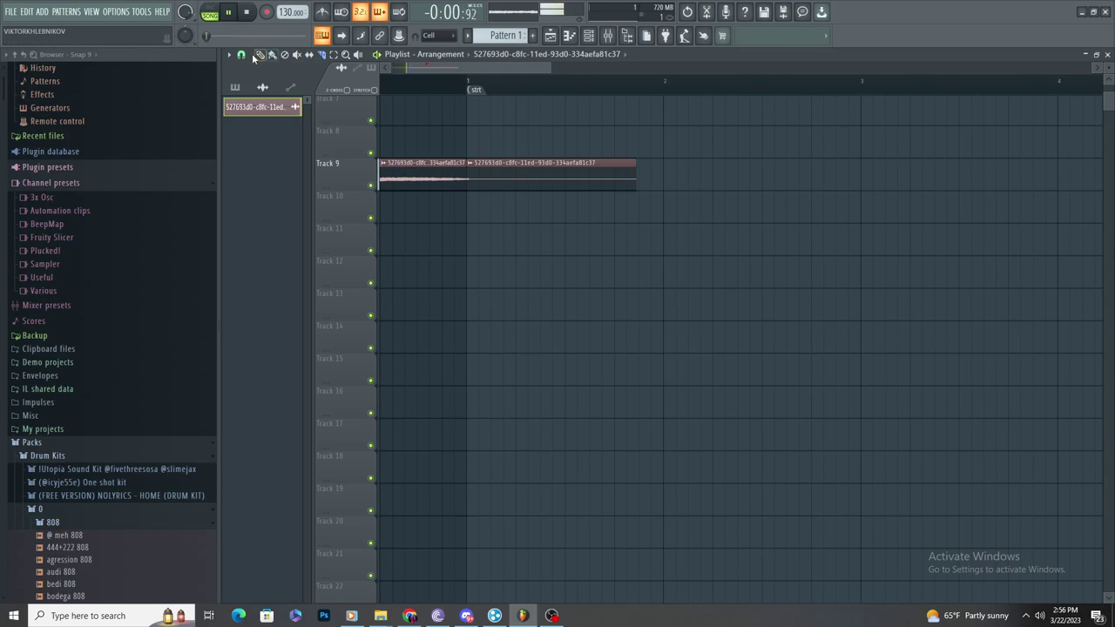
Step: Create an automation clip for the channel volume of the audio clip on Track 9
double_click(574, 174)
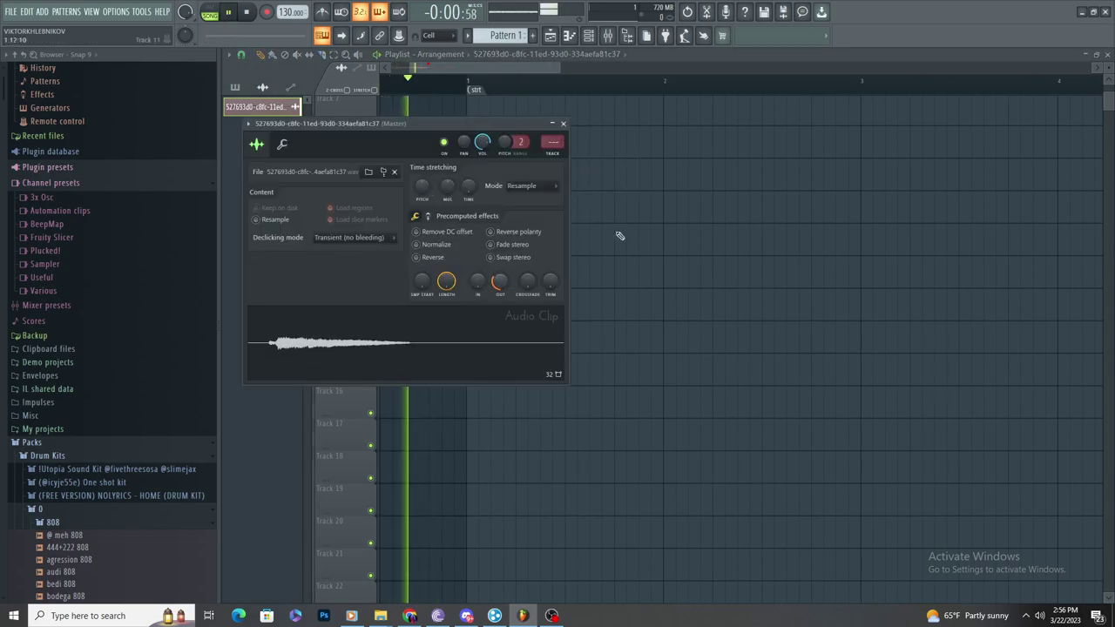
click(755, 272)
right_click(756, 272)
scroll(427, 186, up, 2)
double_click(436, 182)
key(space)
drag(500, 287, 502, 289)
right_click(484, 144)
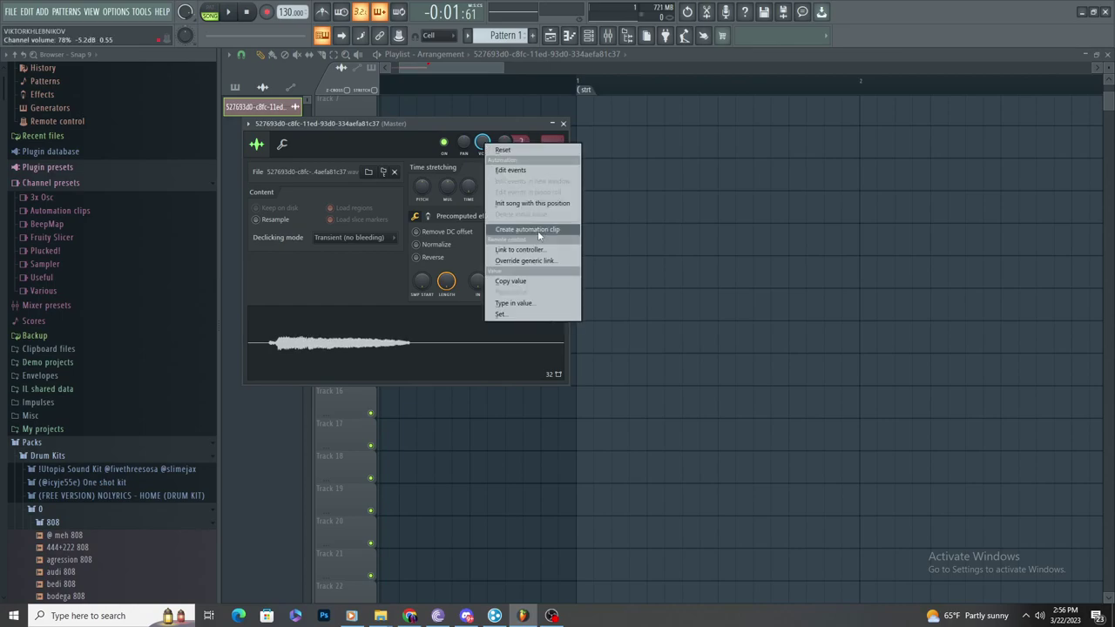
click(540, 230)
click(692, 281)
right_click(691, 280)
Step: Lengthen the volume automation clip on Track 7 and lower its end point to zero at bar 1
drag(620, 113, 367, 114)
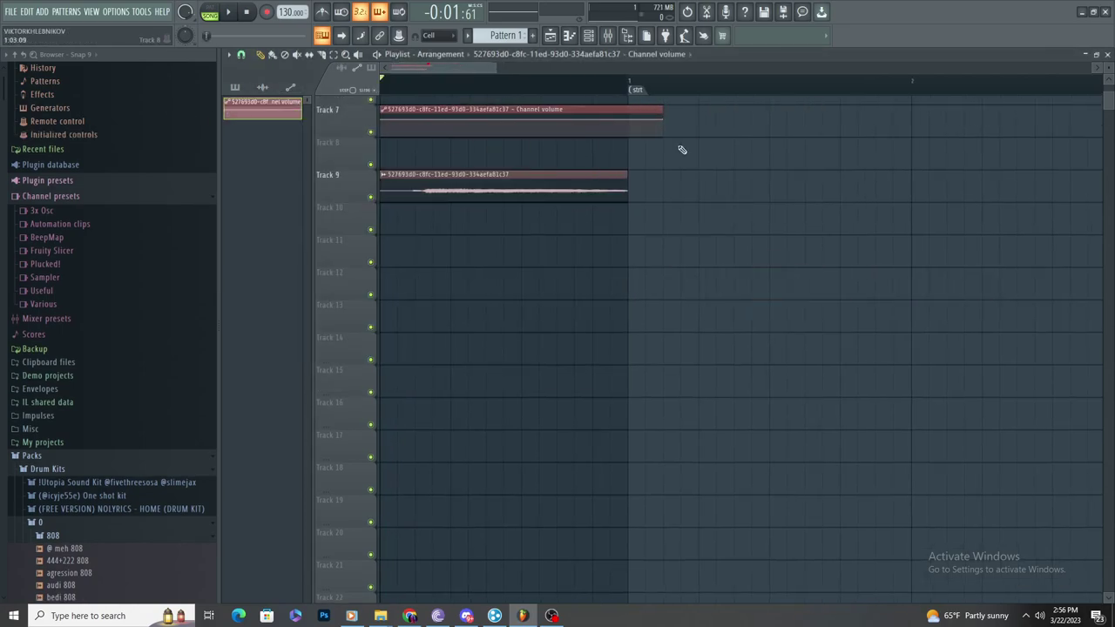
drag(689, 107, 698, 108)
drag(664, 120, 641, 158)
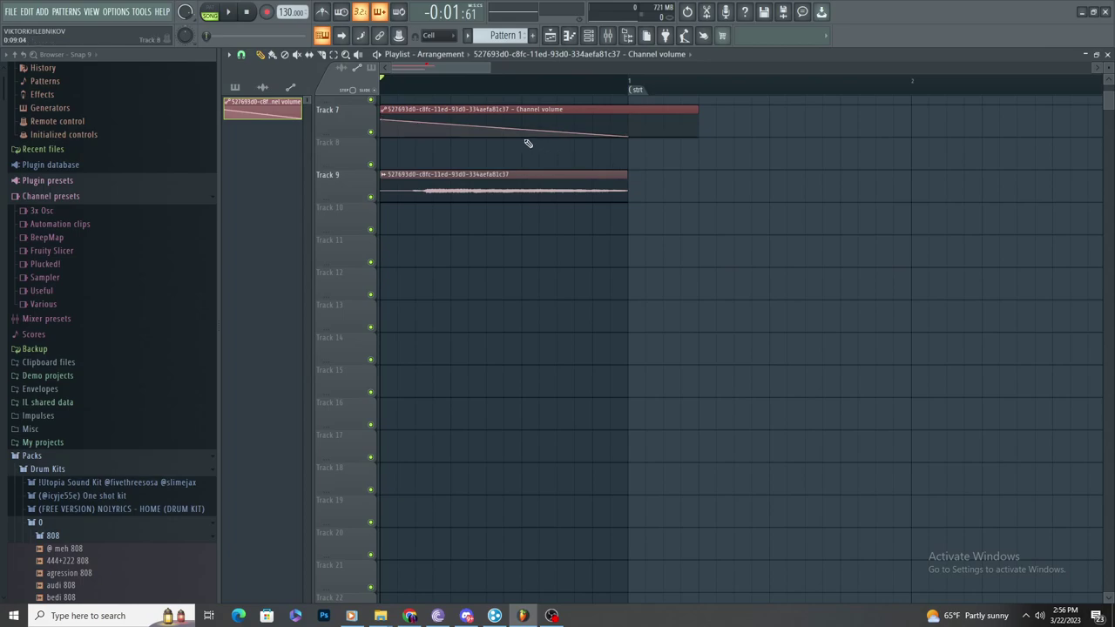
Step: Curve the volume automation into a late fade-out and move the clip, trimmed at bar 1, to Track 12
key(space)
drag(503, 128, 514, 272)
key(space)
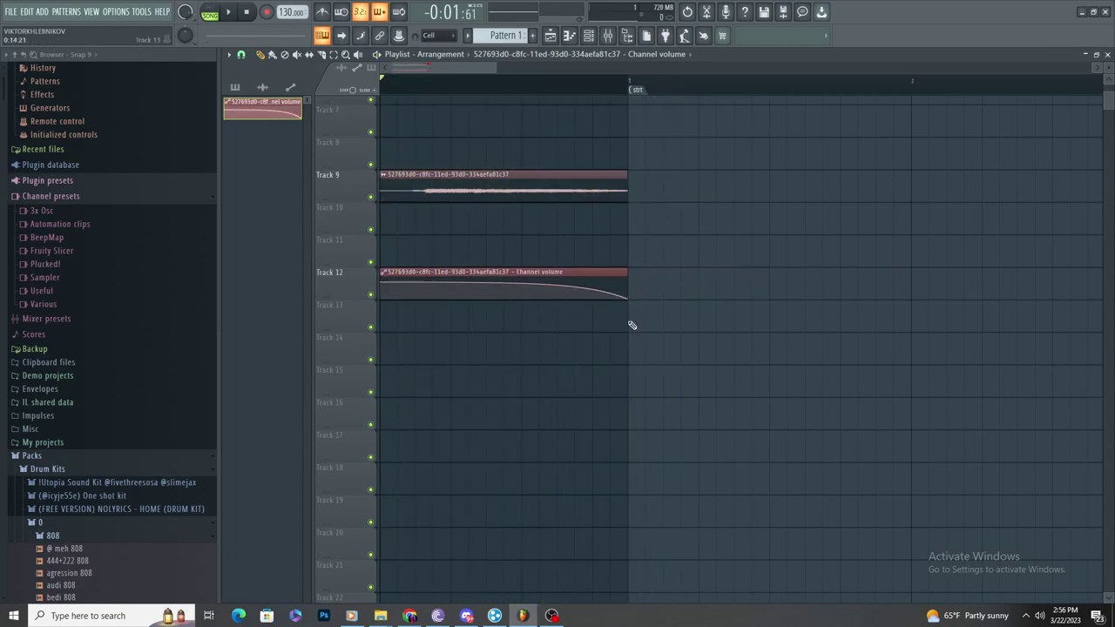
key(space)
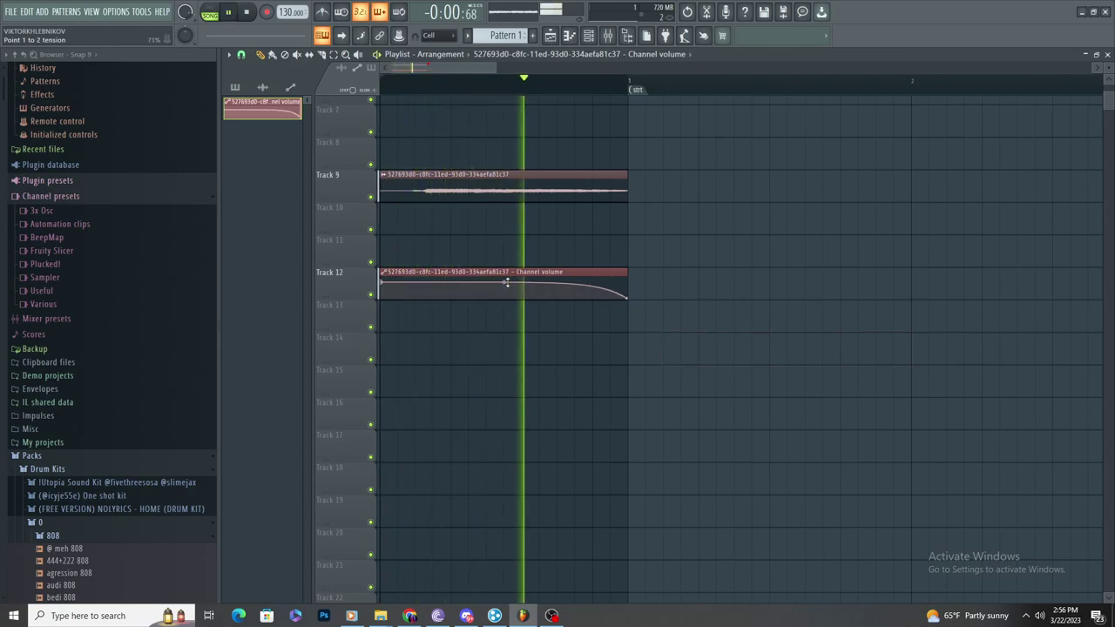
Step: Add a point near the start of the Track 12 automation, dip it to zero and curve the line around it
key(space)
right_click(432, 300)
drag(502, 298, 468, 285)
key(space)
key(space)
drag(663, 301, 630, 307)
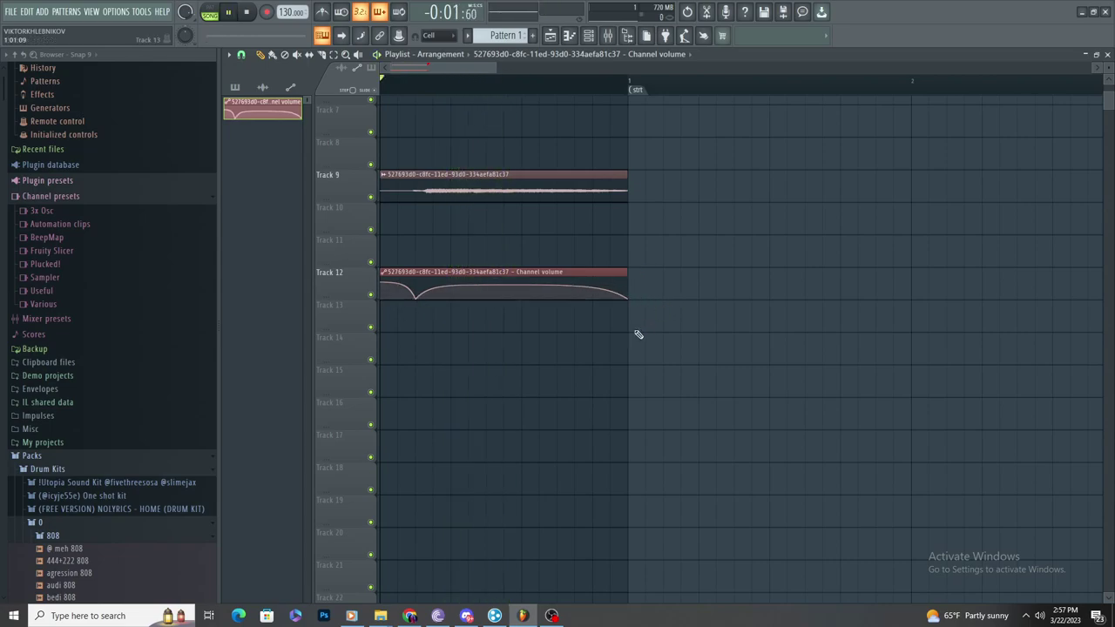
Step: Play back the arrangement to check the audio clip with its volume automation
key(space)
scroll(566, 328, down, 2)
scroll(535, 313, up, 3)
scroll(584, 321, down, 2)
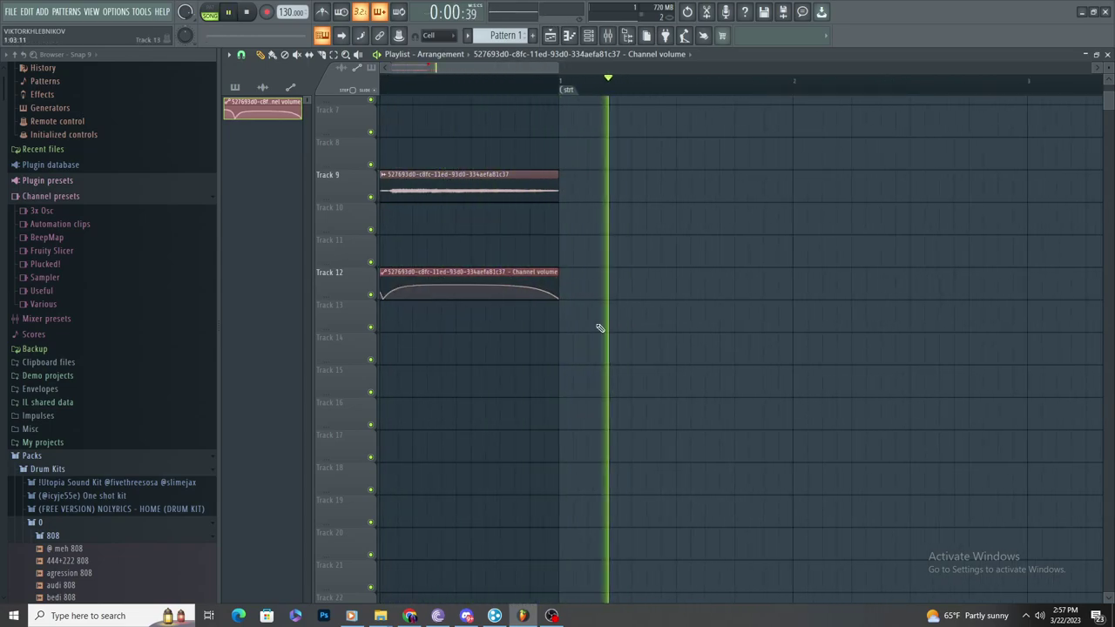
click(594, 253)
right_click(595, 256)
scroll(532, 261, down, 2)
key(space)
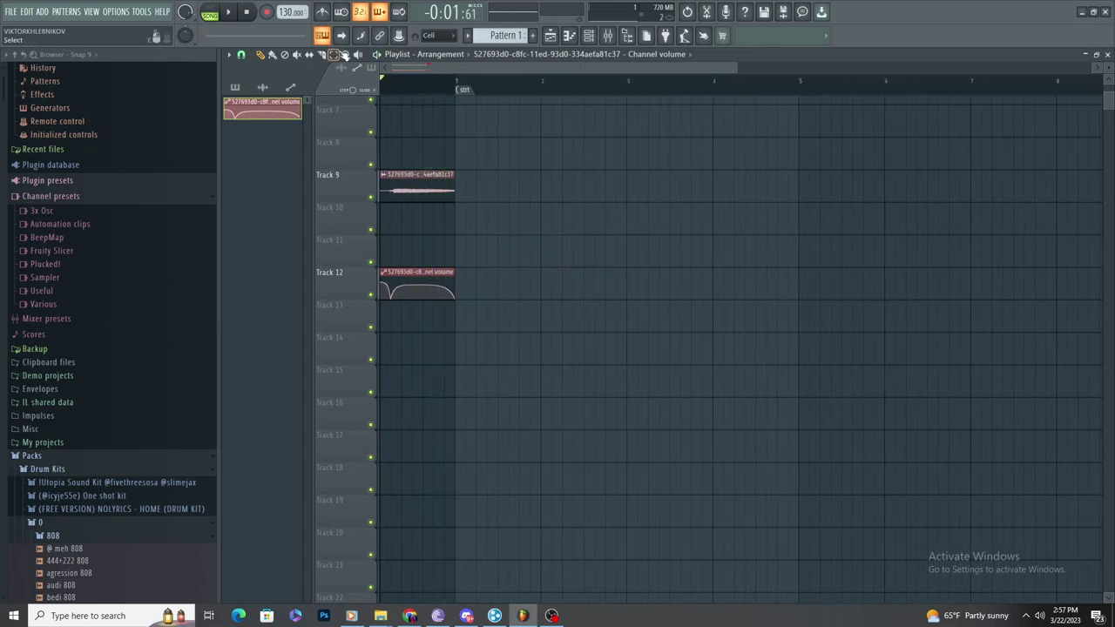
Step: Place Pattern 1 on Track 10 and stretch it from bar 1 to bar 5
click(467, 35)
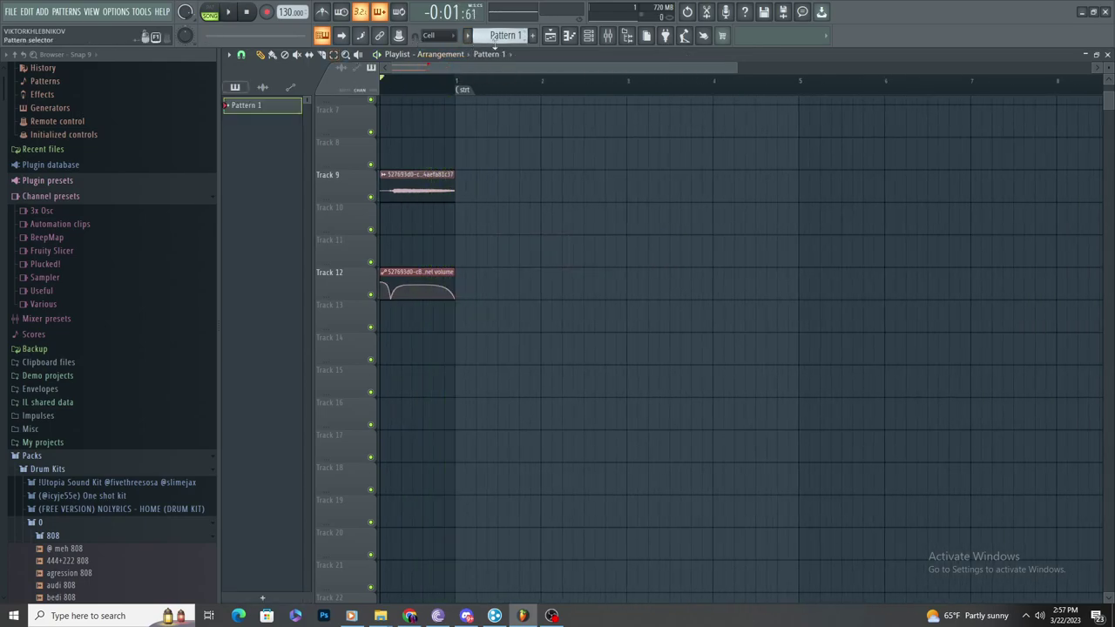
click(468, 214)
drag(529, 223, 806, 225)
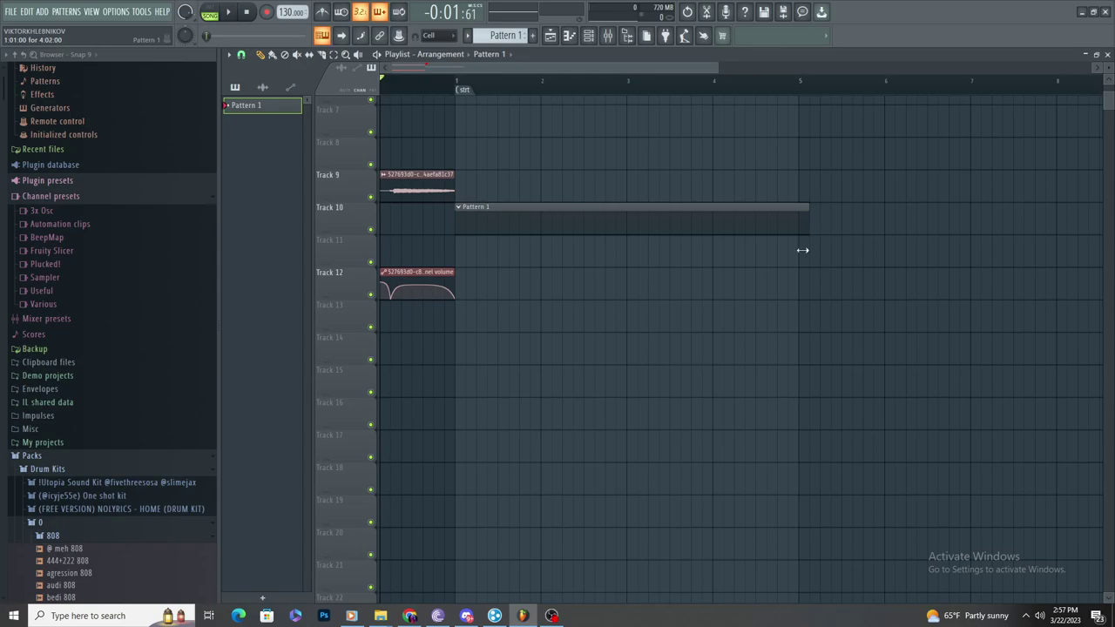
Step: Create Pattern 2 and place it on Track 11 from bar 1 to bar 5
scroll(577, 227, down, 2)
key(F4)
click(440, 251)
drag(493, 257, 674, 262)
Step: Add the bedi 808 sample from the 808 folder as a new channel in the channel rack
scroll(87, 423, down, 6)
scroll(88, 422, down, 1)
click(69, 305)
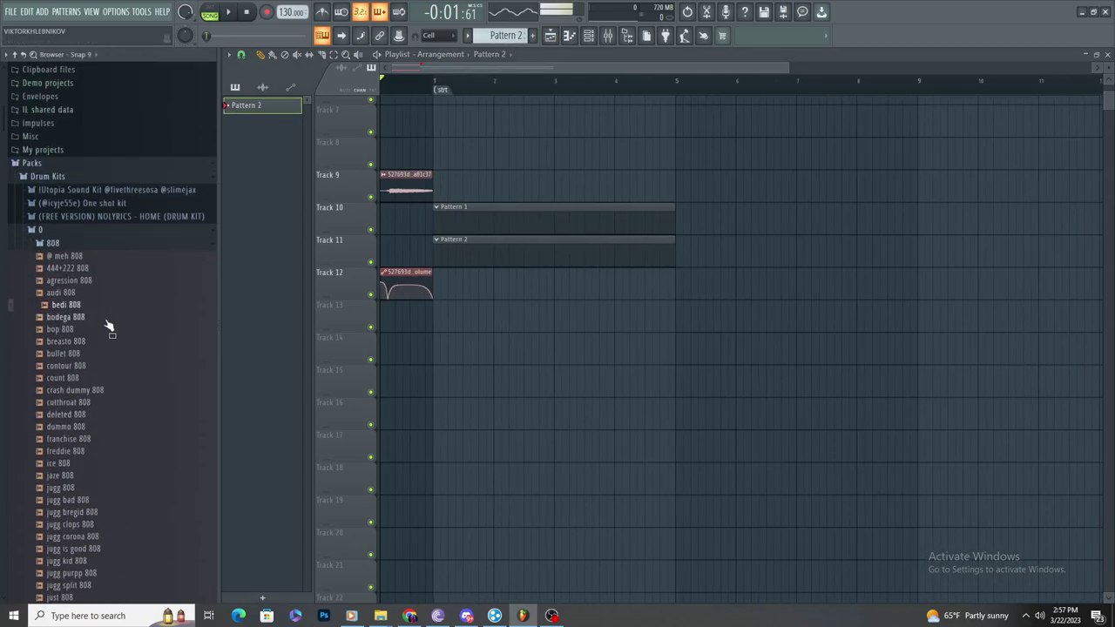
click(589, 38)
drag(68, 306, 340, 418)
Step: Audition more samples in the 808 folder and add franchise 808 to the channel rack
click(72, 366)
click(98, 391)
click(96, 379)
click(99, 404)
click(96, 427)
click(95, 440)
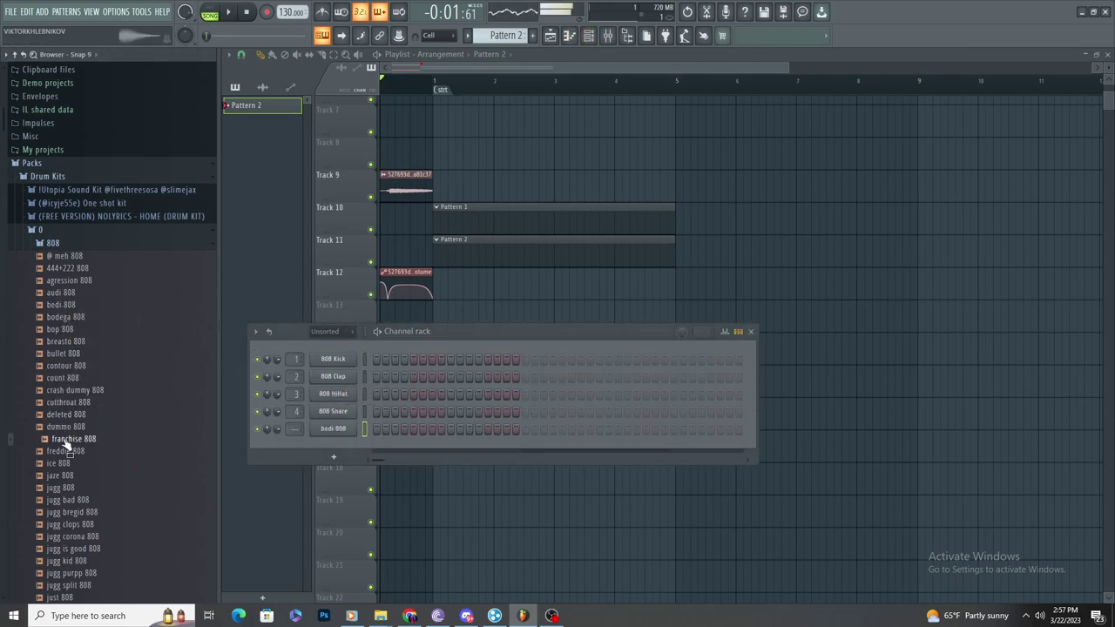
drag(67, 446, 341, 454)
Step: Audition samples further down the 808 folder and add just 808 to the channel rack
scroll(109, 308, down, 6)
click(103, 306)
click(98, 382)
scroll(103, 366, up, 6)
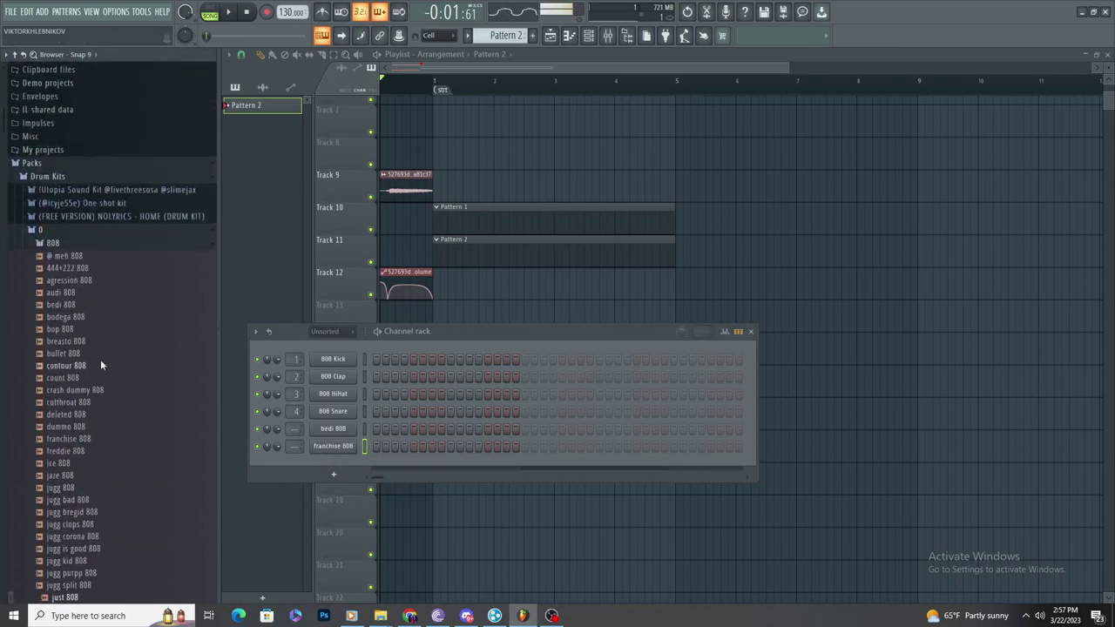
scroll(108, 363, down, 5)
drag(97, 379, 297, 461)
Step: Collapse the 808 and fx folders, drum kit 0 and the SOUNDSBYME folder in the sample browser
scroll(121, 425, up, 3)
scroll(120, 426, up, 3)
click(71, 246)
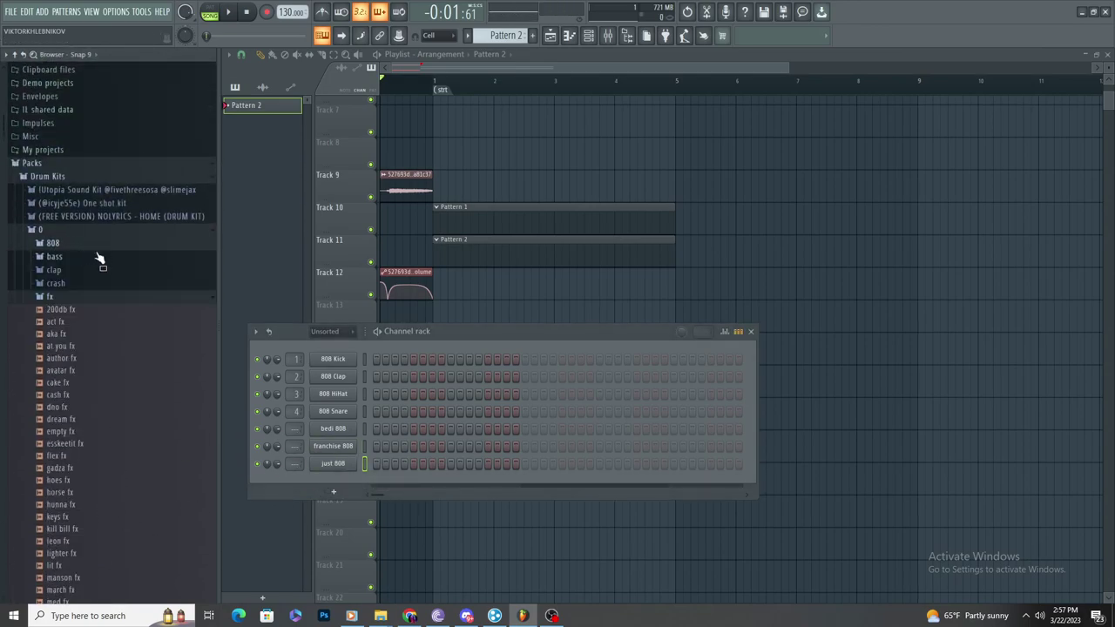
click(75, 298)
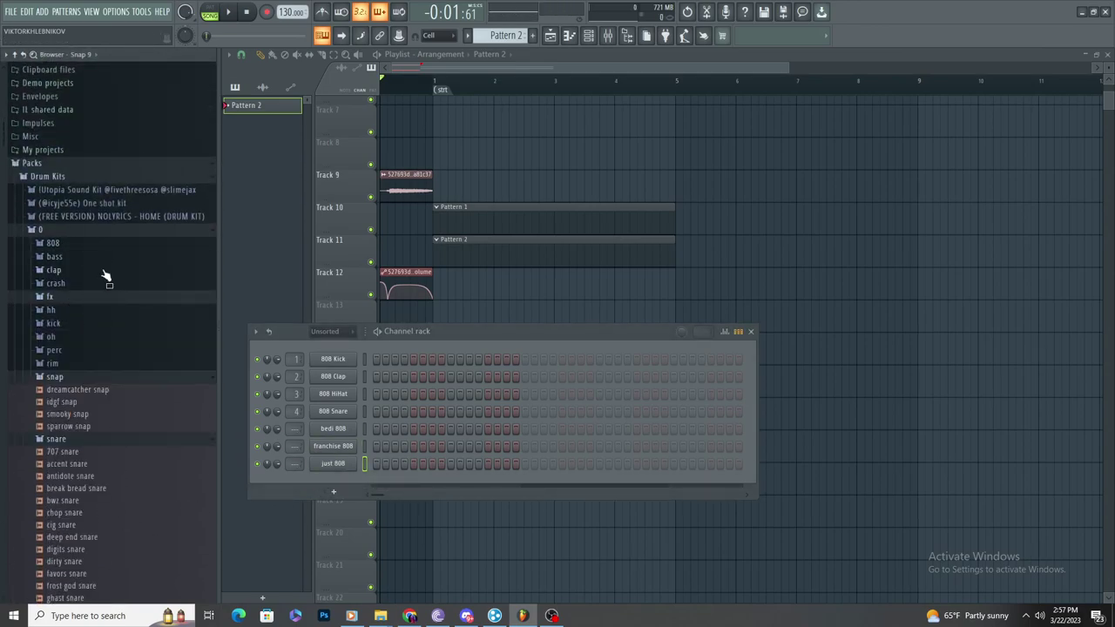
click(112, 231)
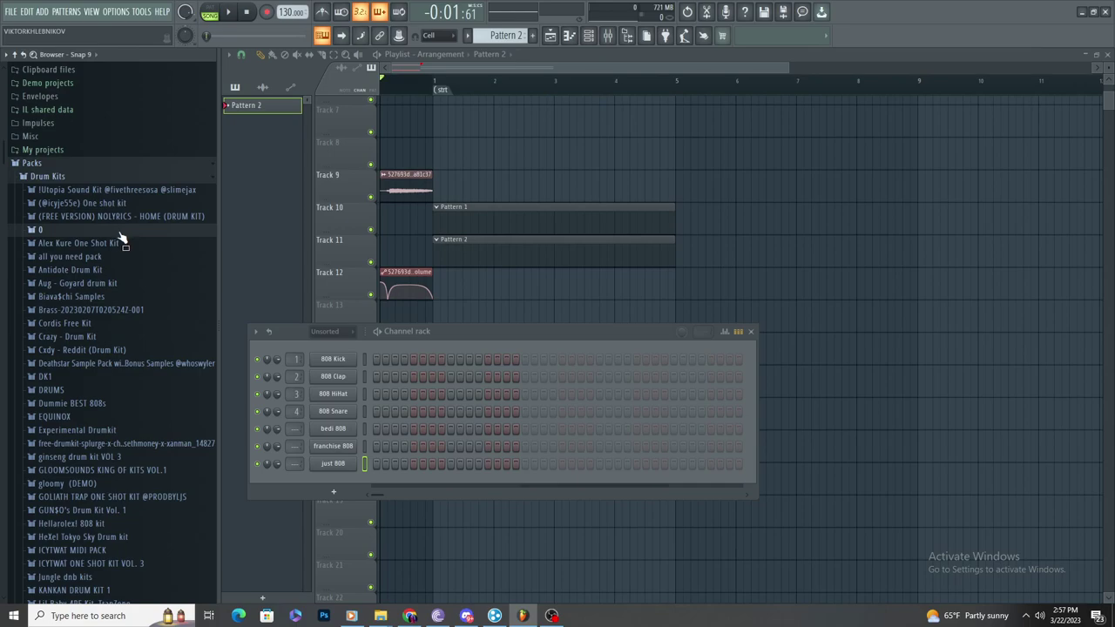
scroll(102, 234, down, 5)
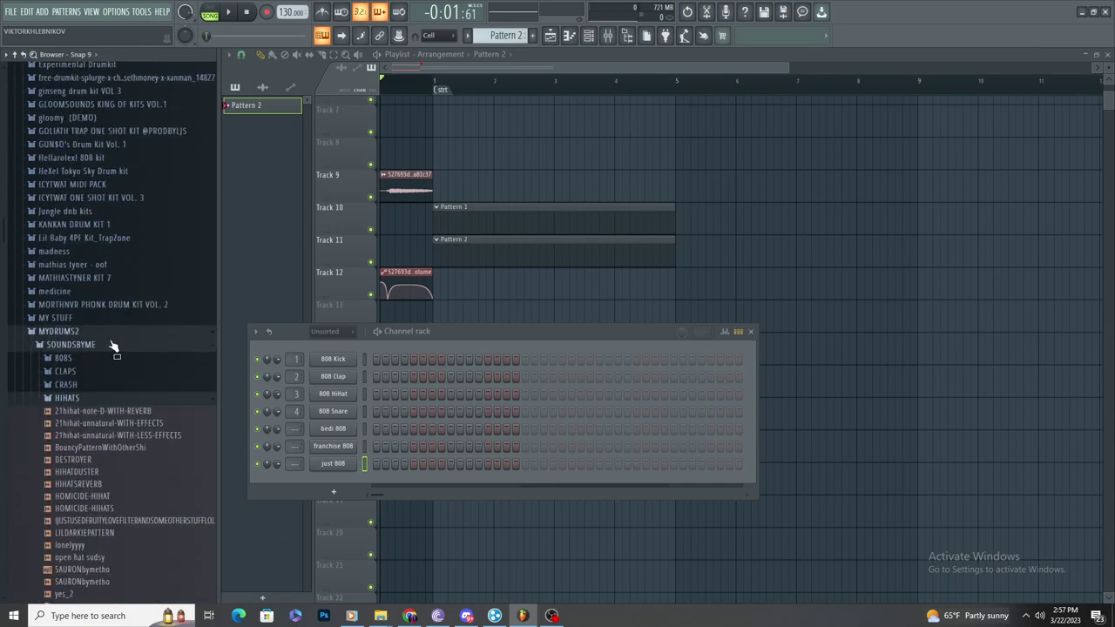
click(112, 343)
scroll(102, 314, up, 4)
Step: Audition the Filthy-Yeat-Carti 808s in the Utopia Sound Kit and add 808 - CTM to the channel rack
click(95, 116)
click(100, 129)
click(122, 142)
click(128, 157)
click(126, 170)
click(126, 182)
click(126, 195)
click(126, 207)
click(126, 218)
drag(122, 194, 337, 479)
Step: Audition the 808s from filthy to lemon and add 808 - joker to the channel rack
click(92, 243)
click(122, 255)
click(125, 268)
click(125, 280)
click(125, 292)
click(125, 305)
click(126, 317)
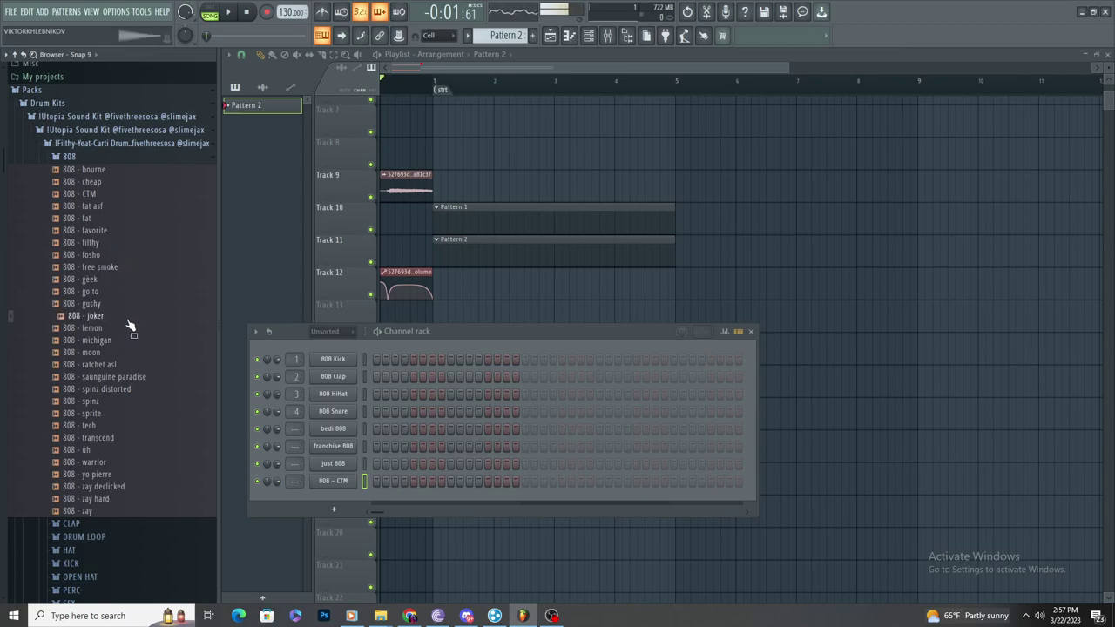
click(129, 328)
drag(129, 316, 333, 495)
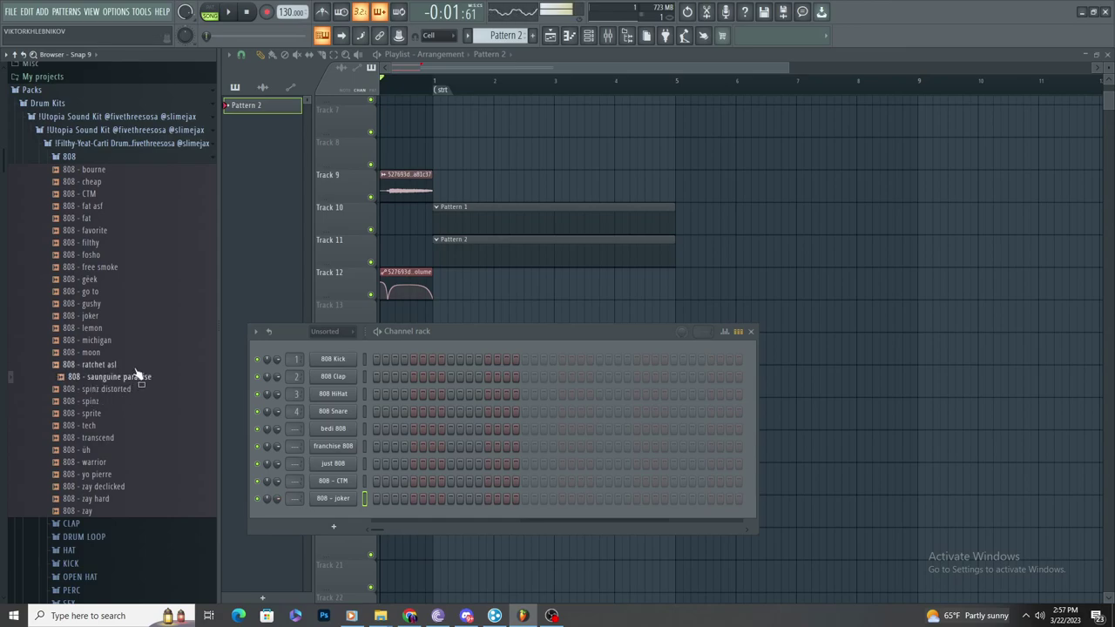
Step: Audition the remaining 808 samples of the Filthy-Yeat-Carti drum kit
click(162, 331)
click(120, 462)
click(125, 475)
click(129, 487)
click(126, 499)
click(133, 439)
click(148, 389)
click(154, 377)
click(150, 365)
click(123, 380)
click(115, 158)
click(122, 145)
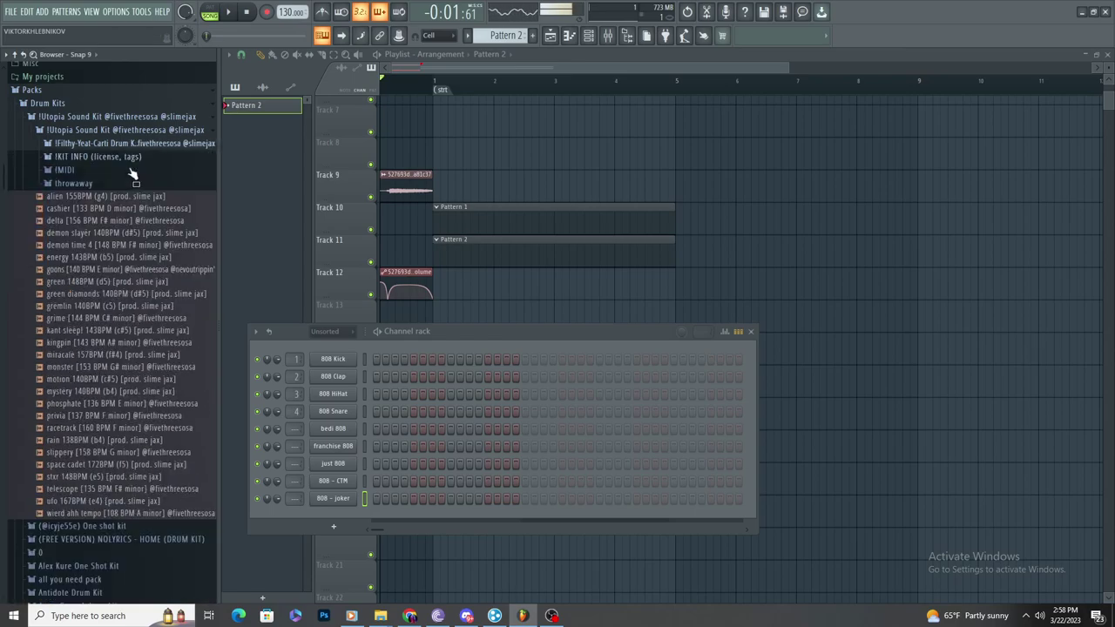
scroll(144, 336, down, 12)
click(110, 349)
click(121, 337)
click(120, 349)
click(112, 363)
Step: Audition the first Wintfye StarWind 808s and add 808 d0lly (C) to the channel rack
click(109, 388)
click(121, 376)
click(132, 403)
click(130, 414)
click(129, 425)
click(130, 447)
click(134, 428)
click(127, 441)
click(135, 429)
drag(136, 433, 348, 535)
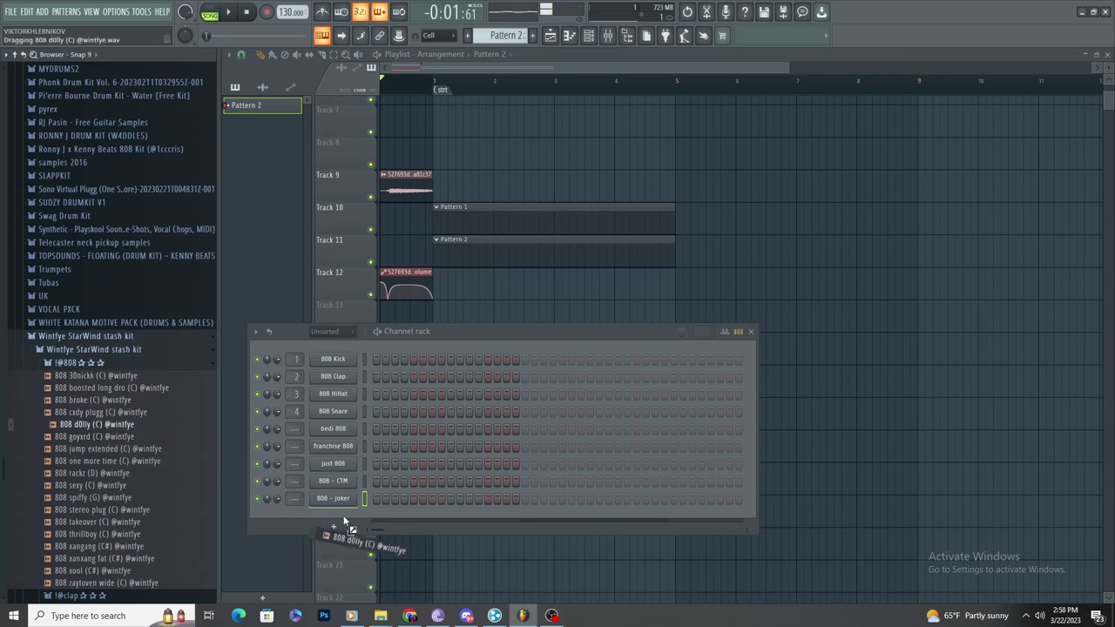
Step: Audition the remaining 808s of the Wintfye StarWind stash kit, down to zaytoven wide
click(154, 439)
click(149, 473)
click(146, 486)
click(141, 497)
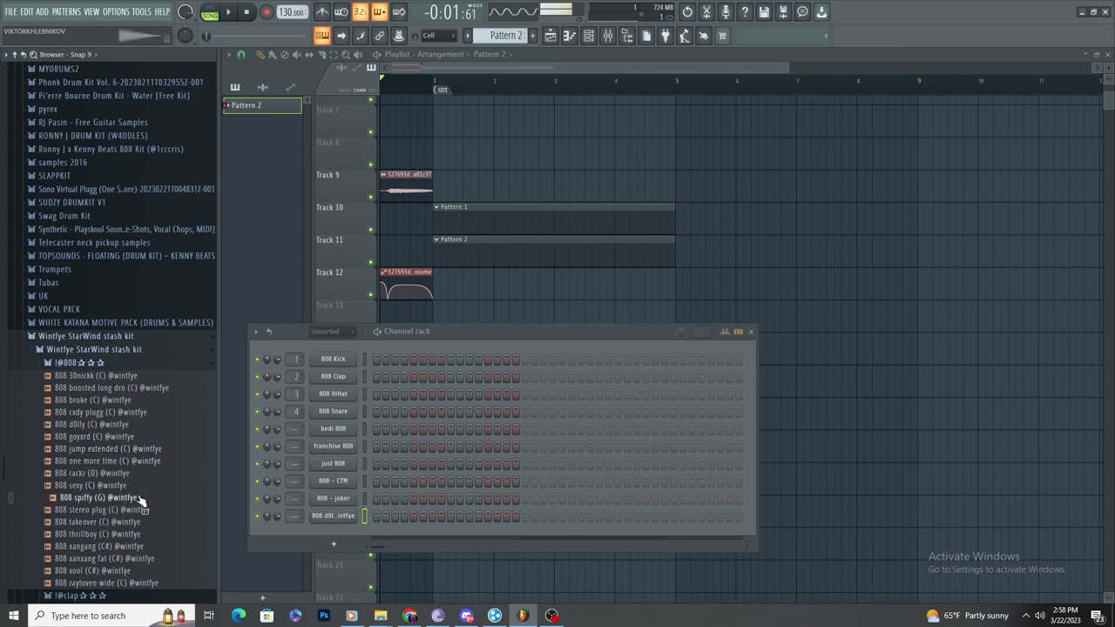
scroll(129, 470, down, 3)
click(108, 293)
click(132, 302)
click(136, 314)
click(137, 326)
click(137, 338)
click(135, 351)
click(137, 363)
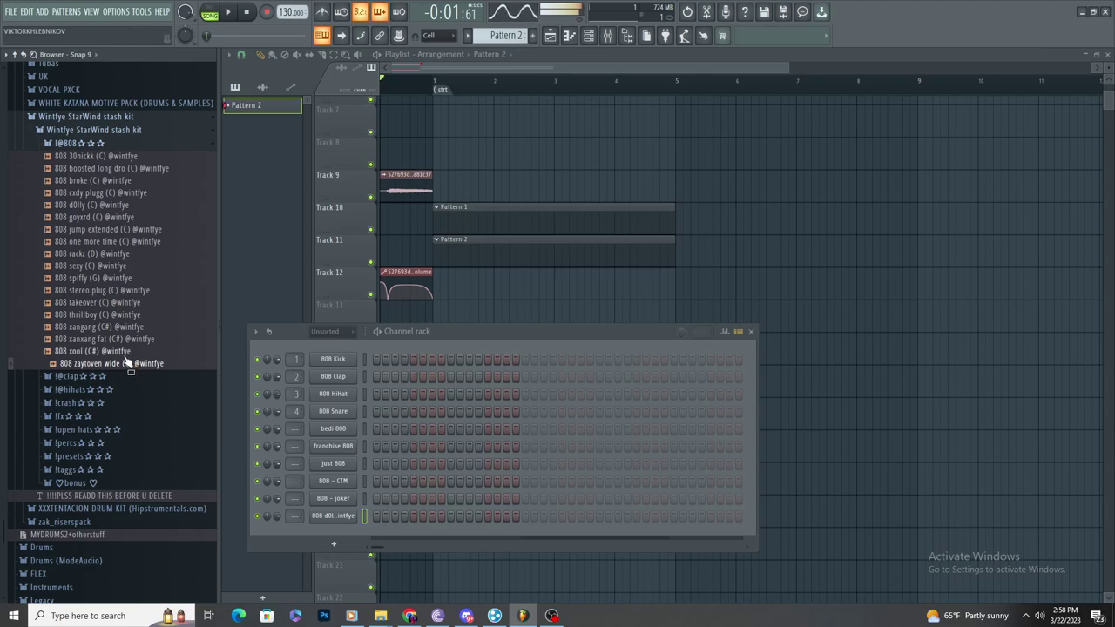
Step: Collapse the Wintfye StarWind stash kit and look through the Sono Virtual Plugg kit's folders
scroll(131, 357, up, 6)
click(126, 337)
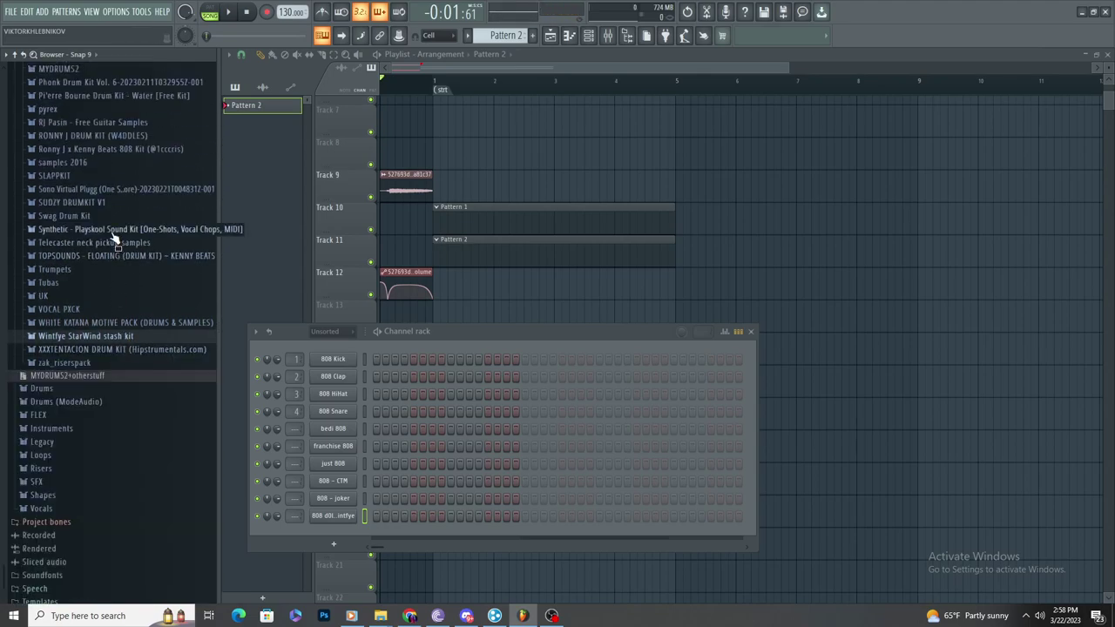
click(112, 188)
click(112, 203)
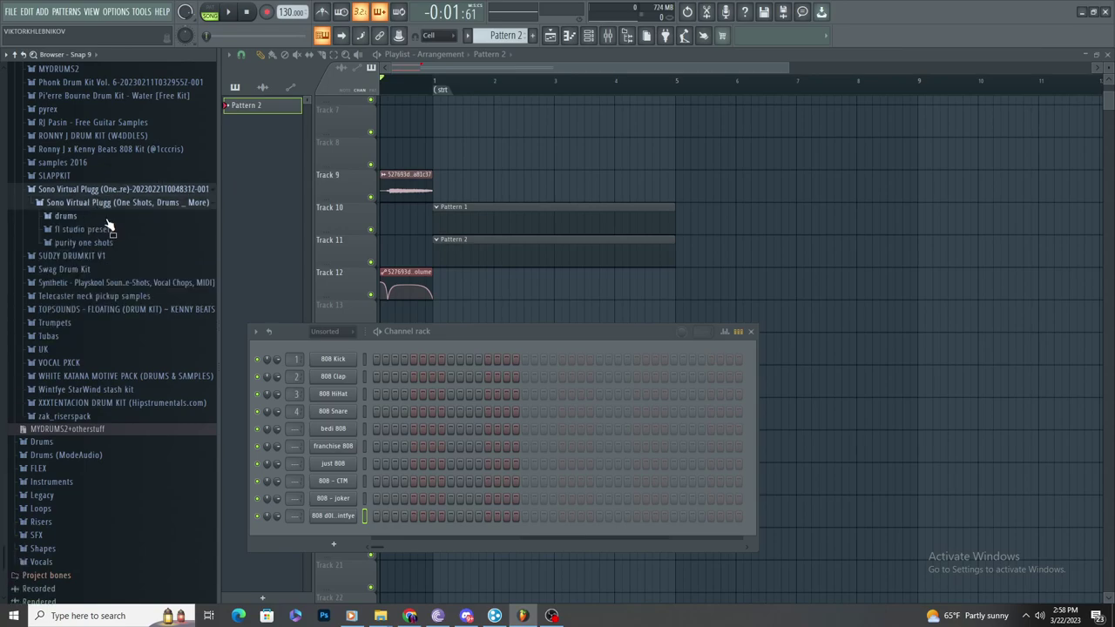
scroll(104, 261, up, 5)
click(96, 408)
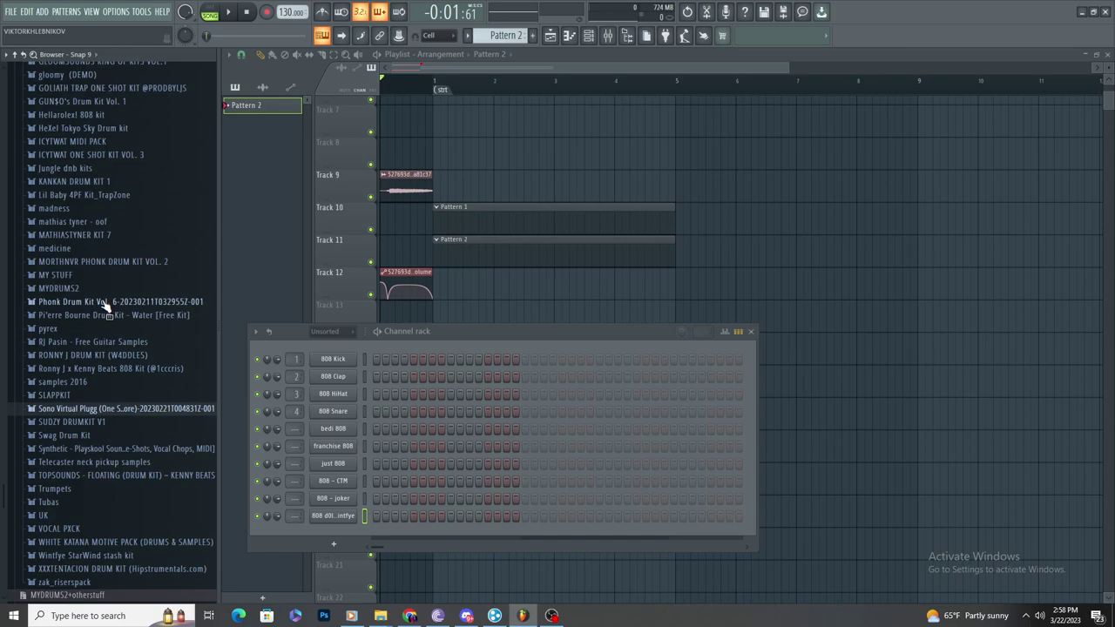
Step: Audition the samples in the 808s folder of KANKAN DRUM KIT 1
scroll(126, 244, up, 5)
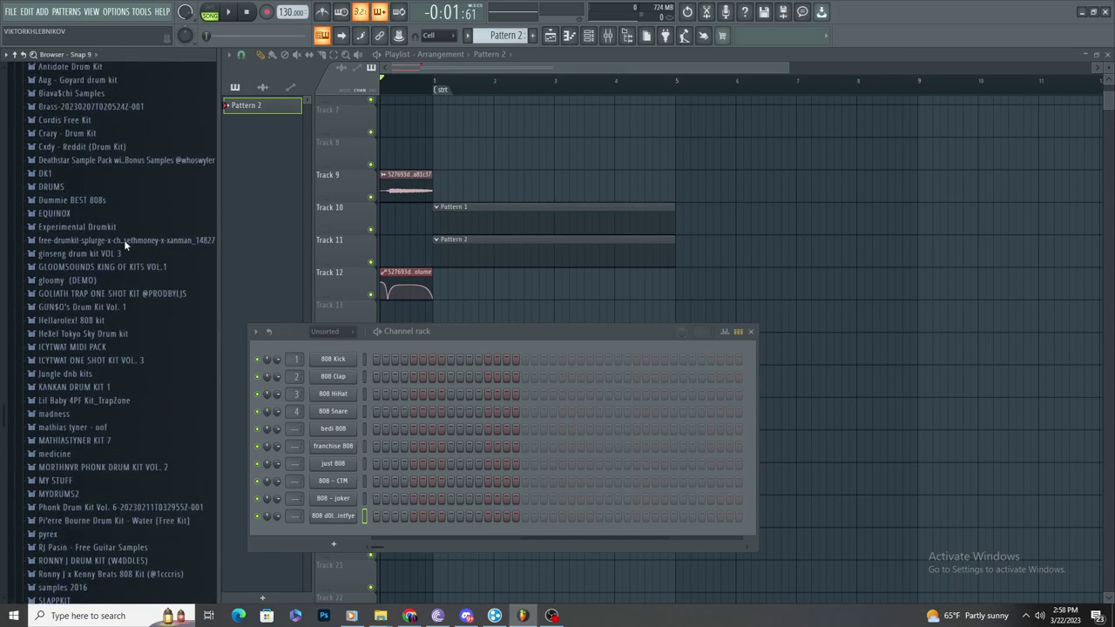
click(120, 403)
click(119, 415)
click(118, 427)
click(119, 442)
click(120, 454)
click(123, 467)
click(125, 477)
click(125, 489)
click(124, 501)
click(124, 514)
click(124, 526)
click(122, 538)
click(122, 550)
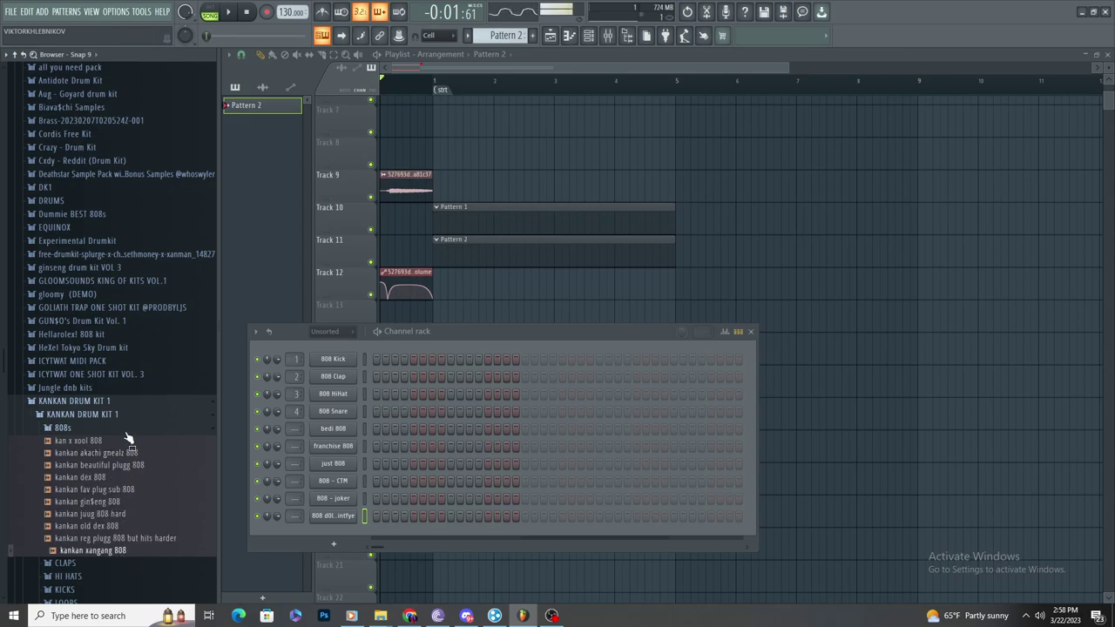
click(134, 415)
click(134, 403)
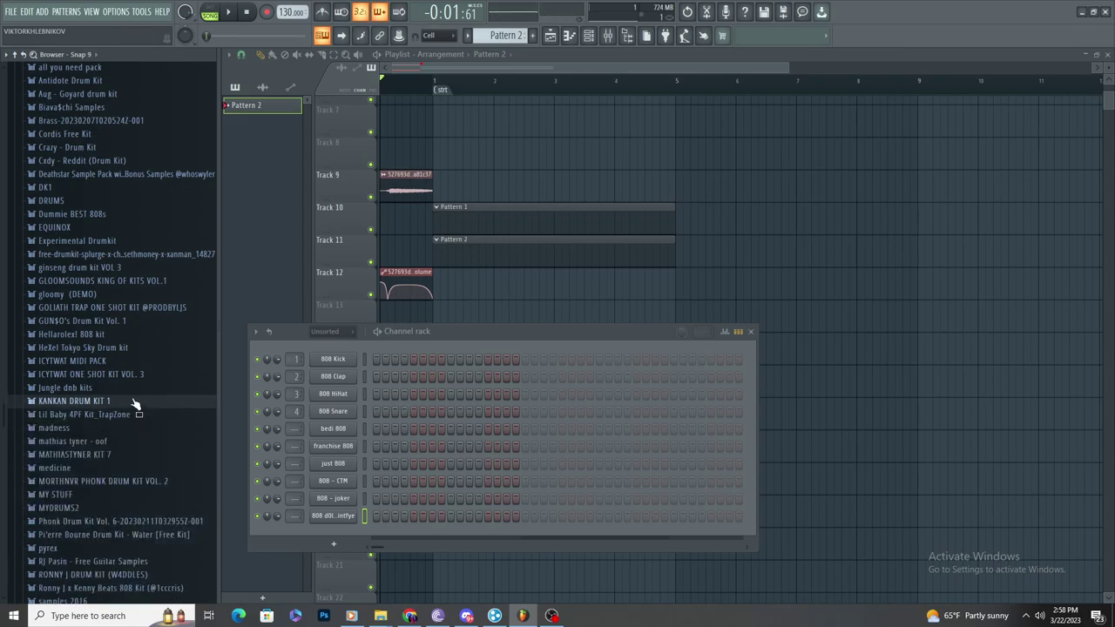
Step: Audition the samples in the 808'S folder of GLOOMSOUNDS KING OF KITS VOL.1
click(125, 281)
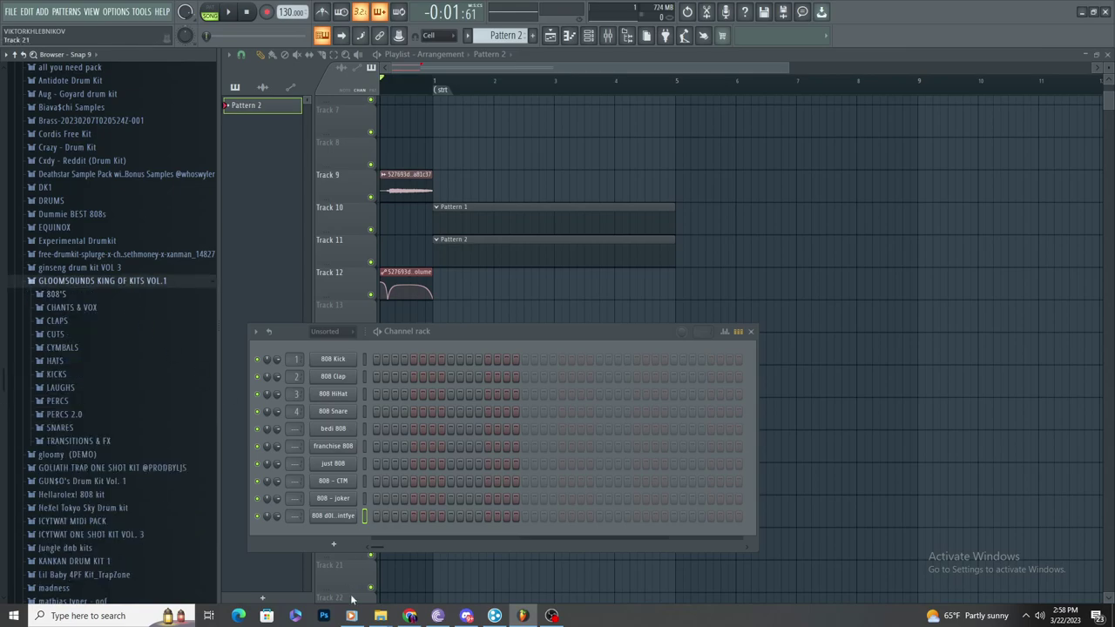
click(109, 297)
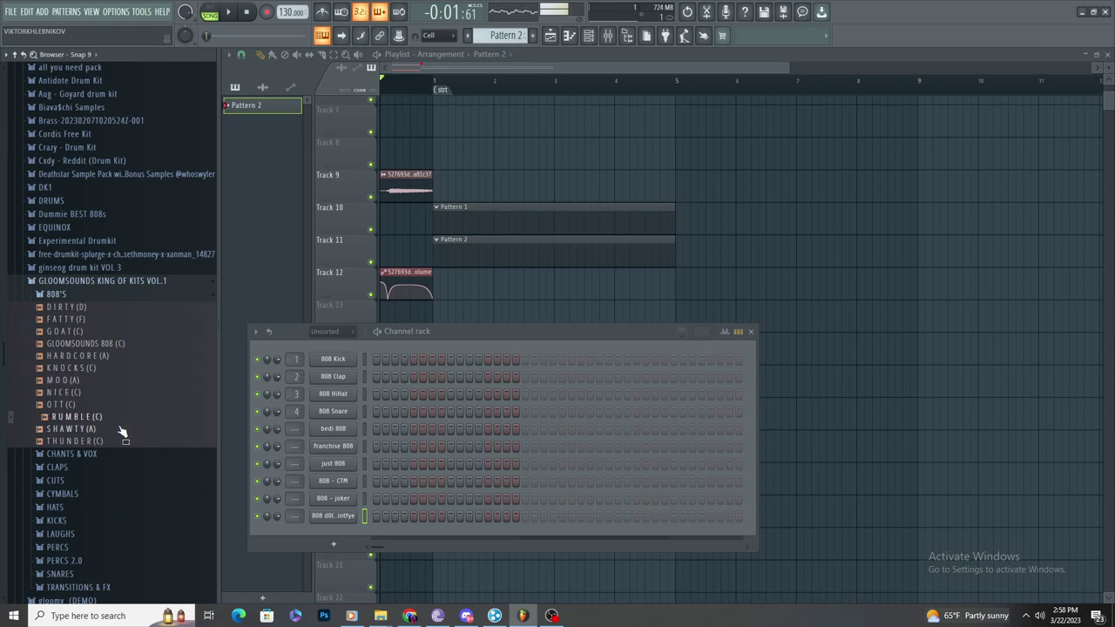
click(87, 282)
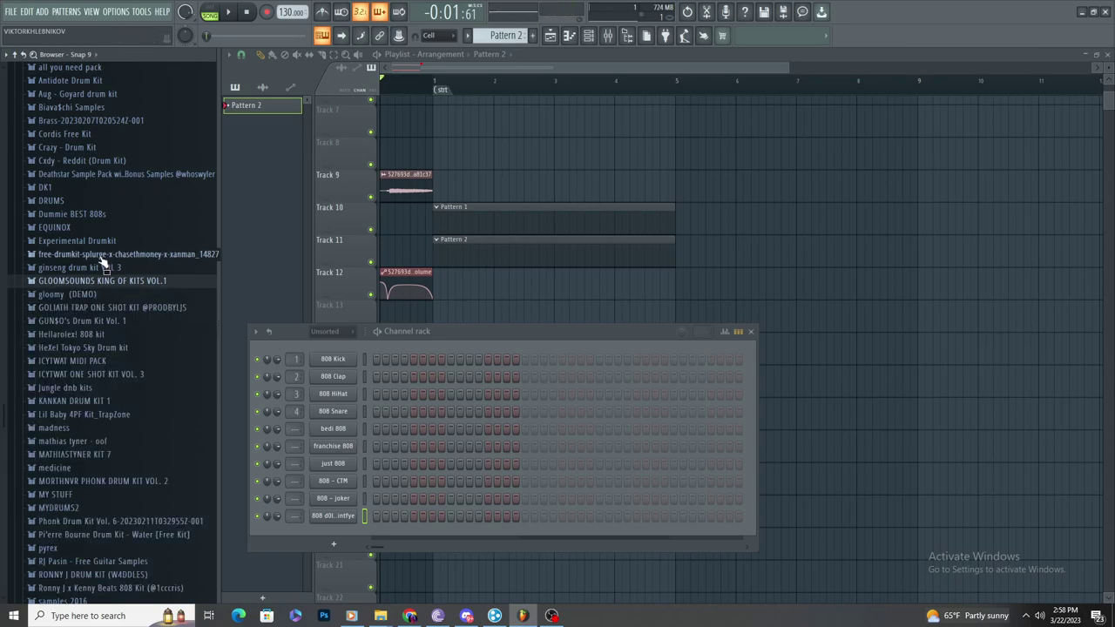
Step: Look through the folders of the NOLYRICS - HOME drum kit and the Utopia Sound Kit
scroll(101, 264, up, 5)
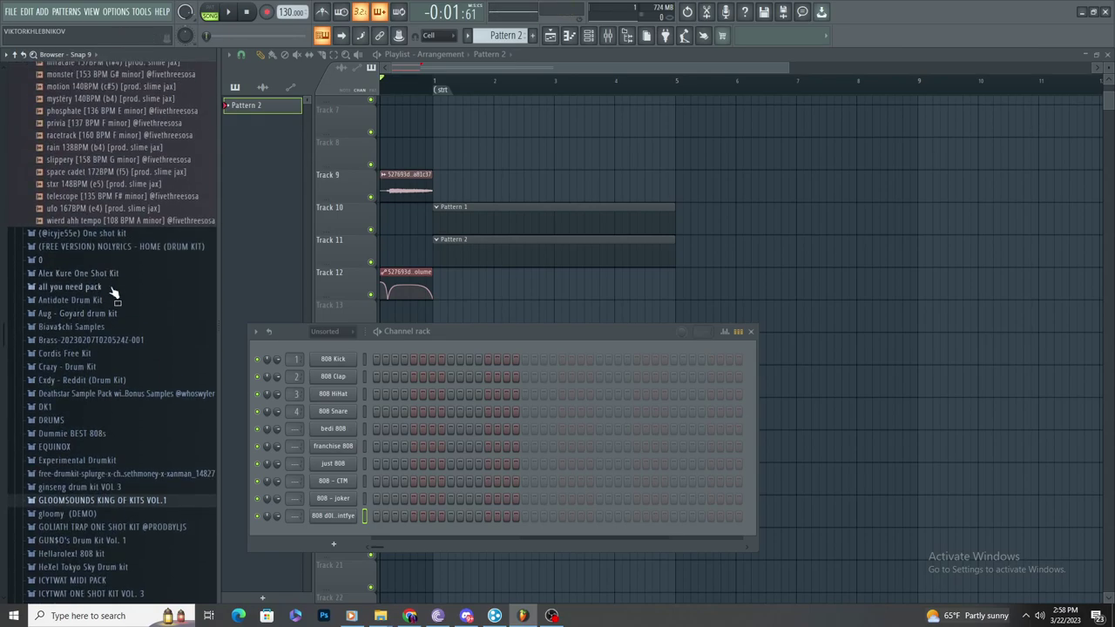
click(95, 250)
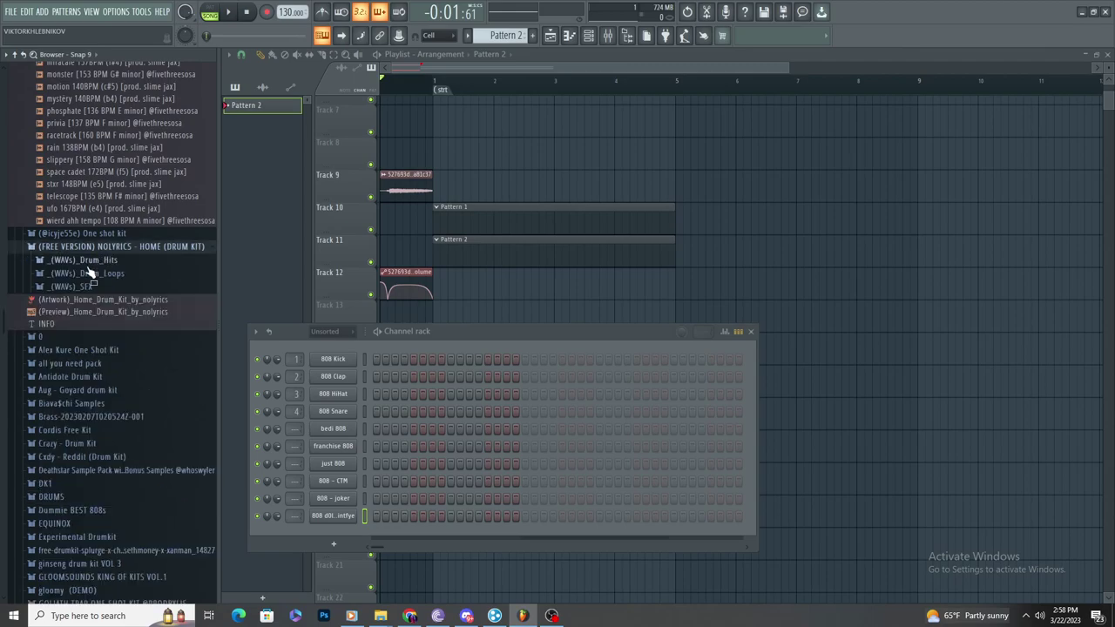
scroll(88, 267, up, 15)
click(120, 497)
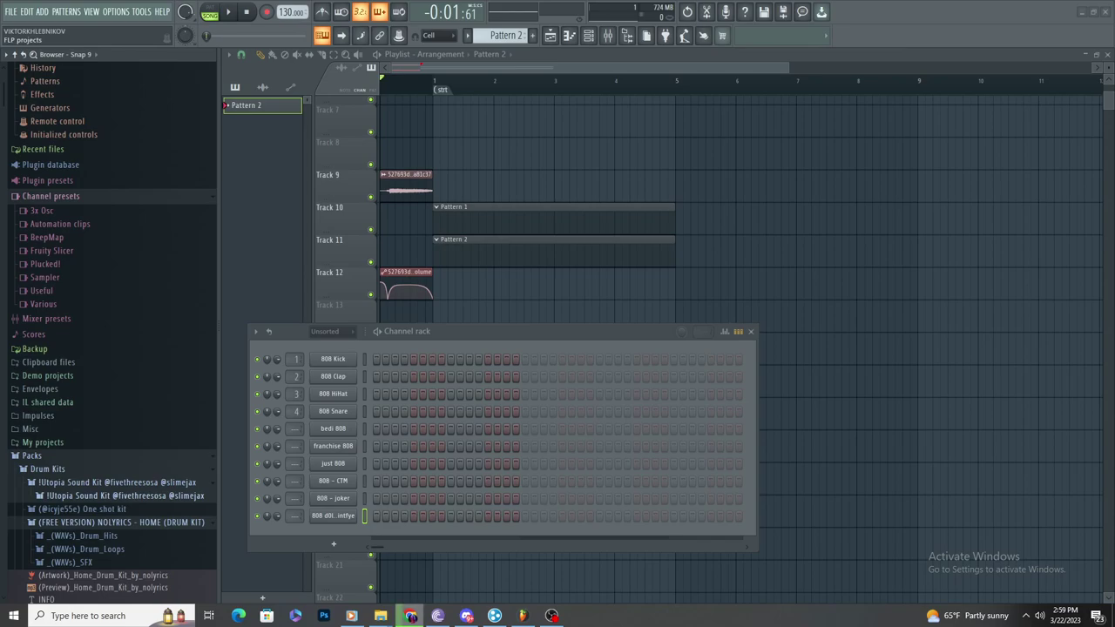
Step: Switch to File Explorer and copy the folder path of FL Studio's Drum Kits packs folder
mouse_move(380, 615)
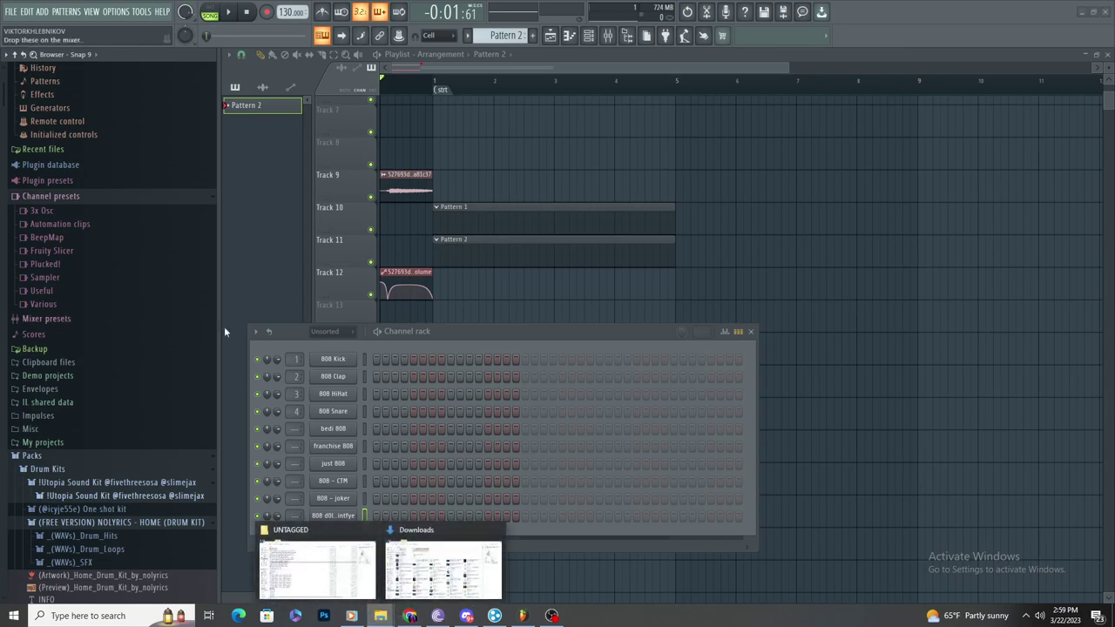
click(441, 566)
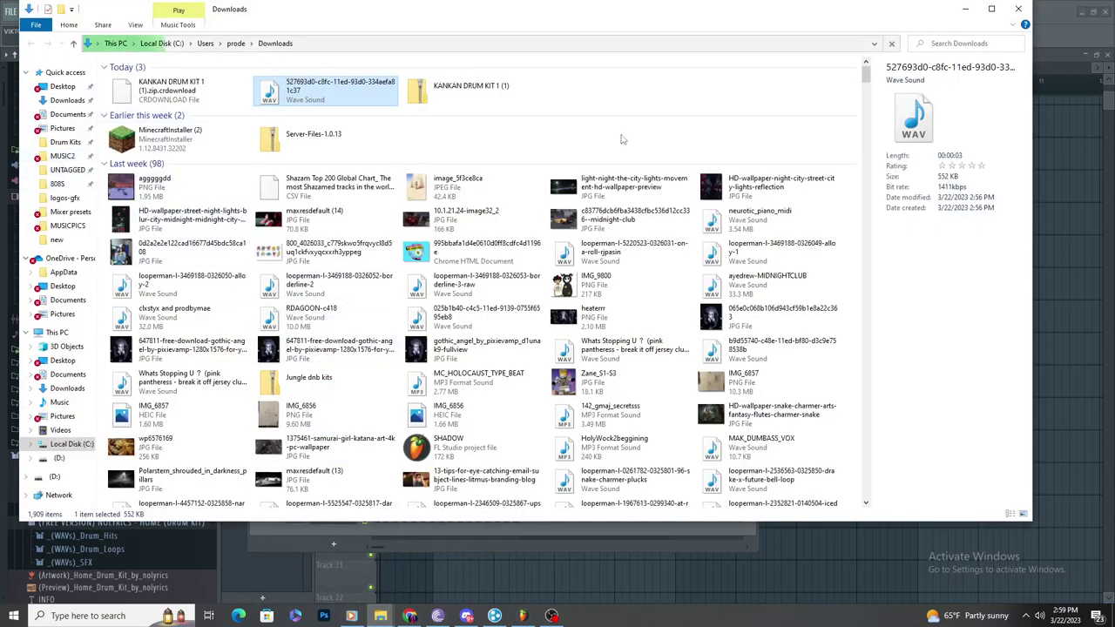
click(73, 186)
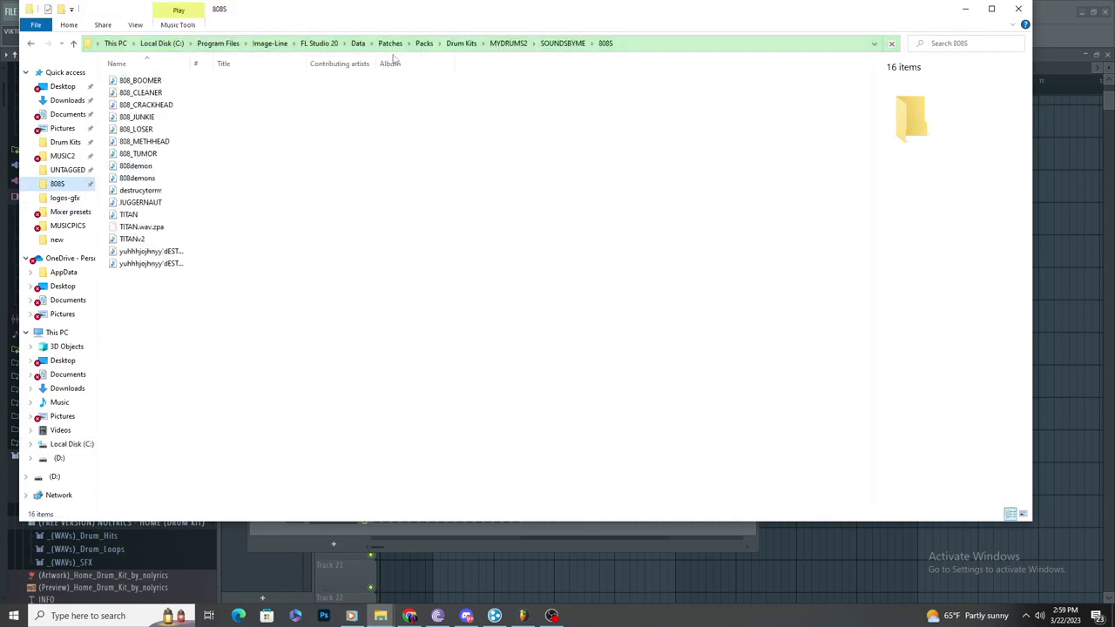
click(471, 45)
click(527, 43)
key(ctrl+c)
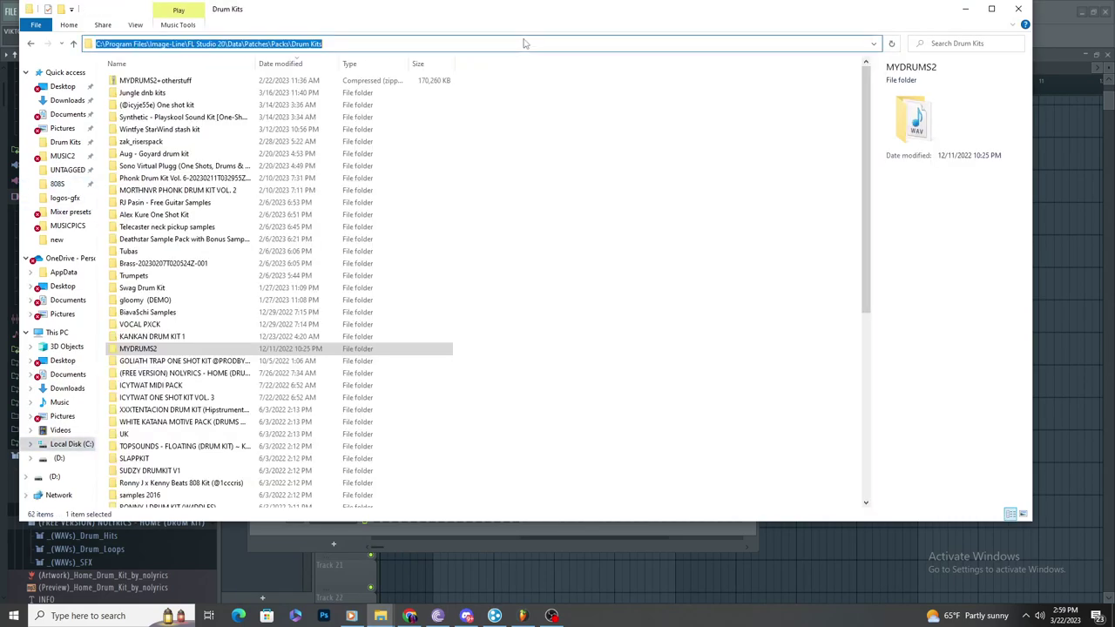
Step: Extract the KANKAN DRUM KIT 1 (1) zip from Downloads into the copied Drum Kits path
click(66, 115)
click(67, 100)
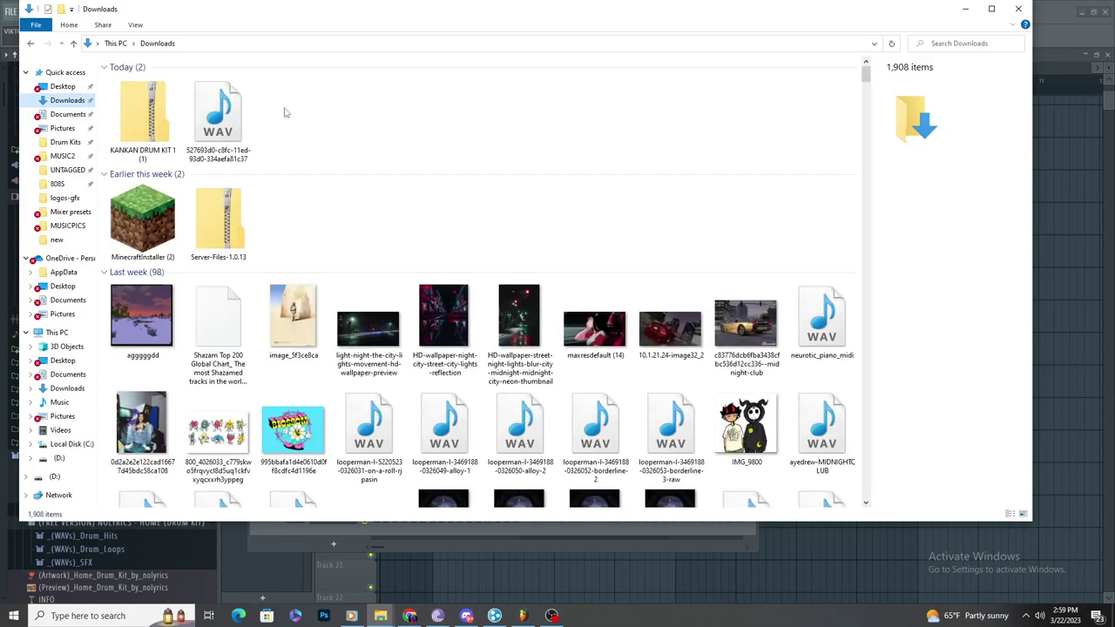
click(148, 126)
right_click(150, 130)
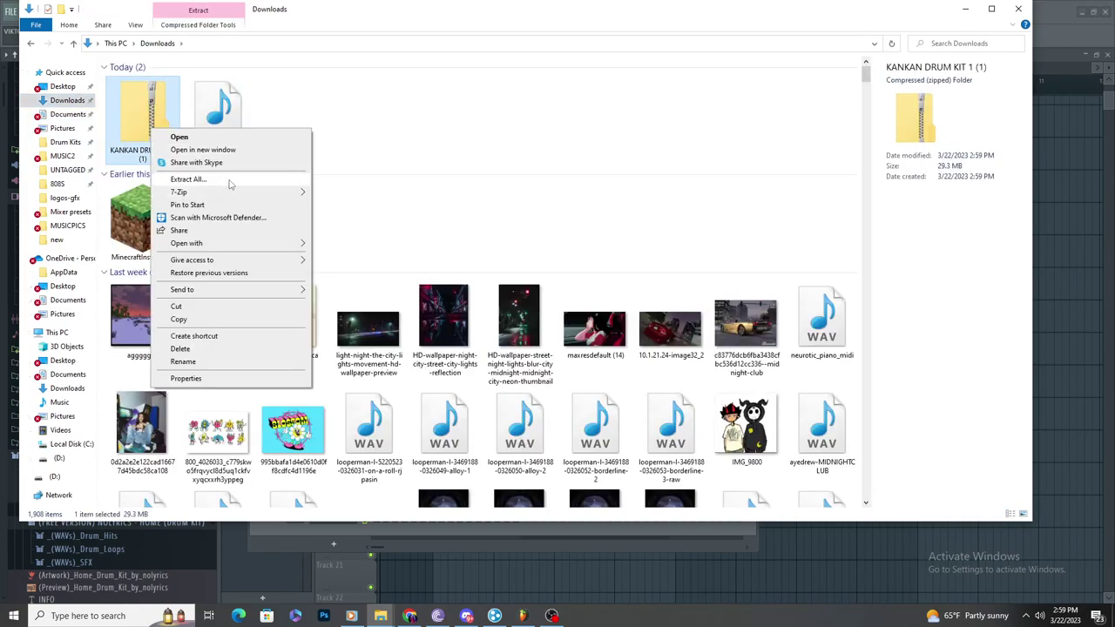
click(230, 183)
click(489, 259)
key(ctrl+v)
key(Return)
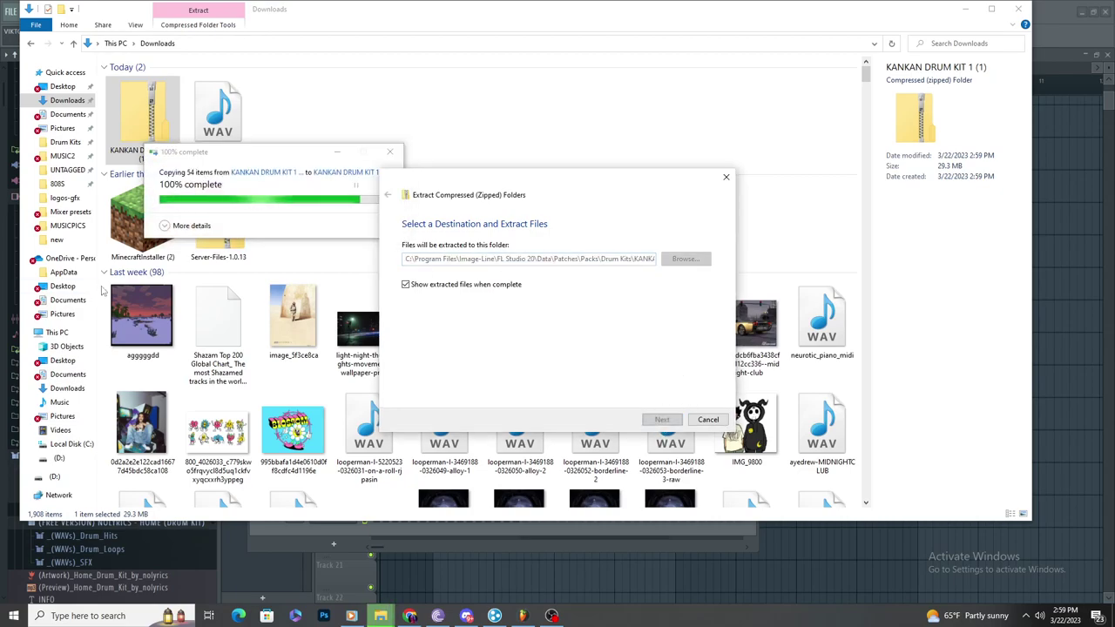
Step: Switch back to FL Studio, dismiss the smart search, and collapse the Utopia, One shot and NOLYRICS kits in the browser
click(1070, 291)
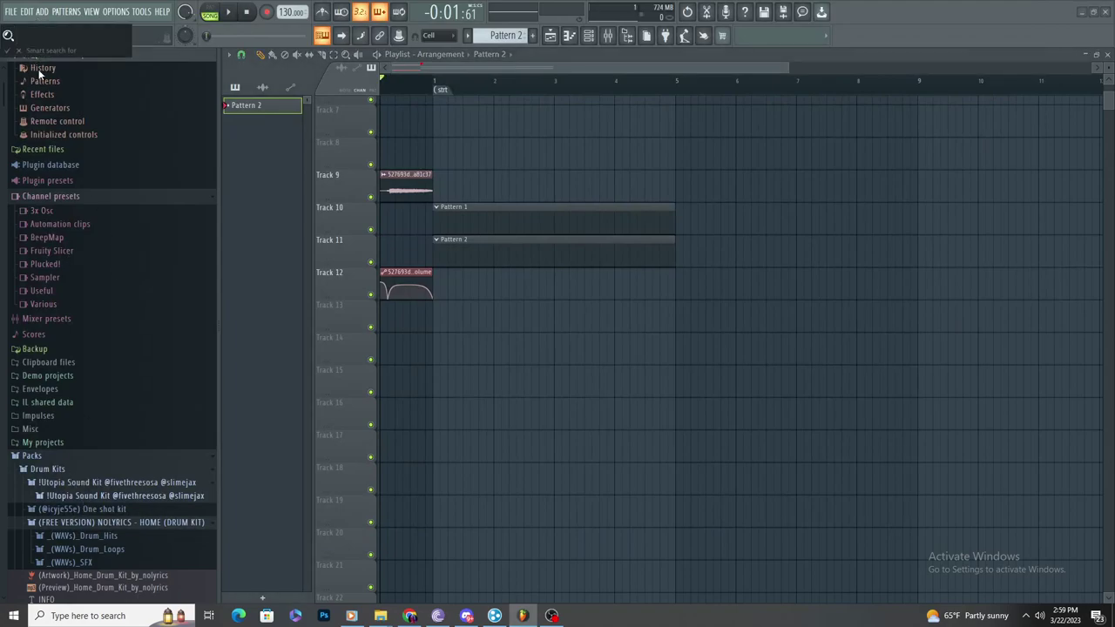
click(33, 54)
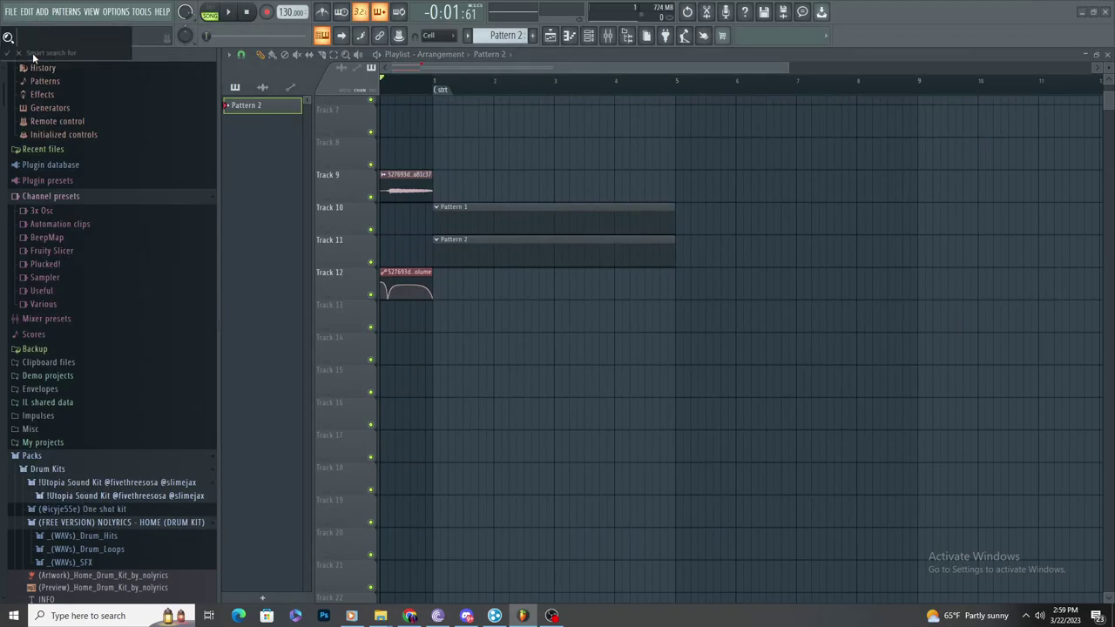
click(20, 55)
scroll(102, 403, down, 7)
click(84, 131)
click(101, 130)
click(101, 121)
click(102, 133)
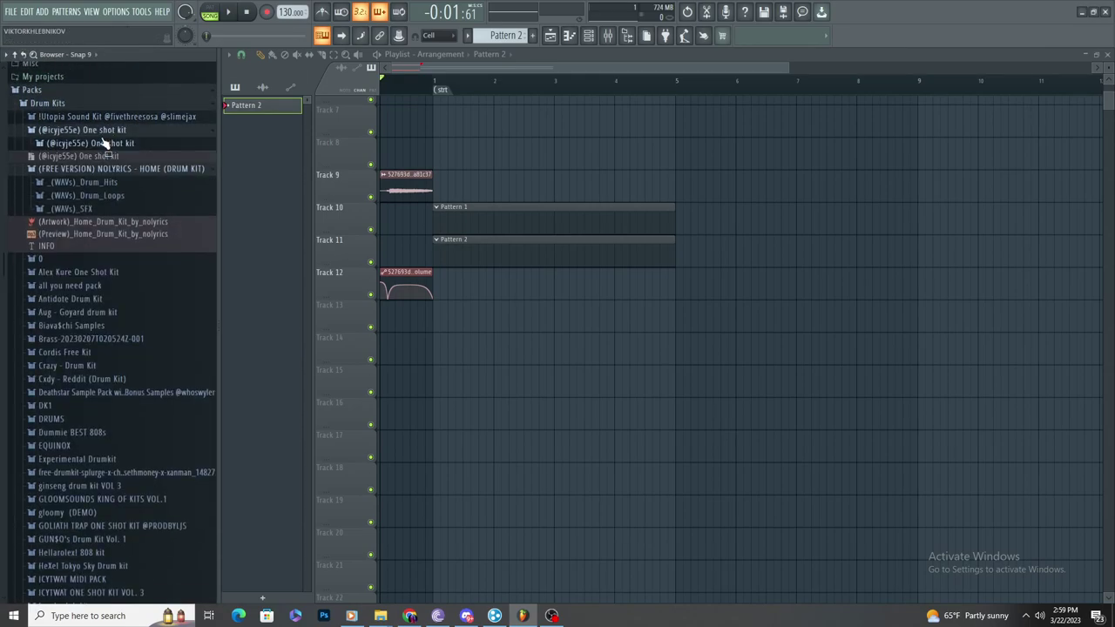
click(112, 131)
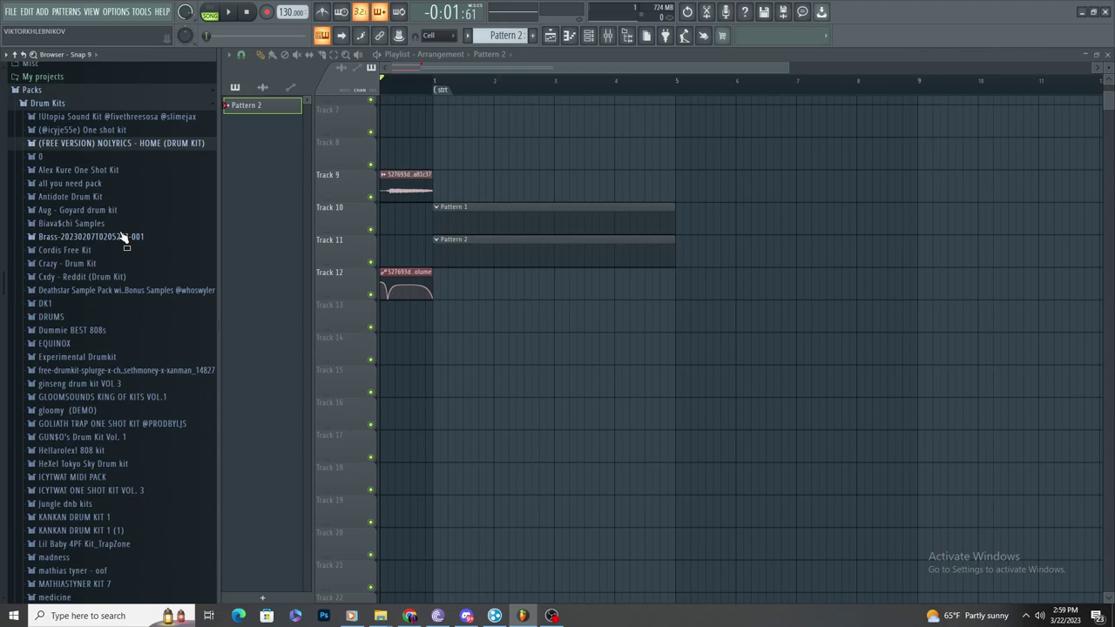
Step: Expand KANKAN DRUM KIT 1 (1) and Lil Baby 4PF Kit_TrapZone in the browser
scroll(129, 366, down, 5)
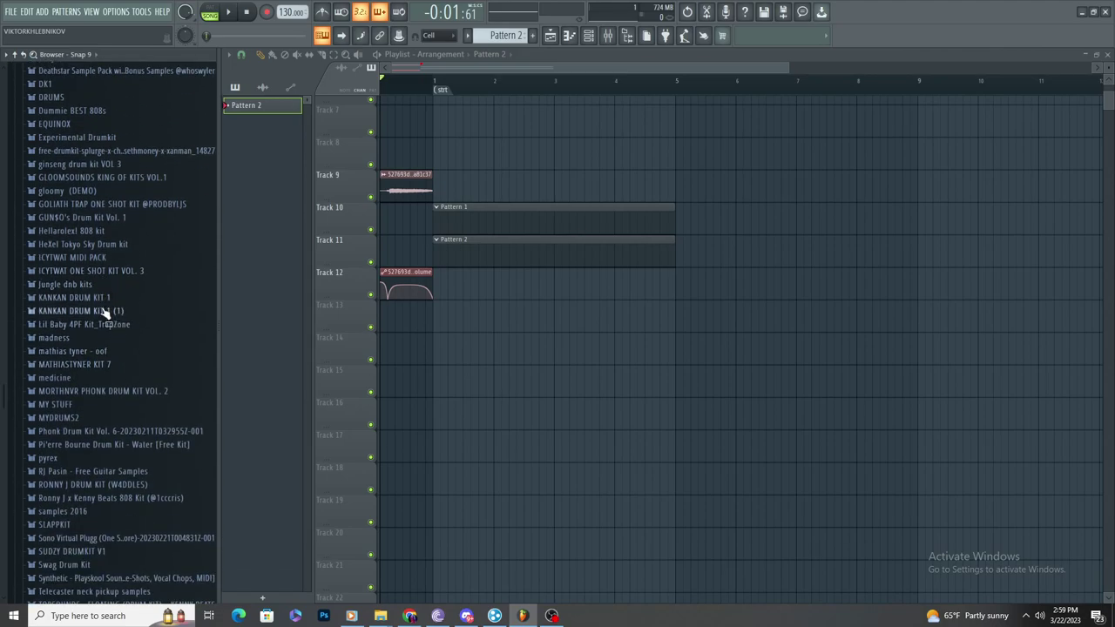
click(139, 298)
click(131, 312)
click(121, 325)
click(137, 353)
click(137, 362)
click(137, 300)
click(137, 312)
click(138, 334)
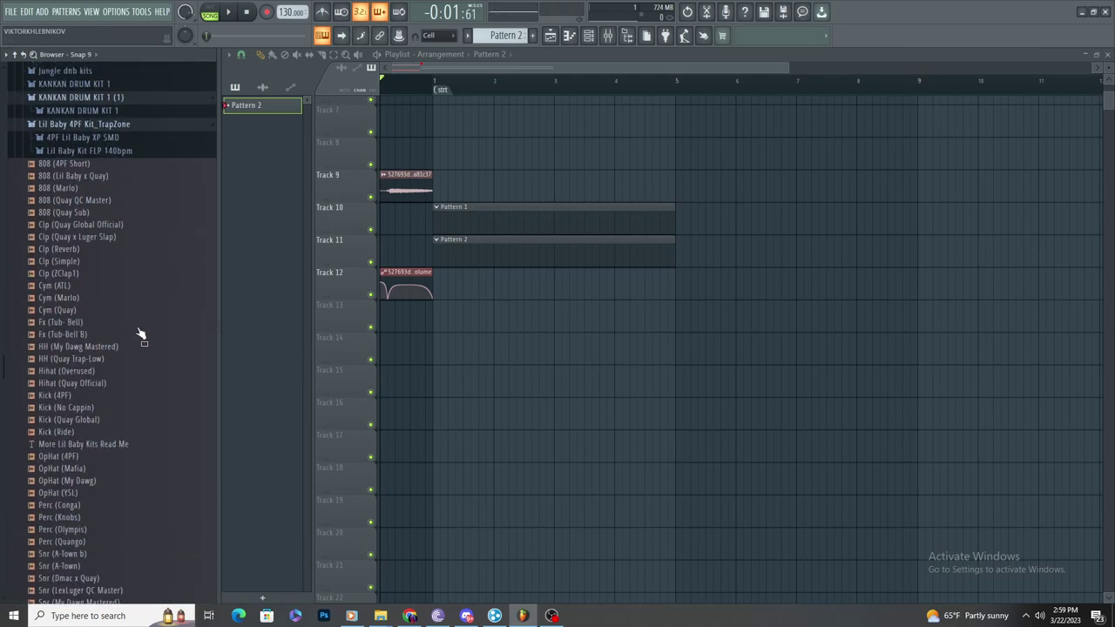
click(139, 335)
Step: Audition kankan juug 808 hard from the 808s folder of KANKAN DRUM KIT 1 (1)
click(131, 93)
click(132, 107)
click(139, 193)
key(alt+Tab)
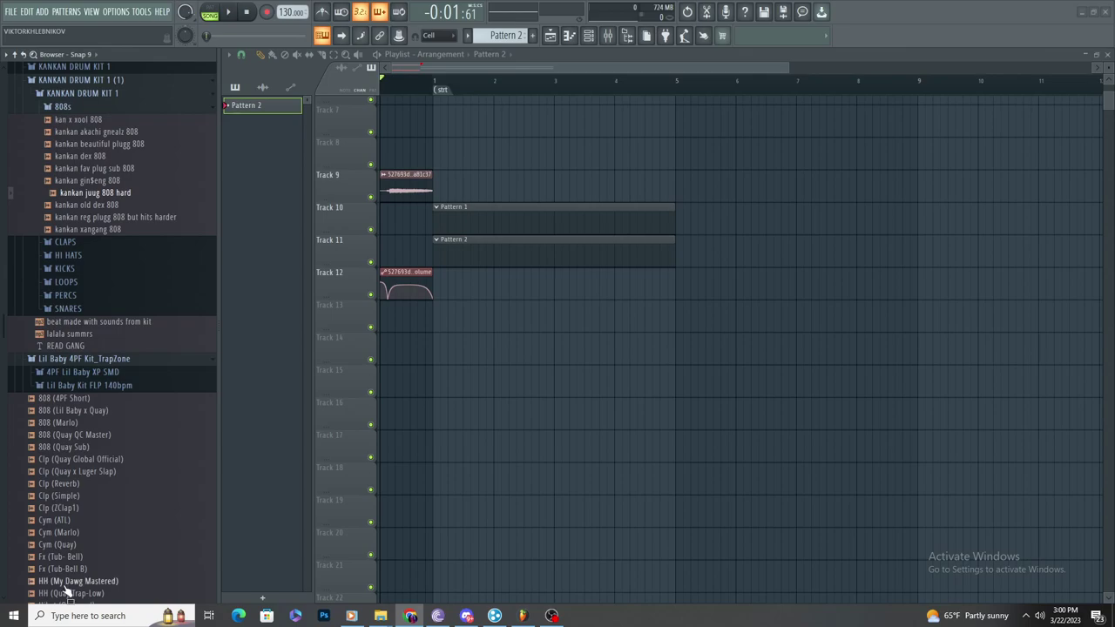
Step: Collapse KANKAN DRUM KIT 1 (1) and check the Deathstar Sample Pack and Cxdy - Reddit kits for sounds
click(440, 89)
scroll(493, 80, up, 2)
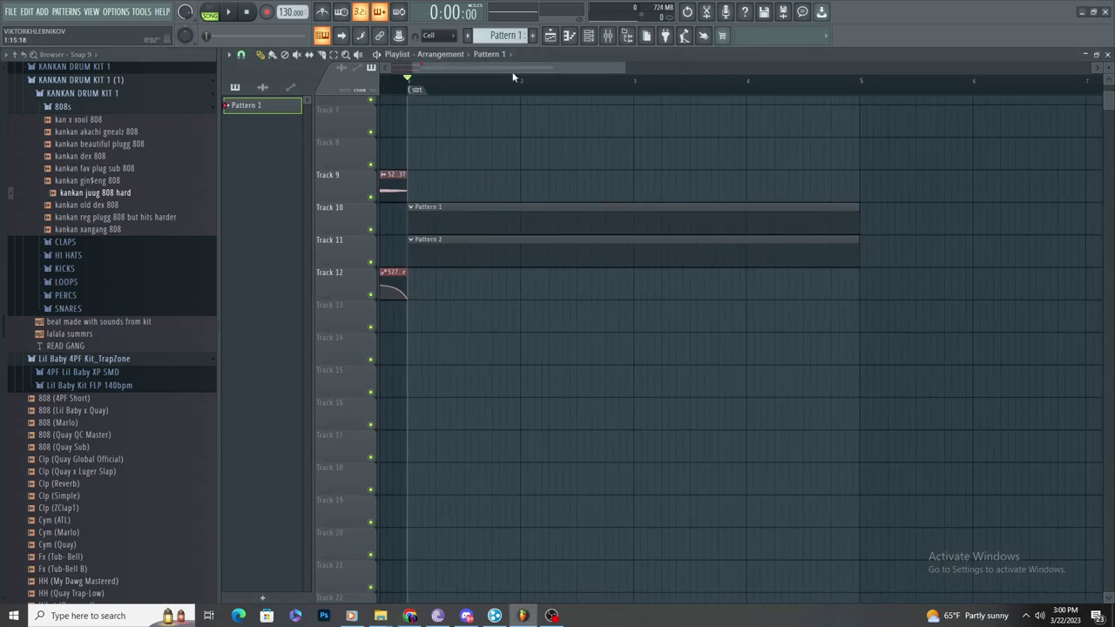
scroll(85, 292, up, 10)
click(94, 446)
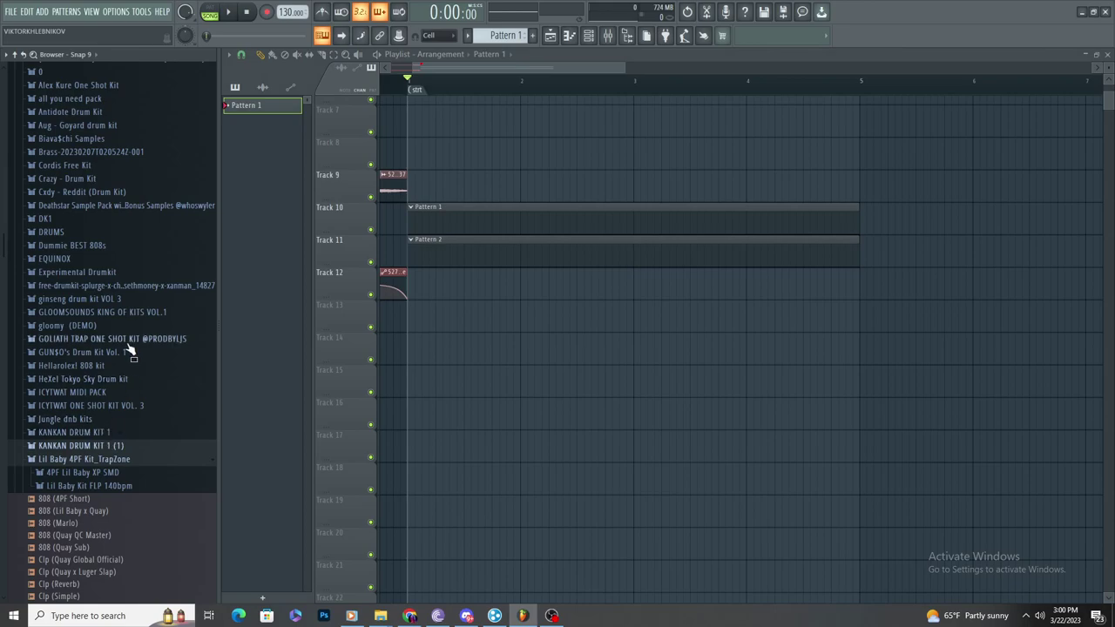
click(130, 206)
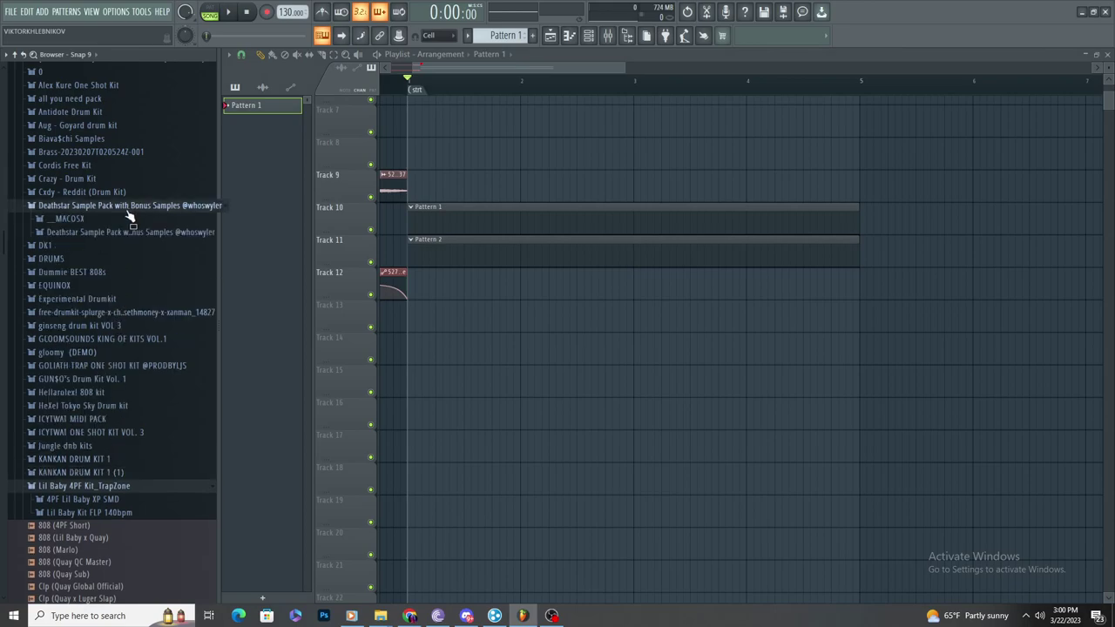
click(120, 207)
click(116, 192)
click(116, 193)
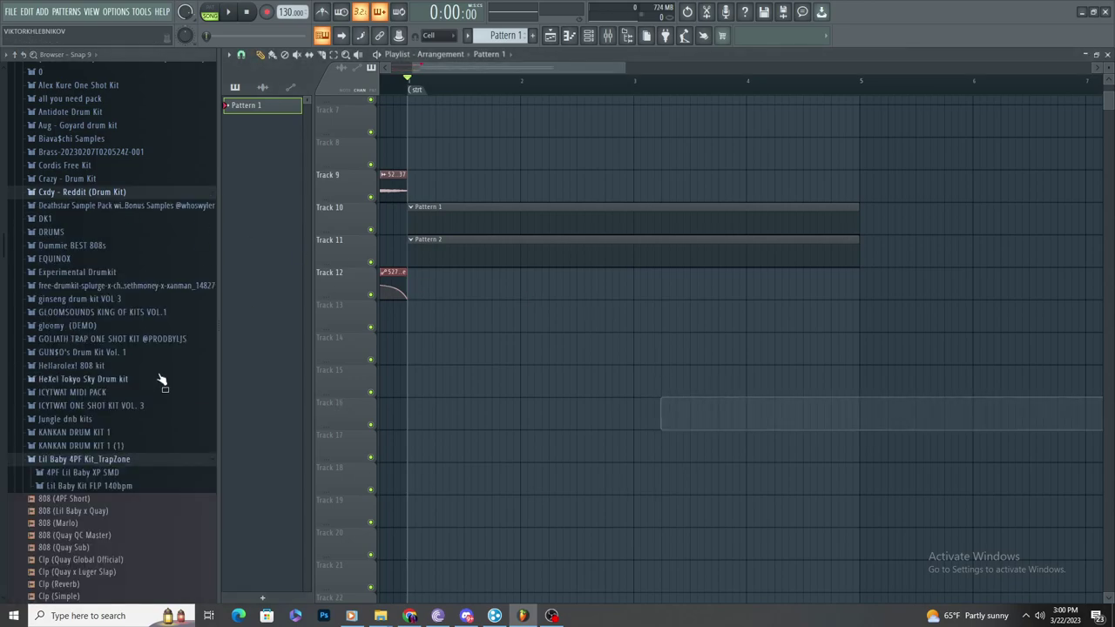
Step: Audition the Antidote Drum Kit's fxs samples and place Antidote - Fx - 06 on Track 14 at bar 5
scroll(144, 305, up, 7)
click(125, 406)
click(125, 419)
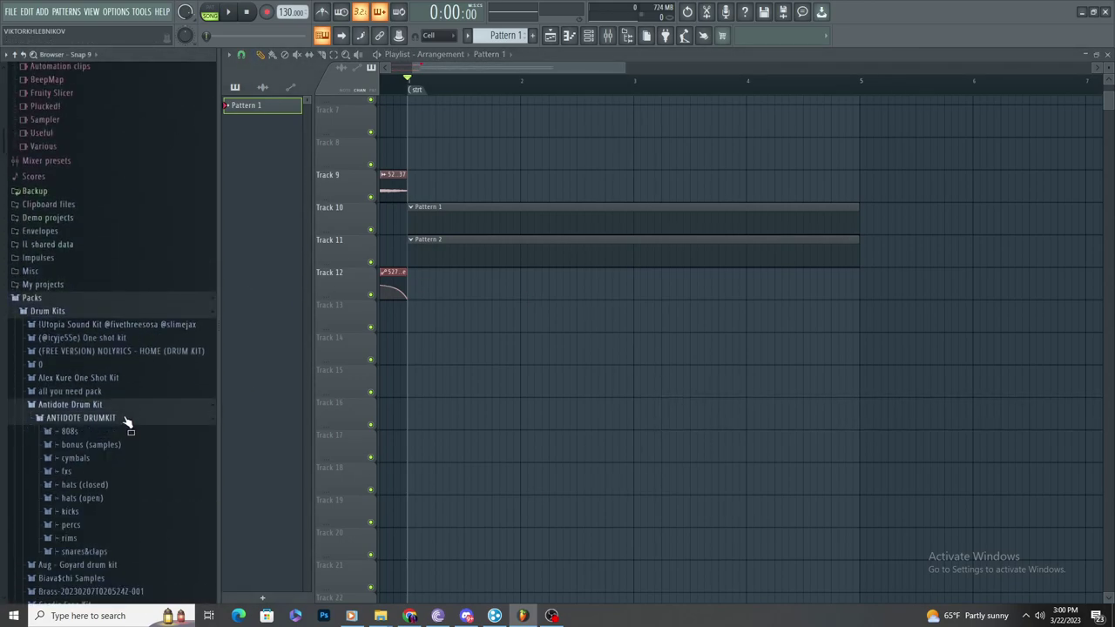
click(121, 473)
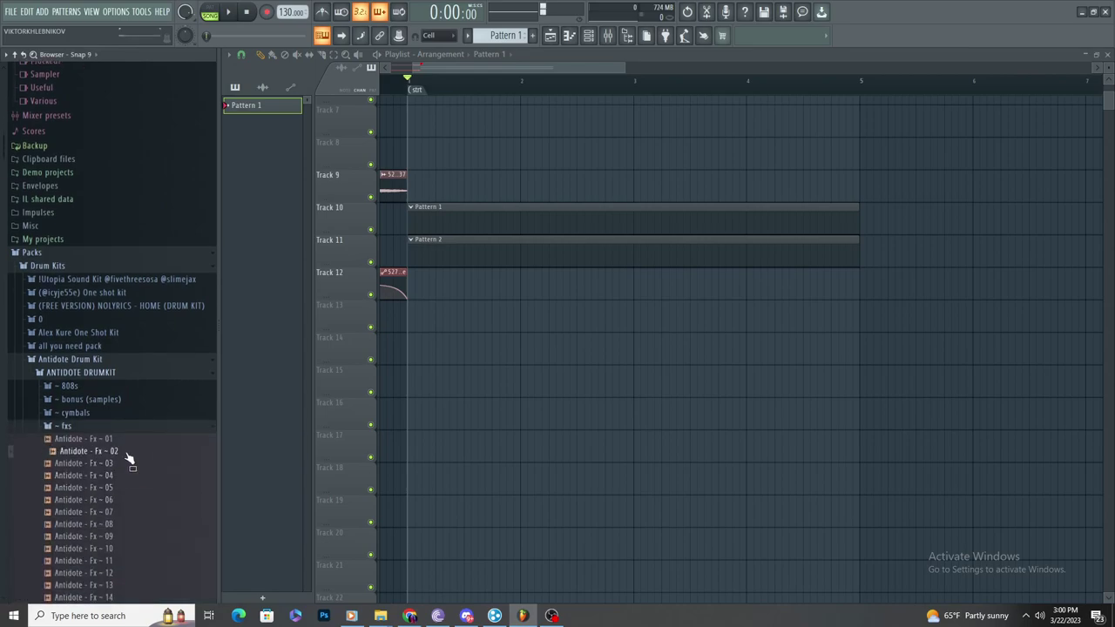
scroll(122, 349, down, 5)
click(111, 247)
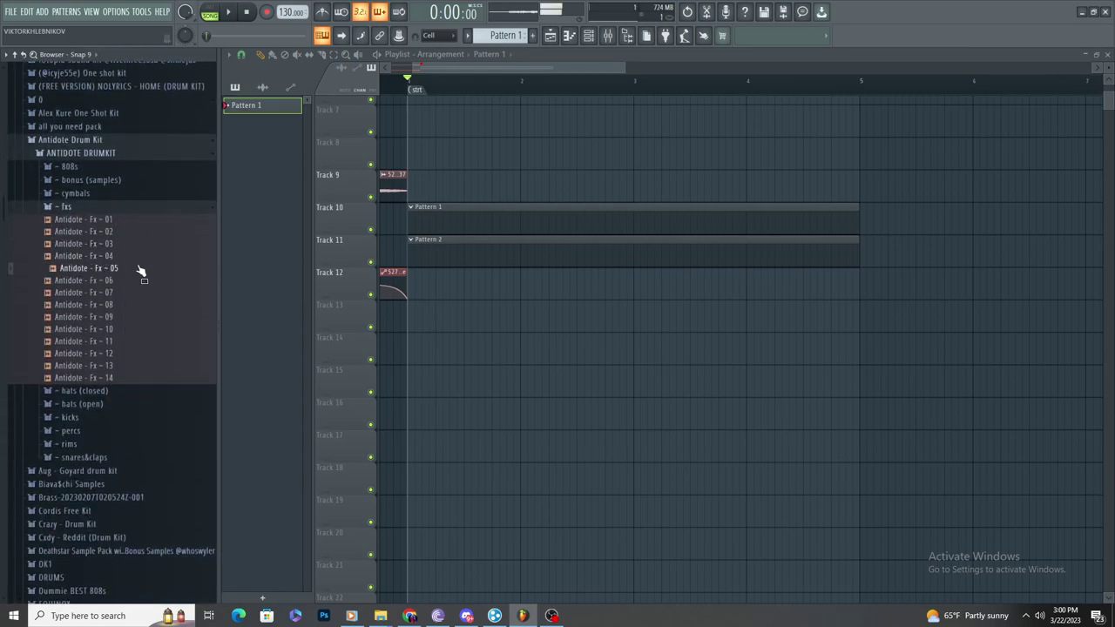
drag(132, 285, 863, 349)
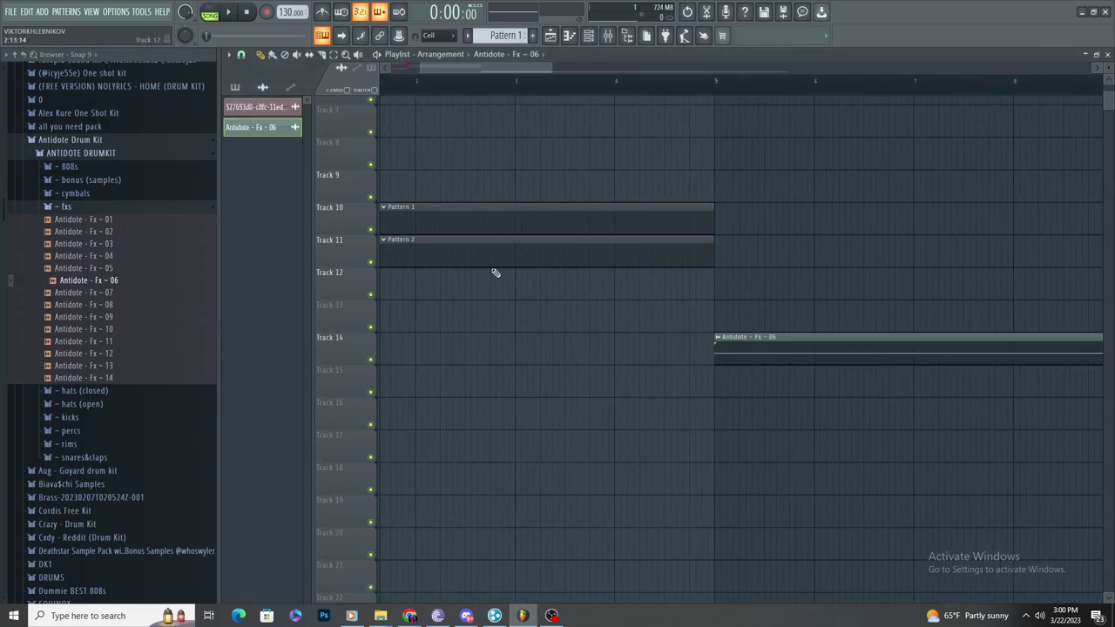
Step: Add a new channel with the Serum plugin to the channel rack
click(589, 34)
click(315, 404)
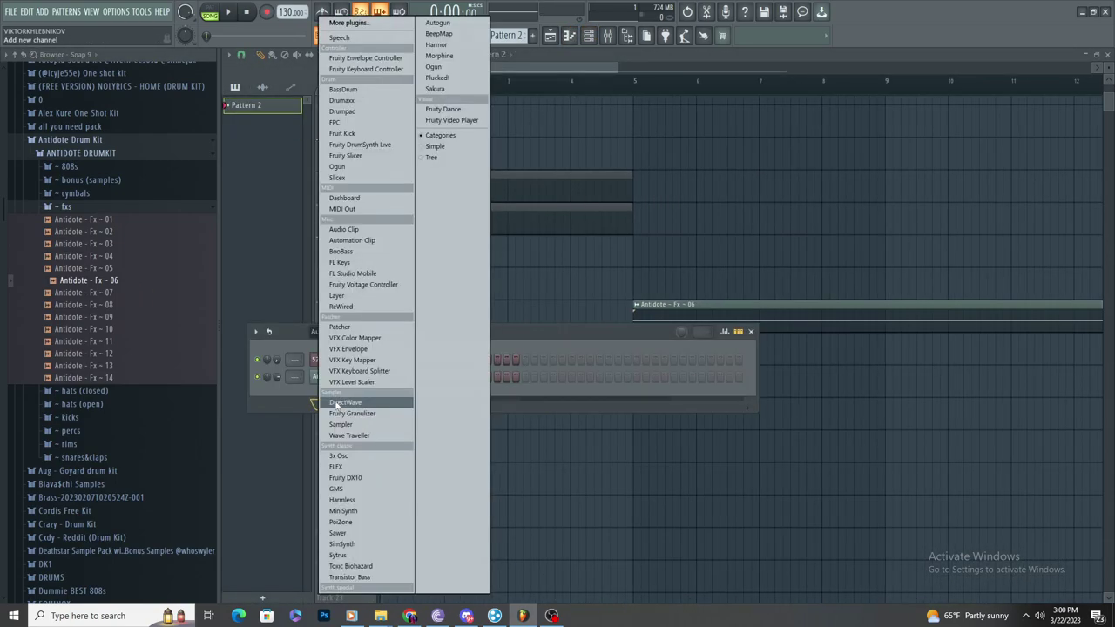
click(384, 24)
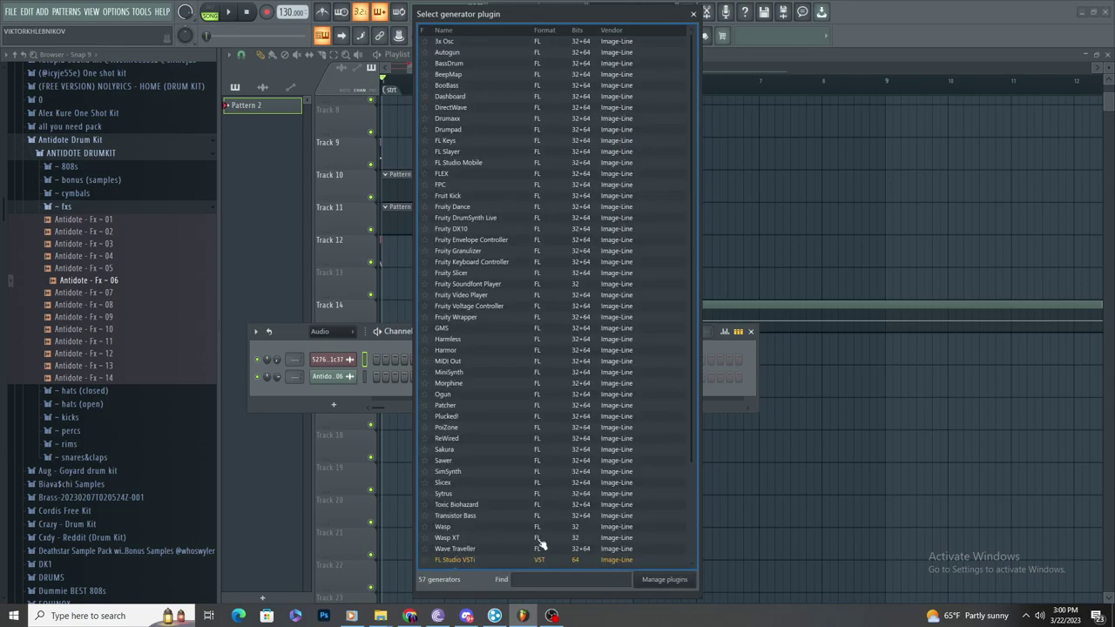
scroll(514, 491, down, 3)
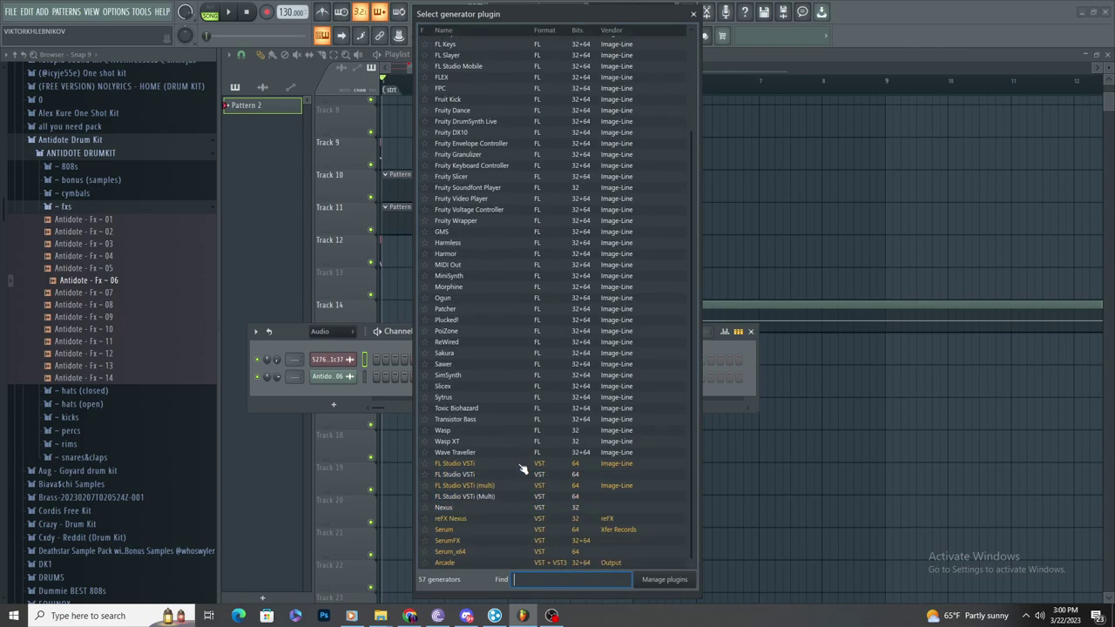
click(481, 528)
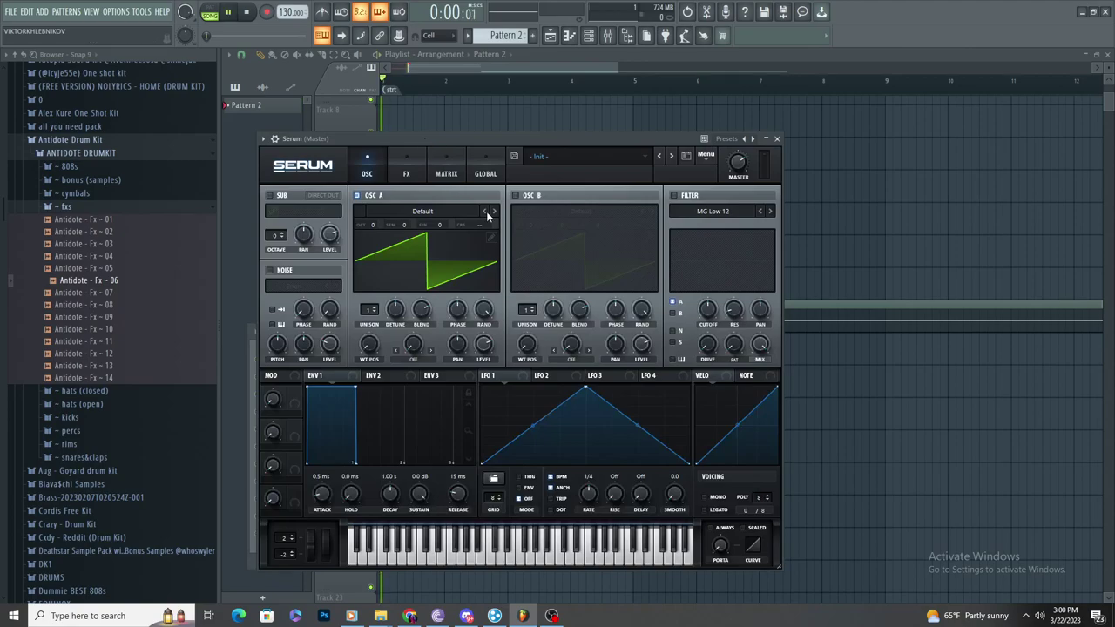
Step: Load the SY AnalogBrass [SD] synth preset in Serum and close the plugin window
click(549, 158)
mouse_move(585, 261)
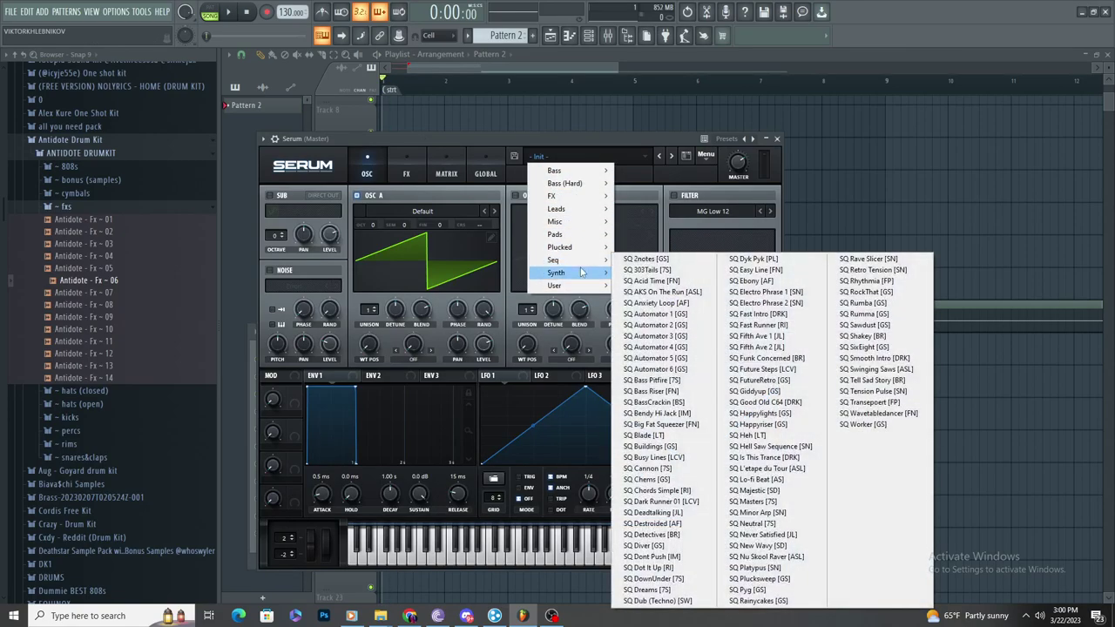
click(627, 272)
click(777, 138)
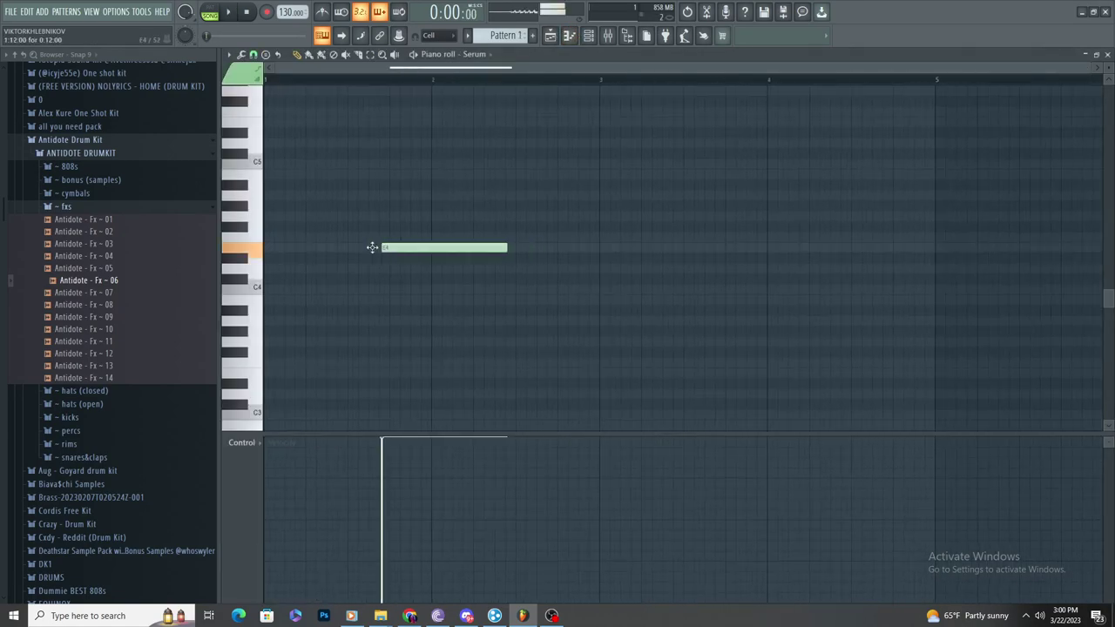
Step: In Serum's piano roll for Pattern 1, move the 12-step note to the start of bar 1, lower it to A#3, and play it
drag(372, 247, 259, 249)
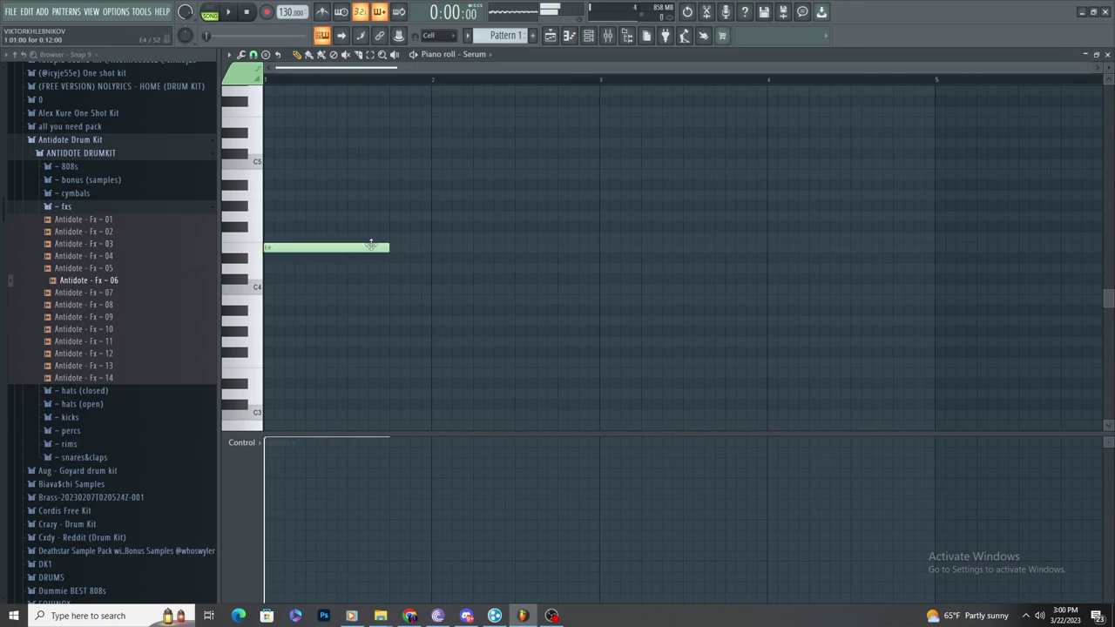
drag(368, 247, 368, 310)
key(space)
key(space)
Step: Reopen Serum from the channel rack, set the Env 1 attack to 528 ms, and play the note back
click(590, 38)
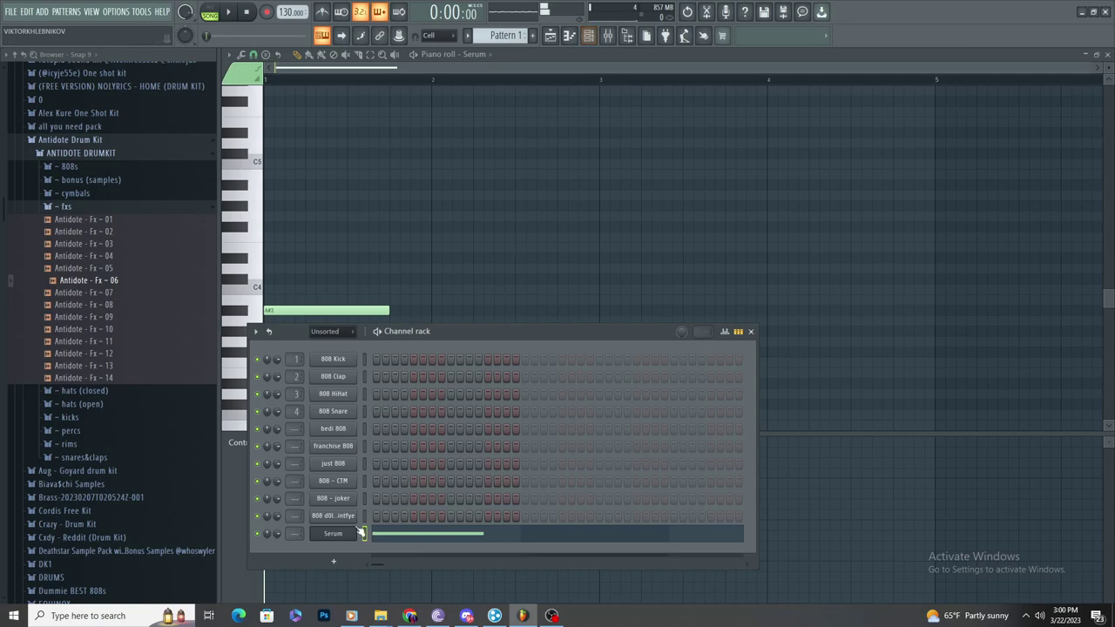
click(344, 531)
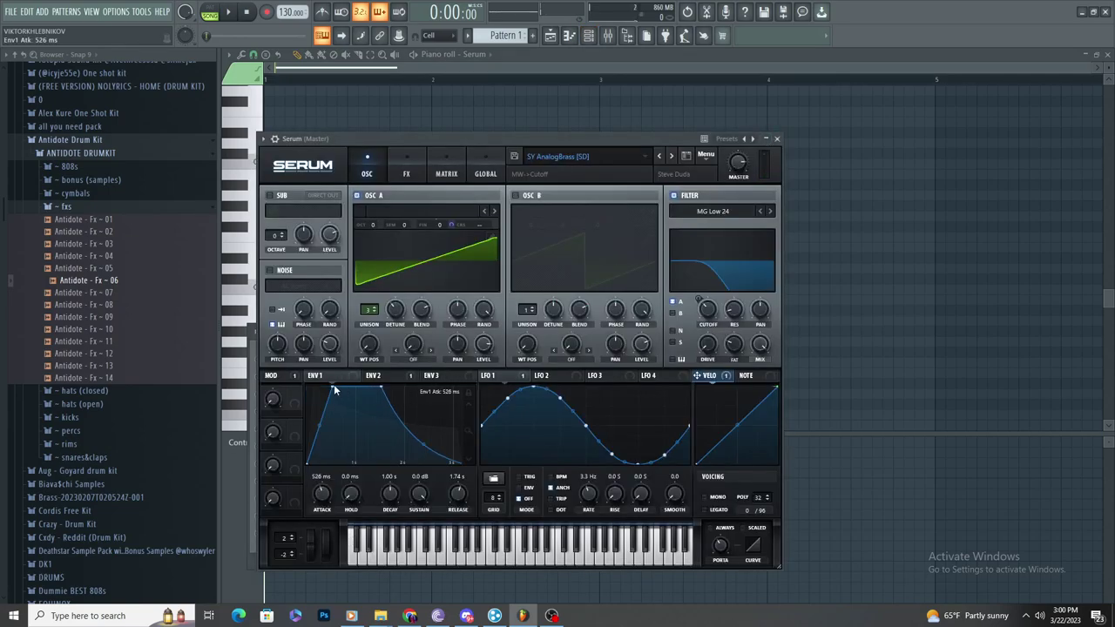
key(space)
key(space)
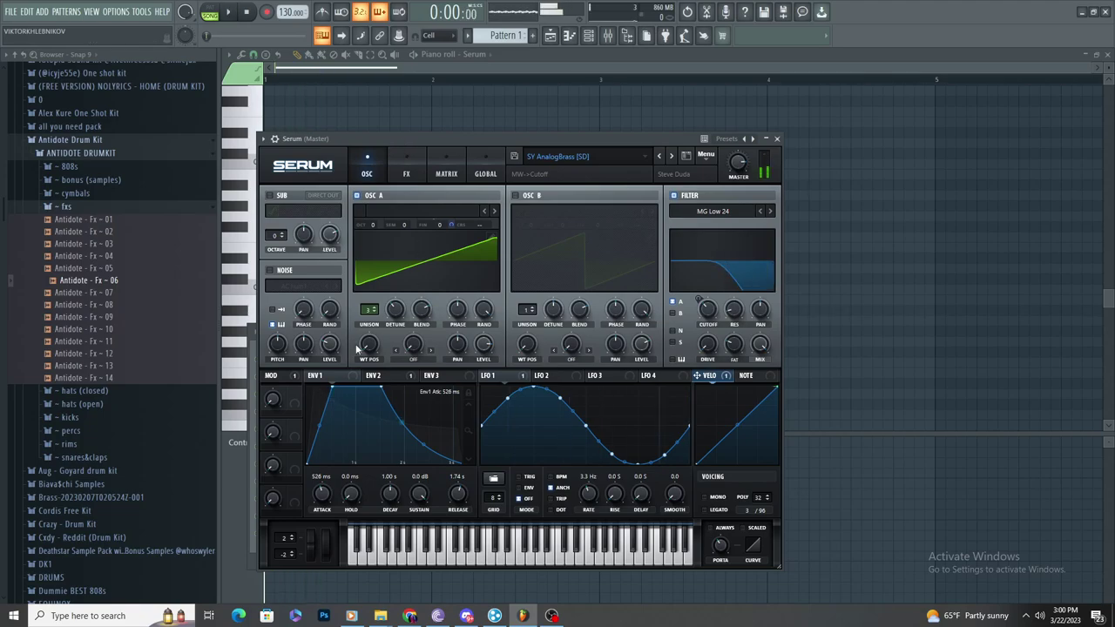
Step: Lower the bar 1 note to E3, shorten it to 6 steps, and play it back
click(437, 110)
right_click(441, 111)
drag(299, 310, 300, 373)
key(space)
drag(387, 372, 325, 392)
key(space)
scroll(314, 372, up, 2)
key(space)
Step: Add a 6-step F3 note directly after the E3 note at 1:07 and play the two notes
click(342, 354)
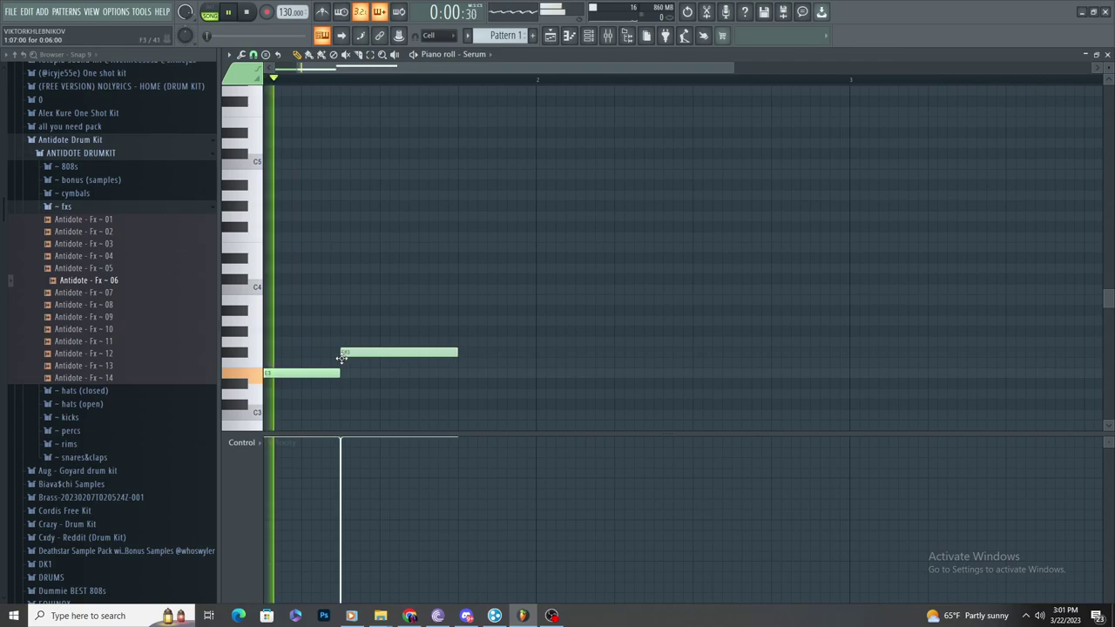
scroll(338, 353, down, 2)
key(space)
scroll(333, 353, up, 2)
right_click(337, 353)
click(339, 361)
key(space)
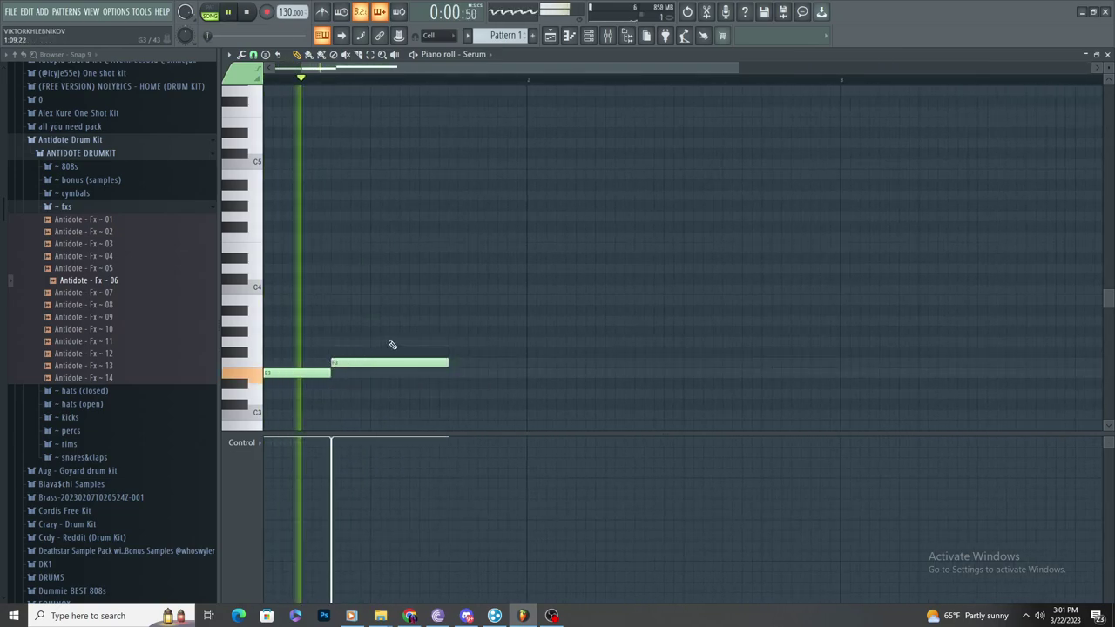
scroll(324, 324, down, 2)
scroll(314, 318, up, 1)
key(space)
scroll(314, 320, down, 1)
scroll(398, 323, down, 4)
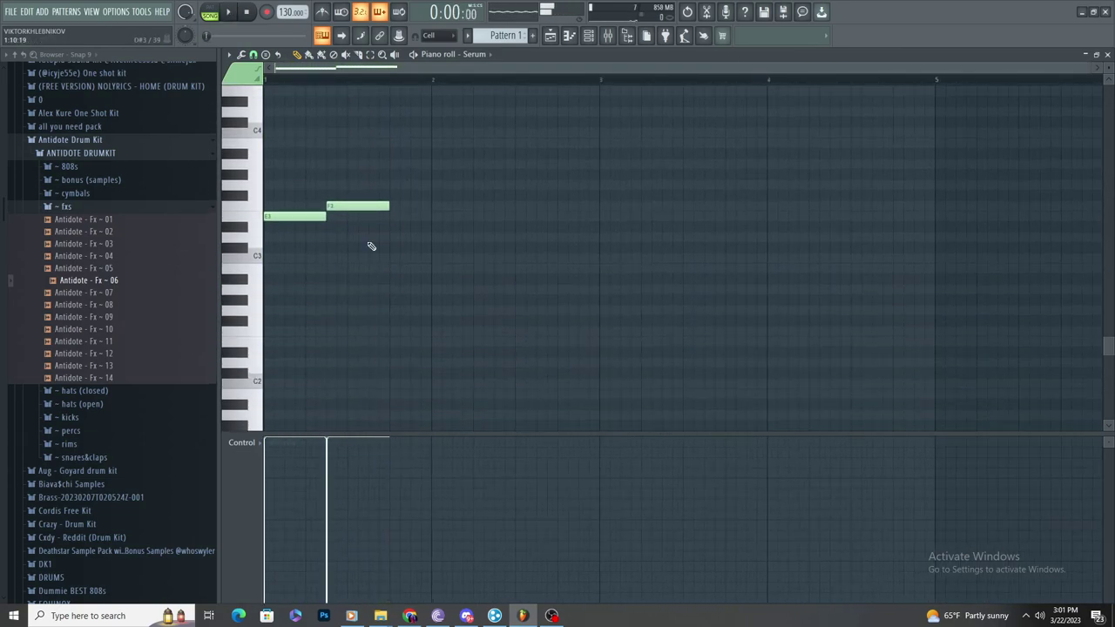
scroll(243, 310, up, 2)
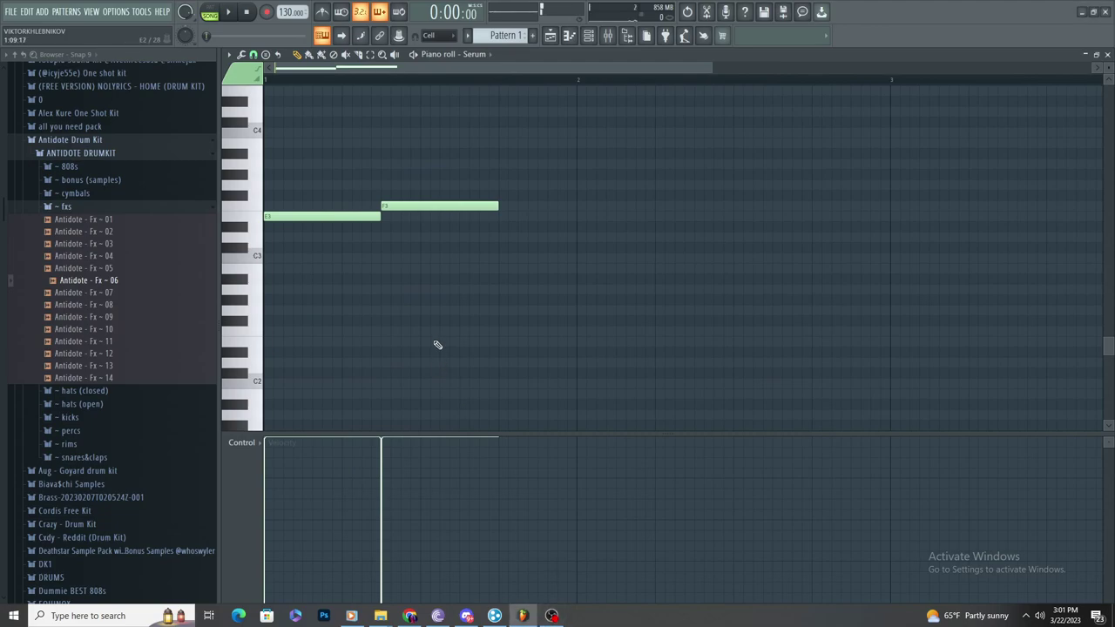
Step: Continue the melody with 6-step notes: E3 at 1:13, E3 at 2:05, and F3 at 2:11
key(space)
click(535, 216)
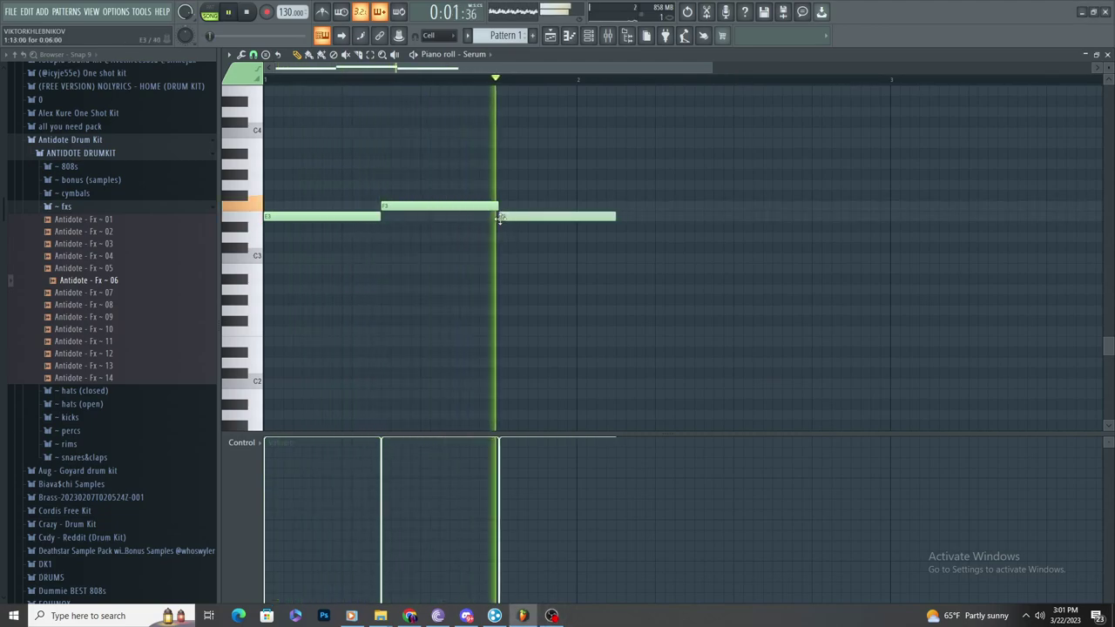
click(662, 216)
scroll(651, 219, down, 2)
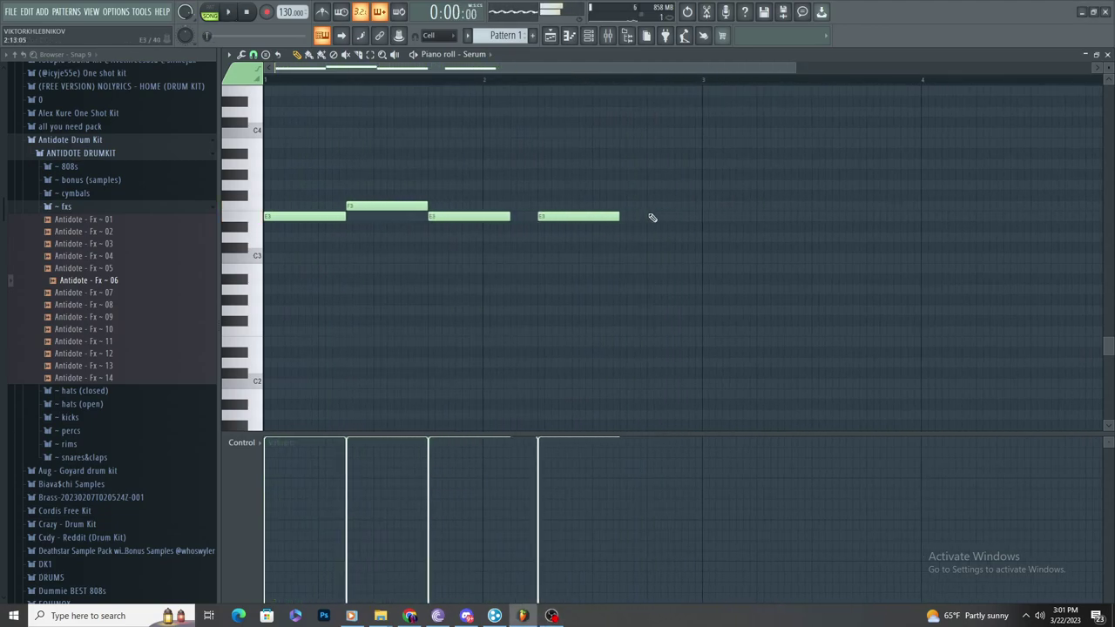
click(622, 205)
key(space)
Step: Select all five notes, duplicate them into bars 3 and 4, and play the result
ctrl+drag(267, 89, 815, 345)
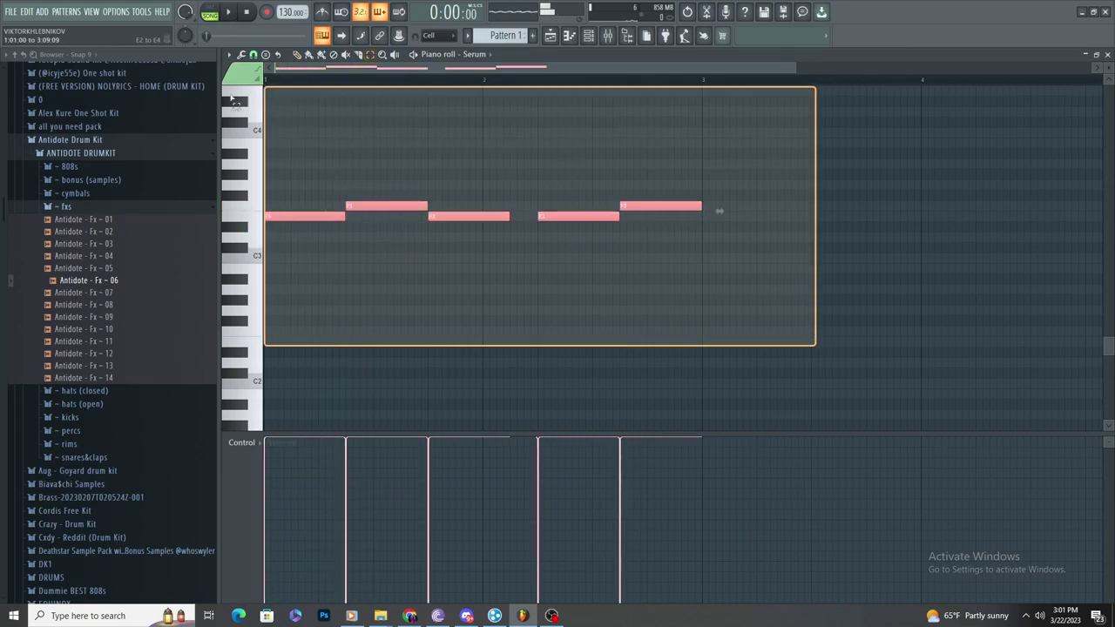
scroll(815, 339, up, 3)
key(ctrl+b)
scroll(742, 318, down, 3)
key(space)
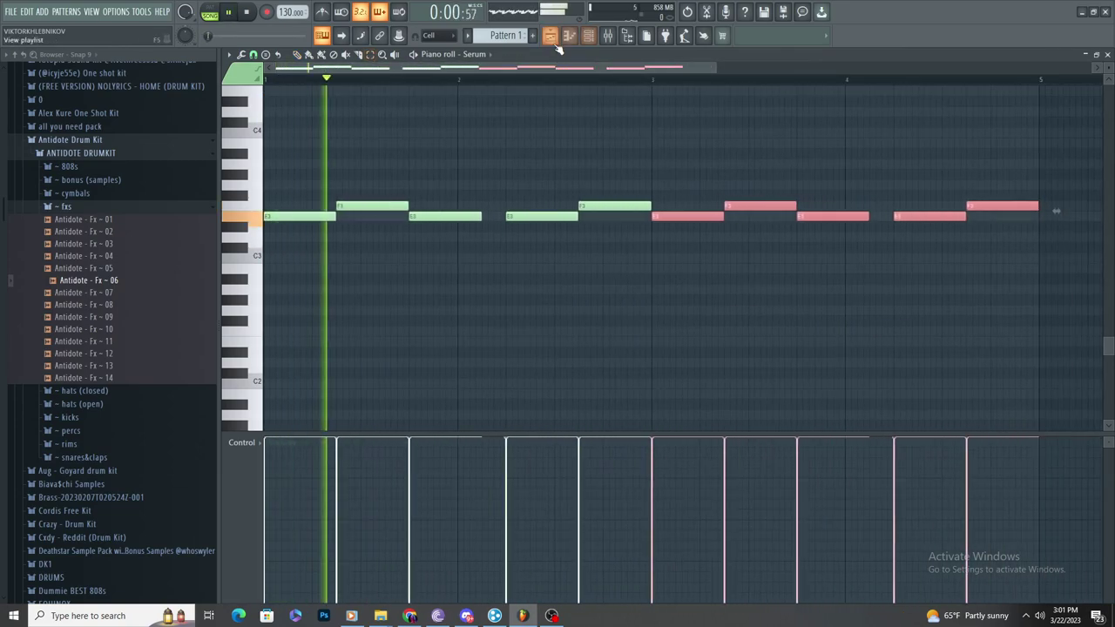
Step: Stop playback, reopen Pattern 1 from the playlist, and copy all of its Serum notes
click(551, 37)
key(space)
double_click(517, 193)
scroll(549, 181, down, 2)
ctrl+drag(268, 93, 775, 293)
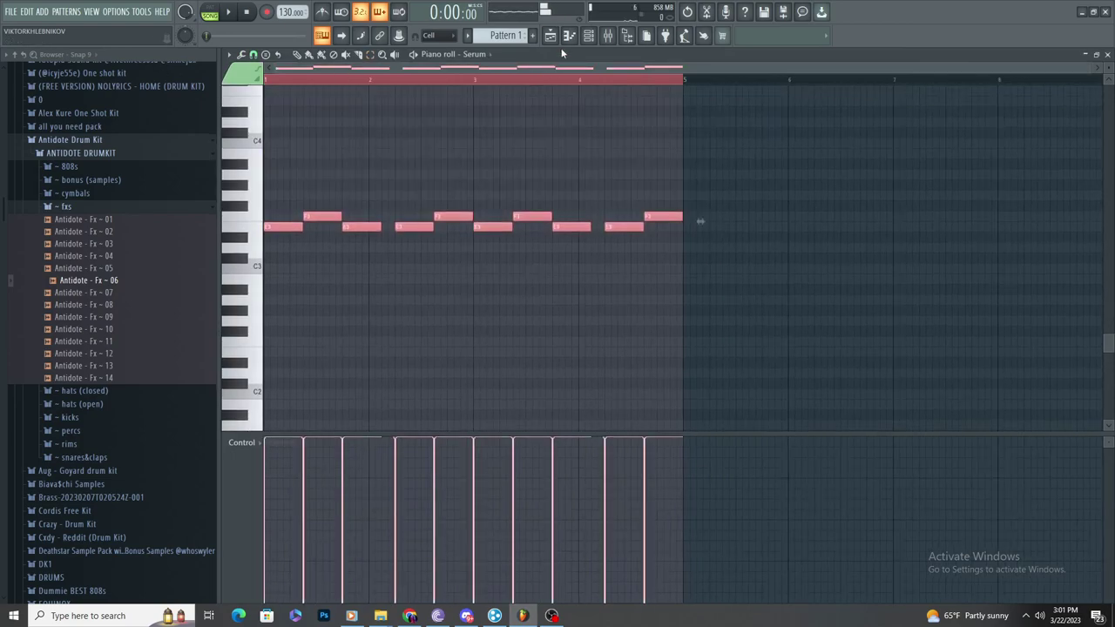
Step: Create Pattern 3 and place it in the playlist on Track 9 at bar 5
click(551, 37)
click(532, 35)
drag(586, 194, 688, 198)
drag(630, 174, 622, 140)
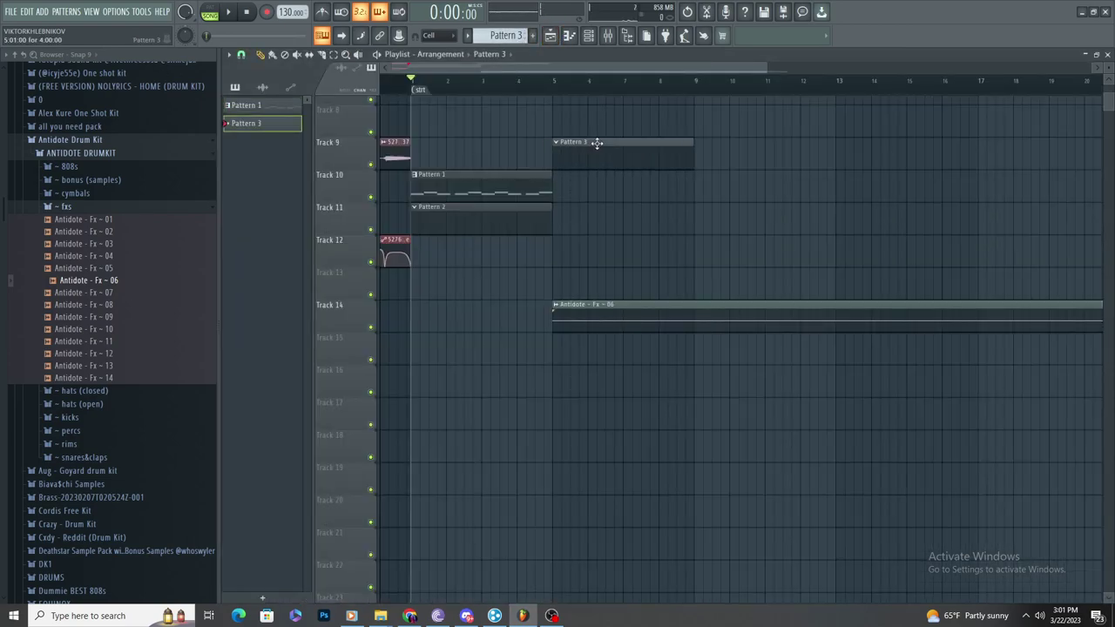
Step: Paste the copied notes into Pattern 3's Serum piano roll, raise them one octave, and play them
click(576, 36)
key(ctrl+v)
key(ctrl+Up)
key(space)
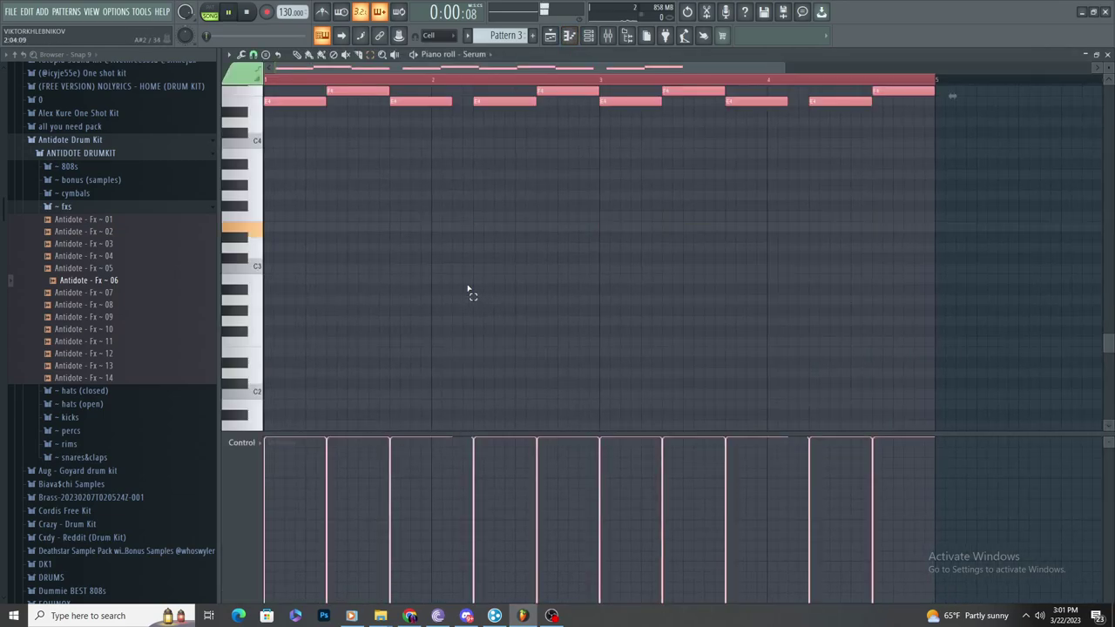
Step: Stop playback, clone the Serum channel in the channel rack, and close the clone's plugin window
click(607, 35)
key(space)
right_click(333, 535)
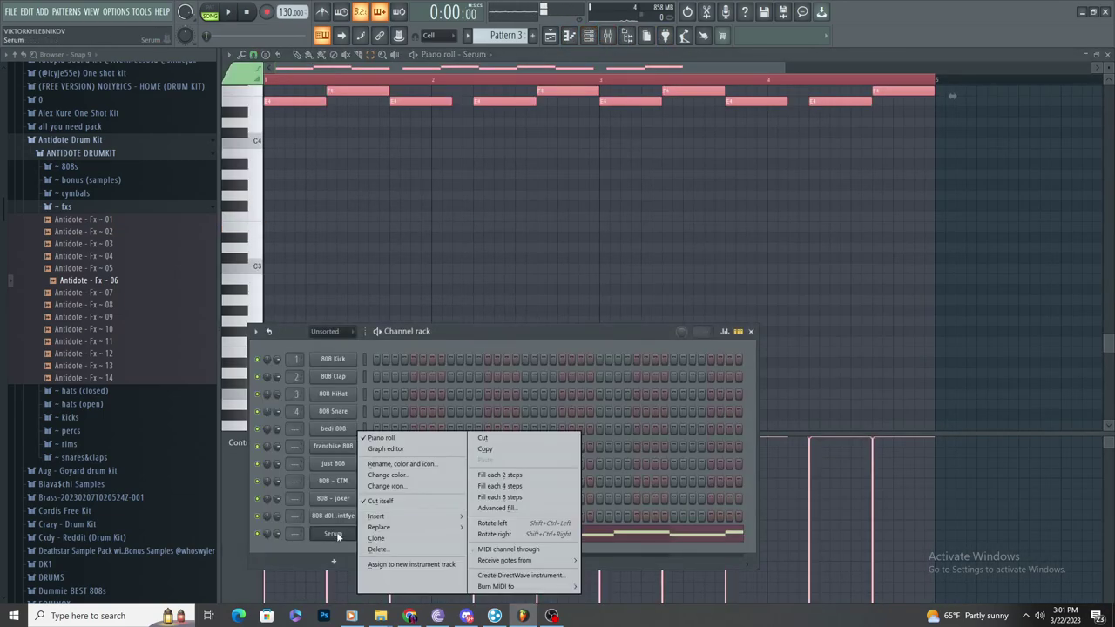
click(401, 544)
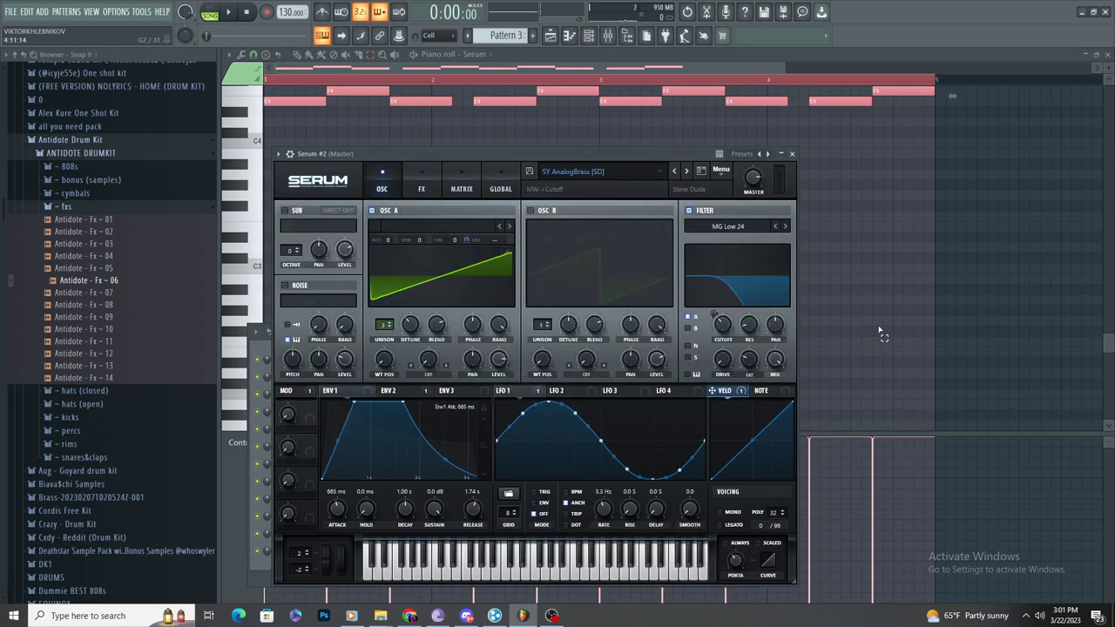
click(881, 334)
Step: Check the original Serum channel's synth settings in its plugin window
click(589, 36)
click(589, 36)
click(588, 36)
click(335, 540)
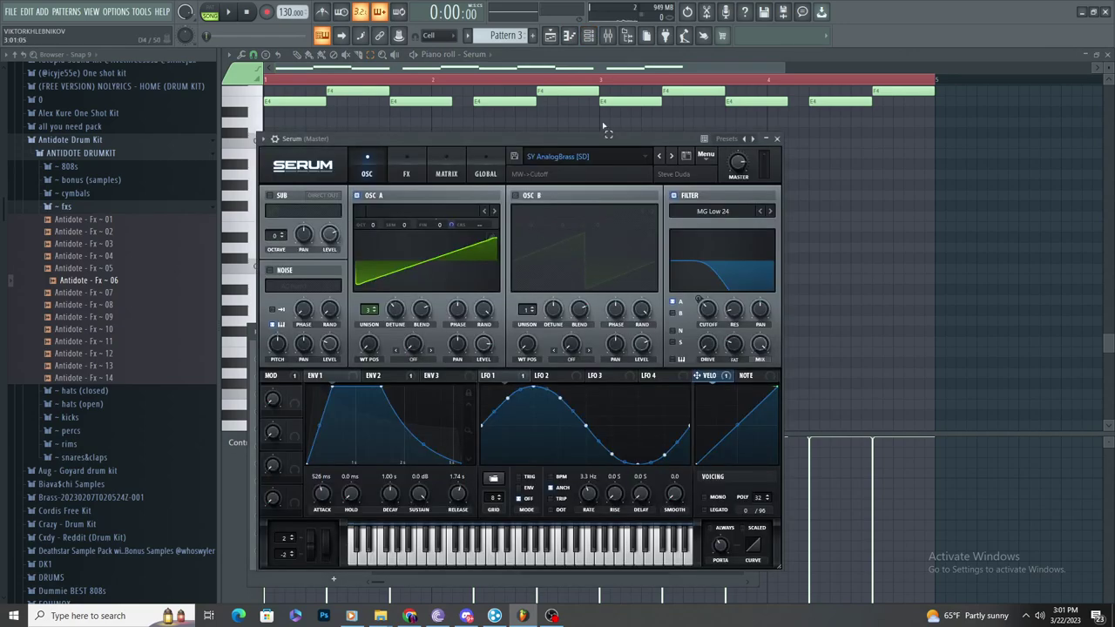
click(557, 127)
Step: Route Serum and Serum #2 to mixer tracks 1 and 2, and set Serum #2's Env 1 attack to 1.19 s
click(589, 36)
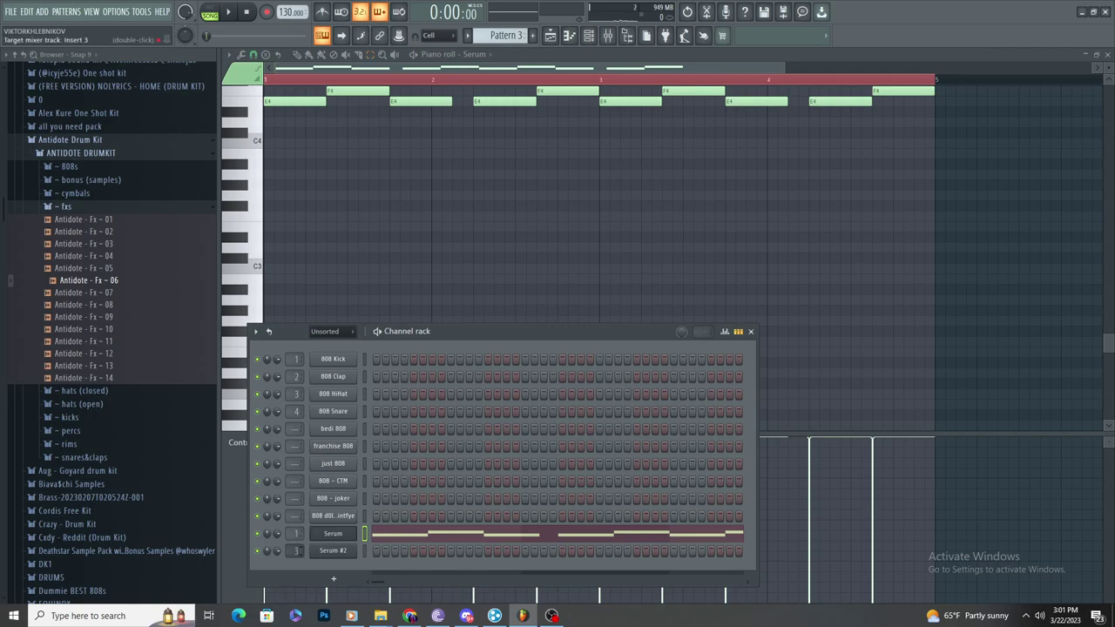
click(319, 552)
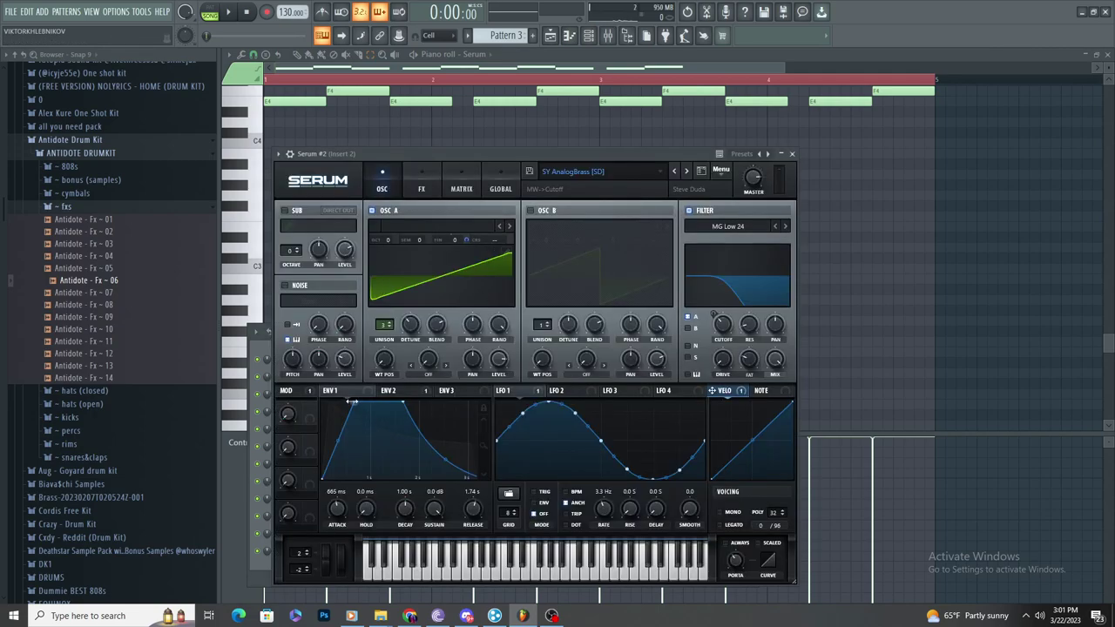
drag(352, 401, 373, 399)
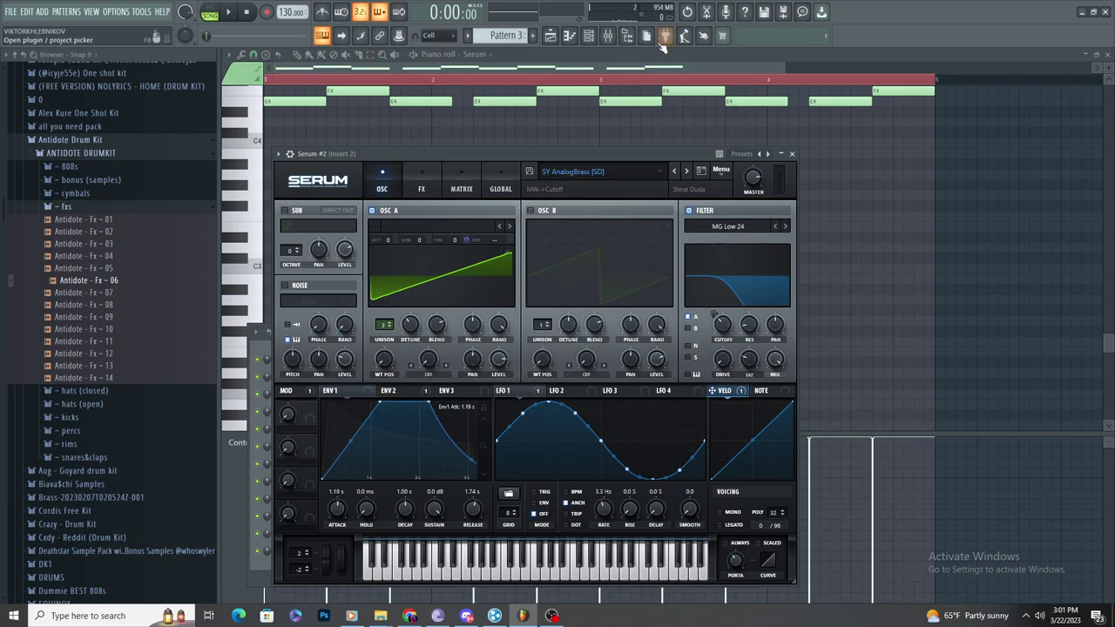
Step: Add Fruity Parametric EQ 2 to mixer Insert 2 and pull bands 1 to 5 down into the lows, with band 5 at 105 Hz
click(609, 36)
click(991, 90)
mouse_move(999, 106)
click(828, 404)
drag(372, 297, 327, 366)
drag(404, 297, 331, 366)
drag(437, 297, 342, 365)
key(space)
drag(468, 298, 392, 365)
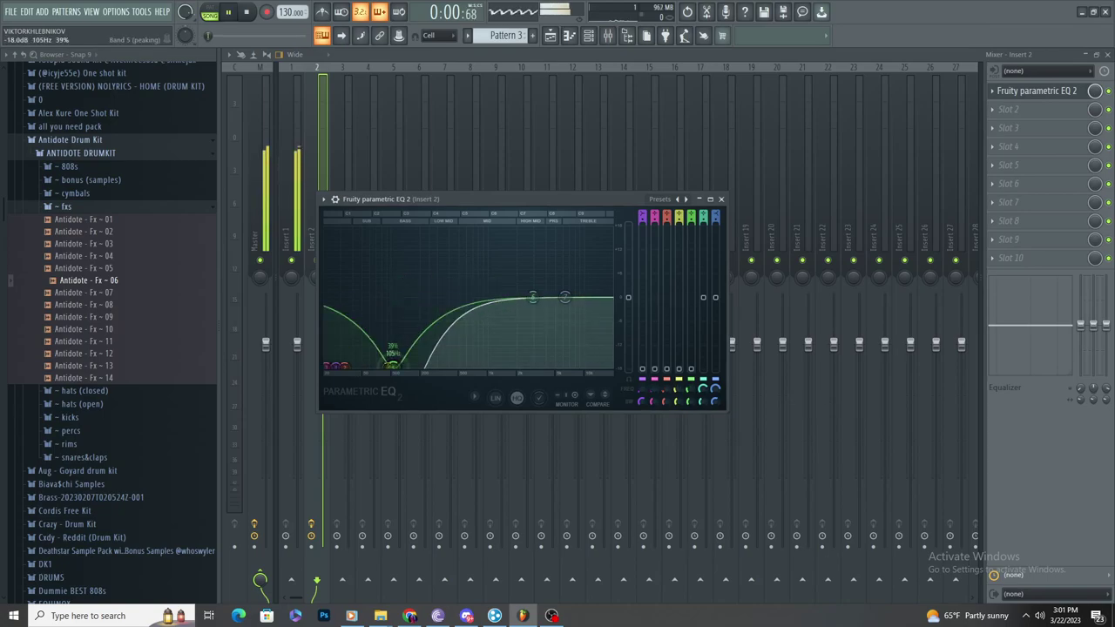
Step: Add Fruity Parametric EQ 2 to mixer Insert 1 and reshape its EQ bands while listening to playback
click(293, 182)
key(space)
click(1036, 90)
click(827, 404)
drag(301, 266, 311, 334)
key(space)
drag(406, 268, 410, 290)
drag(535, 268, 581, 303)
drag(409, 289, 321, 246)
Step: Place another Pattern 1 clip in the playlist on Track 10 at bar 5, below Pattern 3
key(F5)
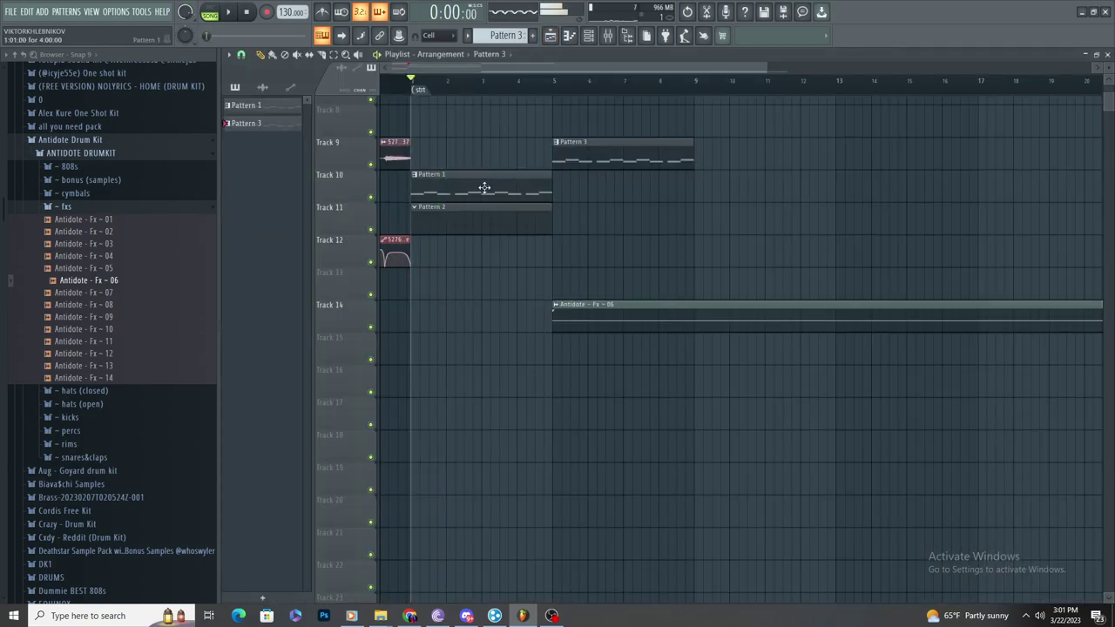
scroll(523, 172, up, 4)
click(546, 180)
click(619, 179)
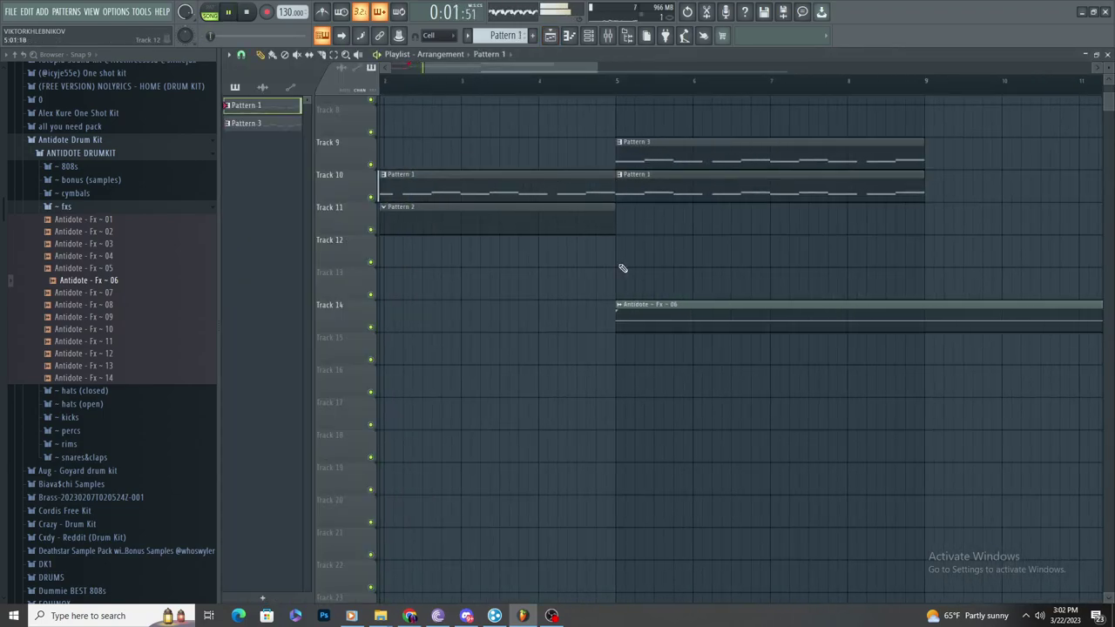
scroll(558, 292, down, 3)
scroll(498, 182, down, 2)
click(503, 304)
scroll(488, 299, down, 2)
right_click(469, 301)
scroll(417, 292, up, 4)
scroll(416, 291, down, 3)
scroll(418, 287, up, 3)
click(525, 271)
right_click(525, 271)
Step: Stop playback and place a new Pattern 4 clip on Track 8 from bar 1, extended to 8 bars
key(space)
scroll(401, 257, down, 3)
scroll(389, 254, up, 3)
drag(506, 35, 505, 27)
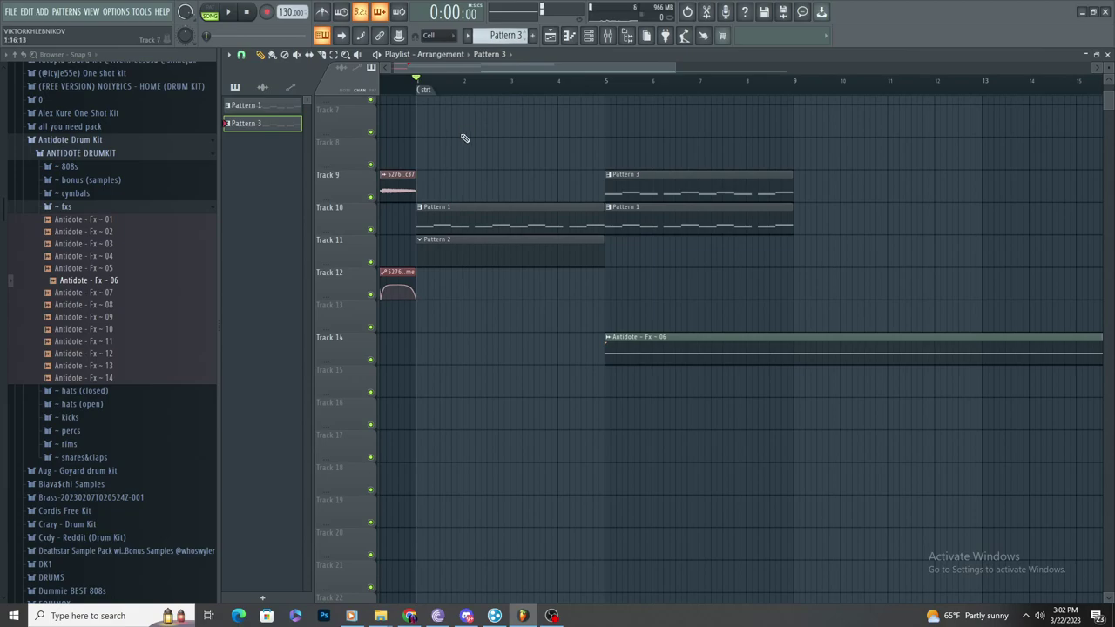
click(434, 159)
drag(455, 155, 793, 169)
key(ctrl+z)
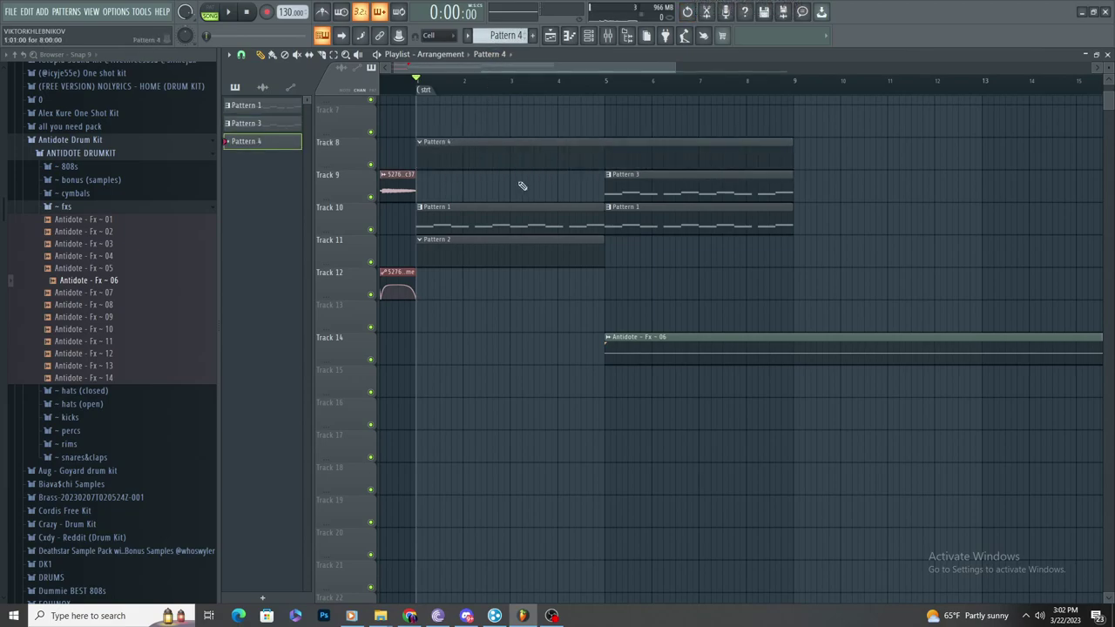
Step: Audition the Antidote closed hats and add Antidote - Hat ~ 03 and Antidote - Hat ~ 08 to the channel rack
click(80, 390)
click(105, 185)
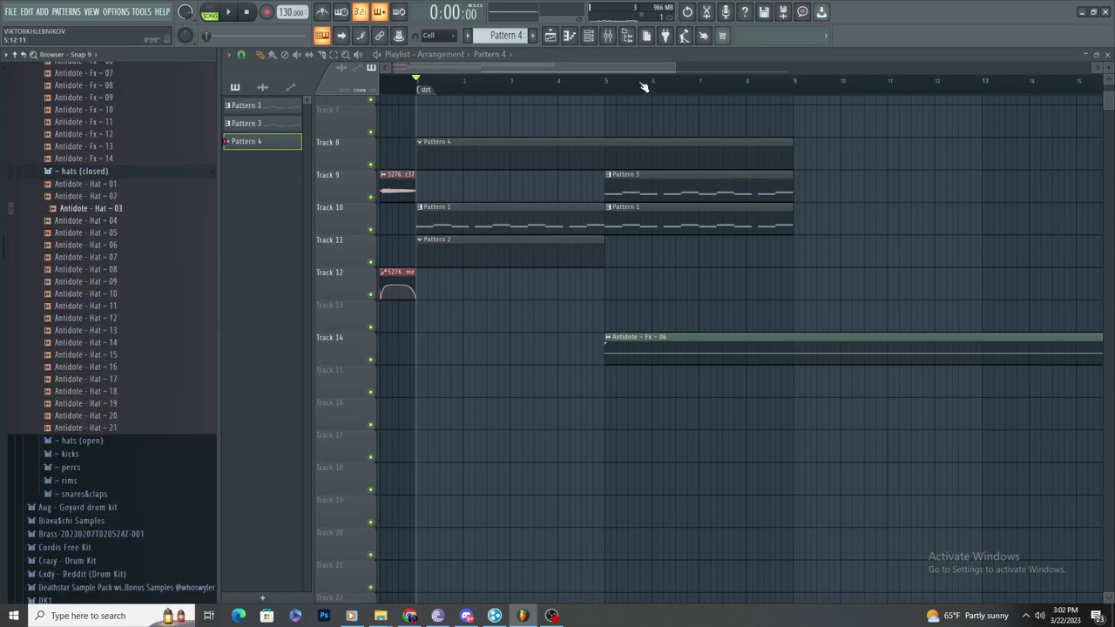
click(588, 35)
drag(145, 214, 335, 362)
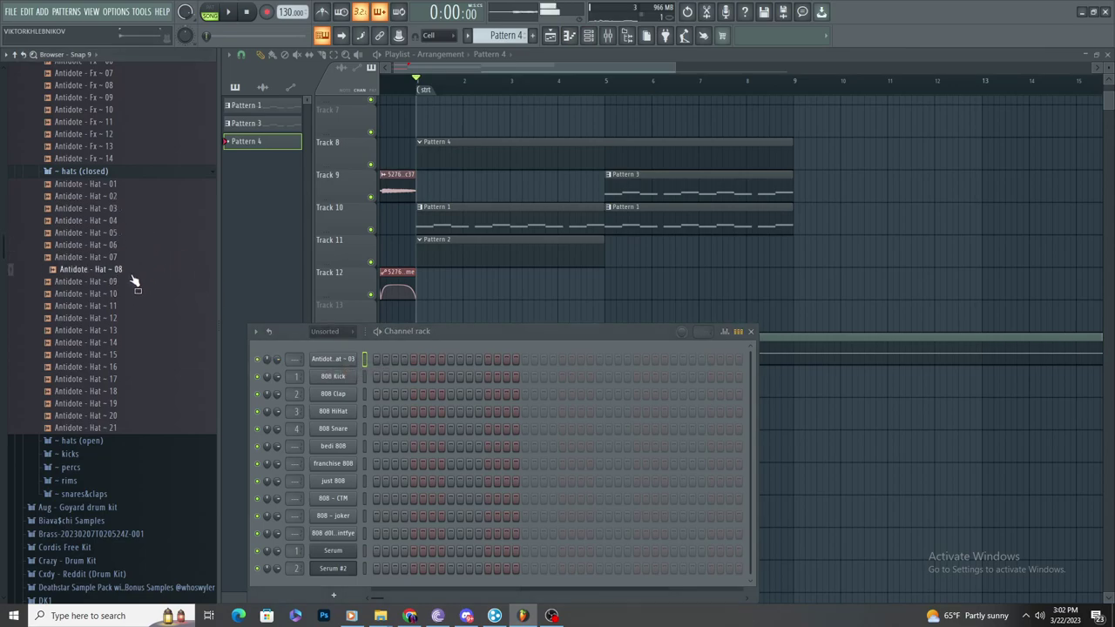
drag(329, 357, 339, 349)
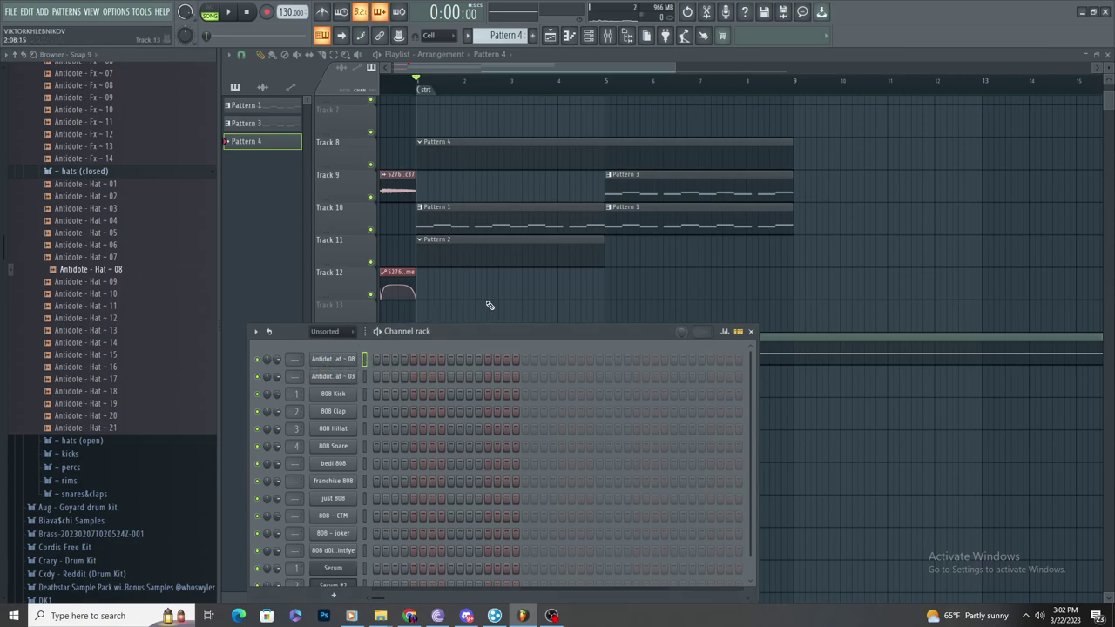
right_click(490, 306)
scroll(439, 287, up, 3)
double_click(486, 165)
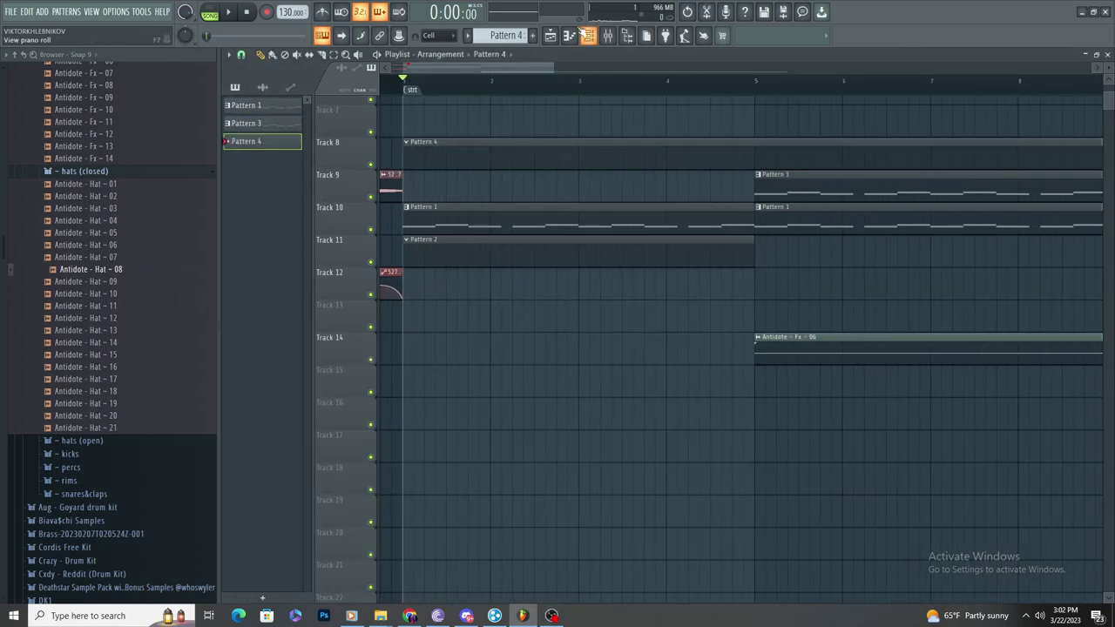
click(510, 58)
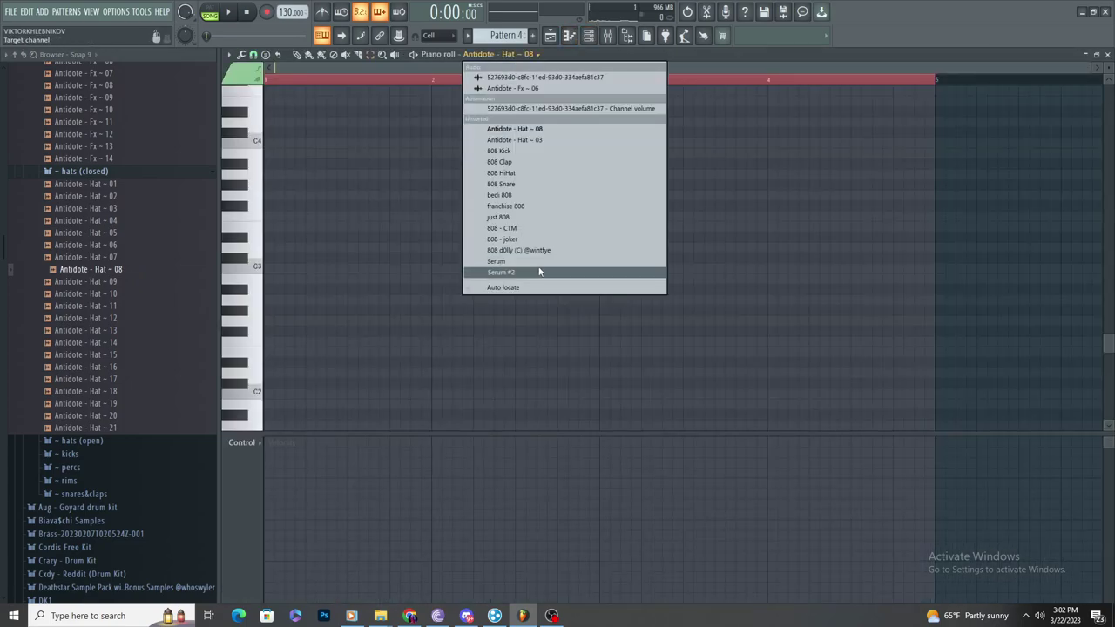
click(565, 40)
Step: Place a new Pattern 7 clip on Track 13 starting at bar 1, 4 bars long
scroll(518, 39, up, 3)
drag(421, 345, 621, 321)
click(494, 317)
key(ctrl+z)
key(ctrl+z)
drag(489, 319, 738, 320)
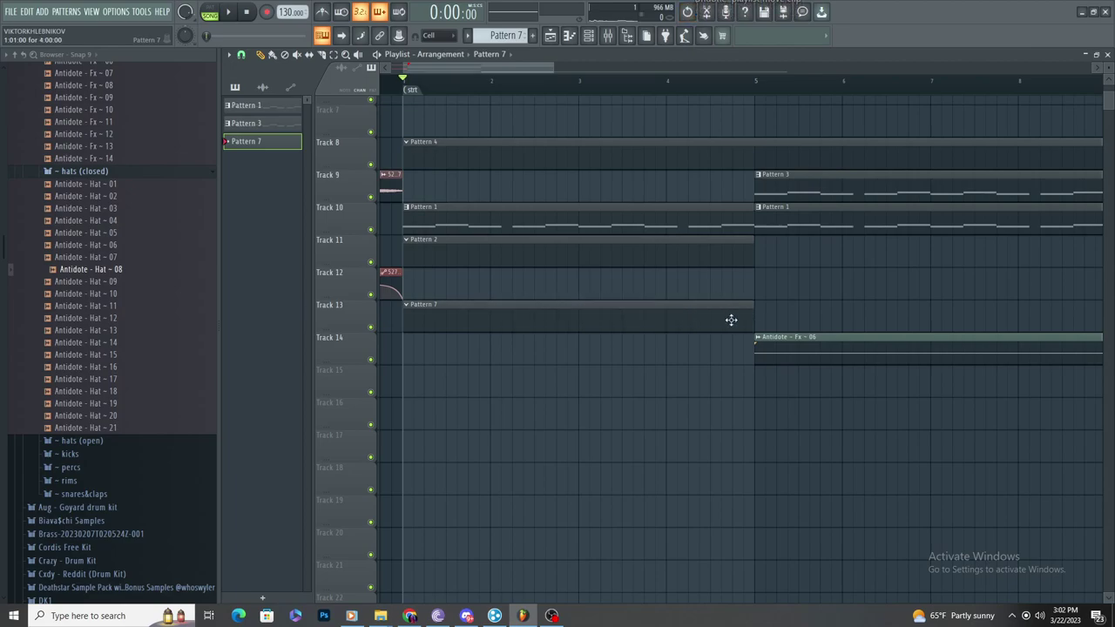
Step: Clone the Serum #2 channel, choose another preset in the cloned synth, and close its window
click(572, 35)
click(589, 39)
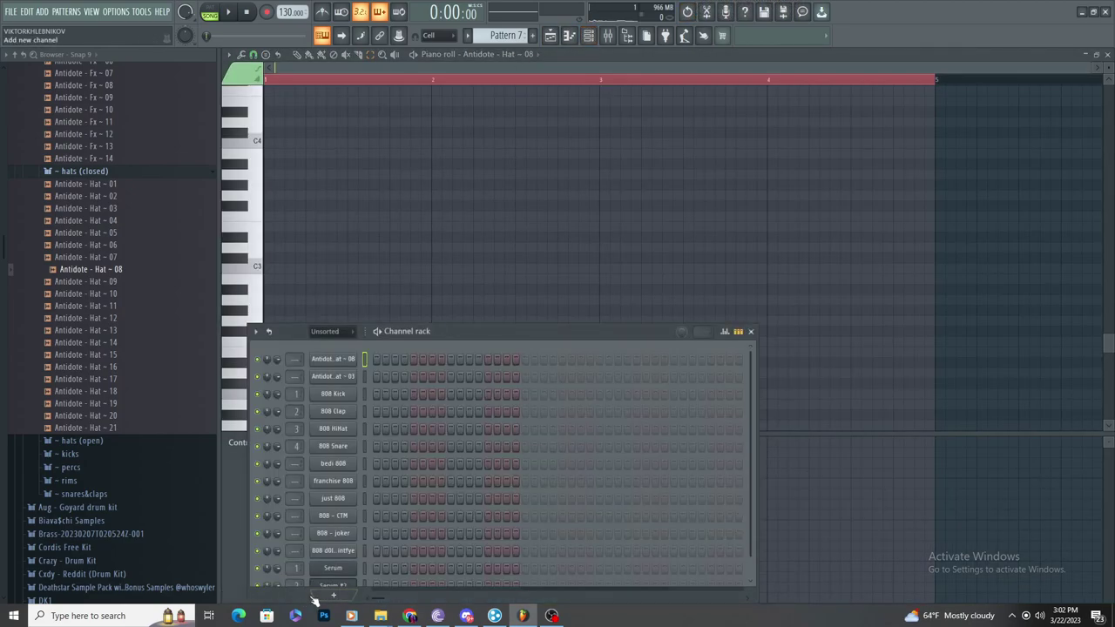
drag(410, 335, 473, 180)
right_click(375, 424)
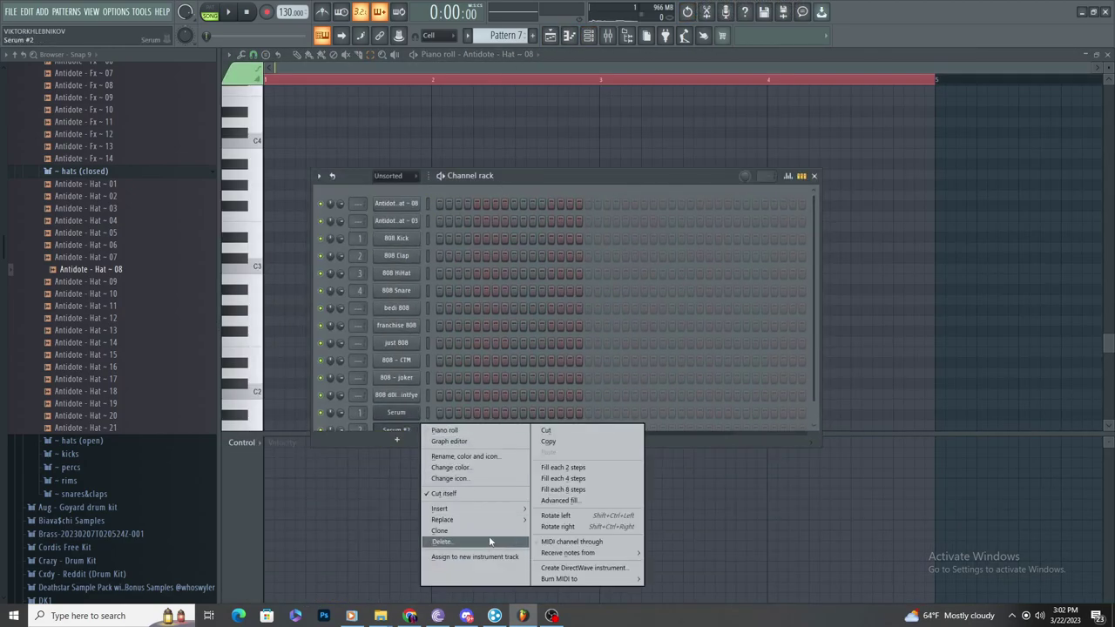
click(440, 532)
click(702, 366)
click(599, 187)
mouse_move(601, 303)
click(731, 355)
click(477, 135)
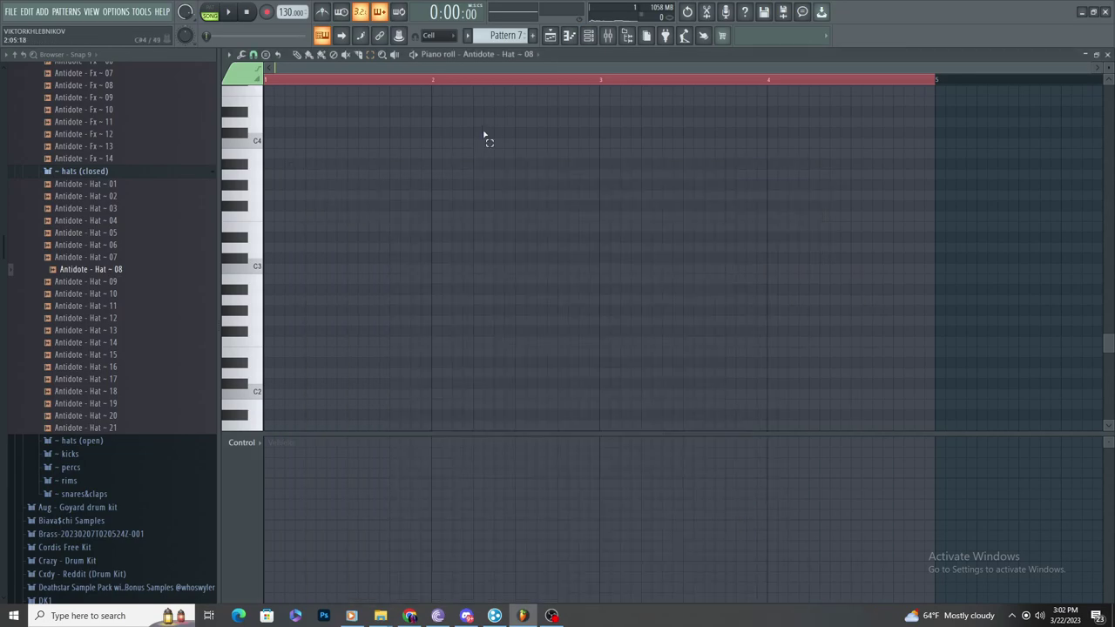
Step: Switch Pattern 7's piano roll to Serum #3 and draw a C#3 note about 8 steps long at bar 1
click(265, 206)
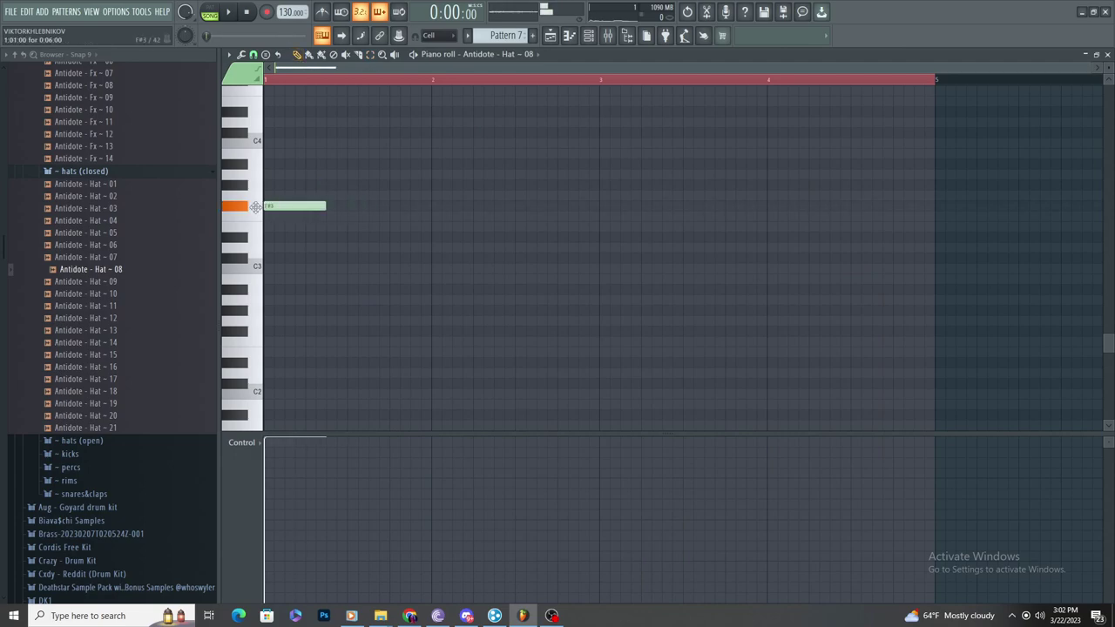
click(493, 54)
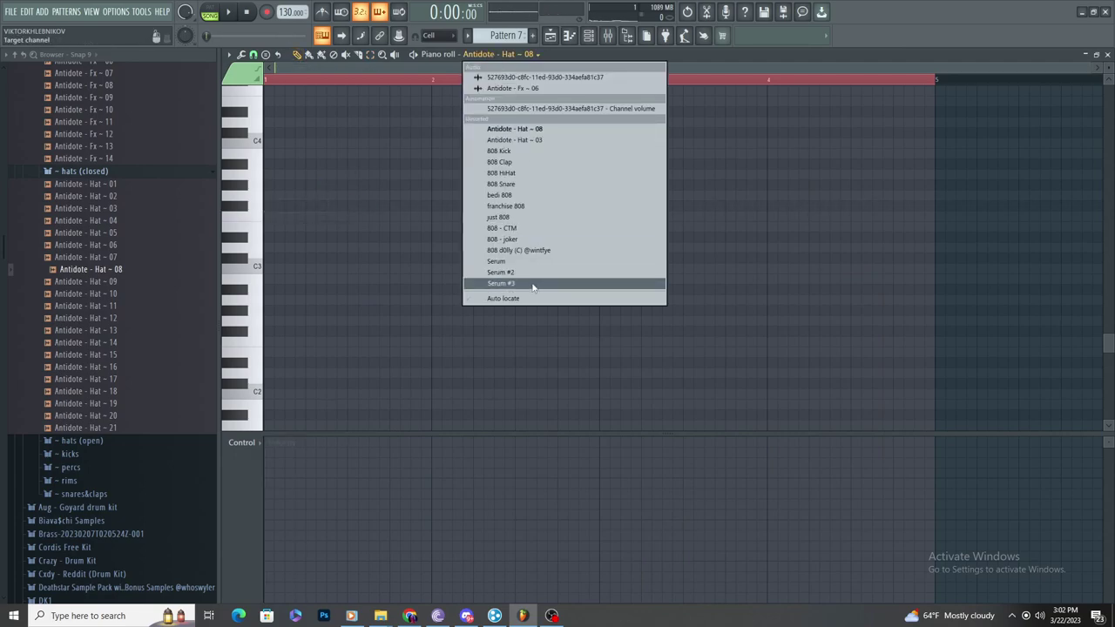
click(529, 284)
drag(319, 258, 457, 259)
Step: Route the Serum #3 channel to mixer Insert 3 and load Fruity Parametric EQ 2 in its first effect slot
click(592, 35)
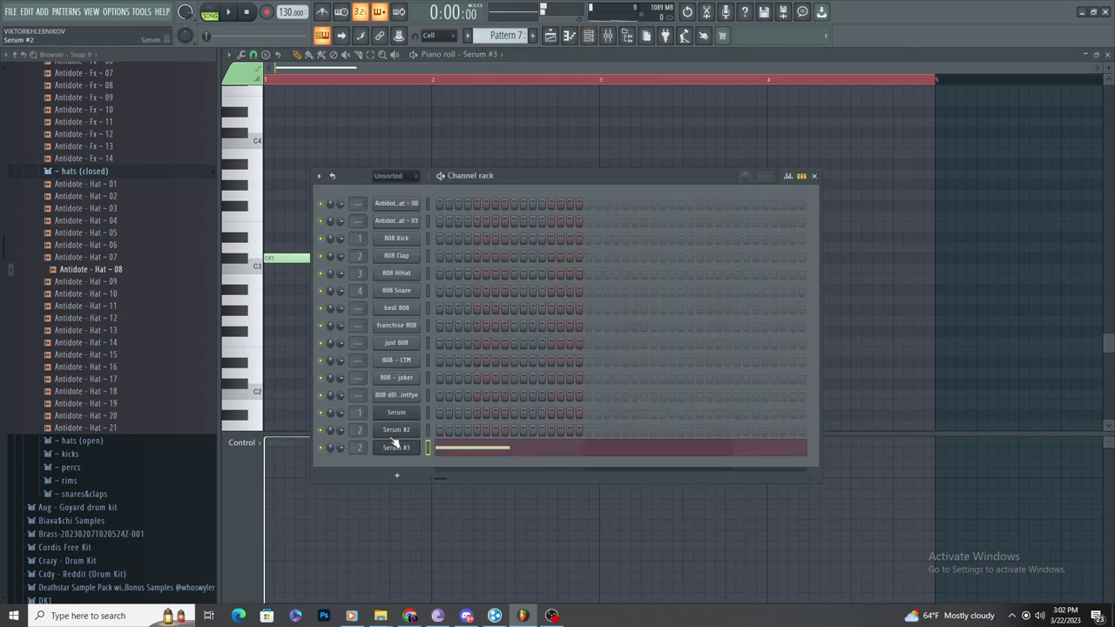
double_click(360, 447)
click(1007, 91)
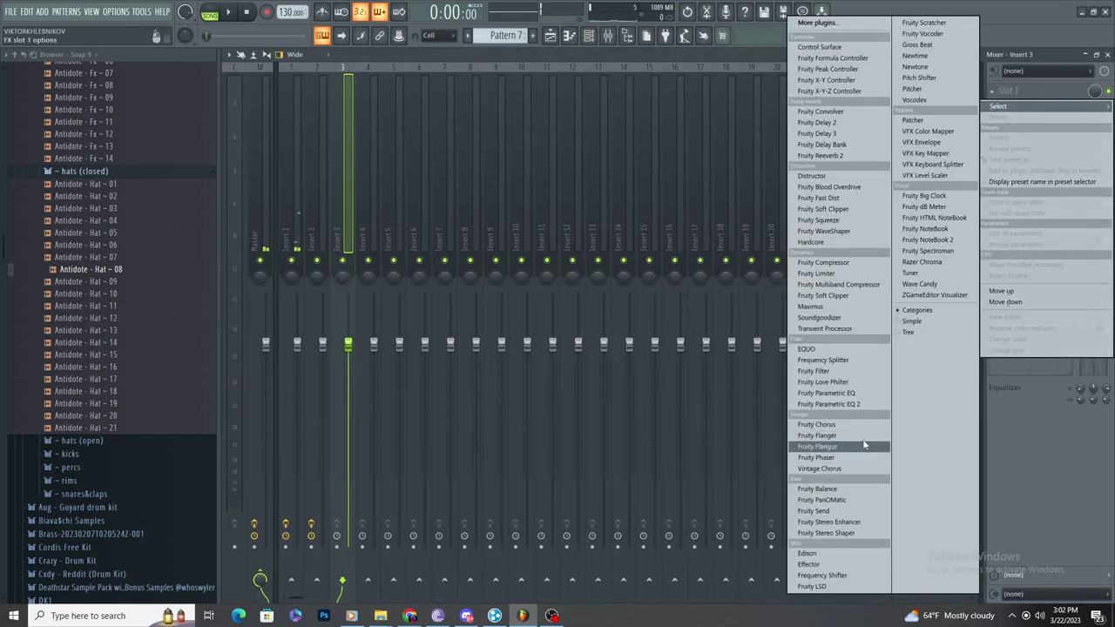
click(836, 406)
Step: Shape Insert 3's EQ during playback by cutting the low and high ends and boosting bands 3 and 5
drag(474, 206, 520, 276)
key(space)
drag(410, 207, 423, 160)
drag(378, 206, 361, 153)
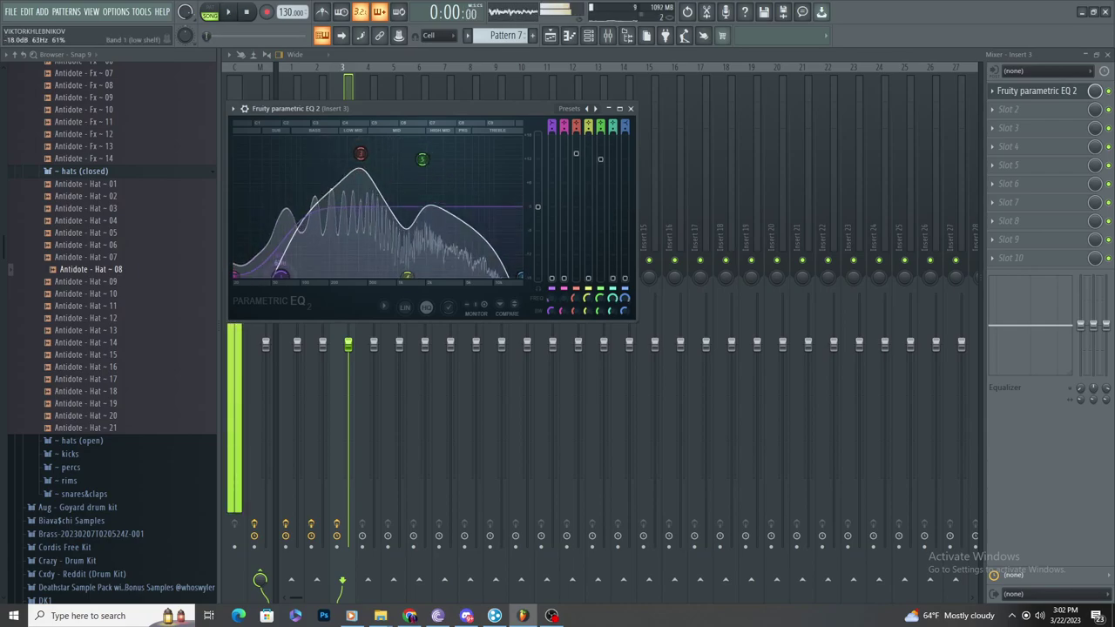
key(space)
Step: Shorten the opening C#3 note in Pattern 7's Serum #3 piano roll to 6 steps
key(F5)
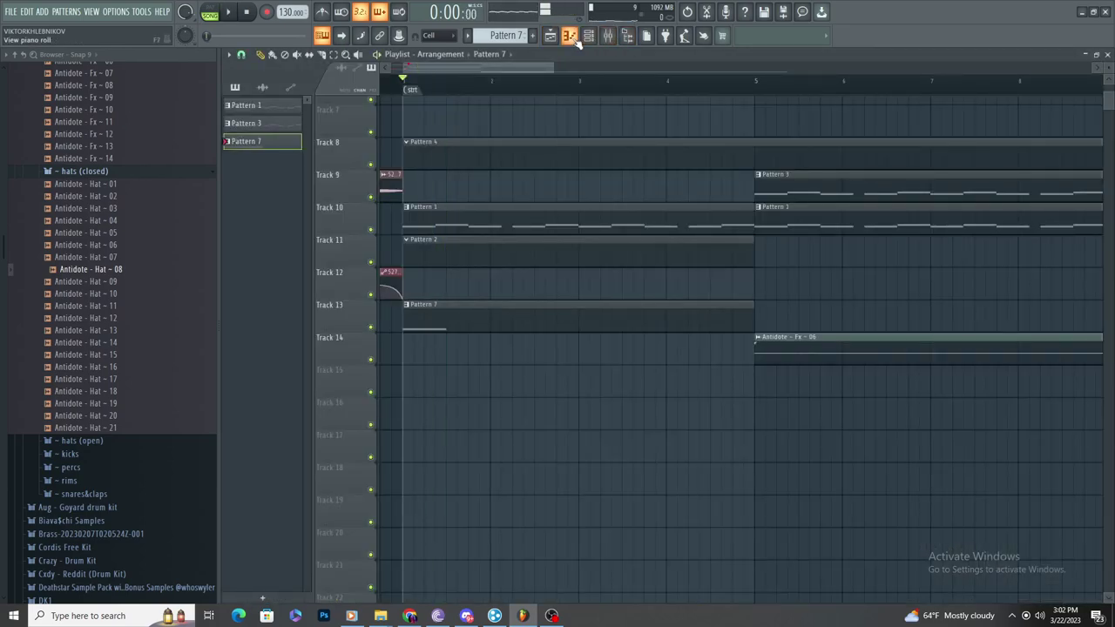
click(572, 39)
drag(379, 256, 340, 257)
key(space)
Step: Try a 6-step A#2 note directly after the opening C#3 note and delete it
click(393, 289)
drag(393, 289, 365, 290)
key(space)
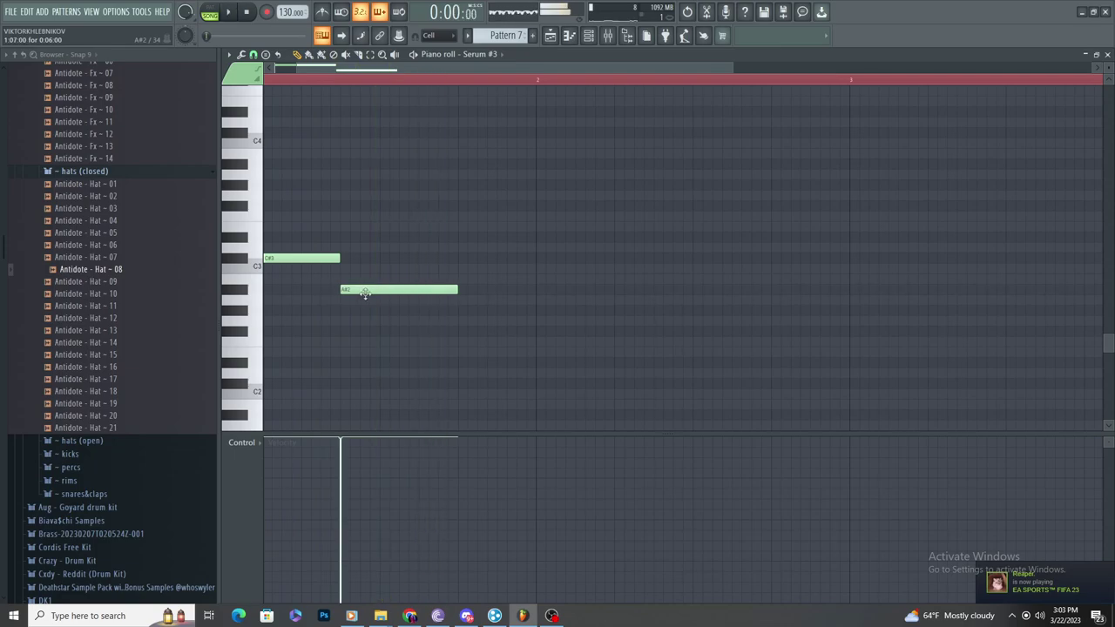
key(space)
scroll(308, 305, up, 1)
click(495, 309)
right_click(493, 309)
right_click(432, 289)
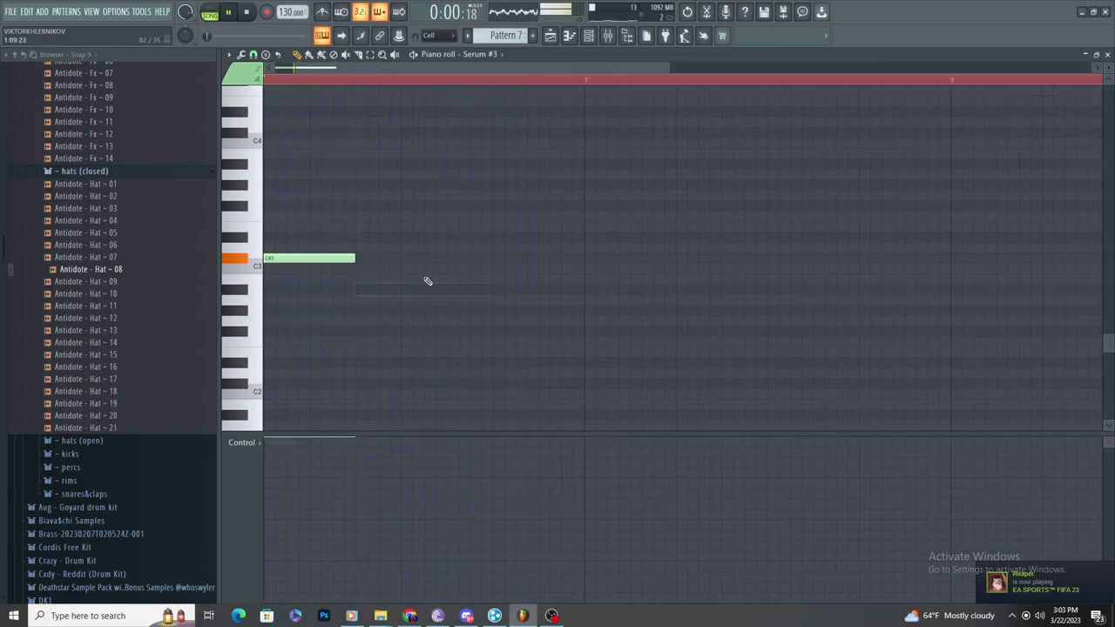
Step: Add a 6-step E3 note at bar 1, step 7, directly after the C#3 note
click(331, 248)
mouse_move(354, 258)
mouse_down()
mouse_move(329, 257)
mouse_move(353, 257)
mouse_up()
scroll(366, 265, down, 3)
key(space)
key(space)
scroll(370, 265, up, 3)
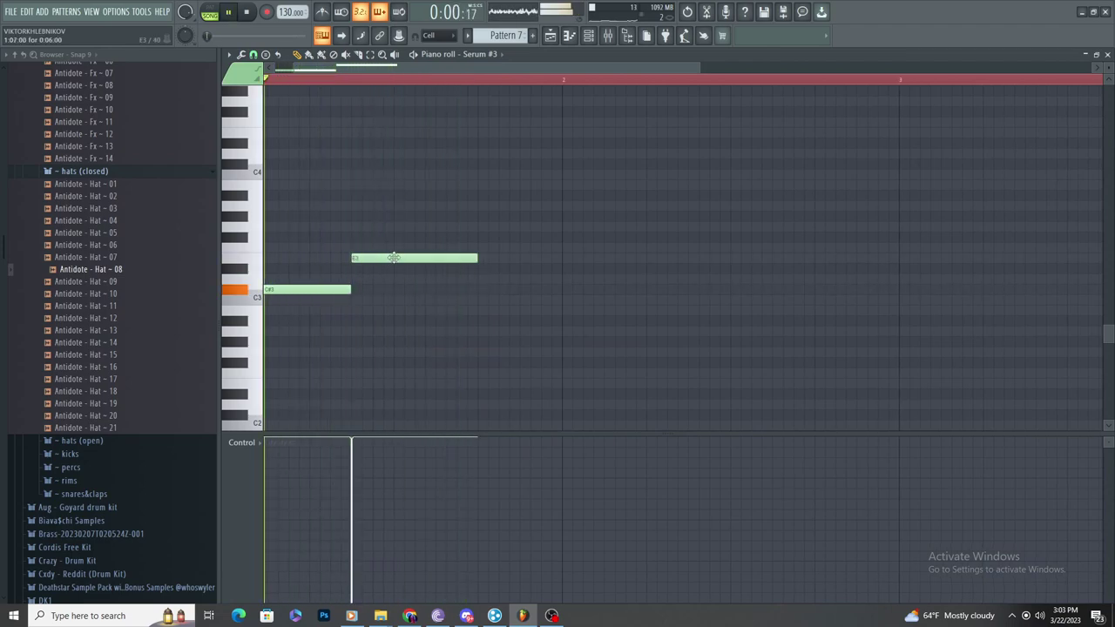
Step: Add a 6-step F3 note directly after the E3 note and play the phrase
click(487, 228)
mouse_move(488, 229)
mouse_down()
mouse_move(473, 230)
mouse_move(495, 230)
mouse_move(493, 246)
mouse_up()
scroll(486, 231, up, 2)
key(space)
key(space)
scroll(495, 230, down, 2)
scroll(495, 246, down, 2)
scroll(503, 251, up, 2)
Step: Add a 6-step E3 note at bar 2, step 5 and play the phrase
click(529, 258)
scroll(521, 274, down, 3)
key(space)
key(space)
scroll(523, 301, up, 3)
scroll(512, 310, down, 3)
scroll(511, 310, up, 3)
Step: Finish bar 2 with a C3 note at step 11 and duplicate the two-bar phrase into bars 3 and 4
click(516, 300)
scroll(513, 302, down, 3)
drag(567, 399, 270, 235)
scroll(675, 257, up, 3)
key(ctrl+b)
scroll(592, 261, down, 2)
key(space)
key(space)
Step: Raise the C3 note at the end of bar 2 to D#3 and listen to the loop
click(297, 54)
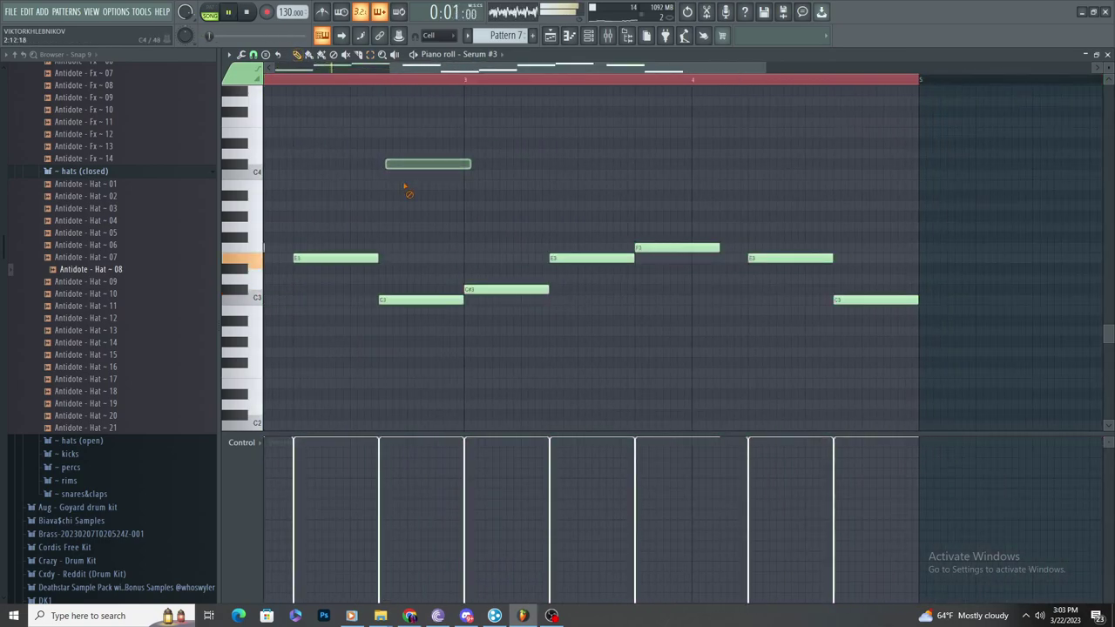
drag(407, 288, 409, 278)
click(431, 320)
right_click(430, 321)
scroll(415, 322, down, 3)
scroll(415, 322, up, 3)
scroll(415, 320, down, 3)
scroll(414, 321, up, 1)
scroll(414, 321, up, 2)
scroll(458, 284, down, 2)
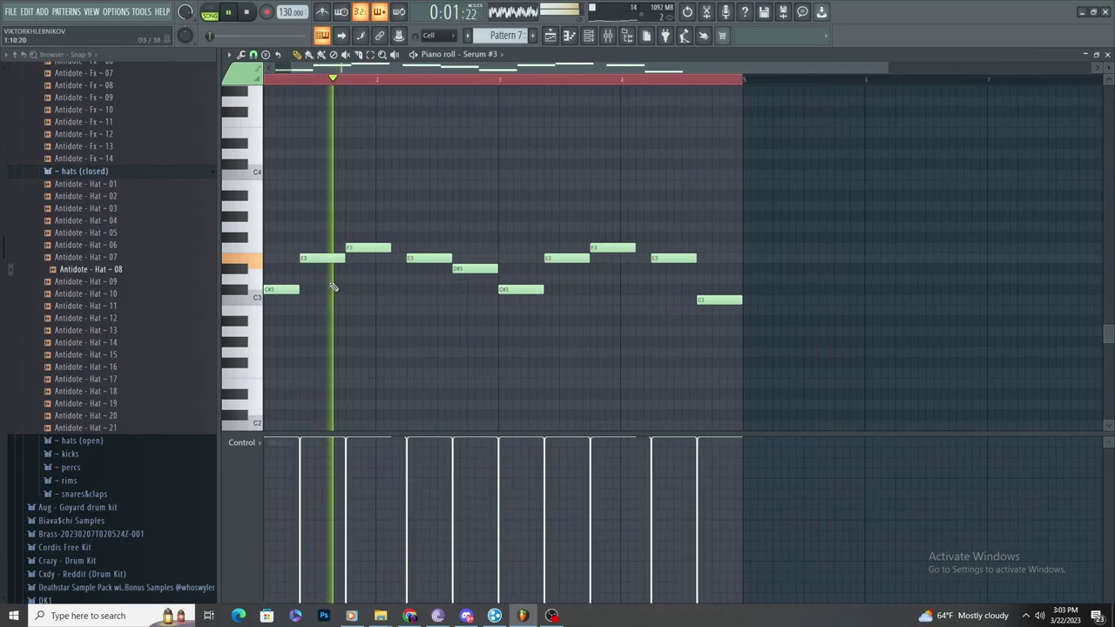
scroll(419, 288, up, 3)
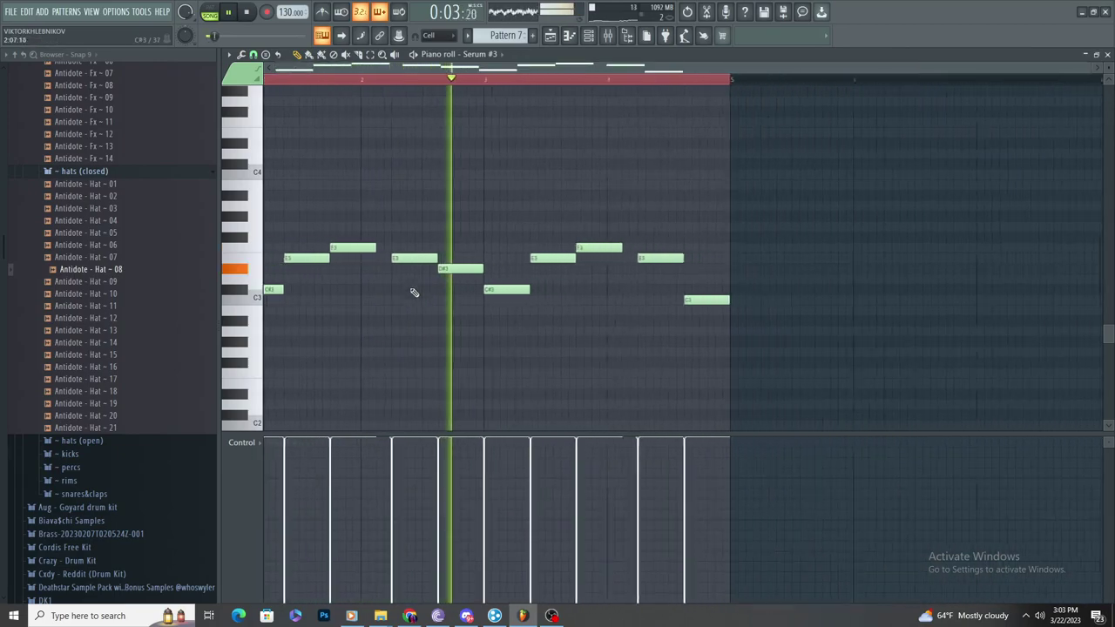
Step: Lower the D#3 note at the end of bar 2 to C3 and listen to the loop
drag(479, 300, 488, 303)
scroll(496, 320, down, 3)
scroll(496, 321, up, 3)
scroll(415, 316, down, 2)
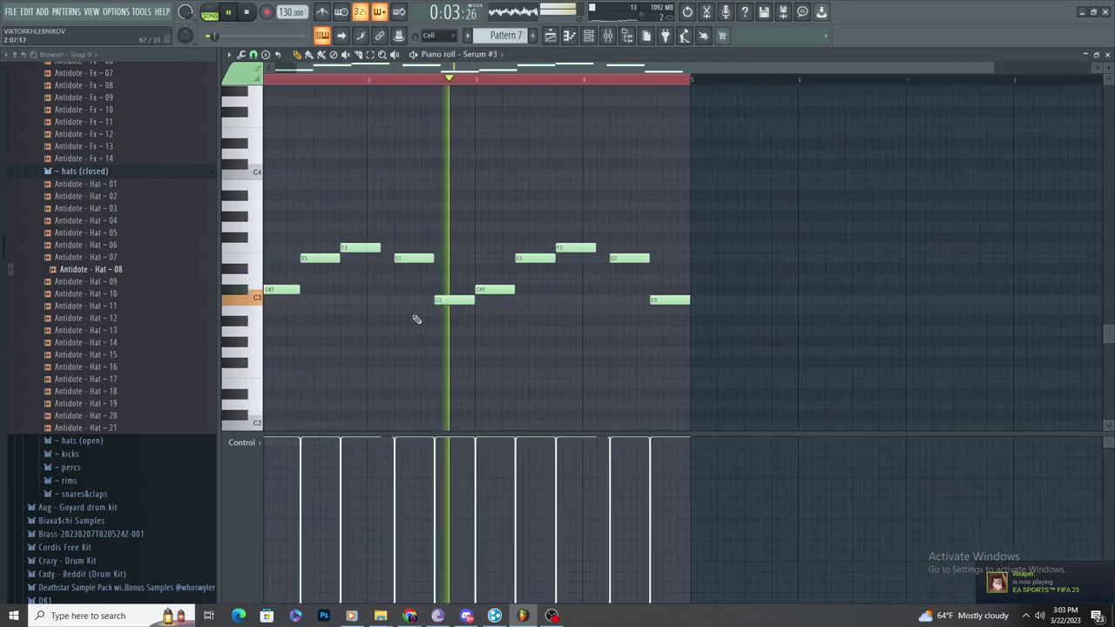
scroll(408, 308, up, 2)
scroll(352, 292, down, 2)
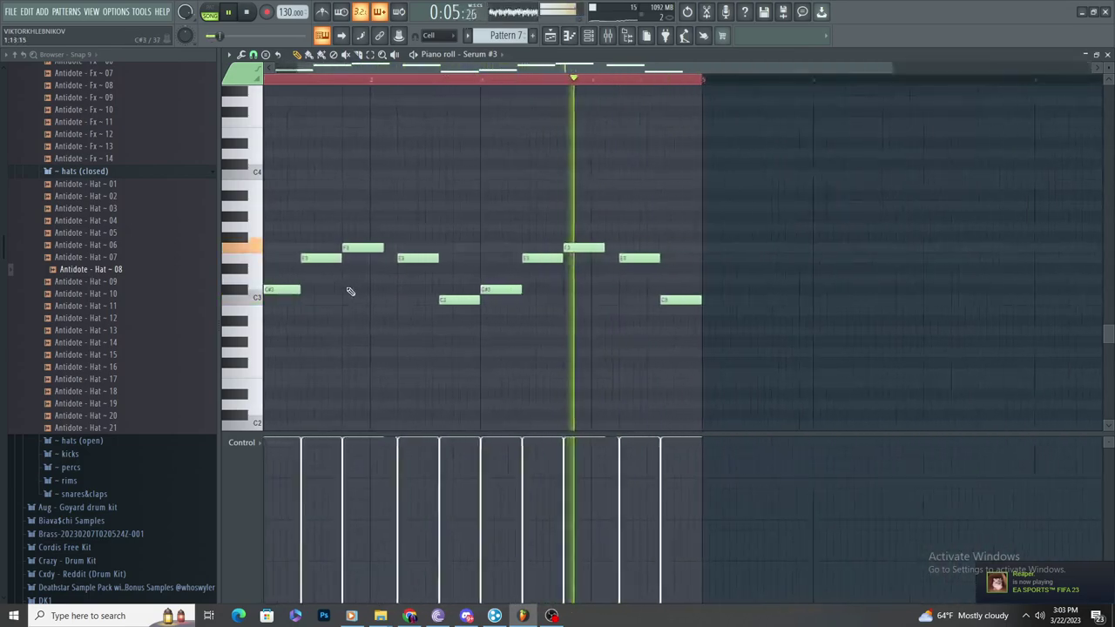
Step: Delete the C3 notes at the ends of bars 2 and 4
scroll(352, 292, up, 3)
right_click(843, 333)
right_click(500, 332)
scroll(507, 342, down, 3)
scroll(508, 342, up, 3)
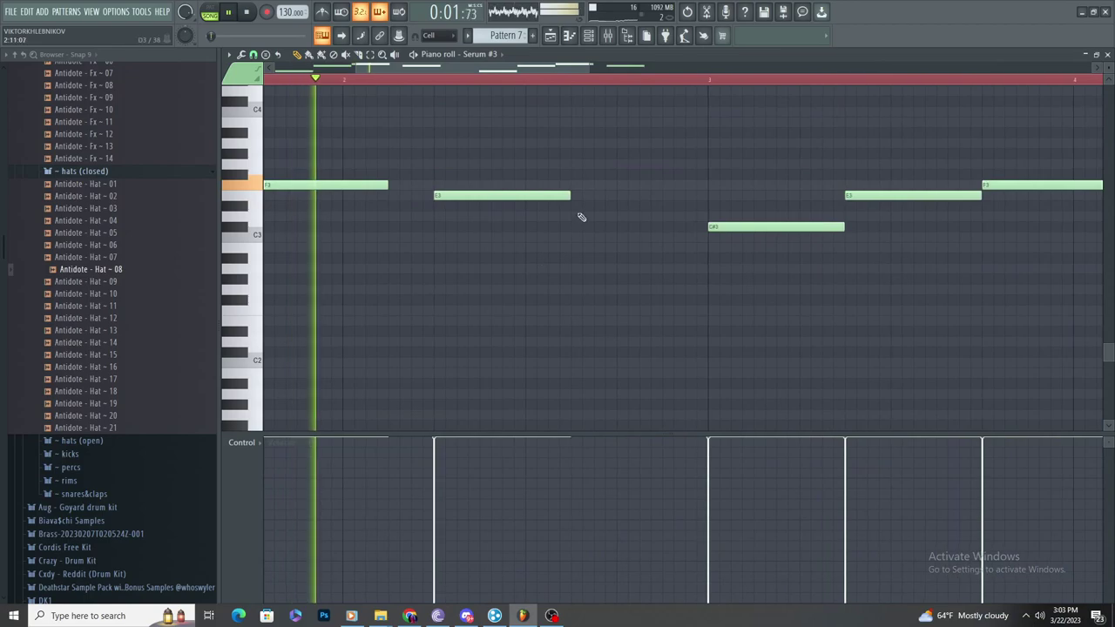
Step: Place a 6-step D#3 note at bar 2, step 11 and raise it to F3
click(587, 206)
scroll(548, 204, down, 2)
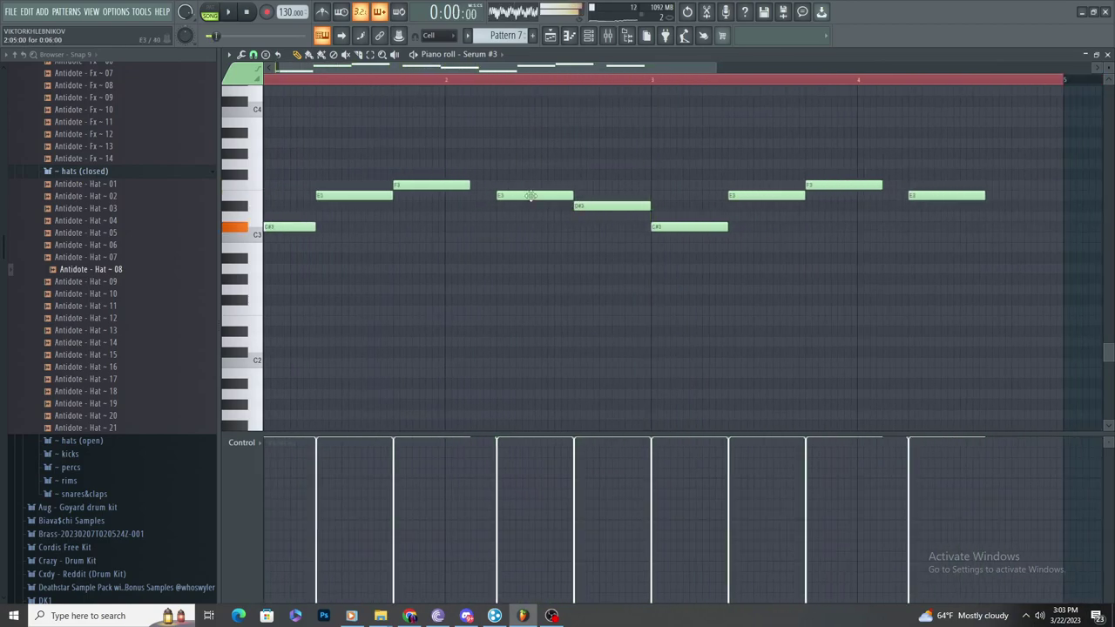
scroll(583, 214, up, 1)
drag(583, 209, 566, 175)
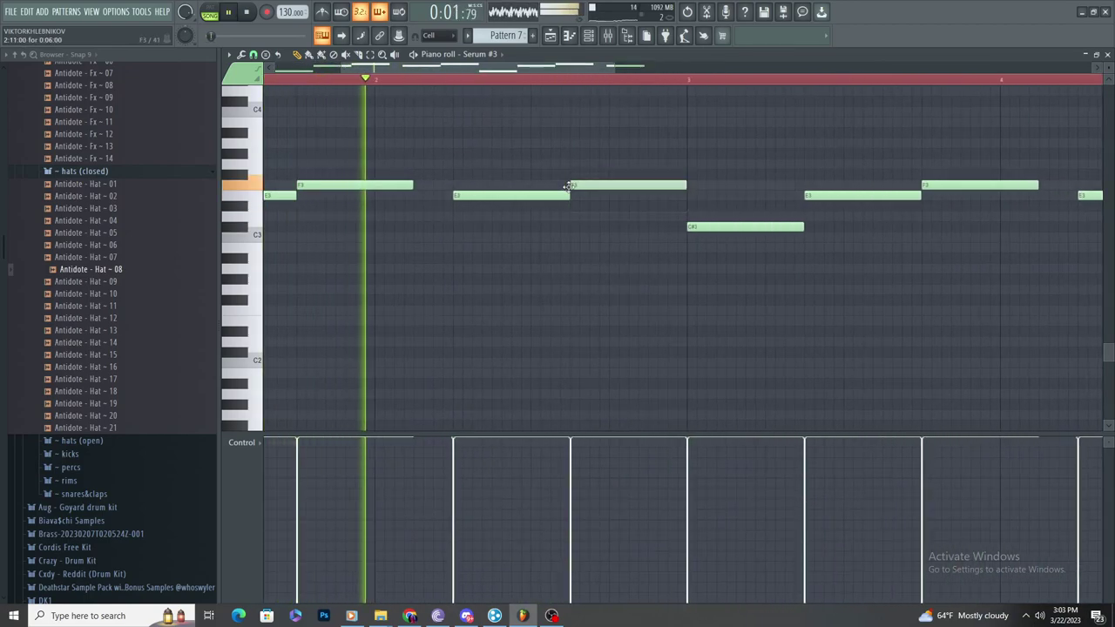
scroll(610, 281, down, 3)
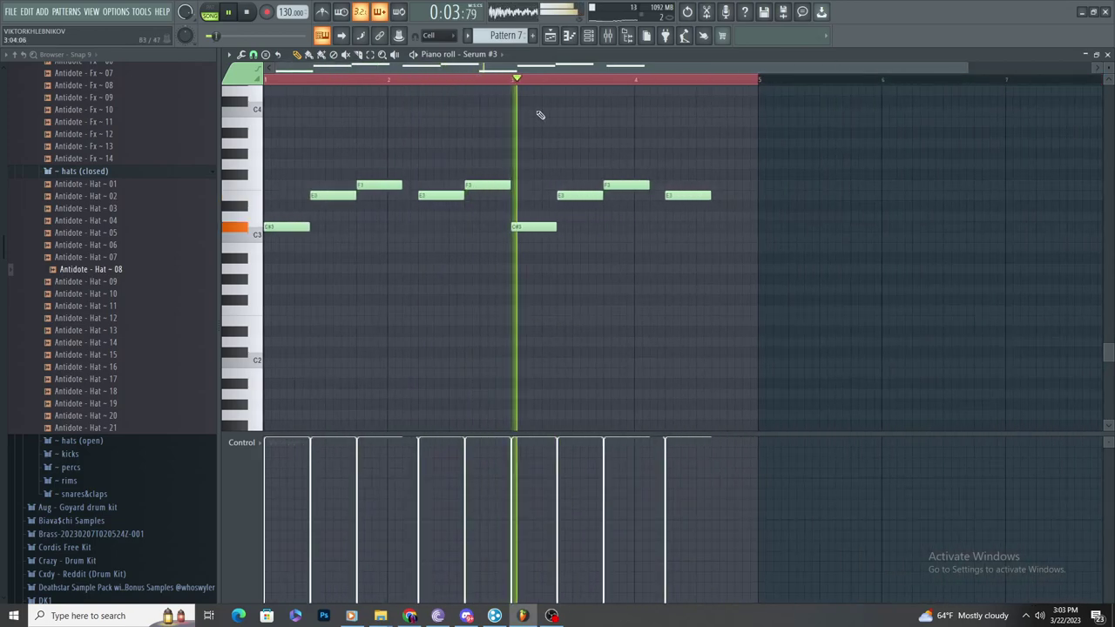
Step: Play the arrangement from the start to check Pattern 7's melody against the other layers
click(550, 36)
key(space)
key(space)
double_click(617, 320)
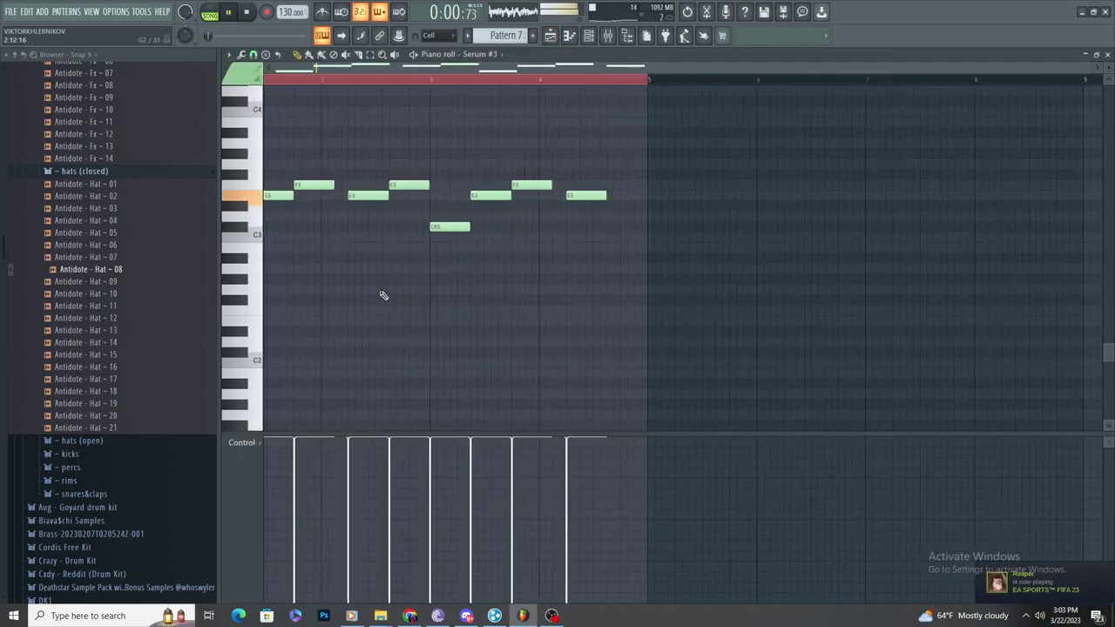
key(space)
Step: Copy Pattern 1's notes into Pattern 7's piano roll for comparison and undo the paste
click(565, 38)
key(F6)
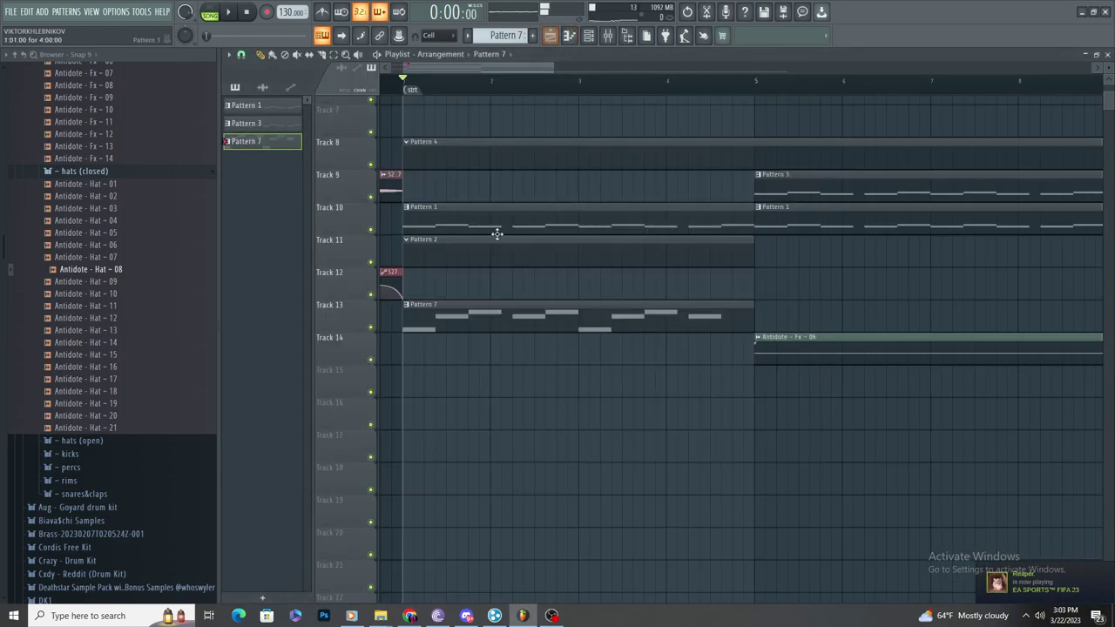
double_click(497, 228)
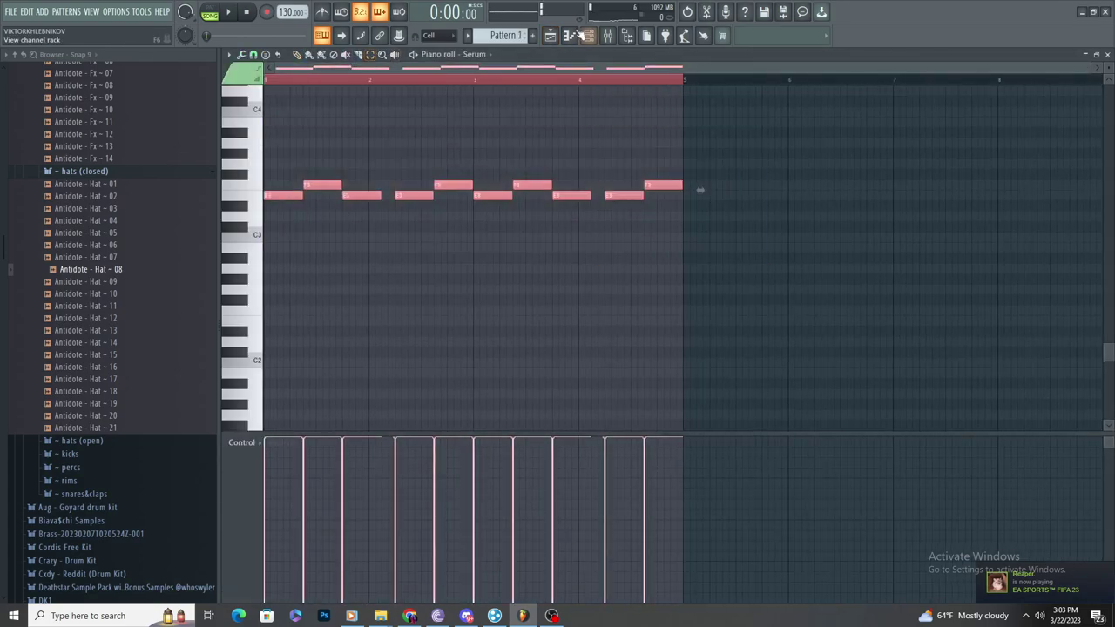
key(F5)
double_click(506, 307)
key(ctrl+v)
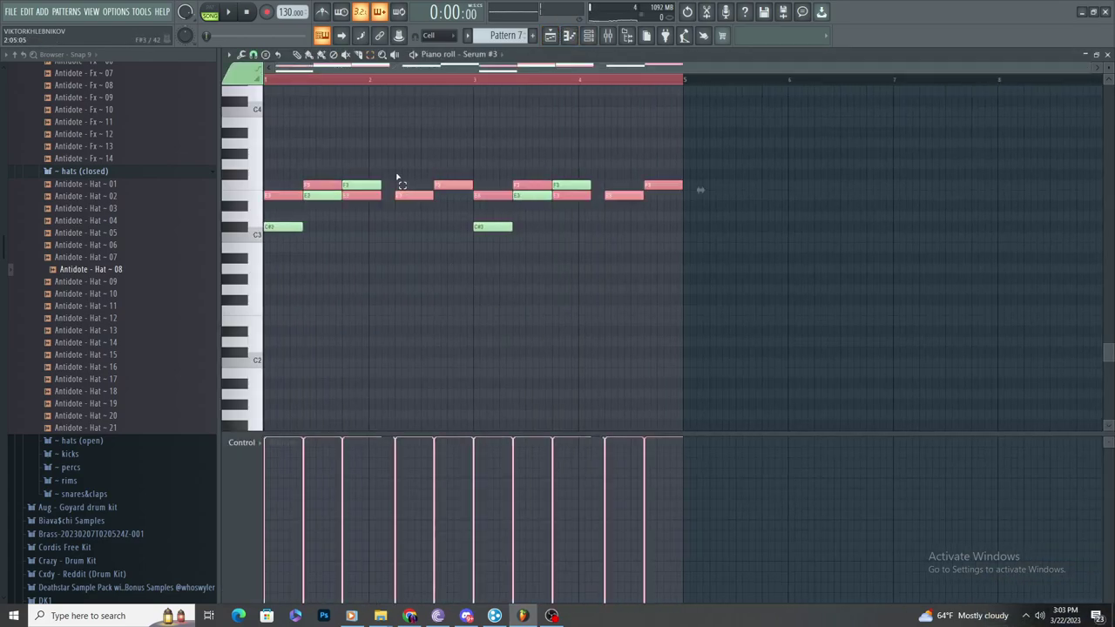
key(ctrl+z)
key(ctrl+v)
key(ctrl+z)
Step: Try swapping the first E3 and F3 notes in Pattern 7 and undo the moves
scroll(323, 187, up, 3)
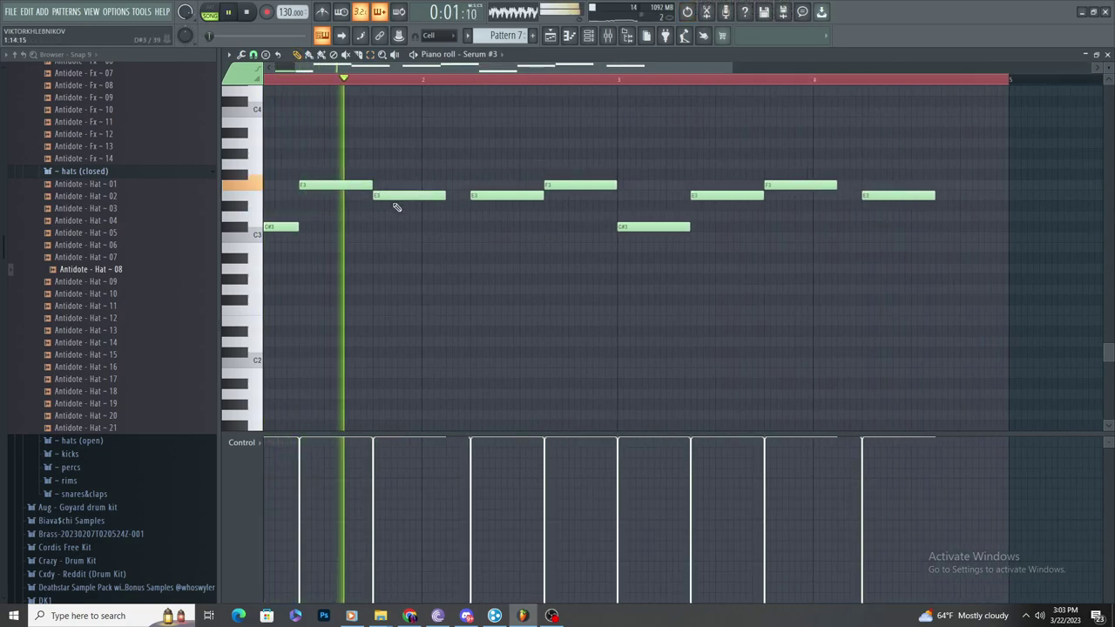
scroll(353, 209, down, 2)
key(ctrl+z)
key(space)
key(space)
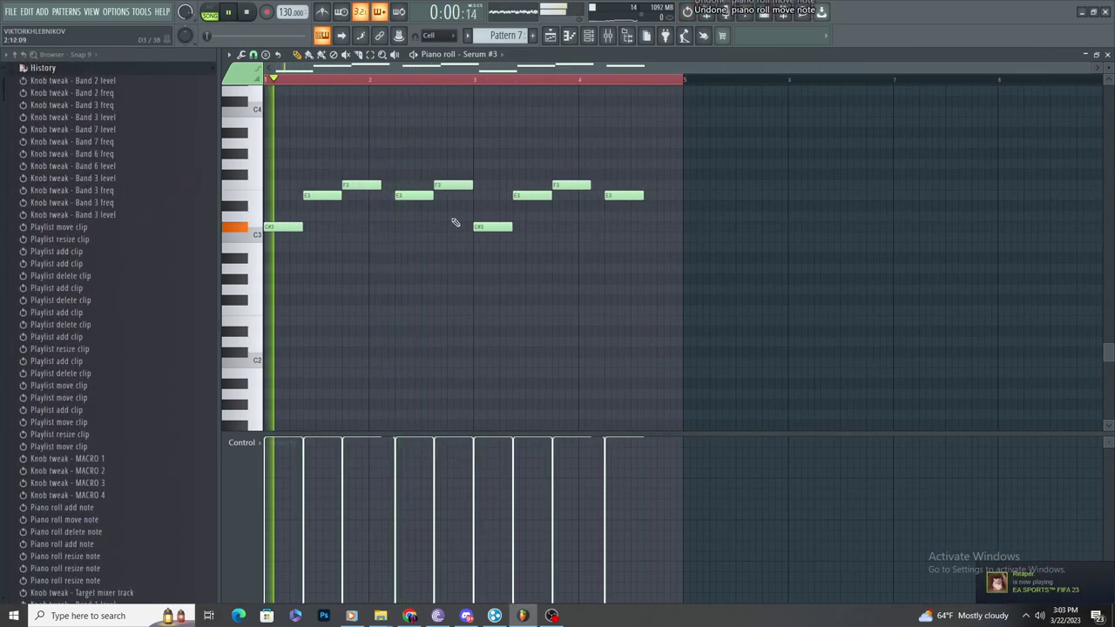
Step: Paste Pattern 1's melody over Pattern 7 again as a pitch reference and undo the paste
key(ctrl+v)
key(space)
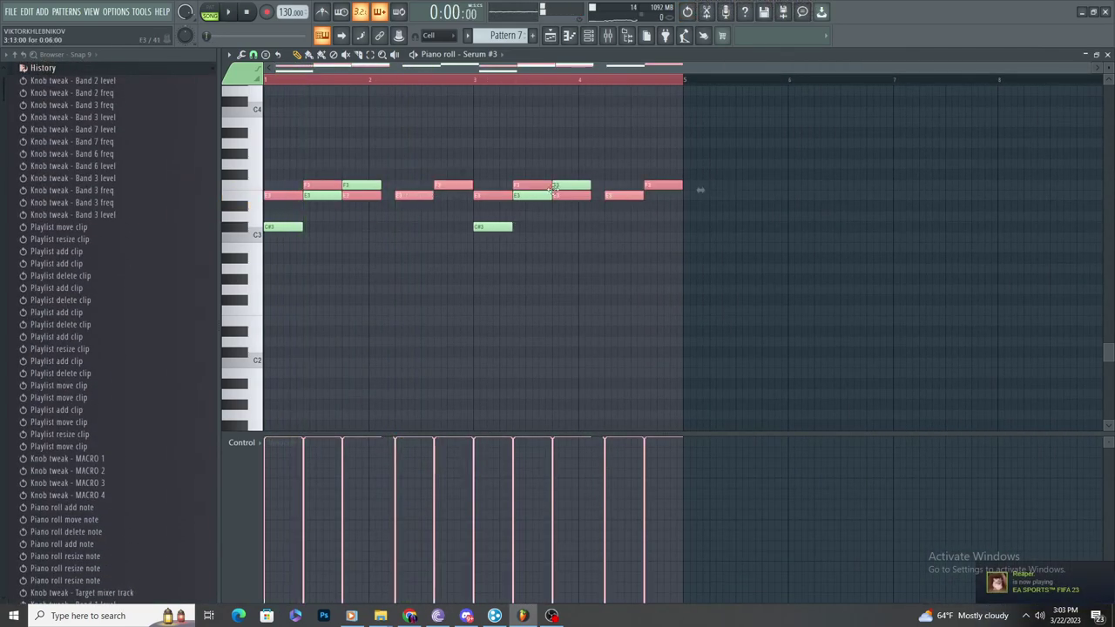
key(ctrl+z)
Step: Add a 6-step F3 note at the end of bar 4 in Pattern 7
key(space)
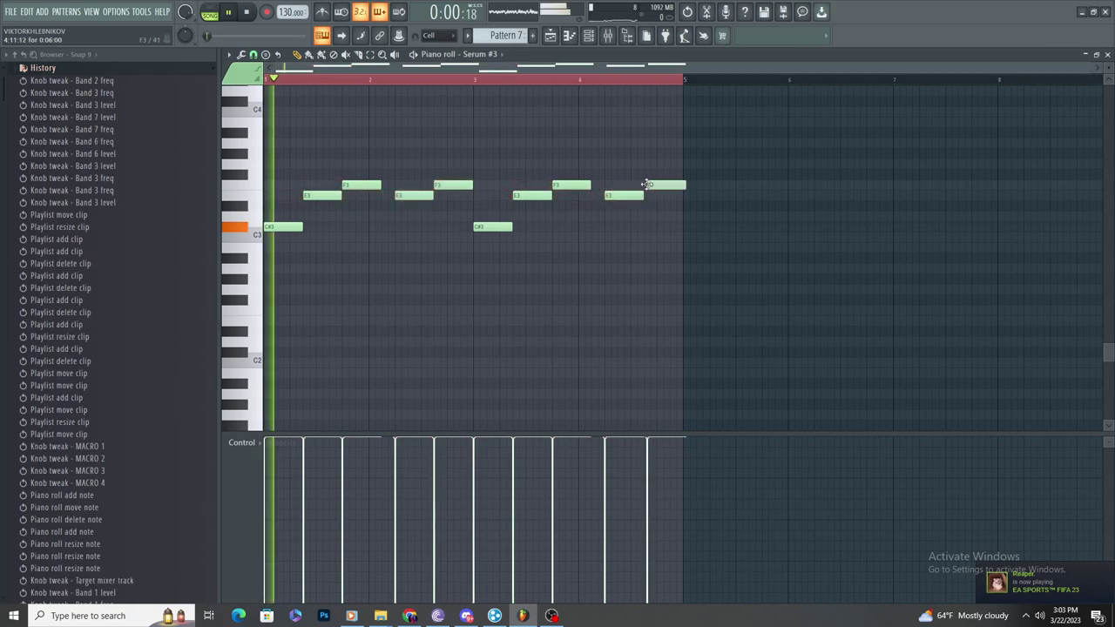
scroll(653, 205, up, 1)
scroll(661, 228, down, 1)
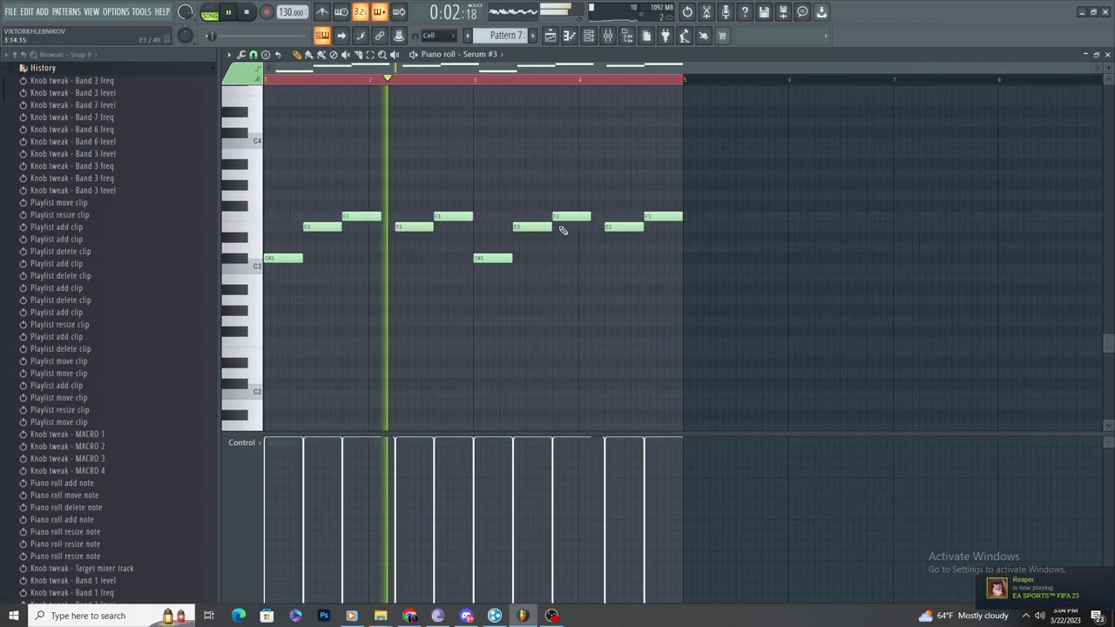
Step: Place a second Pattern 7 clip on Track 13 at bar 5 and play the arrangement
key(F5)
click(583, 319)
scroll(523, 319, up, 3)
click(528, 319)
key(space)
key(space)
Step: Try bar 3's C#3 note at F3 and E3 in Pattern 7, and return it to C#3
double_click(528, 319)
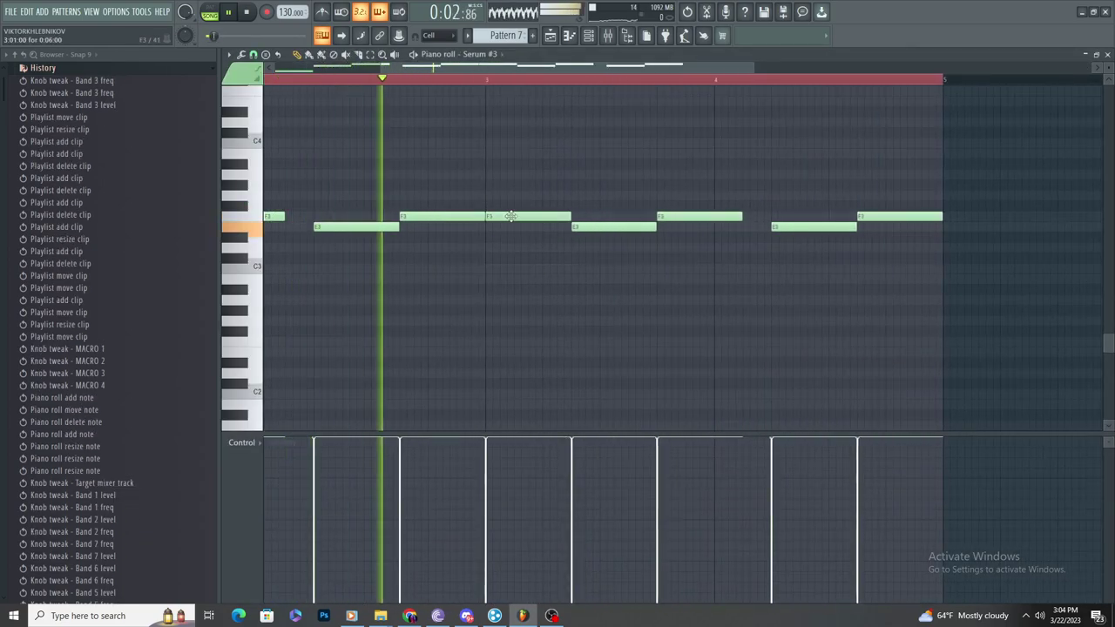
drag(485, 213, 485, 225)
scroll(618, 309, down, 1)
scroll(610, 304, down, 4)
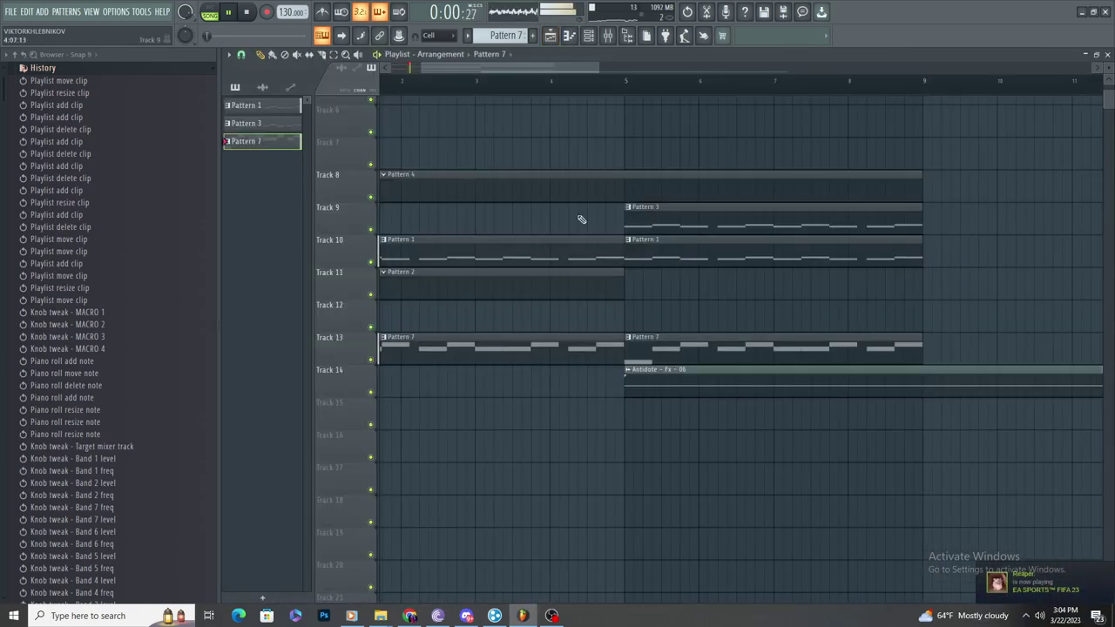
double_click(580, 274)
drag(492, 227, 493, 257)
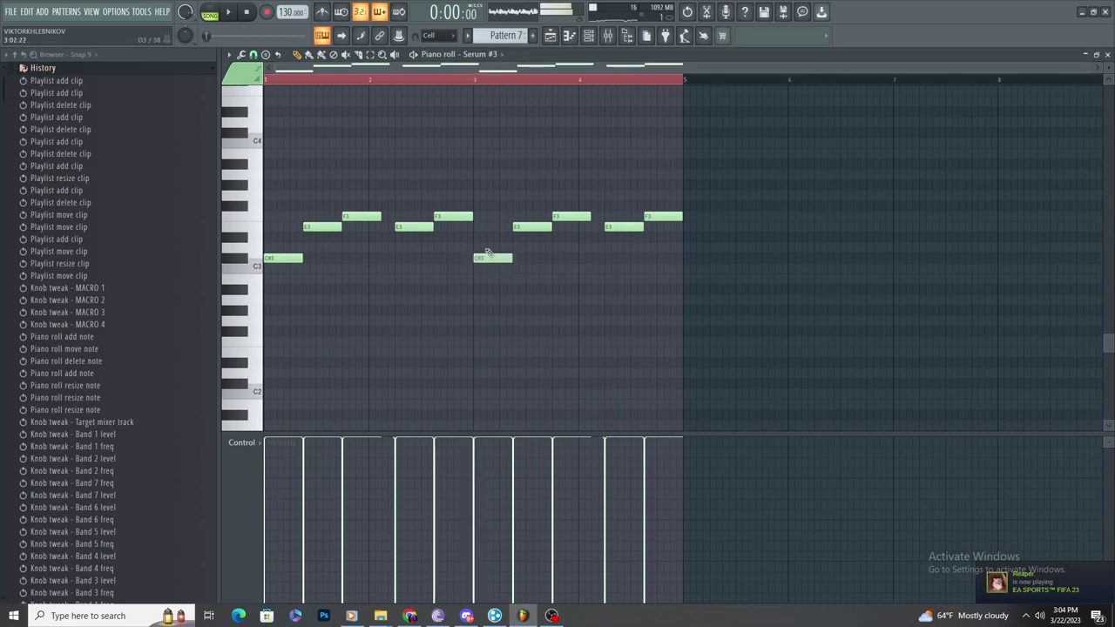
Step: Select all of Pattern 7's notes and duplicate them into bars 5 to 8
click(373, 57)
drag(781, 348, 272, 207)
key(ctrl+b)
scroll(777, 322, up, 5)
scroll(740, 312, down, 6)
Step: Raise the C#3 note at the start of bar 7 to E3
click(694, 301)
scroll(779, 313, up, 5)
drag(779, 254, 778, 227)
scroll(630, 273, down, 5)
Step: Delete the second Pattern 7 clip on Track 13 and extend the first clip to 16 bars
click(551, 36)
scroll(616, 211, down, 4)
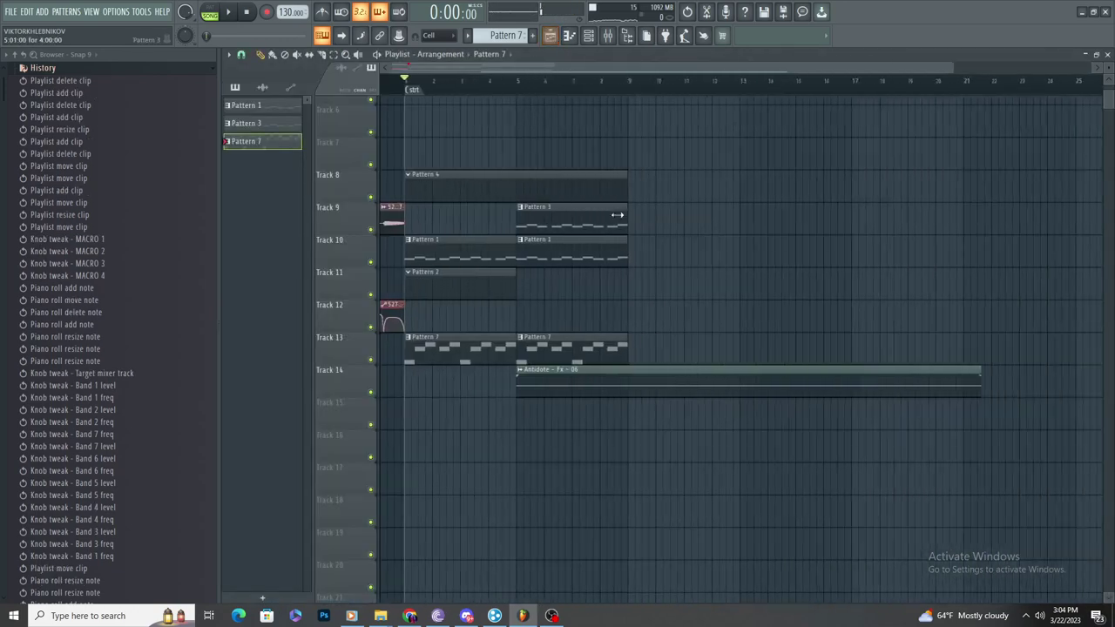
right_click(571, 347)
key(space)
drag(493, 362, 678, 366)
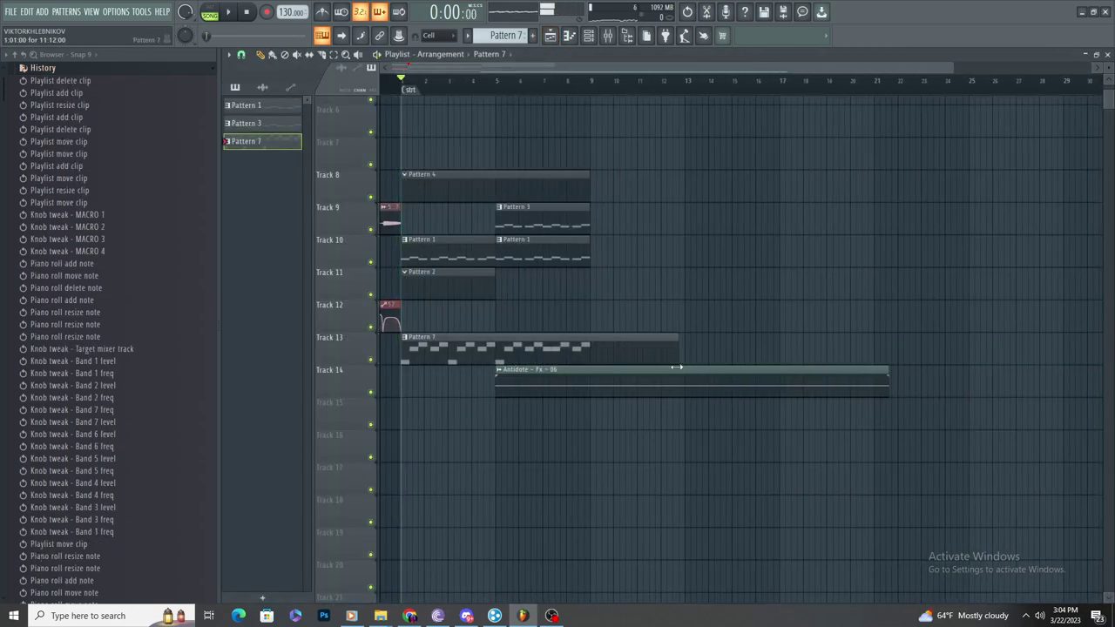
Step: Select Pattern 7's eight bars of notes and duplicate them into bars 9 to 16
double_click(749, 352)
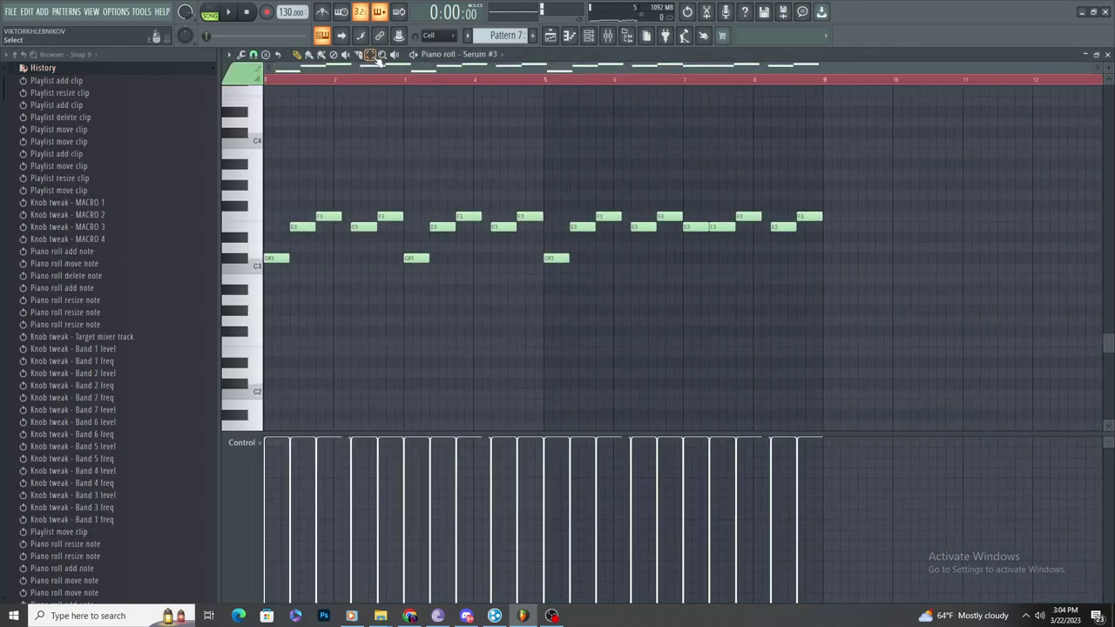
click(375, 58)
drag(935, 179, 136, 433)
scroll(1031, 393, up, 3)
key(ctrl+b)
scroll(733, 306, down, 2)
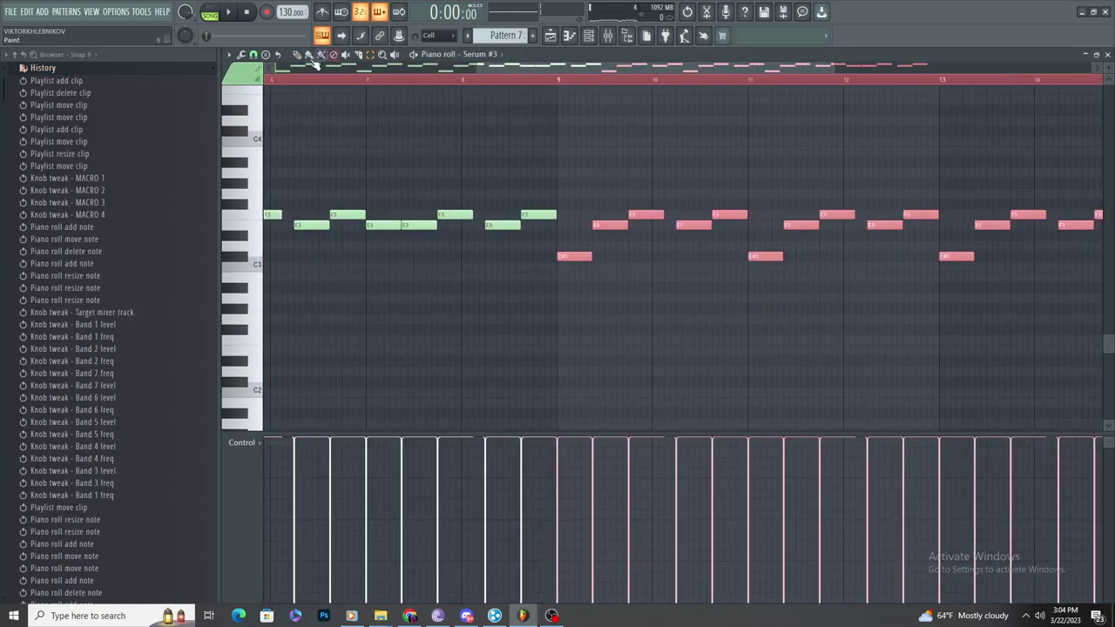
Step: Raise the C#3 notes at the starts of bars 11 and 13 in Pattern 7 to E3
scroll(646, 307, down, 2)
key(space)
click(703, 339)
right_click(705, 338)
scroll(710, 317, up, 3)
drag(702, 255, 700, 221)
click(696, 218)
right_click(696, 216)
right_click(699, 225)
scroll(678, 237, down, 3)
scroll(873, 378, up, 3)
drag(687, 256, 687, 211)
scroll(692, 255, down, 4)
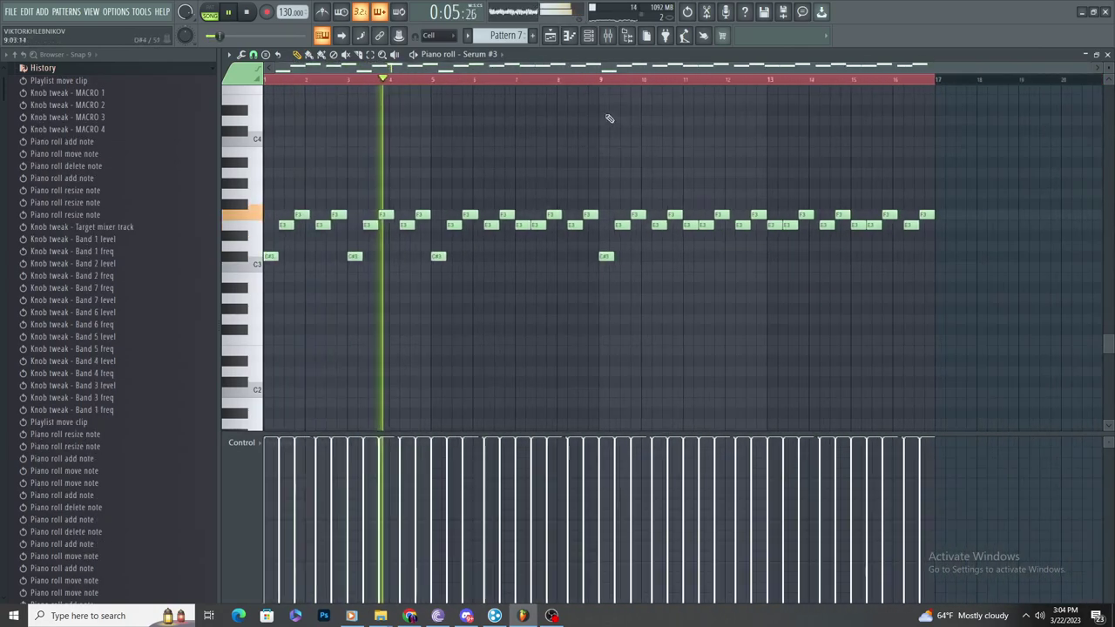
Step: Play the arrangement in the playlist to hear the 16-bar Pattern 7 clip with the other layers
click(551, 36)
scroll(566, 257, up, 3)
click(635, 289)
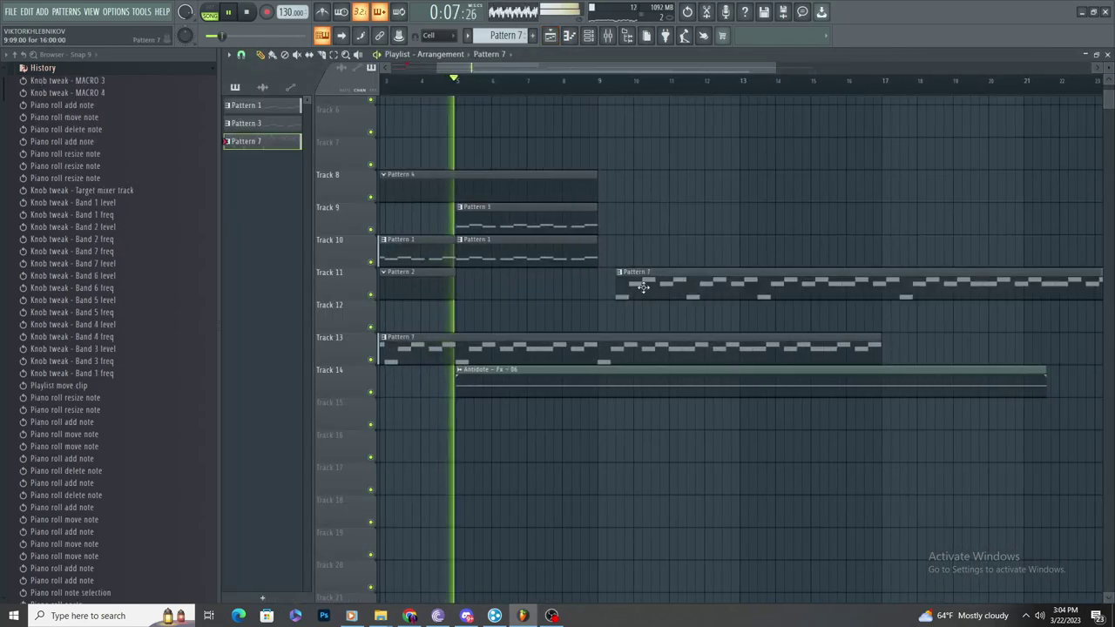
right_click(635, 289)
scroll(641, 315, up, 3)
scroll(642, 316, down, 3)
scroll(485, 319, up, 1)
key(space)
key(space)
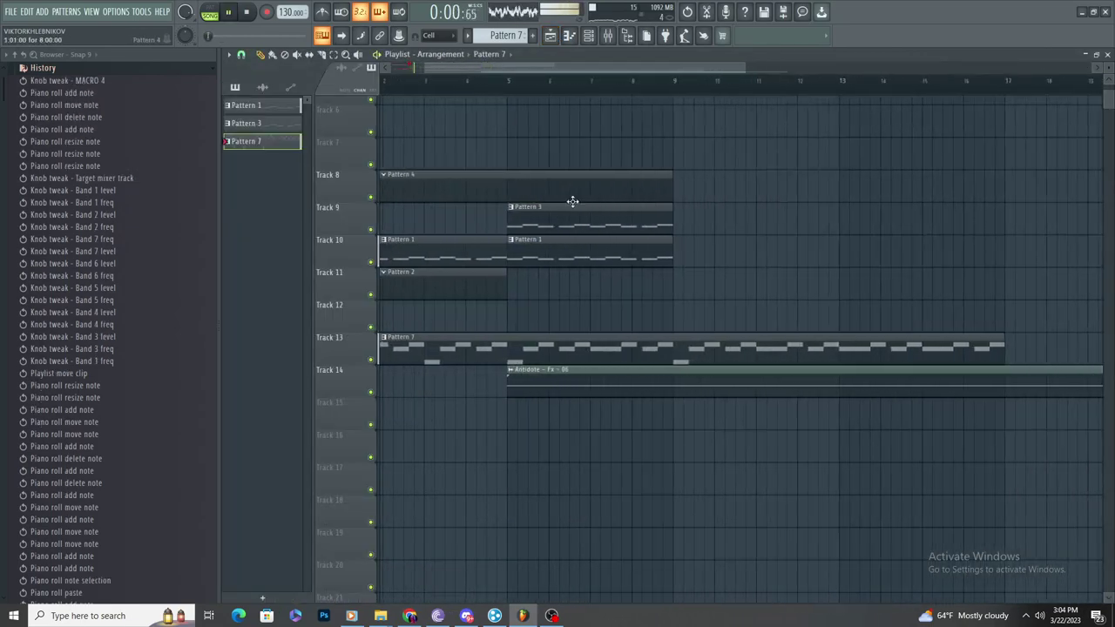
Step: From Pattern 3, open Serum #2 and set envelope 1's attack to 2.57 s with a 34% attack curve
double_click(571, 214)
scroll(562, 209, up, 2)
click(608, 35)
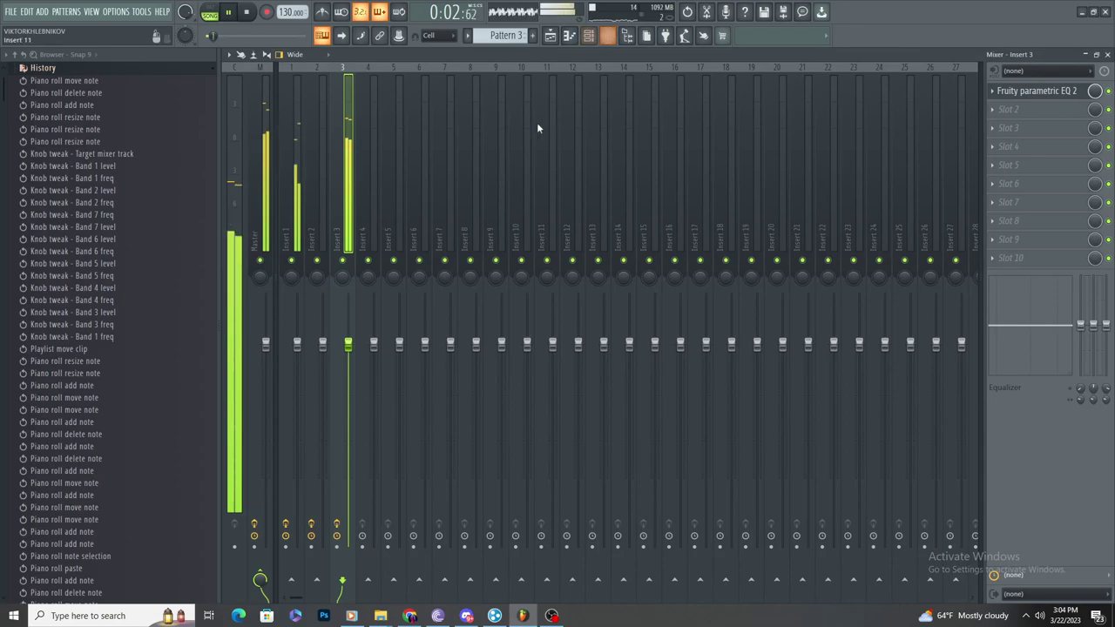
click(595, 39)
click(408, 430)
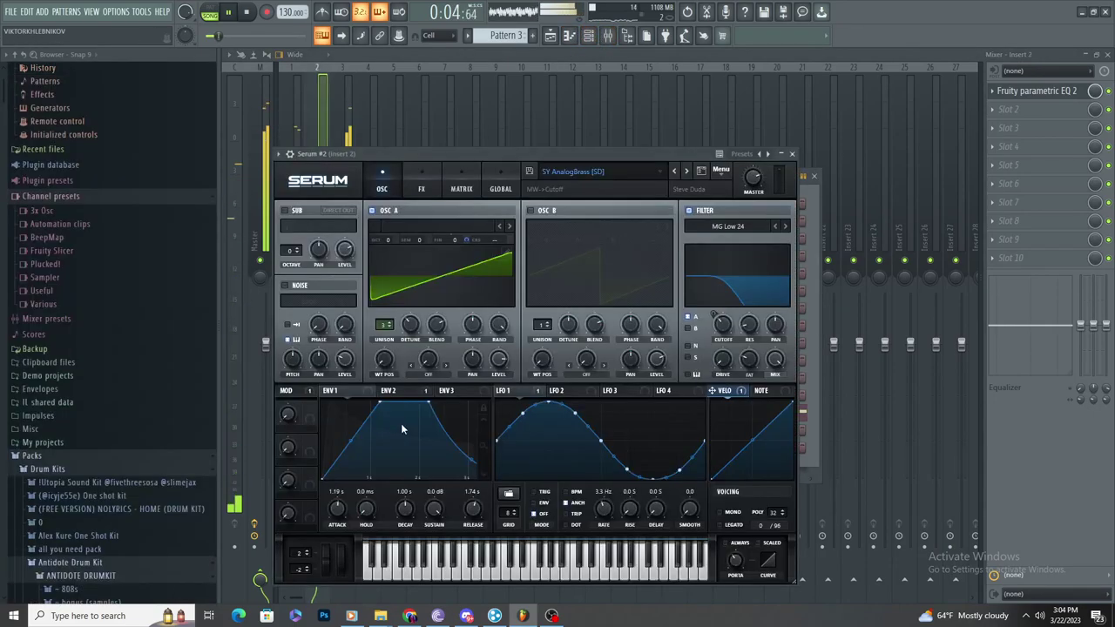
drag(380, 404, 388, 444)
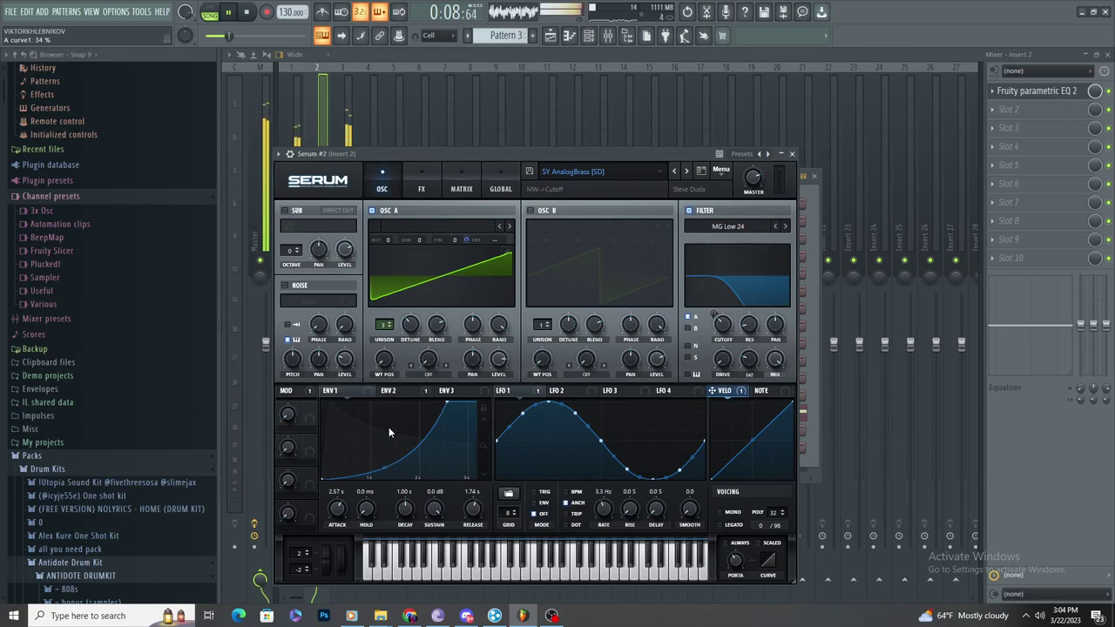
Step: In Serum #2, set envelope 2's attack to 1.87 s with a 37% curve and envelope 3's to 1.98 s with a curved rise
click(389, 390)
drag(331, 404, 402, 399)
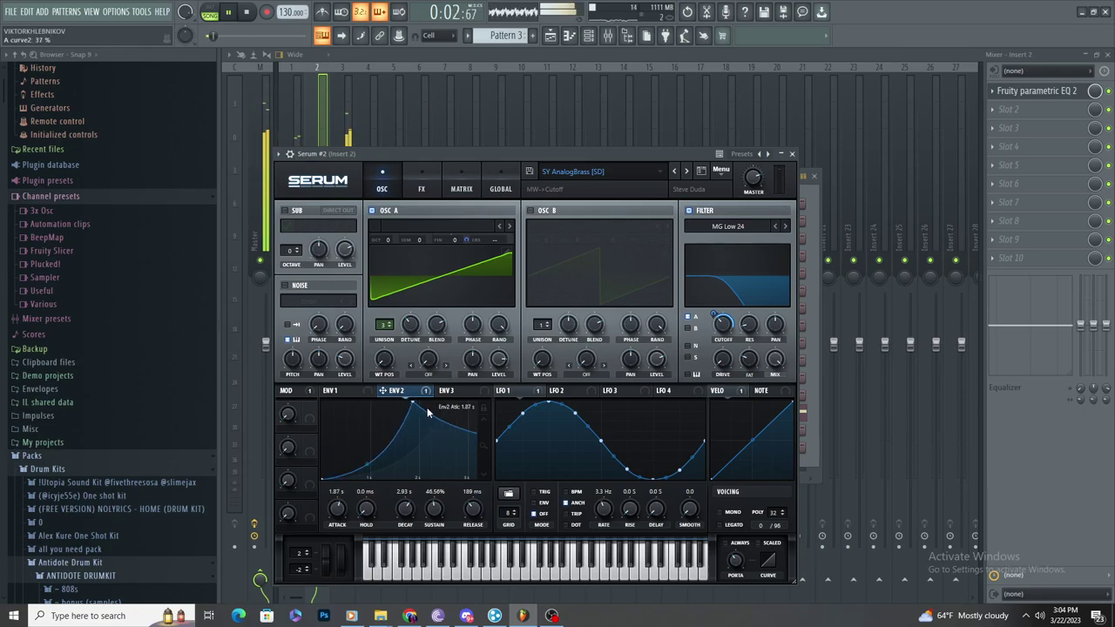
click(444, 391)
drag(324, 402, 415, 401)
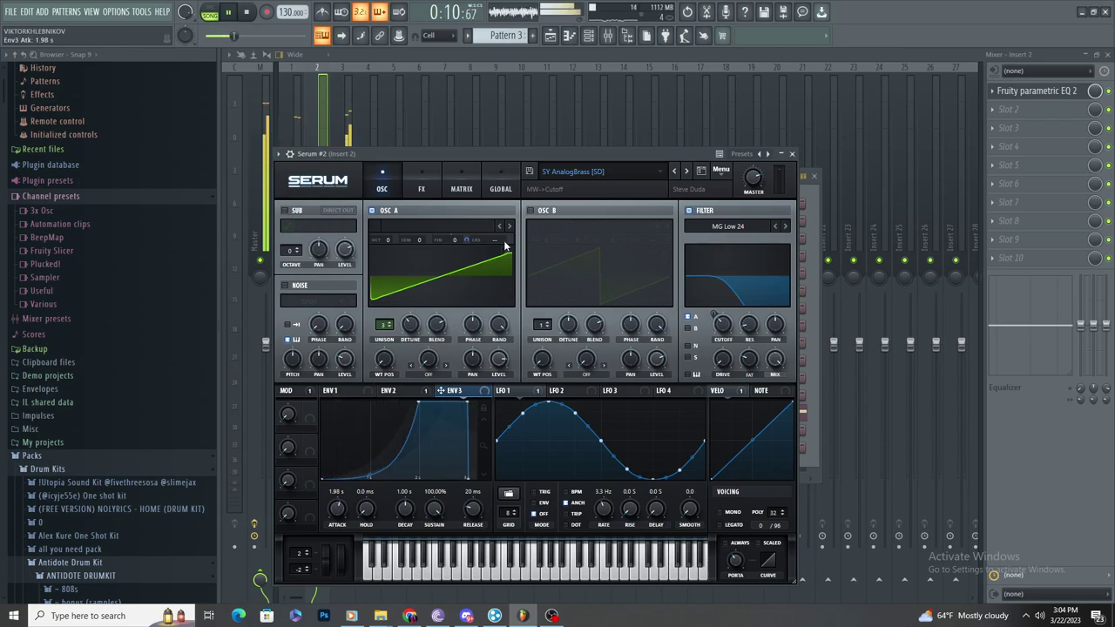
Step: Replay the arrangement and check in the mixer and channel rack which Serum channel holds Pattern 3's notes
click(351, 120)
key(space)
click(347, 150)
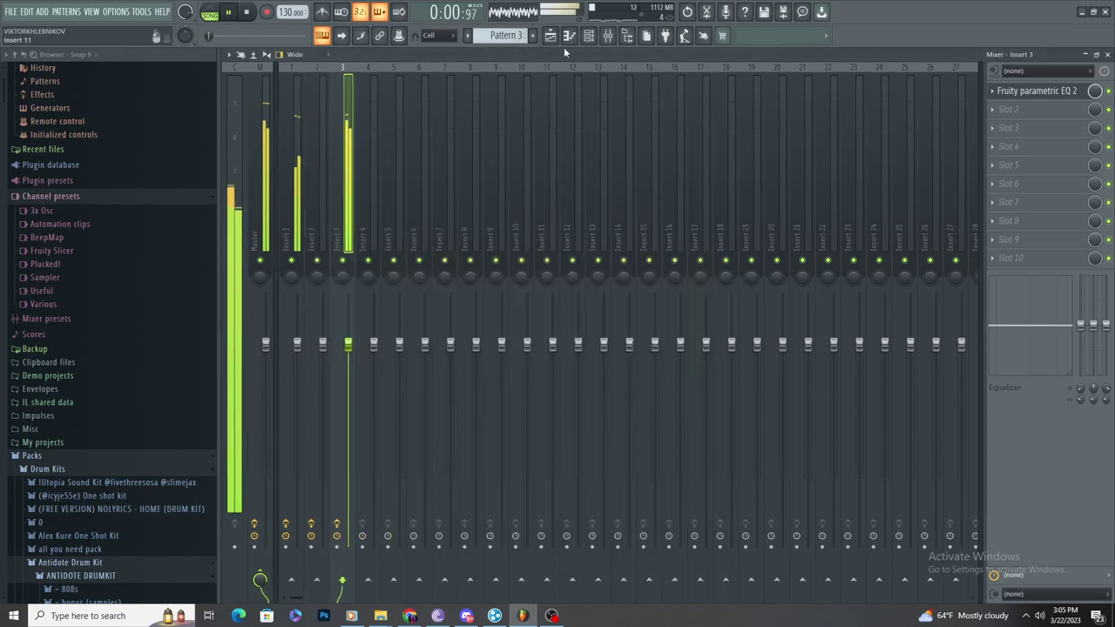
click(589, 35)
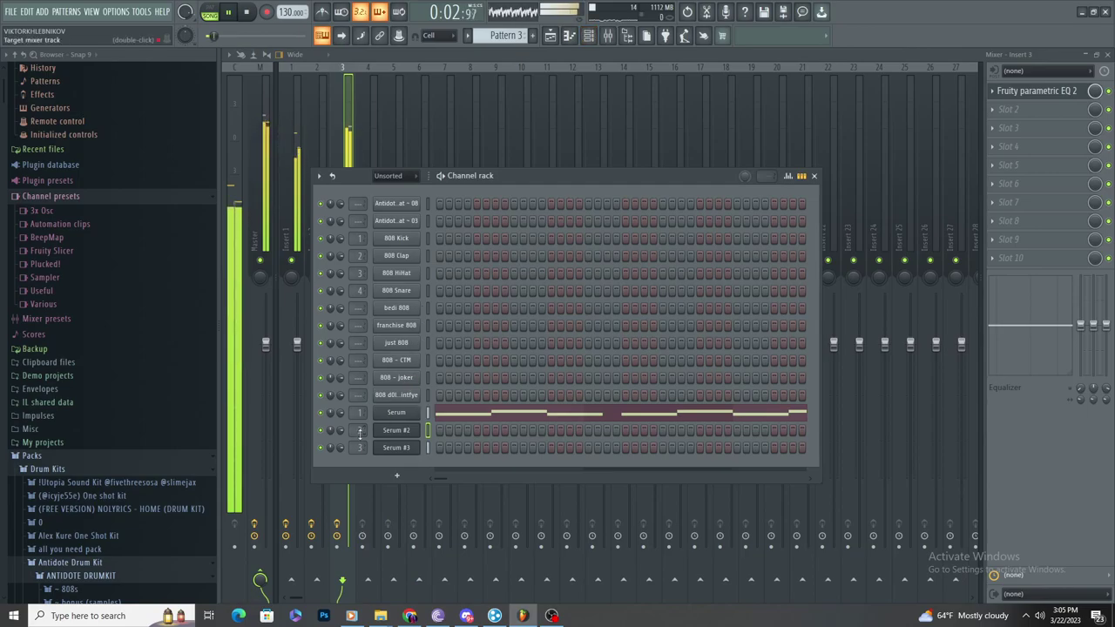
click(555, 39)
Step: Select all of Pattern 3's melody notes on the Serum channel and cut them
double_click(554, 230)
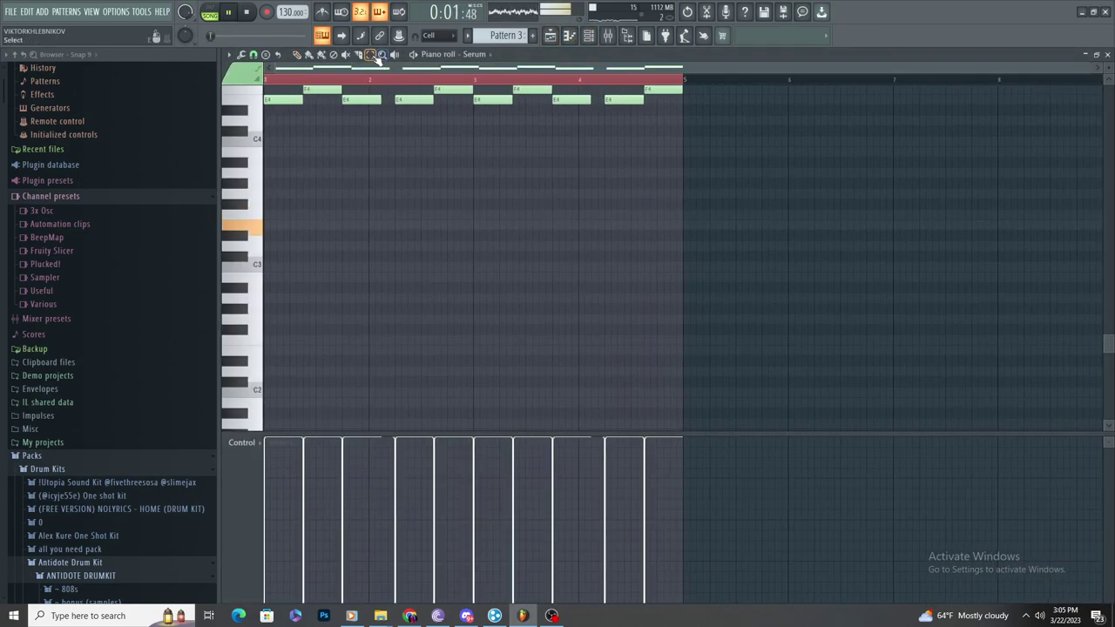
click(372, 56)
scroll(485, 163, up, 3)
drag(708, 105, 246, 366)
click(550, 40)
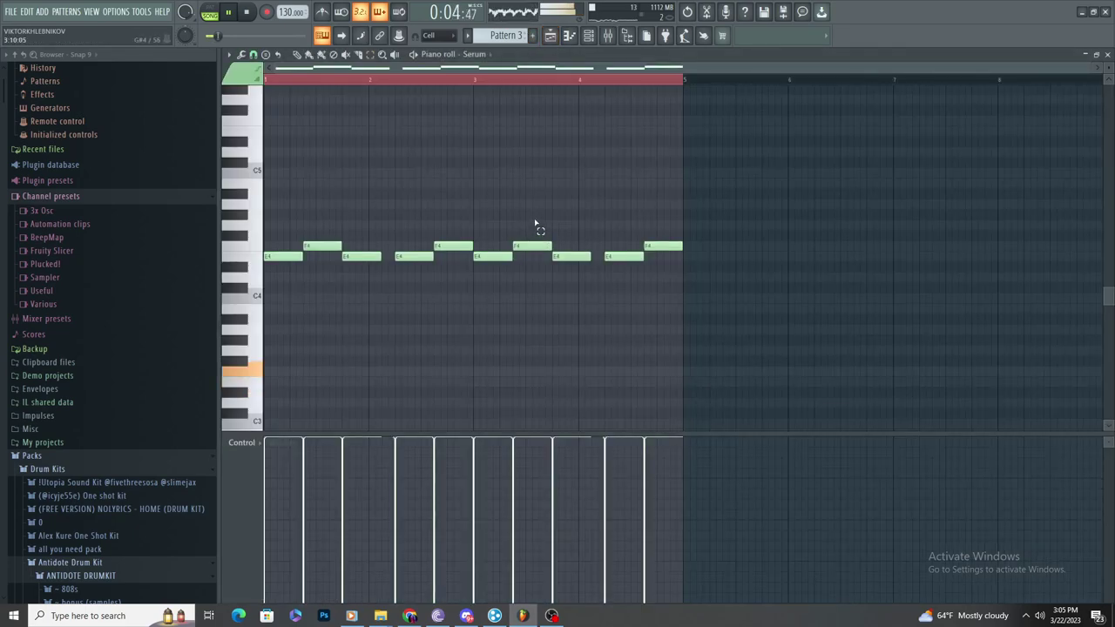
key(ctrl+a)
click(477, 55)
click(696, 142)
drag(696, 142, 277, 253)
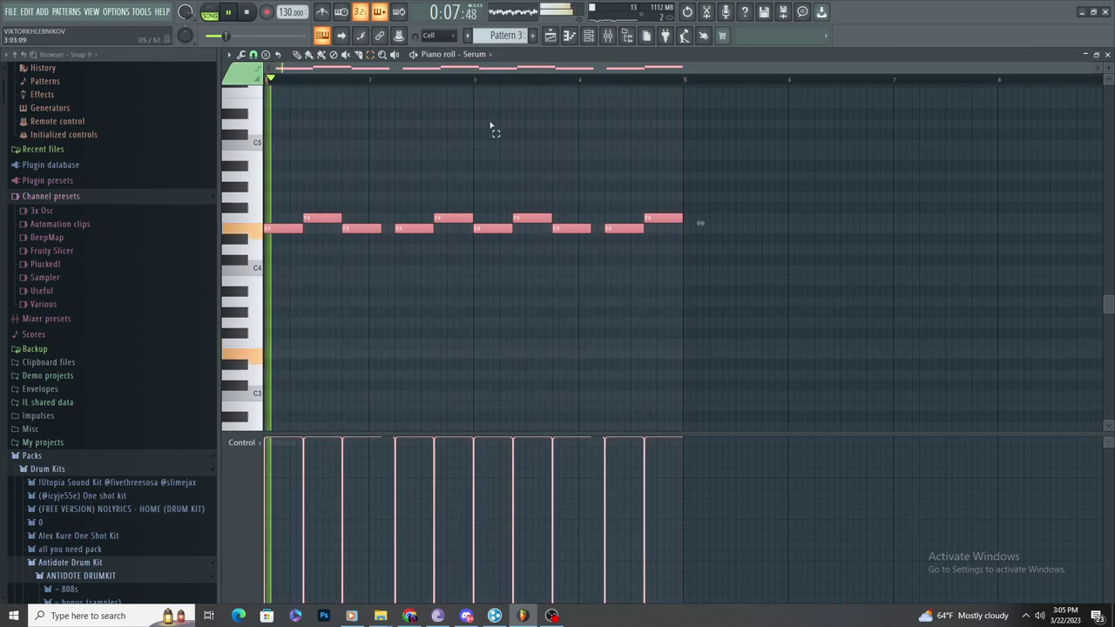
key(ctrl+x)
Step: Paste the cut notes into the Serum #2 channel of Pattern 3, starting at bar 1
click(470, 55)
click(508, 273)
key(ctrl+v)
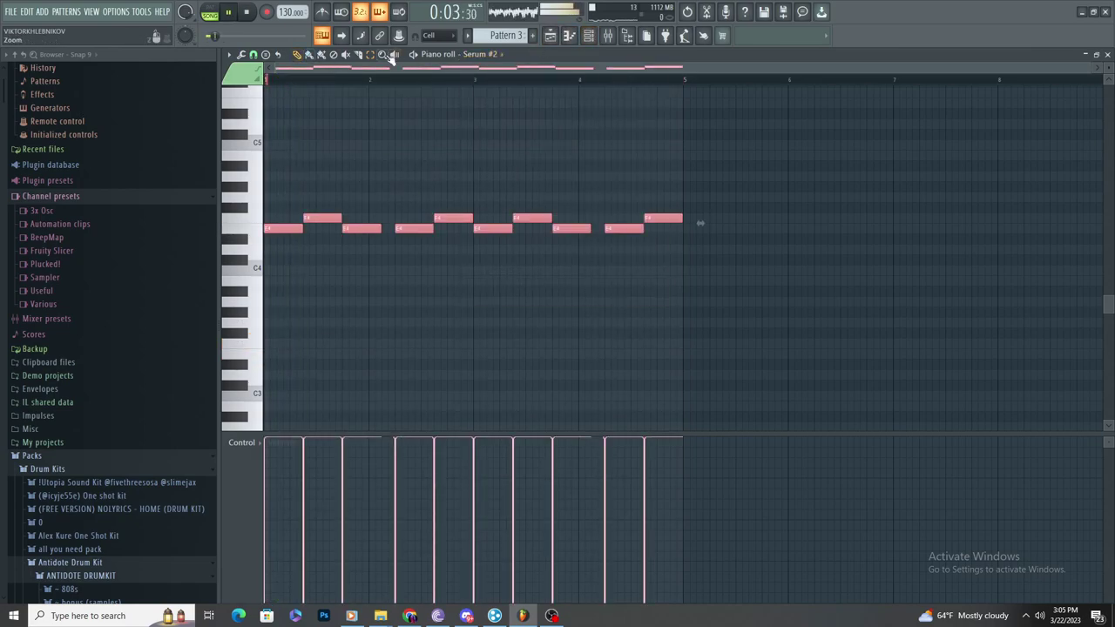
click(370, 54)
click(375, 81)
Step: Listen to the arrangement while checking the mixer's Insert 2 level and the channel rack, and stop playback
click(608, 35)
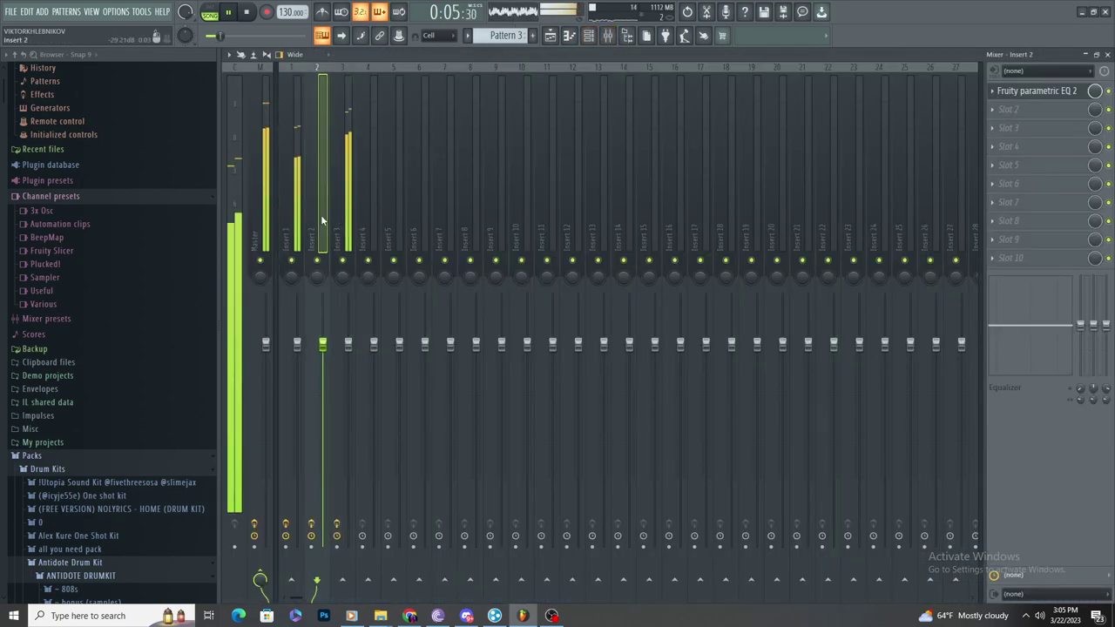
click(588, 35)
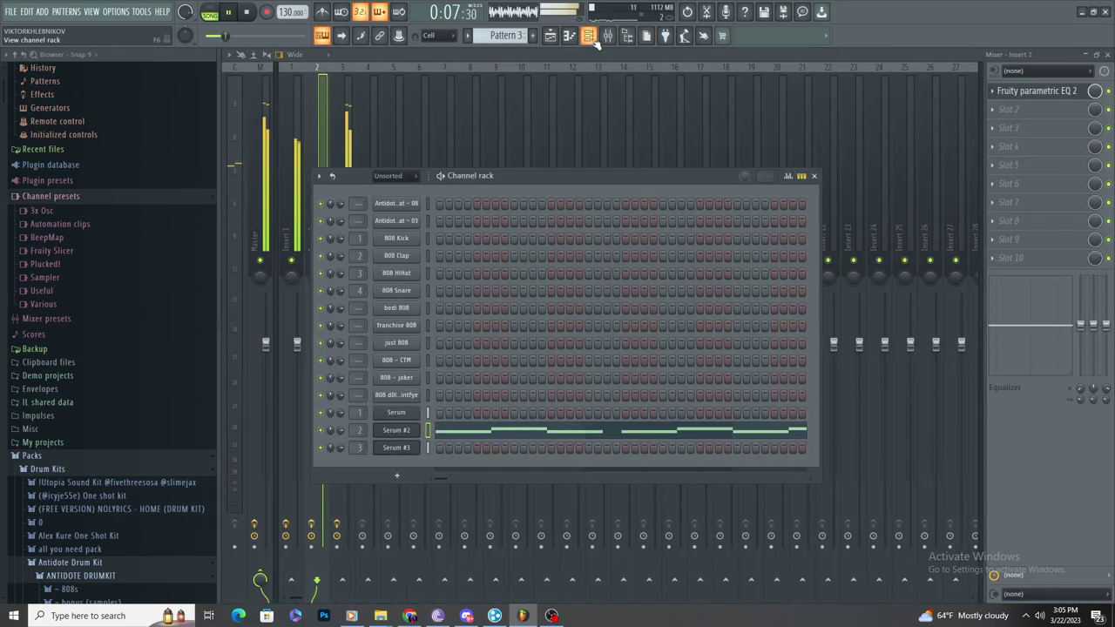
click(550, 36)
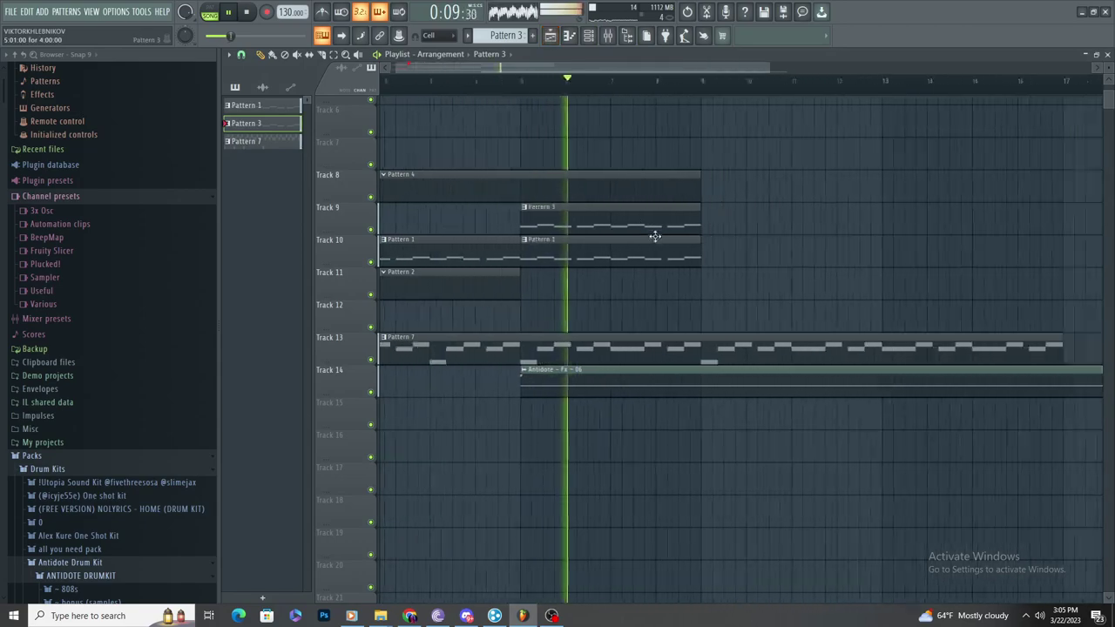
scroll(557, 200, down, 5)
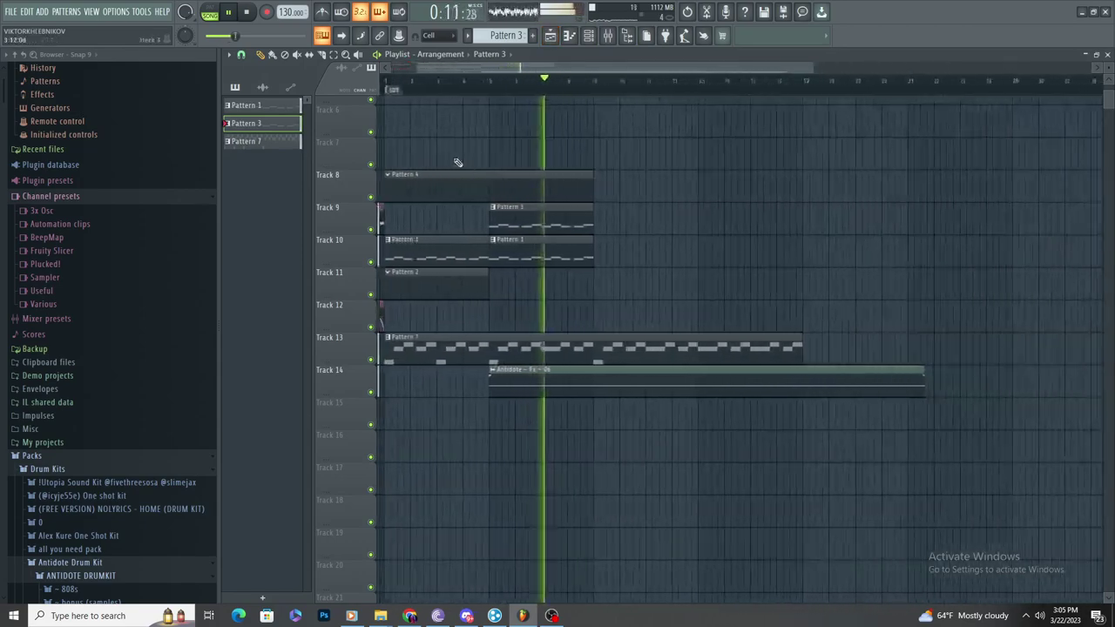
scroll(406, 103, up, 4)
click(400, 82)
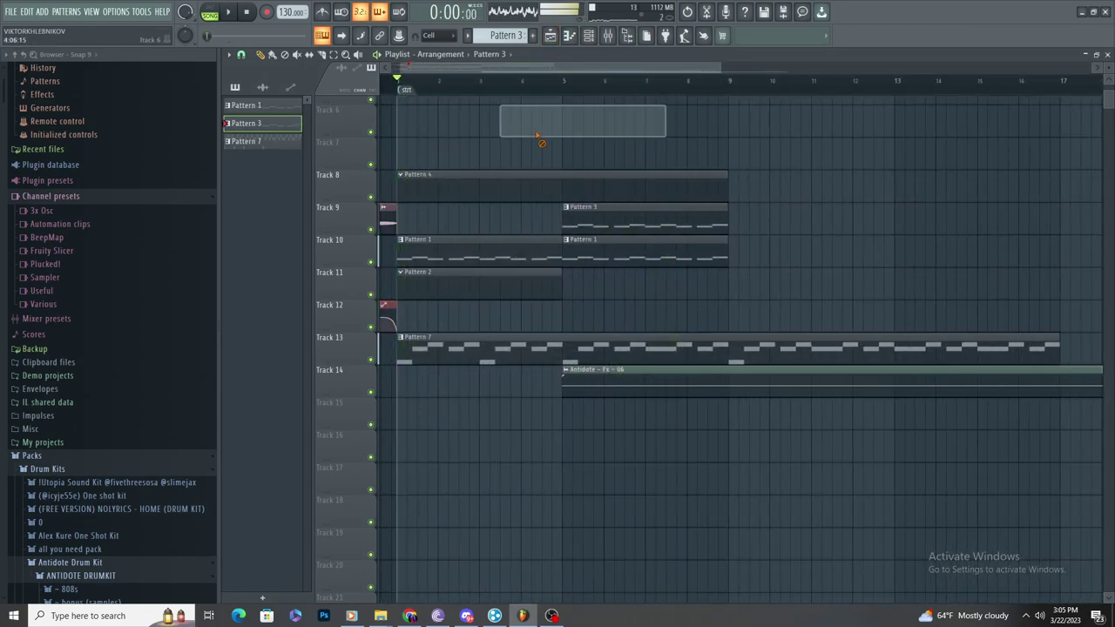
key(space)
Step: Place the Antidote - Hat (open) ~ 02 sample from the Antidote kit's open hats folder at bar 1 of Track 14
scroll(418, 141, down, 2)
scroll(346, 150, up, 4)
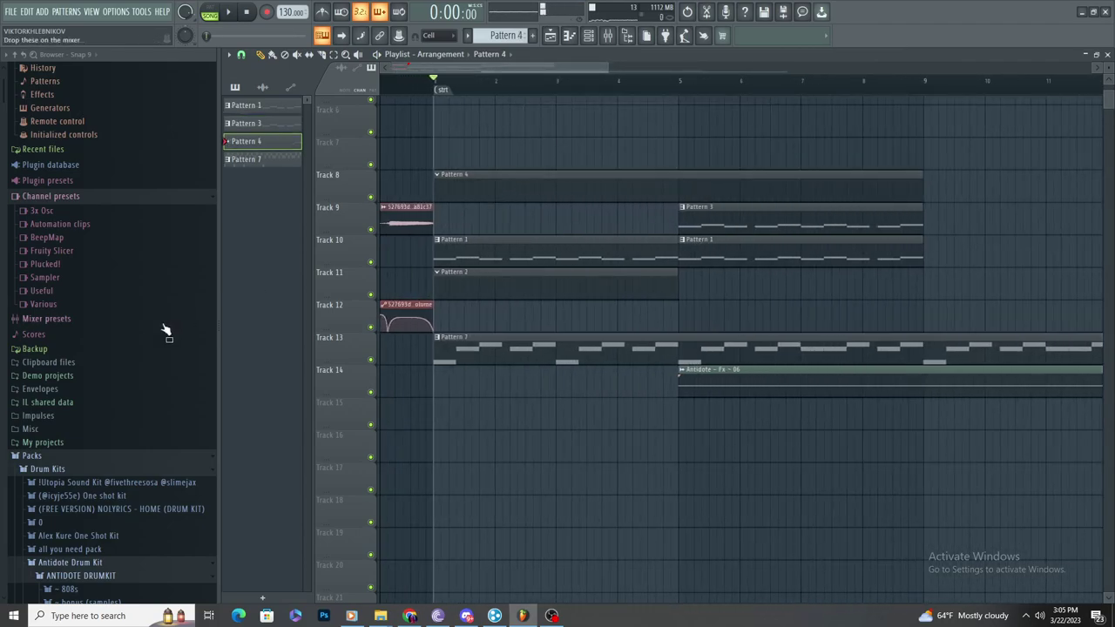
scroll(118, 359, down, 4)
click(108, 338)
click(110, 352)
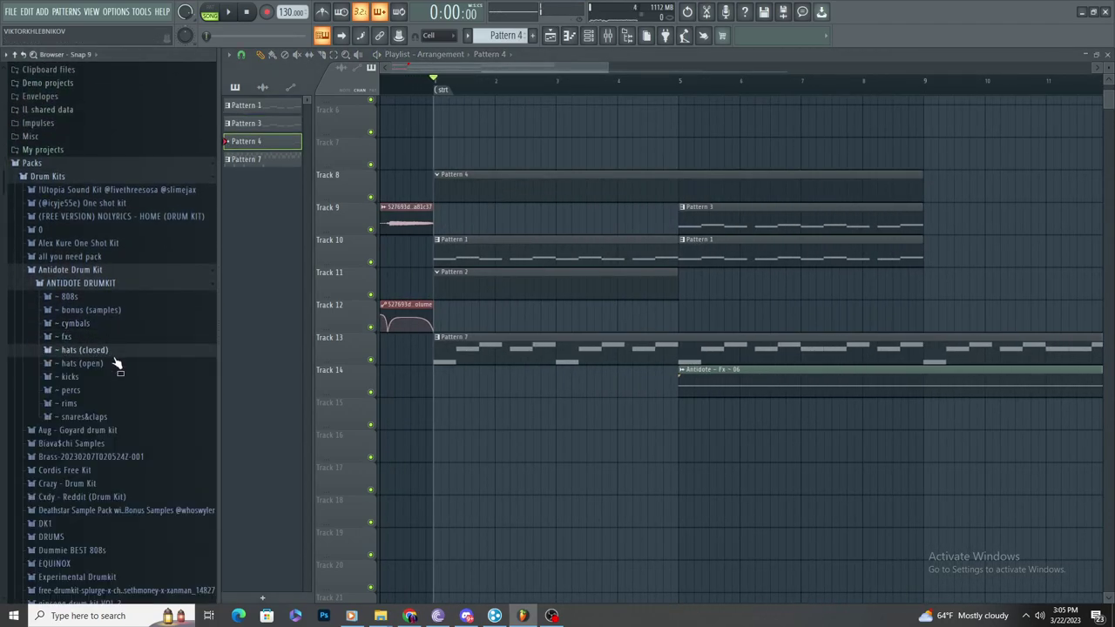
click(116, 364)
drag(146, 389, 434, 391)
Step: Open Pattern 4's piano roll on the 808 - joker channel and audition a C4 note at bar 1
scroll(415, 87, up, 4)
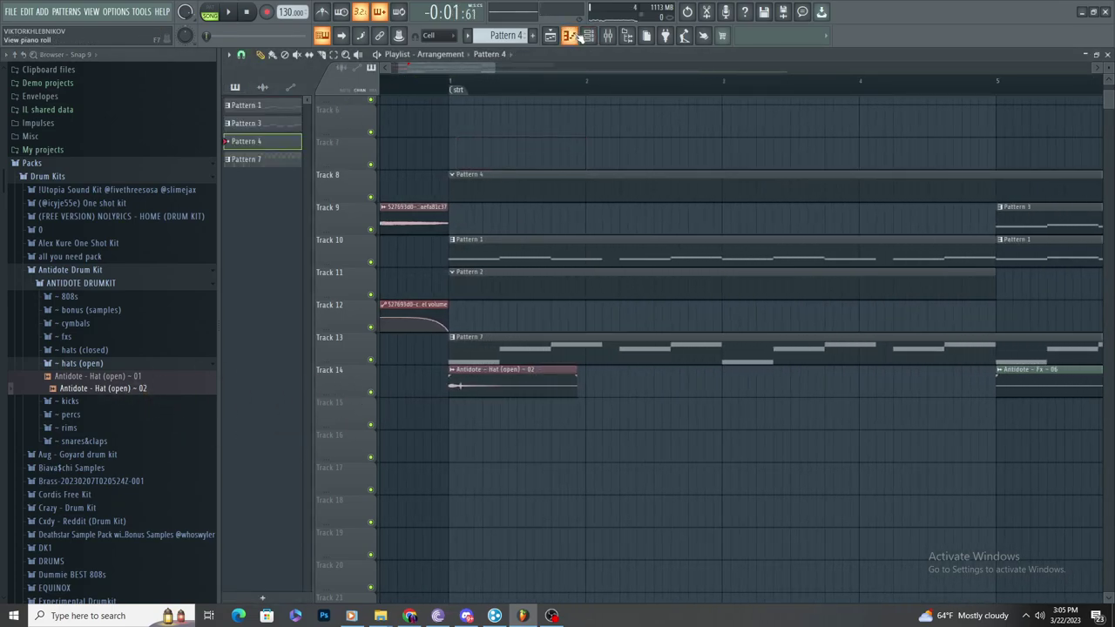
double_click(497, 180)
click(560, 56)
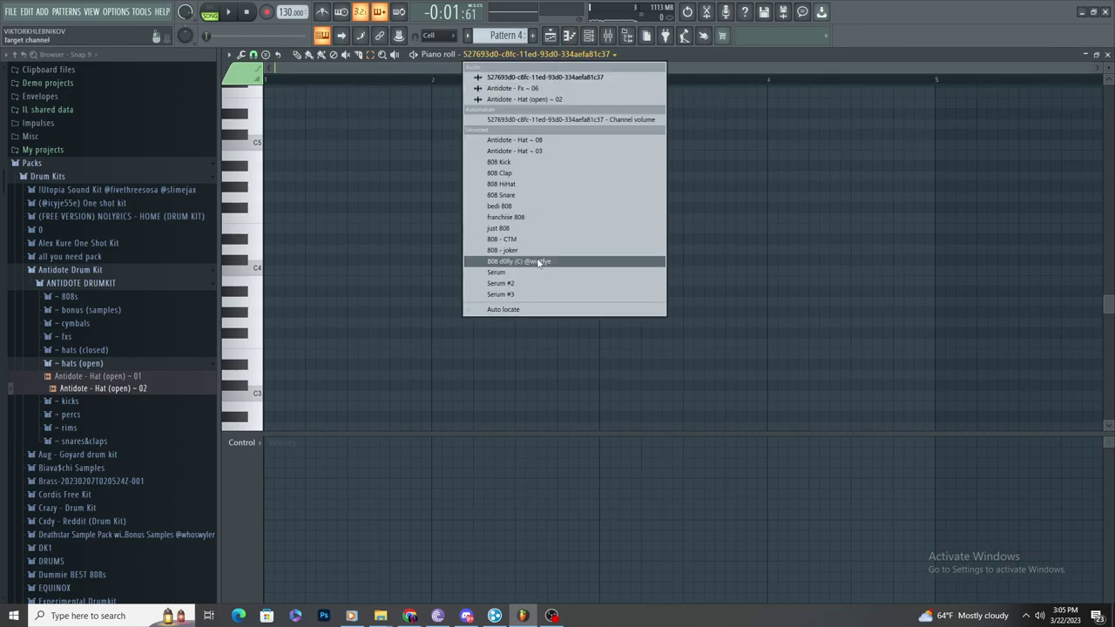
click(503, 250)
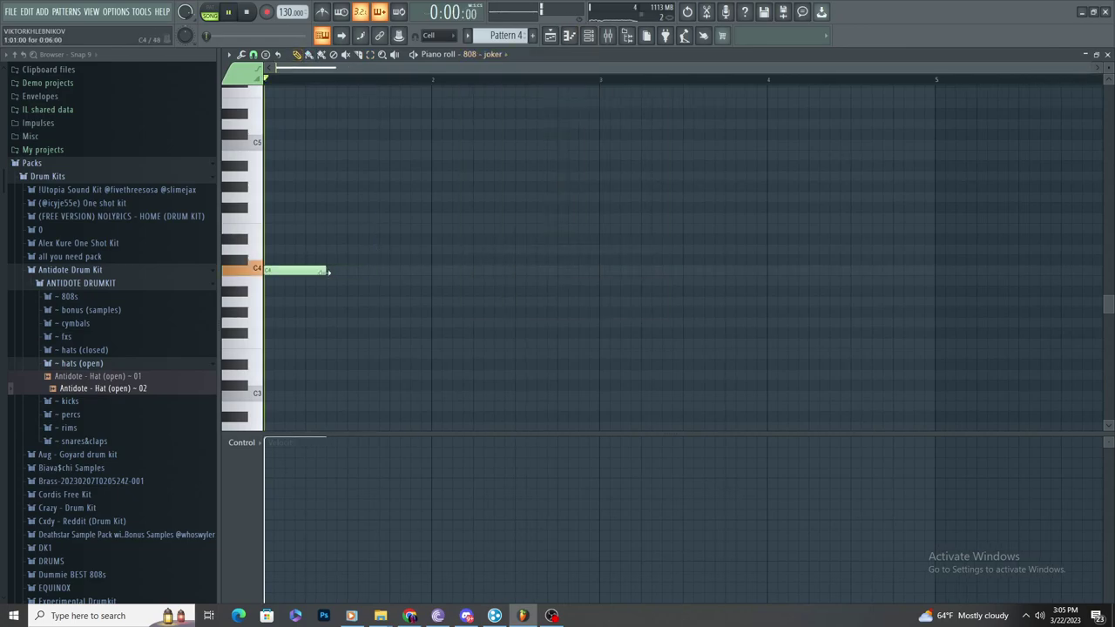
key(space)
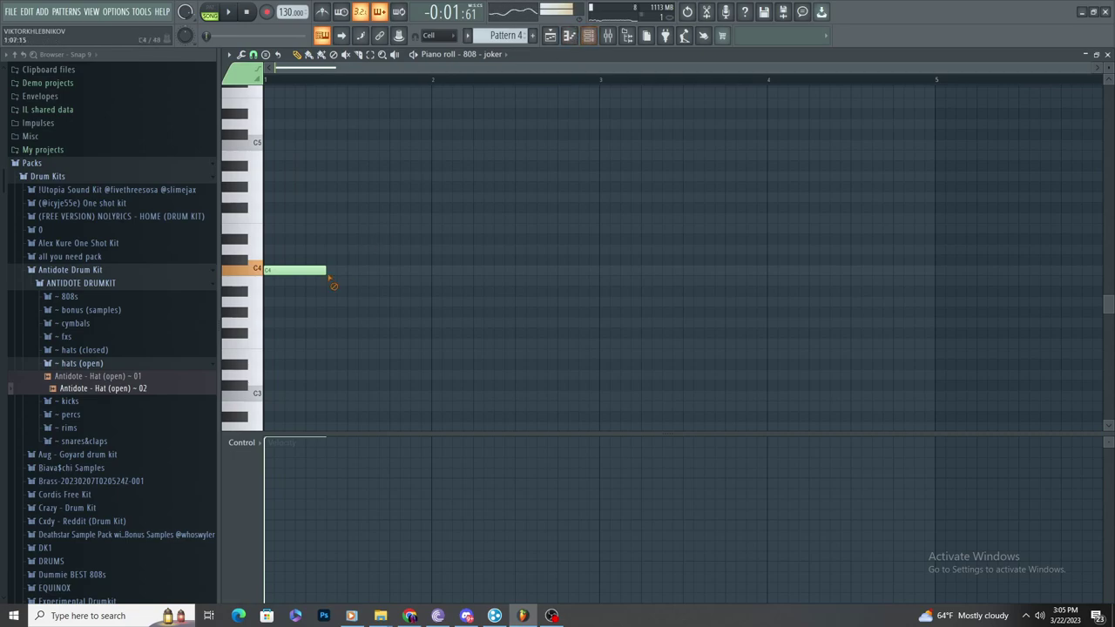
Step: Replace the test note with the pasted melody raised an octave, moving only its first note back down to E4
scroll(301, 149, up, 2)
click(348, 135)
right_click(346, 135)
right_click(348, 146)
key(ctrl+v)
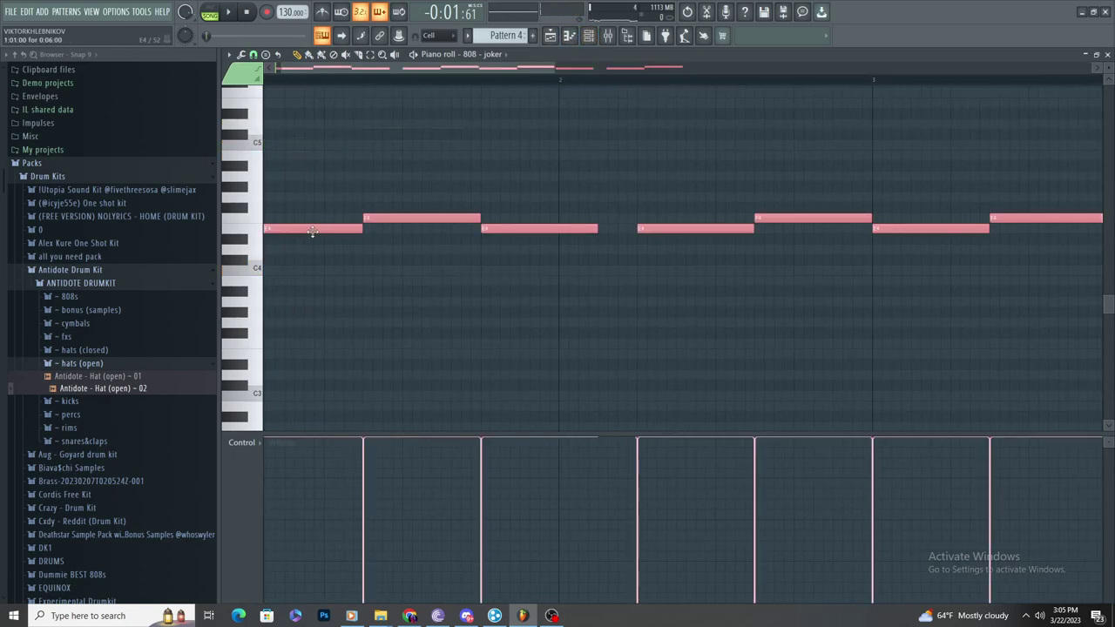
key(ctrl+Up)
click(294, 102)
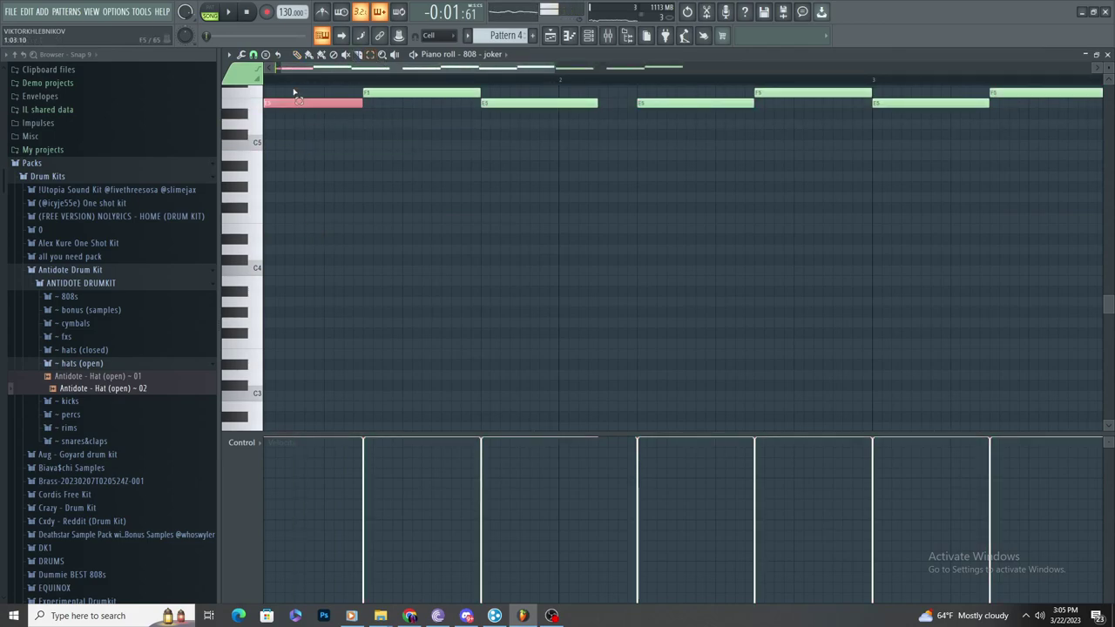
key(ctrl+Down)
Step: Show all channels in the channel rack and set the 808 - joker volume envelope's sustain level to 39%
click(589, 35)
click(380, 175)
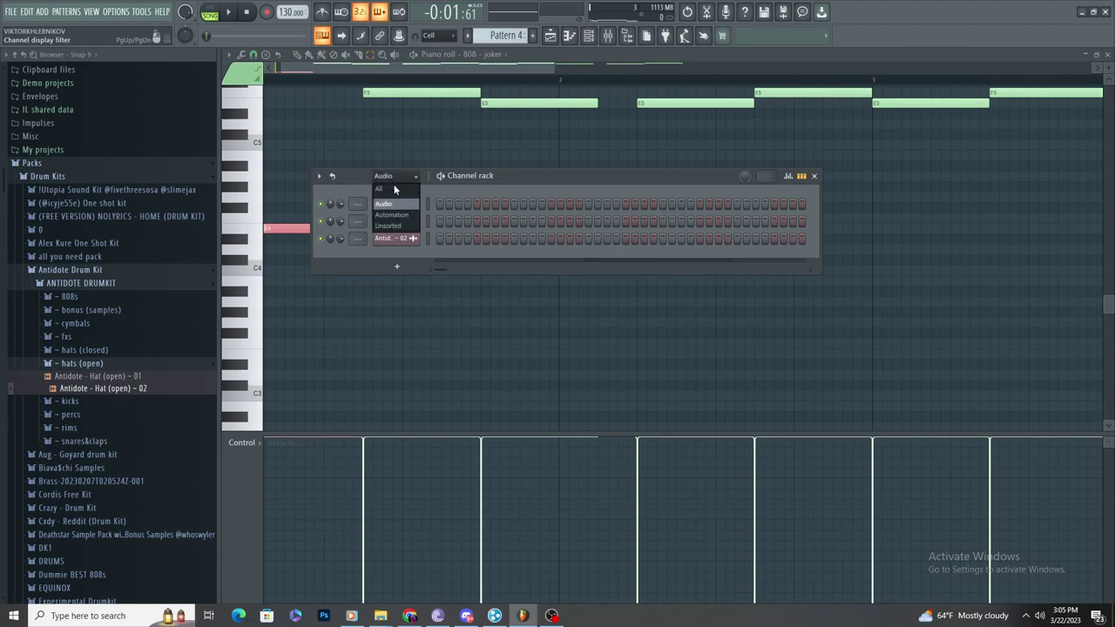
click(415, 237)
click(420, 205)
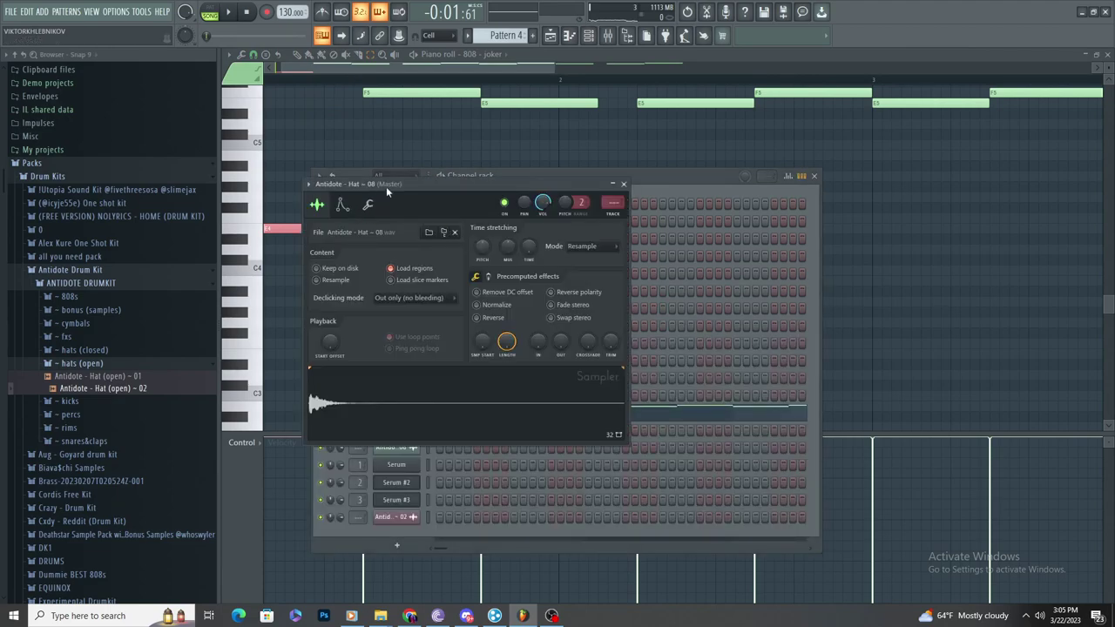
click(432, 175)
click(396, 412)
click(373, 236)
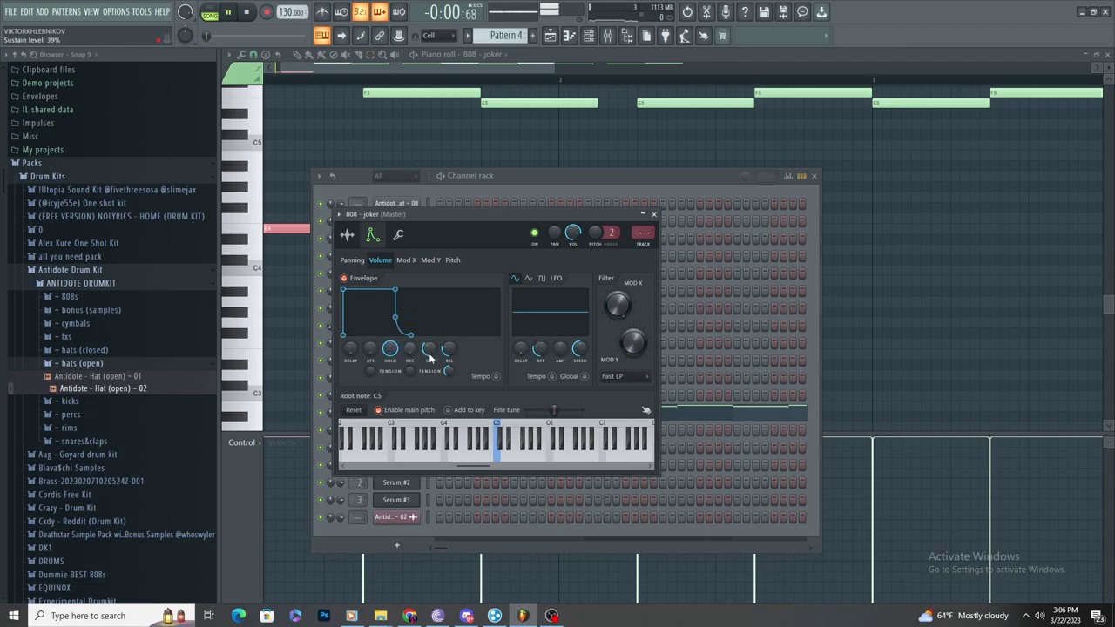
click(351, 235)
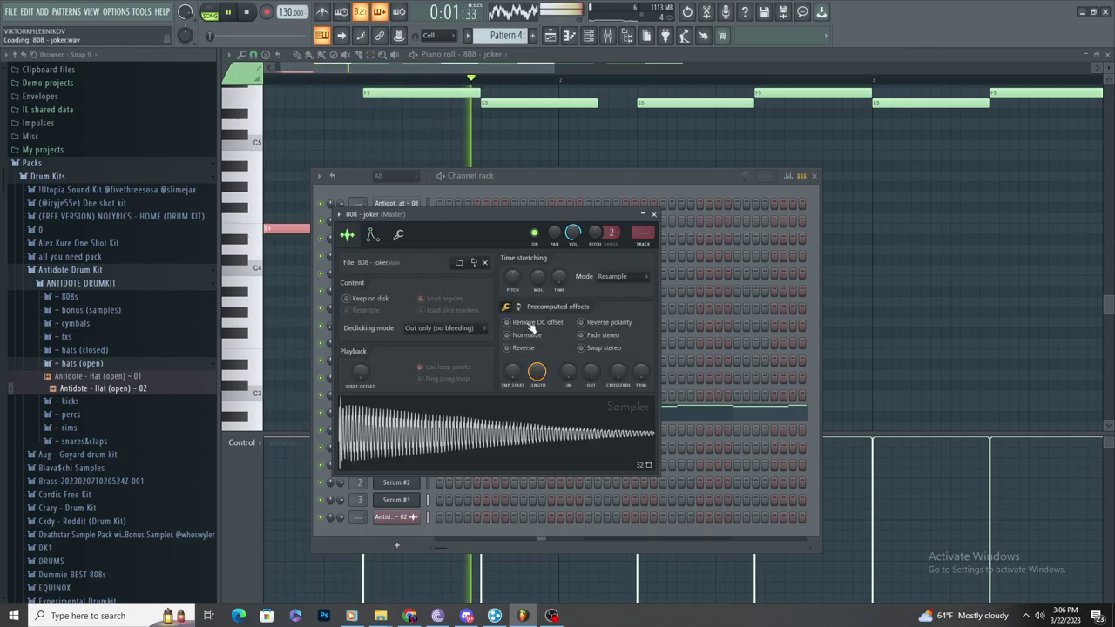
click(886, 328)
Step: Stop playback and delete all 808 - joker notes in Pattern 4
key(space)
scroll(689, 266, down, 3)
scroll(689, 244, up, 3)
drag(960, 138, 266, 392)
key(Delete)
click(557, 36)
scroll(480, 164, up, 2)
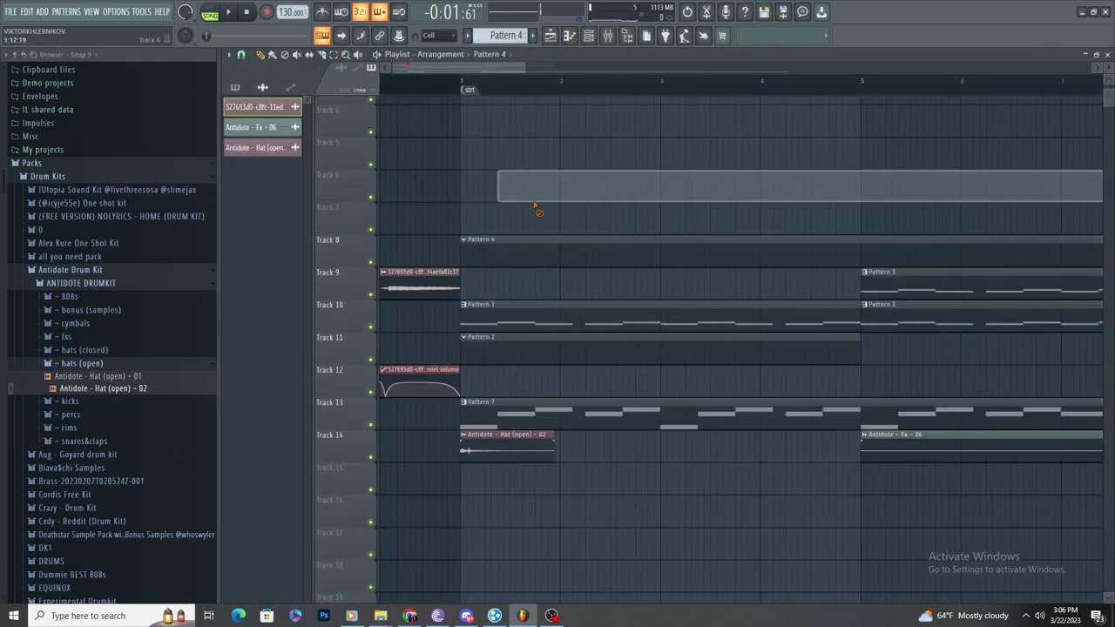
scroll(462, 236, up, 3)
scroll(460, 230, down, 3)
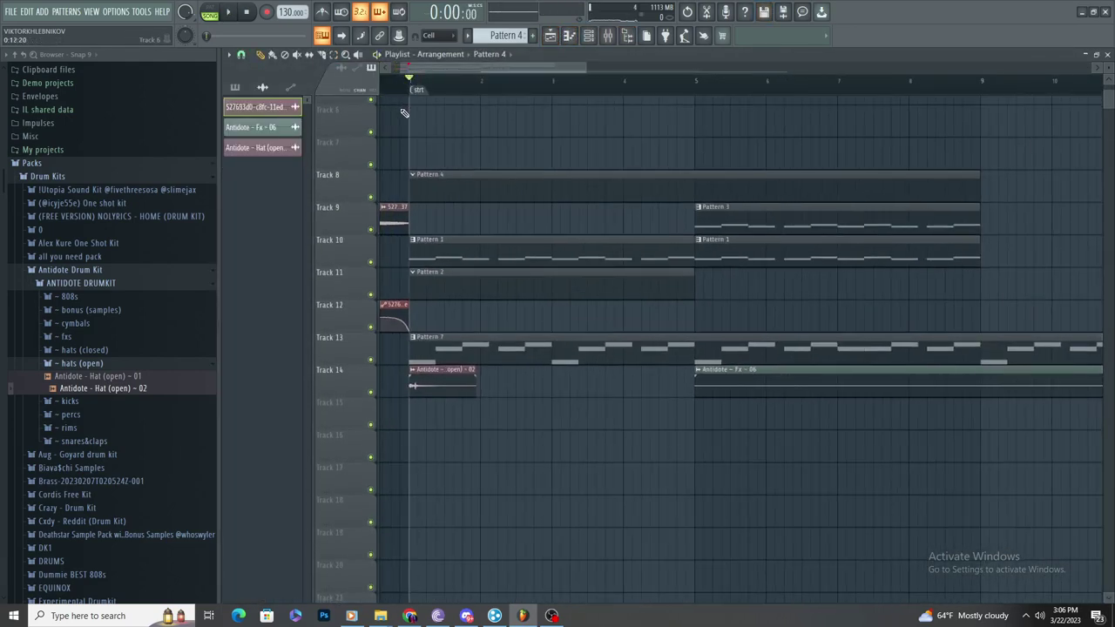
click(568, 35)
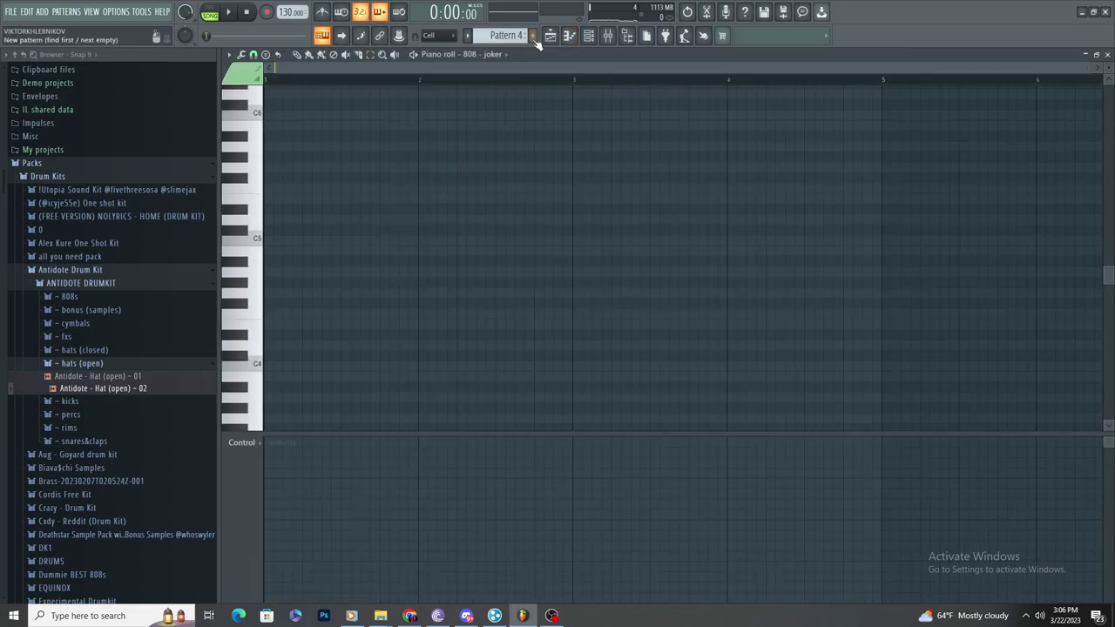
click(550, 35)
scroll(496, 183, down, 3)
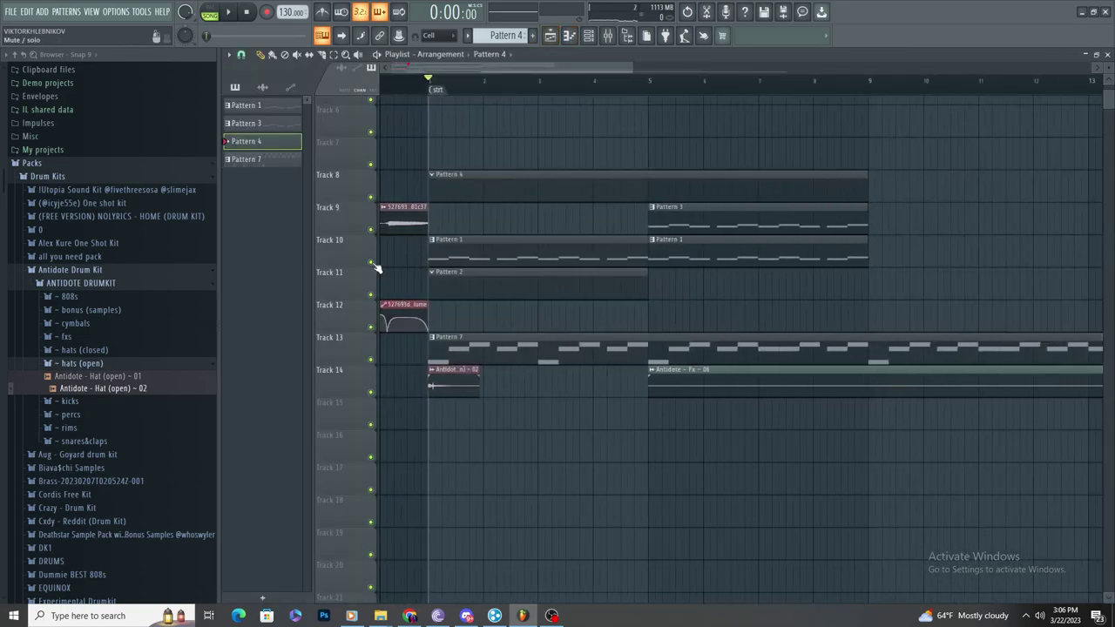
Step: Try muting Track 10, and unmute it after removing the stray clip placed in the playlist
click(372, 263)
scroll(446, 292, up, 3)
click(513, 229)
right_click(513, 228)
scroll(545, 221, down, 3)
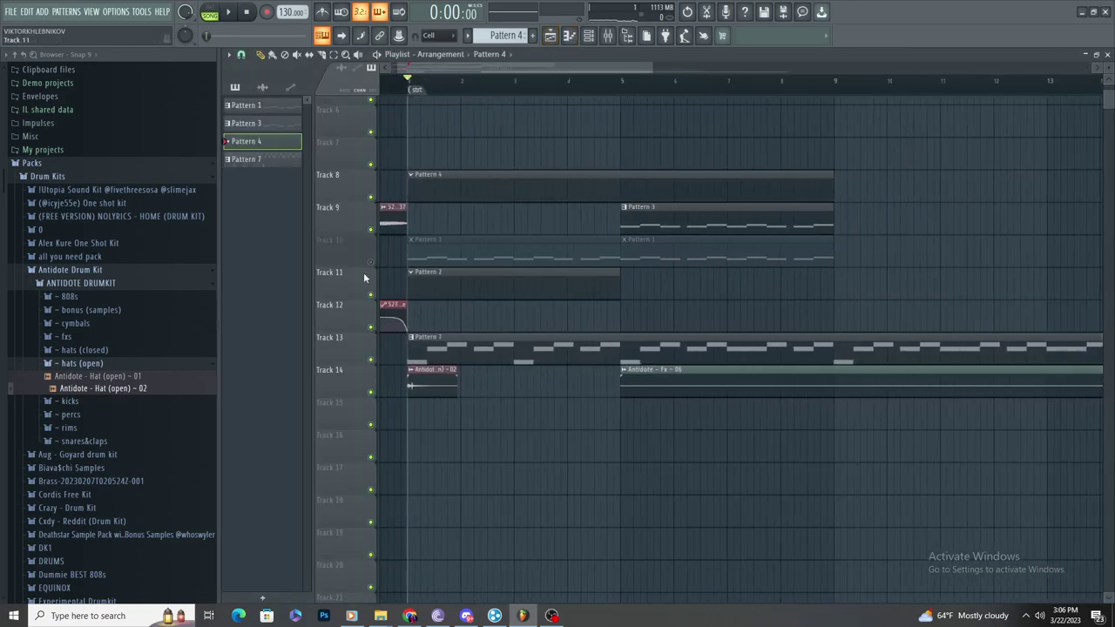
click(371, 262)
scroll(418, 241, down, 1)
scroll(455, 223, up, 2)
scroll(456, 224, down, 2)
Step: Save the project as an FL Studio song file named sword in the UNTAGGED folder
click(27, 11)
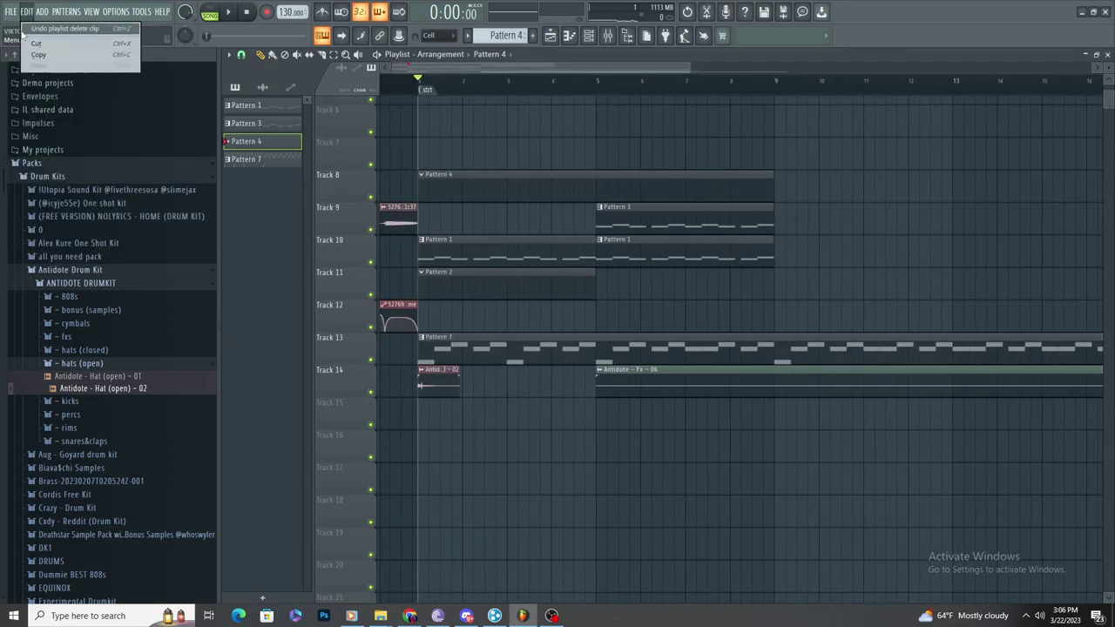
mouse_move(10, 16)
click(48, 77)
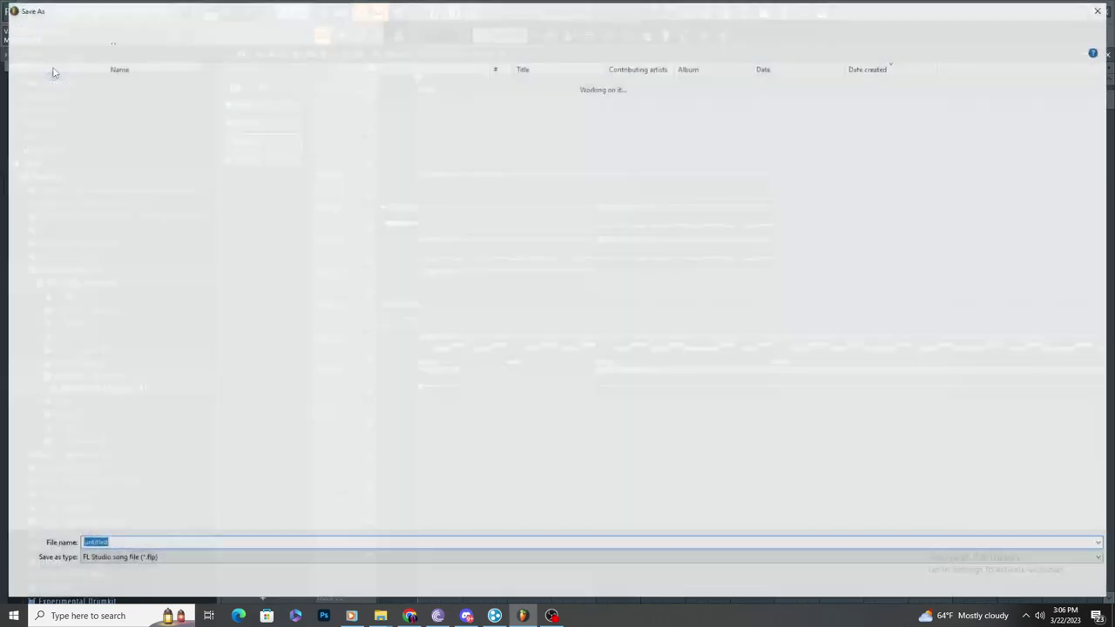
key(BackSpace)
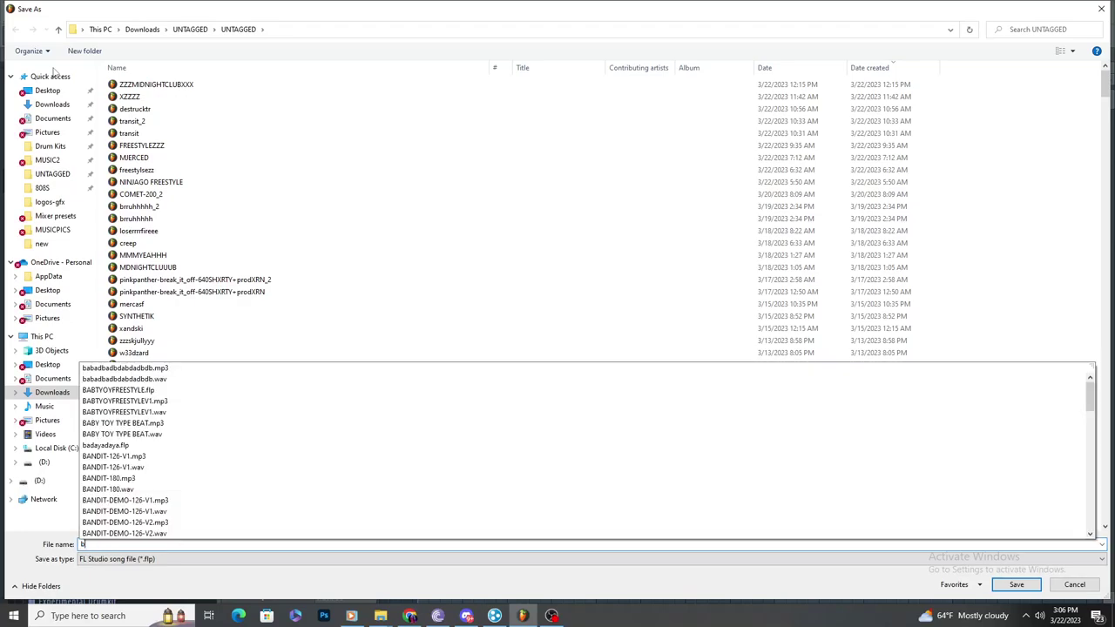
text(swe)
text(ord)
key(Return)
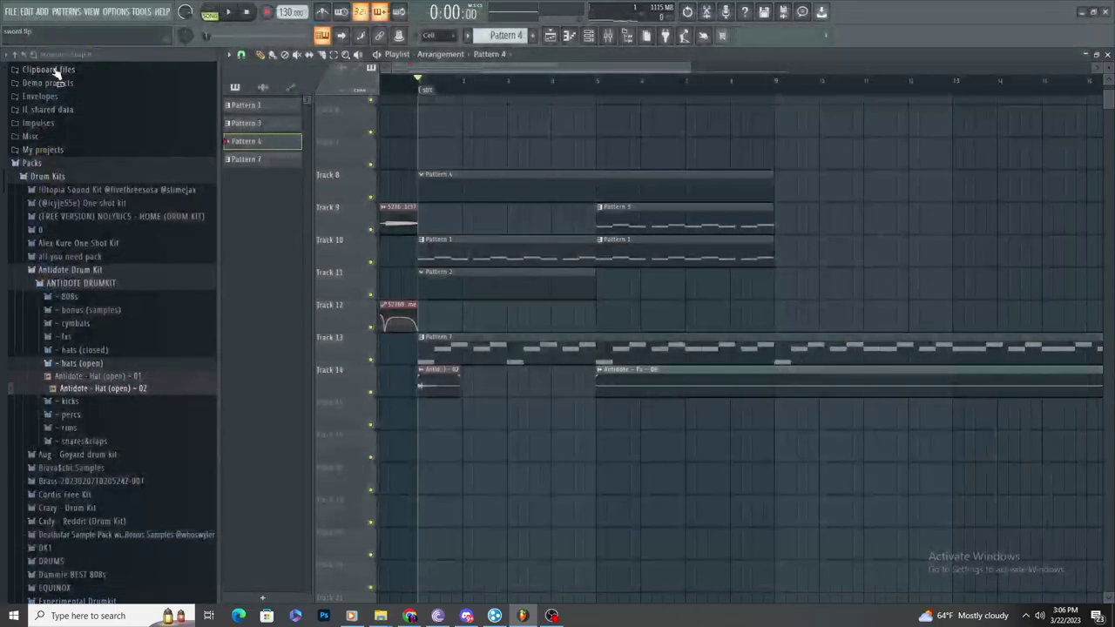
click(608, 35)
click(608, 36)
scroll(500, 146, down, 3)
scroll(528, 94, up, 2)
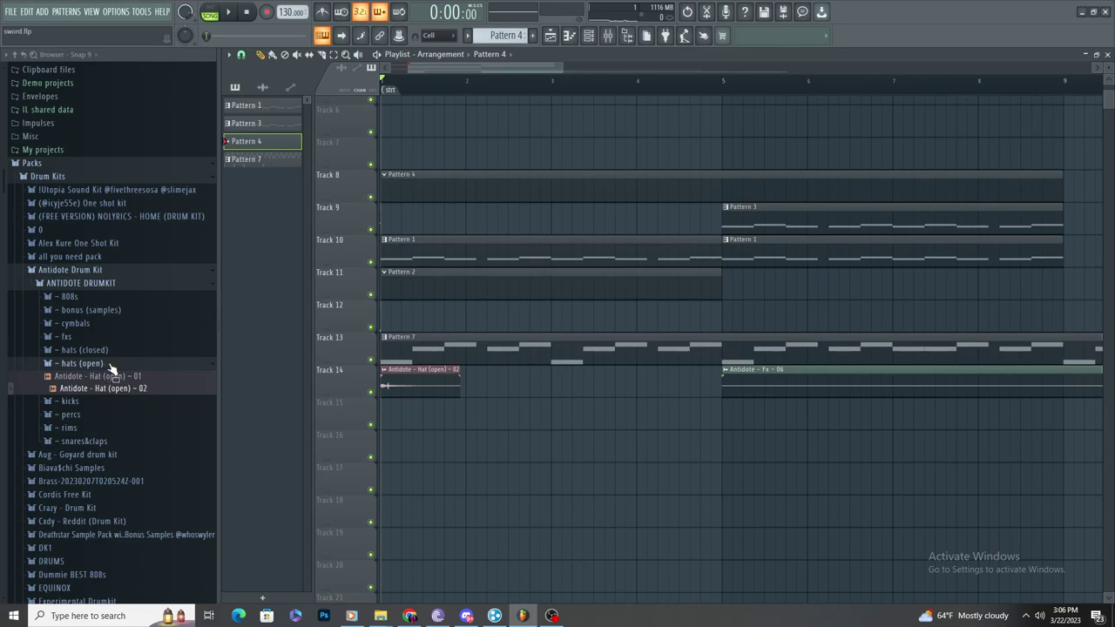
scroll(485, 520, down, 3)
scroll(435, 466, up, 3)
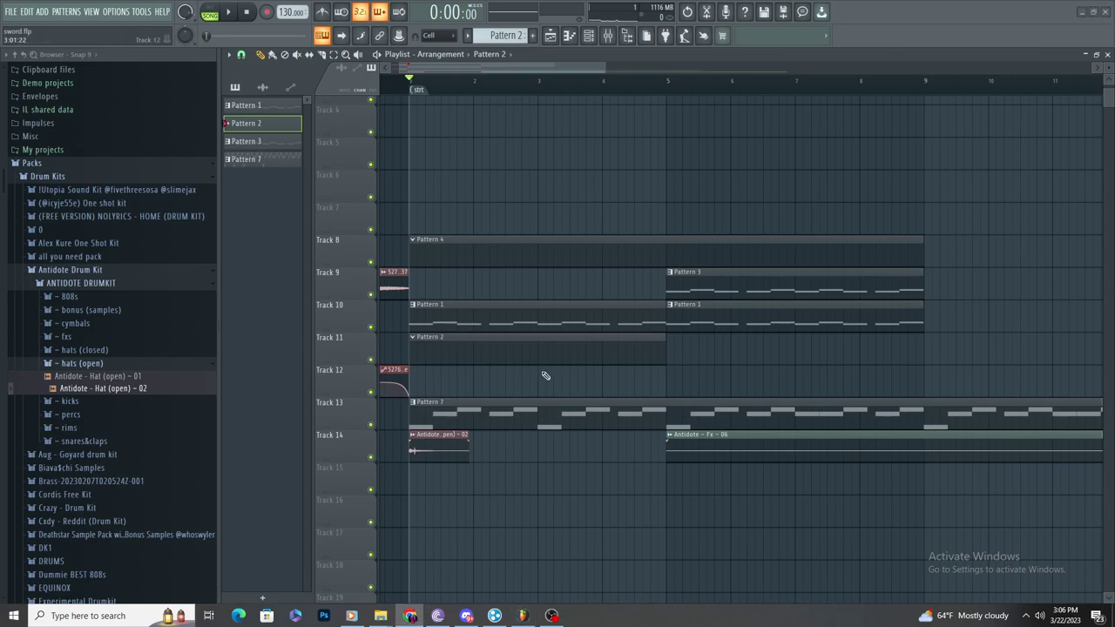
click(597, 195)
right_click(605, 189)
scroll(588, 171, up, 2)
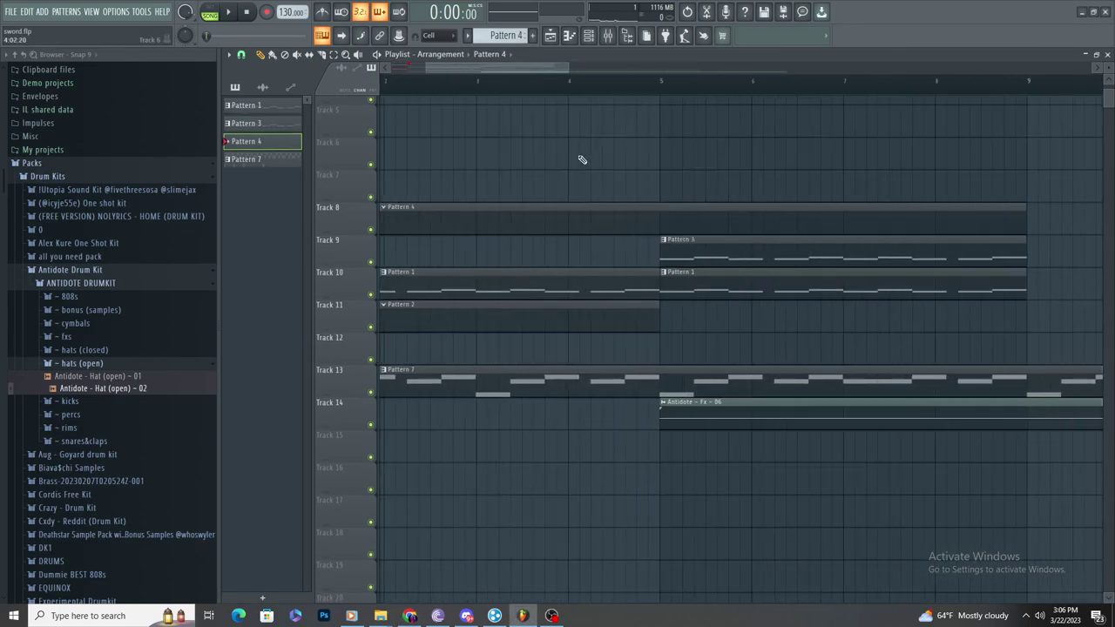
scroll(517, 145, down, 4)
Step: Stop playback and clone the Serum #3 channel in the channel rack
click(612, 37)
click(596, 37)
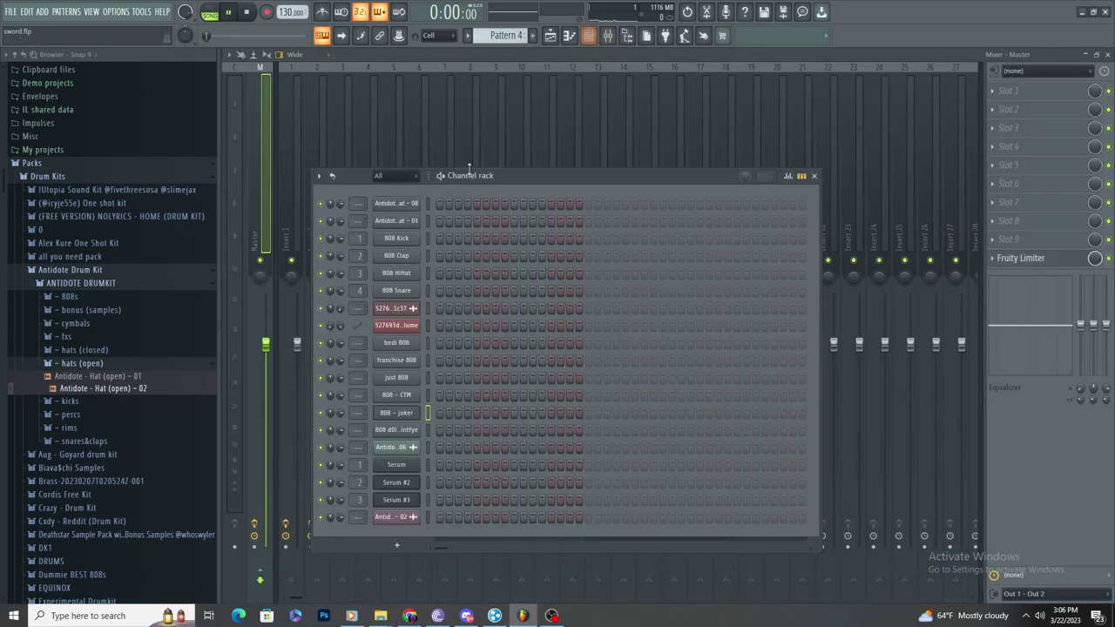
click(433, 152)
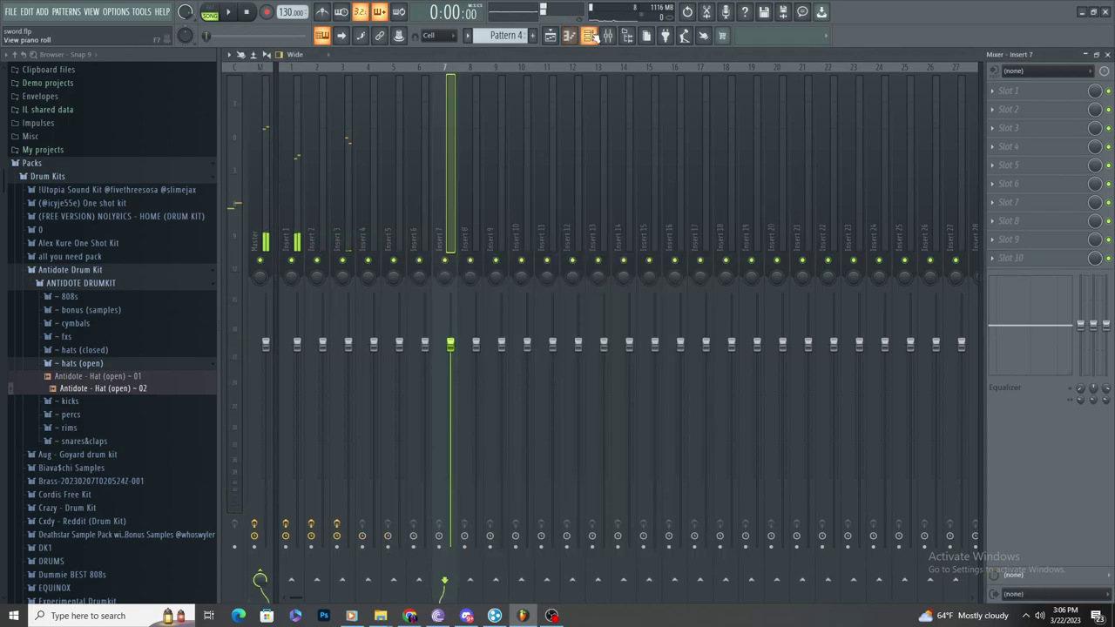
click(589, 35)
right_click(398, 504)
click(460, 541)
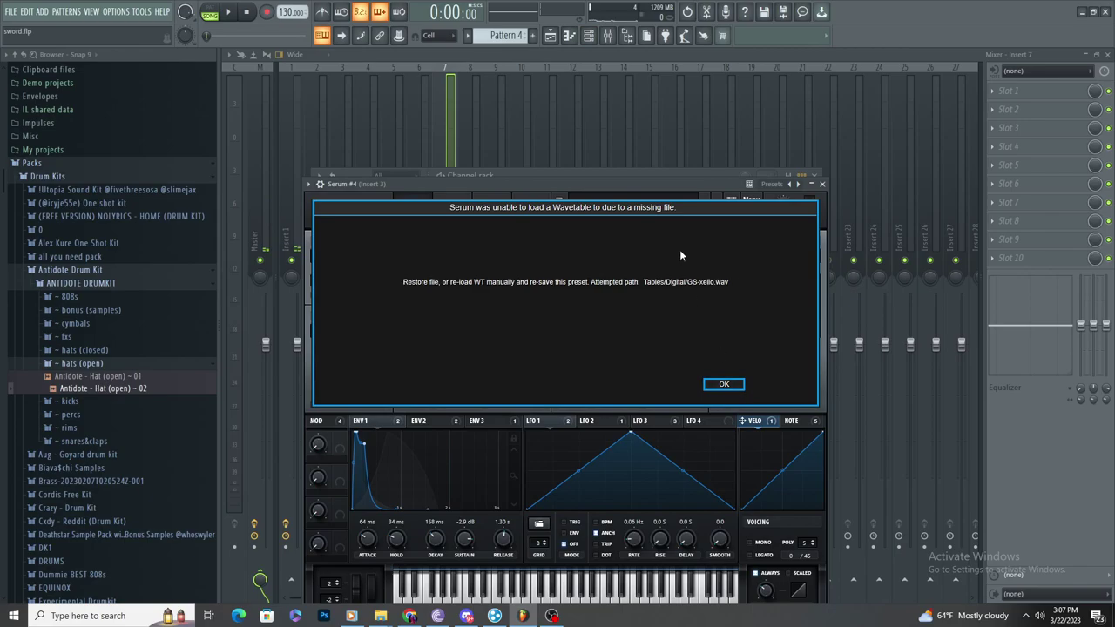
Step: Dismiss the missing wavetable message and try the PL Dyk Pyk [PL] plucked preset in Serum #4 with a test note
key(Return)
click(652, 202)
mouse_move(618, 297)
click(676, 324)
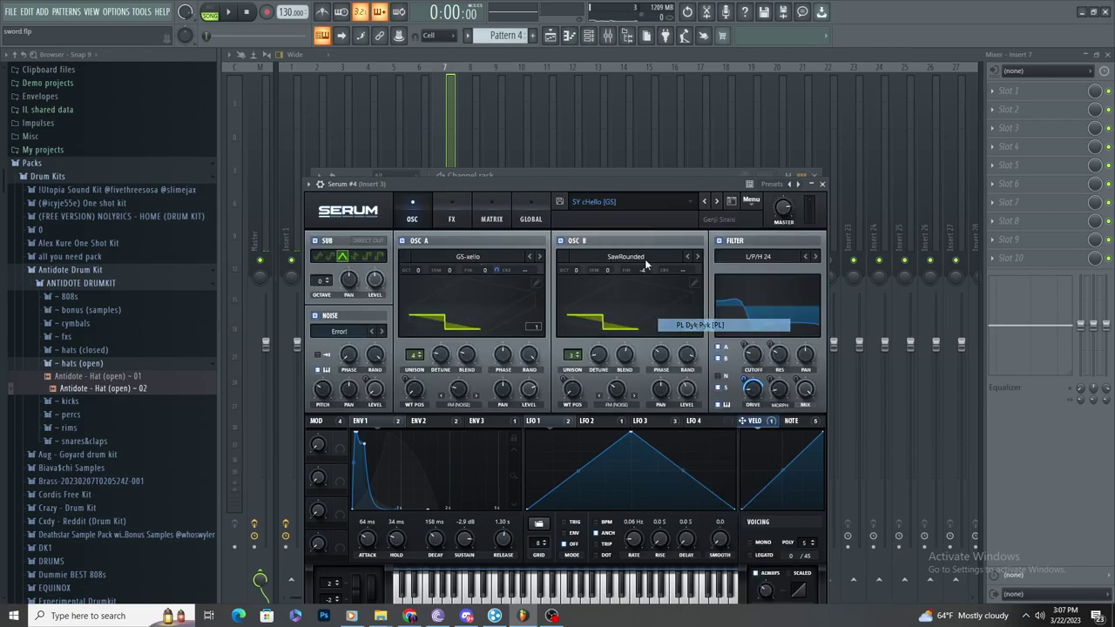
click(577, 172)
key(z)
Step: Audition the PL FMmy [SD] pluck and PD BenjPad [GS] pad presets in Serum #4, moving the channel rack aside
click(396, 516)
click(623, 206)
mouse_move(609, 293)
click(690, 350)
click(607, 201)
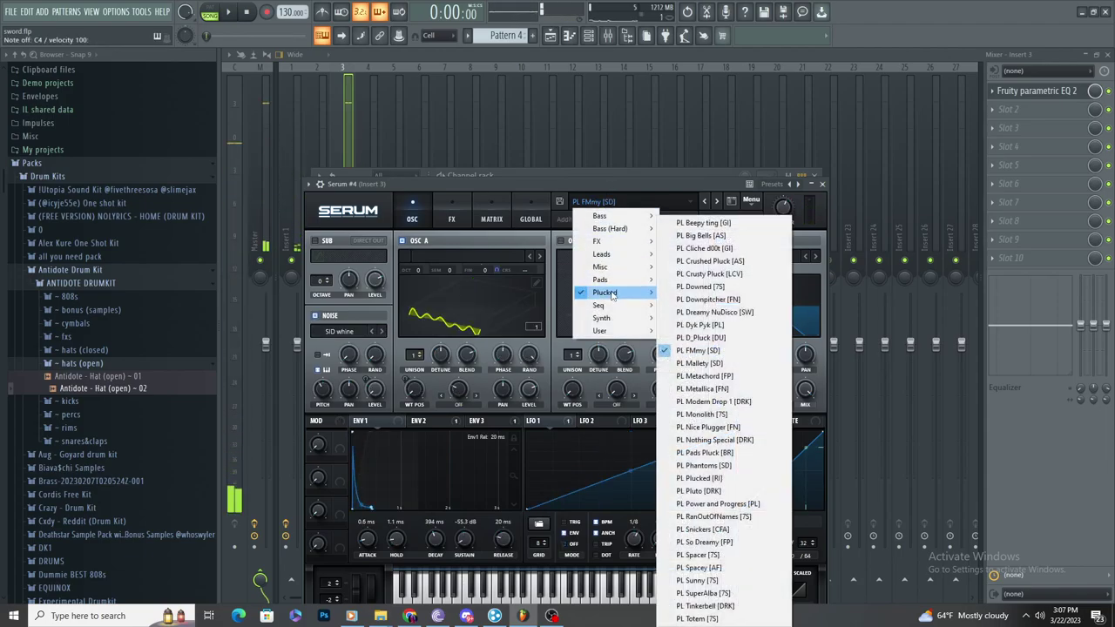
click(697, 293)
click(599, 178)
drag(598, 180, 865, 197)
click(590, 182)
Step: Try the SY Buzzz Saw [IM] synth preset in Serum #4 and play test notes with it
click(646, 202)
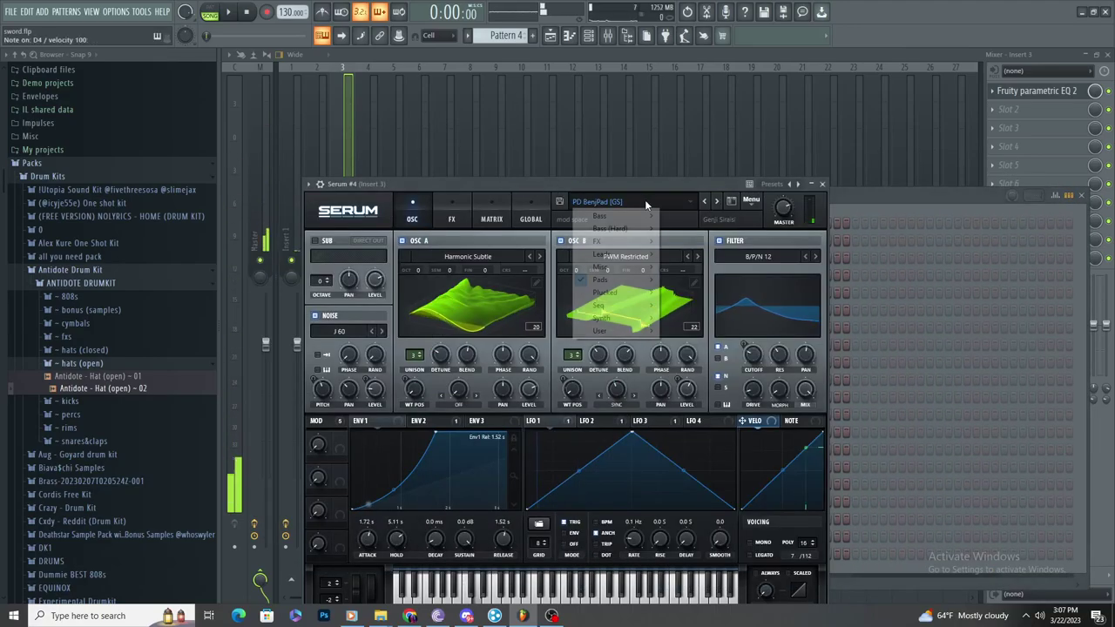
mouse_move(616, 319)
click(713, 343)
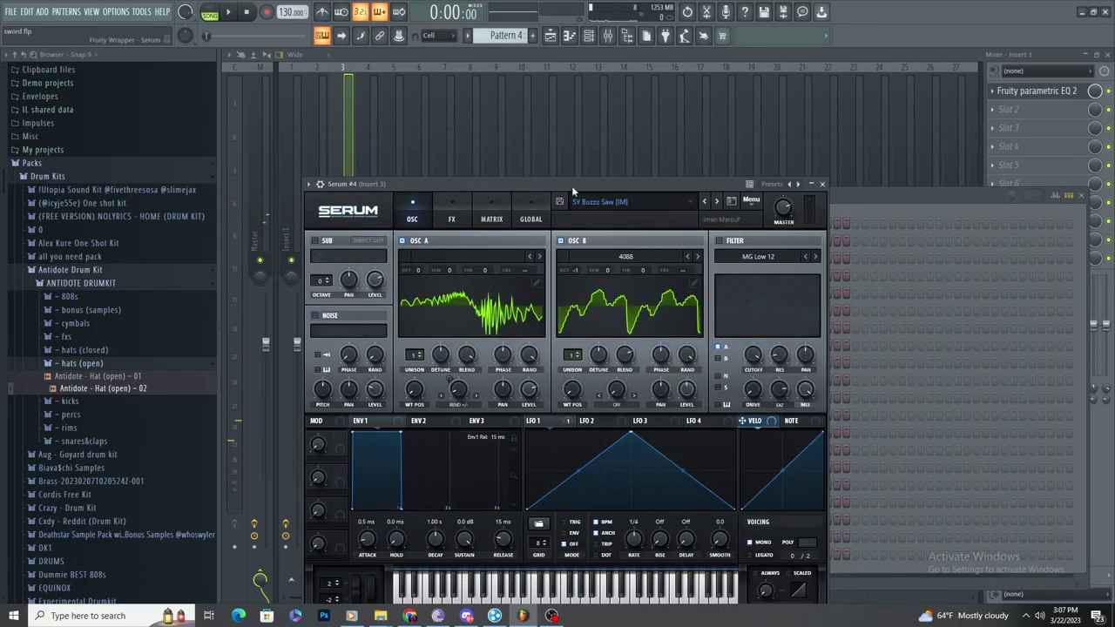
click(574, 184)
key(x)
key(x)
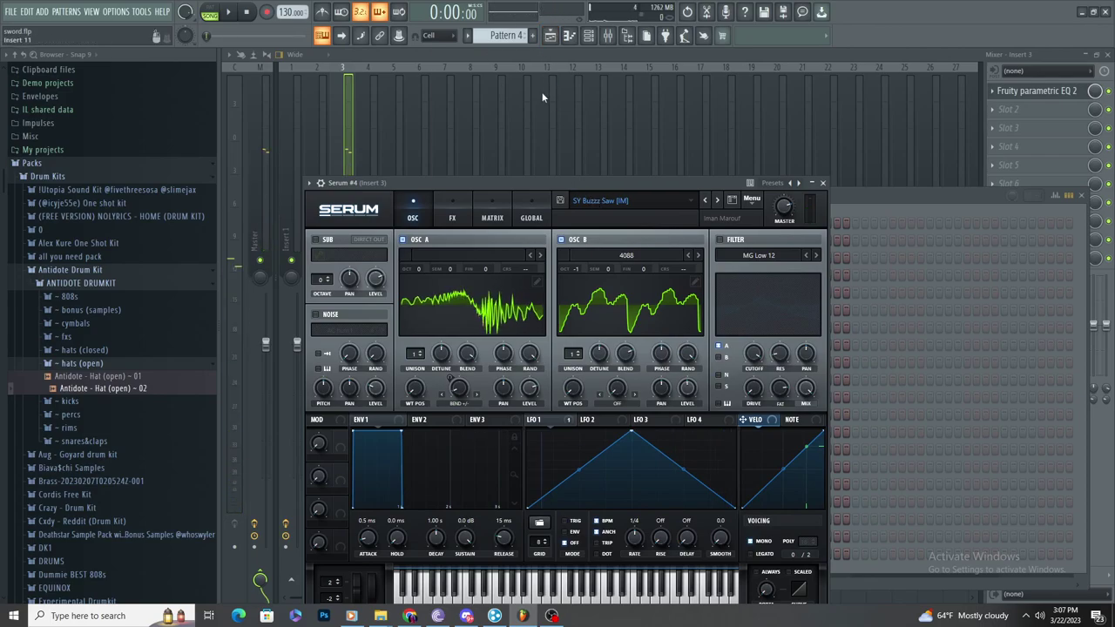
key(x)
key(x)
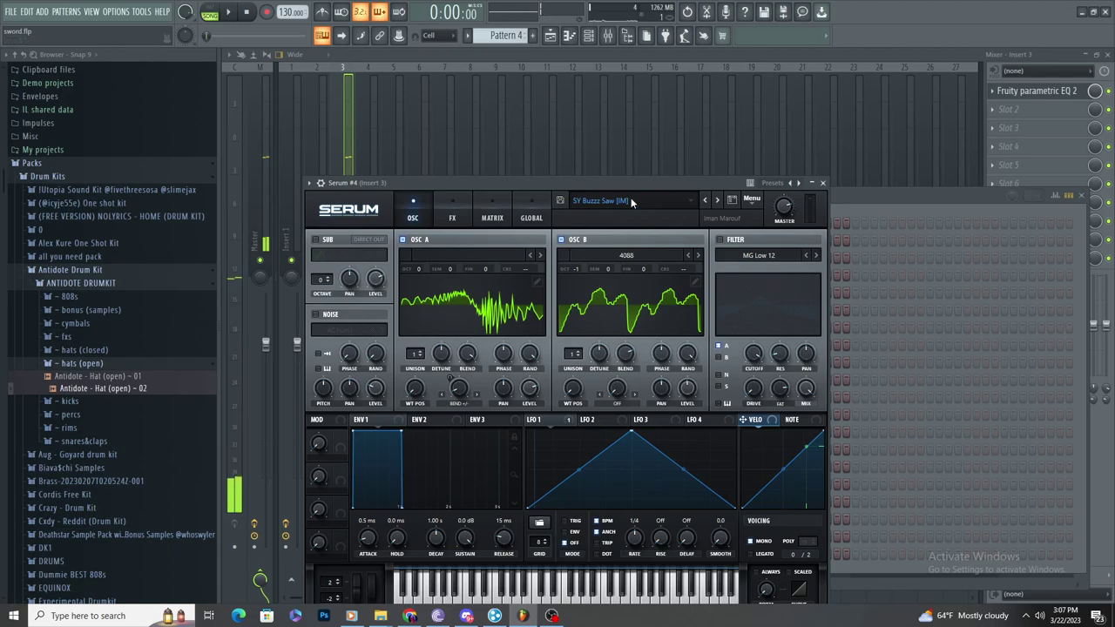
Step: Try the SY PopSuperSaw [GS] and SY Sqrs [GS] synth presets in Serum #4
click(627, 201)
mouse_move(609, 318)
click(827, 282)
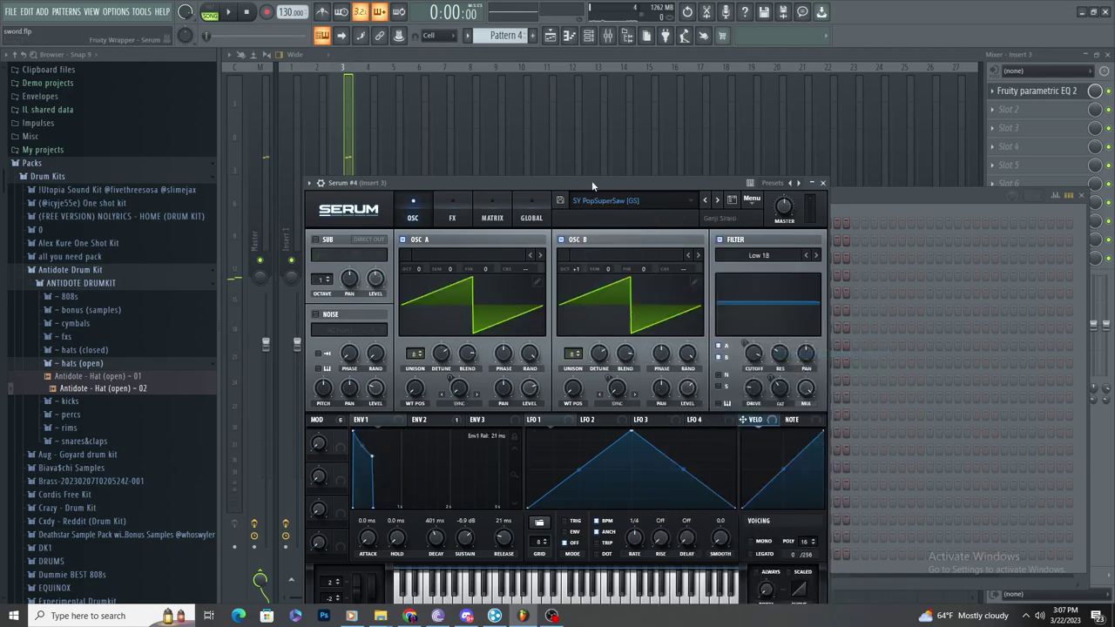
key(x)
click(613, 203)
click(839, 445)
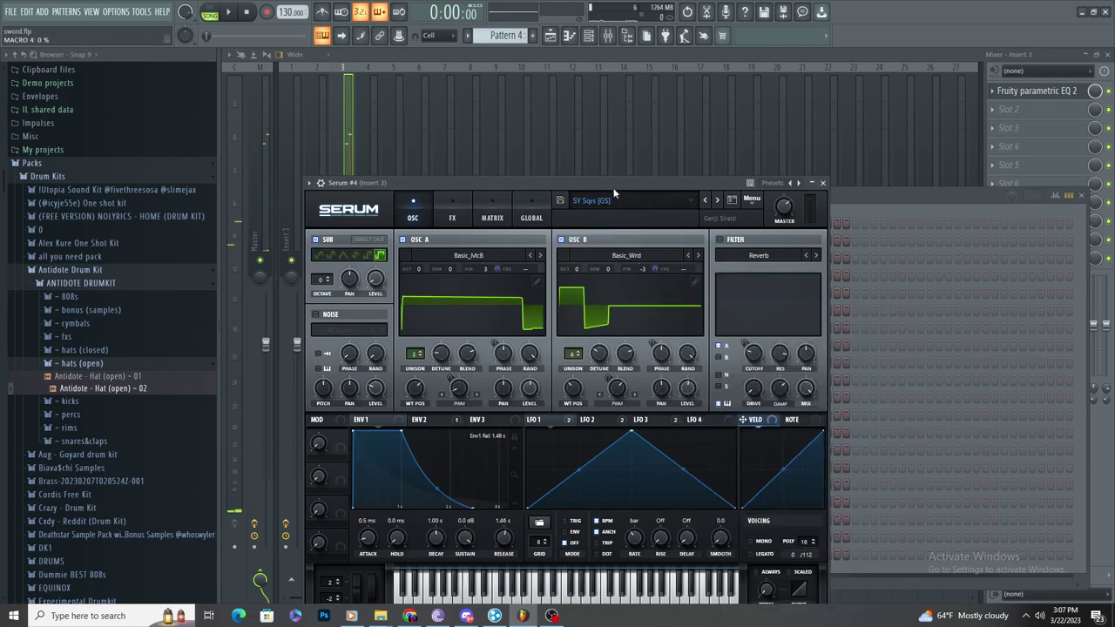
Step: Browse the neighbouring synth presets in Serum #4 and load SY Space Bach [SN]
click(717, 201)
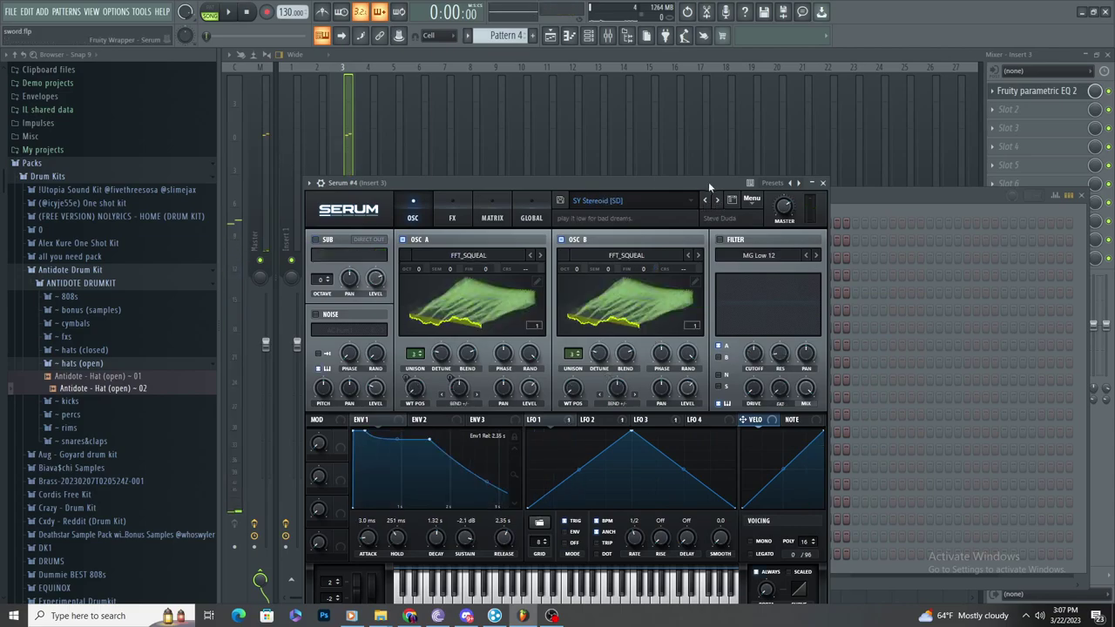
click(717, 201)
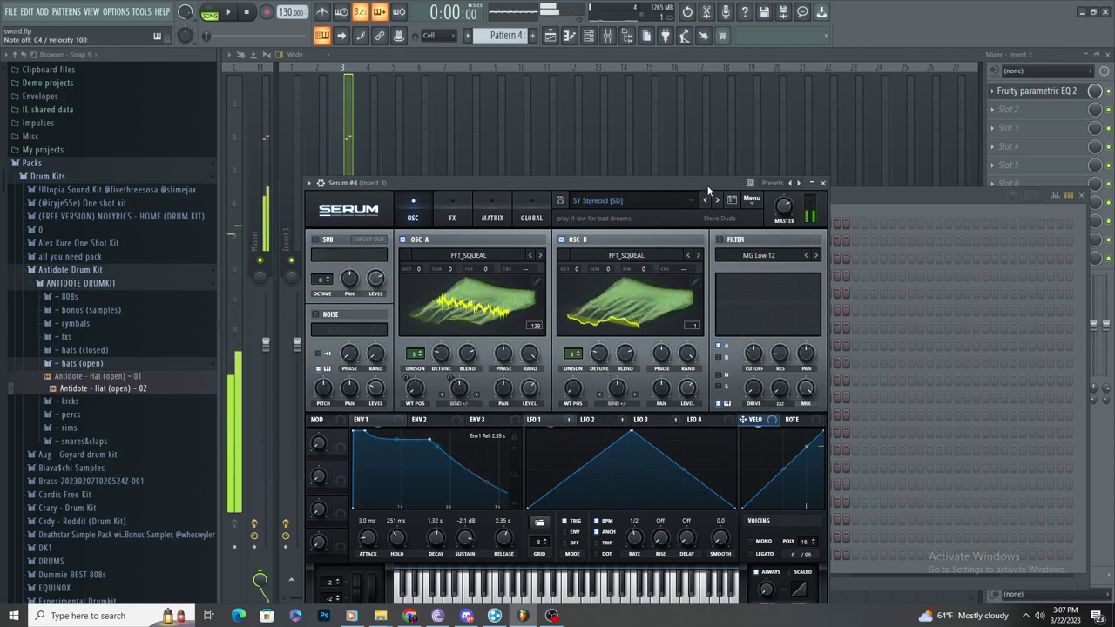
click(704, 200)
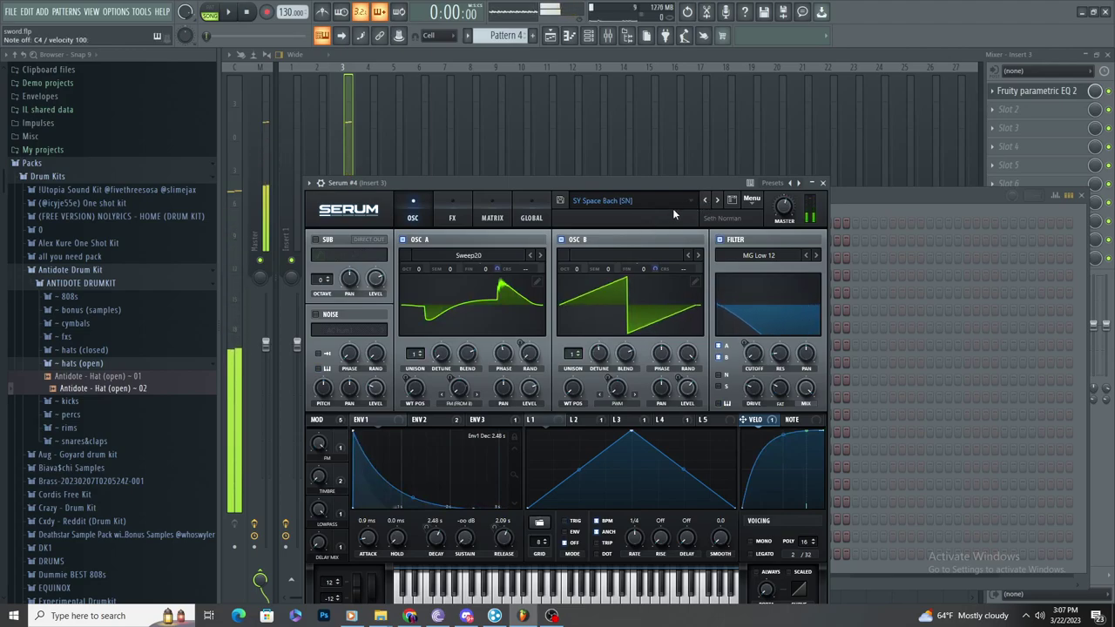
Step: In Pattern 4's Serum #4 piano roll, replace a trial D3 note with a short E3 note at the start and play it
key(F5)
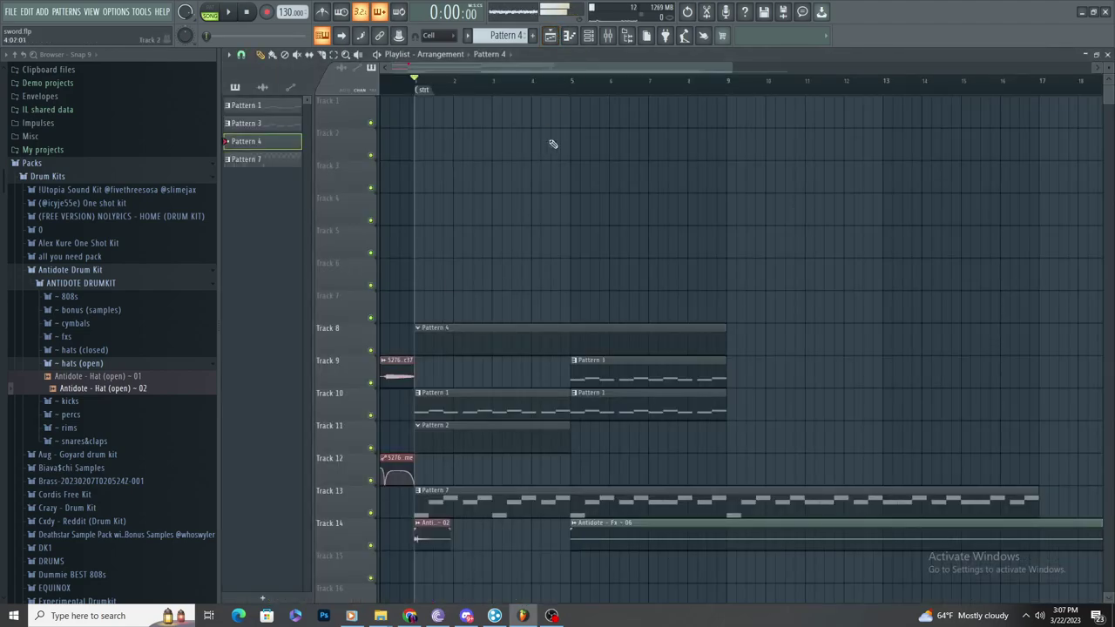
key(F7)
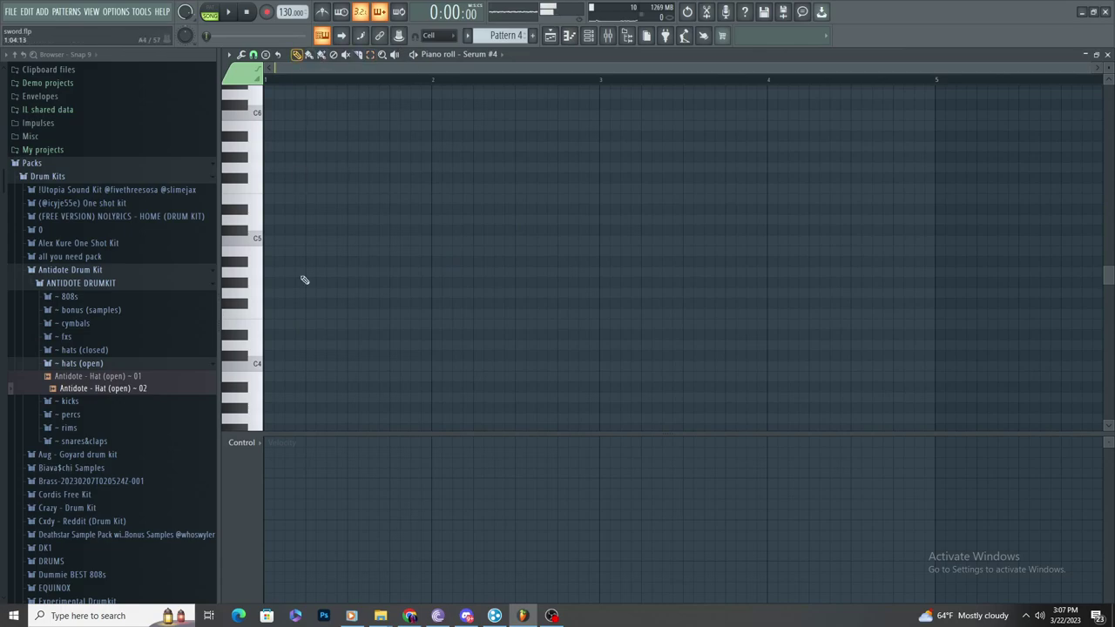
scroll(325, 407, down, 4)
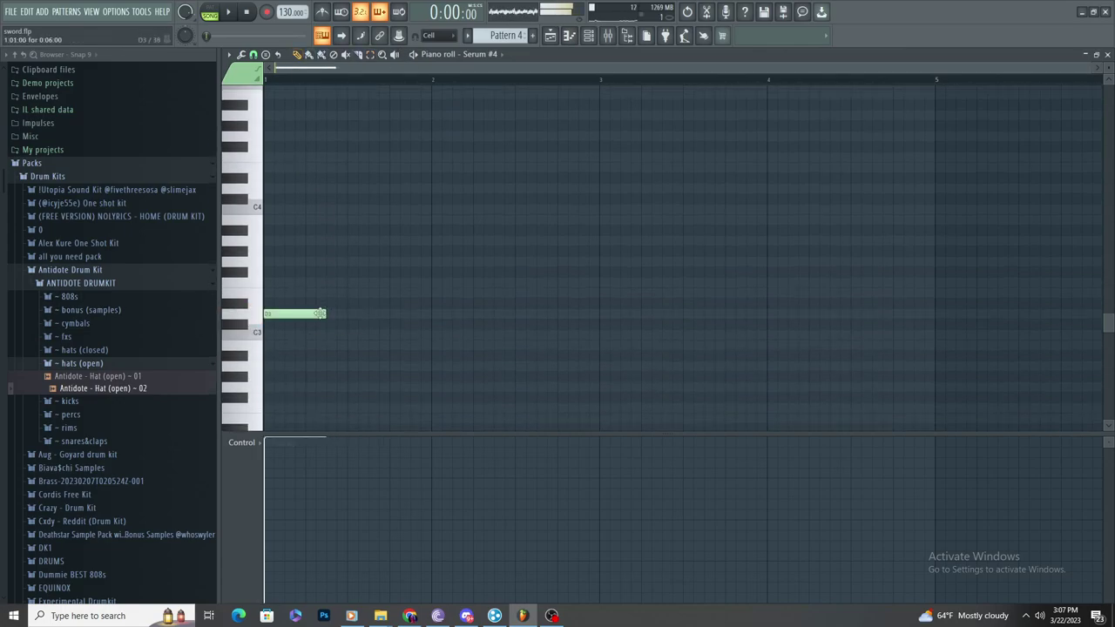
scroll(335, 317, up, 3)
key(space)
scroll(536, 73, down, 1)
scroll(536, 74, up, 1)
key(space)
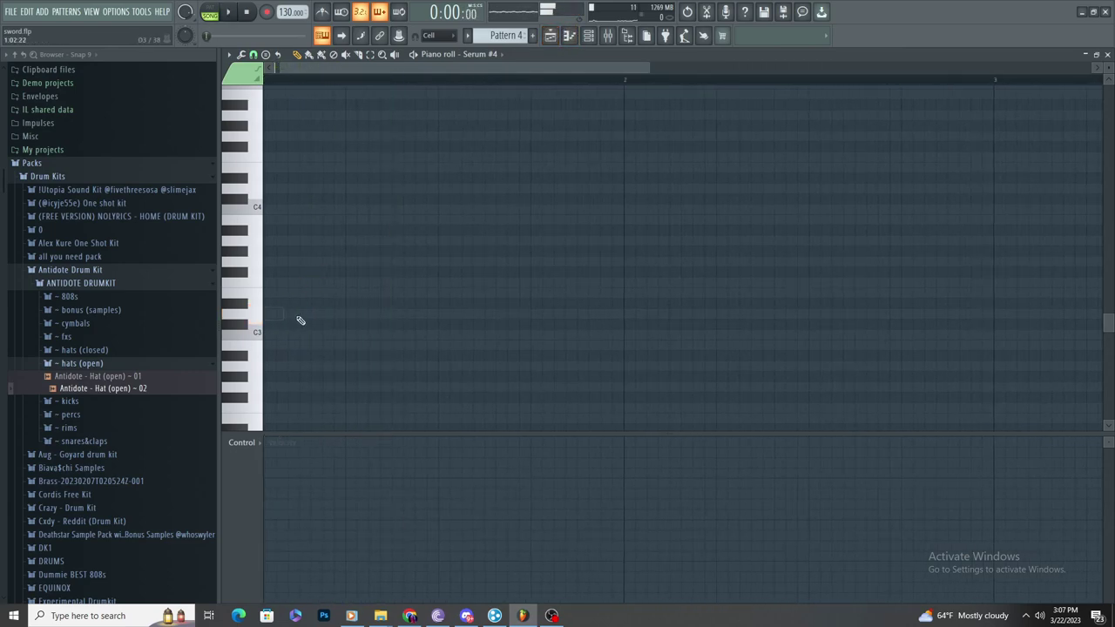
drag(287, 372, 263, 372)
click(265, 294)
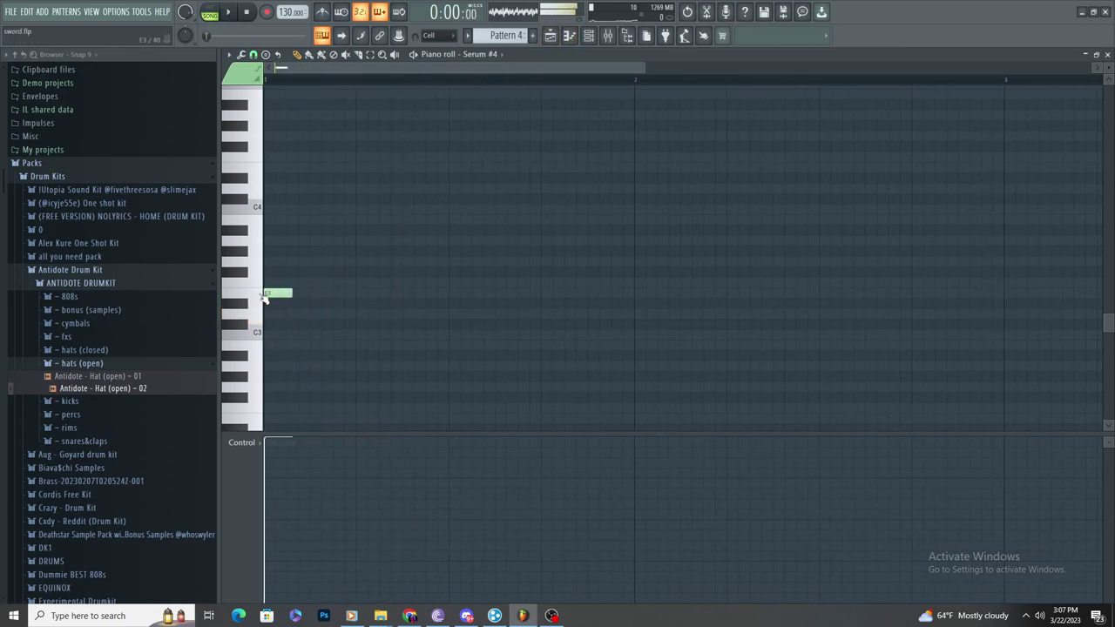
key(space)
key(space)
Step: Route Serum #4 to mixer insert 6 and load Fruity parametric EQ 2 in its first effect slot
click(588, 35)
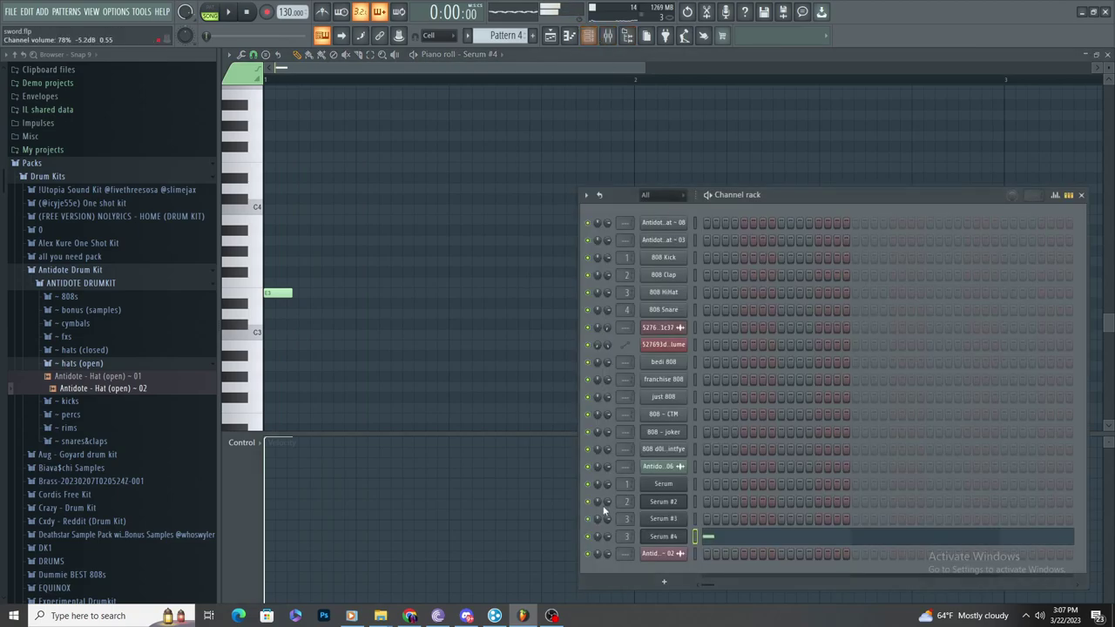
double_click(623, 535)
click(992, 91)
mouse_move(998, 107)
click(796, 406)
Step: During playback, cut the EQ's low bands fully and lower band 6 to about -13.7 dB at 1002 Hz
drag(372, 298, 327, 368)
drag(404, 297, 335, 367)
key(space)
drag(532, 298, 488, 352)
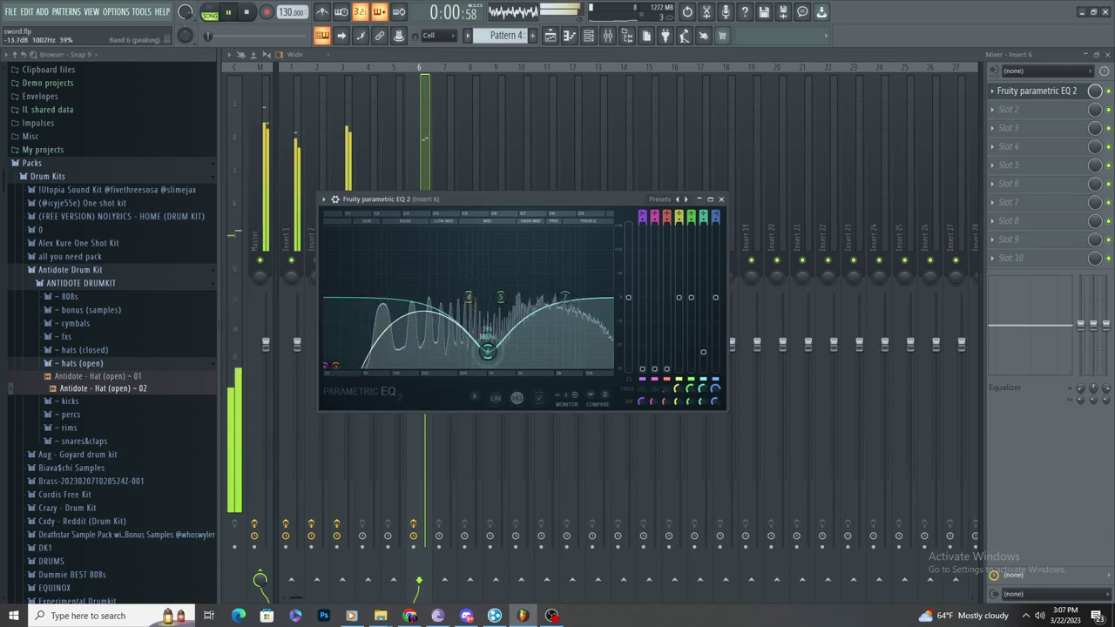
click(550, 35)
key(space)
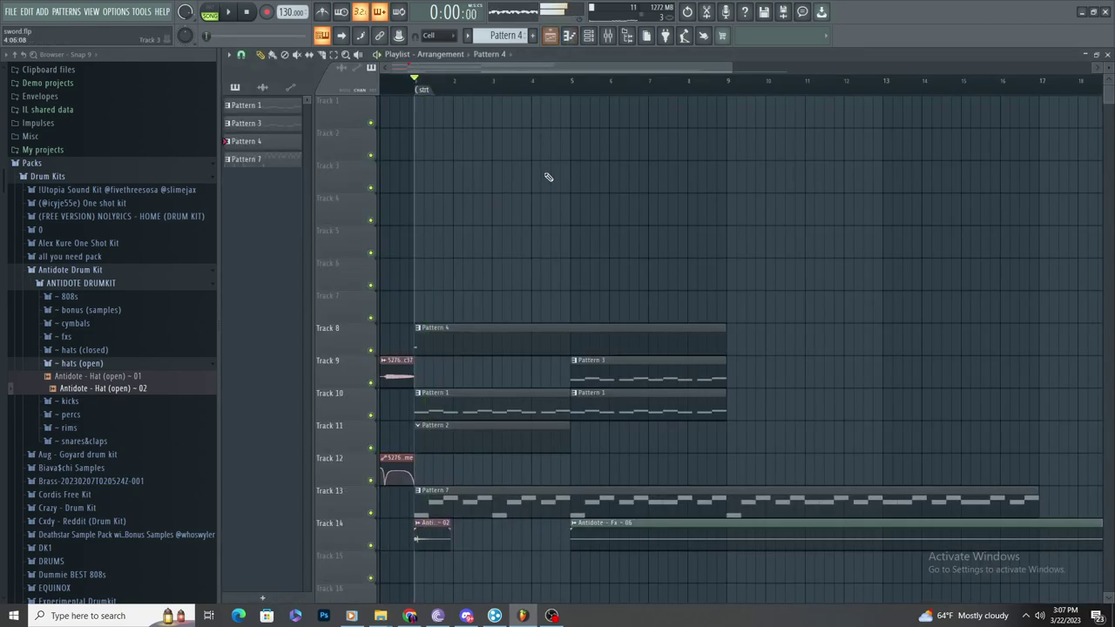
Step: Reopen Pattern 4 during playback and add another short E3 note and an F3 note after the first E3
double_click(462, 327)
key(space)
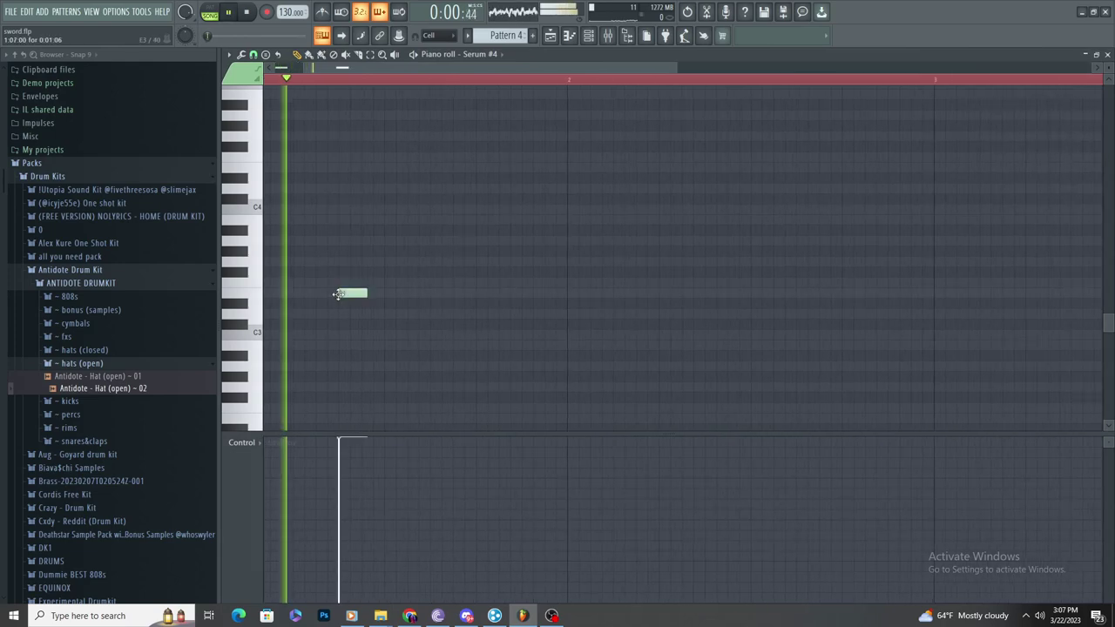
click(484, 294)
scroll(453, 306, up, 2)
drag(505, 294, 505, 283)
scroll(401, 271, down, 4)
Step: Select the three Serum #4 notes and duplicate them so the copy starts at bar 3
click(374, 57)
drag(486, 237, 264, 338)
key(ctrl+b)
scroll(739, 350, down, 6)
scroll(448, 242, up, 1)
scroll(445, 244, up, 4)
Step: Add a short E3 note in bar 2 between the two note groups and listen to the melody
click(594, 294)
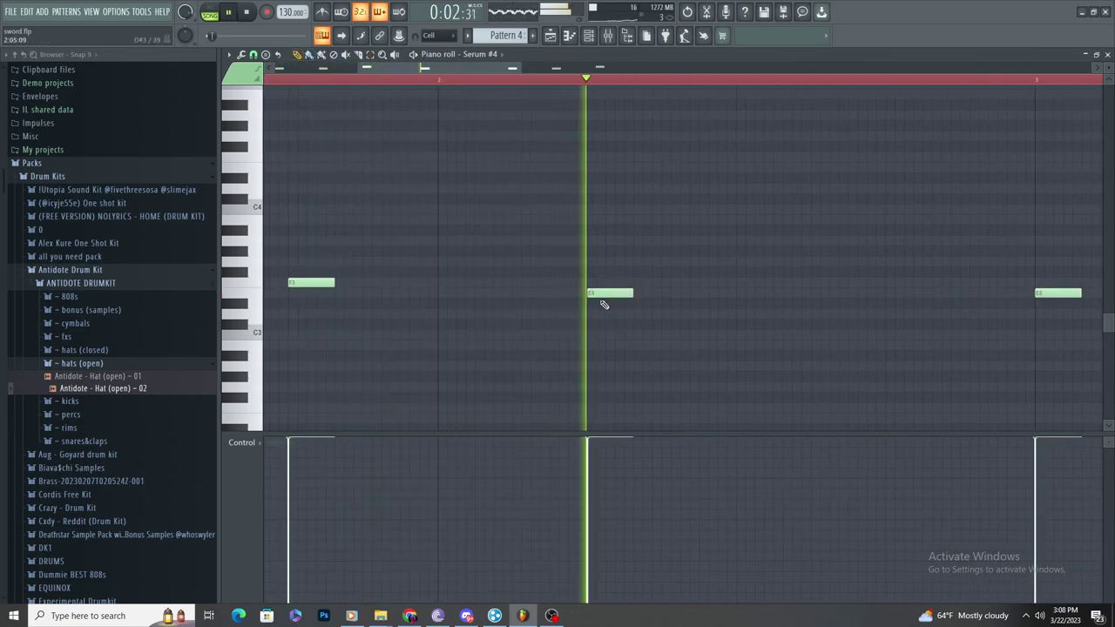
scroll(605, 304, down, 6)
scroll(444, 272, up, 3)
scroll(450, 269, down, 3)
scroll(451, 269, up, 2)
key(space)
Step: Solo Track 8 in the playlist and play the Pattern 4 melody alone
click(551, 35)
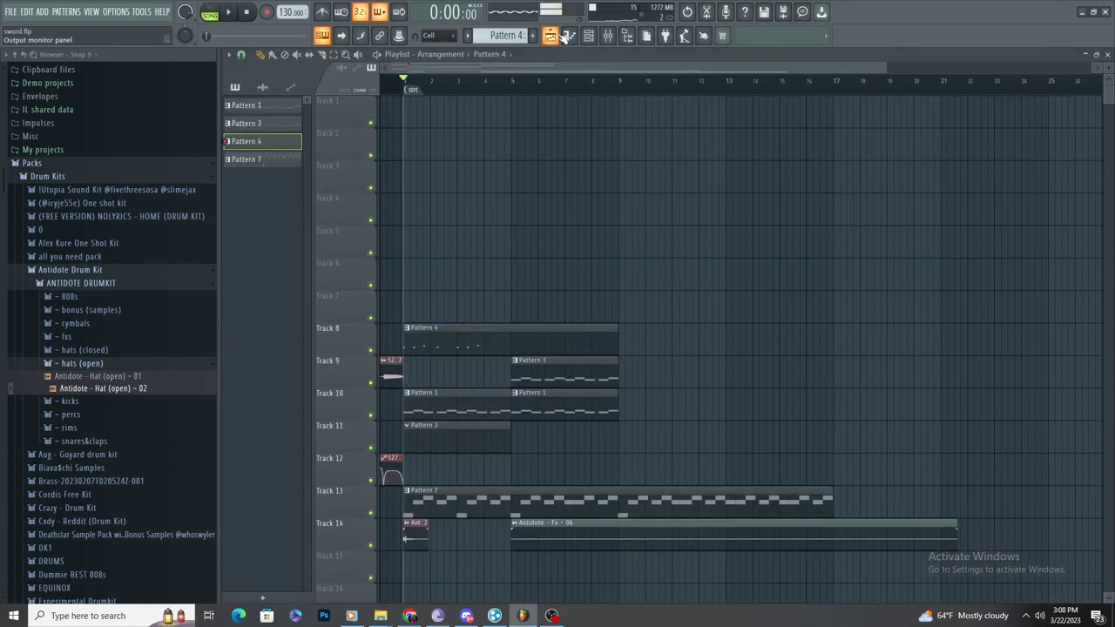
right_click(371, 350)
scroll(392, 320, up, 4)
key(space)
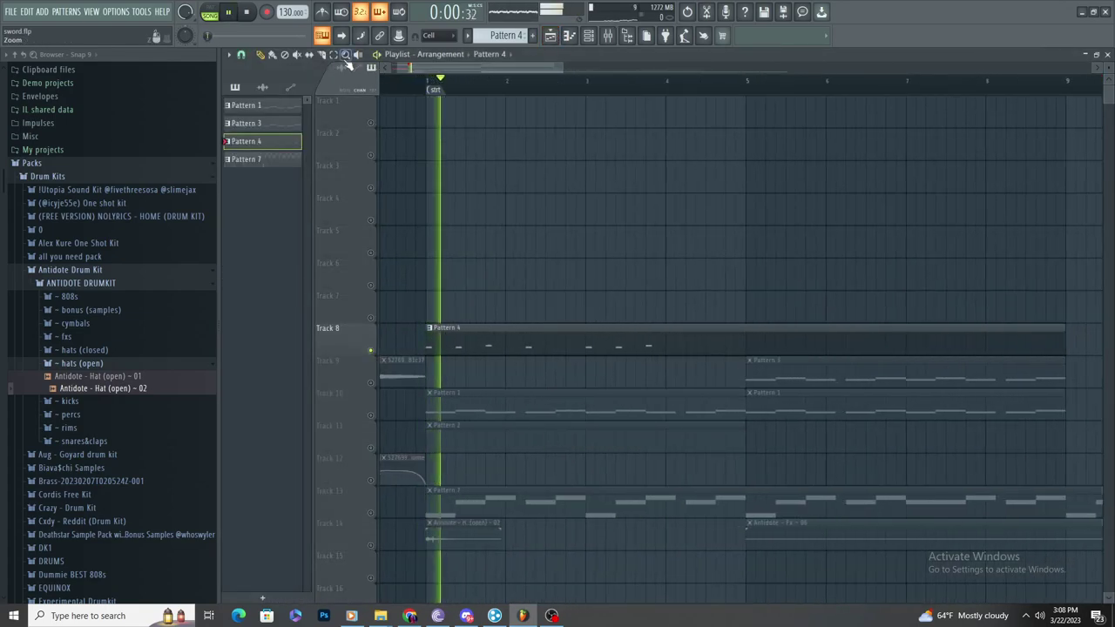
key(space)
Step: Select bars 1 to 4 of the playlist and export that selection as a WAV file named swrodxxx
drag(431, 87, 745, 111)
click(12, 12)
mouse_move(52, 112)
click(261, 122)
text(swrodxxx)
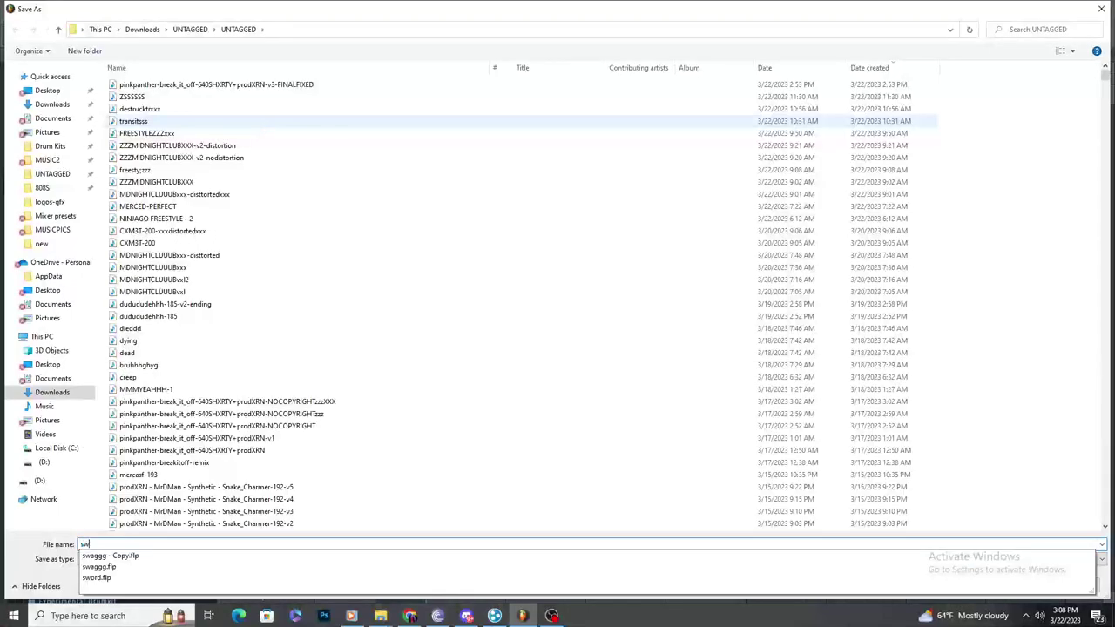
key(Return)
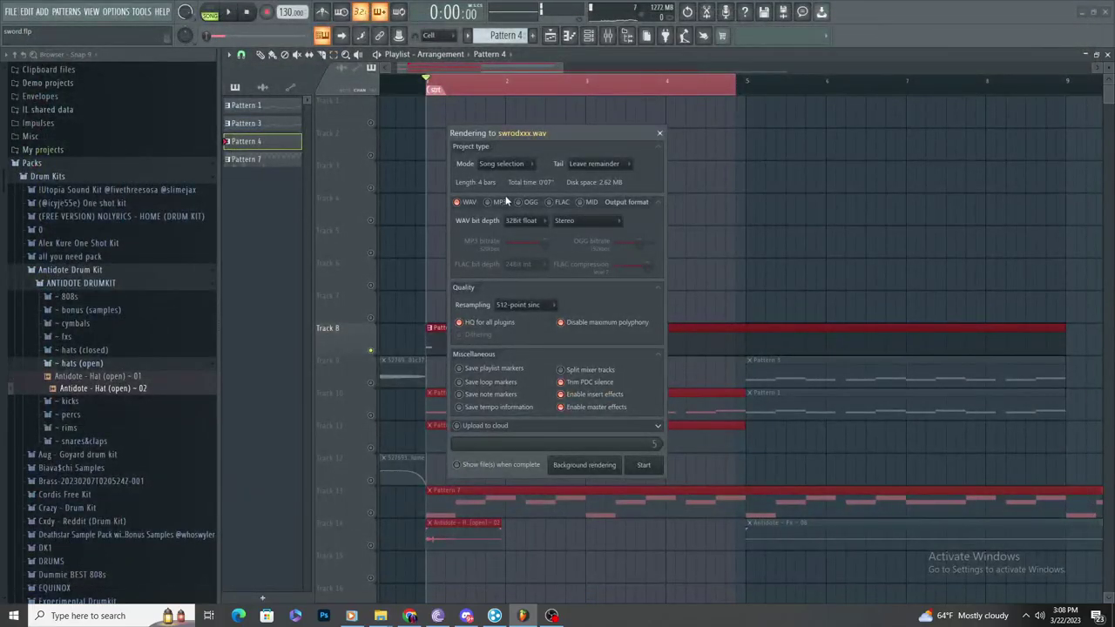
click(659, 467)
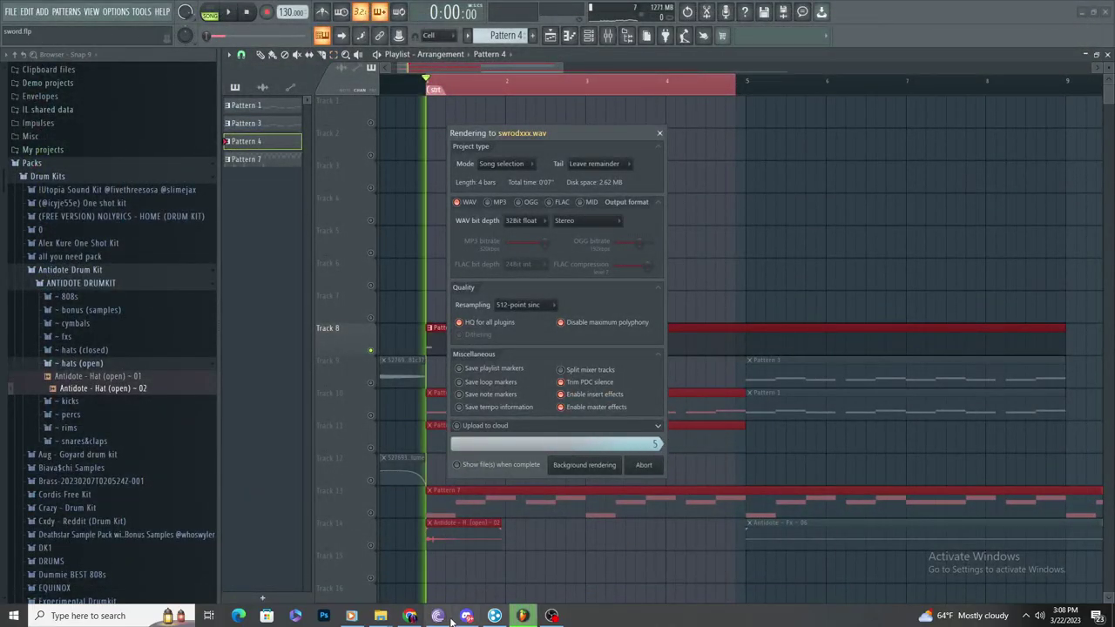
Step: Bring swrodxxx from the UNTAGGED folder in File Explorer into the playlist and place it on Track 5 at bar 1
mouse_move(380, 616)
click(254, 568)
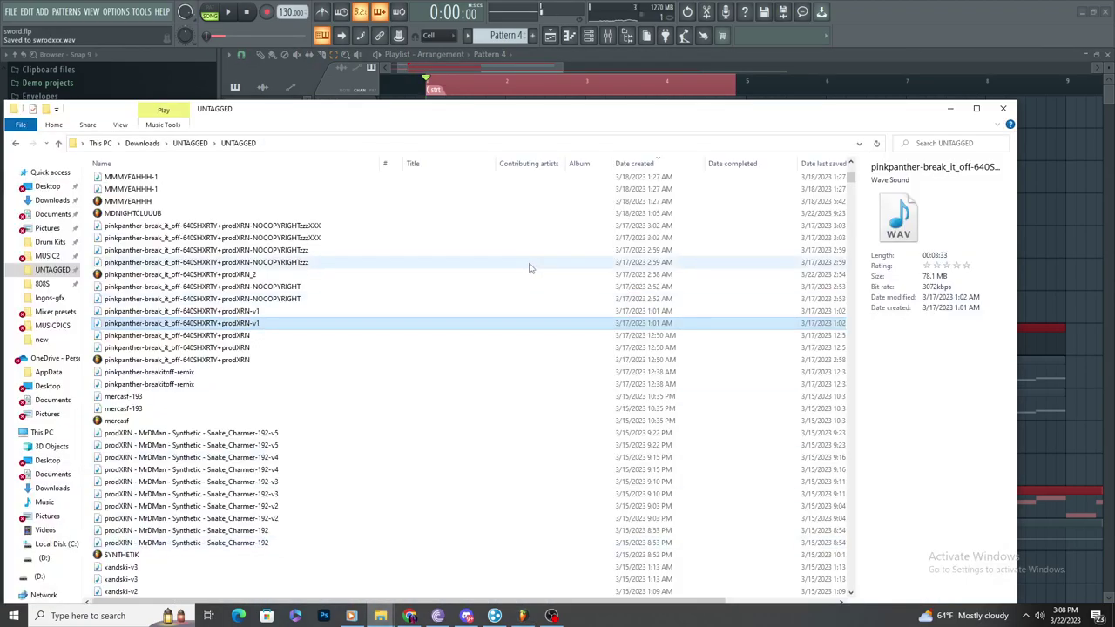
drag(118, 181, 783, 103)
drag(809, 153, 1034, 227)
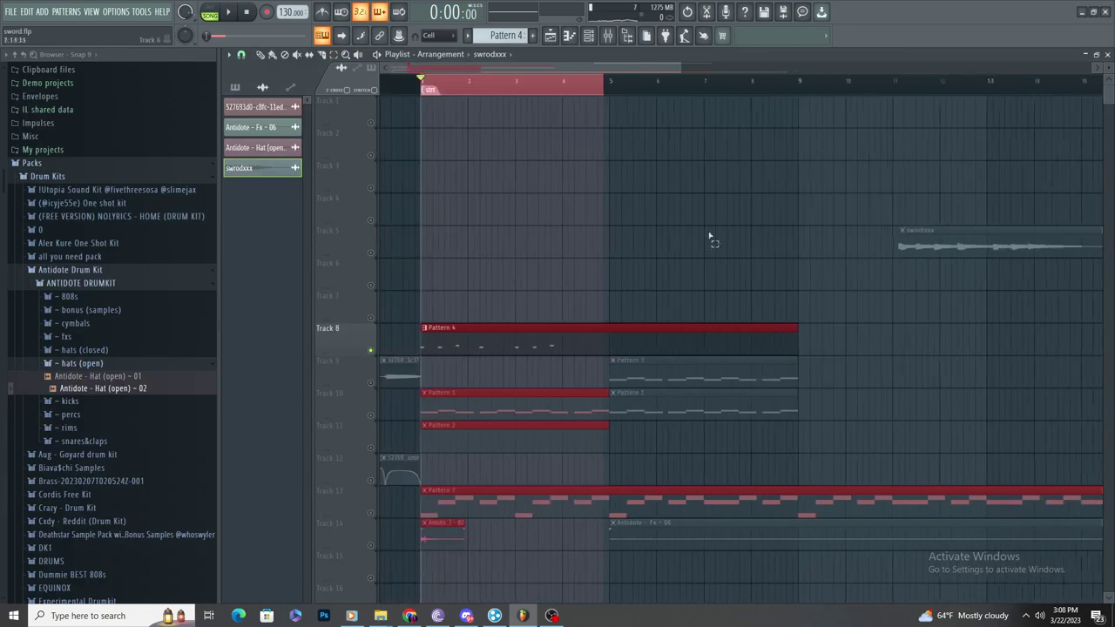
drag(883, 251, 448, 280)
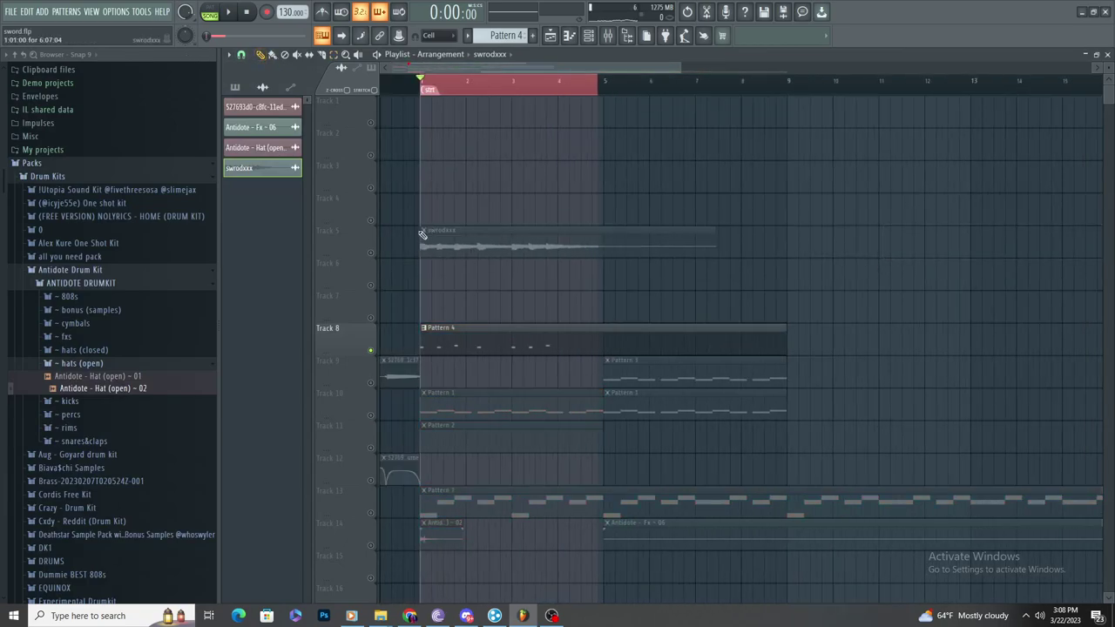
Step: Solo Track 5 with Track 8 silenced and listen to the swrodxxx audio clip by itself
click(371, 252)
key(space)
key(space)
scroll(424, 294, up, 2)
click(370, 350)
key(space)
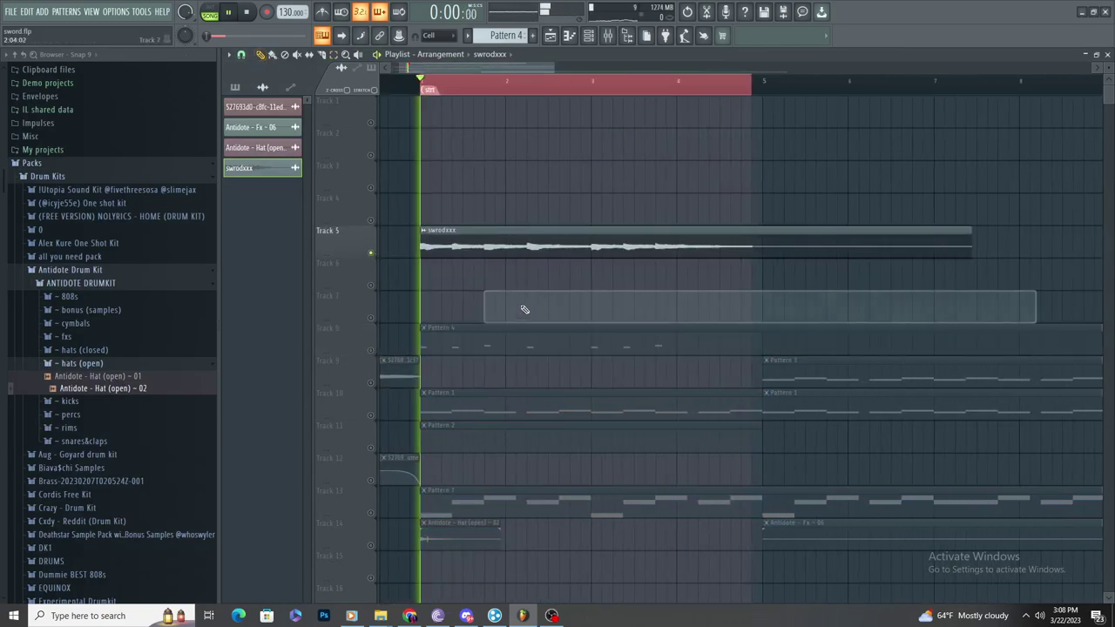
scroll(526, 308, down, 4)
scroll(495, 302, up, 5)
scroll(511, 304, down, 4)
scroll(411, 282, up, 5)
scroll(414, 284, down, 3)
scroll(442, 295, up, 1)
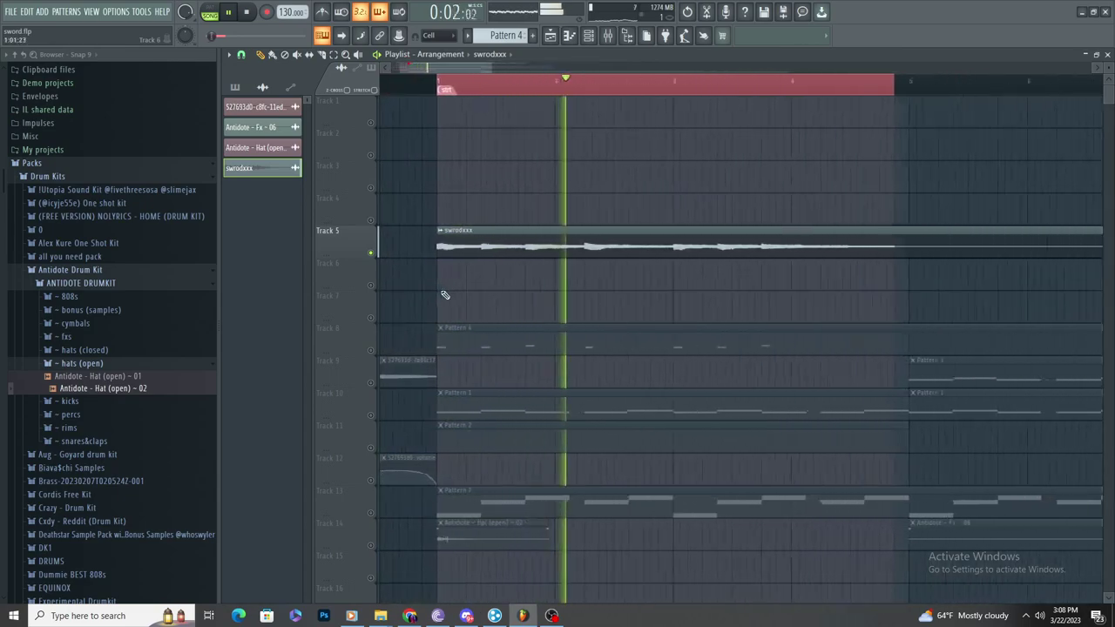
scroll(431, 299, down, 4)
key(space)
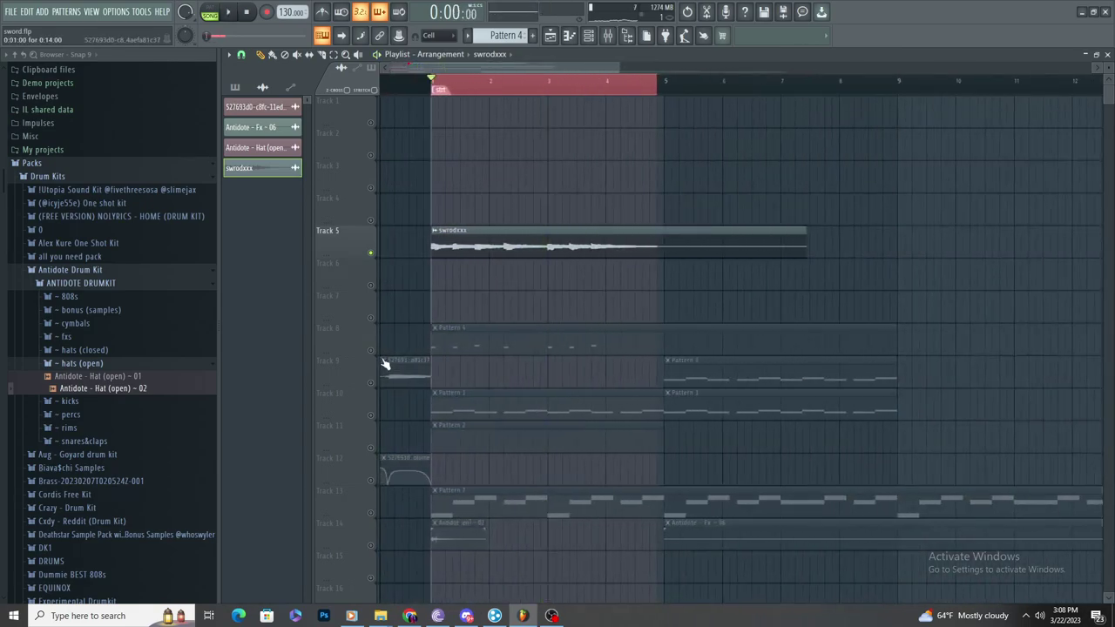
Step: Unmute all playlist tracks, then move the Pattern 4 clip on Track 8 to bar 5 and clear the time selection
right_click(370, 253)
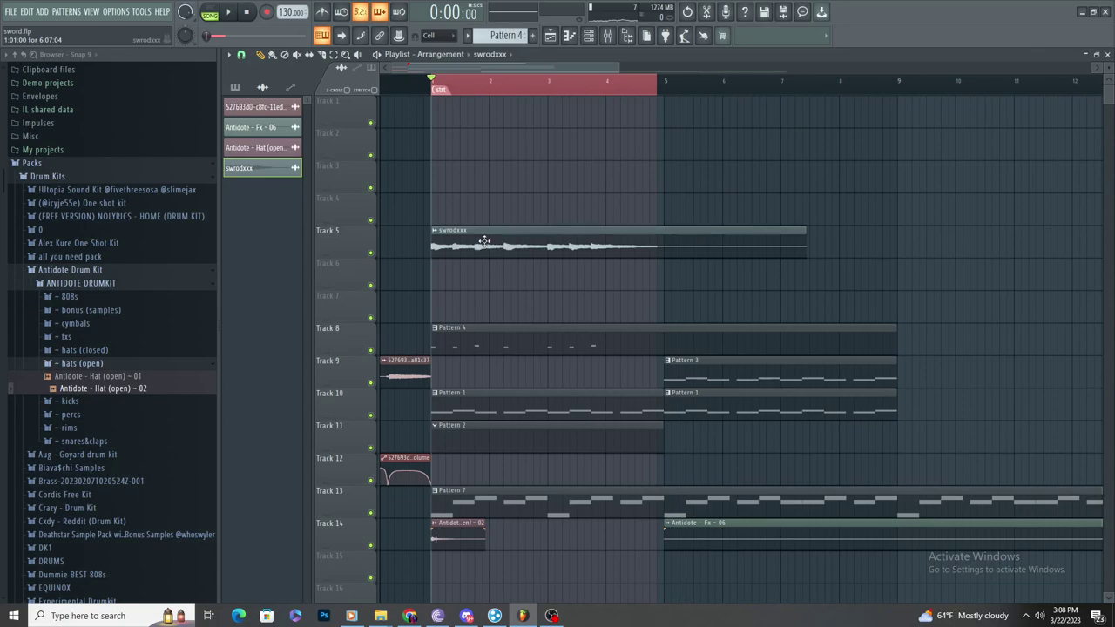
double_click(484, 241)
key(Escape)
drag(534, 334, 765, 325)
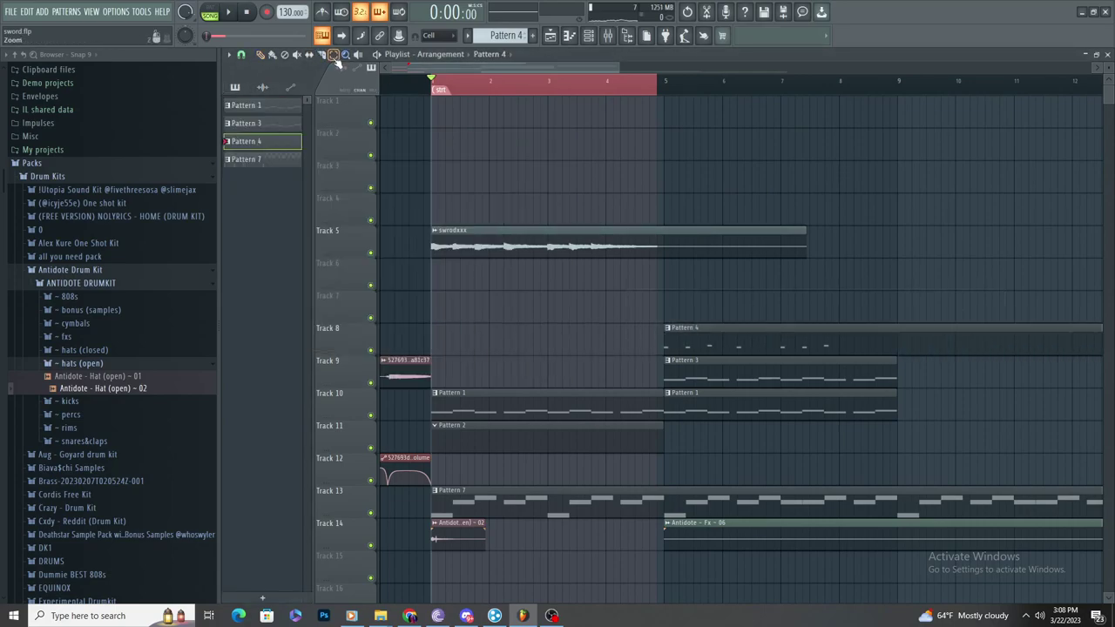
click(566, 109)
Step: Play the arrangement and add a quick fade-out to the swrodxxx clip on Track 5
key(space)
scroll(523, 172, down, 3)
scroll(488, 184, up, 4)
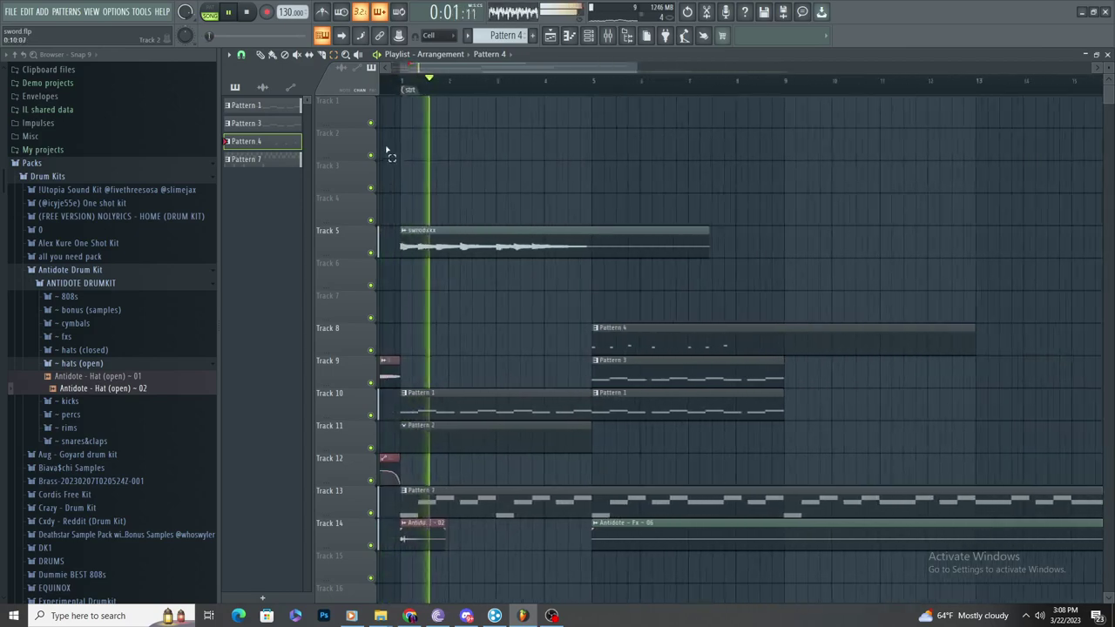
double_click(653, 241)
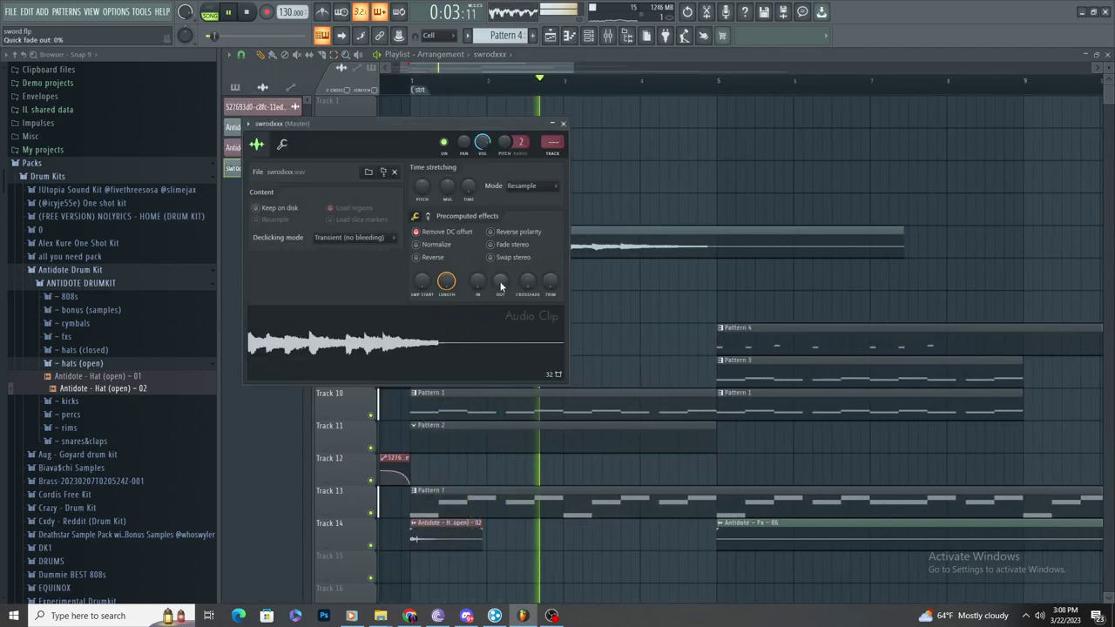
click(665, 301)
right_click(665, 300)
scroll(575, 339, down, 2)
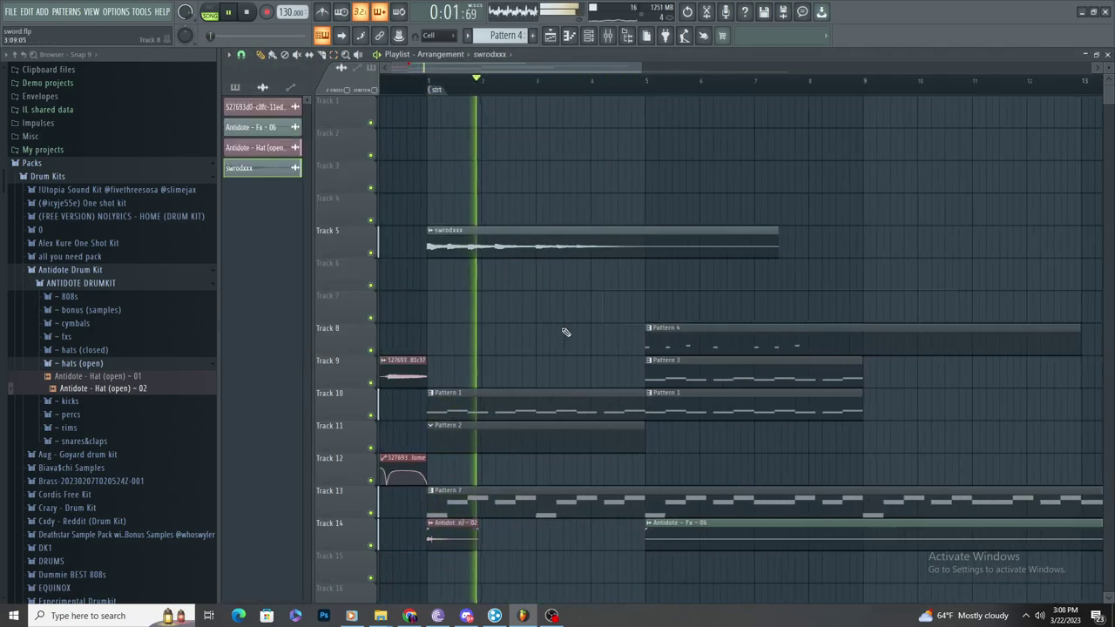
Step: Listen to the faded swrodxxx clip together with the other tracks from the start of the arrangement
scroll(540, 316, up, 3)
scroll(533, 310, down, 2)
scroll(486, 291, up, 2)
scroll(452, 285, down, 4)
scroll(449, 283, up, 3)
scroll(457, 277, down, 2)
scroll(461, 275, up, 2)
key(space)
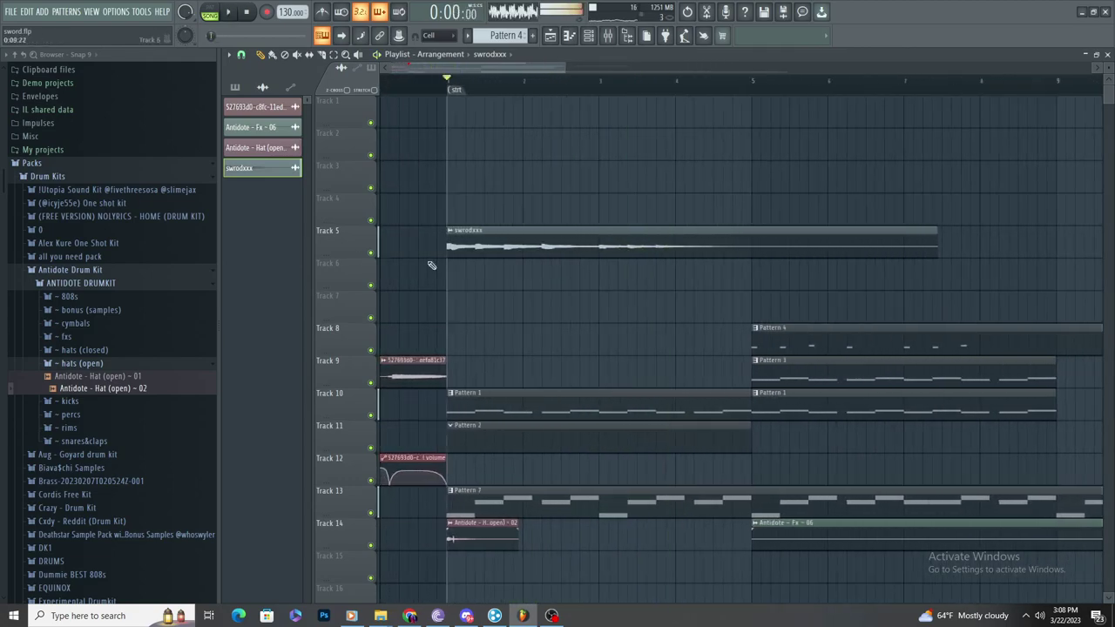
Step: Place a second swrodxxx clip on Track 6 at bar 1 and make it unique
click(452, 274)
click(450, 264)
click(507, 350)
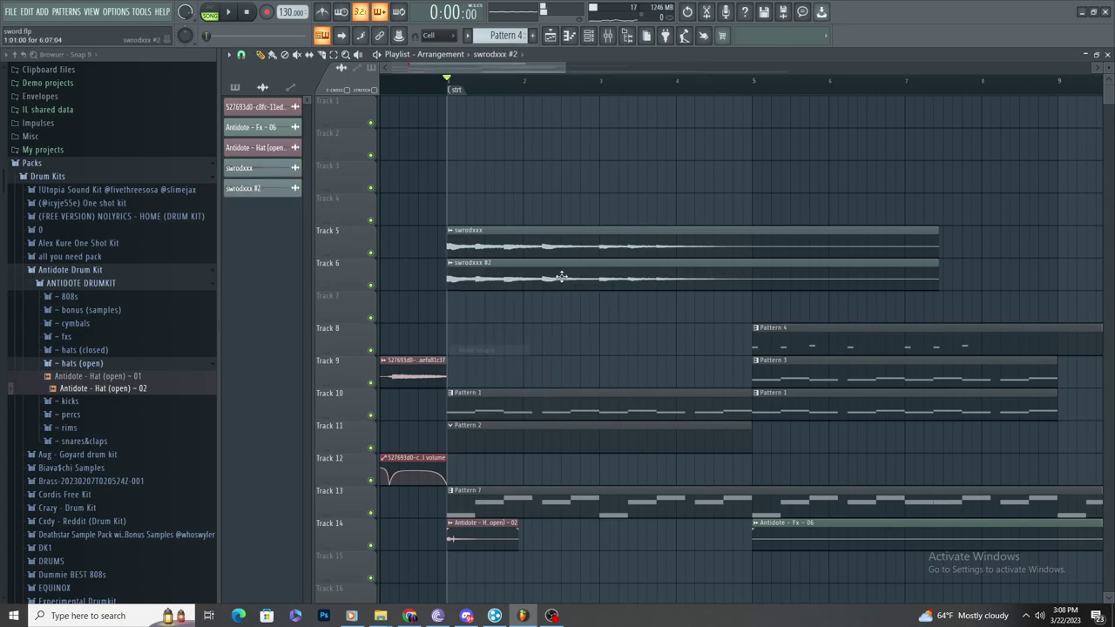
Step: Set the quick fade-in of the Track 6 clip to about 26% and route it to mixer Insert 7
double_click(562, 279)
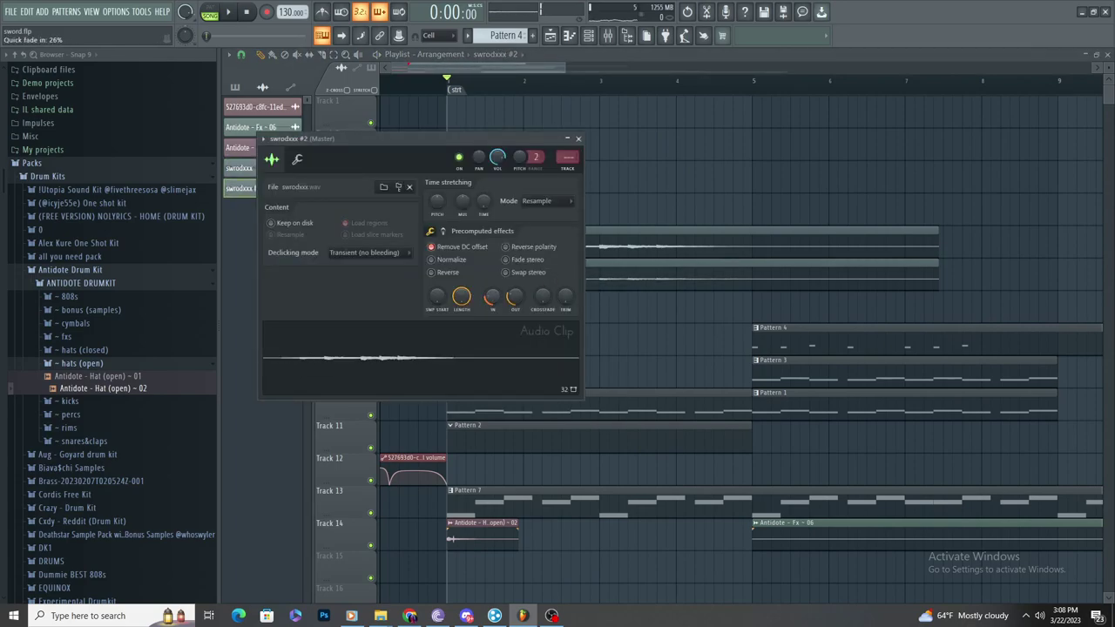
drag(572, 158, 572, 126)
Step: Load Fruity Parametric EQ 2 on Insert 7, cut the lows and the highs above about 1573 Hz, and boost the mids
click(992, 91)
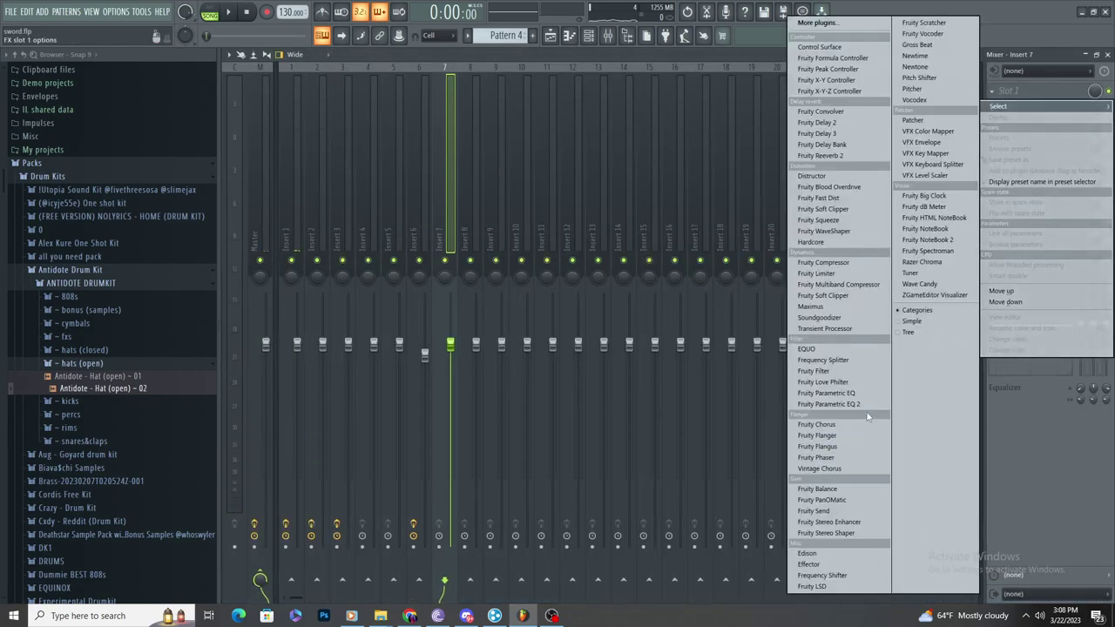
click(831, 404)
drag(281, 209, 314, 277)
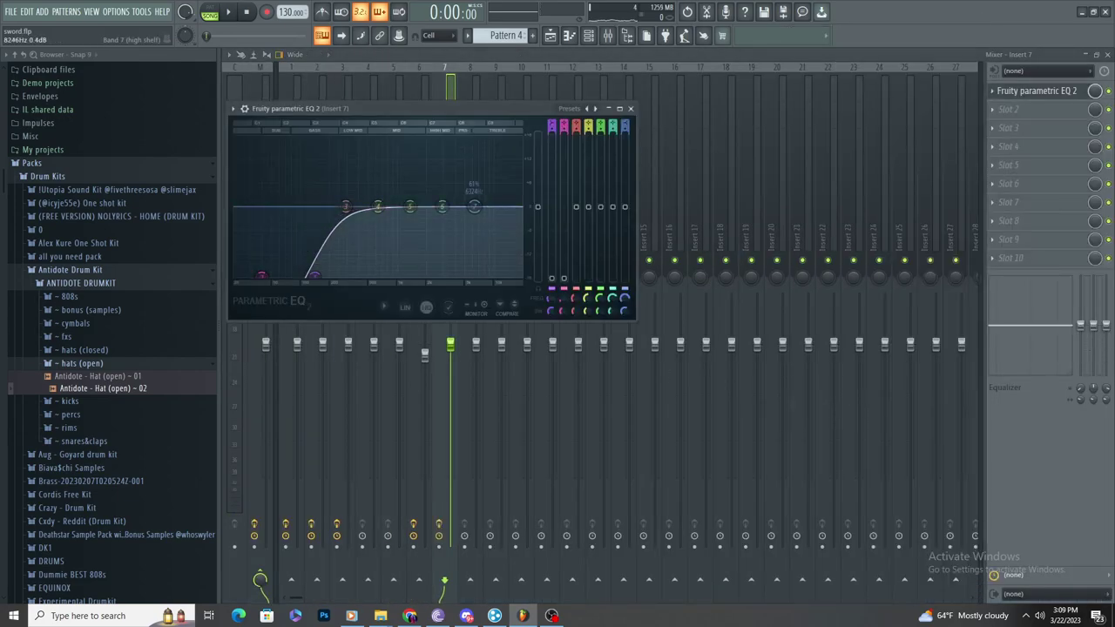
drag(475, 208, 419, 277)
drag(442, 207, 414, 277)
key(space)
drag(378, 208, 371, 139)
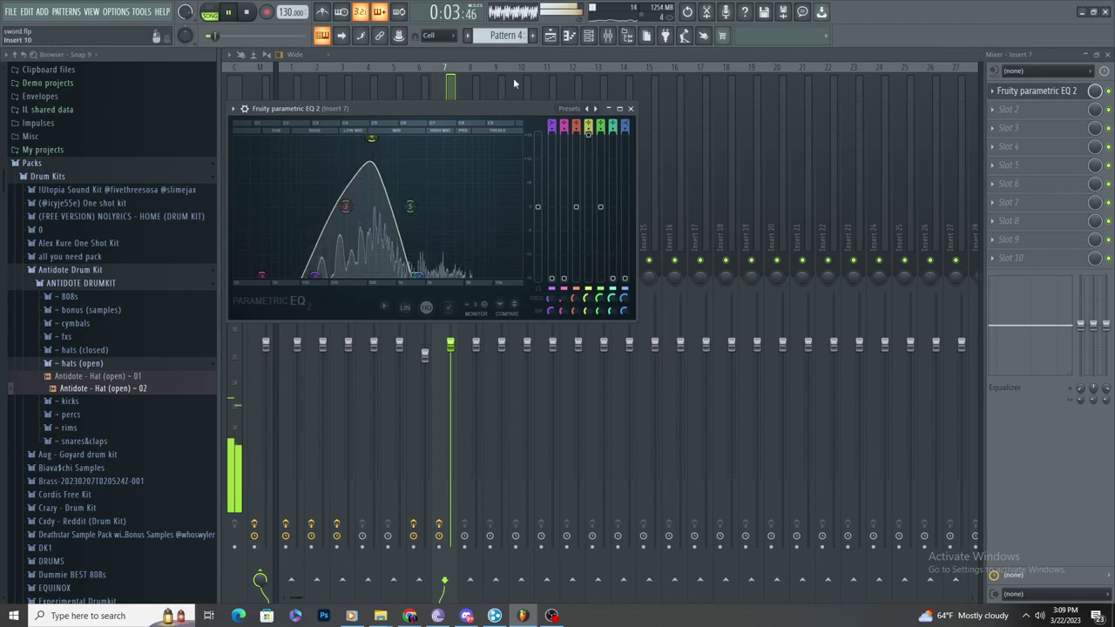
Step: Reopen the swrodxxx #2 clip settings during playback and set its quick fade-out to about 31%
key(F5)
double_click(595, 263)
key(space)
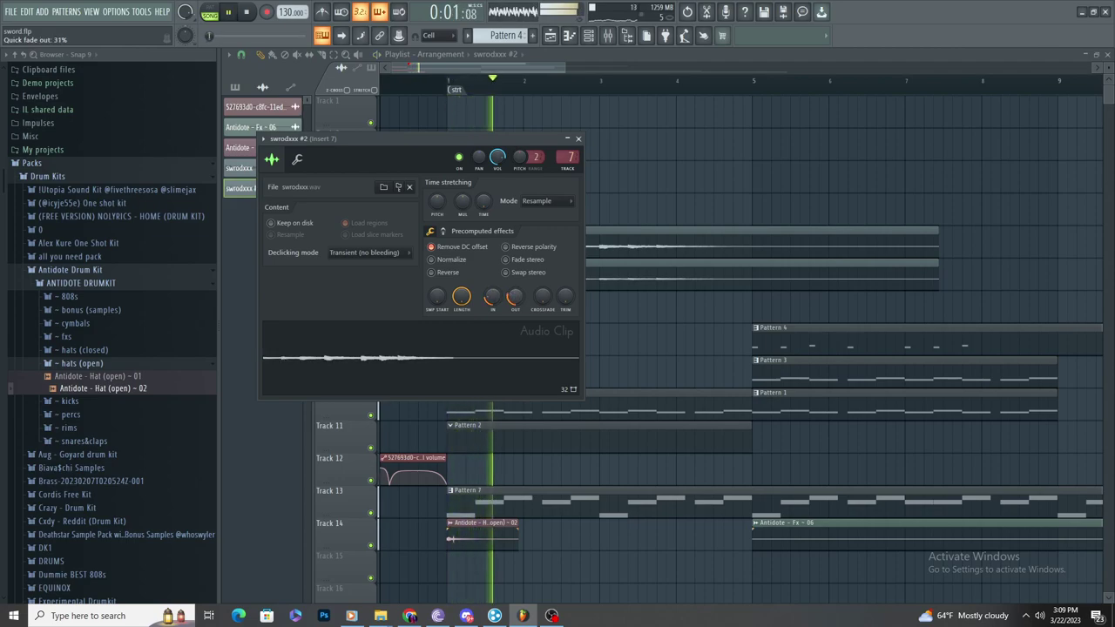
click(647, 353)
right_click(648, 353)
Step: Add Fruity Stereo Enhancer to the second slot of Insert 7 with a phase offset of about 24.2 ms left
click(608, 36)
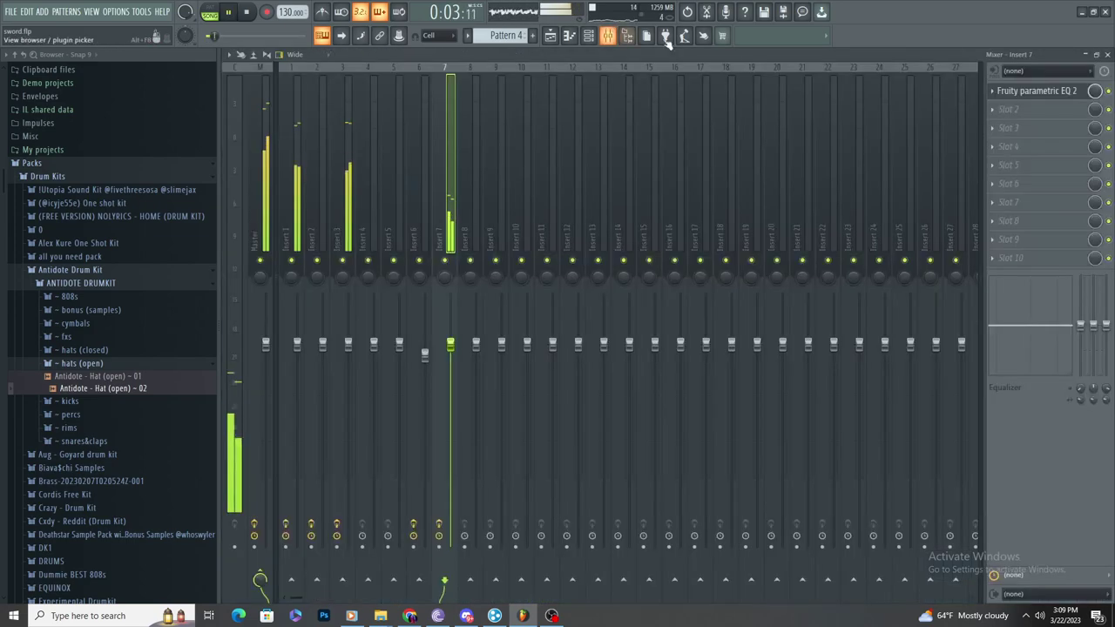
key(space)
click(992, 110)
click(837, 521)
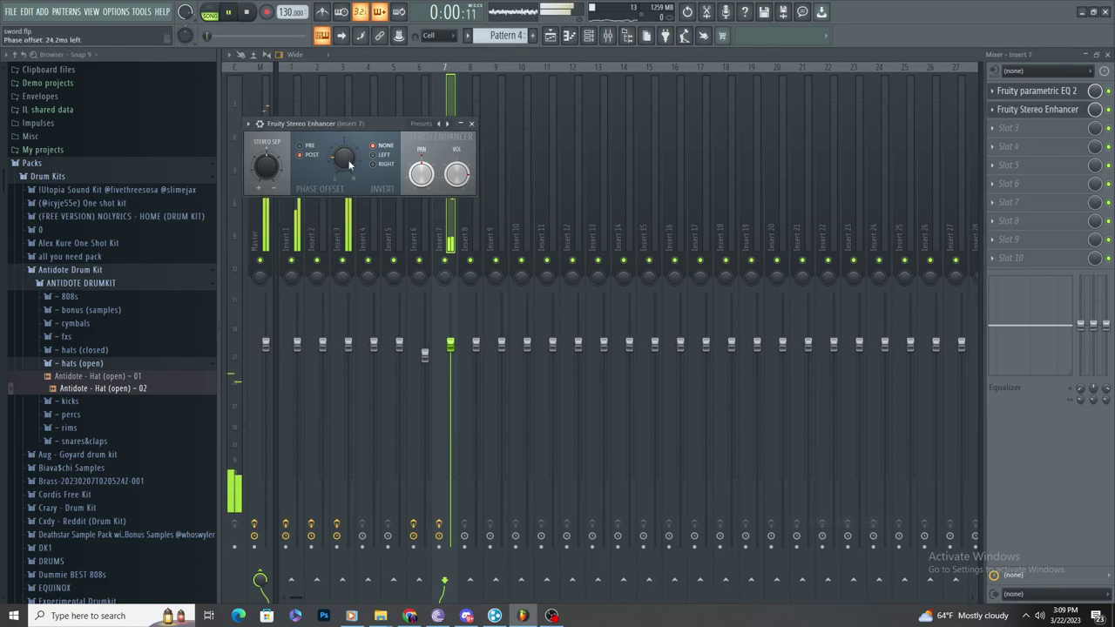
Step: Play the arrangement and check how the swrodxxx and swrodxxx #2 layers sound together
click(549, 35)
scroll(636, 237, up, 2)
scroll(513, 234, up, 1)
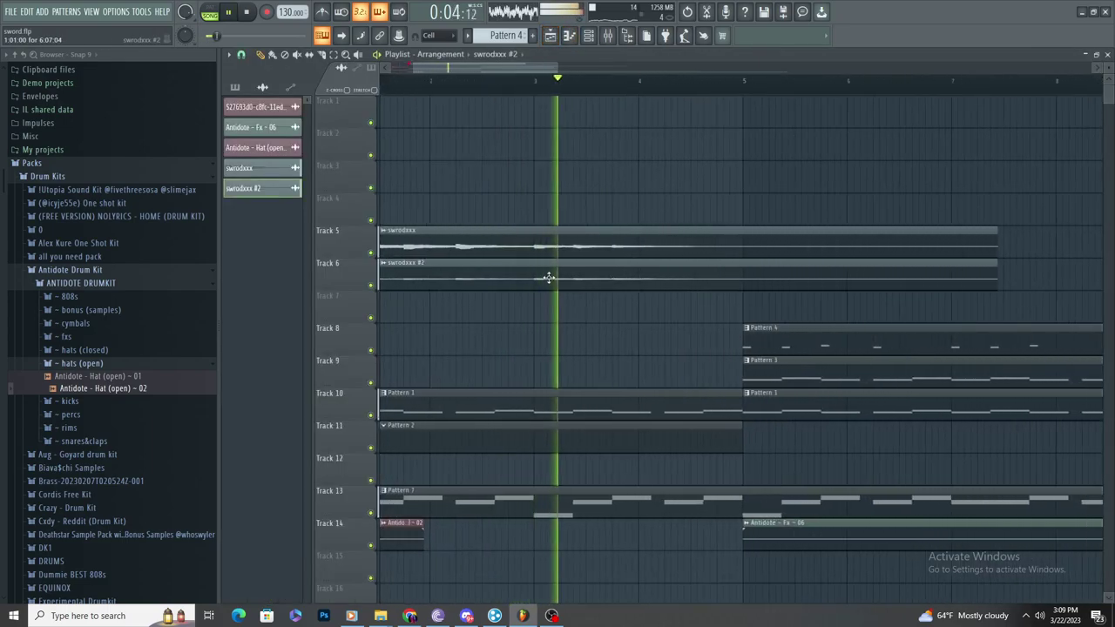
scroll(548, 279, down, 3)
click(651, 306)
right_click(652, 305)
scroll(612, 306, up, 2)
scroll(598, 284, down, 2)
key(space)
key(space)
scroll(508, 261, down, 2)
scroll(508, 262, up, 2)
Step: Place a unique copy of the swrodxxx #2 clip on Track 7 at bar 3 and cut off the part after bar 5
click(522, 301)
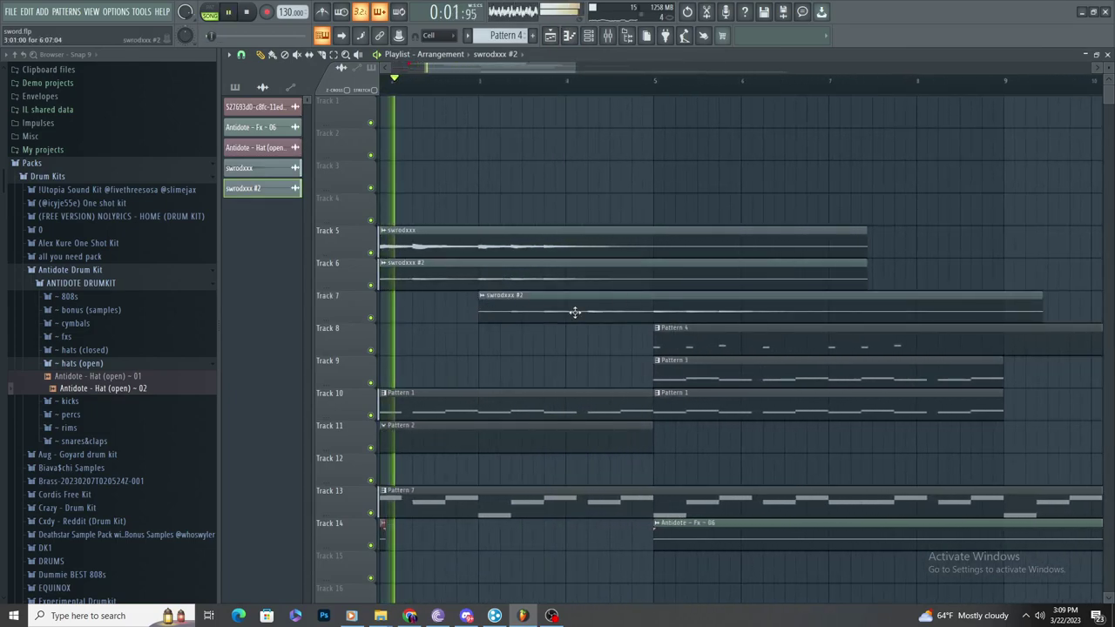
right_click(489, 298)
click(584, 304)
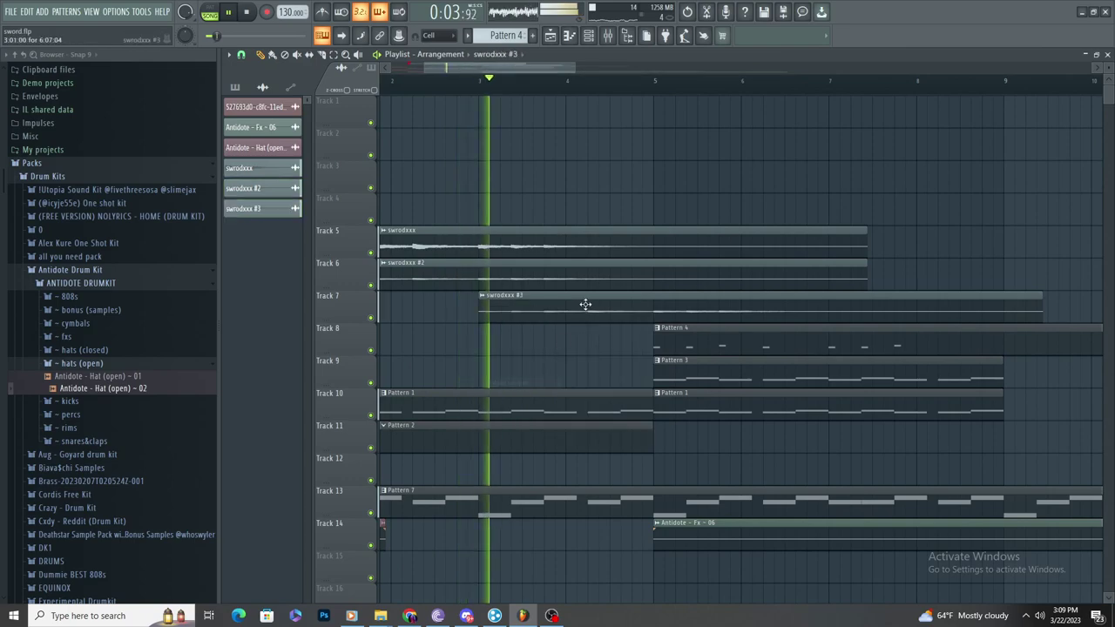
click(597, 306)
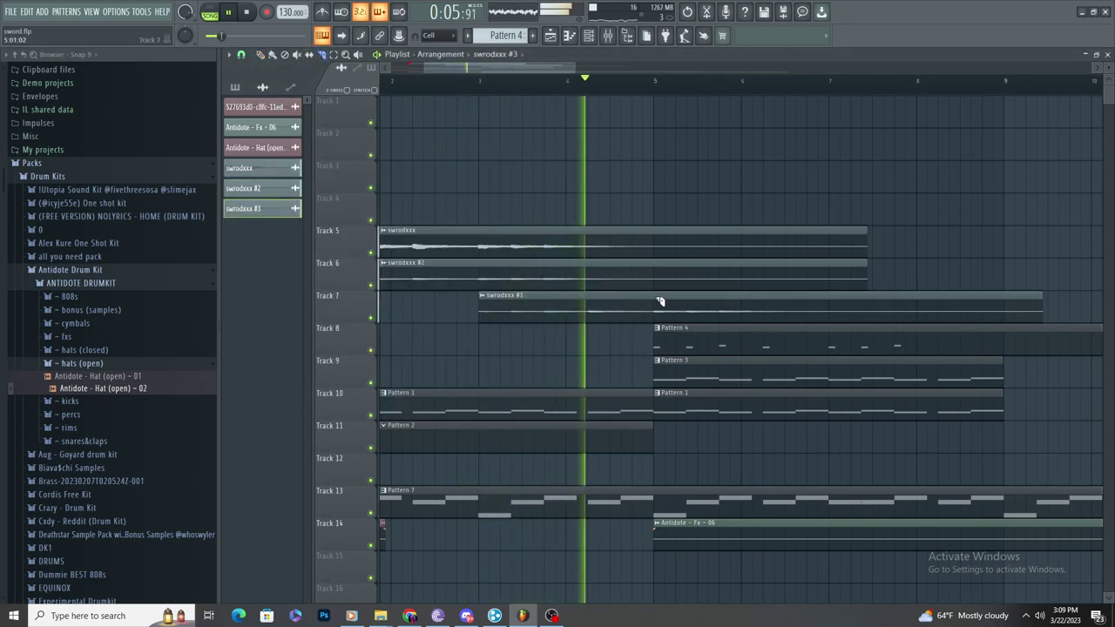
right_click(744, 312)
Step: Reduce the quick fade-in of the swrodxxx #3 clip on Track 7
double_click(618, 310)
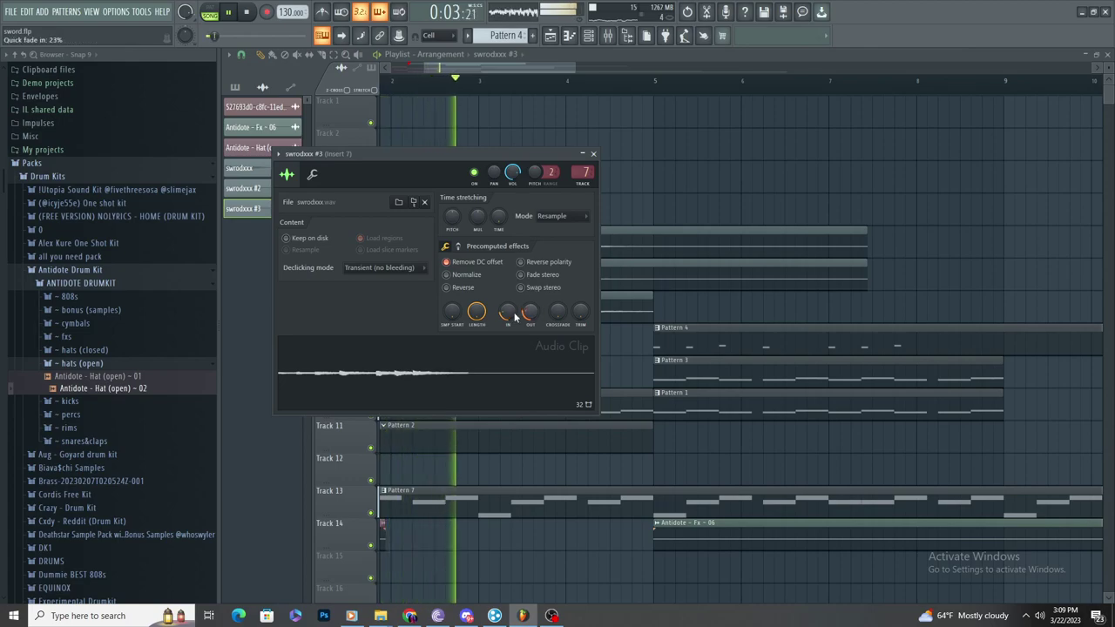
click(722, 311)
right_click(722, 311)
scroll(724, 314, down, 3)
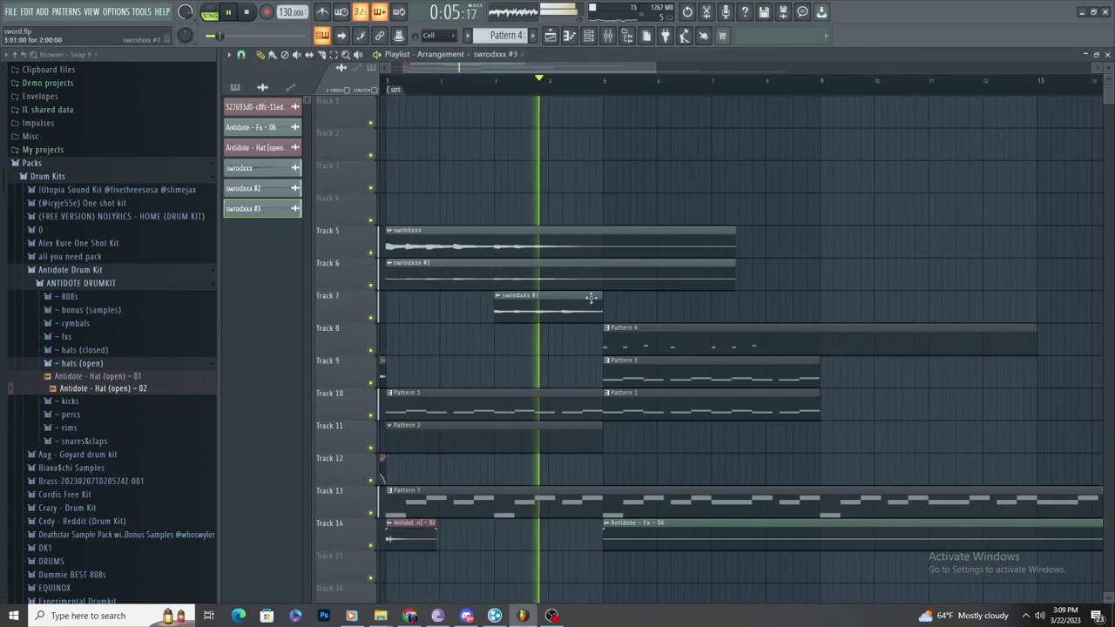
scroll(615, 304, up, 4)
Step: Widen the Parametric EQ 2 curve on Insert 7 by moving the high cut to about 6940 Hz and slightly lowering the mid peak
click(615, 37)
click(617, 40)
click(616, 38)
key(space)
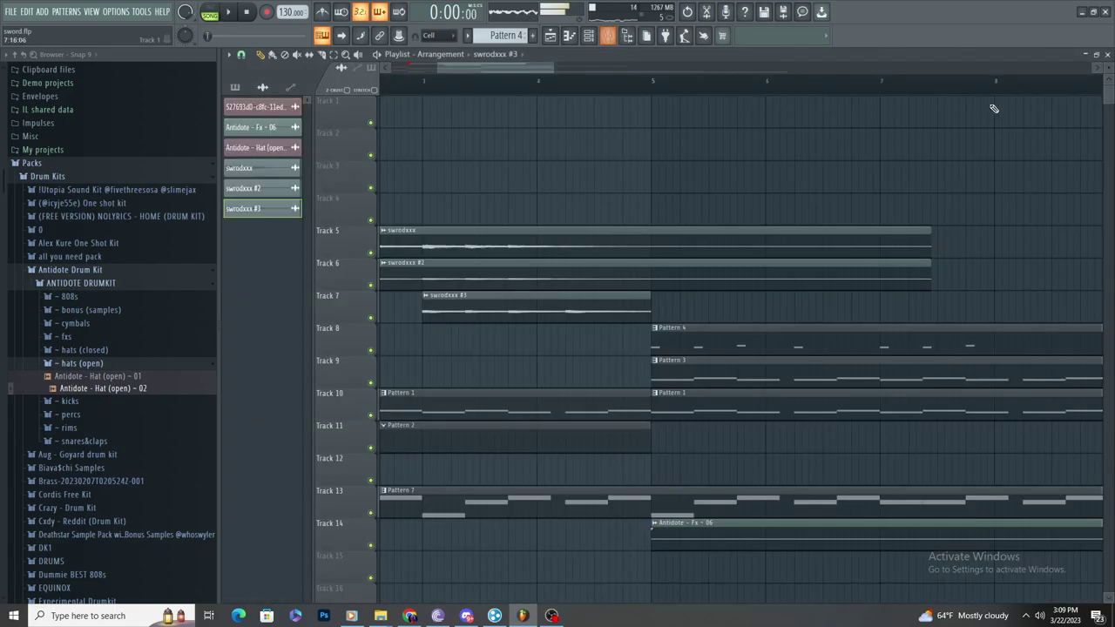
click(618, 39)
click(1037, 90)
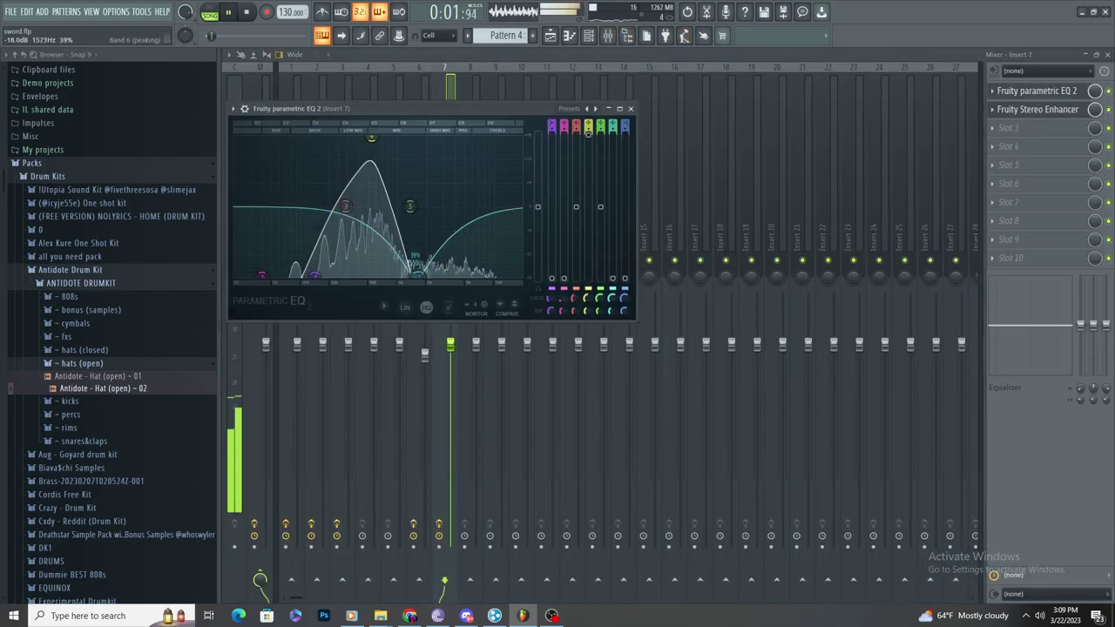
drag(418, 276, 521, 275)
drag(456, 225, 481, 276)
drag(372, 137, 379, 149)
drag(480, 276, 475, 276)
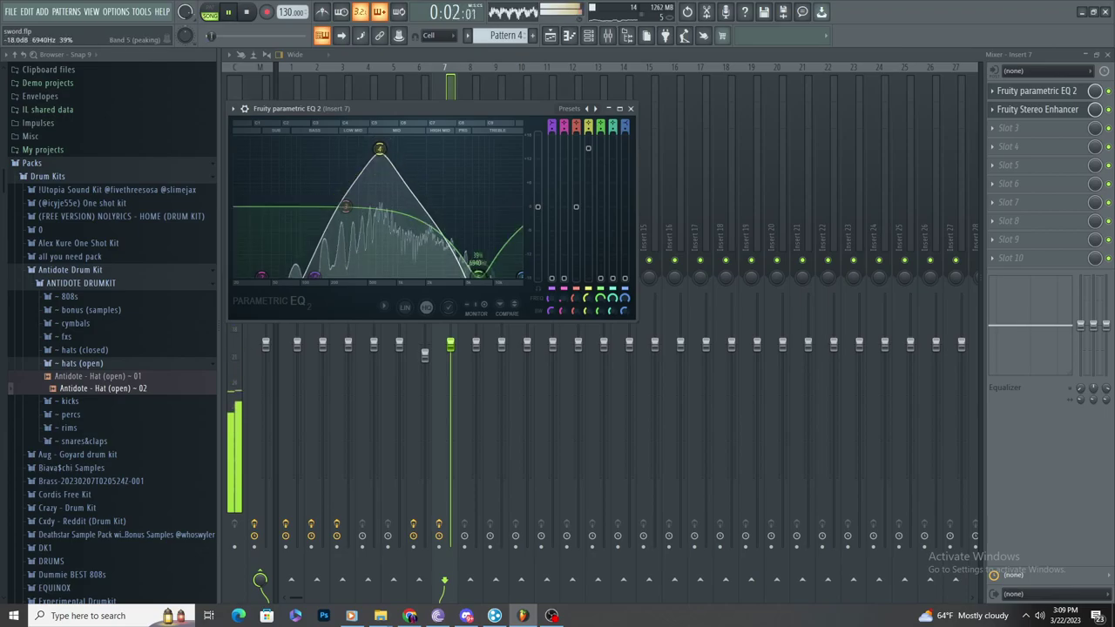
Step: Replay the arrangement with the new EQ and shorten the swrodxxx #3 clip on Track 7 to end about midway through bar 4
click(553, 35)
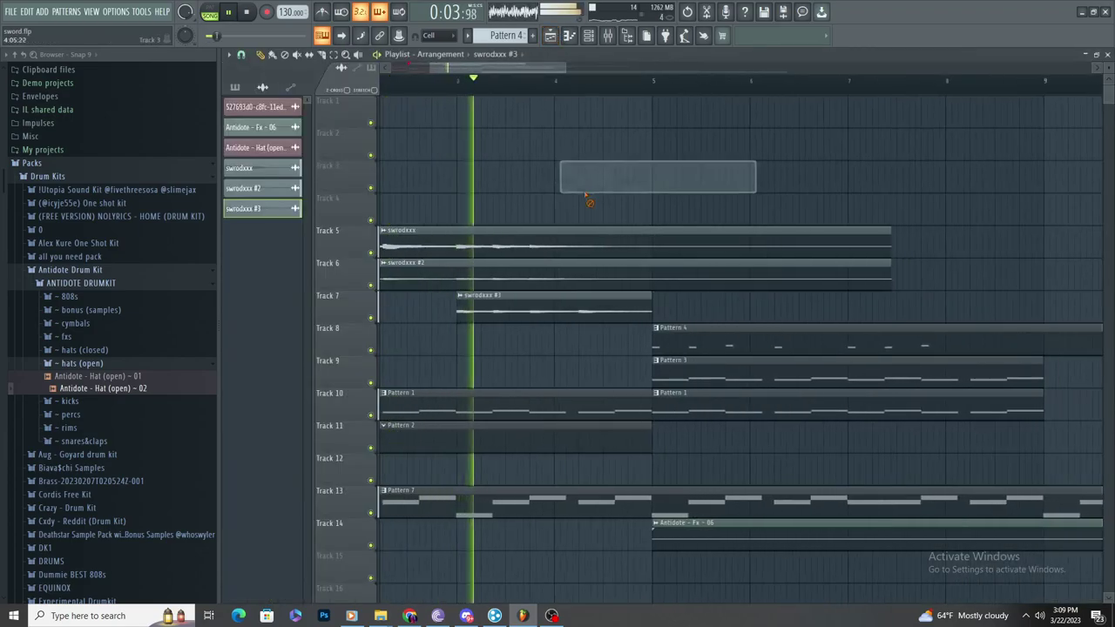
scroll(541, 193, up, 3)
click(586, 202)
right_click(610, 206)
scroll(611, 207, down, 3)
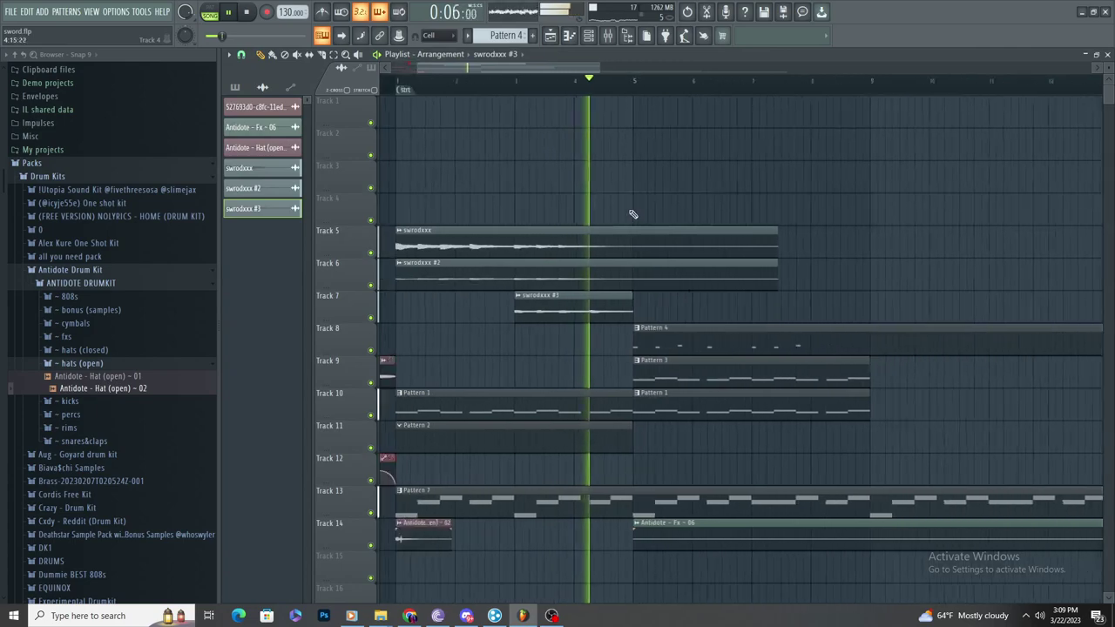
scroll(630, 213, up, 3)
scroll(552, 192, down, 3)
key(space)
key(space)
scroll(542, 236, up, 3)
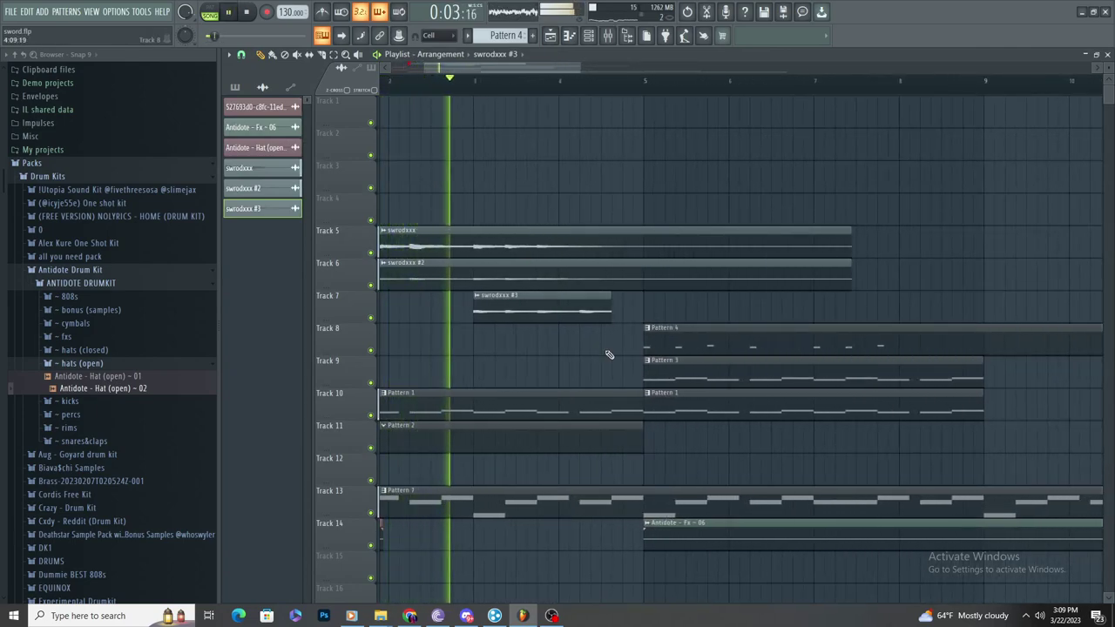
Step: Add a second swrodxxx #3 clip on Track 7 directly behind the first, reaching up to bar 5
scroll(600, 316, up, 2)
click(601, 316)
key(ctrl+z)
drag(596, 314, 625, 306)
key(ctrl+z)
key(space)
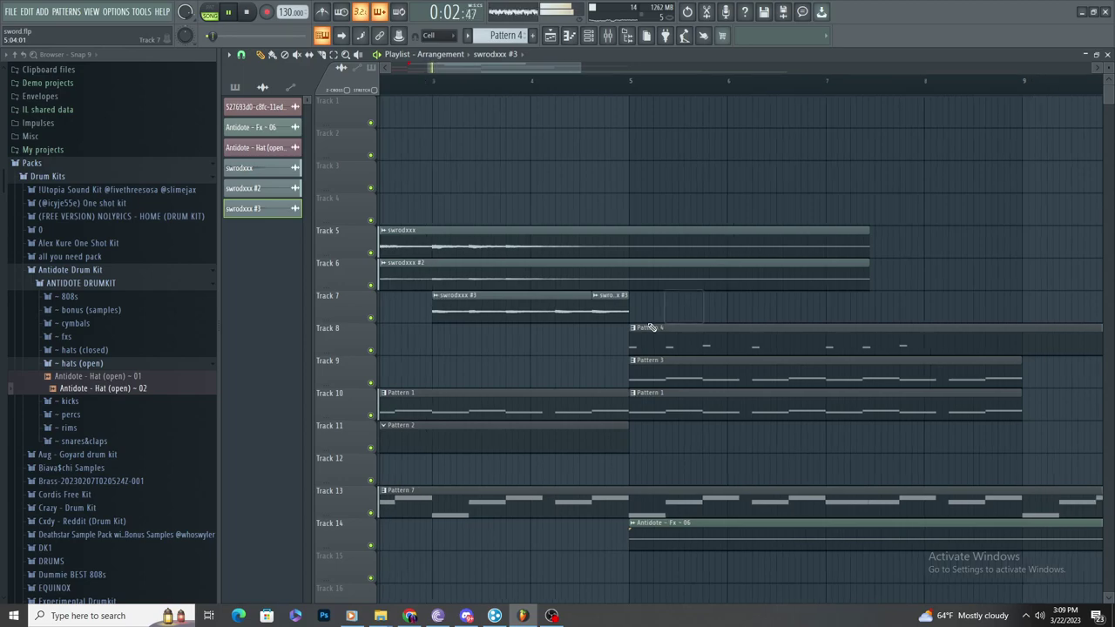
Step: Replay the arrangement and trim the second swrodxxx #3 clip on Track 7 to end just before bar 5
scroll(617, 316, down, 4)
scroll(574, 288, up, 3)
scroll(636, 313, down, 3)
scroll(650, 321, up, 3)
scroll(597, 315, down, 3)
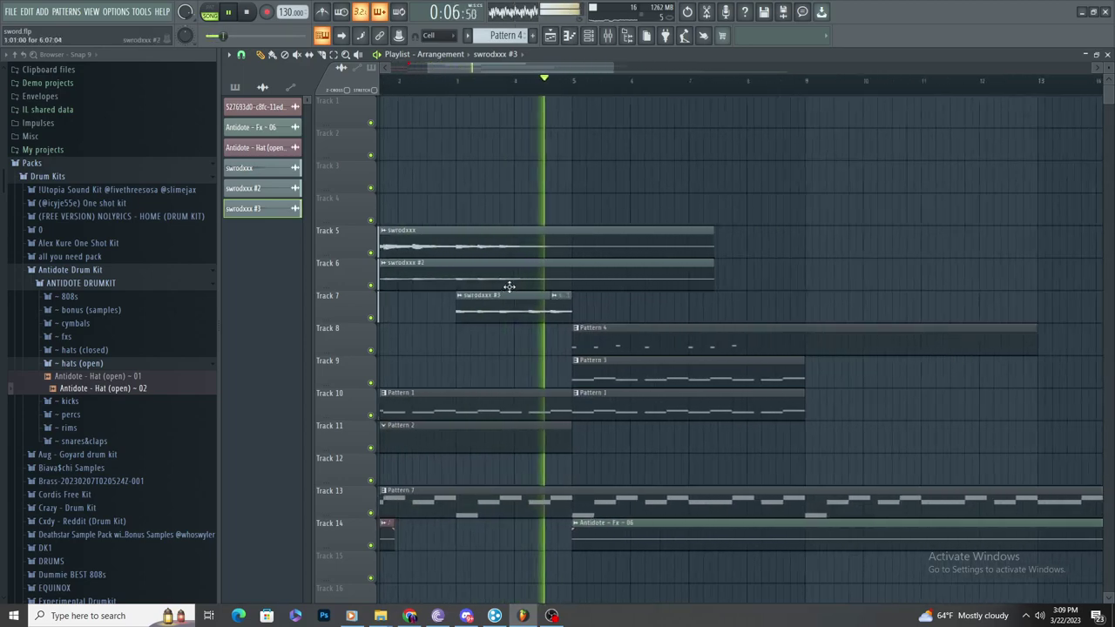
scroll(508, 288, up, 4)
key(space)
key(space)
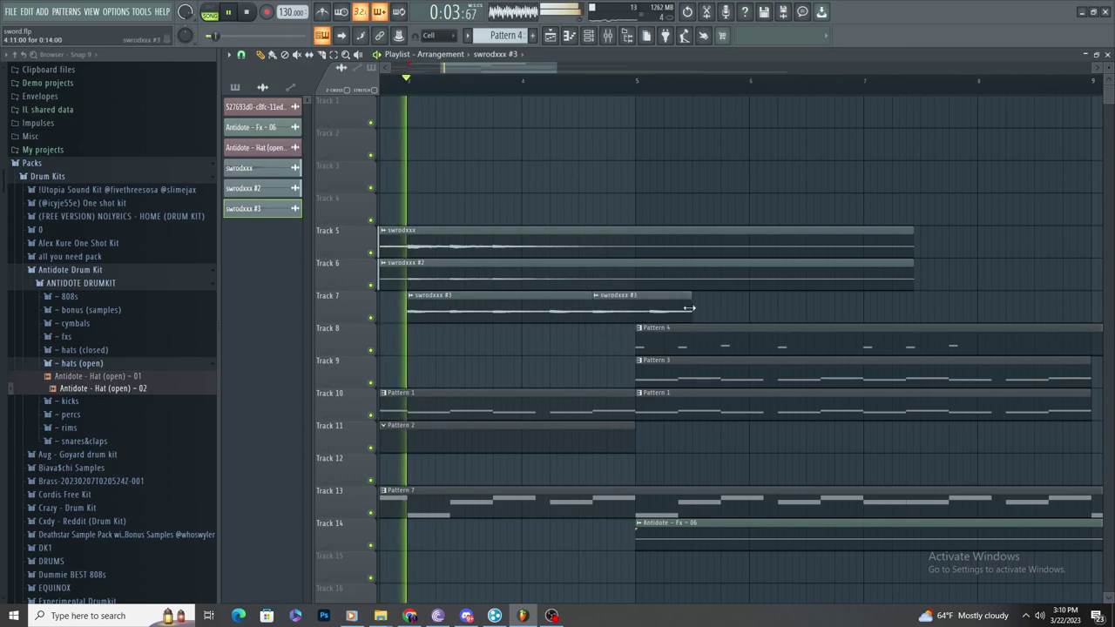
Step: Duplicate the swrodxxx clips on Tracks 5 to 7 and move the copies so they start at bar 5
scroll(551, 321, down, 2)
click(333, 55)
drag(617, 130, 490, 306)
scroll(836, 294, up, 3)
key(ctrl+b)
scroll(801, 288, down, 2)
scroll(446, 209, up, 3)
key(space)
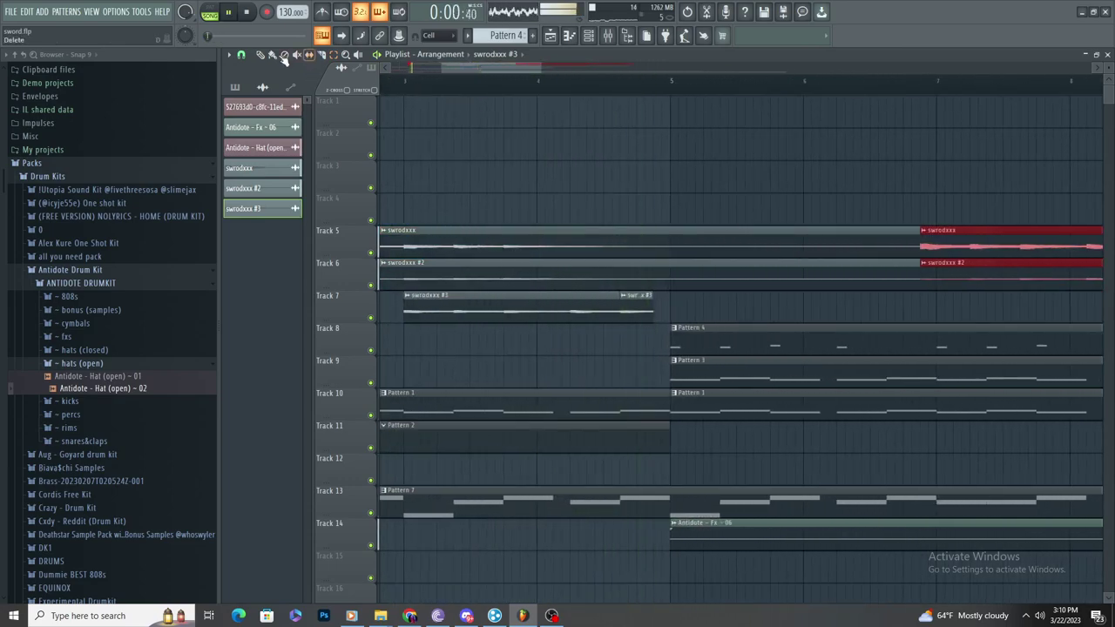
drag(989, 252, 751, 253)
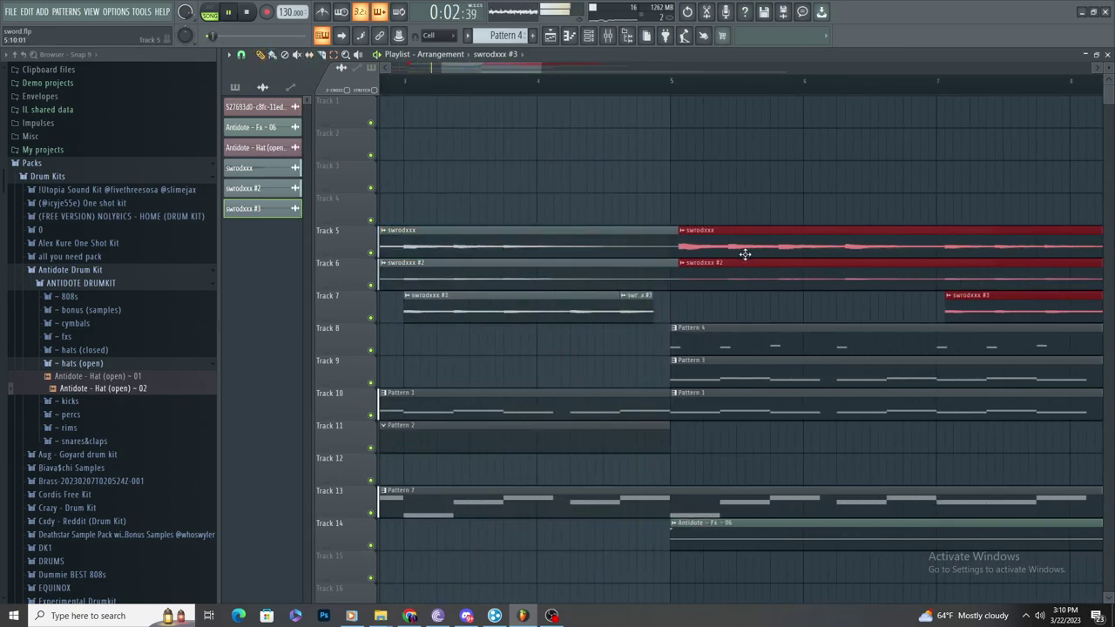
click(742, 211)
right_click(756, 218)
key(ctrl+z)
Step: Place a swrodxxx clip on Track 4 just before bar 5 and cut off the part after bar 5
click(704, 235)
right_click(745, 221)
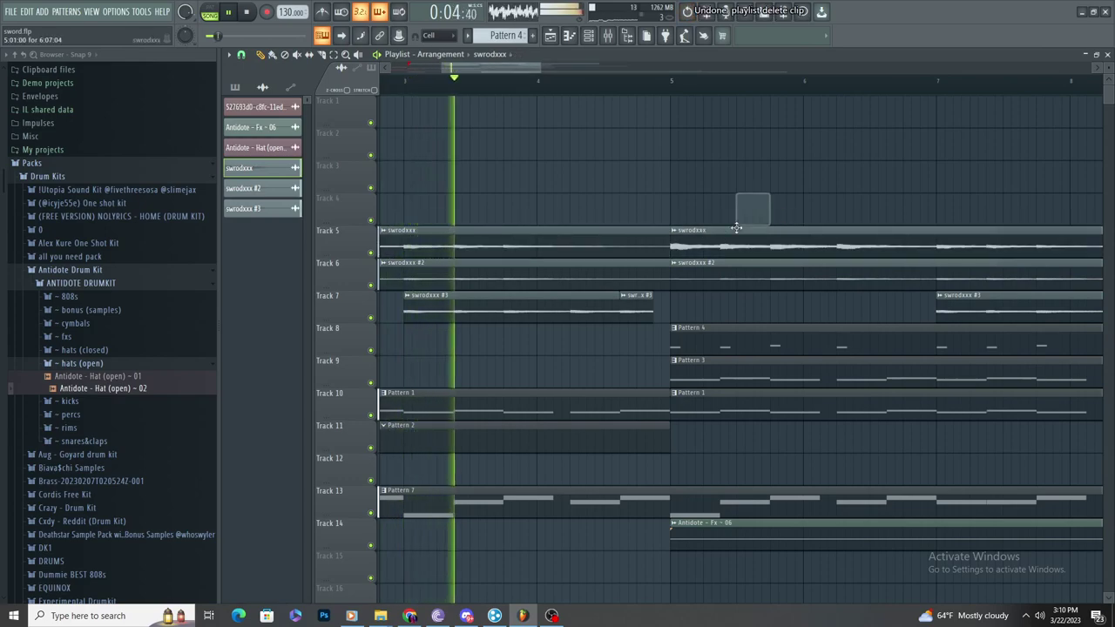
click(659, 206)
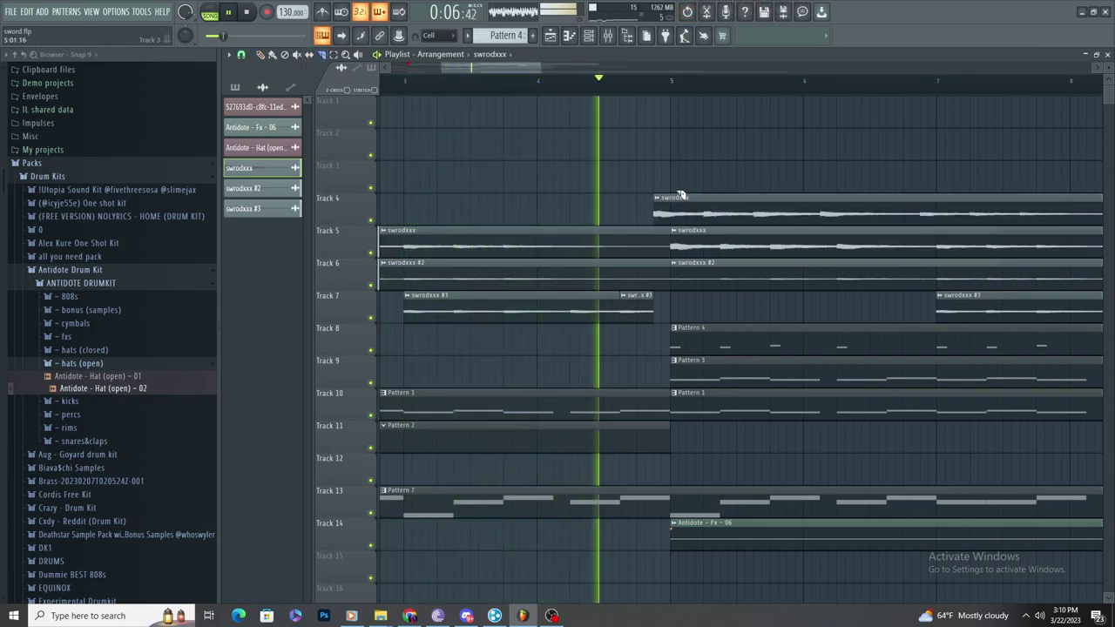
key(space)
right_click(791, 218)
key(space)
scroll(790, 218, up, 2)
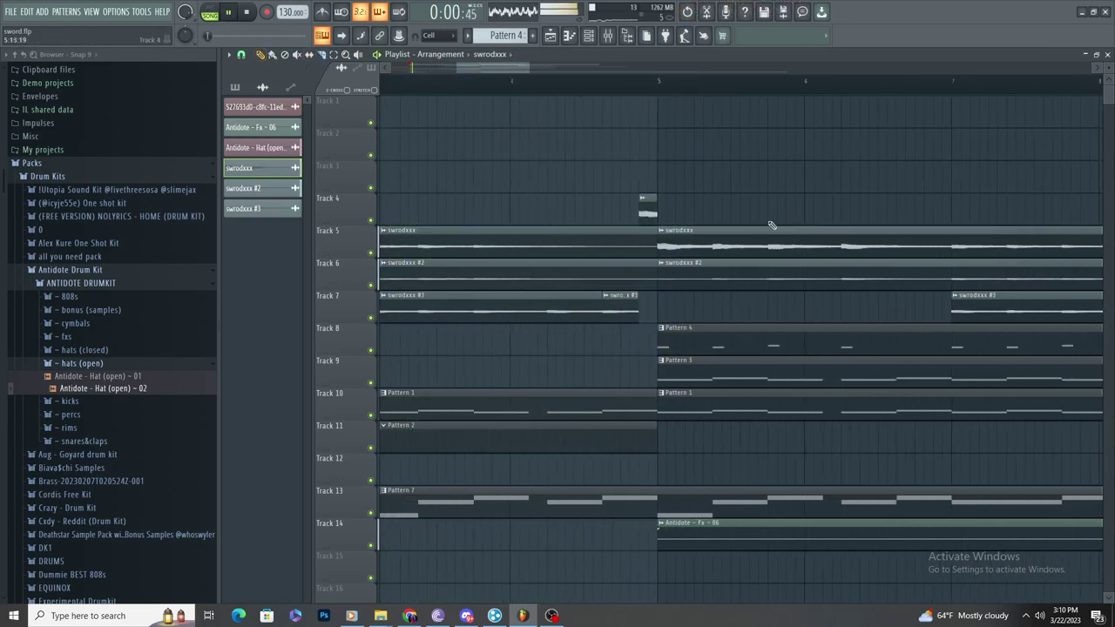
Step: Make the short swrodxxx clip on Track 4 unique and route its channel to Insert 8
click(608, 200)
click(627, 285)
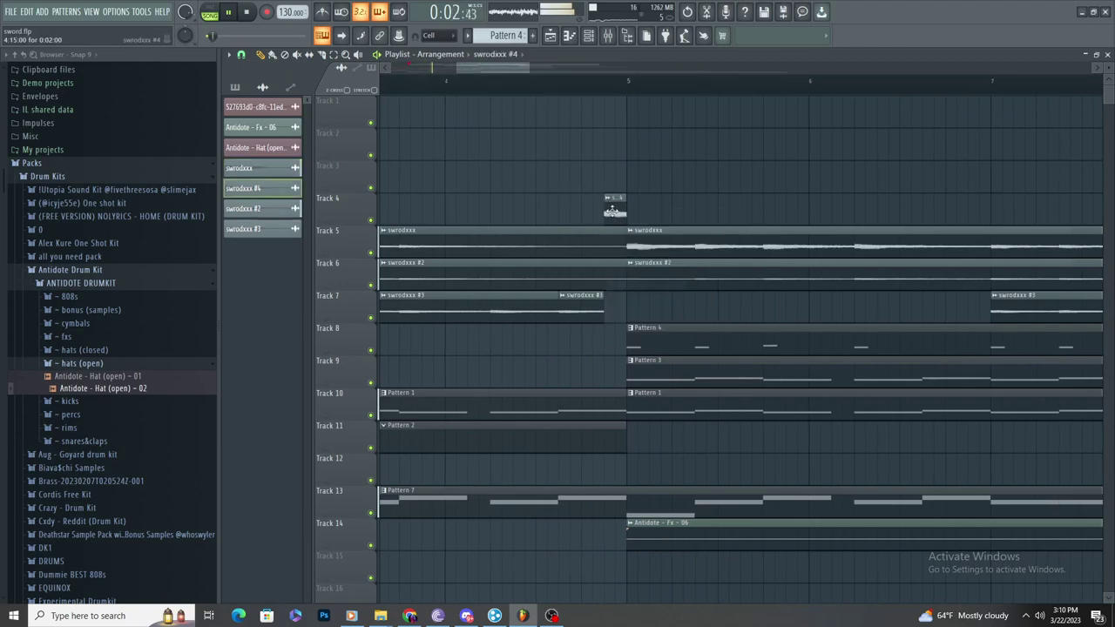
double_click(612, 212)
double_click(601, 187)
Step: Load Fruity Parametric EQ 2 on Insert 8 and shape its curve to cut the lows and highs
click(997, 90)
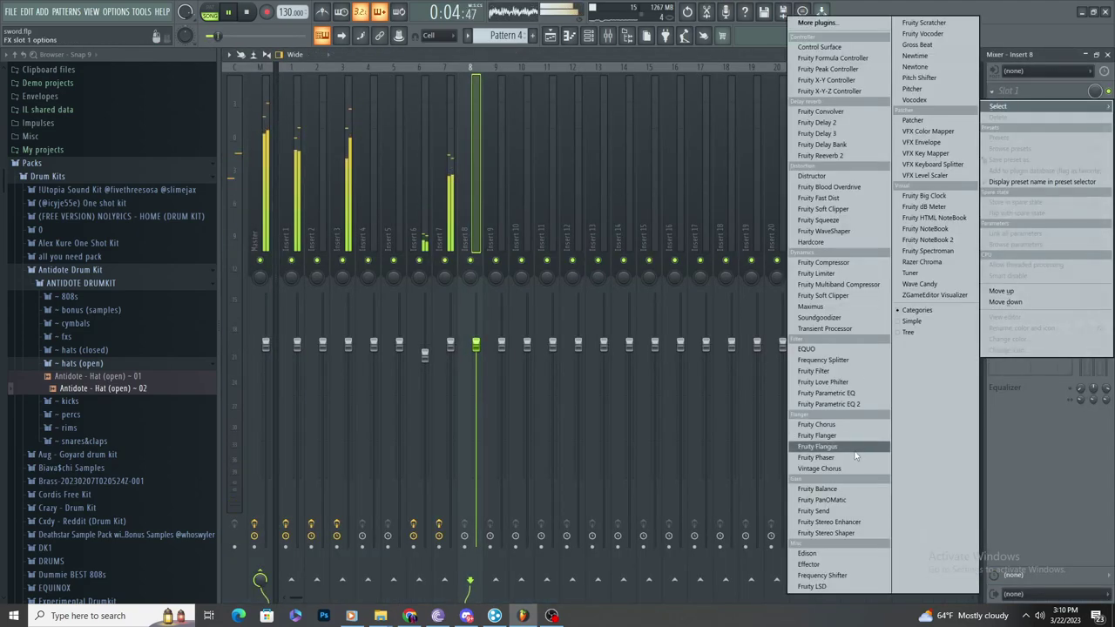
click(853, 404)
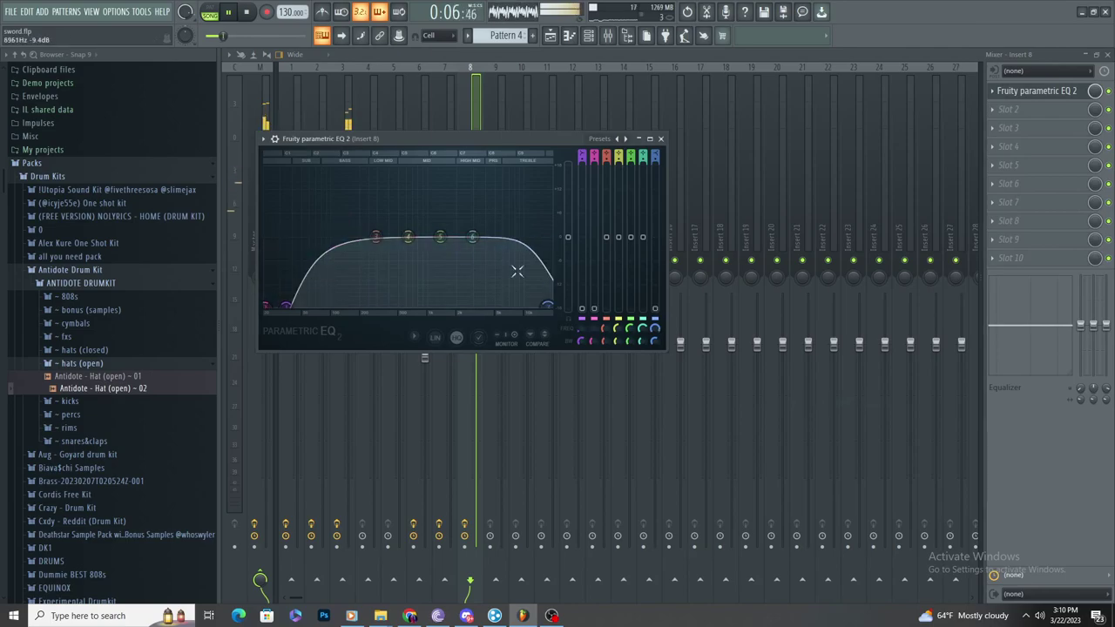
key(space)
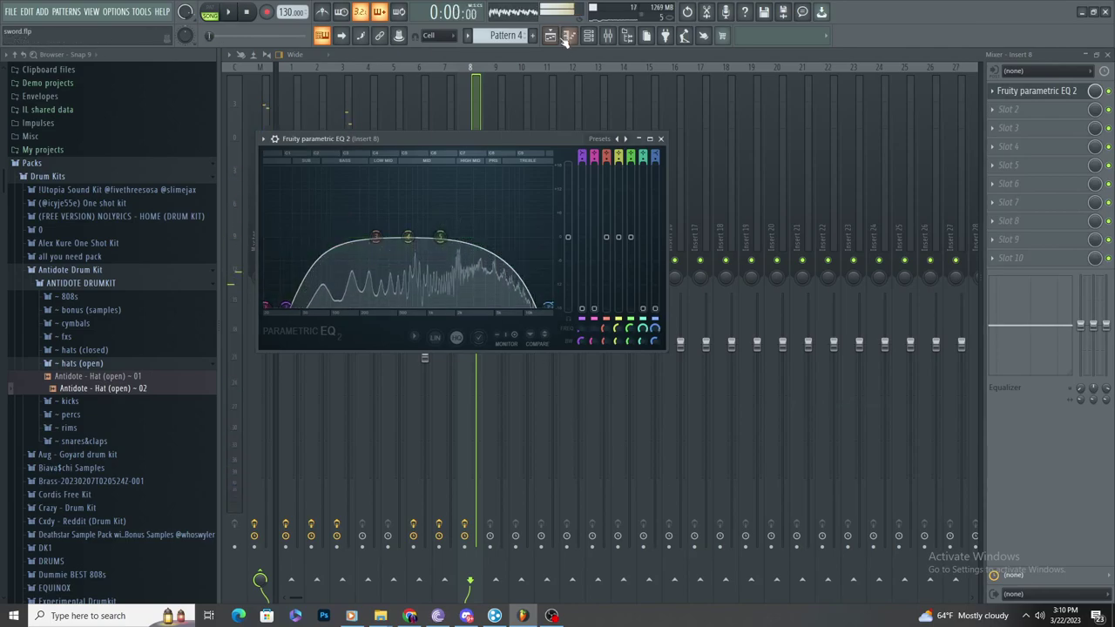
click(560, 37)
click(559, 36)
drag(440, 237, 406, 285)
click(561, 38)
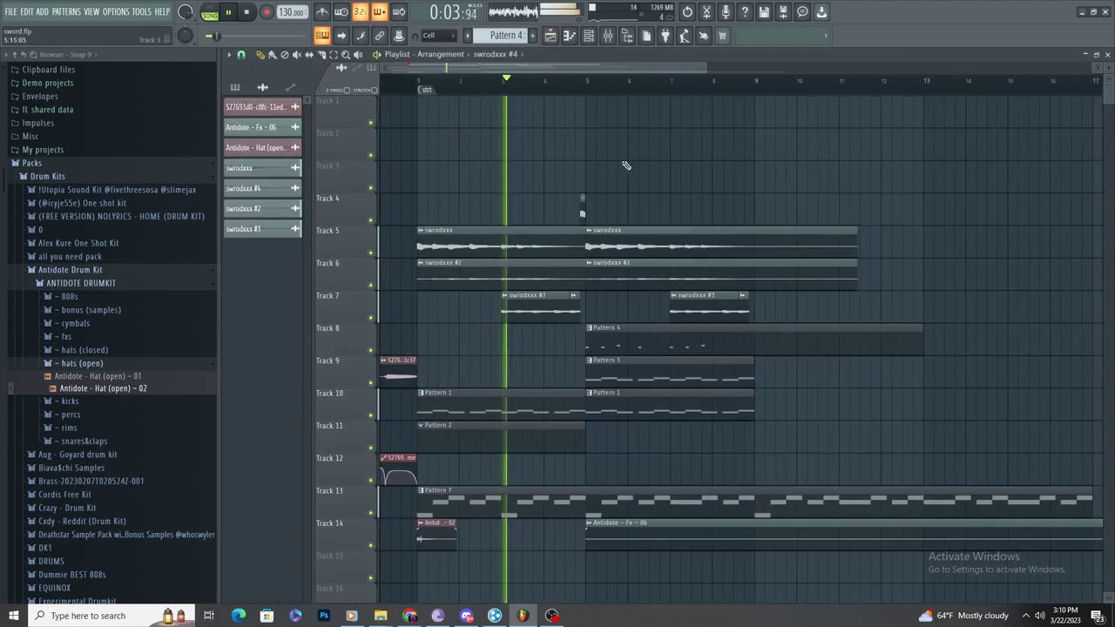
Step: Replay the arrangement to check the short EQ'd swrodxxx #4 clip on Track 4 leading into bar 5
scroll(514, 171, down, 3)
scroll(566, 157, up, 3)
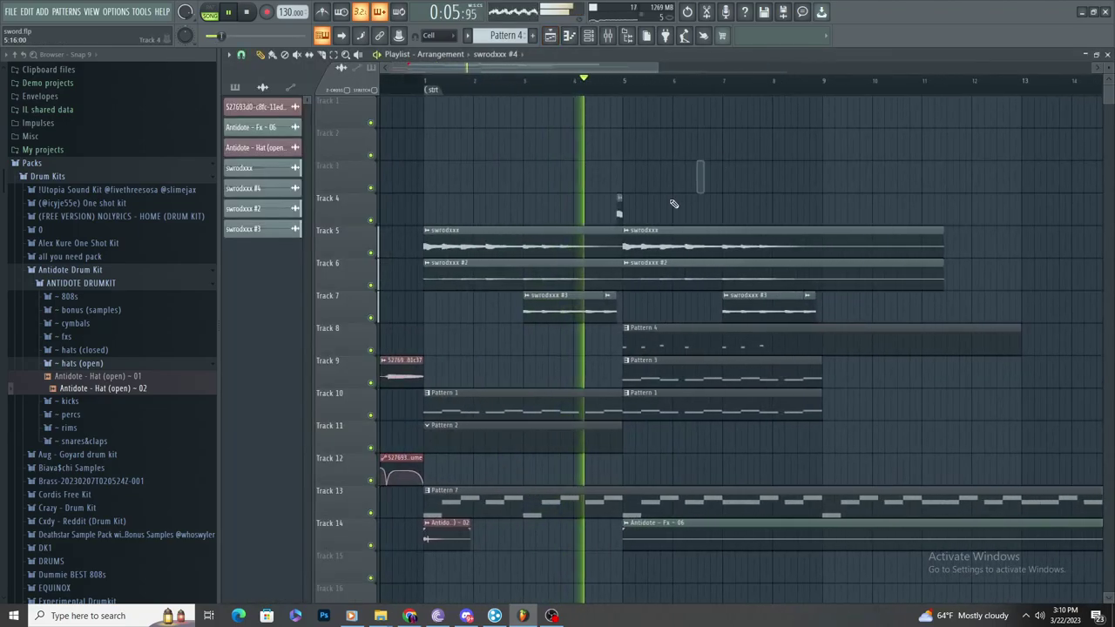
scroll(635, 176, up, 3)
scroll(660, 166, down, 4)
scroll(625, 179, up, 2)
scroll(623, 179, down, 1)
key(space)
key(space)
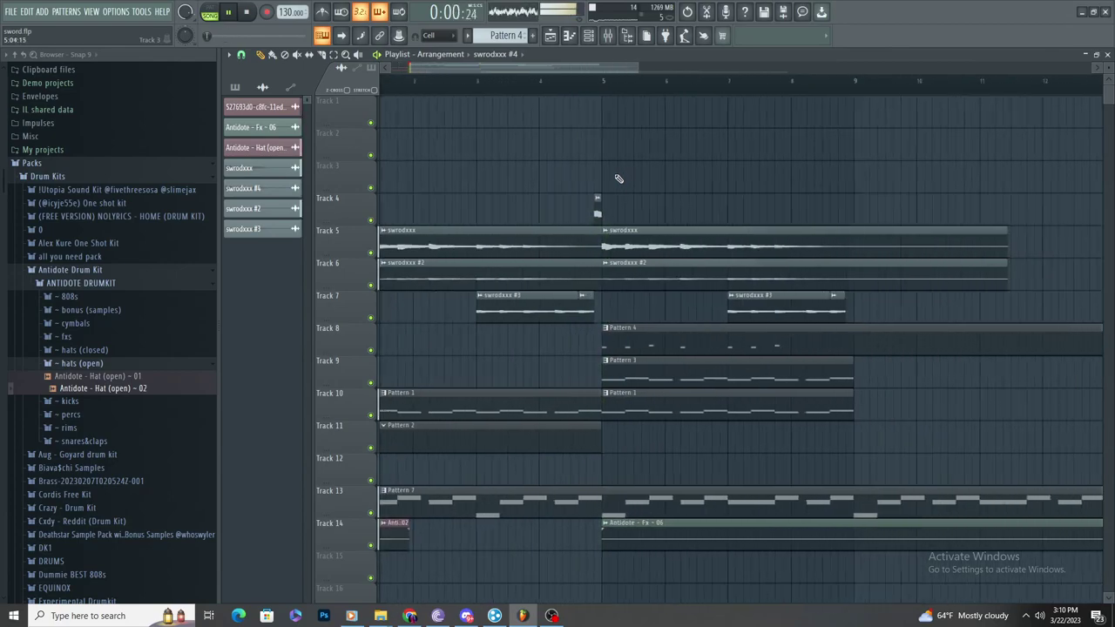
Step: Place an empty Pattern 6 clip on Track 3 from bar 5 to bar 9
scroll(505, 38, down, 2)
drag(640, 205, 836, 224)
Step: Look through the drum kit folders in the browser, including the XXXTENTACION DRUM KIT
scroll(177, 333, down, 10)
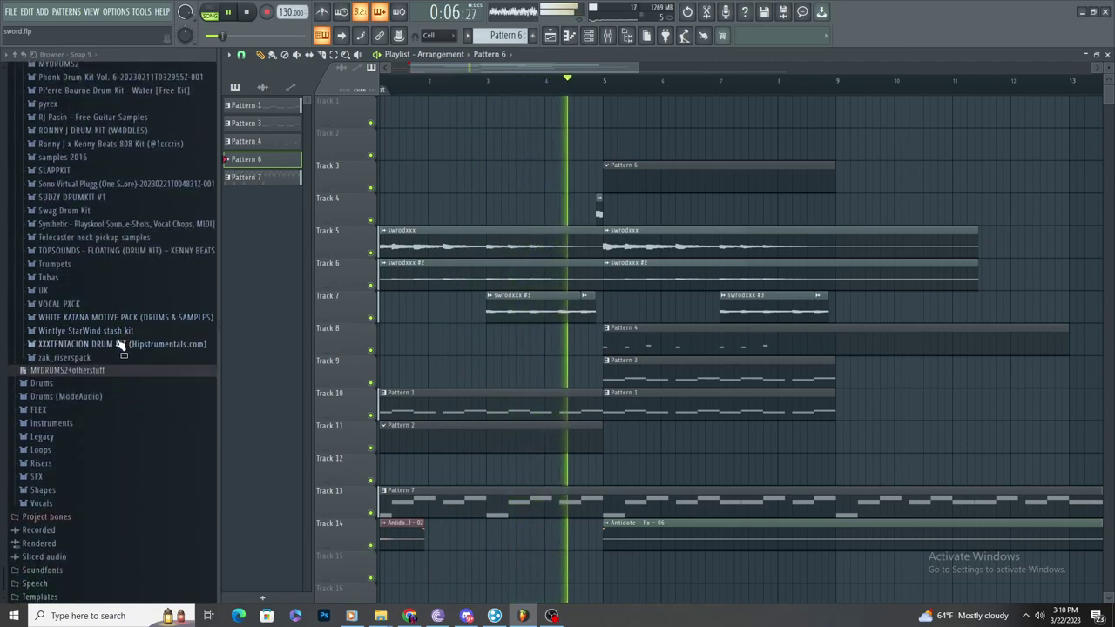
click(120, 342)
key(space)
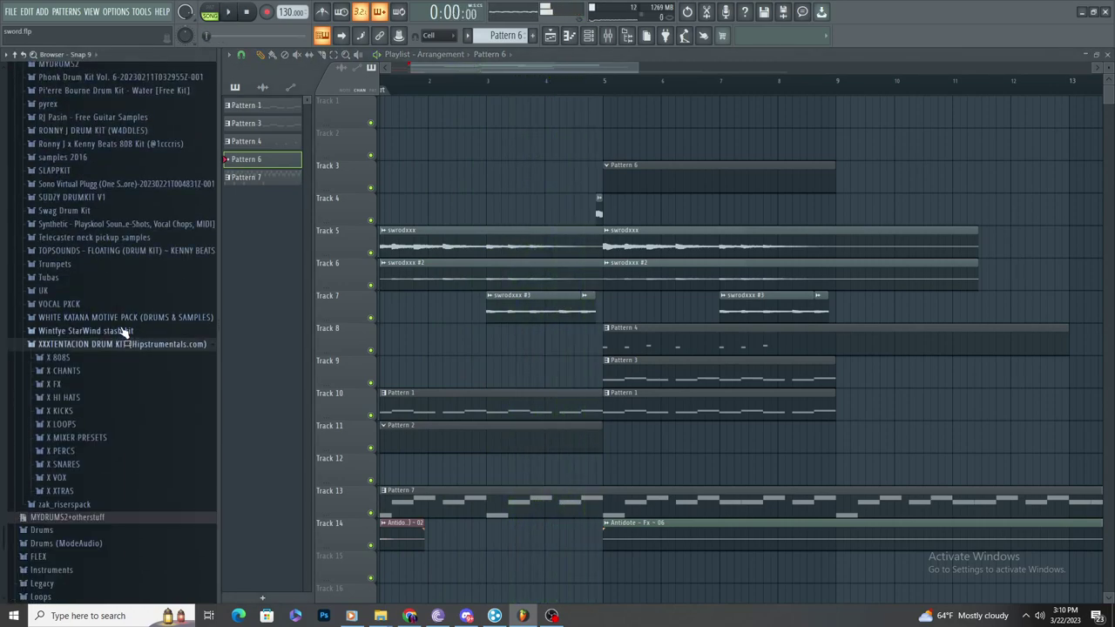
click(115, 343)
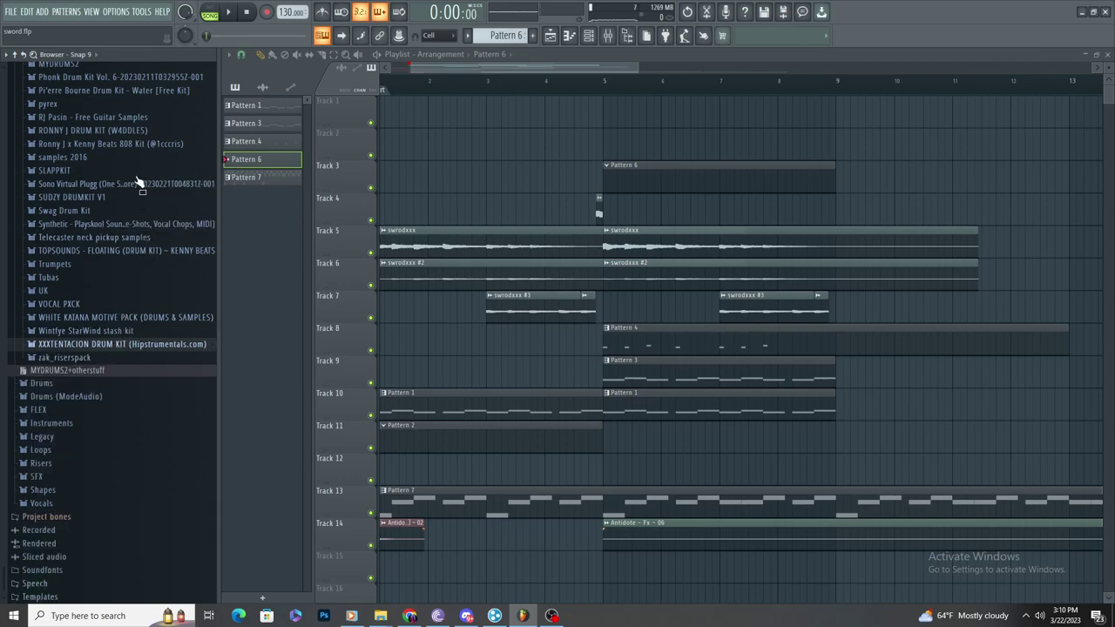
scroll(151, 124, up, 10)
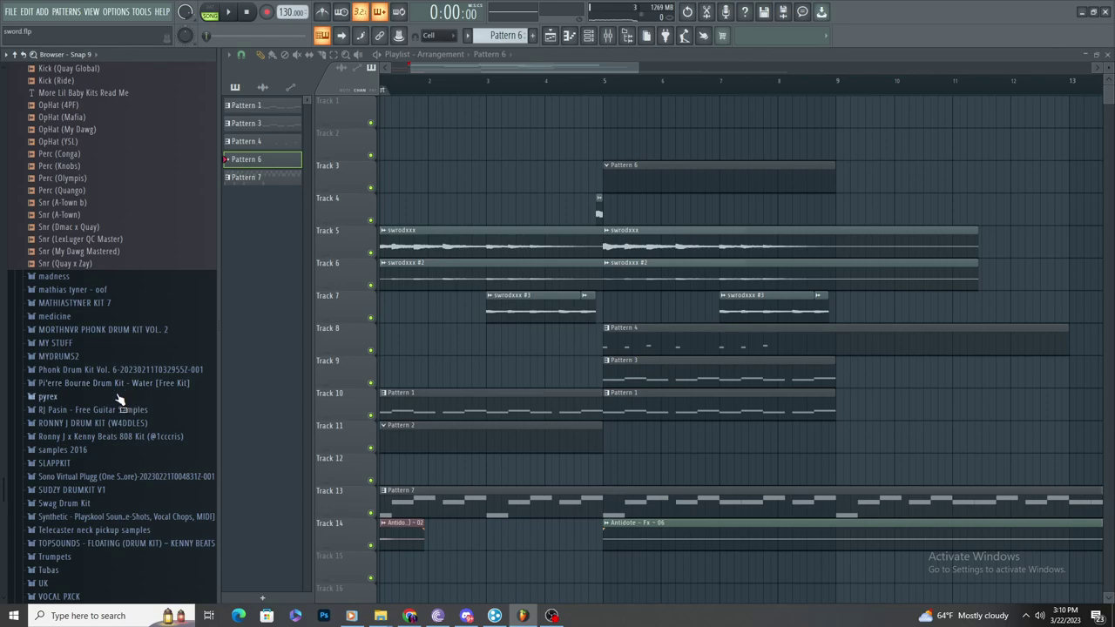
scroll(120, 398, down, 10)
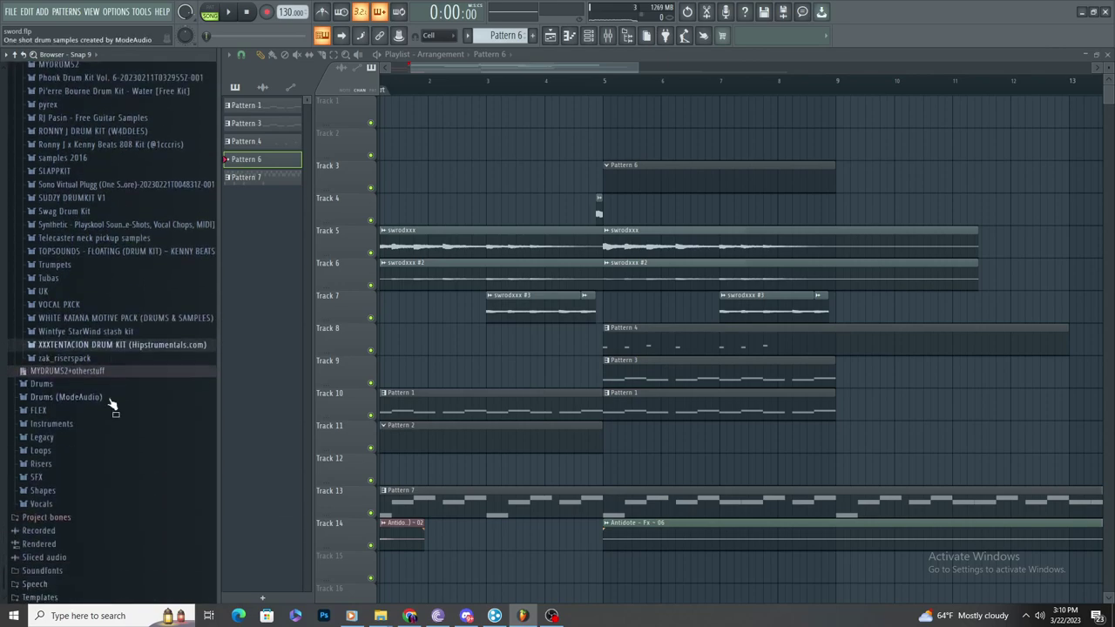
Step: Load the sharkboy - chaos [flute] one-shot from the Synthetic Playskool kit's orchestral n stuff folder into the channel rack
click(90, 224)
click(95, 239)
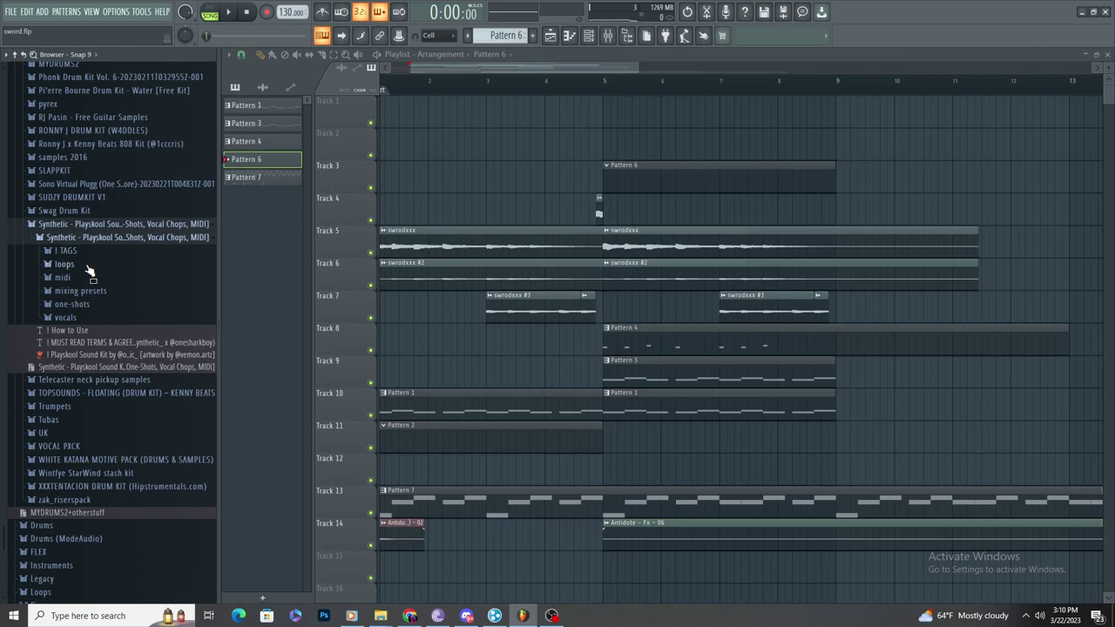
click(94, 292)
click(100, 293)
click(103, 306)
click(109, 318)
click(112, 319)
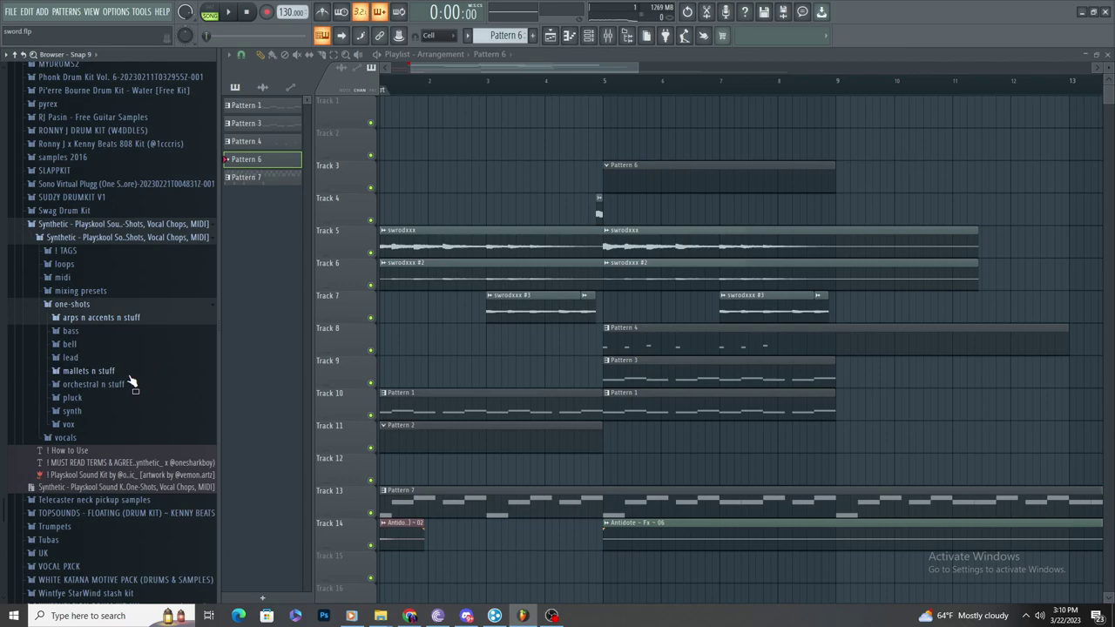
click(121, 386)
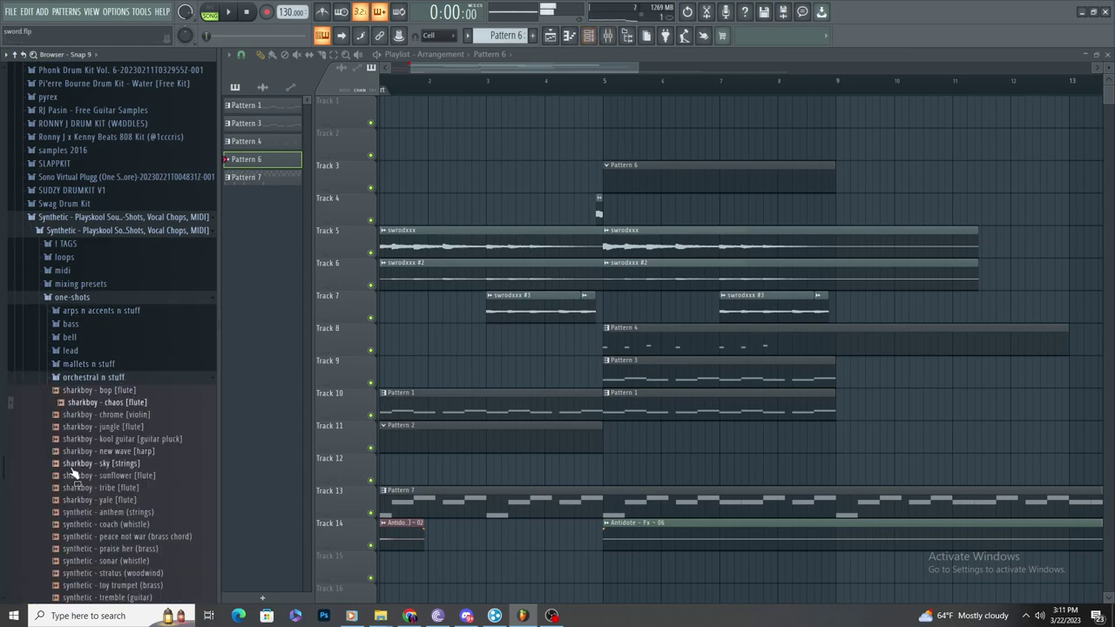
click(589, 35)
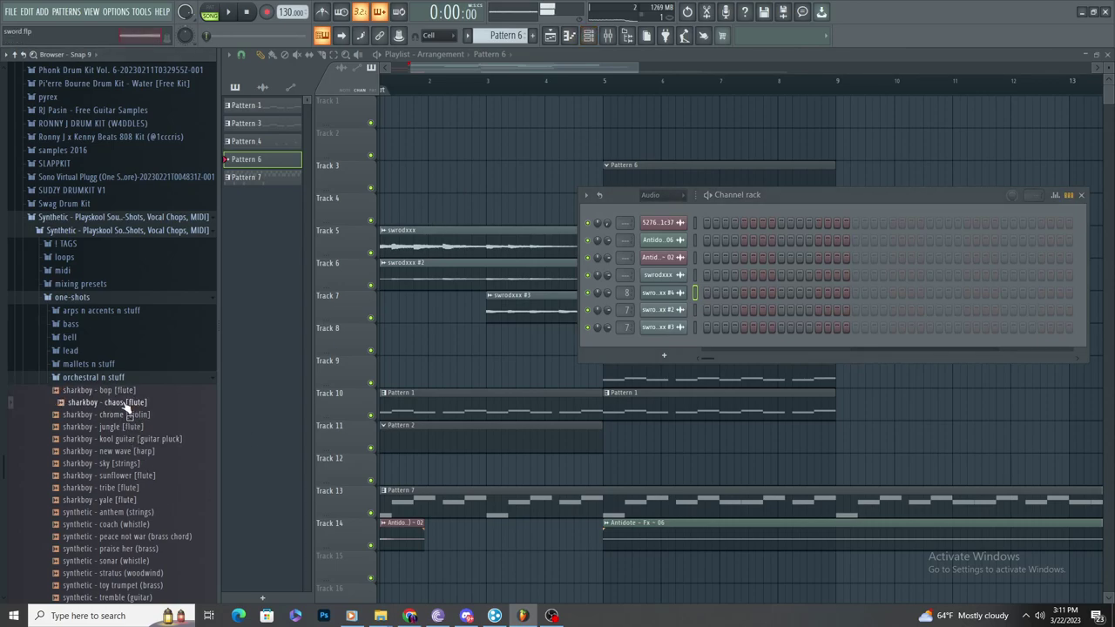
drag(650, 218, 653, 223)
Step: Load the sharkboy - lightskin [lead] one-shot from the kit's lead folder as a channel and route it to Insert 10
click(96, 351)
click(110, 377)
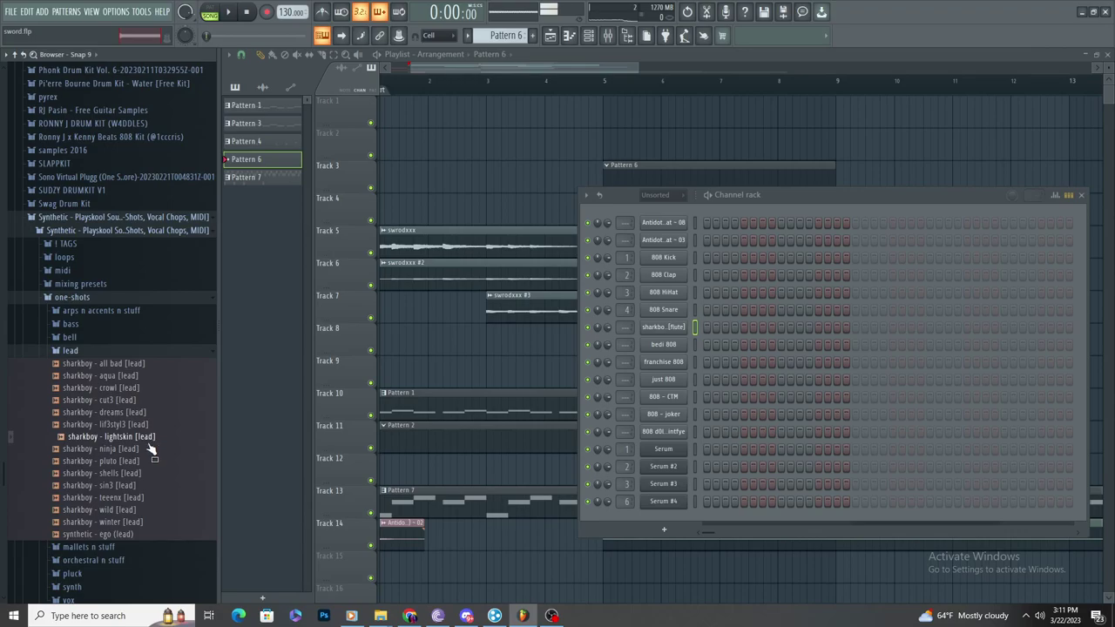
drag(687, 210, 625, 202)
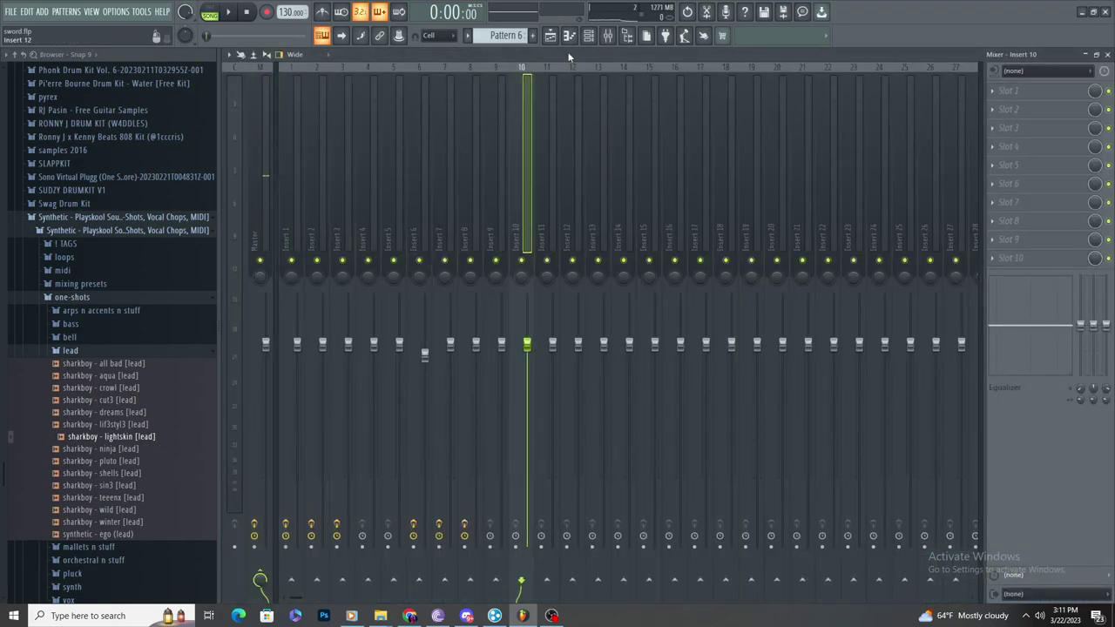
Step: Draw an E4 note slightly under one bar long at the start of Pattern 6 for the lightskin lead
key(F5)
key(F7)
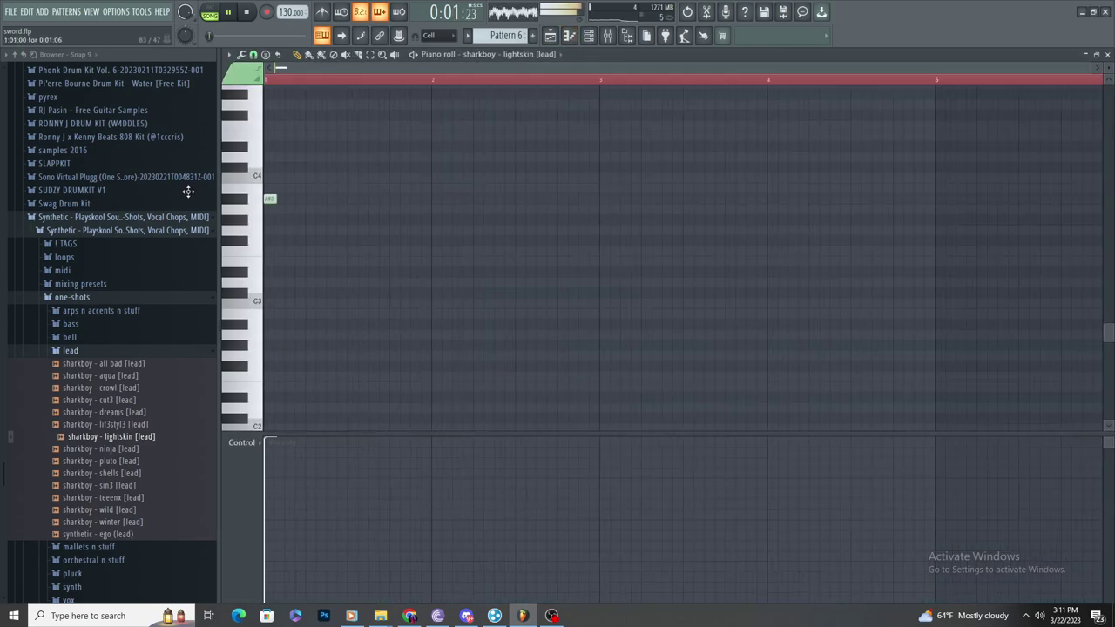
drag(318, 131, 414, 132)
scroll(282, 147, up, 3)
drag(277, 127, 232, 143)
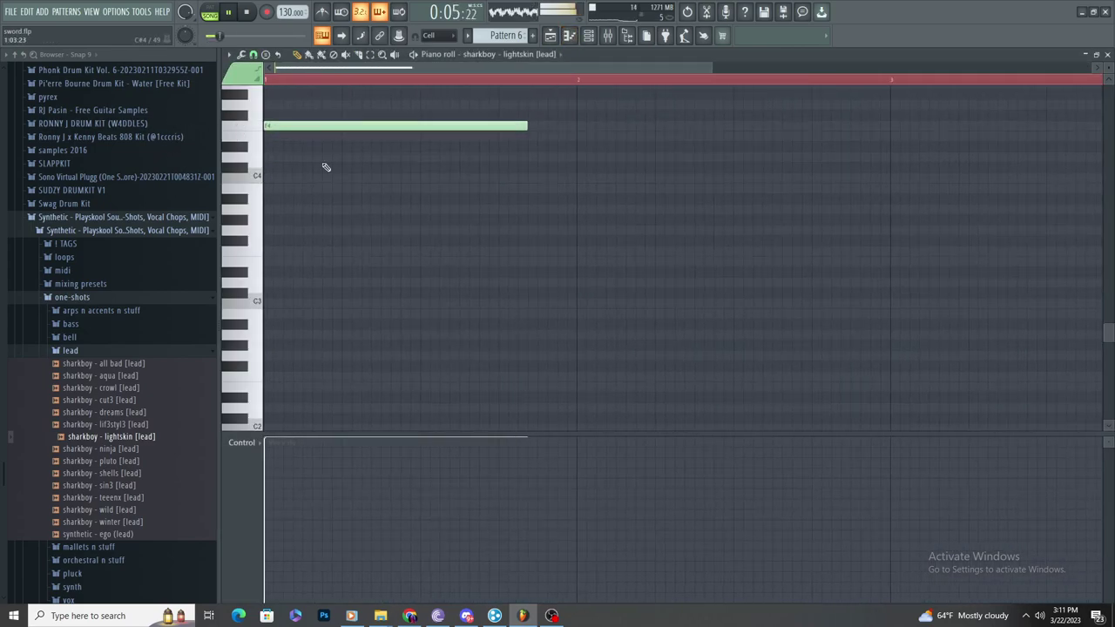
scroll(283, 135, down, 3)
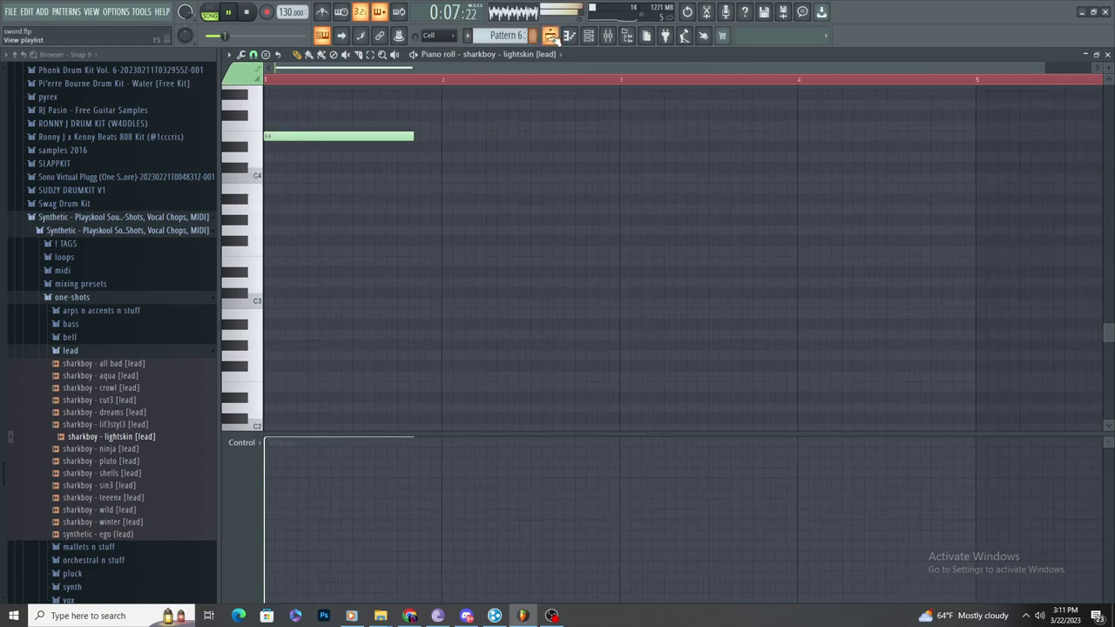
Step: Play the arrangement from just before bar 5 and raise the lead's note in Pattern 6 to E5
click(554, 37)
click(576, 79)
scroll(637, 134, up, 2)
double_click(642, 184)
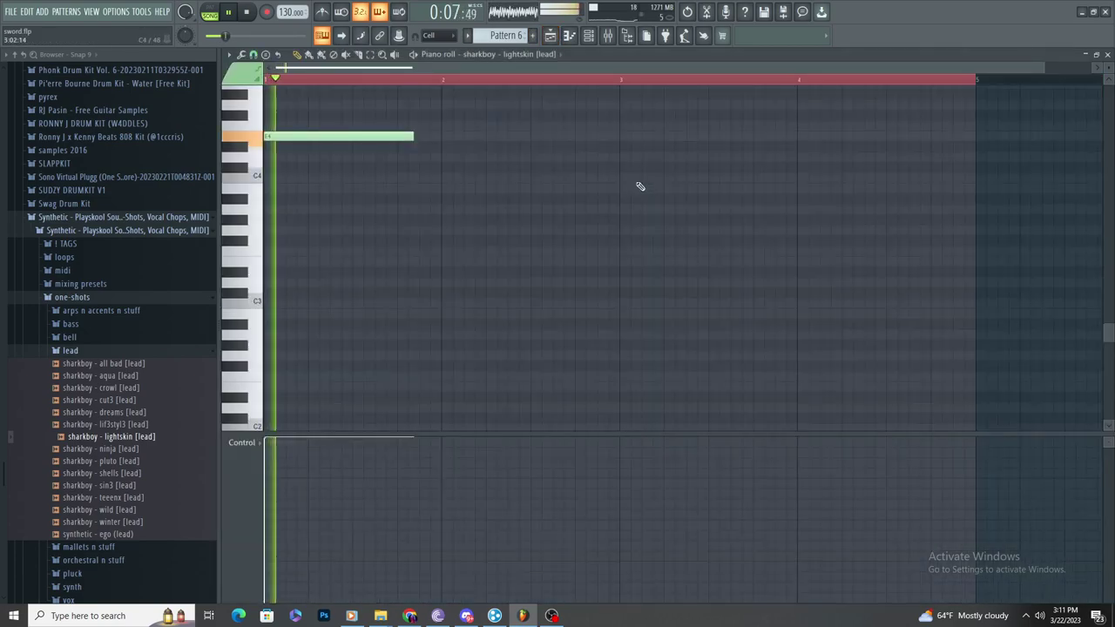
scroll(289, 169, up, 3)
key(space)
drag(306, 137, 306, 177)
scroll(307, 148, up, 3)
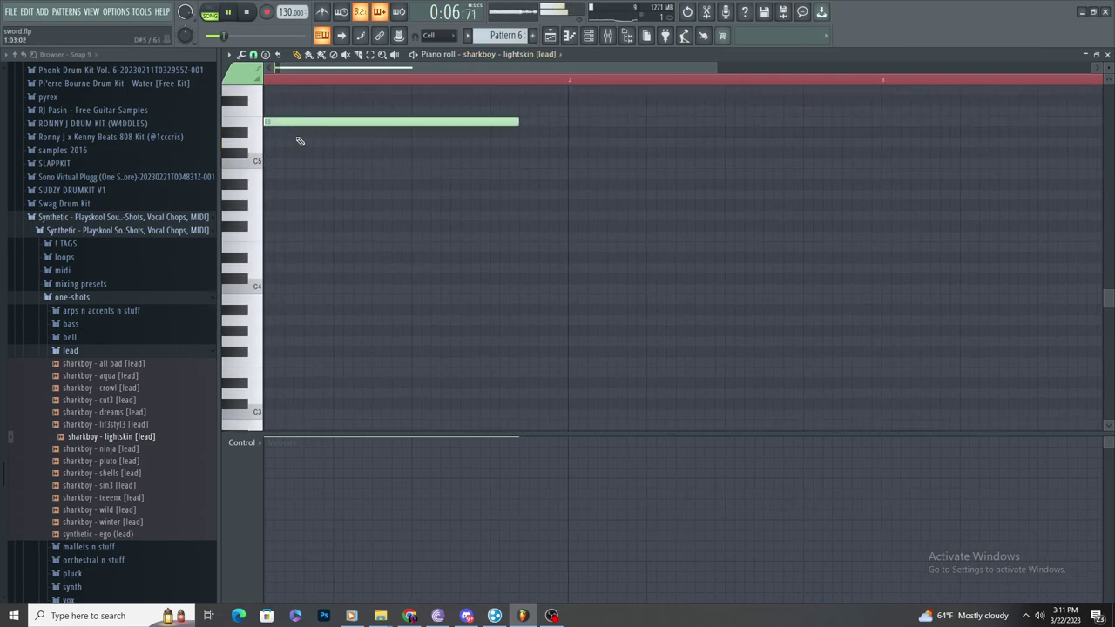
scroll(263, 159, down, 1)
key(space)
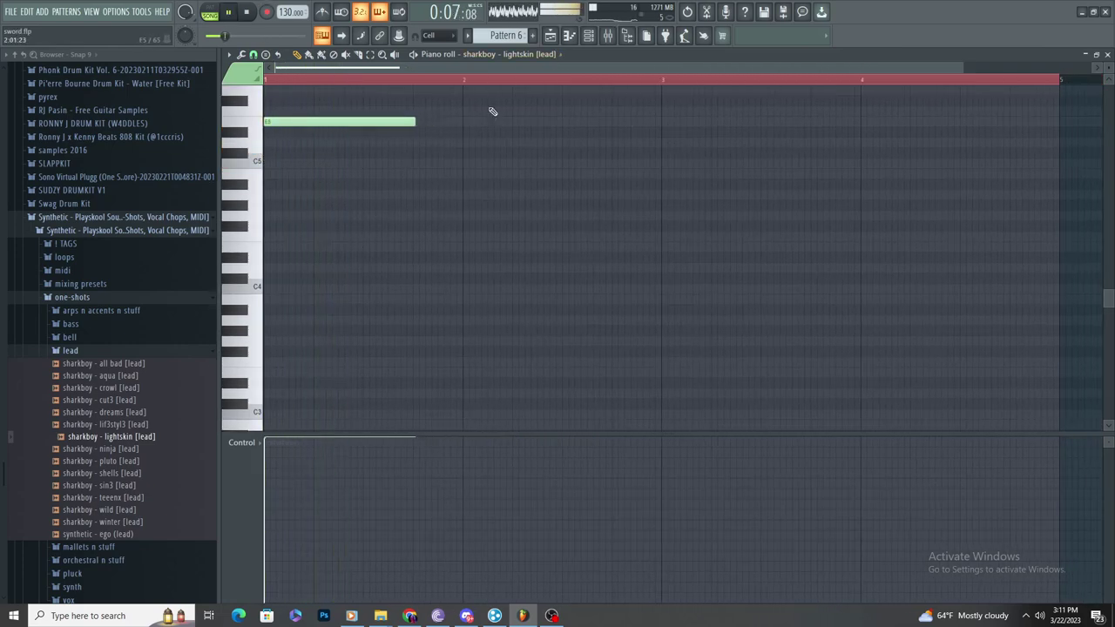
Step: Load Fruity Parametric EQ 2 on Insert 10 and roll off the lead's low frequencies
click(607, 36)
click(1032, 90)
click(836, 366)
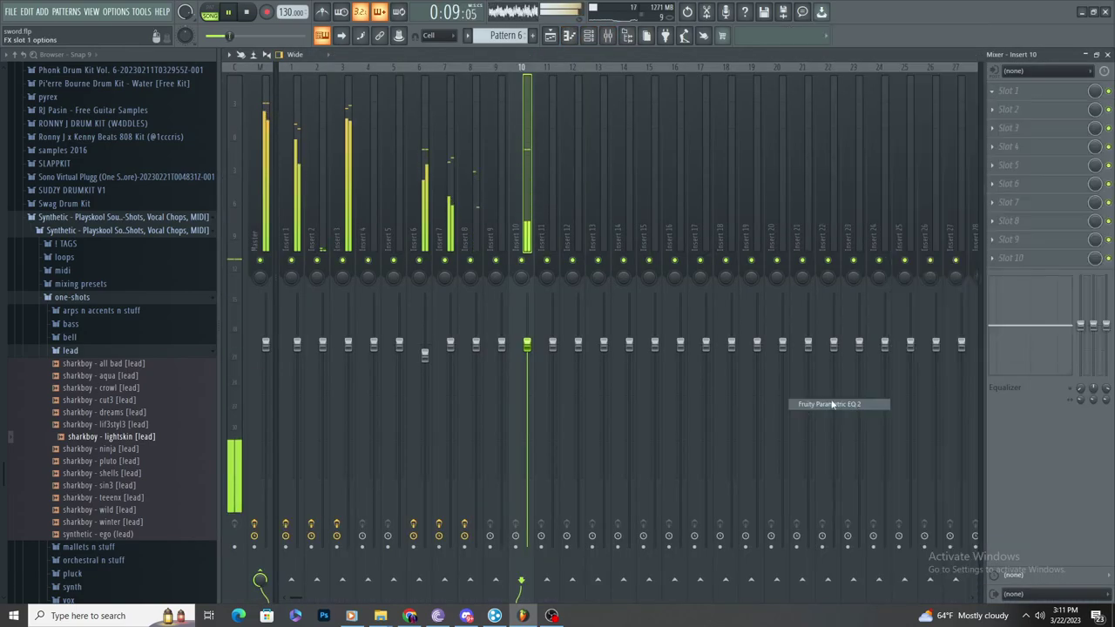
drag(360, 314, 326, 366)
drag(428, 301, 328, 359)
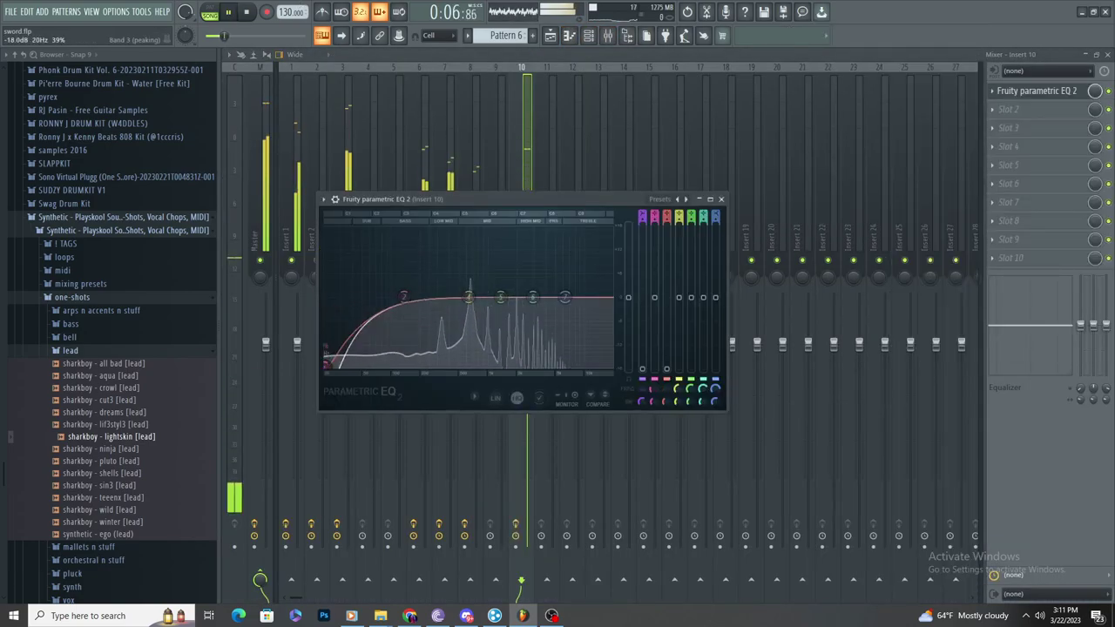
Step: Replay the arrangement to hear the EQ'd lead of Pattern 6 coming in at bar 5
click(551, 37)
key(space)
key(space)
scroll(623, 186, down, 3)
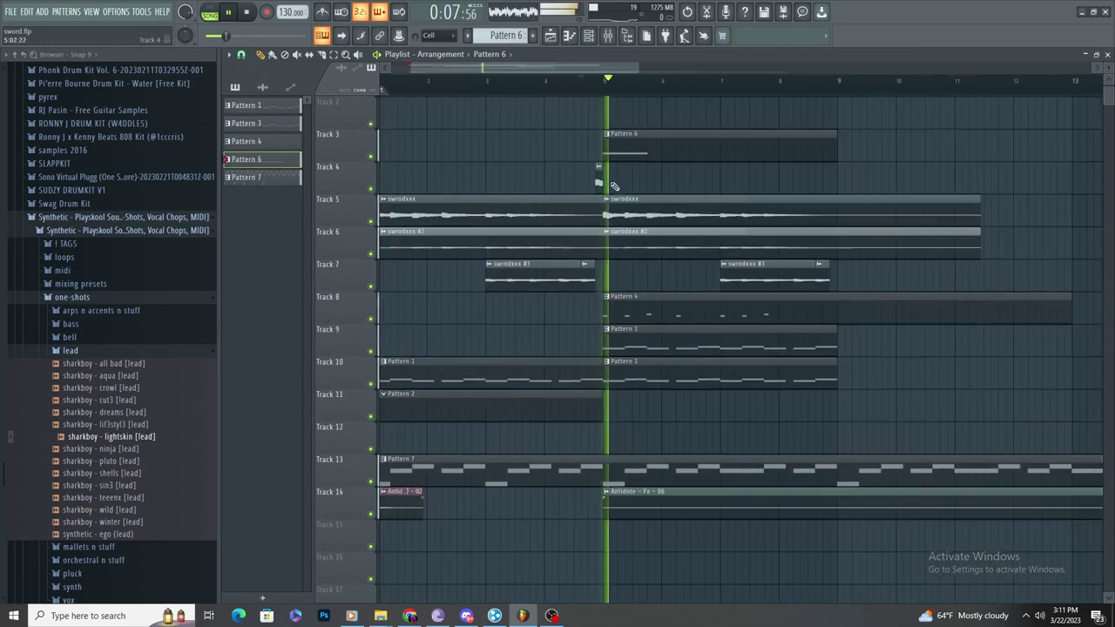
Step: Add an F4 slide note about a third of the way into bar 1 of Pattern 6, about 2 steps long
double_click(645, 140)
key(space)
key(space)
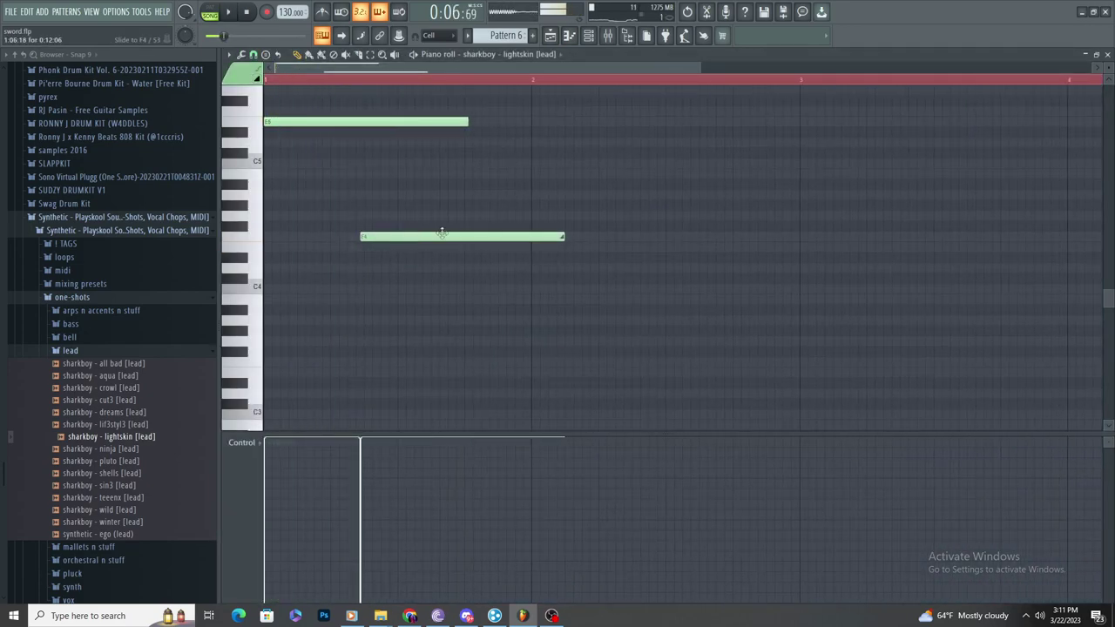
key(ctrl+z)
drag(555, 240, 417, 273)
key(space)
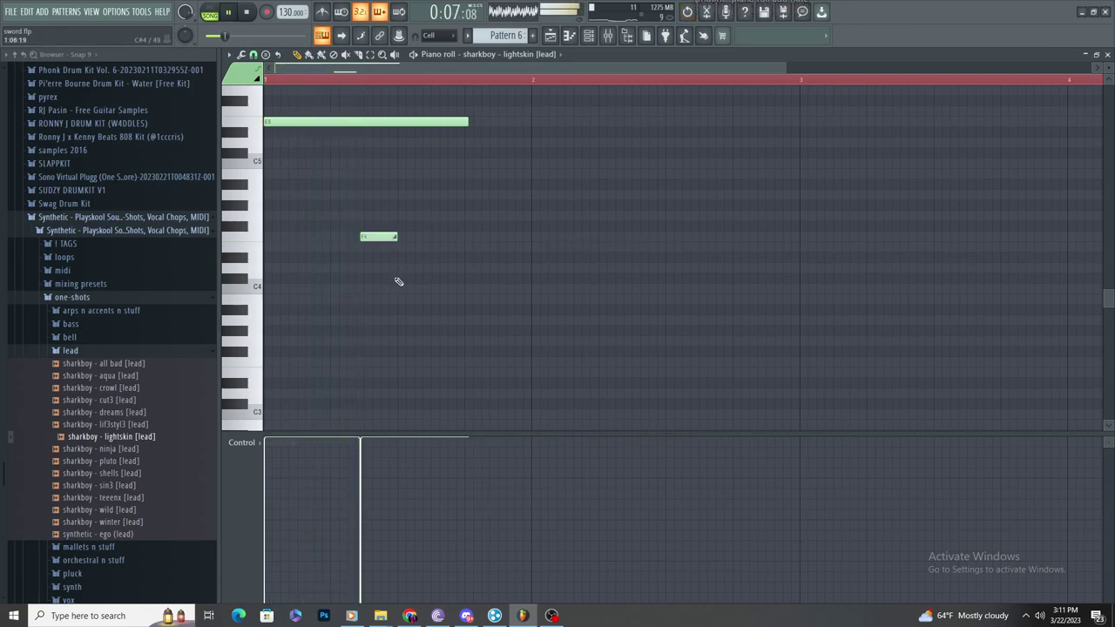
Step: Lengthen the F4 slide note to about 6 steps and extend the E5 note past the start of bar 2
drag(468, 124, 455, 134)
key(space)
drag(395, 237, 458, 266)
key(space)
key(ctrl+z)
key(space)
right_click(496, 270)
key(space)
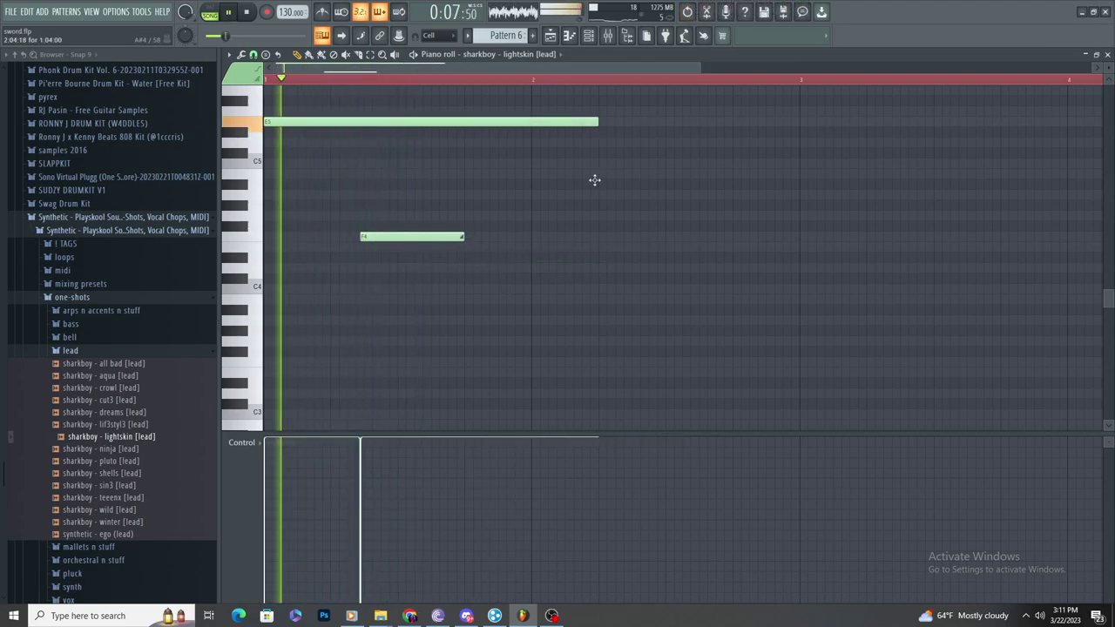
Step: Shorten the E5 note to end with the F4 slide and place a second E5 note directly after it
scroll(574, 191, down, 1)
scroll(523, 194, up, 1)
scroll(426, 177, down, 1)
scroll(426, 177, up, 2)
key(space)
key(space)
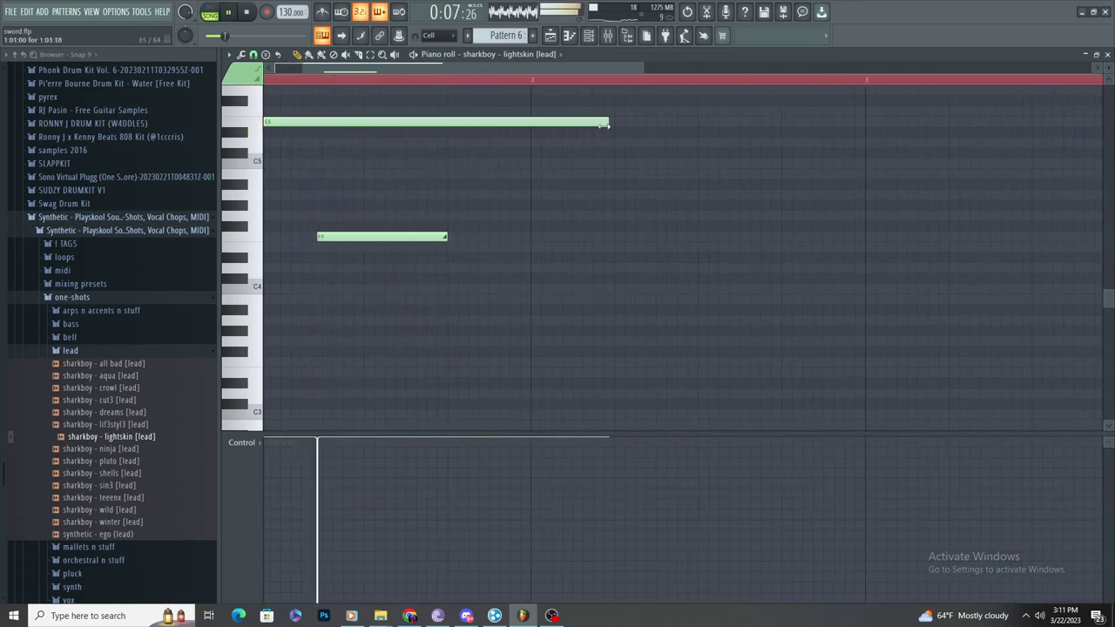
click(451, 121)
key(ctrl+z)
key(space)
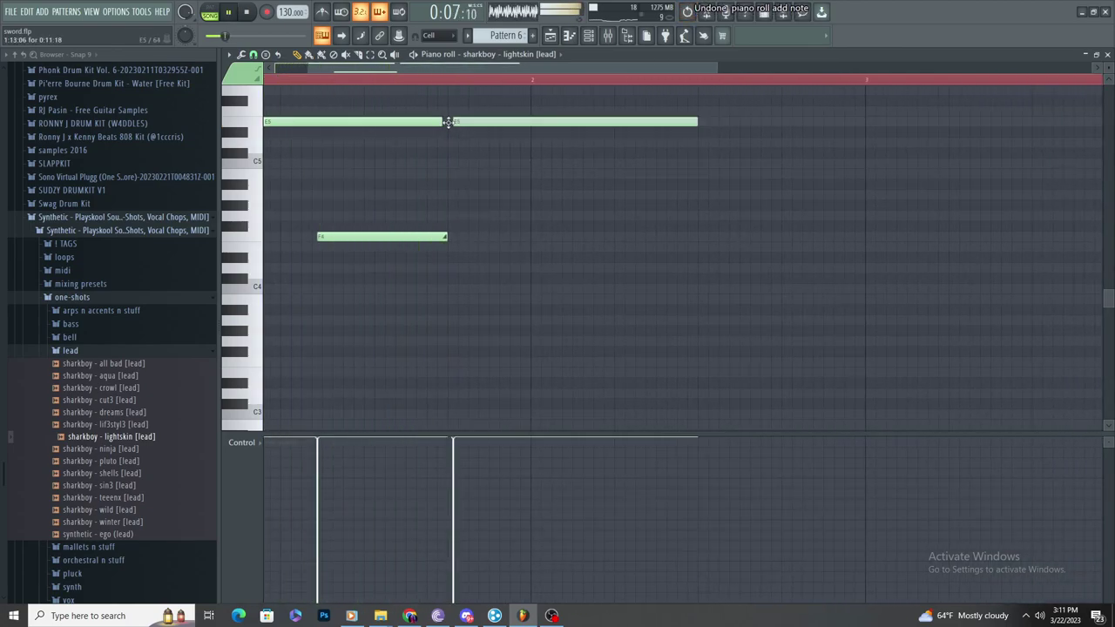
drag(442, 123, 447, 123)
drag(454, 123, 449, 124)
Step: Replay the two E5 notes and add a second F4 slide note under the second one in bar 2
scroll(544, 207, down, 2)
scroll(491, 185, up, 2)
key(space)
key(space)
scroll(486, 283, down, 3)
scroll(435, 285, up, 2)
key(ctrl+z)
key(space)
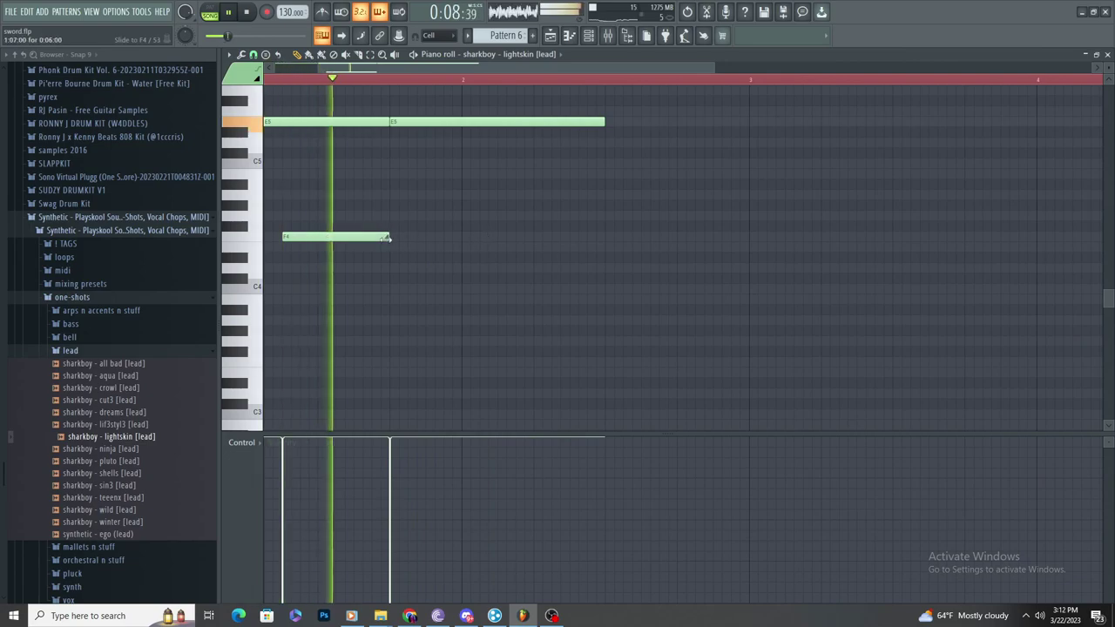
click(496, 236)
scroll(396, 226, down, 2)
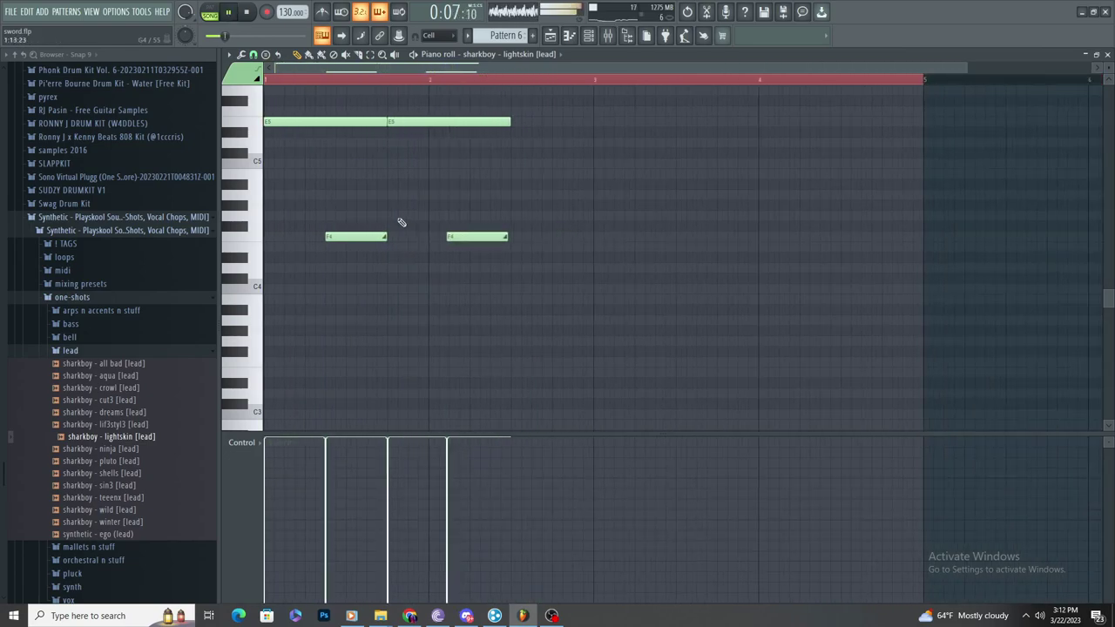
Step: Load Gross Beat on Insert 10 after the EQ with the 1 Beat Gate volume preset
click(610, 37)
click(1051, 112)
mouse_move(1037, 125)
click(946, 57)
click(994, 112)
mouse_move(1000, 124)
click(917, 44)
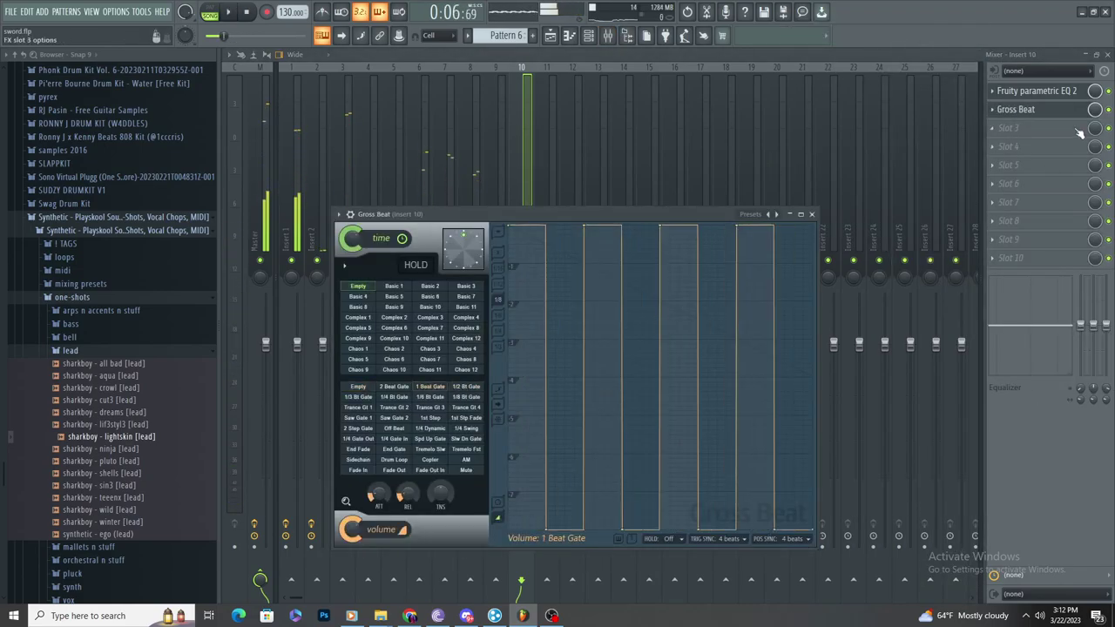
Step: Create an automation clip for Gross Beat's mix level on Insert 10 and show it in the playlist
right_click(1095, 111)
click(1070, 200)
click(552, 36)
key(space)
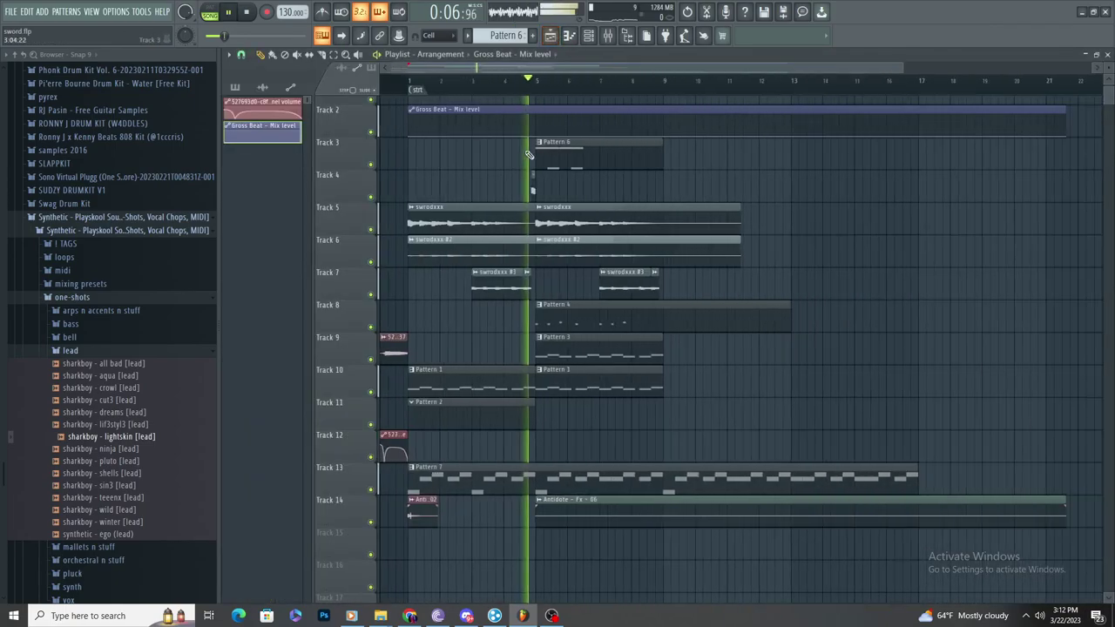
Step: Shape the Gross Beat mix-level clip to stay at zero until bar 5 and curve up to a peak mid bar 6
scroll(514, 187, down, 4)
scroll(453, 124, up, 4)
key(space)
right_click(488, 145)
key(space)
drag(488, 145, 527, 156)
scroll(489, 165, up, 4)
right_click(574, 142)
scroll(518, 135, up, 4)
key(space)
key(space)
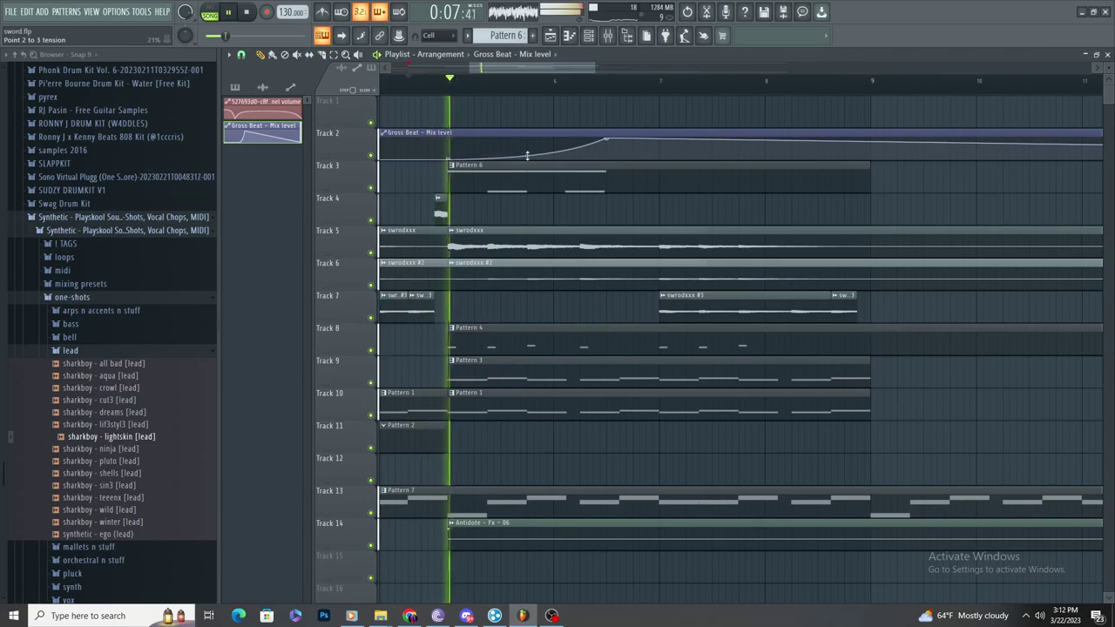
Step: Check Gross Beat's gate presets and add a low point late in bar 5 of its mix-level clip to delay the rise
click(609, 35)
click(1033, 110)
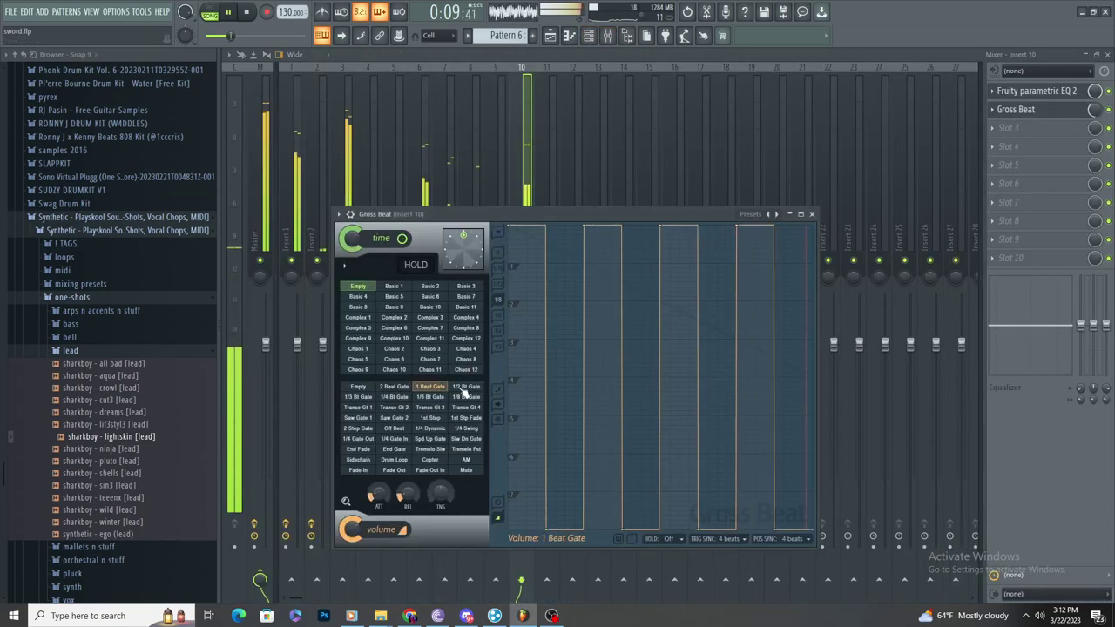
key(F5)
scroll(595, 199, up, 1)
right_click(522, 158)
scroll(528, 161, down, 3)
scroll(545, 163, up, 3)
scroll(545, 162, down, 3)
scroll(547, 162, up, 3)
key(space)
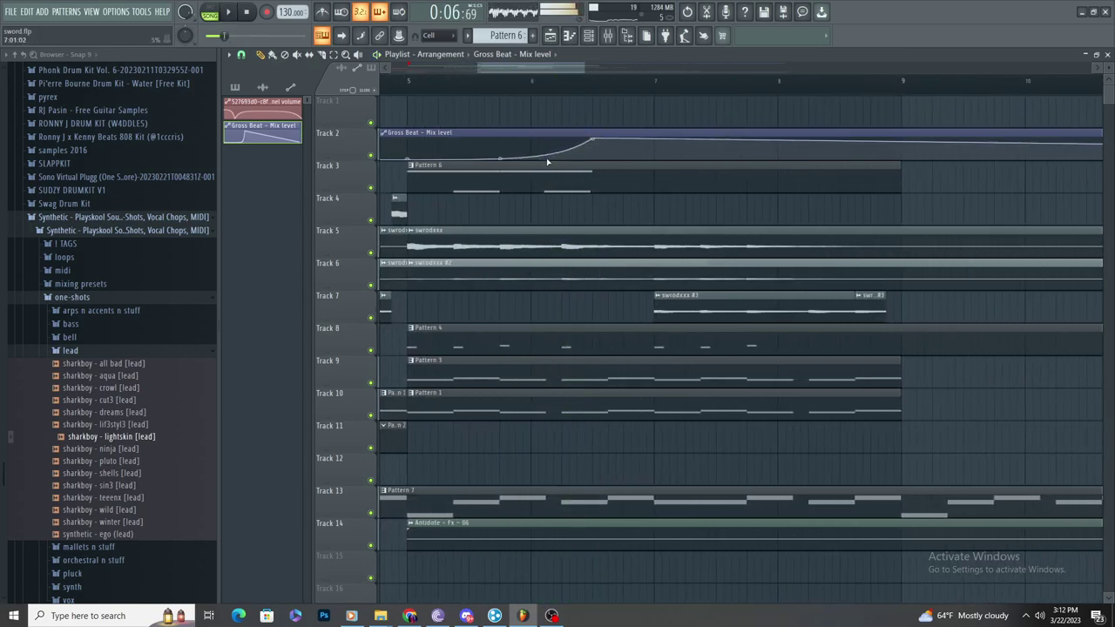
Step: Duplicate all notes of Pattern 6 and place the copies directly after the originals
double_click(598, 172)
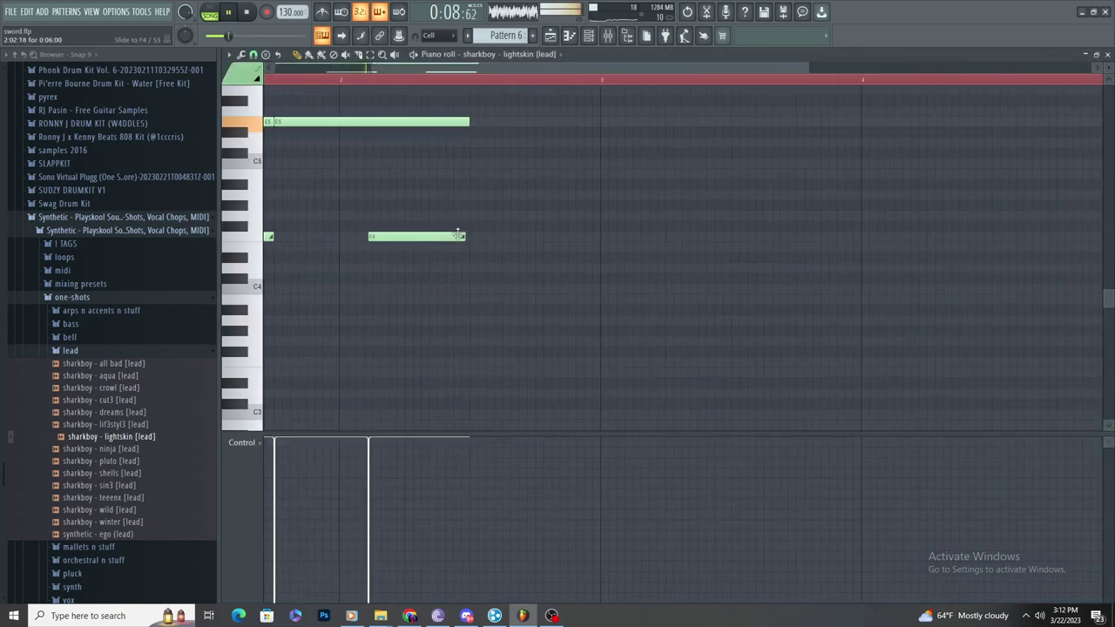
scroll(455, 240, down, 2)
scroll(331, 80, up, 2)
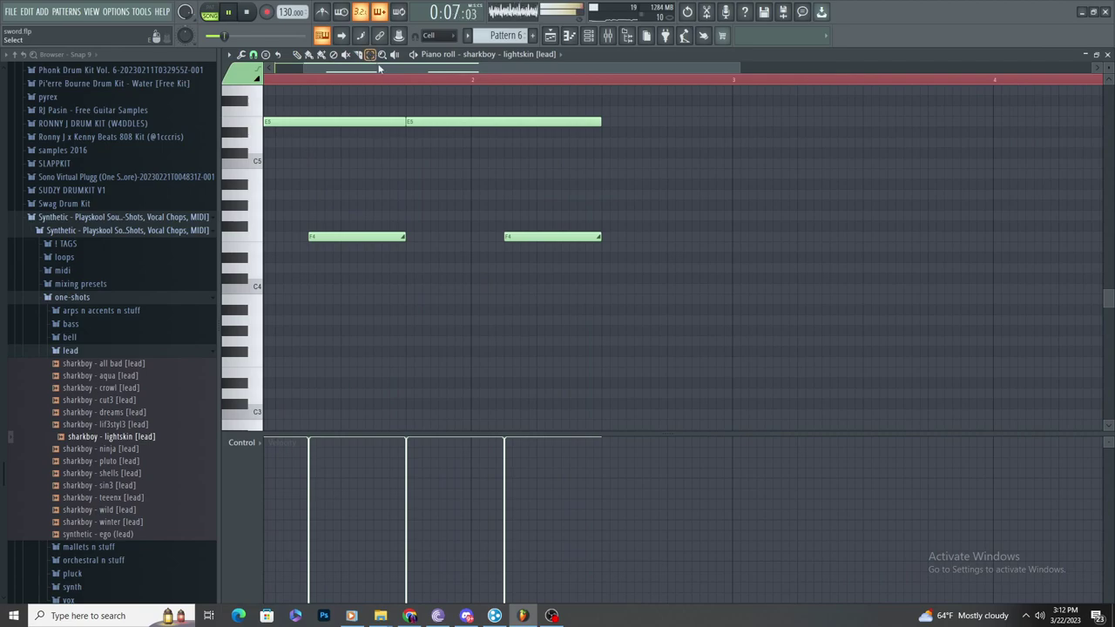
key(ctrl+a)
key(ctrl+b)
ctrl+scroll(791, 180, down, 1)
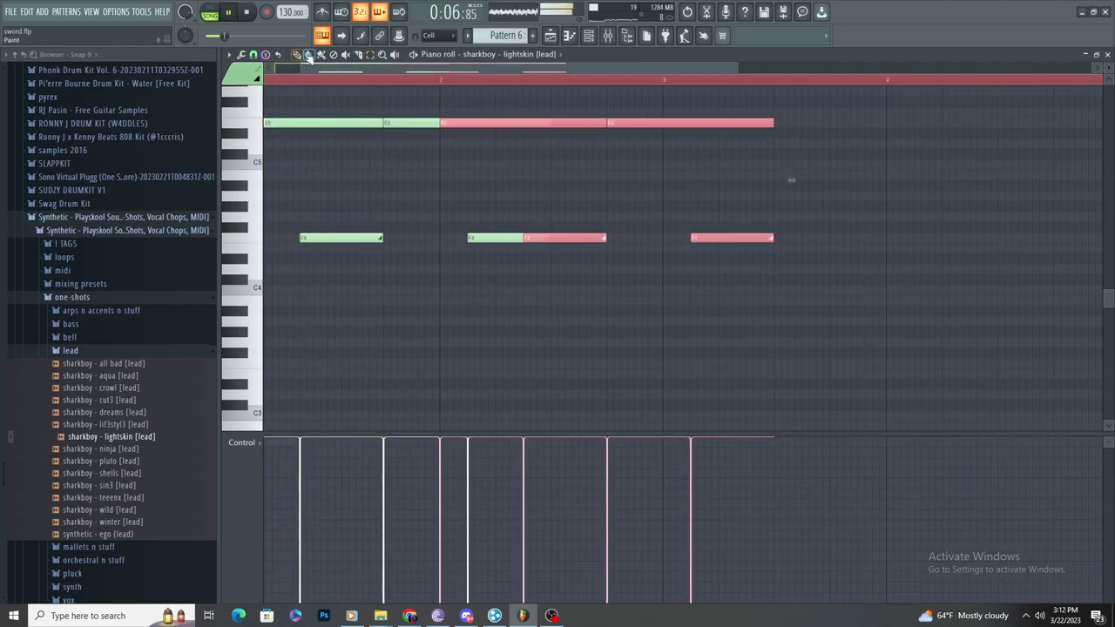
drag(542, 123, 652, 122)
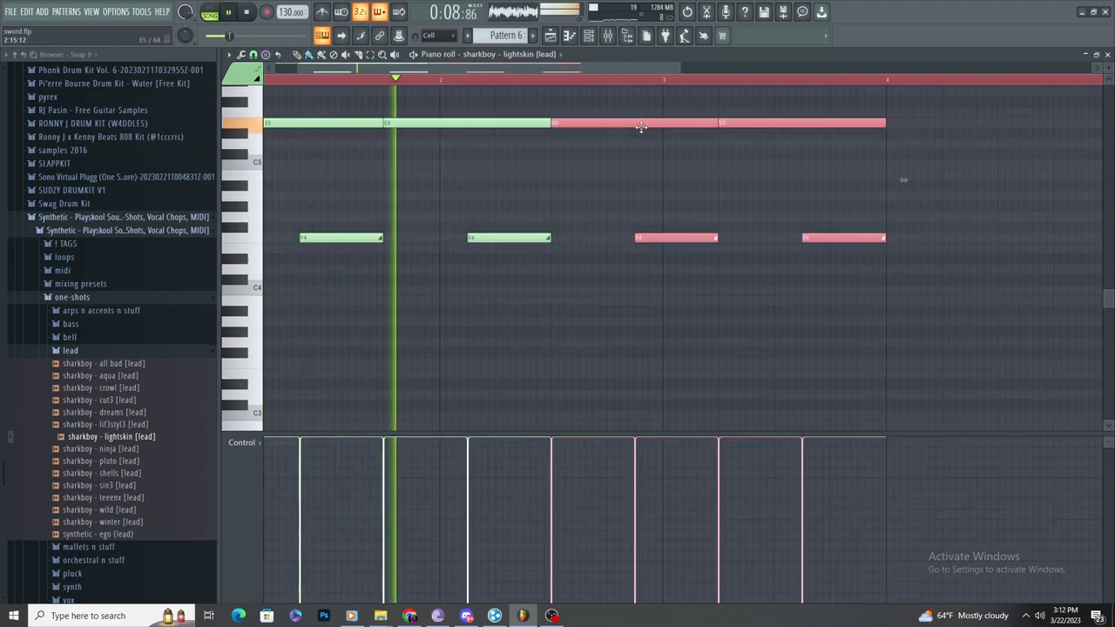
Step: Start the third F4 slide note together with the third E5 note and stretch it to the start of bar 3
click(641, 175)
right_click(643, 176)
drag(668, 242, 583, 240)
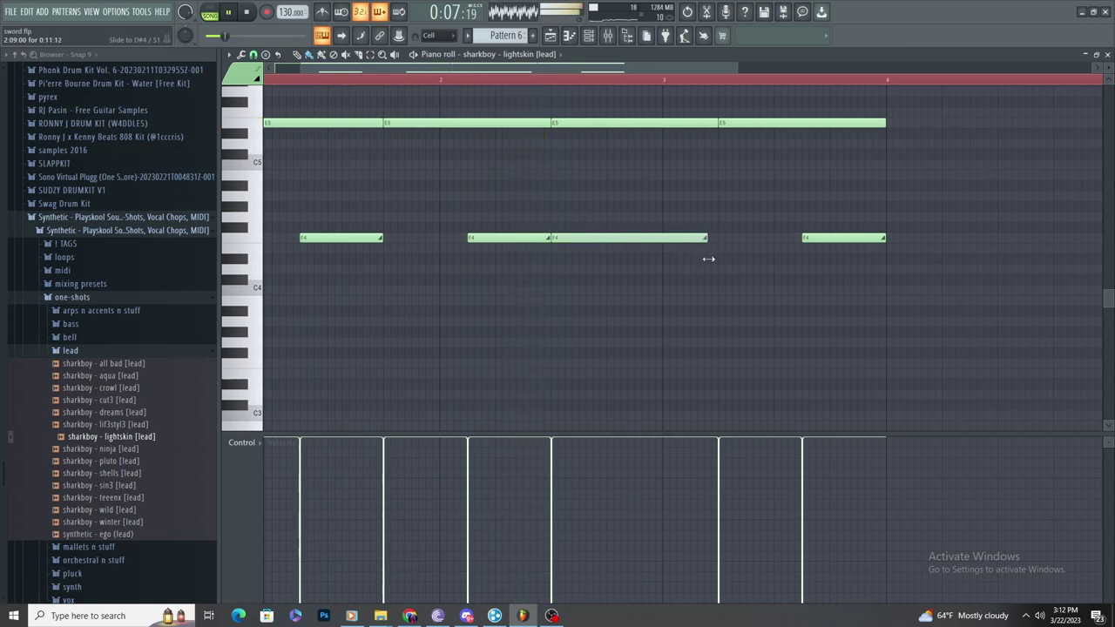
ctrl+scroll(710, 264, down, 3)
ctrl+scroll(710, 264, up, 4)
Step: Shorten the third E5 note to end at bar 3 and move the last E5 note to start there
drag(558, 148, 488, 160)
scroll(488, 159, up, 3)
drag(571, 249, 534, 251)
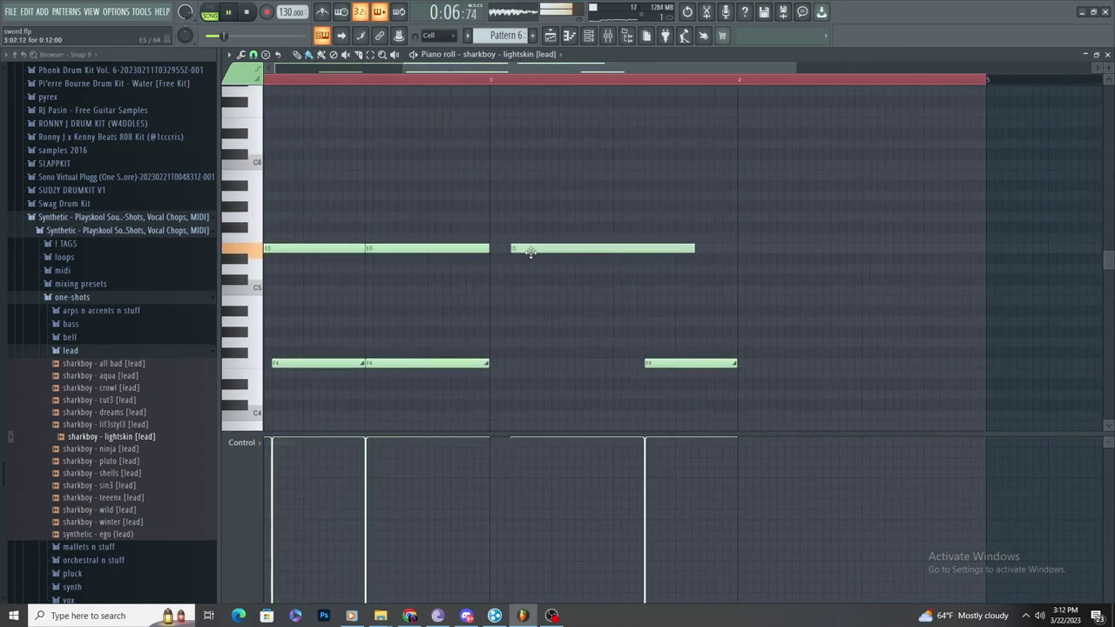
Step: Level off the Gross Beat mix-level curve after mid bar 6 and ramp it to 100% at bar 9
click(563, 37)
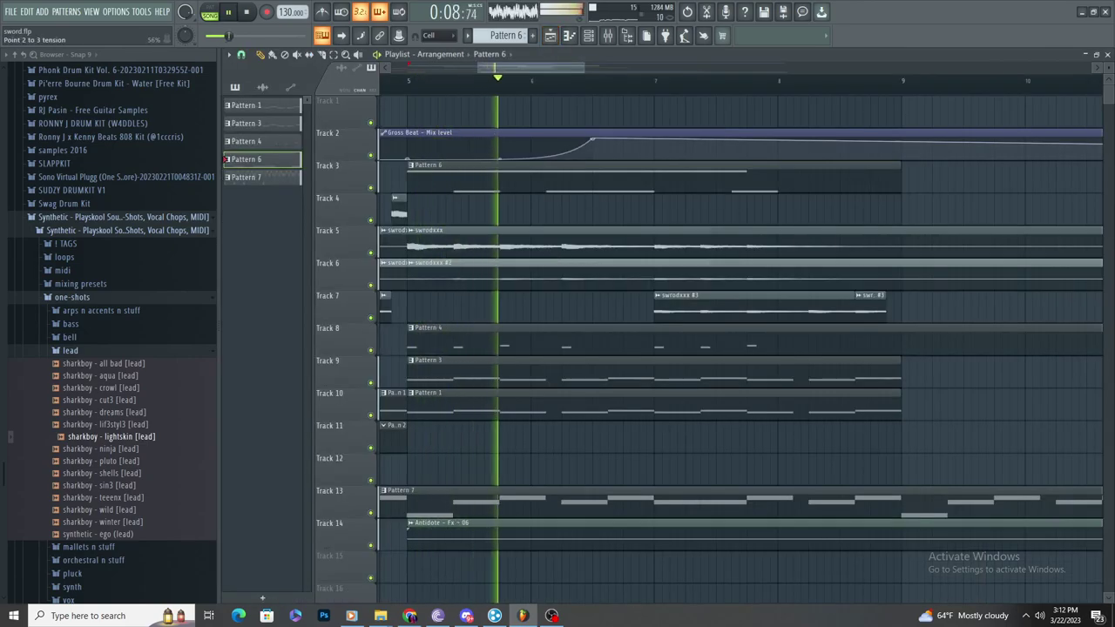
ctrl+scroll(512, 163, up, 1)
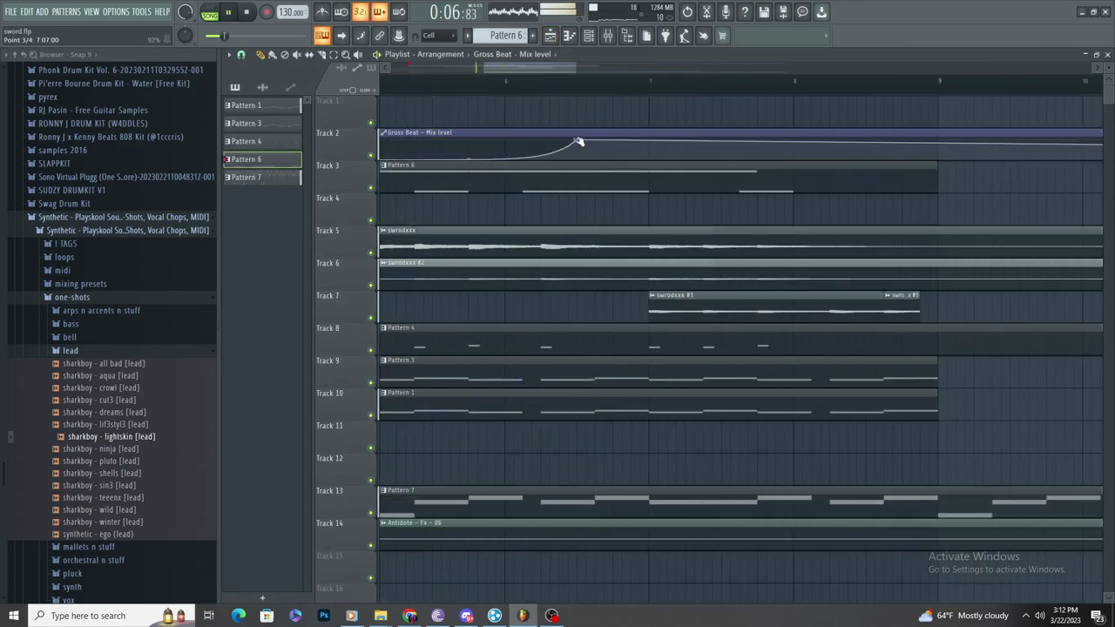
ctrl+scroll(672, 148, down, 3)
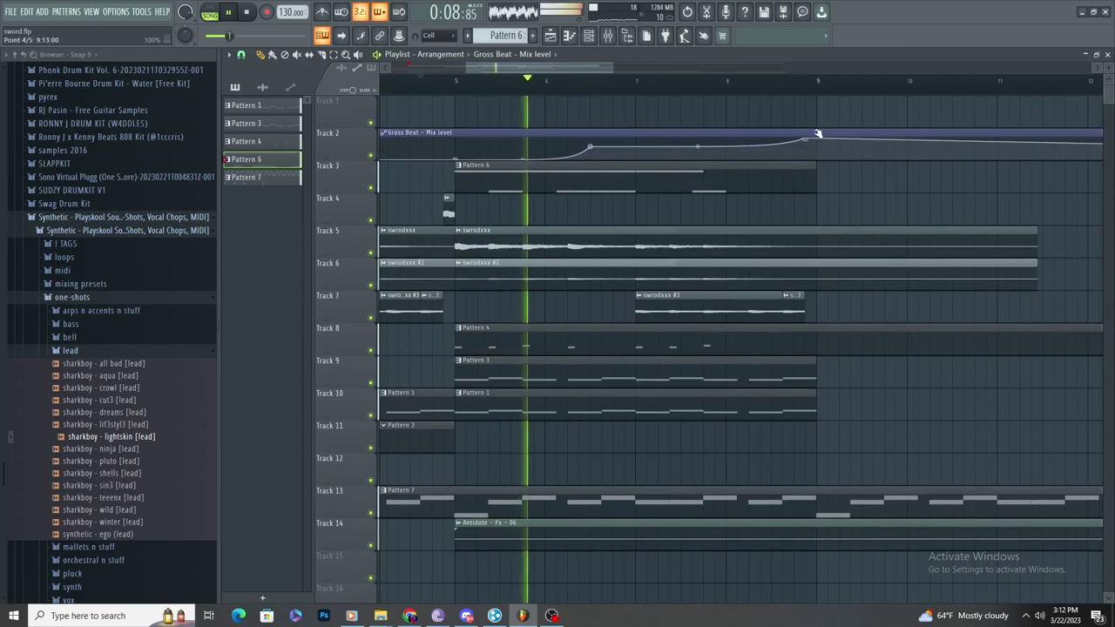
drag(812, 144, 817, 137)
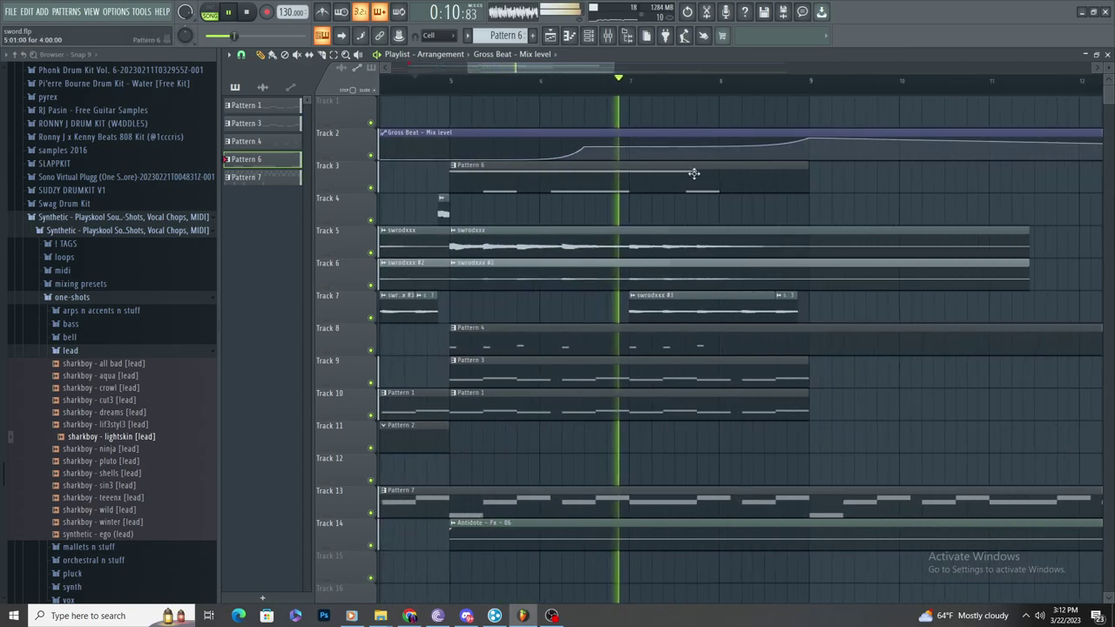
Step: Delete the last F4 slide note of Pattern 6 and draw a D6 note right after the last E5 note
double_click(691, 174)
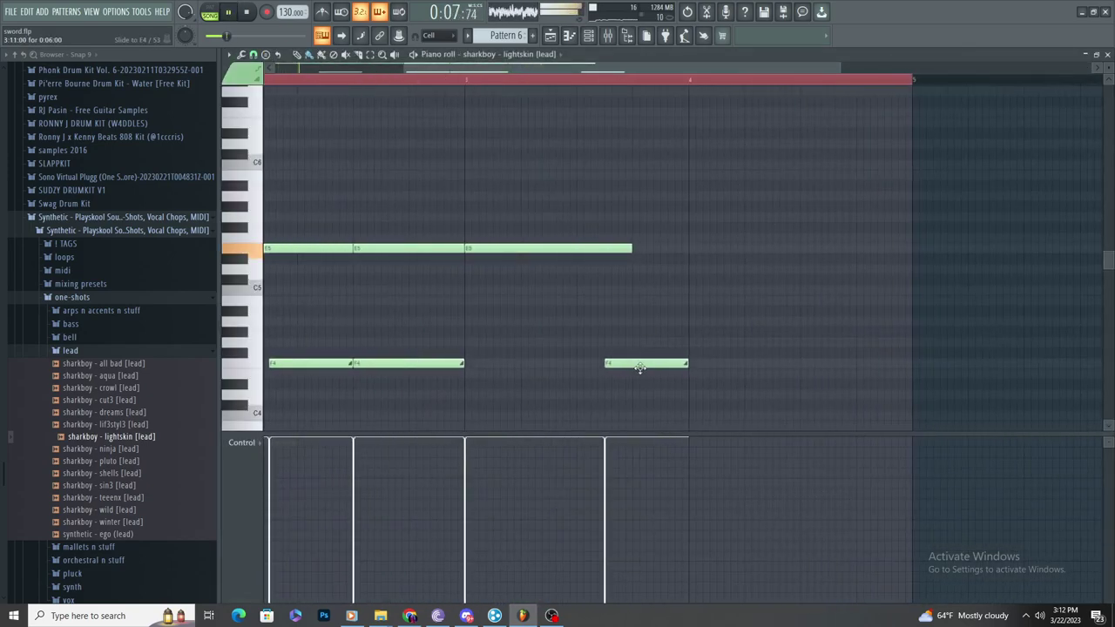
drag(650, 178, 674, 196)
right_click(714, 199)
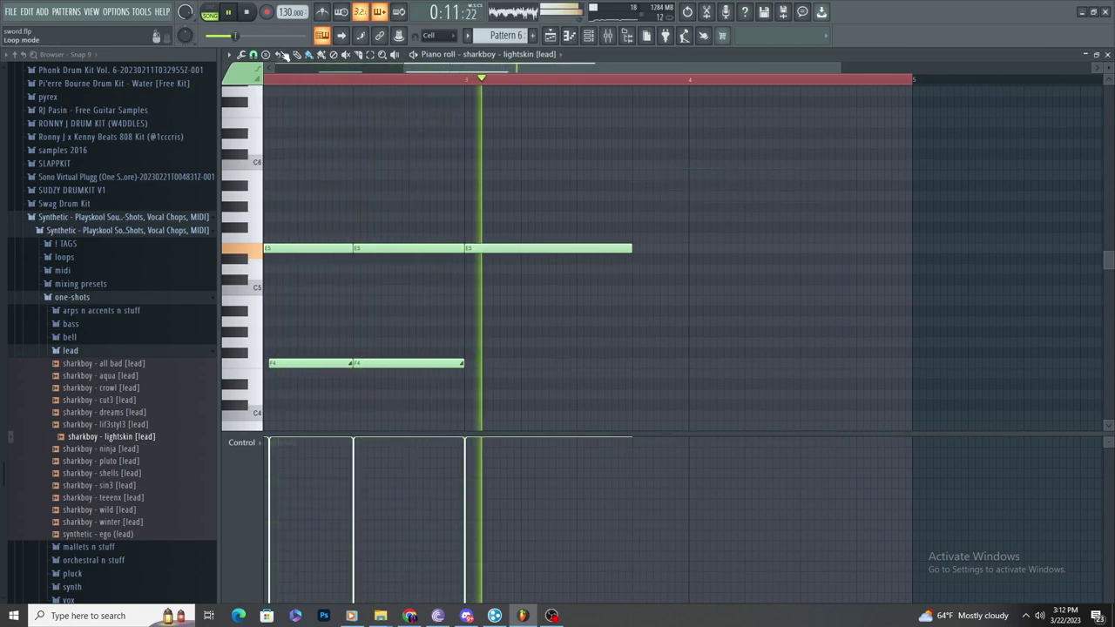
click(665, 175)
key(space)
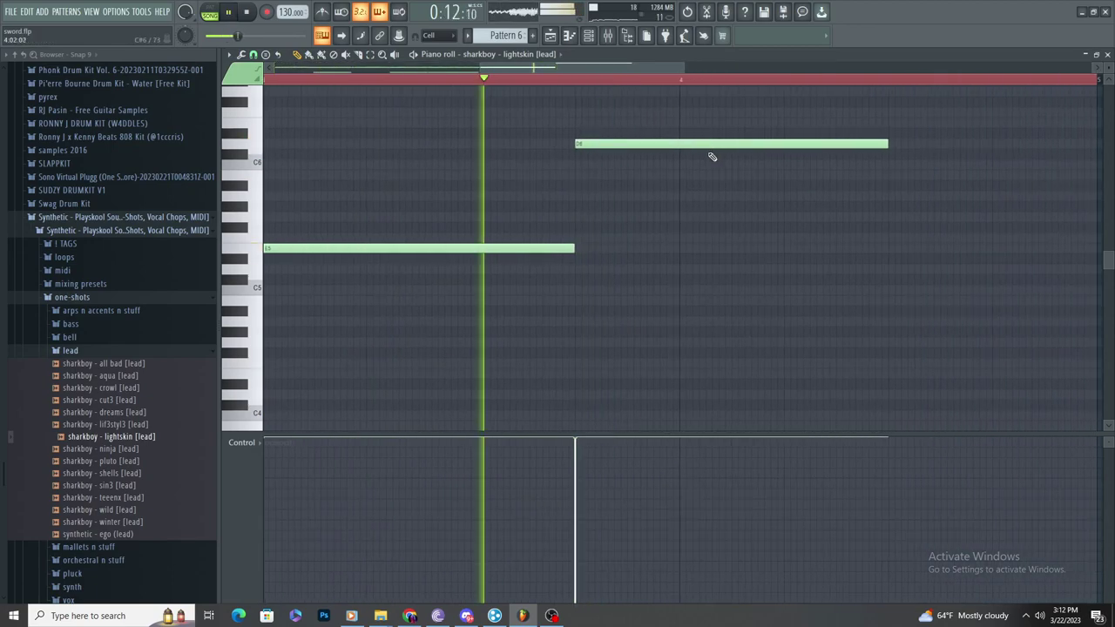
Step: Shorten the D6 note to 2 steps and add an equally long C6 note after it, ending at bar 4
scroll(712, 166, up, 2)
key(space)
key(space)
drag(709, 145, 627, 163)
key(space)
key(space)
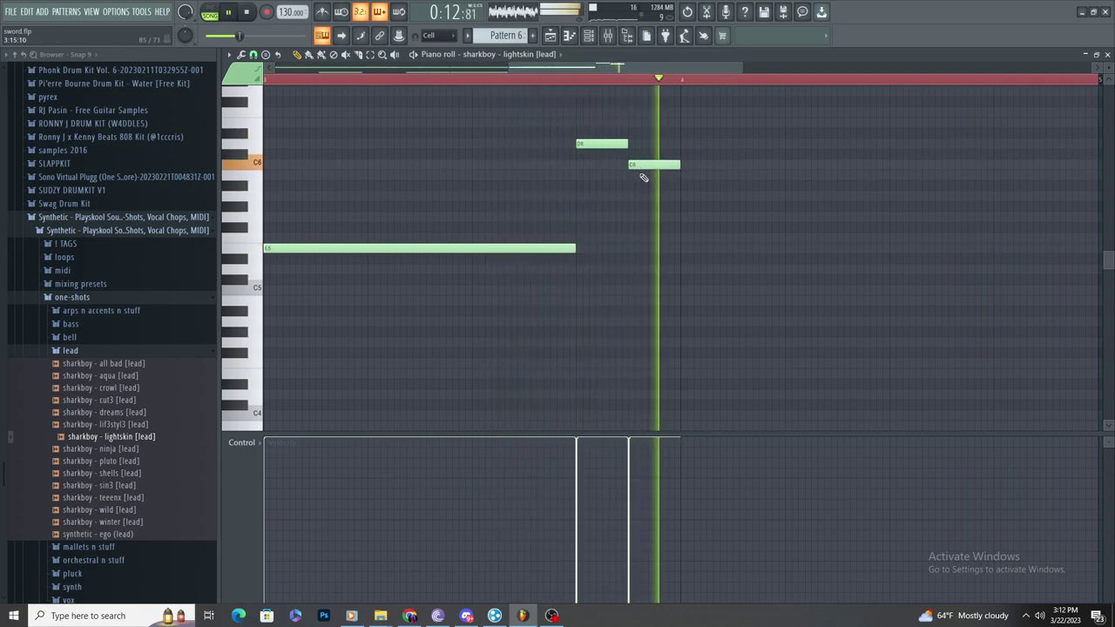
Step: Replace the C6 note after the D6 with a C#6 followed by a C6 at the start of bar 4
key(space)
key(space)
scroll(645, 179, down, 2)
key(space)
scroll(745, 199, up, 2)
right_click(592, 185)
right_click(587, 165)
key(space)
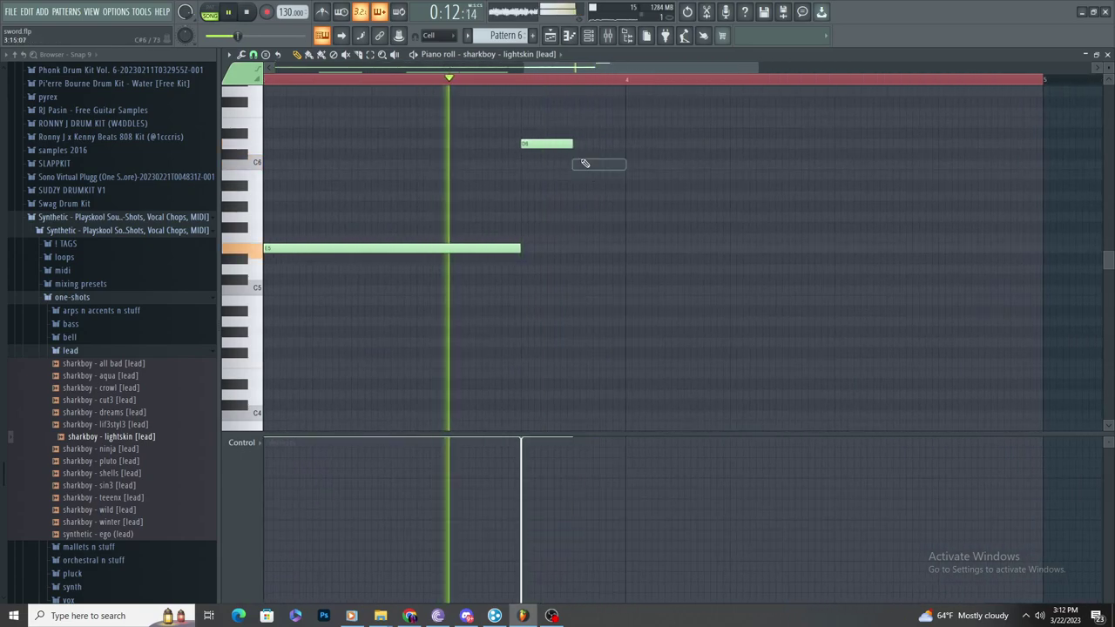
click(587, 155)
click(629, 166)
Step: Replay the descending run and replace its C#6 and C6 notes with a single C6 directly after the D6
key(space)
scroll(655, 195, down, 2)
key(space)
scroll(663, 196, up, 1)
key(ctrl+z)
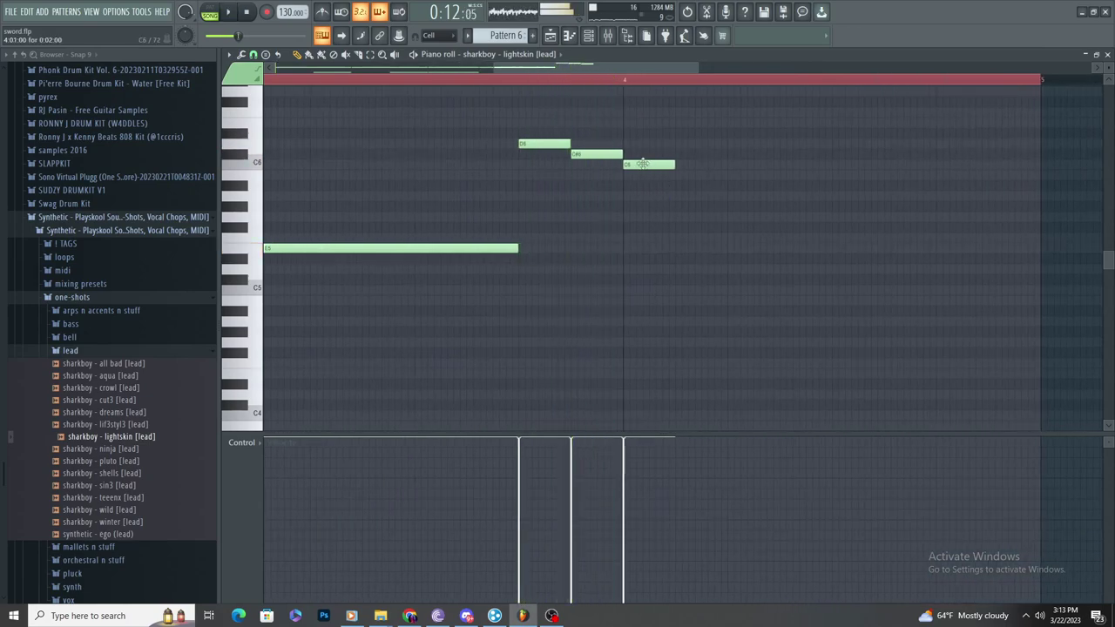
key(space)
key(space)
right_click(658, 166)
right_click(601, 155)
click(577, 165)
key(space)
key(space)
key(ctrl+z)
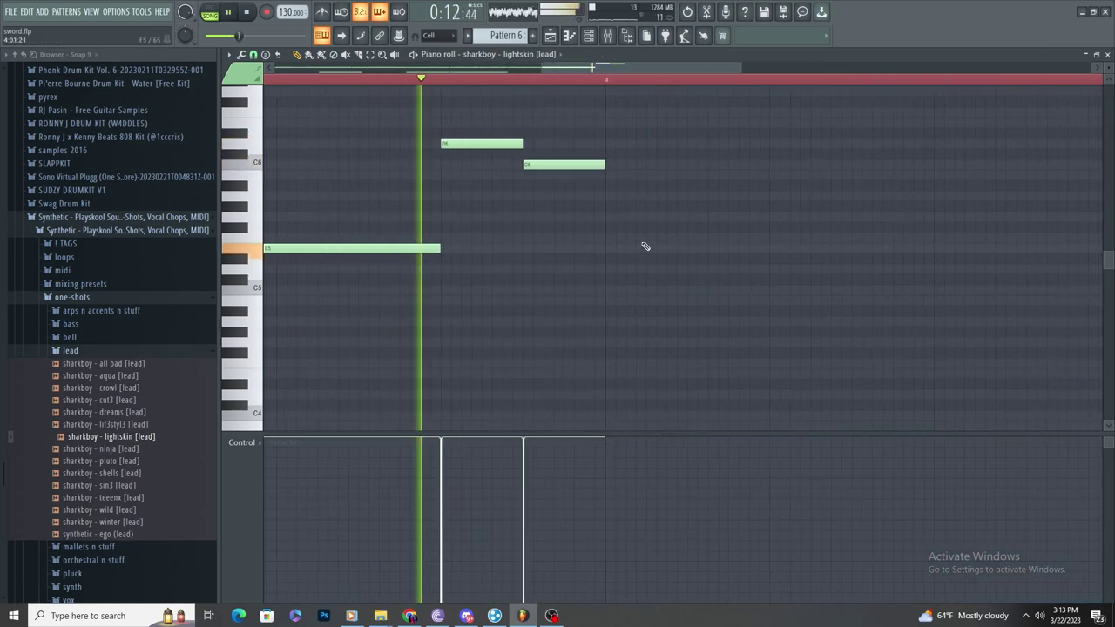
Step: Raise the C6 note after the D6 to C#6 and add a B5 note at the start of bar 4
key(ctrl+z)
drag(583, 166, 583, 155)
click(625, 185)
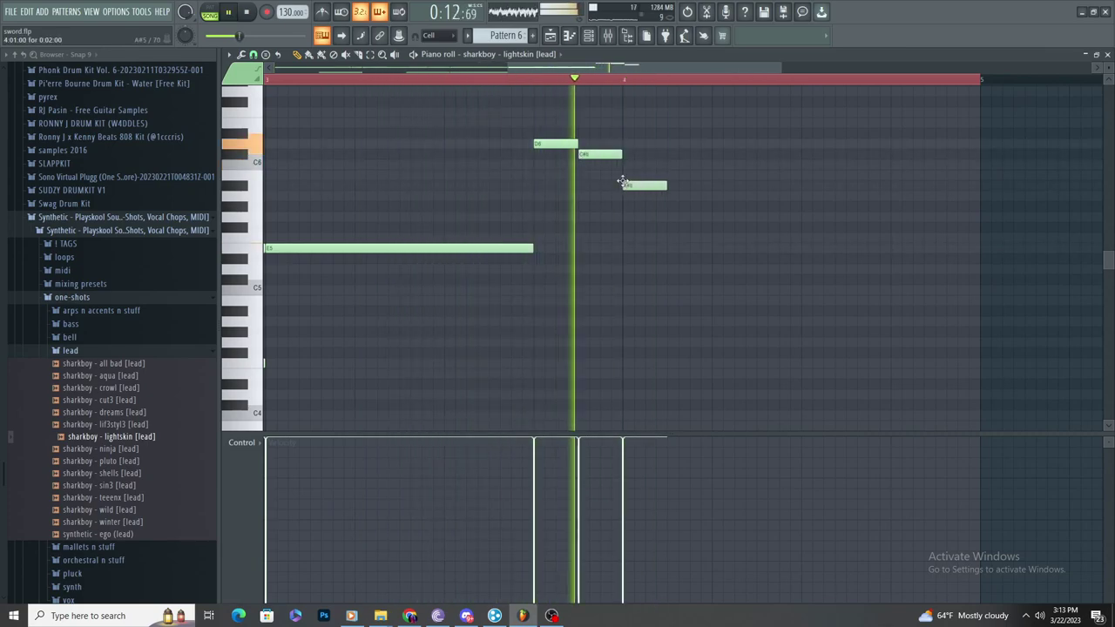
drag(629, 186, 629, 176)
scroll(741, 218, up, 2)
Step: Draw an A#5 note 4 steps into bar 4, followed directly by a G#5 note
click(659, 185)
drag(633, 191, 658, 182)
scroll(688, 209, down, 2)
scroll(707, 216, up, 1)
click(714, 176)
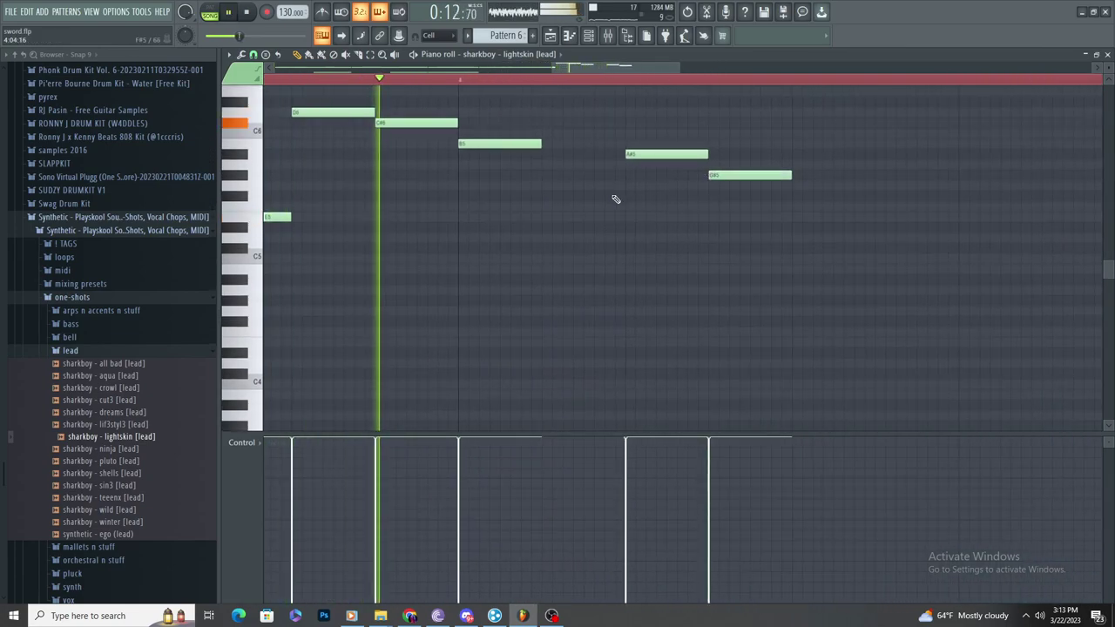
Step: Replace the A#5 and G#5 notes in bar 4 with two spaced B5 notes and an A5 following the last one
scroll(523, 192, down, 3)
scroll(545, 189, up, 2)
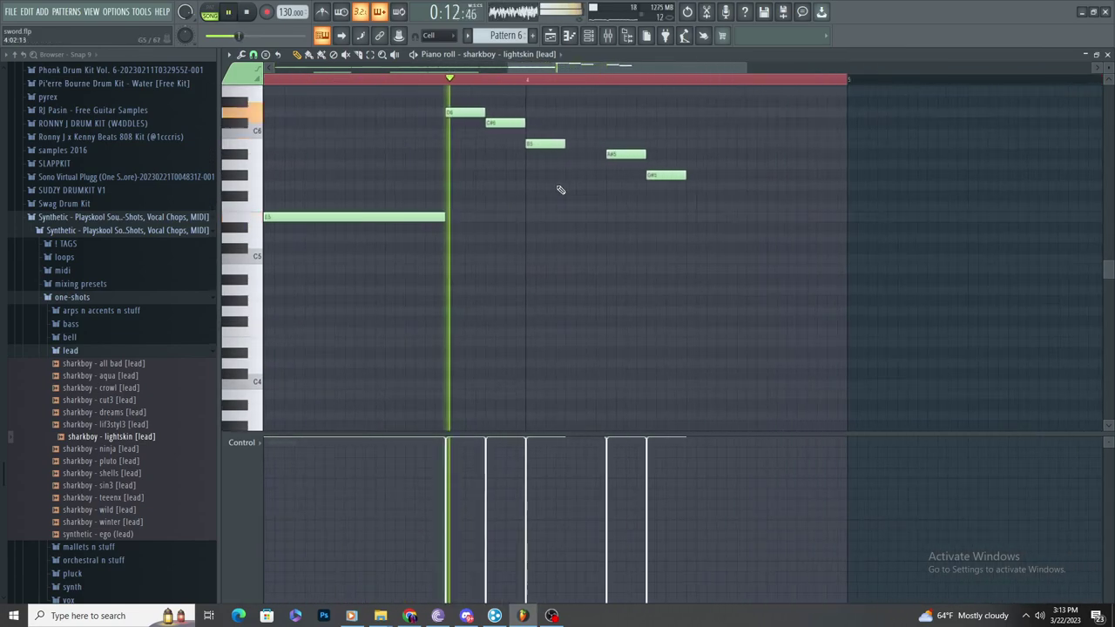
right_click(631, 155)
click(617, 145)
click(704, 156)
drag(704, 154, 704, 144)
Step: Draw a closing 2-step A5 note at the end of bar 4 and return to the playlist
scroll(784, 164, up, 2)
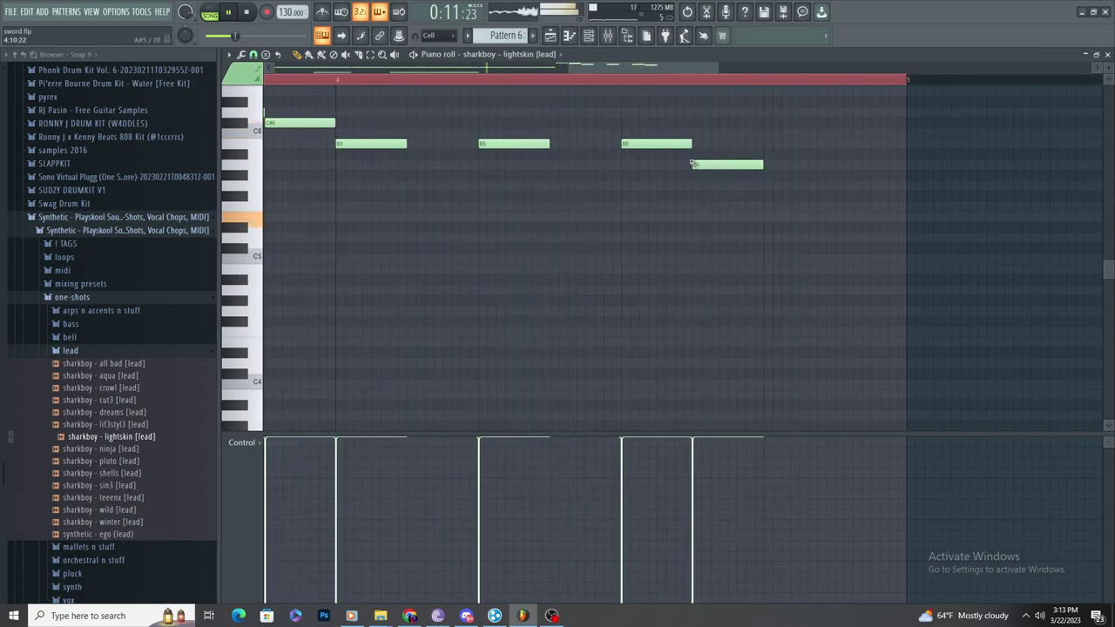
scroll(746, 184, up, 1)
scroll(731, 231, up, 4)
click(809, 260)
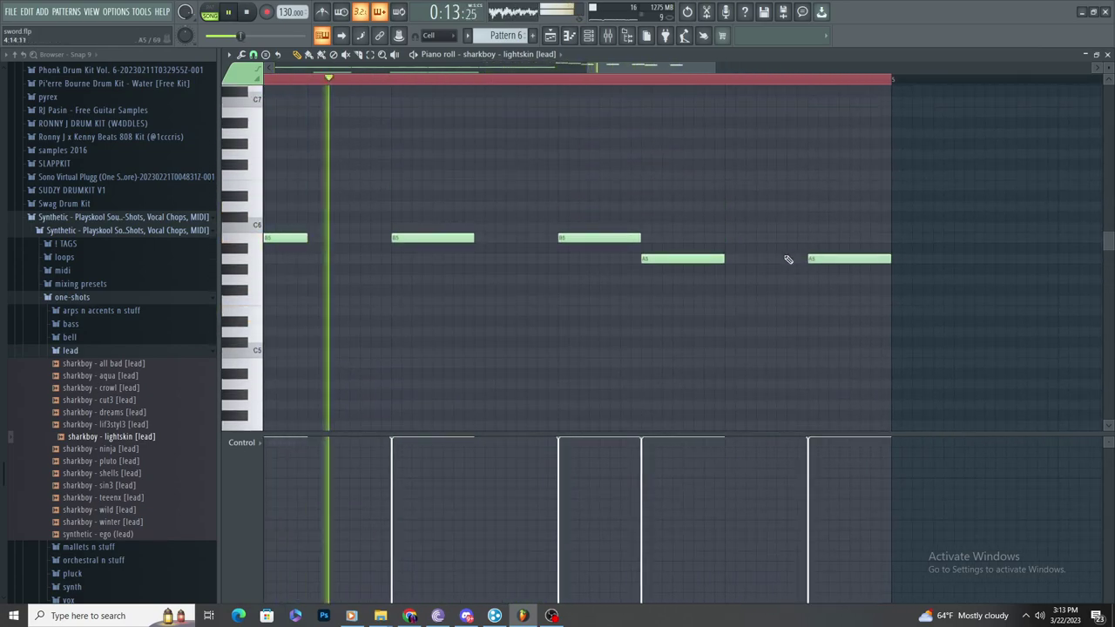
scroll(745, 254, down, 4)
click(552, 36)
scroll(568, 124, down, 1)
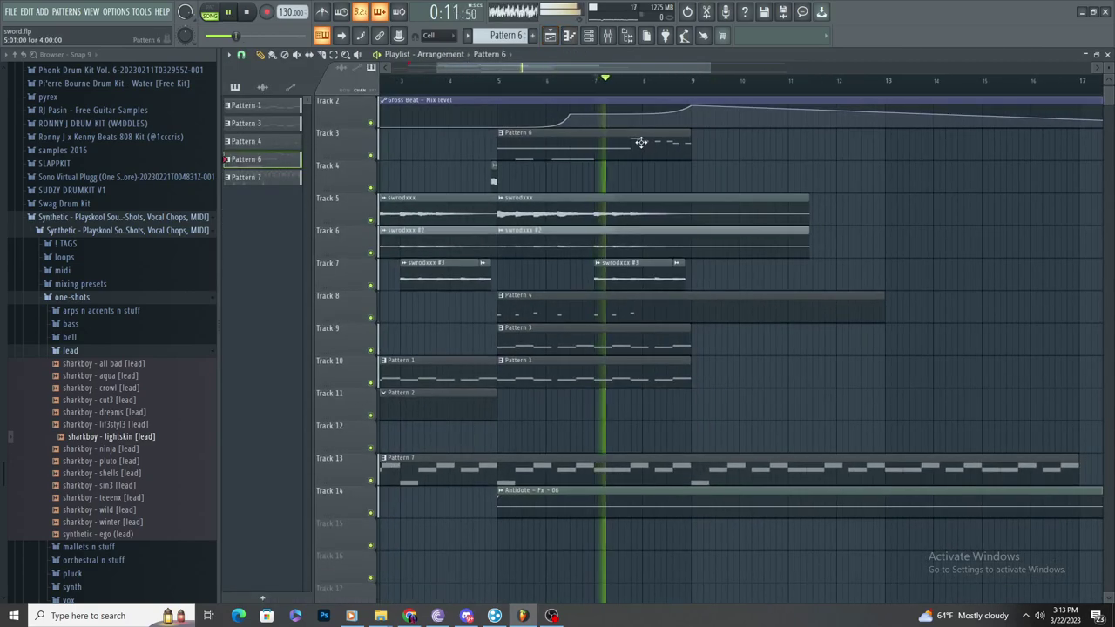
Step: Place a second Pattern 6 clip at bar 9 on Track 3 and play the arrangement from the start
click(692, 145)
scroll(819, 212, down, 2)
scroll(806, 219, up, 2)
ctrl+scroll(803, 221, down, 2)
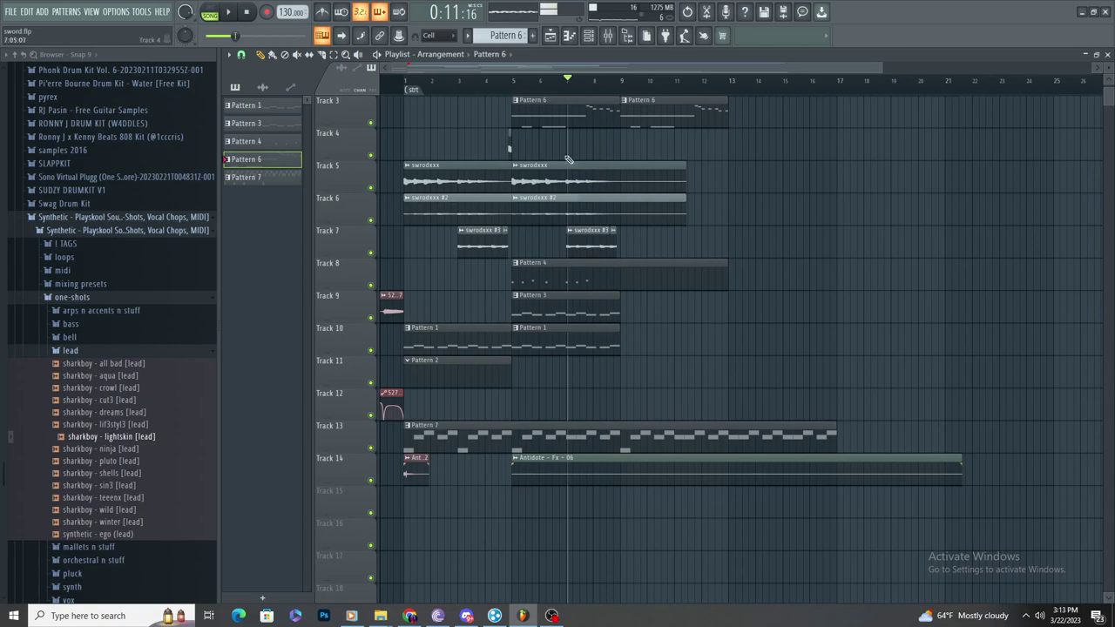
key(space)
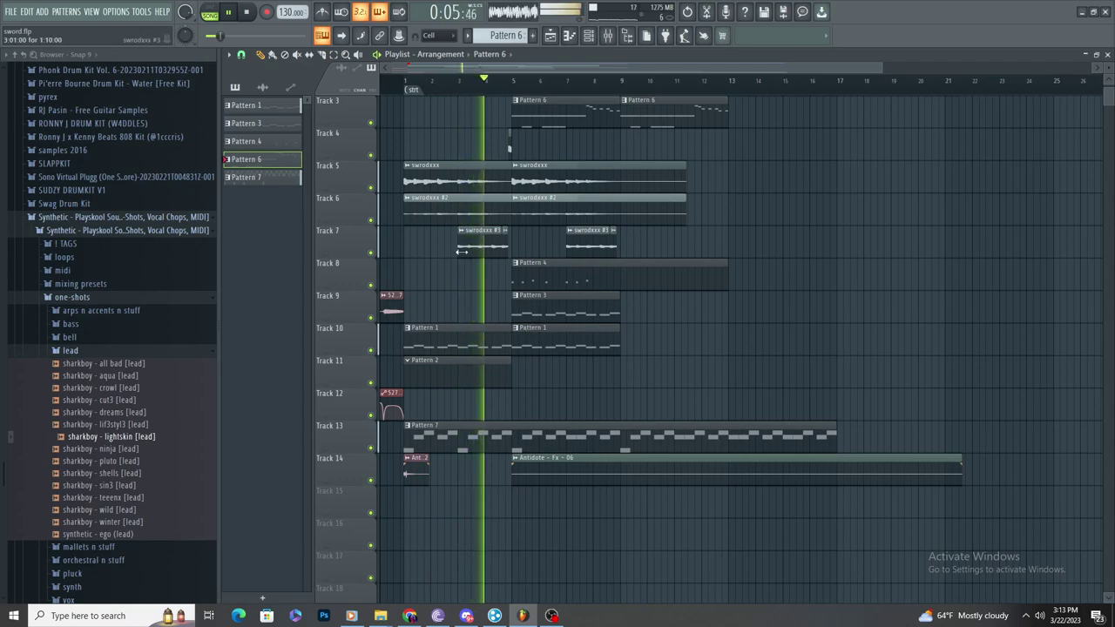
scroll(436, 358, up, 3)
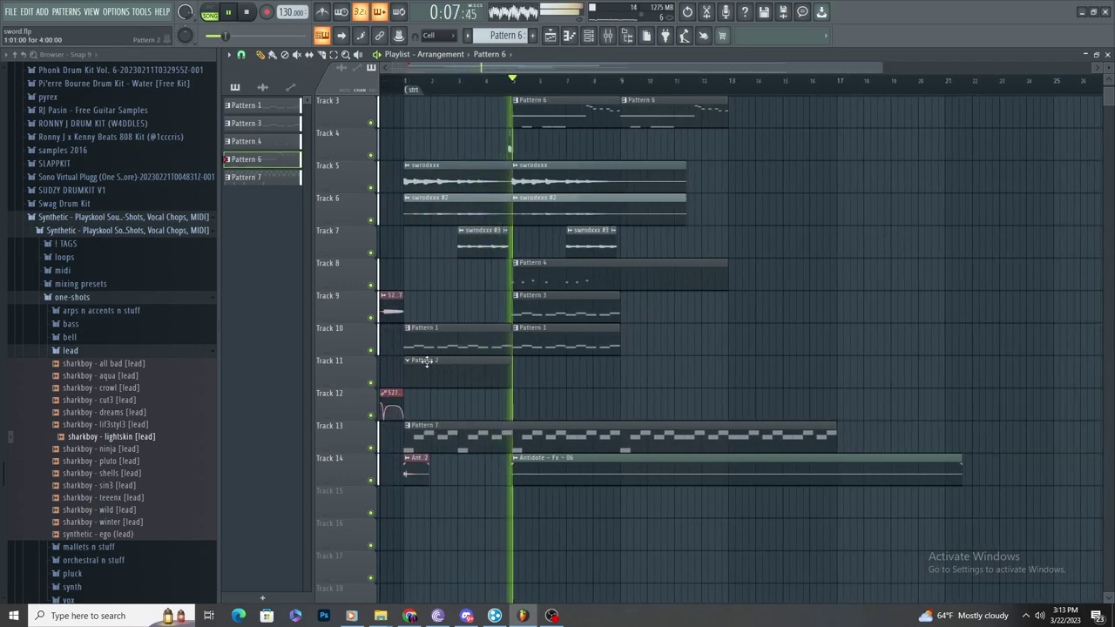
key(space)
key(space)
Step: Try moving the Pattern 2 clip on Track 11 to bar 5, undo the move and replay the opening
drag(445, 371, 637, 371)
key(ctrl+z)
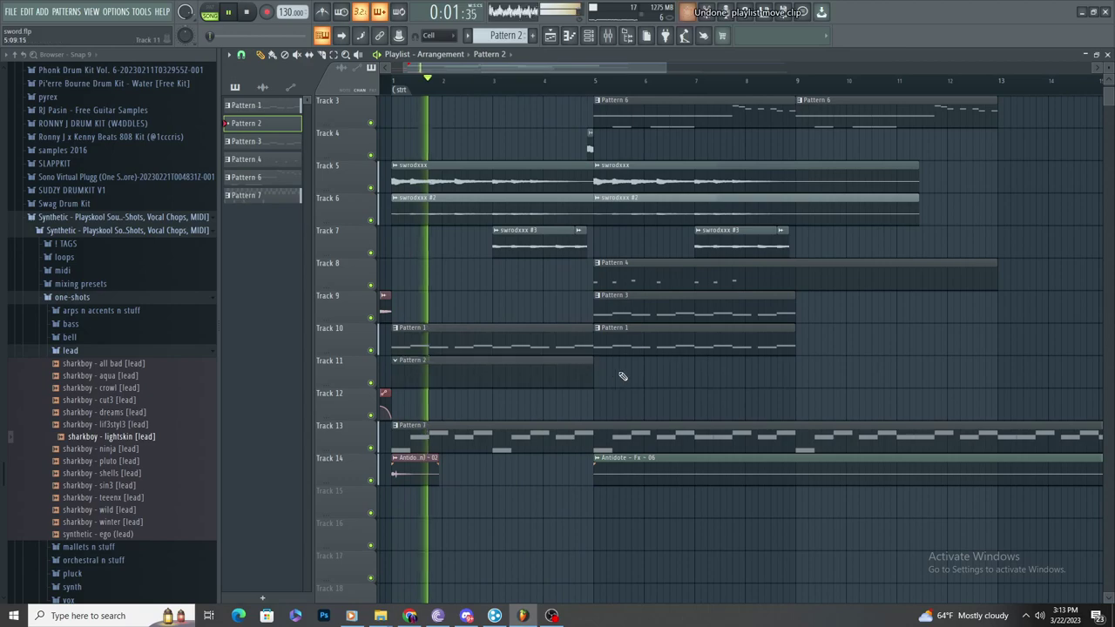
scroll(431, 187, down, 2)
key(space)
key(space)
scroll(340, 147, up, 3)
scroll(609, 343, down, 2)
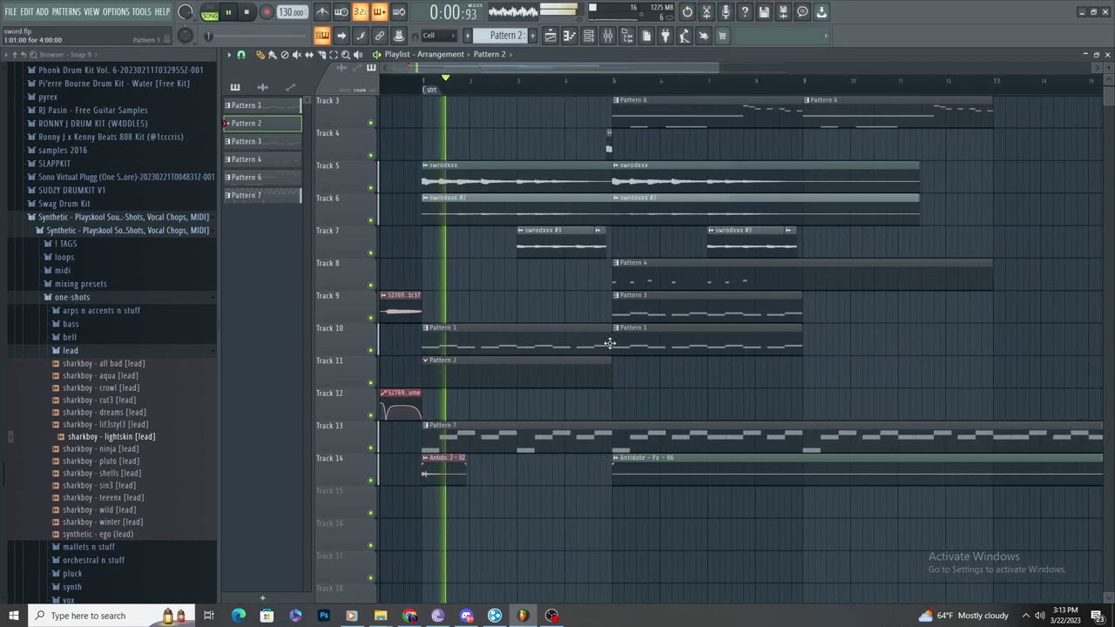
Step: Lengthen the Pattern 2 clip on Track 11 so it ends at bar 13, and open the piano roll
click(573, 369)
right_click(684, 369)
drag(555, 370, 841, 371)
click(569, 36)
key(space)
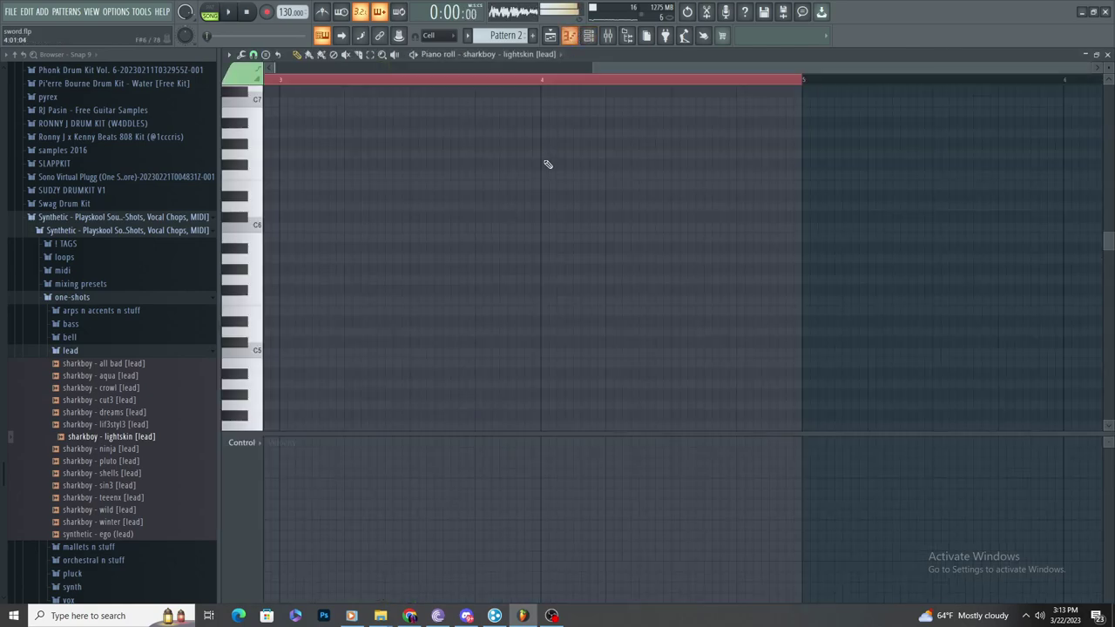
Step: Add X HIH HAT (3) from the X HI HATS folder of the XXXTENTACION drum kit as a new channel
click(80, 230)
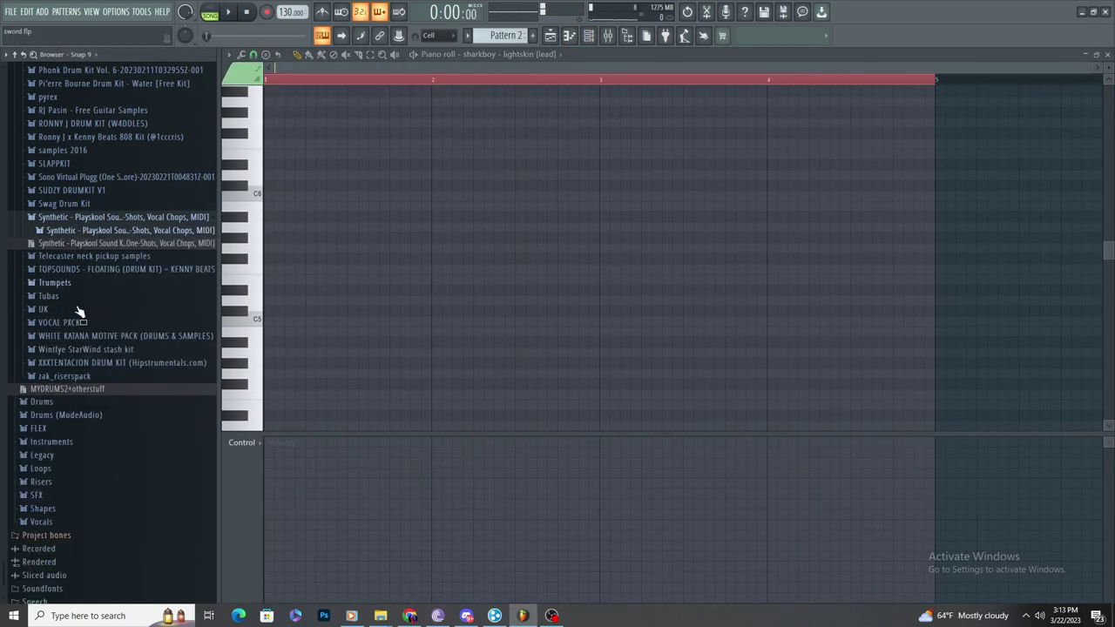
click(77, 363)
click(97, 416)
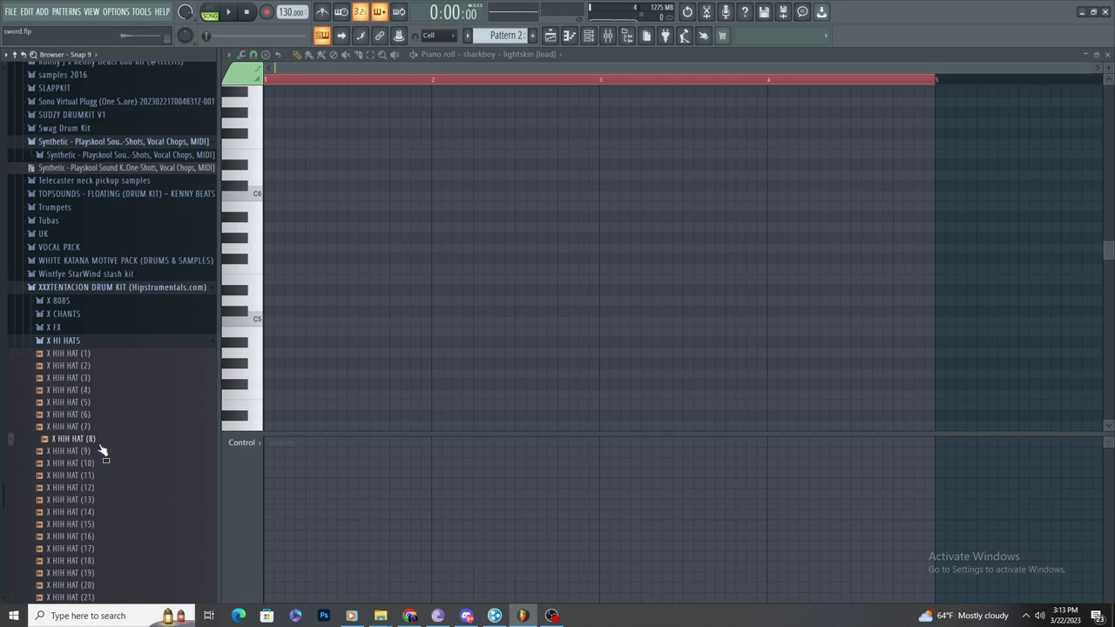
click(596, 40)
drag(705, 520, 655, 534)
Step: Show the hi-hat channel on mixer insert 20 and load Fruity Reeverb 2 into its first effect slot
double_click(625, 538)
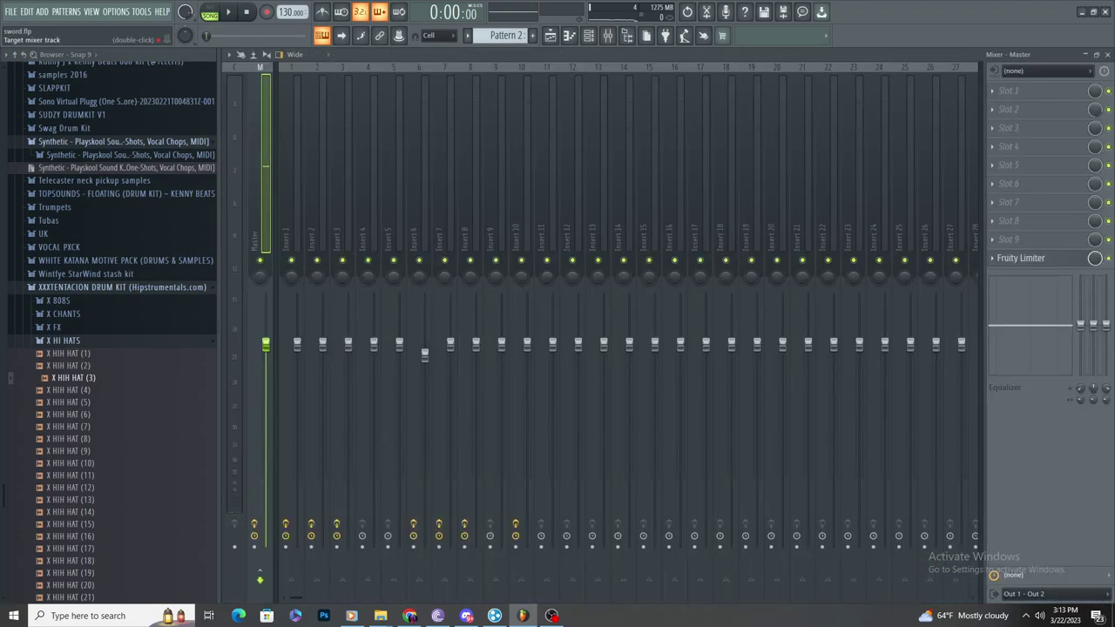
click(588, 35)
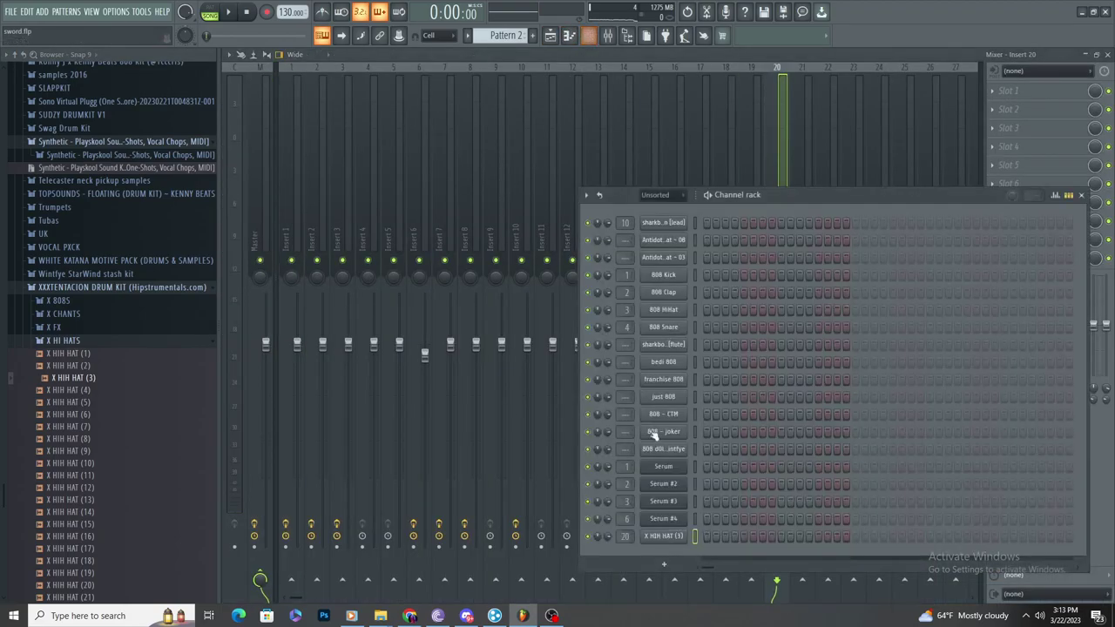
click(649, 537)
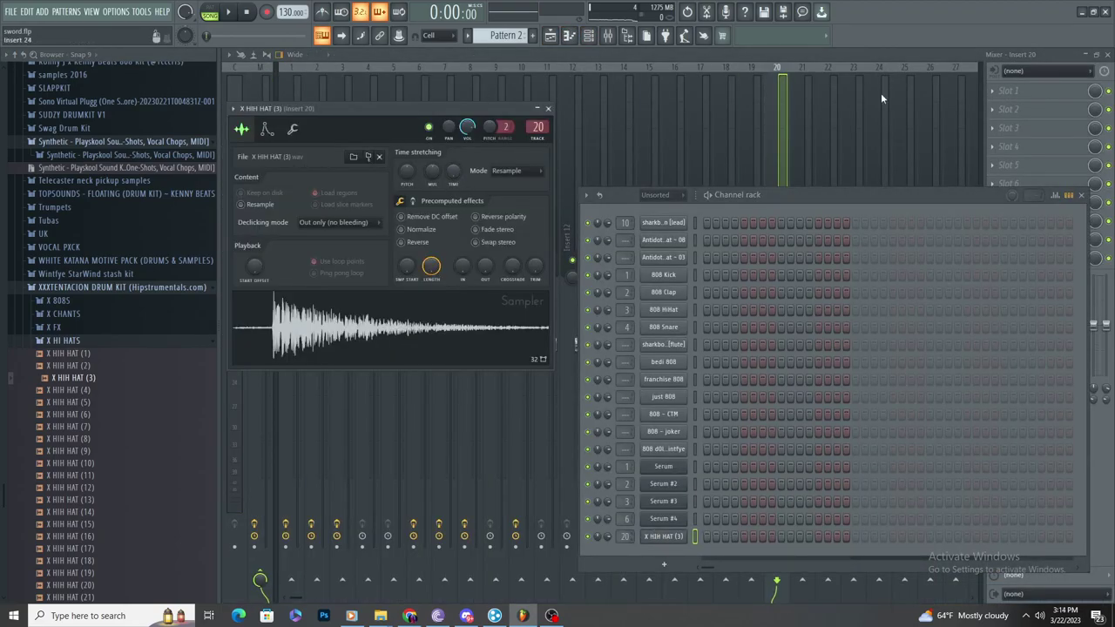
click(1040, 91)
click(823, 156)
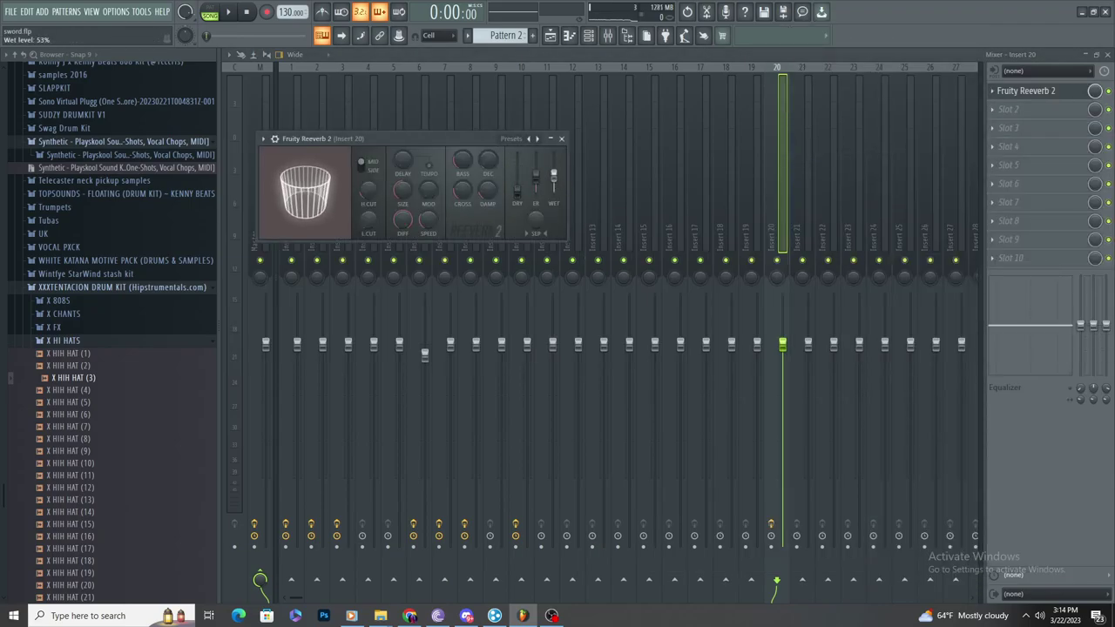
Step: Create an automation clip for the Fruity Reeverb 2 mix level on insert 20
click(1088, 91)
right_click(1094, 91)
click(1046, 157)
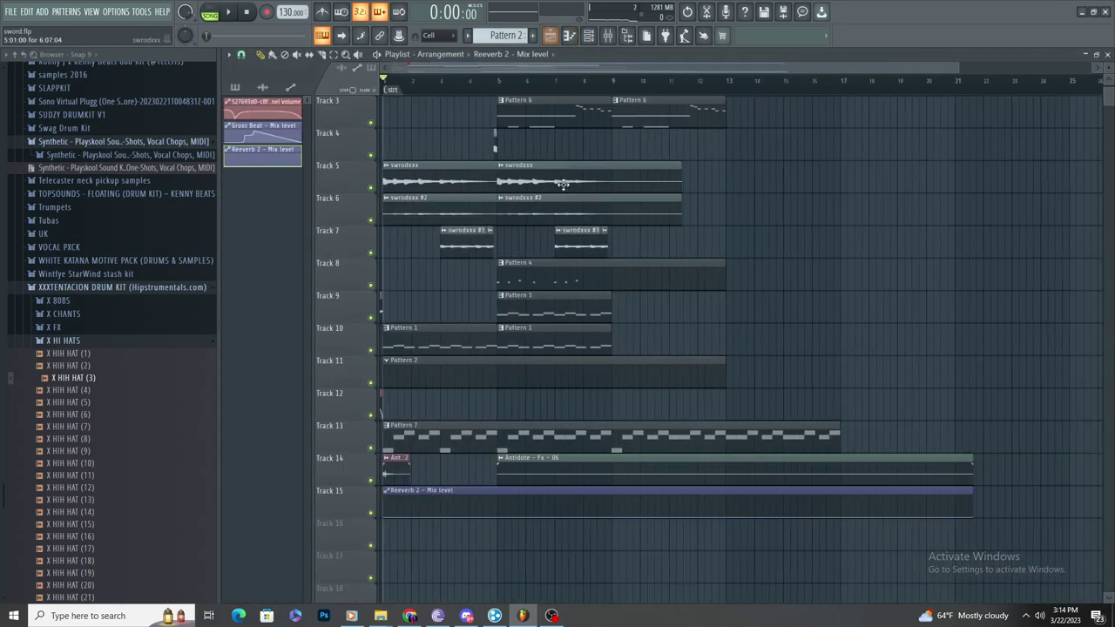
Step: Shape the reverb mix automation on Track 15 to curve up from bar 3 to a peak at bar 5, then fall gradually
scroll(595, 572, down, 3)
scroll(592, 570, up, 3)
scroll(583, 563, down, 3)
scroll(488, 526, up, 3)
drag(551, 512, 578, 482)
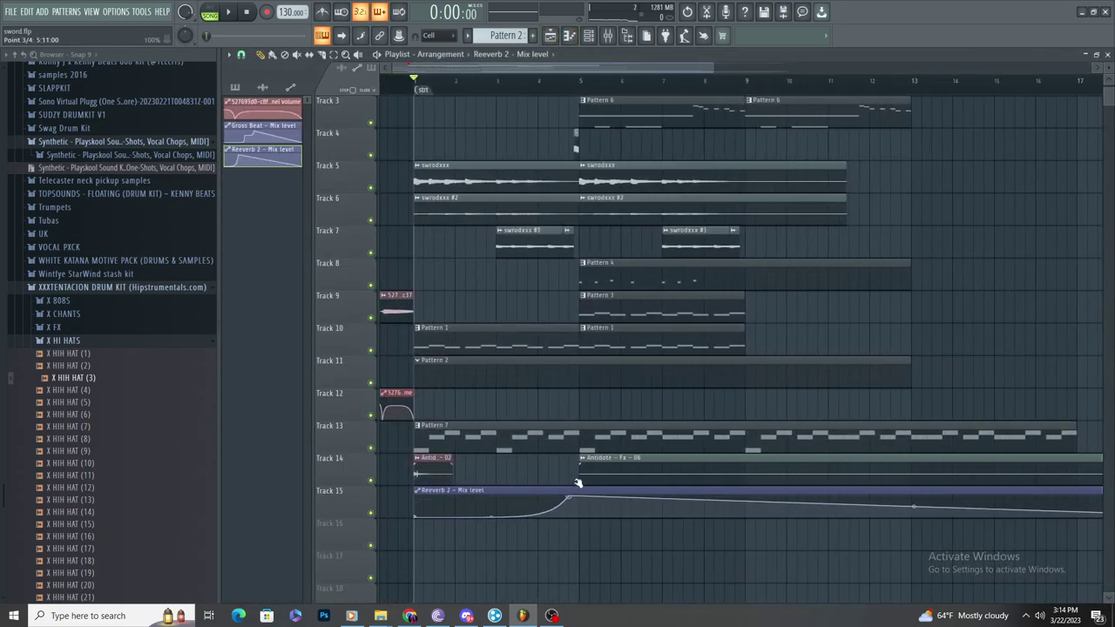
right_click(417, 516)
click(519, 483)
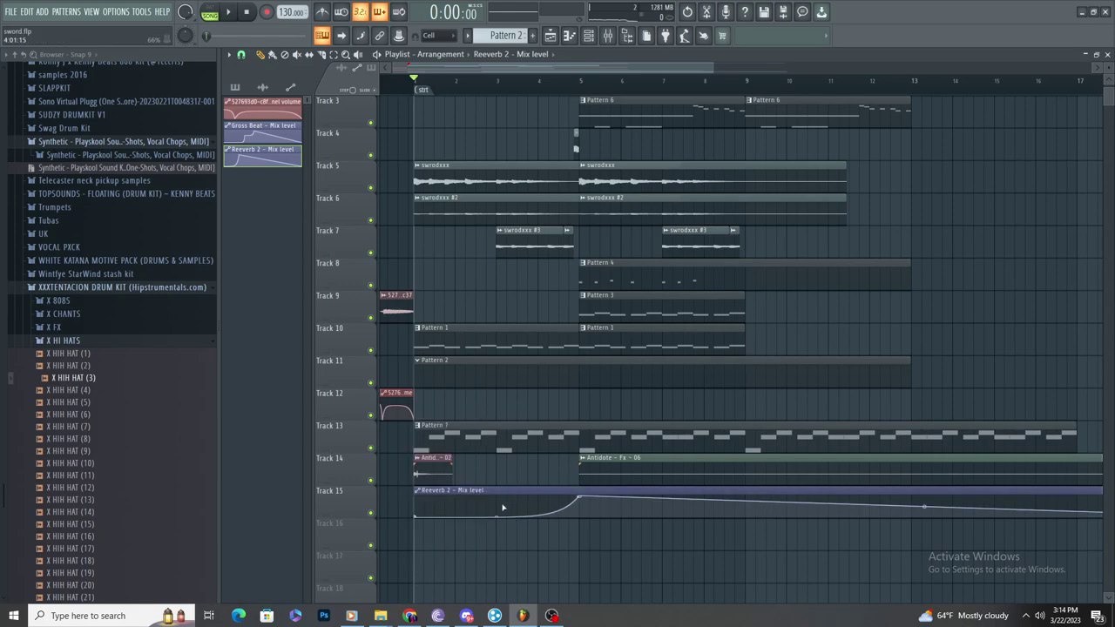
Step: Open Pattern 2 in the piano roll and switch it to the X HIH HAT (3) channel
click(578, 371)
click(570, 36)
key(space)
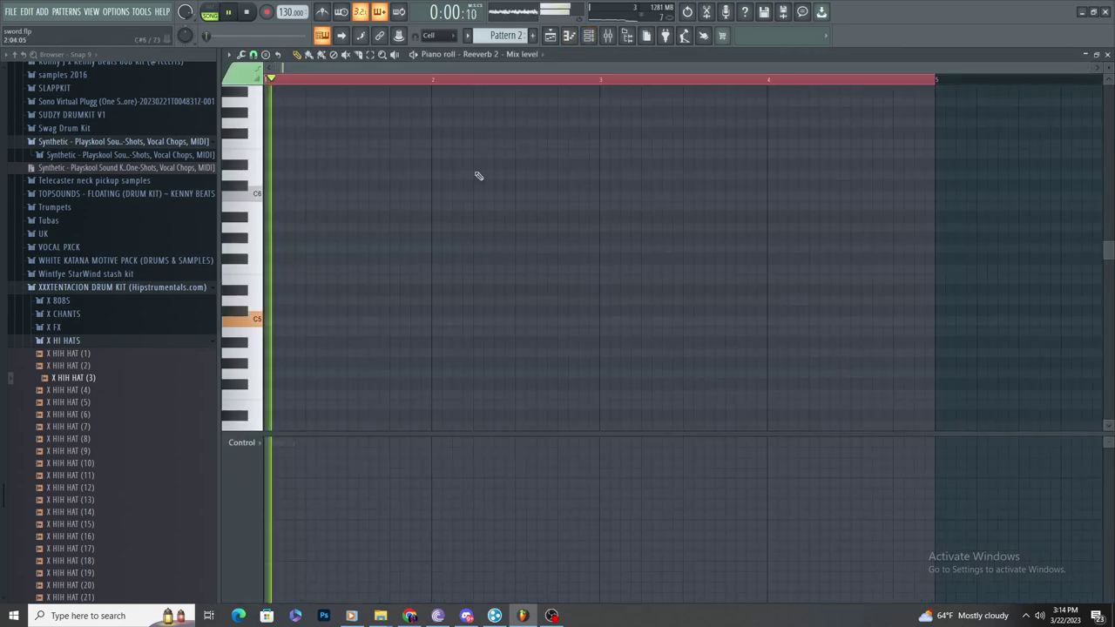
key(space)
click(485, 55)
click(506, 404)
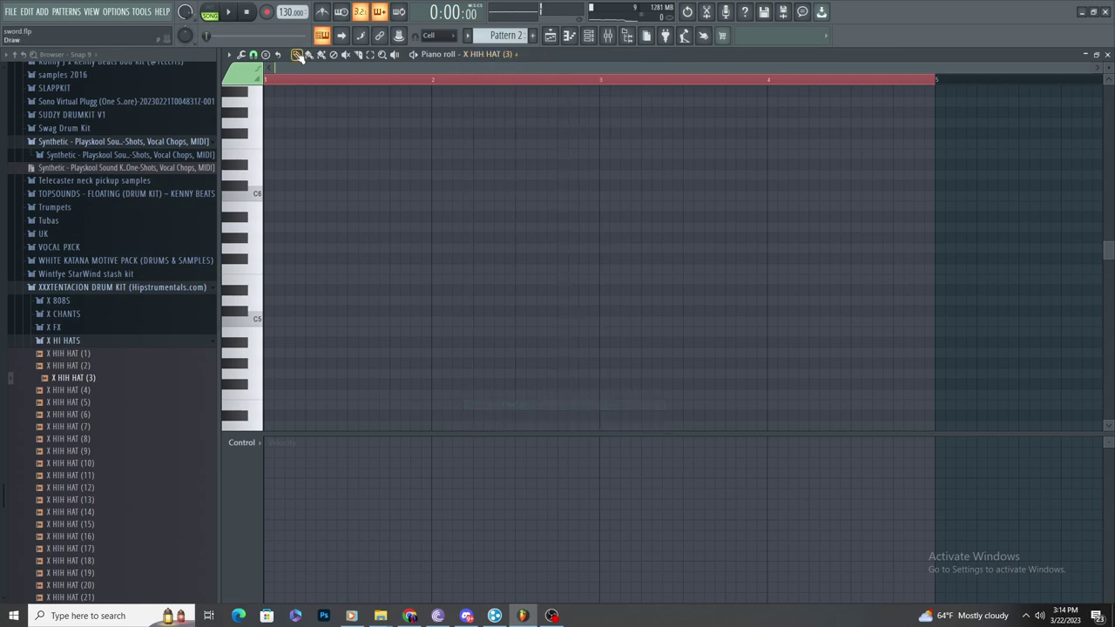
Step: Draw a short F4 hi-hat note at the start of bar 1
scroll(256, 227, up, 3)
drag(207, 204, 252, 286)
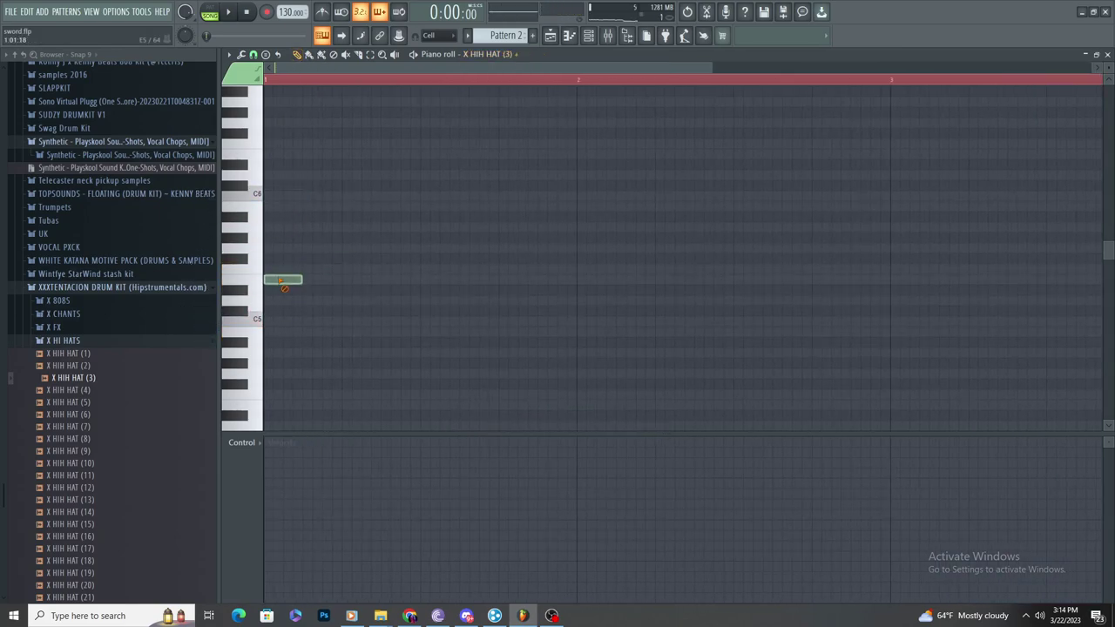
mouse_move(301, 394)
mouse_down()
mouse_move(270, 394)
mouse_move(308, 391)
mouse_up()
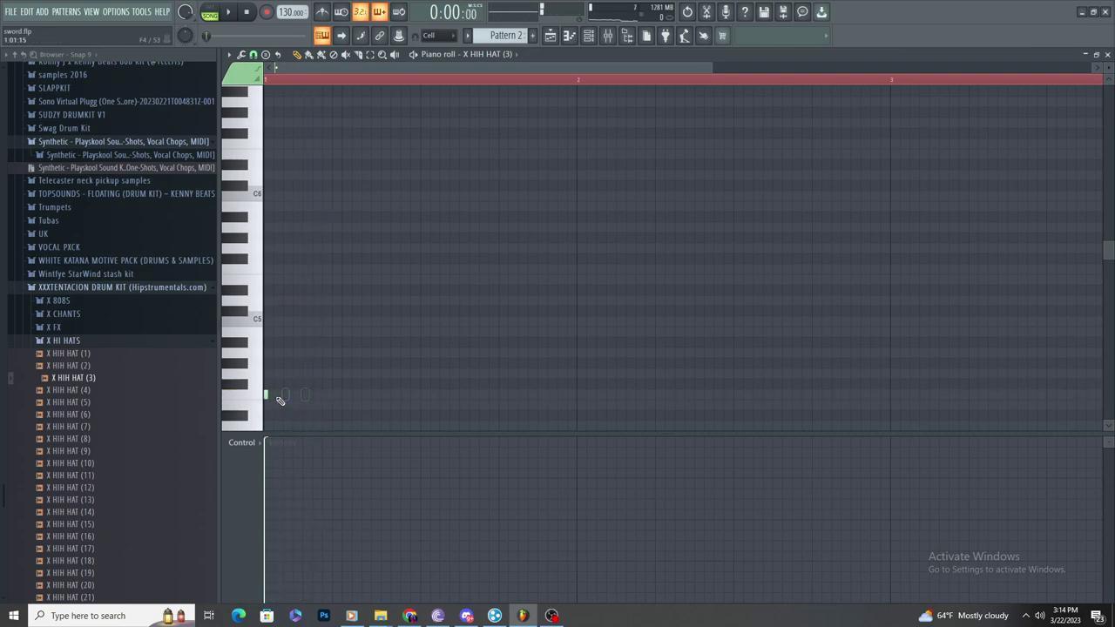
Step: Try extra F4 hi-hat notes at different positions after the first one, checking them in playback
click(298, 396)
key(space)
drag(288, 398, 322, 393)
key(space)
scroll(299, 396, up, 3)
right_click(320, 395)
right_click(299, 396)
right_click(282, 396)
click(345, 394)
key(space)
key(space)
right_click(344, 394)
key(space)
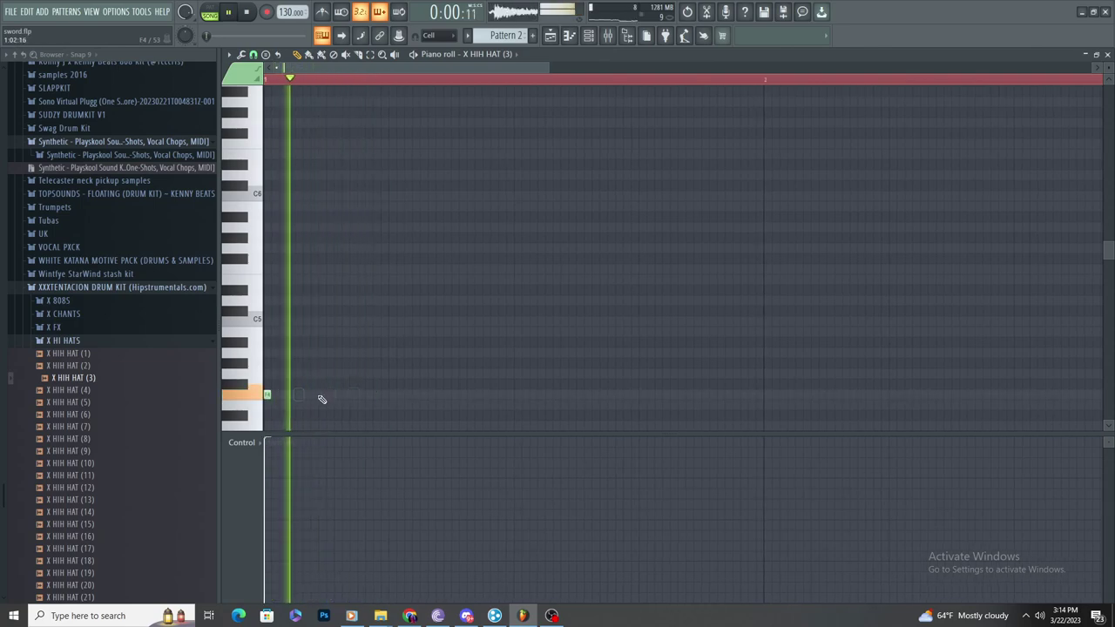
click(314, 395)
key(space)
Step: Change the snap resolution and draw seven evenly spaced F4 hi-hat notes with rising velocities from the start of bar 1
click(276, 54)
click(276, 133)
click(248, 56)
click(253, 54)
click(274, 154)
click(253, 54)
click(272, 143)
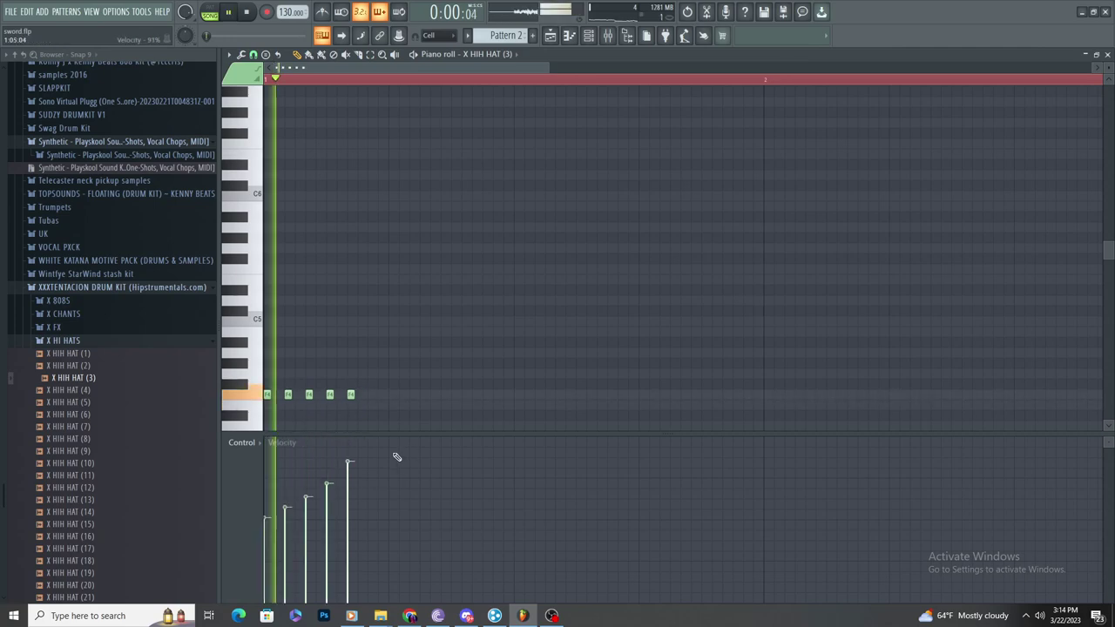
click(371, 395)
click(392, 395)
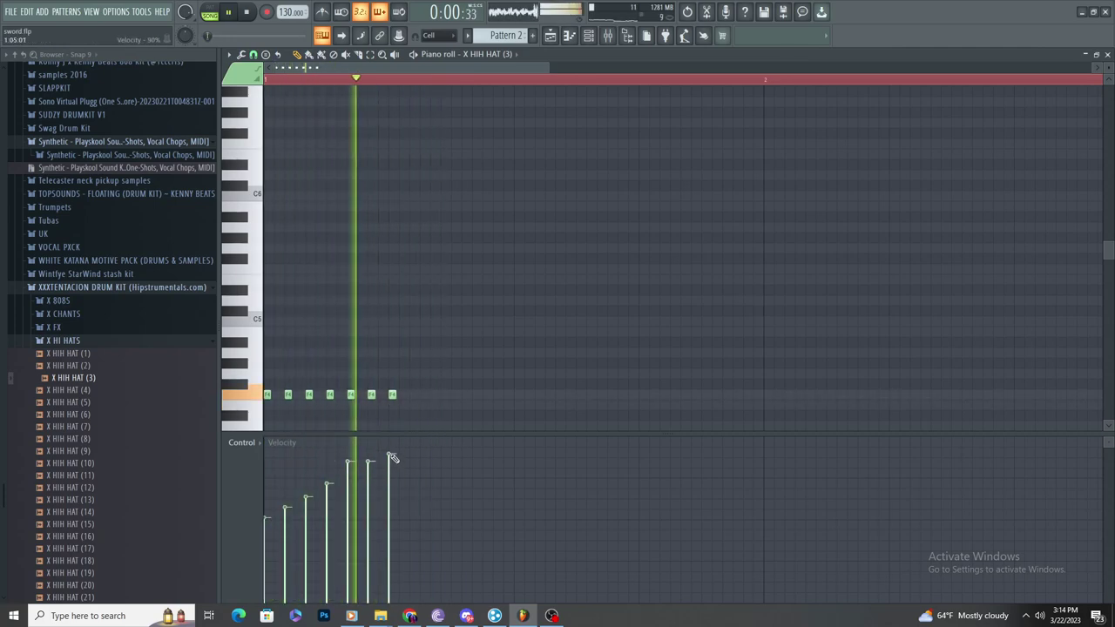
drag(269, 564, 394, 462)
Step: Delete every second note of the hi-hat run and redraw the remaining velocities as a rising slope
right_click(289, 396)
key(space)
right_click(331, 395)
key(space)
key(space)
right_click(371, 395)
key(space)
key(space)
drag(267, 502, 390, 453)
key(space)
key(space)
key(space)
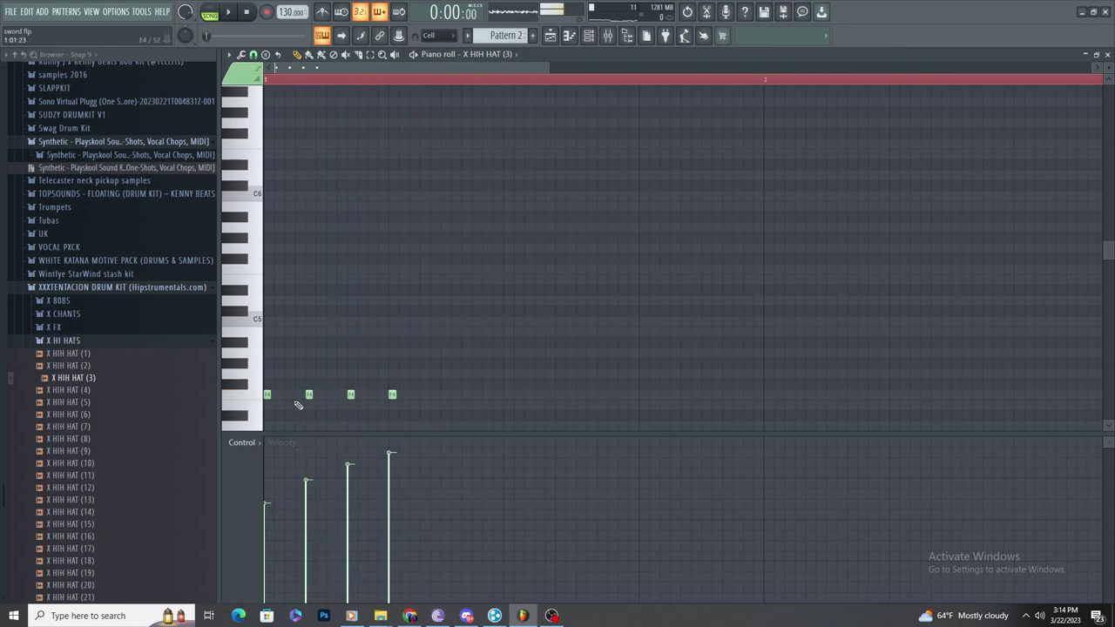
Step: Test a changed spacing in playback and clear the F4 notes after the first one
key(space)
drag(299, 404, 288, 392)
key(space)
right_click(308, 395)
key(space)
key(space)
Step: Change the snap resolution again and place new F4 notes across the first beat of bar 1, up to step 5
click(254, 55)
click(274, 132)
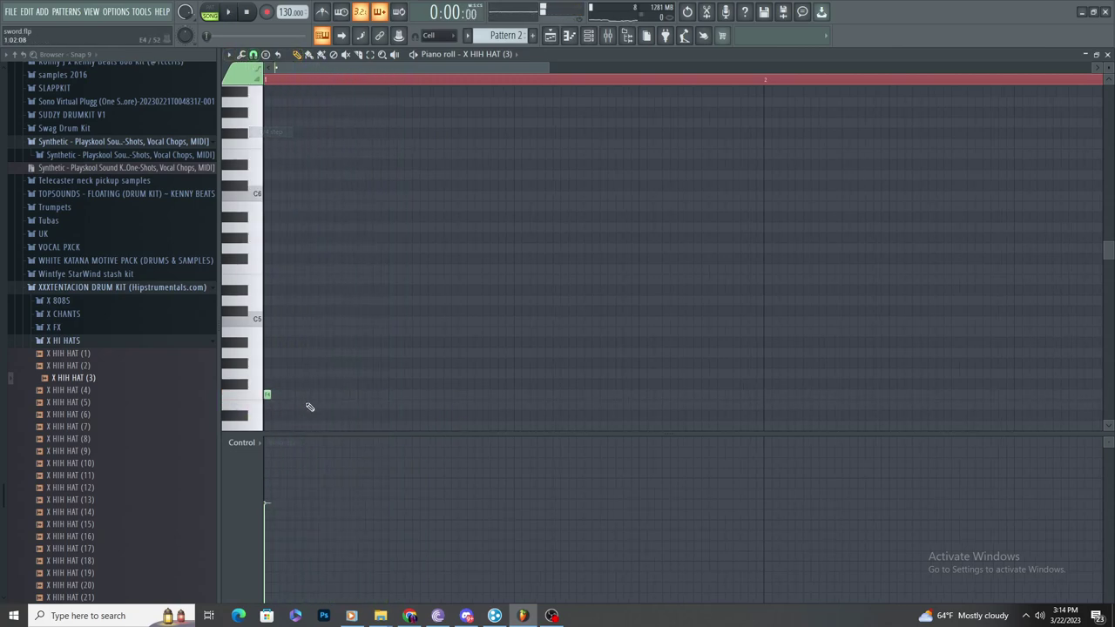
drag(322, 396, 320, 395)
scroll(323, 392, down, 3)
click(286, 300)
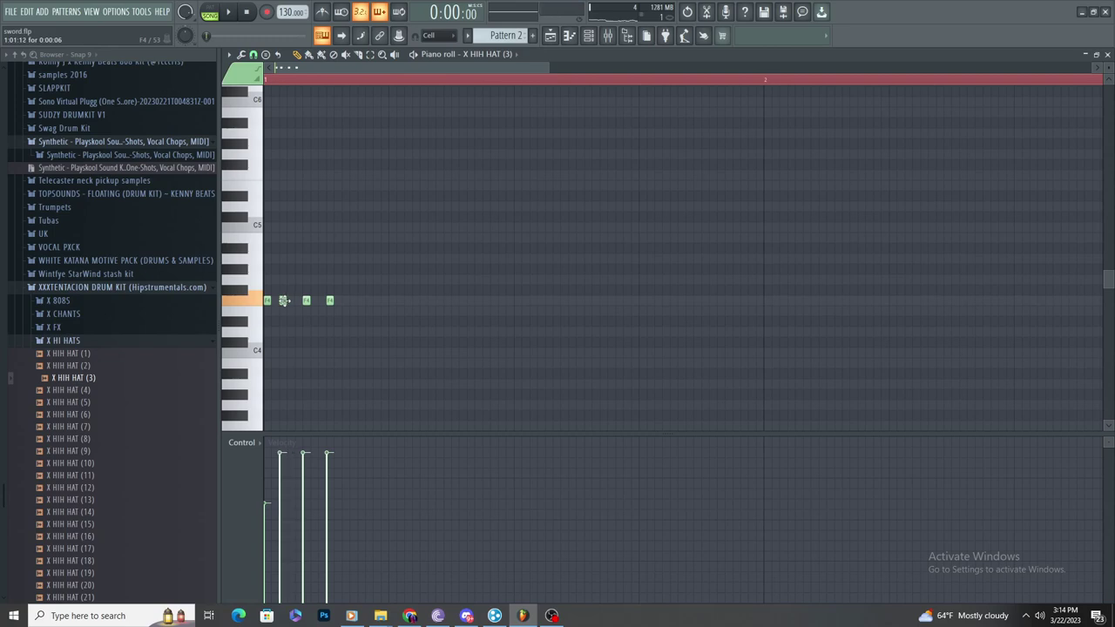
click(349, 301)
click(391, 300)
Step: Replace the last two F4 notes with one at step 5 and one shortly before it, checking the rhythm in playback
key(space)
right_click(391, 301)
right_click(377, 301)
key(space)
key(space)
click(391, 301)
click(368, 301)
key(space)
key(space)
Step: Remove the uneven notes in the middle of the beat and place F4 notes at steps 3 and 4 of bar 1
right_click(352, 300)
right_click(330, 300)
key(space)
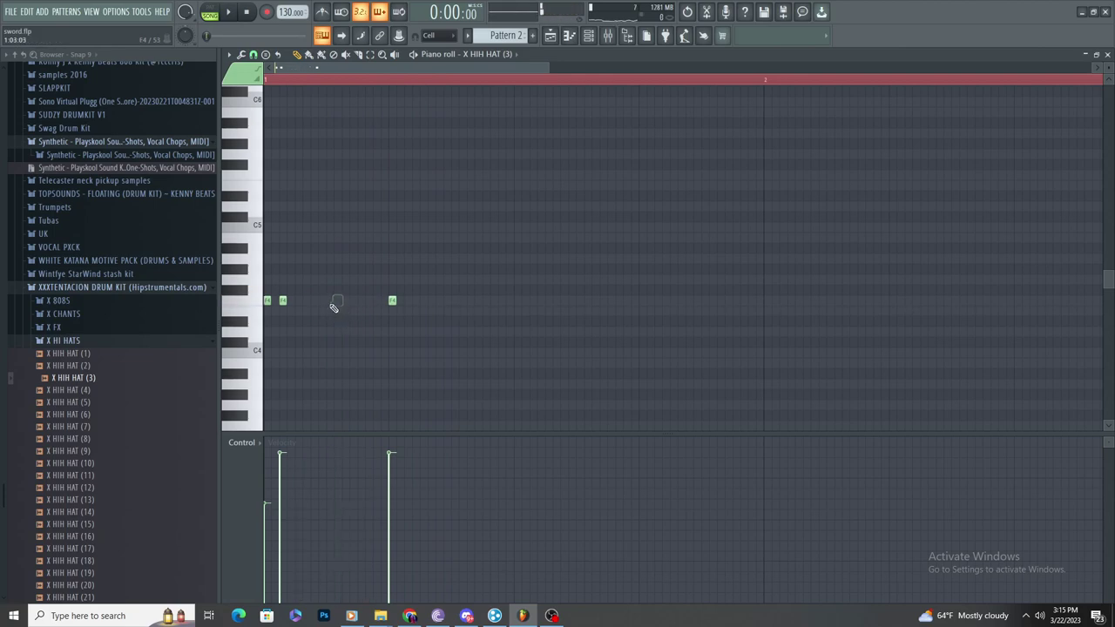
click(334, 301)
scroll(326, 313, down, 2)
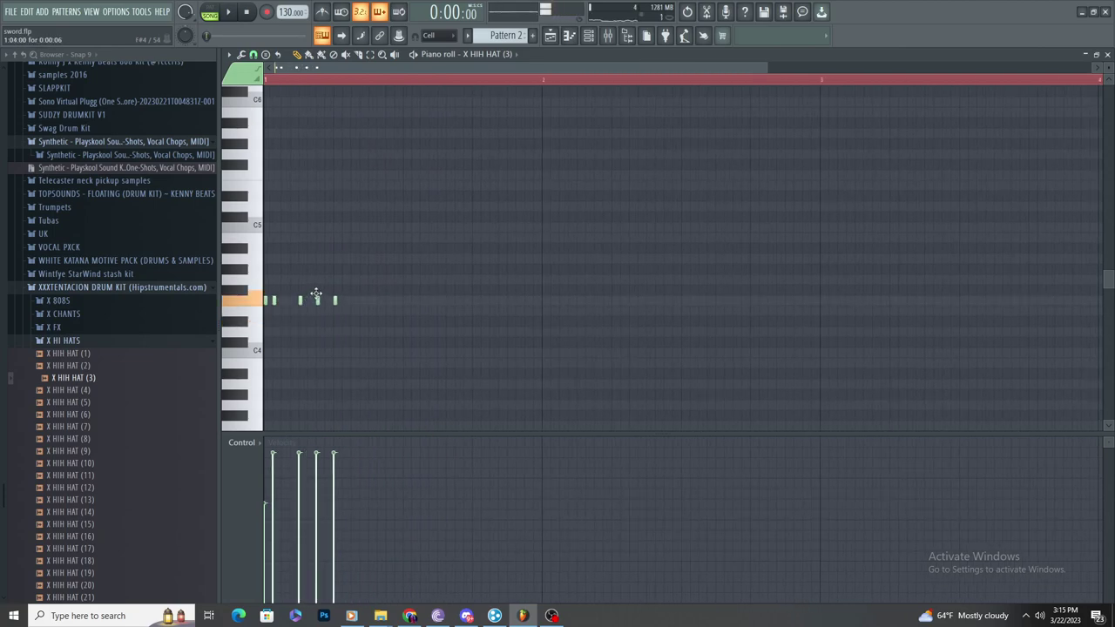
Step: Fill bar 1 up to step 5 with nine F4 notes half a step apart and slope their velocities upward
key(space)
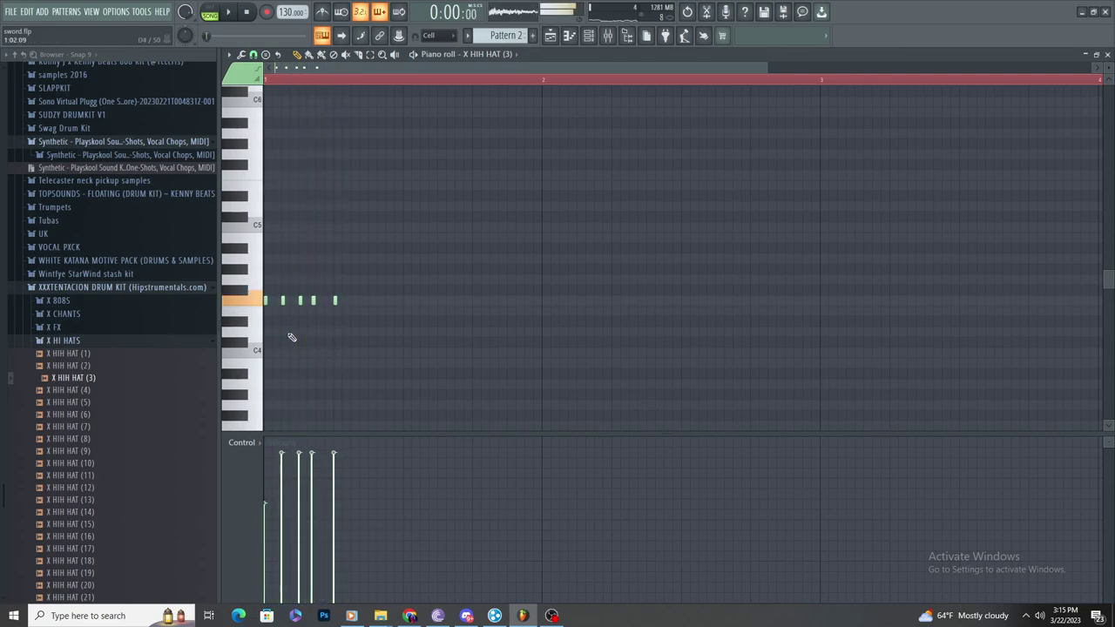
drag(286, 317, 309, 300)
drag(322, 322, 323, 312)
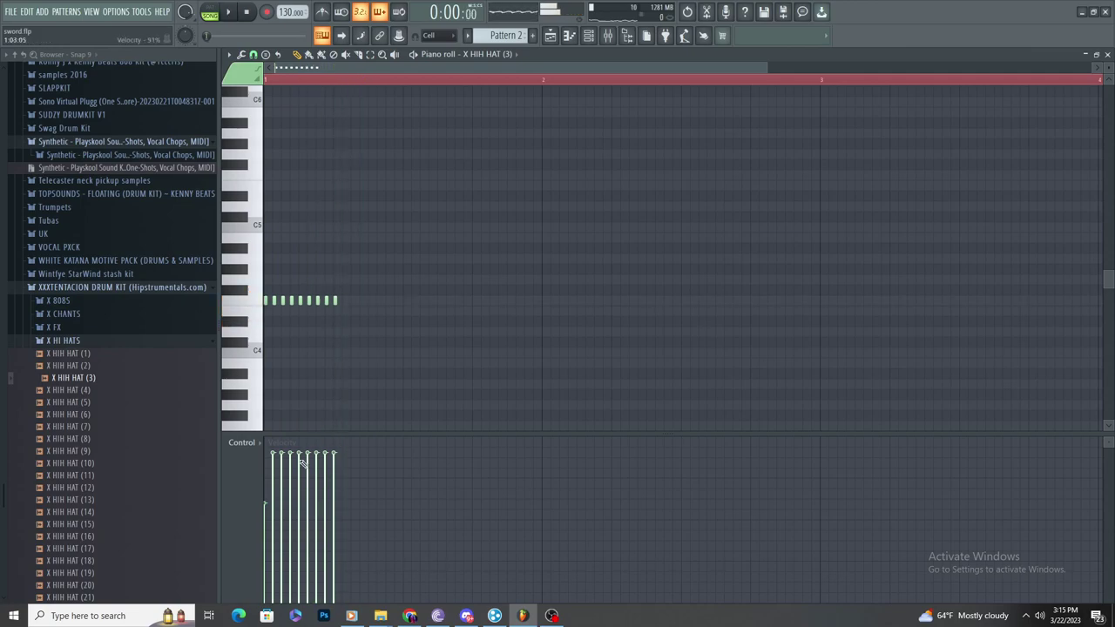
mouse_move(268, 588)
mouse_down()
mouse_move(374, 415)
mouse_move(323, 467)
mouse_move(331, 497)
mouse_move(315, 529)
mouse_up()
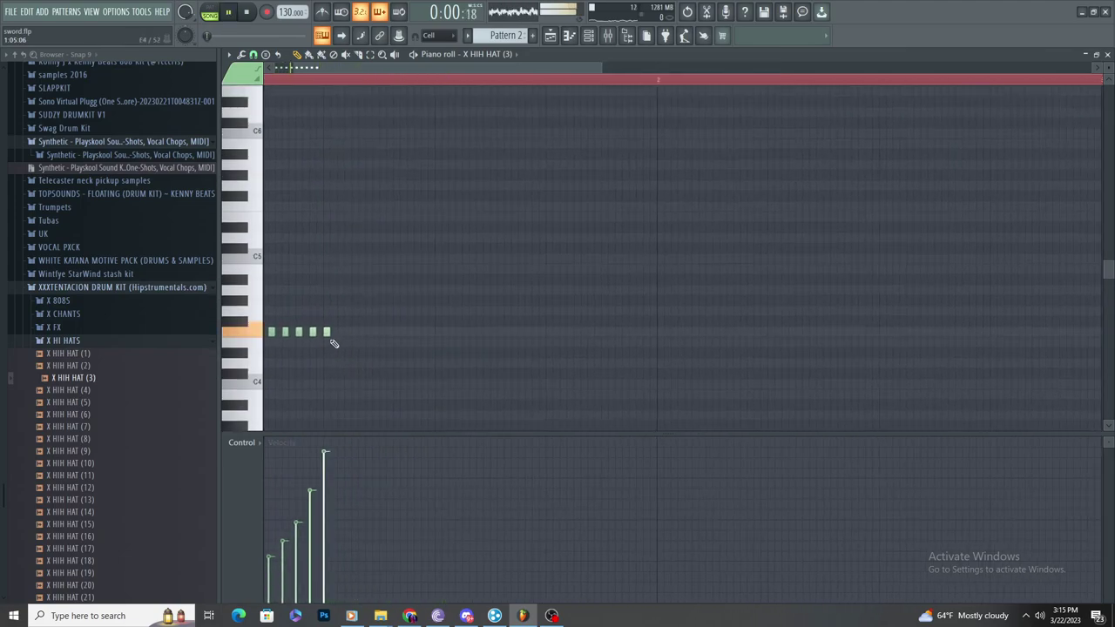
Step: Continue the hi-hats with F4 notes at steps 7, 9, 11, 13, 14 and 15 of bar 1
click(379, 331)
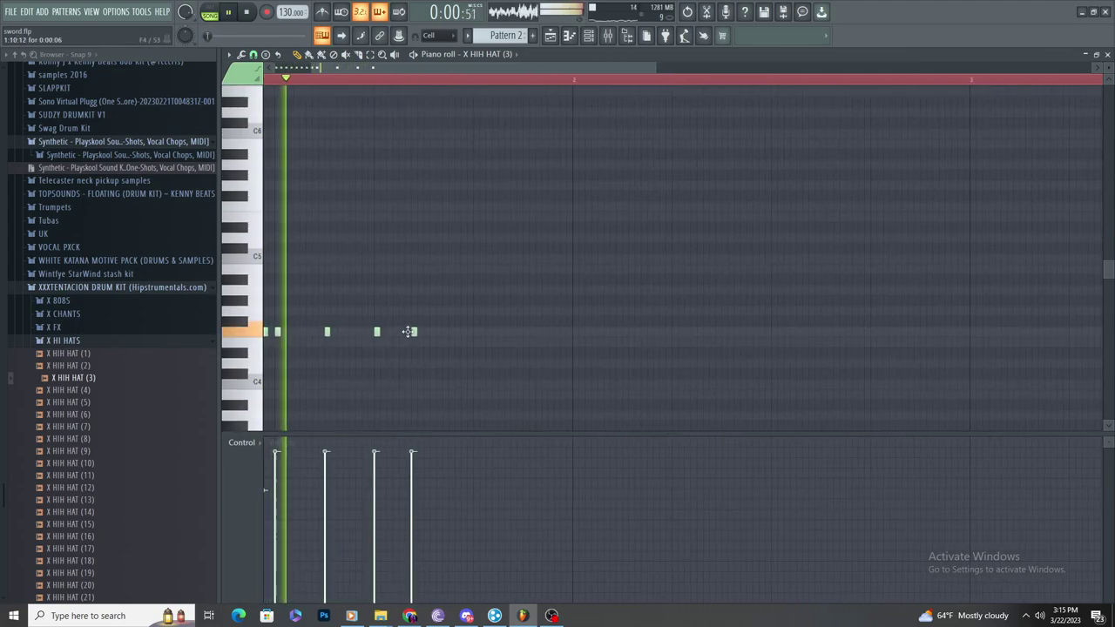
click(425, 332)
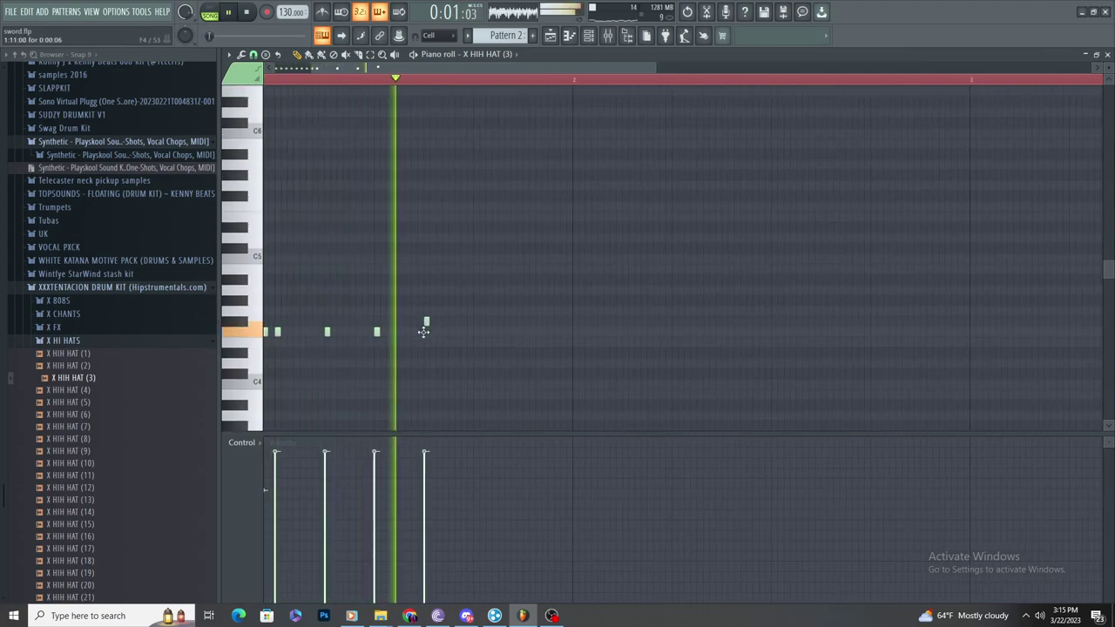
click(476, 332)
click(451, 332)
key(space)
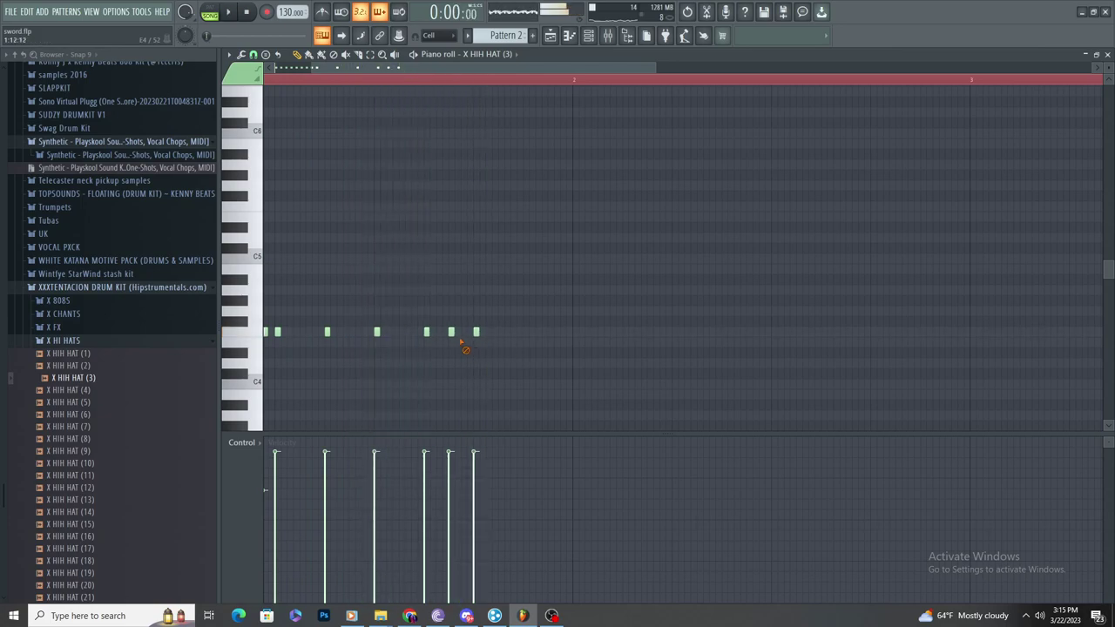
click(426, 332)
click(525, 332)
click(501, 332)
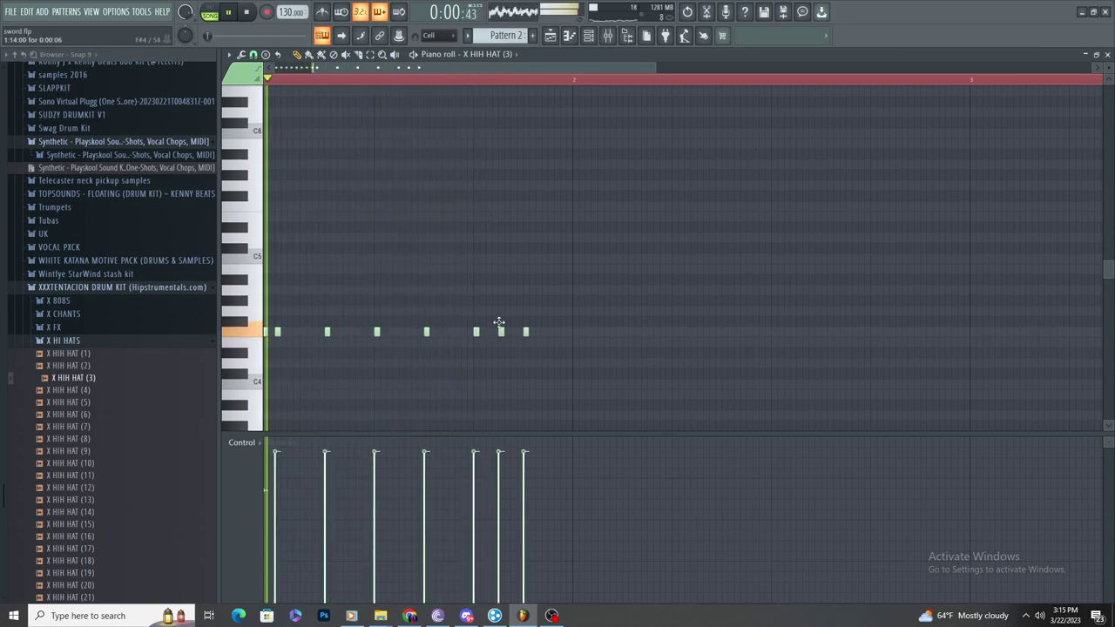
Step: Place a roll of seven F4 notes a quarter step apart at the start of bar 2
scroll(502, 346, down, 3)
scroll(496, 345, up, 3)
click(494, 331)
click(502, 331)
click(508, 331)
click(514, 331)
click(520, 331)
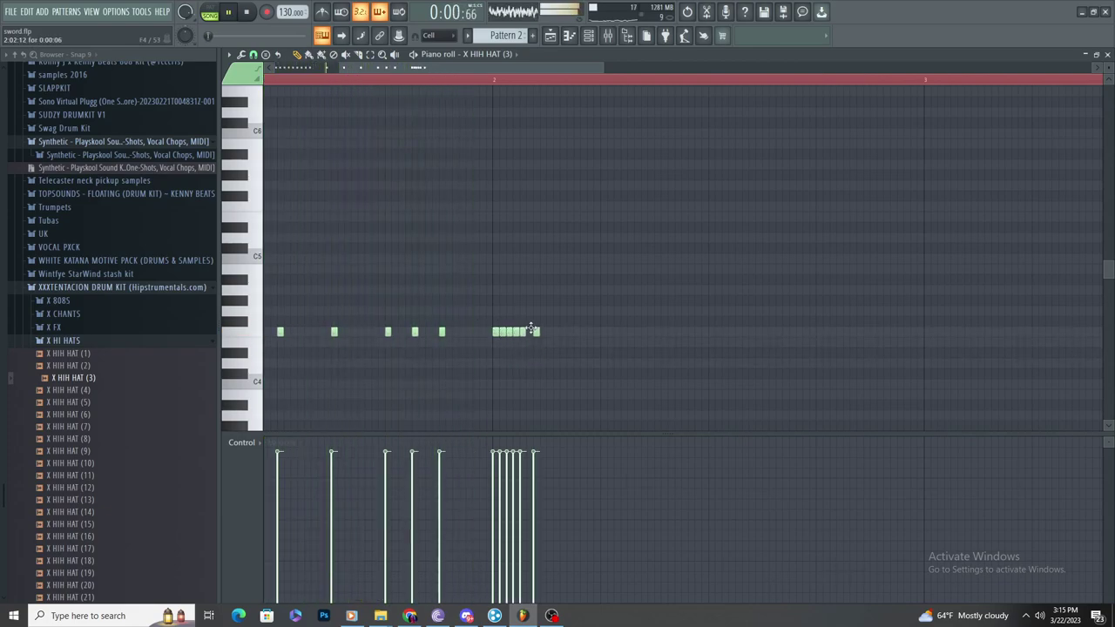
scroll(457, 340, up, 2)
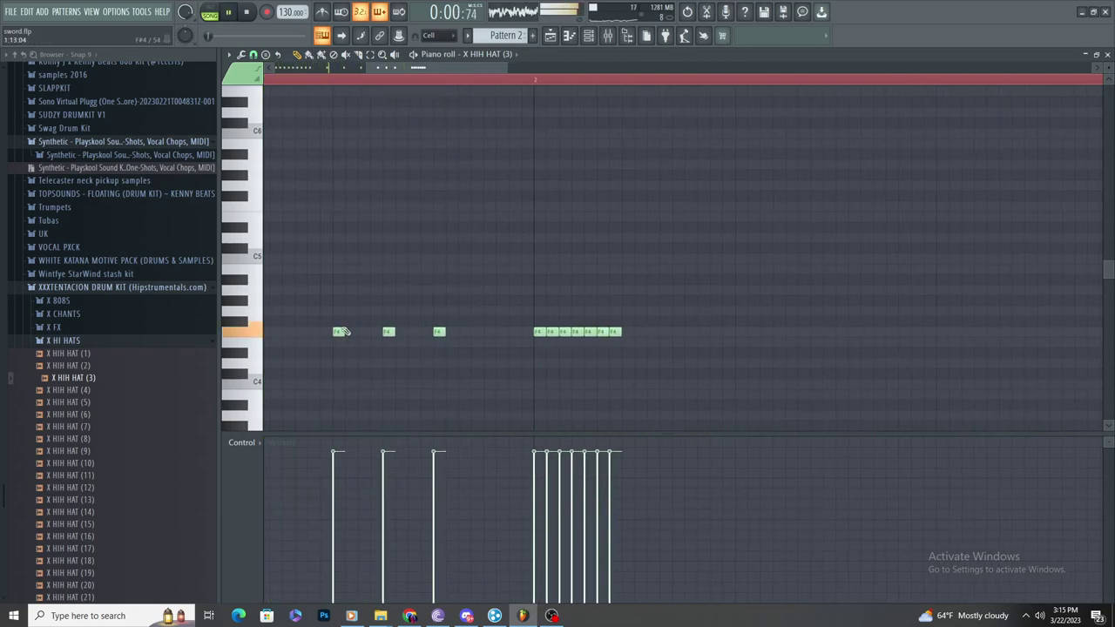
Step: Lower the last three hi-hat notes of bar 1 from F4 to E4
drag(336, 334, 439, 343)
scroll(439, 351, down, 2)
scroll(442, 352, up, 1)
scroll(538, 368, down, 2)
scroll(544, 378, up, 1)
scroll(548, 389, down, 1)
scroll(544, 400, down, 1)
scroll(540, 410, up, 2)
scroll(546, 410, up, 5)
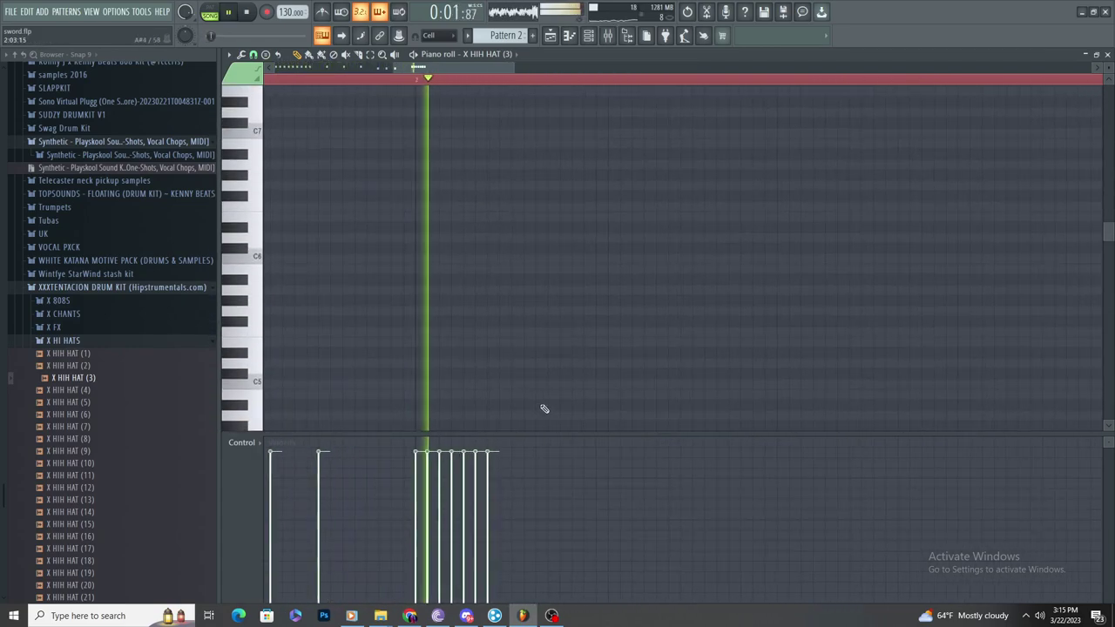
Step: Slope the velocities of the seven-note roll in bar 2 downward
scroll(488, 379, down, 6)
scroll(479, 327, down, 4)
drag(418, 486, 493, 517)
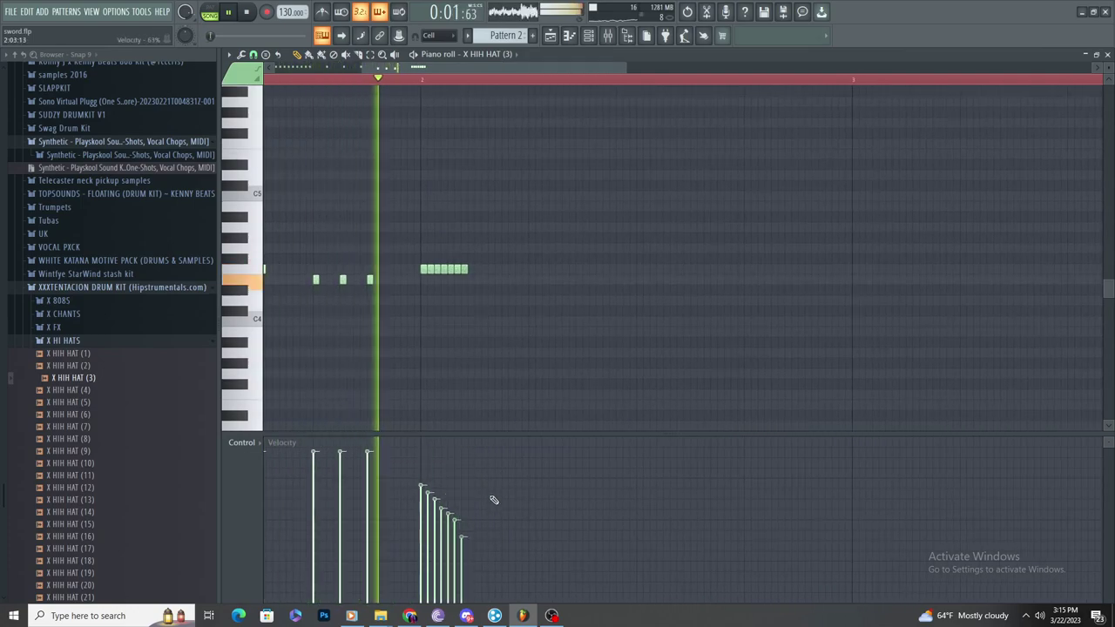
Step: Try to duplicate the seven-note F4 roll and shift the copy farther along bar 2
scroll(434, 173, up, 2)
click(370, 54)
drag(488, 305, 381, 255)
scroll(610, 344, up, 2)
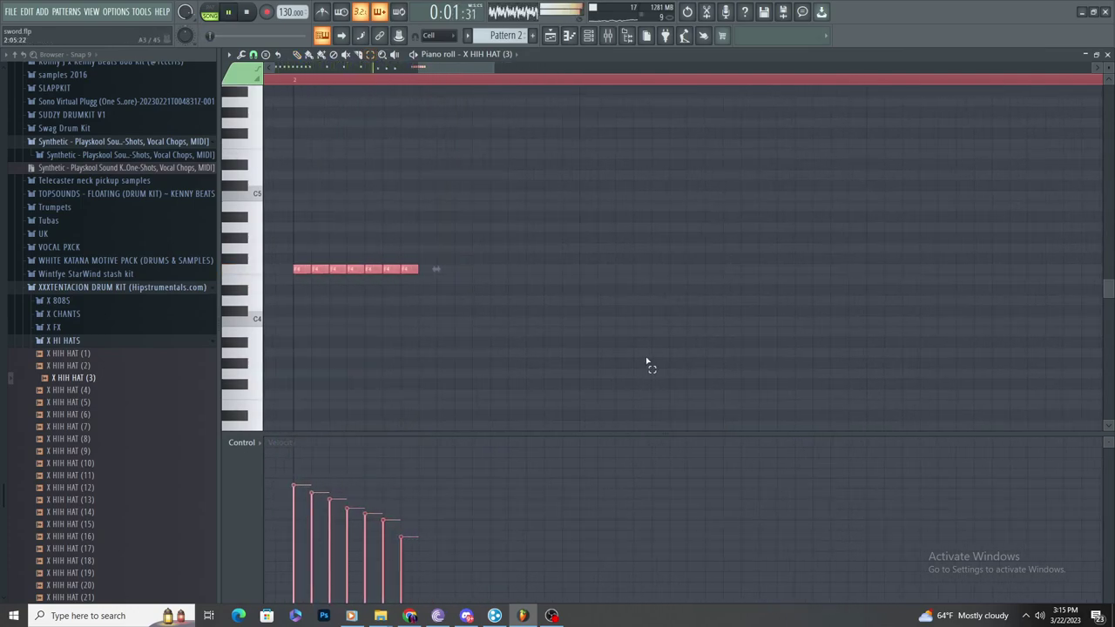
scroll(558, 300, down, 3)
key(ctrl+b)
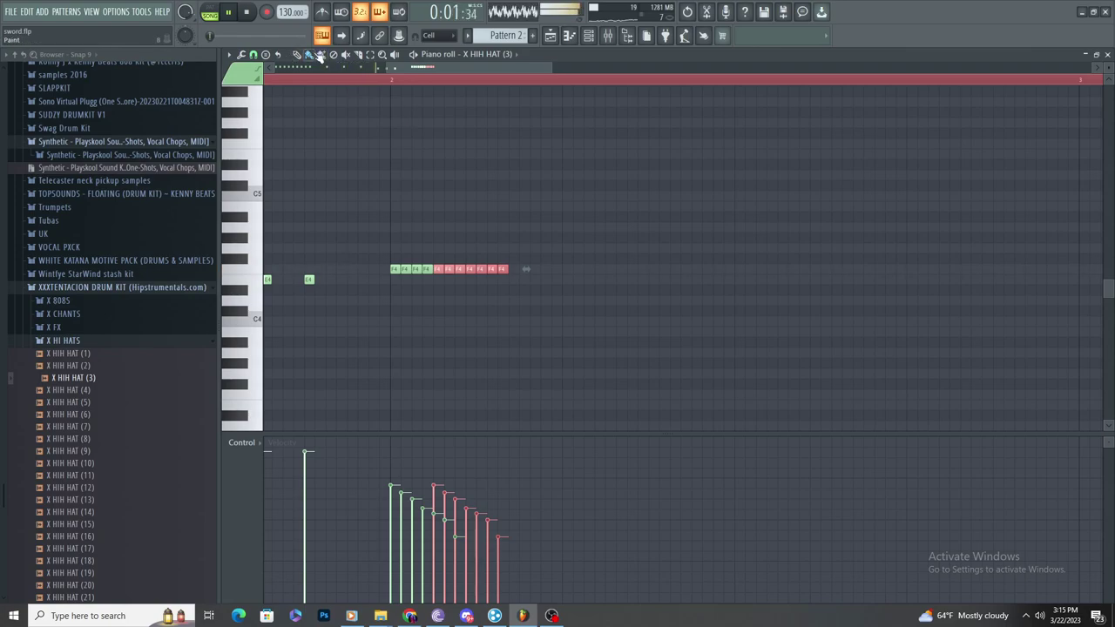
drag(447, 272, 524, 275)
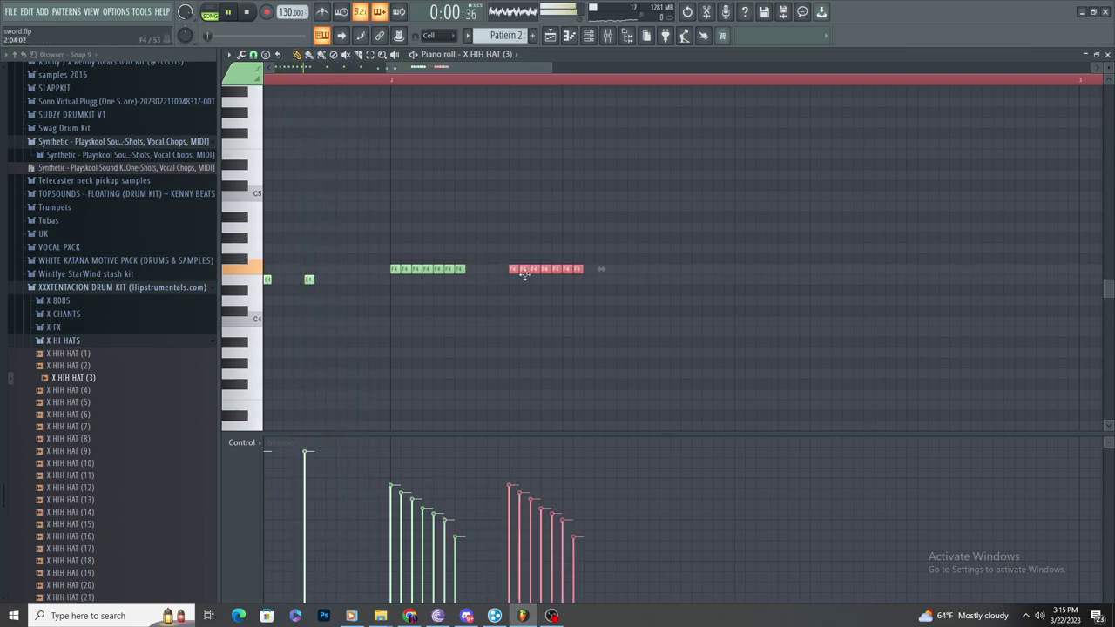
Step: Add an eighth F4 note to the bar 2 roll and place a copy of all eight notes directly after it
click(476, 269)
right_click(477, 271)
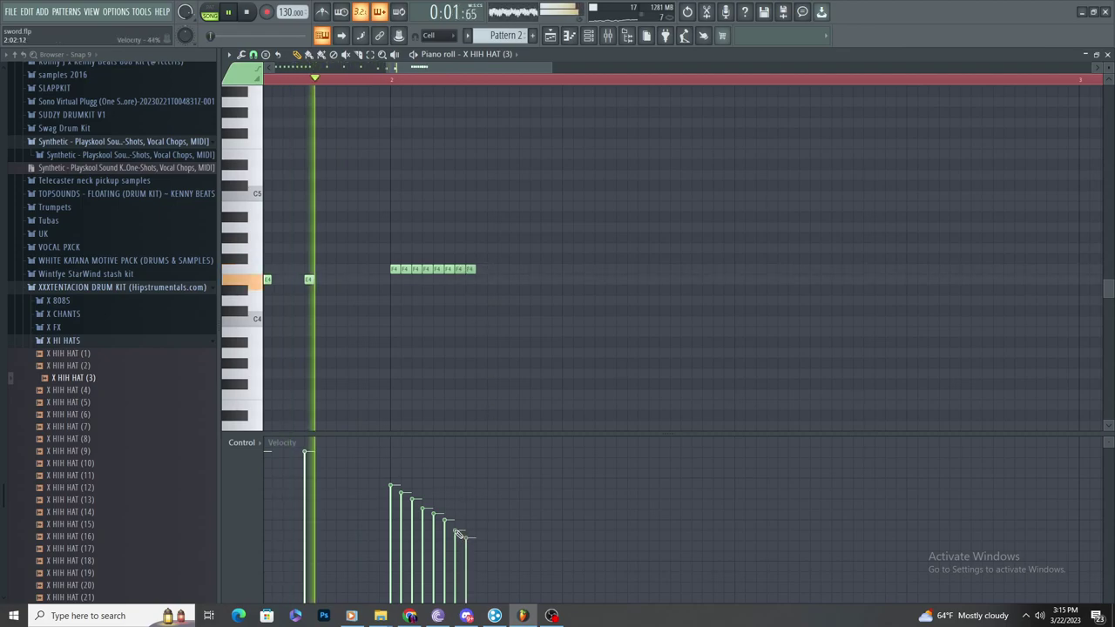
drag(380, 237, 602, 299)
drag(457, 268, 520, 271)
click(320, 55)
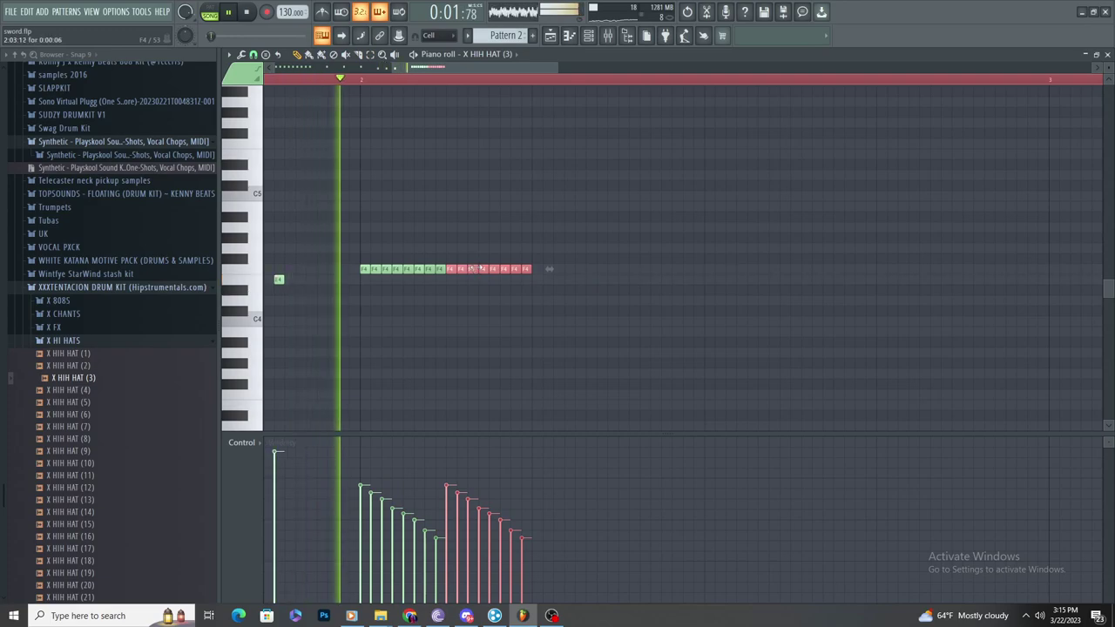
Step: Transpose the copied eight-note roll down an octave to F3 and lower its velocities
key(space)
key(ctrl+Down)
scroll(509, 301, down, 7)
click(558, 331)
key(space)
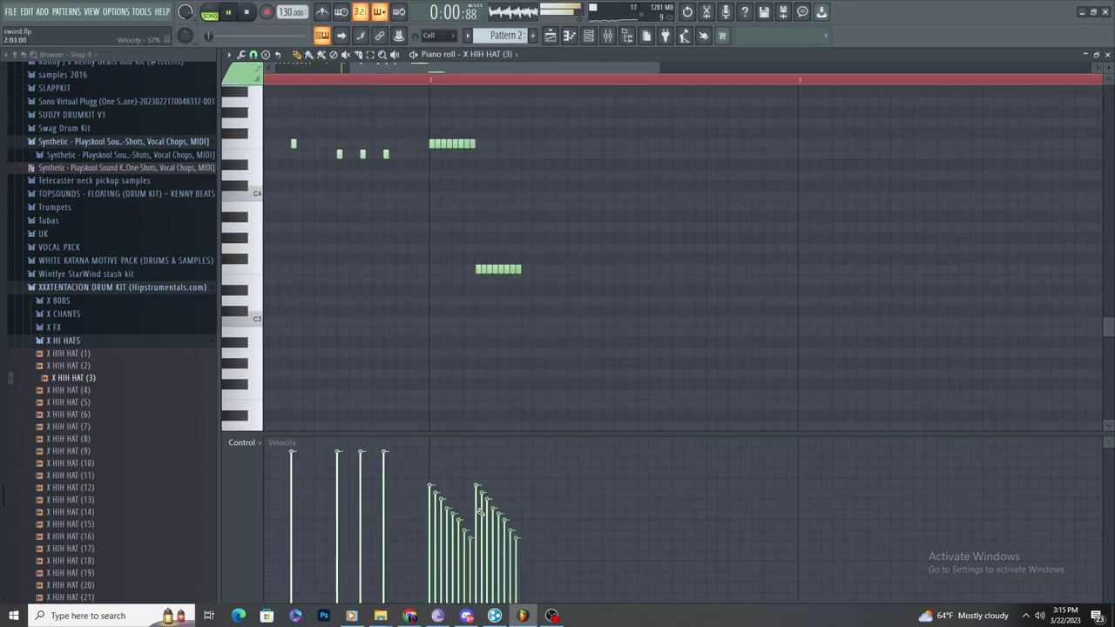
scroll(524, 333, up, 3)
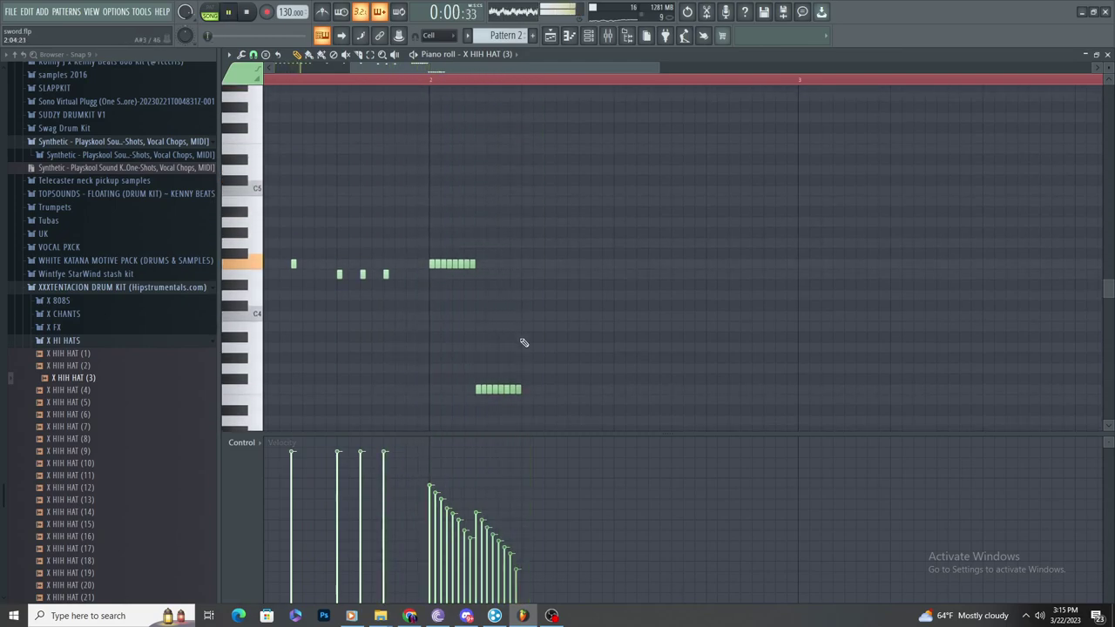
Step: Extend the F3 roll with repeated copies of its last seven notes, reaching almost to step 9 of bar 2
drag(580, 327, 480, 401)
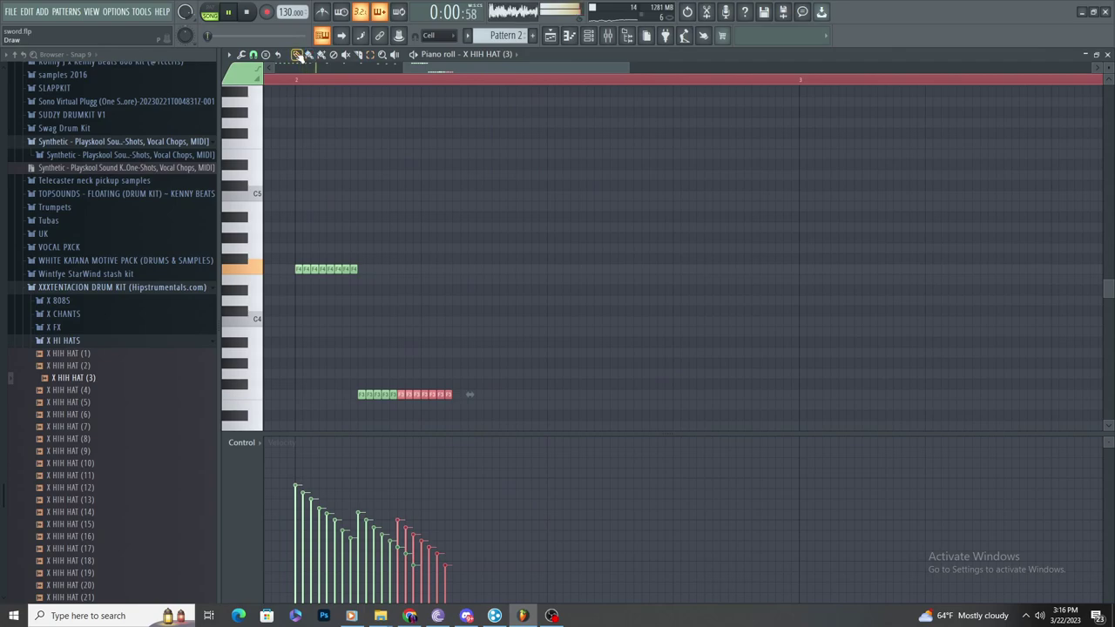
drag(431, 394, 526, 394)
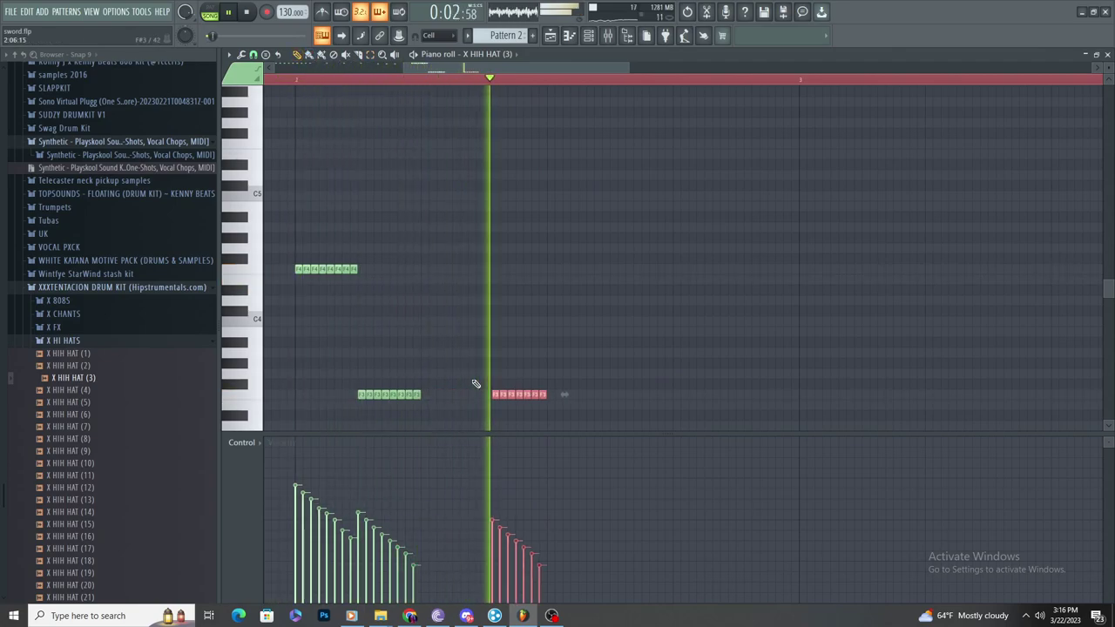
scroll(474, 381, up, 2)
scroll(502, 380, down, 1)
key(ctrl+z)
drag(414, 393, 531, 393)
scroll(509, 395, up, 2)
scroll(453, 394, down, 1)
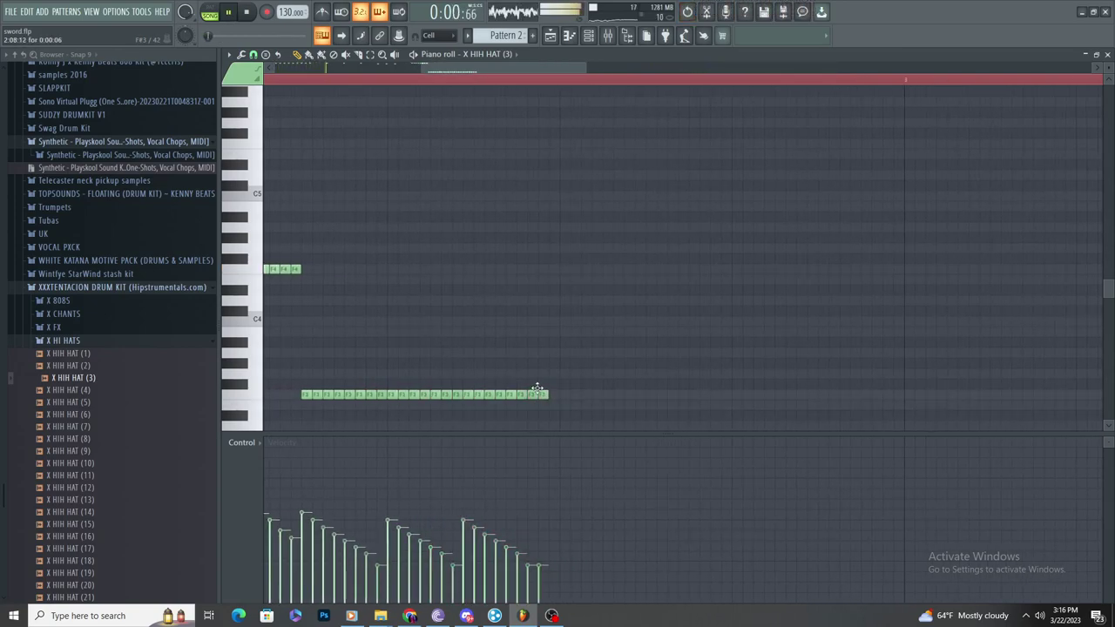
Step: Reshape the velocities of the added F3 roll notes into a curve rising from near zero, checking it in playback
drag(390, 601, 593, 423)
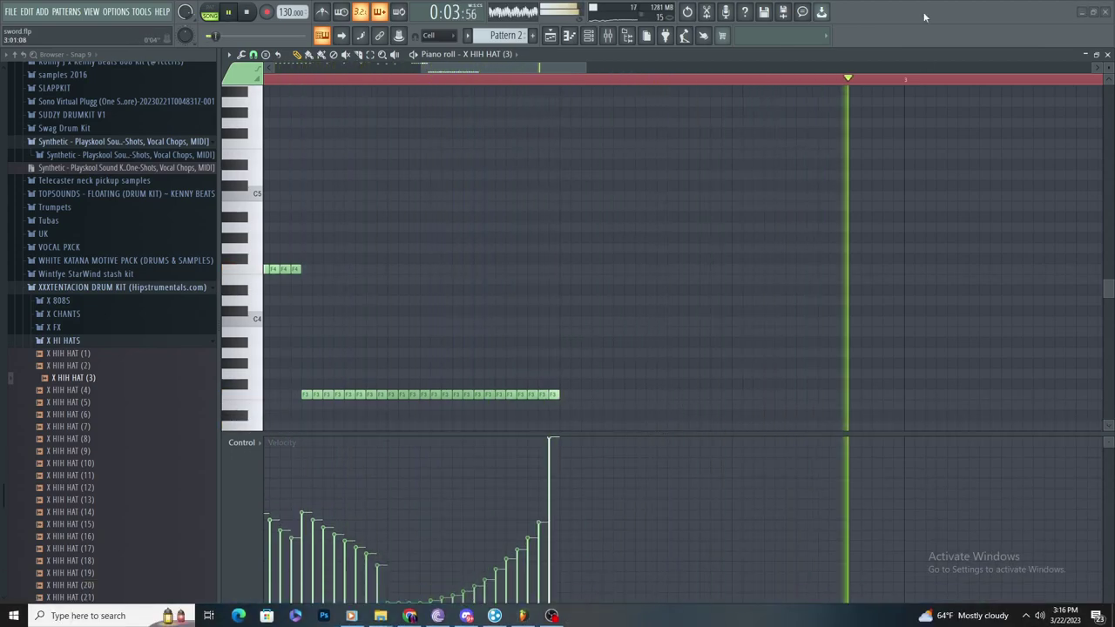
drag(399, 604, 527, 495)
key(space)
mouse_move(392, 604)
mouse_down()
mouse_move(428, 608)
mouse_move(540, 521)
mouse_up()
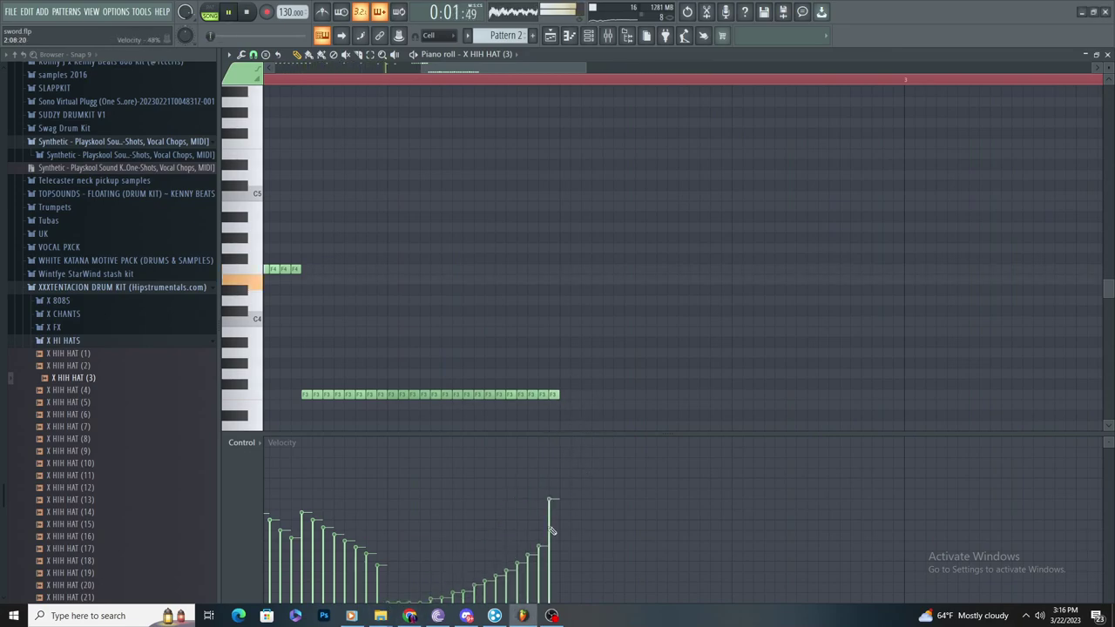
key(space)
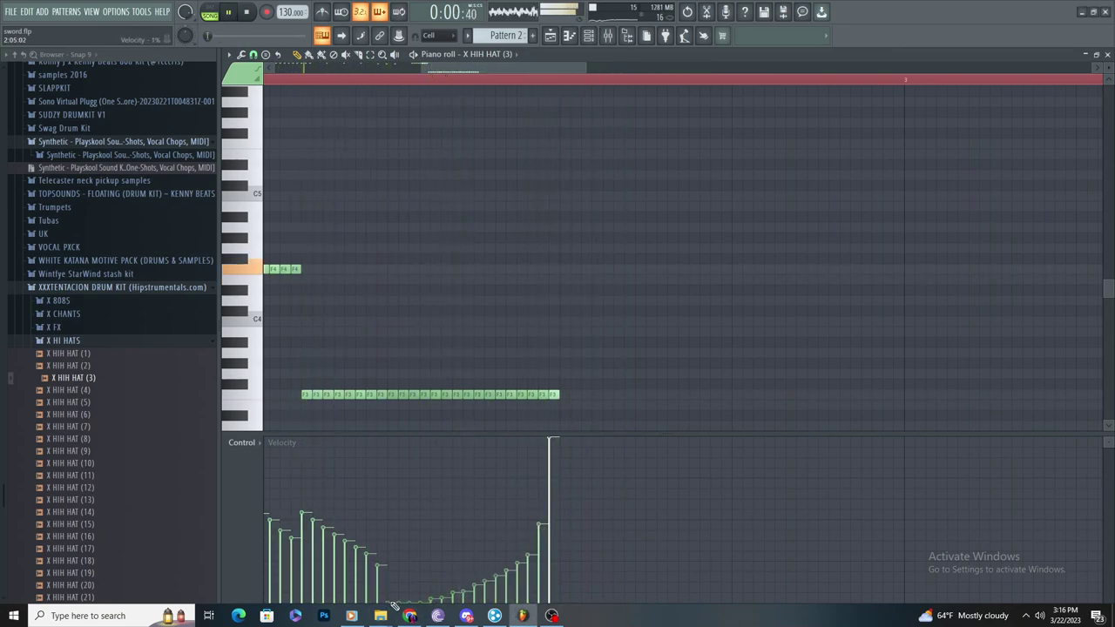
drag(394, 603, 557, 495)
key(space)
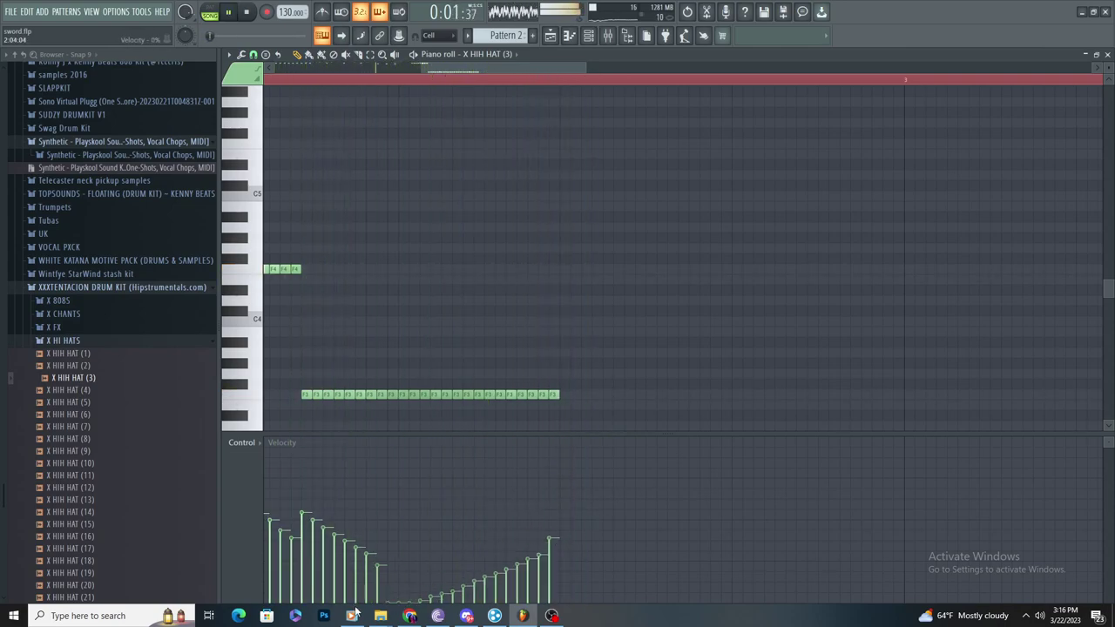
drag(389, 603, 558, 528)
key(space)
key(space)
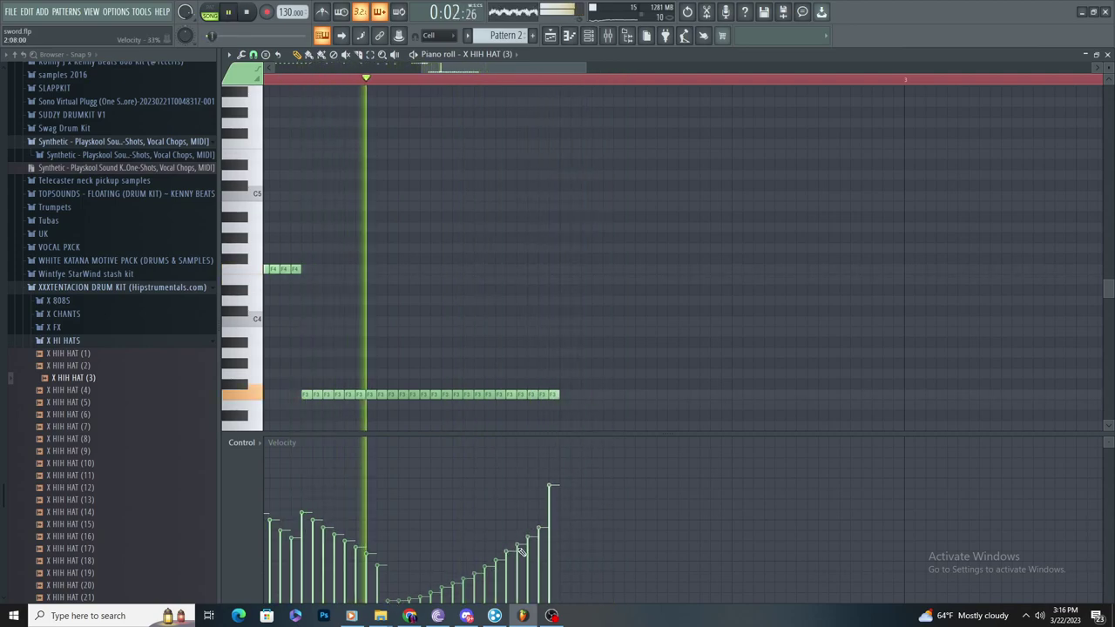
drag(520, 546, 541, 505)
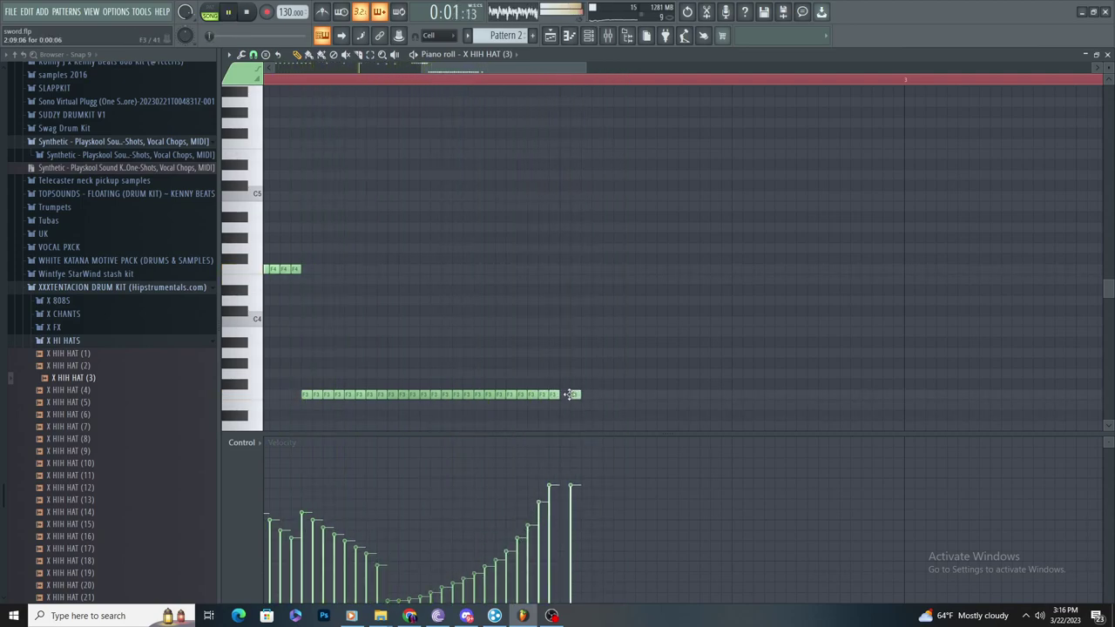
Step: Replace the detached F3 note with one at step 9 of bar 2 and set its velocity to about 74%
right_click(565, 384)
click(566, 396)
click(562, 469)
scroll(667, 401, down, 1)
ctrl+scroll(668, 401, up, 1)
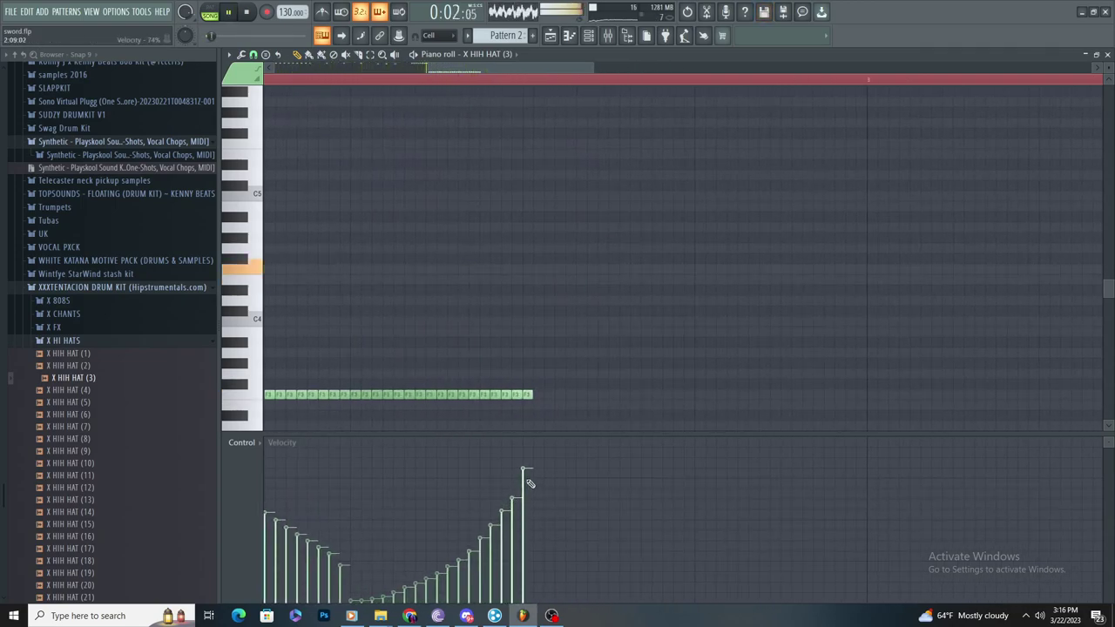
Step: Add F3 notes at steps 11 and 13 of bar 2, followed by two more about 1.25 steps apart
click(578, 394)
key(space)
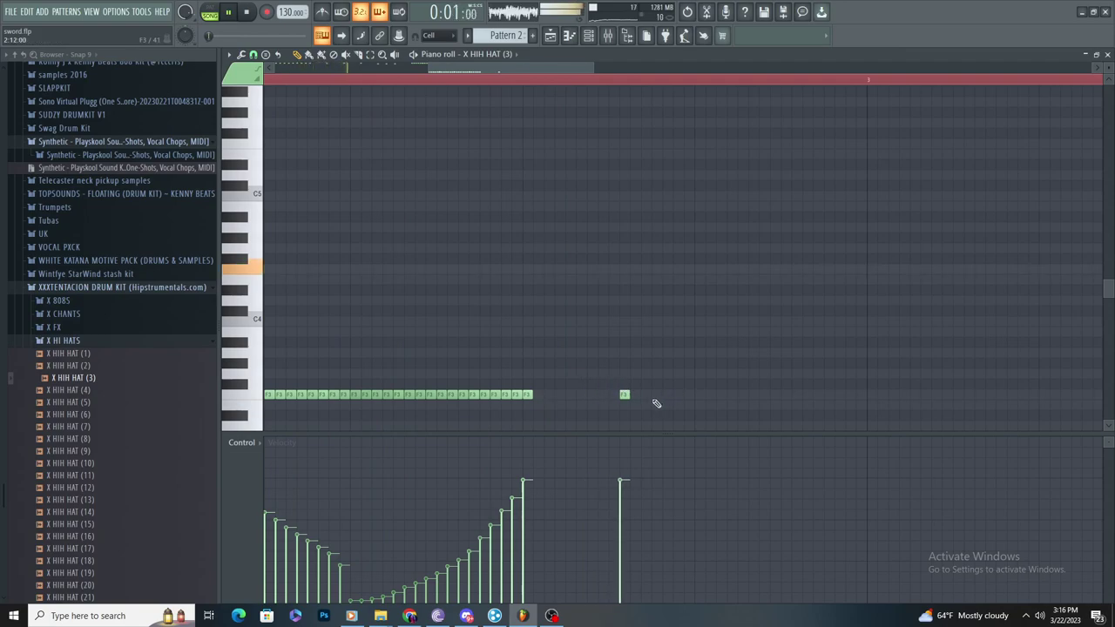
click(753, 395)
click(805, 394)
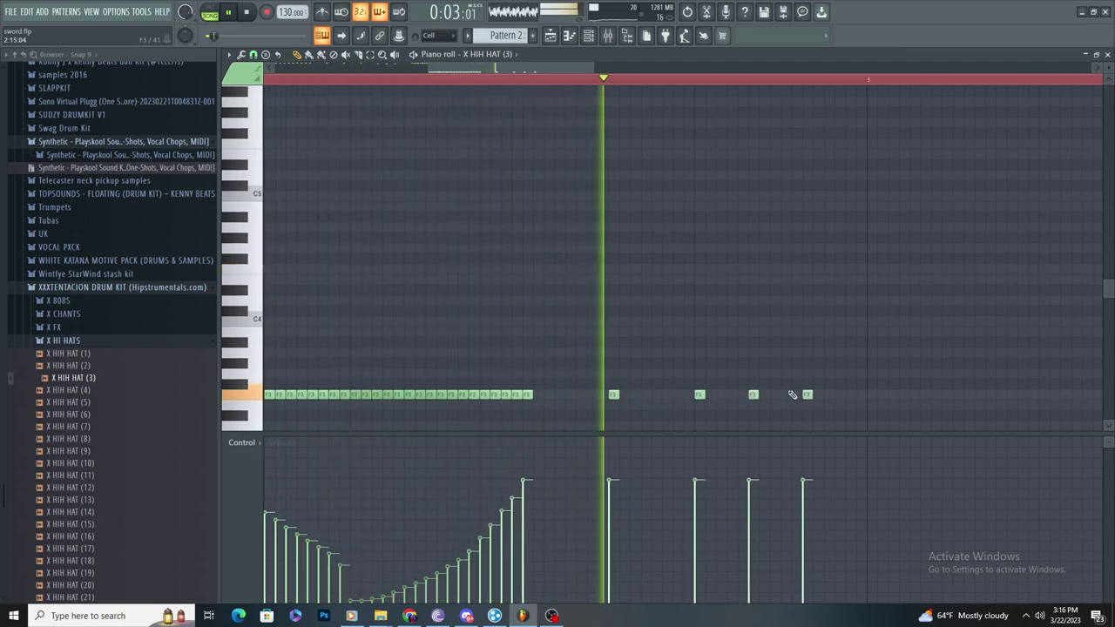
Step: Set the snap to 1/3 step and re-space the last two F3 notes of bar 2 at 1 1/3-step intervals
scroll(819, 381, down, 2)
click(287, 142)
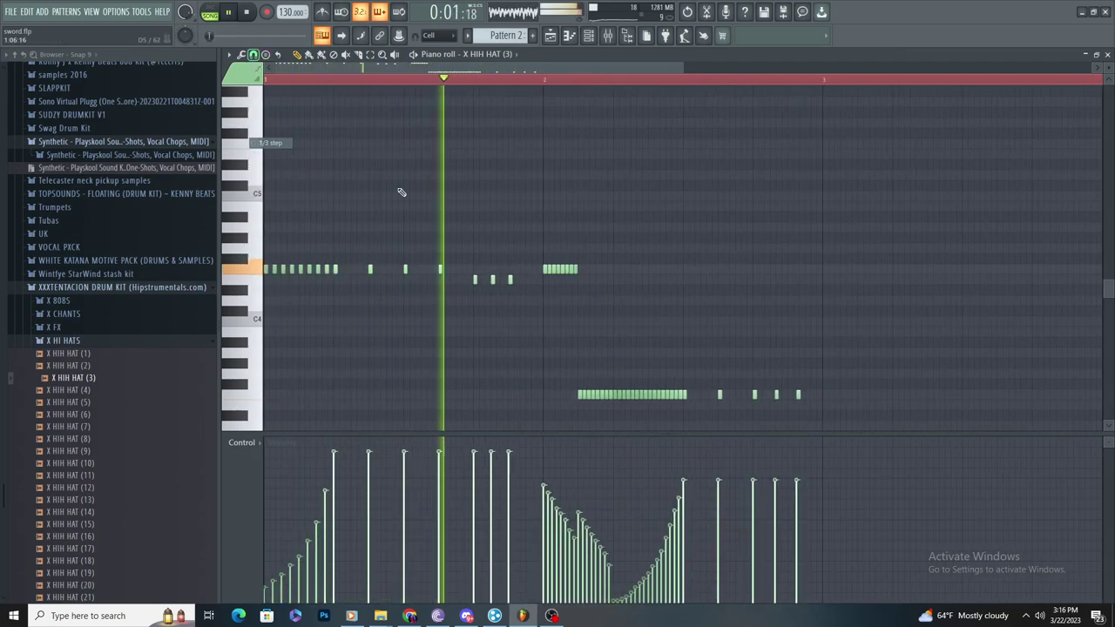
scroll(810, 384, up, 3)
mouse_move(768, 395)
mouse_down()
mouse_move(756, 392)
mouse_move(767, 393)
mouse_up()
right_click(824, 395)
click(830, 395)
scroll(740, 327, down, 4)
scroll(716, 331, down, 2)
key(ctrl+z)
key(ctrl+z)
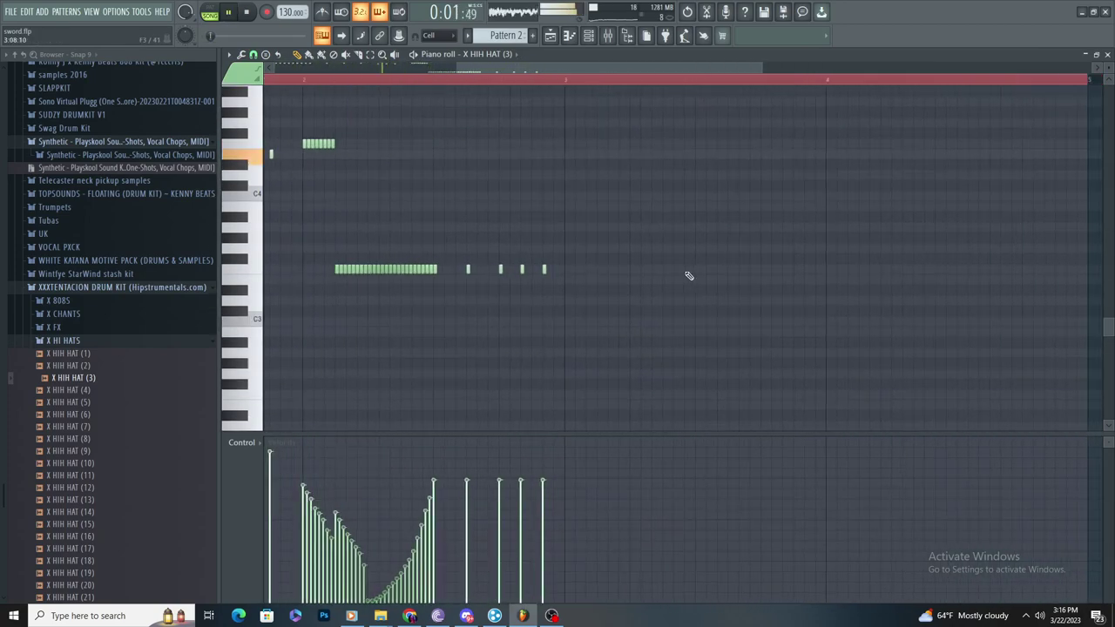
click(505, 269)
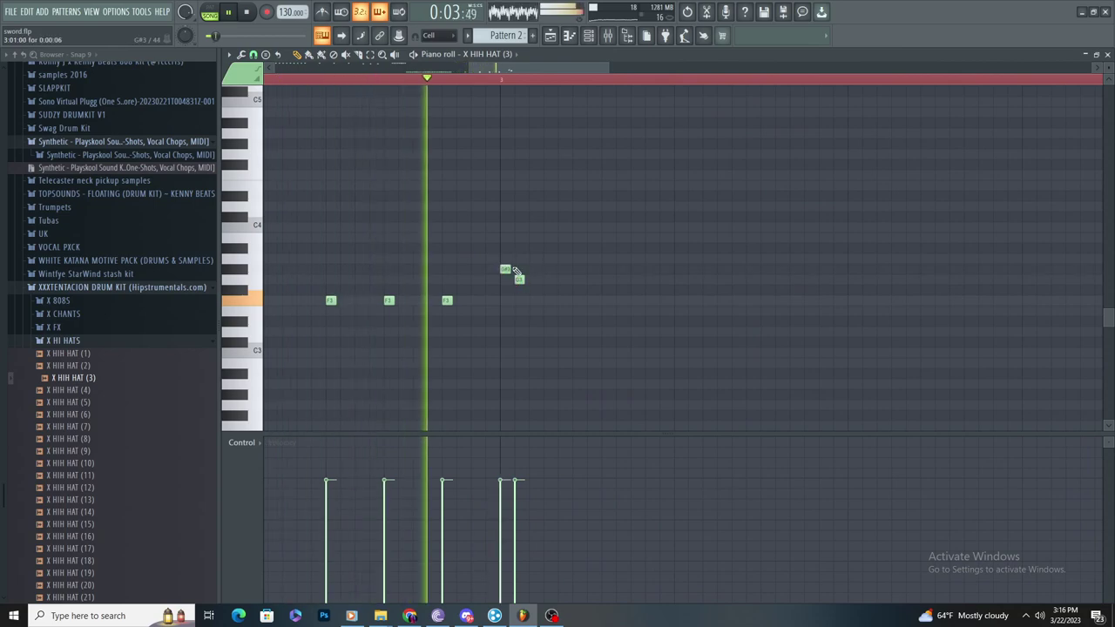
right_click(519, 280)
right_click(505, 269)
Step: Place three A3 notes 1 1/3 steps apart from the start of bar 3
key(space)
scroll(522, 278, down, 1)
scroll(536, 288, up, 2)
drag(506, 252, 500, 262)
scroll(582, 277, down, 2)
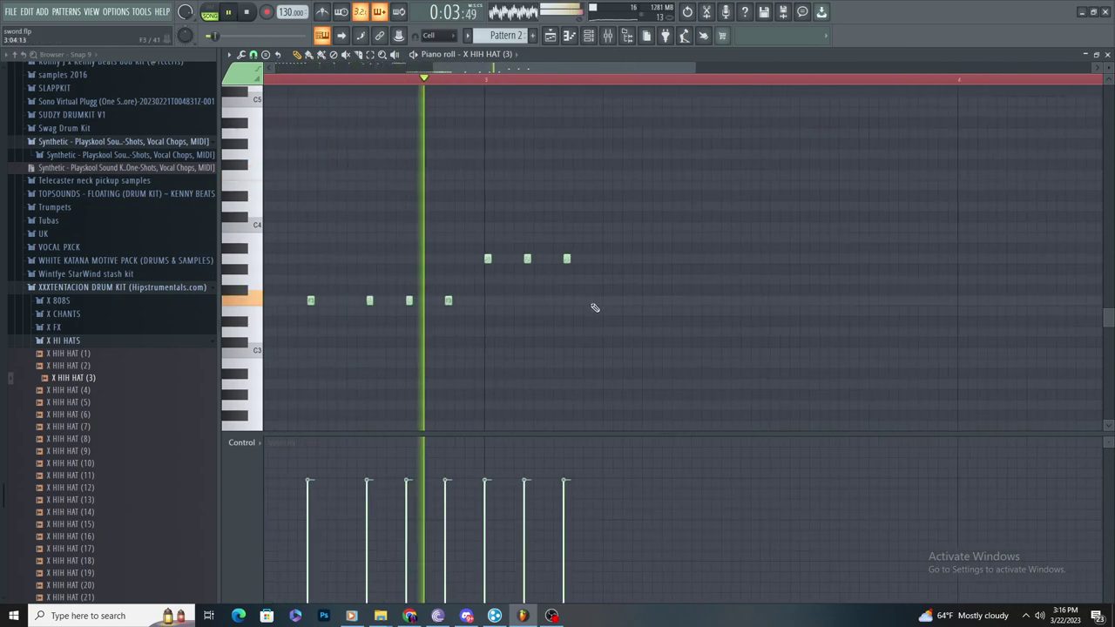
Step: Continue bar 3 with four A3 notes, at step 5, two at 2/3-step intervals, and one 1 1/3 steps after those
scroll(595, 307, up, 3)
drag(598, 249, 574, 258)
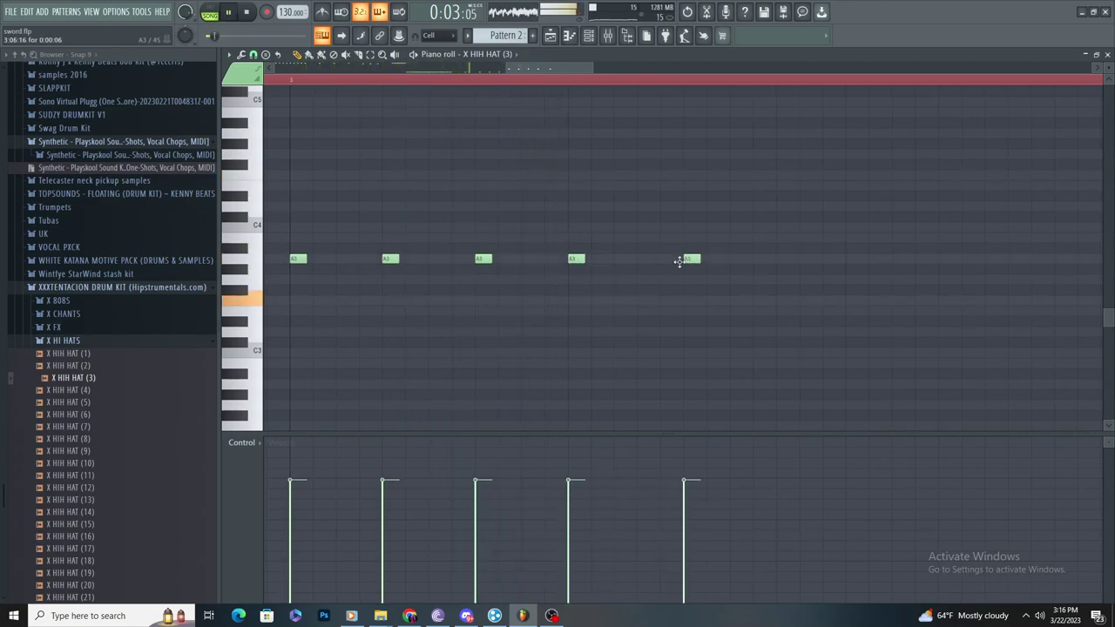
drag(736, 264, 759, 259)
drag(642, 250, 619, 262)
scroll(752, 343, down, 1)
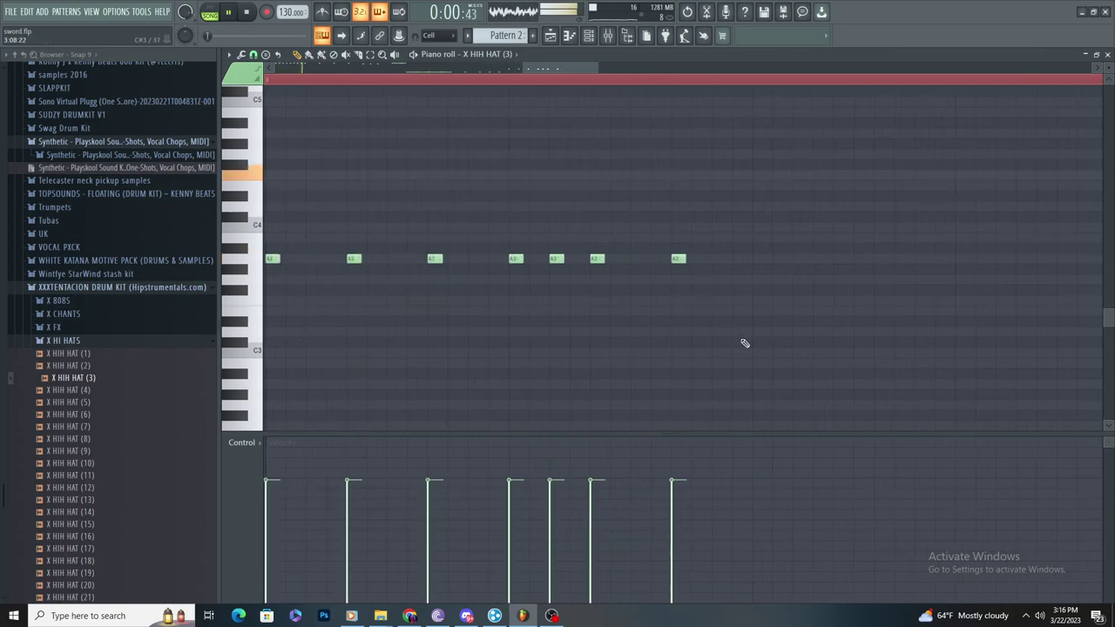
Step: Copy the hi-hats from step 5 of bar 1 through the F4 roll in bar 2 and place them one bar further on
scroll(563, 306, down, 3)
key(ctrl+z)
key(ctrl+z)
key(ctrl+z)
key(ctrl+z)
key(space)
key(space)
drag(507, 89, 305, 187)
scroll(624, 147, up, 3)
scroll(562, 144, down, 2)
key(ctrl+b)
key(ctrl+z)
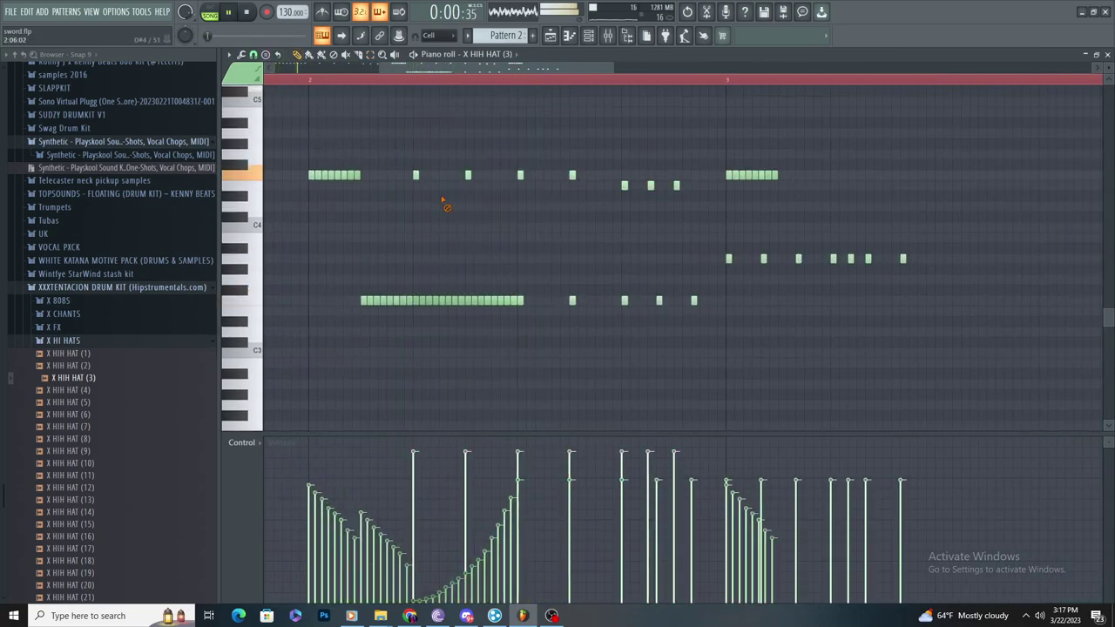
Step: Remove the copied F4 note at step 5 of bar 2 and shift the step 7 note 2/3 step later
scroll(484, 180, down, 3)
scroll(525, 211, up, 4)
click(429, 175)
key(space)
key(space)
scroll(429, 174, up, 3)
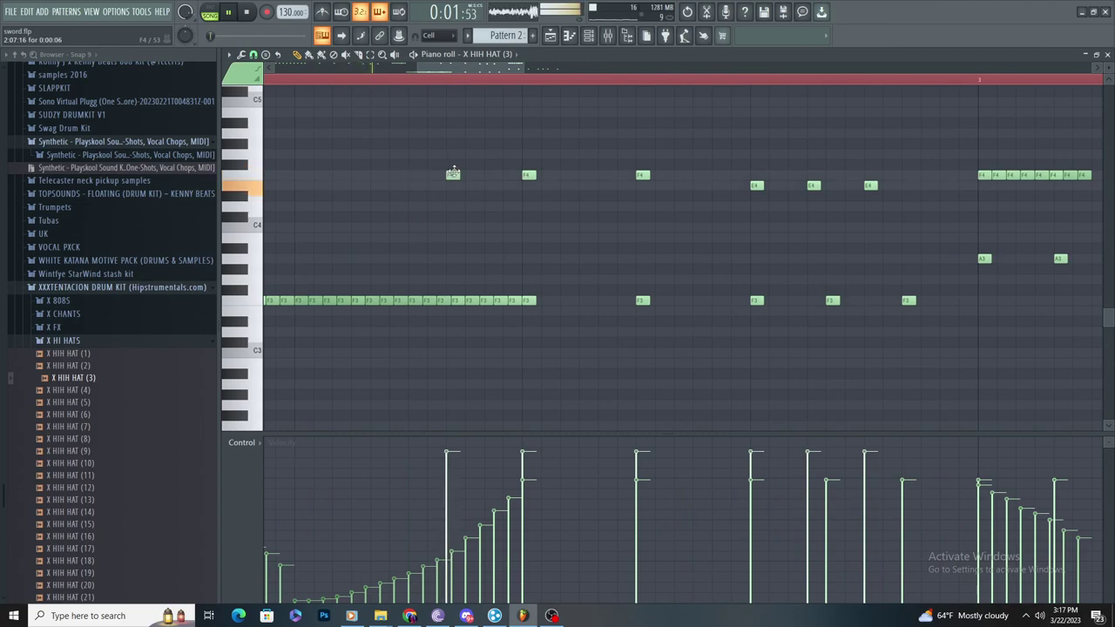
Step: Play back the pattern to check the layered hi-hats in bar 2
scroll(457, 175, down, 4)
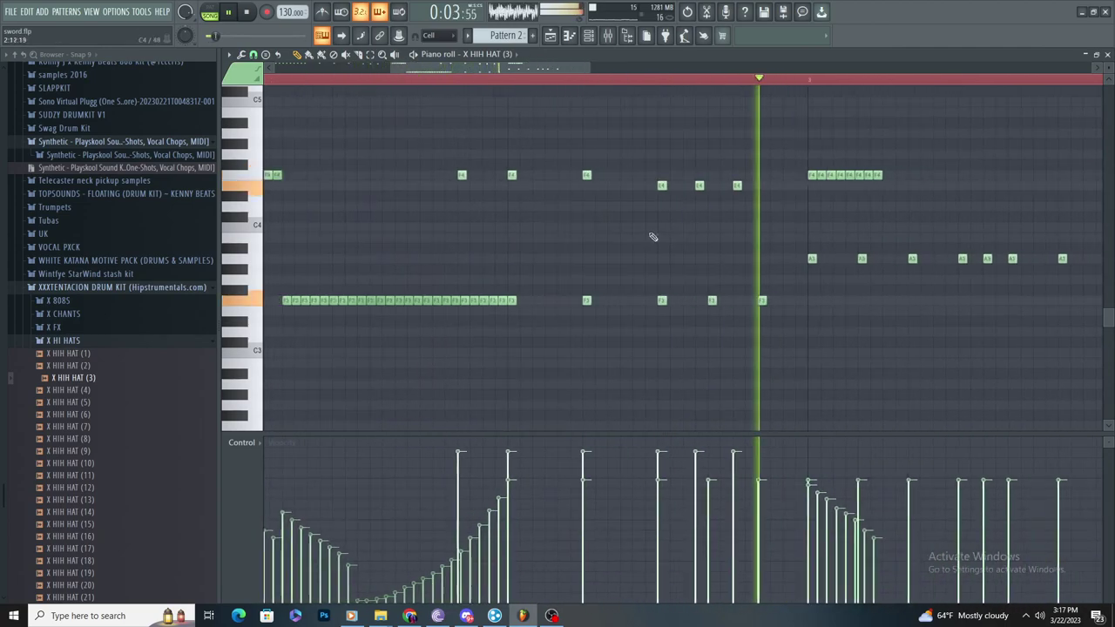
scroll(699, 255, up, 4)
key(space)
key(space)
scroll(601, 252, down, 2)
scroll(596, 274, up, 2)
key(space)
key(space)
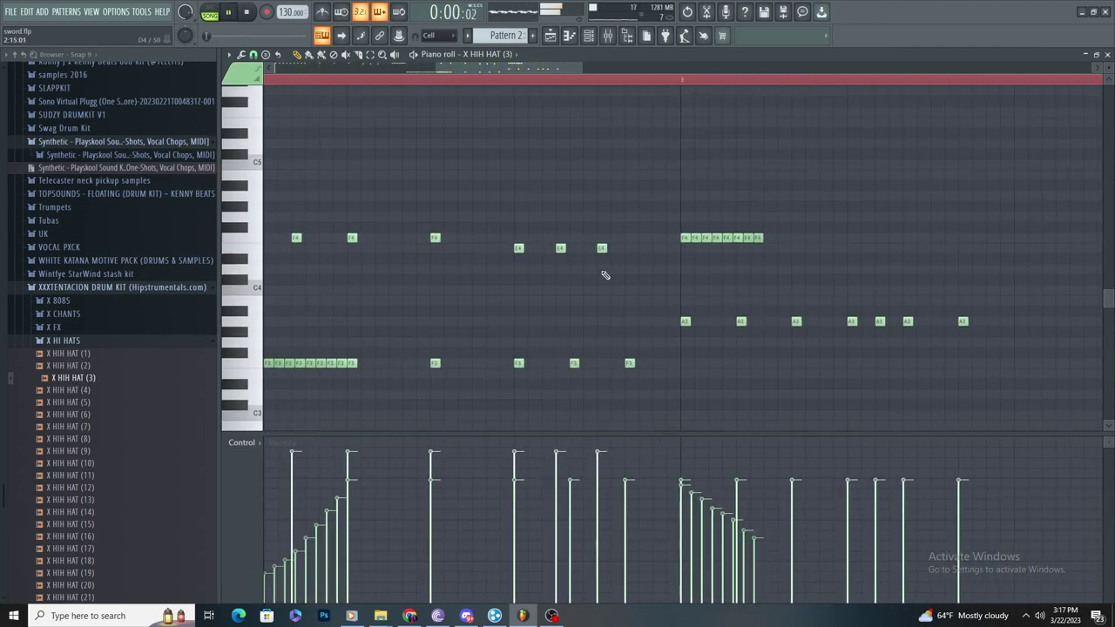
Step: Insert two E4 notes 1/3 step apart between steps 13 and 14 of bar 2 and slope the roll's velocities downward
scroll(562, 251, down, 2)
scroll(601, 269, up, 3)
click(501, 268)
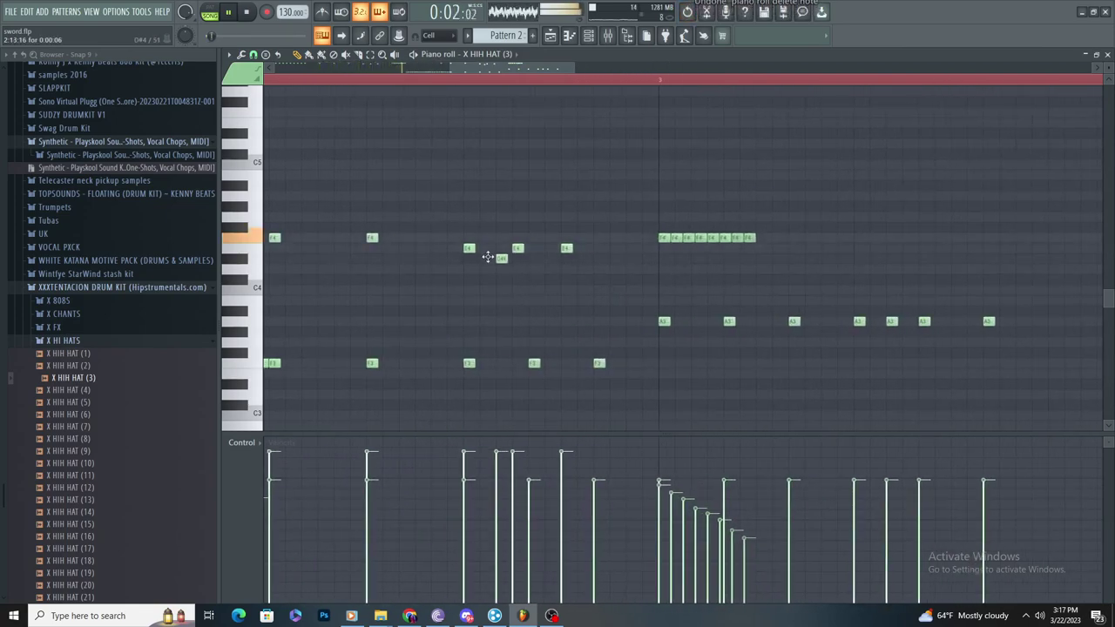
click(497, 247)
key(space)
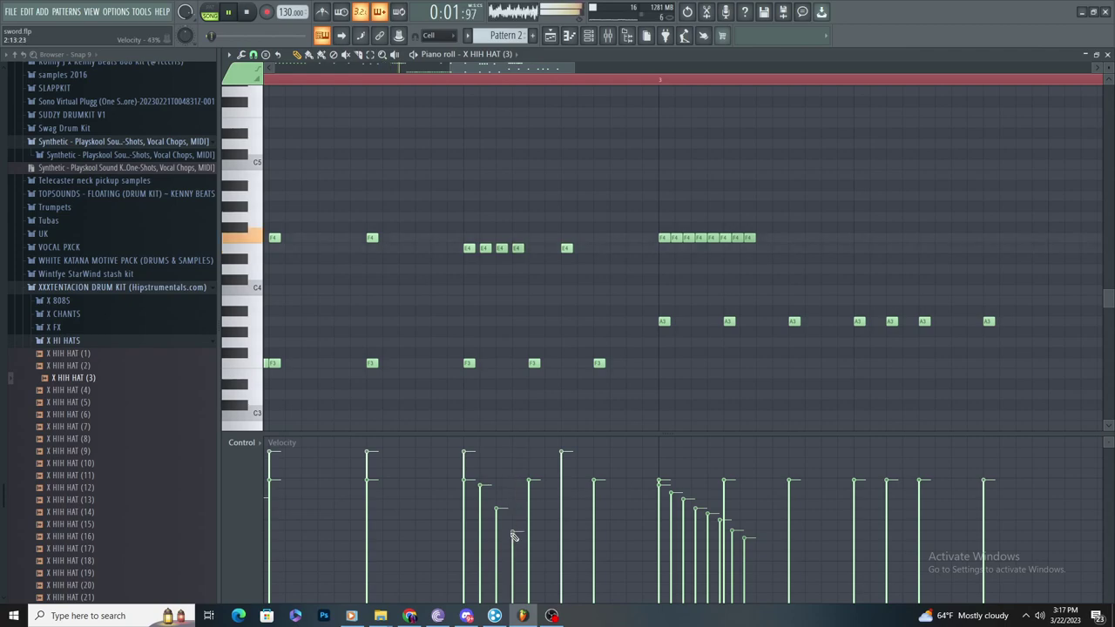
scroll(480, 368, down, 4)
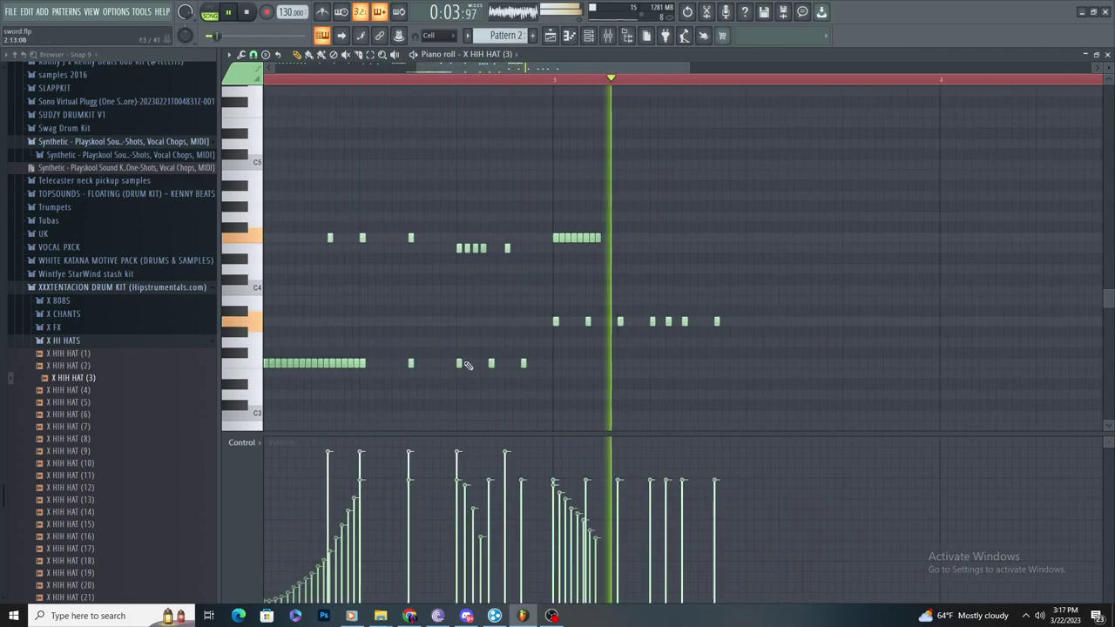
Step: Thin out the F4 roll at the start of bar 3, keeping only its first note
key(space)
key(space)
scroll(633, 305, up, 3)
scroll(523, 253, down, 4)
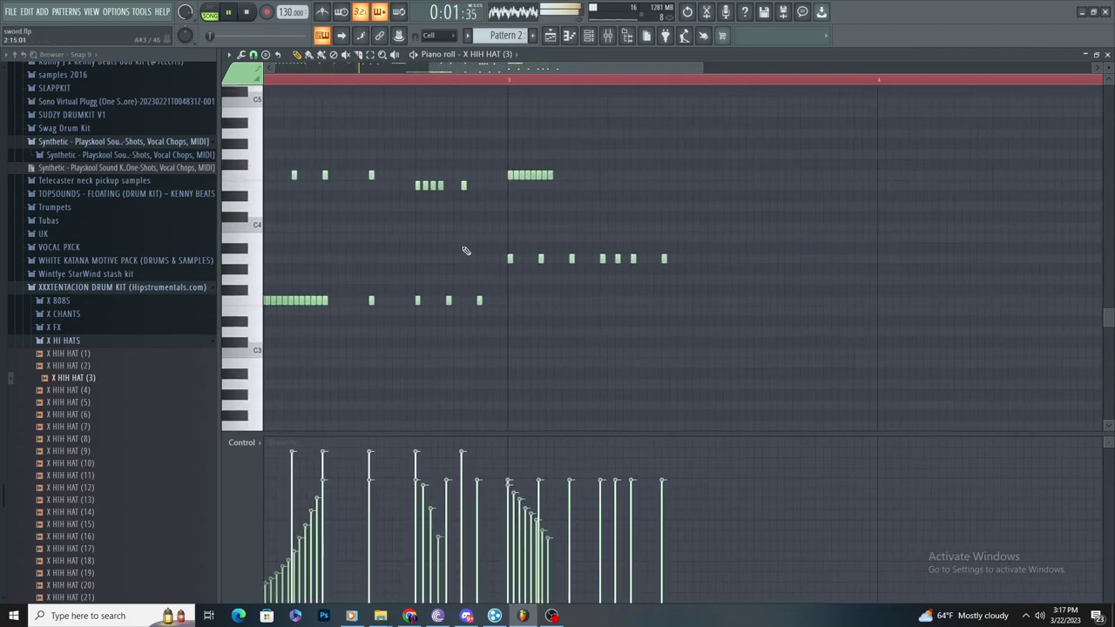
scroll(470, 249, up, 3)
right_click(556, 179)
Step: Add F4 notes at steps 3 and 5 of bar 3, followed by two more at 1 1/3-step intervals
click(639, 179)
key(space)
key(space)
scroll(654, 252, down, 1)
scroll(675, 244, up, 2)
click(670, 175)
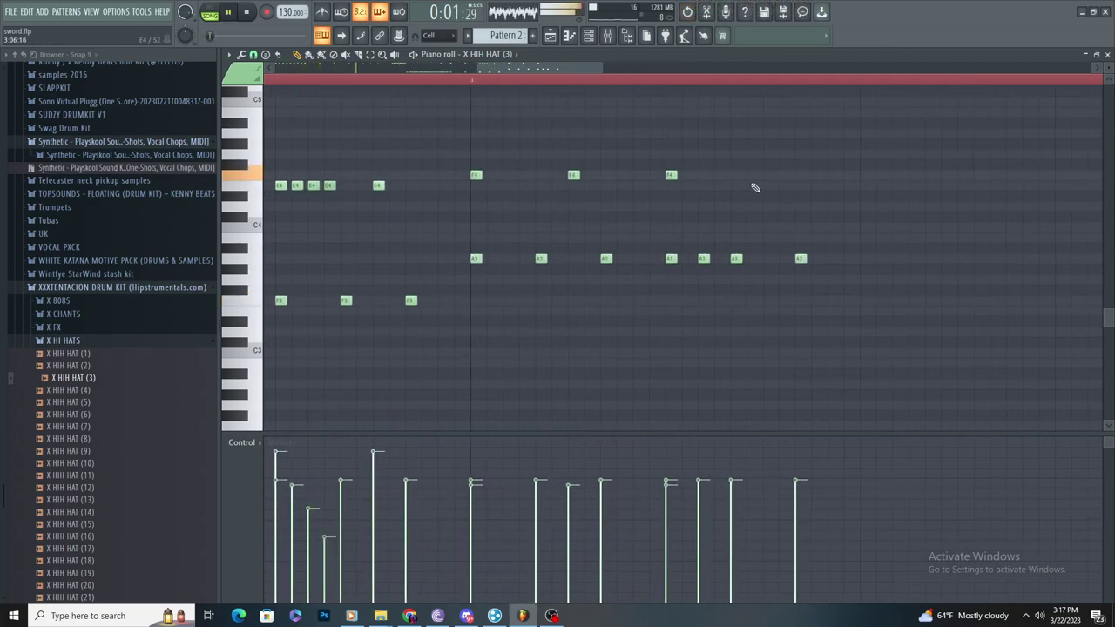
scroll(839, 339, down, 2)
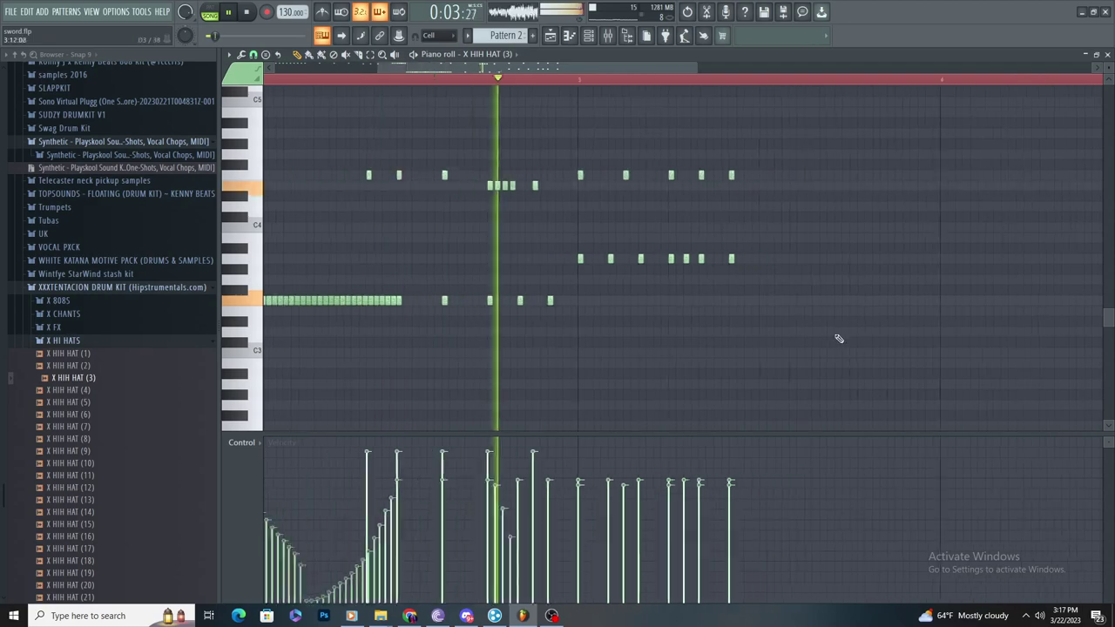
Step: Restart playback and delete the last two F4 notes from the hi-hat phrase in bar 3
scroll(841, 335, up, 2)
key(space)
key(space)
scroll(533, 188, down, 2)
scroll(561, 199, up, 2)
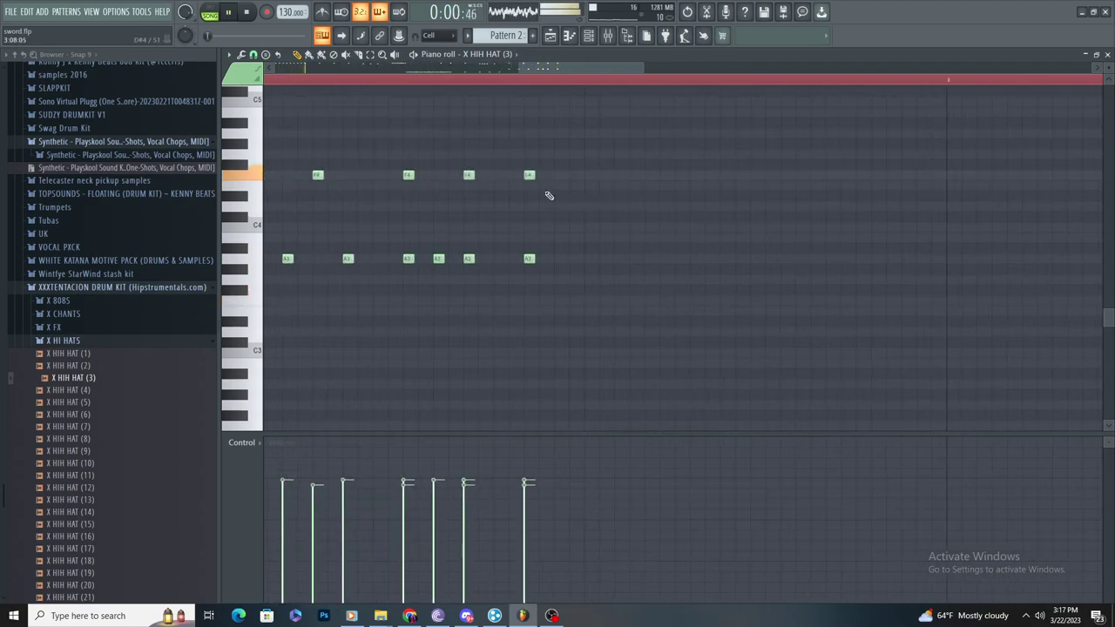
right_click(526, 176)
right_click(461, 177)
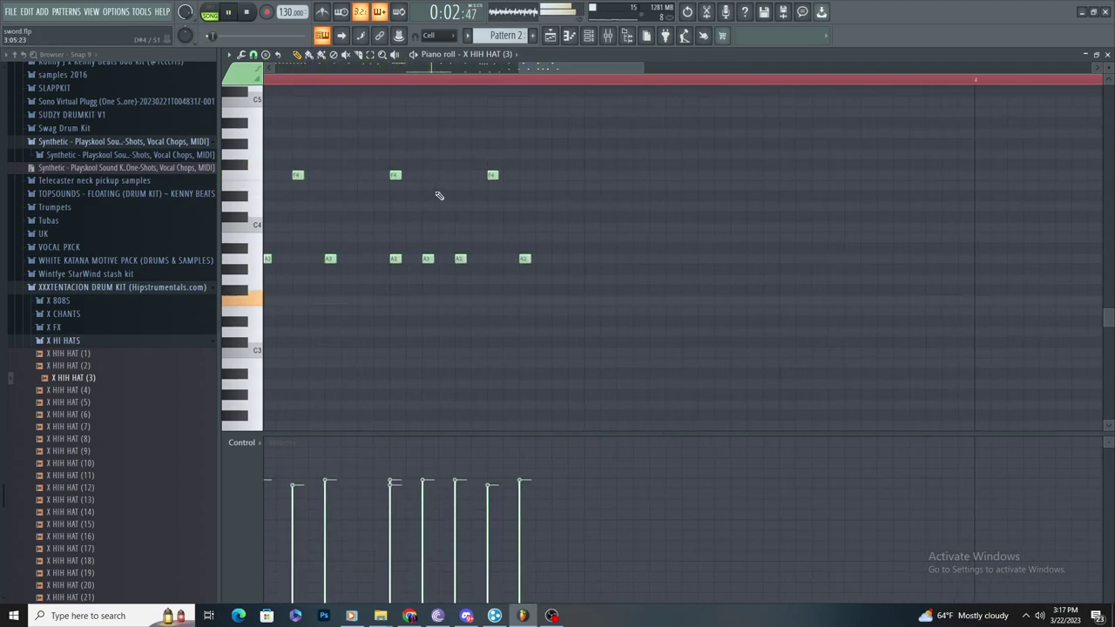
Step: Change the piano roll's grid snap and clear the two trial F4 notes from the middle of bar 3
click(261, 69)
click(271, 132)
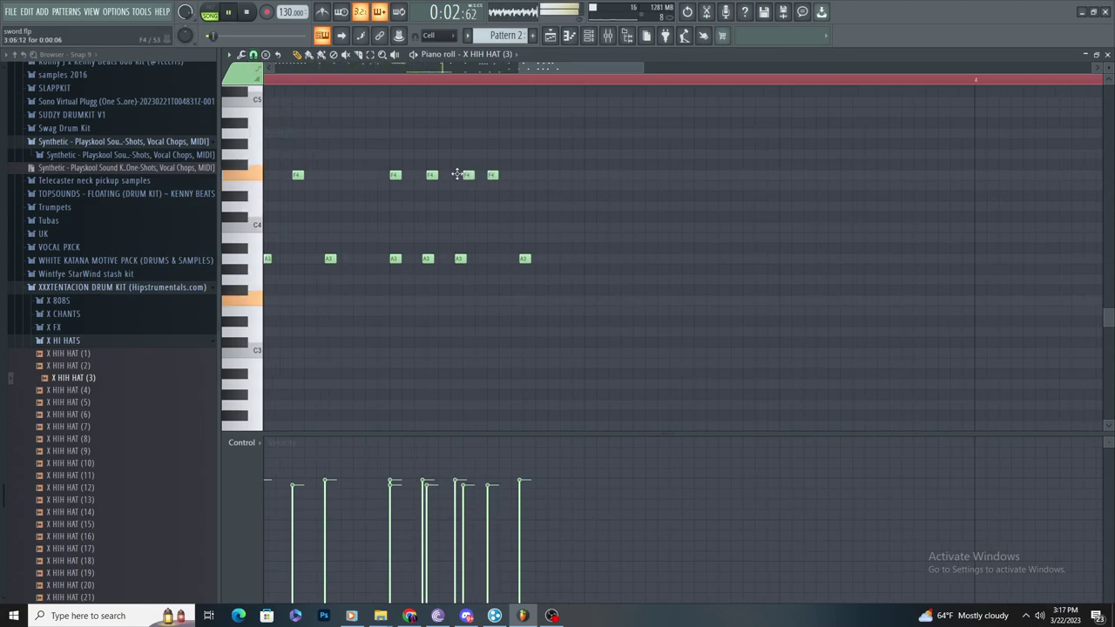
drag(457, 173, 452, 175)
right_click(457, 175)
right_click(420, 176)
key(space)
key(space)
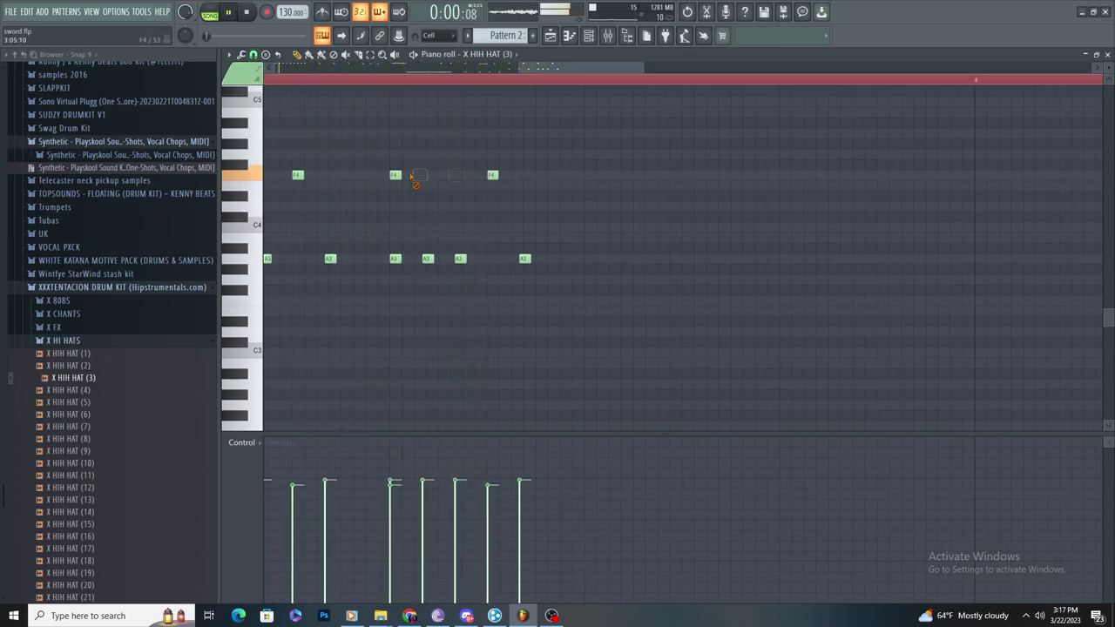
Step: Re-space the F4 hi-hat notes in bar 3 and follow them with a roll of five adjacent F4 notes
scroll(418, 176, down, 2)
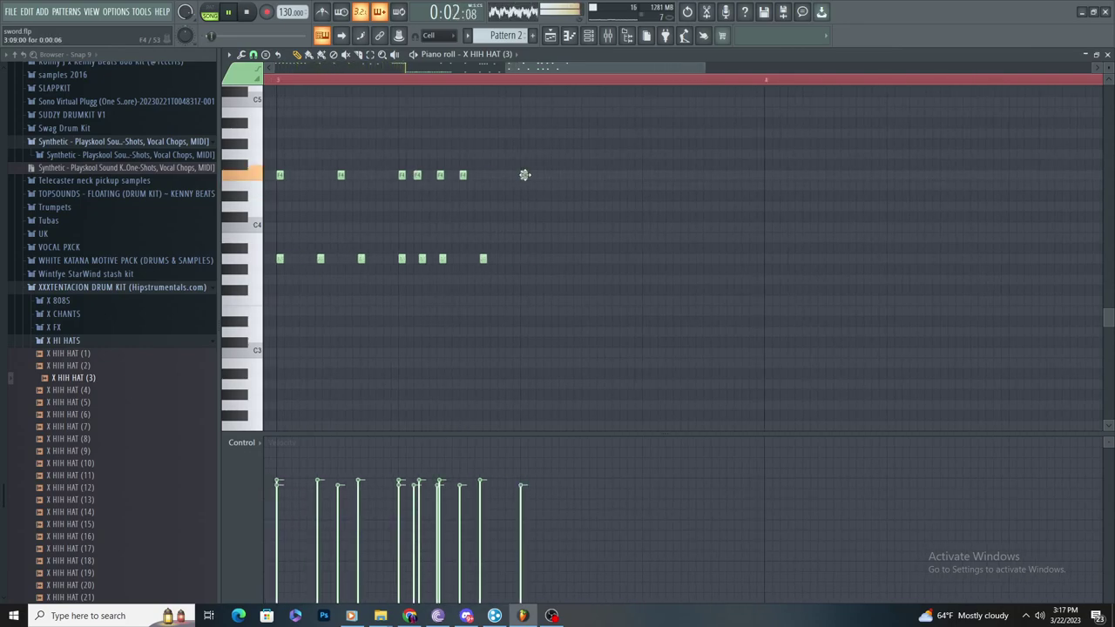
scroll(525, 175, up, 2)
click(524, 173)
drag(569, 177, 532, 178)
right_click(573, 176)
right_click(559, 176)
right_click(545, 176)
key(space)
key(space)
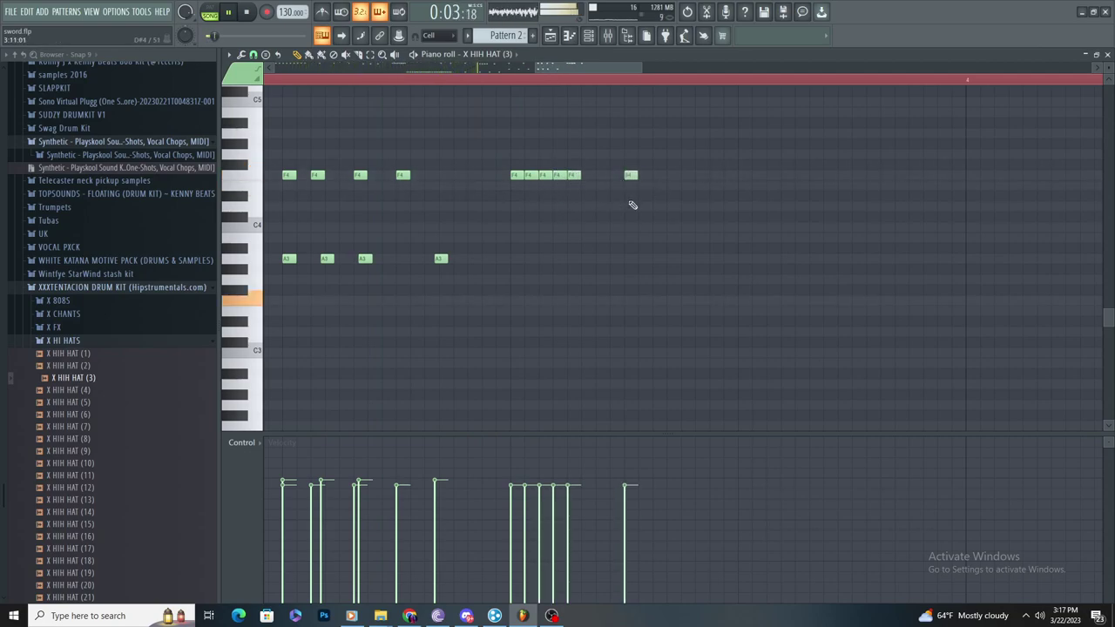
Step: Draw a descending chromatic hi-hat run from E4 to E3 late in bar 3, with wider gaps between the lower notes
drag(644, 175, 660, 185)
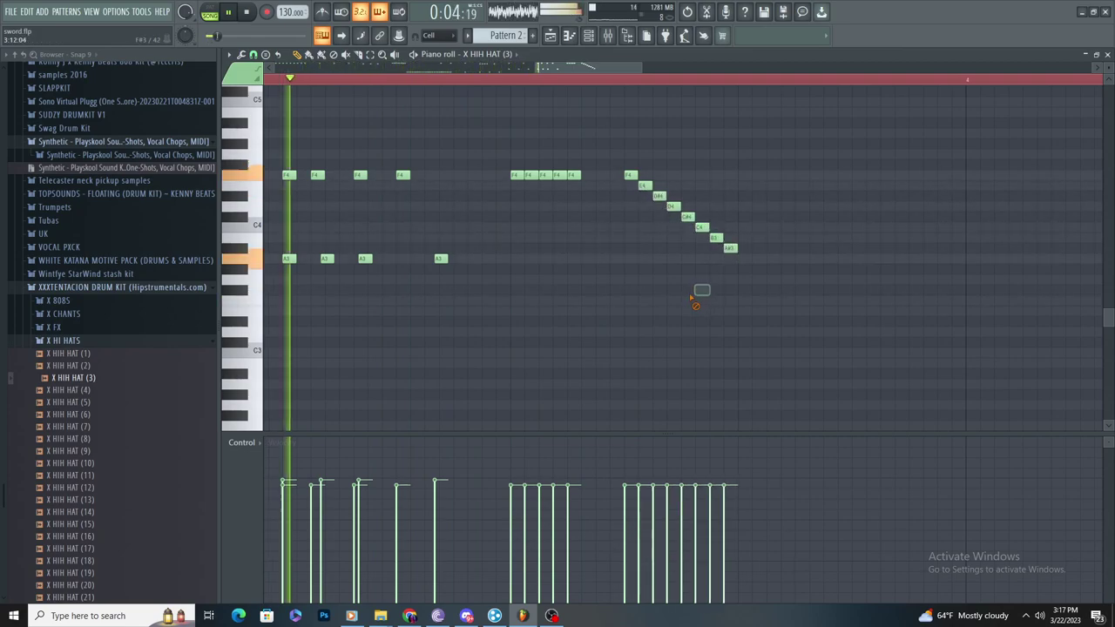
scroll(695, 297, down, 3)
scroll(737, 298, up, 3)
scroll(707, 292, down, 3)
scroll(836, 317, up, 3)
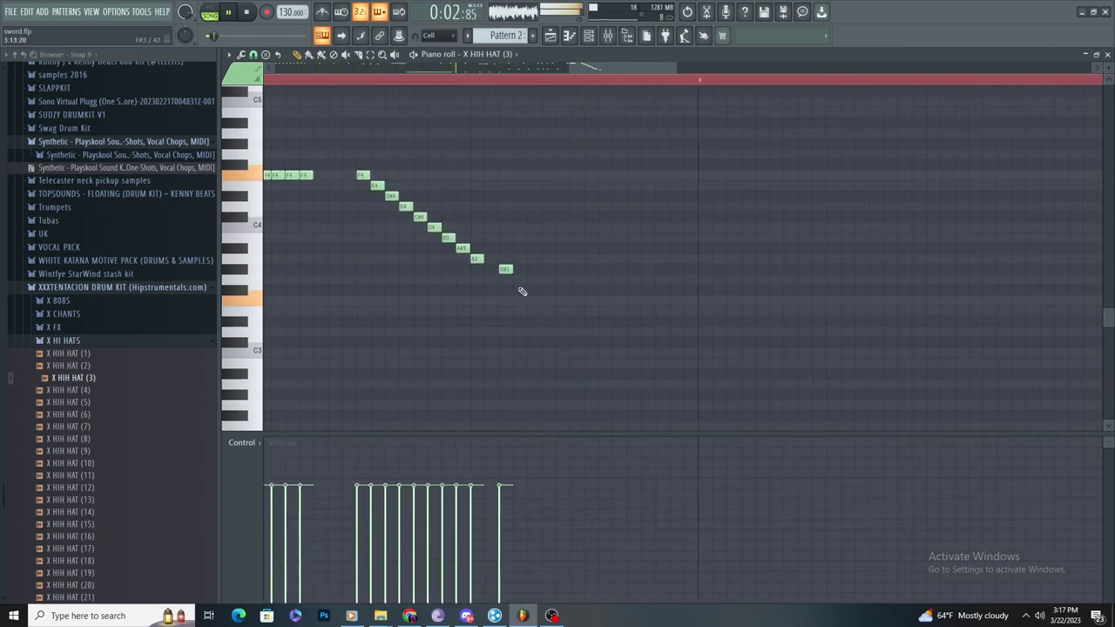
click(615, 311)
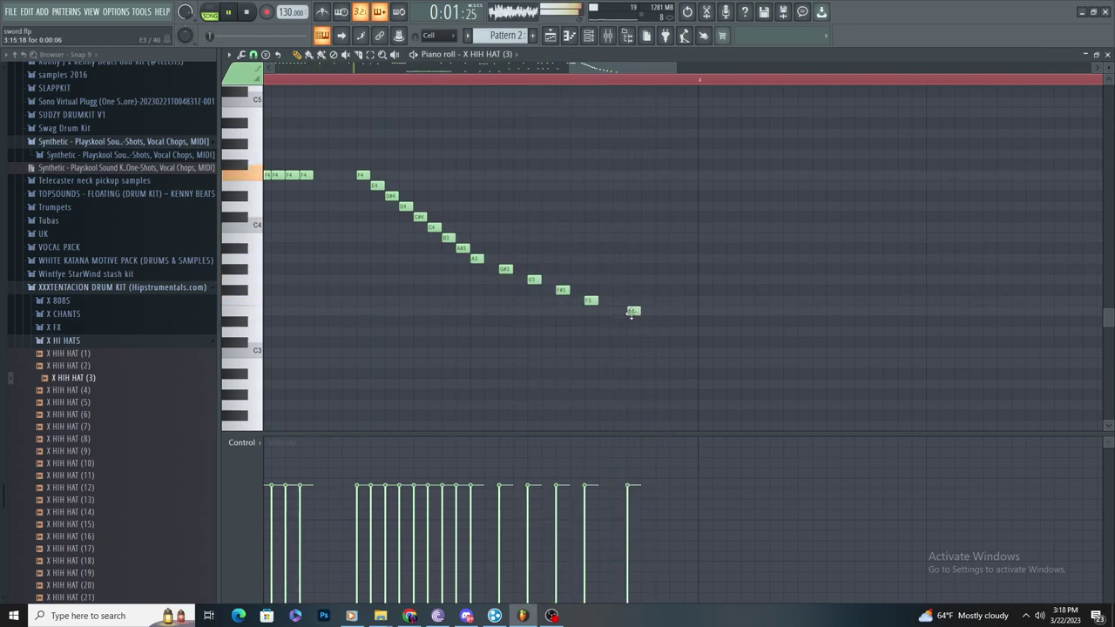
Step: Place an E3 note at the start of bar 4 and follow it with rising F3, F#3 and G3 notes
scroll(704, 311, down, 3)
scroll(779, 360, up, 4)
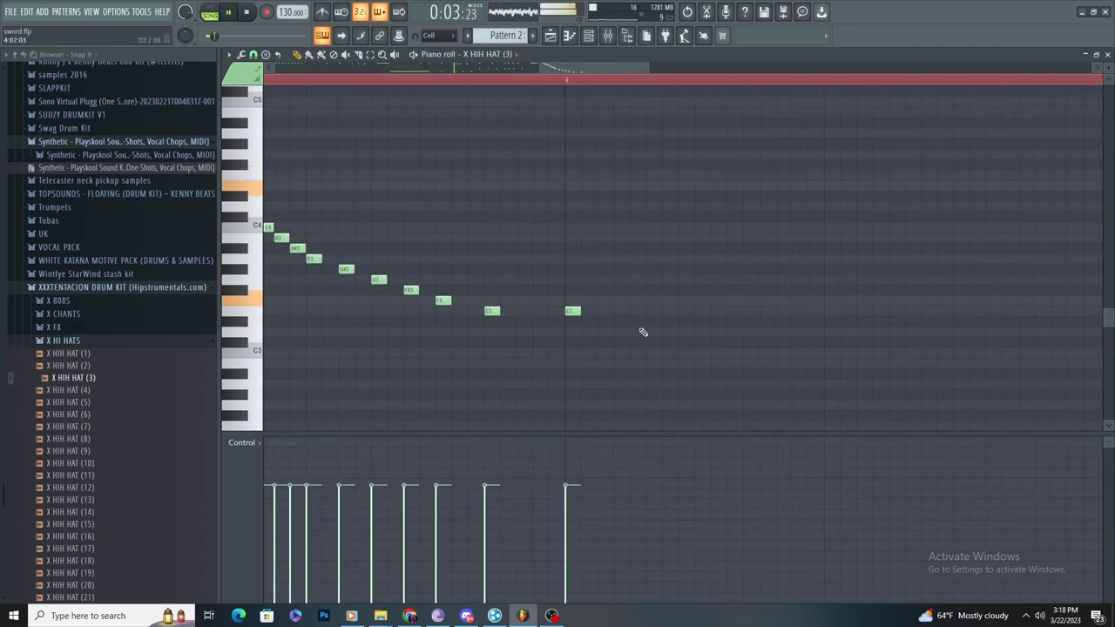
scroll(662, 336, down, 3)
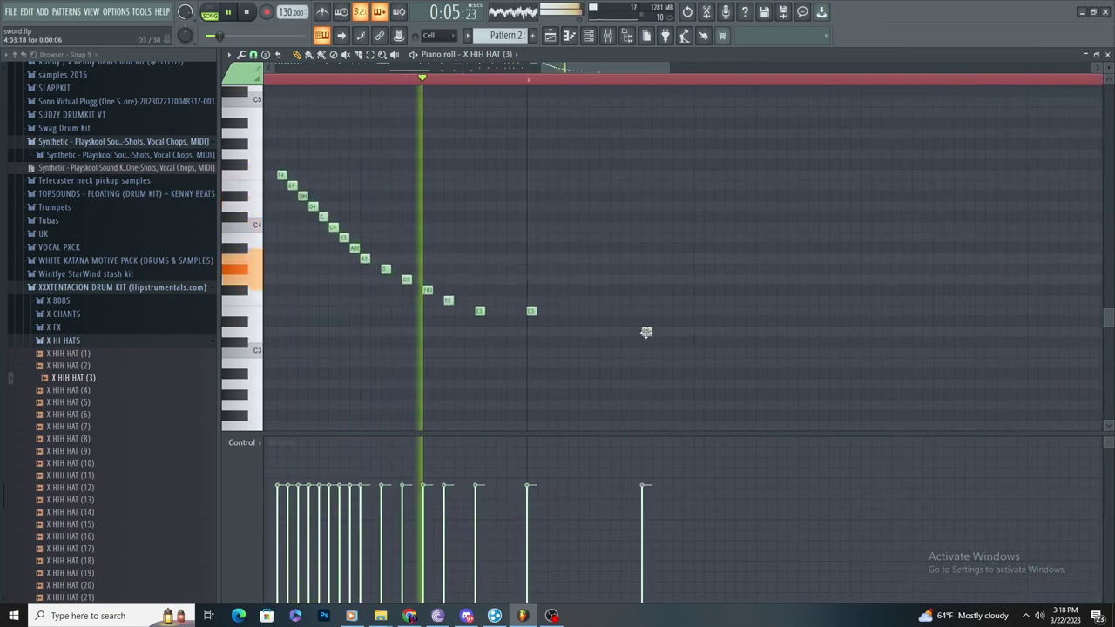
scroll(636, 315, down, 3)
scroll(574, 316, up, 3)
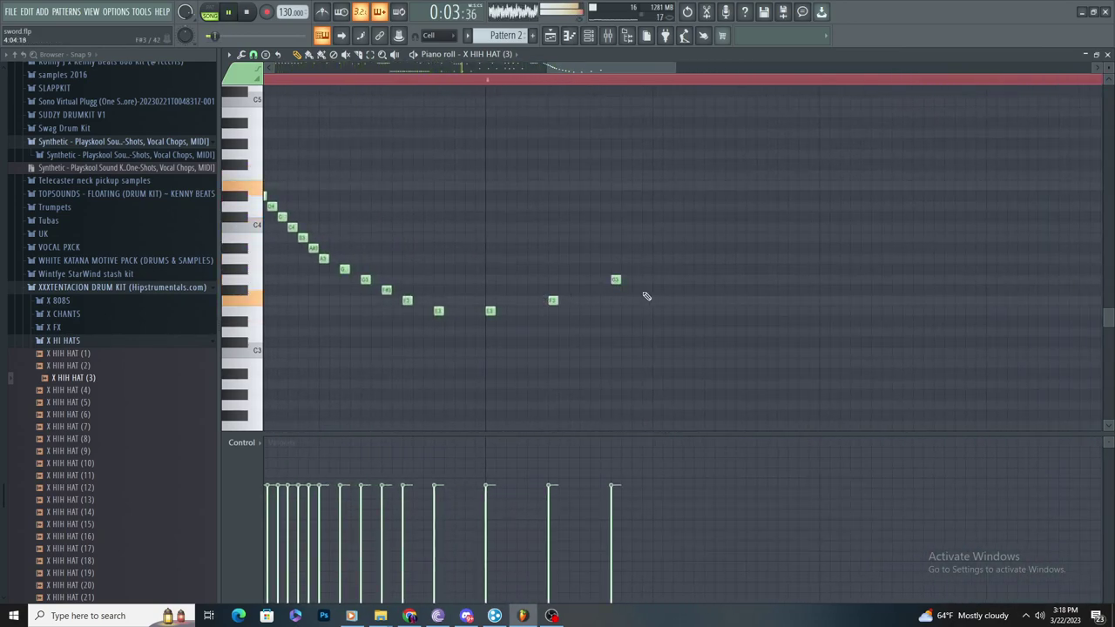
scroll(636, 287, down, 1)
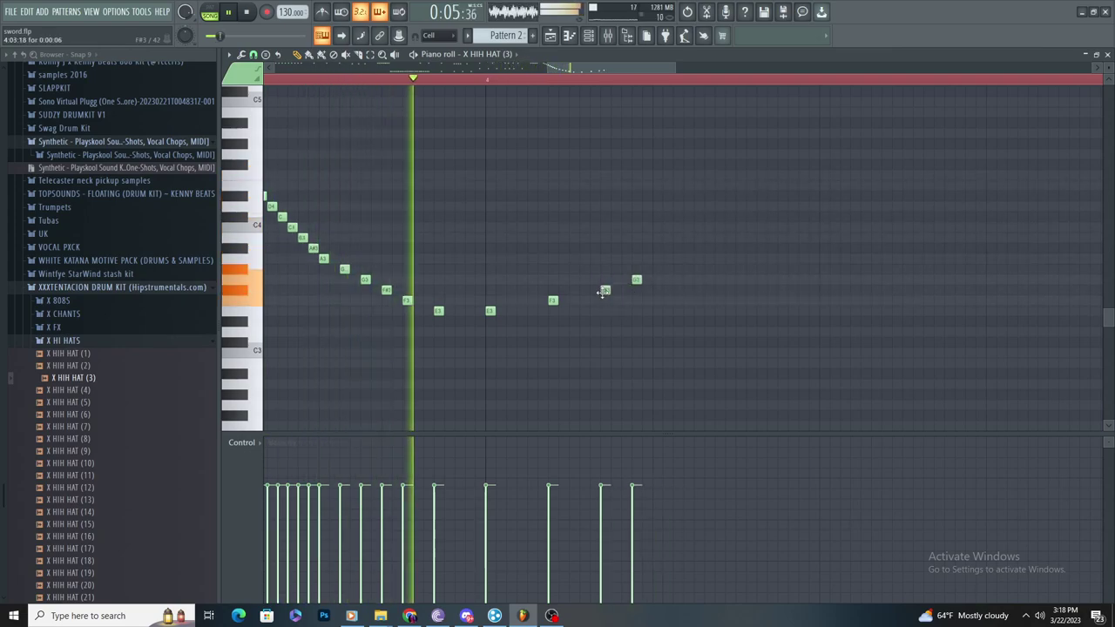
scroll(662, 289, up, 4)
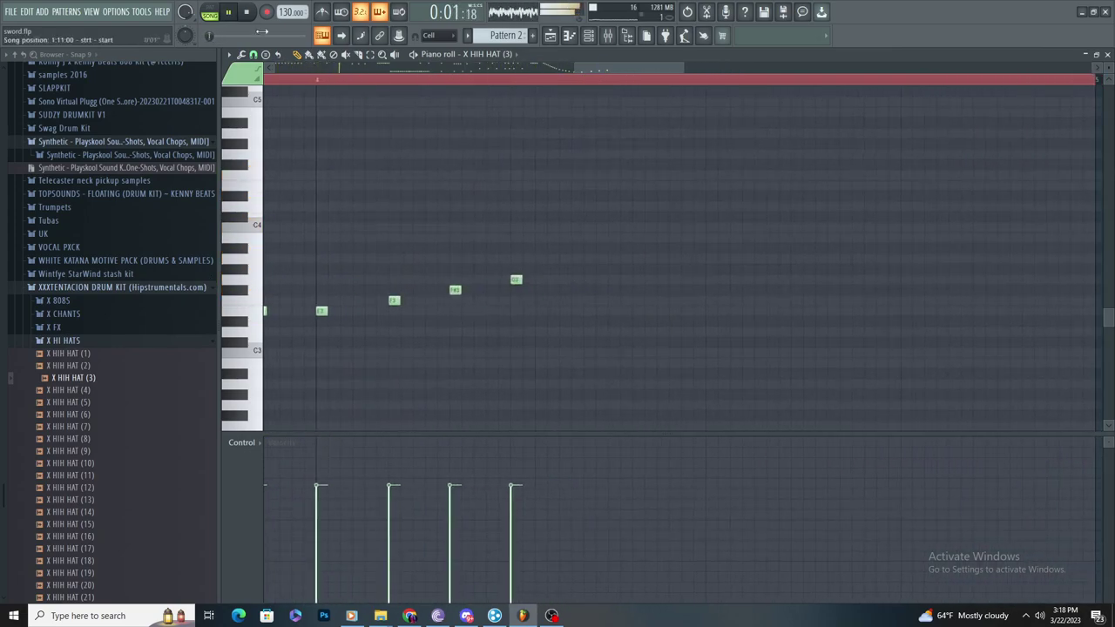
Step: Change the grid snap, reposition the F3 note for even spacing, and add G#3 and A3 to the rising run
click(253, 54)
click(268, 143)
right_click(393, 300)
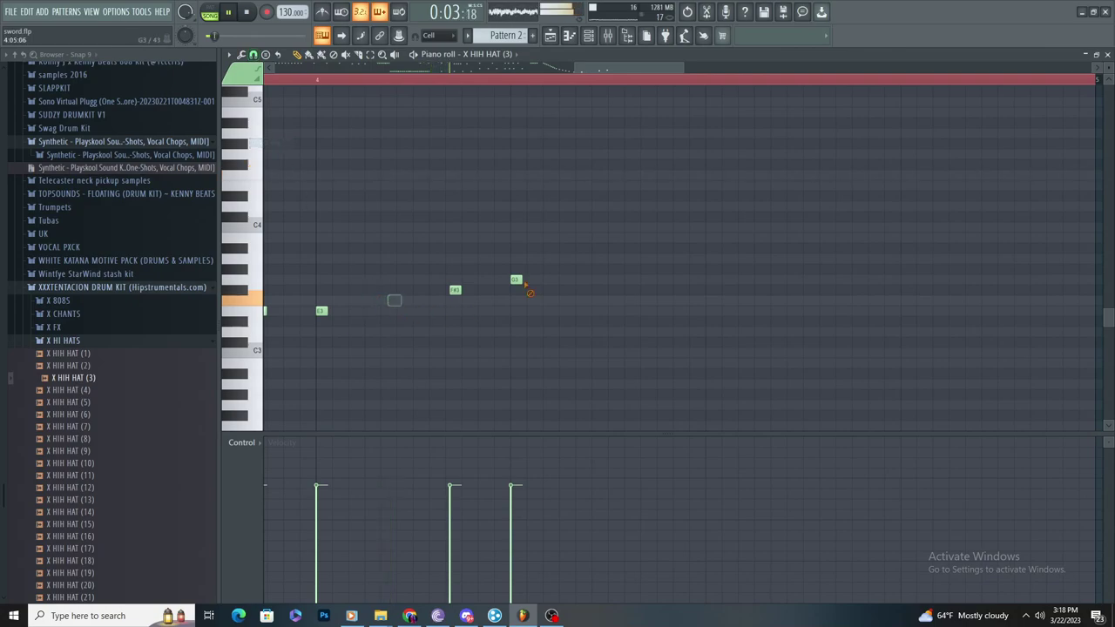
drag(562, 270, 579, 268)
drag(661, 259, 638, 259)
Step: Extend the evenly spaced rising chromatic run from A#3 to D#4 toward the end of bar 4
scroll(617, 263, down, 2)
scroll(707, 262, up, 2)
click(637, 247)
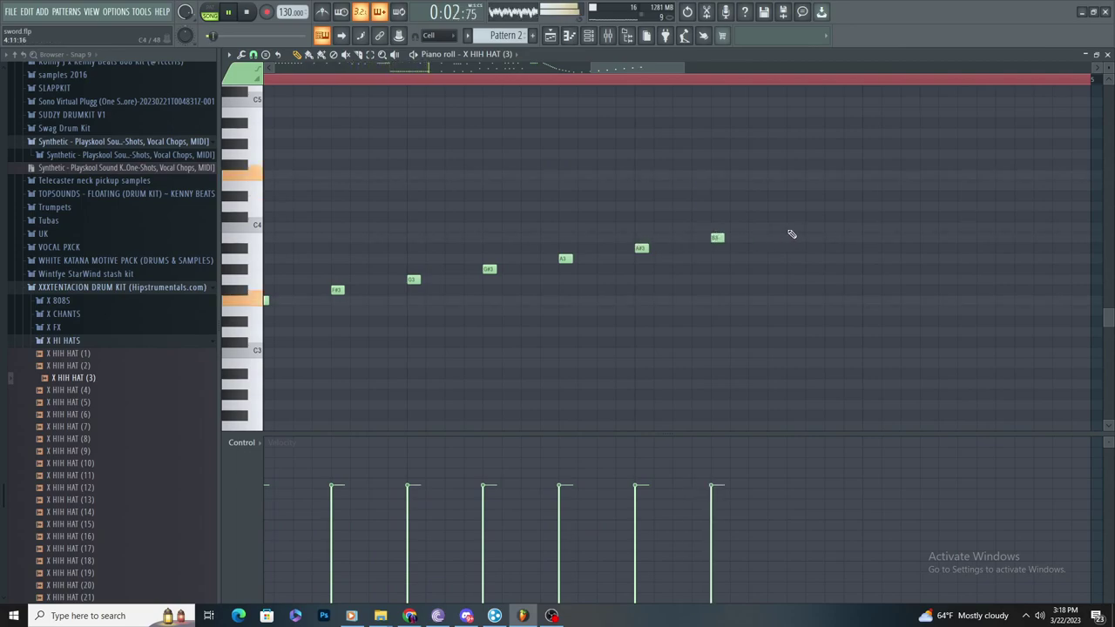
click(790, 232)
click(644, 217)
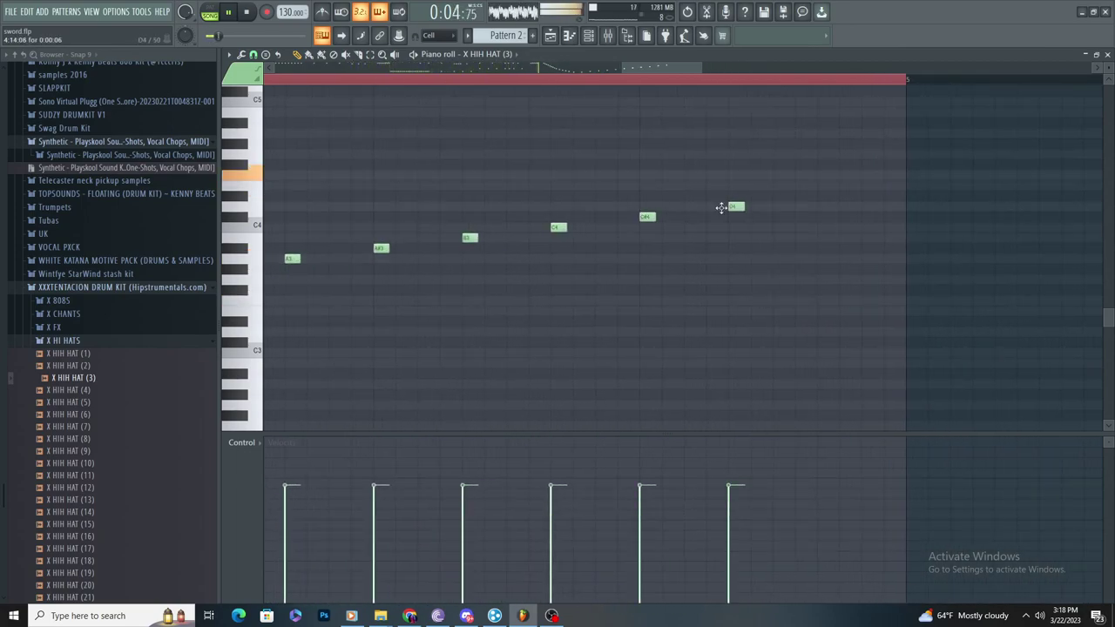
scroll(757, 249, down, 7)
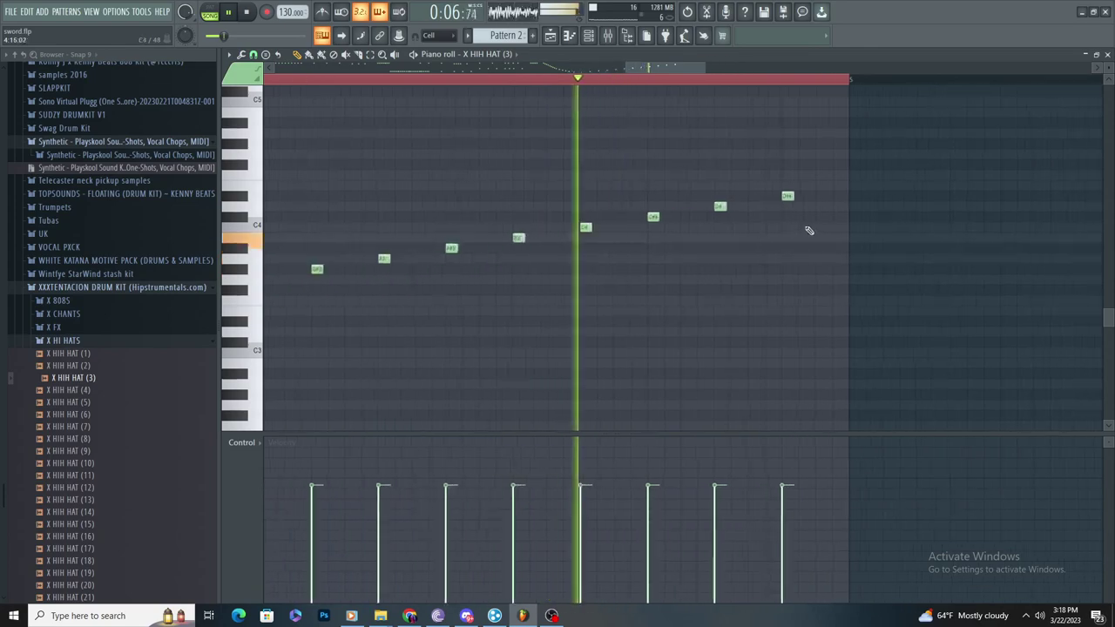
scroll(792, 288, down, 4)
scroll(741, 305, up, 5)
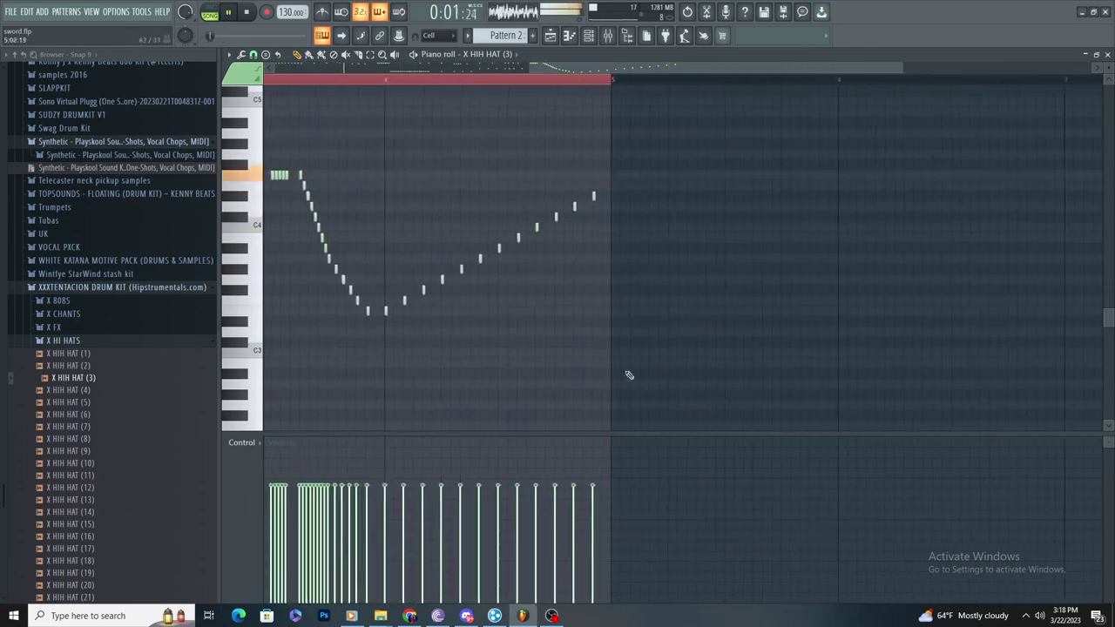
Step: Review and select the complete hi-hat pattern, and play the arrangement from the start in the playlist
scroll(601, 350, down, 5)
scroll(447, 341, up, 3)
scroll(533, 373, down, 1)
scroll(533, 374, down, 2)
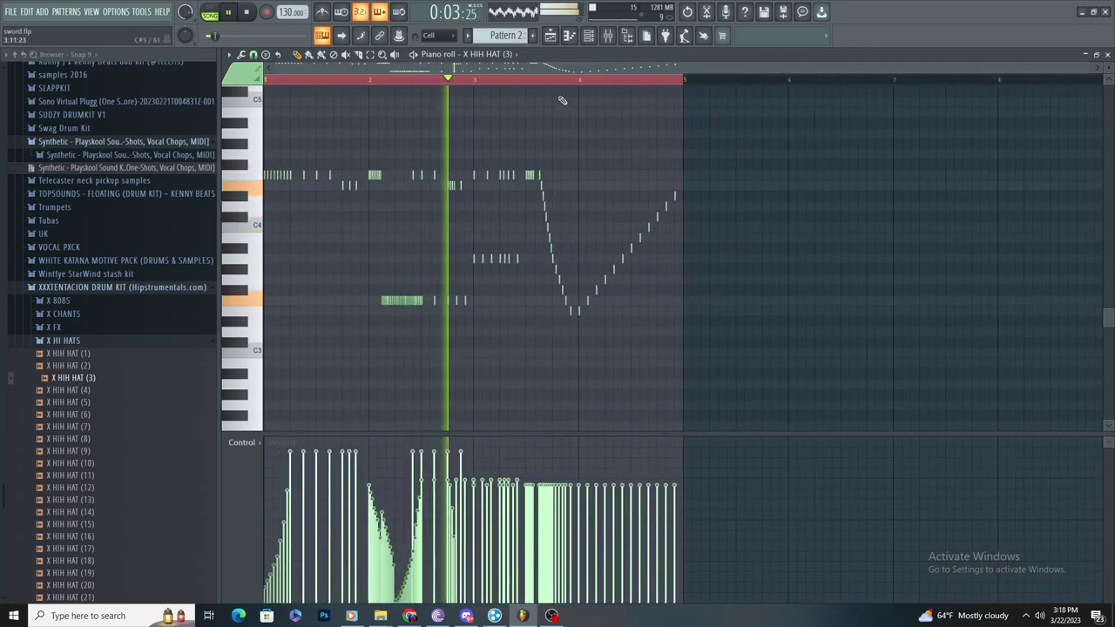
key(ctrl+a)
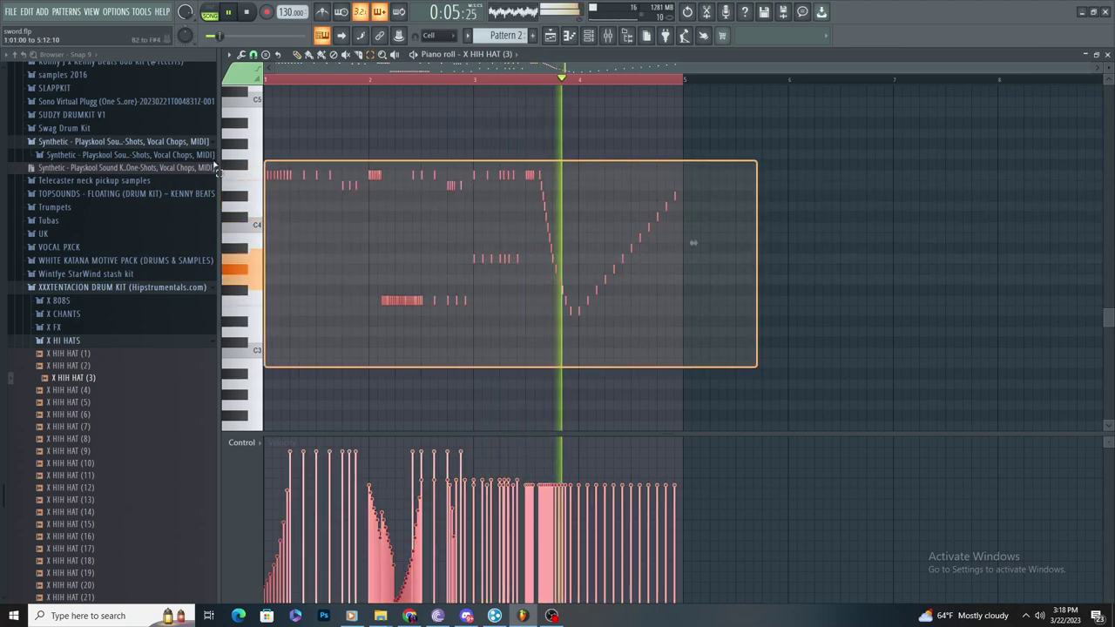
click(551, 36)
key(space)
key(space)
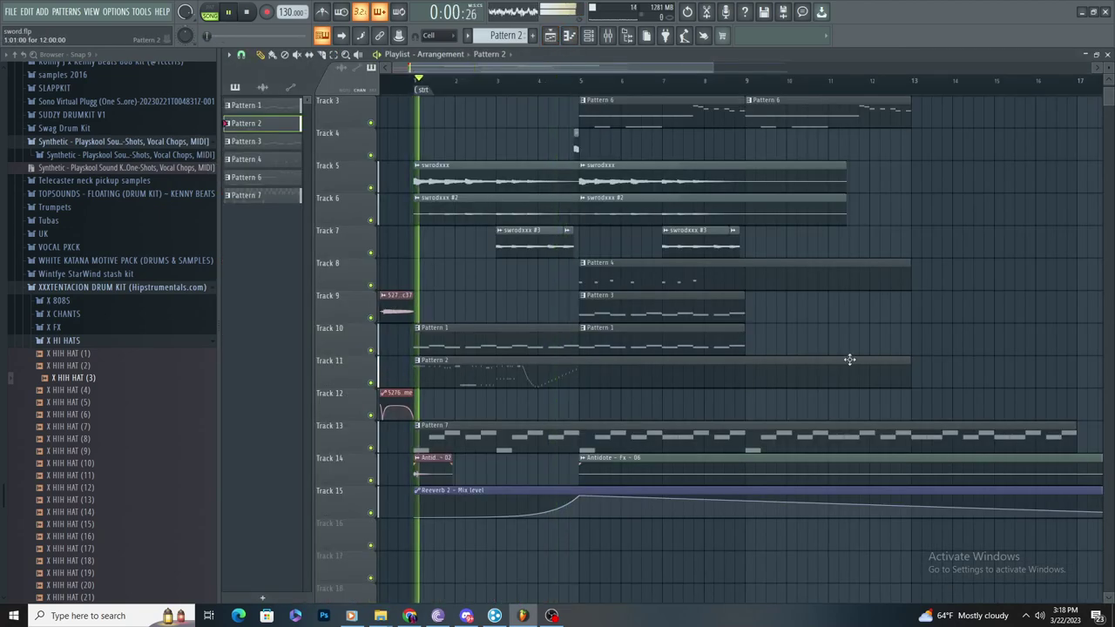
Step: Open the channel rack, set its filter to show all channels, and stop playback
key(F6)
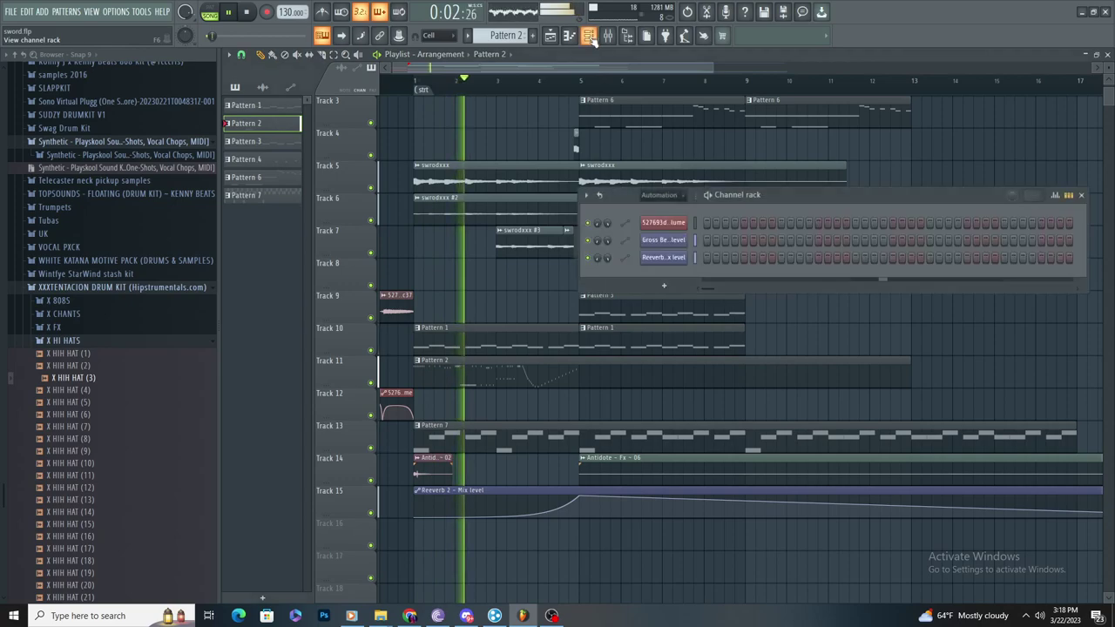
click(662, 195)
click(666, 209)
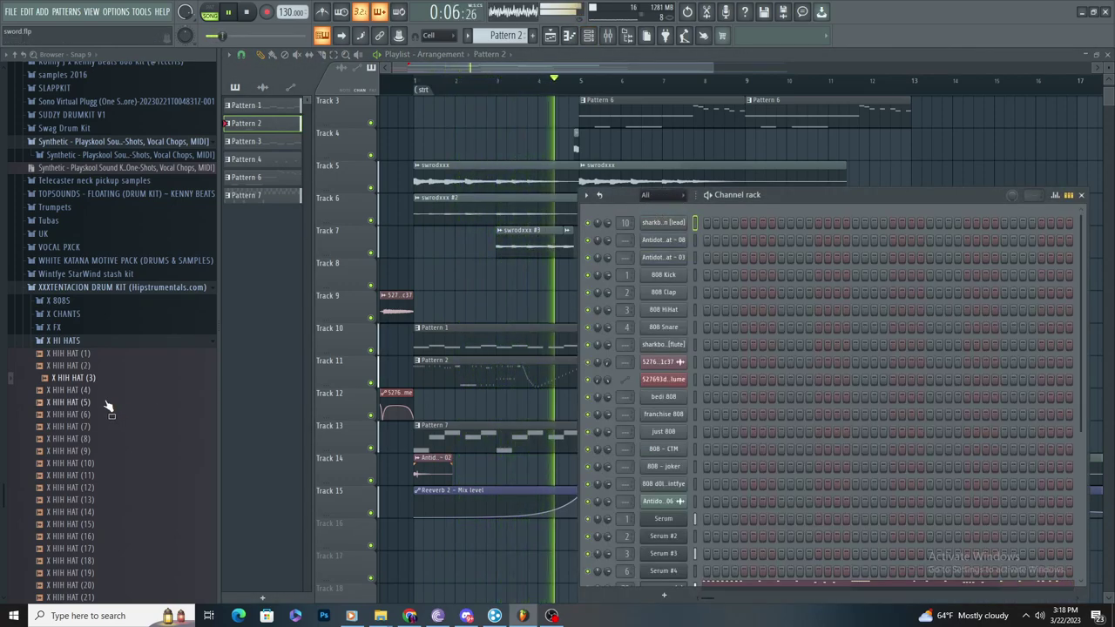
key(space)
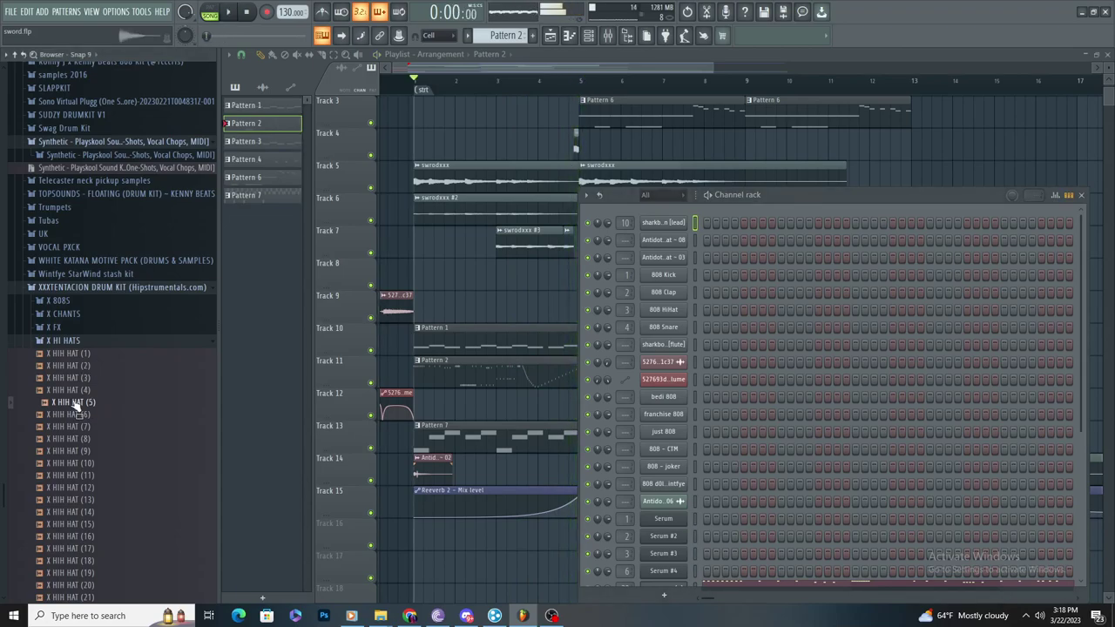
Step: Place the X HIH HAT (5) sample on Track 12 at bar 5 and X HIH HAT (7) on Track 8 just before bar 5
drag(528, 306, 531, 298)
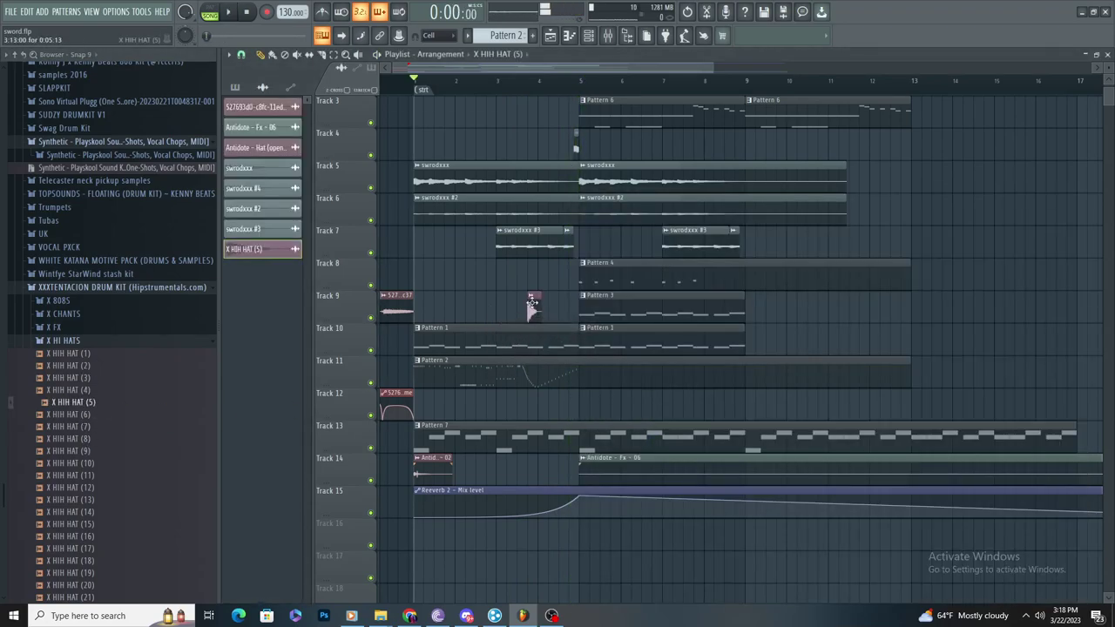
double_click(584, 407)
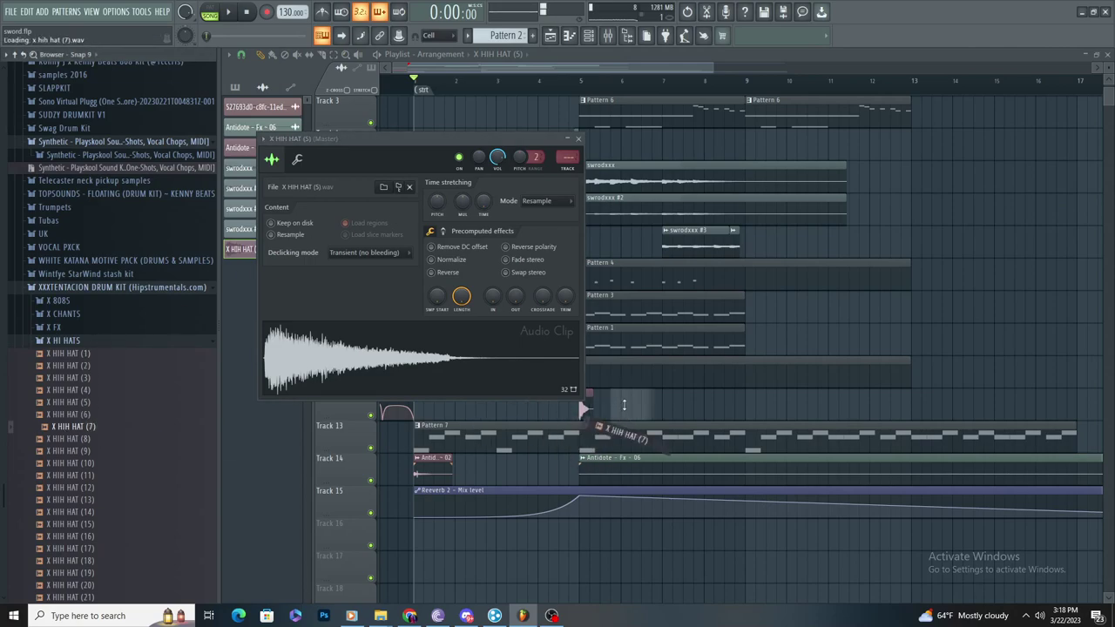
drag(623, 405, 614, 228)
scroll(582, 401, up, 3)
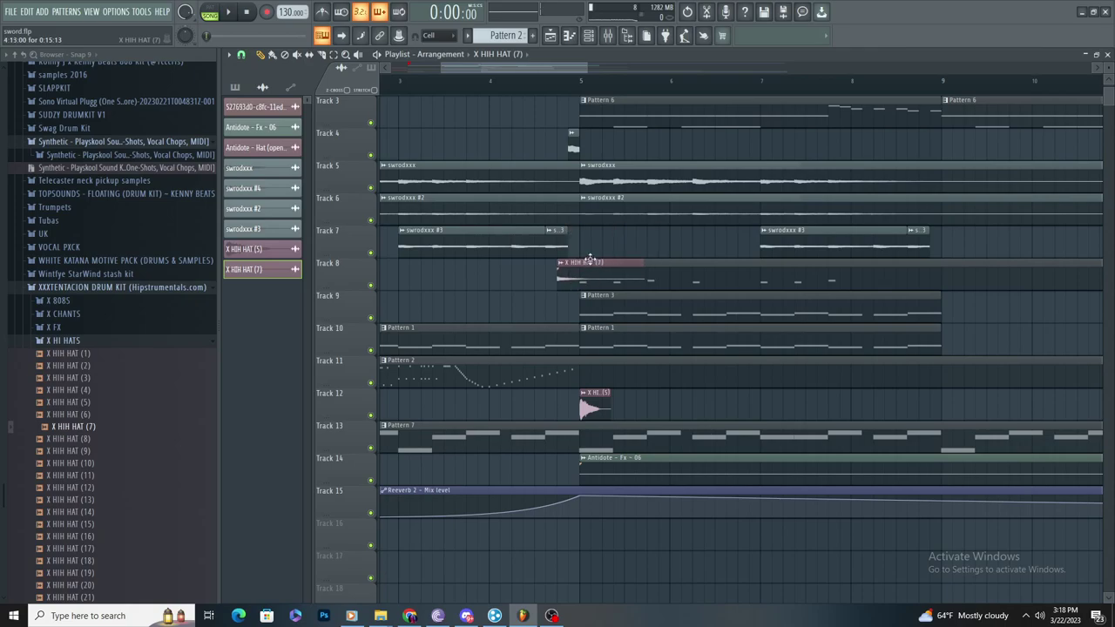
Step: Make a unique copy of the X HIH HAT (7) clip on Track 7 at bar 5 and adjust its time stretching
double_click(577, 278)
click(619, 239)
click(584, 232)
click(610, 318)
double_click(613, 242)
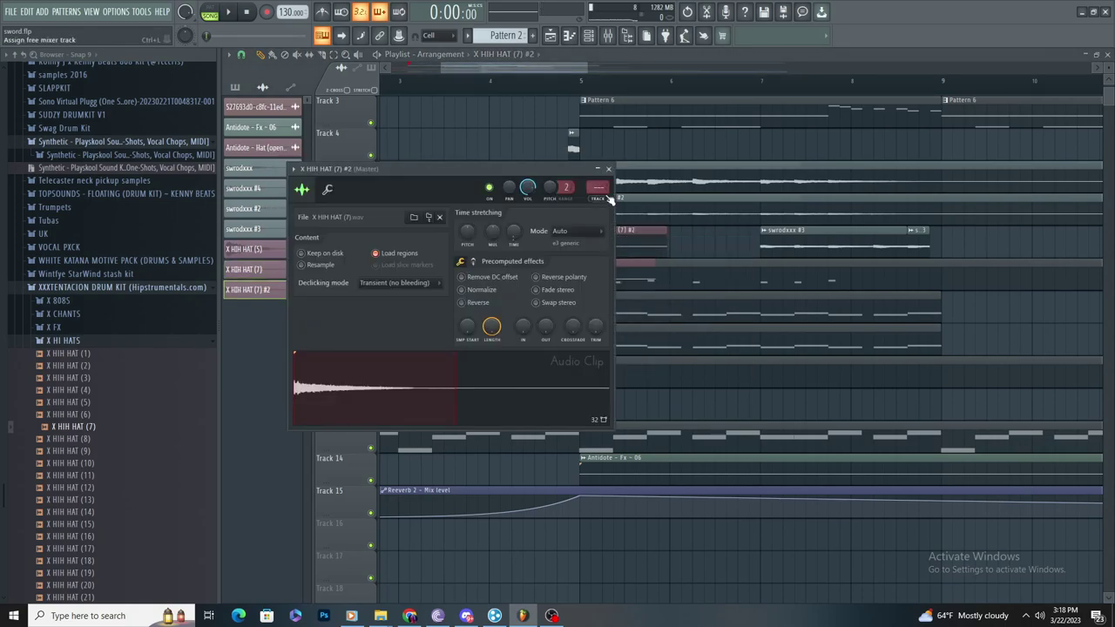
drag(514, 232, 514, 240)
click(609, 169)
Step: Open the settings of the original X HIH HAT (7) clip and enable Remove DC offset
double_click(565, 273)
click(646, 238)
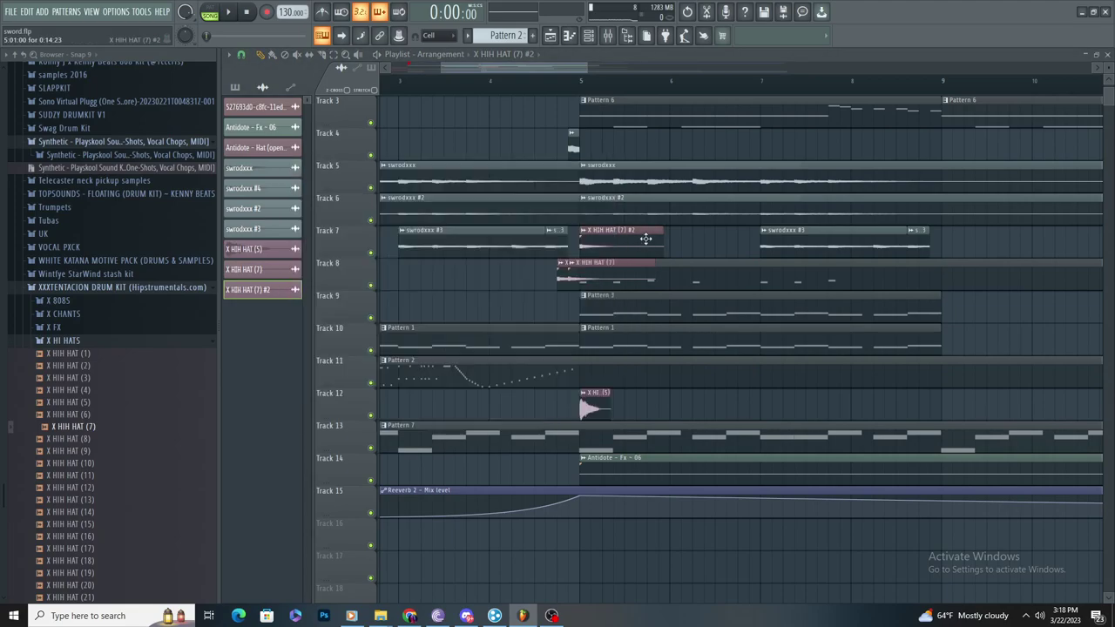
double_click(572, 274)
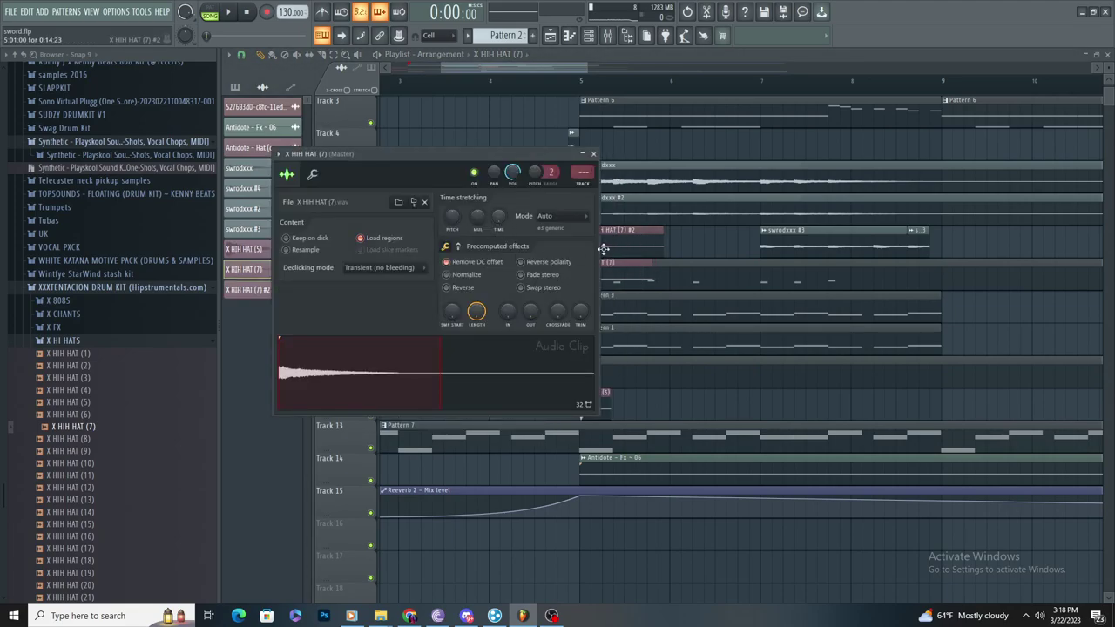
double_click(601, 254)
Step: Load Fruity Stereo Enhancer into the first effect slot of mixer Insert 15
key(F9)
scroll(601, 197, down, 8)
click(1003, 91)
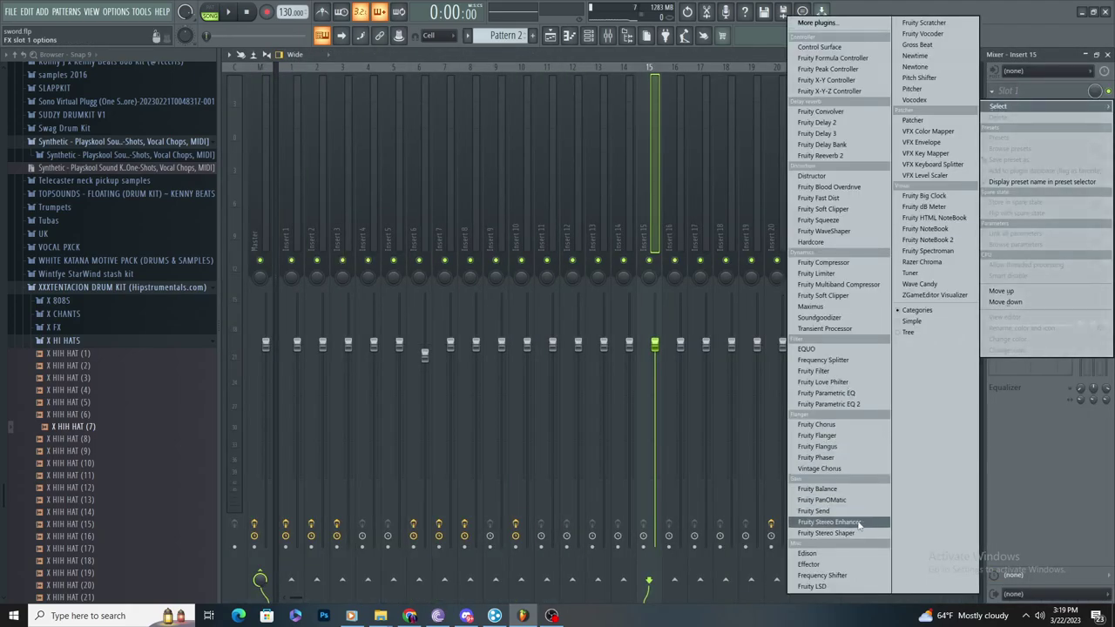
click(859, 523)
click(1054, 111)
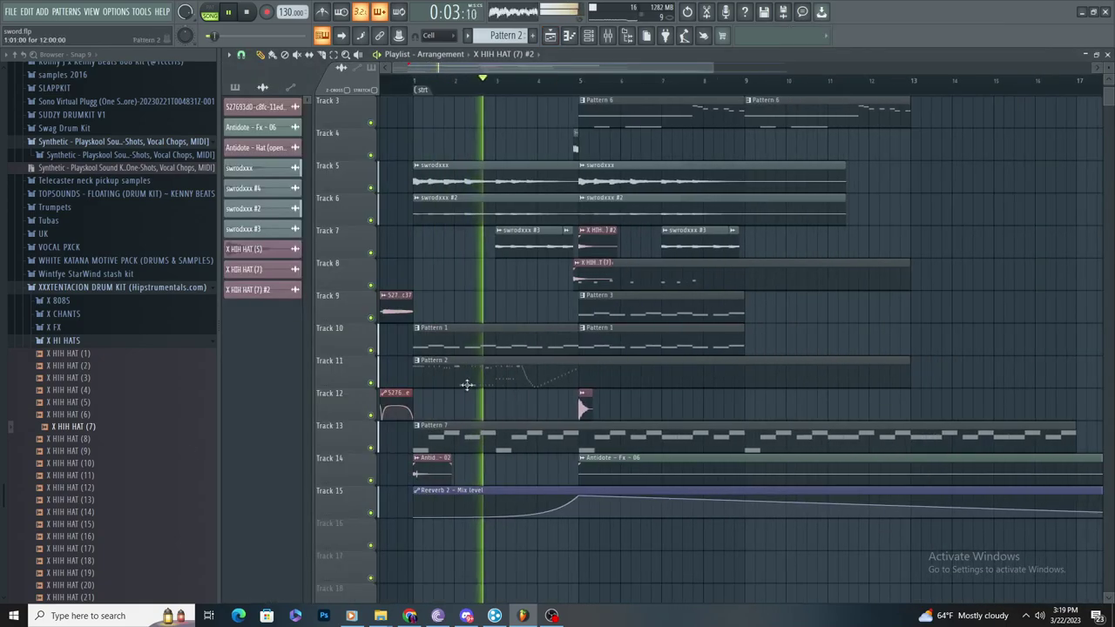
Step: Stop playback and add the X HIH HAT (12) sample as a new channel in the channel rack
key(space)
click(75, 463)
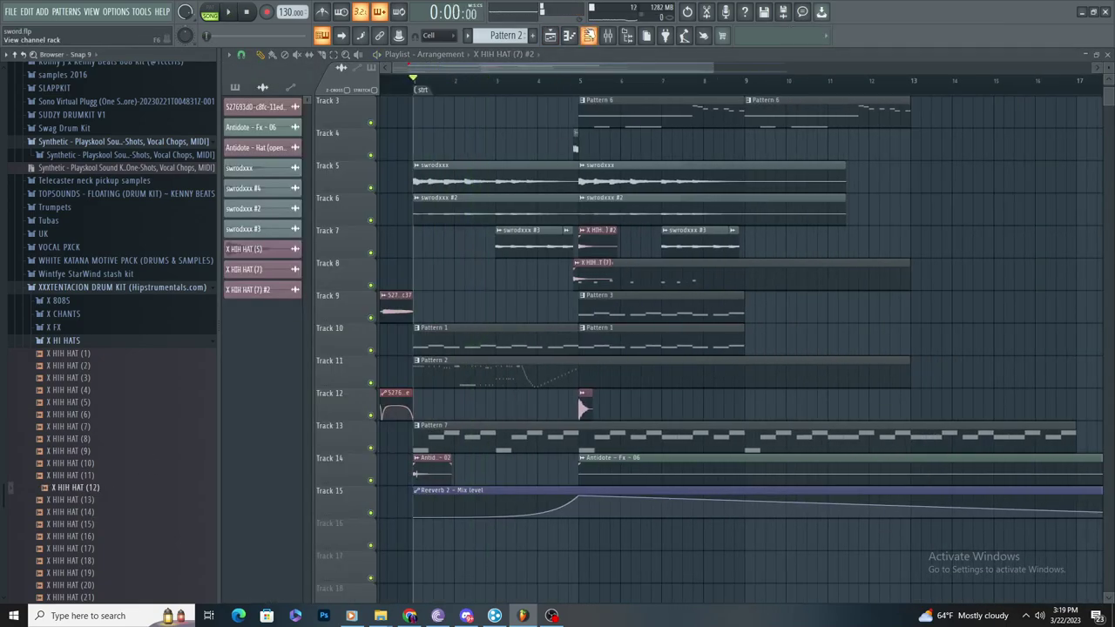
click(588, 35)
drag(667, 401, 666, 403)
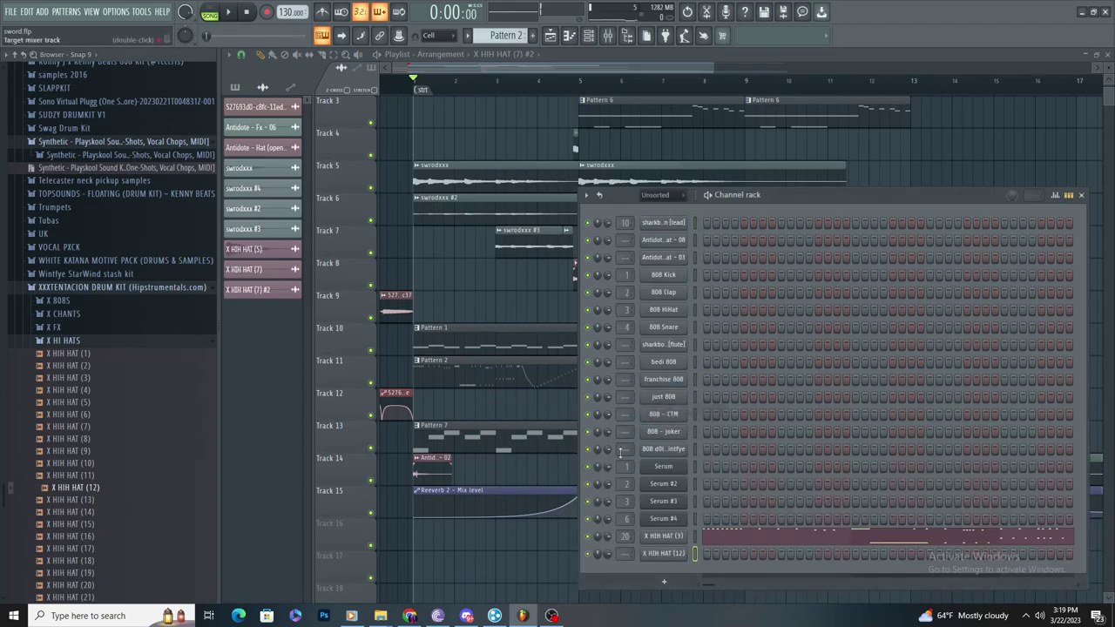
Step: Route the X HIH HAT (12) channel to mixer Insert 21 and load Fruity Stereo Enhancer in its first effect slot
double_click(627, 553)
click(1019, 116)
click(832, 528)
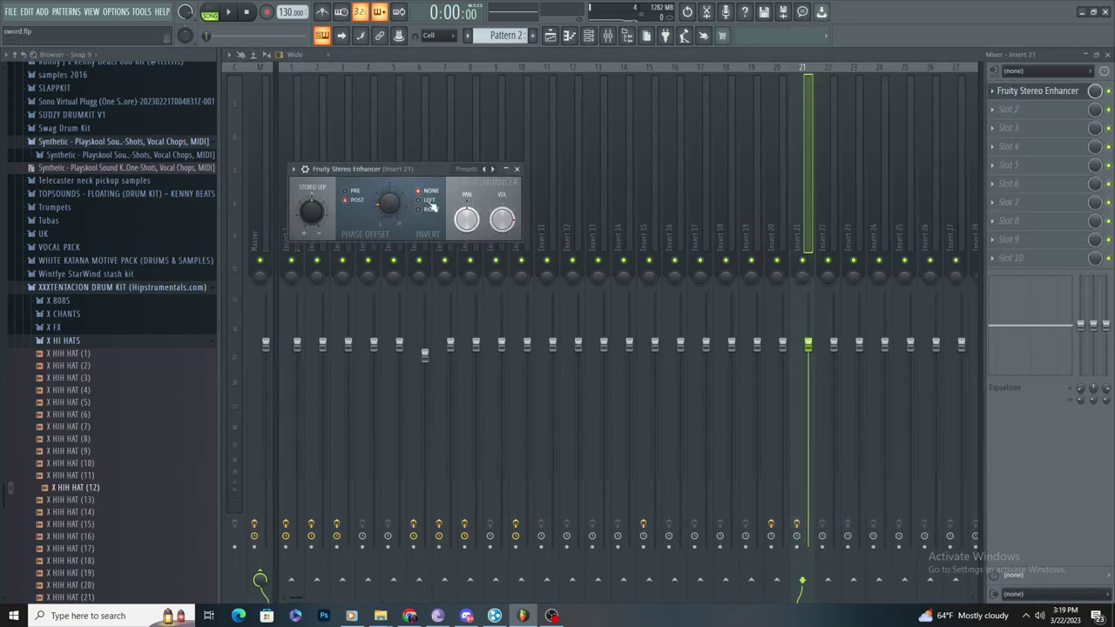
key(F5)
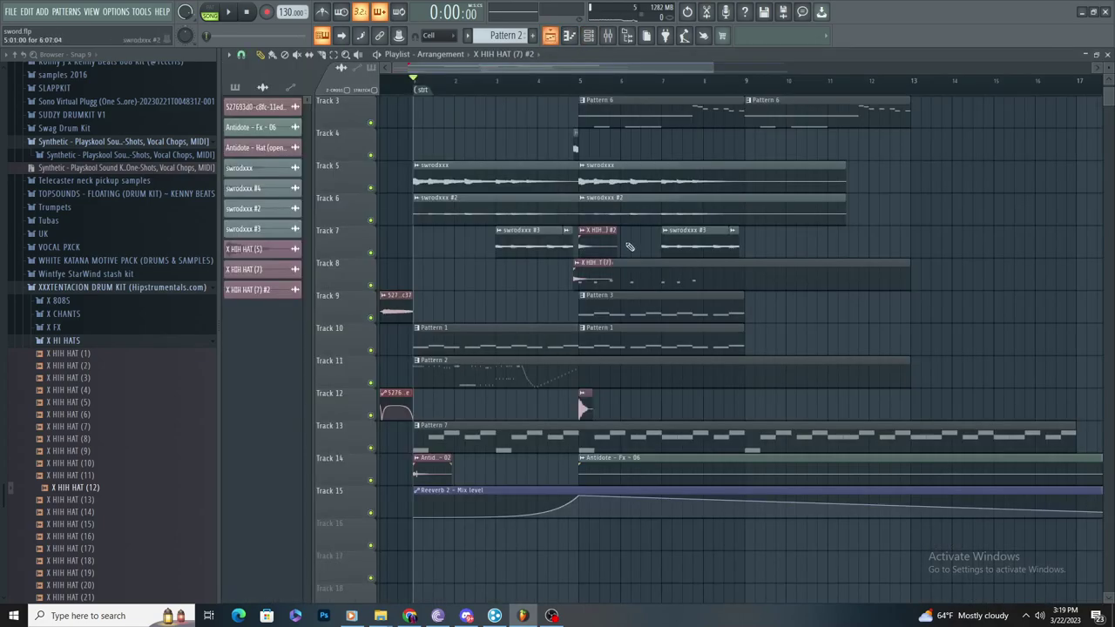
Step: Create a new empty pattern, Pattern 10, and place its clip on Track 12 starting at bar 5
click(682, 383)
key(space)
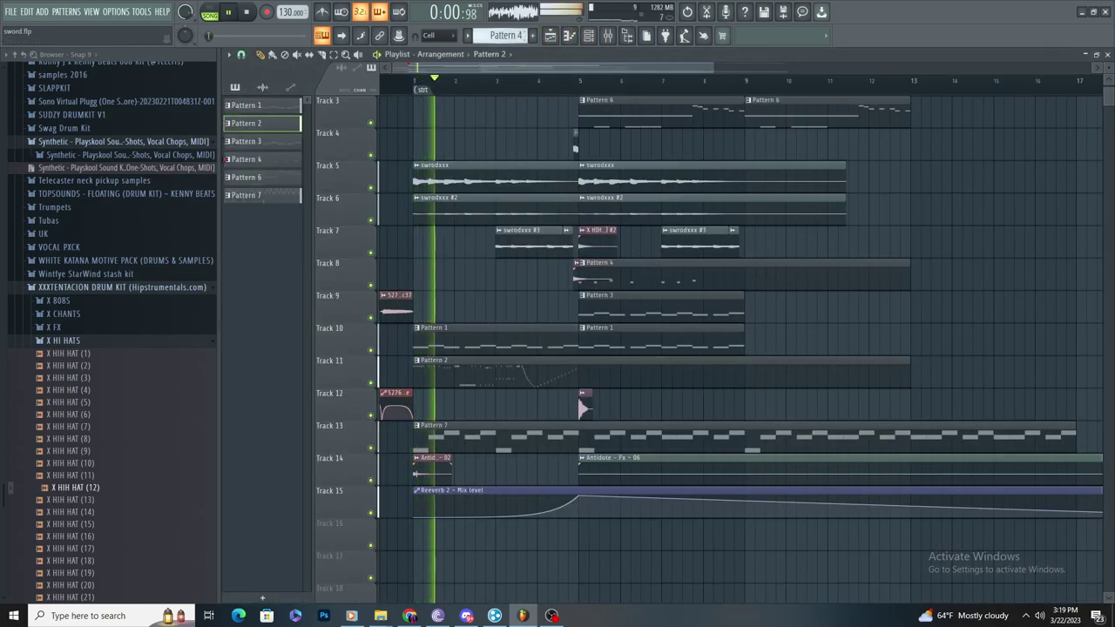
click(533, 36)
click(632, 401)
drag(633, 401, 743, 413)
key(space)
key(space)
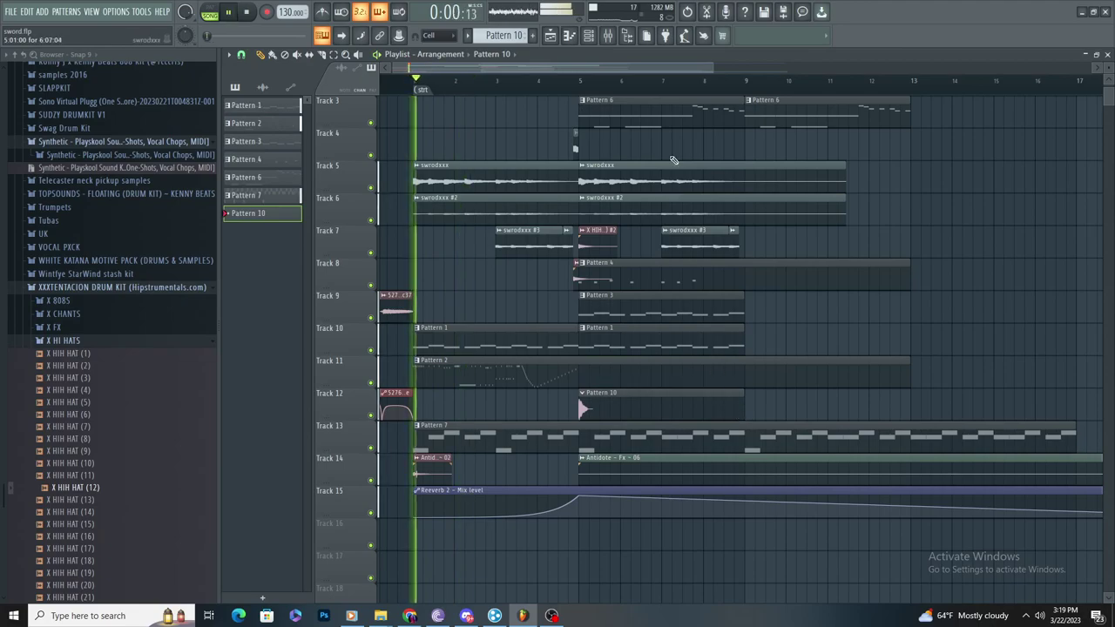
Step: Paste the copied hi-hat notes into the X HIH HAT (12) piano roll of Pattern 10
click(582, 40)
key(ctrl+v)
key(ctrl+z)
click(520, 54)
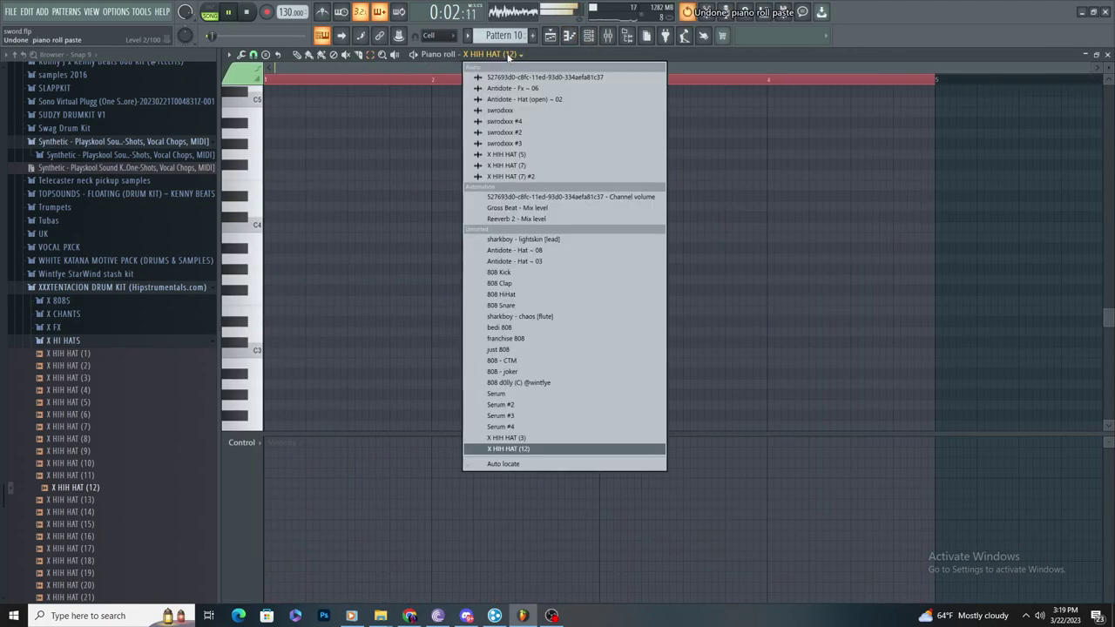
click(514, 450)
key(ctrl+v)
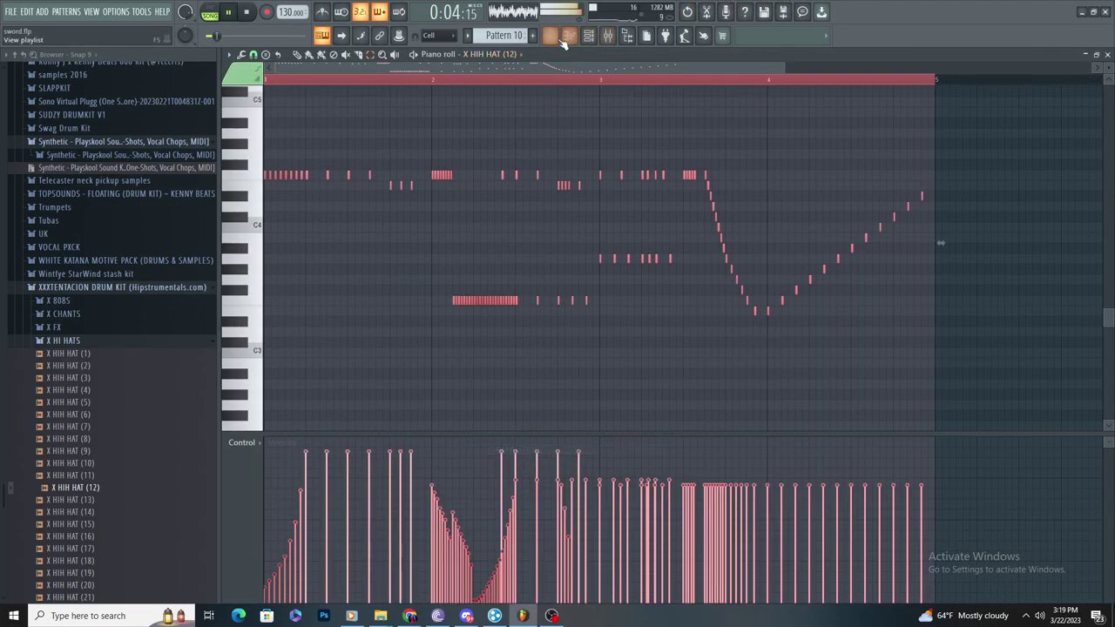
Step: Open the X HIH HAT (3) notes of Pattern 2 and duplicate the whole four-bar sequence into bars 5 to 8
click(558, 39)
double_click(587, 378)
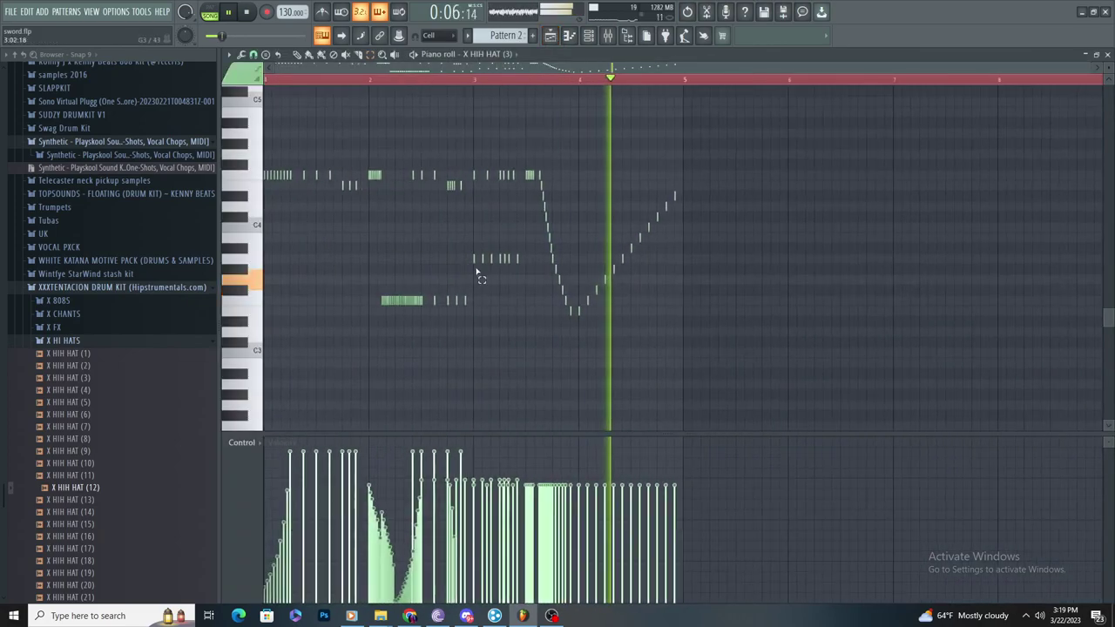
key(ctrl+a)
scroll(789, 213, up, 5)
key(ctrl+b)
scroll(703, 223, down, 3)
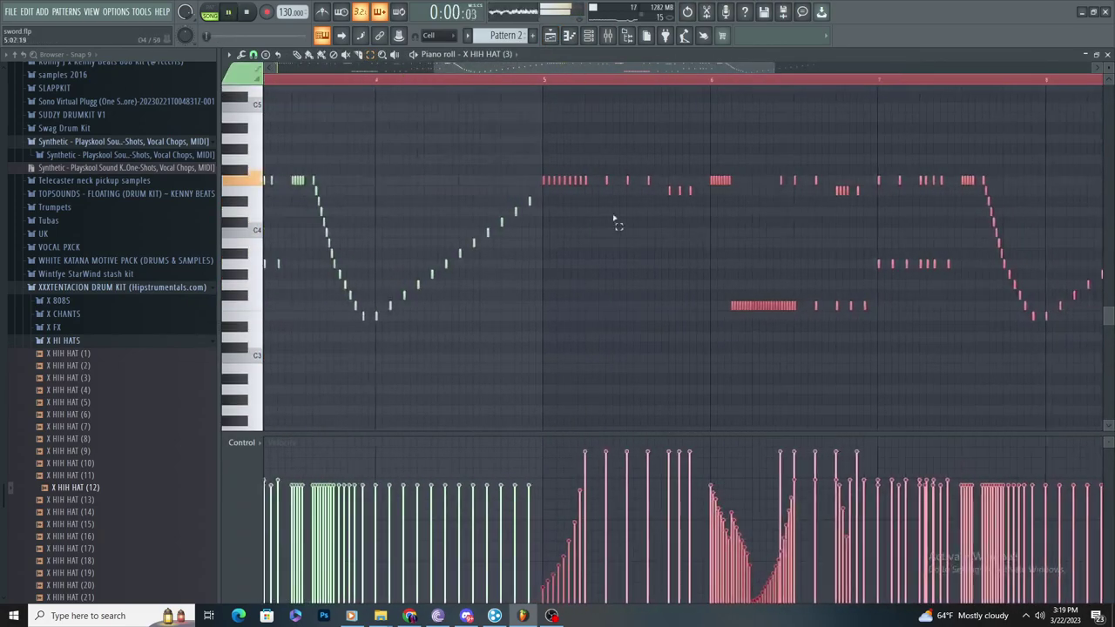
Step: Replace the fast F4 roll at the start of bar 5 in Pattern 2 with three evenly spaced D#4 notes
scroll(566, 192, up, 3)
scroll(553, 216, up, 3)
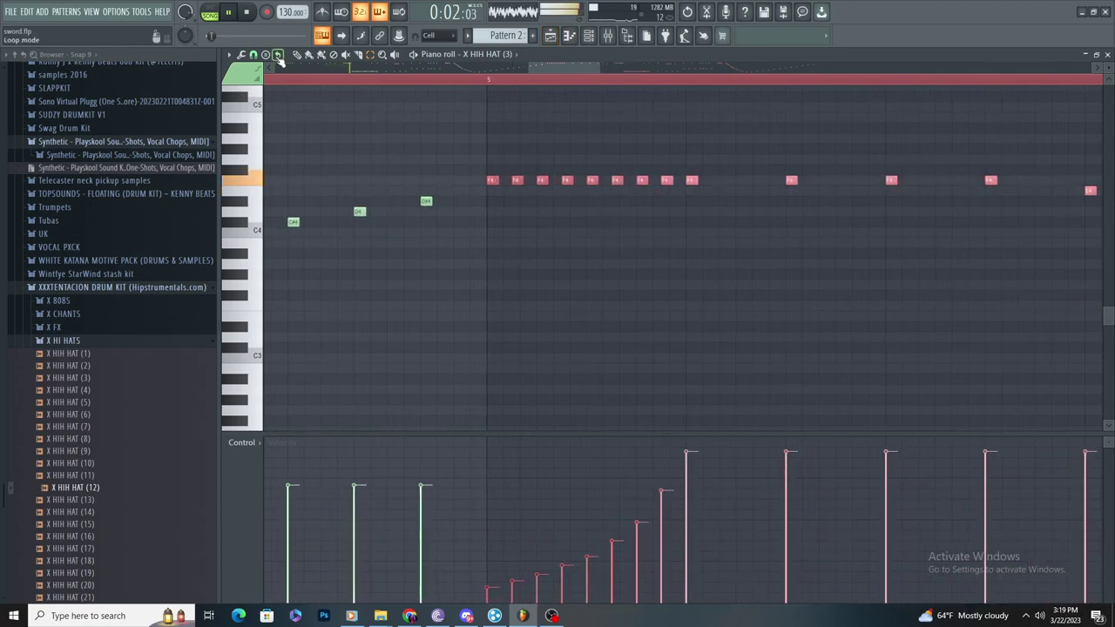
scroll(461, 229, down, 2)
scroll(394, 202, up, 3)
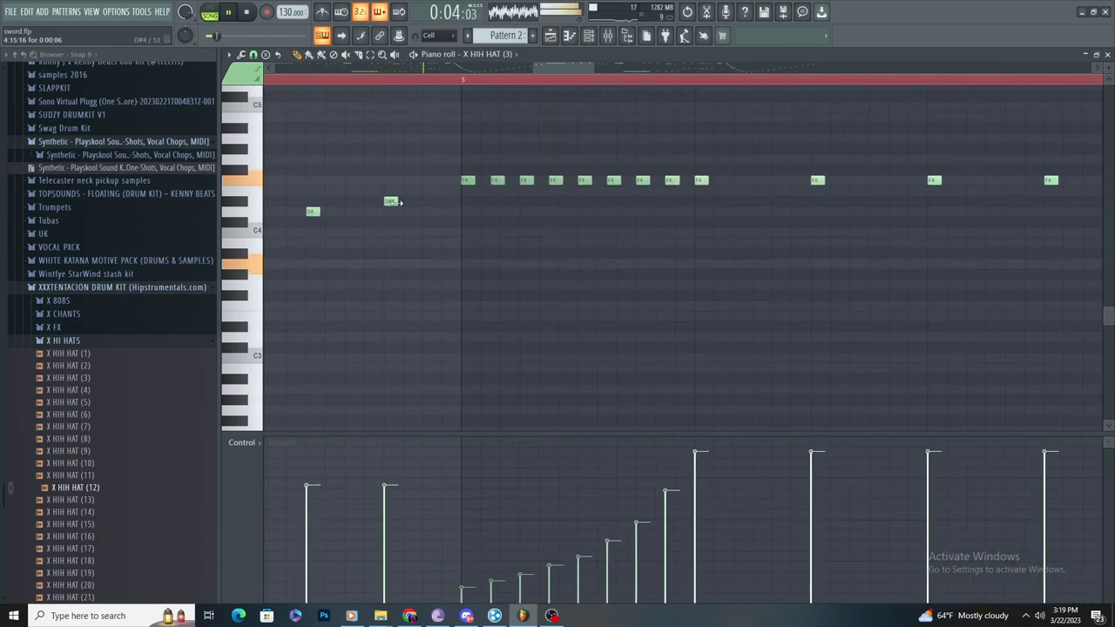
scroll(456, 190, down, 3)
right_click(464, 181)
key(ctrl+z)
scroll(549, 187, up, 2)
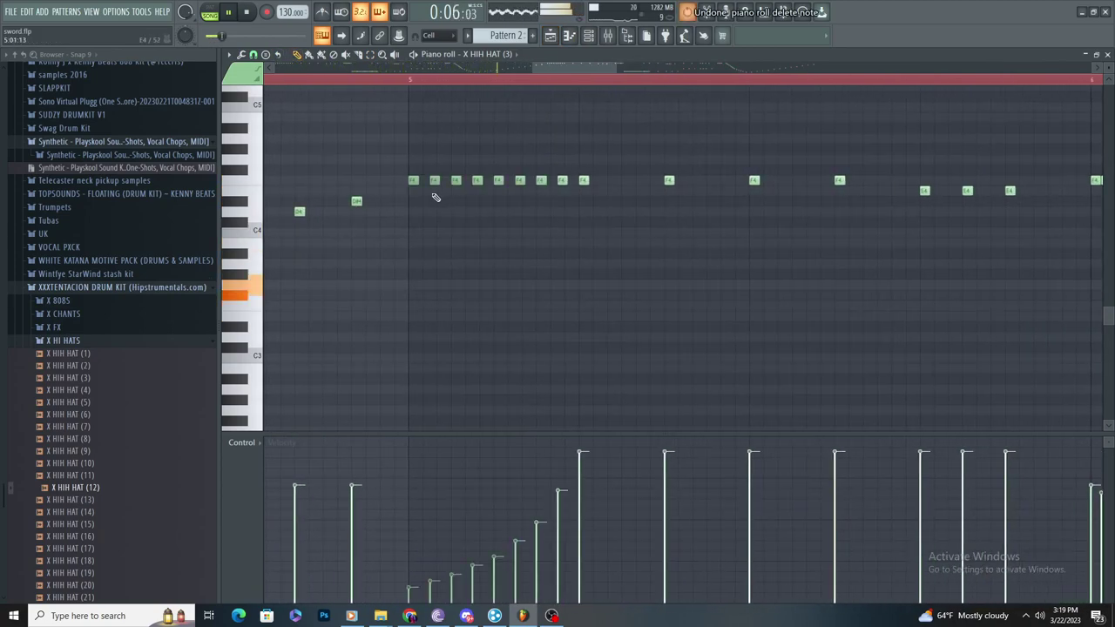
click(469, 204)
drag(535, 194, 525, 203)
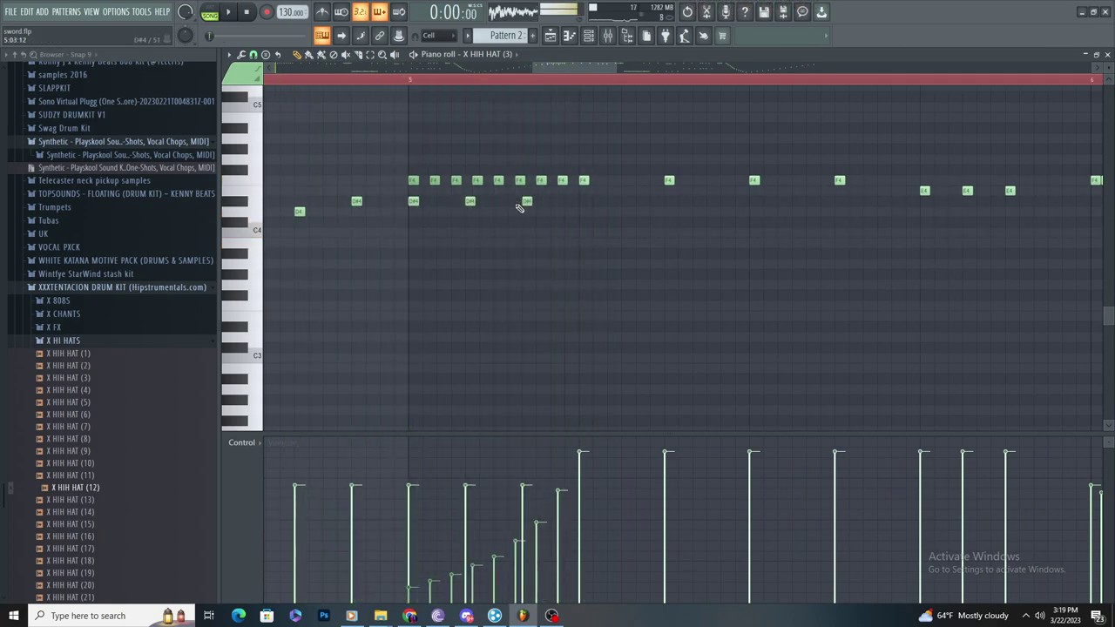
scroll(465, 274, down, 1)
scroll(467, 277, down, 1)
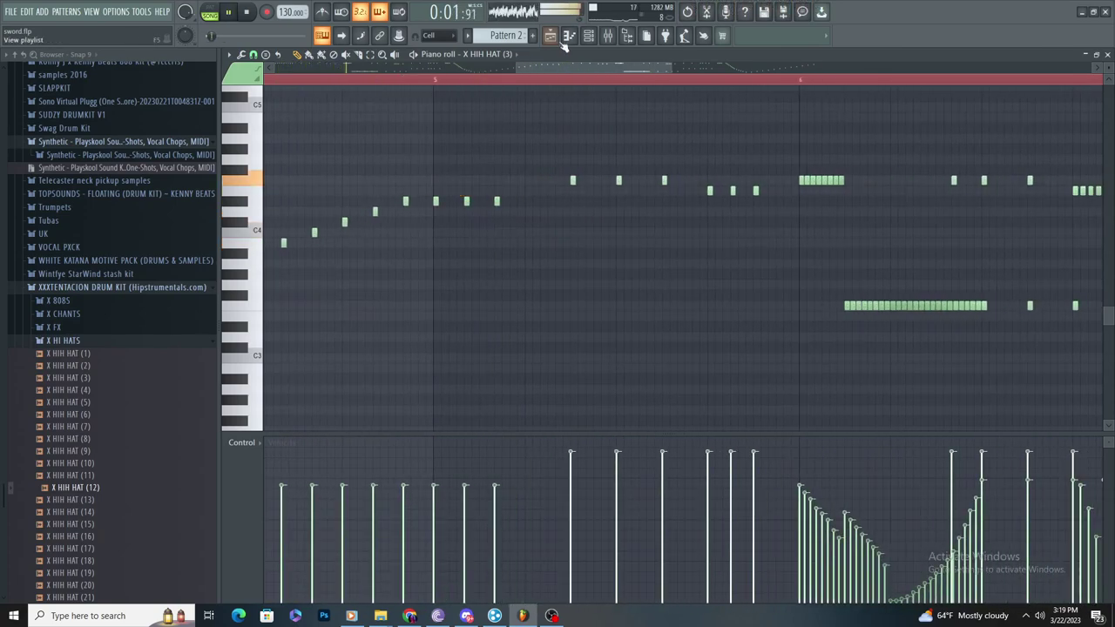
Step: Add a control point at bar 5 of the Reeverb 2 - Mix level automation so the level drops to its minimum there
click(550, 37)
scroll(534, 384, up, 2)
right_click(621, 517)
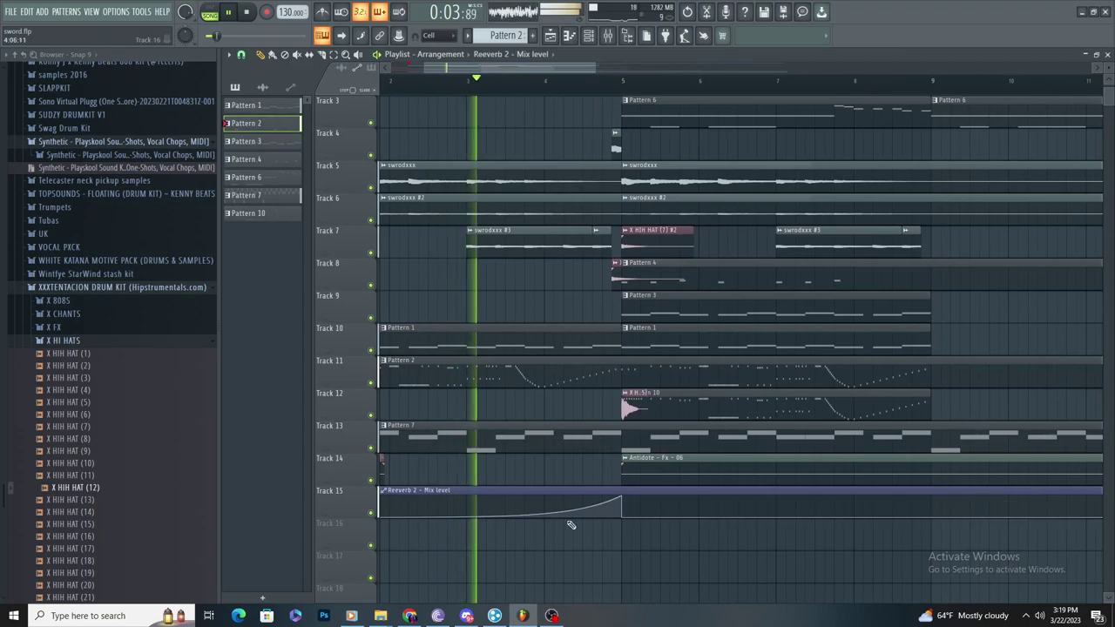
Step: Shift the Pattern 10 clip on Track 12 to bar 9 and move it back to bar 5
scroll(609, 510, down, 3)
drag(543, 416, 673, 417)
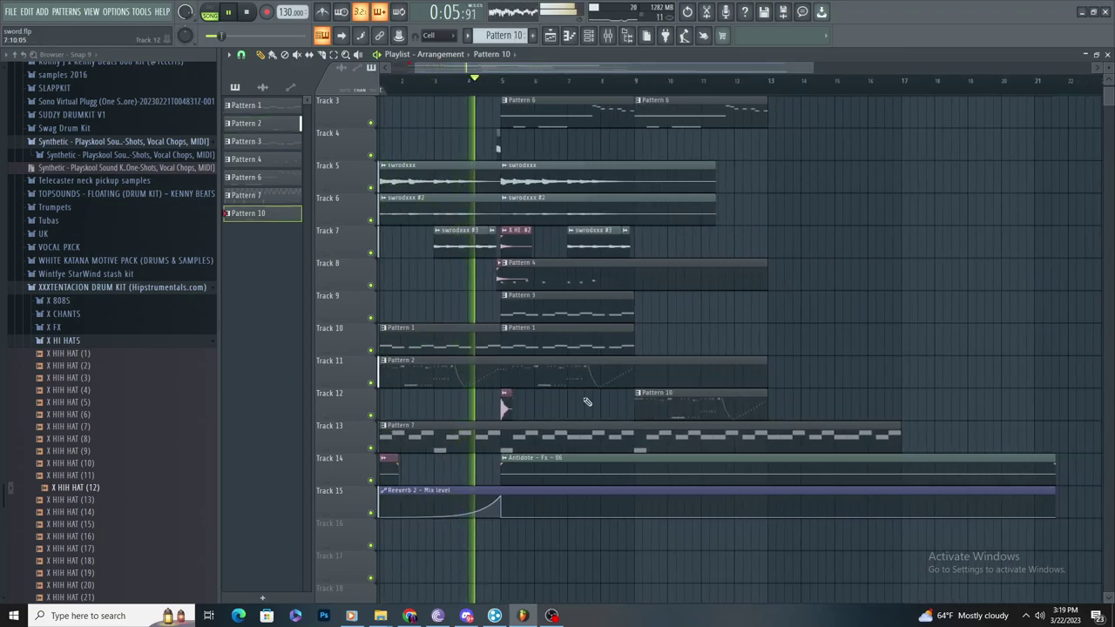
scroll(540, 392, up, 4)
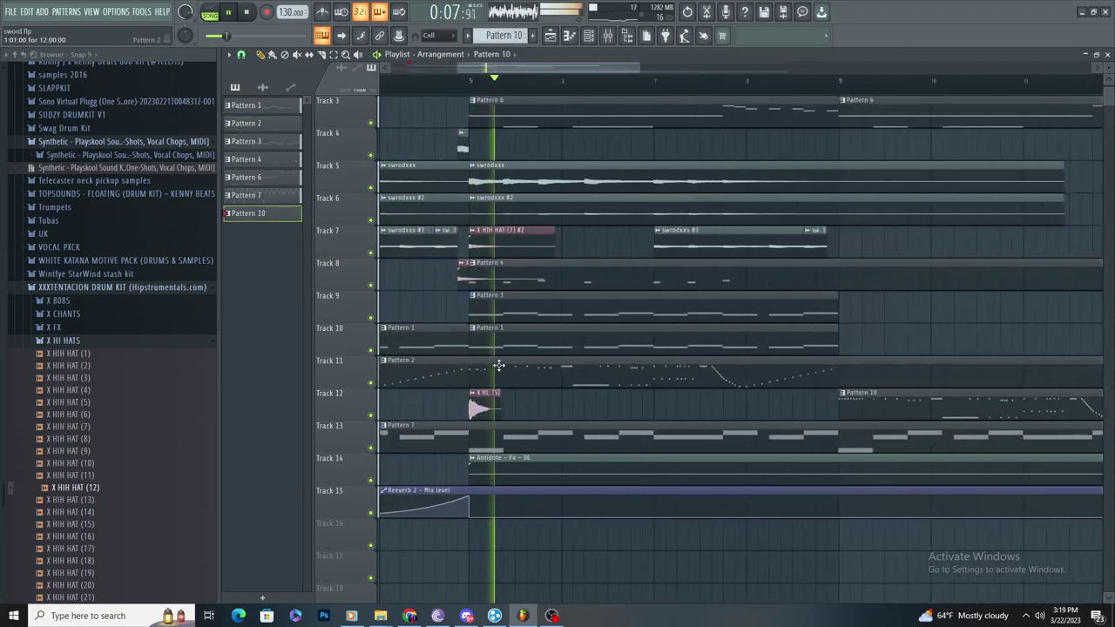
scroll(530, 373, down, 1)
drag(849, 405, 507, 407)
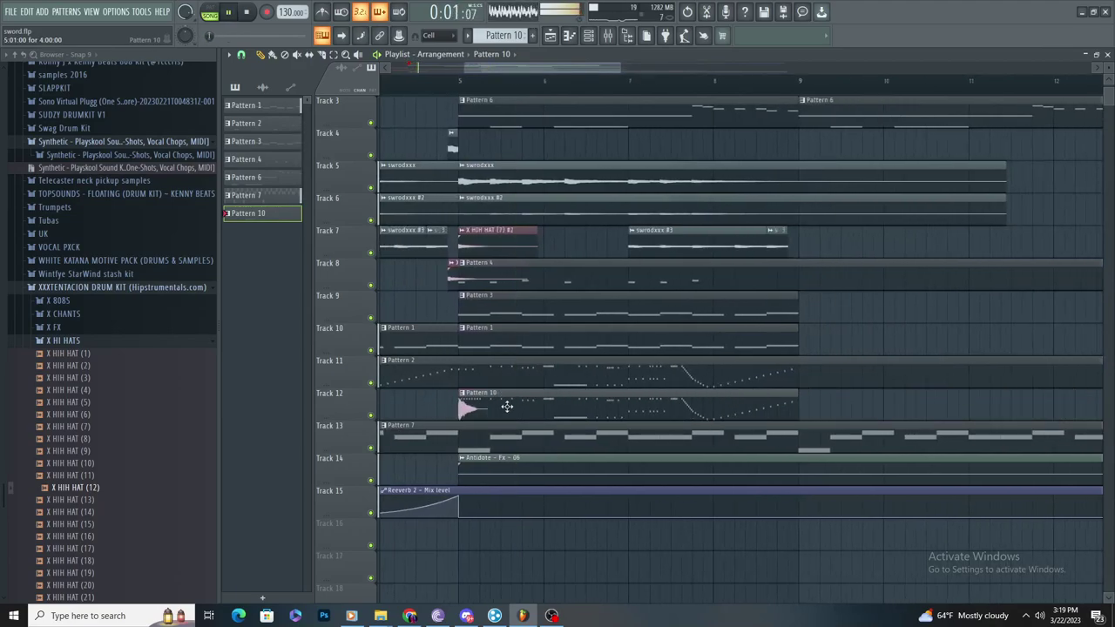
Step: Move the Reeverb 2 - Mix level automation's low point to bar 9 and bend the falling segment into a steep early decay
drag(460, 518, 799, 515)
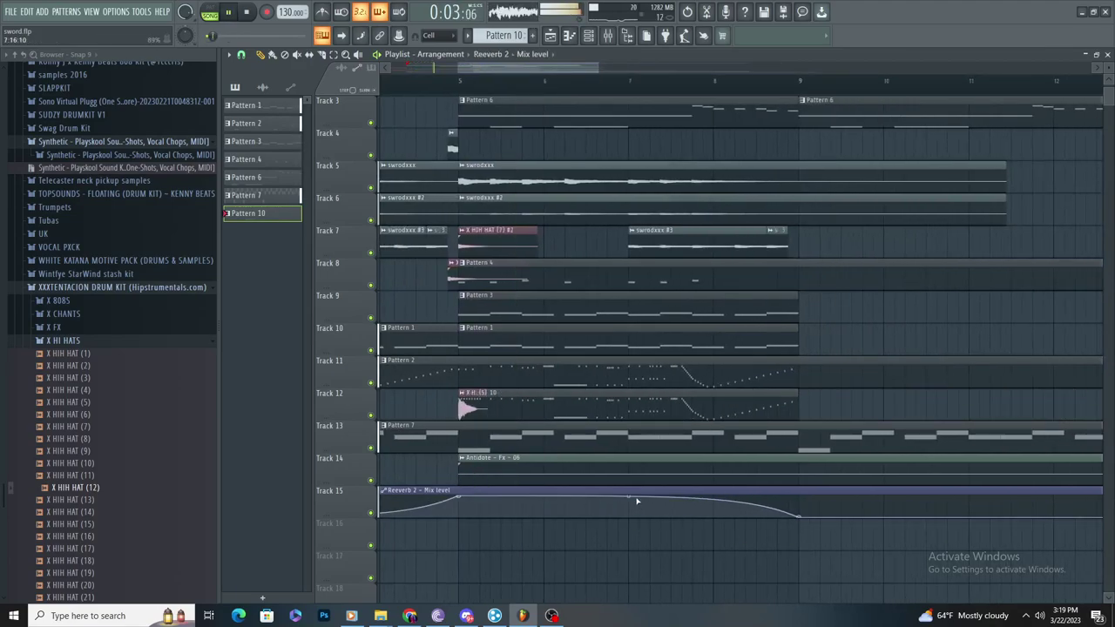
drag(628, 496, 628, 515)
Step: Rework the start of bar 5 in Pattern 2 into an E4 note followed by evenly spaced F4 hits with level velocities
double_click(604, 388)
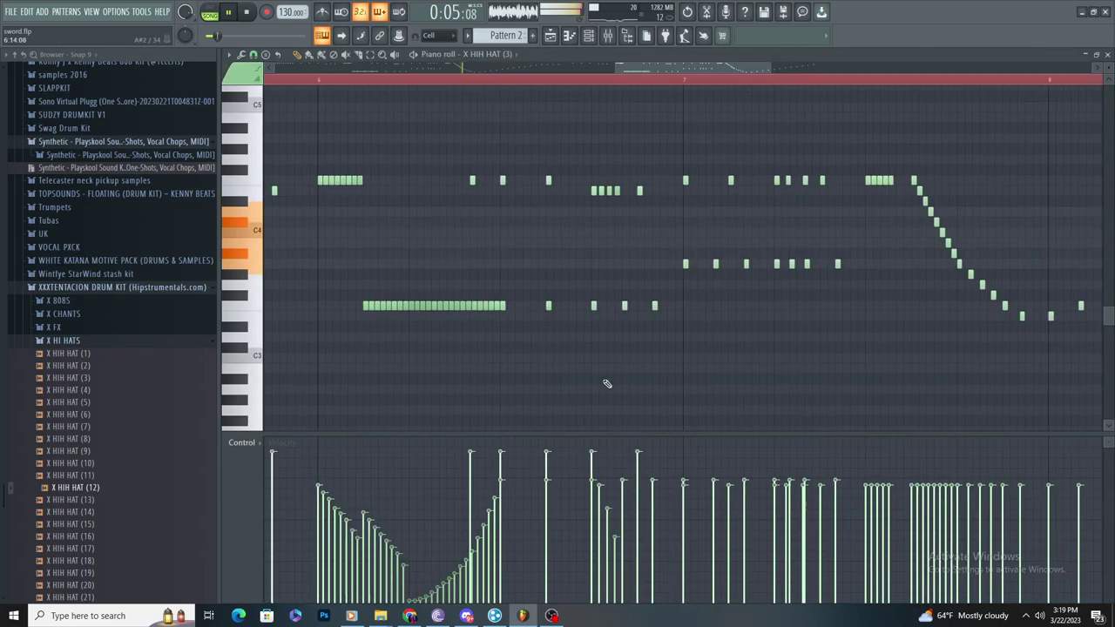
right_click(490, 201)
right_click(449, 202)
click(407, 191)
key(space)
right_click(405, 203)
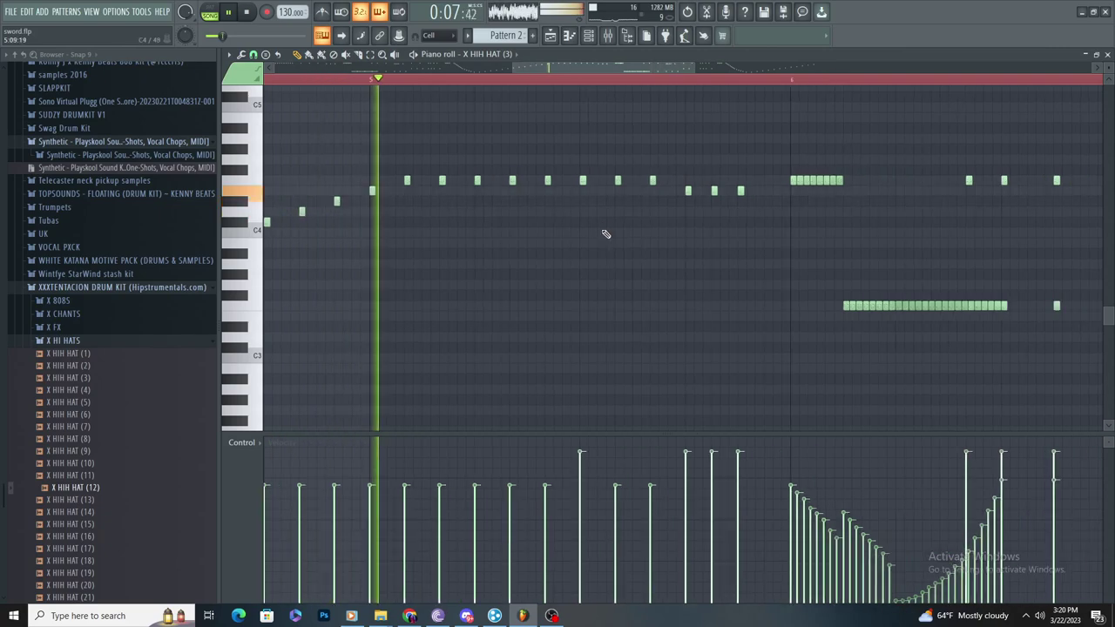
click(490, 485)
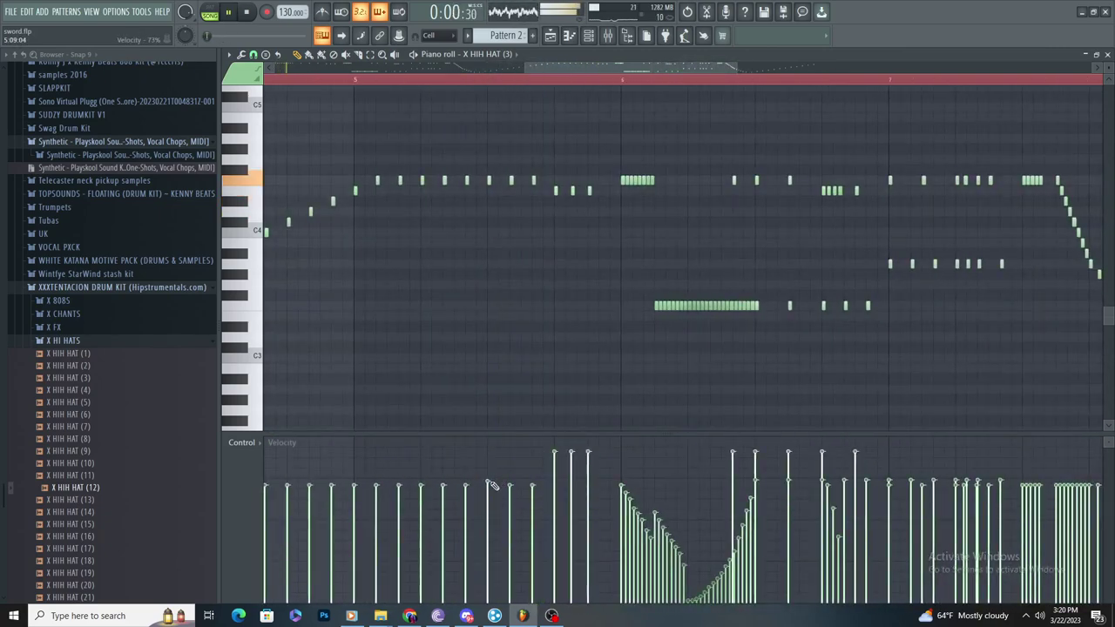
Step: Move all X HIH HAT (12) notes in Pattern 10 four bars later so they start at bar 5
click(550, 35)
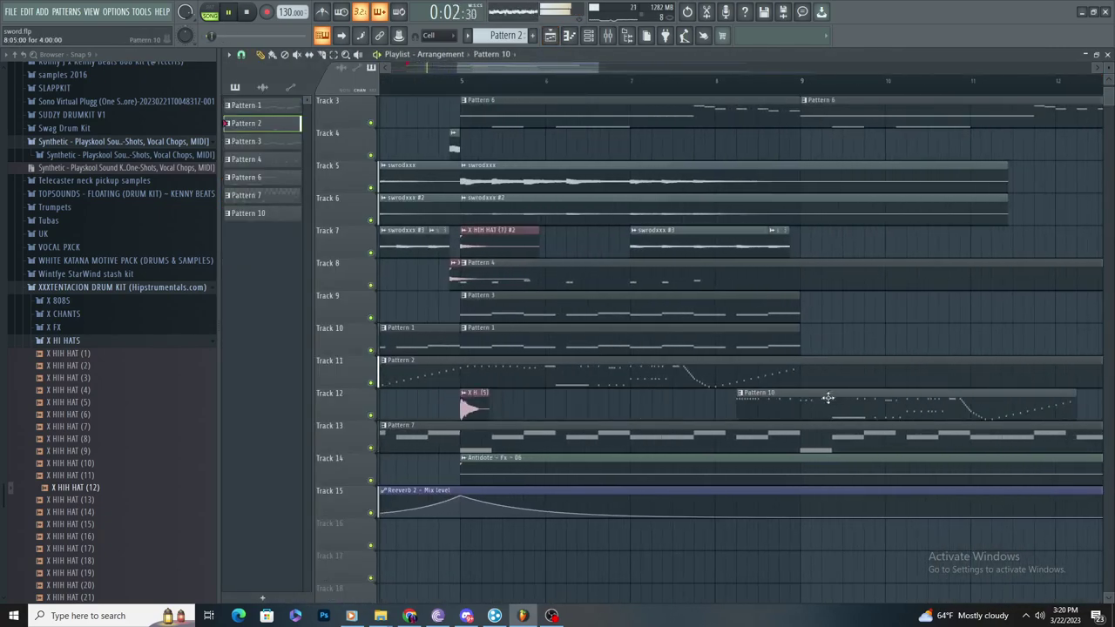
drag(871, 392, 530, 389)
double_click(530, 391)
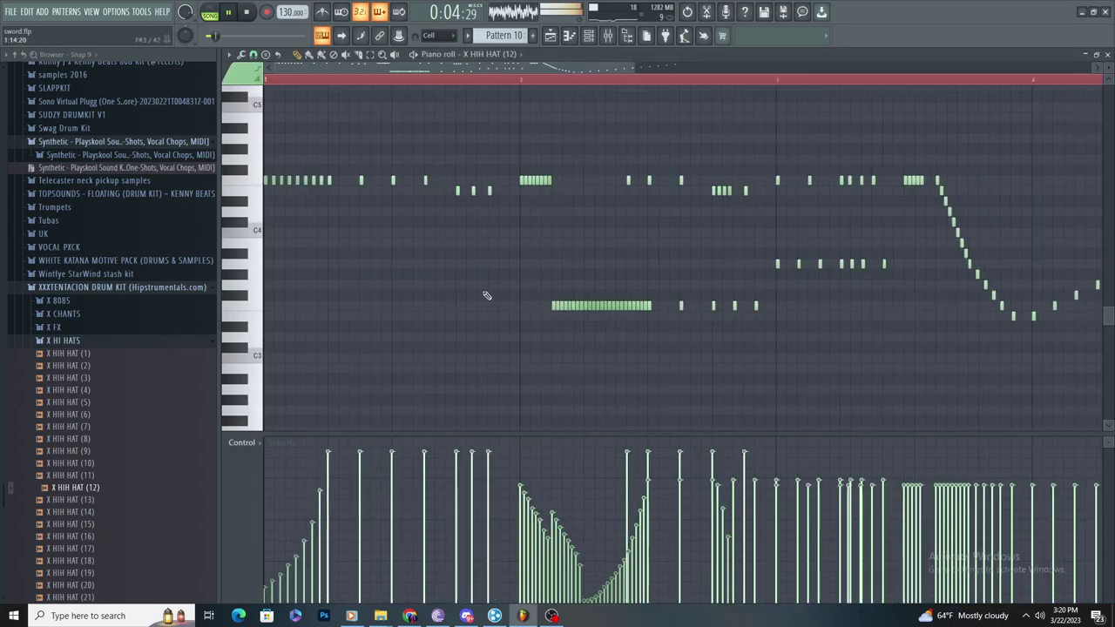
scroll(478, 283, down, 4)
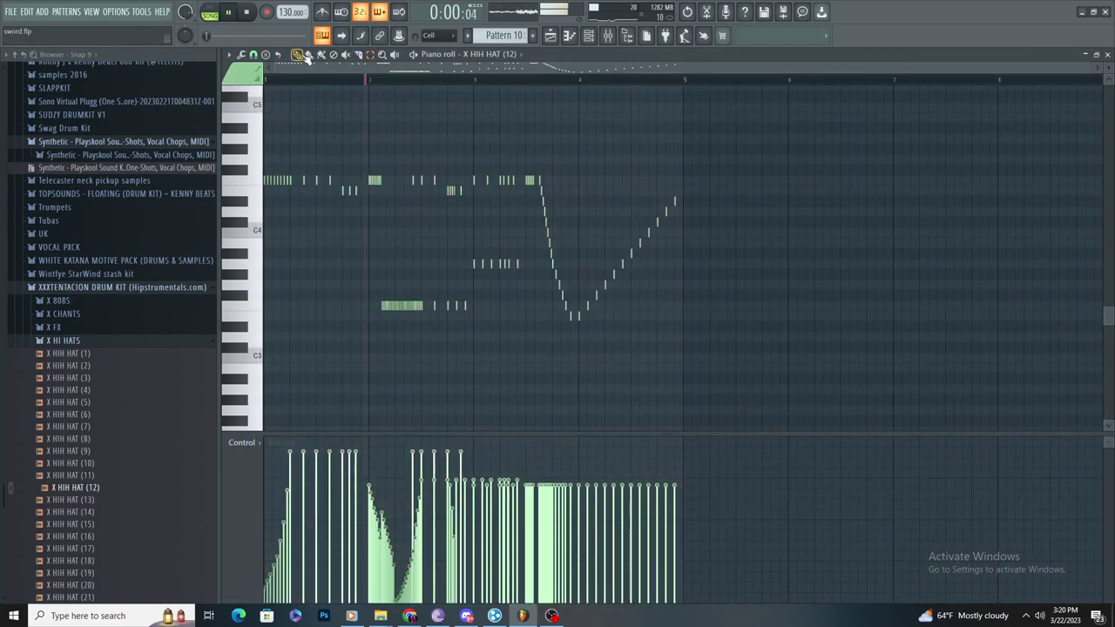
key(ctrl+a)
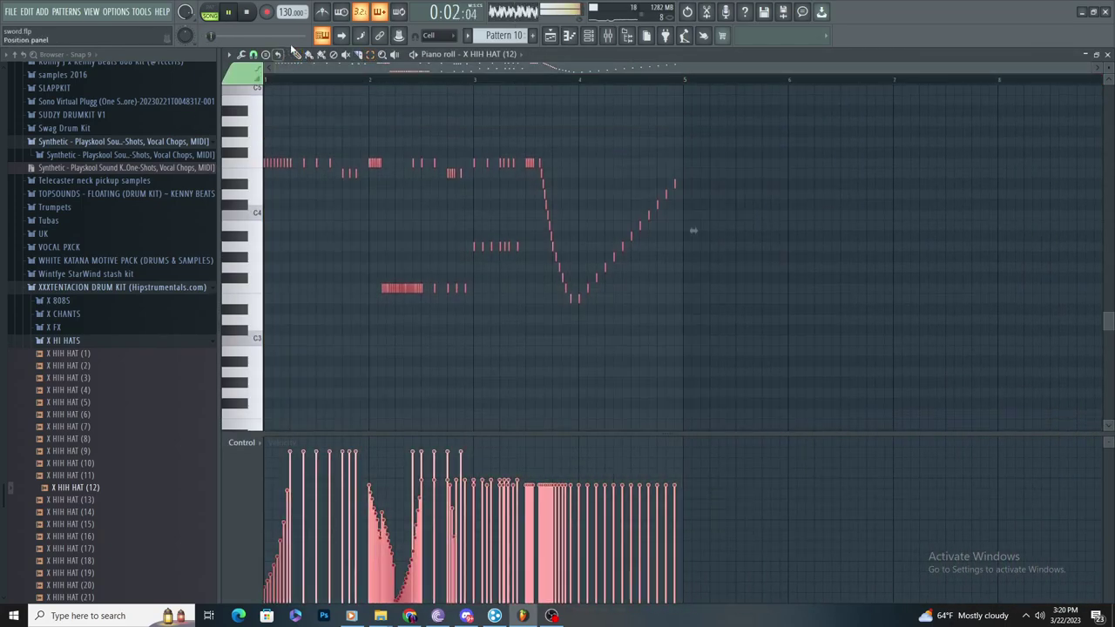
drag(317, 163, 734, 160)
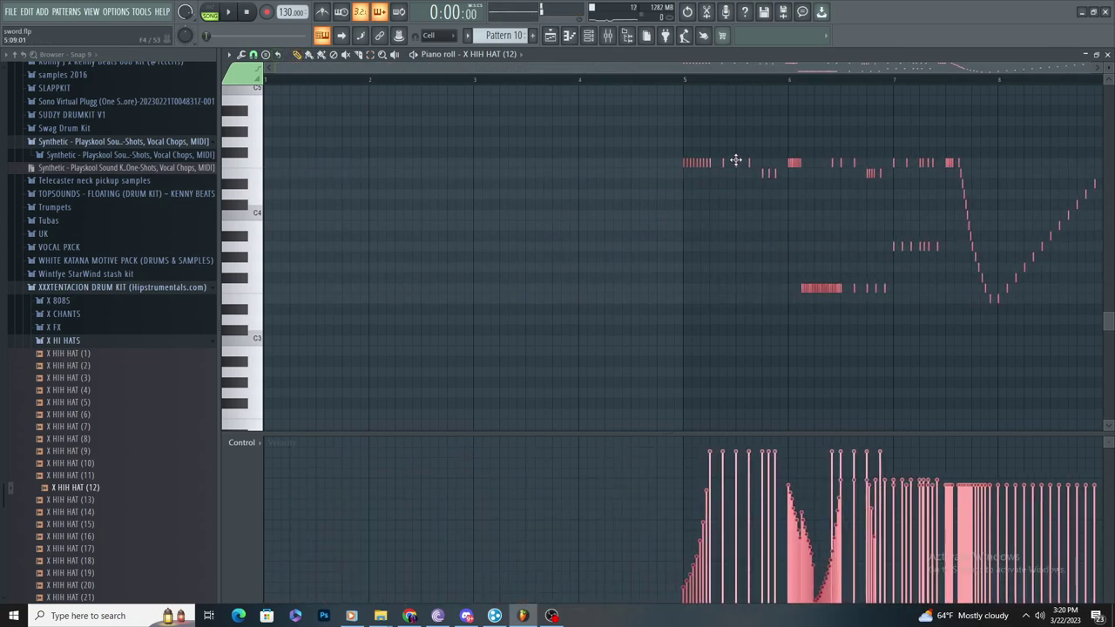
scroll(450, 204, up, 2)
scroll(454, 222, down, 2)
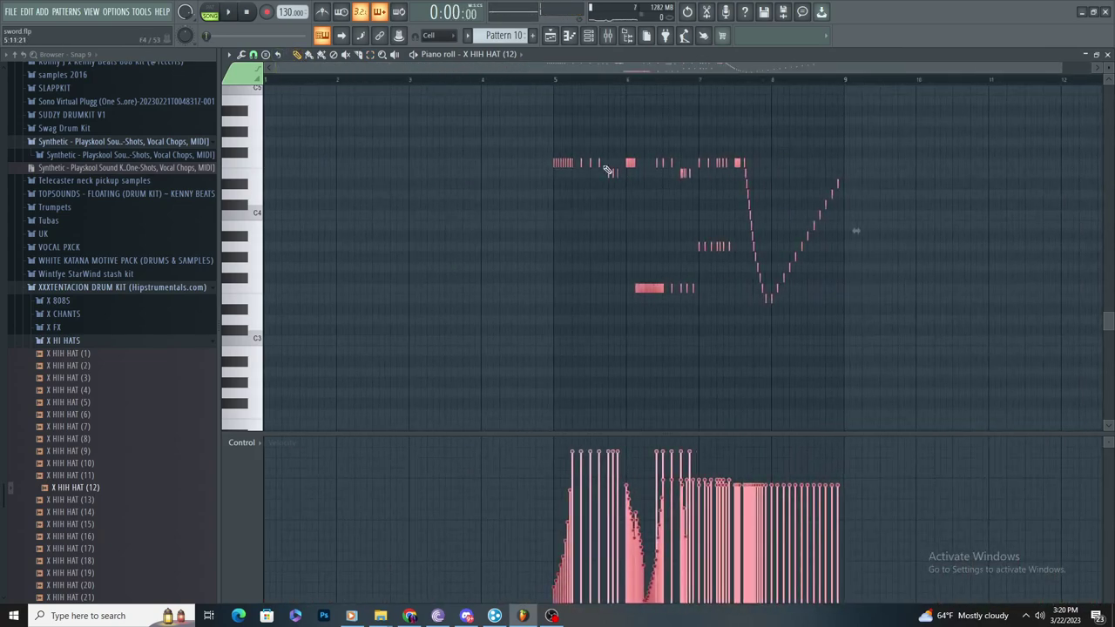
Step: Draw eight evenly spaced F4 notes across bar 1 of the X HIH HAT (12) piano roll in Pattern 10
click(363, 163)
scroll(276, 186, up, 2)
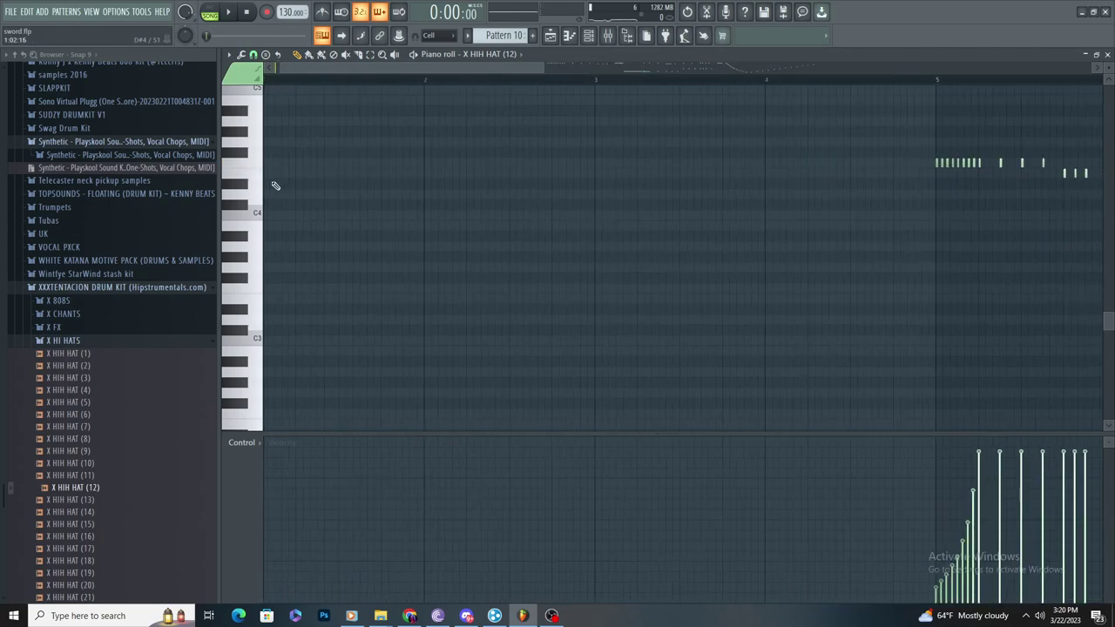
scroll(396, 249, down, 1)
scroll(348, 288, down, 2)
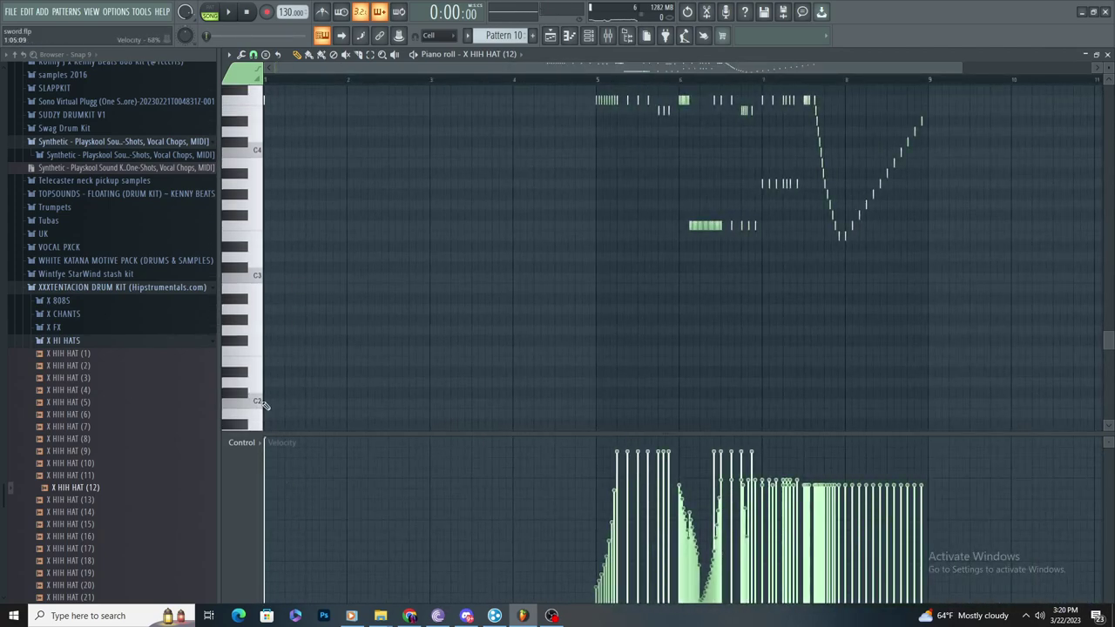
scroll(345, 182, down, 2)
scroll(331, 192, up, 5)
key(space)
scroll(289, 209, up, 2)
click(292, 286)
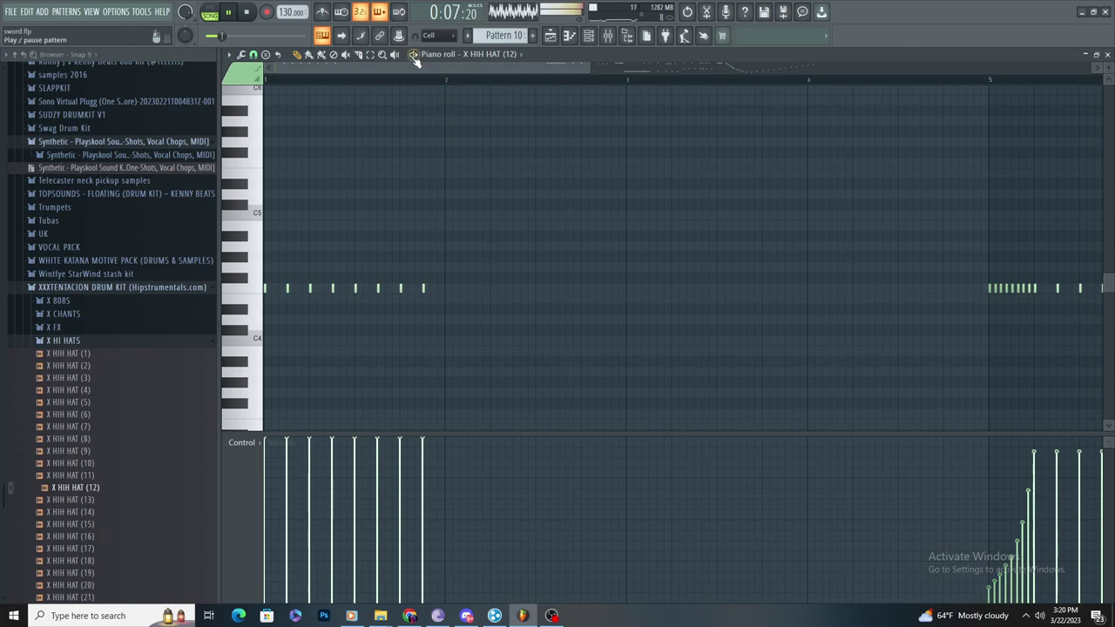
Step: Duplicate the eight F4 notes of bar 1 into bar 2
drag(523, 378, 264, 236)
scroll(610, 237, up, 2)
key(ctrl+b)
scroll(540, 258, down, 2)
Step: Shift the second F4 note of bar 1 slightly later for an uneven, swung rhythm
key(space)
key(space)
scroll(310, 249, up, 2)
scroll(314, 249, up, 2)
scroll(317, 250, down, 3)
scroll(327, 261, up, 3)
scroll(338, 269, down, 2)
scroll(284, 214, up, 3)
click(299, 55)
right_click(307, 288)
scroll(322, 285, down, 3)
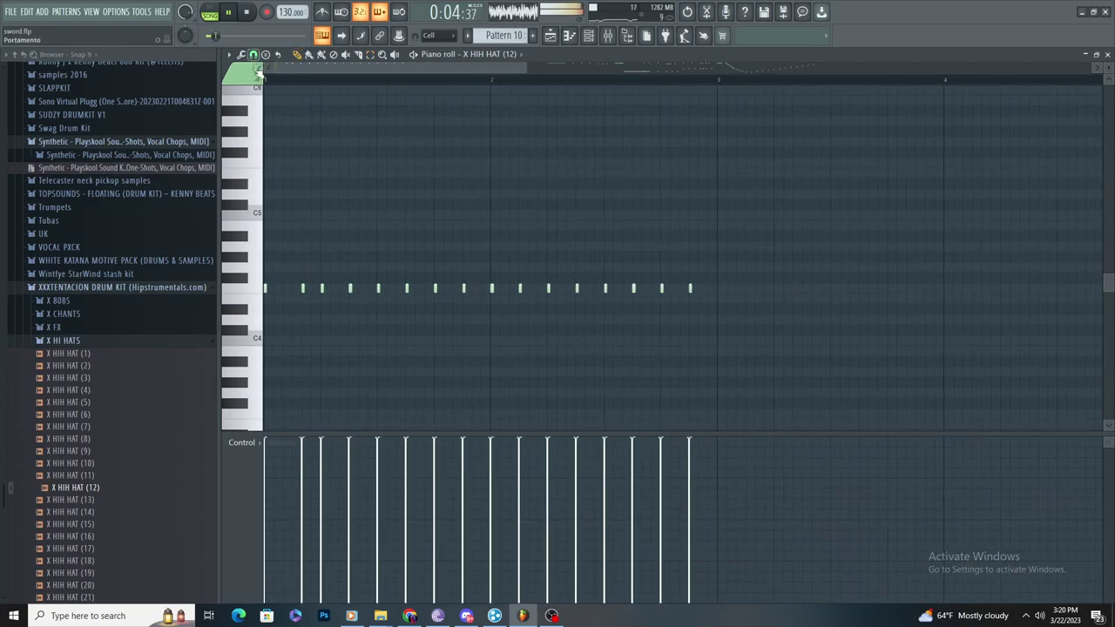
Step: Shift the fourth, sixth and eighth F4 notes of bar 1 slightly later to match the swing
click(253, 55)
click(284, 144)
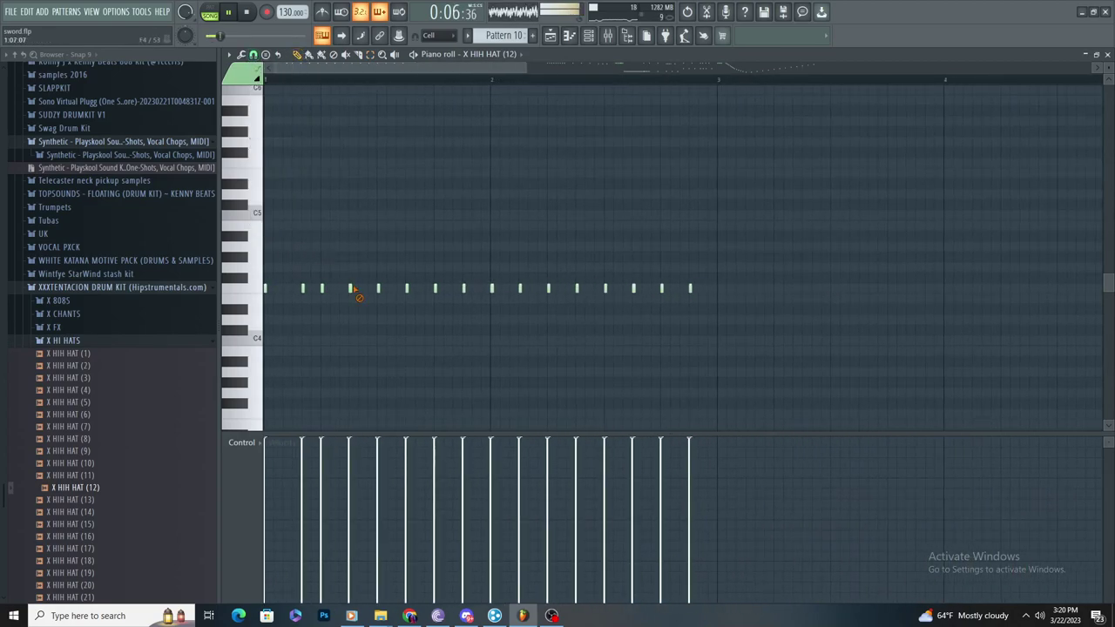
key(space)
drag(406, 289, 473, 289)
key(space)
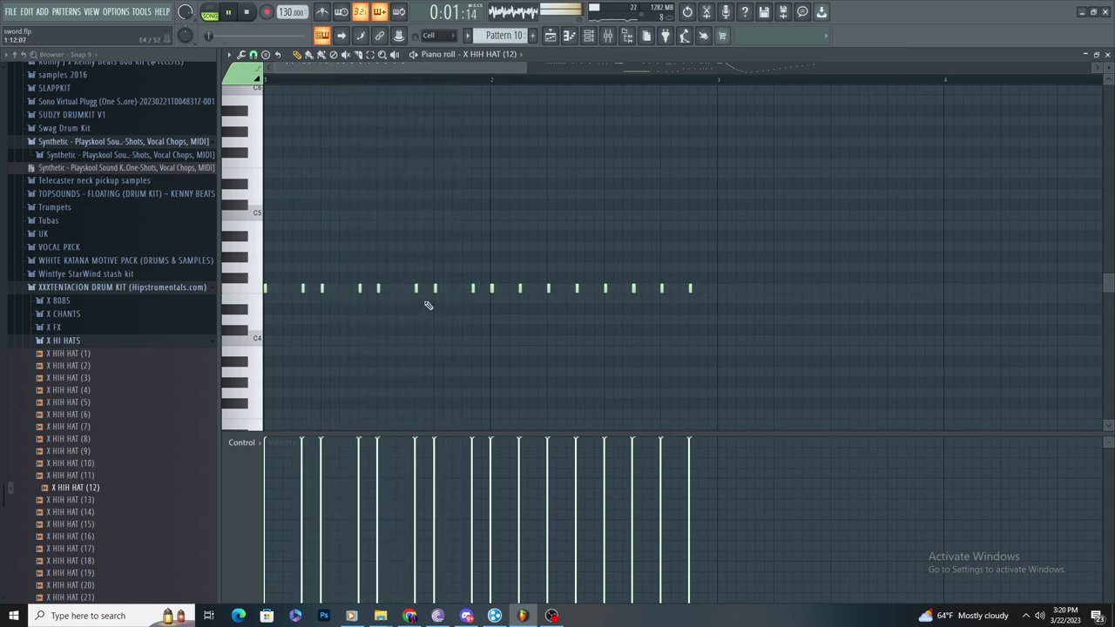
Step: Shift every second F4 note of bar 2 slightly later to repeat the swing of bar 1
scroll(306, 315, up, 4)
scroll(307, 316, down, 4)
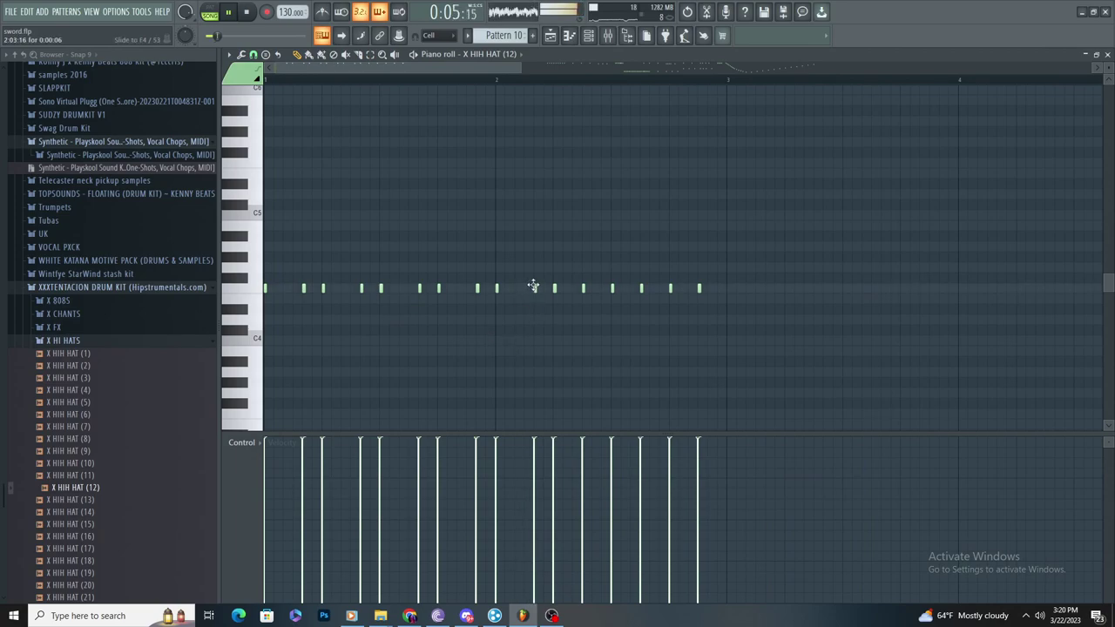
click(650, 289)
click(671, 288)
drag(699, 287, 710, 286)
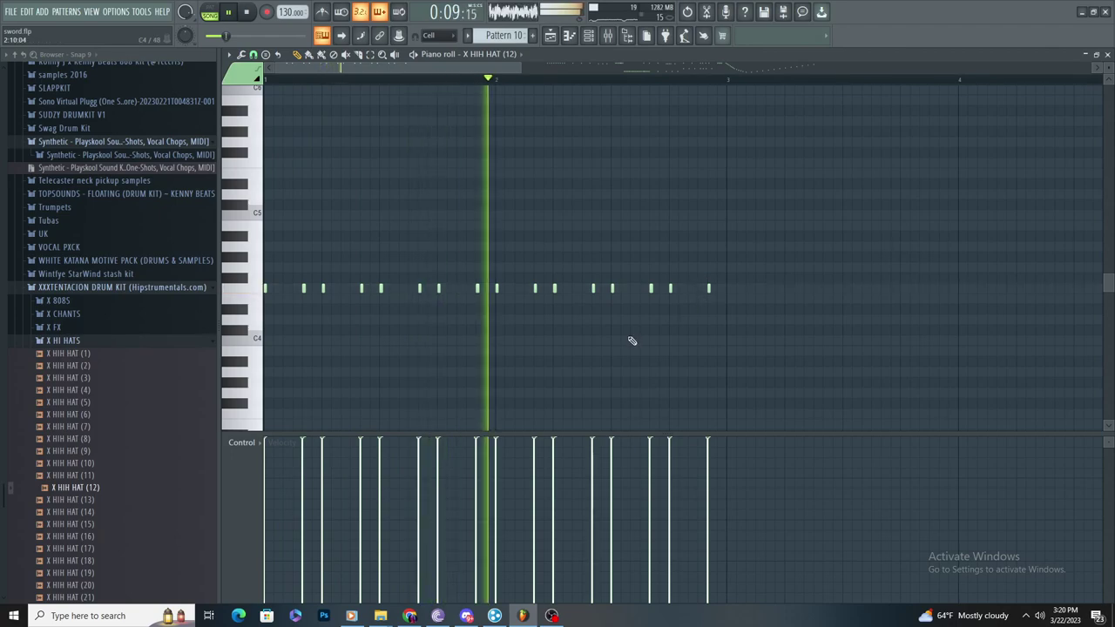
Step: Duplicate the swung F4 hi-hat notes of bars 1 and 2 into bars 3 and 4, and play them back
click(370, 54)
drag(832, 255, 264, 326)
key(ctrl+b)
scroll(938, 358, up, 3)
scroll(717, 386, down, 4)
key(space)
key(space)
scroll(366, 319, up, 1)
Step: Add extra F4 notes in the first half of bar 2 and lower their velocities to form a softer fill
click(299, 57)
scroll(533, 363, down, 2)
click(459, 314)
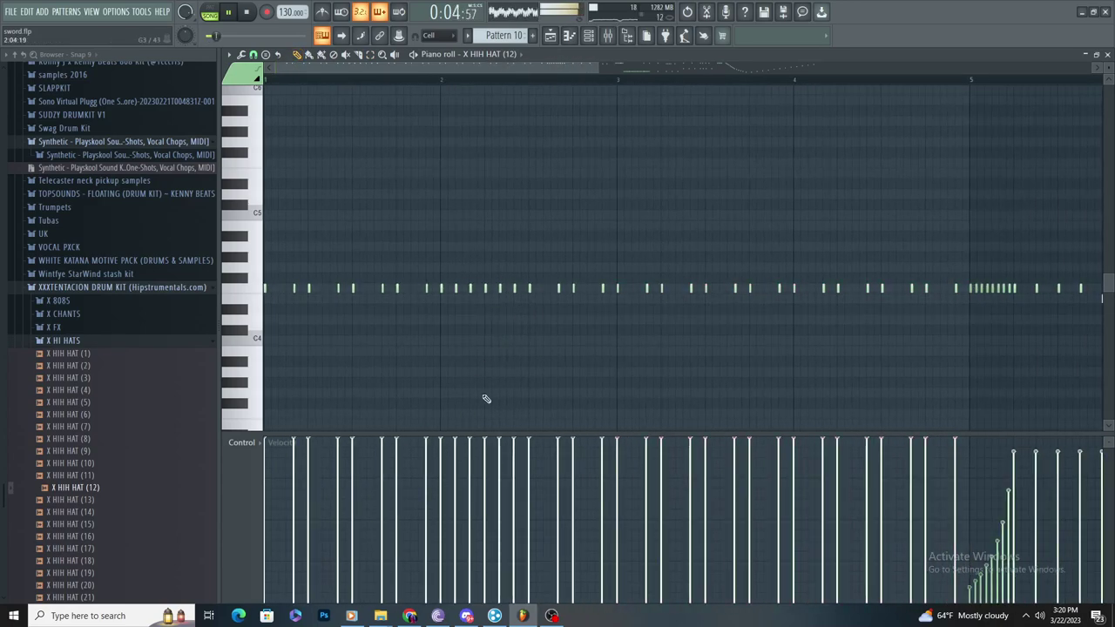
key(ctrl+z)
drag(465, 289, 461, 289)
click(460, 510)
scroll(515, 320, up, 3)
click(500, 290)
click(500, 484)
Step: Play back the hi-hats from the section start and delete the fourth F4 note of bar 1, drawn as a slide note
scroll(428, 360, down, 4)
key(space)
drag(270, 92, 226, 82)
key(space)
scroll(279, 278, up, 5)
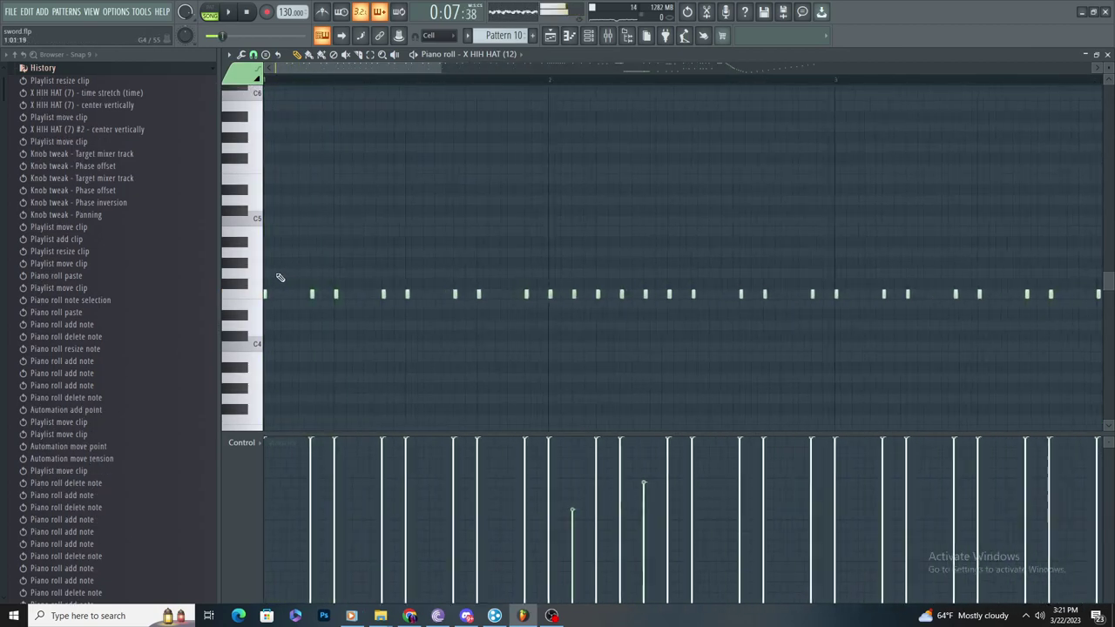
scroll(359, 308, down, 3)
scroll(362, 311, up, 2)
key(space)
key(space)
right_click(386, 296)
key(space)
click(494, 293)
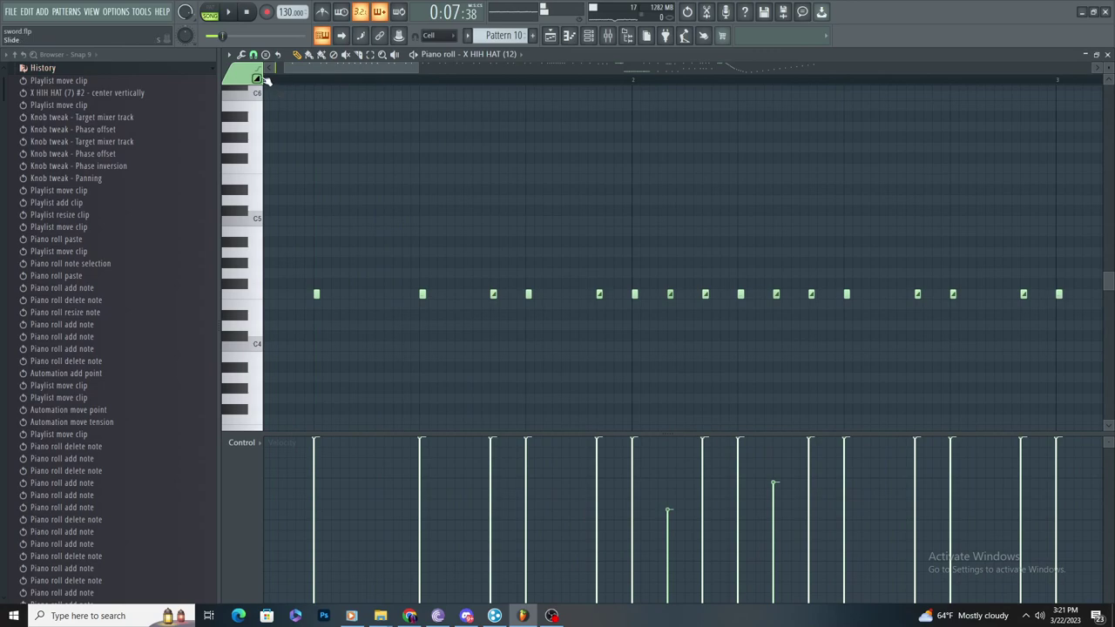
Step: Delete the remaining slide notes of bar 1 and redraw them as regular F4 notes
key(space)
scroll(584, 340, down, 2)
scroll(578, 335, up, 2)
right_click(578, 294)
right_click(527, 298)
click(529, 296)
click(590, 295)
Step: Redraw slide notes around the start of bar 2 as regular F4 notes, nudging one slightly earlier, and check by ear
scroll(592, 364, down, 3)
key(space)
scroll(302, 323, up, 3)
drag(328, 304, 320, 295)
key(space)
click(463, 296)
drag(462, 296, 452, 296)
key(space)
Step: Thin out the fill in bar 2 by deleting the extra F4 notes from its first half
scroll(483, 371, down, 3)
scroll(586, 375, up, 2)
scroll(530, 371, down, 3)
scroll(529, 371, up, 4)
right_click(549, 297)
key(space)
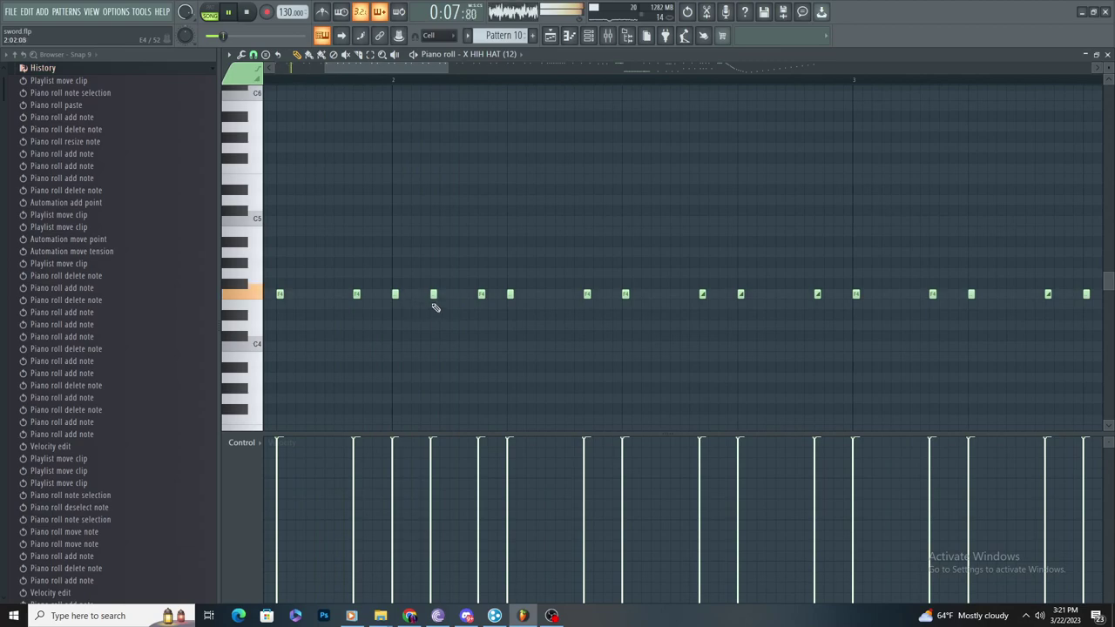
right_click(433, 294)
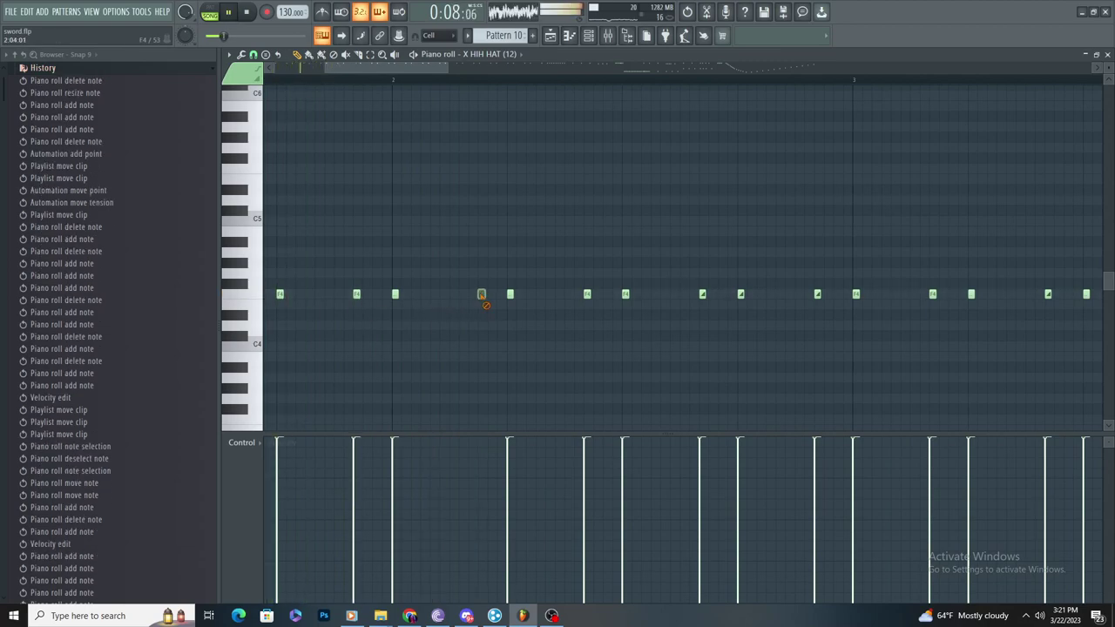
Step: Replace the slide notes in bars 3 and 4 with regular F4 notes at the same swung positions
scroll(462, 343, down, 5)
scroll(754, 381, up, 4)
scroll(634, 327, down, 2)
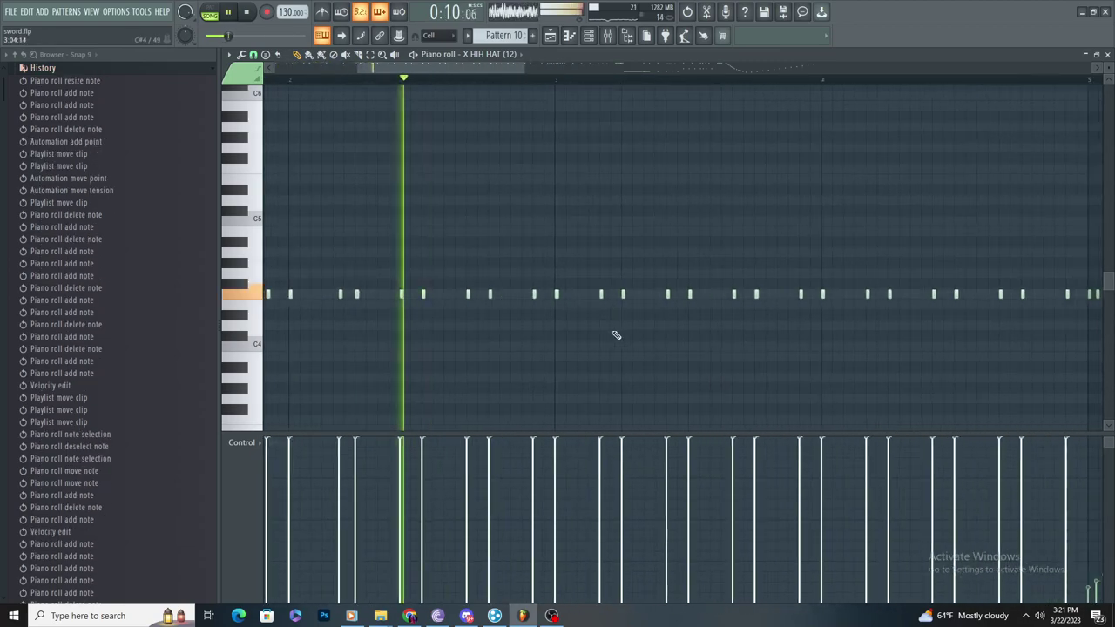
scroll(616, 338, up, 4)
key(space)
key(space)
right_click(456, 297)
click(459, 297)
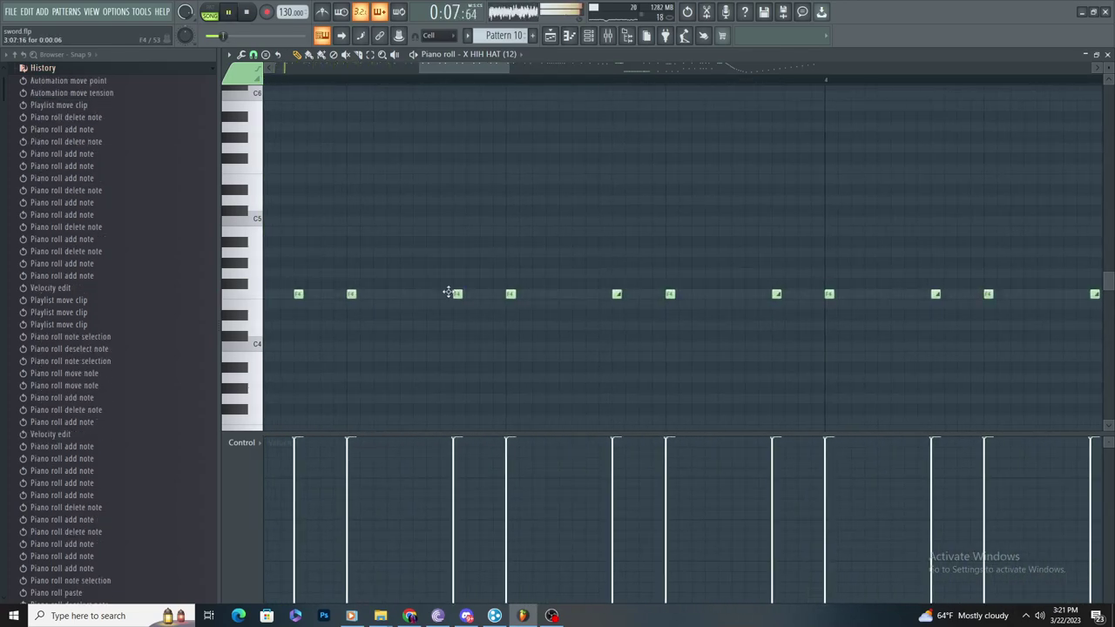
right_click(722, 295)
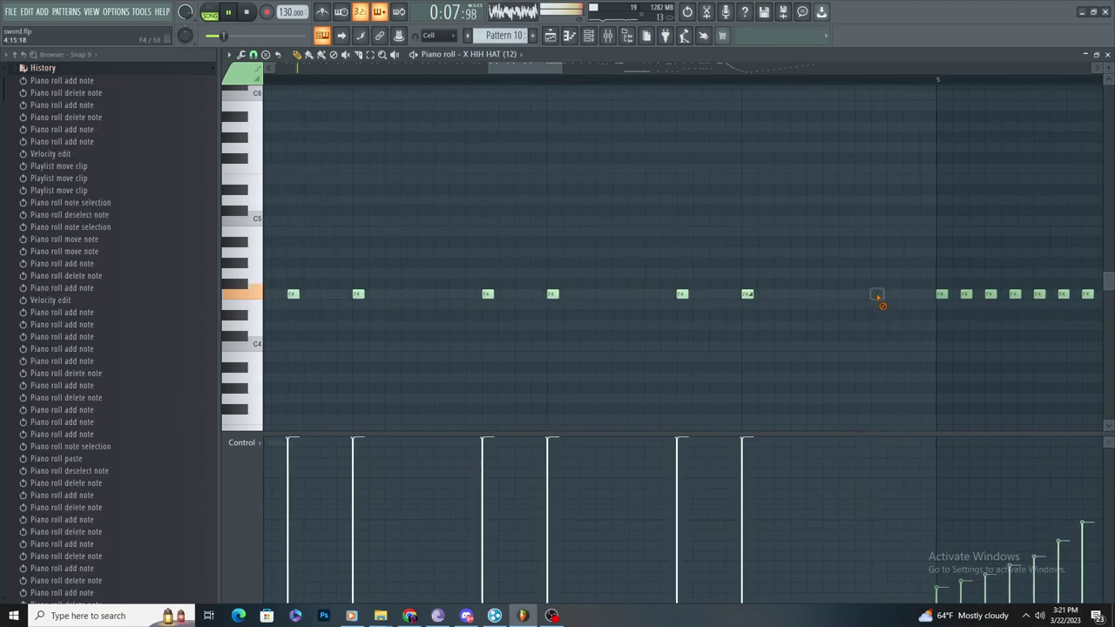
click(876, 294)
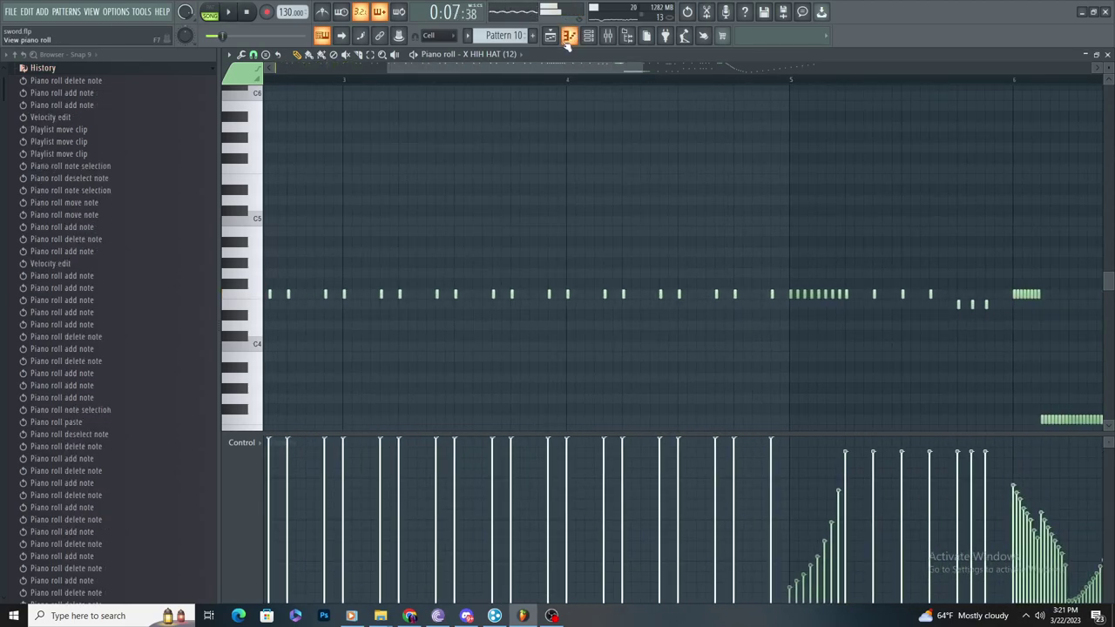
Step: Return to the playlist, collapse the undo history, and open the snares&claps folder of the Antidote drum kit
click(567, 42)
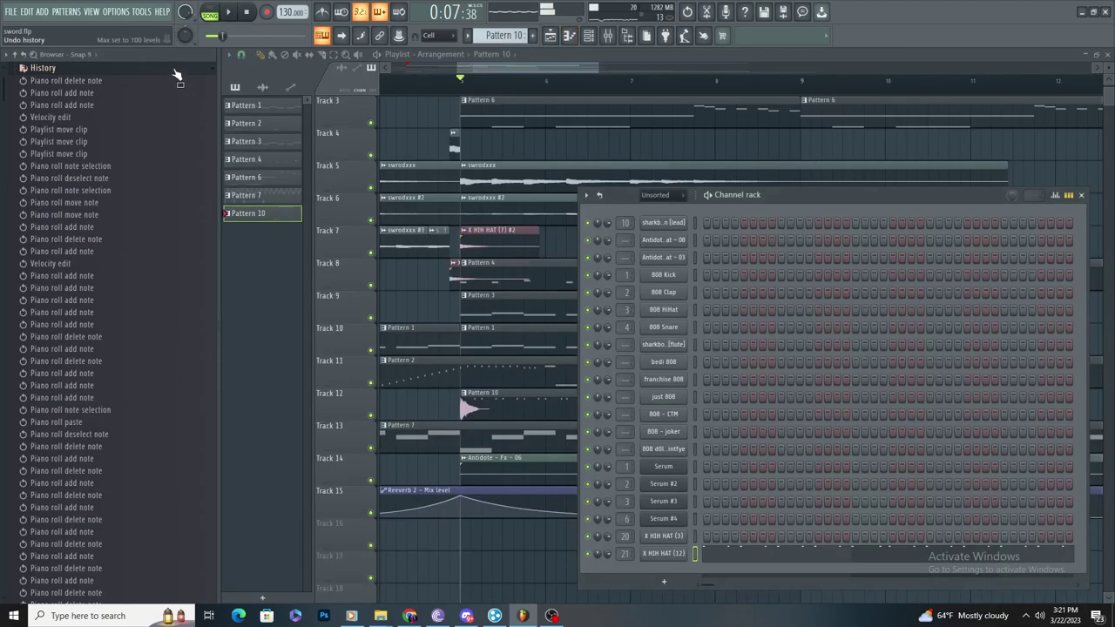
click(176, 71)
scroll(152, 254, down, 3)
scroll(131, 267, down, 5)
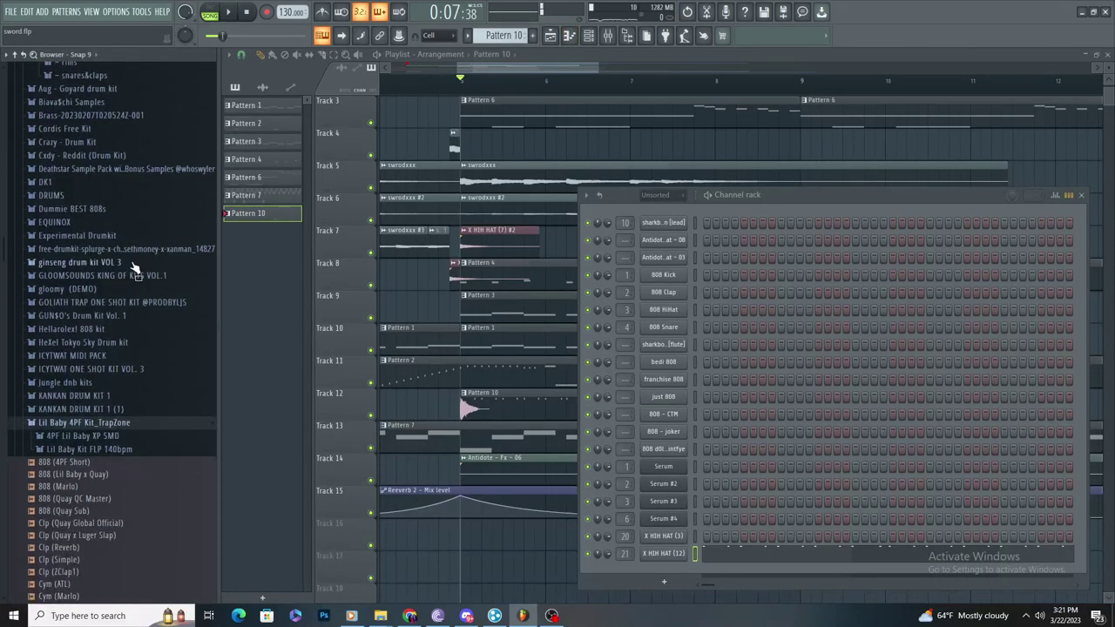
scroll(109, 266, up, 7)
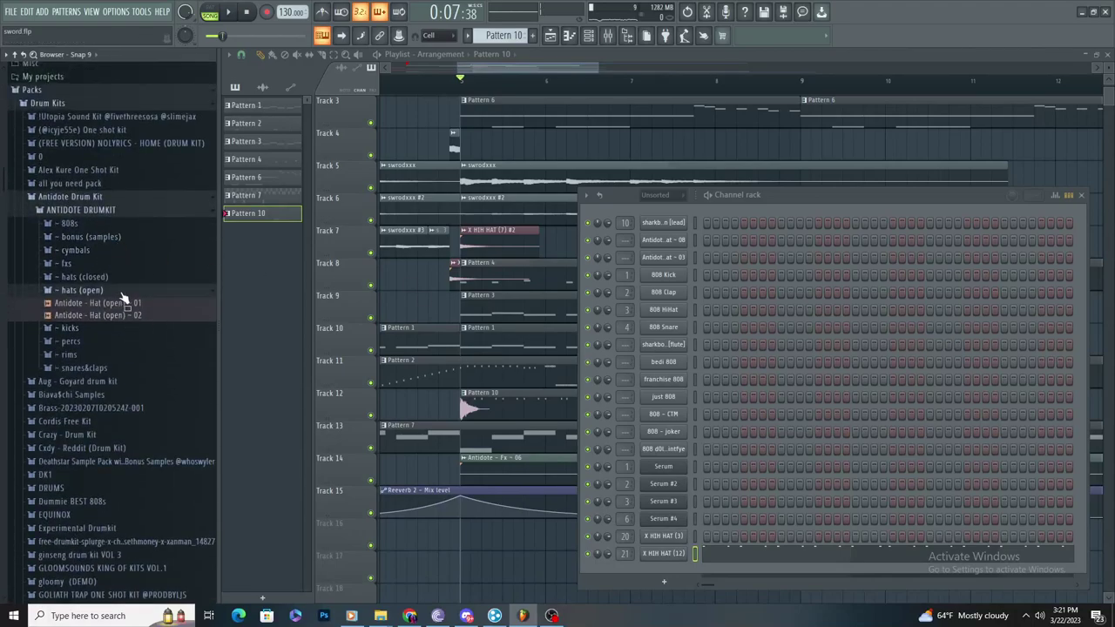
click(91, 368)
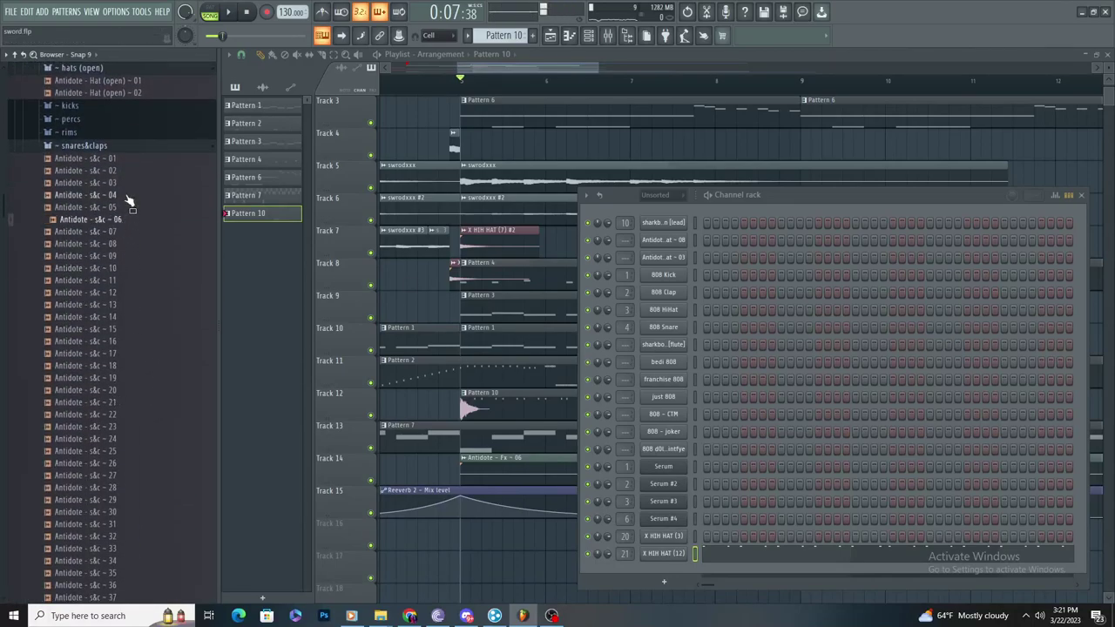
Step: Place Antidote - s&c - 06 clips on Track 4 in the middle of bars 5 and 6
drag(520, 148, 499, 148)
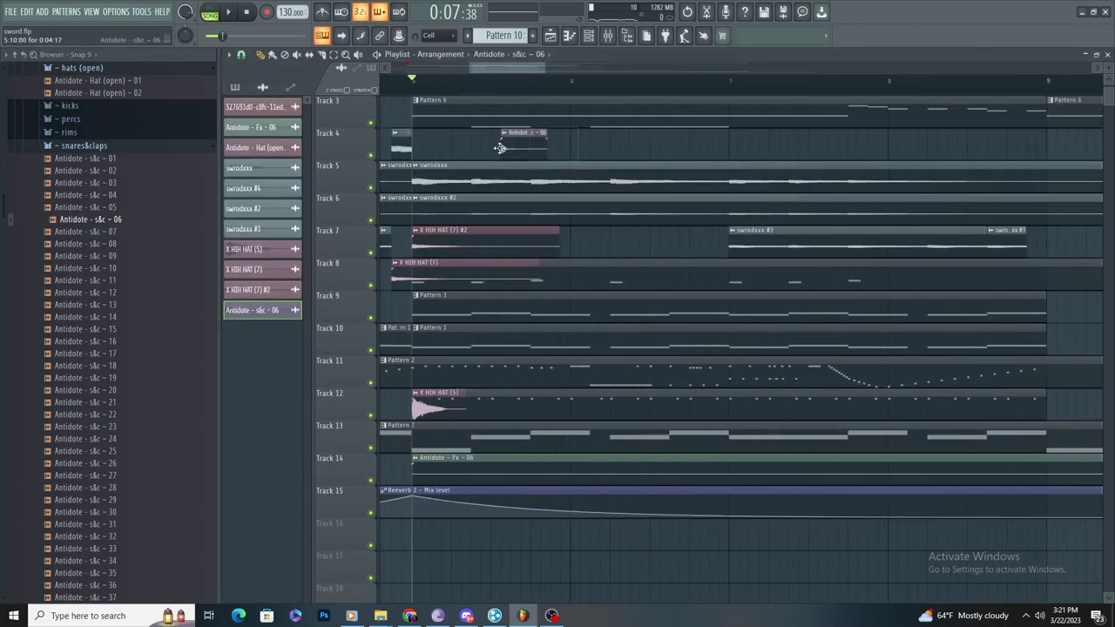
click(613, 145)
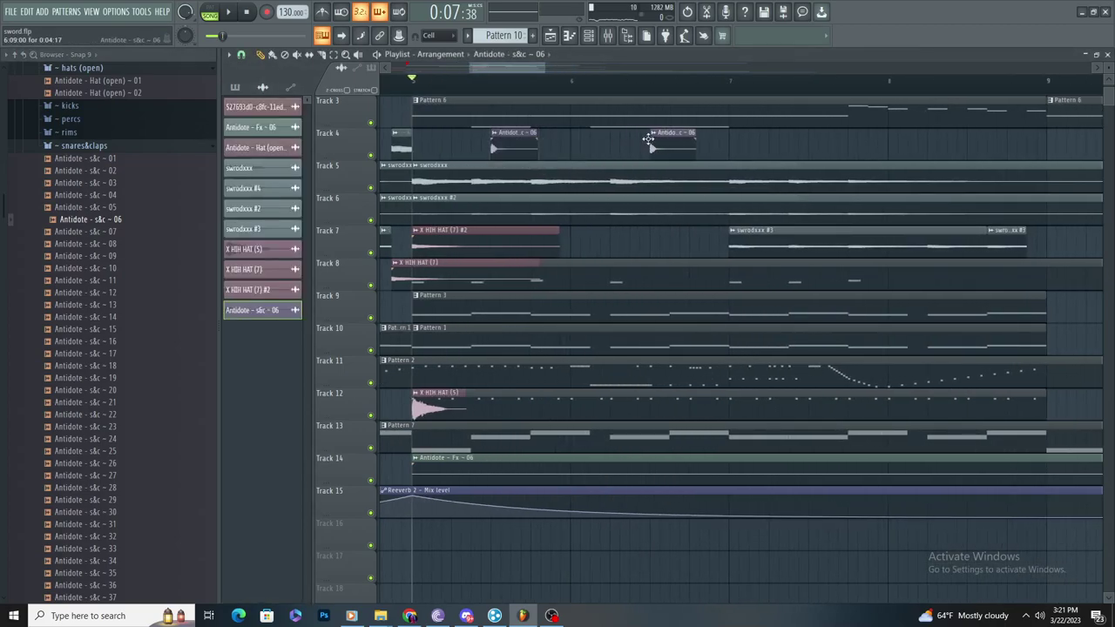
scroll(95, 341, down, 8)
Step: Open the lead notes of Pattern 6 to audition pitches against the melody, and return to the playlist
double_click(505, 121)
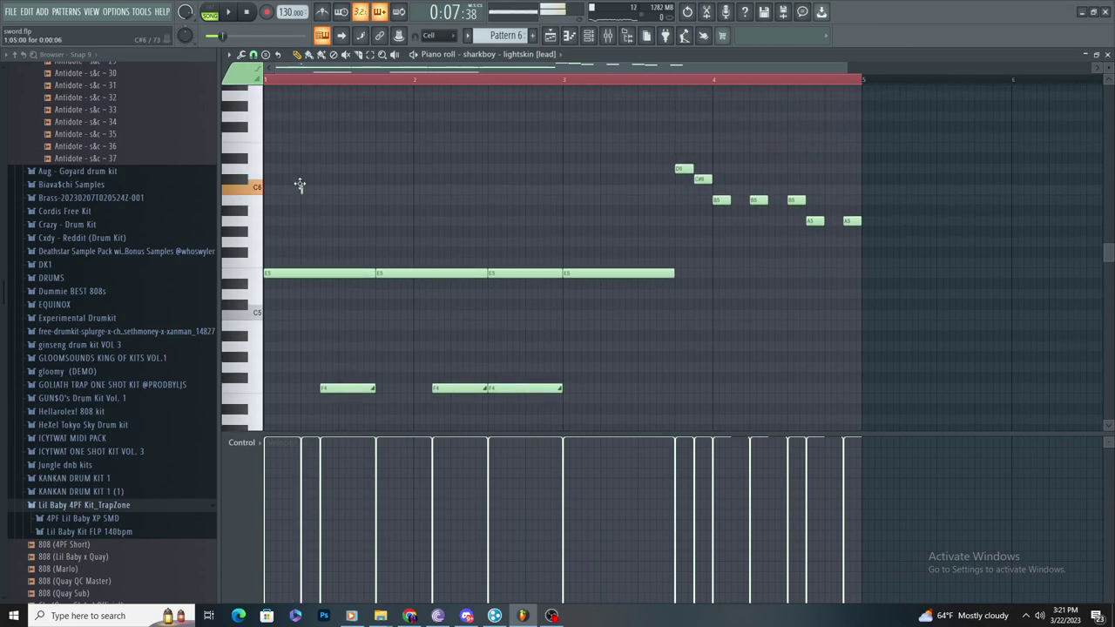
ctrl+scroll(300, 183, up, 3)
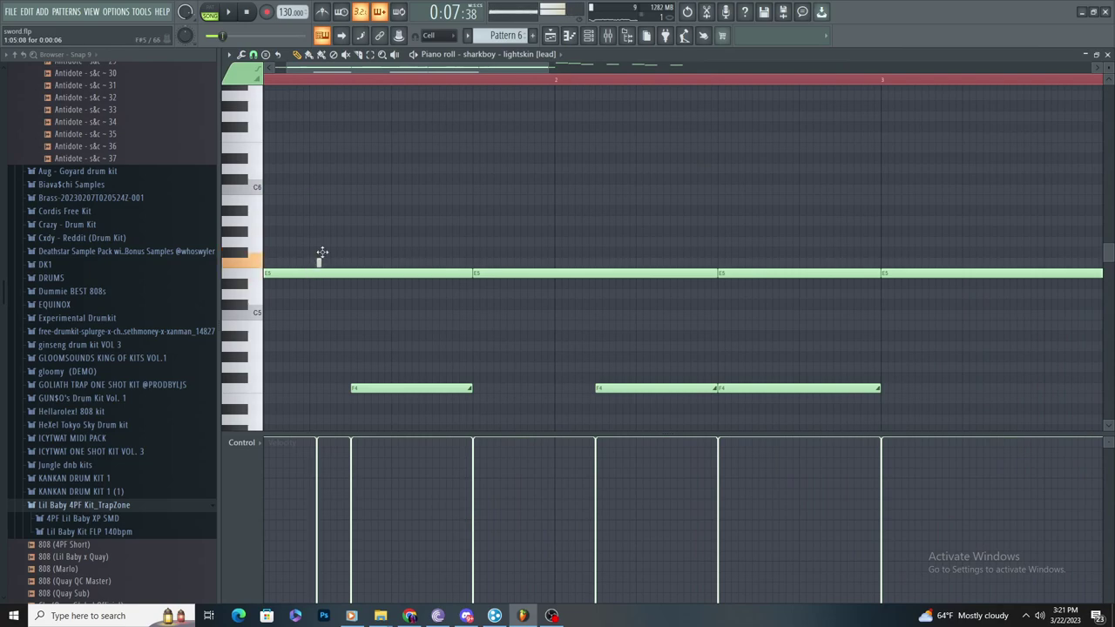
key(F5)
Step: Lower the pitch shift of the Antidote - s&c - 06 sample to -800 cents and check it in playback
double_click(493, 148)
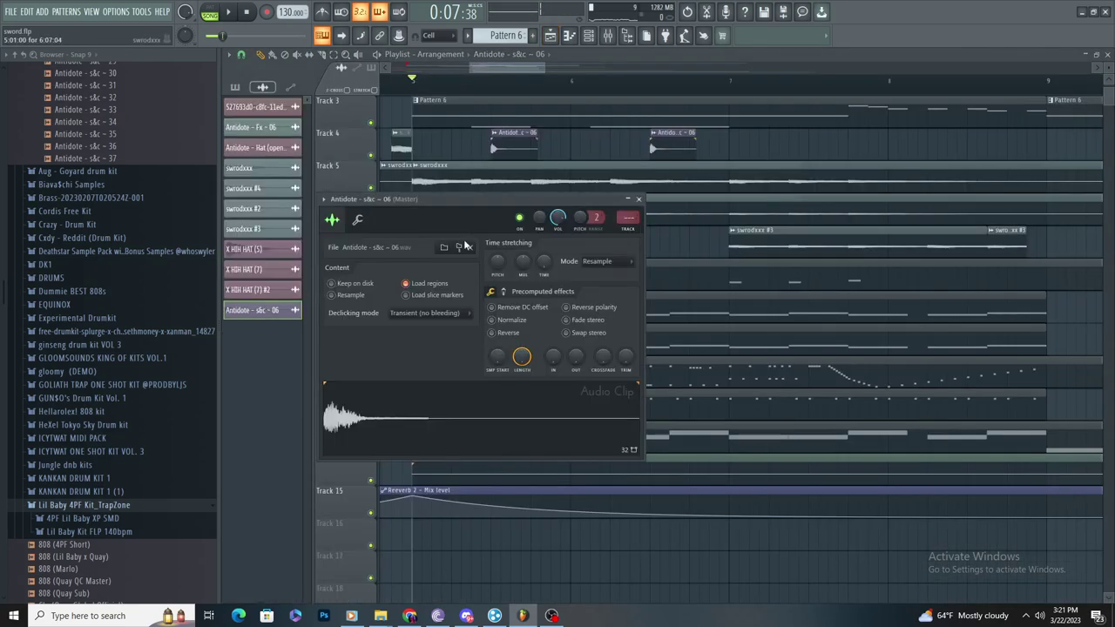
key(space)
drag(497, 263, 498, 281)
key(space)
key(space)
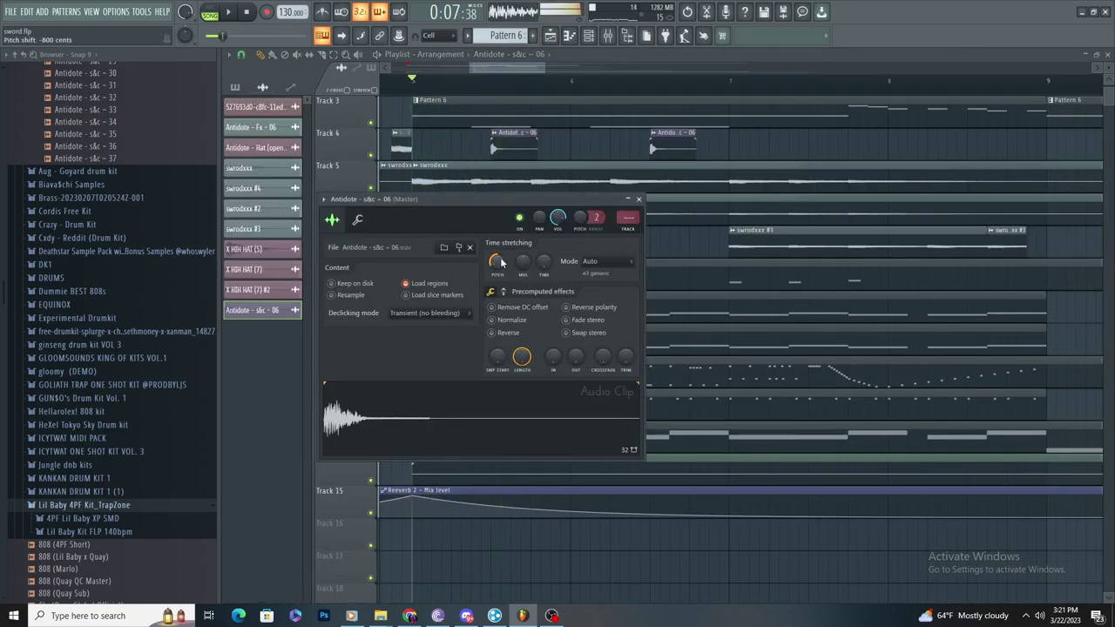
click(638, 199)
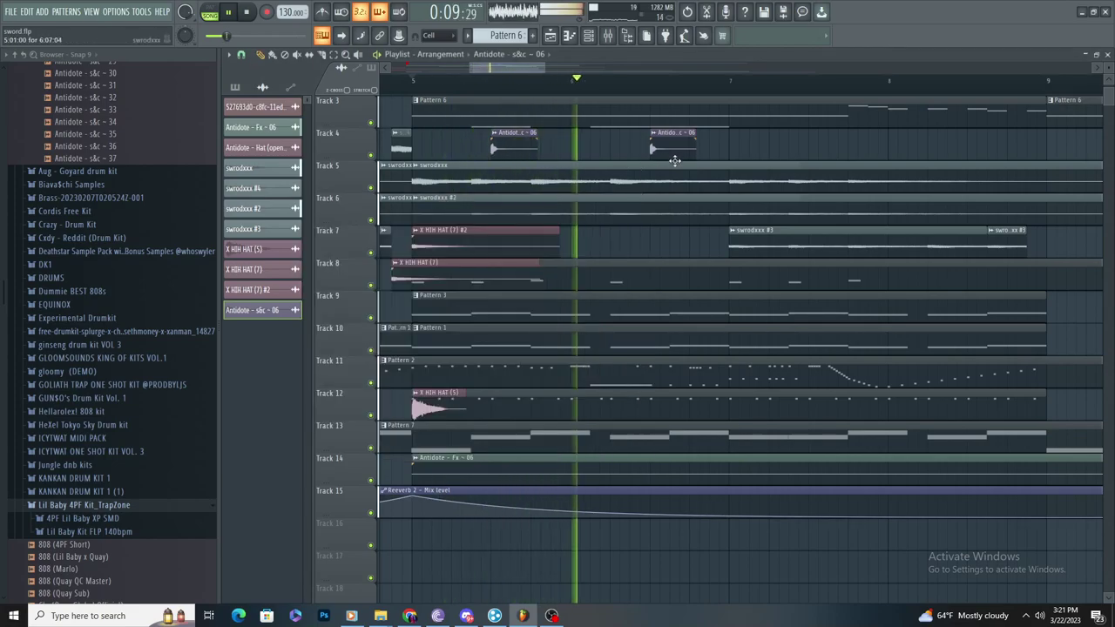
Step: Set the playlist snap to 1/3 step and add a roll of three closely spaced Antidote - s&c - 06 clips late in bar 6
scroll(697, 157, down, 3)
scroll(757, 139, up, 2)
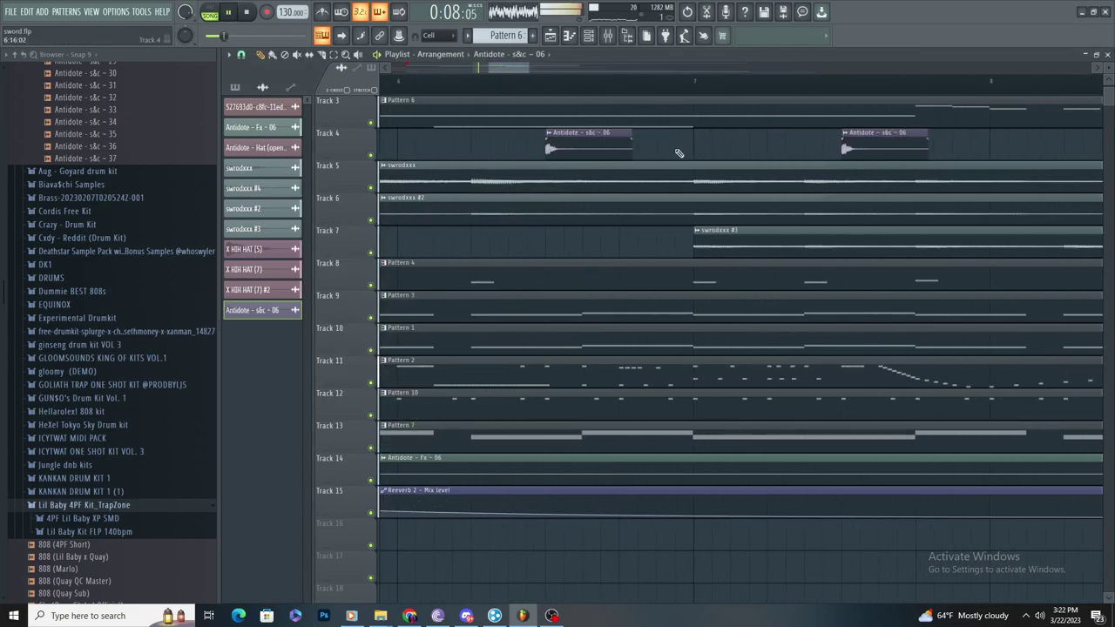
click(242, 54)
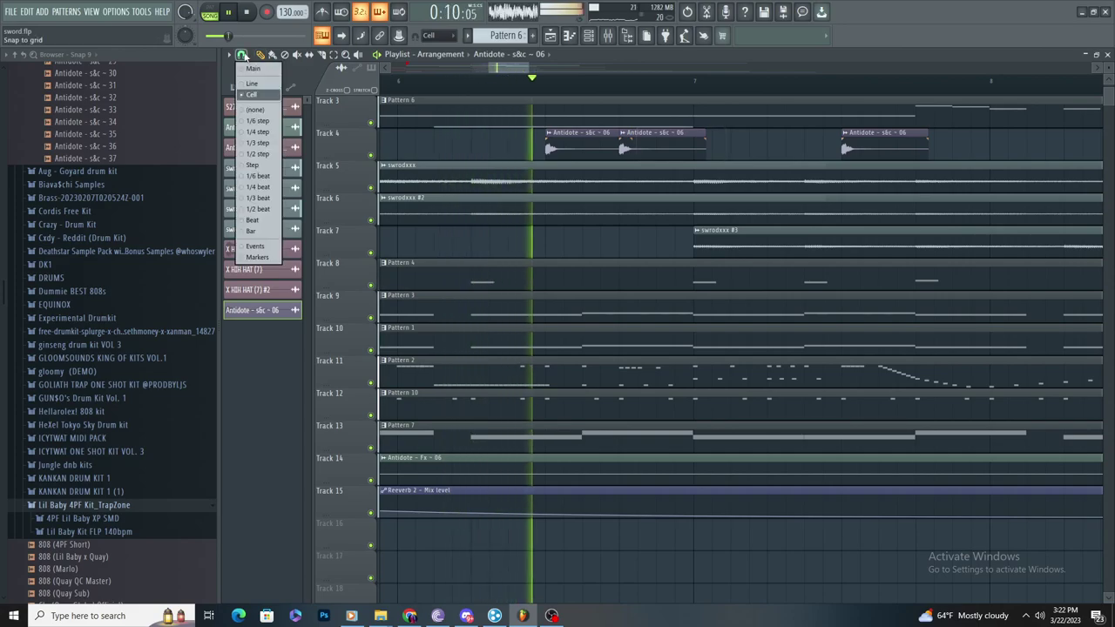
click(257, 144)
scroll(677, 151, up, 3)
drag(669, 147, 711, 142)
drag(814, 146, 676, 166)
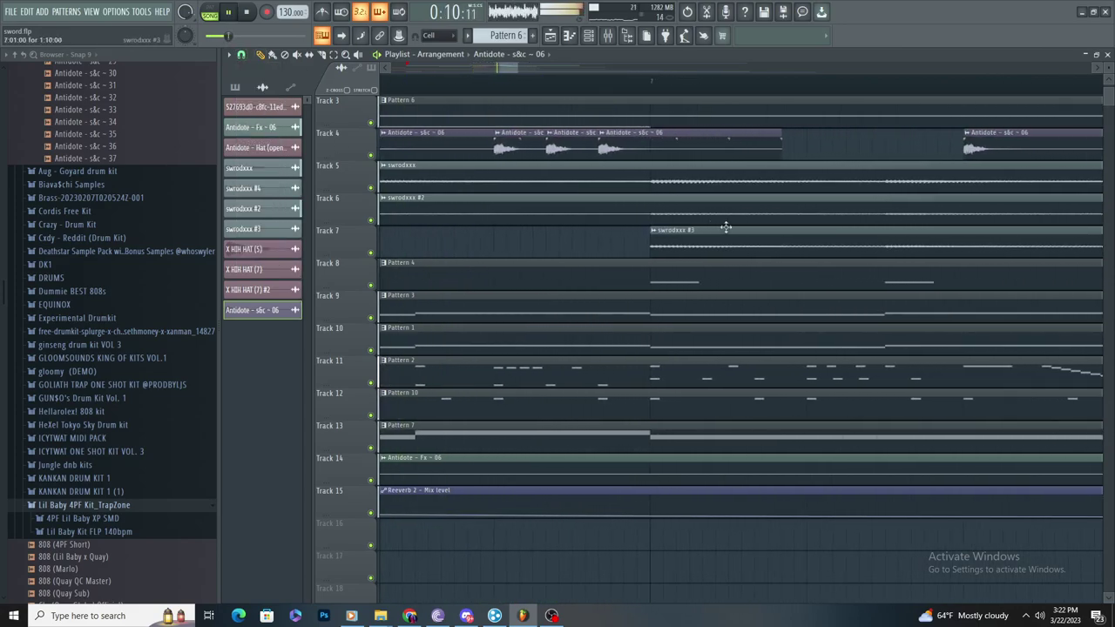
Step: Place an Antidote - s&c - 06 clip on Track 4 in the middle of bar 8 and play back the section
scroll(727, 204, down, 2)
scroll(728, 205, up, 2)
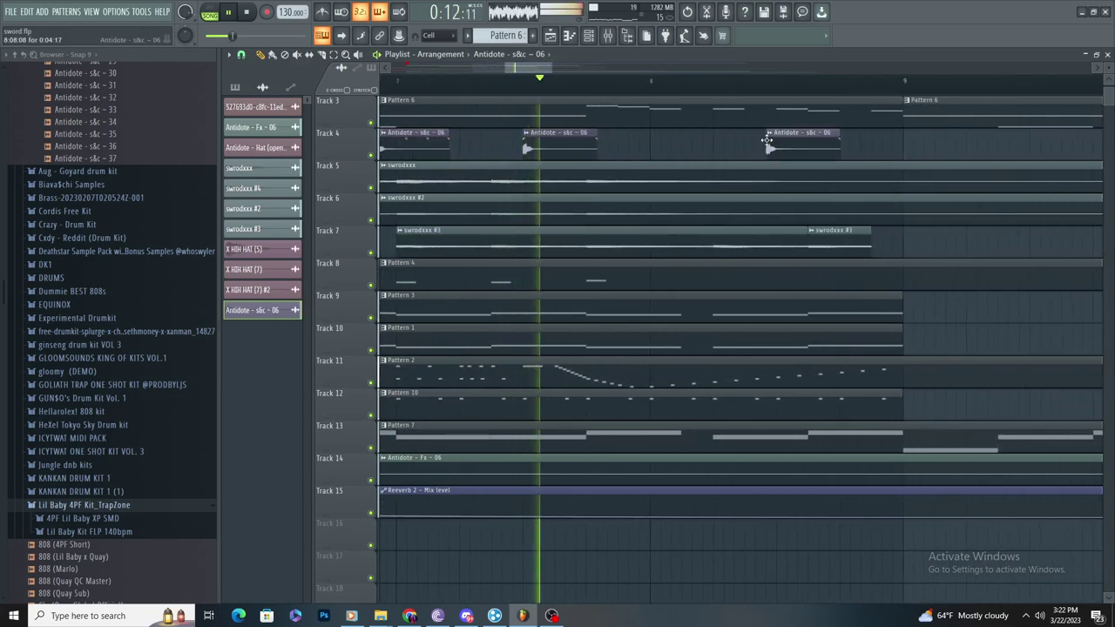
scroll(797, 172, right, 1)
key(space)
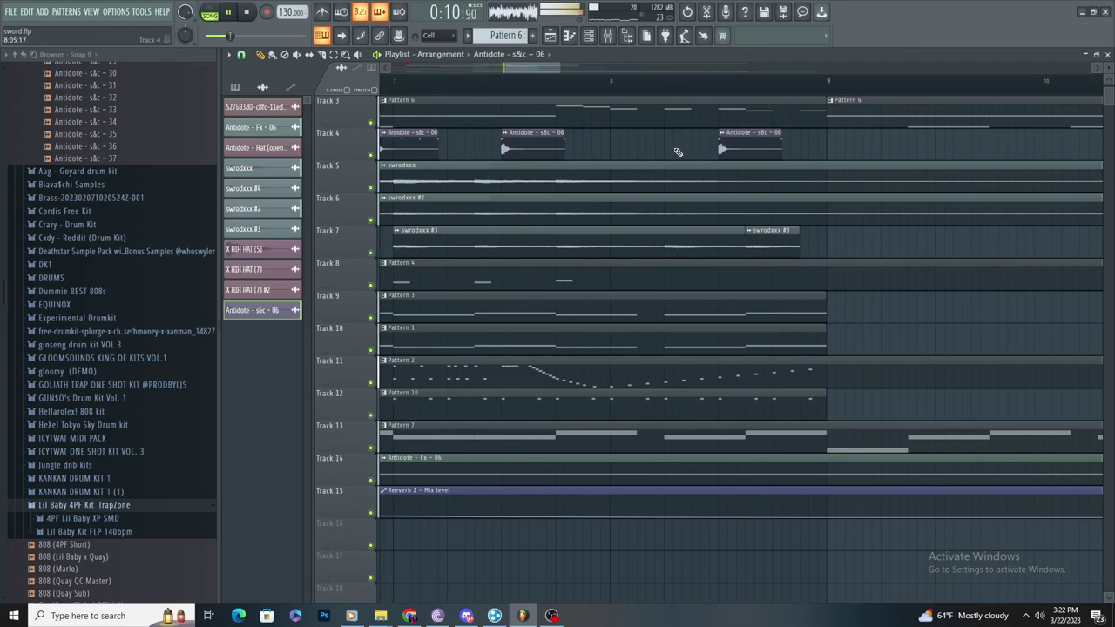
key(space)
Step: Add the Fx (Tub-Bell B) and Fx (Tub- Bell) samples from the Lil Baby kit as clips past the arrangement's end
scroll(473, 273, down, 3)
scroll(139, 366, down, 6)
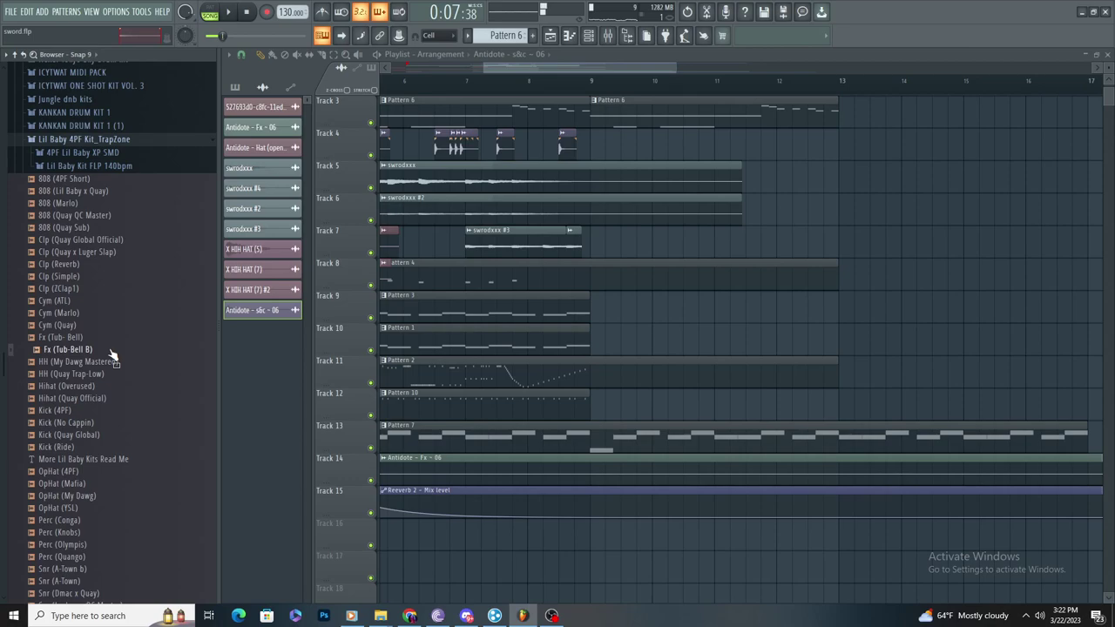
drag(113, 356, 996, 335)
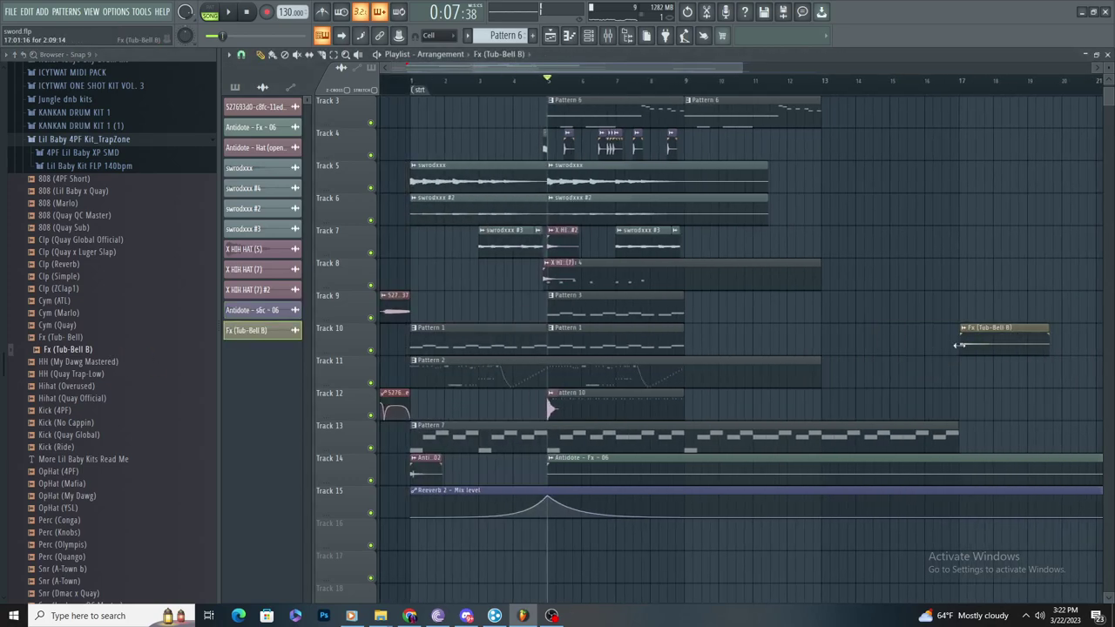
scroll(975, 340, down, 1)
drag(84, 337, 891, 222)
scroll(871, 234, down, 1)
Step: Move the bell clips further out, to about bar 24 on Track 6 and about bar 27 on Track 9, removing stray clips
click(755, 356)
right_click(757, 362)
drag(772, 212, 864, 213)
click(825, 305)
right_click(828, 306)
drag(737, 336, 939, 307)
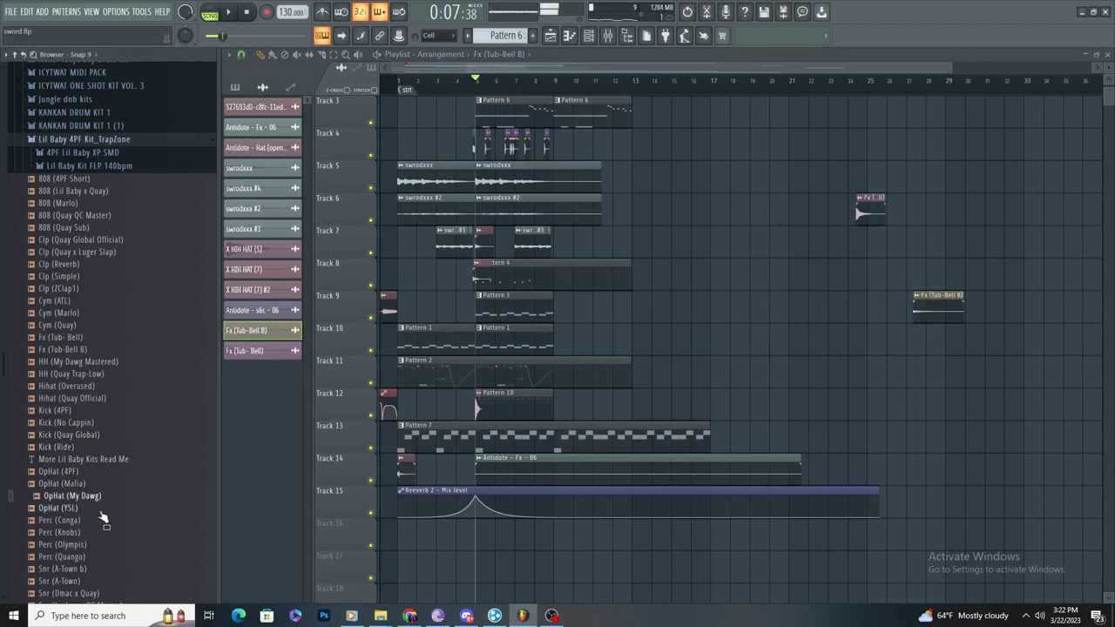
Step: Audition the kit's percussion and snare samples, and add Cym (ATL) to Track 11 near bar 28
scroll(103, 520, down, 6)
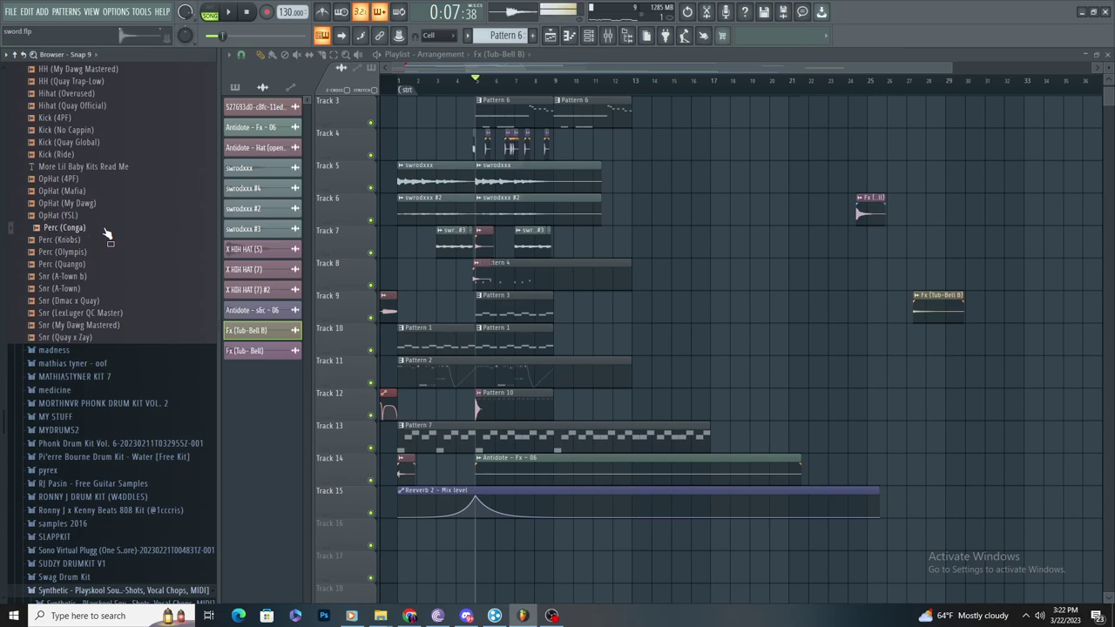
click(102, 326)
click(103, 338)
scroll(59, 294, up, 6)
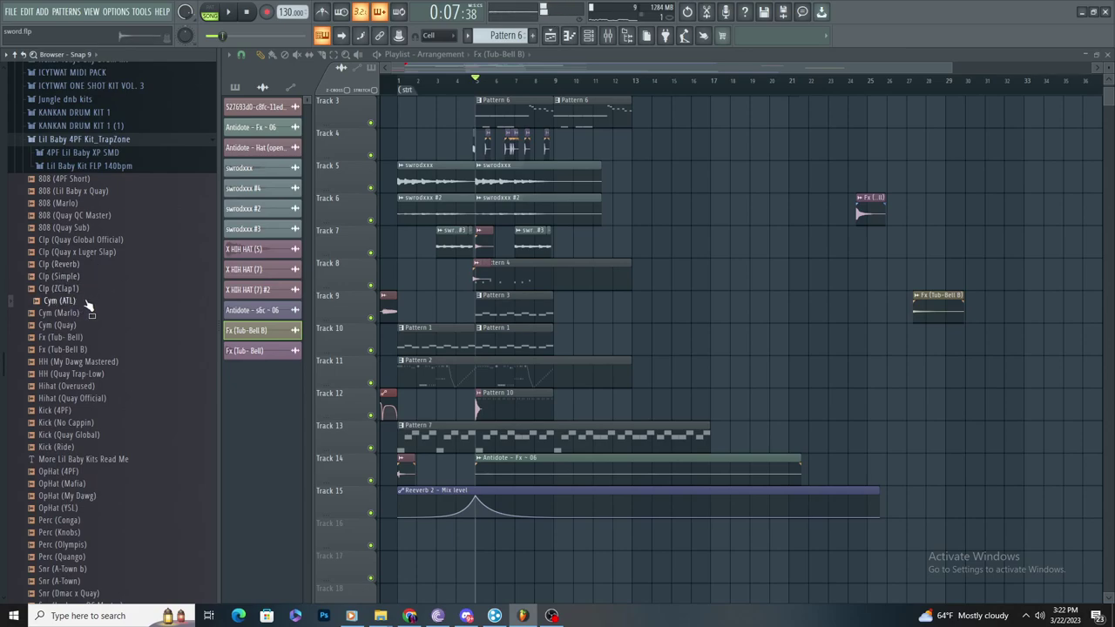
drag(83, 311, 930, 370)
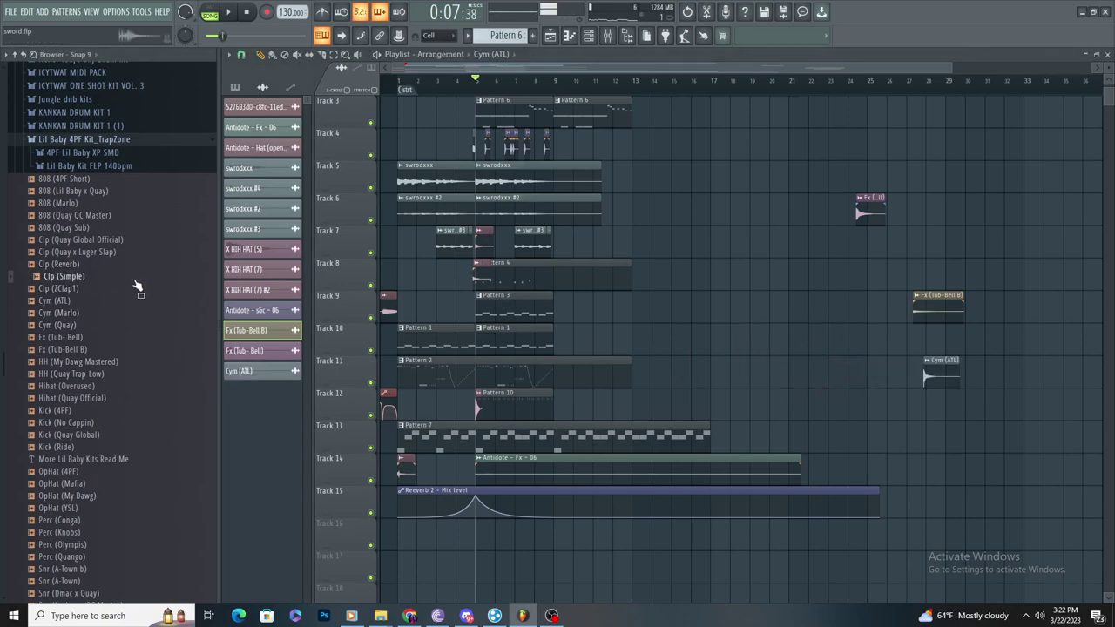
Step: Collapse the Lil Baby kit and audition the snare samples in the XXXTENTACION drum kit
click(107, 144)
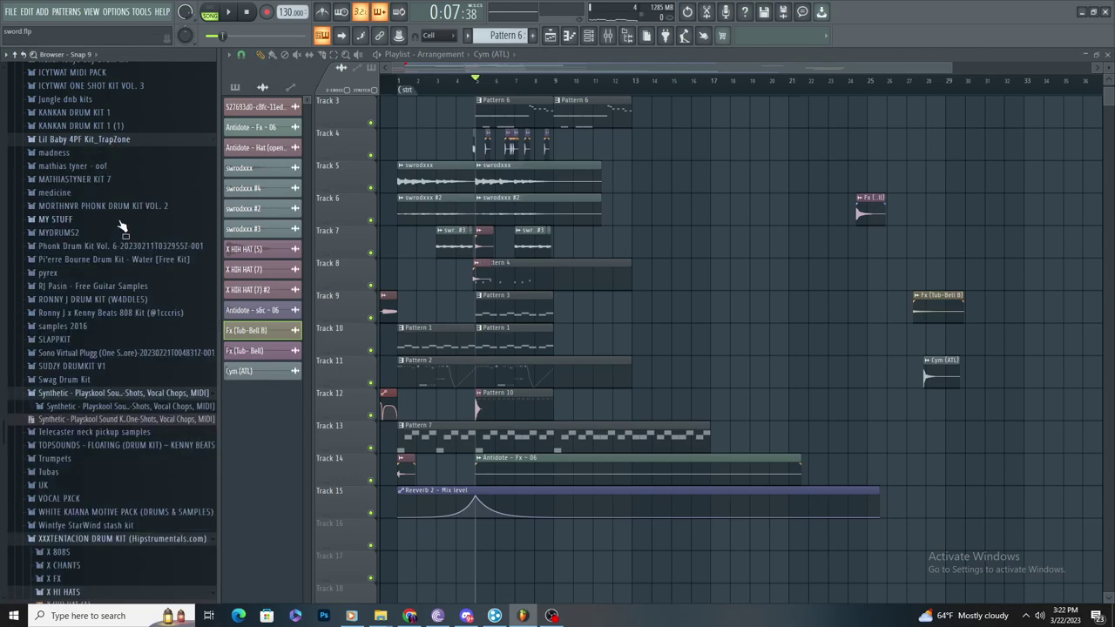
scroll(428, 340, up, 6)
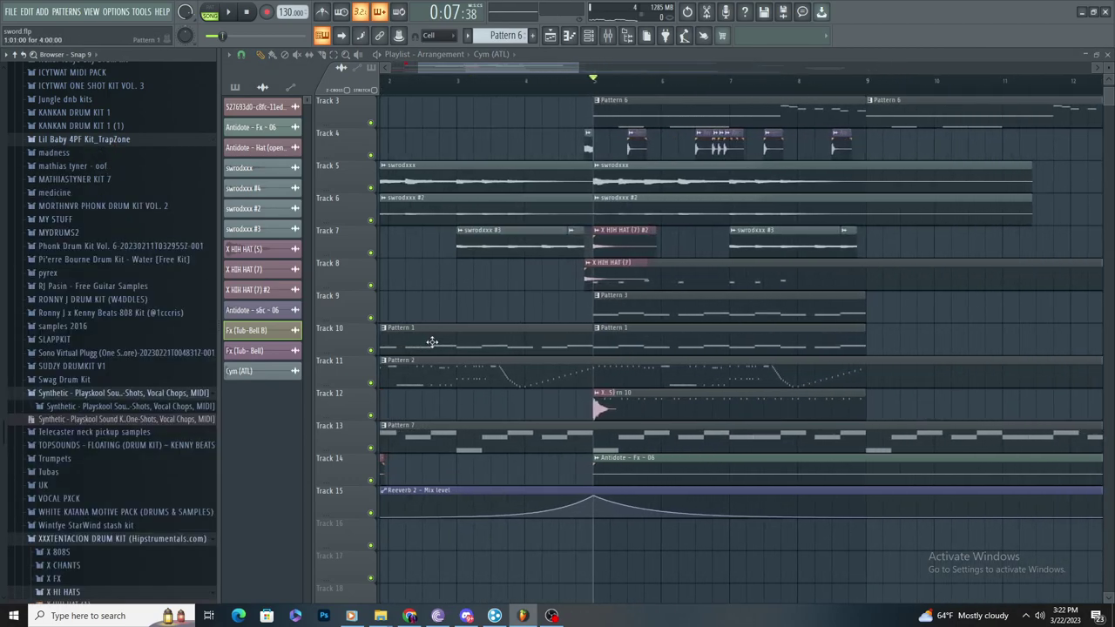
scroll(588, 327, down, 3)
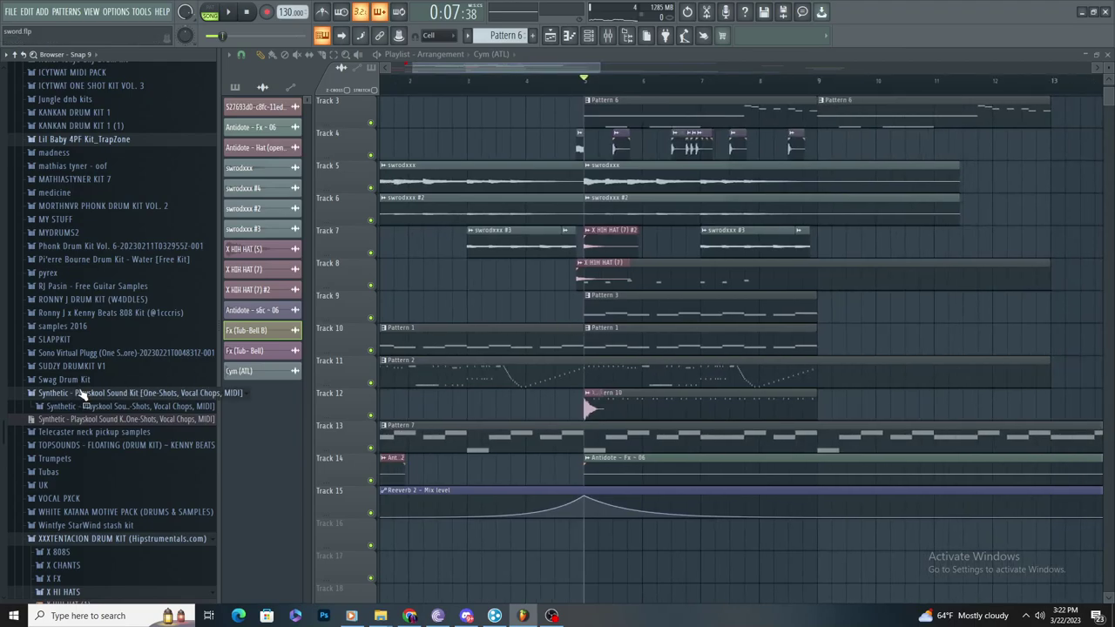
scroll(87, 383, down, 5)
click(103, 373)
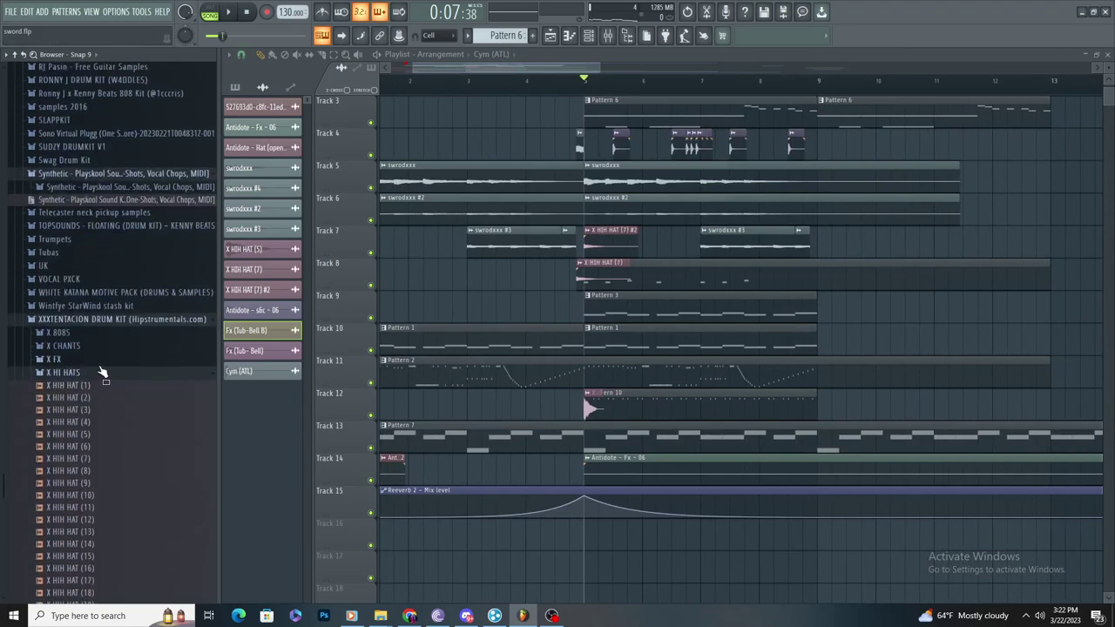
scroll(97, 375, down, 5)
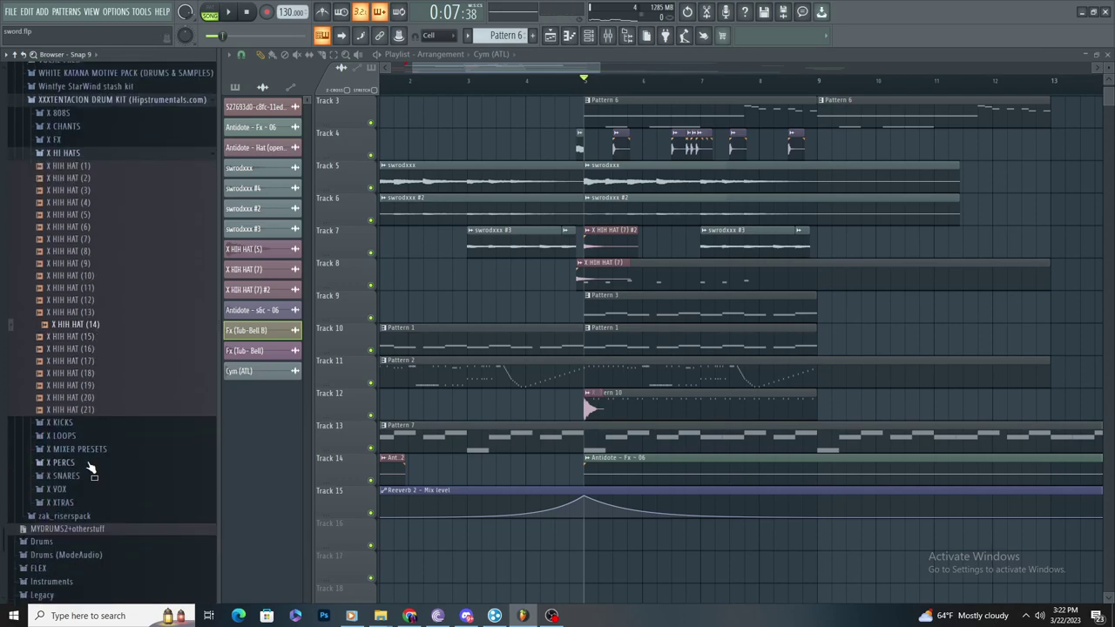
click(97, 477)
scroll(98, 485, down, 7)
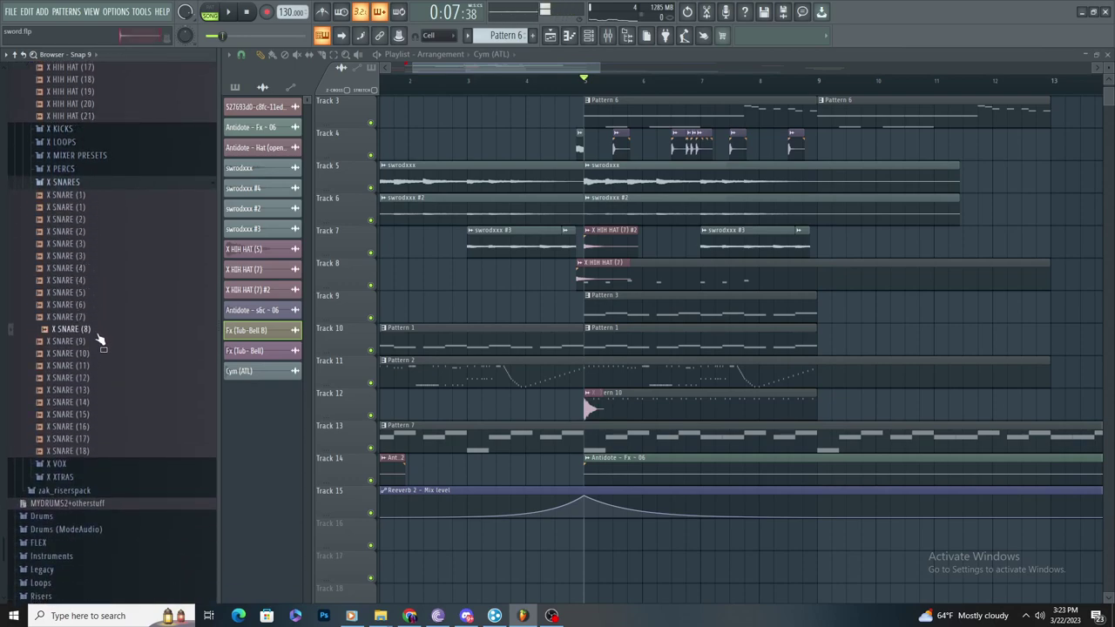
Step: Add X SNARE (7) to Track 7 in the middle of bars 5 and 6 and play back the section
drag(428, 247, 627, 244)
scroll(677, 250, up, 3)
right_click(629, 244)
click(643, 241)
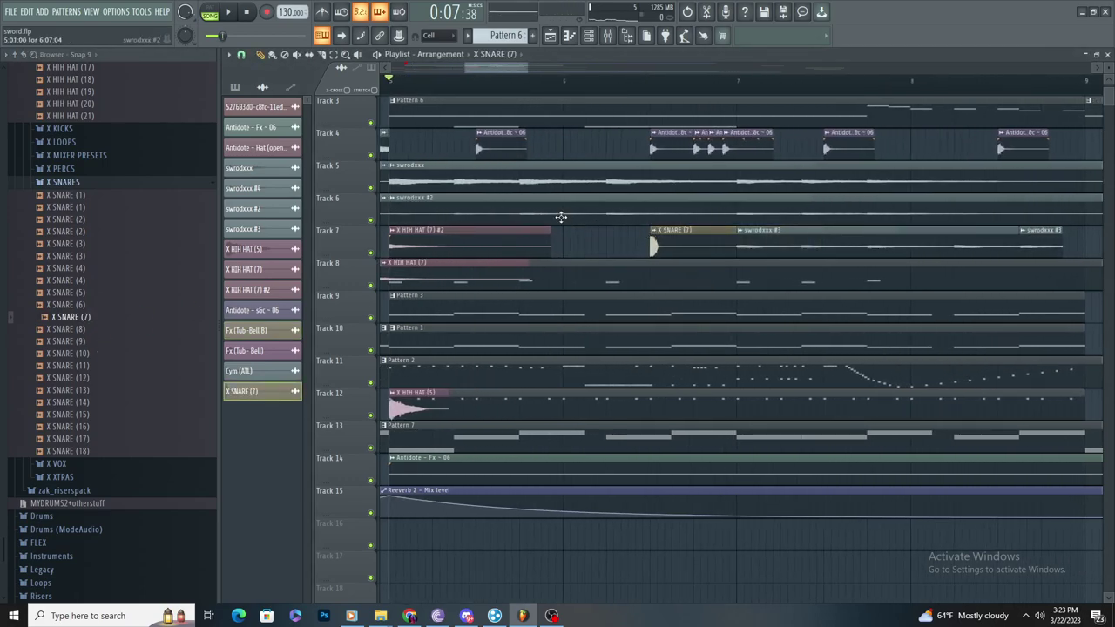
drag(499, 248, 476, 231)
key(space)
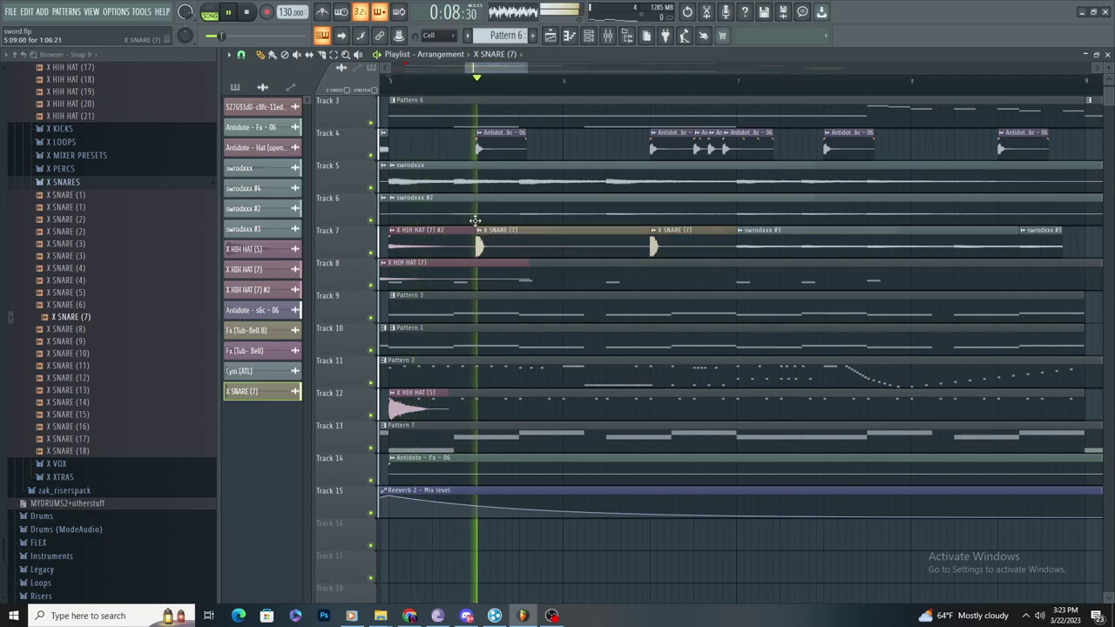
Step: Add X SNARE (7) clips to Track 7 in the middle of bars 7 and 8, leaving the sample's settings closed
double_click(547, 245)
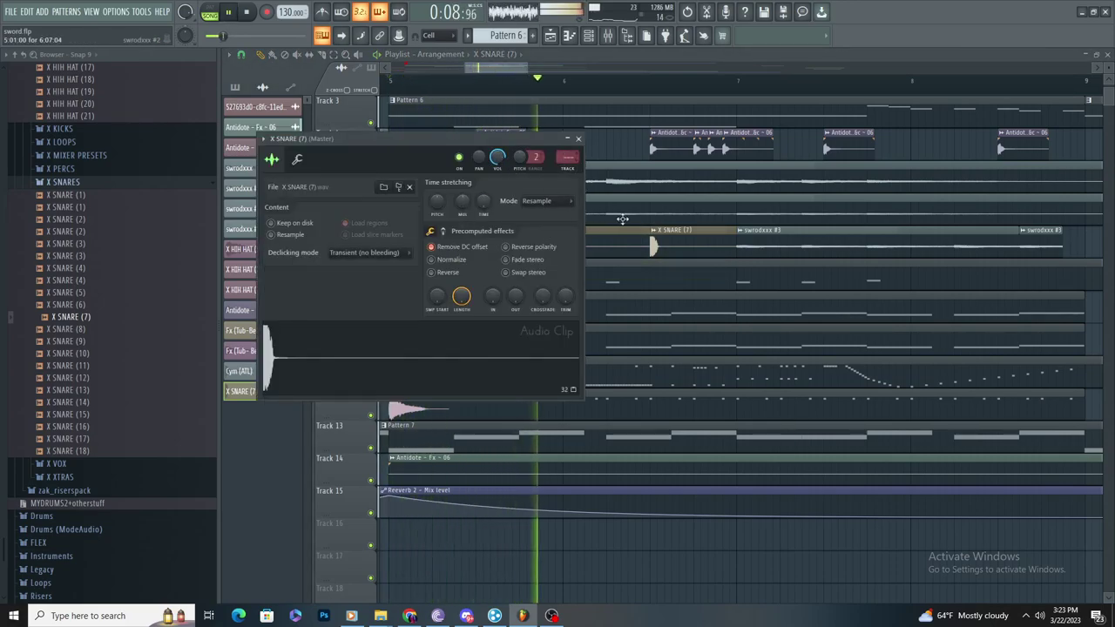
click(662, 233)
scroll(756, 215, up, 3)
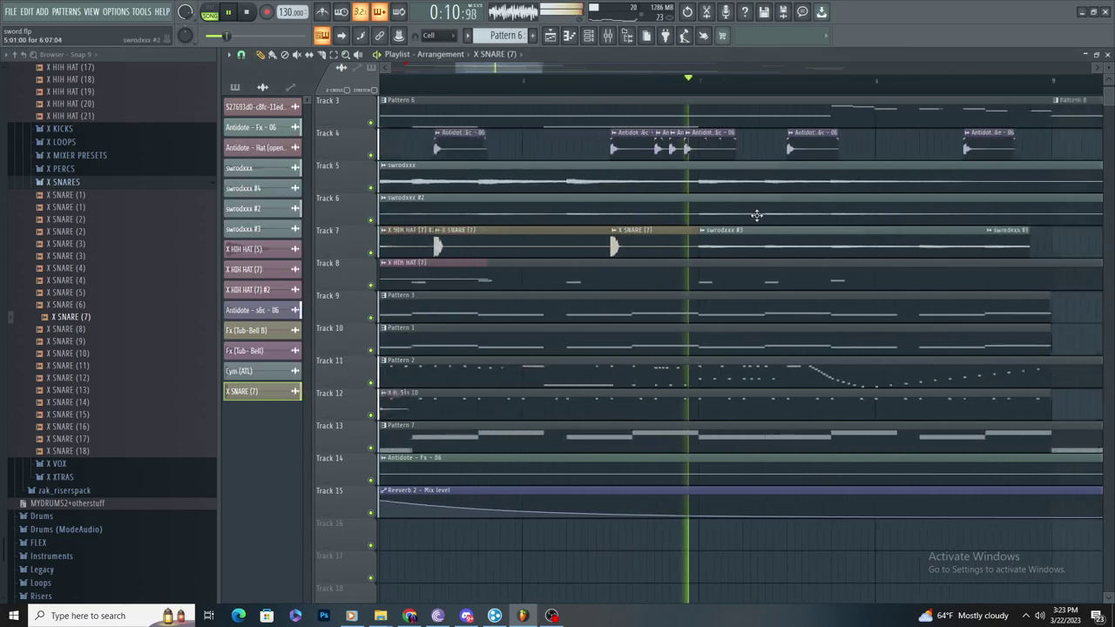
key(space)
scroll(834, 274, down, 3)
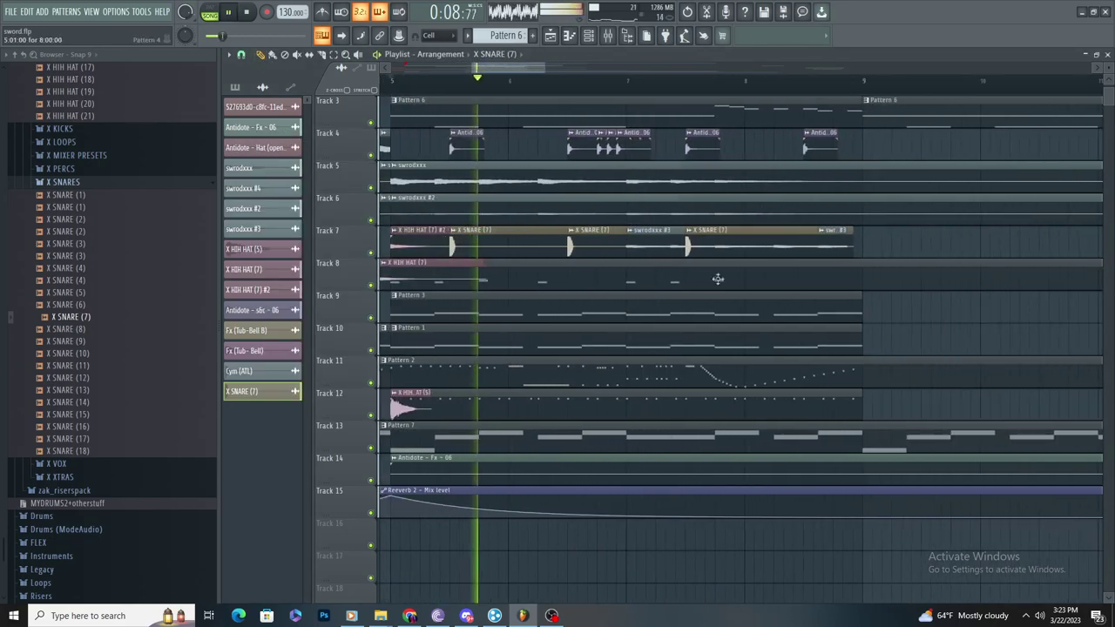
scroll(604, 249, up, 3)
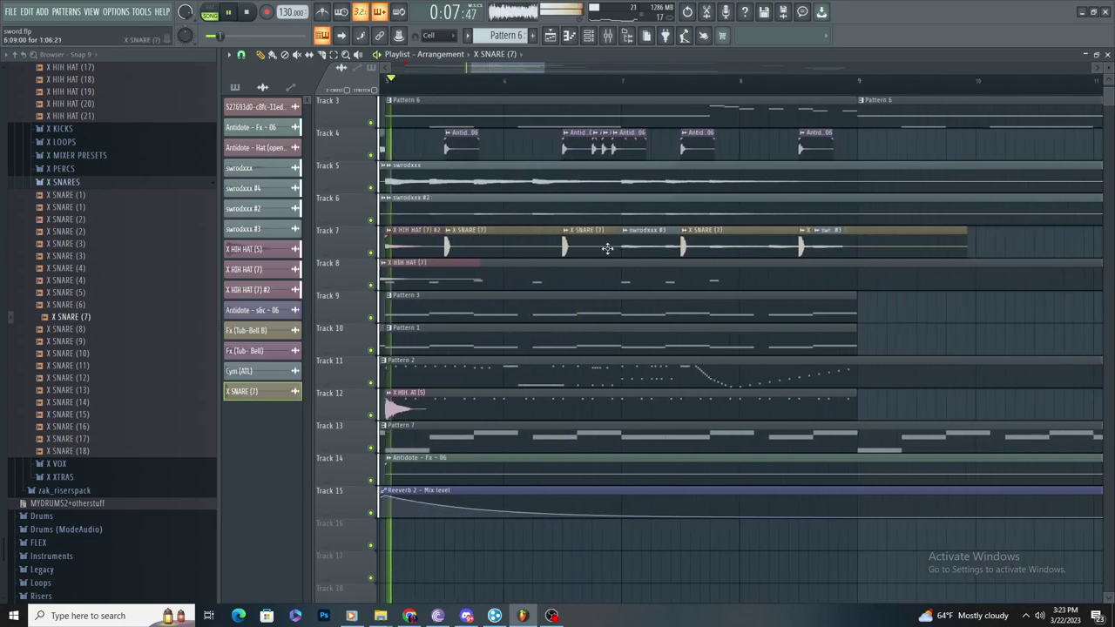
Step: Add two extra X SNARE (7) hits on Track 7 in the last quarter of bar 6
click(530, 253)
drag(602, 251, 649, 248)
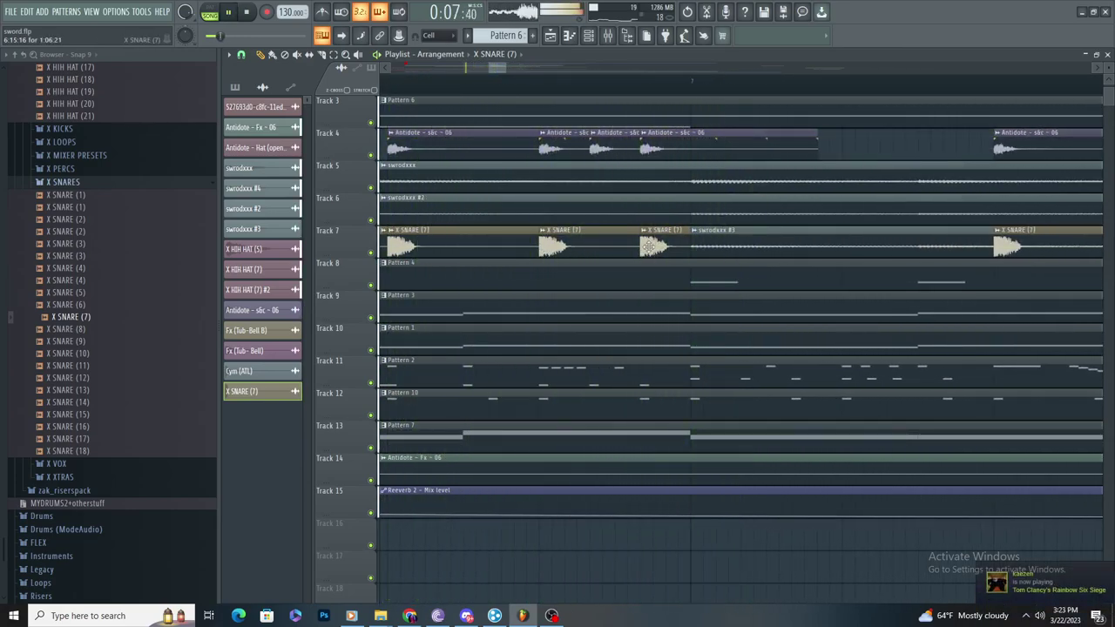
scroll(649, 247, down, 8)
Step: Build a roll of X SNARE (7) hits on Track 7 through the second half of bar 8
scroll(584, 297, up, 5)
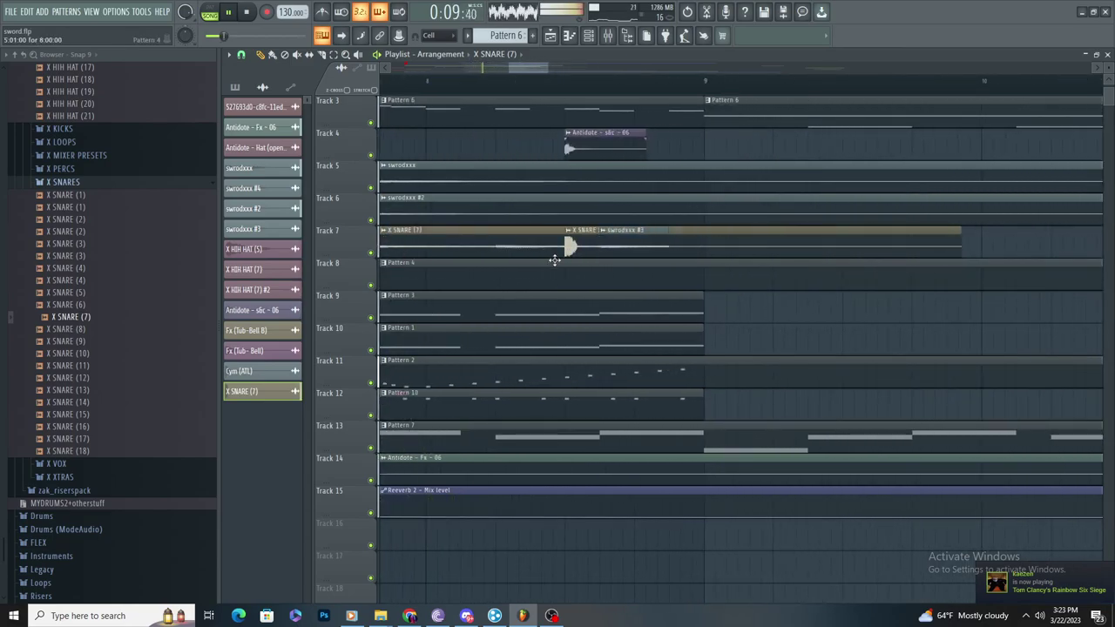
scroll(596, 253, up, 4)
click(675, 253)
scroll(732, 254, up, 3)
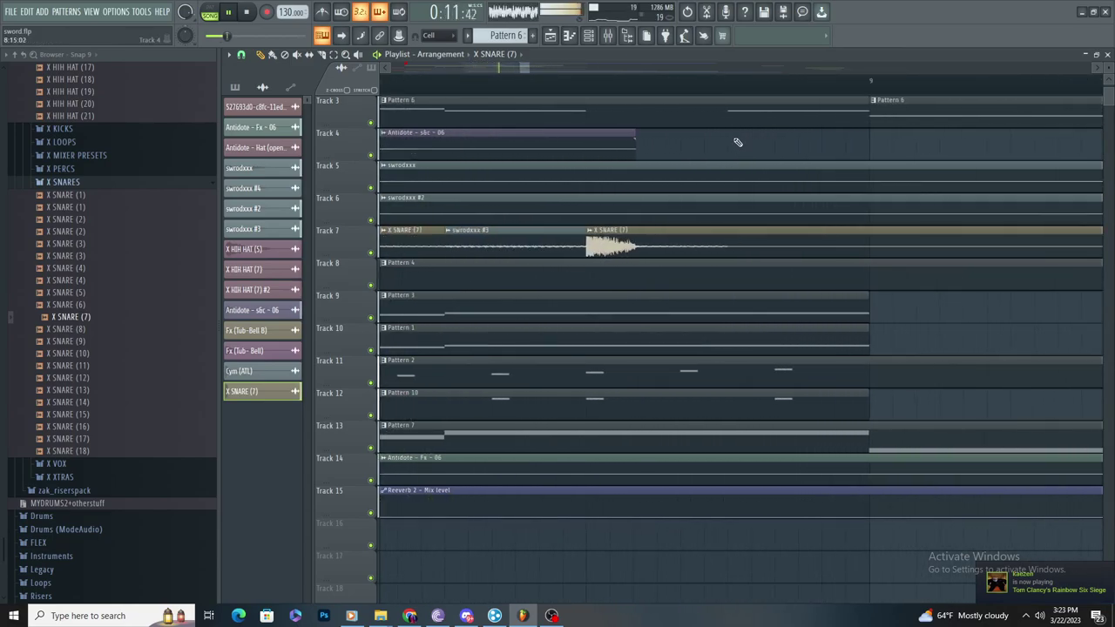
click(690, 251)
click(804, 251)
scroll(773, 260, down, 5)
drag(796, 255, 789, 262)
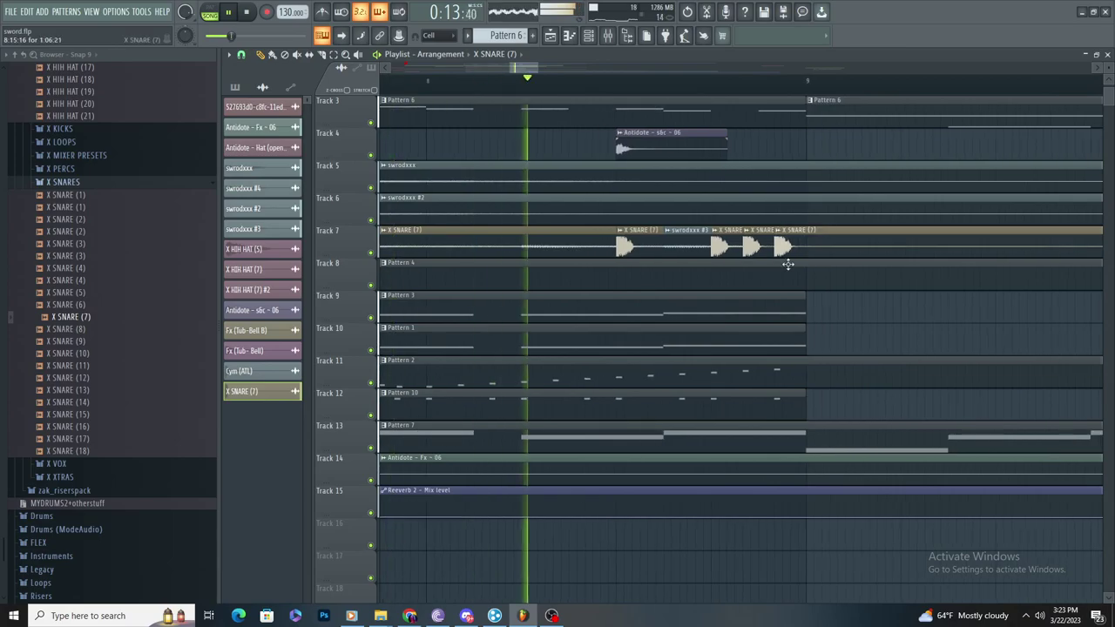
scroll(750, 202, up, 3)
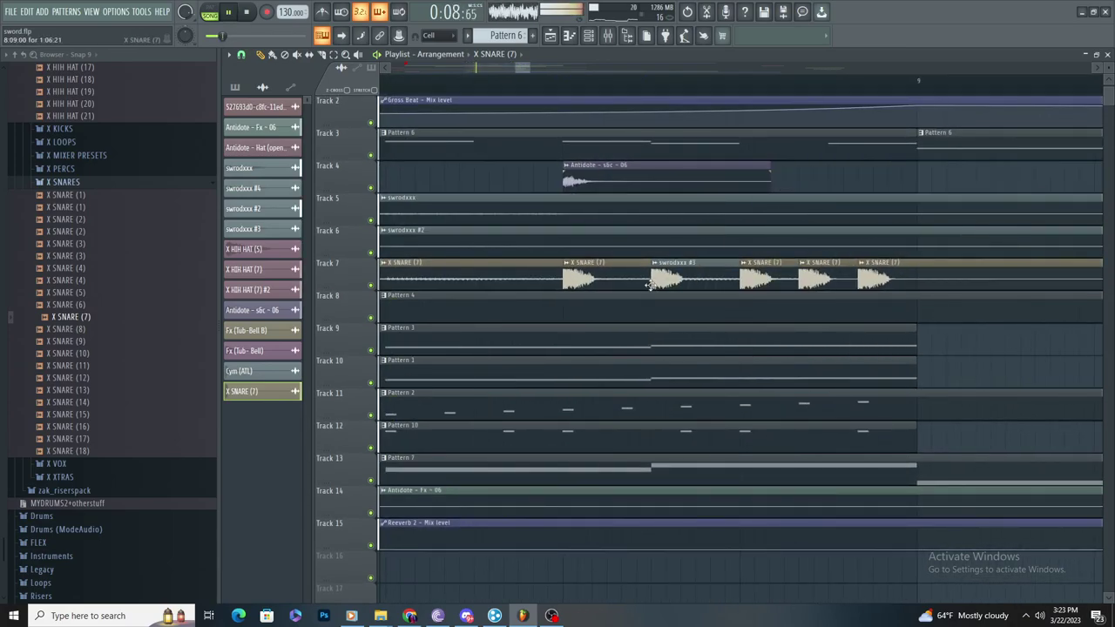
Step: Layer Antidote - s&c - 06 clips on Track 4 over the snare roll in the second half of bar 8
drag(778, 180, 741, 200)
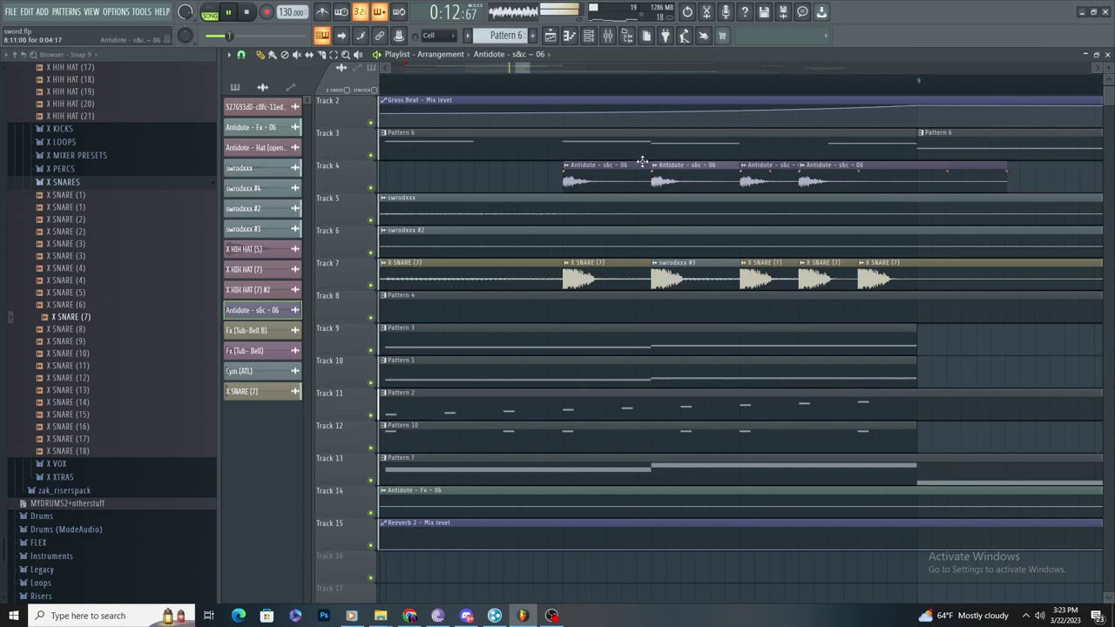
scroll(619, 167, down, 3)
scroll(697, 301, up, 3)
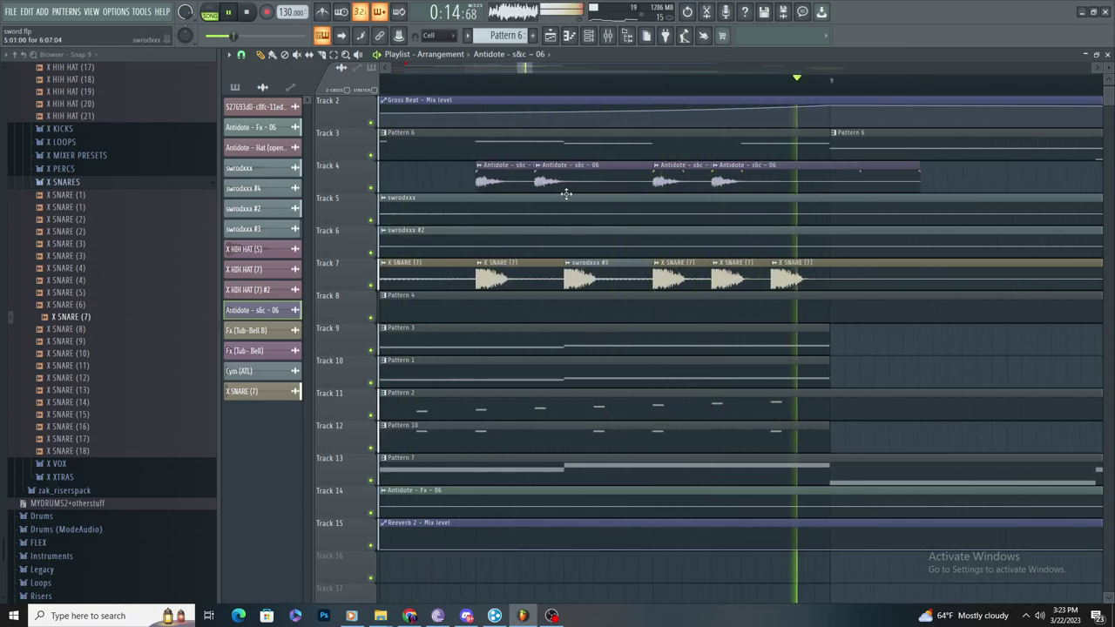
scroll(611, 187, down, 3)
scroll(732, 267, up, 3)
drag(845, 174, 678, 176)
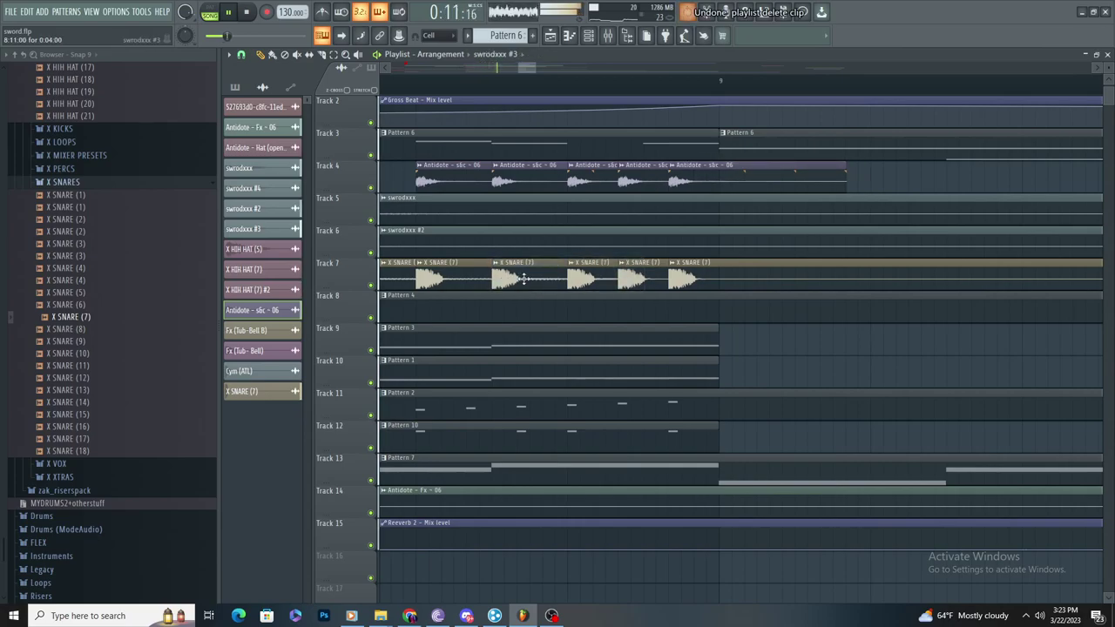
Step: Move the short swrodxxx #3 clip in bar 8 to Track 6, remove the snare it overlapped on Track 7, and play back the section
right_click(513, 265)
scroll(598, 253, down, 1)
scroll(697, 167, up, 2)
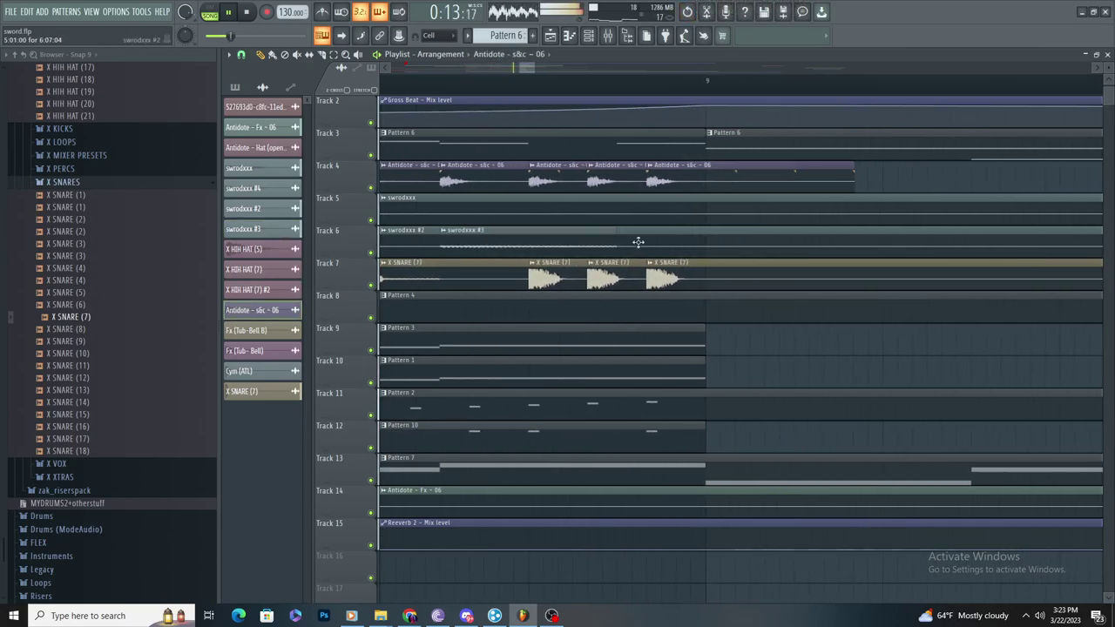
scroll(653, 229, down, 4)
scroll(659, 233, up, 2)
scroll(619, 259, down, 5)
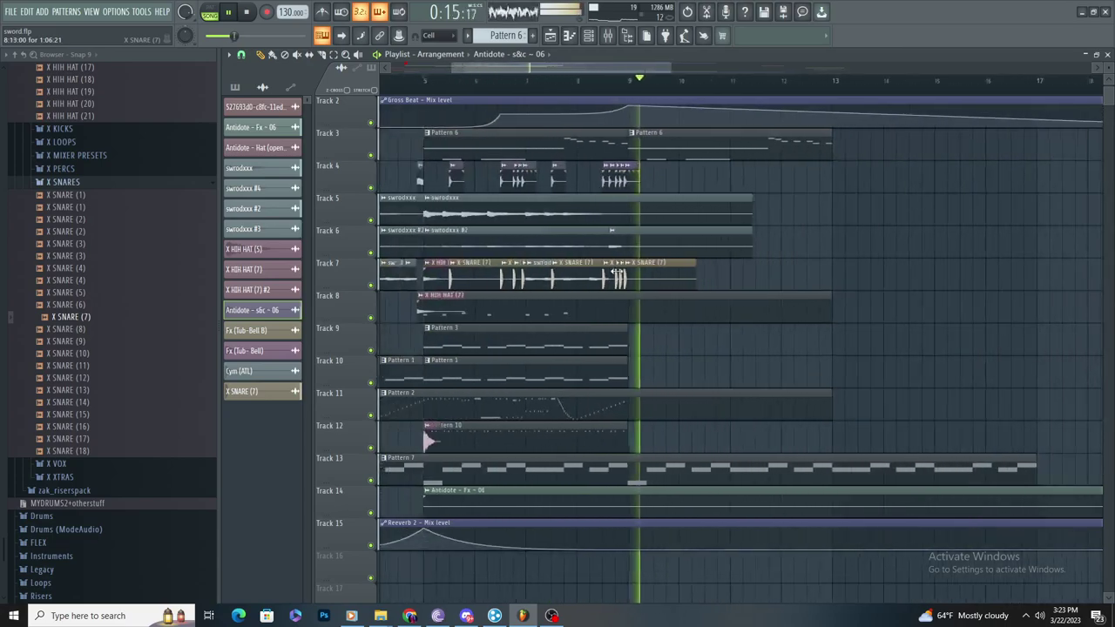
key(space)
key(space)
scroll(610, 269, down, 3)
scroll(517, 264, up, 6)
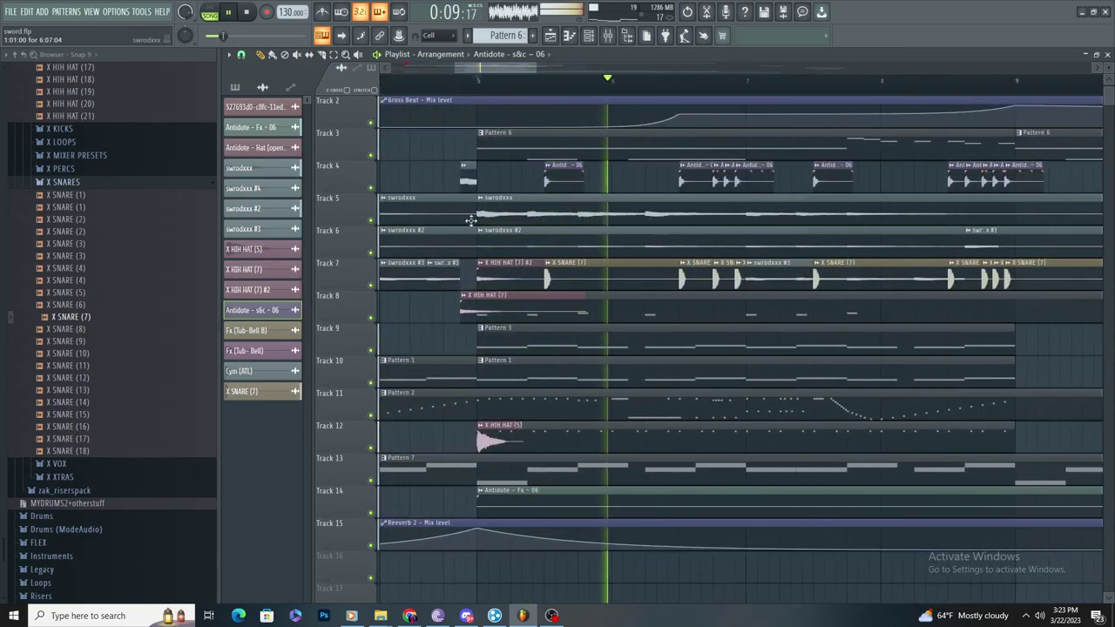
Step: Place a copy of the short swrodxxx #4 clip on Track 8 just before bar 9 and play the arrangement from its start
click(468, 181)
scroll(510, 232, down, 3)
scroll(692, 266, up, 3)
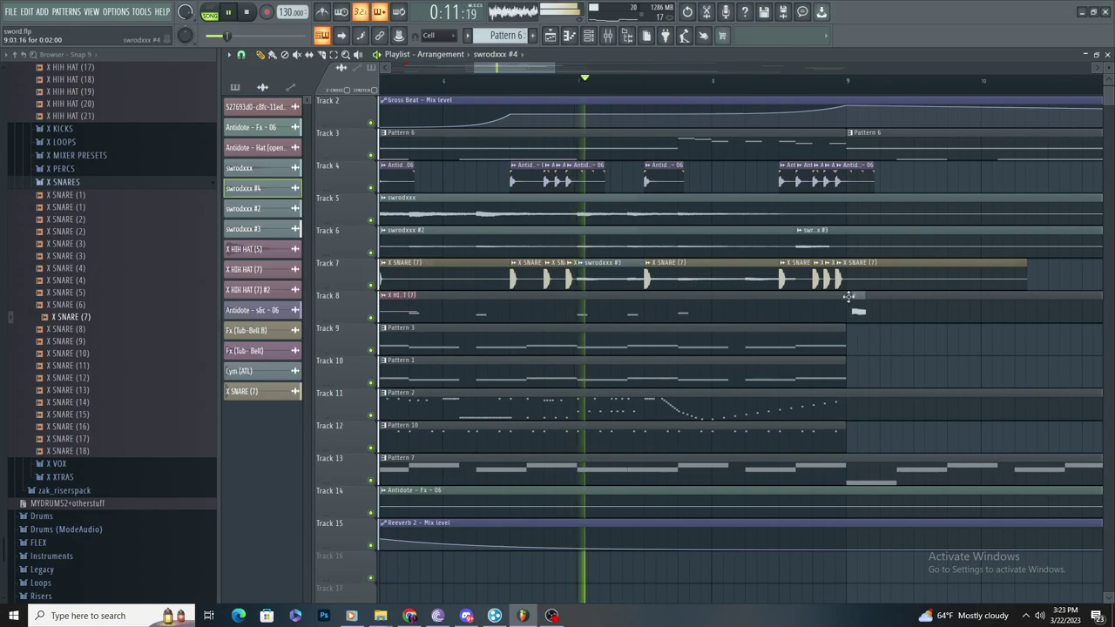
scroll(834, 297, up, 3)
scroll(869, 352, down, 5)
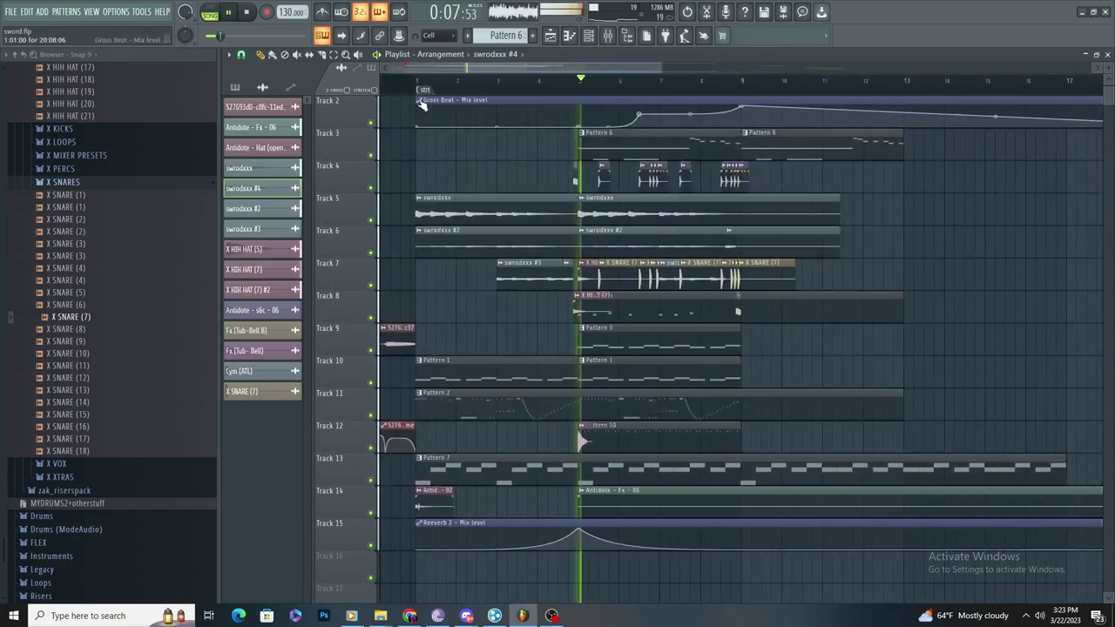
scroll(584, 277, down, 2)
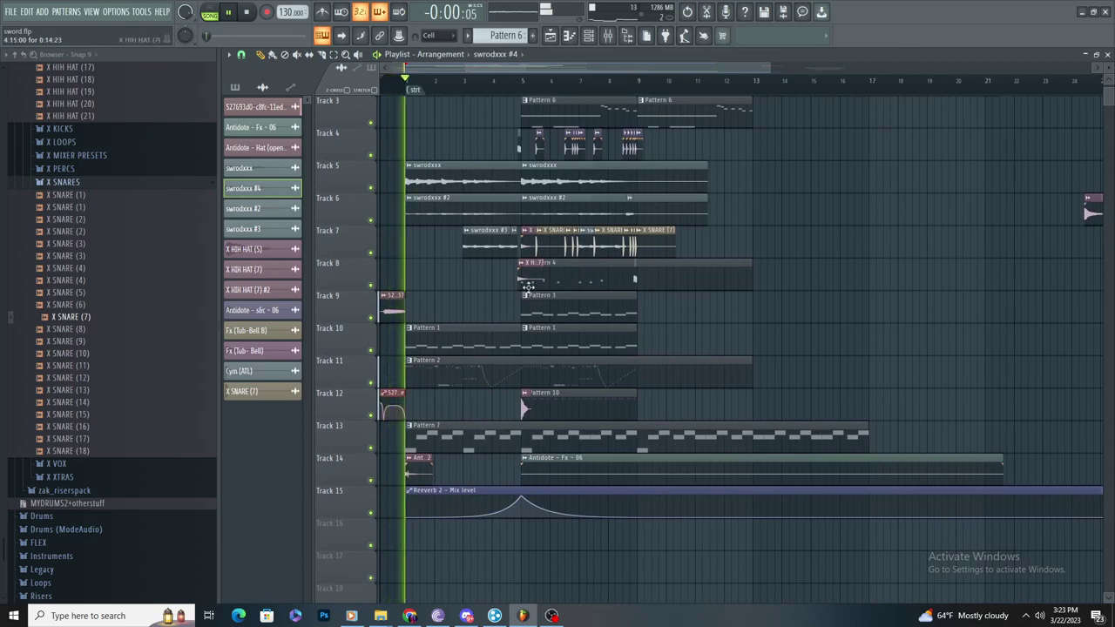
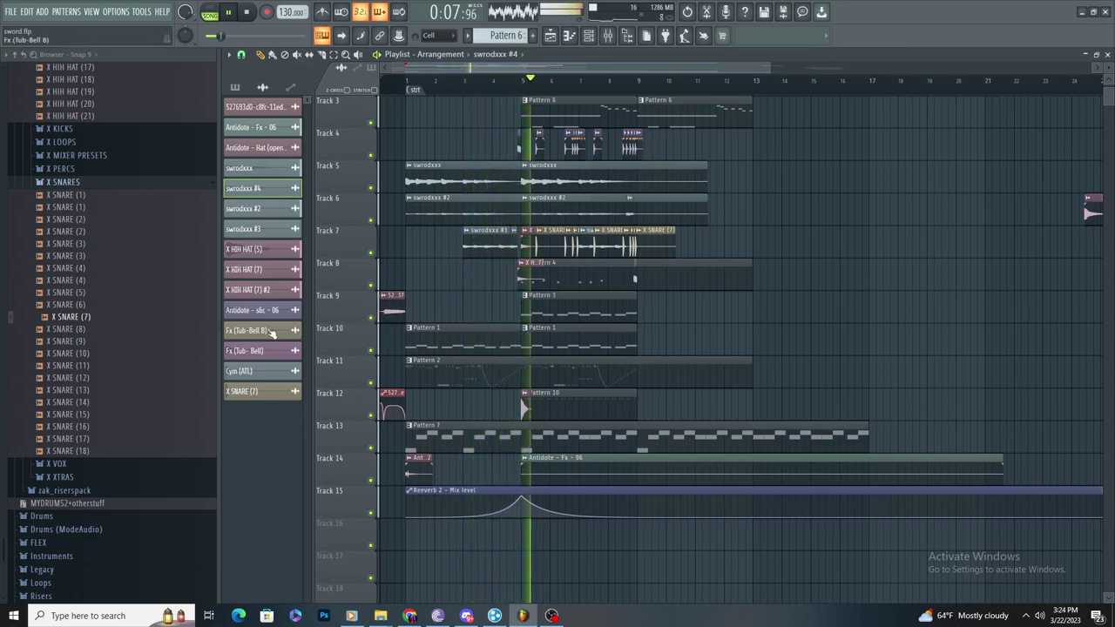
Step: Add X VOX (1) from the kit's X VOX folder to Track 10 near bar 18 and open its sample settings
scroll(93, 322, up, 4)
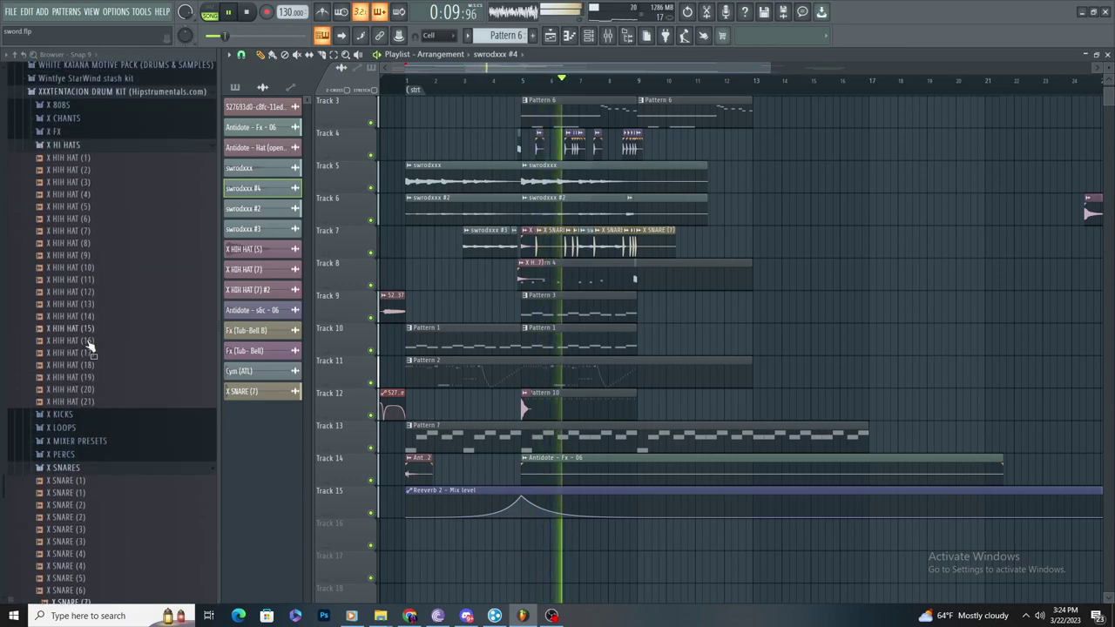
click(67, 476)
click(58, 490)
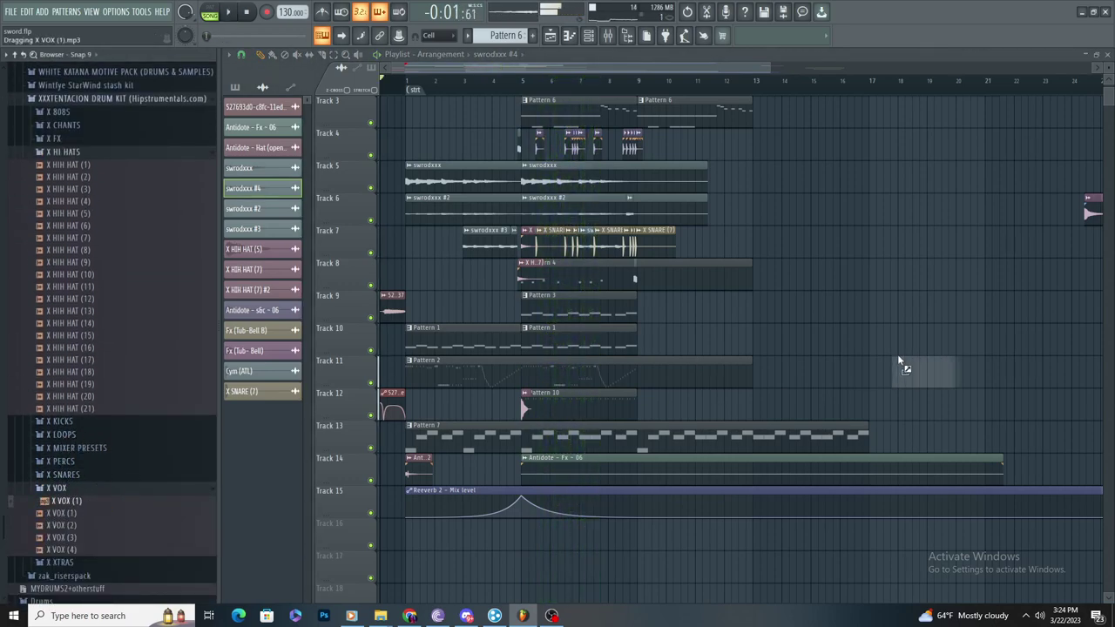
drag(893, 366, 906, 341)
double_click(928, 340)
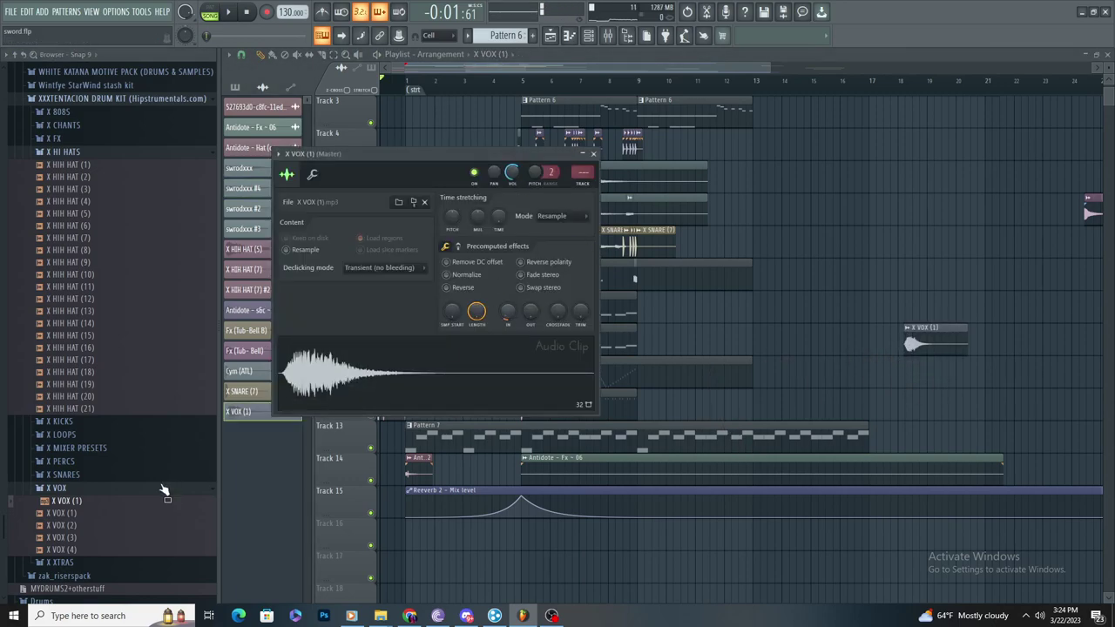
Step: Add X CHANT (1) from the X CHANTS folder to Track 10 at bar 13 and set the playlist snap to Cell
click(94, 128)
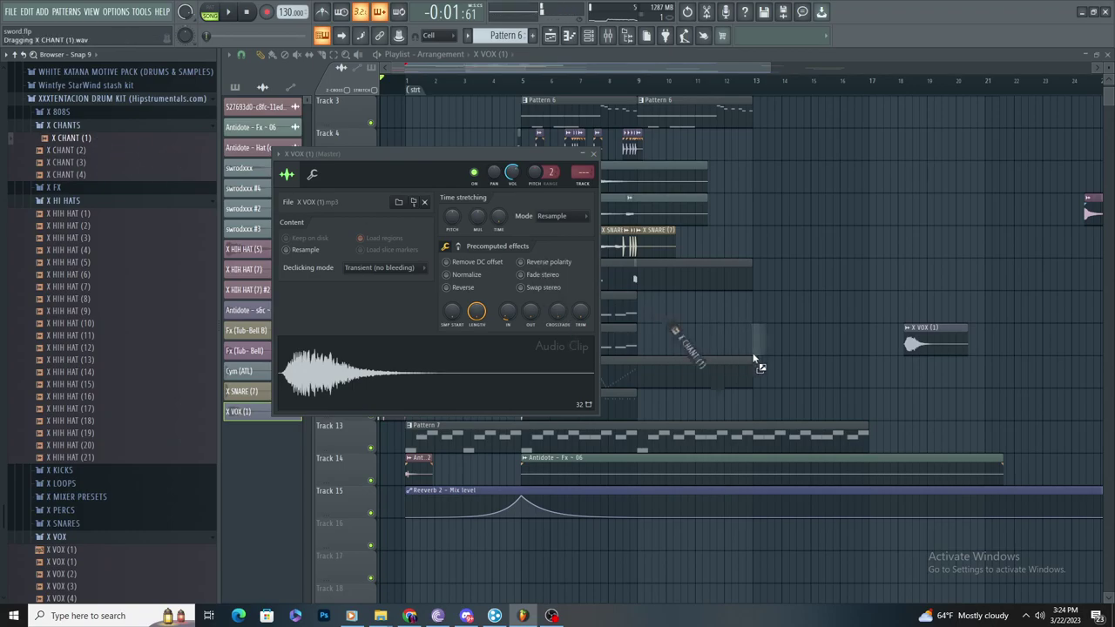
drag(753, 355, 753, 352)
scroll(720, 348, up, 3)
click(241, 55)
click(250, 96)
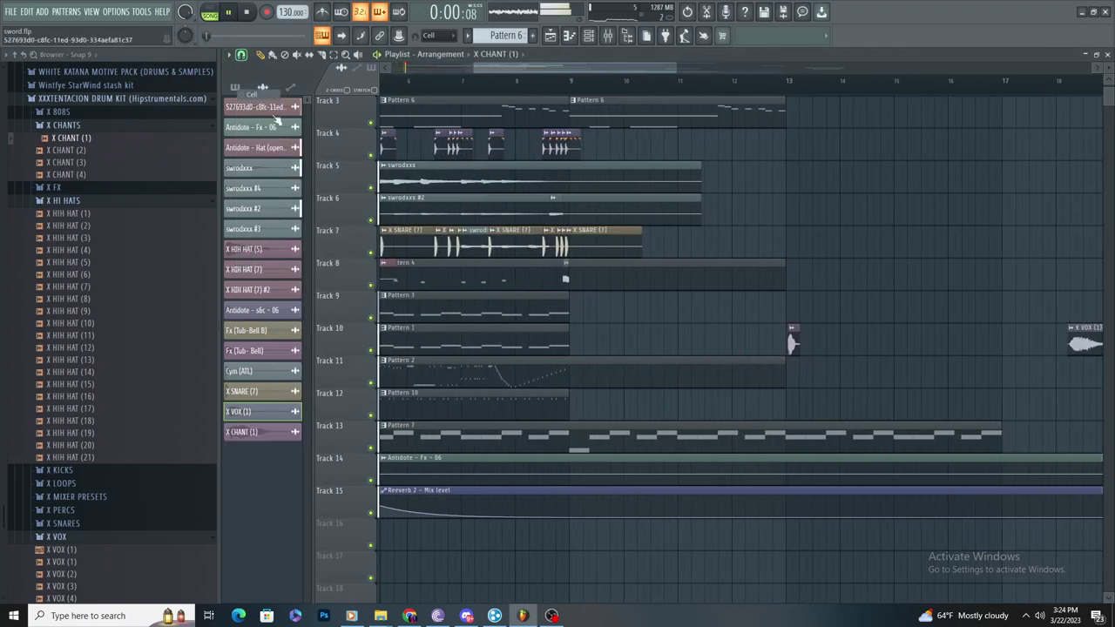
Step: Remove the X CHANT (1) clip from Track 10 at bar 13
scroll(627, 370, down, 4)
scroll(630, 369, up, 4)
right_click(741, 343)
scroll(721, 375, down, 3)
scroll(575, 514, down, 2)
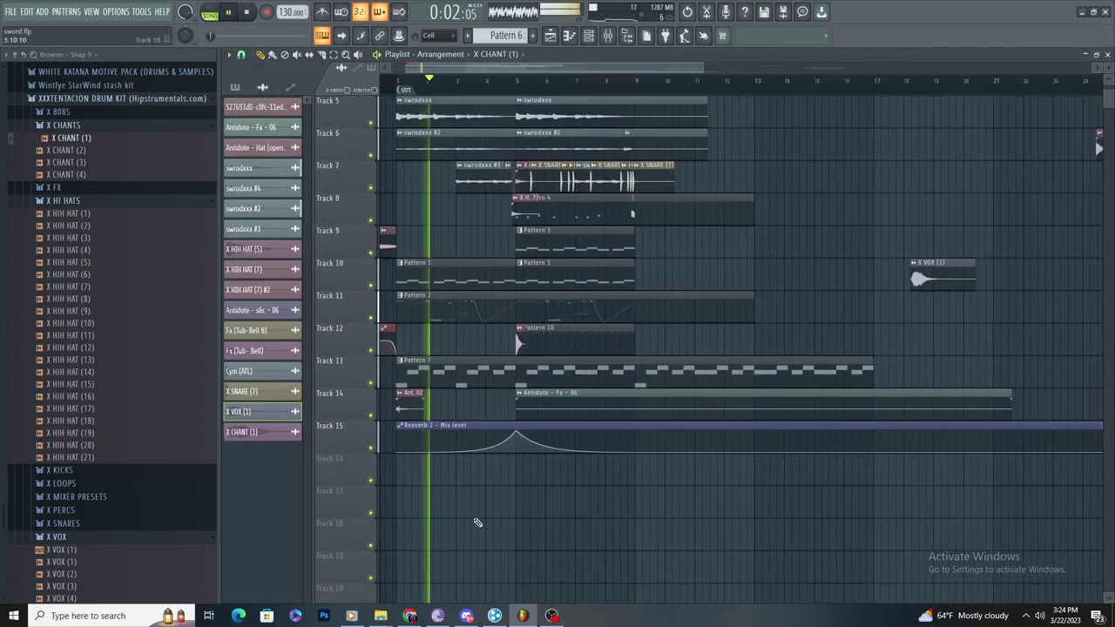
Step: Place X CHANT (1) clips on Track 16 on the second and fourth beats of bars 4 and 5
scroll(478, 523, up, 3)
click(594, 473)
click(632, 472)
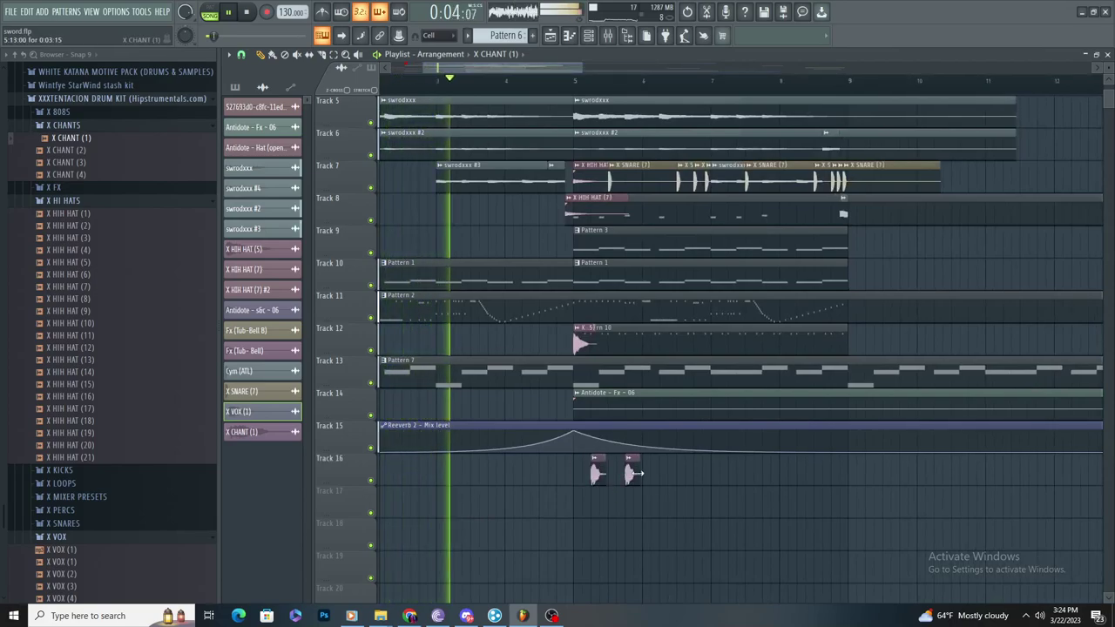
click(527, 473)
click(560, 473)
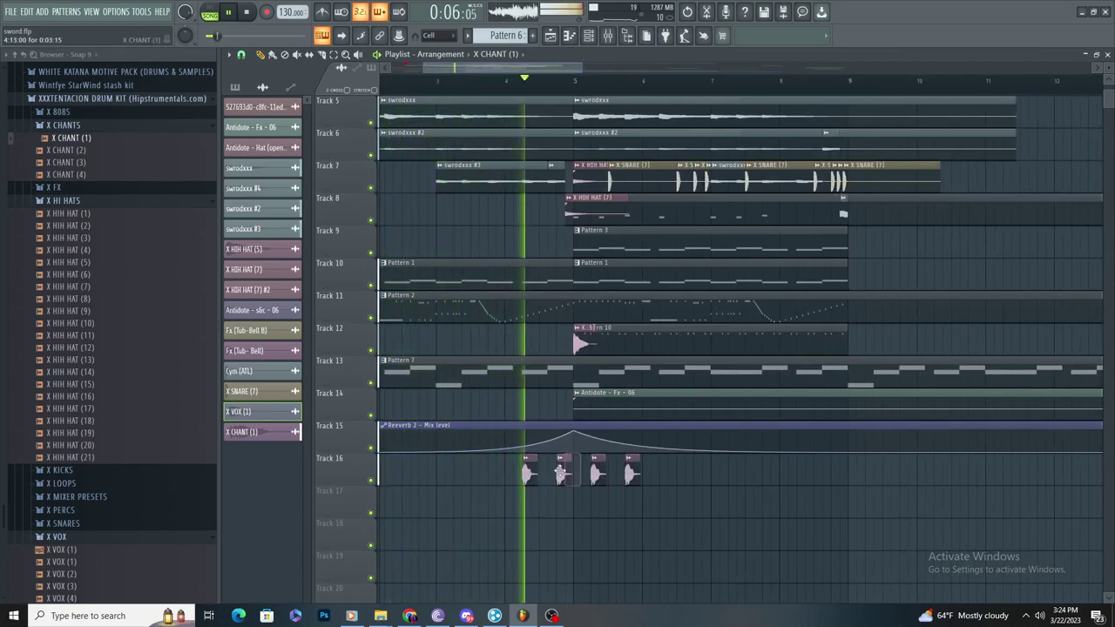
Step: Open the sample settings of X CHANT (1) on Track 16 and set its quick fade out to 14%
scroll(560, 472, down, 2)
scroll(576, 473, up, 3)
double_click(571, 474)
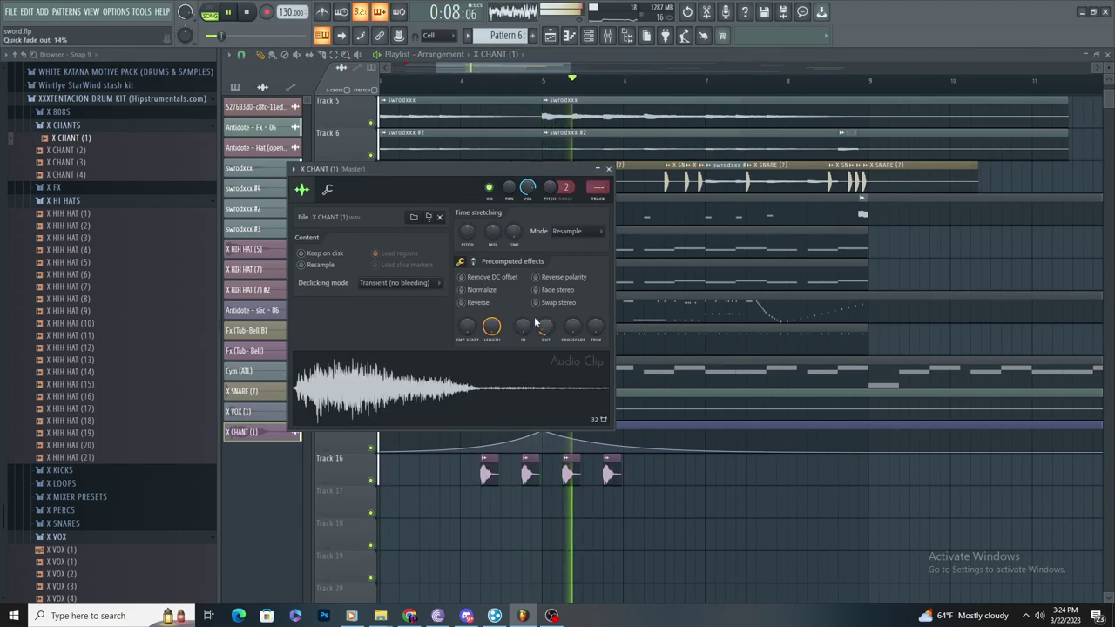
Step: Delete the four X CHANT (1) clips from Track 16 in bars 4 and 5
right_click(610, 473)
right_click(571, 473)
right_click(530, 473)
right_click(489, 473)
scroll(483, 473, down, 3)
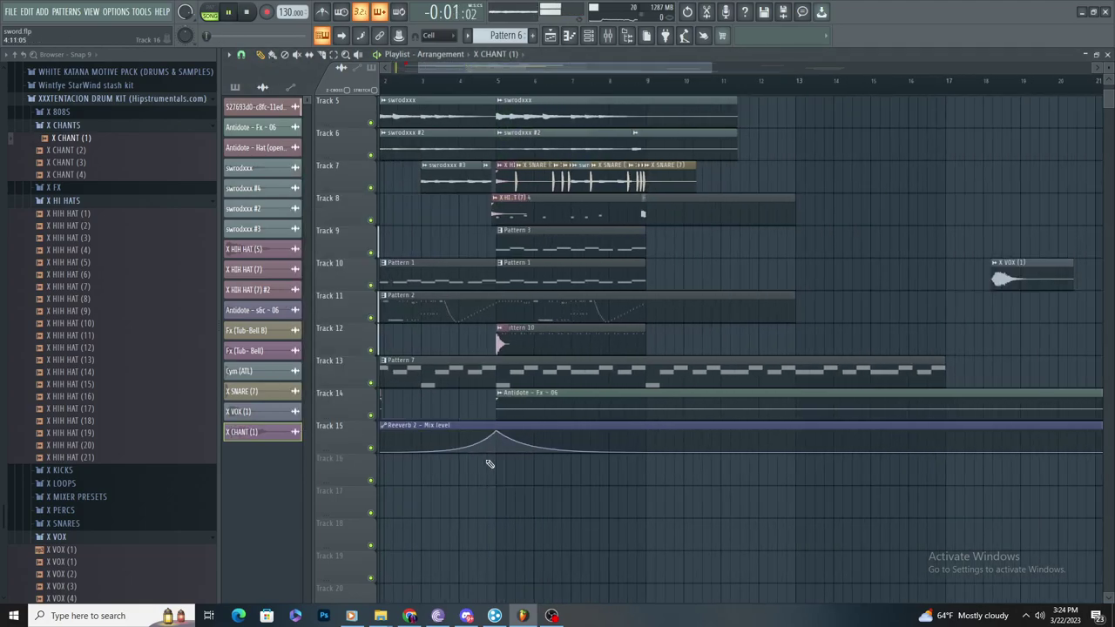
Step: Place X CHANT (1) clips on Track 16 at the start and the middle of bar 8
scroll(550, 100, up, 4)
click(601, 473)
drag(540, 482, 531, 479)
drag(498, 477, 468, 478)
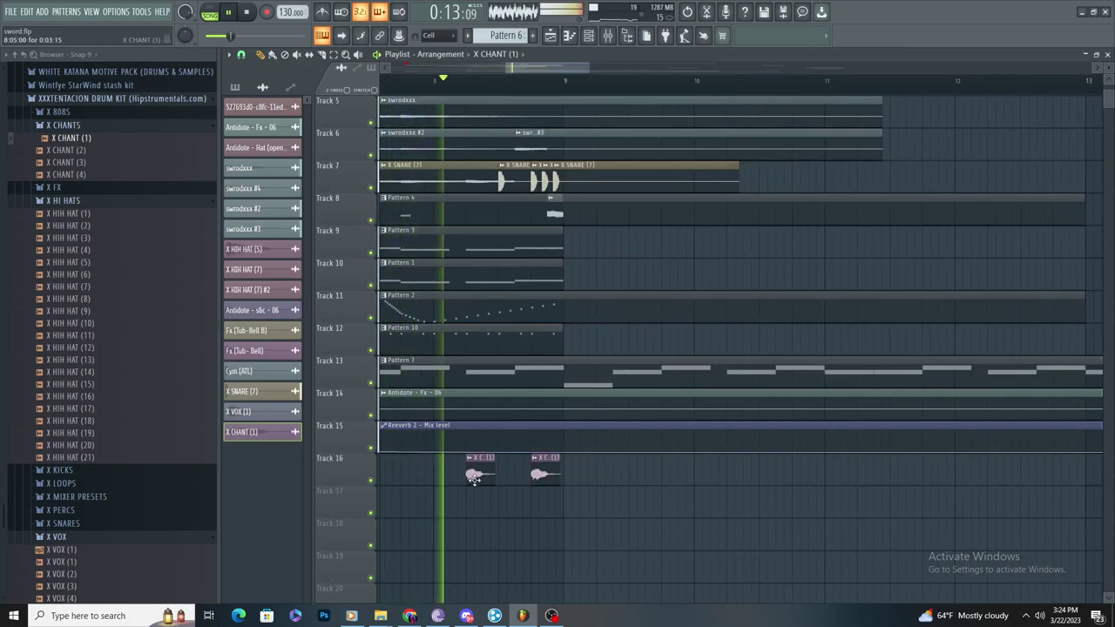
right_click(475, 476)
right_click(539, 476)
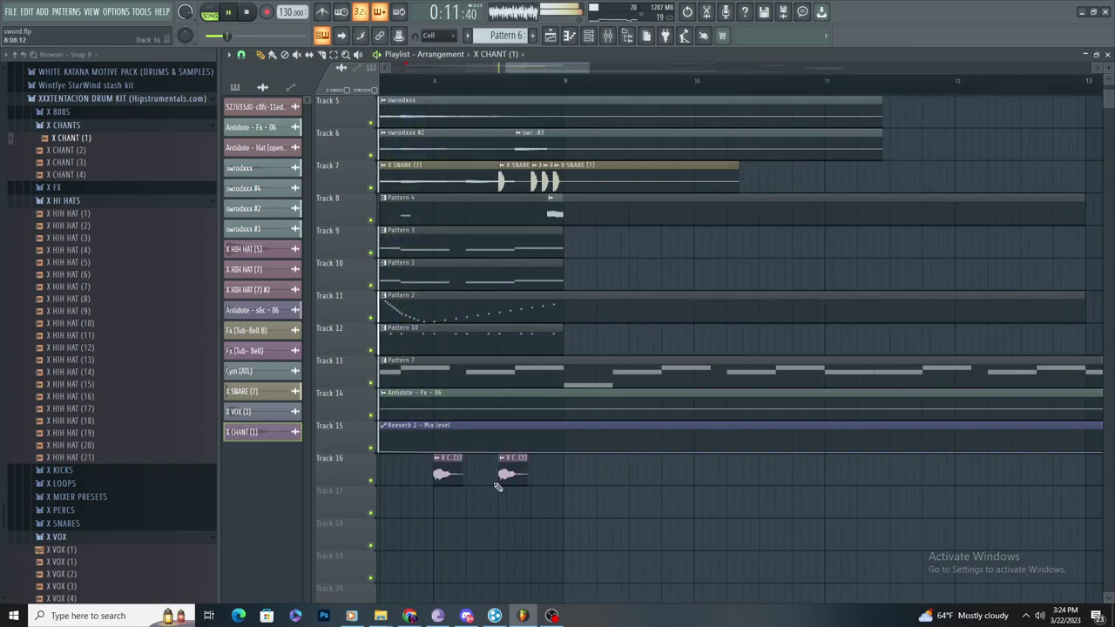
Step: Continue the X CHANT (1) clips on Track 16 every half bar from bar 9 through bar 12
scroll(498, 487, down, 1)
click(551, 474)
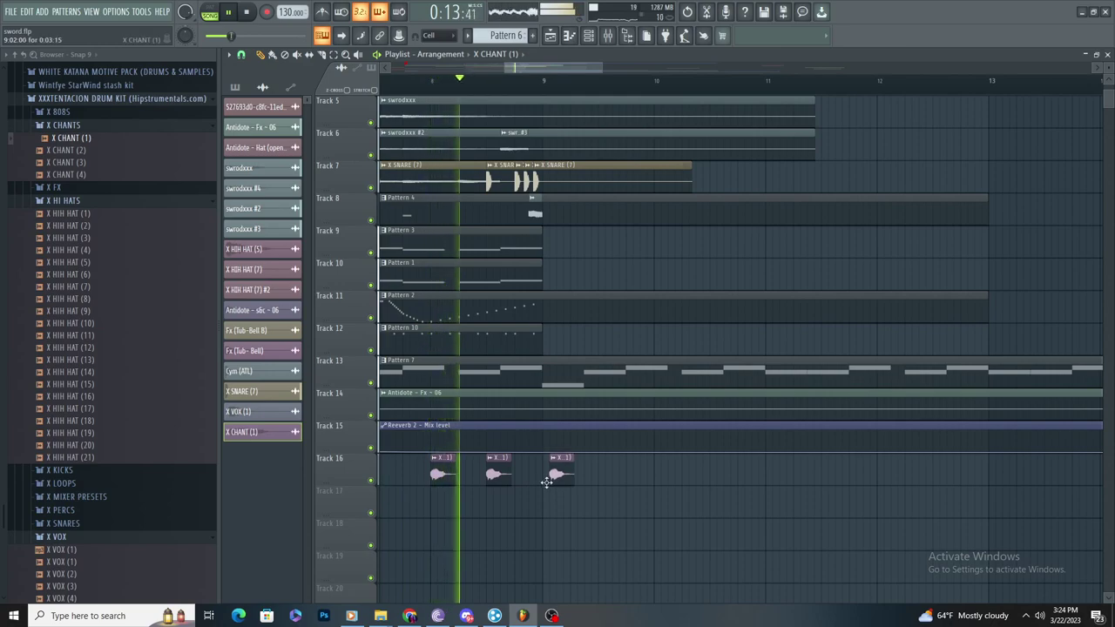
click(662, 475)
click(719, 475)
click(773, 477)
click(828, 474)
key(space)
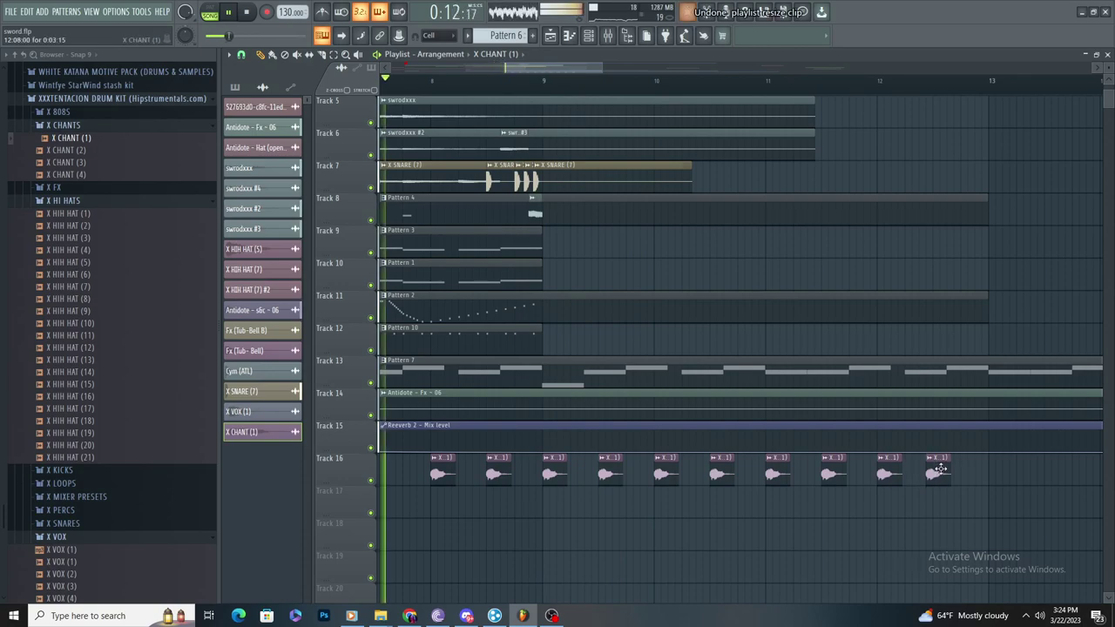
Step: Turn on Remove DC offset for X CHANT (1) and make its Track 16 clip at bar 9 unique
scroll(876, 471, down, 3)
double_click(876, 473)
scroll(829, 487, up, 4)
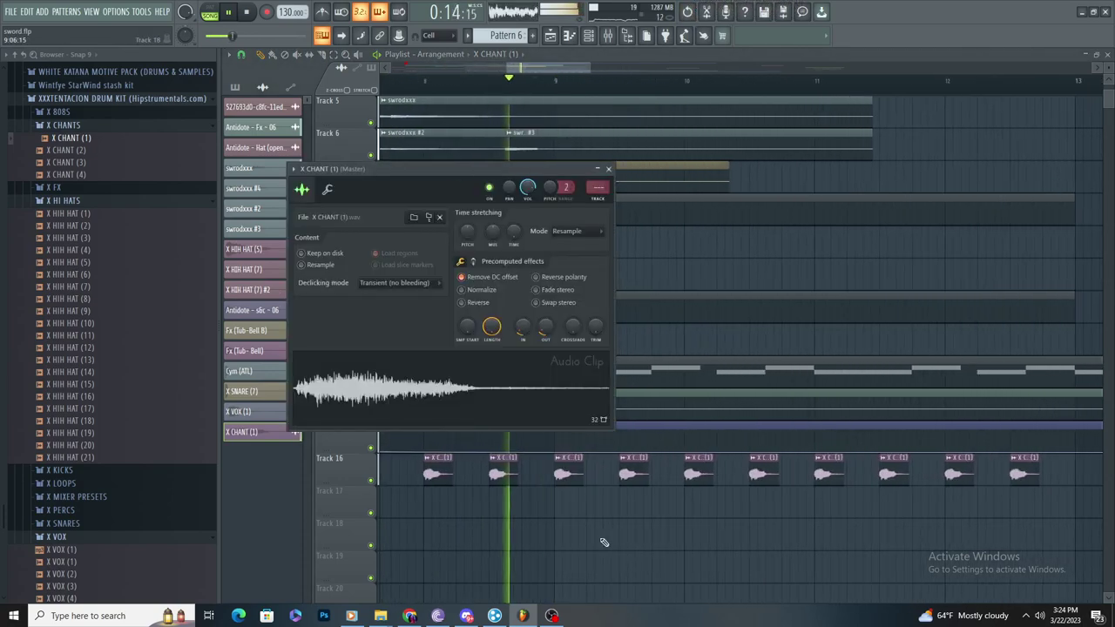
key(space)
click(558, 458)
click(586, 533)
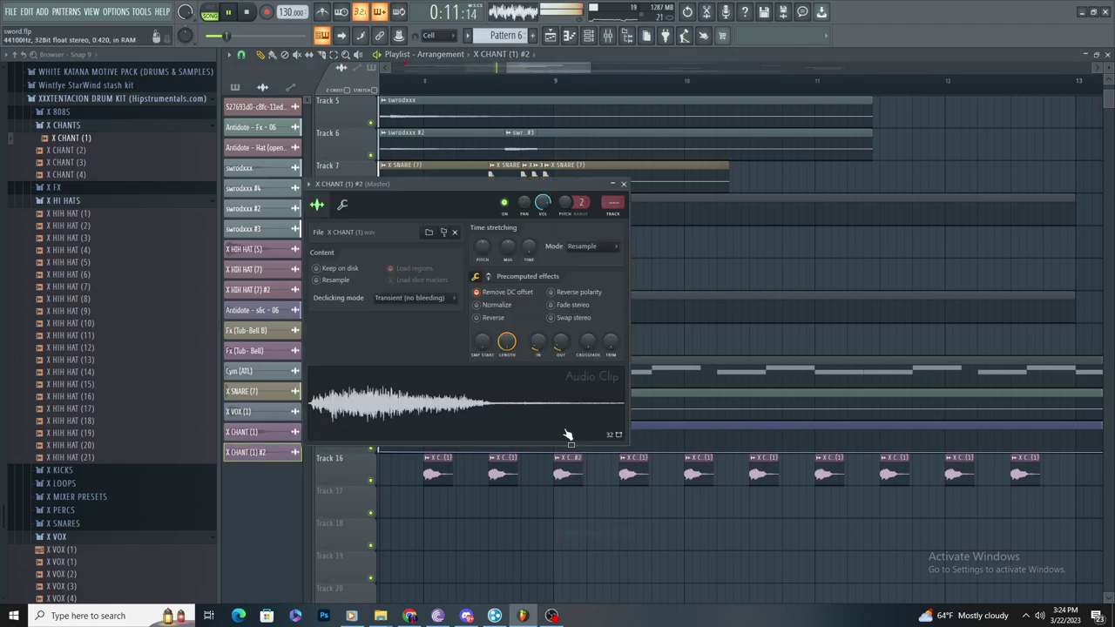
Step: Enable audio stretching, lengthen the X CHANT (1) #2 clip to about six steps, and move it to just before bar 9 on Track 16
click(374, 92)
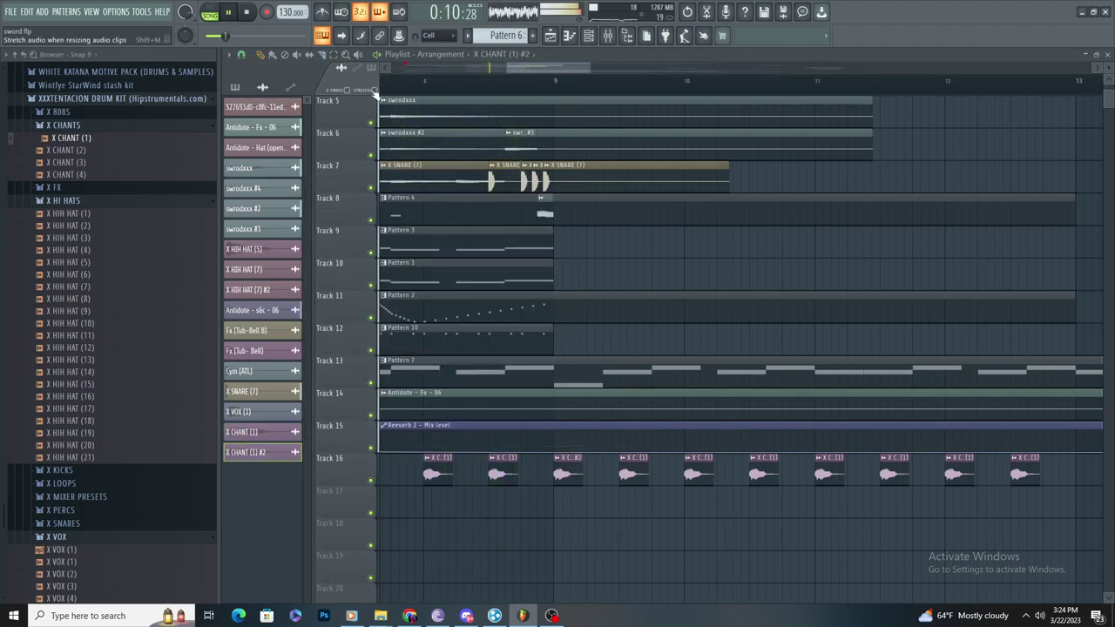
scroll(530, 510, up, 2)
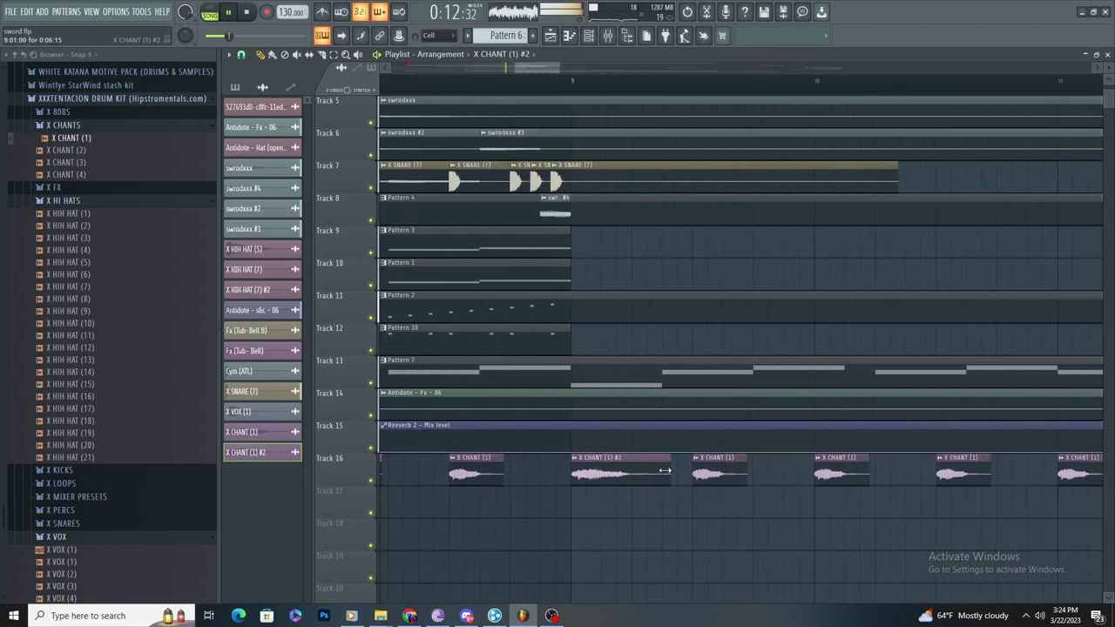
double_click(587, 478)
click(603, 533)
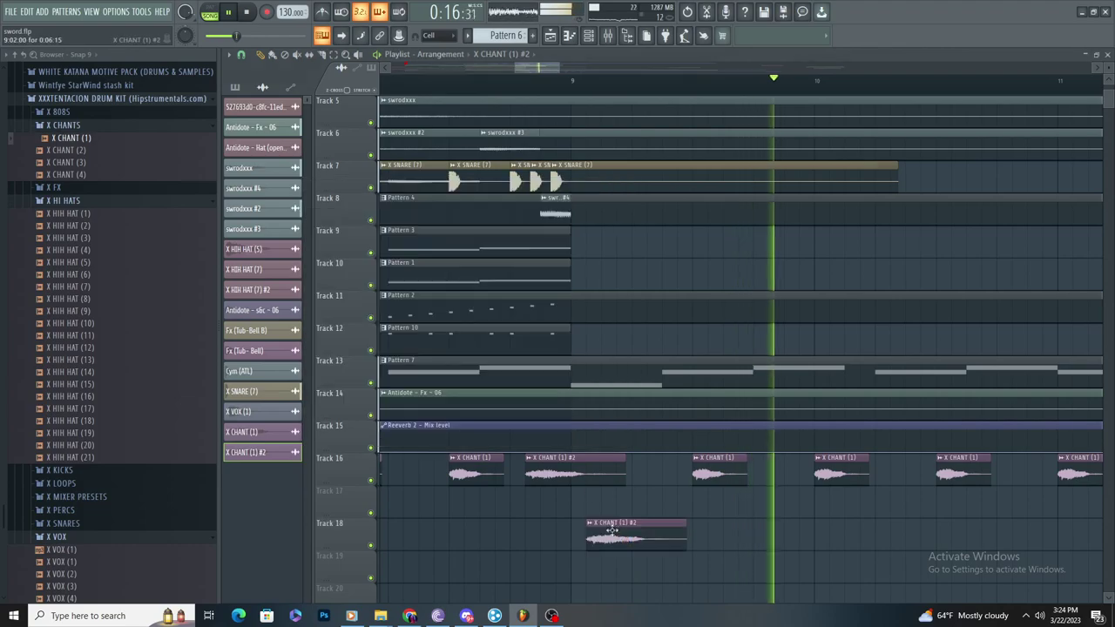
right_click(601, 533)
Step: Delete the remaining X CHANT (1) clips after bar 9 from Track 16
scroll(601, 533, down, 2)
scroll(604, 536, down, 3)
key(space)
key(space)
right_click(640, 480)
scroll(695, 532, up, 1)
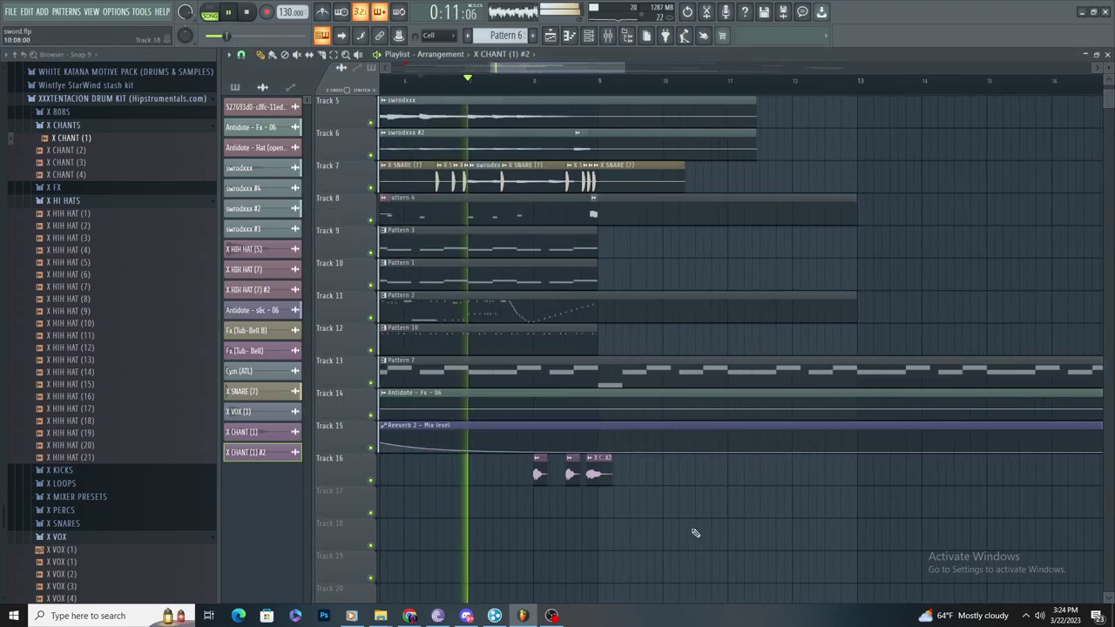
Step: Play back the arrangement around the bar 8 chant clips and look over the whole layout
scroll(666, 537, down, 2)
scroll(656, 537, up, 5)
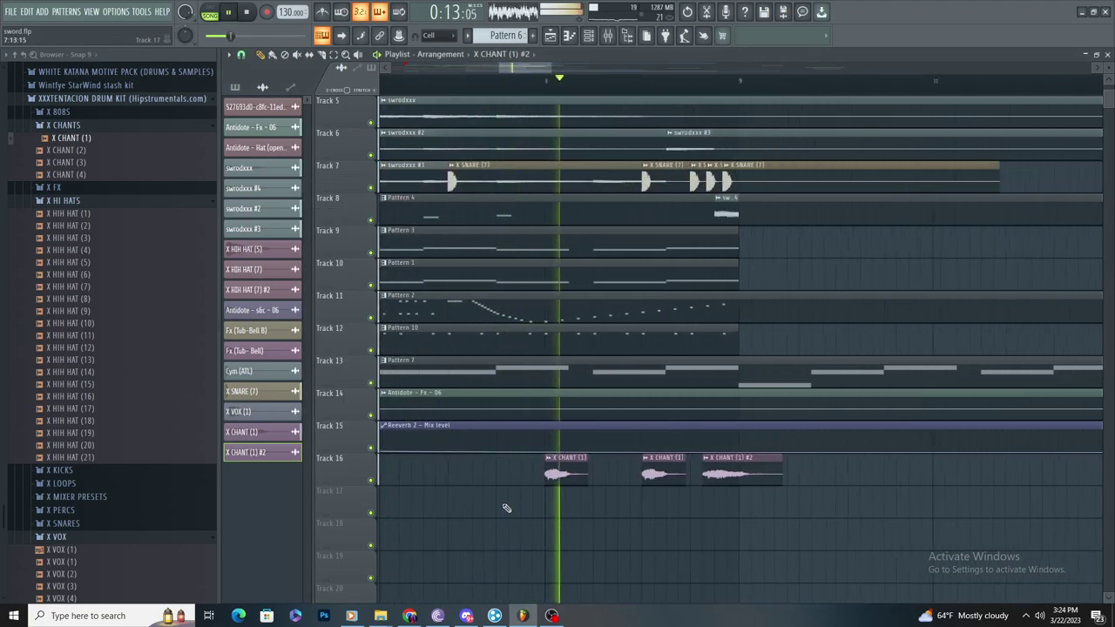
scroll(657, 533, down, 4)
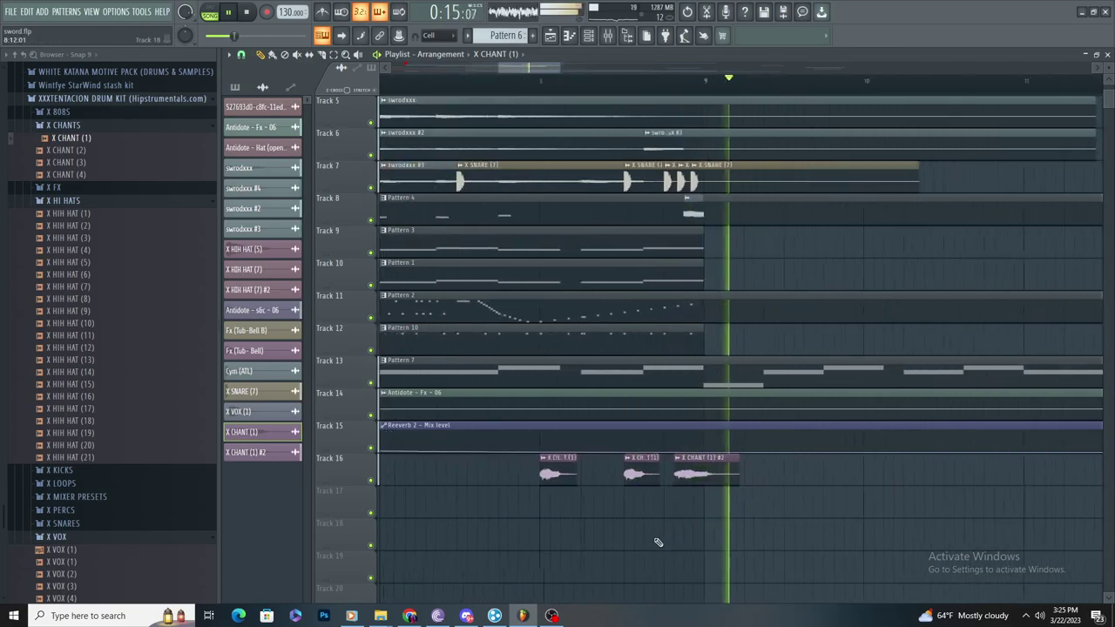
scroll(644, 532, down, 3)
scroll(697, 378, up, 3)
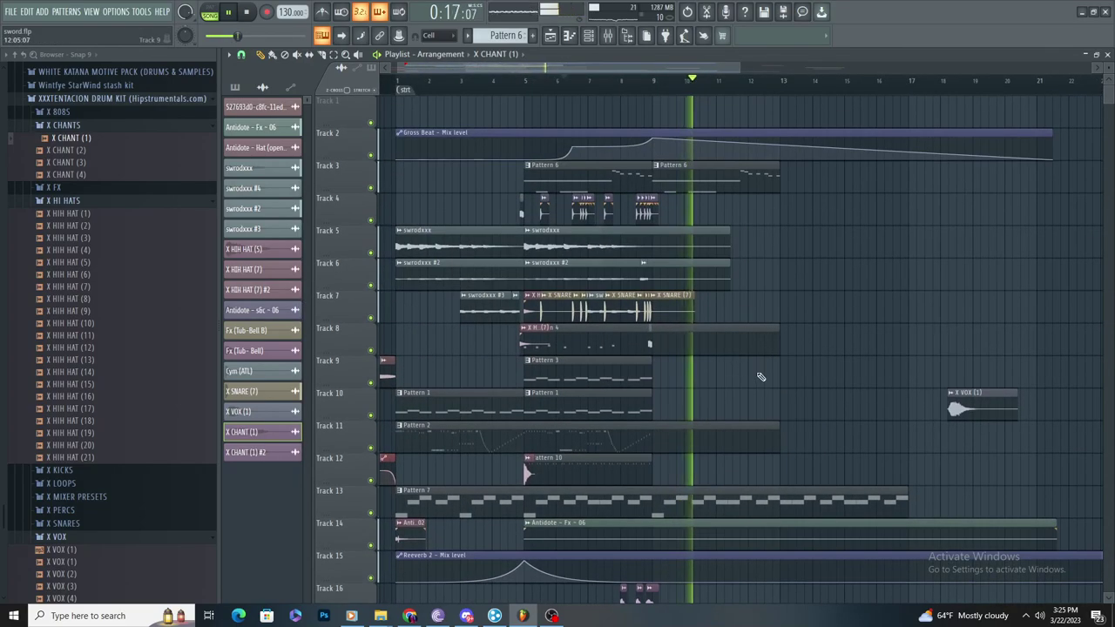
scroll(714, 362, right, 2)
scroll(666, 343, up, 1)
scroll(645, 340, down, 4)
Step: Select the main section's clips on Tracks 3 to 14 and duplicate them to about bar 13
click(335, 56)
scroll(615, 346, down, 1)
scroll(477, 354, up, 3)
scroll(477, 357, down, 3)
scroll(466, 452, up, 1)
scroll(466, 452, down, 1)
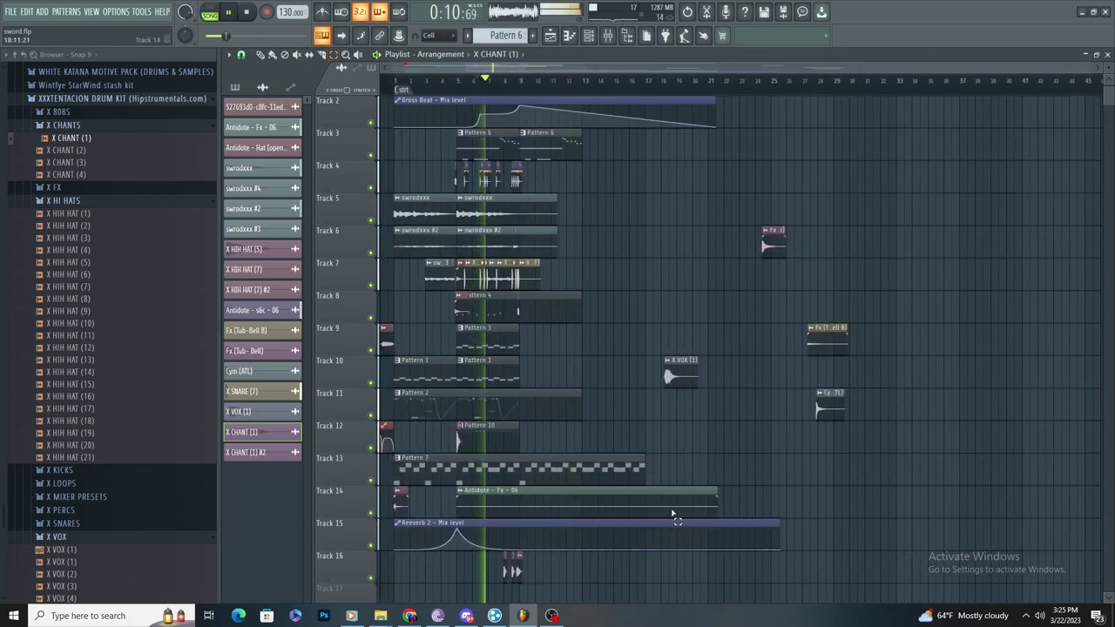
drag(673, 515, 507, 214)
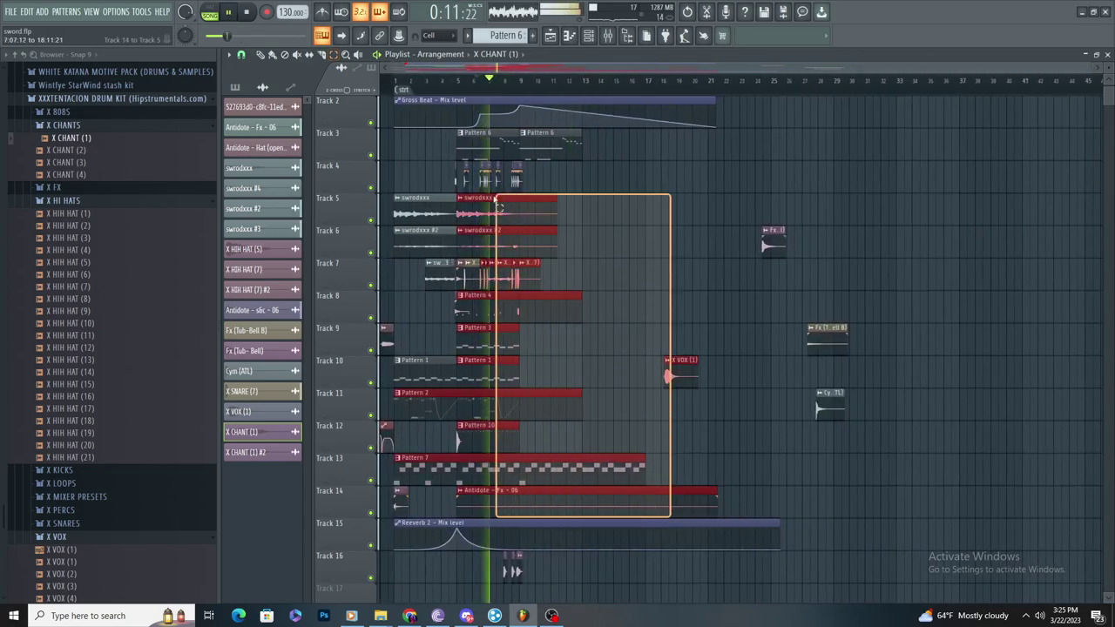
drag(397, 134, 397, 132)
scroll(704, 302, up, 2)
key(ctrl+b)
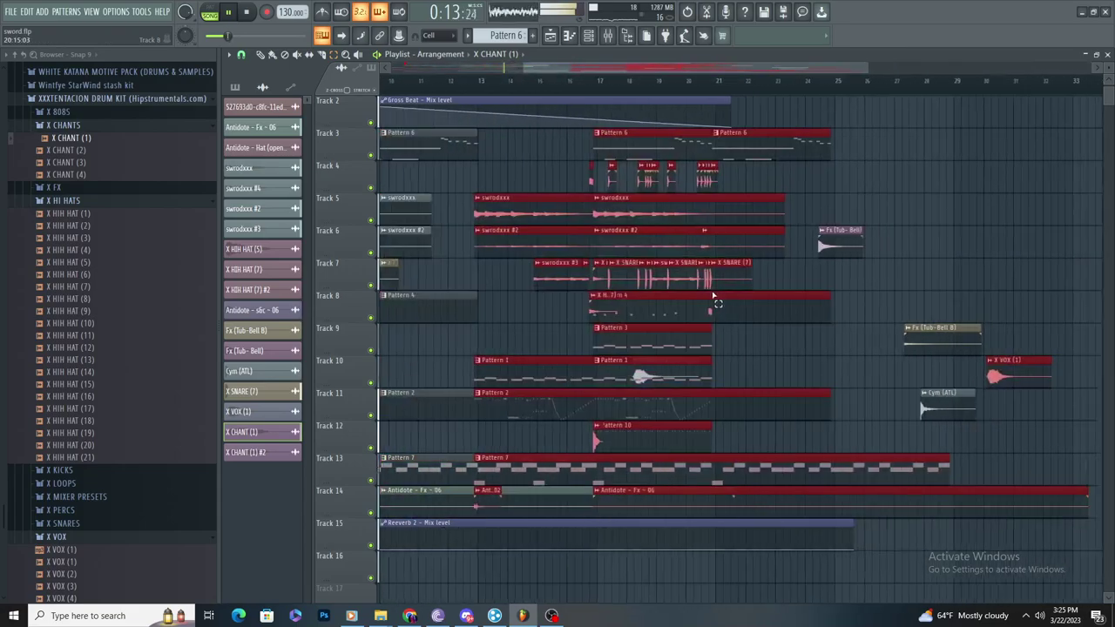
Step: Move the duplicated clips on Tracks 3 to 14 so the repeated section starts at bar 17
scroll(567, 391, down, 2)
scroll(703, 226, up, 2)
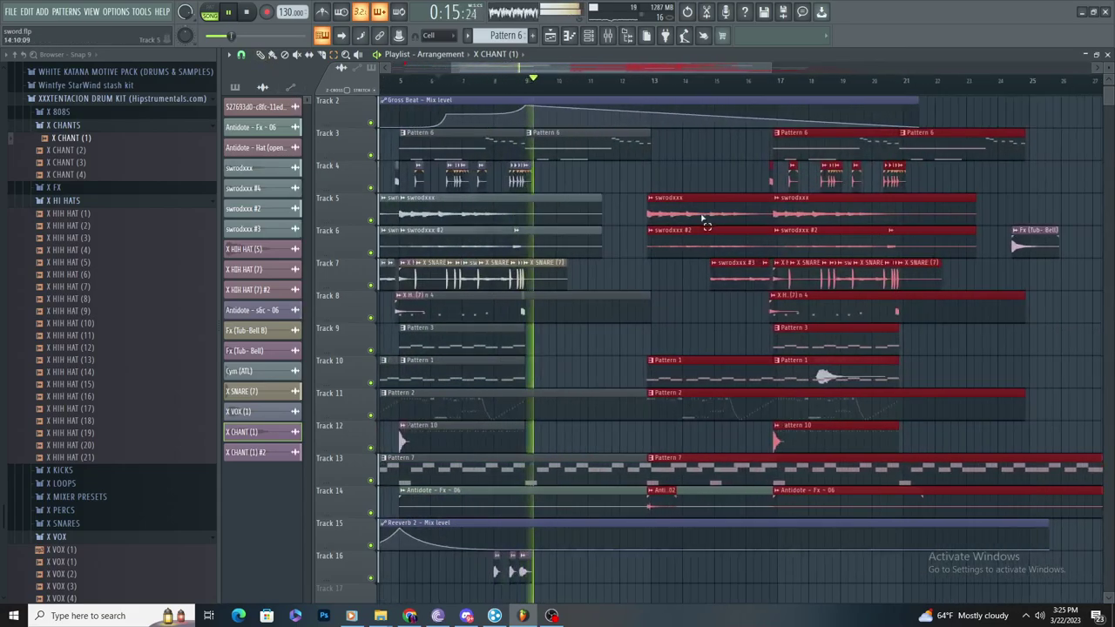
scroll(649, 254, down, 2)
drag(608, 216, 684, 206)
key(ctrl+z)
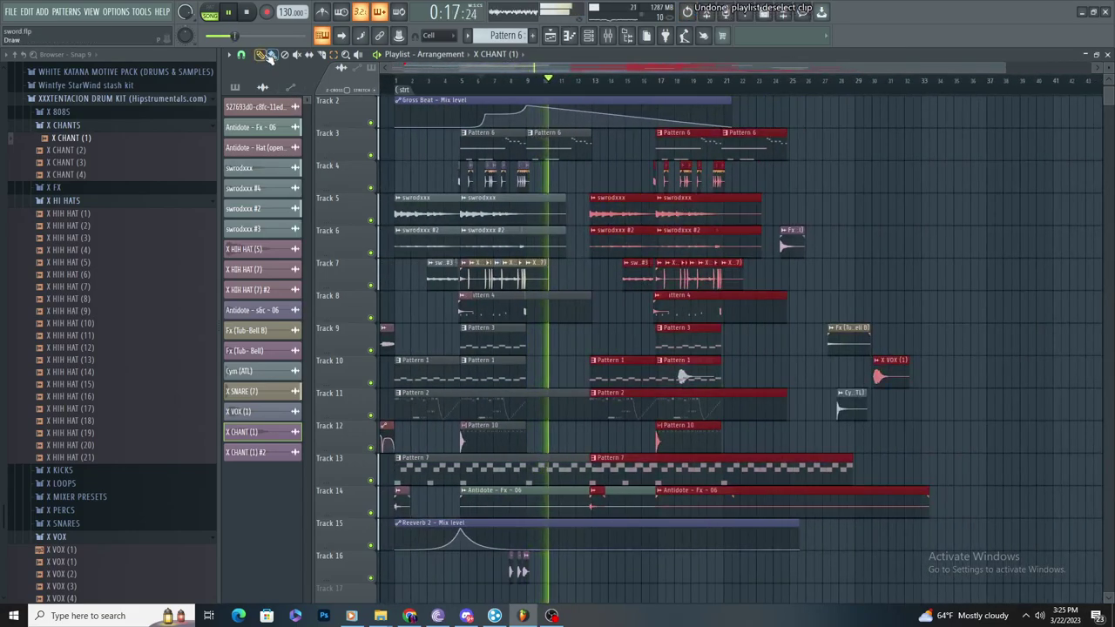
scroll(627, 242, up, 4)
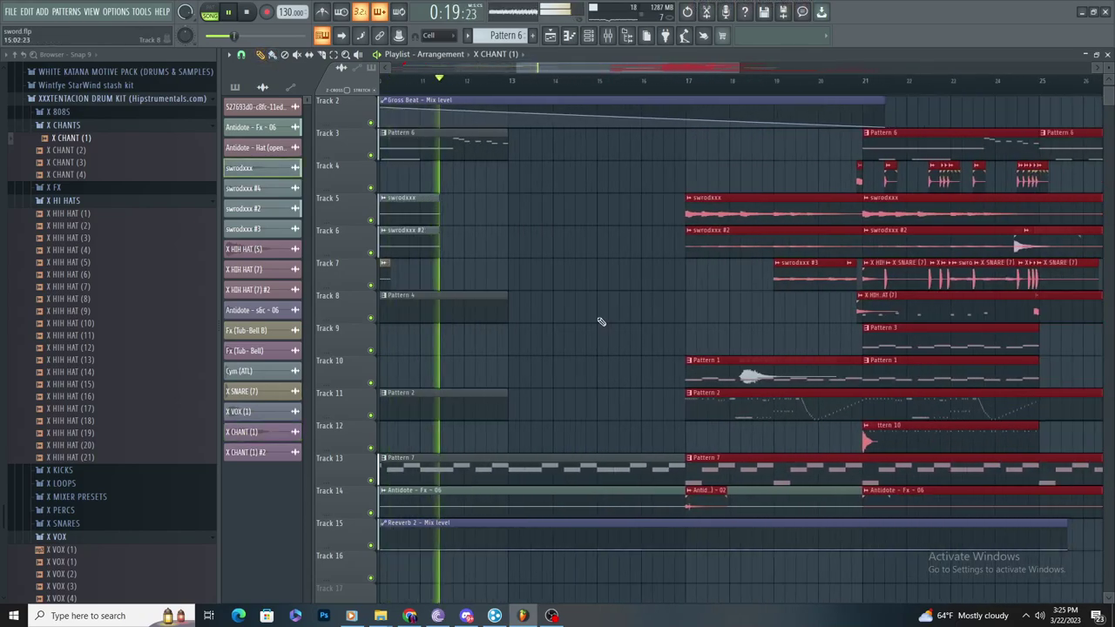
Step: Place Pattern 2 on Track 9 at bar 13, slice it at bar 17, and delete the part after the cut
click(578, 340)
scroll(657, 383, down, 1)
click(733, 419)
click(527, 341)
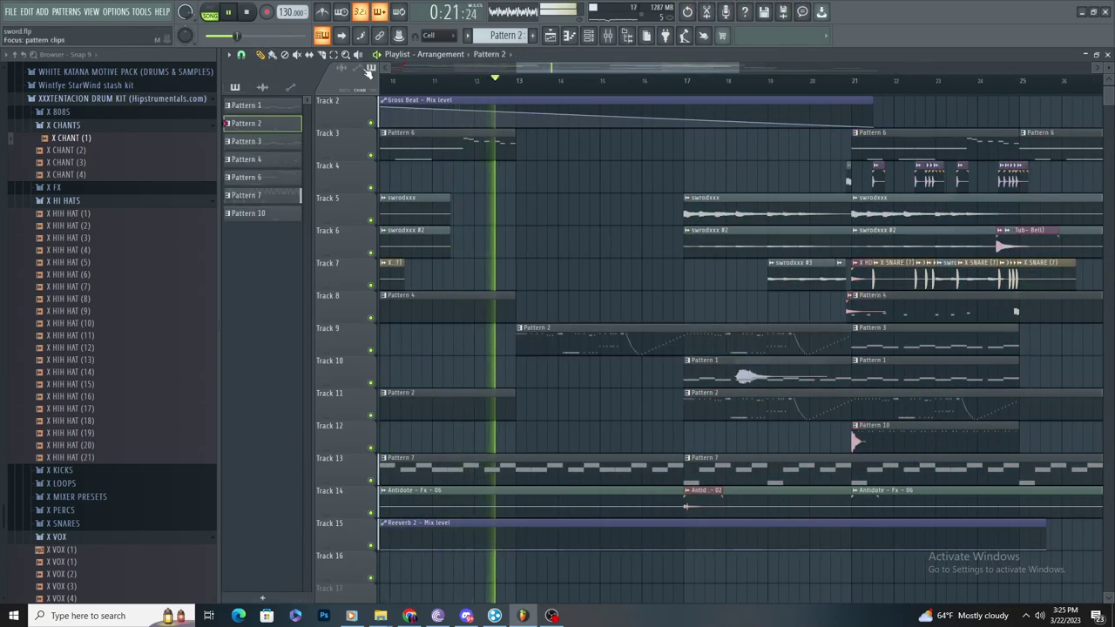
click(721, 337)
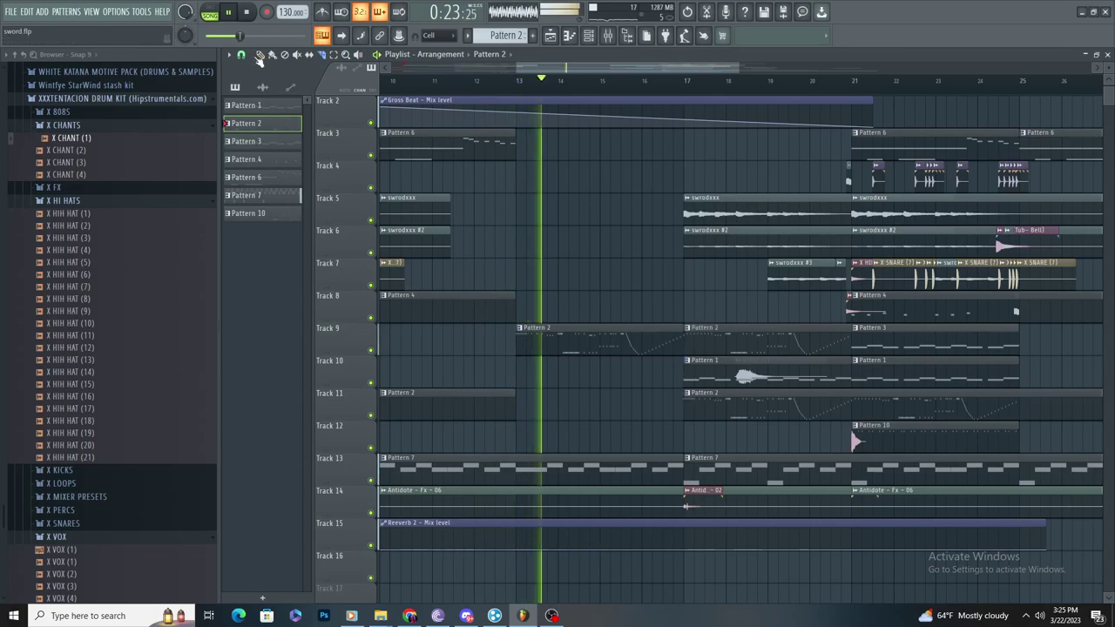
right_click(722, 337)
Step: Set the playback position to bar 16 and bring up the Master track in the mixer
scroll(723, 335, up, 3)
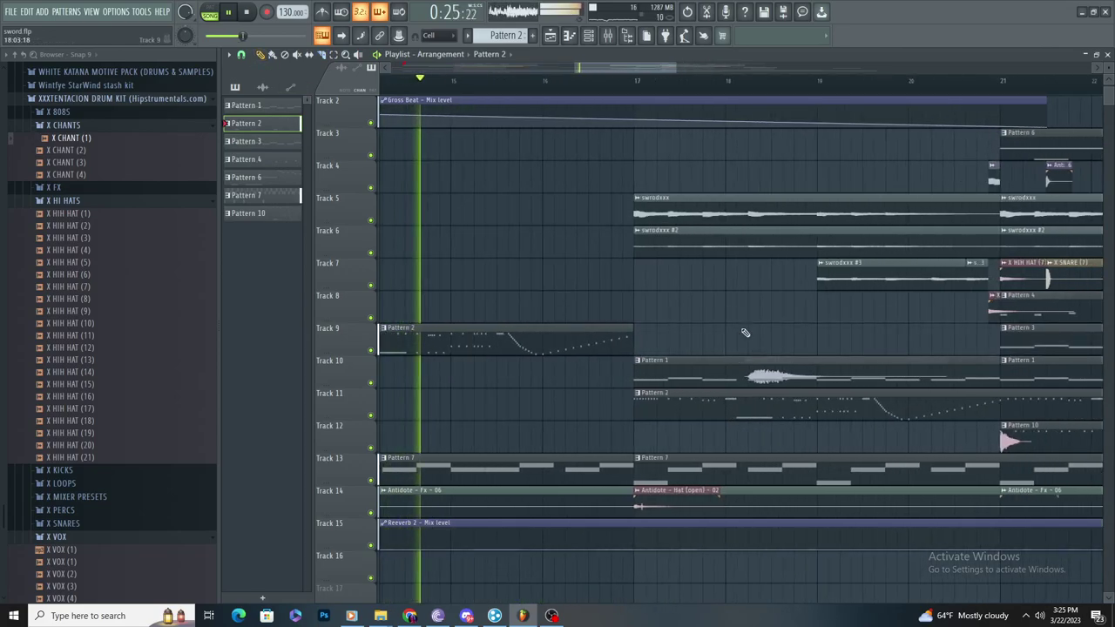
scroll(648, 287, up, 4)
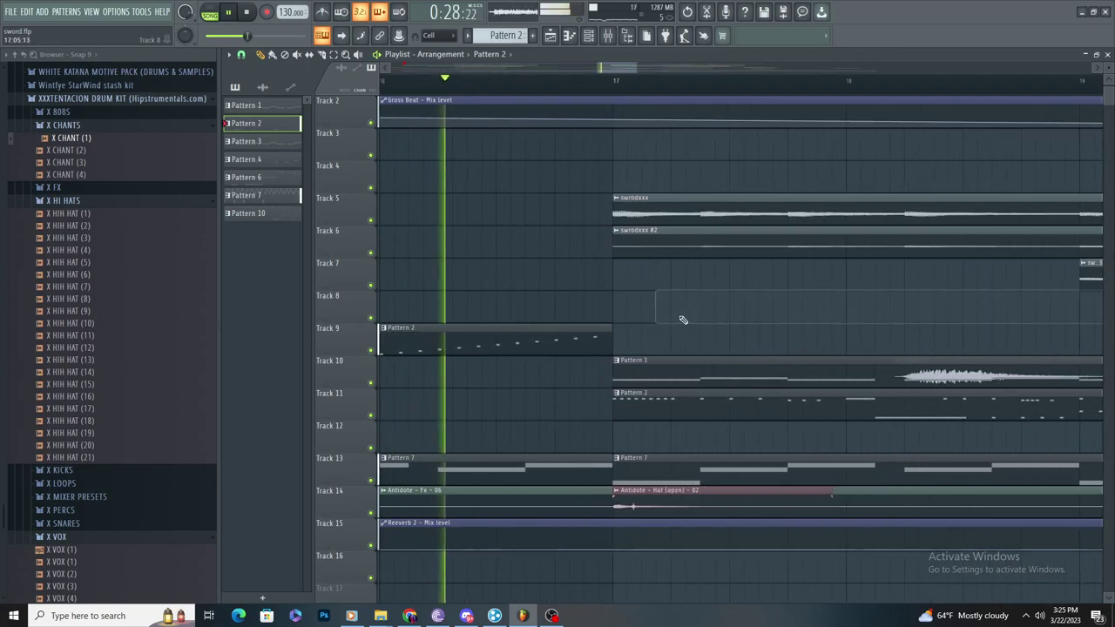
scroll(618, 305, down, 3)
key(space)
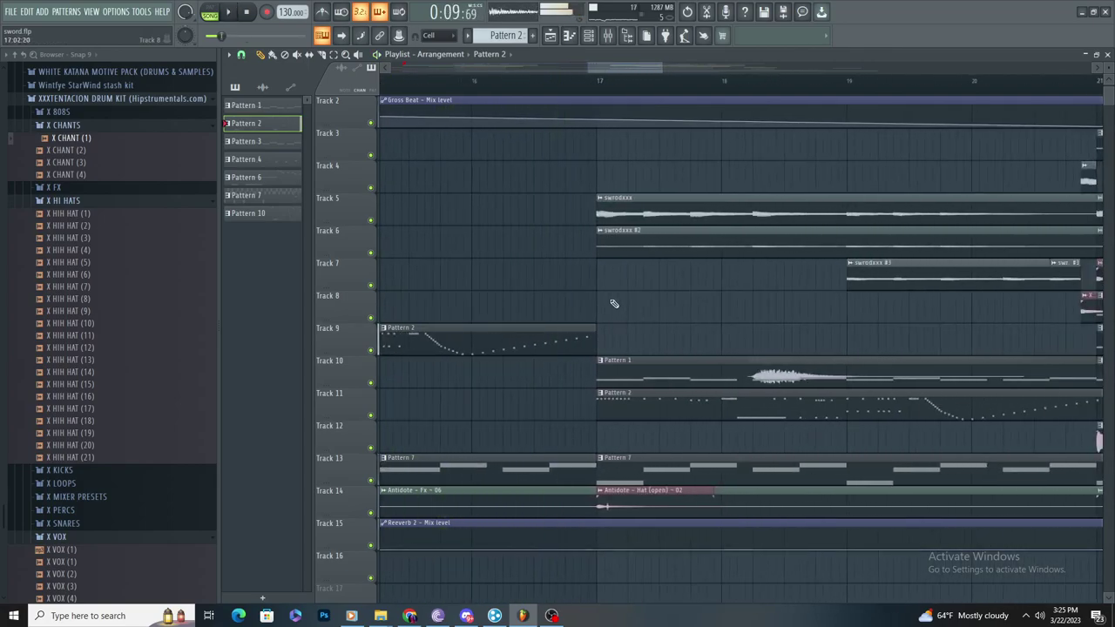
click(473, 77)
key(F9)
key(space)
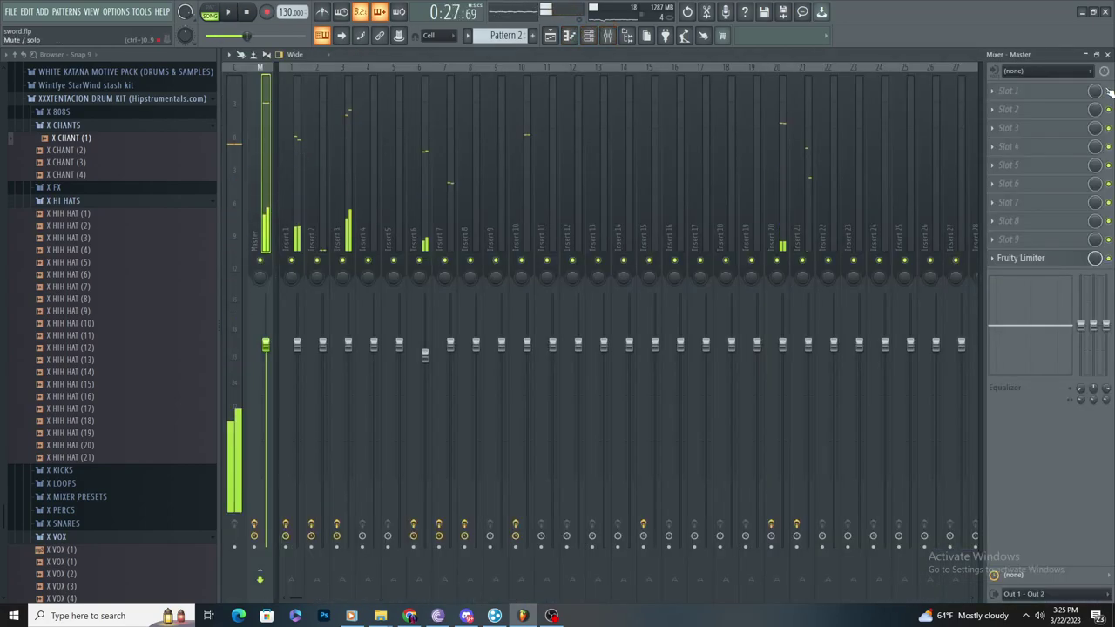
click(991, 92)
mouse_move(998, 106)
click(914, 66)
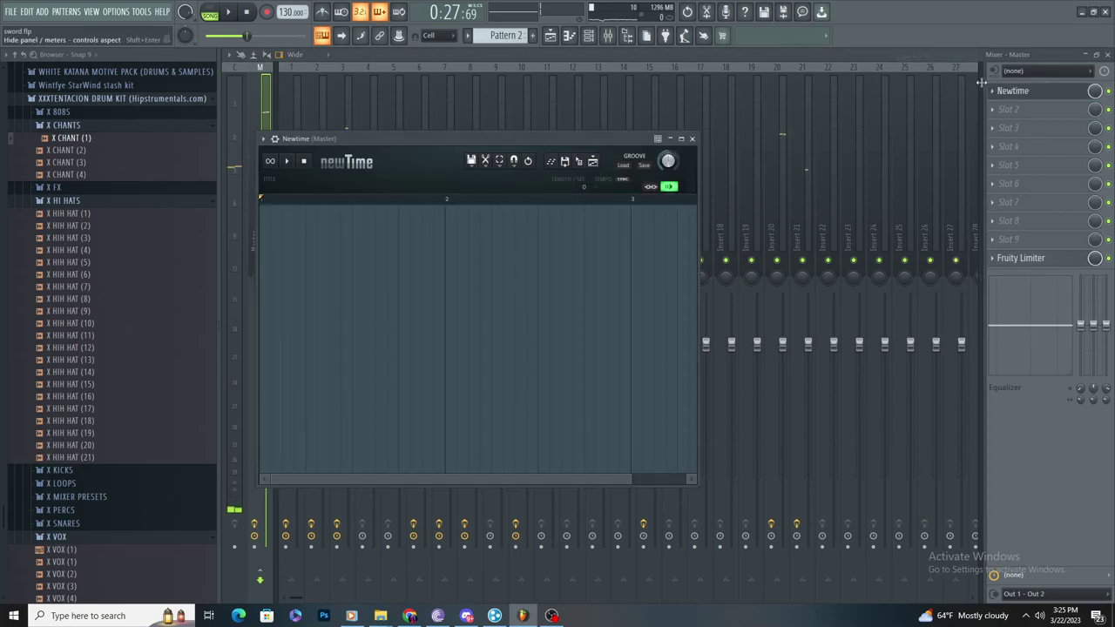
Step: Load Gross Beat in the Master track's first effect slot and choose the 1 Beat Gate volume preset
click(991, 91)
click(914, 46)
click(355, 311)
Step: Create an automation clip for the mix level of the Master track's Gross Beat and find it on Track 17
click(1094, 91)
right_click(1094, 91)
click(1050, 170)
click(551, 36)
scroll(512, 250, down, 6)
scroll(549, 514, down, 2)
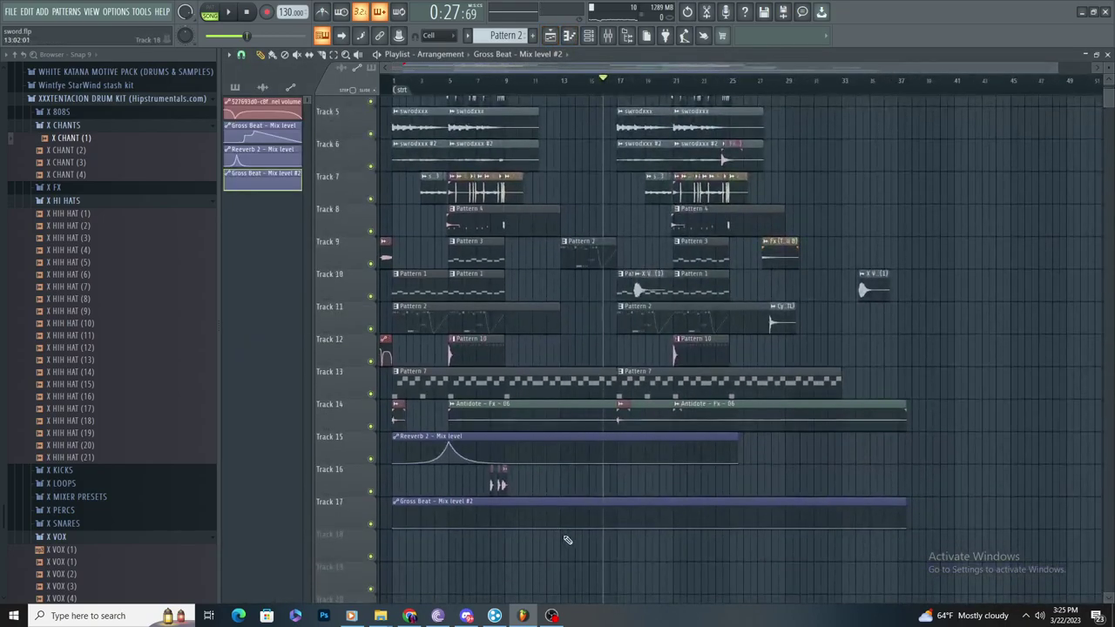
Step: Add Track 17 automation points at beat 2 of bar 16 and high at bar 17, and curve the rise between them
scroll(592, 533, up, 6)
key(space)
key(space)
scroll(513, 543, up, 3)
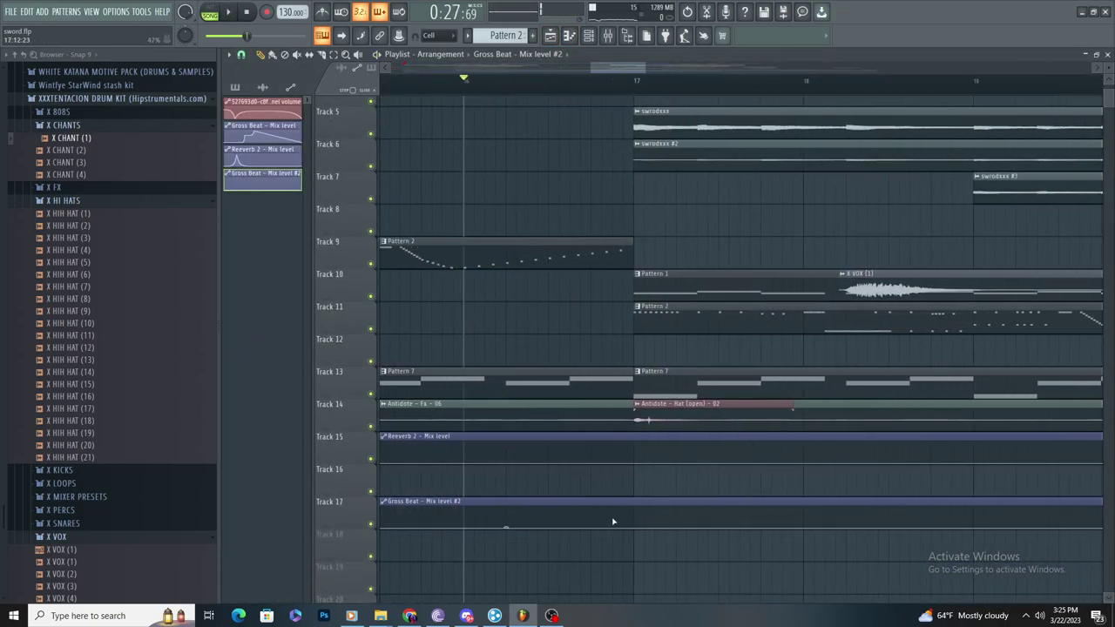
right_click(633, 507)
key(space)
drag(569, 508, 569, 524)
key(space)
key(space)
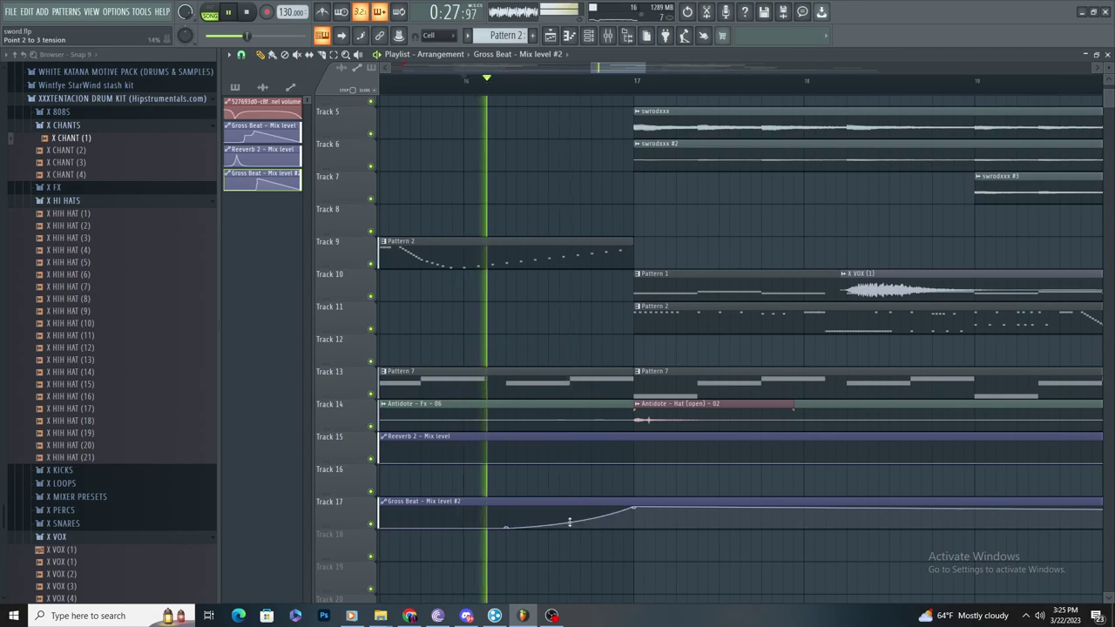
Step: Add a high point near the middle of bar 16 to the Gross Beat mix level automation on Track 17
right_click(549, 508)
key(space)
key(space)
scroll(548, 499, down, 1)
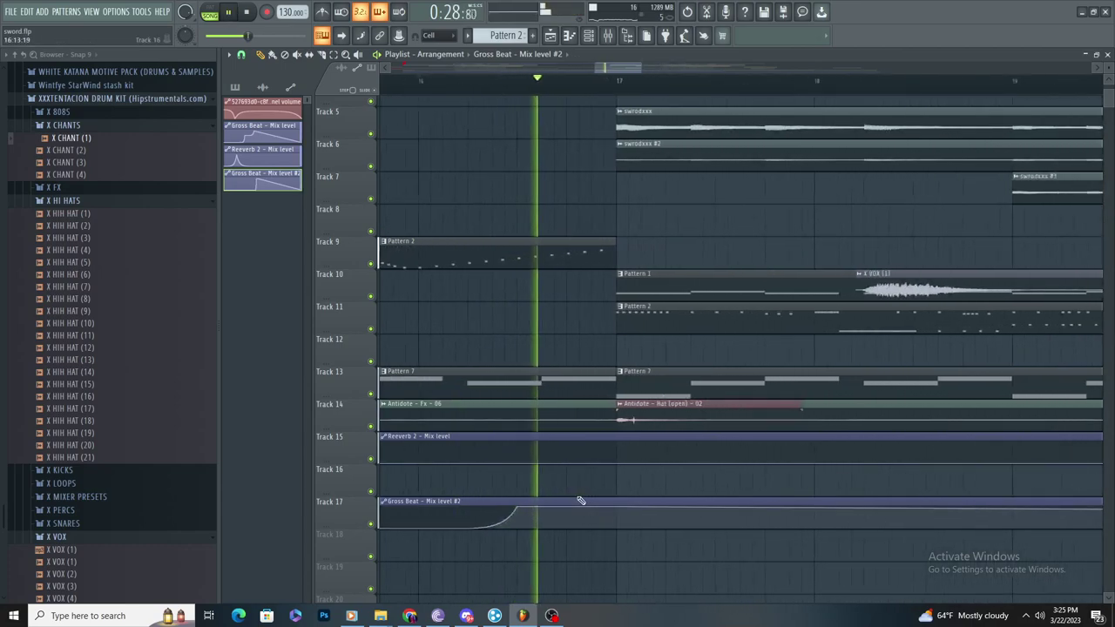
Step: Check the Master's Gross Beat gate settings, then reshape the Track 17 automation to rise up to bar 17 and drop to zero there
click(608, 34)
click(1013, 92)
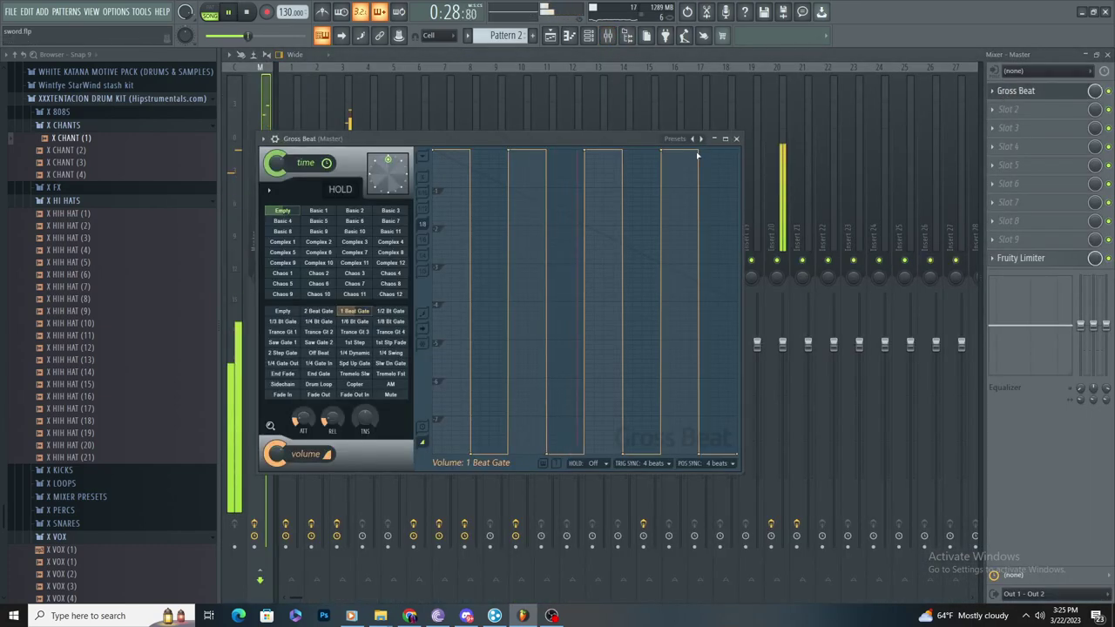
click(550, 35)
key(space)
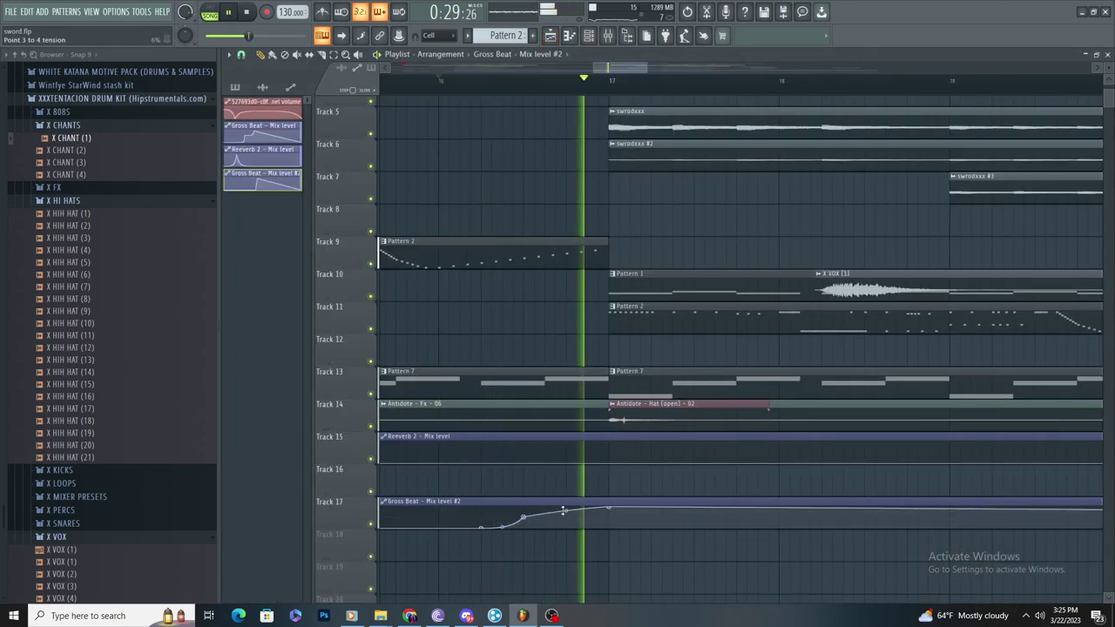
scroll(575, 515, down, 3)
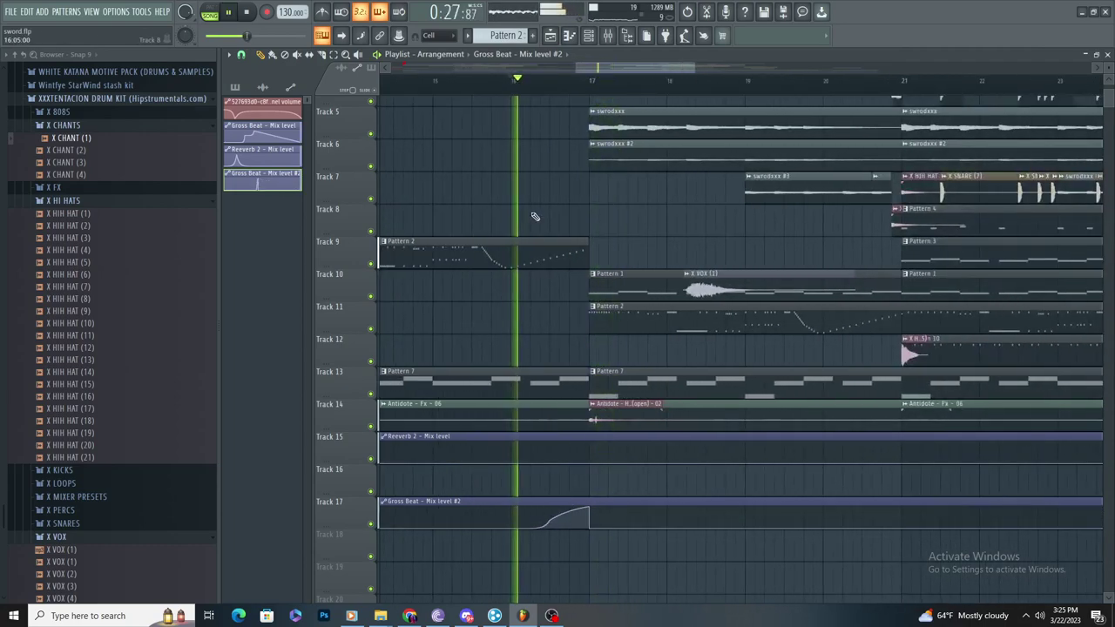
Step: Shift the low point of Track 17's Gross Beat mix level rise to about the middle of bar 16, with the drop at bar 17
scroll(533, 216, up, 2)
click(430, 85)
click(562, 169)
right_click(563, 170)
scroll(567, 179, up, 4)
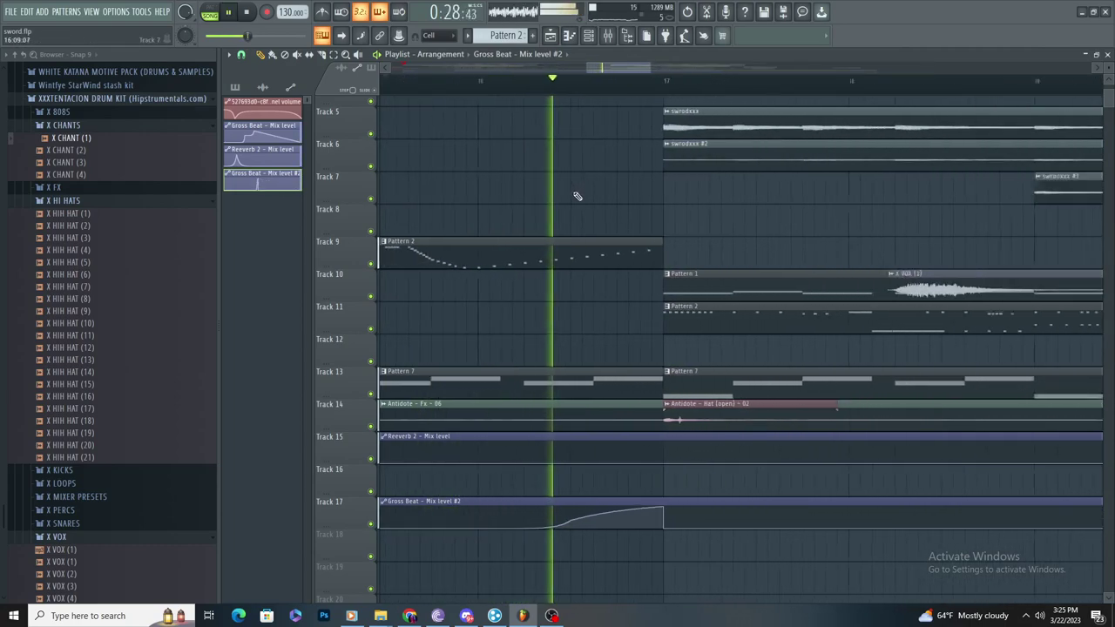
scroll(553, 374, down, 4)
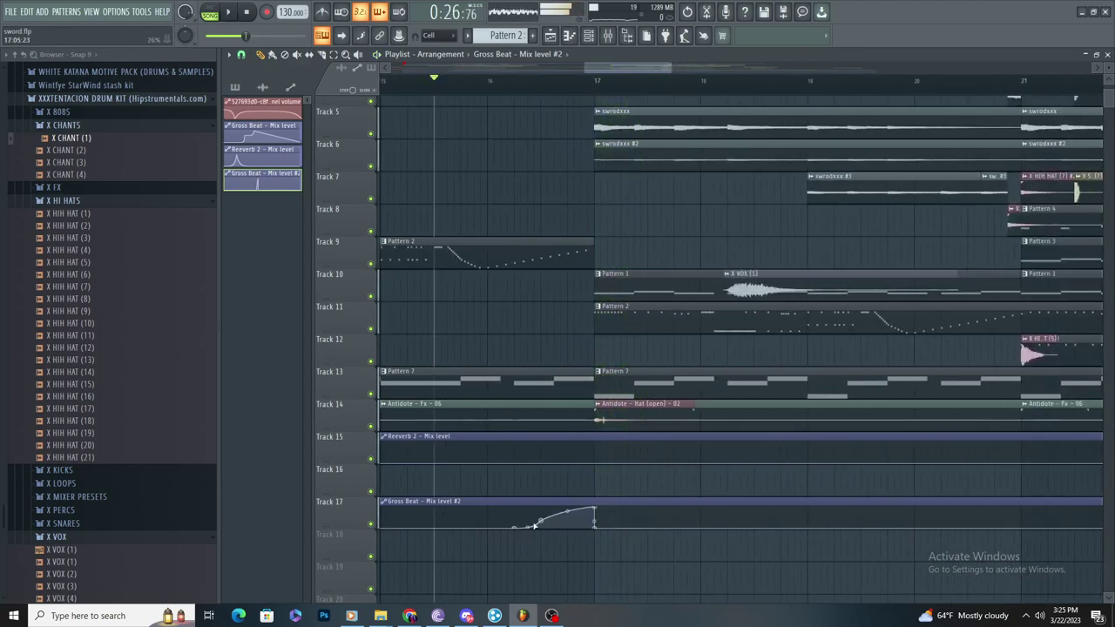
scroll(540, 520, up, 3)
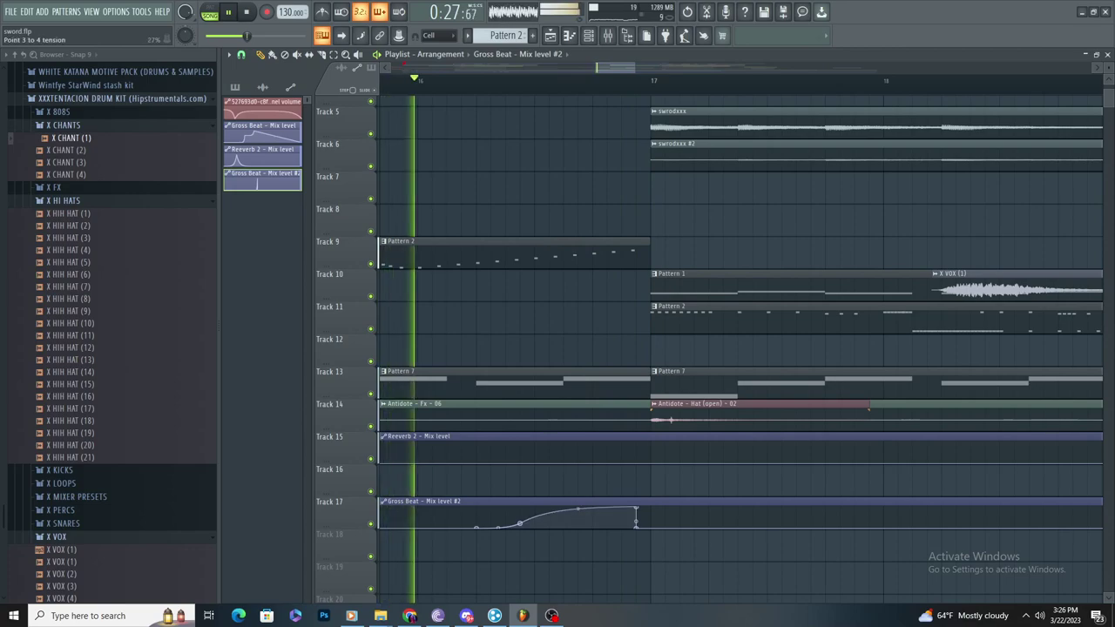
drag(520, 523, 533, 523)
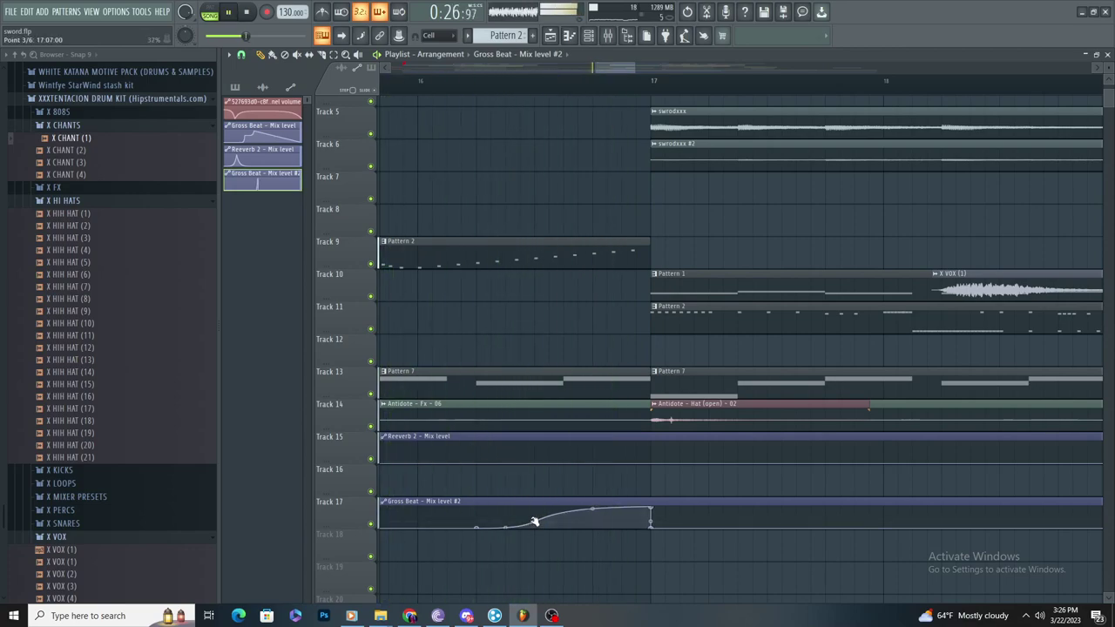
scroll(534, 521, down, 2)
scroll(558, 501, down, 2)
key(space)
key(space)
Step: Create Pattern 12, place it on Track 16 at bar 17 and extend its clip to bar 25
click(544, 486)
right_click(544, 486)
key(space)
key(space)
click(532, 35)
click(544, 478)
scroll(547, 478, down, 3)
key(space)
key(space)
drag(575, 473, 831, 475)
Step: Audition the Antidote Drum Kit's snares and claps and place Antidote - s&c ~ 04 on Track 18 at the middle of bar 17
scroll(87, 422, down, 6)
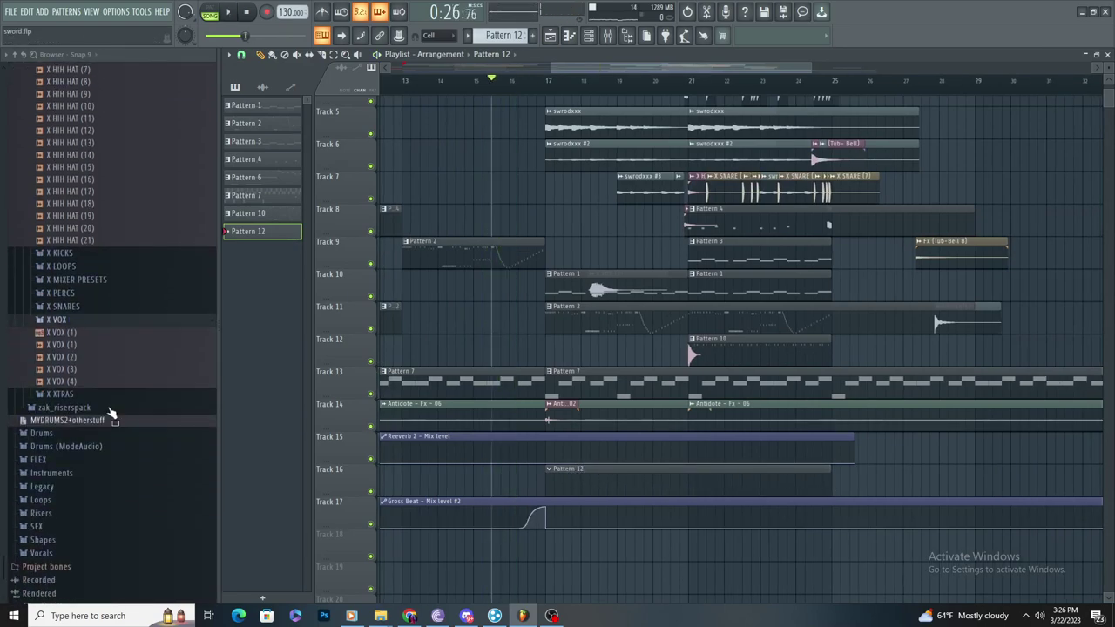
scroll(111, 320, up, 10)
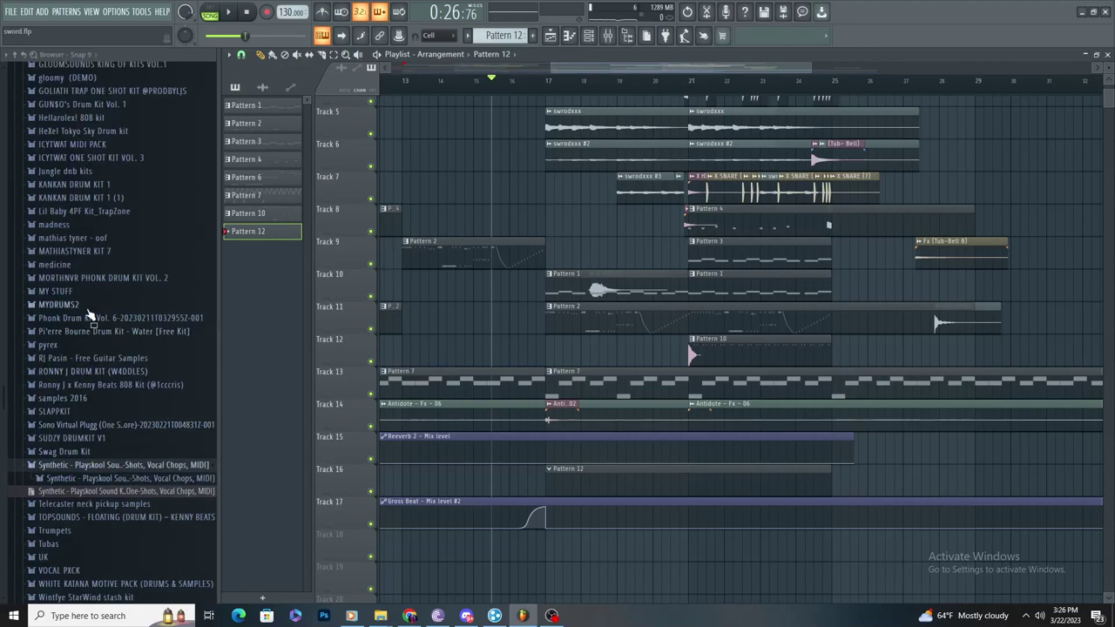
scroll(87, 318, up, 15)
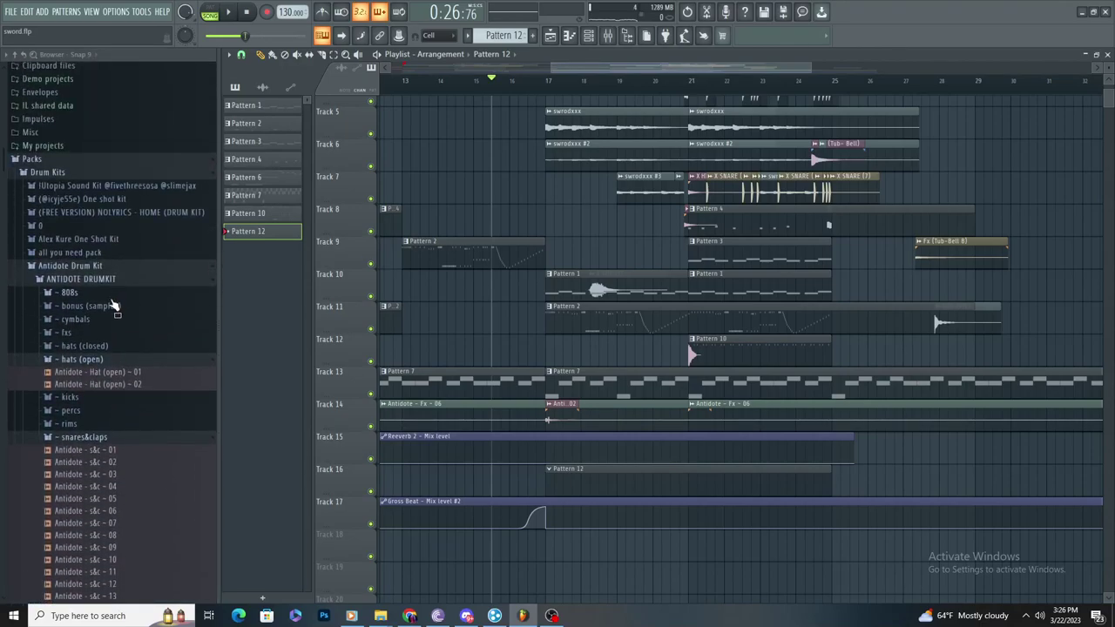
click(109, 361)
click(104, 412)
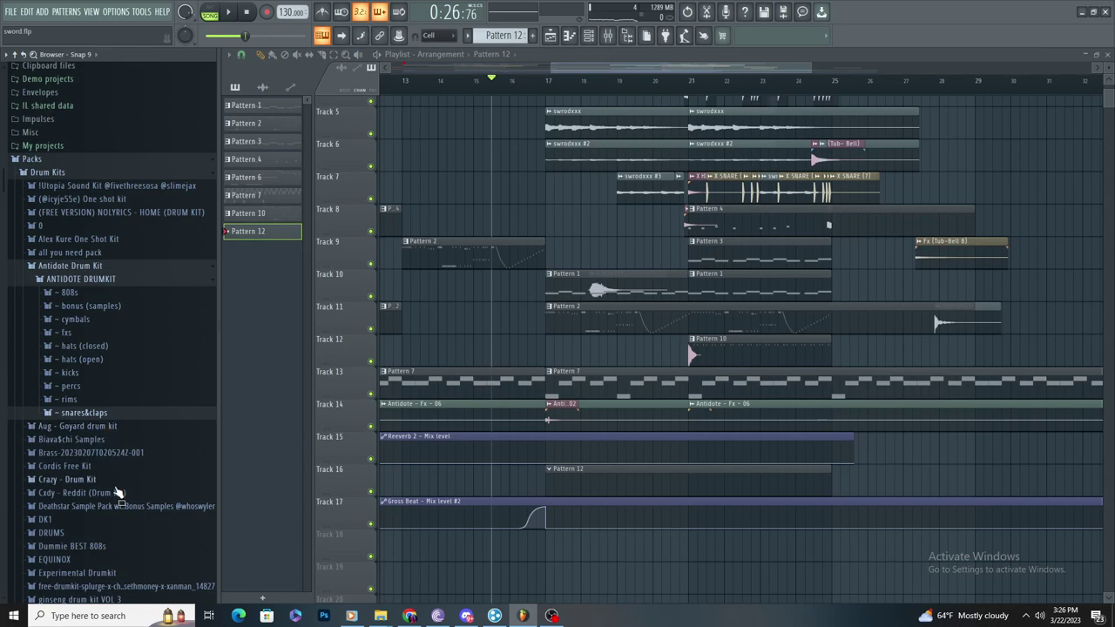
click(129, 414)
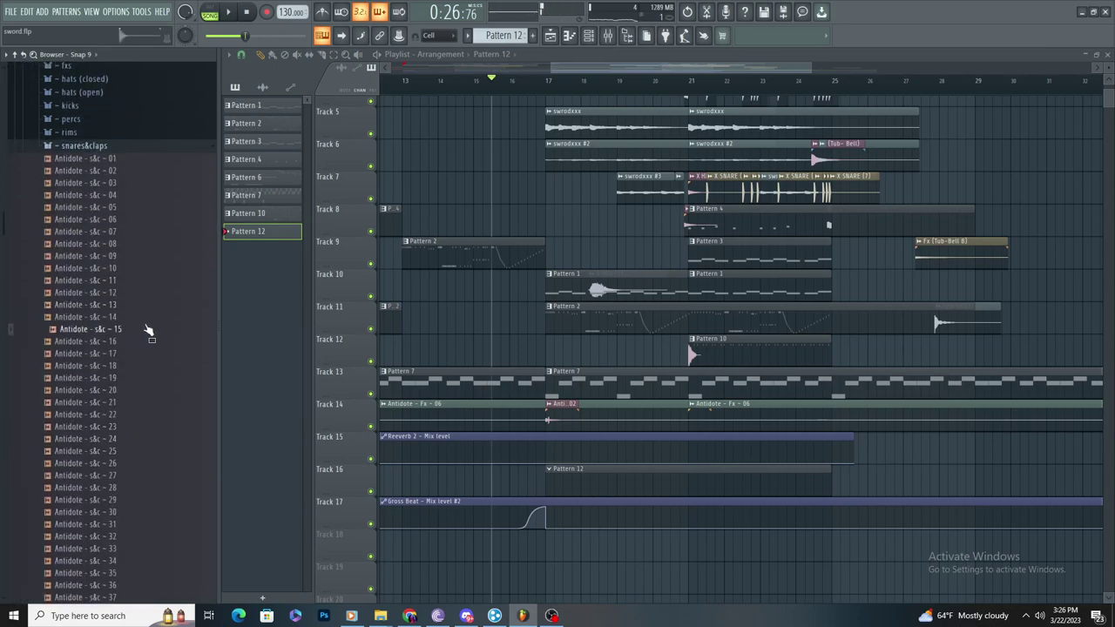
scroll(144, 349, down, 6)
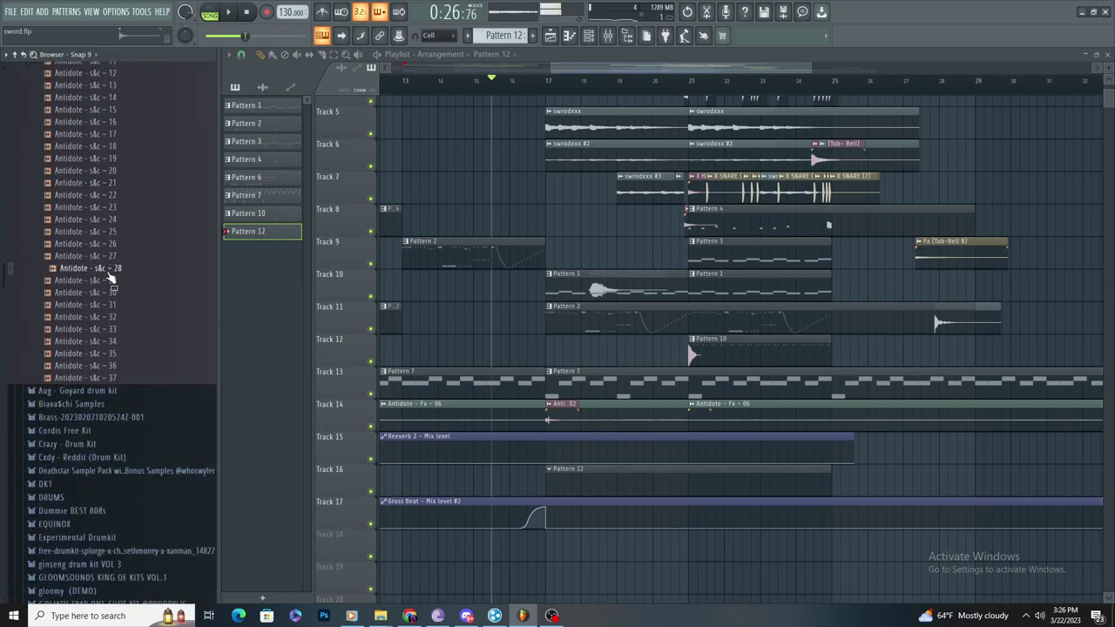
scroll(121, 260, up, 6)
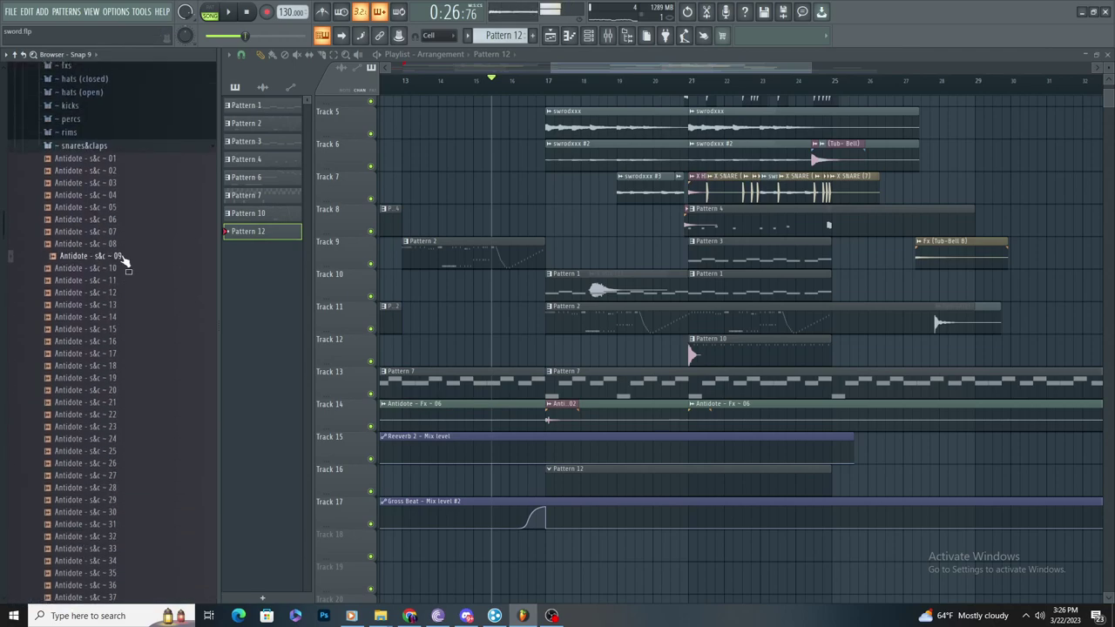
scroll(131, 214, up, 6)
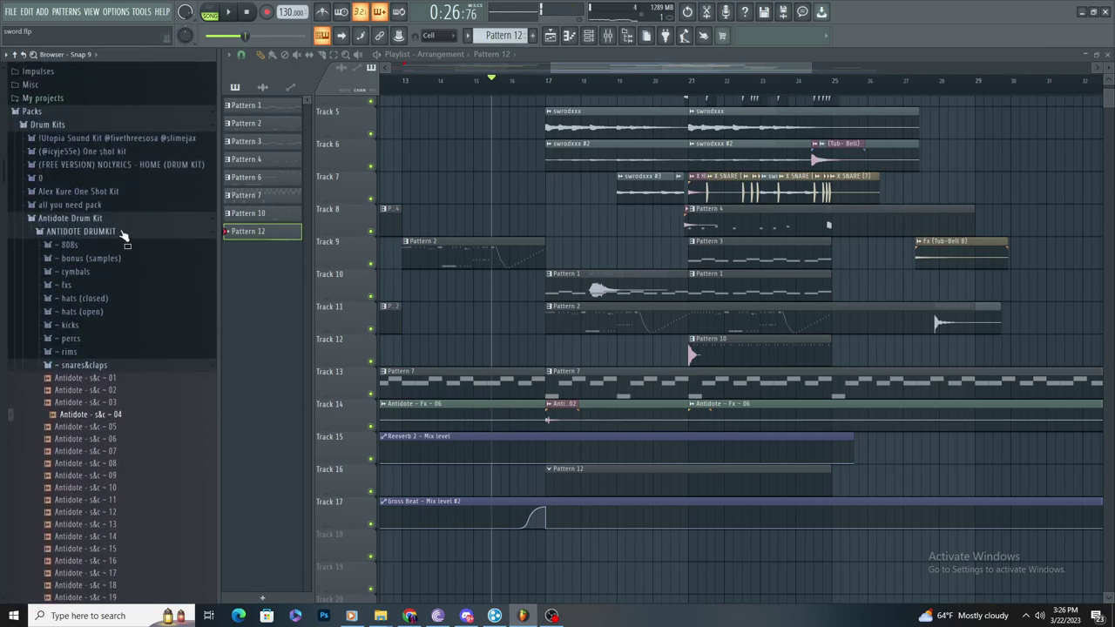
key(space)
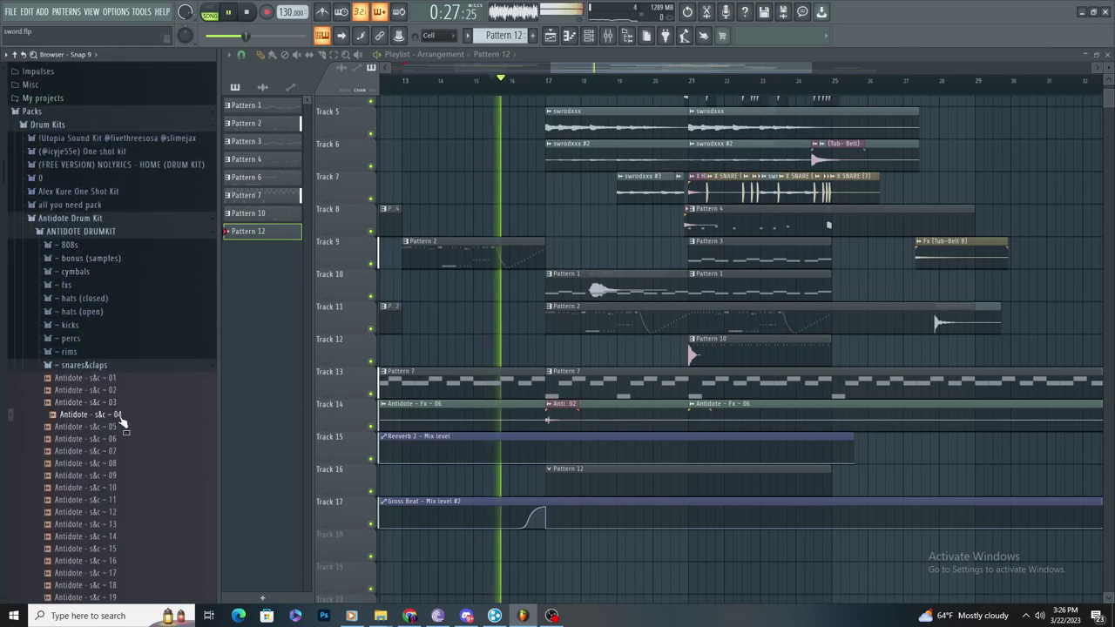
key(space)
drag(575, 565, 564, 535)
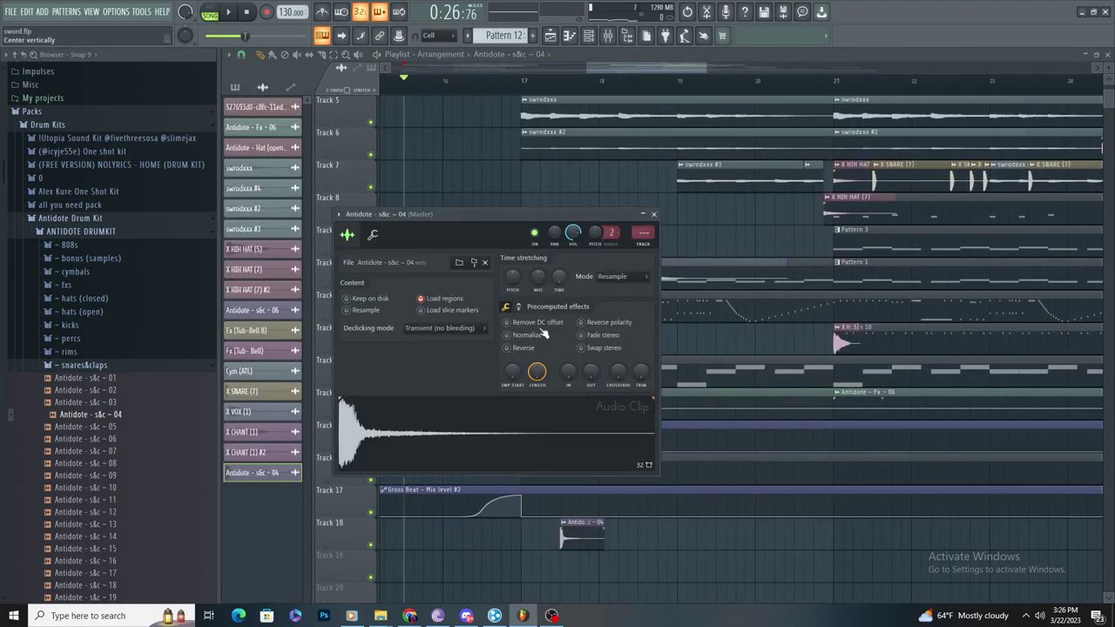
Step: Replace the Antidote - s&c ~ 04 sample with fresco clap from the 0 kit's clap folder
click(112, 219)
click(116, 179)
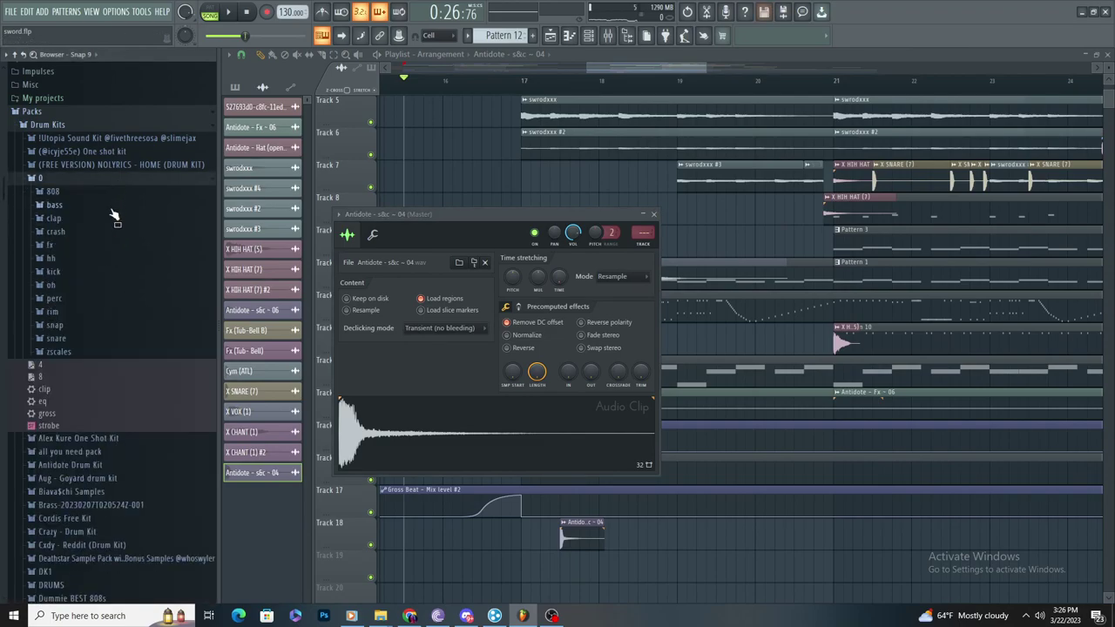
click(107, 221)
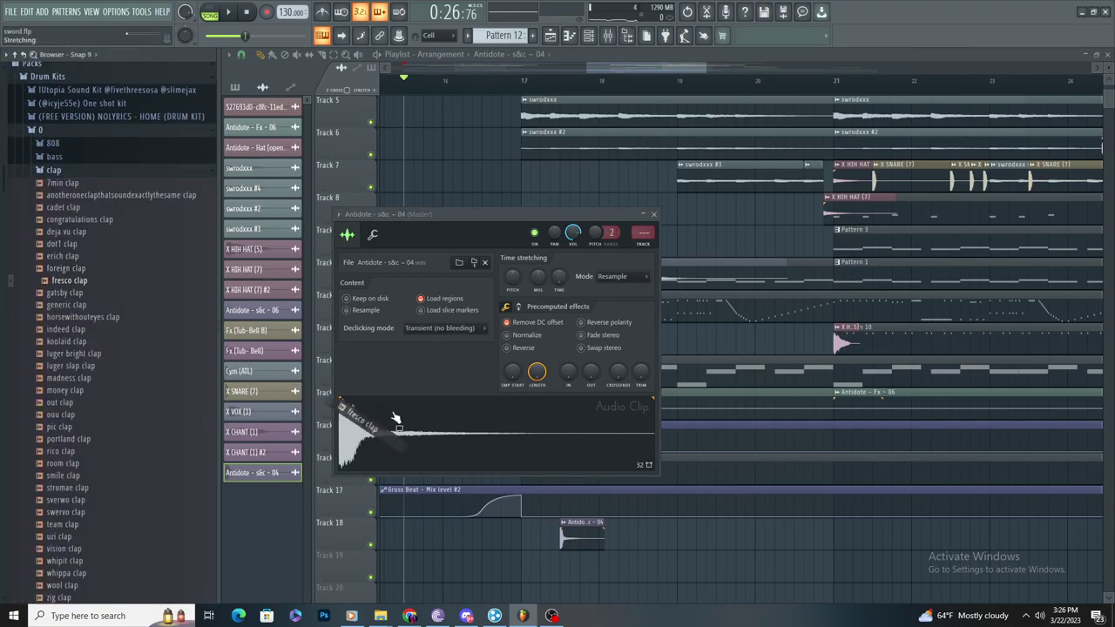
drag(396, 418, 397, 421)
Step: Repeat the fresco clap on Track 18 at the middle of every bar from bar 18 through bar 24
key(space)
click(642, 540)
click(719, 541)
key(space)
key(space)
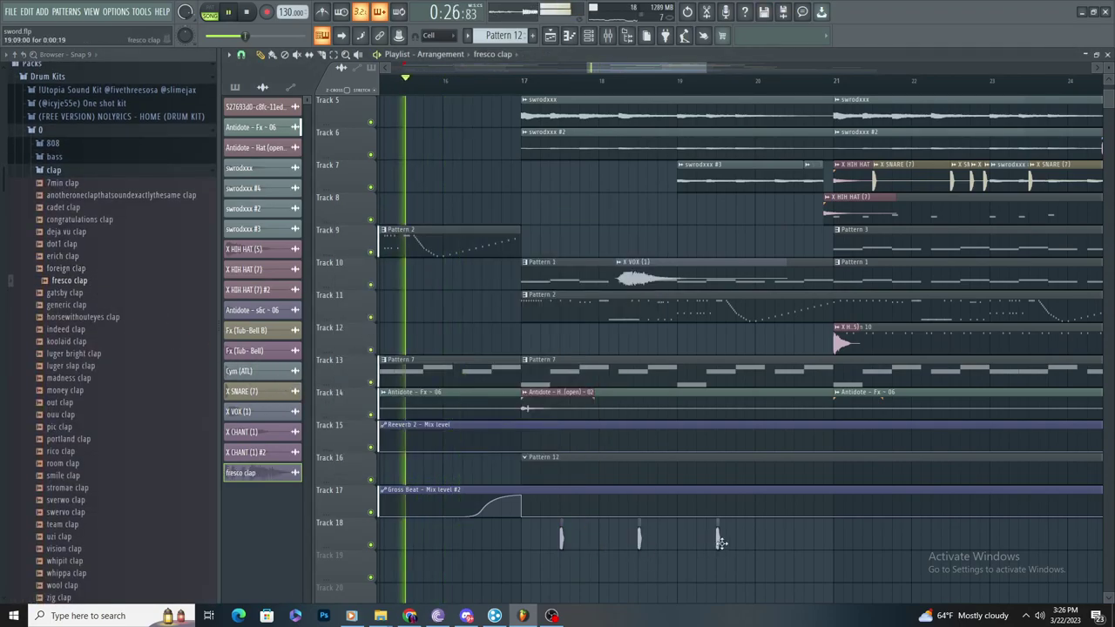
click(794, 539)
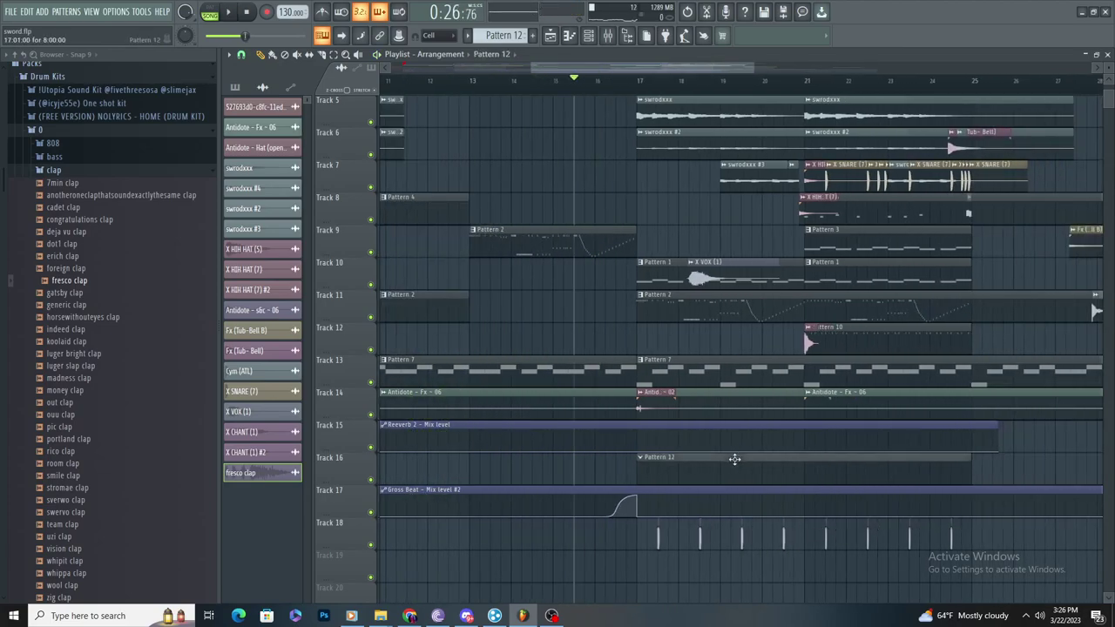
Step: Open Pattern 12 in the piano roll for the 808 - joker channel and draw a bass note at the pattern's start
click(735, 459)
click(570, 35)
key(space)
scroll(598, 197, down, 3)
click(485, 55)
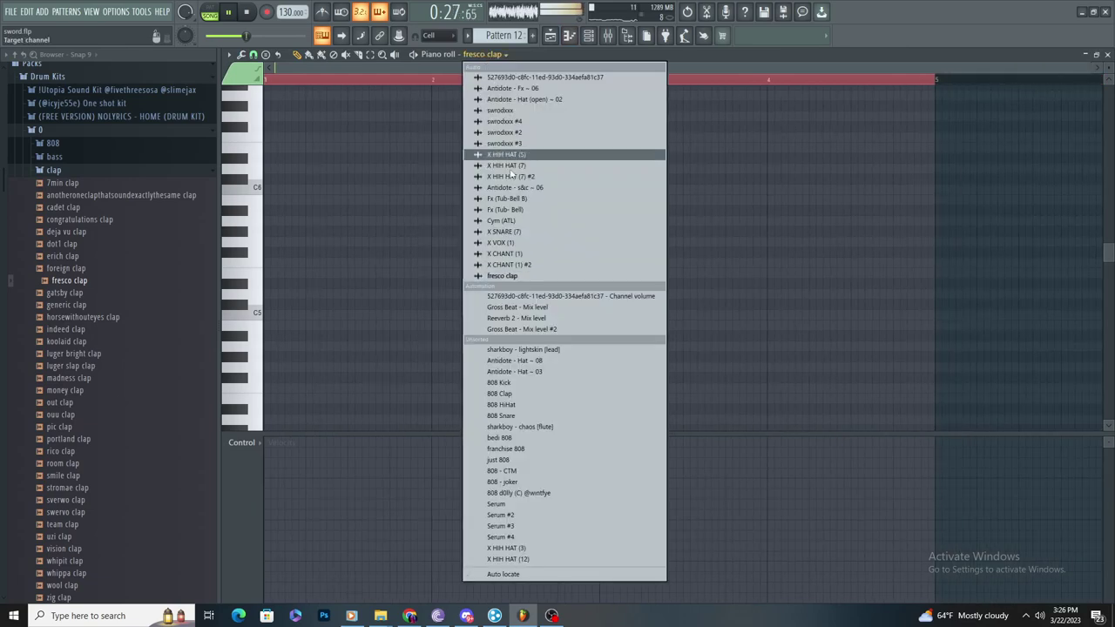
click(544, 482)
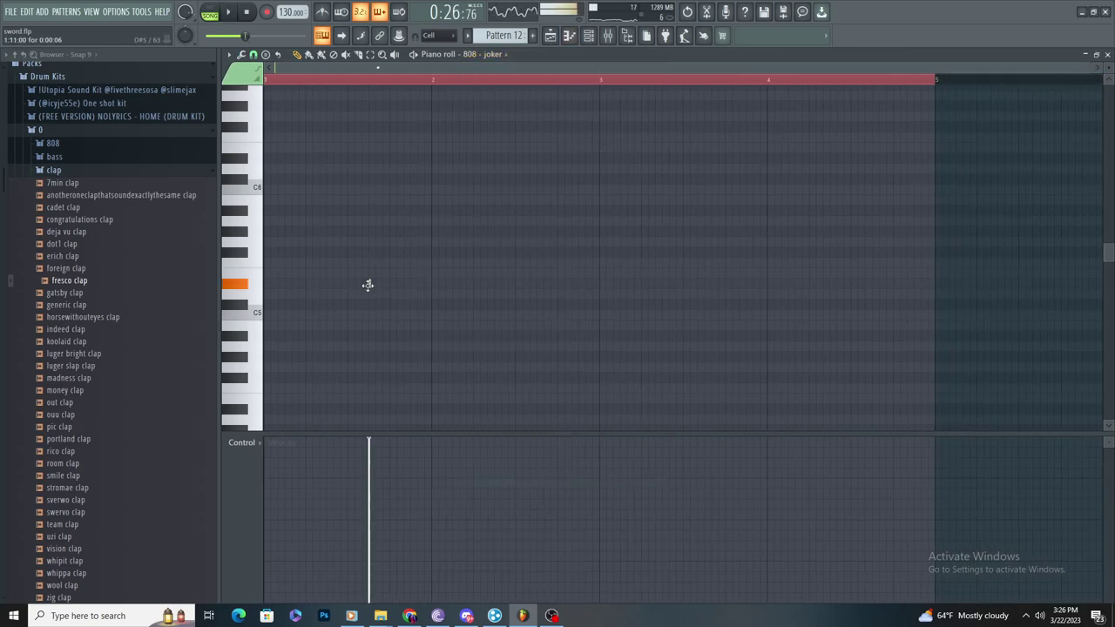
scroll(263, 297, up, 1)
drag(268, 290, 517, 306)
key(space)
click(498, 281)
right_click(500, 284)
right_click(470, 294)
Step: List all channels in the channel rack and enable volume envelopes on 808 - CTM with 0% sustain and 808 d0lly with 0% release
click(608, 36)
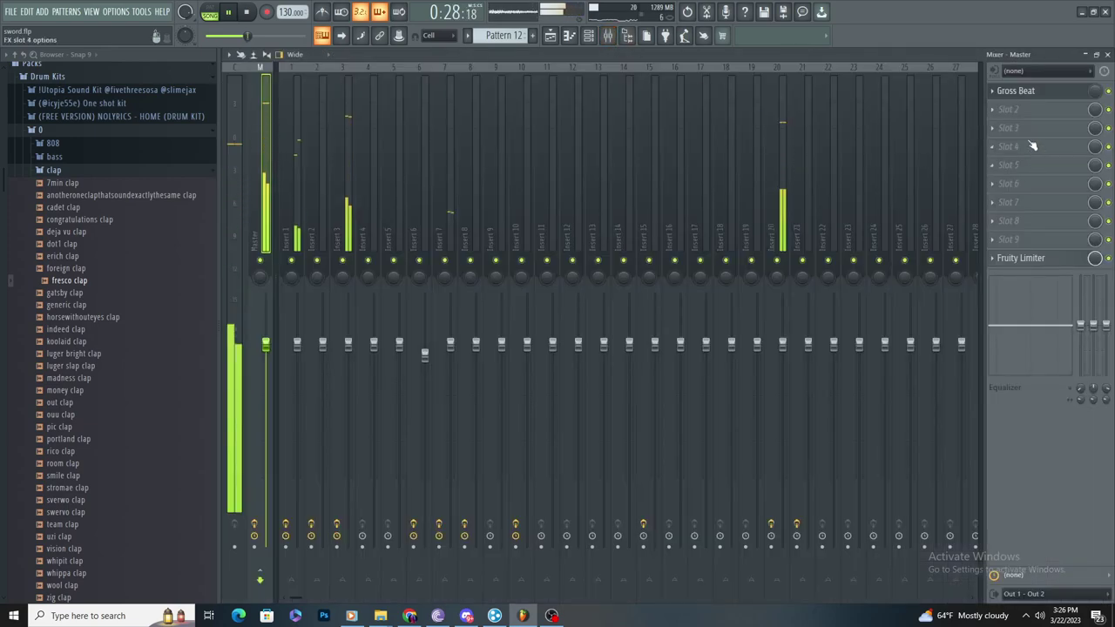
click(592, 37)
key(space)
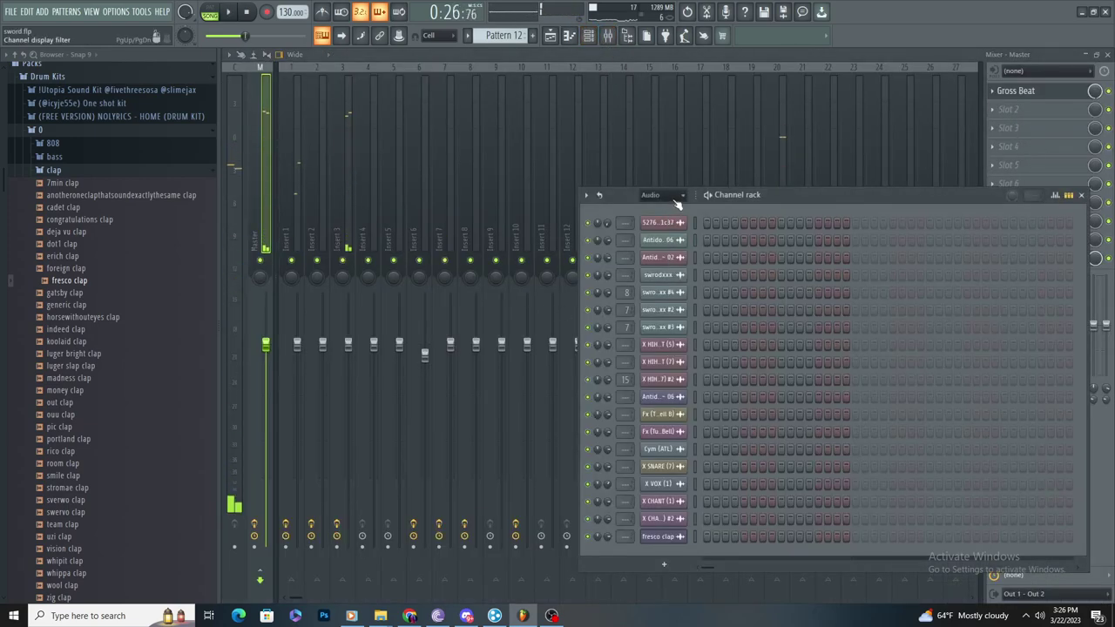
click(666, 210)
click(665, 450)
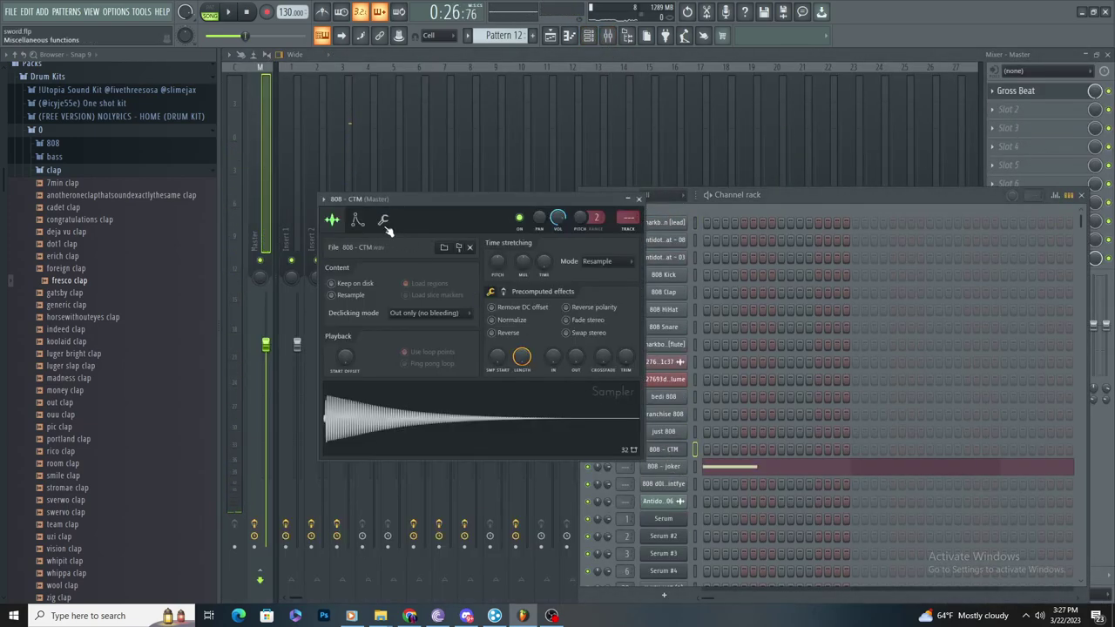
click(357, 220)
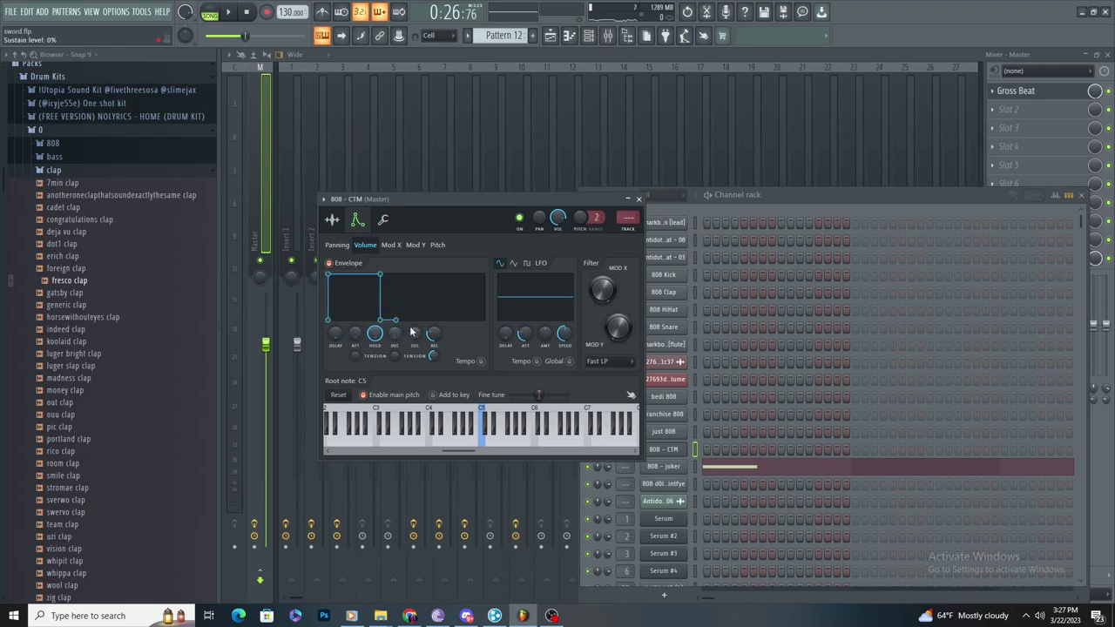
click(664, 483)
click(268, 131)
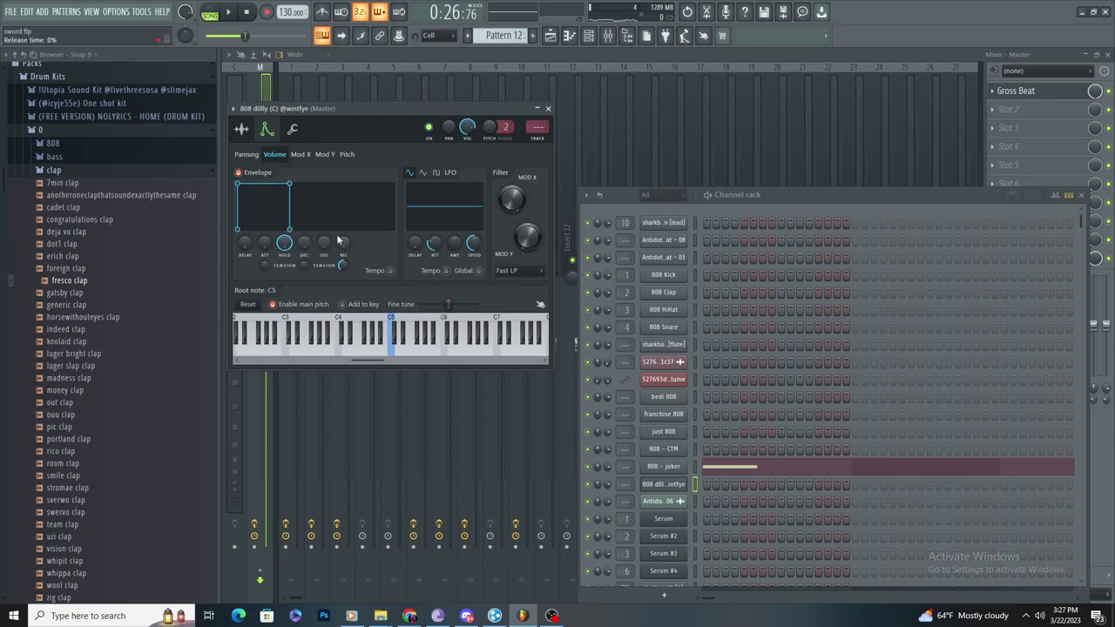
Step: Enable the volume envelopes of the just 808, franchise 808 and bedi 808 channels
click(664, 432)
click(343, 204)
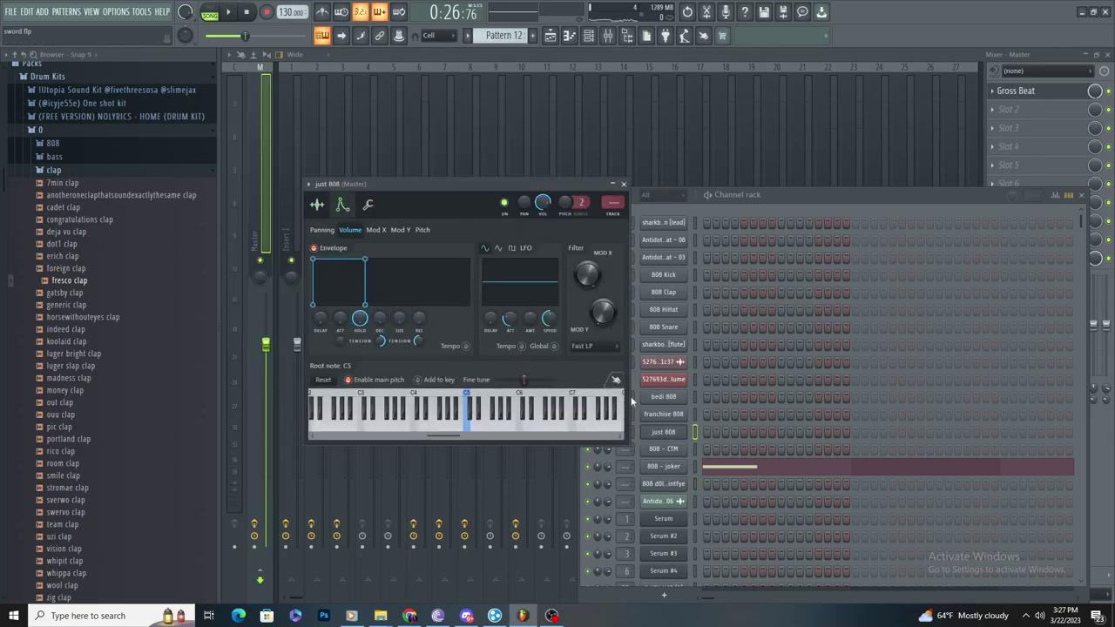
click(676, 415)
click(328, 190)
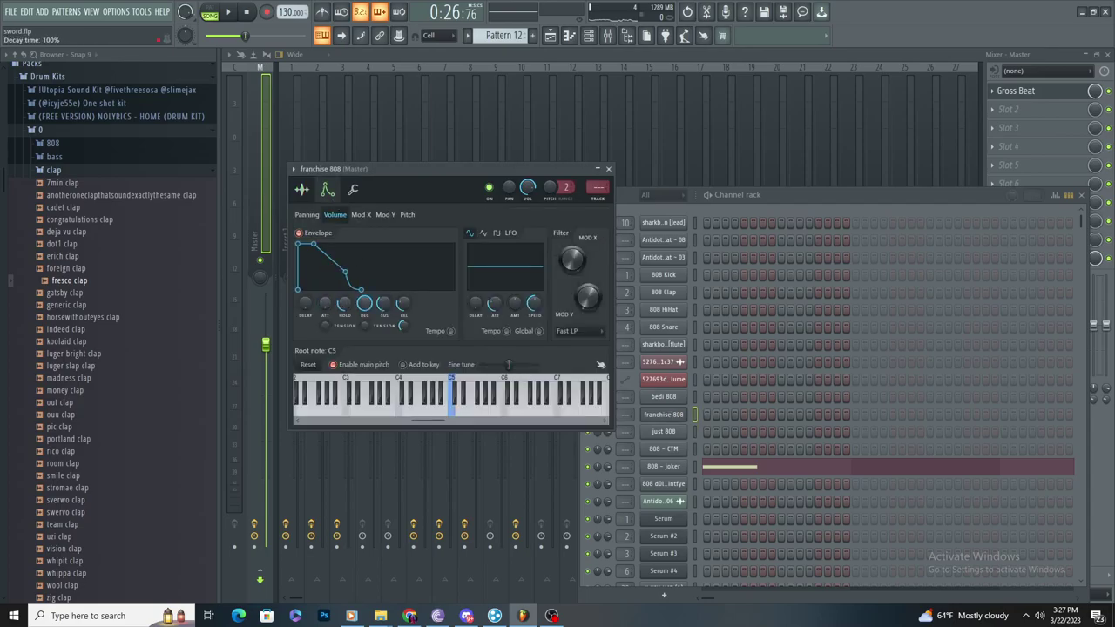
click(301, 190)
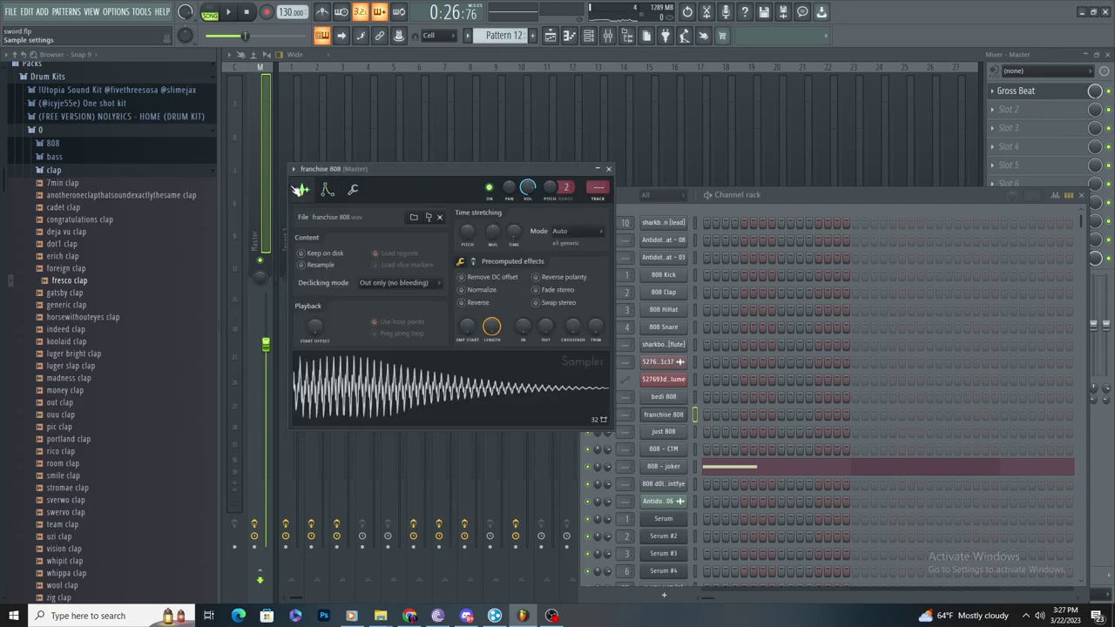
click(665, 401)
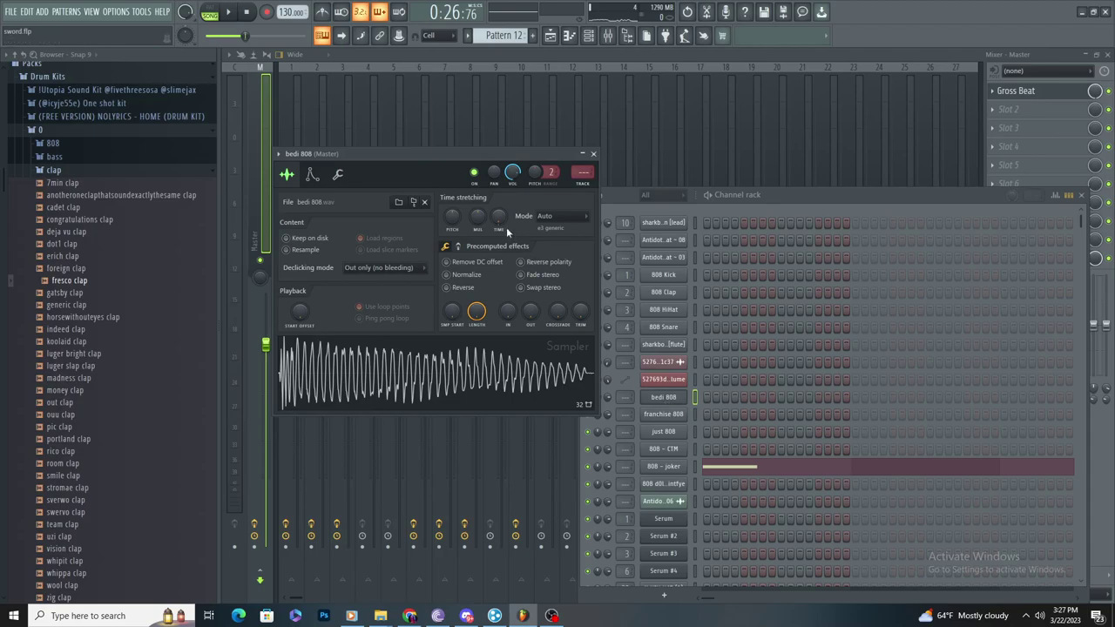
click(313, 175)
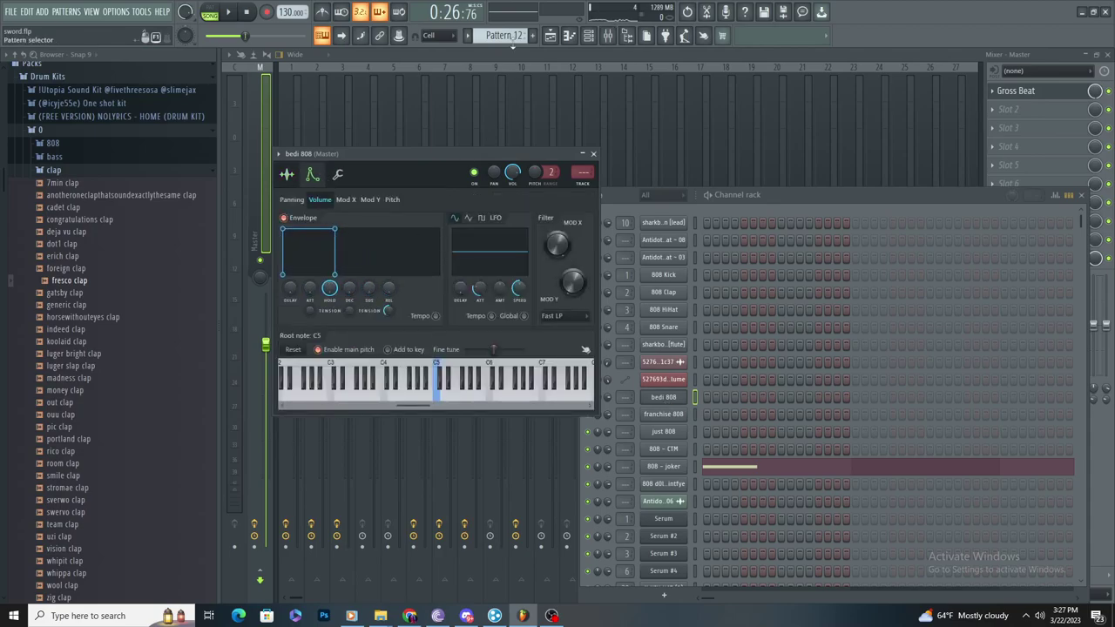
Step: Return to the playlist and play back the transition leading into bar 17
click(549, 35)
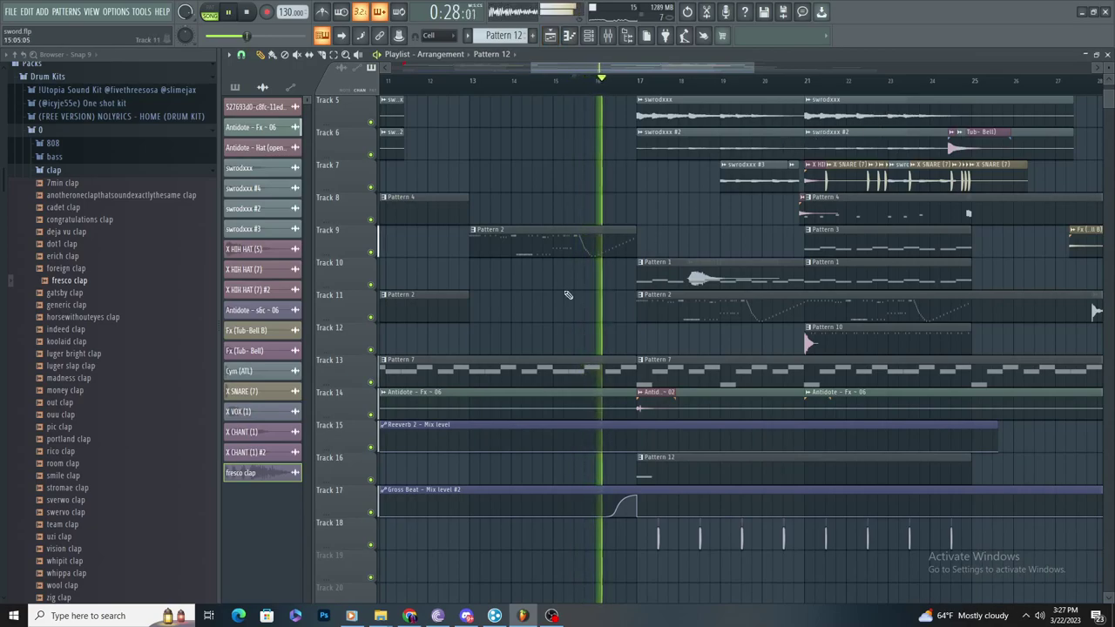
click(653, 215)
right_click(680, 216)
key(space)
key(space)
scroll(677, 230, up, 3)
scroll(677, 234, down, 3)
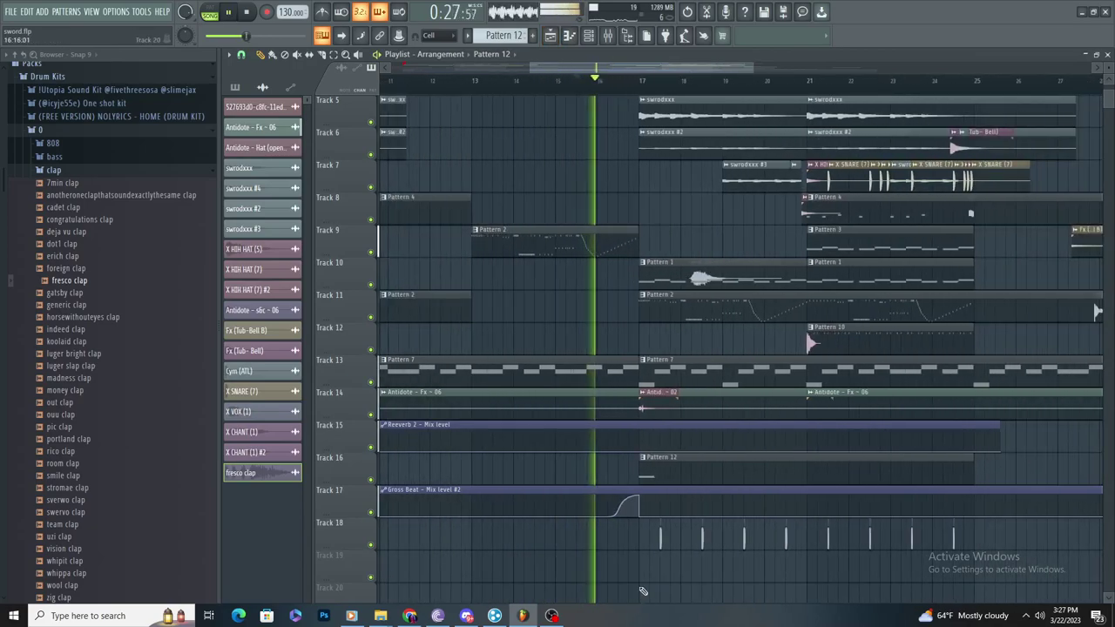
scroll(640, 595, up, 3)
Step: Open Pattern 12 in the piano roll for bedi 808 and draw a C5 note at the pattern's start
click(702, 458)
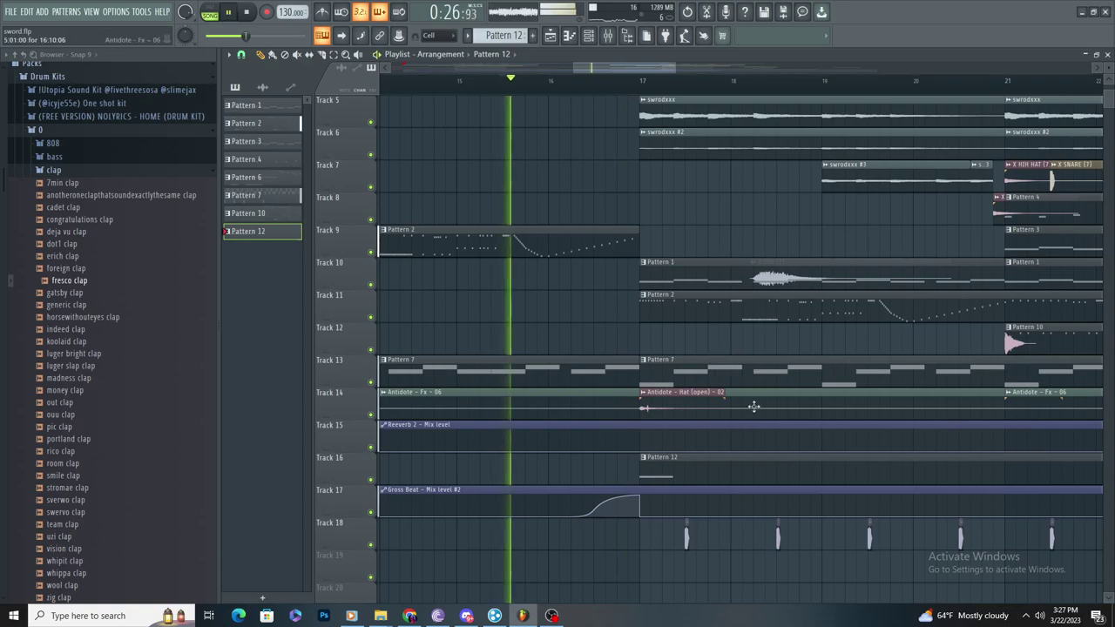
key(F7)
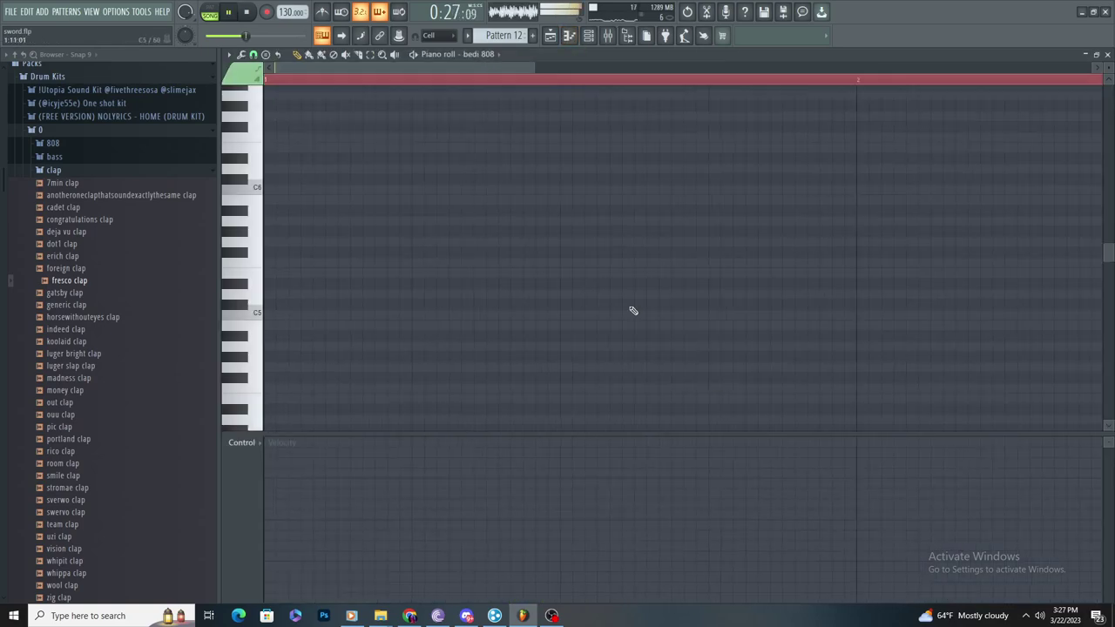
click(353, 221)
scroll(286, 304, up, 2)
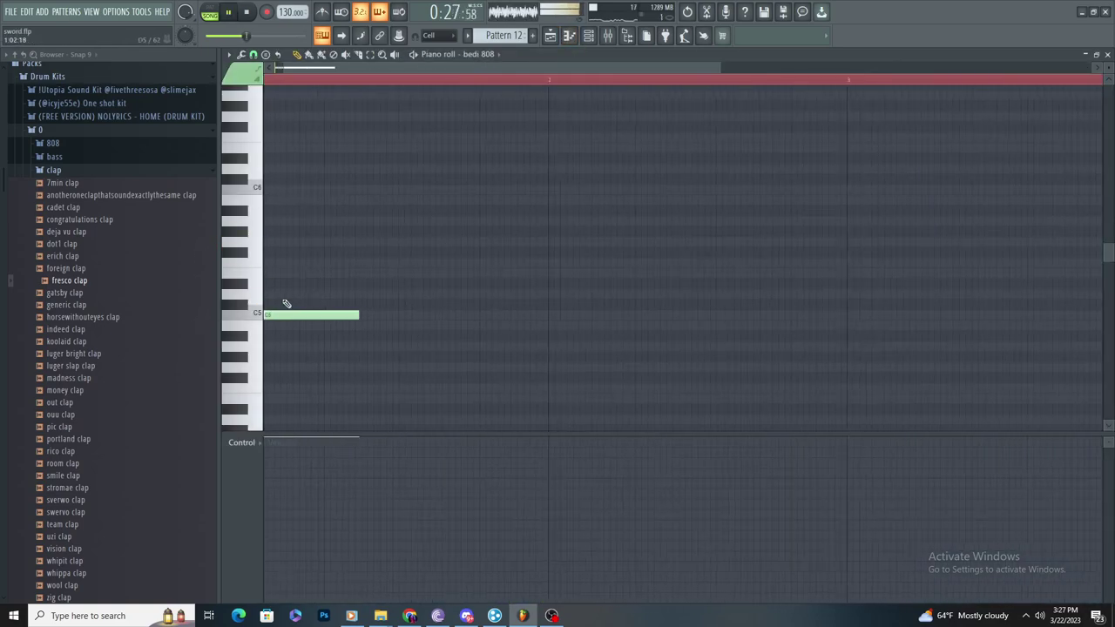
Step: Remove the bedi 808 note, then reopen Pattern 12 in the piano roll for 808 - joker
right_click(583, 33)
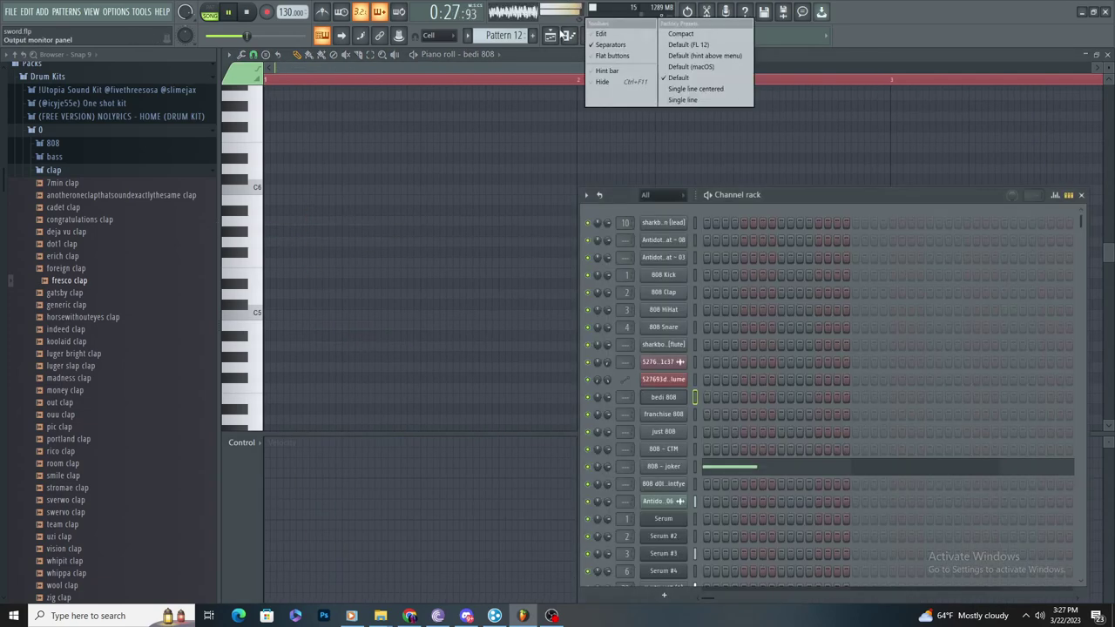
click(550, 36)
scroll(764, 389, up, 3)
scroll(648, 467, down, 5)
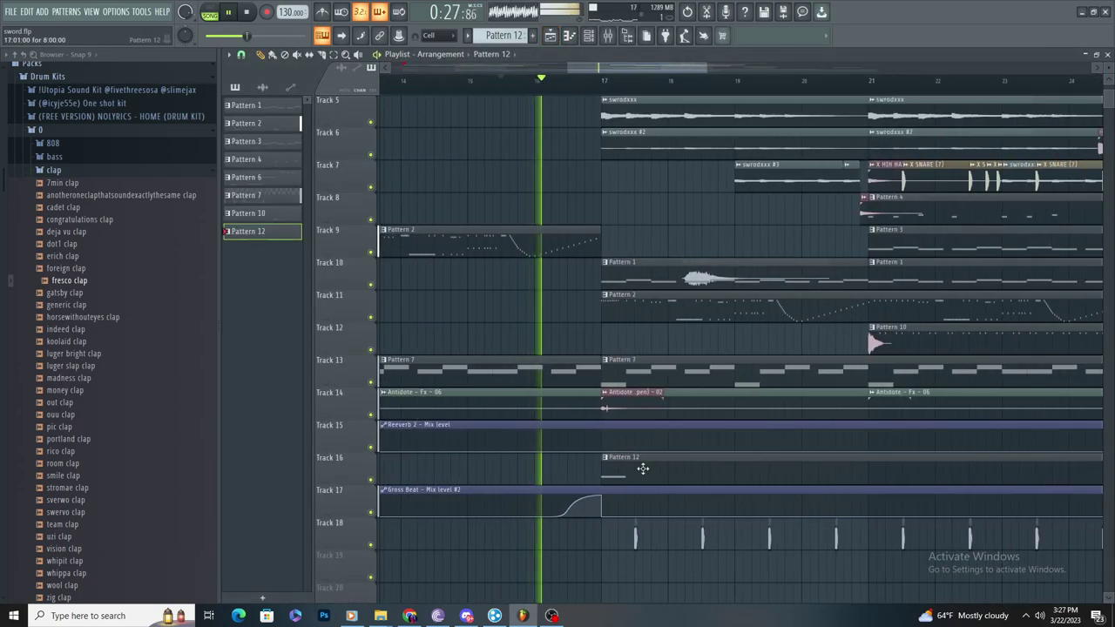
key(space)
key(ctrl+z)
key(F7)
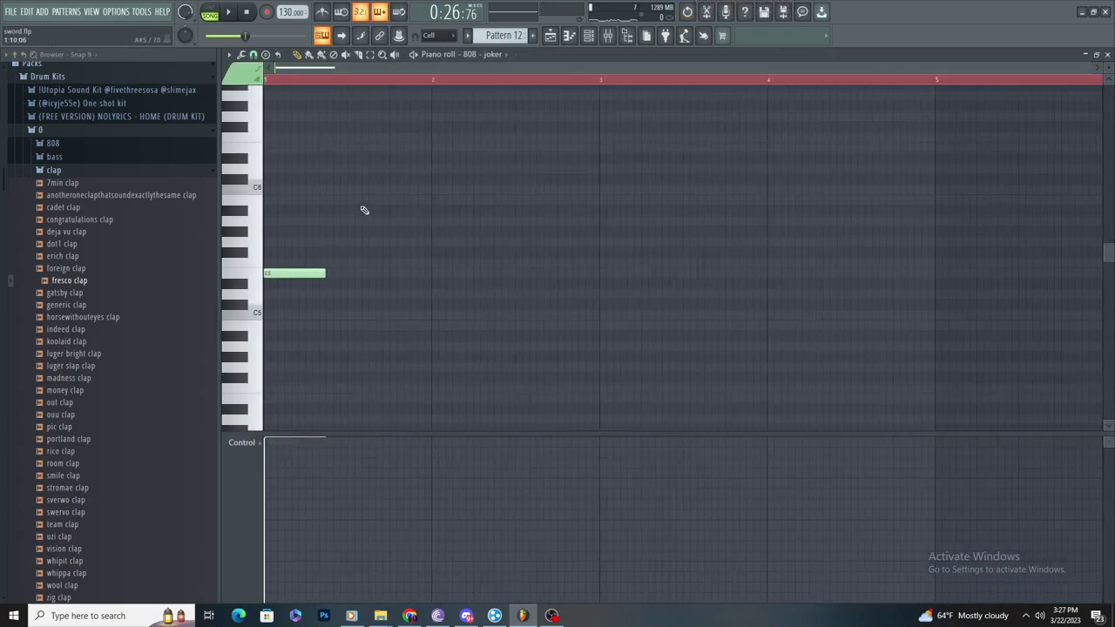
Step: Place the 808 - joker note on E5 at the start of bar 9 and play it back
drag(466, 69, 1052, 202)
key(space)
click(1020, 304)
scroll(1066, 305, up, 3)
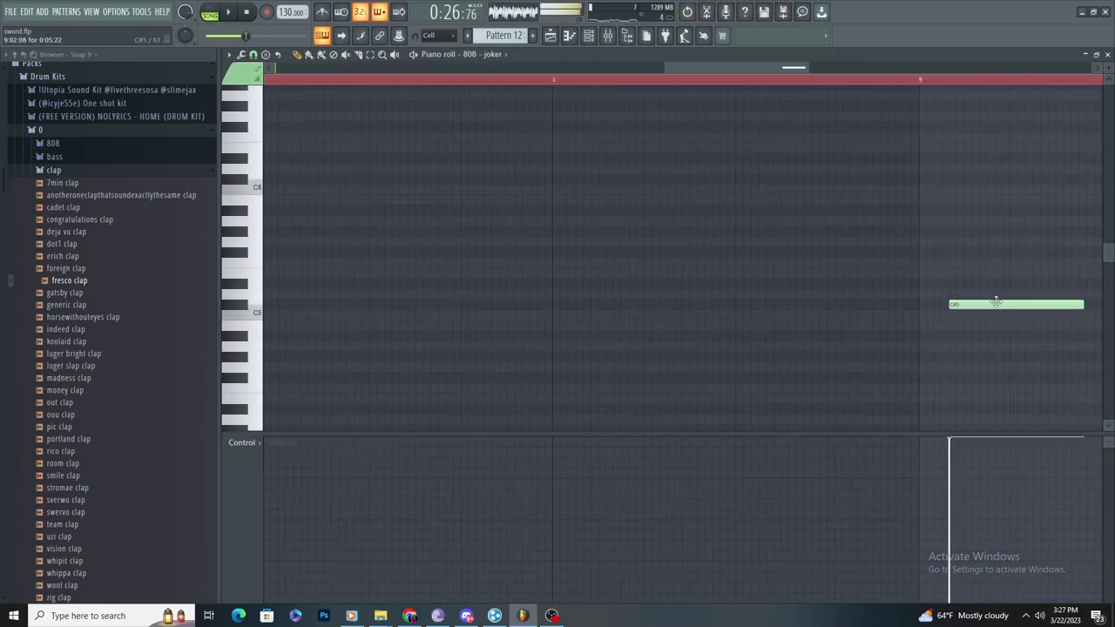
key(space)
scroll(971, 267, down, 3)
scroll(950, 264, up, 3)
scroll(934, 255, down, 2)
scroll(926, 240, up, 2)
key(space)
scroll(863, 192, up, 2)
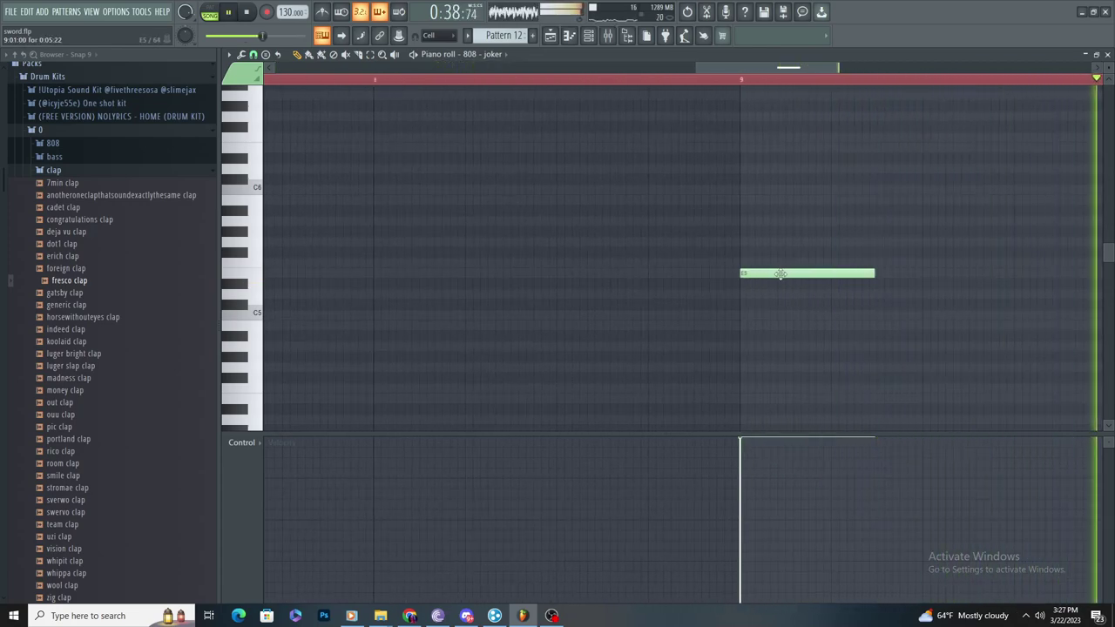
Step: Switch the piano roll to just 808, try an E5 note leading into bar 9, and open the channel's settings
click(504, 54)
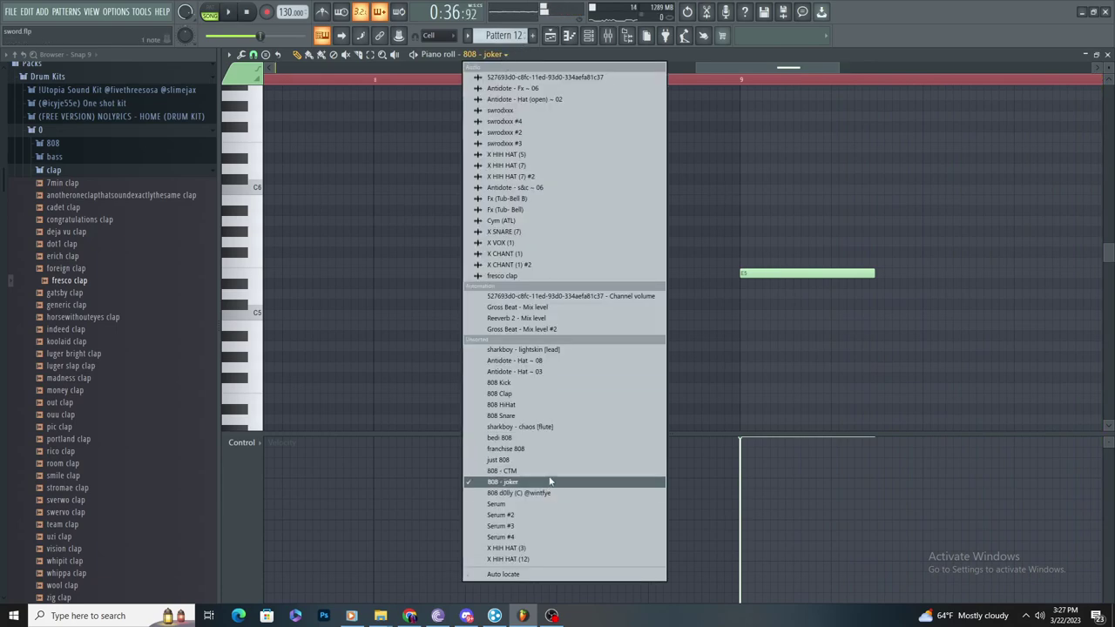
click(556, 462)
click(659, 273)
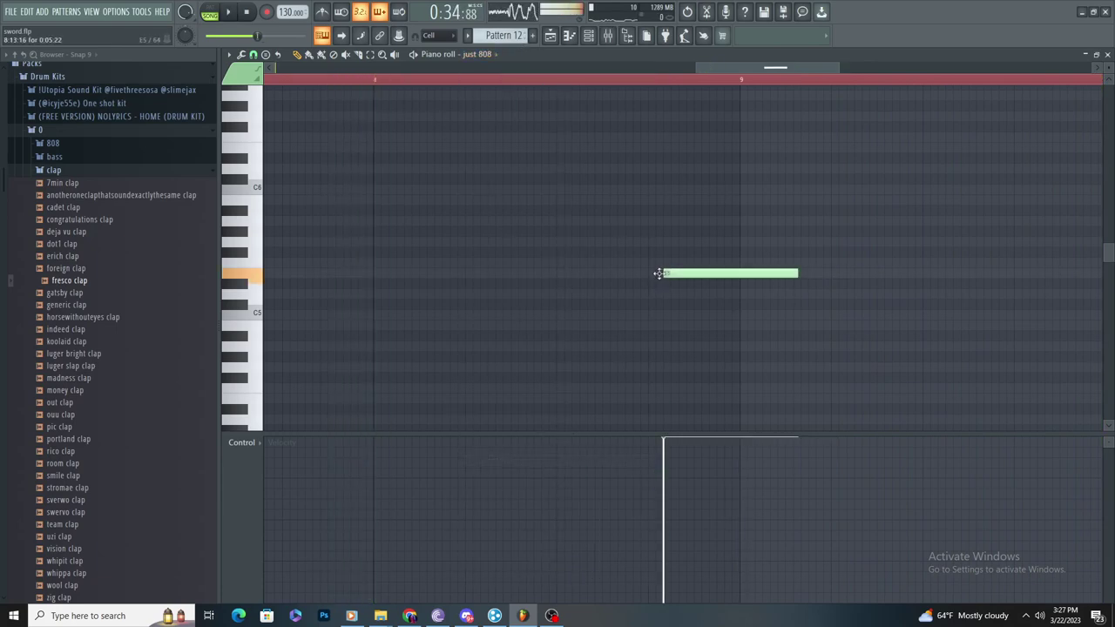
key(F6)
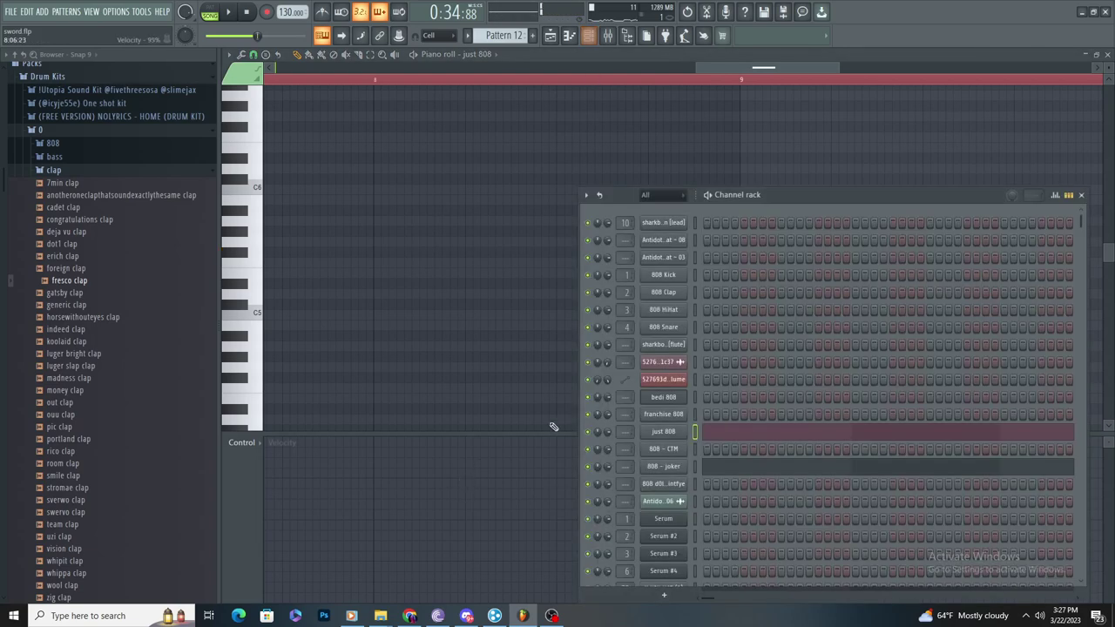
click(676, 433)
click(316, 204)
key(space)
Step: Try single just 808 lead-in notes at F#5, G5 and A5 shortly before bar 9
key(space)
click(702, 160)
right_click(705, 160)
key(space)
click(674, 243)
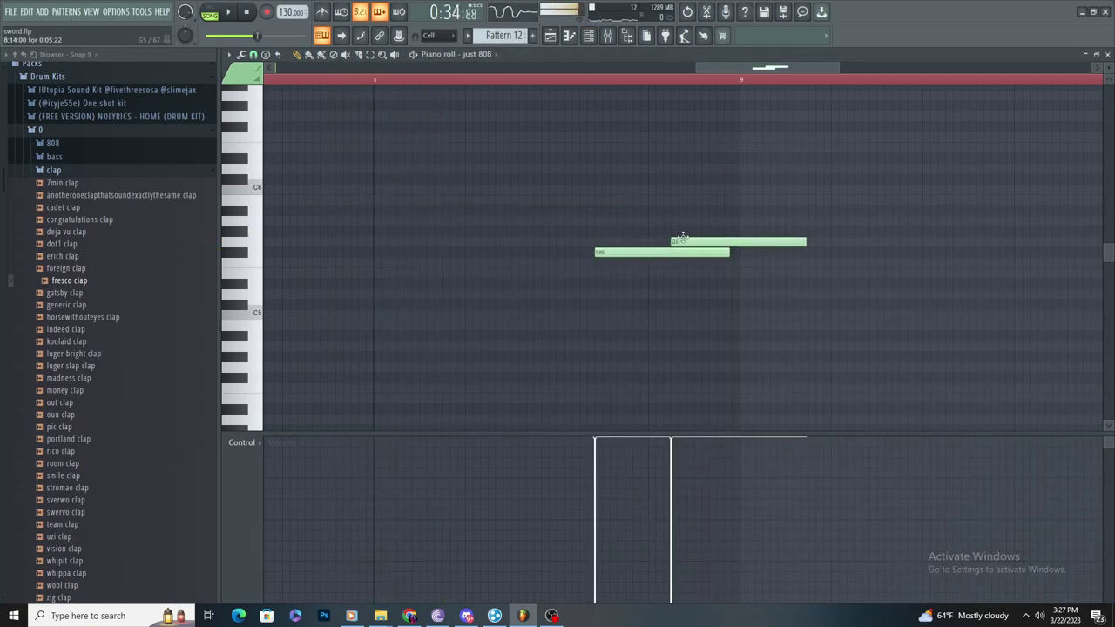
right_click(676, 243)
right_click(669, 251)
click(680, 220)
key(space)
right_click(664, 212)
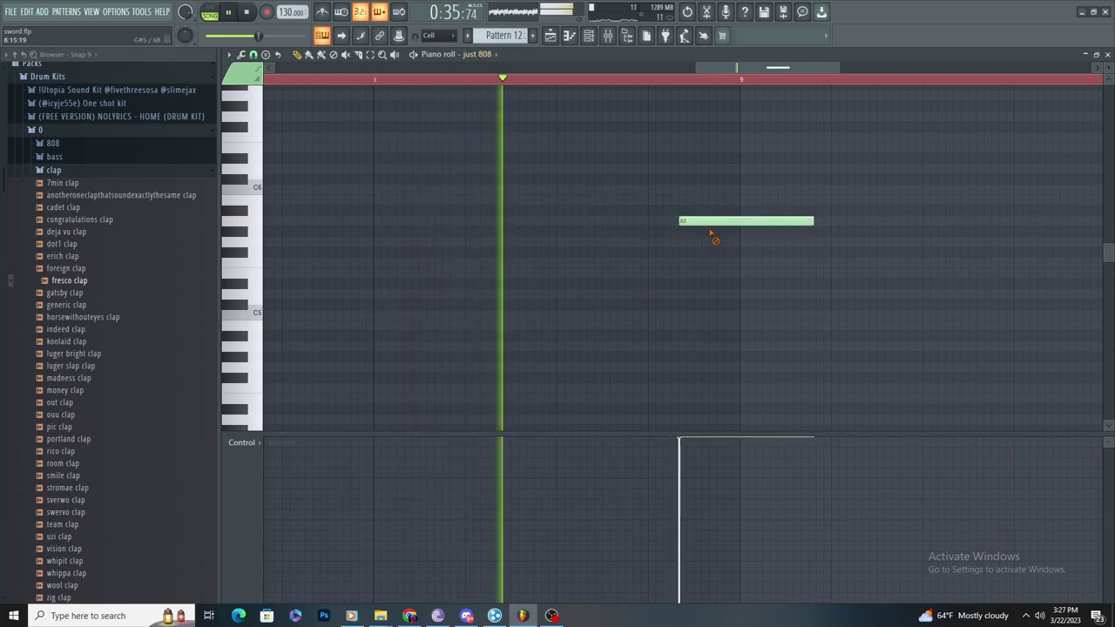
right_click(716, 222)
Step: Draw an A5 note on just 808 that runs up to the start of bar 9
click(617, 200)
key(space)
key(space)
mouse_move(665, 202)
mouse_down()
mouse_move(637, 223)
mouse_move(621, 220)
mouse_up()
key(space)
key(space)
drag(735, 221, 743, 223)
Step: Add a G#5 note ahead of the A5 note and slice it where the A5 note starts
click(512, 231)
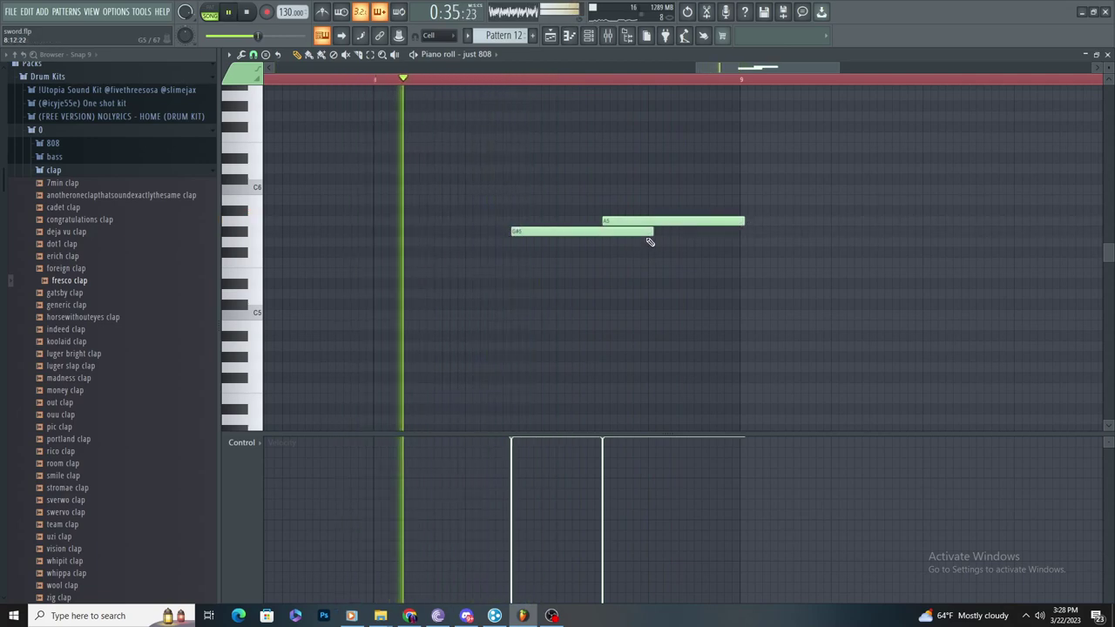
drag(649, 231, 597, 233)
scroll(581, 227, up, 2)
key(ctrl+z)
key(space)
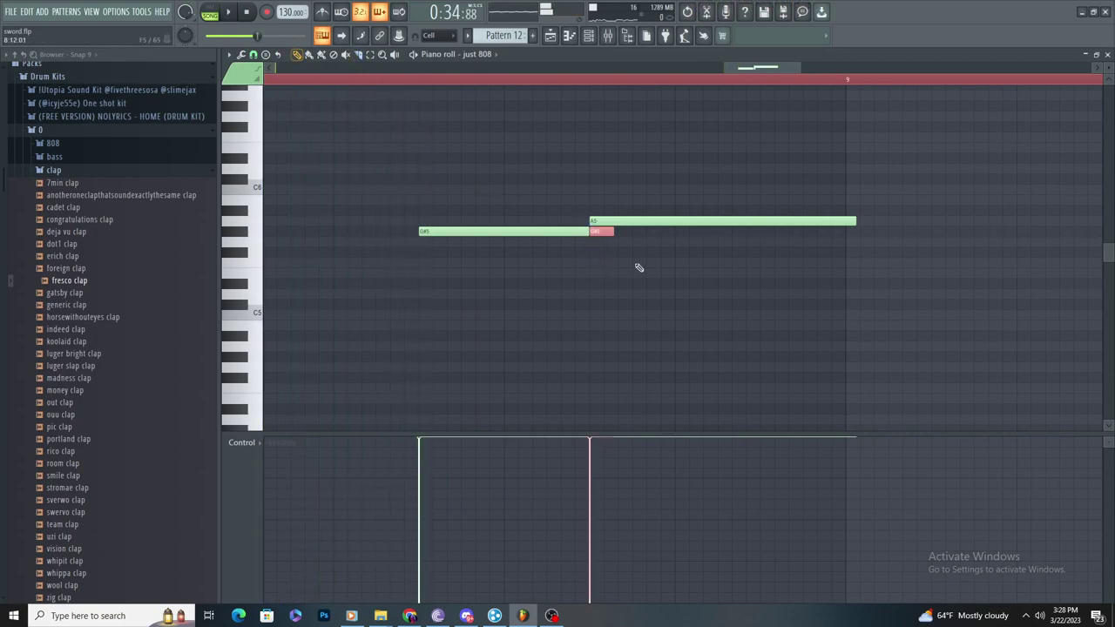
scroll(590, 247, down, 2)
key(space)
Step: Play back the bass lead-in in the playlist, and raise its first just 808 note in Pattern 12 to E6
click(554, 36)
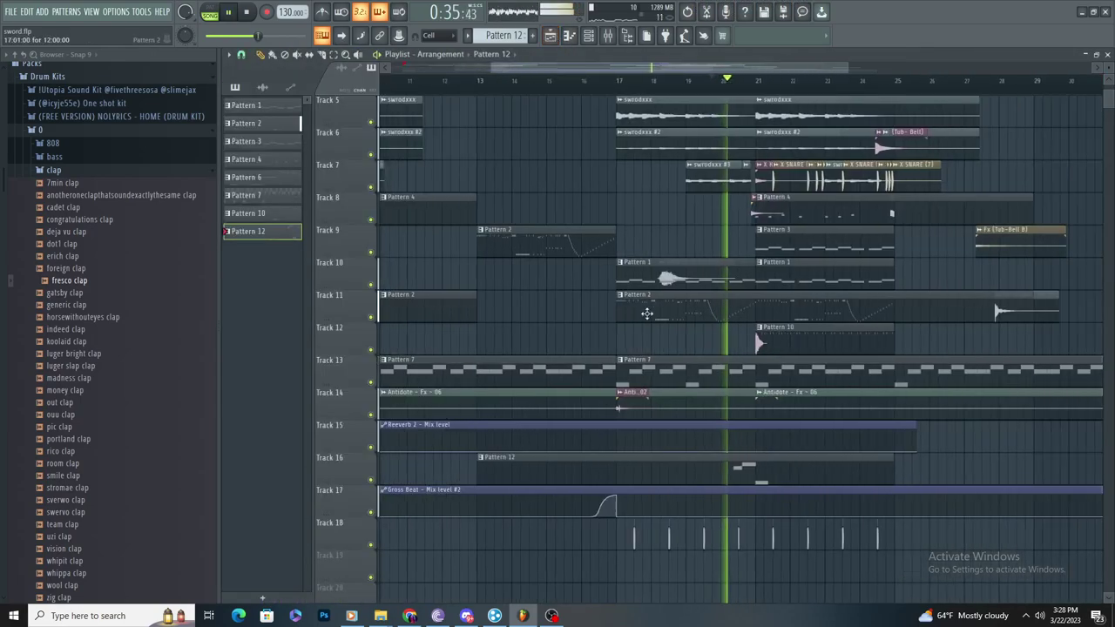
scroll(734, 330, up, 2)
key(space)
key(space)
double_click(658, 461)
scroll(562, 289, up, 2)
key(space)
right_click(465, 283)
drag(411, 221, 443, 145)
key(space)
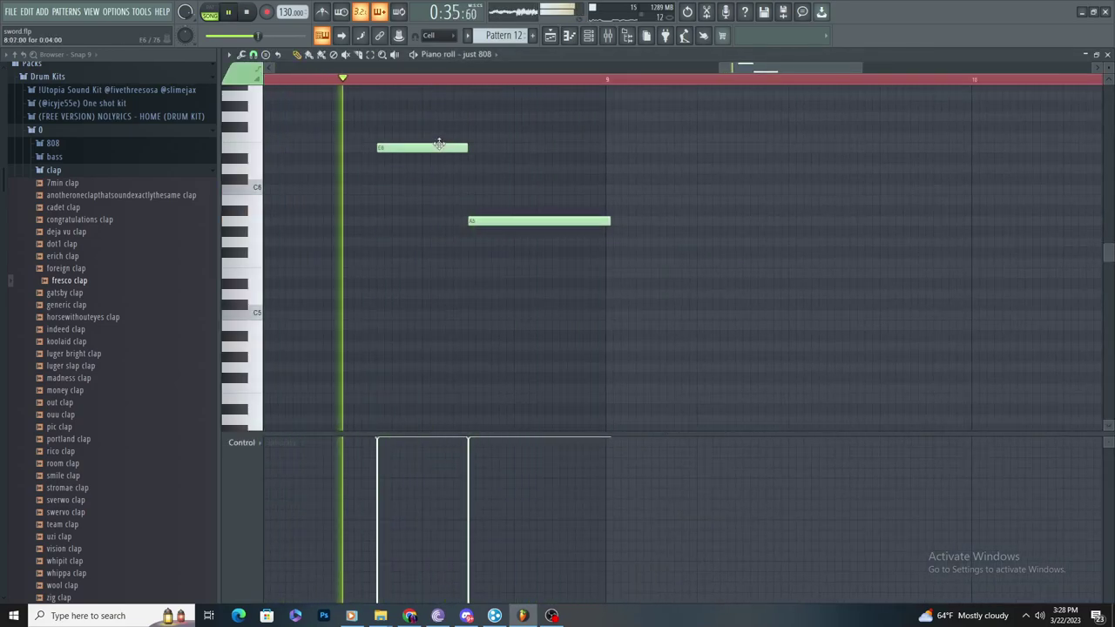
scroll(579, 262, down, 2)
key(space)
key(space)
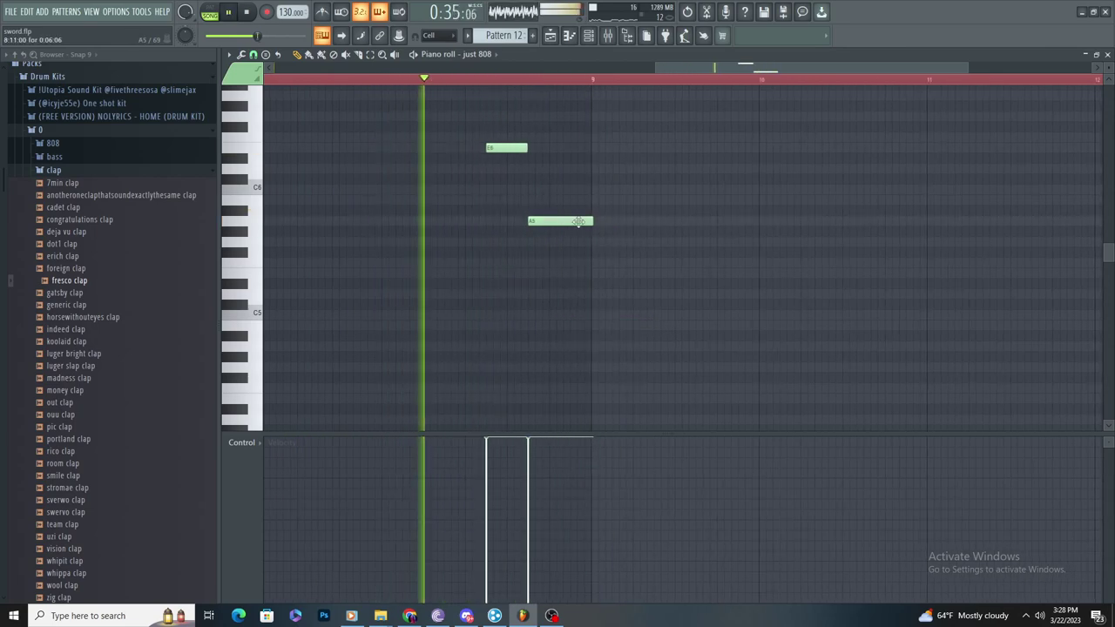
Step: Switch the piano roll to 808 - joker and try an extra note near the E5 note at bar 9
scroll(747, 269, up, 2)
scroll(747, 269, down, 2)
click(488, 54)
click(540, 482)
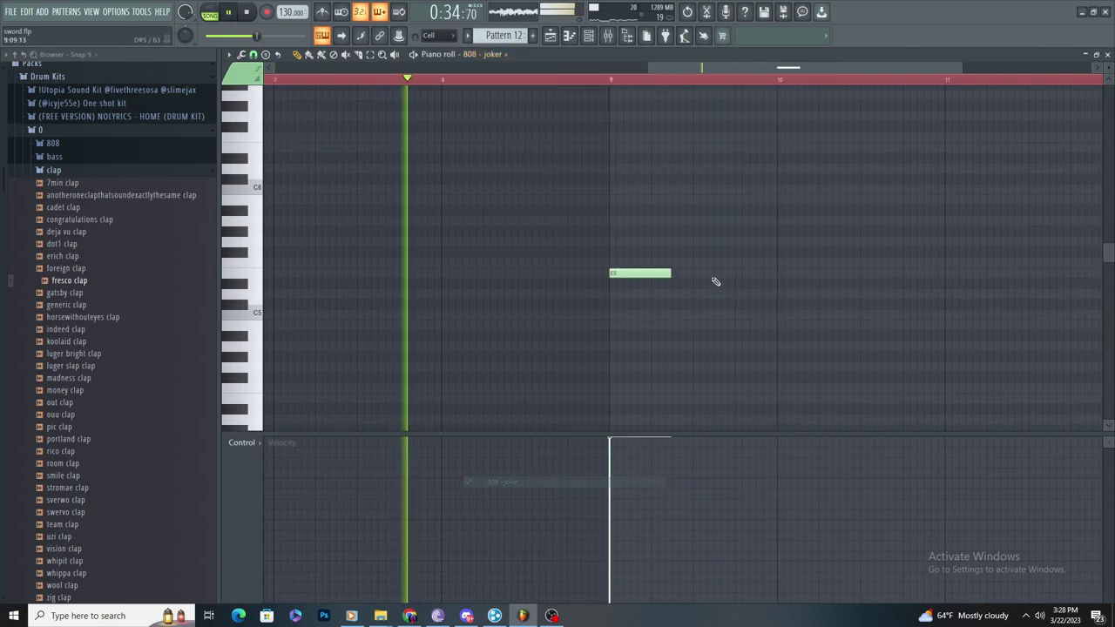
click(565, 264)
scroll(696, 322, down, 2)
key(space)
scroll(730, 335, up, 2)
right_click(567, 267)
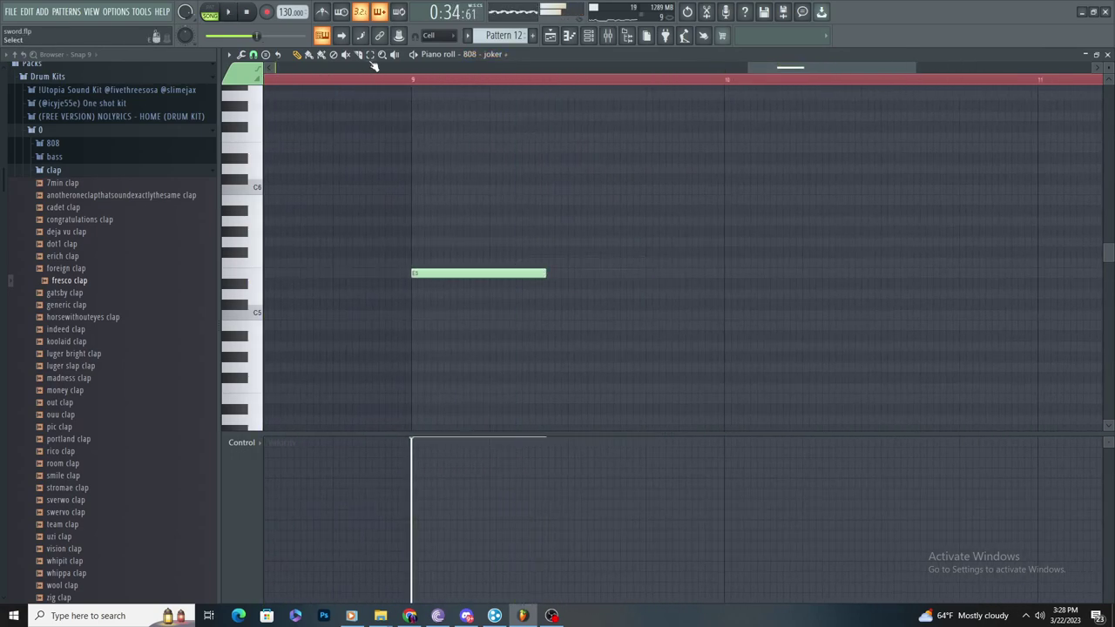
Step: Try a second 808 - joker E5 note late in bar 9 and play the part back
drag(537, 285, 637, 274)
right_click(533, 271)
scroll(543, 294, up, 3)
key(space)
key(space)
scroll(516, 266, down, 3)
scroll(697, 322, down, 1)
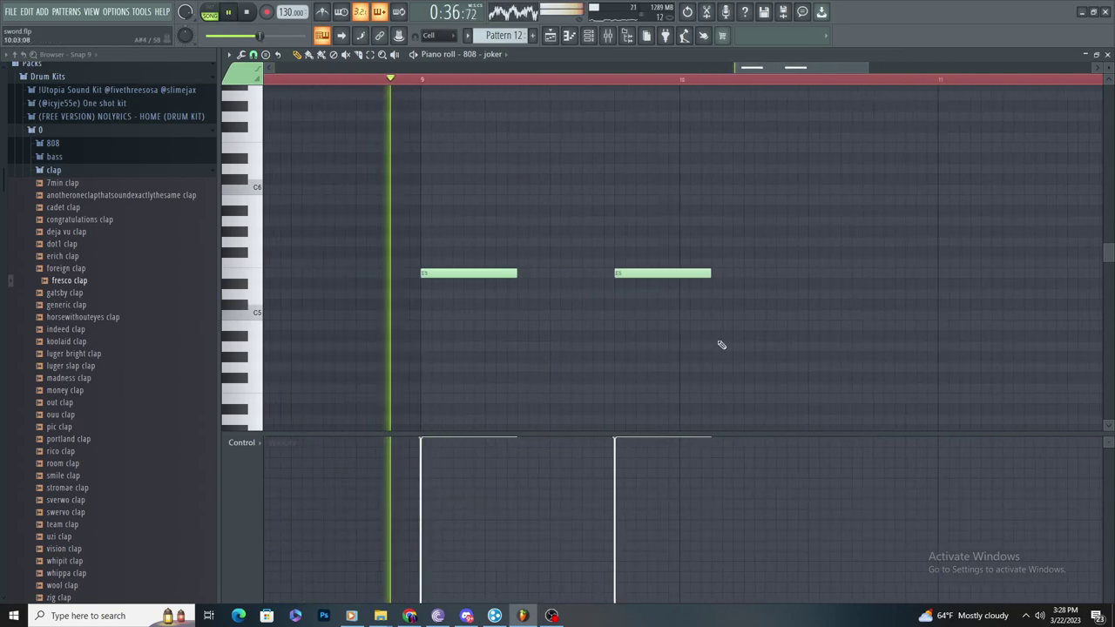
scroll(719, 341, up, 1)
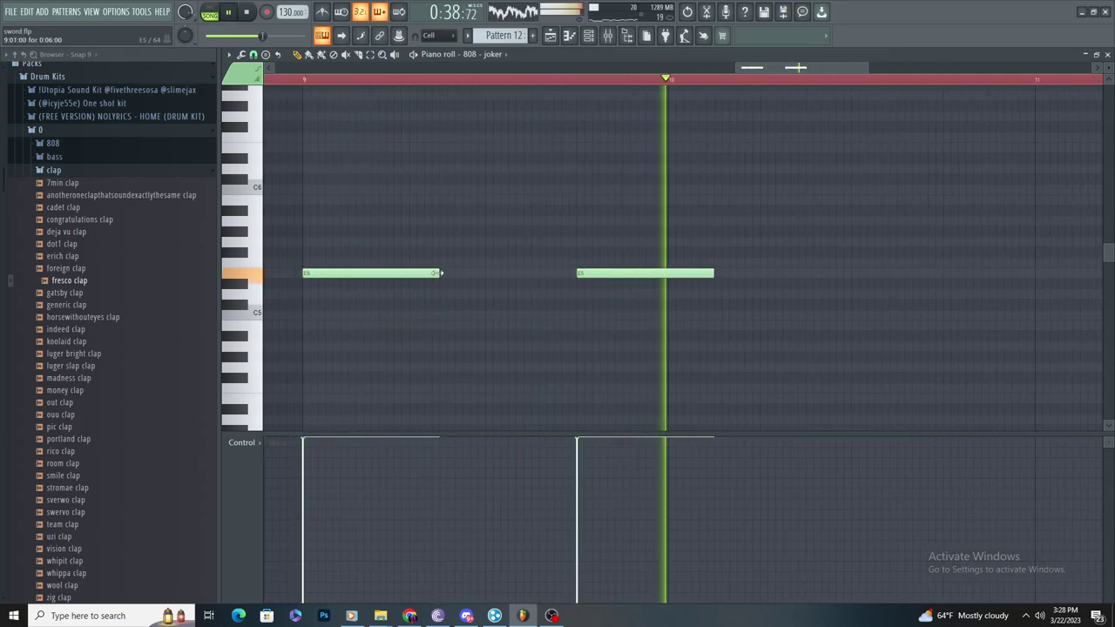
Step: Lengthen the first 808 - joker E5 note up to the second one's start and delete the second note
drag(438, 273, 575, 317)
right_click(607, 277)
scroll(662, 287, down, 2)
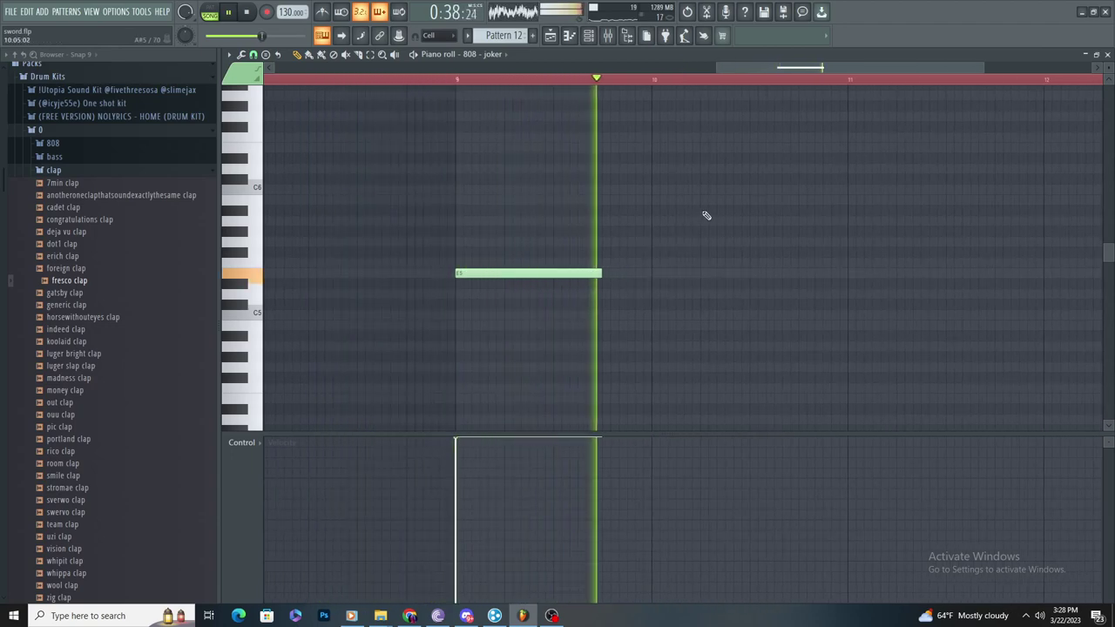
key(space)
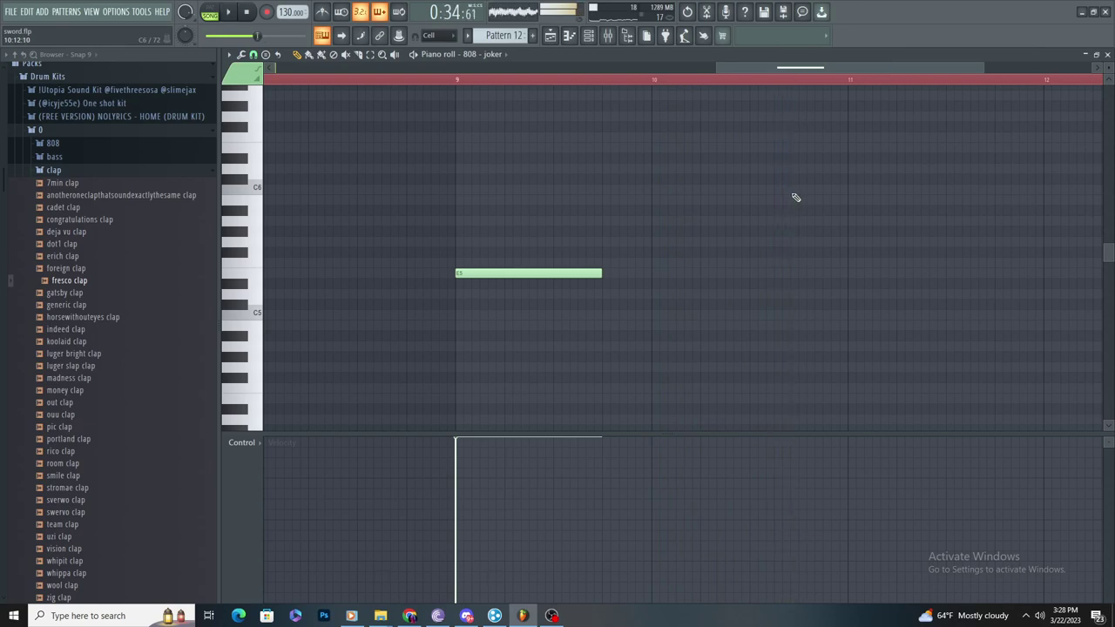
scroll(563, 219, up, 3)
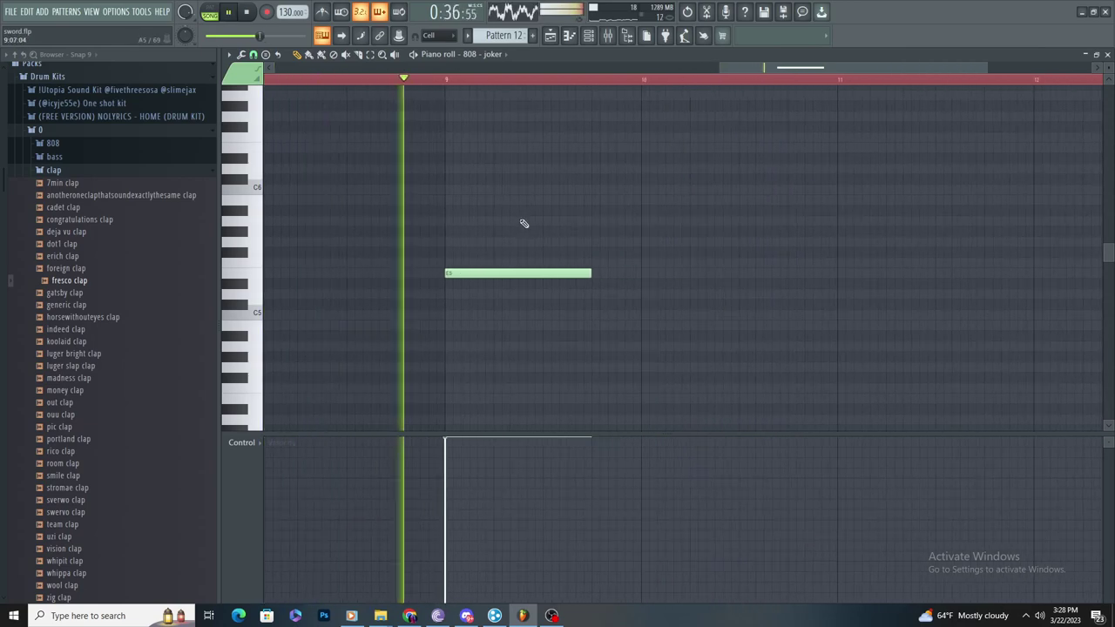
right_click(528, 272)
click(495, 55)
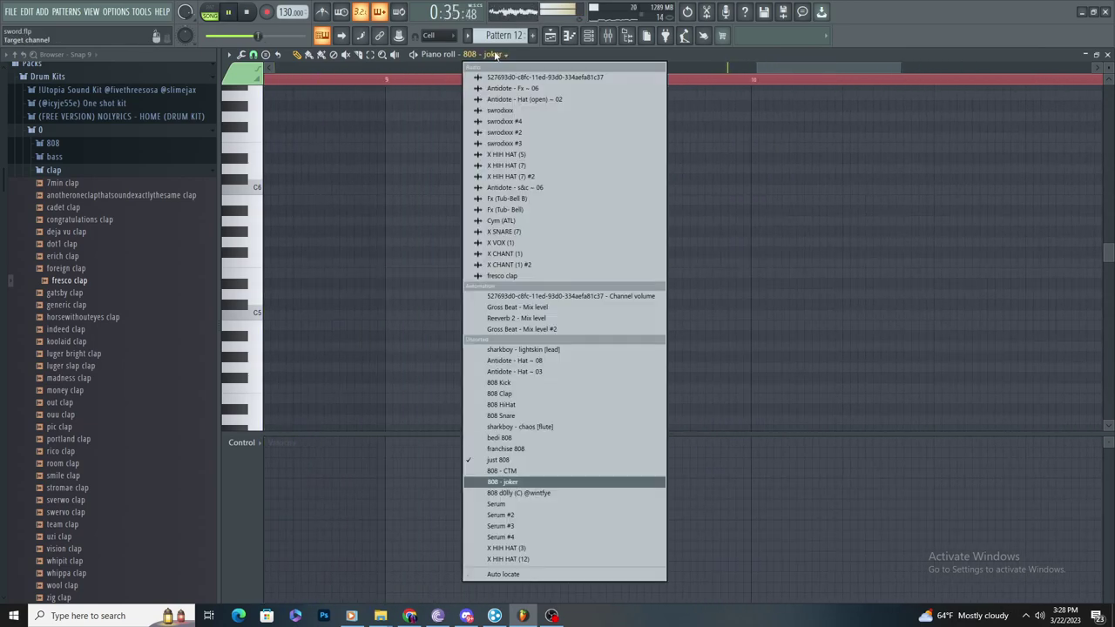
drag(752, 296, 667, 275)
key(space)
right_click(702, 274)
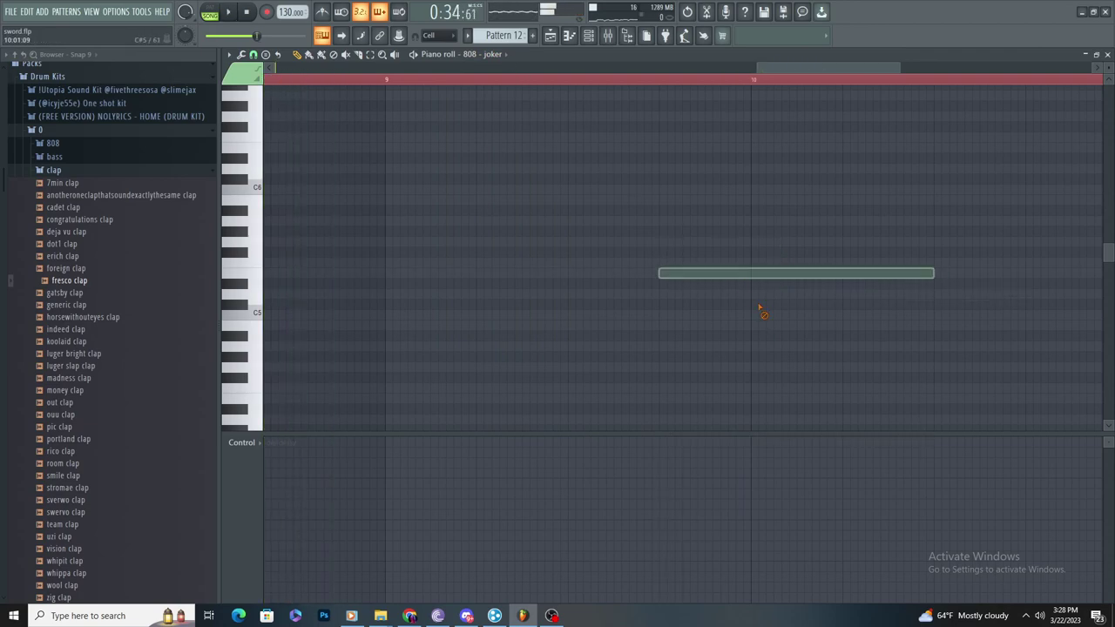
click(501, 55)
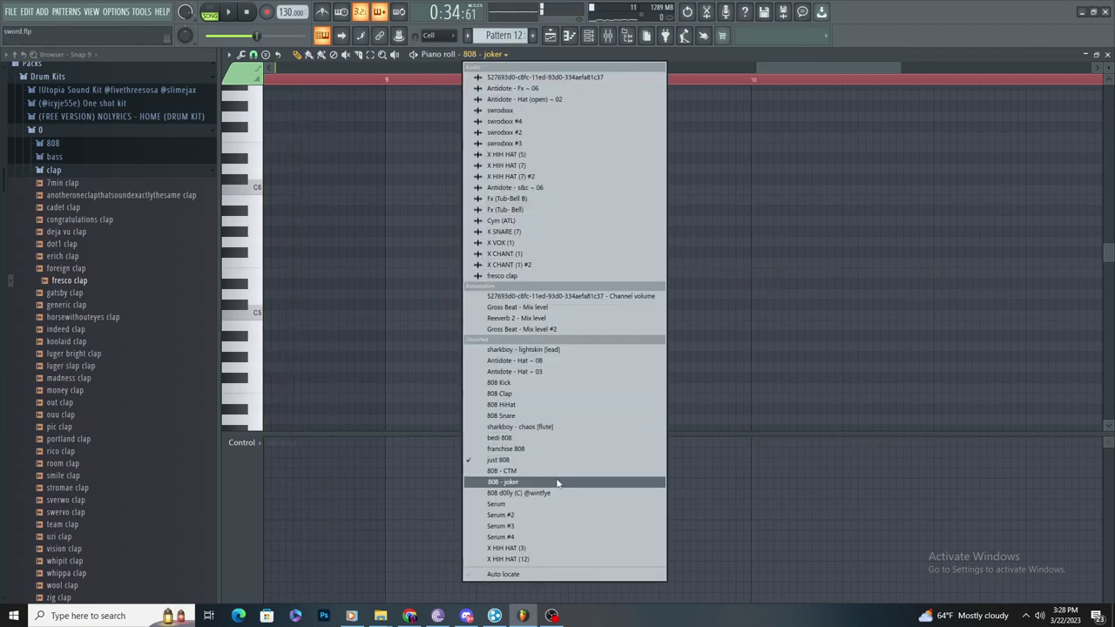
click(558, 483)
key(ctrl+z)
key(ctrl+z)
key(ctrl+z)
key(ctrl+z)
key(ctrl+z)
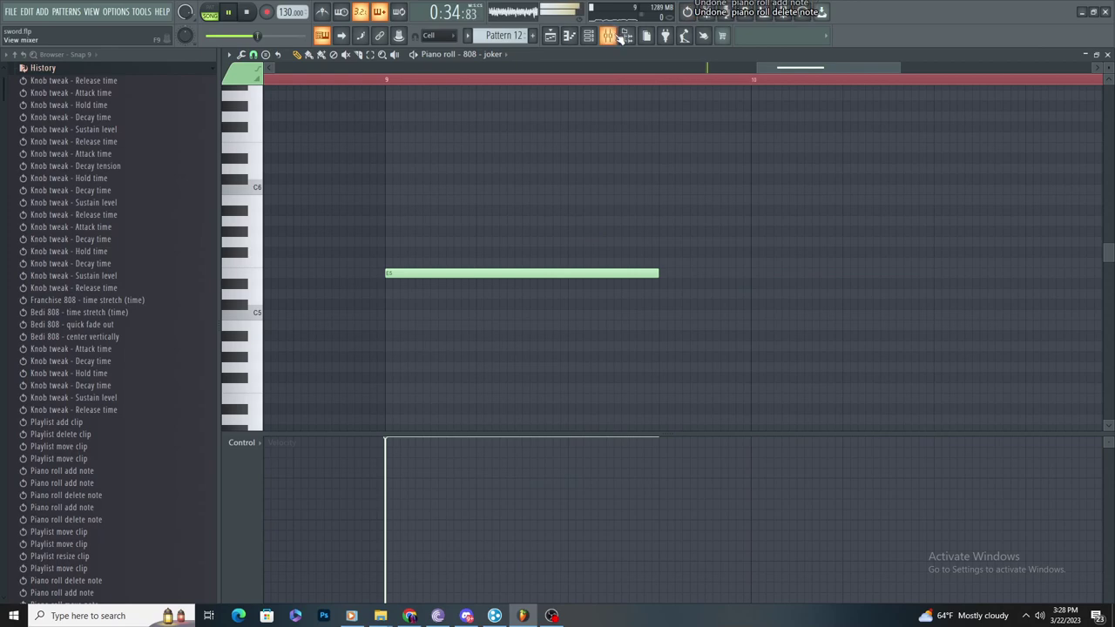
Step: Play the section in the mixer and inspect Insert 10's Fruity Parametric EQ 2
click(609, 36)
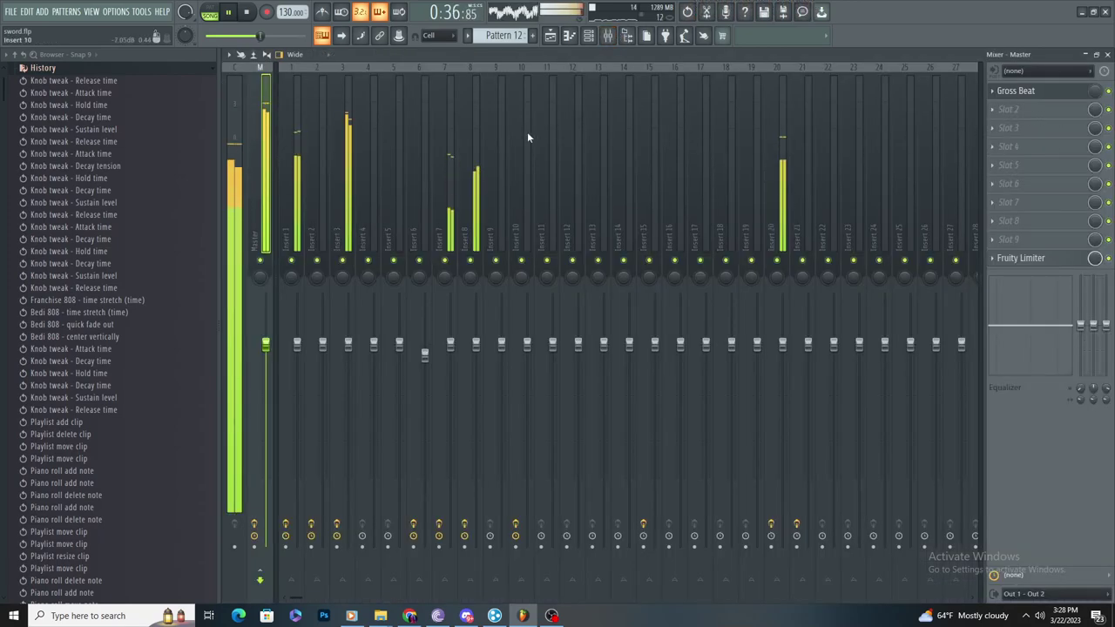
key(space)
click(525, 195)
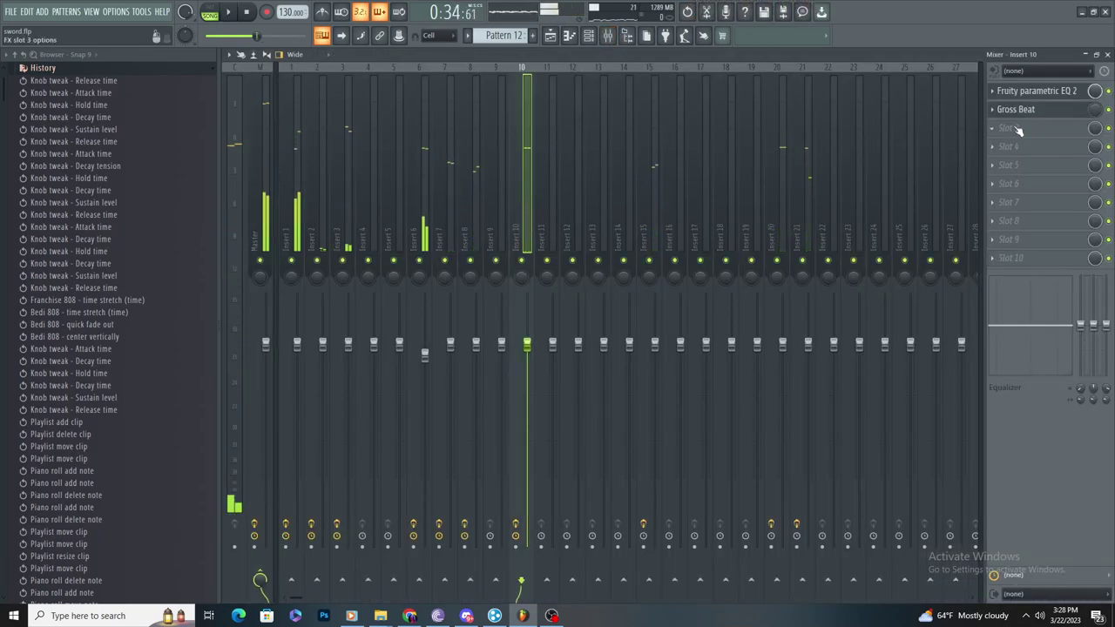
click(1038, 94)
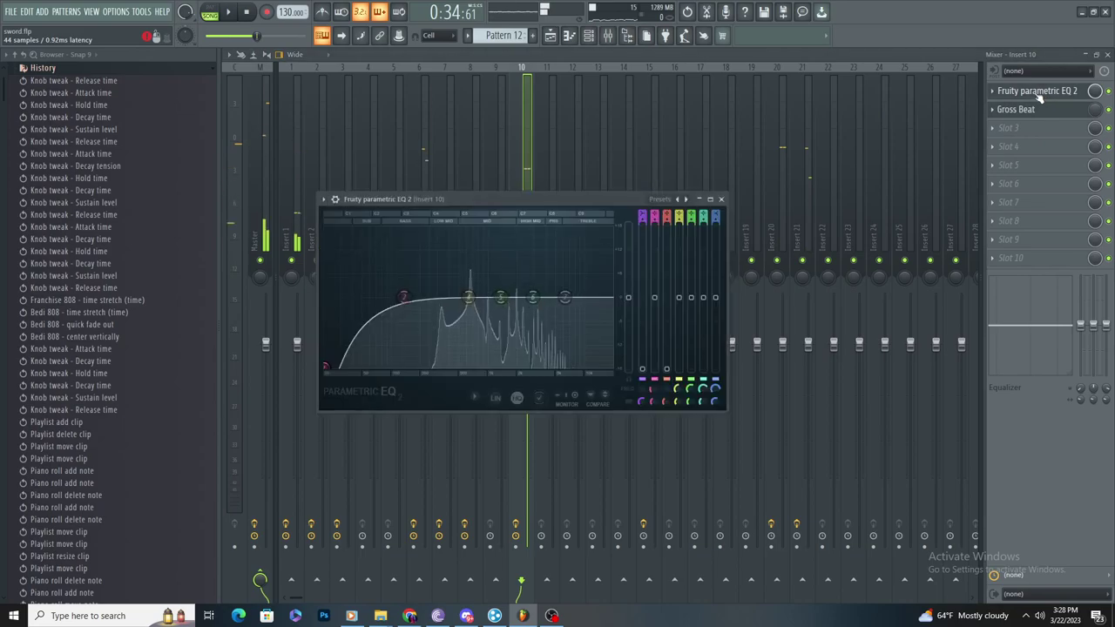
Step: Check 808 - joker's target mixer track and load Fruity Parametric EQ 2 in the first slot of Insert 19
click(590, 38)
double_click(625, 467)
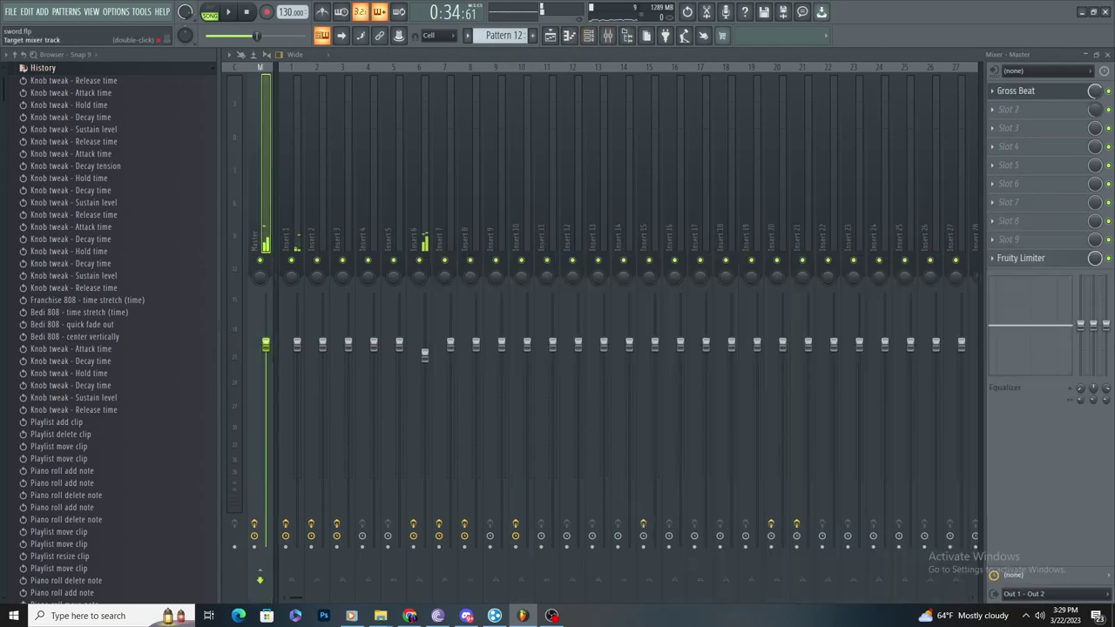
click(1027, 90)
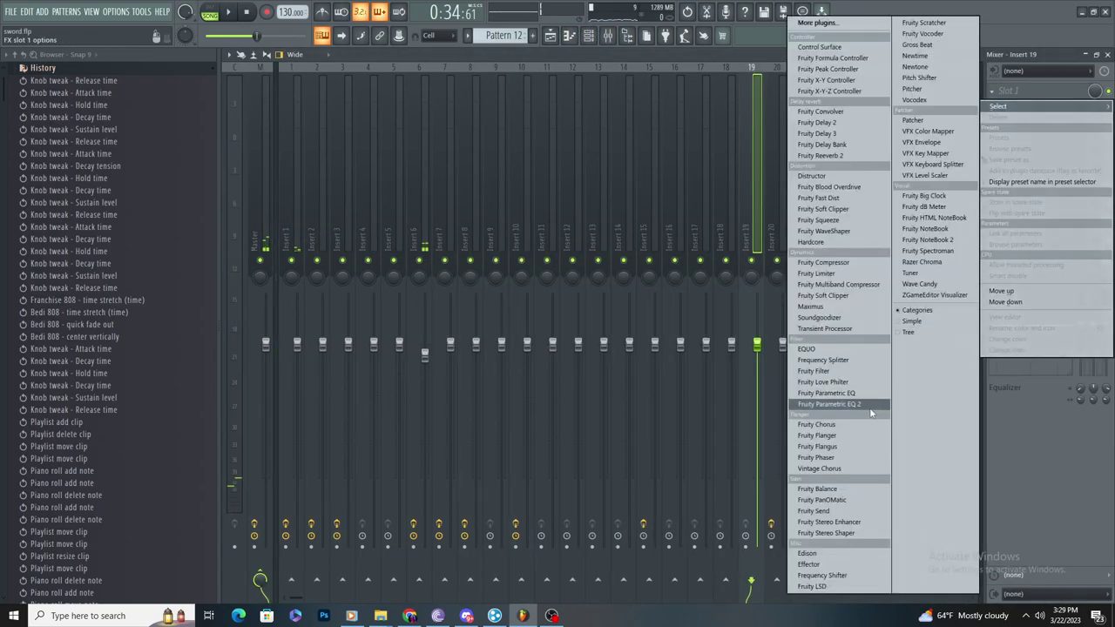
click(832, 404)
Step: Shape Insert 19's EQ with a steep high cut and a band 5 low-mid boost of about 14 dB
drag(493, 209, 469, 273)
key(space)
drag(423, 205, 371, 155)
scroll(372, 155, up, 5)
drag(346, 207, 412, 276)
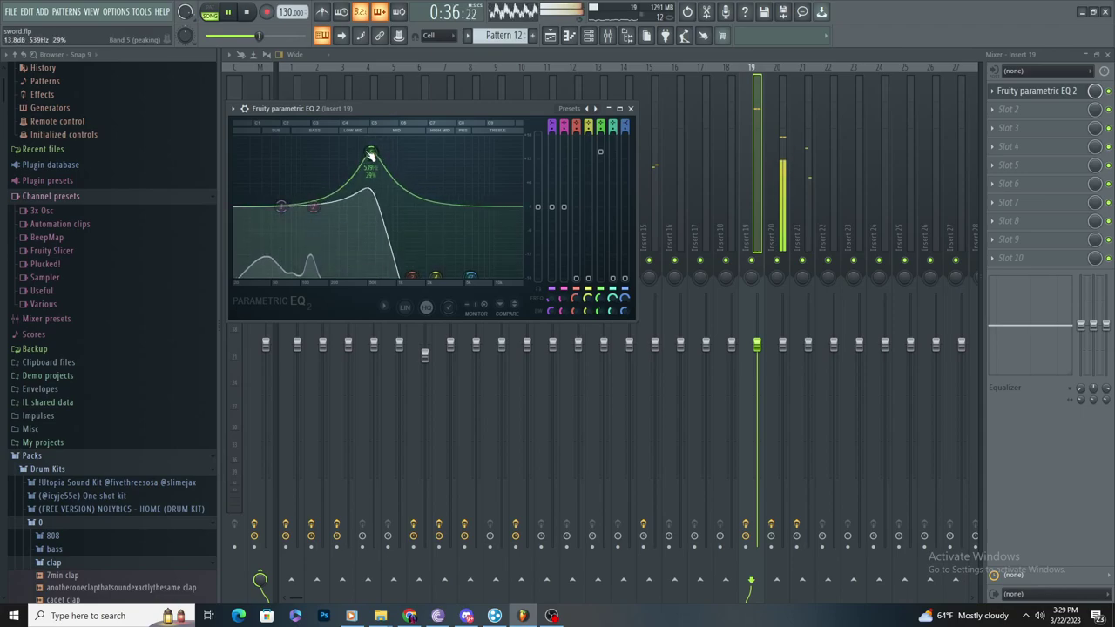
drag(357, 153, 362, 149)
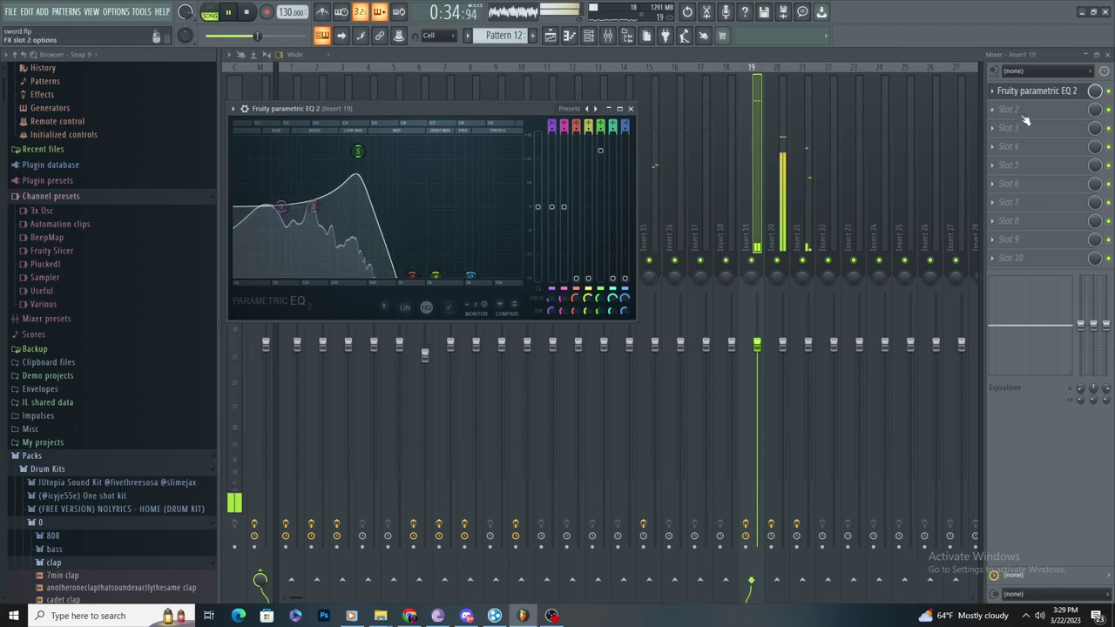
Step: Add Fruity Soft Clipper to Insert 19's second slot with post gain at about 96%, and return to the playlist
click(1009, 109)
click(823, 209)
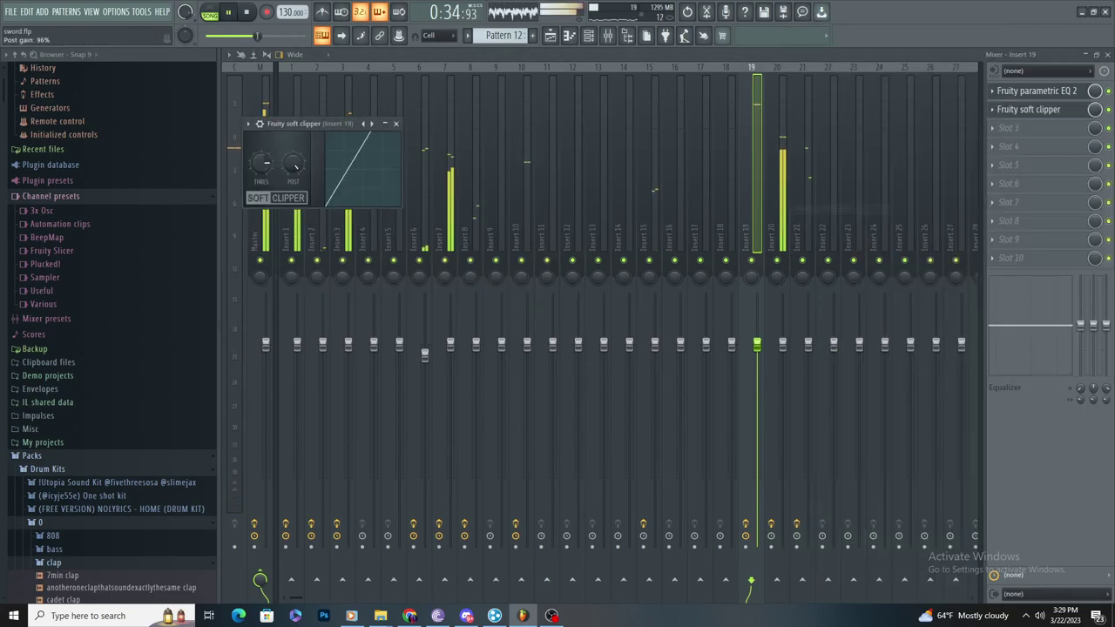
key(F5)
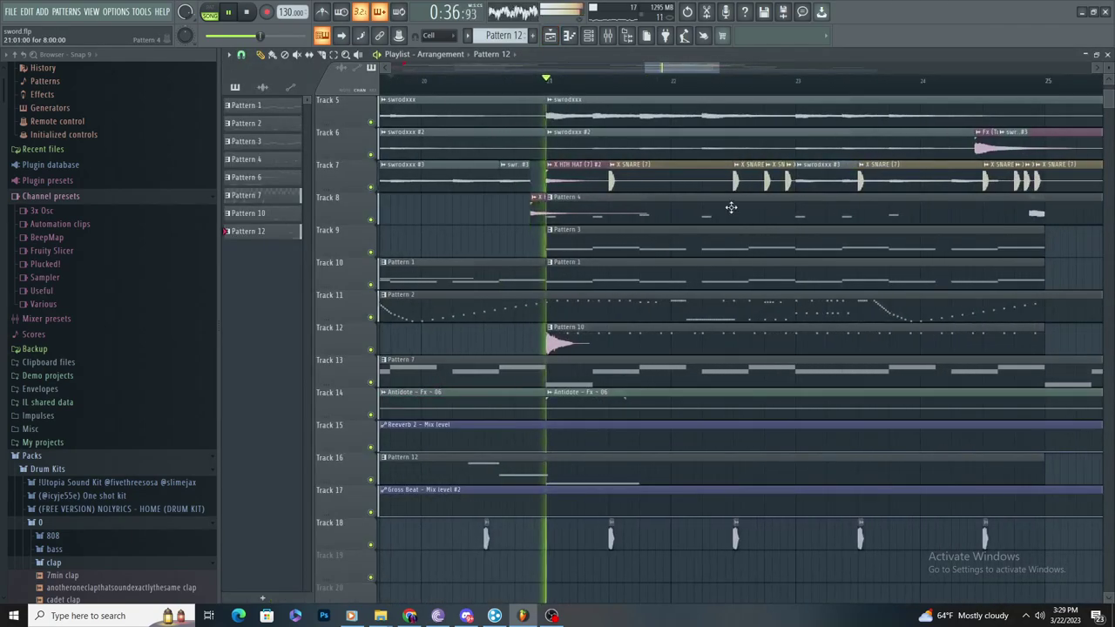
Step: Open Pattern 12 in the piano roll and display the just 808 channel's notes
scroll(761, 202, up, 3)
double_click(614, 464)
scroll(572, 401, down, 4)
scroll(649, 187, up, 3)
click(487, 59)
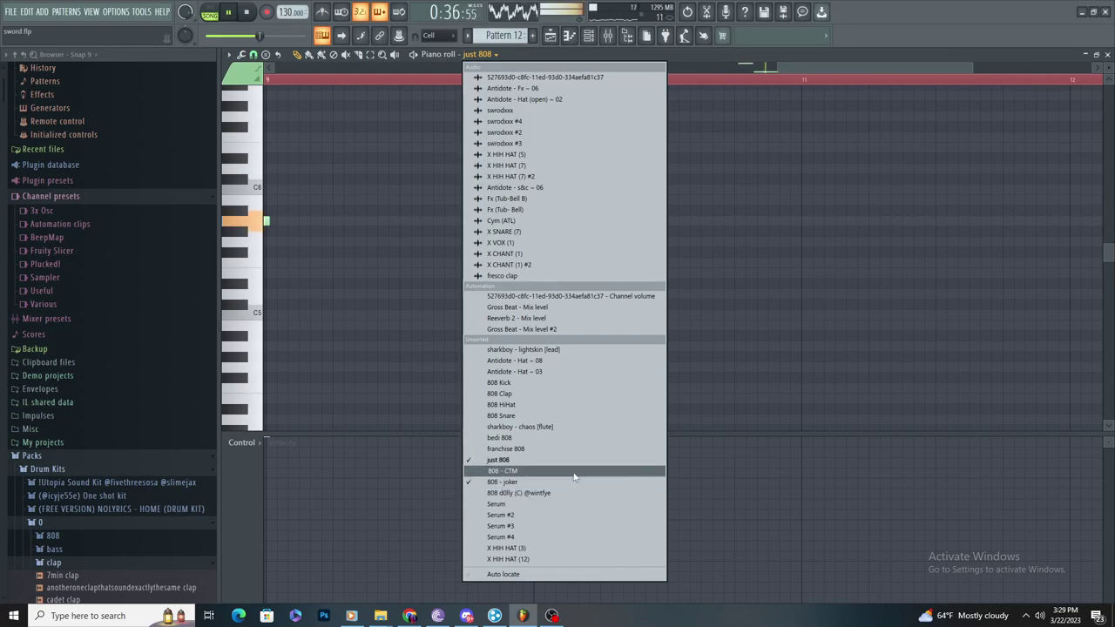
click(575, 471)
click(489, 55)
click(559, 464)
Step: Move the just 808 channel's E6 note to 8:09 and its A5 note to 8:13, and trim A5 to four steps
key(space)
key(space)
scroll(473, 227, up, 3)
drag(439, 148, 393, 148)
key(space)
key(space)
scroll(447, 246, down, 2)
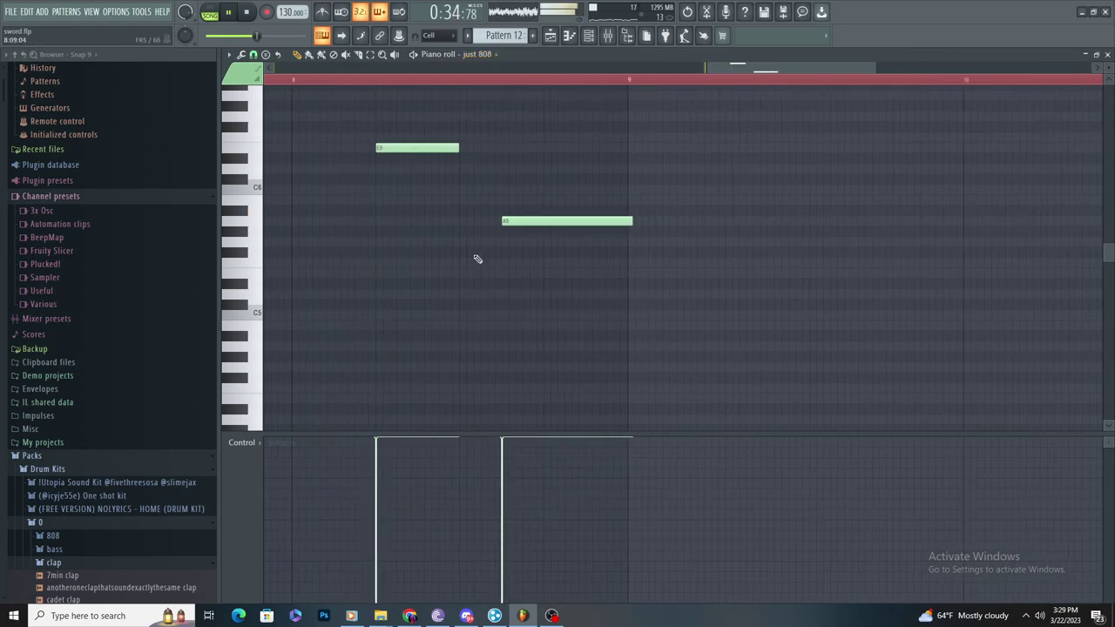
drag(520, 148, 601, 147)
drag(645, 222, 686, 222)
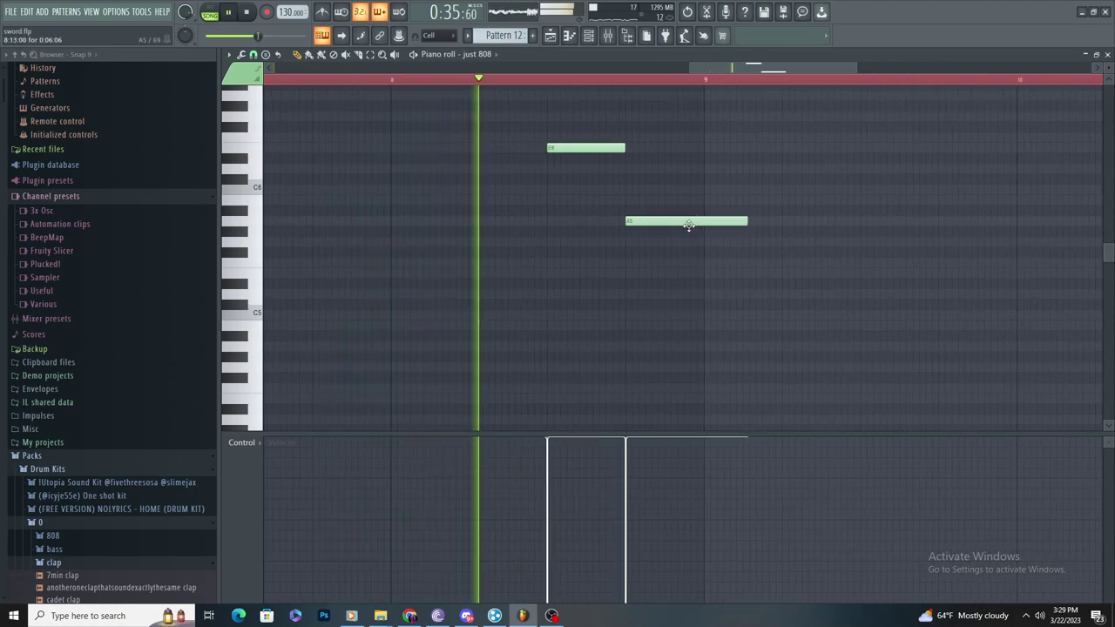
mouse_move(753, 222)
mouse_down()
mouse_move(716, 253)
mouse_move(703, 224)
mouse_up()
Step: Play back the section and check the timing of the two just 808 notes leading into bar 9
right_click(732, 243)
key(space)
key(space)
right_click(723, 253)
scroll(697, 244, down, 1)
scroll(778, 286, up, 3)
key(space)
key(space)
scroll(414, 223, down, 2)
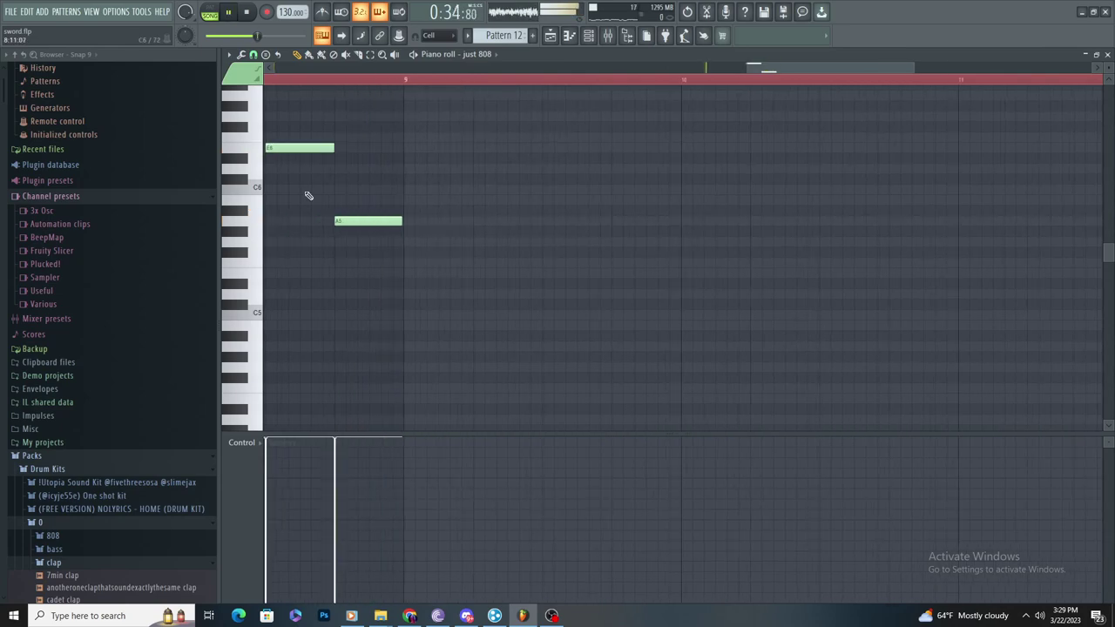
scroll(317, 204, up, 2)
scroll(436, 217, up, 1)
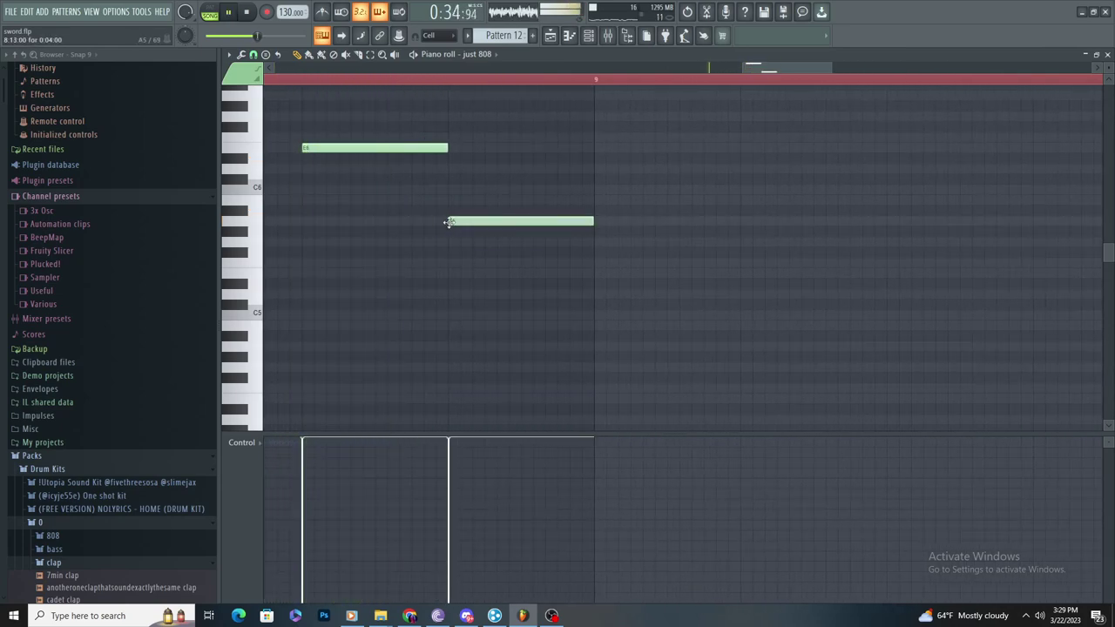
scroll(557, 262, down, 3)
Step: Try an F5 note about eight steps long on the 808 - CTM channel, starting at 9:13
click(470, 54)
click(540, 465)
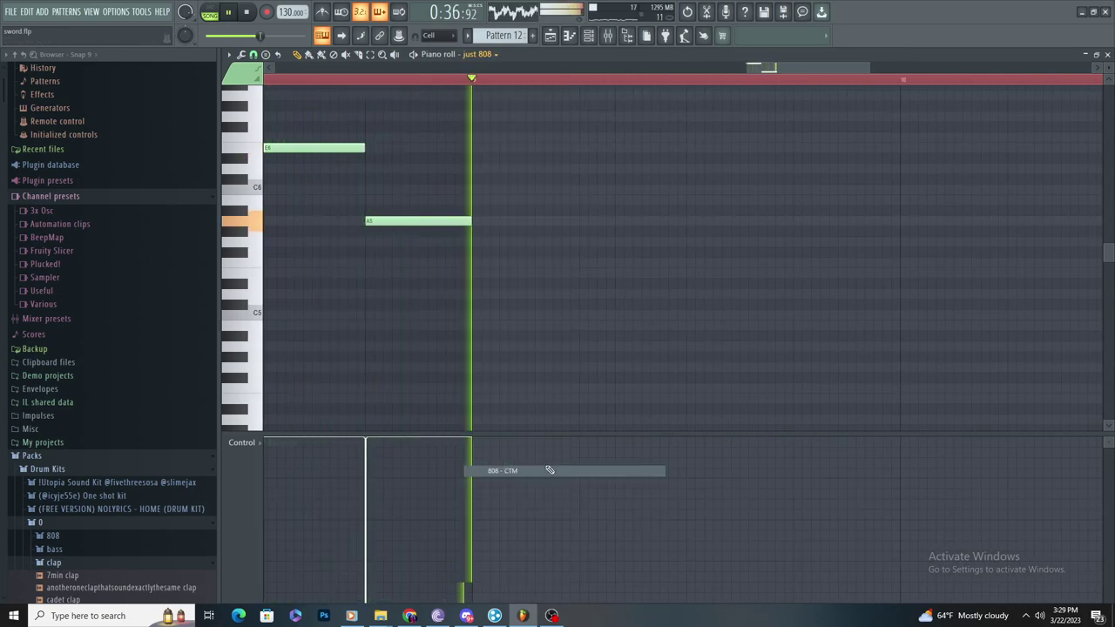
click(450, 241)
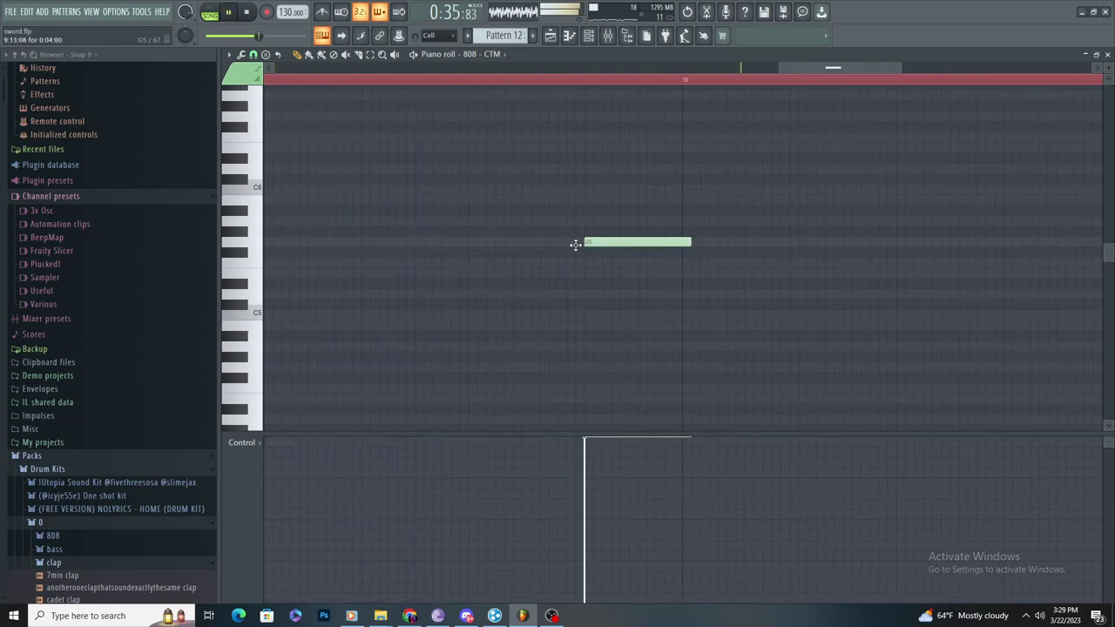
drag(819, 242, 761, 263)
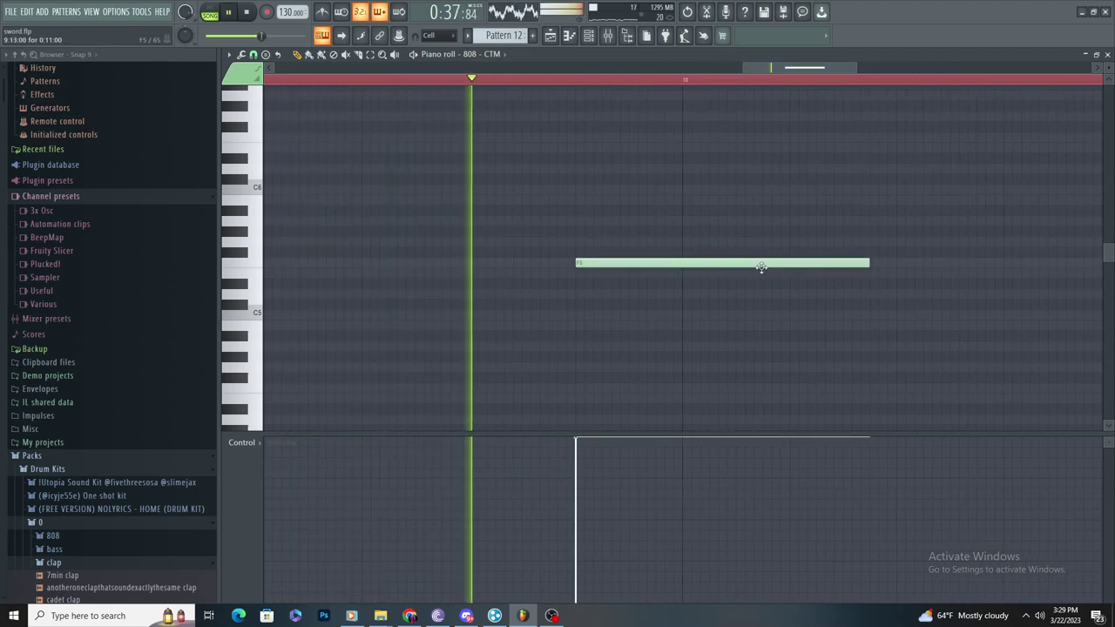
drag(694, 272, 600, 301)
key(space)
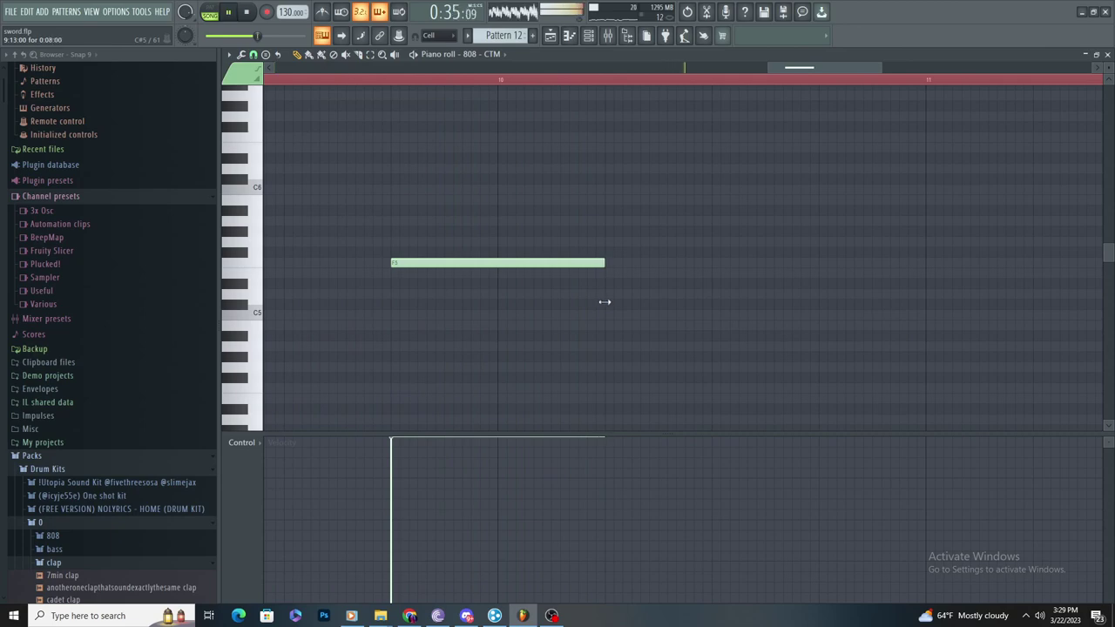
scroll(590, 262, down, 2)
key(F6)
key(F6)
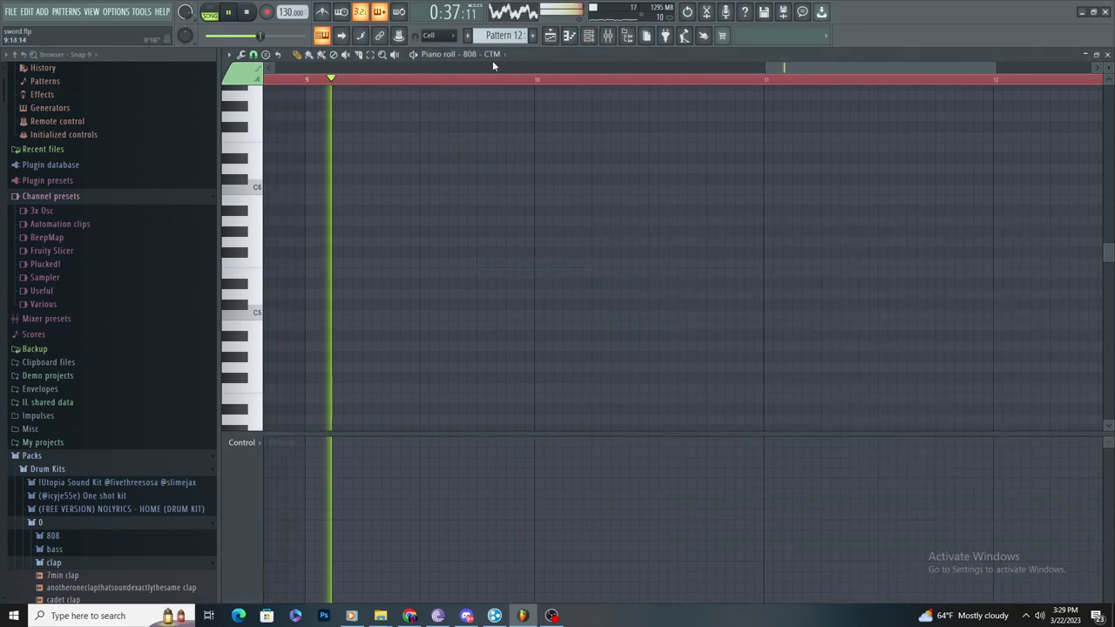
Step: Reopen Pattern 12 on the 808 - joker channel and shorten its E5 note at bar 9
click(491, 59)
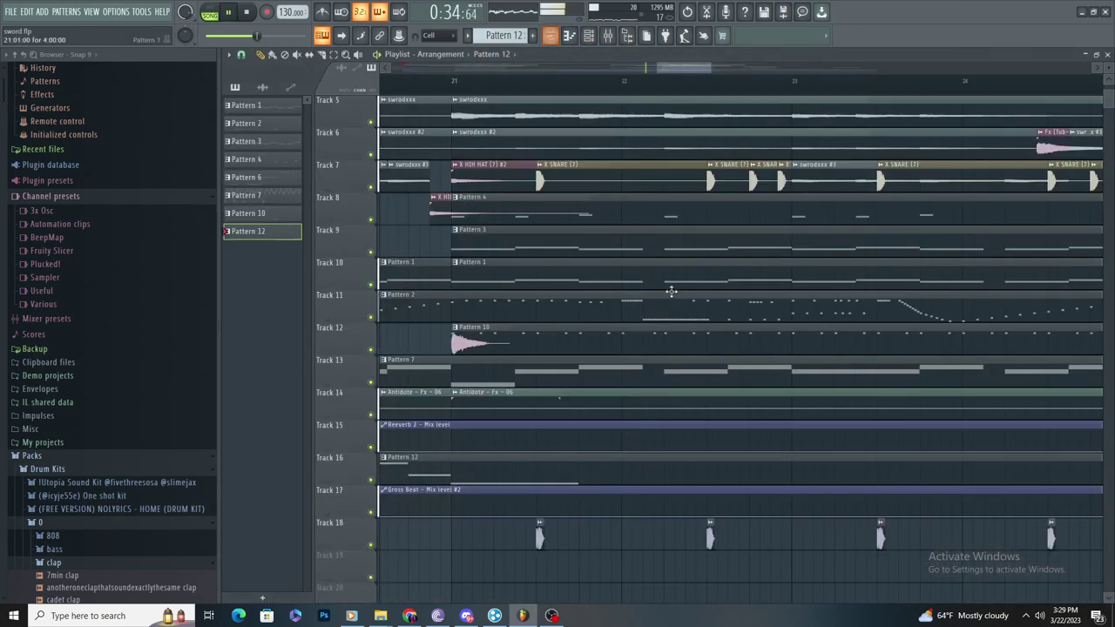
double_click(568, 465)
scroll(505, 316, down, 3)
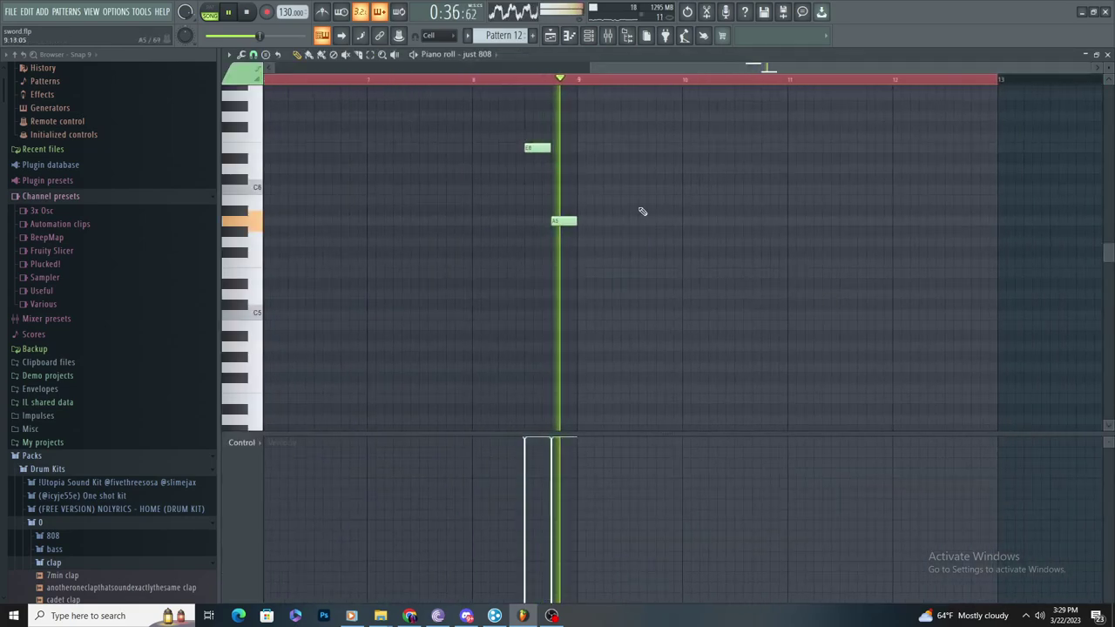
scroll(621, 196, up, 2)
click(477, 56)
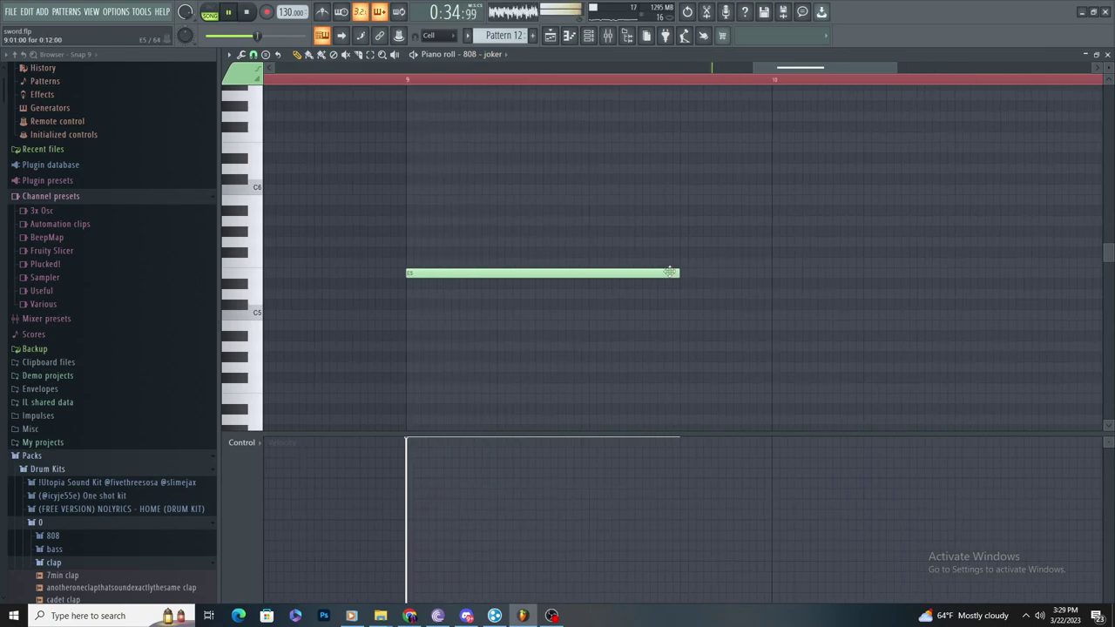
click(559, 35)
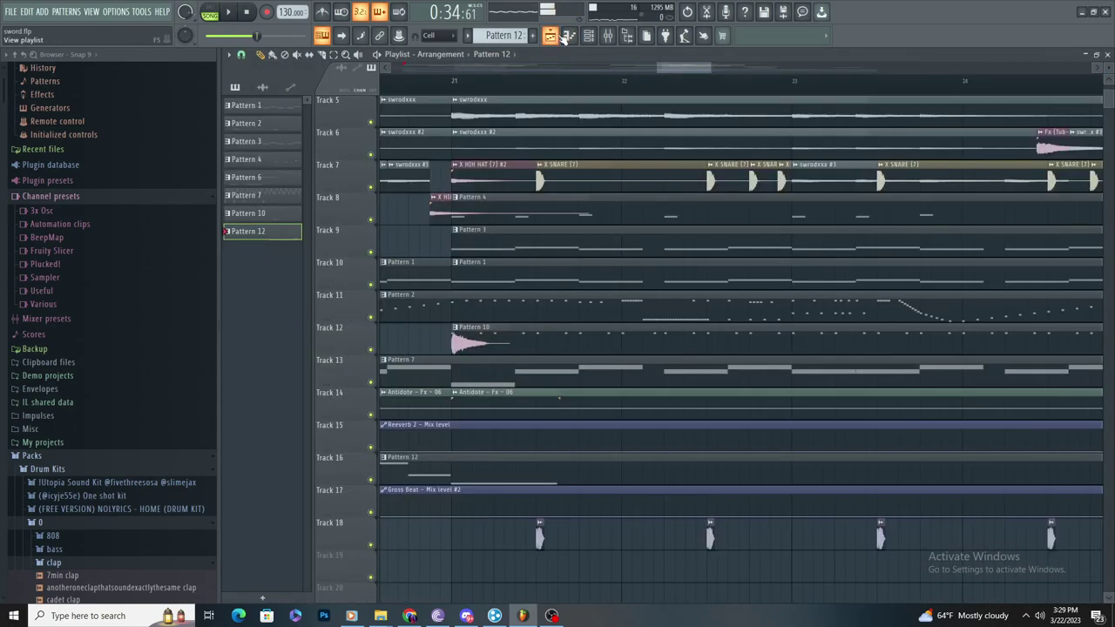
click(559, 35)
Step: Switch to the franchise 808 channel and add two back-to-back E5 notes of two steps each from about 9:11
click(502, 55)
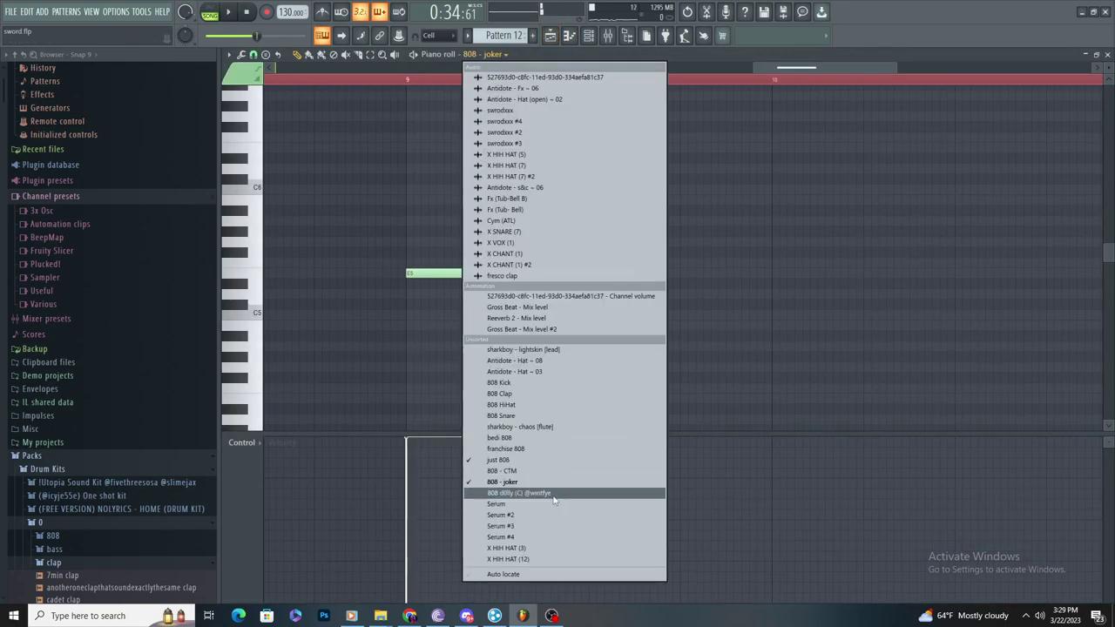
click(553, 499)
click(519, 54)
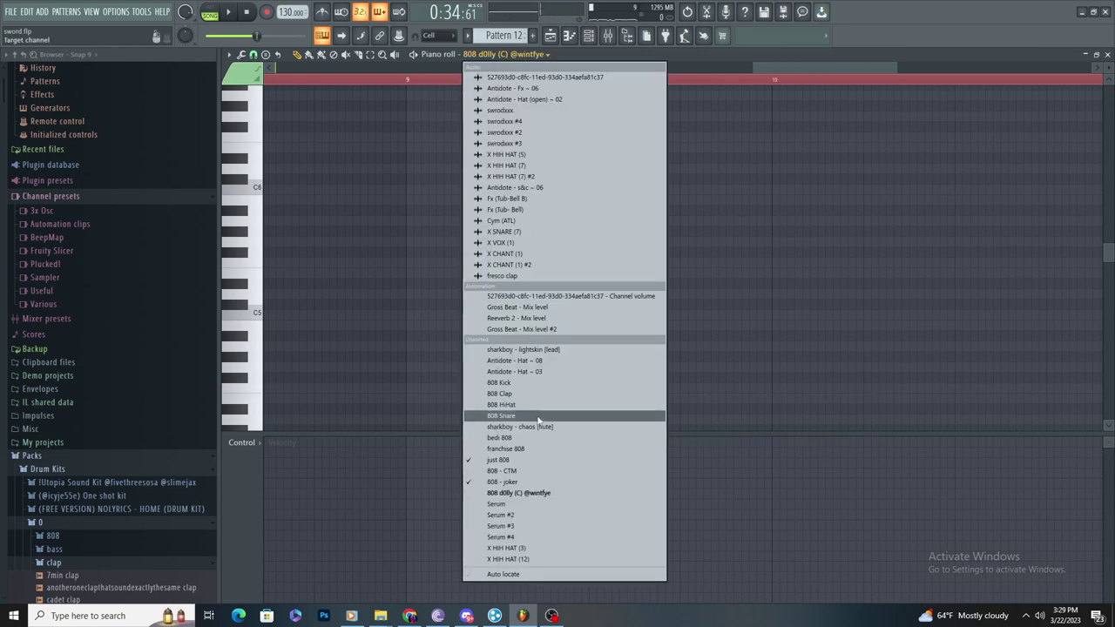
click(538, 449)
drag(560, 266, 544, 262)
scroll(614, 264, down, 3)
click(655, 270)
drag(697, 273, 643, 273)
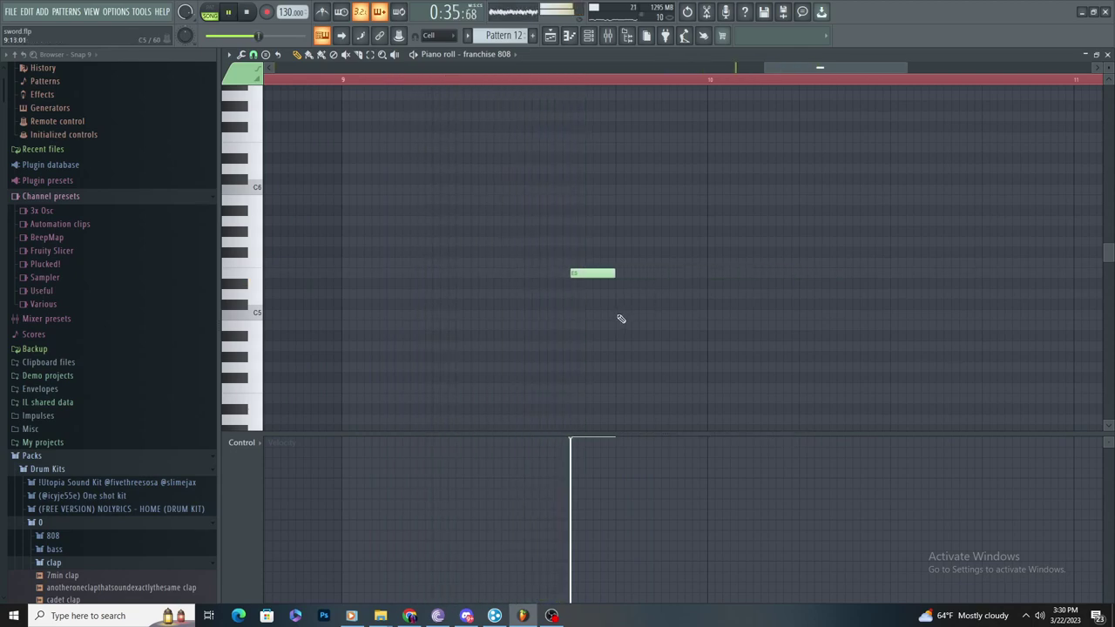
drag(605, 273, 611, 284)
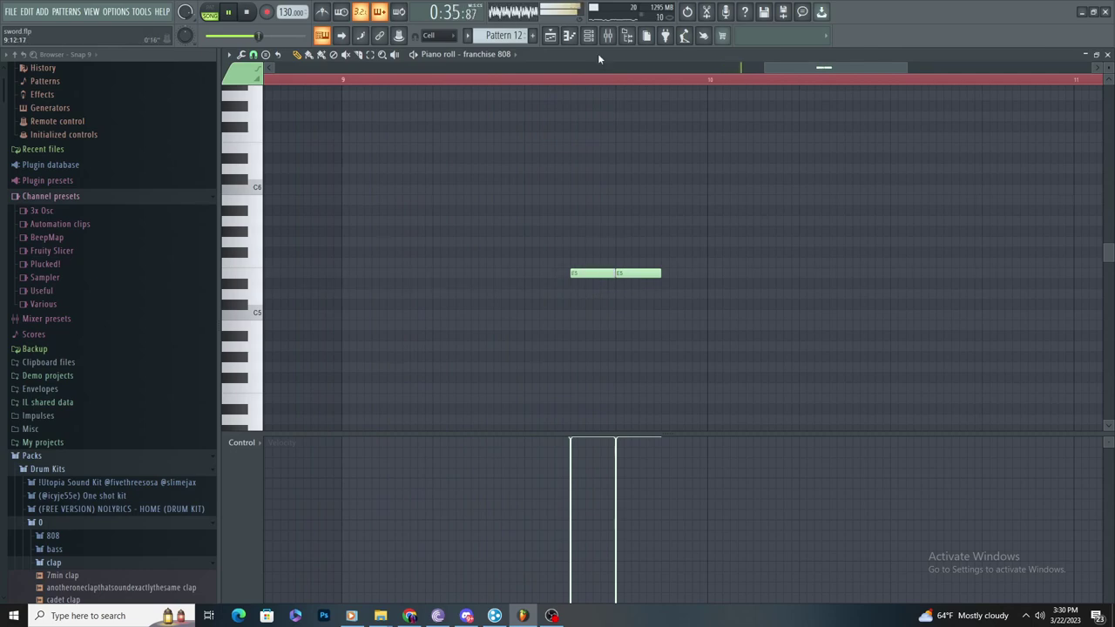
Step: Set up franchise 808's volume envelope and route the channel to mixer Insert 26
key(F6)
key(space)
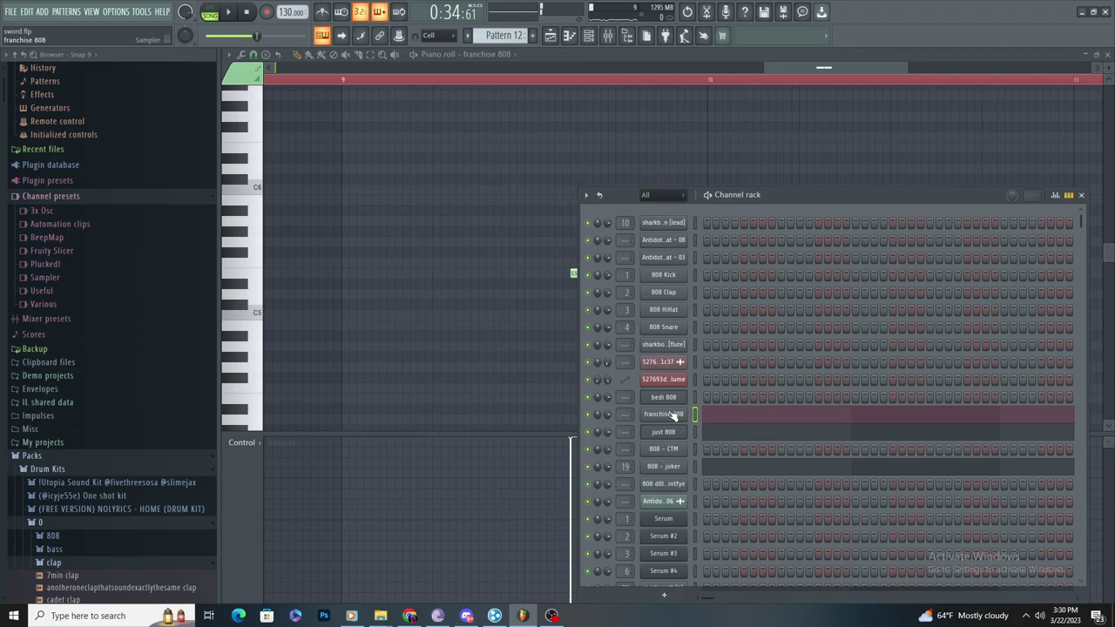
click(674, 415)
click(327, 191)
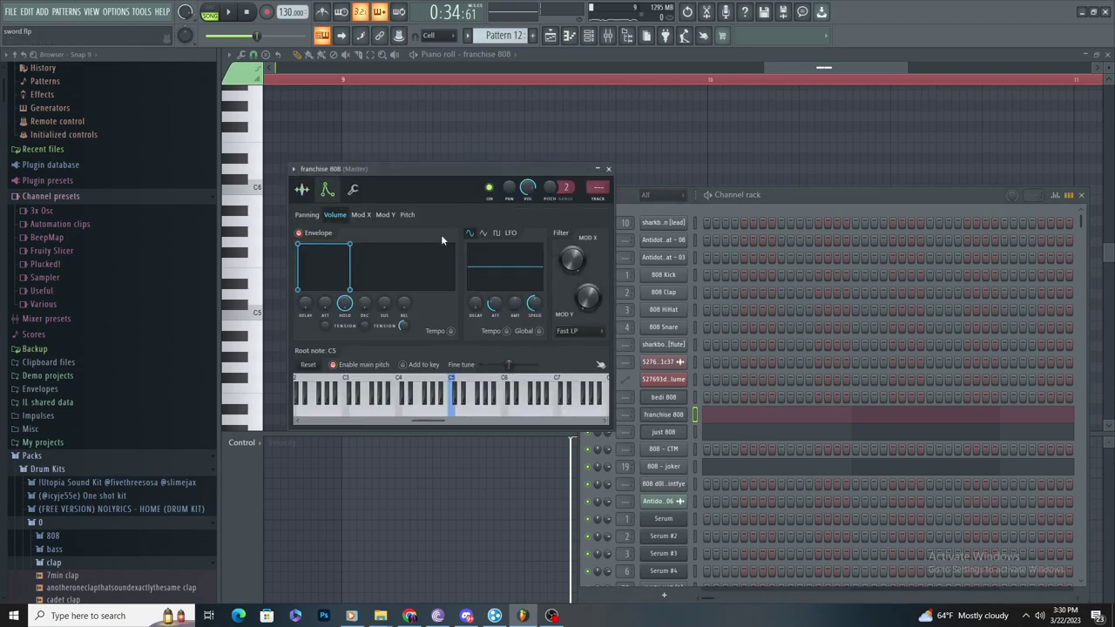
drag(597, 186, 597, 114)
Step: Load Fruity Parametric EQ 2 in Insert 26's first slot and Fruity Soft Clipper in the second
click(1027, 90)
click(836, 406)
click(1019, 109)
click(835, 211)
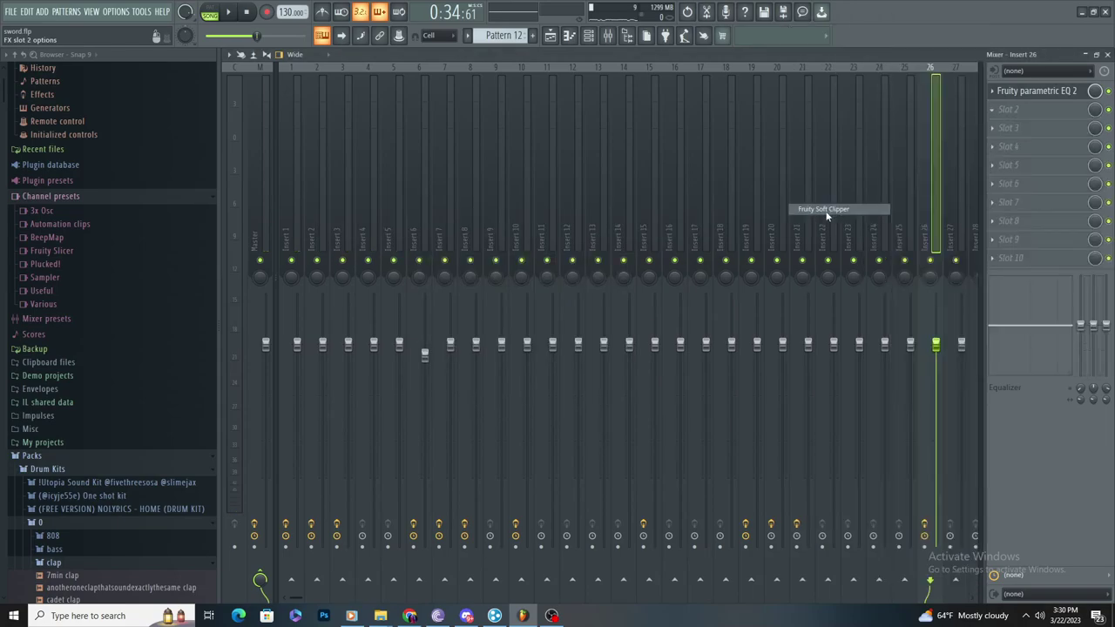
double_click(1070, 112)
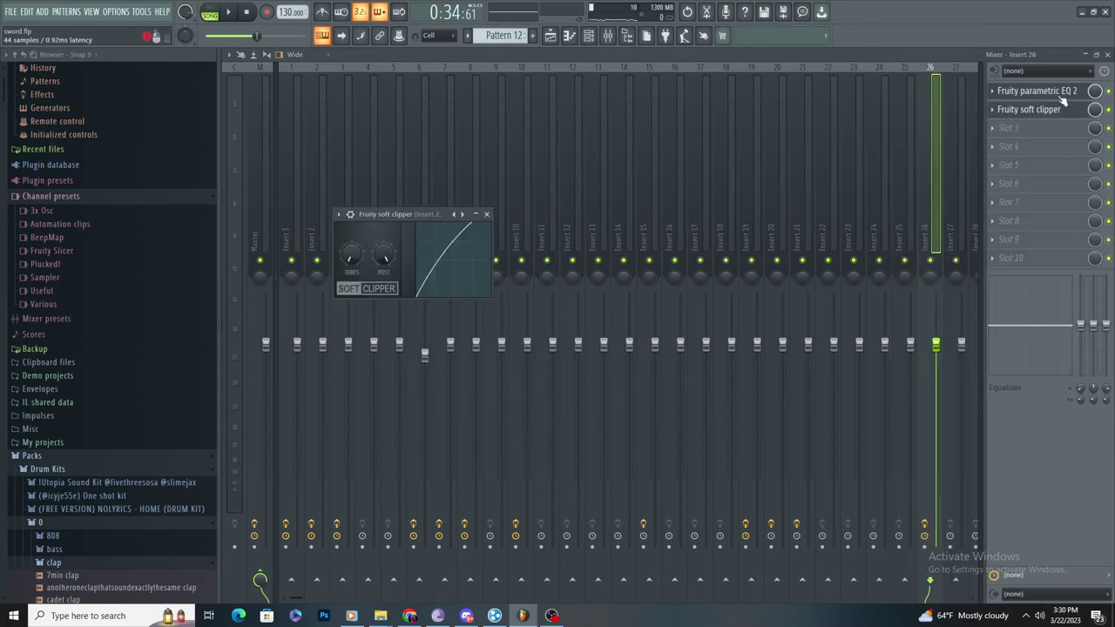
Step: Shape Insert 26's EQ with a steep high cut and a strong band 2 boost in the low mids
click(1059, 93)
drag(565, 297, 588, 367)
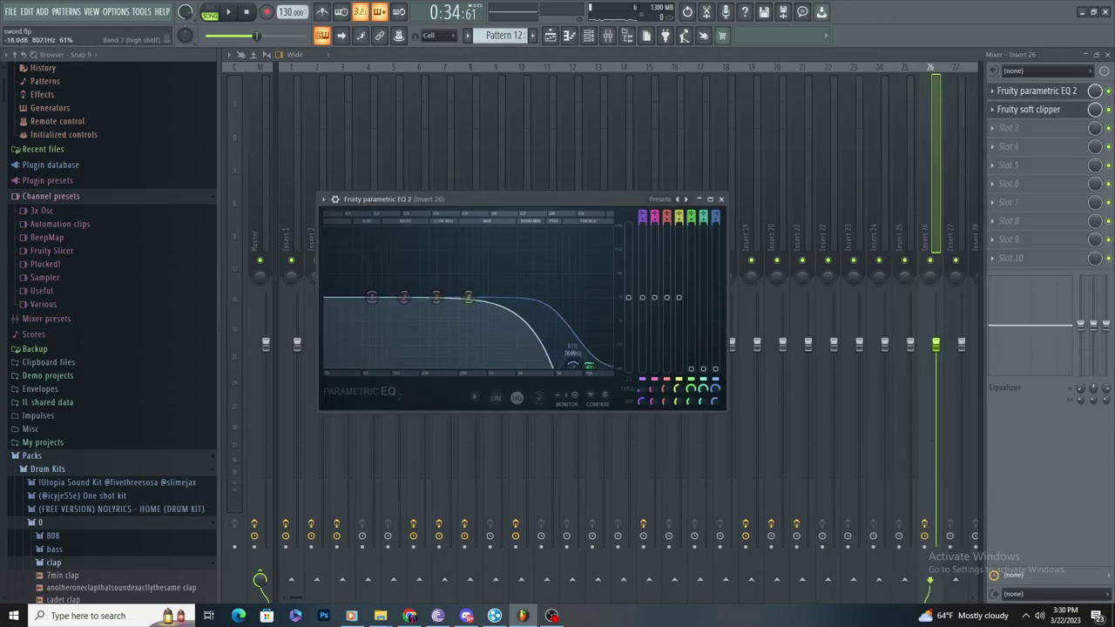
drag(468, 297, 511, 332)
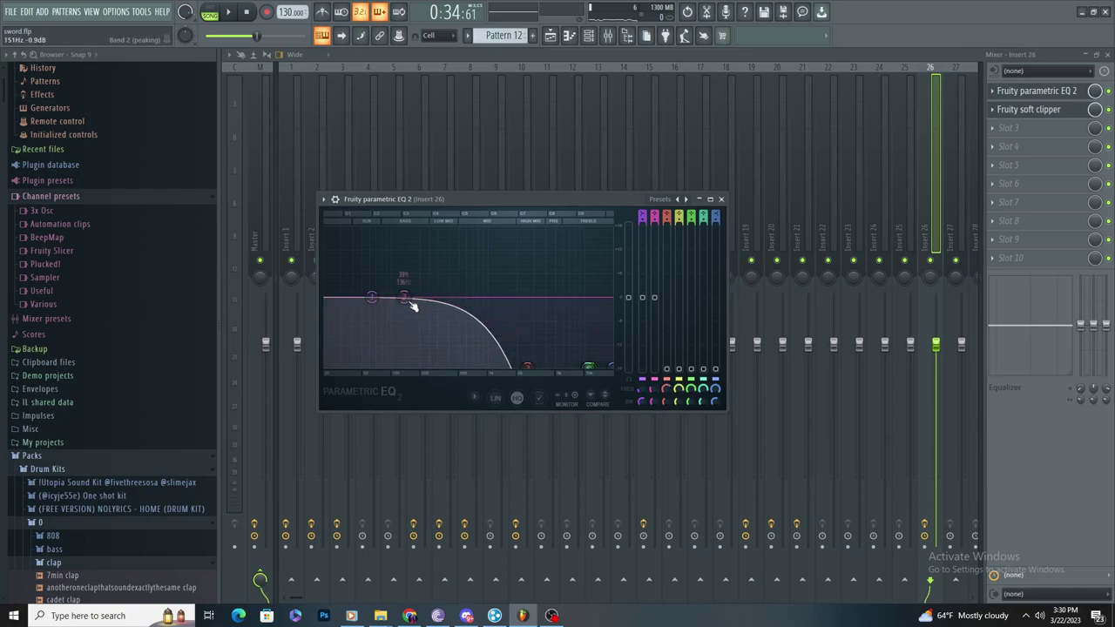
key(space)
drag(487, 237, 457, 229)
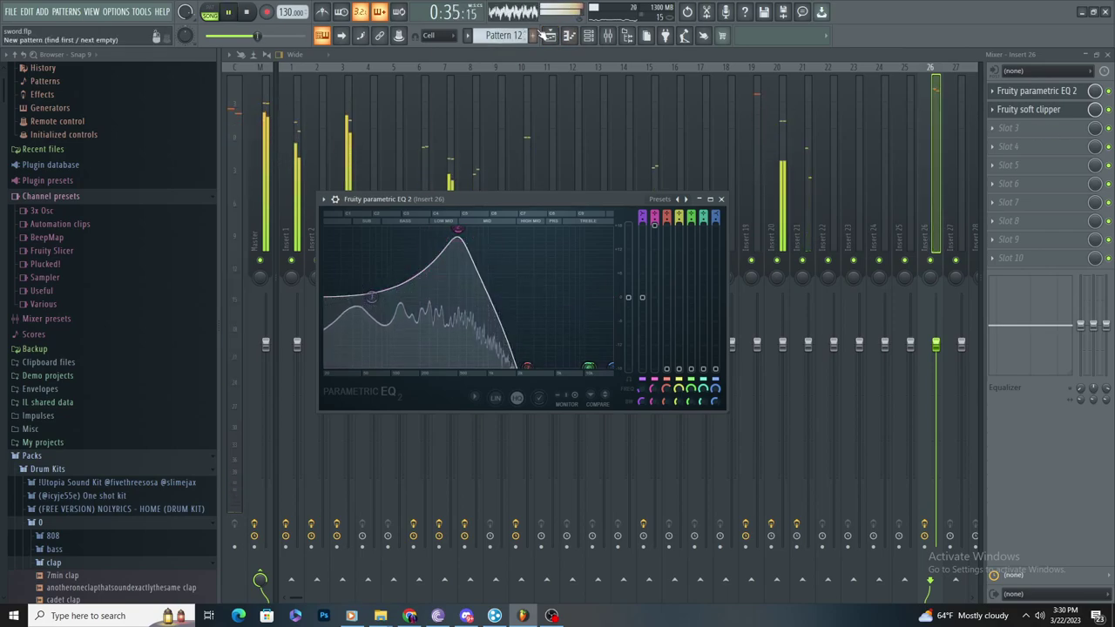
Step: Add another Fruity Soft Clipper in Insert 26's third slot and return to the playlist
click(1020, 146)
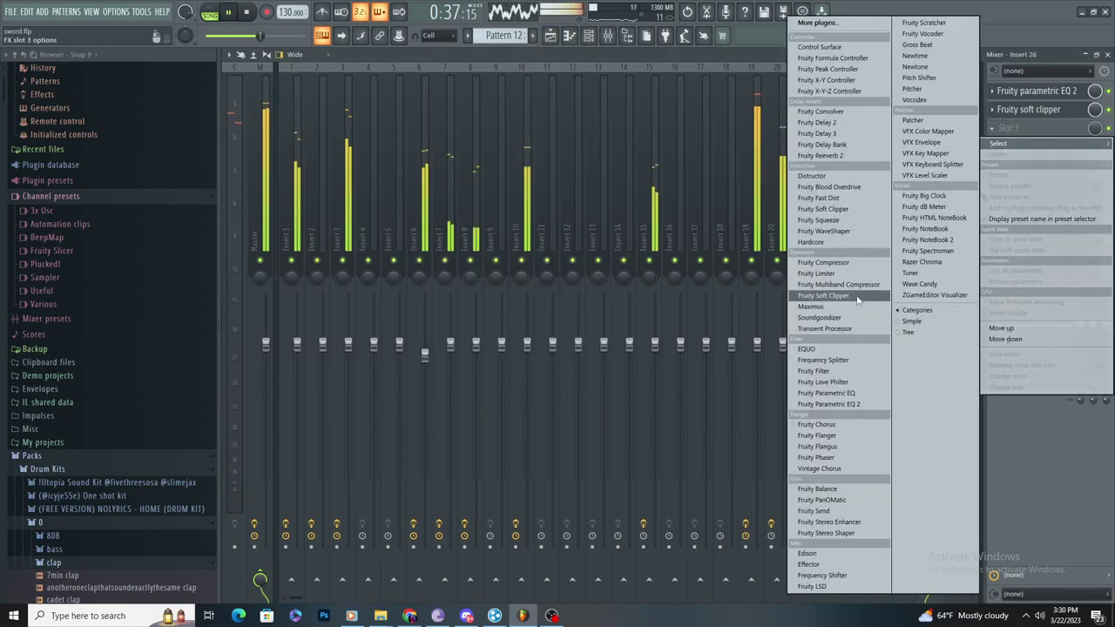
click(823, 295)
click(547, 36)
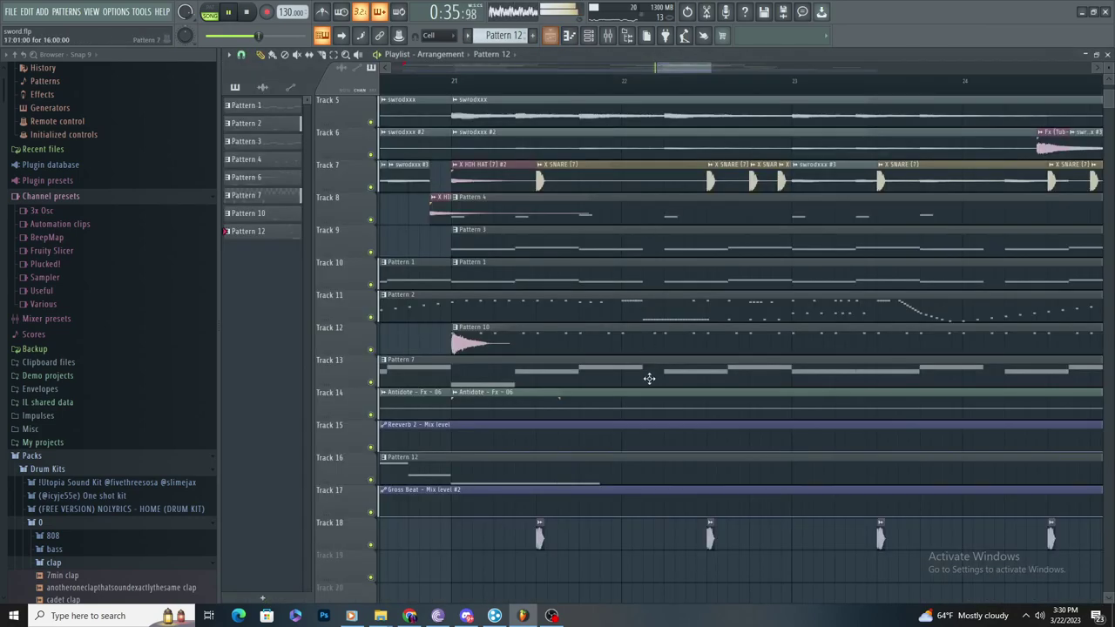
Step: Lengthen the second franchise 808 E5 note in Pattern 12 to about six steps
click(574, 37)
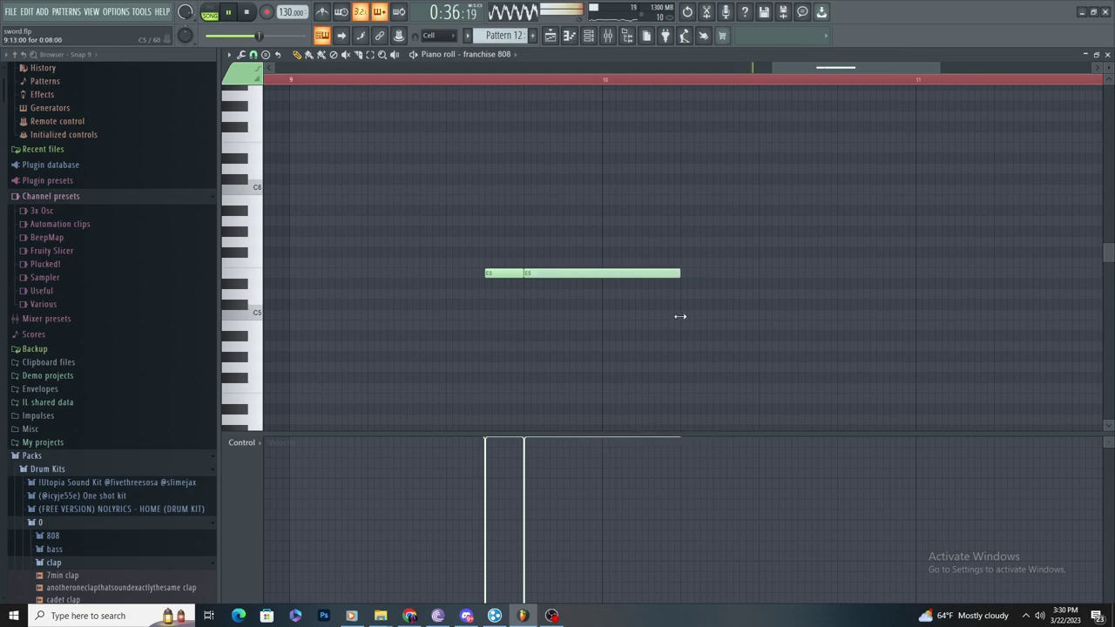
ctrl+scroll(674, 275, up, 2)
click(636, 307)
right_click(637, 307)
ctrl+scroll(636, 311, down, 3)
ctrl+scroll(636, 310, up, 3)
scroll(601, 235, down, 1)
ctrl+scroll(603, 177, down, 2)
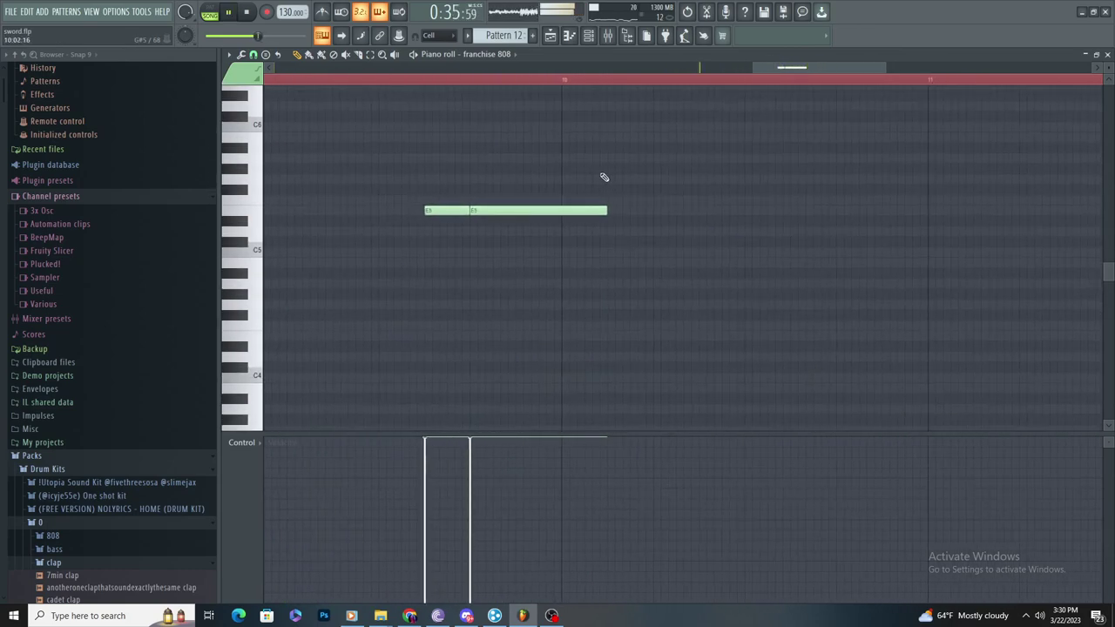
Step: Try a C5 note about six steps long on franchise 808 in the second half of bar 10
ctrl+scroll(734, 243, up, 3)
click(679, 253)
ctrl+scroll(709, 239, down, 2)
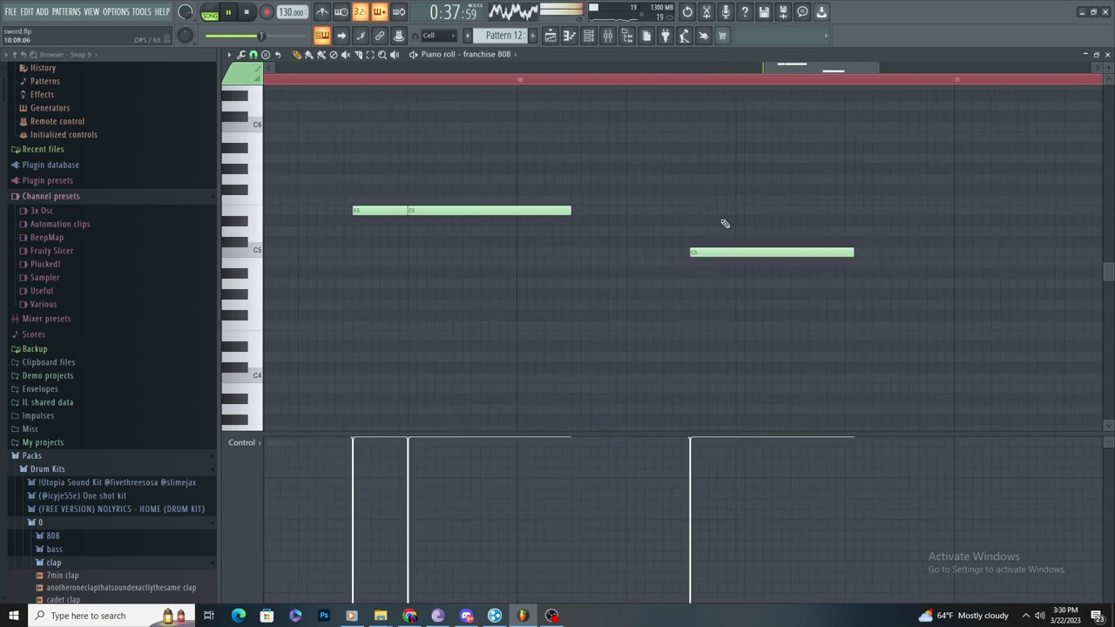
right_click(707, 250)
Step: Switch to the 808 - CTM channel and add a two-step E5 note at 10:03 followed by a longer F5 note
click(476, 56)
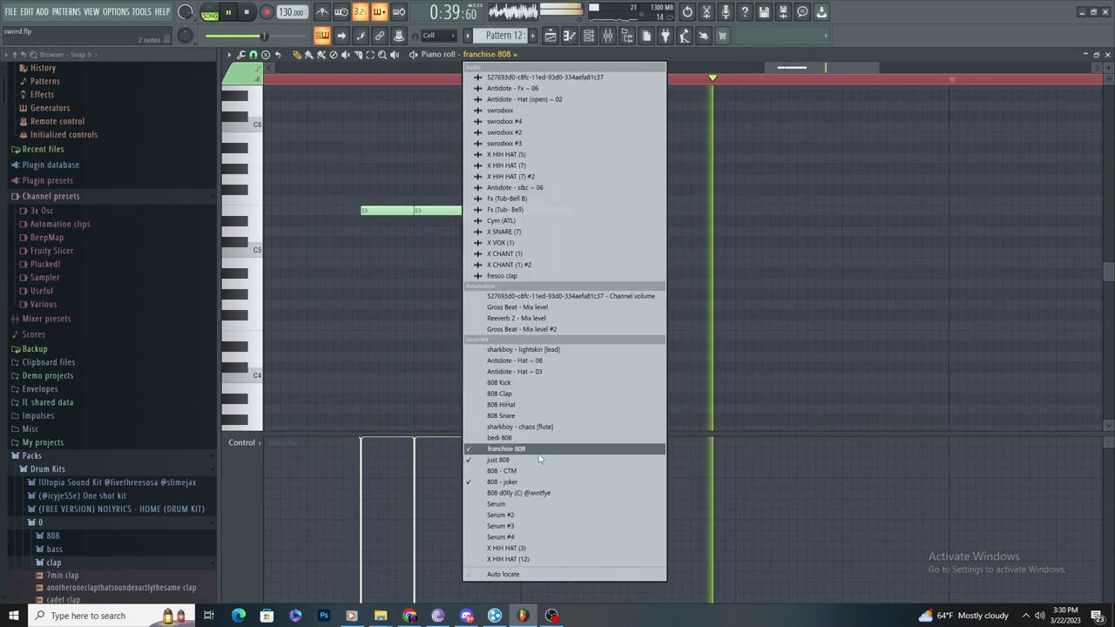
click(657, 269)
key(space)
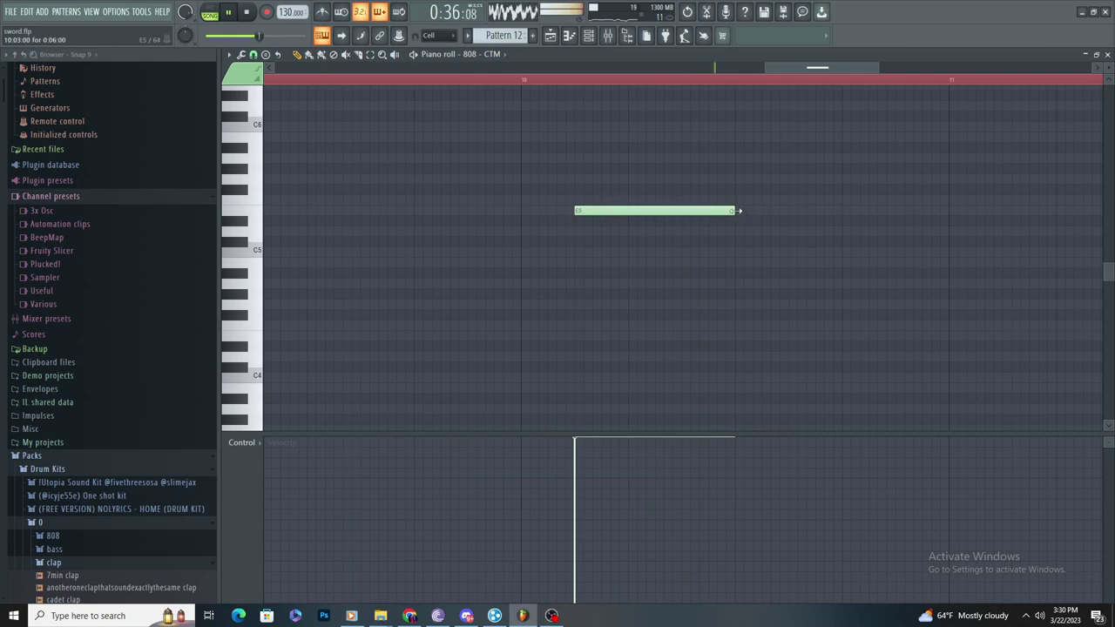
drag(682, 202, 788, 230)
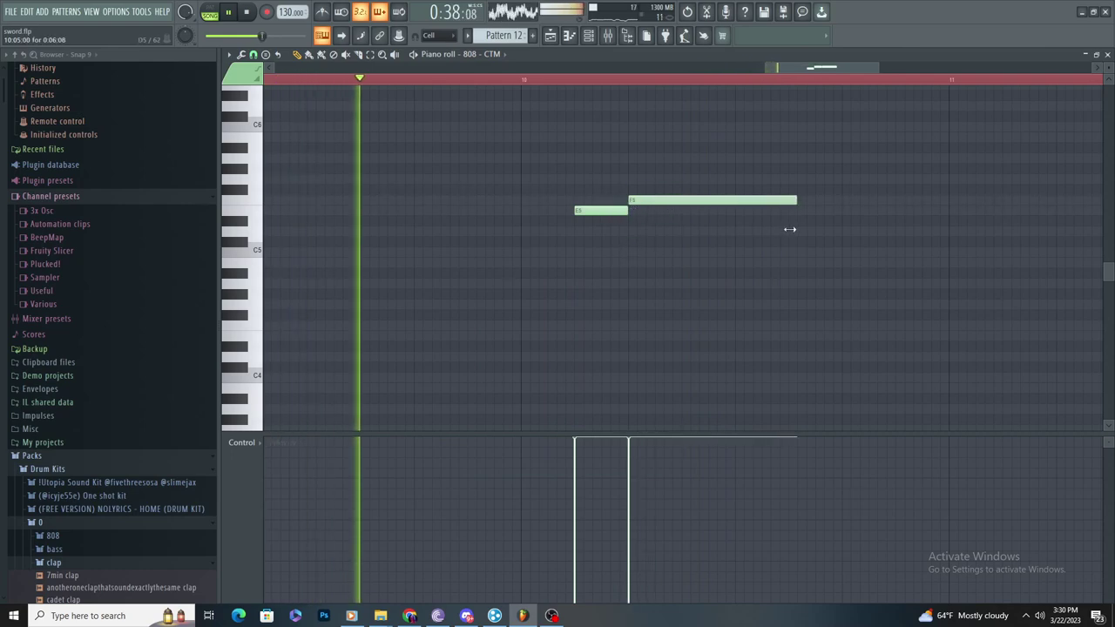
ctrl+scroll(849, 262, down, 3)
ctrl+scroll(908, 277, up, 3)
key(space)
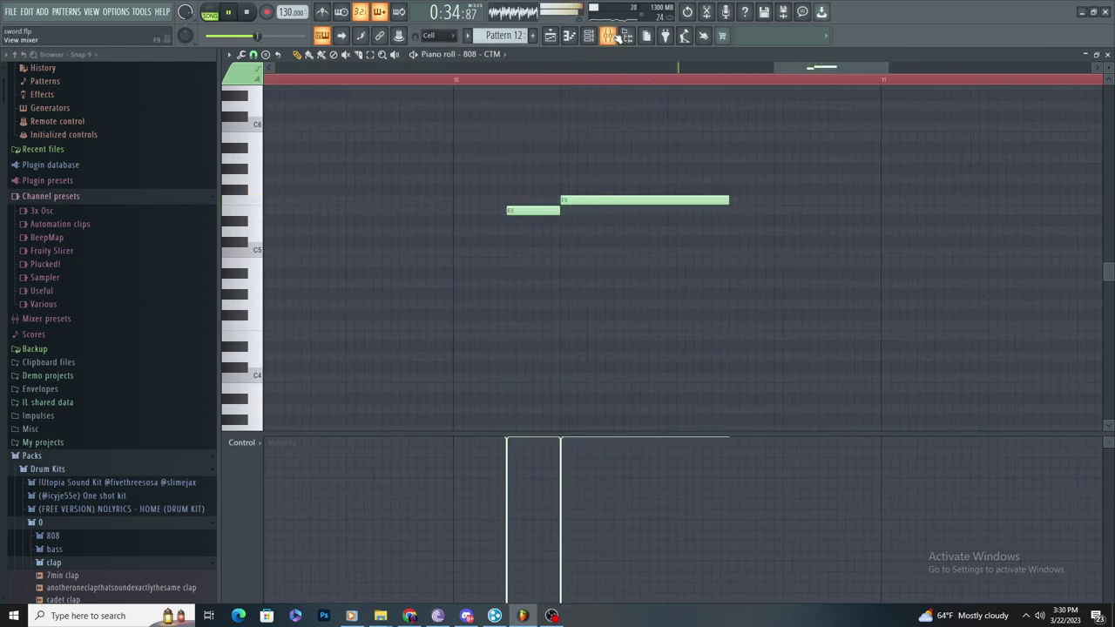
Step: Rework the 808 - CTM line from 10:05 into consecutive E5, F5 and E5 notes of about six steps each
ctrl+scroll(784, 252, down, 2)
ctrl+scroll(766, 276, down, 2)
ctrl+scroll(767, 276, up, 3)
click(728, 210)
ctrl+scroll(644, 280, down, 1)
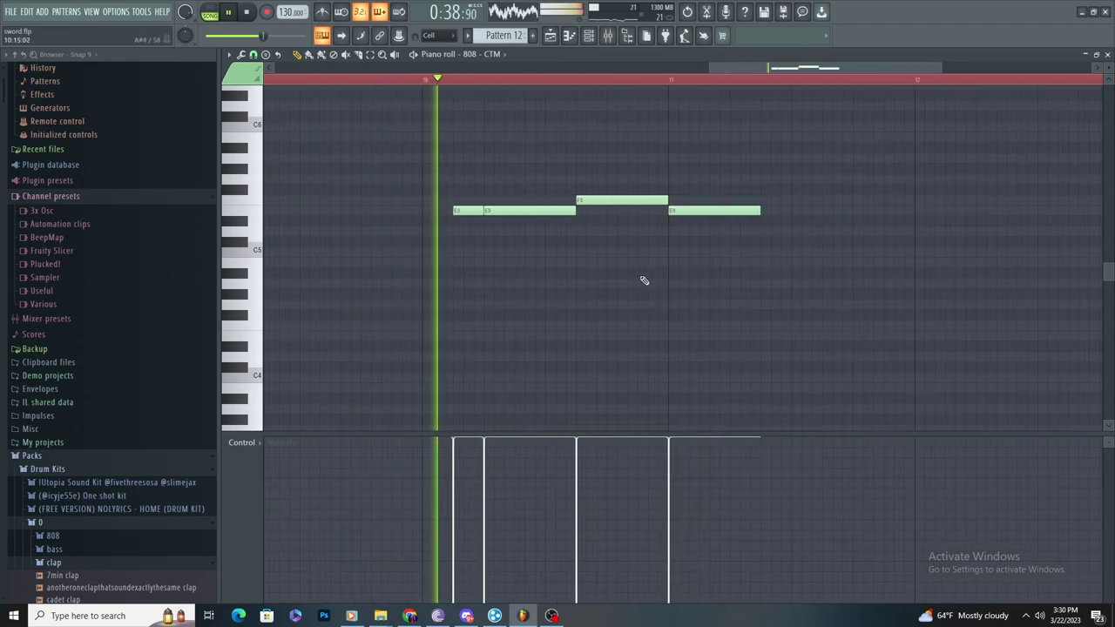
ctrl+scroll(645, 281, up, 2)
click(655, 274)
right_click(657, 276)
ctrl+scroll(658, 301, down, 2)
key(space)
key(space)
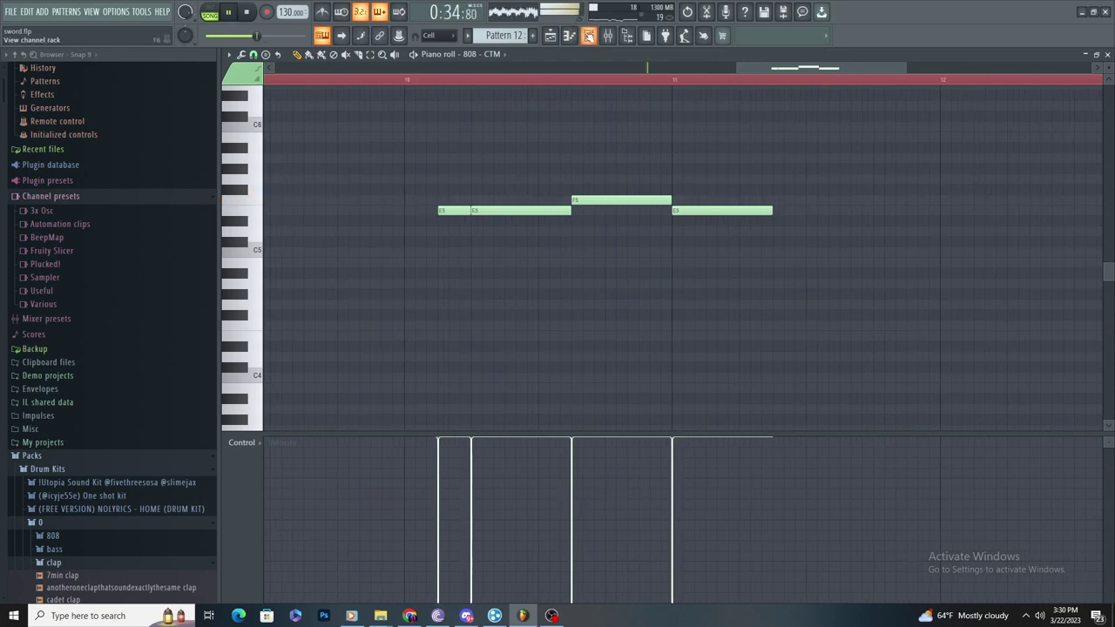
Step: Route the 808 - CTM channel to mixer track Insert 17
click(588, 35)
double_click(625, 448)
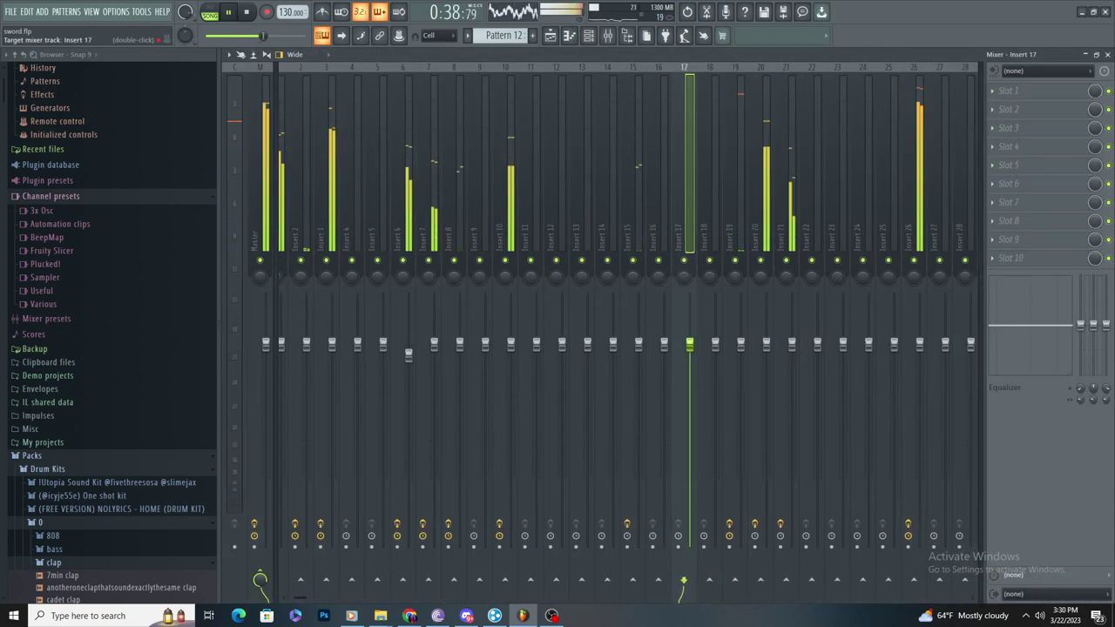
click(1007, 90)
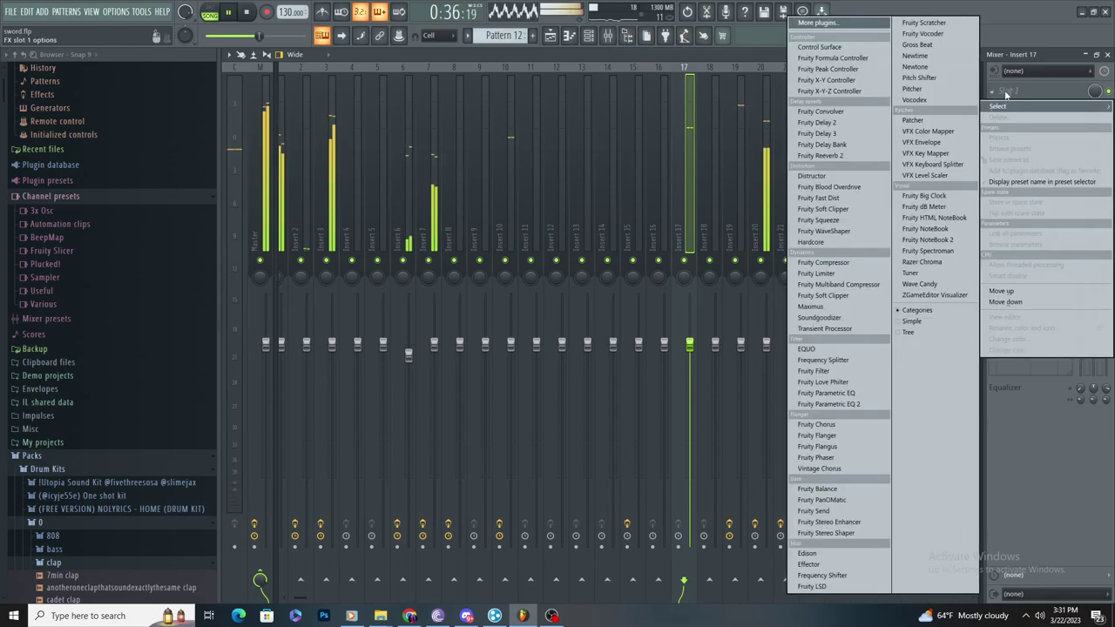
click(847, 306)
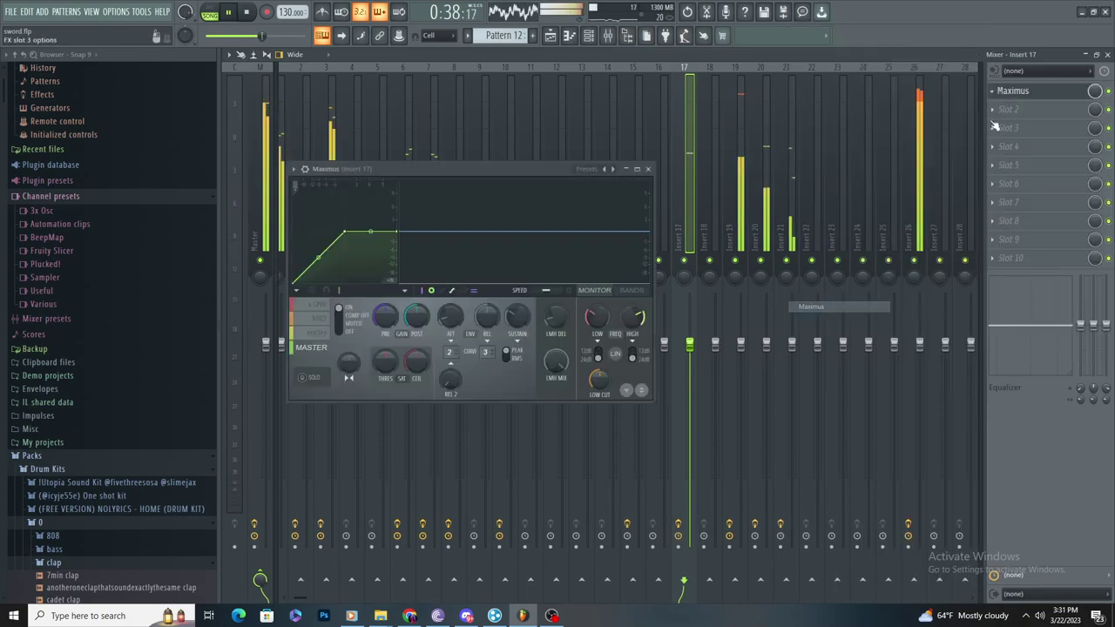
key(space)
click(992, 90)
click(998, 118)
key(Return)
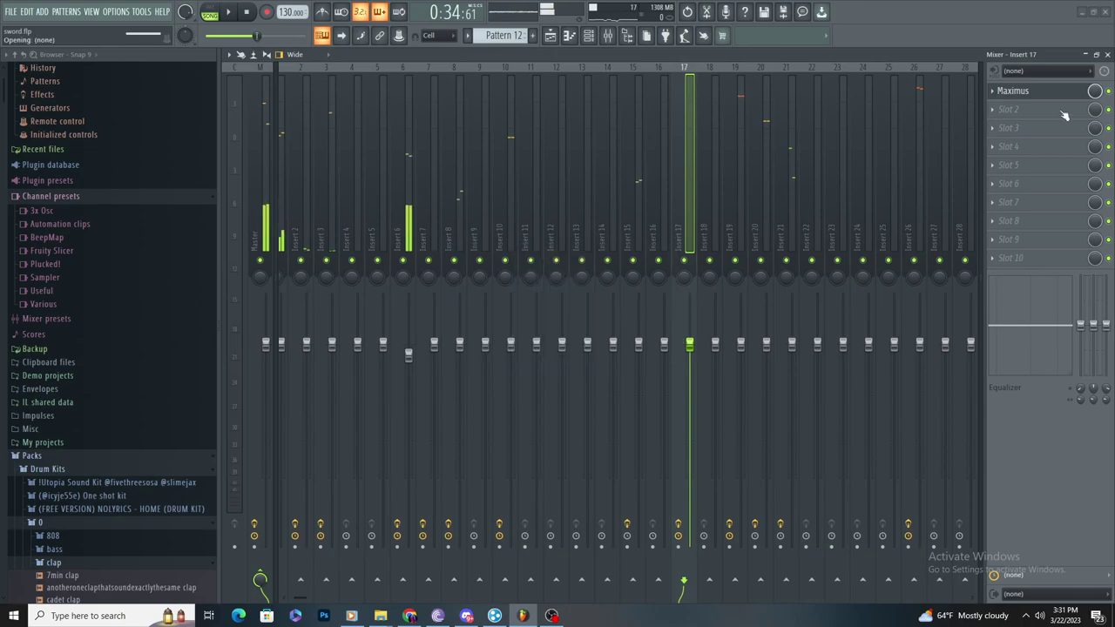
Step: Load Fruity soft clipper in the first effect slot of Insert 17 and resume playback
click(1004, 91)
click(839, 296)
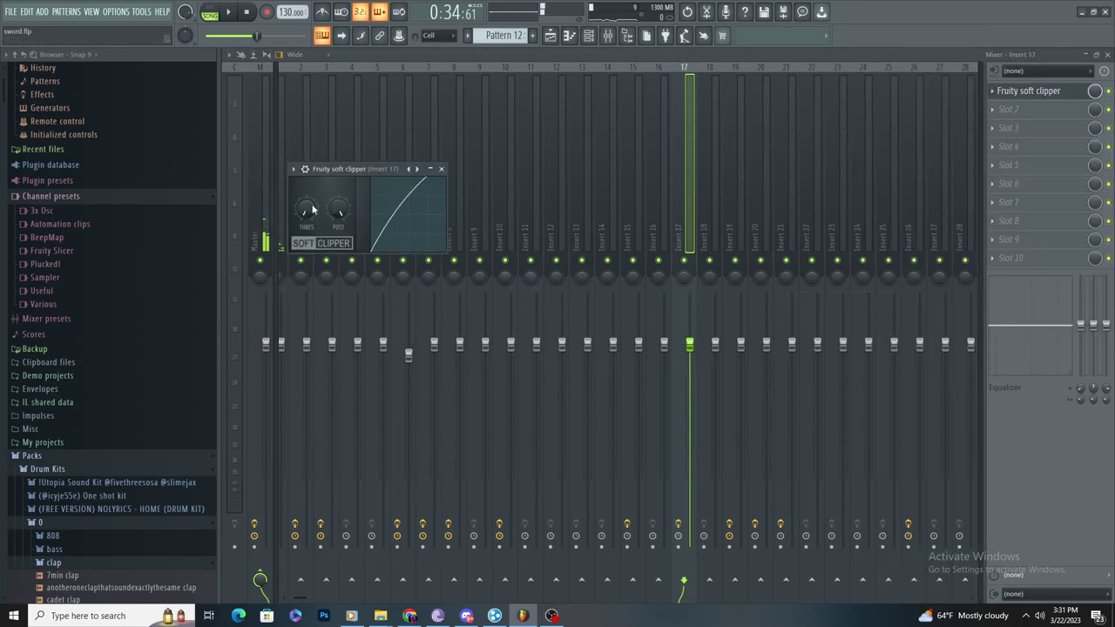
key(space)
Step: Reopen Pattern 12 from the playlist in the piano roll and switch to the 808 - CTM channel
click(551, 37)
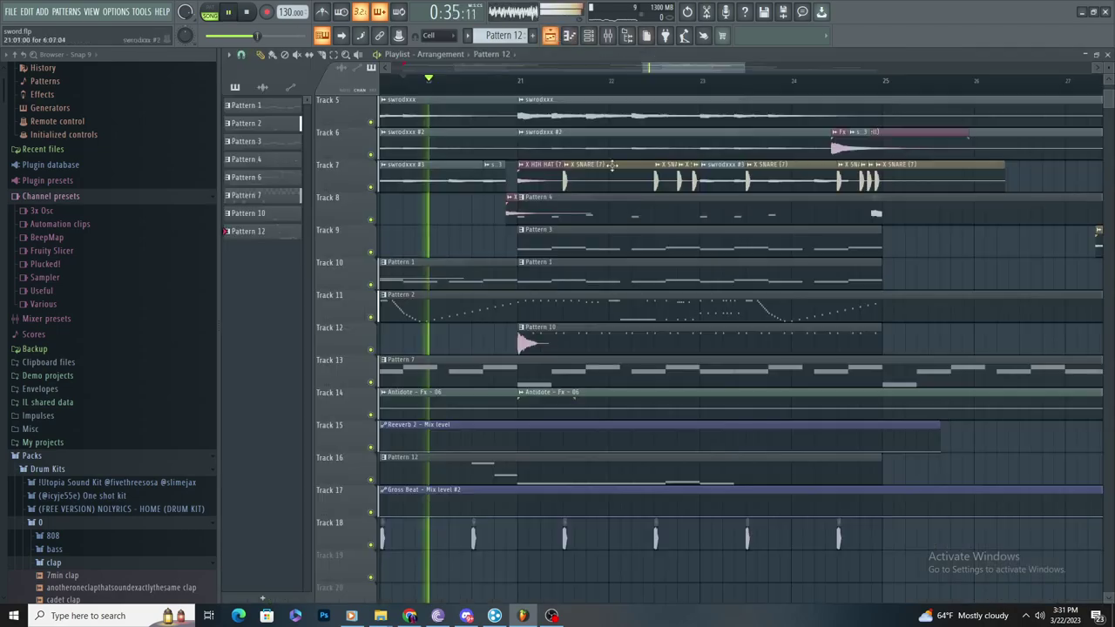
scroll(645, 288, up, 2)
scroll(684, 344, down, 2)
double_click(689, 476)
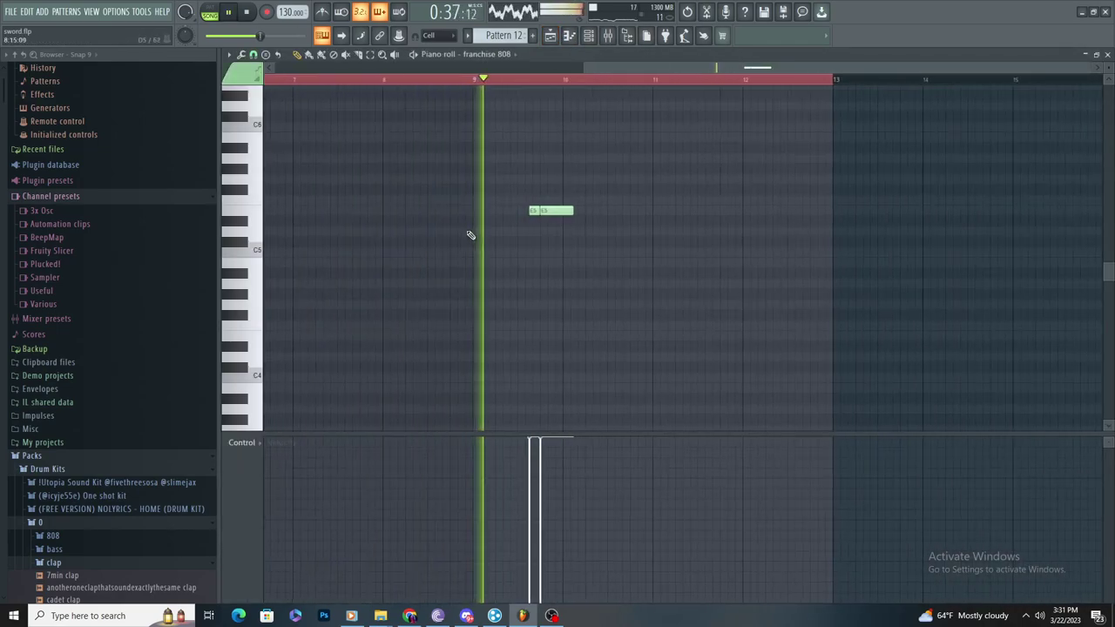
click(483, 54)
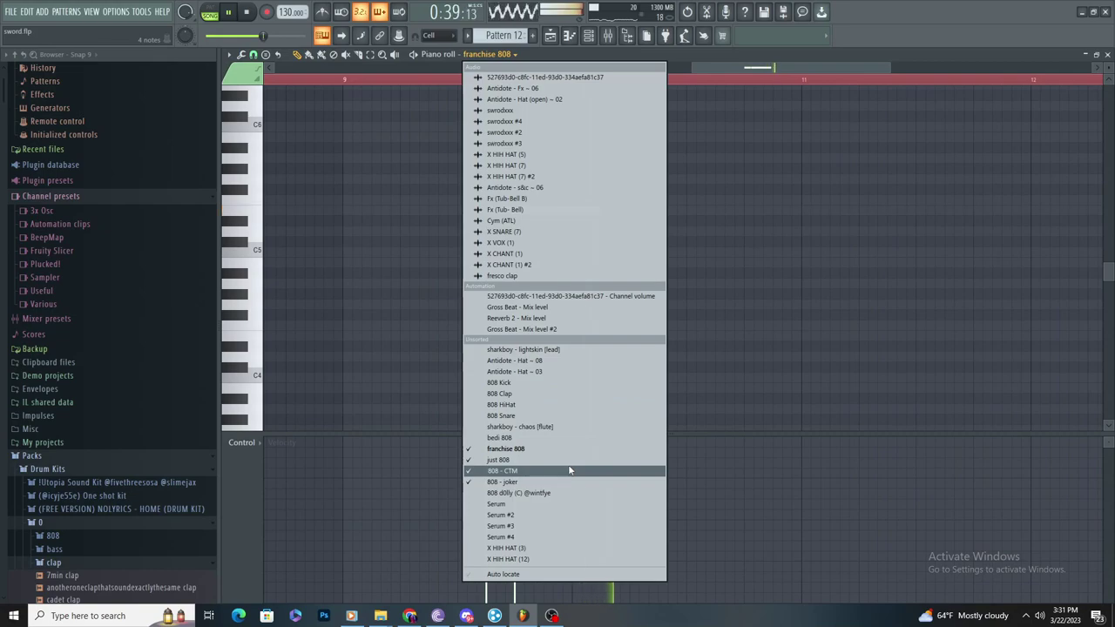
click(584, 486)
click(483, 54)
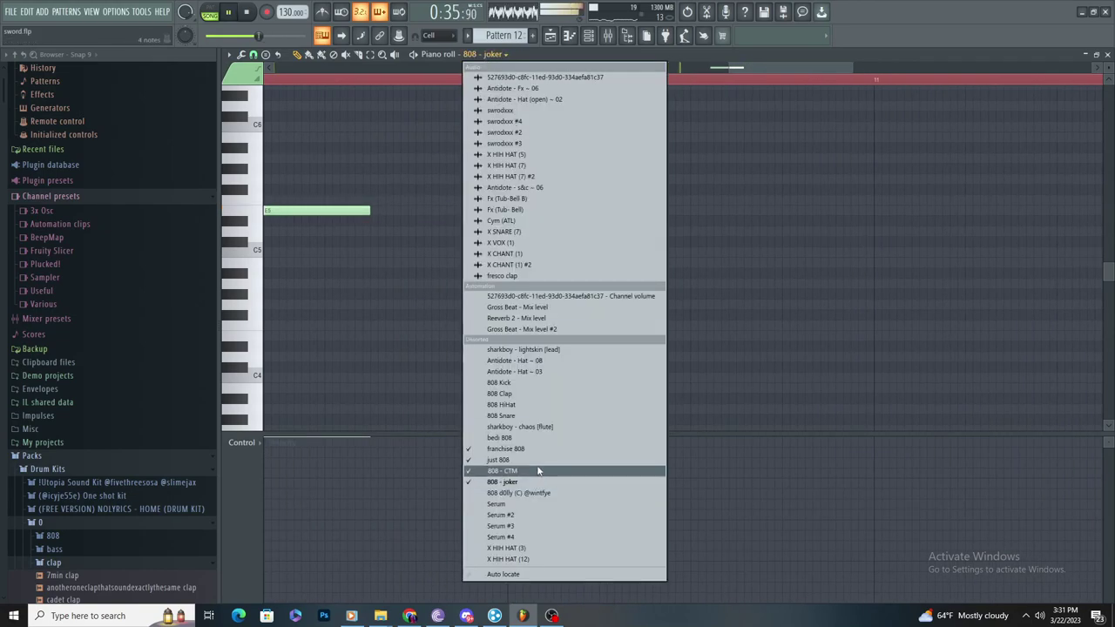
click(532, 470)
Step: Try a six-step C6 slide note above the E5 note at 10:05 on 808 - CTM
drag(620, 118, 631, 131)
scroll(812, 177, up, 2)
scroll(793, 177, down, 3)
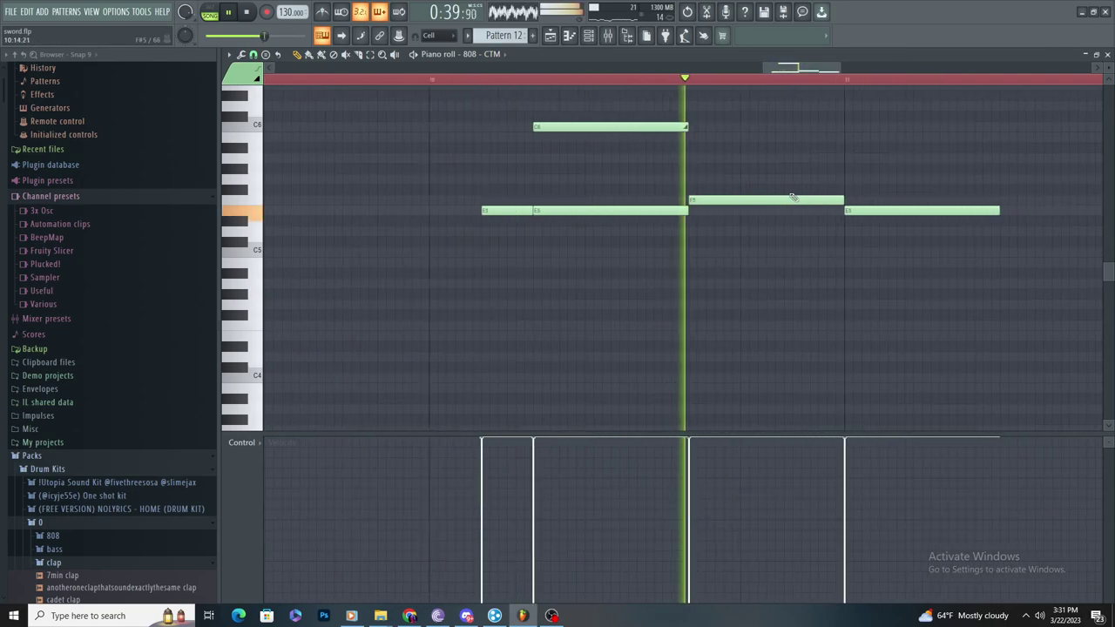
scroll(704, 228, up, 2)
scroll(688, 228, up, 1)
scroll(662, 237, up, 2)
drag(530, 219, 530, 240)
Step: Delete the E5 note at the start of bar 11 from the 808 - CTM line
scroll(507, 249, down, 4)
scroll(881, 334, down, 1)
scroll(705, 288, up, 2)
scroll(986, 341, down, 3)
scroll(986, 341, up, 3)
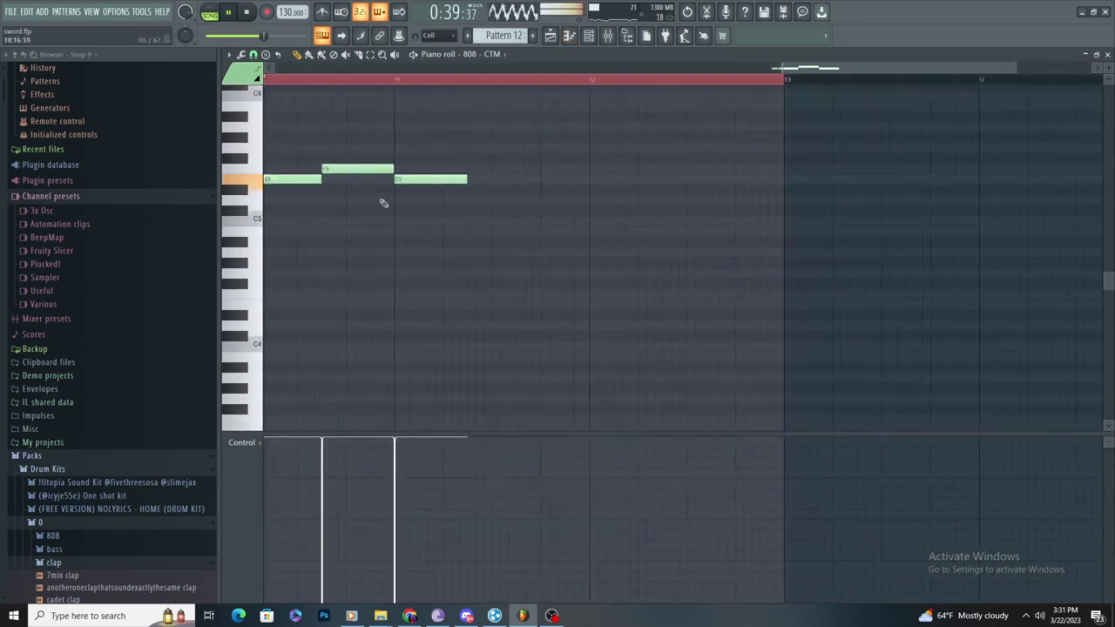
scroll(398, 209, up, 2)
scroll(500, 252, down, 2)
scroll(500, 251, up, 2)
scroll(582, 295, down, 2)
scroll(592, 279, up, 2)
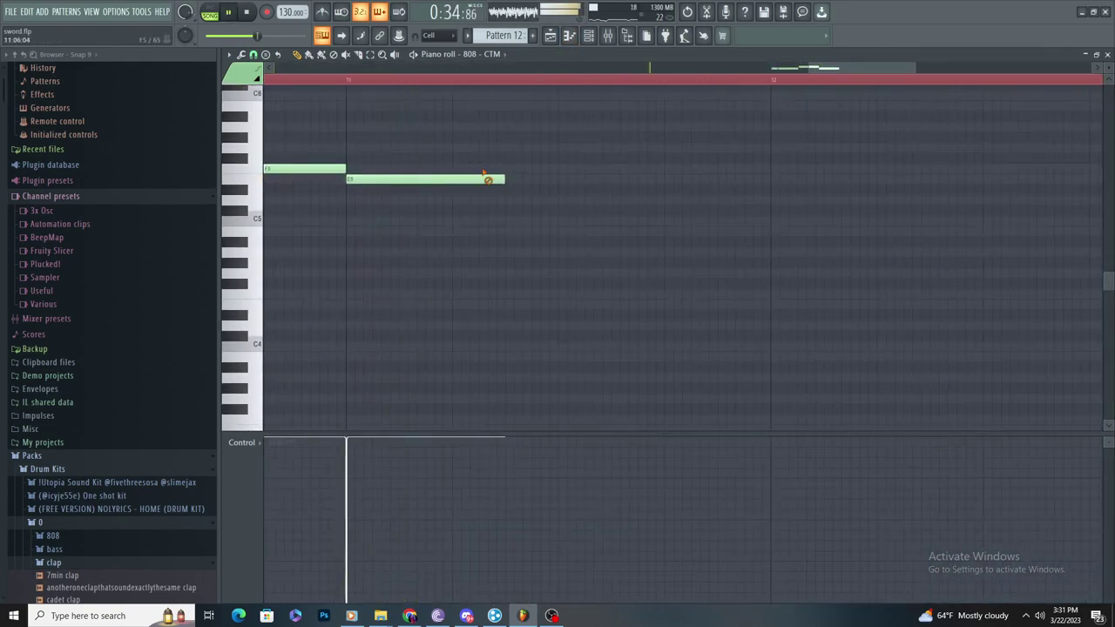
right_click(491, 177)
Step: Try a note at the start of bar 11 on the 808 d0lly (C) channel
click(492, 53)
click(519, 493)
click(365, 168)
Step: Switch to the 808 - joker channel and try a six-step C#5 slide note at 11:01
click(503, 54)
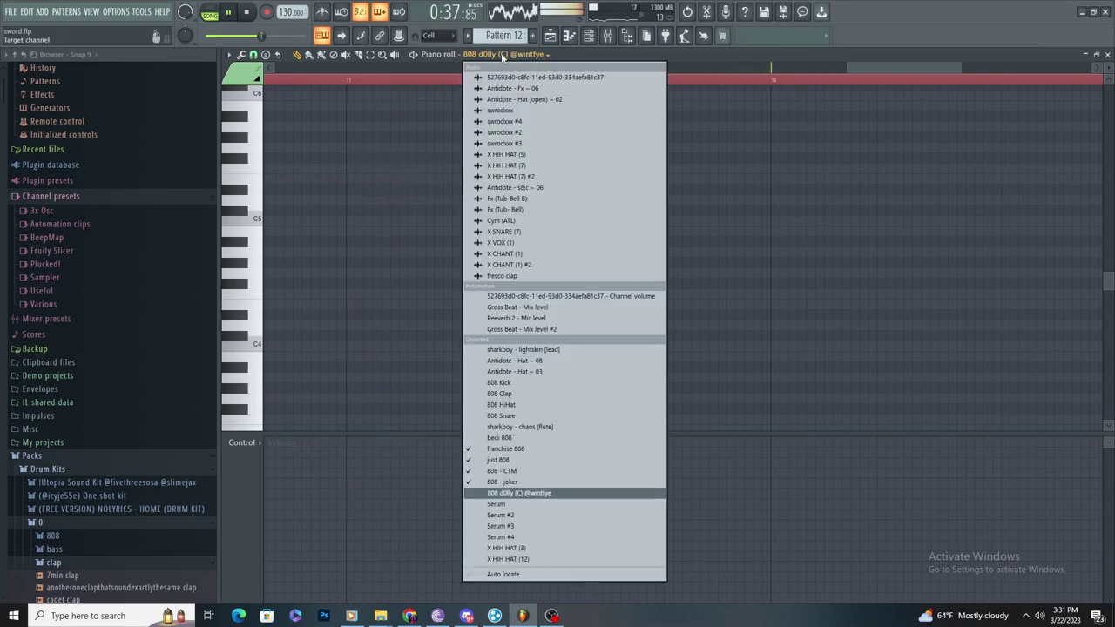
click(558, 484)
click(346, 210)
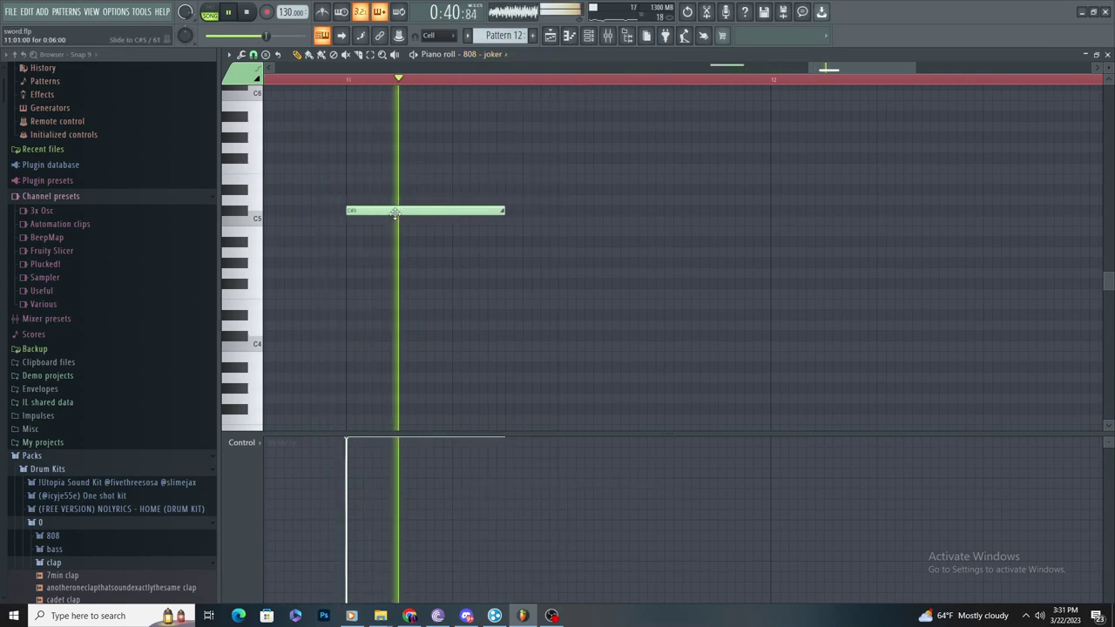
click(355, 169)
right_click(357, 170)
Step: Turn off slide notes and try a six-step note at 11:01 on 808 - joker, first at A#4 and lowered to A4
click(256, 79)
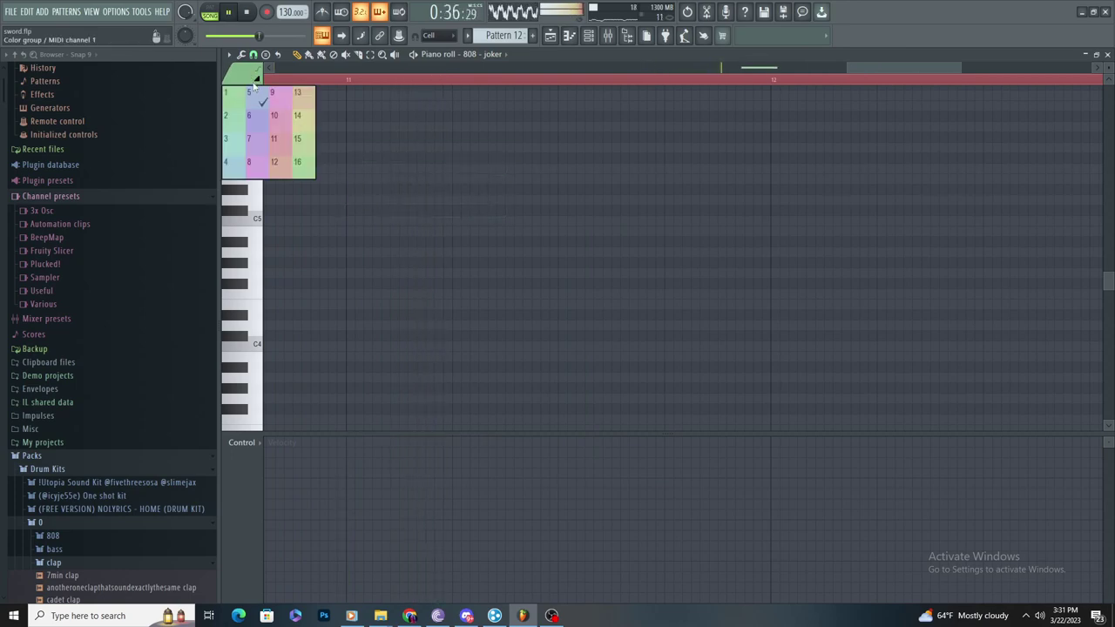
click(356, 223)
drag(375, 228, 348, 242)
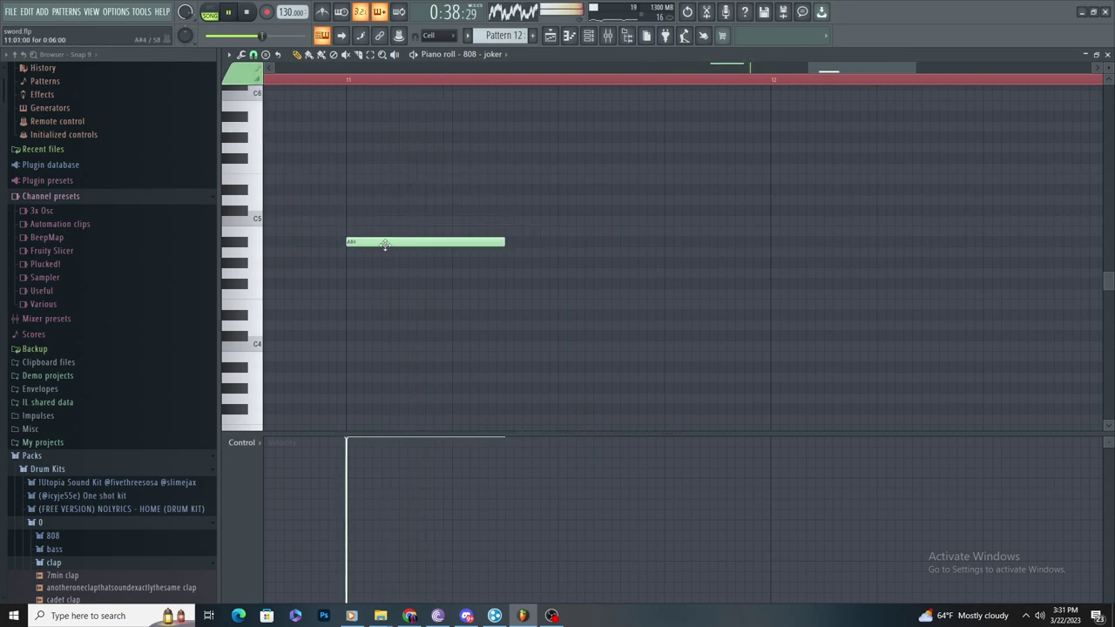
scroll(391, 267, up, 2)
scroll(405, 314, down, 5)
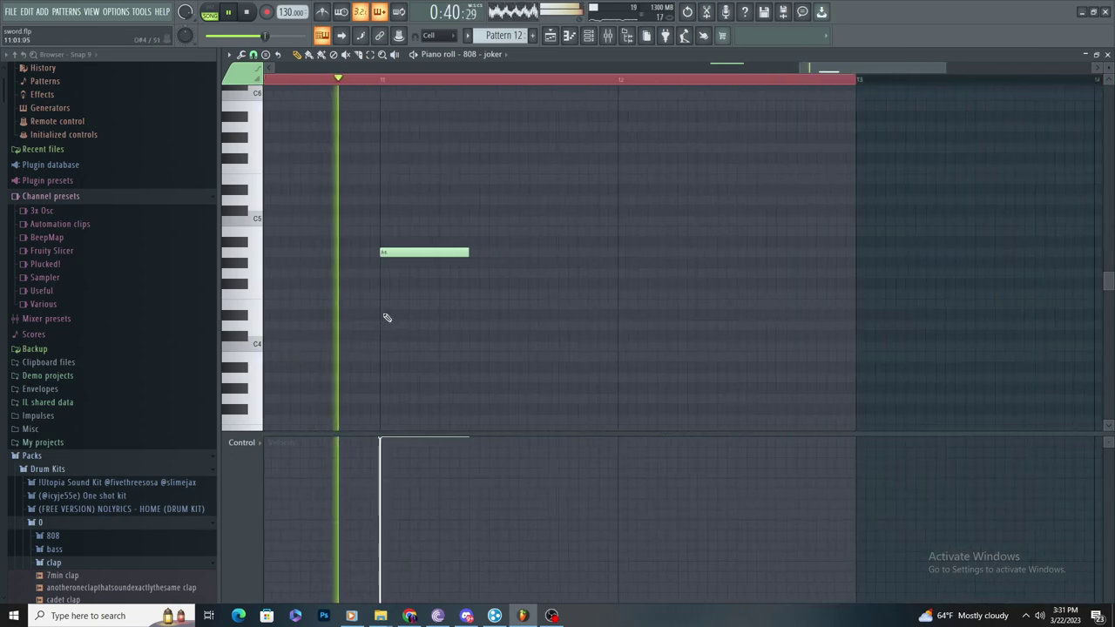
scroll(387, 319, up, 3)
key(space)
scroll(399, 320, up, 2)
Step: Switch to the bedi 808 channel and add two consecutive six-step B4 notes from 11:01, with an E5 slide note over the second
click(461, 54)
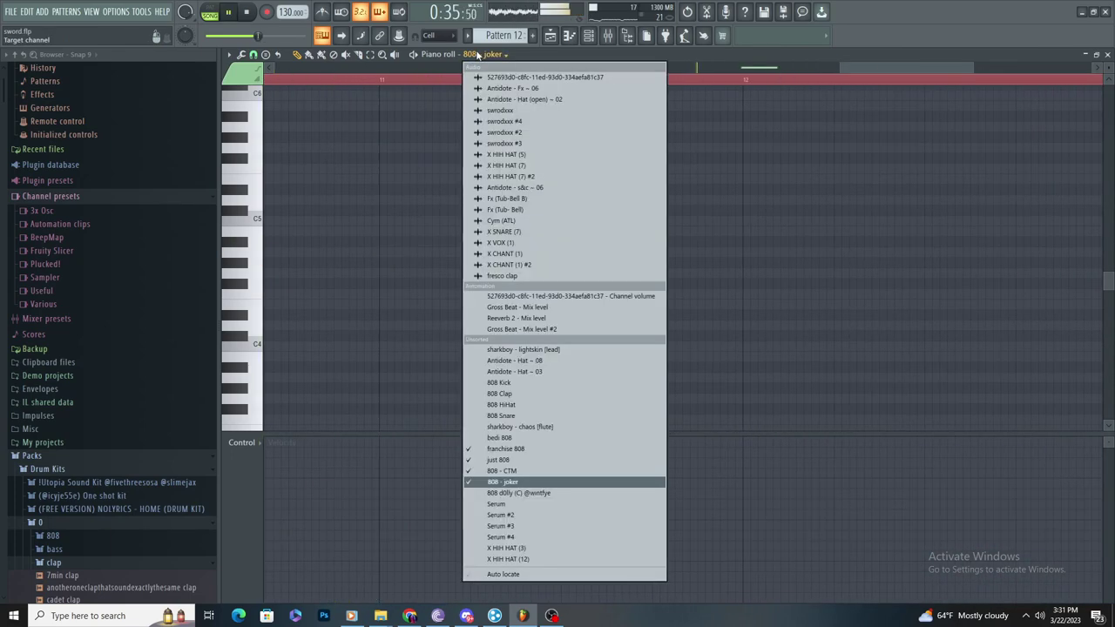
click(505, 439)
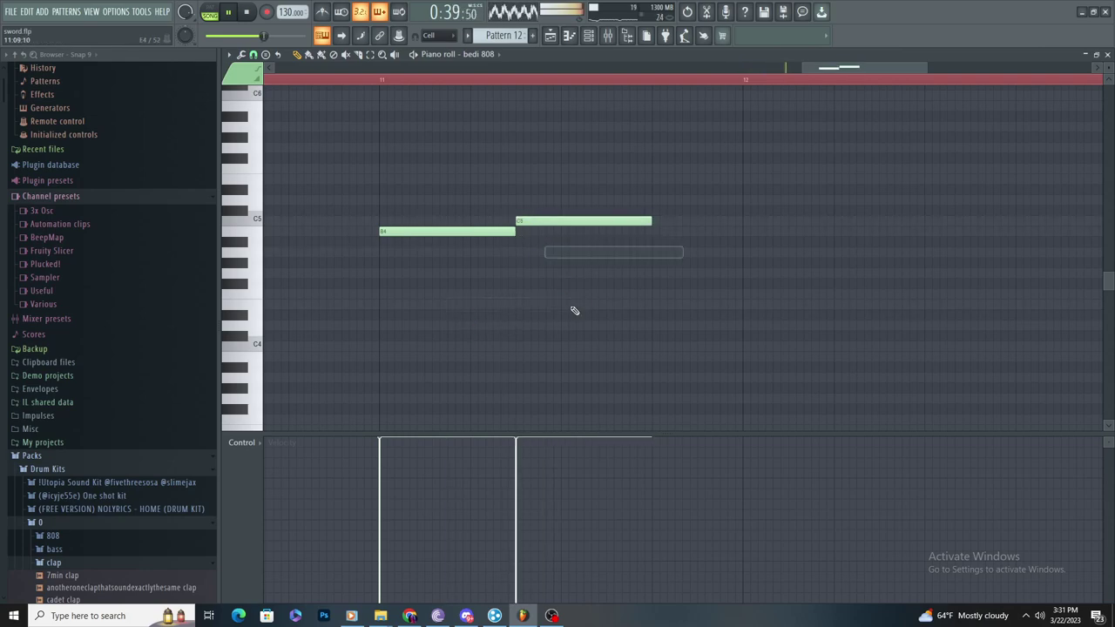
scroll(569, 308, down, 2)
scroll(560, 310, up, 2)
scroll(547, 312, down, 1)
scroll(544, 312, up, 3)
key(space)
scroll(583, 249, down, 2)
scroll(670, 275, up, 2)
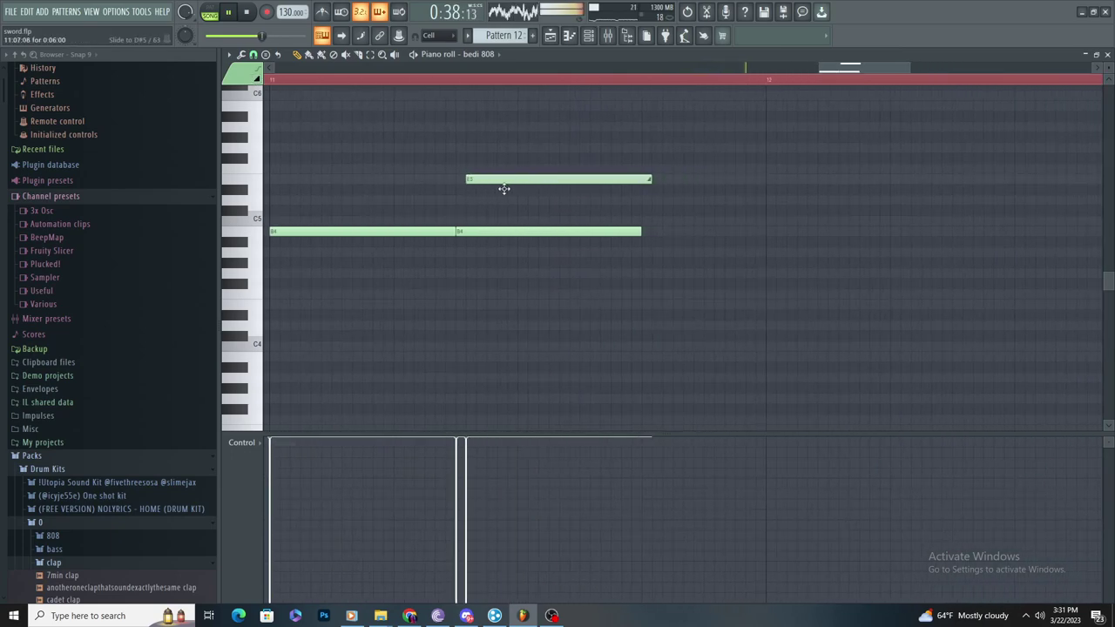
Step: Align the E5 slide with 11:07 and add six-step E5 notes at 11:13 and 12:03 on bedi 808
drag(537, 233, 723, 179)
scroll(678, 306, down, 1)
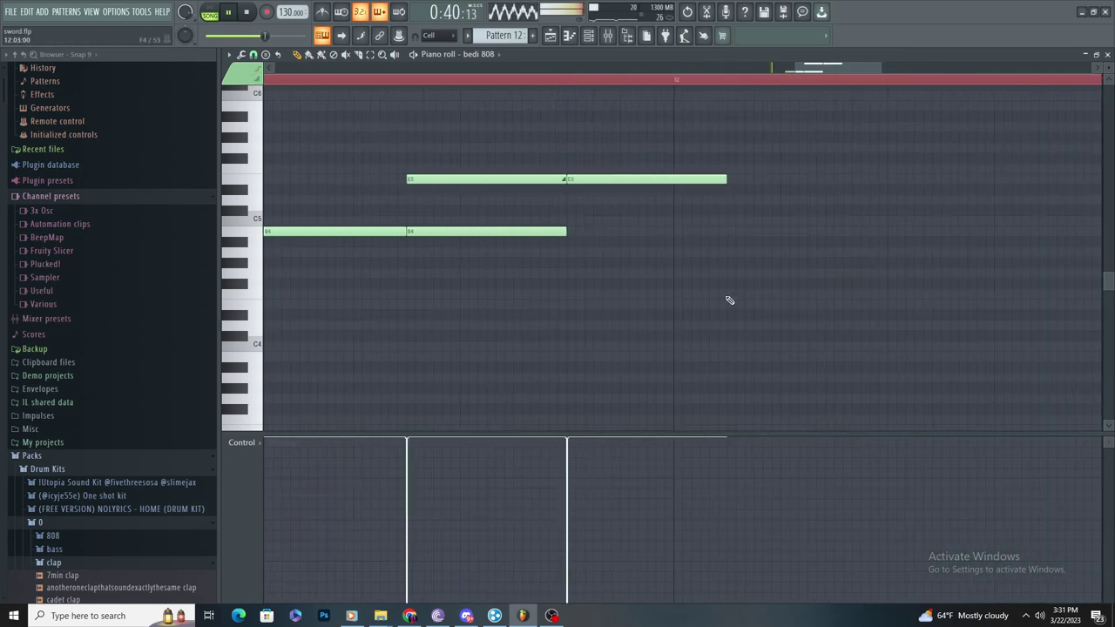
scroll(653, 261, up, 2)
scroll(610, 187, down, 3)
scroll(724, 279, up, 3)
click(595, 179)
key(space)
Step: Route the bedi 808 channel to mixer Insert 25 and load Fruity Parametric EQ 2 in its first effect slot
click(588, 35)
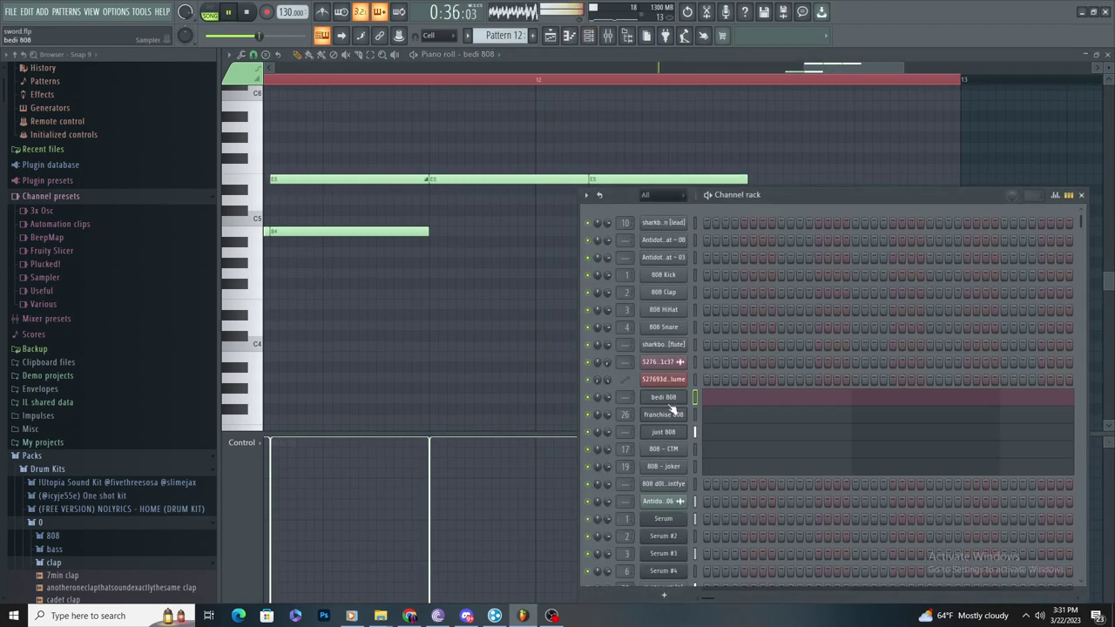
double_click(624, 397)
click(1008, 90)
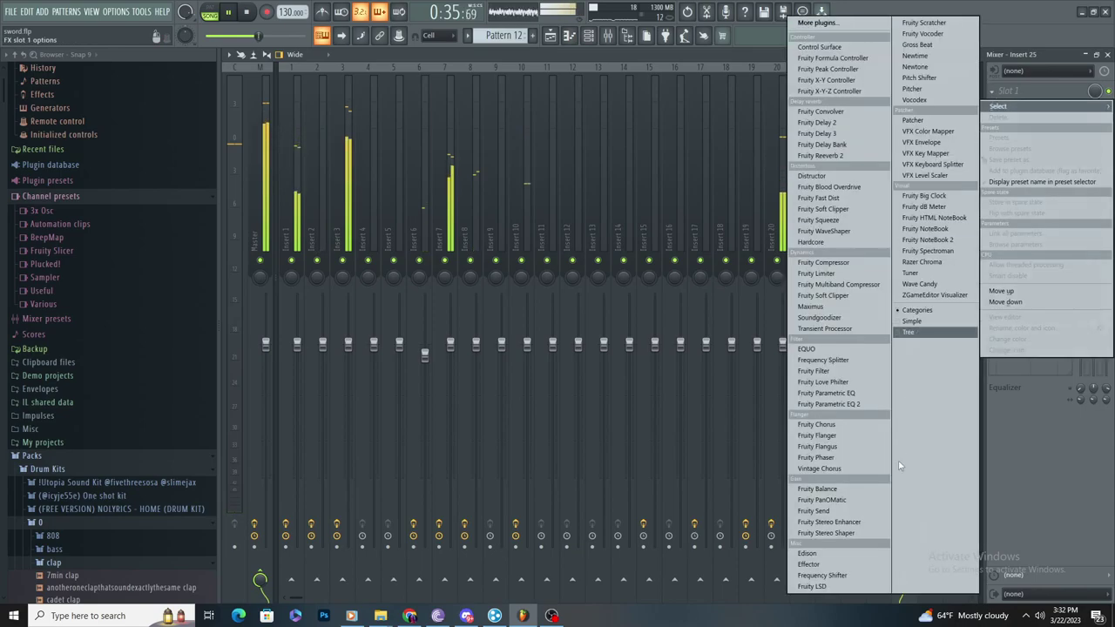
click(836, 406)
Step: Lower an upper band and raise a low band in the Parametric EQ 2 on Insert 25
drag(549, 269, 557, 336)
drag(406, 268, 454, 199)
click(691, 169)
Step: Add Fruity Stereo Enhancer with a phase offset to the left in slot 2 of Insert 25, and Fruity soft clipper in slot 3
click(1008, 109)
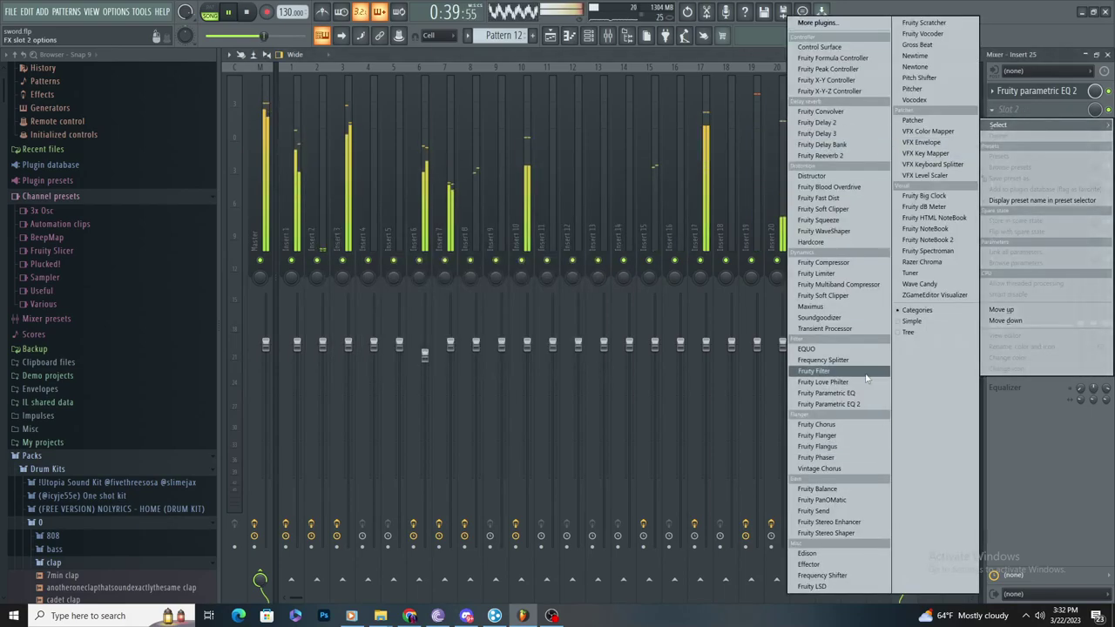
click(855, 524)
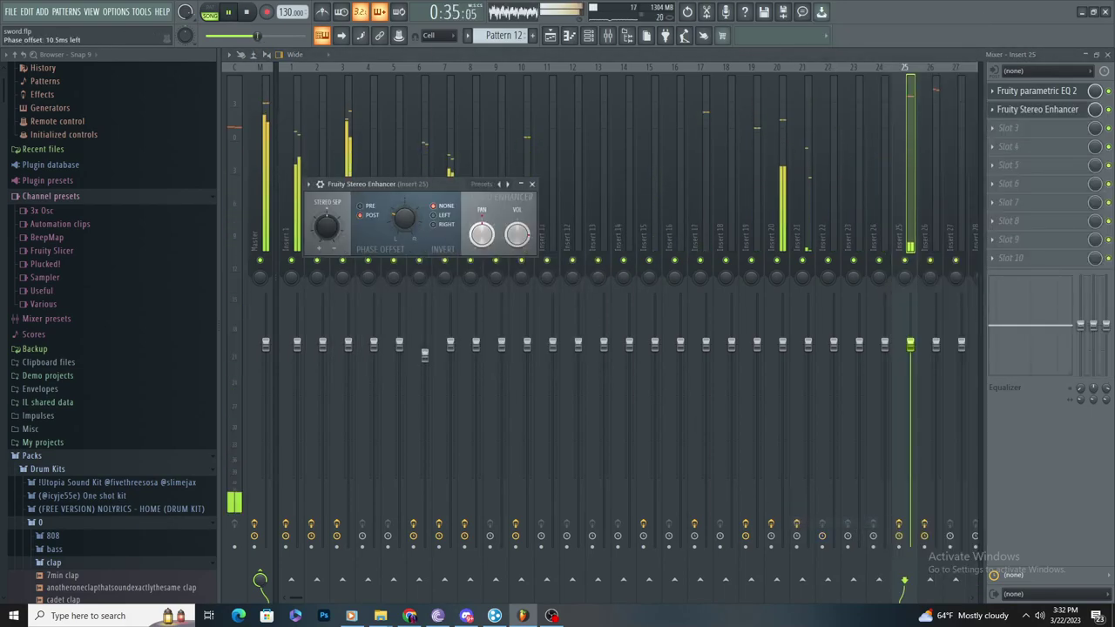
click(1028, 128)
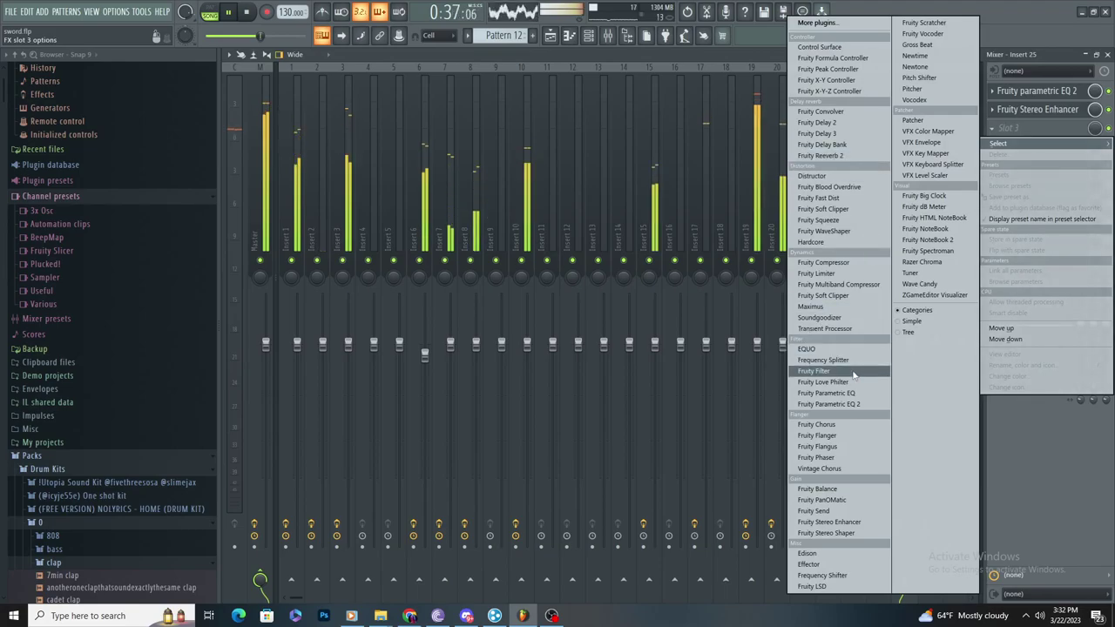
click(842, 295)
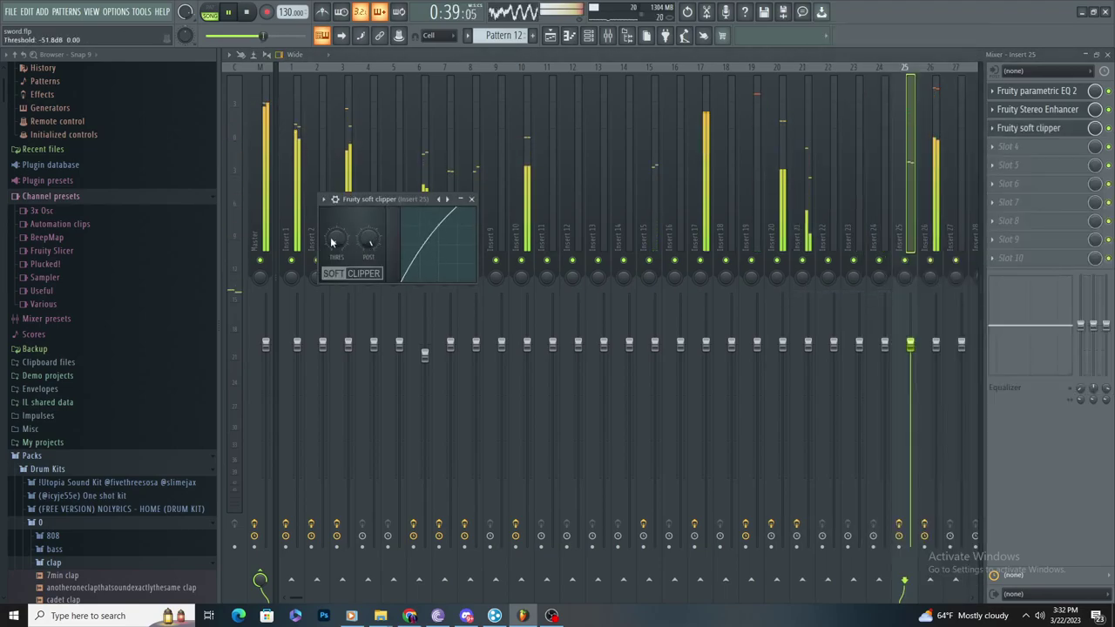
Step: Reopen Pattern 12's bedi 808 line, shorten the E5 note at 12:03 to two steps and add an F5 note at 12:05
click(553, 36)
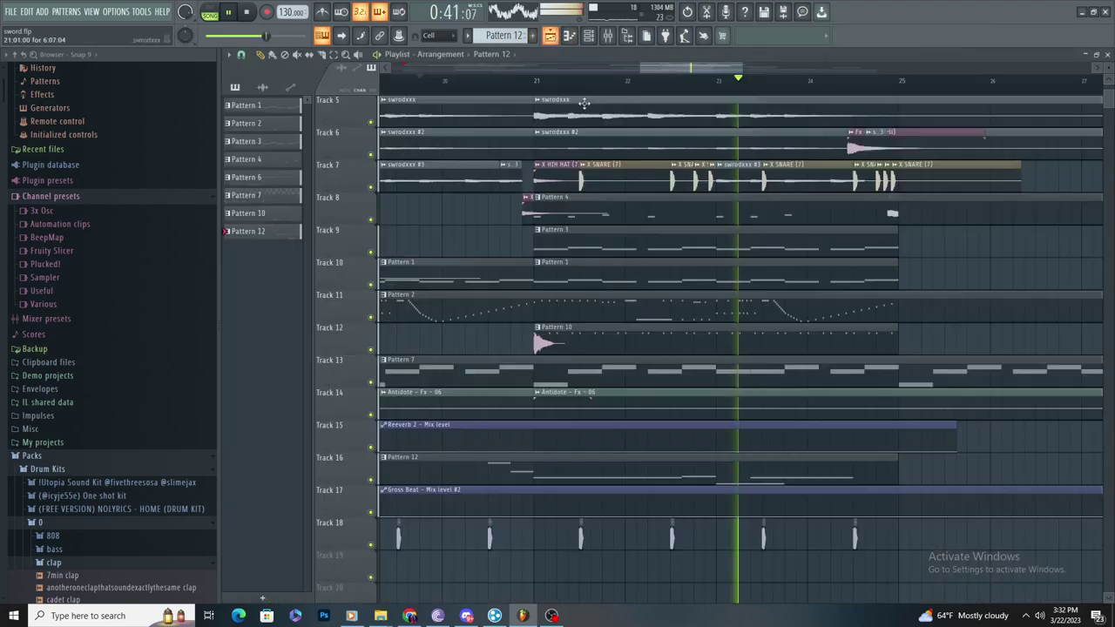
double_click(793, 475)
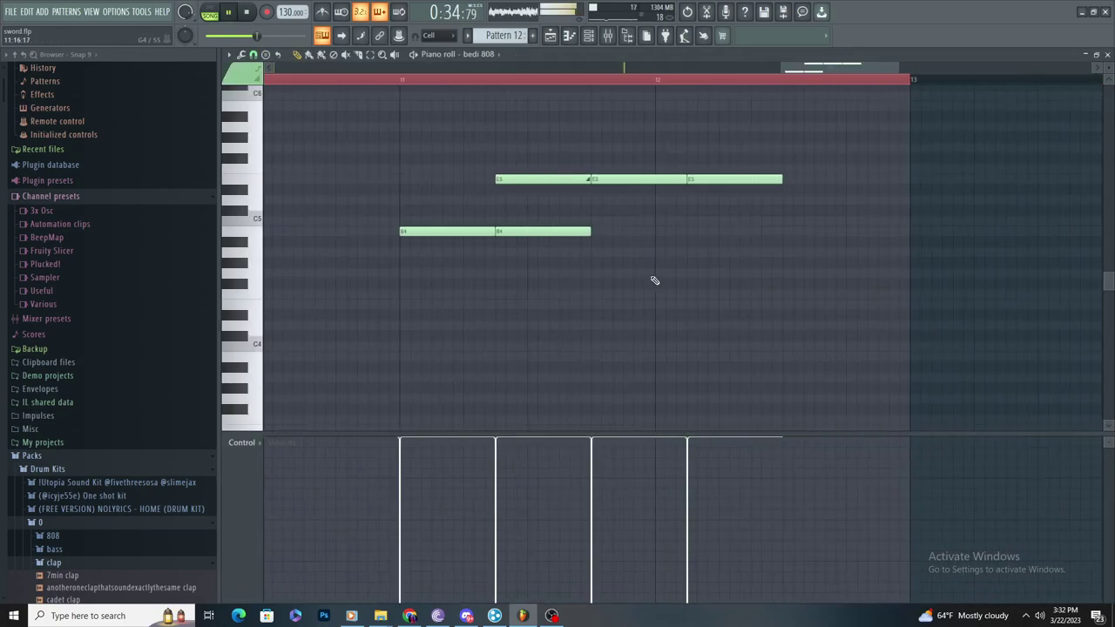
scroll(654, 278, up, 2)
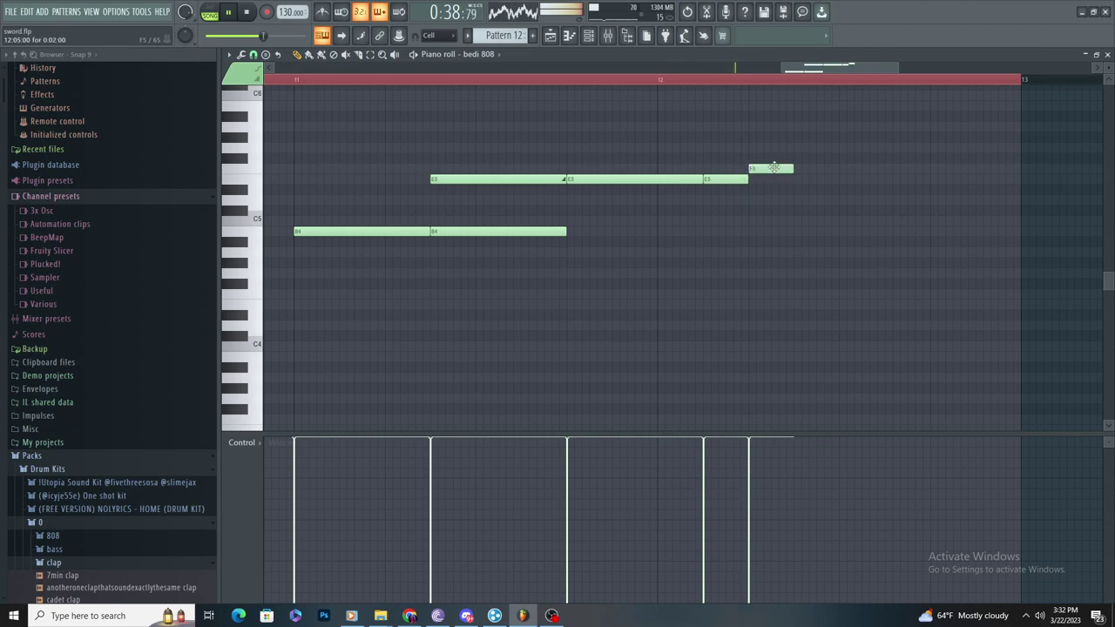
scroll(871, 228, down, 3)
scroll(849, 254, up, 4)
Step: Complete bar 12 of the bedi 808 line with six-step E5 notes at 12:05 and 12:11
click(680, 300)
right_click(677, 301)
scroll(655, 293, down, 4)
scroll(610, 275, down, 1)
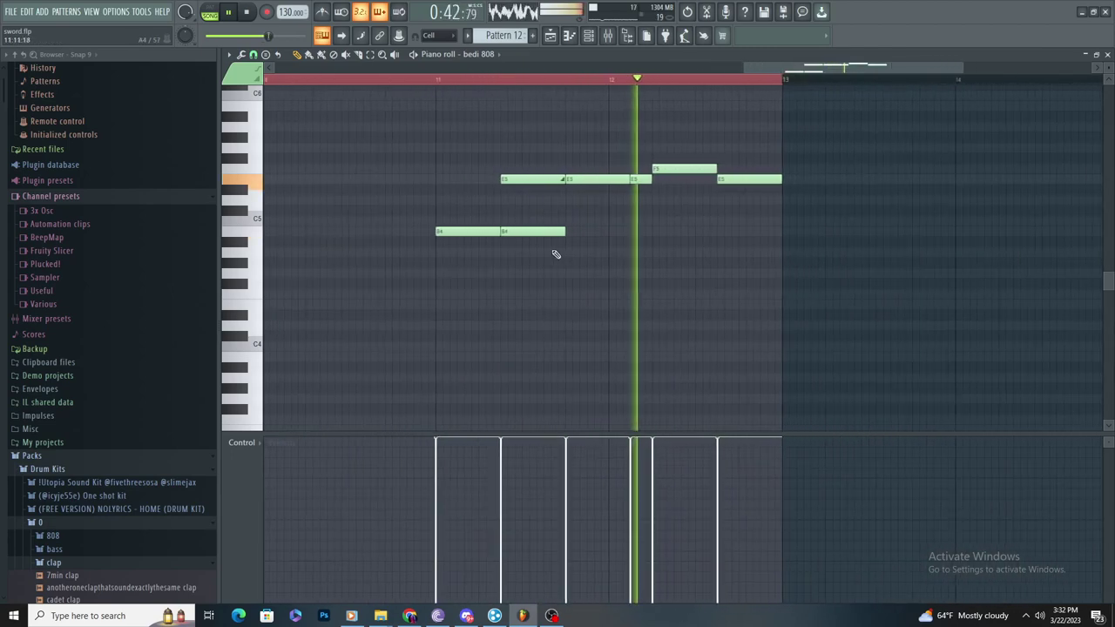
scroll(540, 209, up, 3)
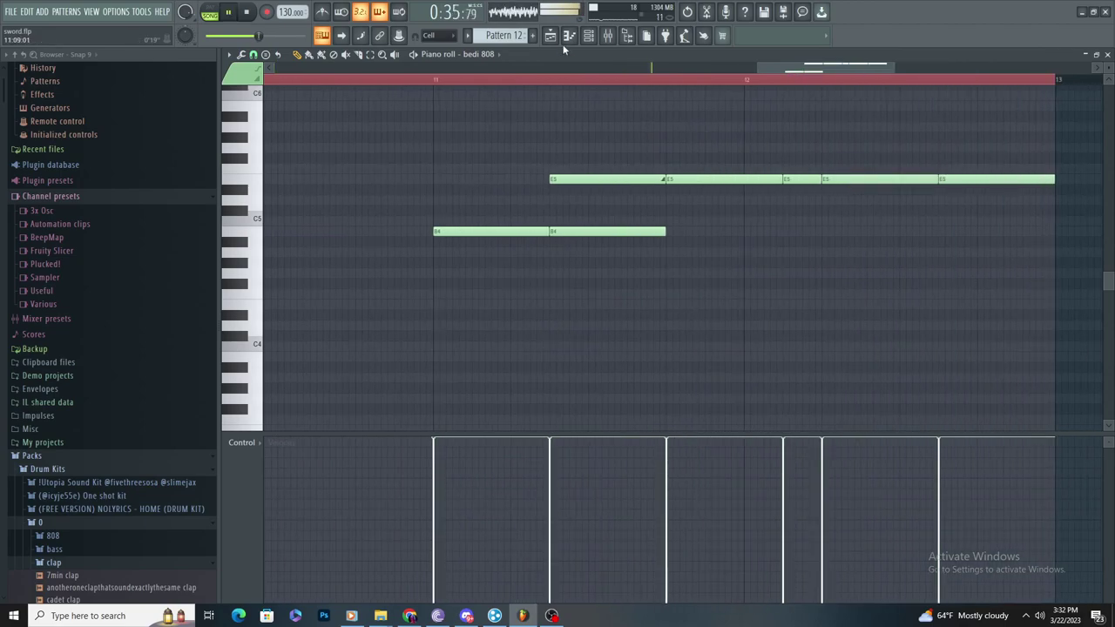
Step: Place an Fx (Tub- Bell) clip at bar 23 on Track 20 of the playlist and open its sample settings
click(550, 35)
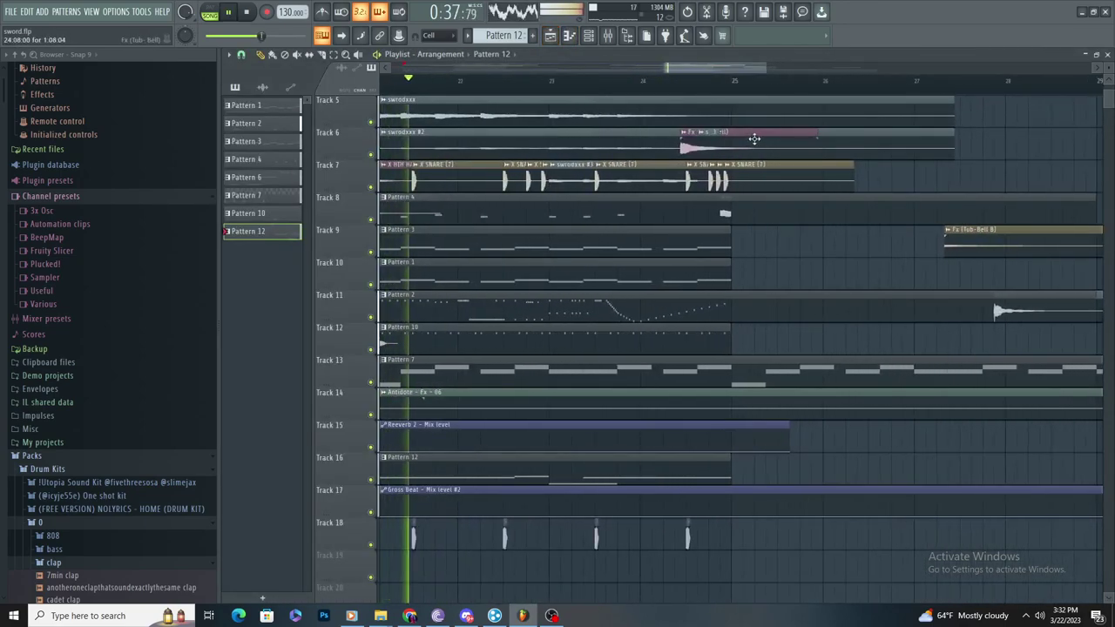
drag(797, 299, 766, 574)
right_click(764, 572)
scroll(697, 532, down, 3)
scroll(575, 453, up, 3)
click(549, 443)
double_click(548, 443)
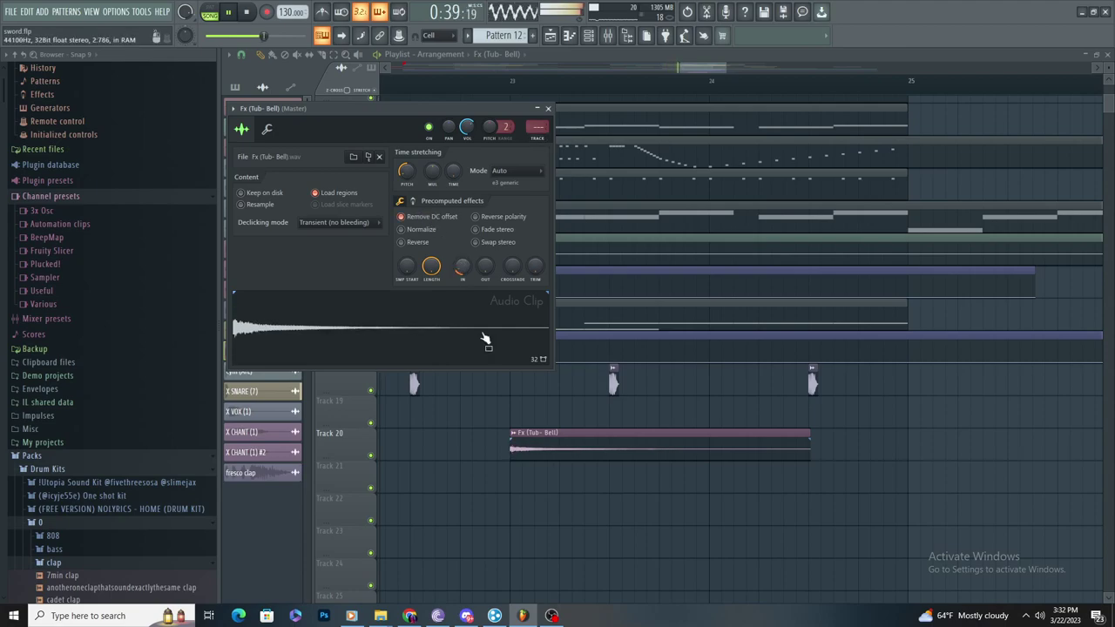
Step: Place another Fx (Tub- Bell) clip at 23:07 on Track 21 of the playlist
click(579, 511)
right_click(597, 516)
scroll(623, 519, down, 1)
scroll(640, 501, up, 1)
click(577, 480)
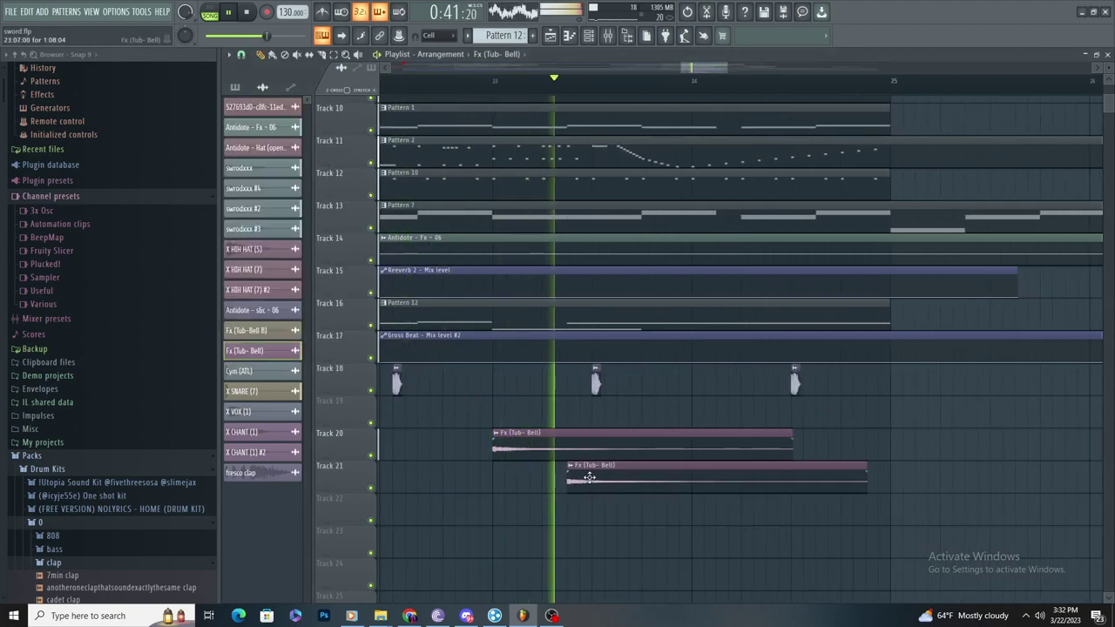
Step: Open the Fx (Tub- Bell) sample settings and set the channel volume to 64%
double_click(590, 477)
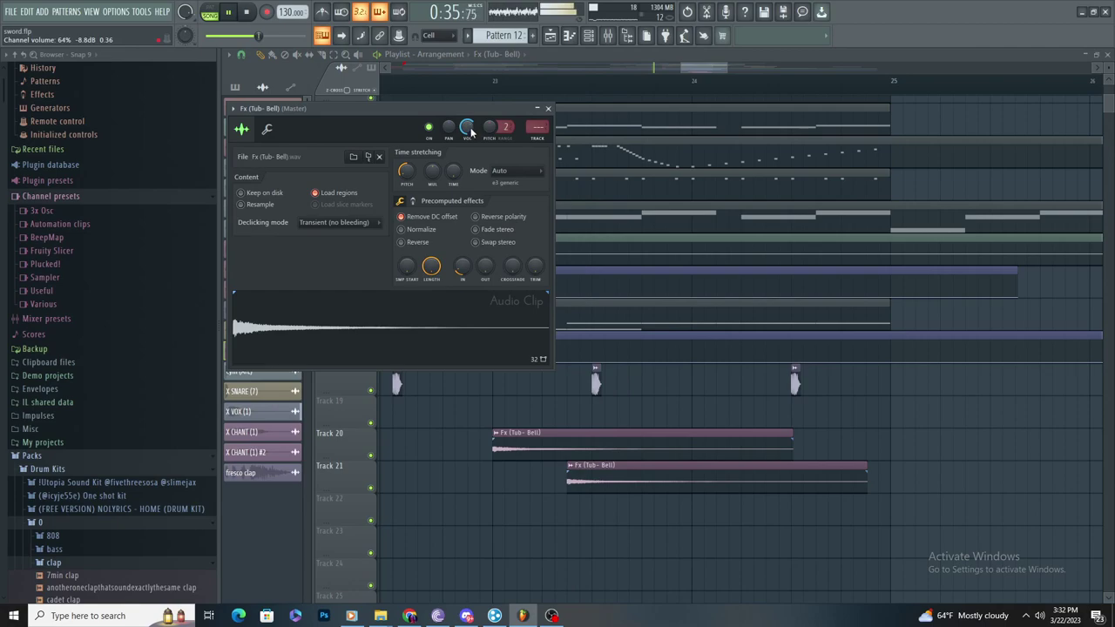
click(625, 544)
right_click(639, 553)
scroll(640, 531, down, 2)
scroll(680, 475, up, 2)
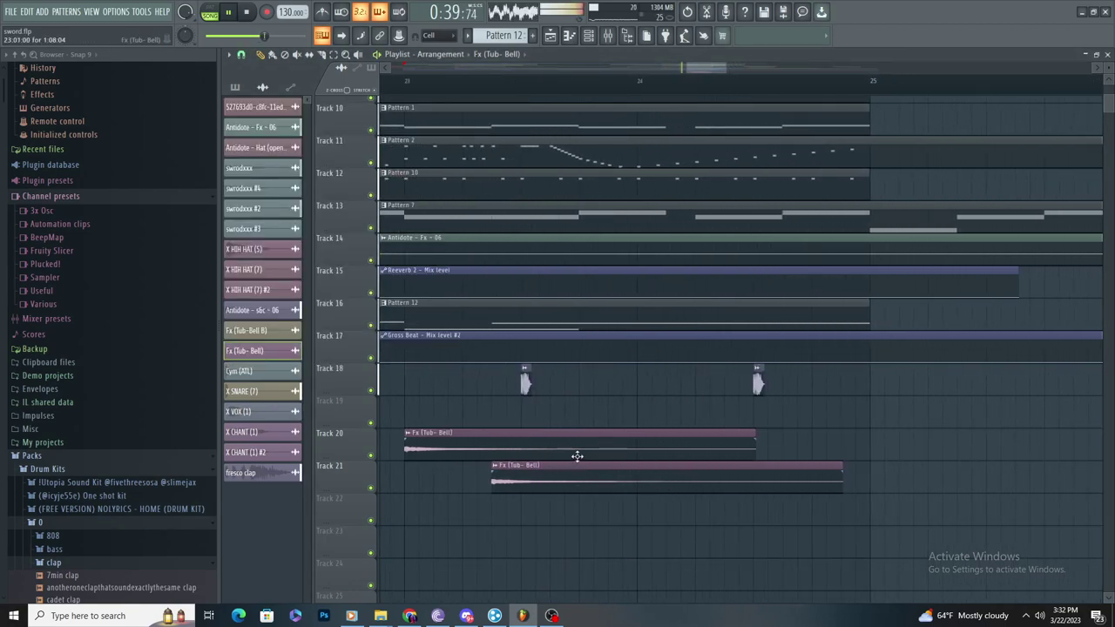
Step: Place a third bell clip at 23:13 on Track 22 and make it a unique copy, Fx (Tub- Bell) #2
click(577, 503)
right_click(582, 504)
click(608, 532)
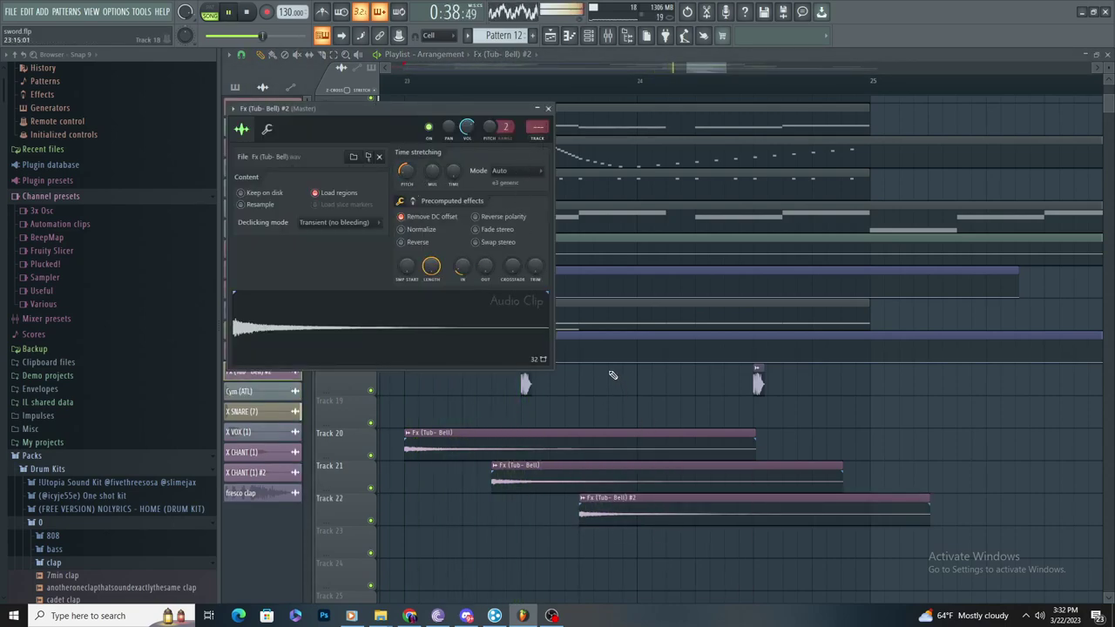
key(Escape)
Step: Place a second Fx (Tub- Bell) #2 clip at 24:05 and move it up onto Track 22
click(631, 552)
right_click(632, 552)
scroll(633, 554, down, 1)
scroll(633, 554, up, 1)
click(659, 562)
right_click(659, 562)
key(space)
click(601, 541)
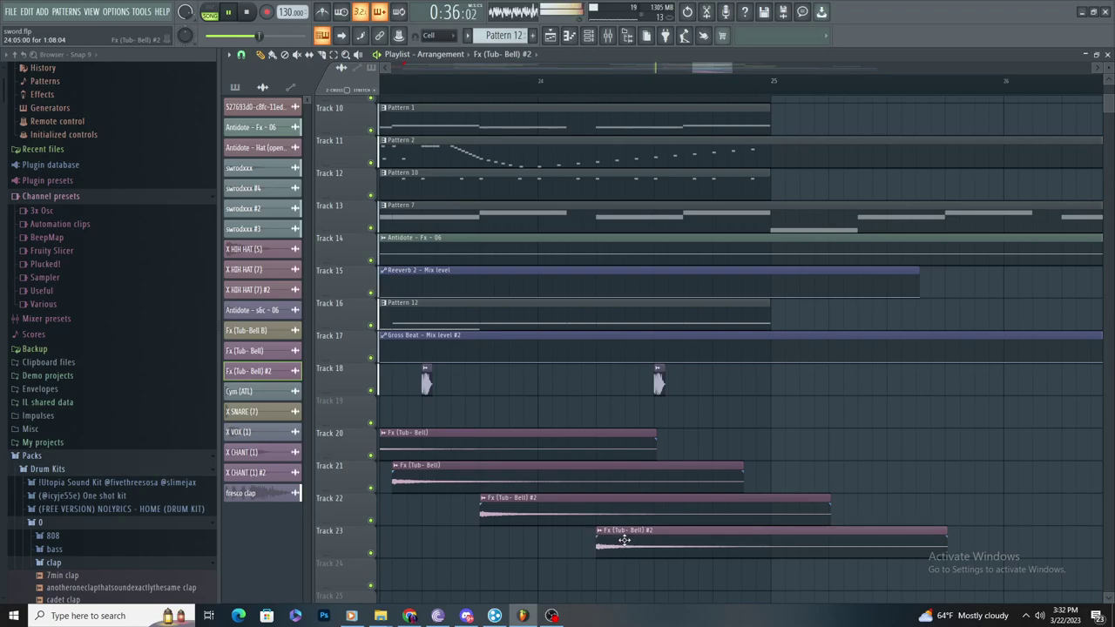
drag(623, 540, 620, 493)
Step: Reopen Pattern 12's bedi 808 line and raise the B4 note at the start of bar 11 to E5
scroll(595, 408, up, 4)
scroll(595, 408, down, 2)
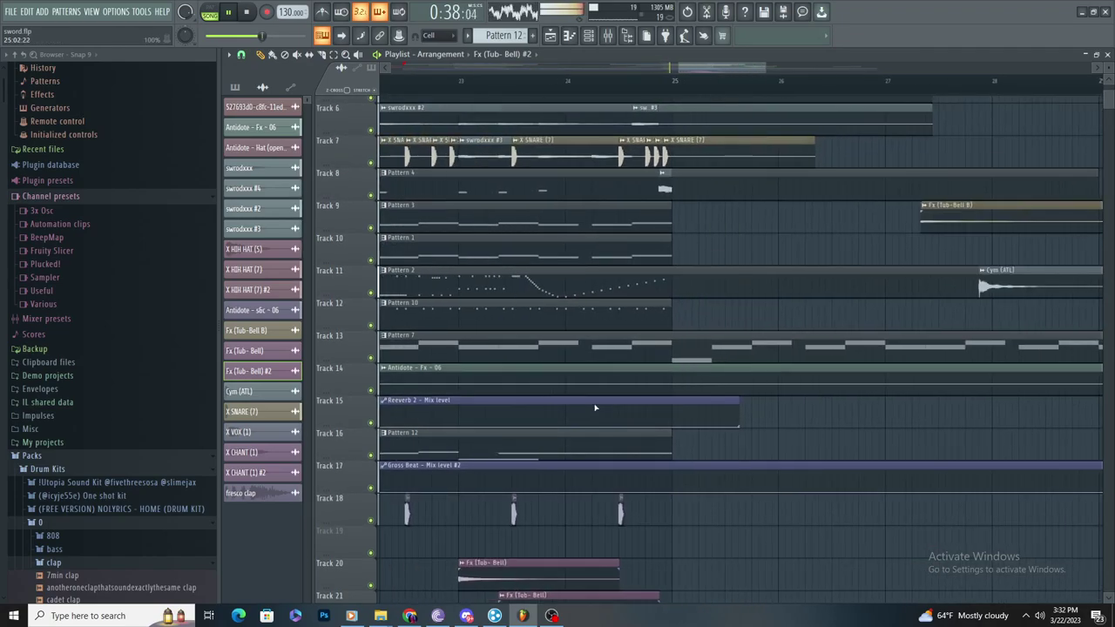
scroll(596, 408, up, 2)
scroll(560, 413, down, 3)
scroll(505, 426, up, 1)
scroll(576, 430, down, 1)
scroll(575, 432, up, 2)
scroll(574, 435, down, 2)
scroll(600, 448, up, 2)
double_click(573, 450)
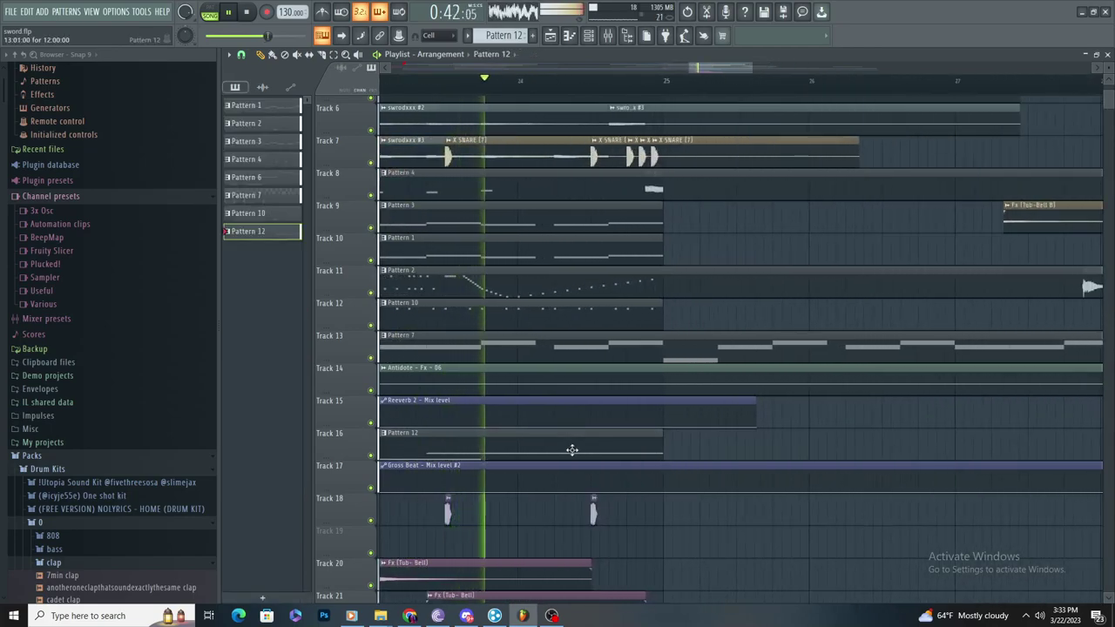
scroll(453, 232, up, 4)
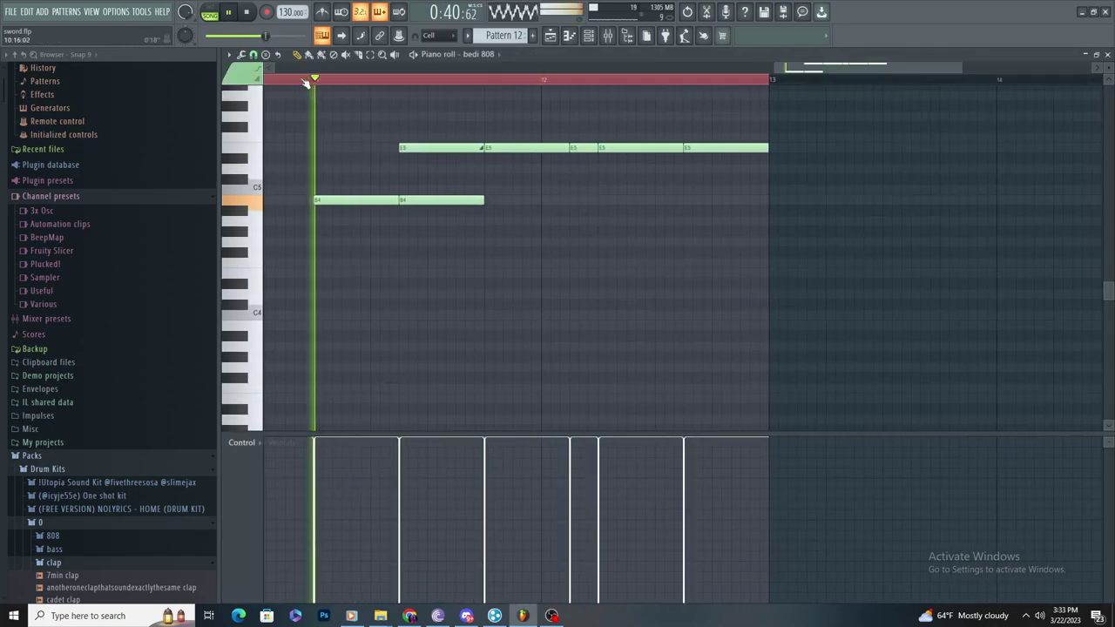
click(601, 296)
right_click(601, 296)
key(space)
scroll(606, 292, down, 3)
scroll(471, 202, up, 3)
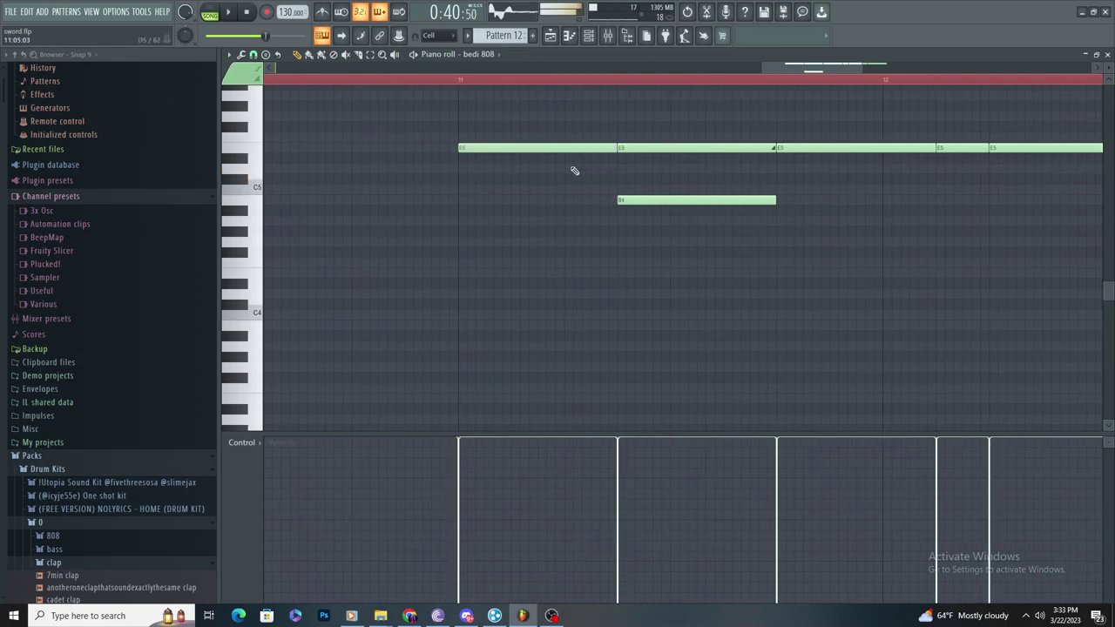
key(space)
scroll(548, 164, down, 2)
Step: Turn the remaining B4 slide note in bar 11 into a four-step E6 slide note at 11:09
drag(644, 198, 656, 49)
drag(592, 266, 656, 344)
key(space)
key(space)
scroll(598, 250, down, 2)
scroll(600, 200, up, 4)
scroll(600, 217, up, 3)
key(space)
key(space)
key(space)
key(space)
drag(730, 288, 657, 306)
scroll(629, 299, up, 1)
key(space)
key(space)
scroll(615, 309, down, 2)
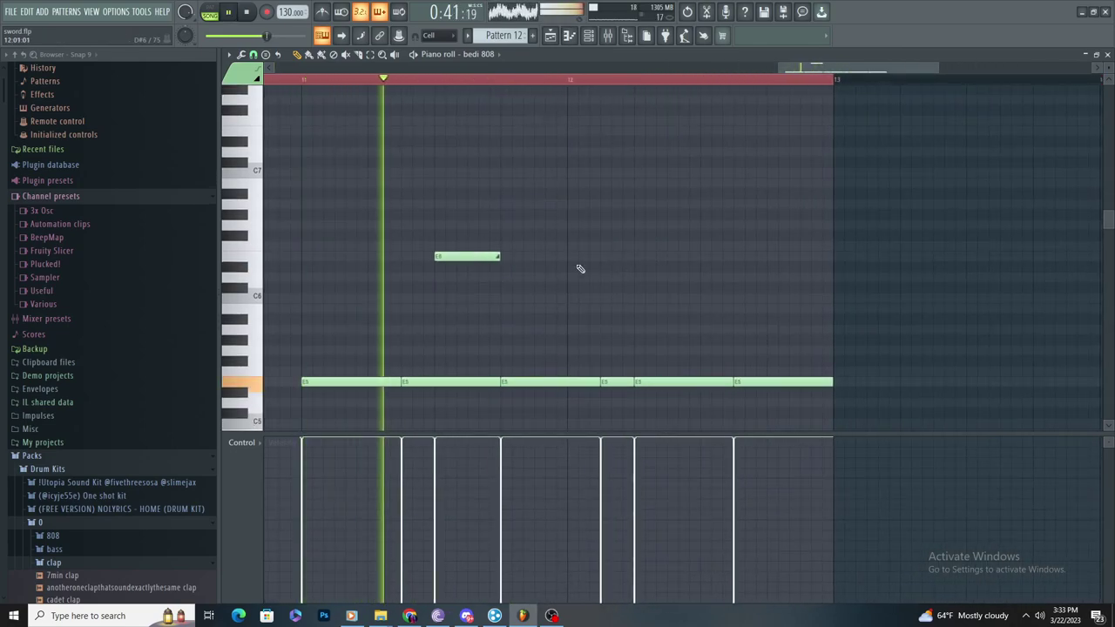
Step: Add E6 slide notes in bar 12: two steps at 12:03, and six steps each at 12:05 and 12:11
click(604, 256)
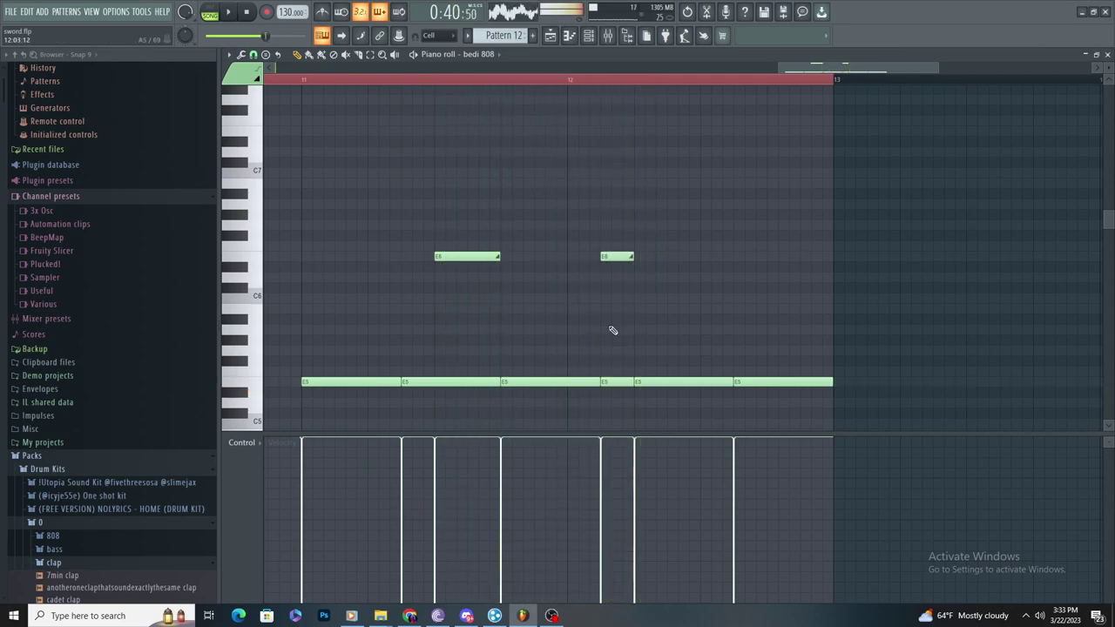
scroll(620, 336, down, 3)
scroll(641, 348, up, 5)
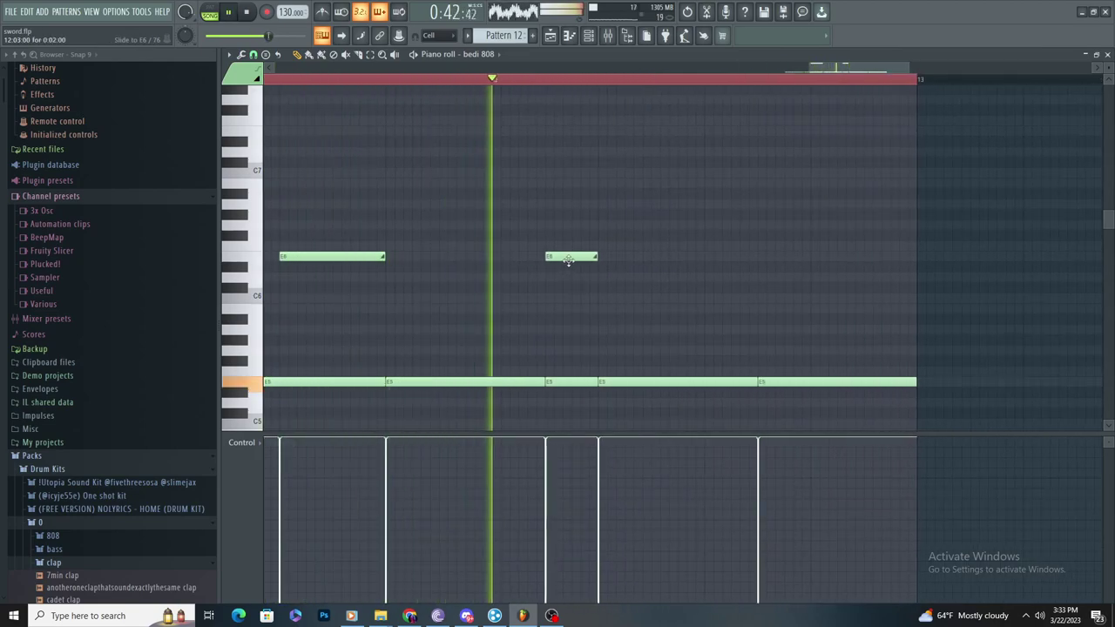
drag(614, 266, 757, 257)
key(space)
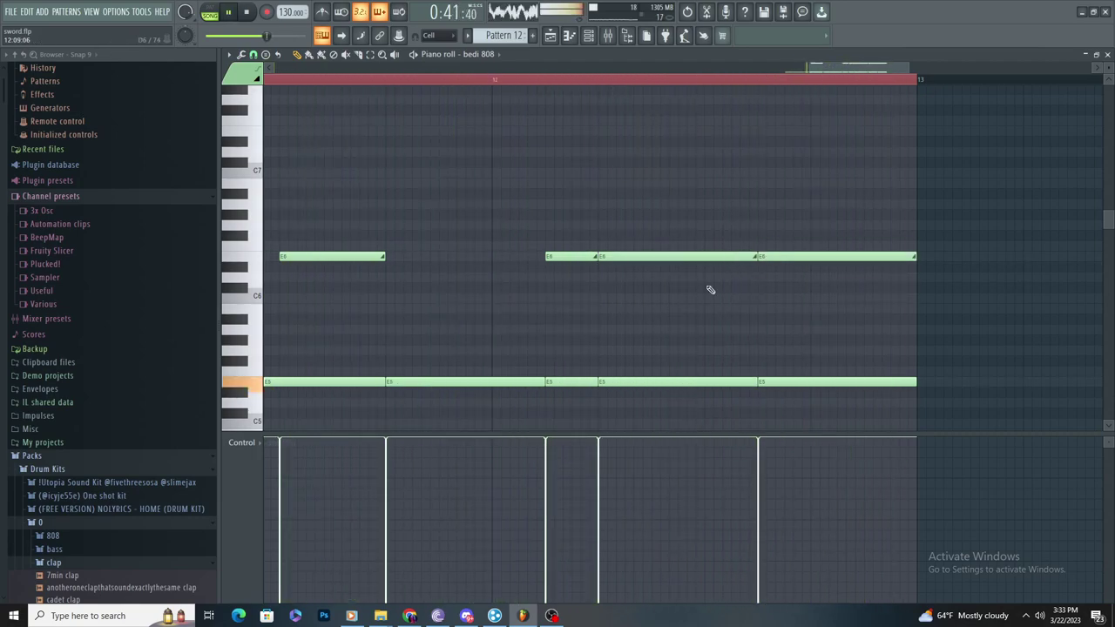
scroll(751, 292, down, 3)
scroll(822, 334, up, 4)
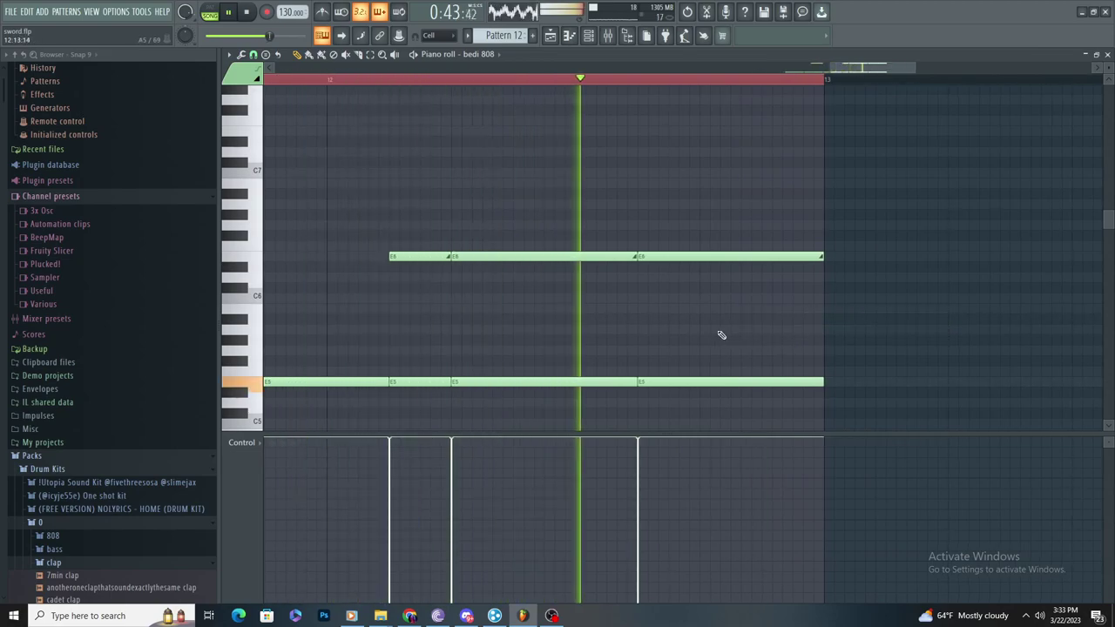
scroll(724, 338, down, 2)
scroll(724, 340, up, 2)
scroll(714, 322, down, 4)
Step: Return to the playlist and extend the Pattern 12 clip on Track 16 to bar 29
click(549, 35)
scroll(575, 157, down, 2)
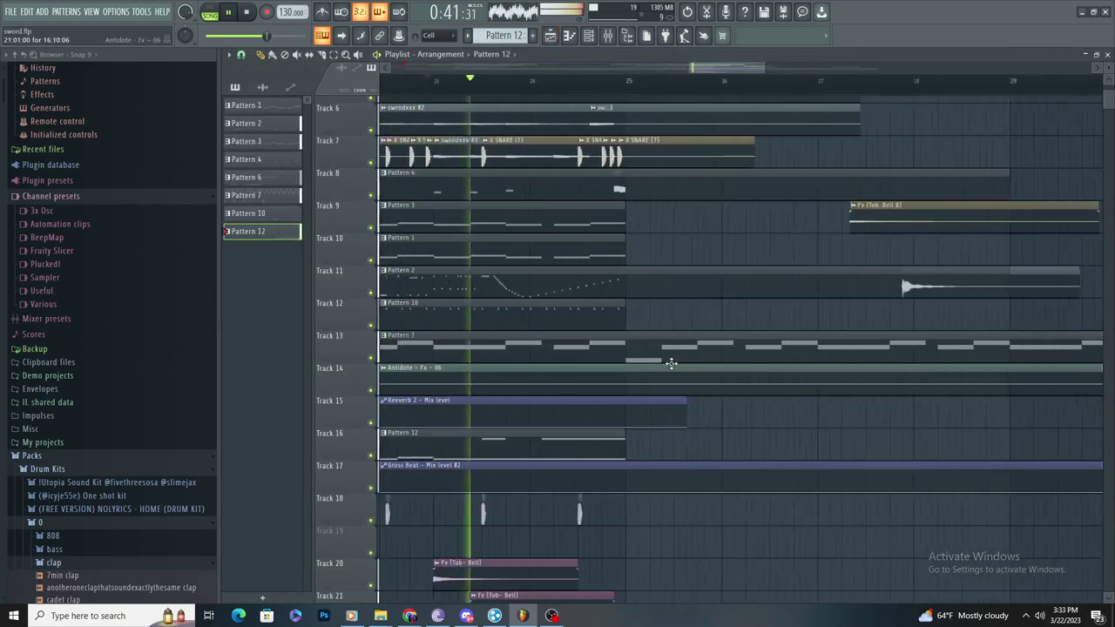
scroll(673, 364, down, 2)
drag(613, 454, 836, 503)
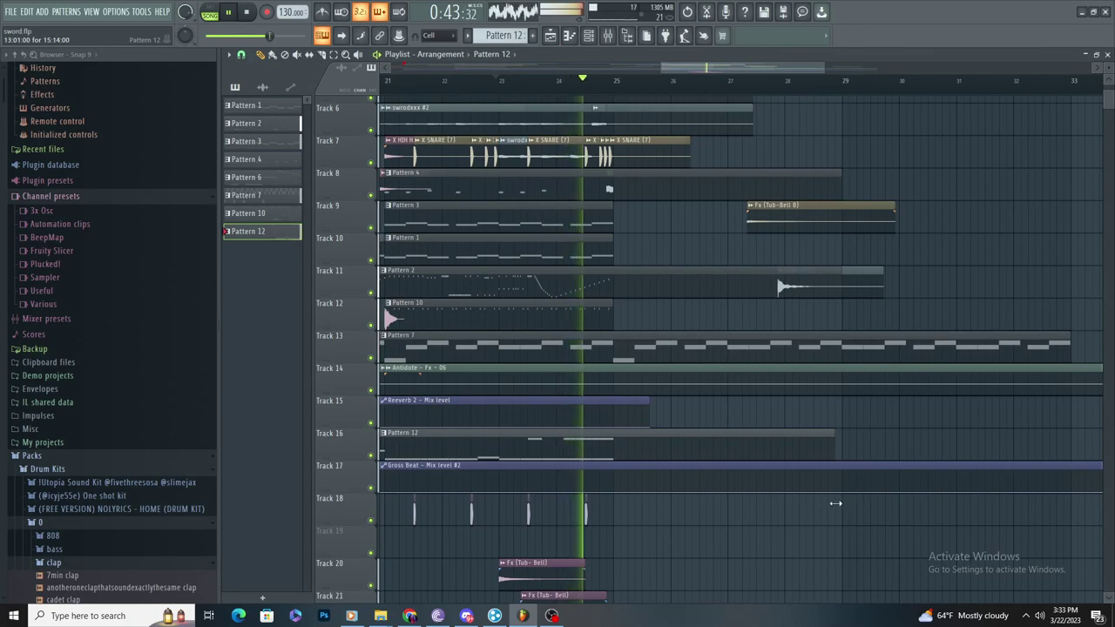
scroll(817, 510, down, 3)
scroll(757, 474, down, 4)
scroll(707, 462, up, 4)
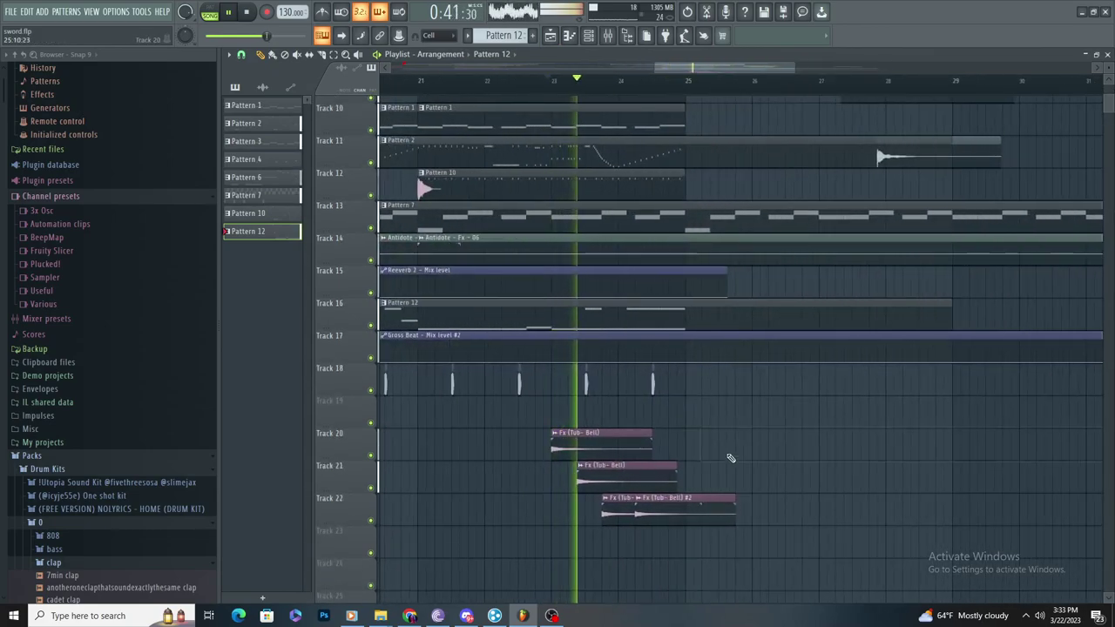
scroll(714, 451, down, 2)
scroll(698, 441, up, 3)
scroll(696, 439, down, 3)
key(space)
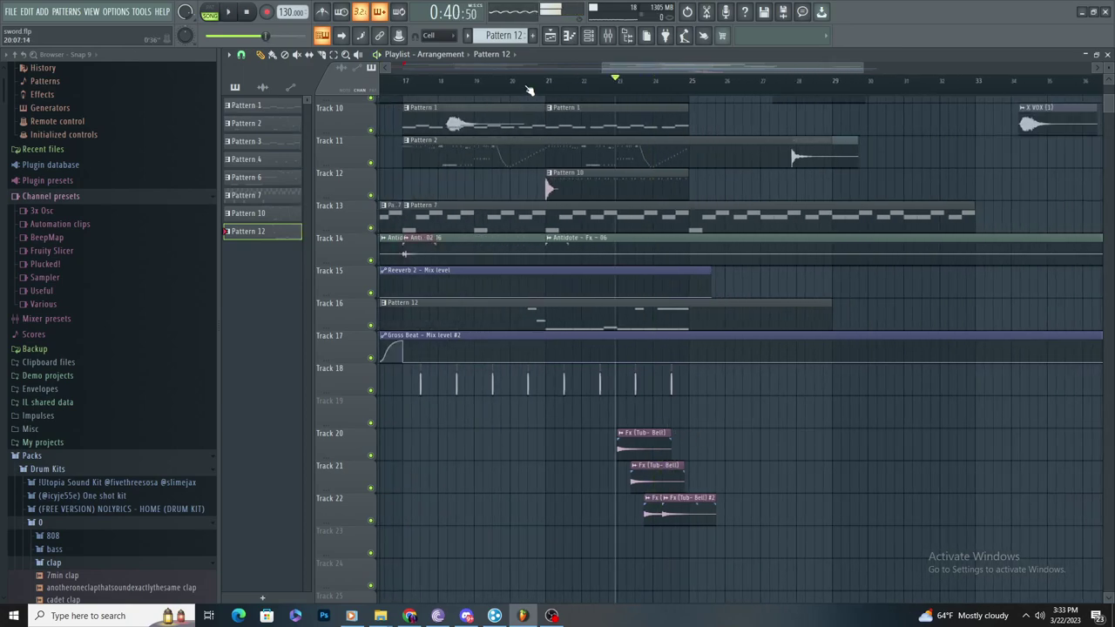
Step: Create Pattern 16 and place it as a four-bar clip from bar 21 on Track 19
click(532, 36)
click(562, 418)
drag(578, 423, 693, 431)
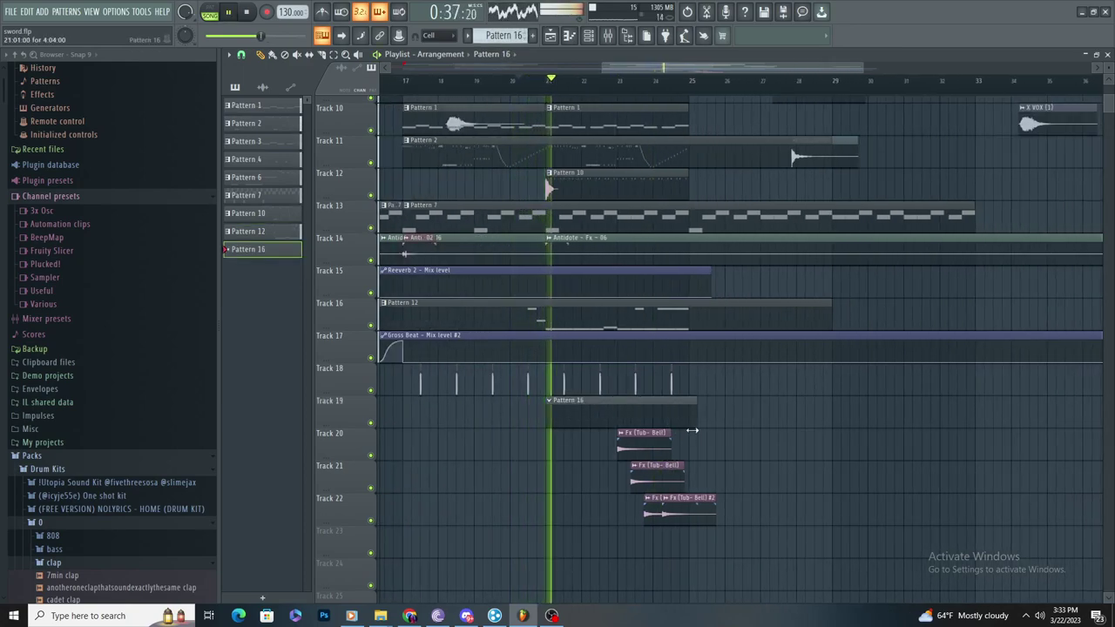
scroll(680, 420, up, 2)
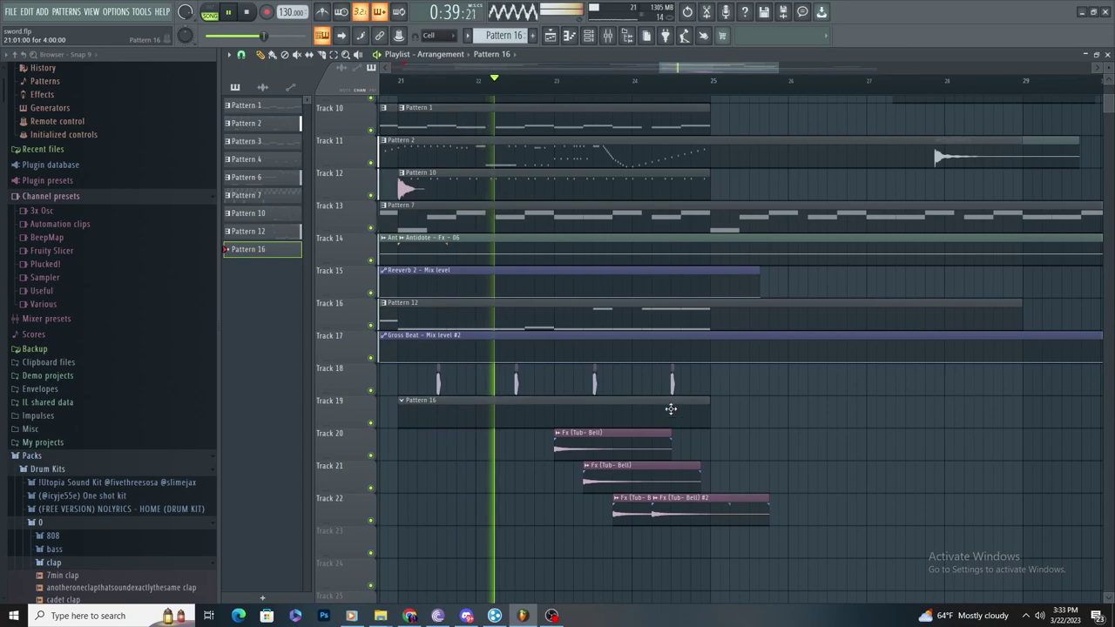
Step: Add the daktel kick sample from drum kit 0's kick folder to the channel rack and route it to Insert 28
key(F6)
scroll(103, 478, down, 3)
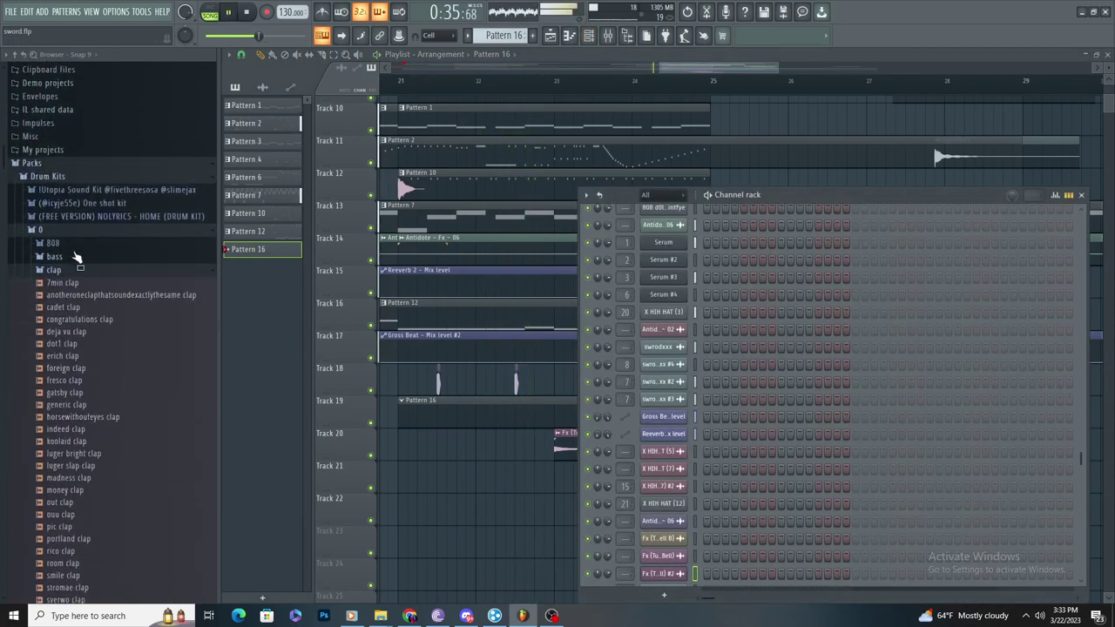
click(81, 230)
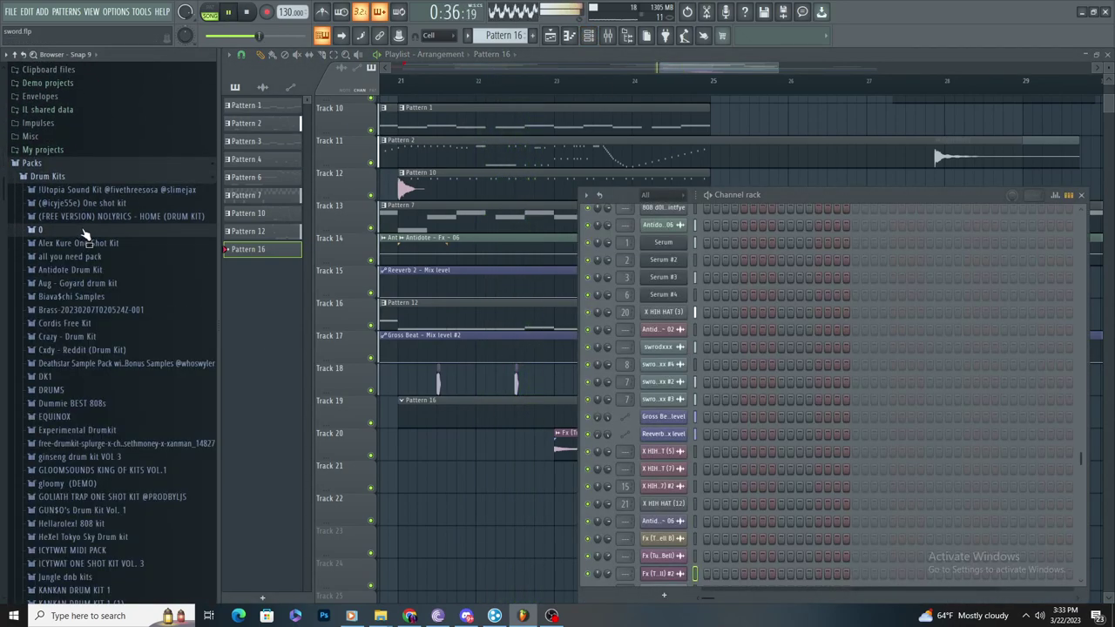
click(83, 230)
click(89, 109)
click(74, 162)
key(space)
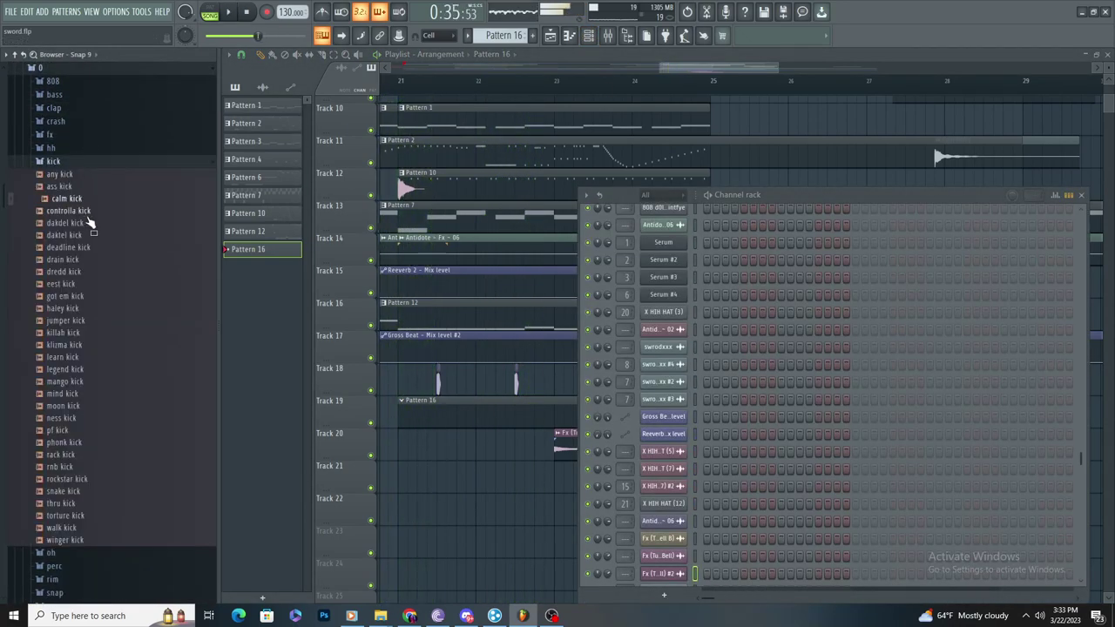
drag(668, 237, 628, 203)
click(1011, 92)
click(802, 60)
click(596, 38)
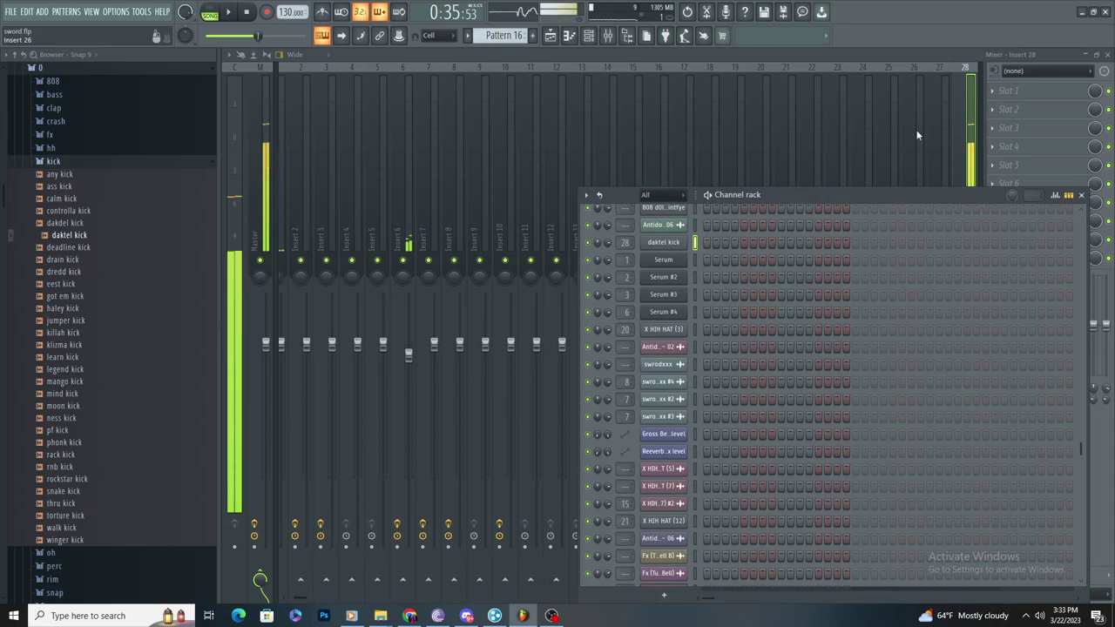
Step: Add Fruity soft clipper and Fruity parametric EQ 2 to Insert 28, with a Steep 4 high pass at 52 Hz on band 1 and band 7 lowered
click(1008, 90)
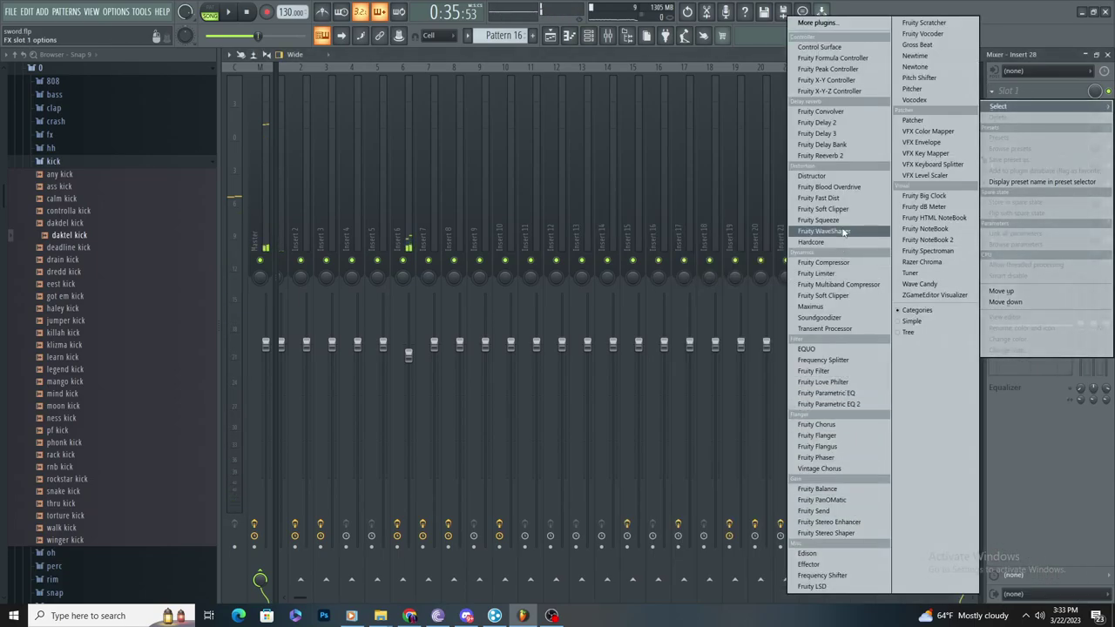
click(823, 209)
click(1020, 108)
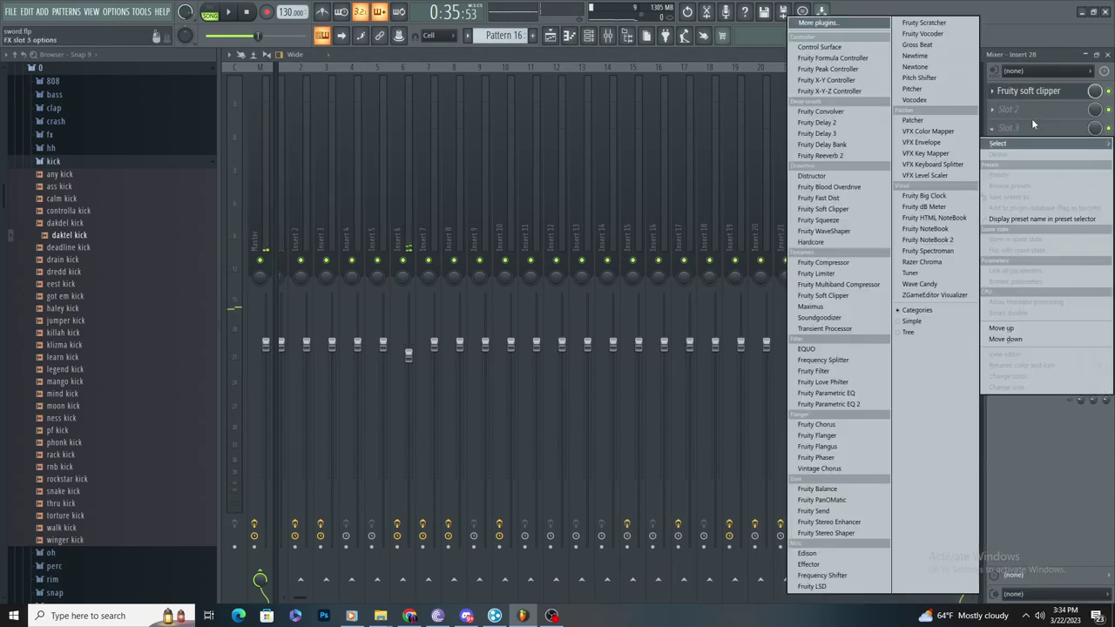
click(842, 404)
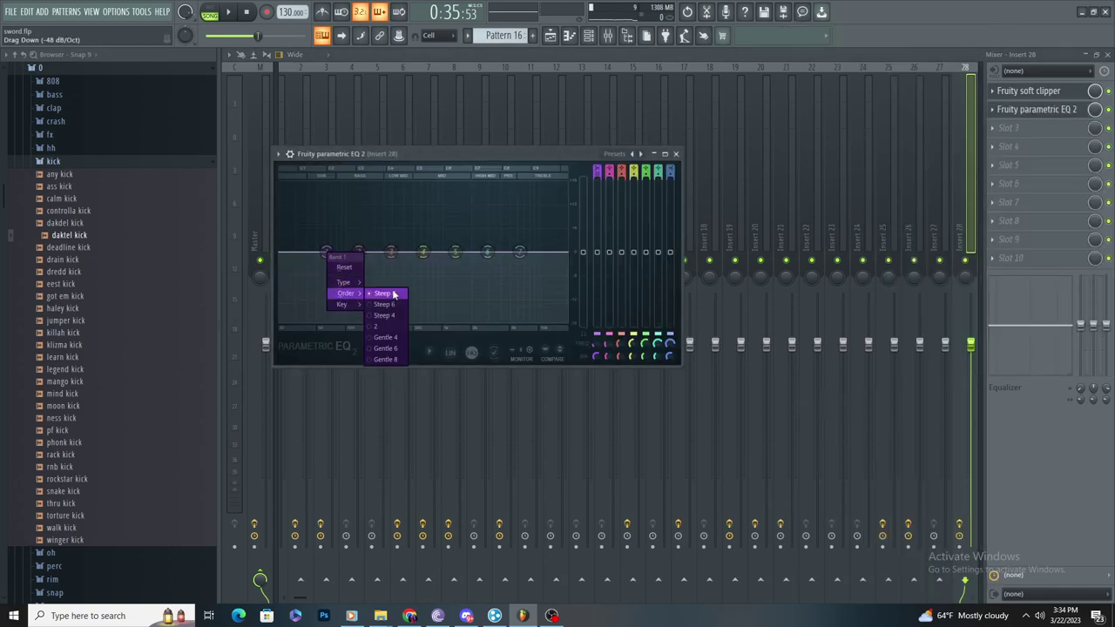
click(387, 315)
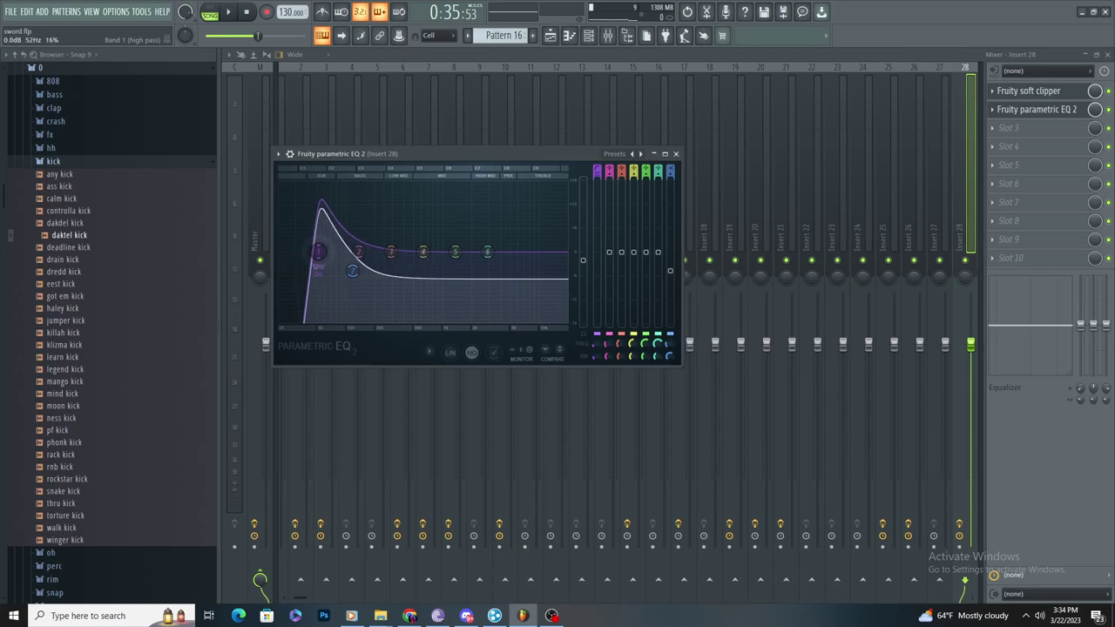
Step: Open Pattern 16's piano roll for the daktel kick channel
click(550, 40)
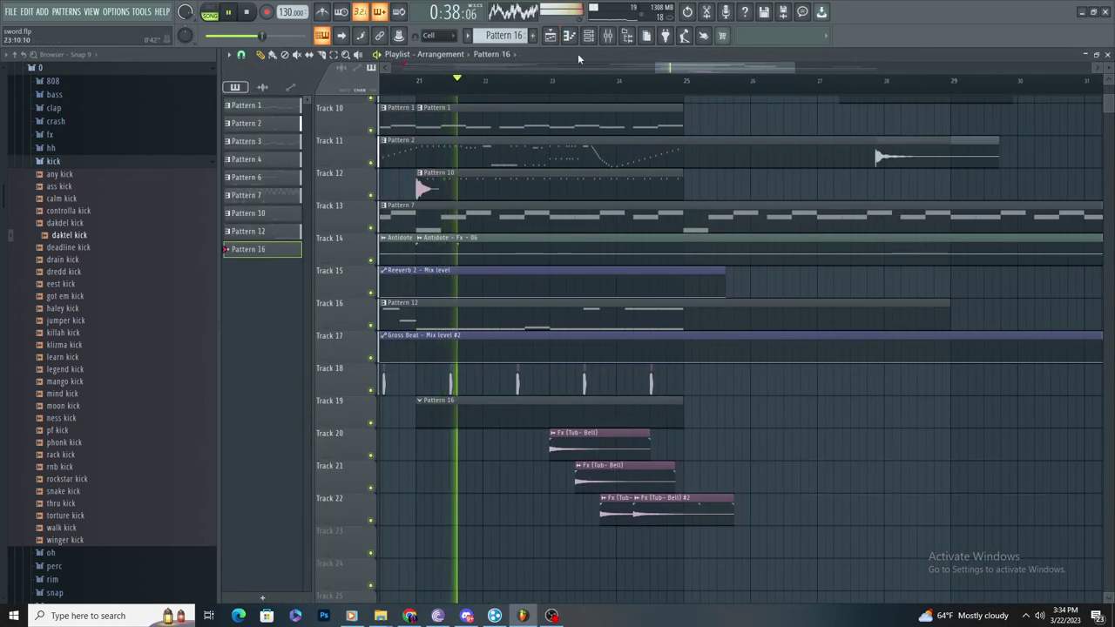
click(569, 35)
click(471, 54)
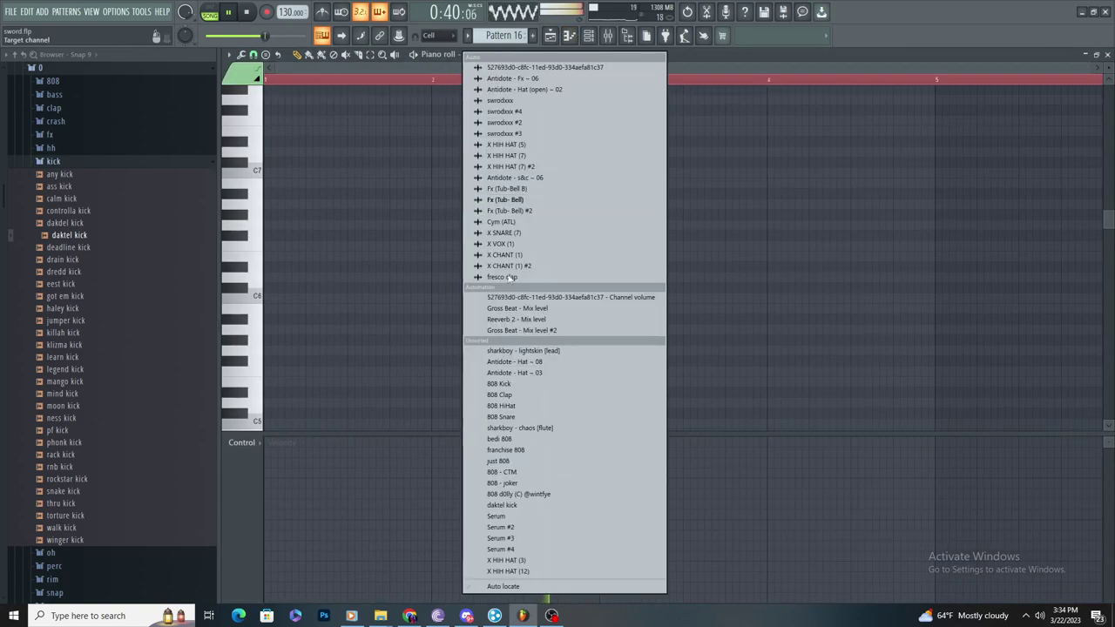
click(538, 506)
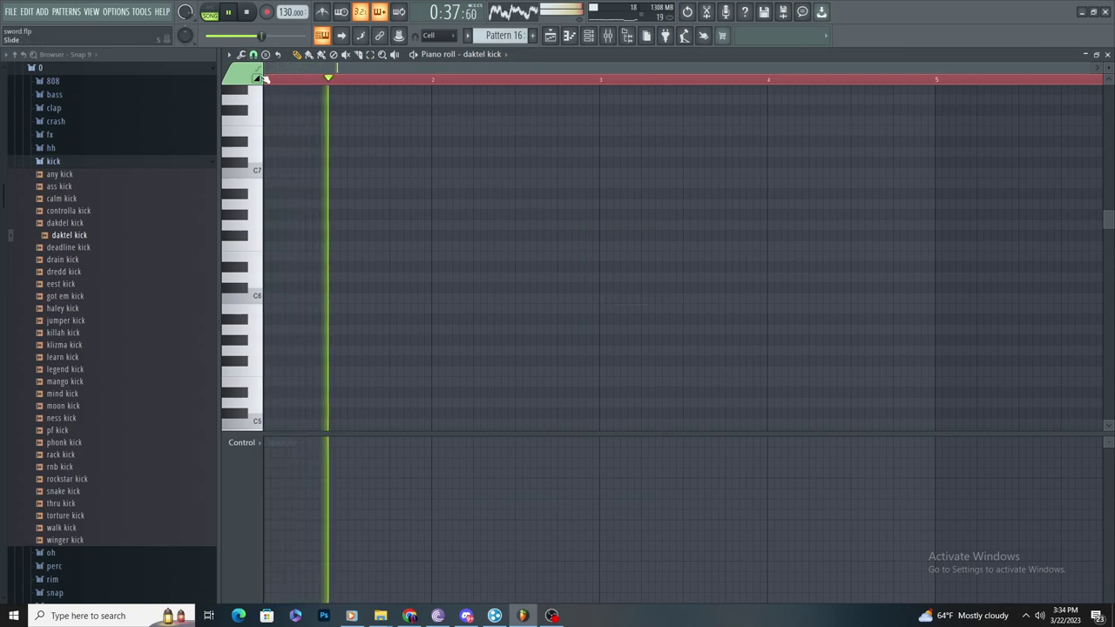
Step: Place a six-step daktel kick note at C6 in bar 2, then replace it with one at A#4
scroll(555, 301, up, 2)
click(442, 299)
key(space)
drag(441, 301, 465, 372)
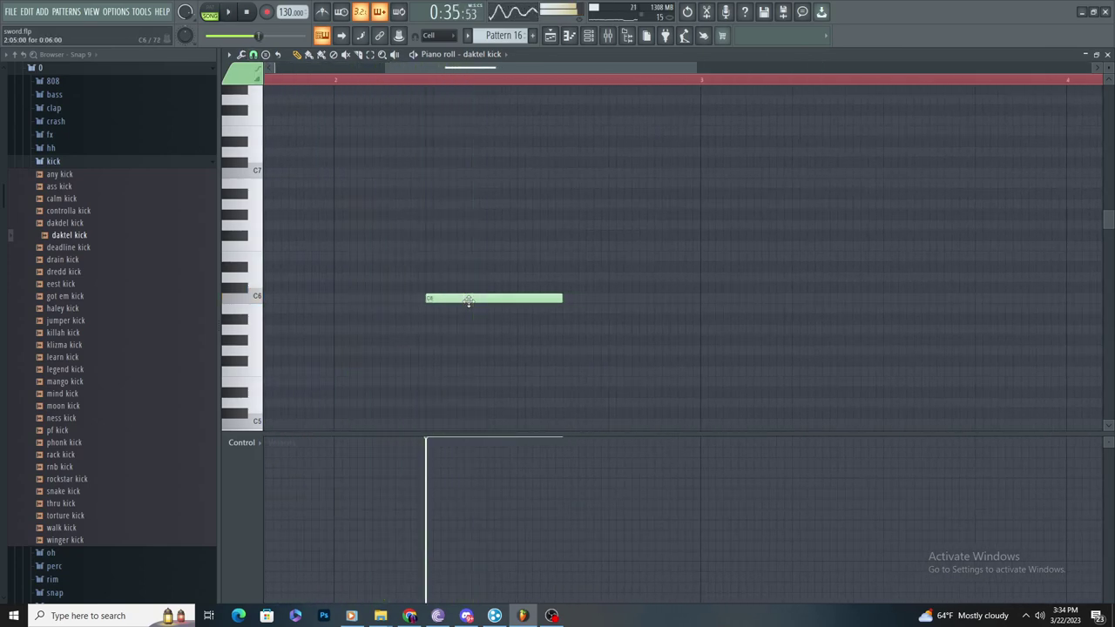
scroll(477, 398, down, 2)
key(space)
right_click(461, 214)
click(412, 286)
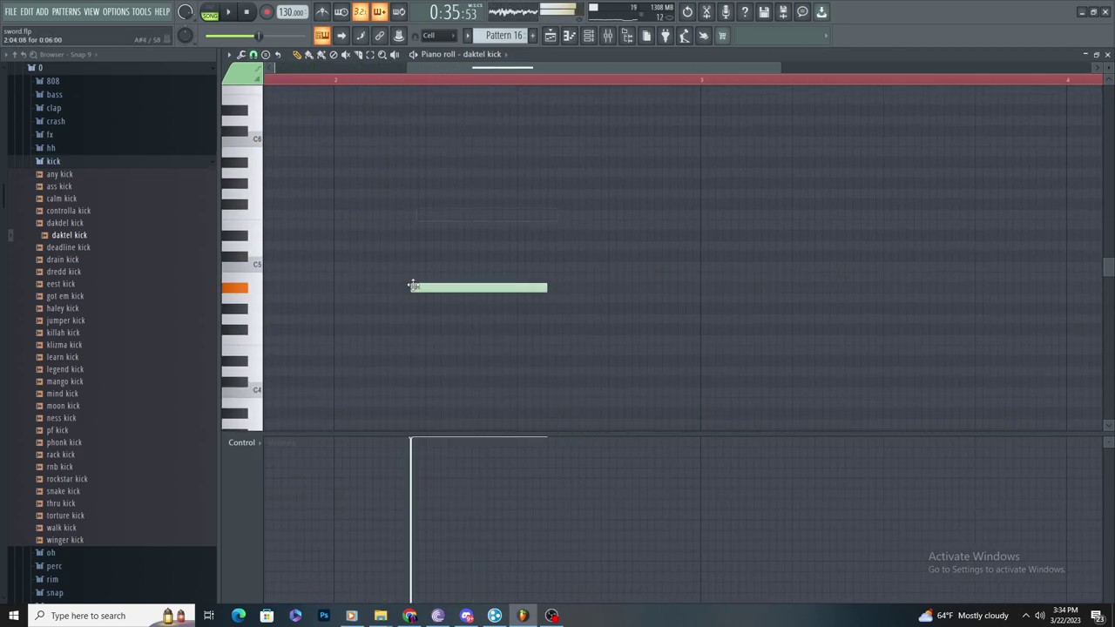
Step: Open the daktel kick's sampler settings and check its volume envelope during playback
click(569, 36)
click(669, 244)
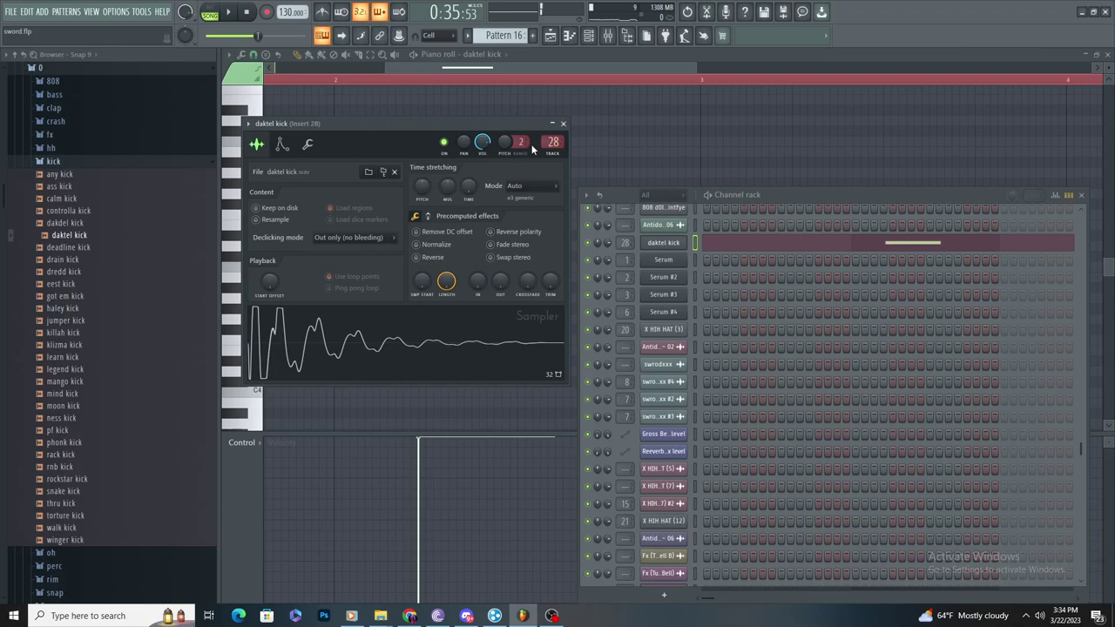
key(space)
click(282, 145)
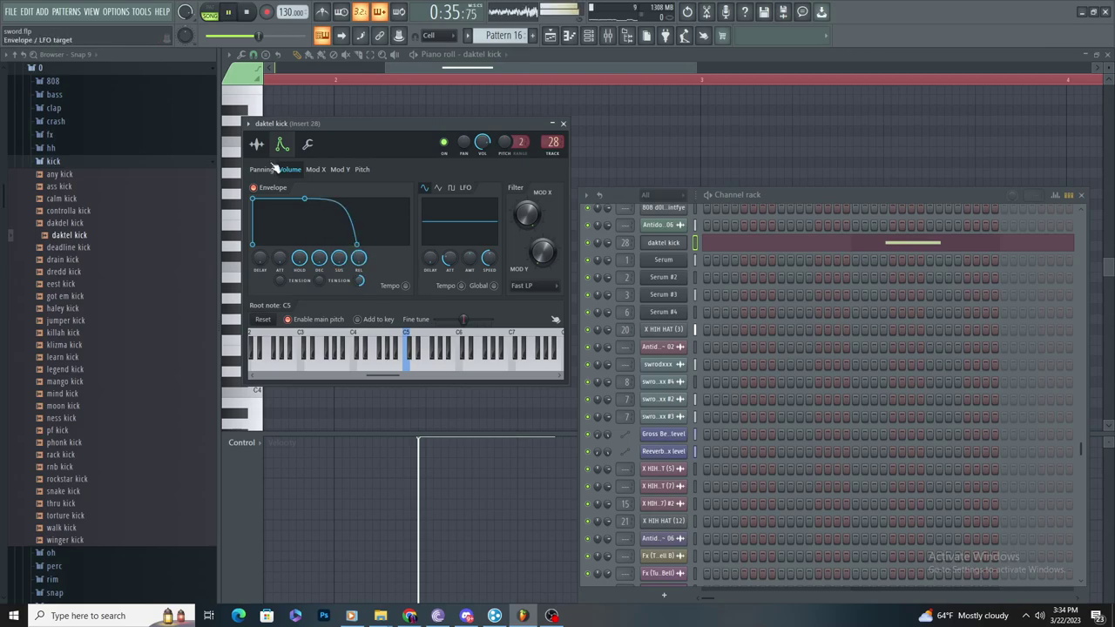
click(257, 145)
click(637, 162)
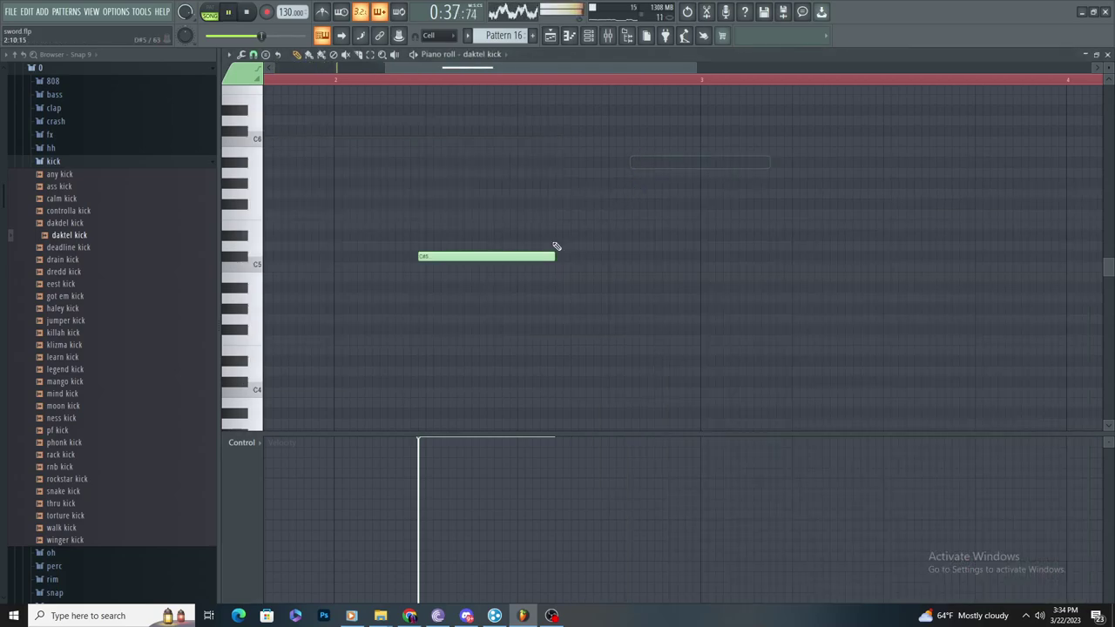
Step: Replace the long kick note with a short A4 hit at step 5 of bar 2 and a four-hit run ending on bar 3's downbeat
drag(474, 255, 481, 225)
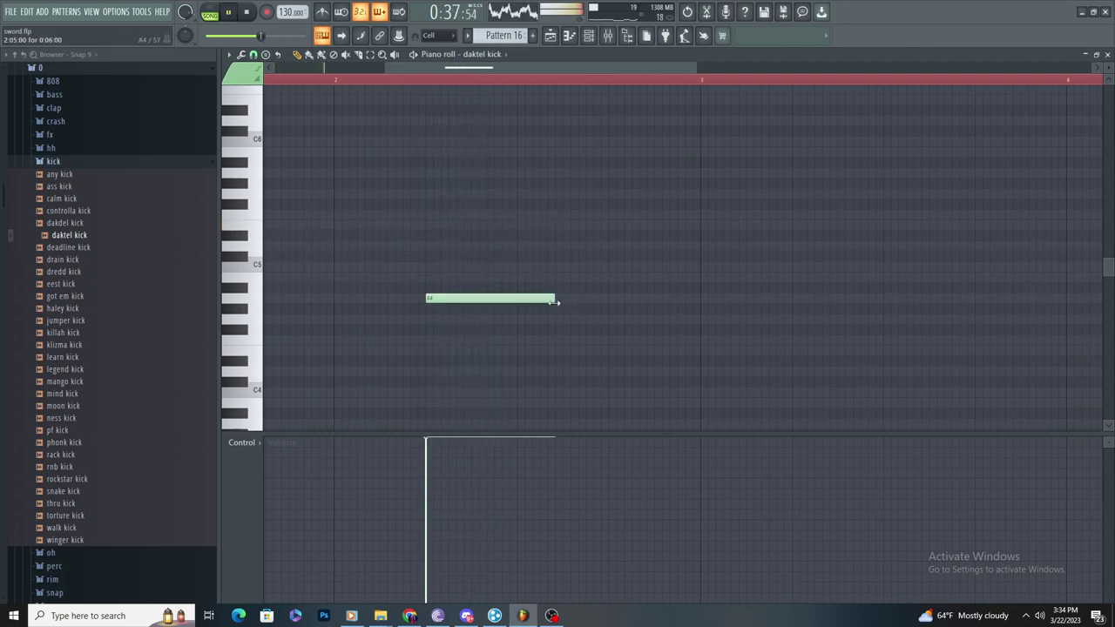
scroll(568, 304, down, 2)
scroll(625, 315, up, 2)
click(619, 298)
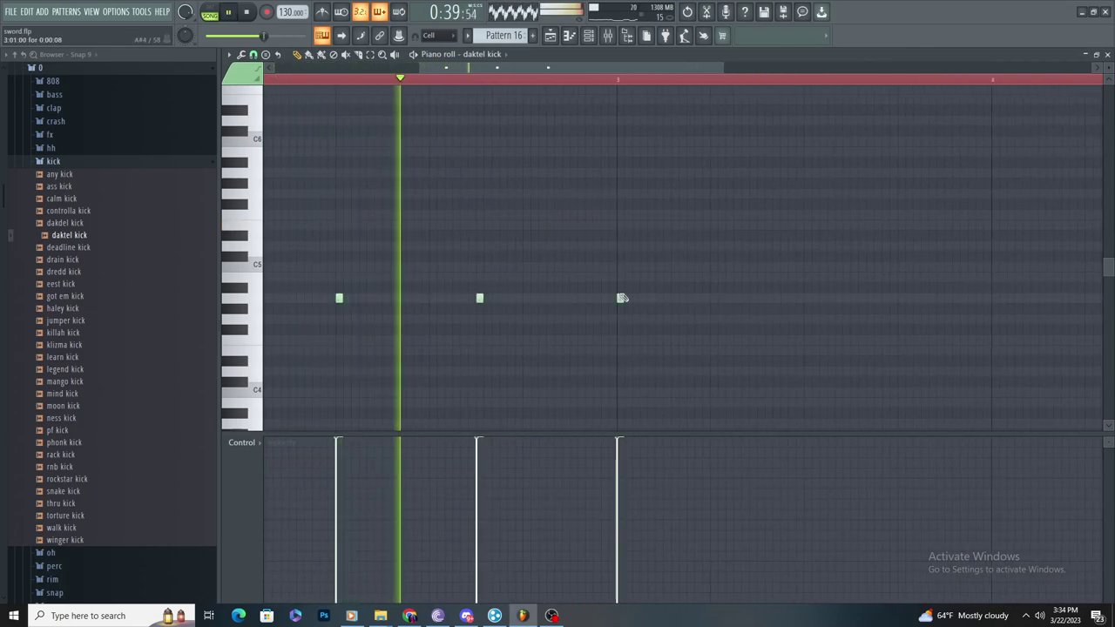
right_click(481, 299)
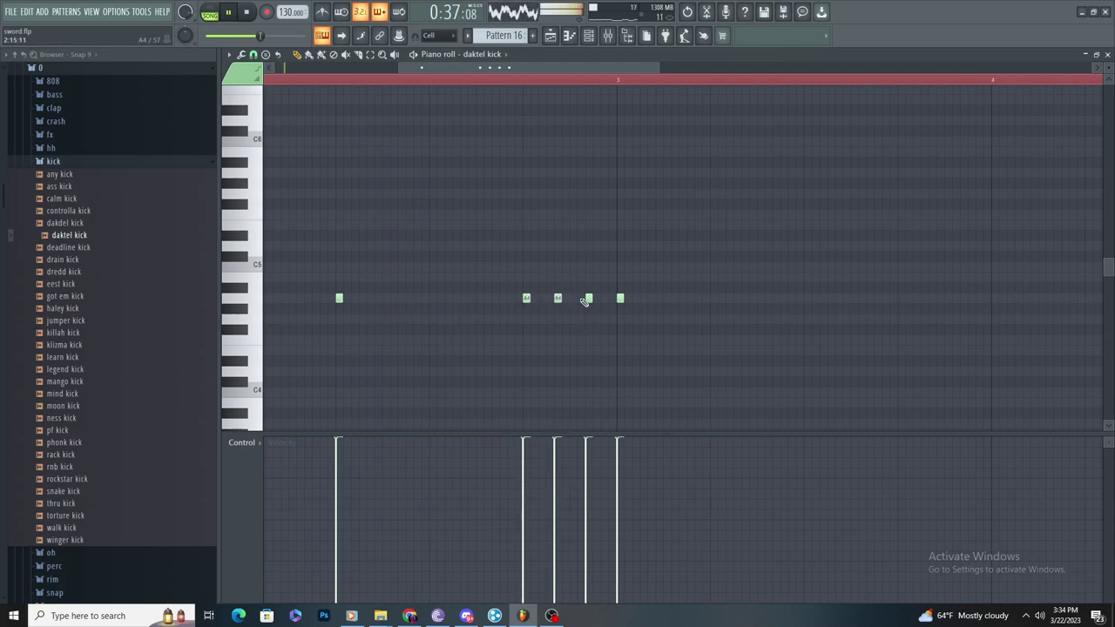
scroll(586, 314, down, 3)
scroll(493, 319, up, 2)
scroll(493, 319, up, 1)
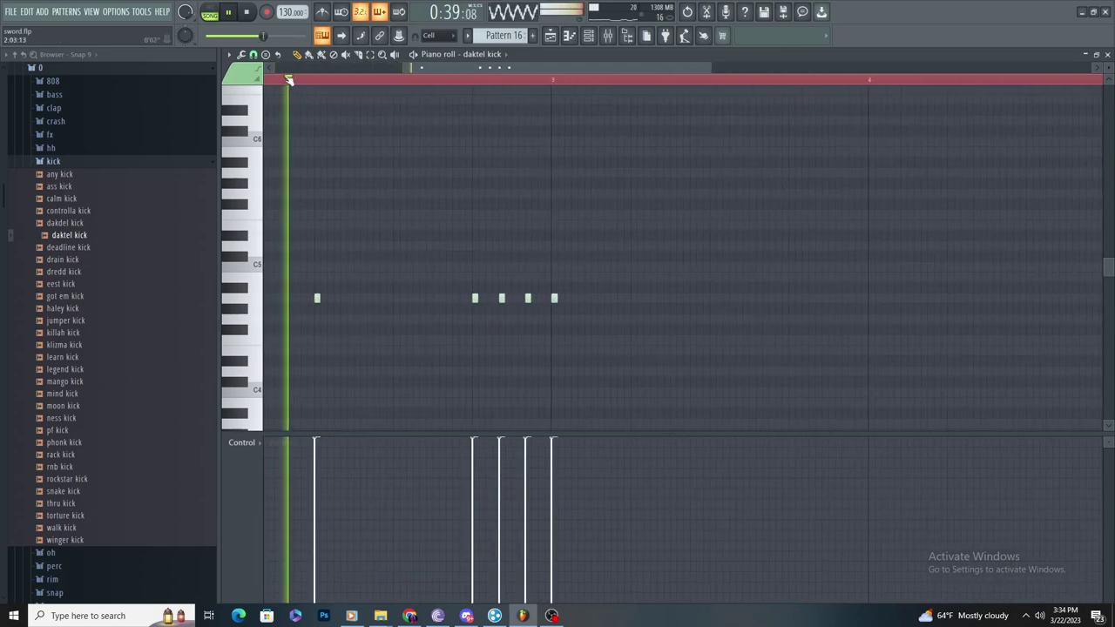
click(254, 55)
click(269, 144)
scroll(412, 250, down, 3)
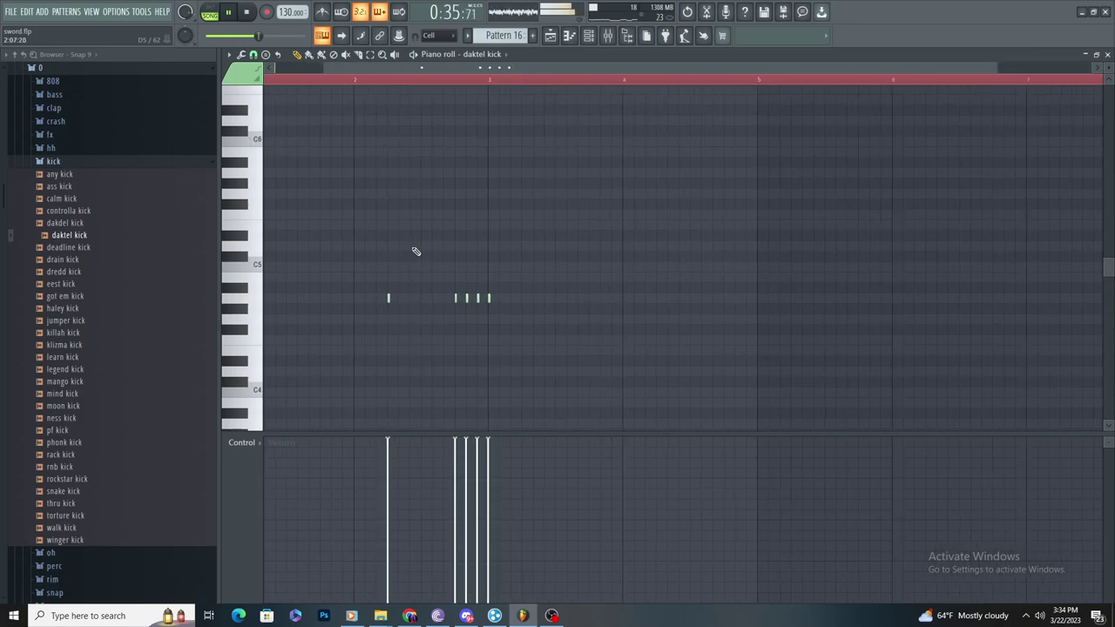
Step: Add Fruity Fast Dist to slot 3 of Insert 28 in the mixer
key(F9)
click(1016, 129)
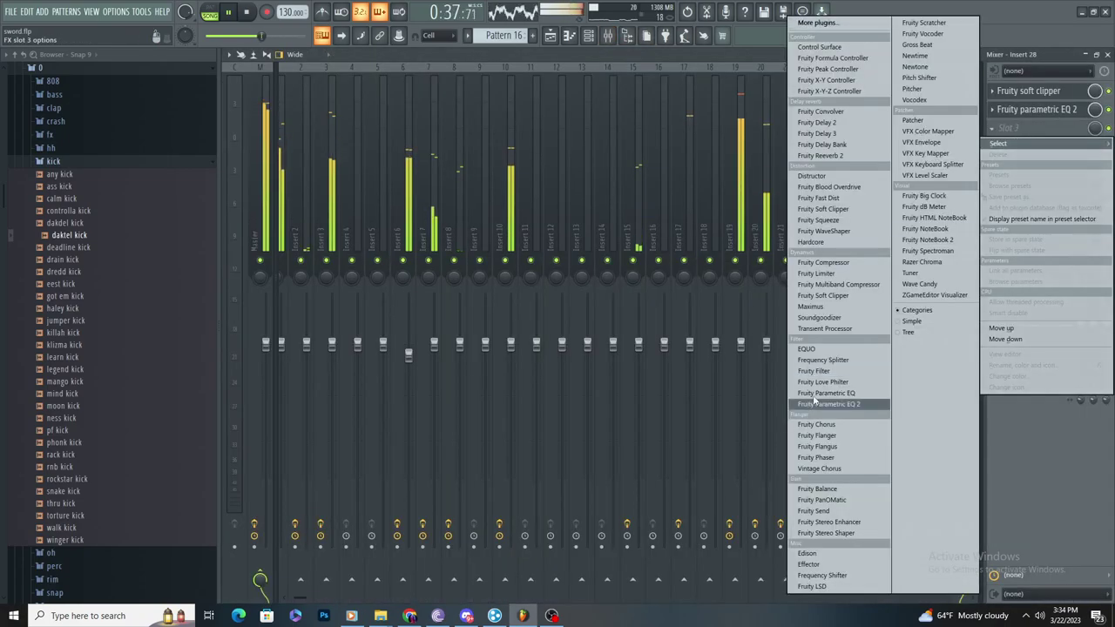
click(850, 197)
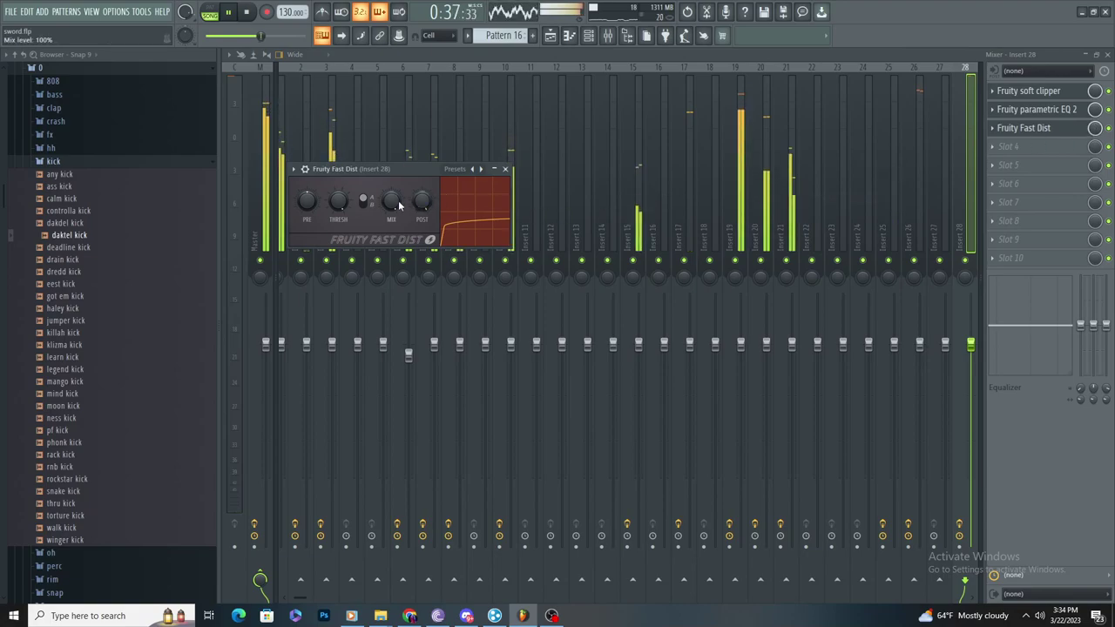
drag(397, 202, 400, 206)
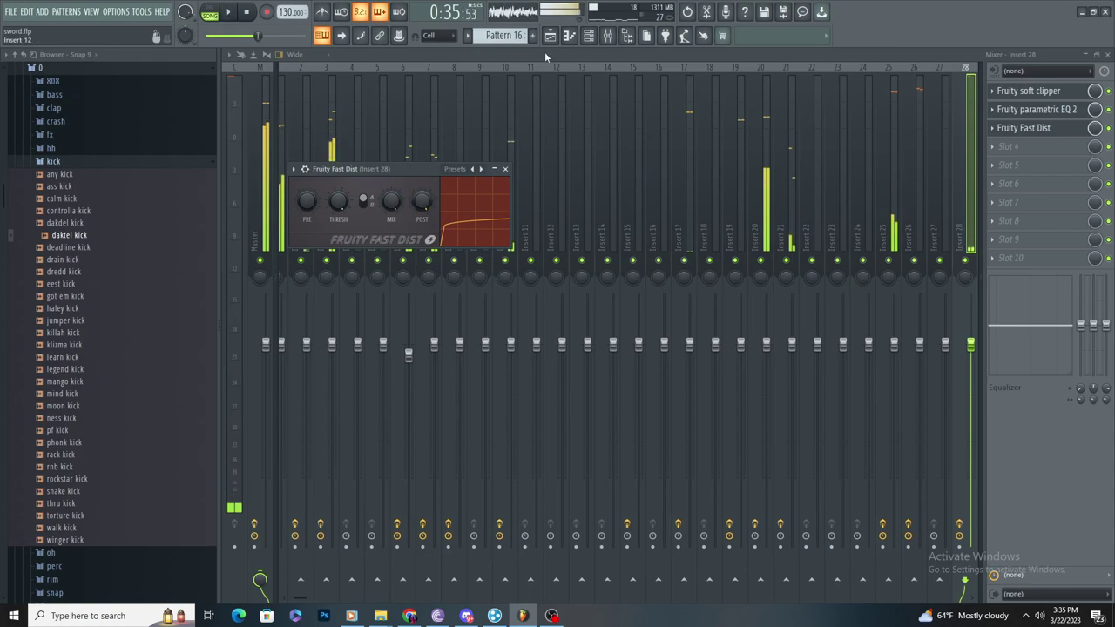
Step: Play back the arrangement with the new kick, checking the playlist, Insert 28's level and Pattern 16's notes
key(F5)
click(540, 88)
key(space)
scroll(529, 100, up, 3)
click(434, 84)
click(609, 38)
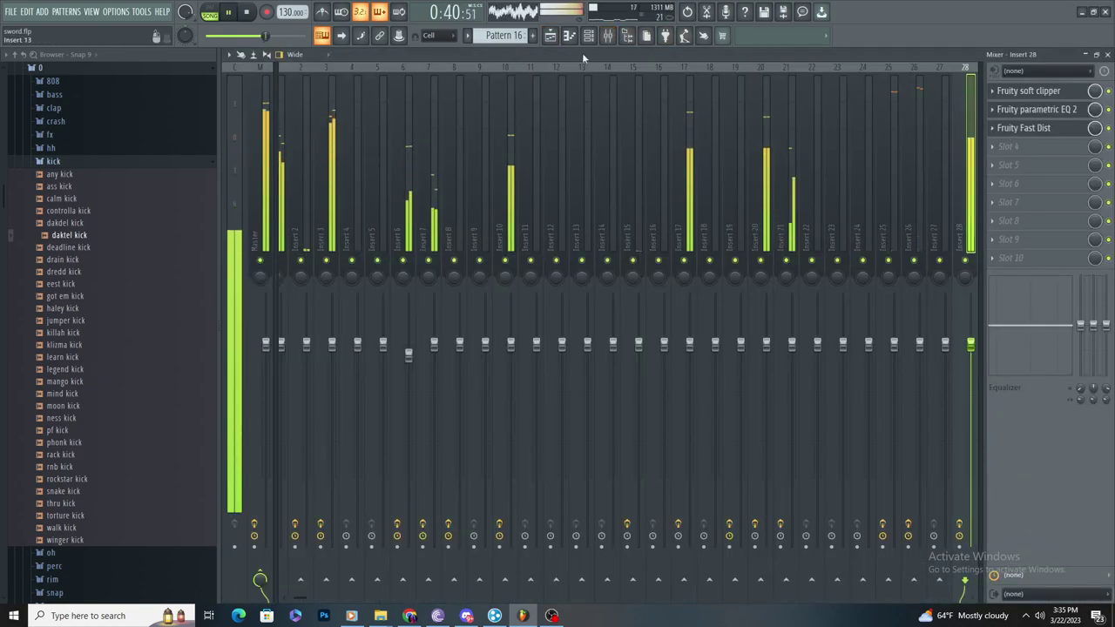
key(F5)
key(F7)
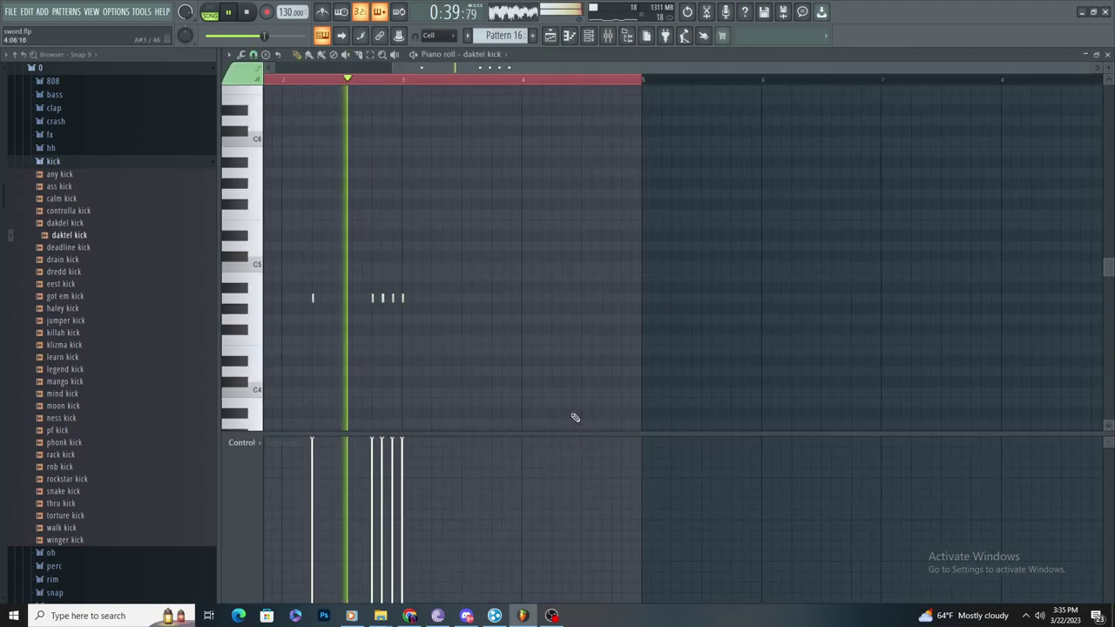
Step: Add a second Fruity soft clipper in slot 4 of Insert 28 and lower the parametric EQ 2's band 1 high-pass frequency
key(F9)
click(1025, 148)
click(1004, 144)
click(1004, 144)
click(822, 295)
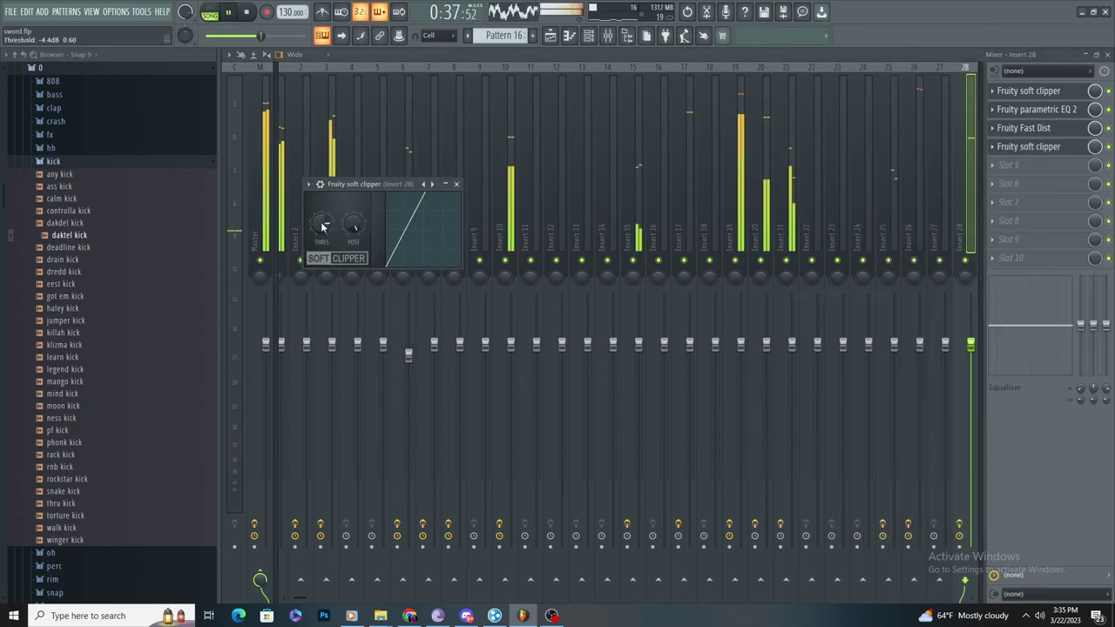
click(1036, 109)
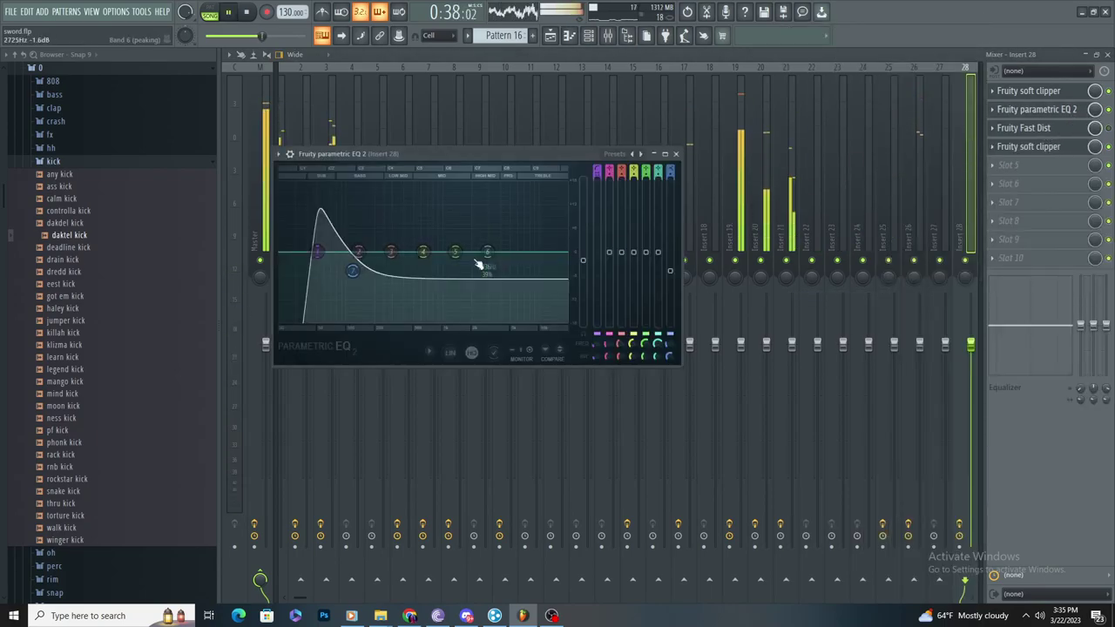
drag(329, 252, 308, 253)
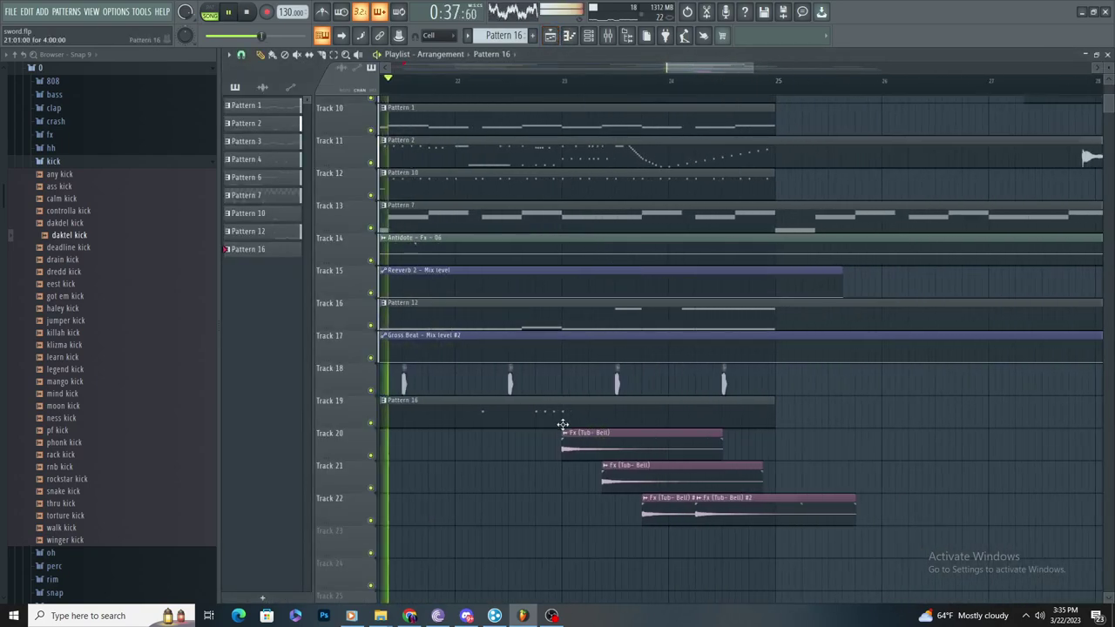
Step: Add five short A4 kick notes to Pattern 16, two in bar 3 and three in bar 4
click(560, 427)
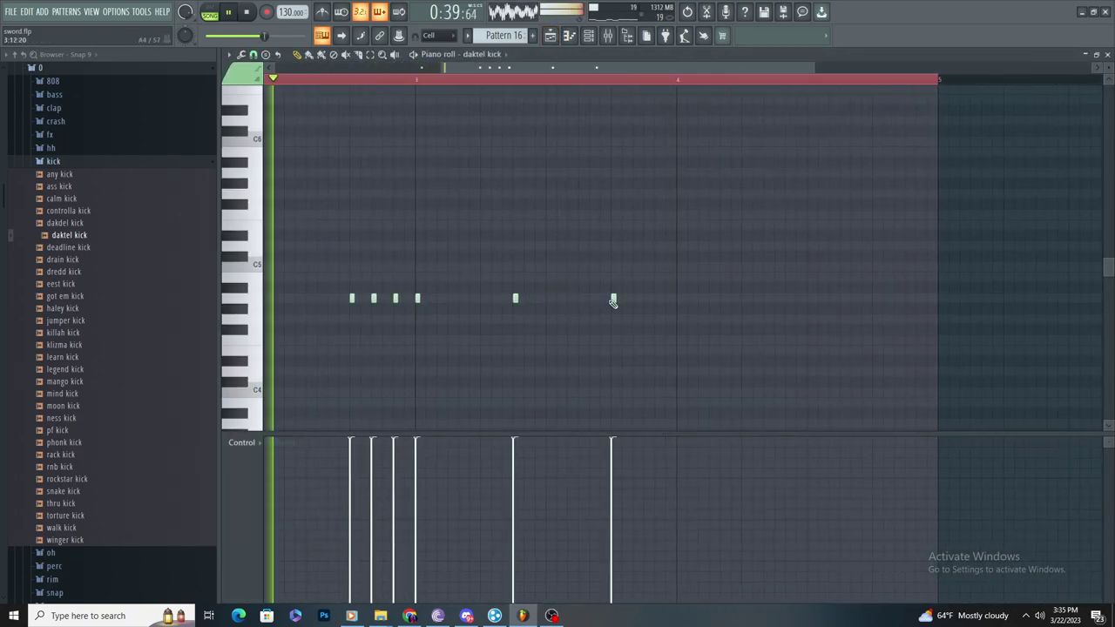
scroll(613, 303, down, 2)
scroll(657, 316, up, 3)
click(725, 300)
scroll(726, 302, down, 4)
scroll(739, 308, up, 3)
click(679, 298)
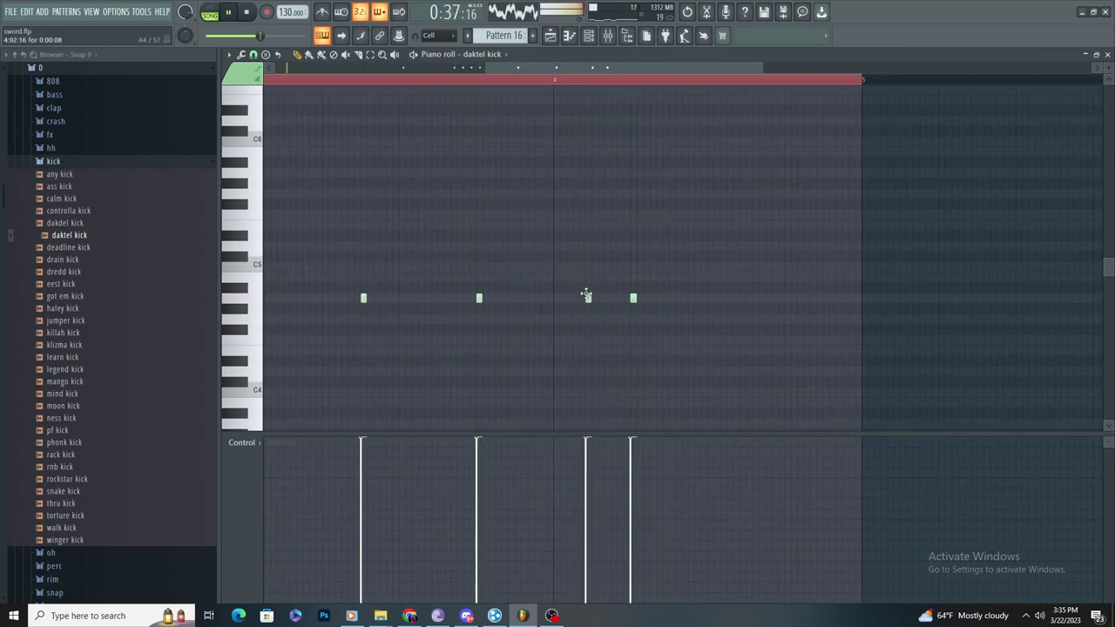
scroll(593, 301, down, 3)
scroll(659, 340, up, 3)
click(636, 297)
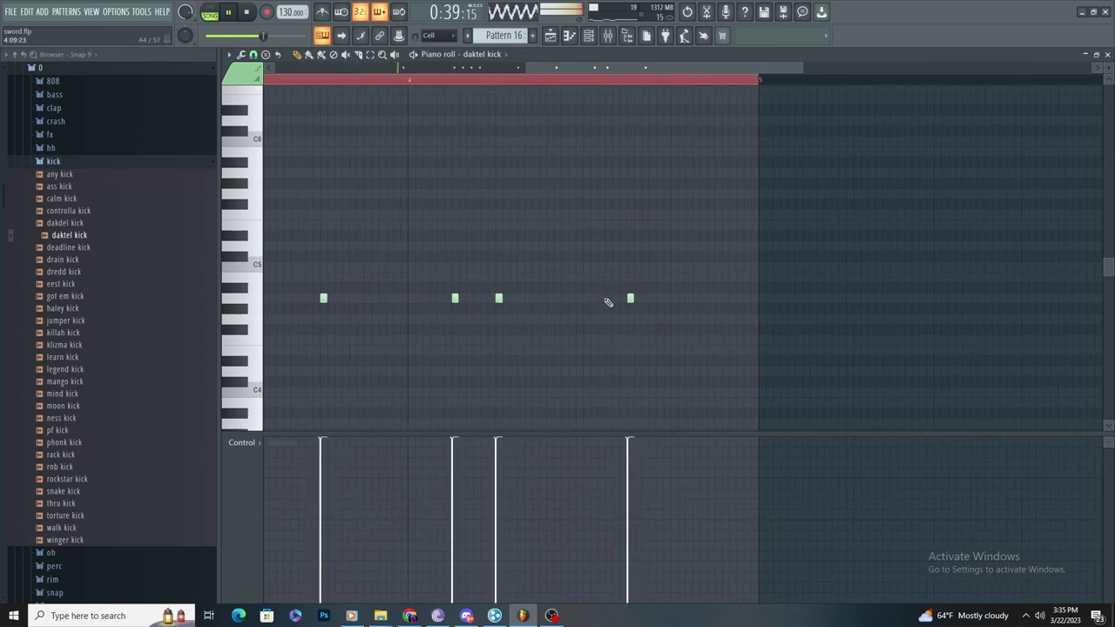
Step: Duplicate the four-bar kick line into bars 5 to 8 and add two A4 hits in the first half of bar 5
scroll(398, 116, down, 4)
scroll(990, 234, up, 4)
key(ctrl+b)
scroll(805, 226, down, 3)
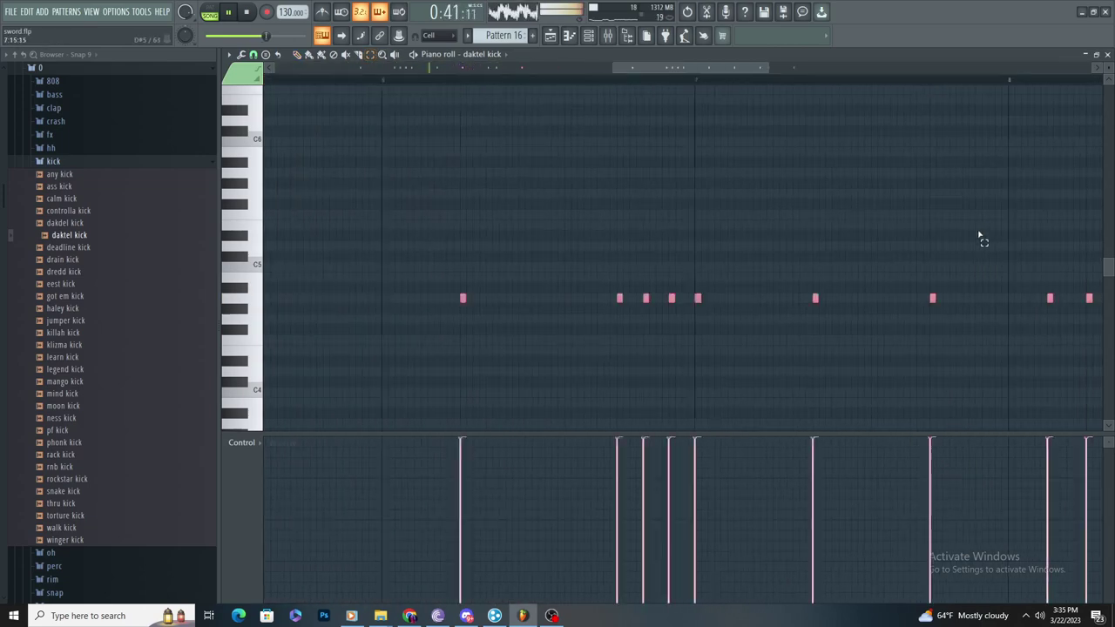
ctrl+click(350, 79)
key(space)
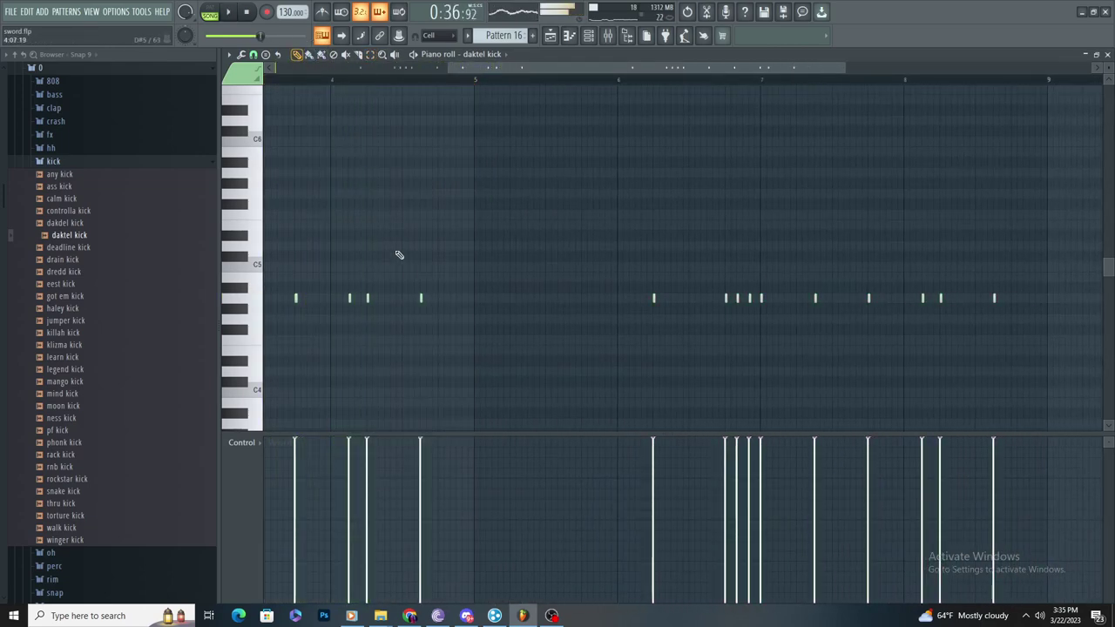
scroll(522, 302, up, 3)
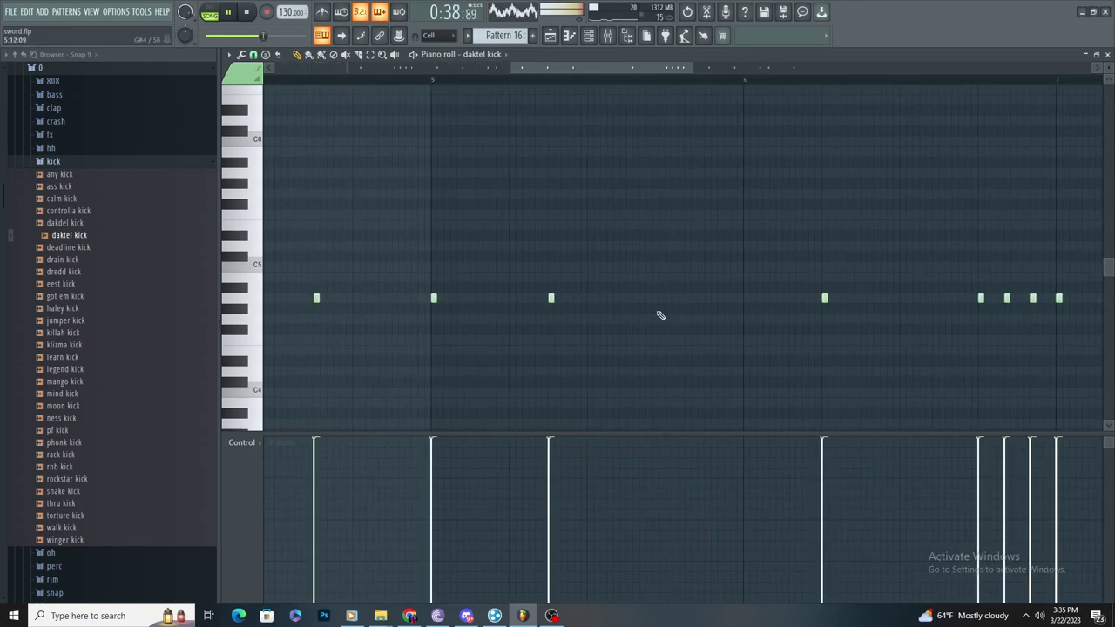
Step: Place another Pattern 10 clip at bar 25 on Track 12 of the playlist and restart playback
click(551, 36)
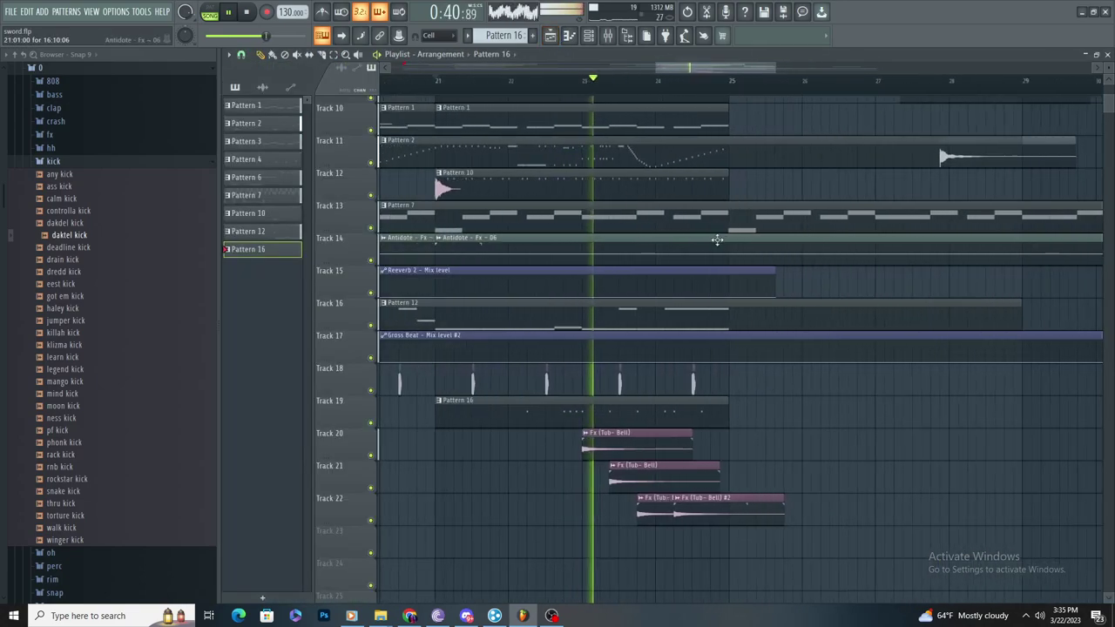
click(711, 191)
scroll(777, 316, up, 2)
scroll(774, 305, down, 3)
scroll(772, 206, up, 5)
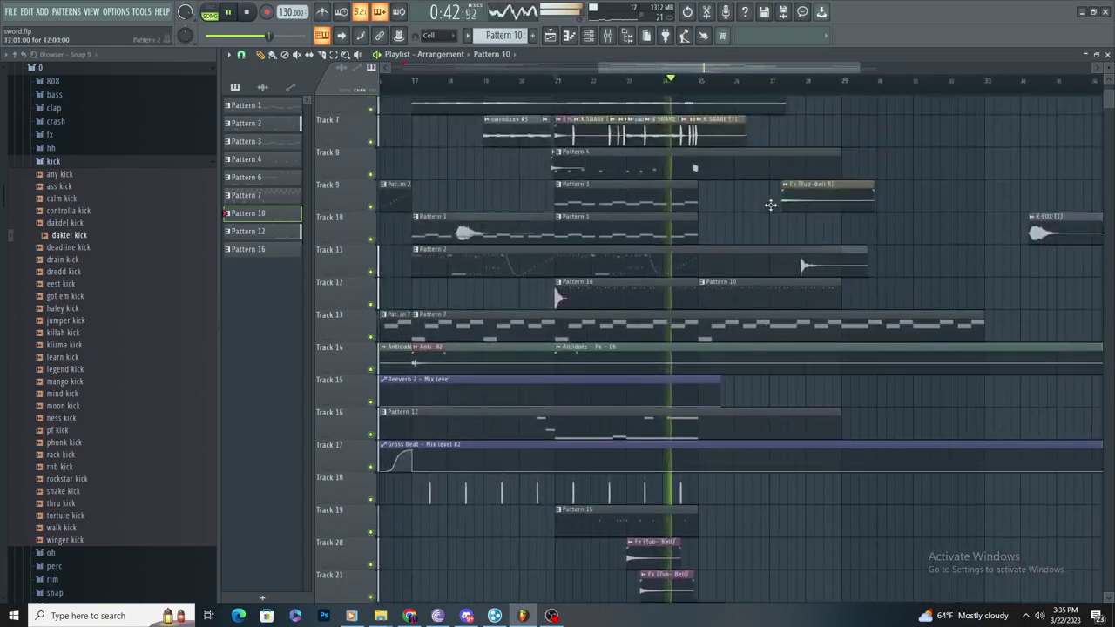
scroll(767, 206, up, 3)
scroll(649, 188, down, 3)
key(space)
key(space)
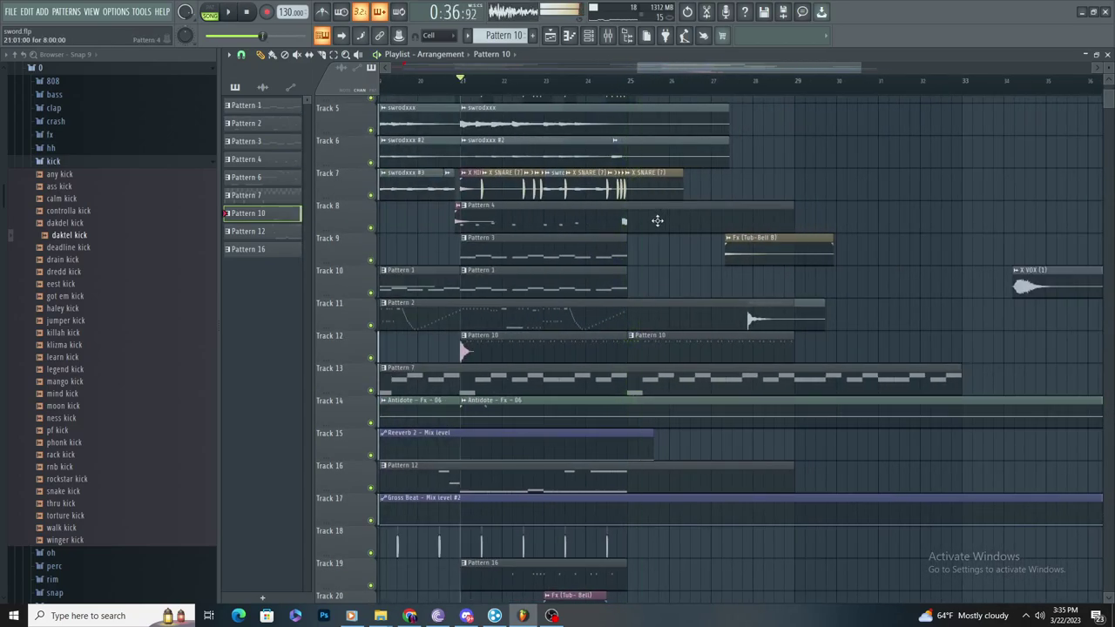
Step: Place another Pattern 1 clip at bar 25 on Track 10
scroll(652, 226, up, 3)
scroll(640, 237, down, 3)
click(581, 273)
click(623, 280)
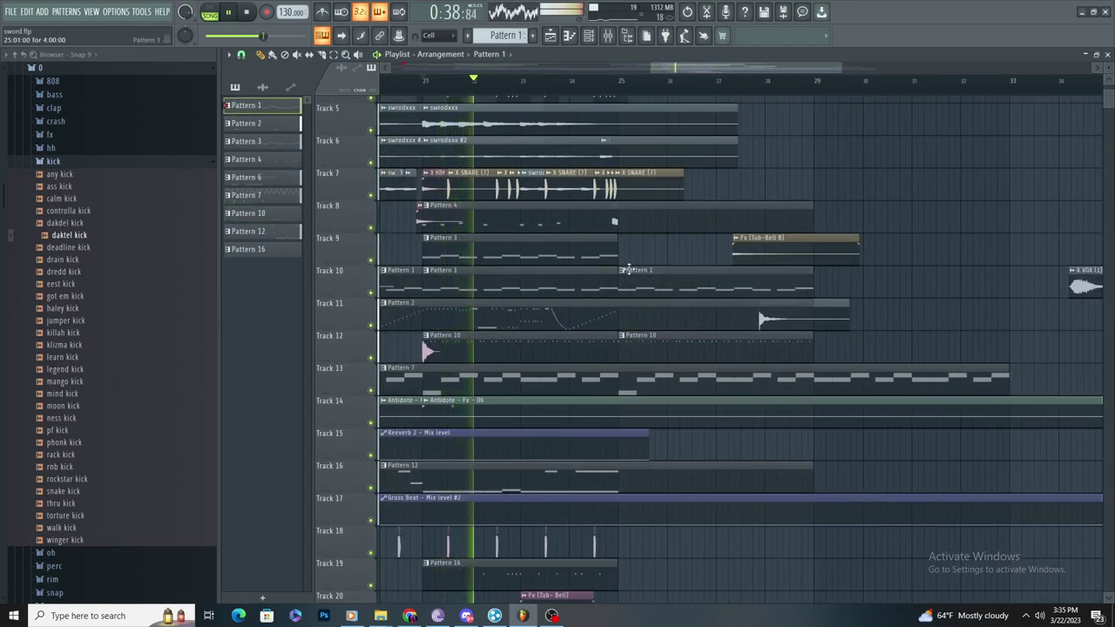
Step: Replay the section from bar 21 and review the playlist tracks for parts missing after bar 25
scroll(629, 270, down, 3)
scroll(642, 232, up, 4)
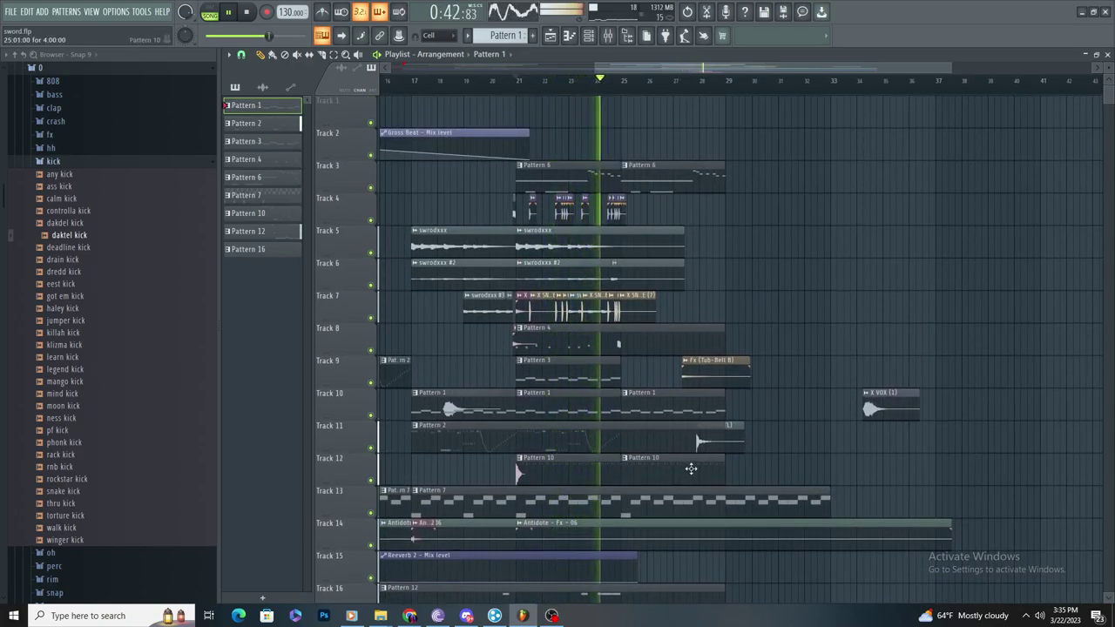
scroll(649, 440, down, 3)
scroll(598, 406, up, 3)
key(space)
key(space)
scroll(699, 224, up, 3)
scroll(580, 204, down, 3)
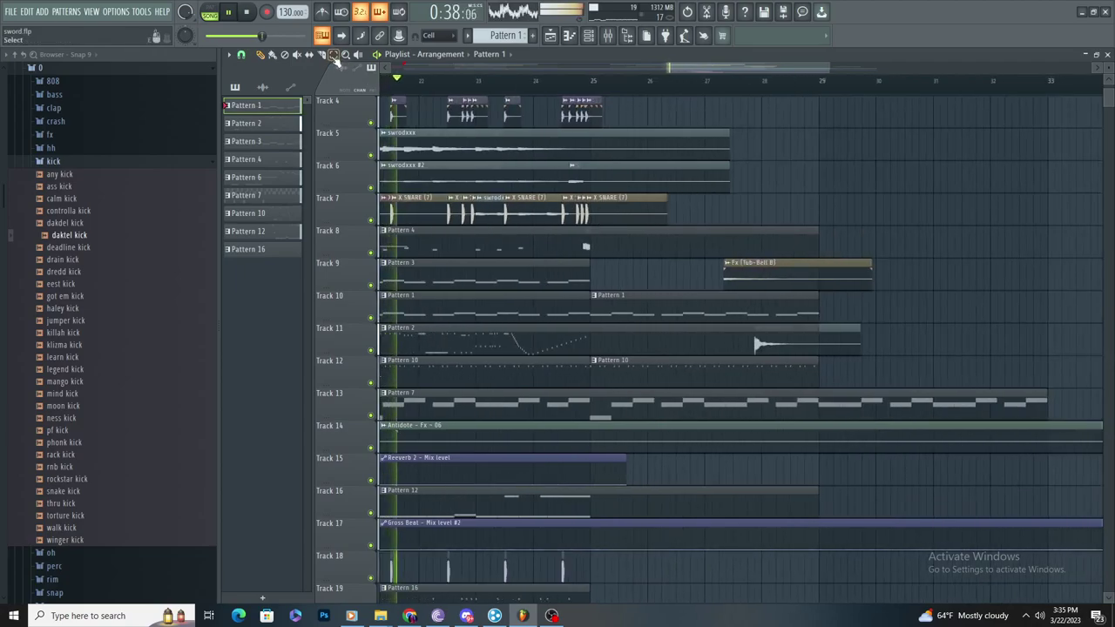
Step: Try to duplicate the selected clips on Tracks 6 and 7
click(335, 58)
scroll(505, 166, down, 3)
drag(647, 211, 441, 187)
key(ctrl+b)
scroll(749, 214, up, 4)
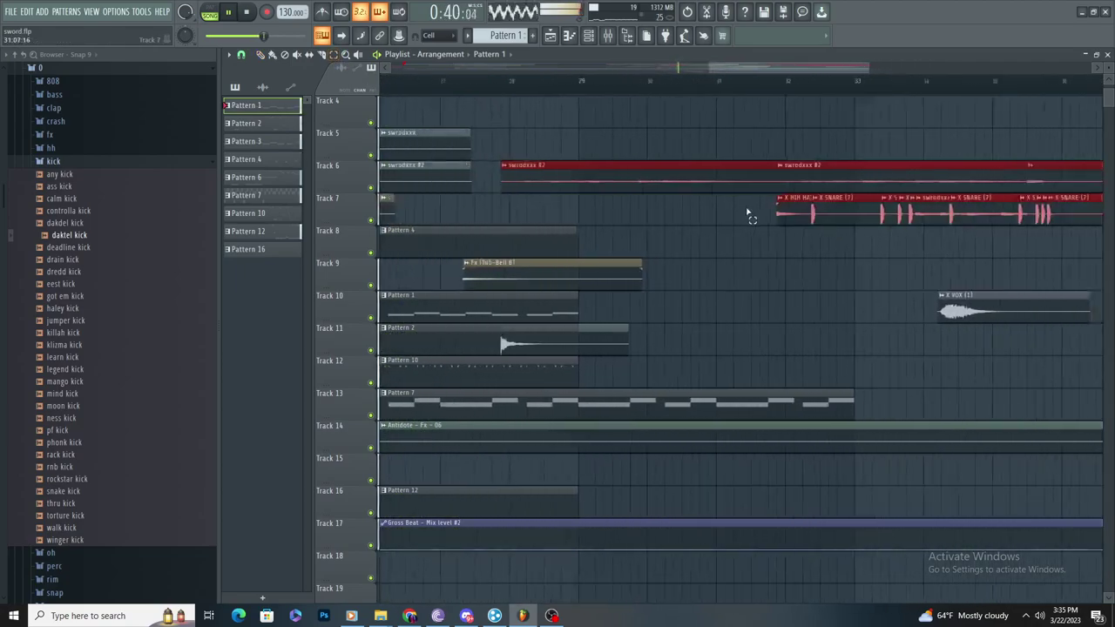
Step: Duplicate the swrodxxx #2 clip on Track 6 and the snare section on Track 7 so both copies start at bar 25
scroll(749, 215, down, 3)
drag(675, 182, 445, 191)
scroll(446, 192, up, 2)
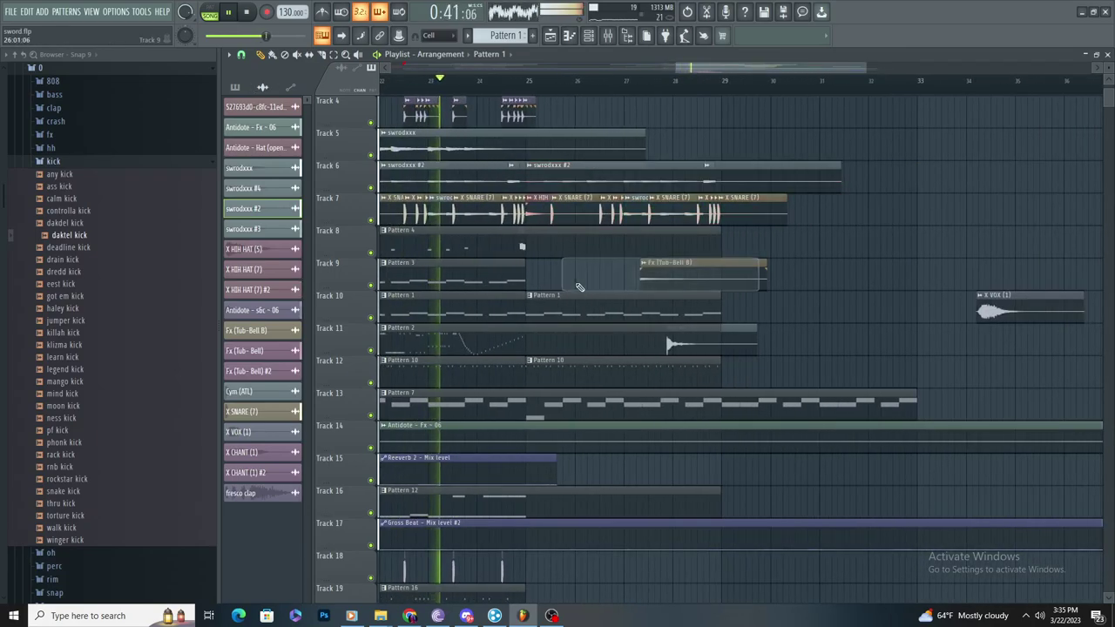
Step: Place fresco clap hits on Track 18 around the middle of each bar from 25 to 28
scroll(523, 375, down, 3)
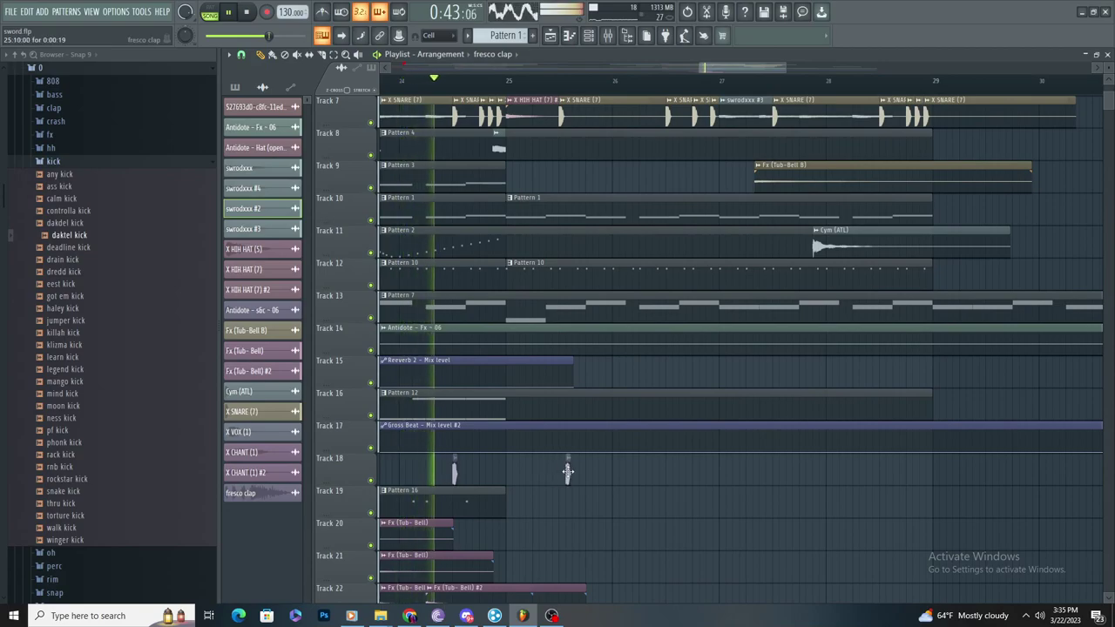
scroll(550, 481, up, 2)
click(703, 475)
scroll(775, 467, down, 2)
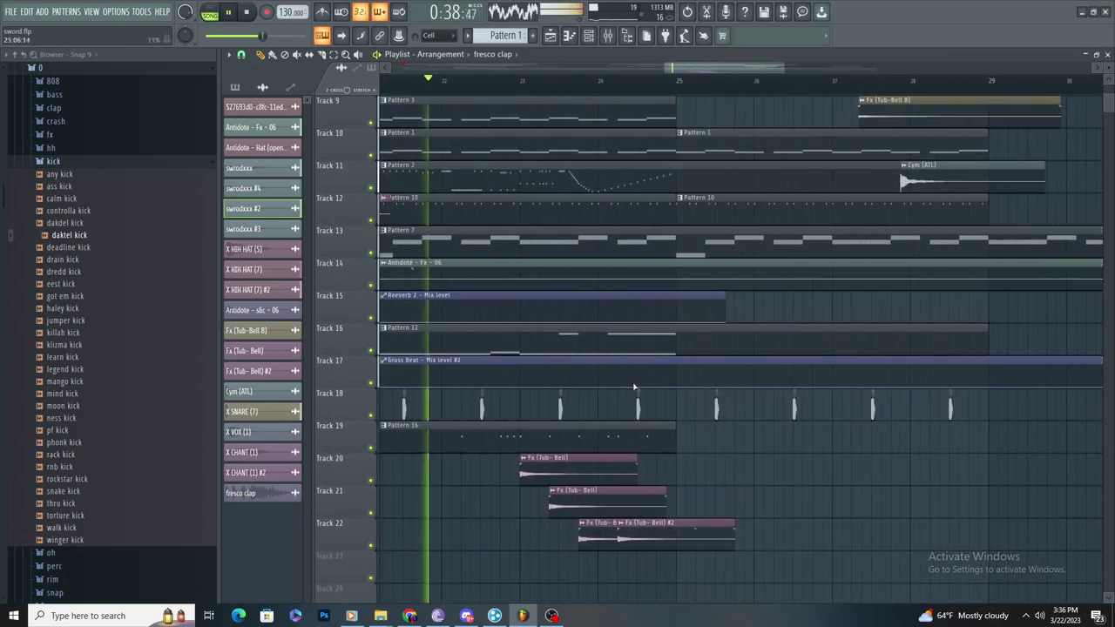
Step: Duplicate the bedi 808 notes from bars 11 and 12 of Pattern 12 into bars 15 and 16
double_click(641, 398)
drag(392, 96, 775, 252)
scroll(949, 209, down, 3)
scroll(1045, 215, up, 6)
scroll(1029, 216, down, 3)
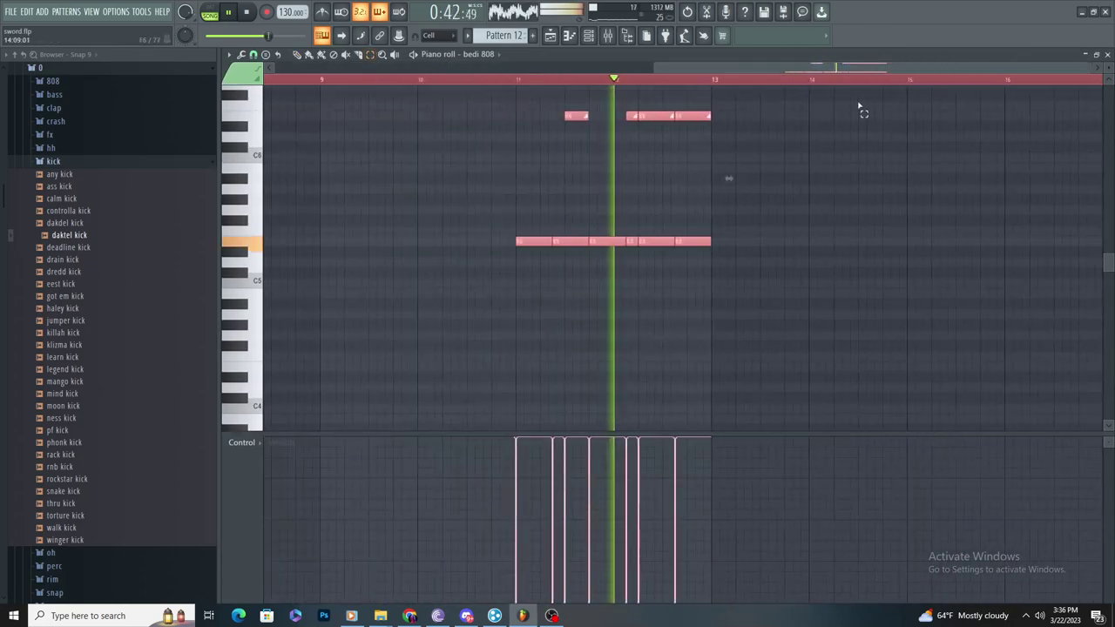
scroll(883, 234, up, 3)
scroll(767, 209, down, 3)
scroll(1054, 234, up, 4)
key(ctrl+b)
scroll(823, 227, down, 4)
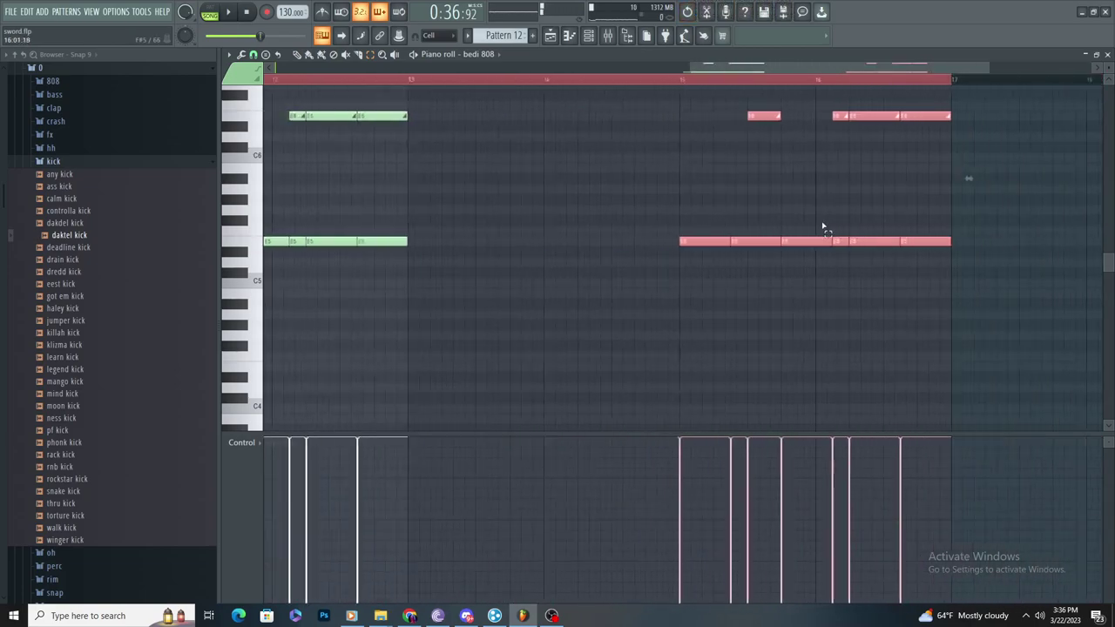
Step: Switch the piano roll to the 808 - CTM channel and duplicate its bar 10 notes into bar 13
click(482, 55)
click(554, 480)
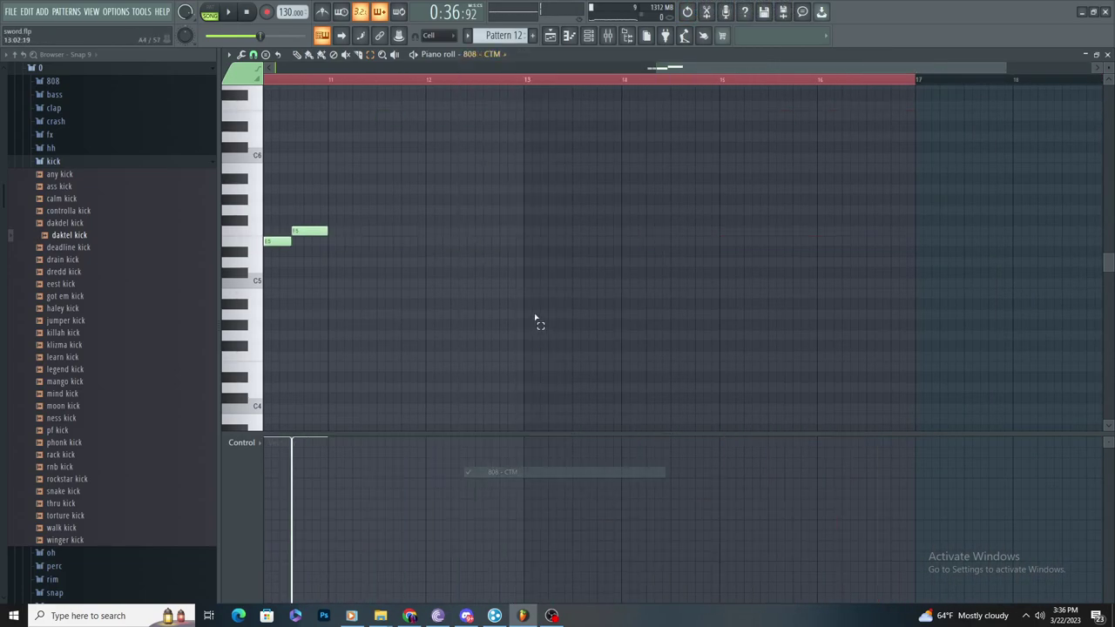
key(space)
key(ctrl+b)
scroll(836, 274, down, 3)
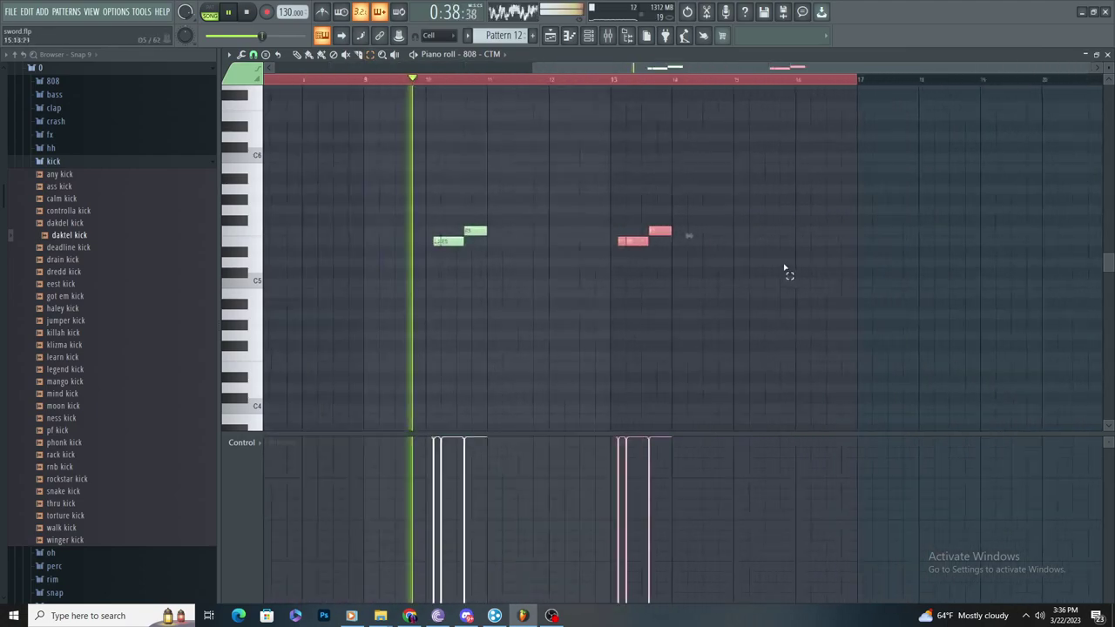
Step: Move the three copied 808 - CTM notes one bar later so the group sits in bar 14
scroll(697, 248, up, 3)
key(space)
key(space)
click(296, 56)
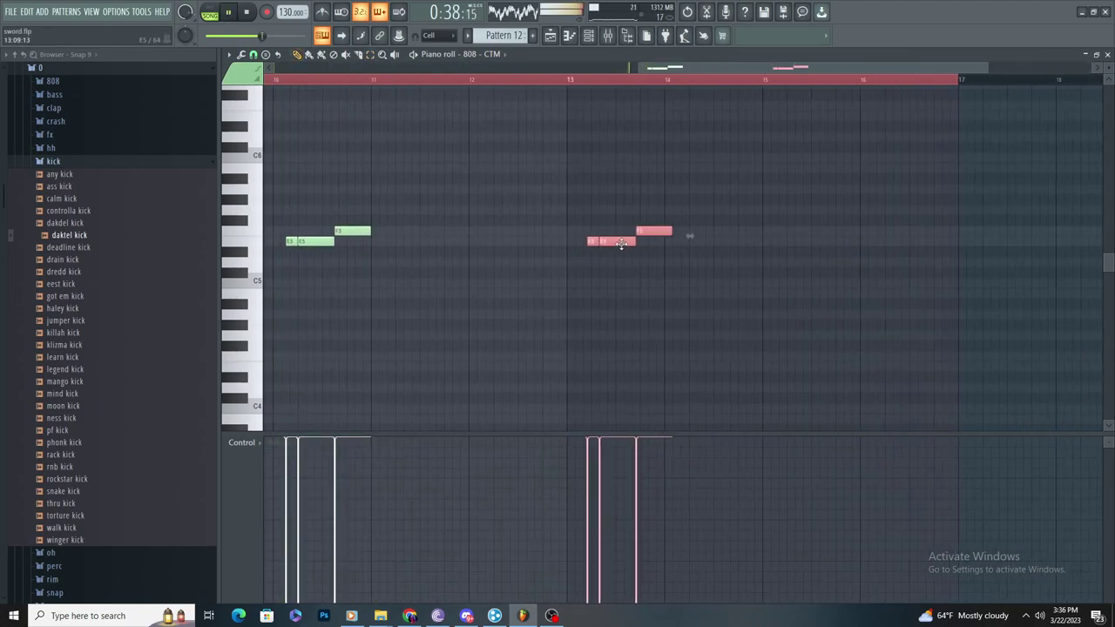
scroll(706, 249, up, 2)
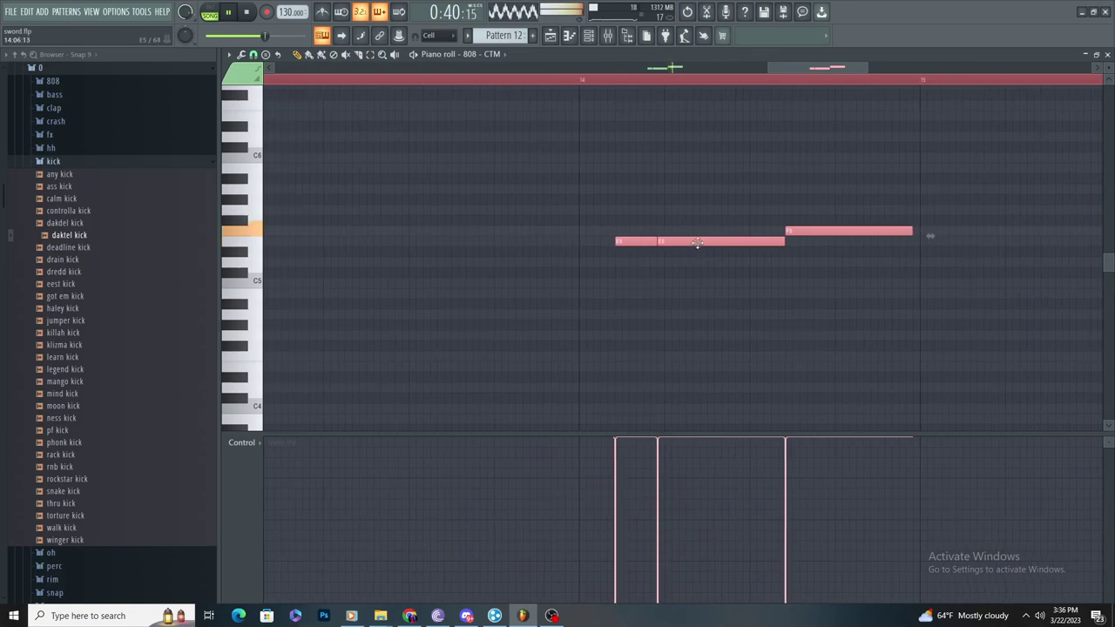
scroll(688, 265, down, 3)
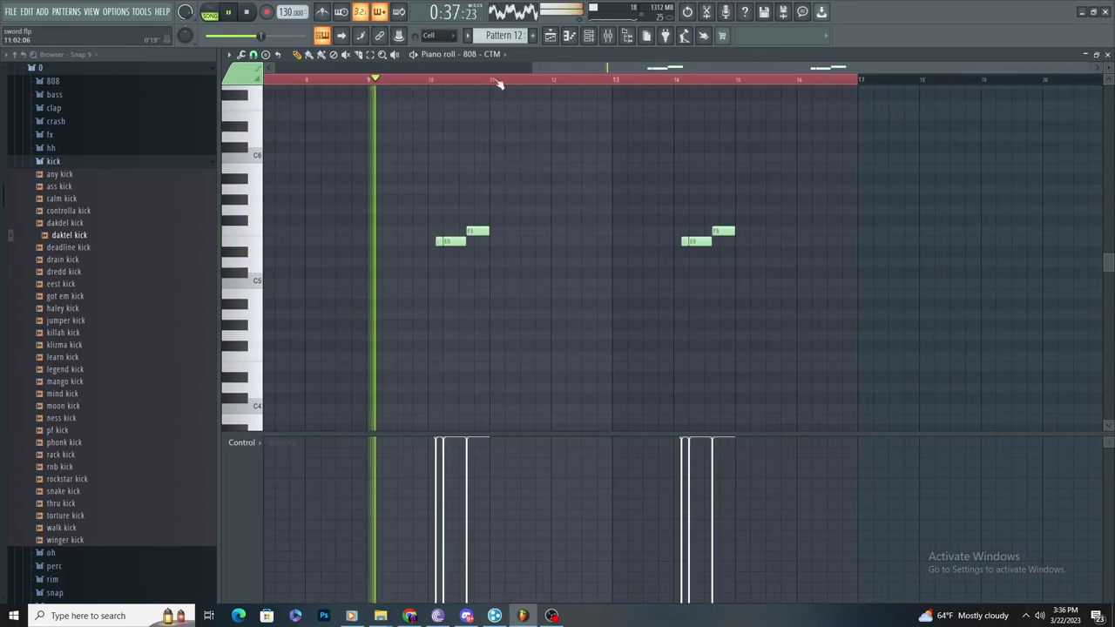
Step: Copy the two franchise 808 E5 notes in bar 9 and paste them four bars later in bar 13
click(486, 56)
click(775, 274)
right_click(772, 288)
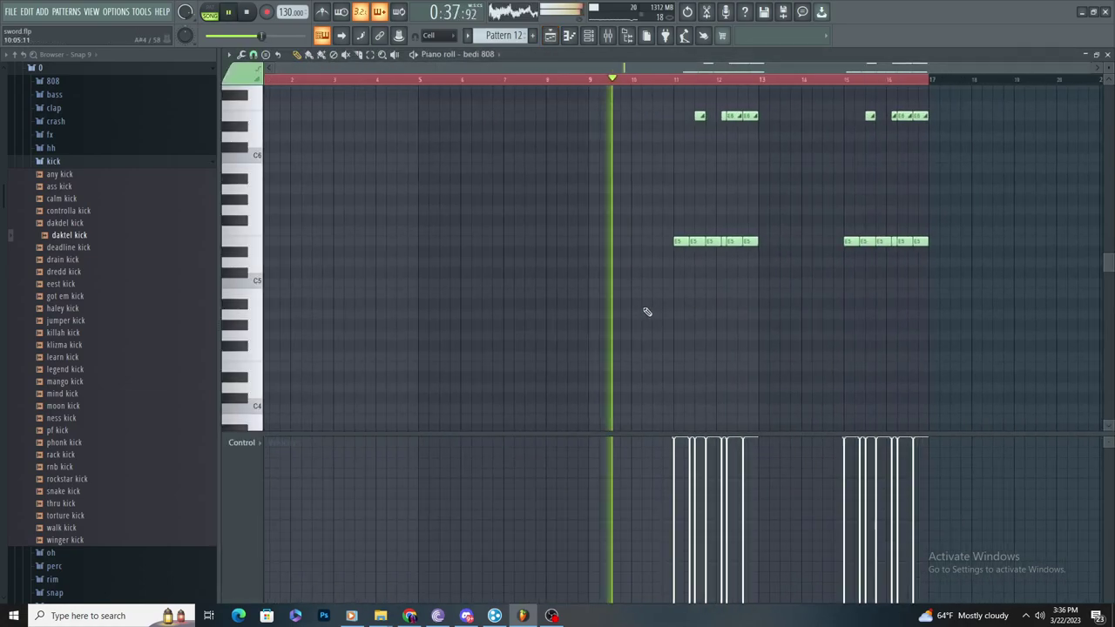
click(486, 54)
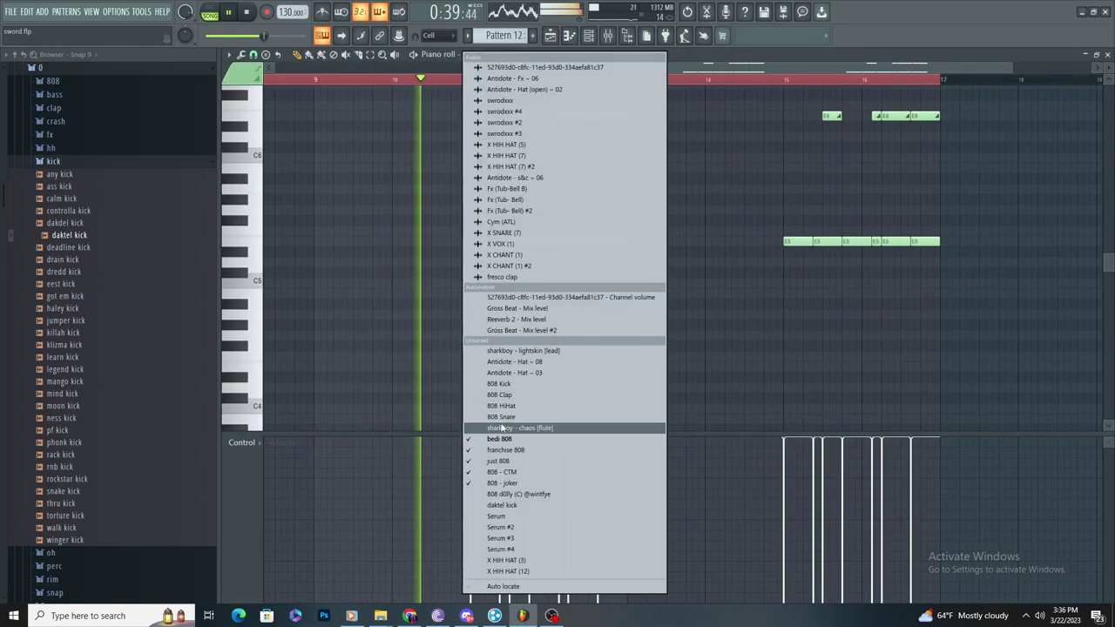
click(563, 450)
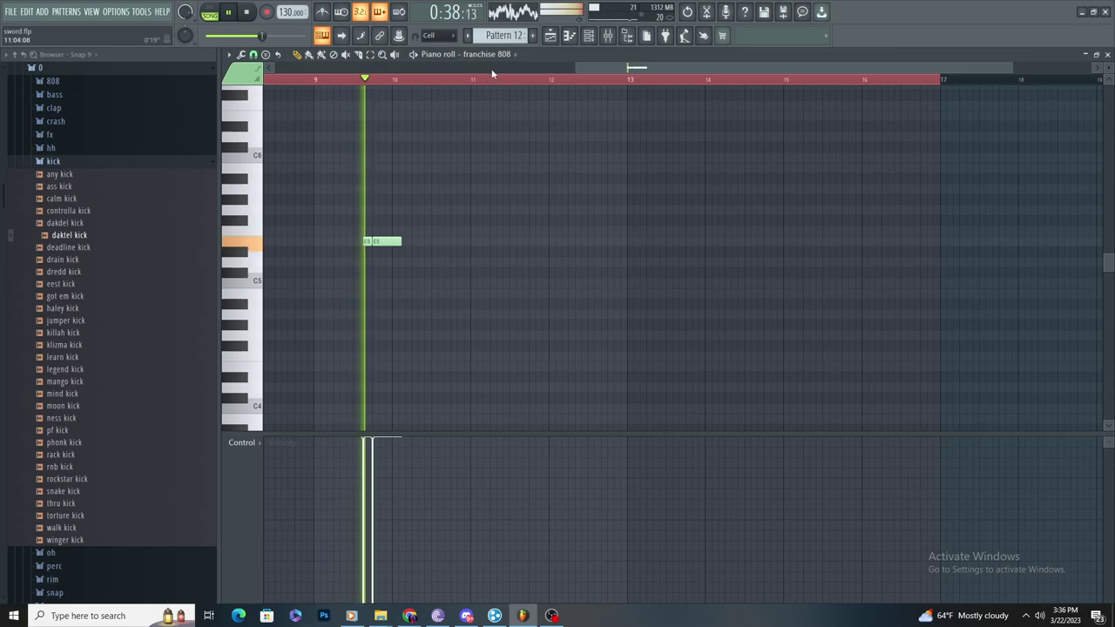
drag(340, 180, 435, 265)
key(ctrl+c)
scroll(836, 264, up, 4)
key(ctrl+v)
scroll(766, 242, down, 2)
key(space)
scroll(736, 223, down, 2)
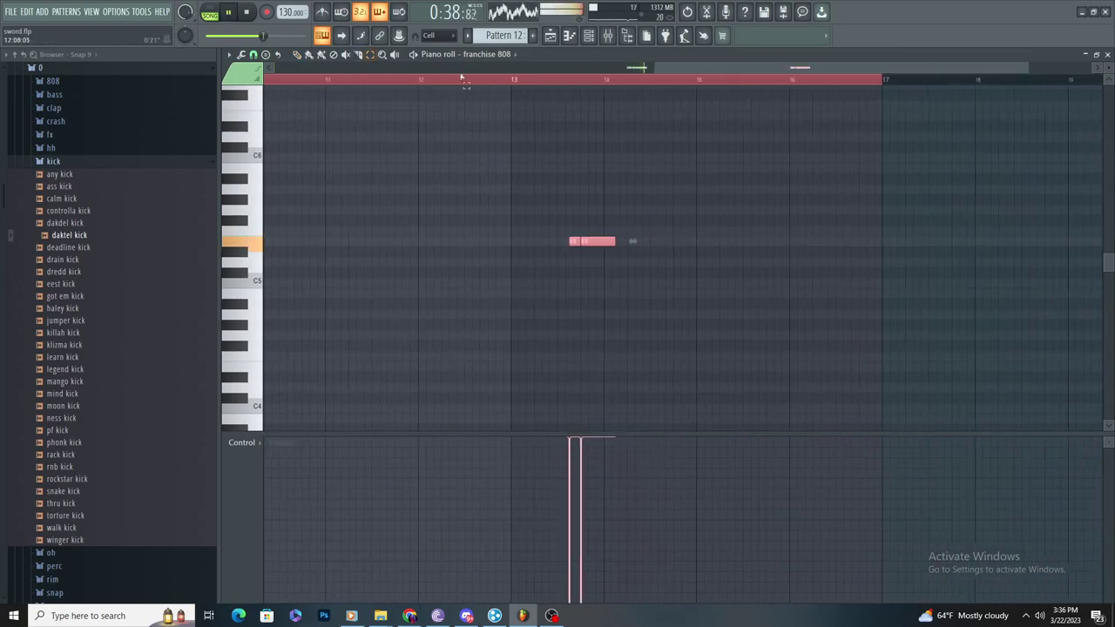
Step: Show the bedi 808 notes and restart playback from about bar 9
click(475, 54)
click(529, 441)
scroll(523, 291, down, 3)
click(516, 79)
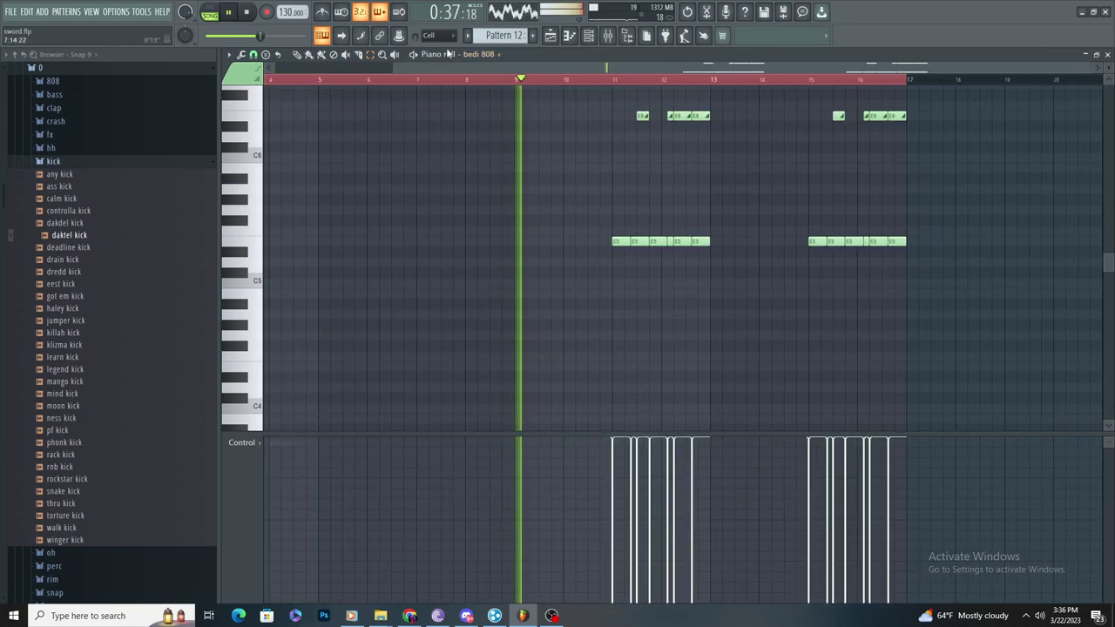
Step: Duplicate the 808 - joker E5 note and move the copy to the start of bar 13
click(451, 56)
click(518, 485)
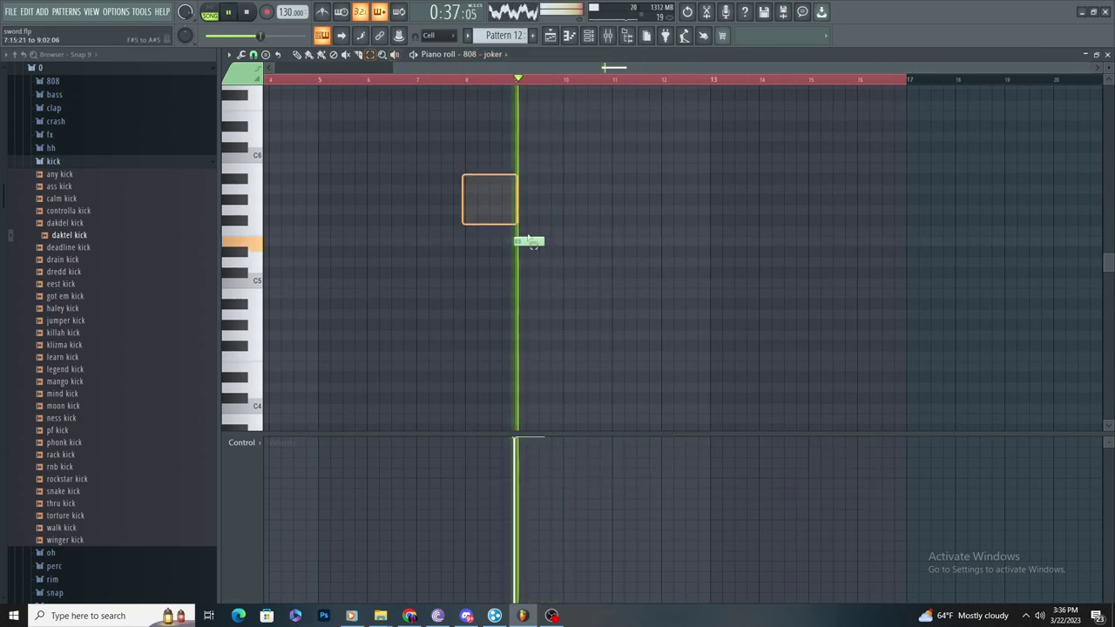
drag(494, 210, 561, 283)
scroll(779, 292, up, 3)
key(ctrl+b)
click(298, 55)
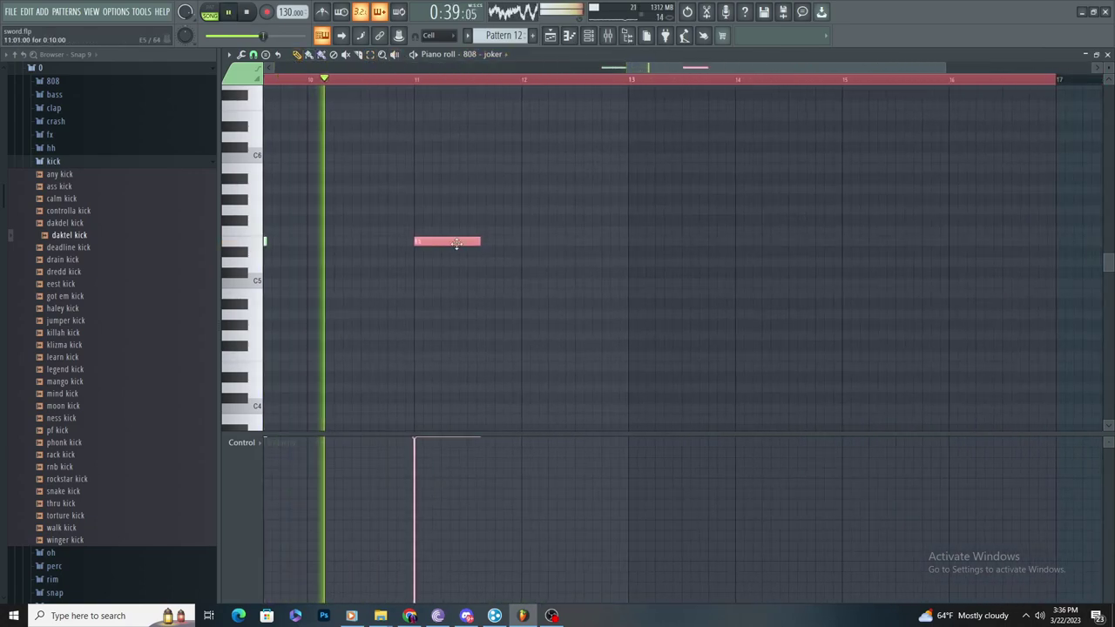
drag(457, 243, 671, 247)
Step: Review the 808 - CTM, 808 - joker and just 808 notes across the second half of the pattern
click(451, 55)
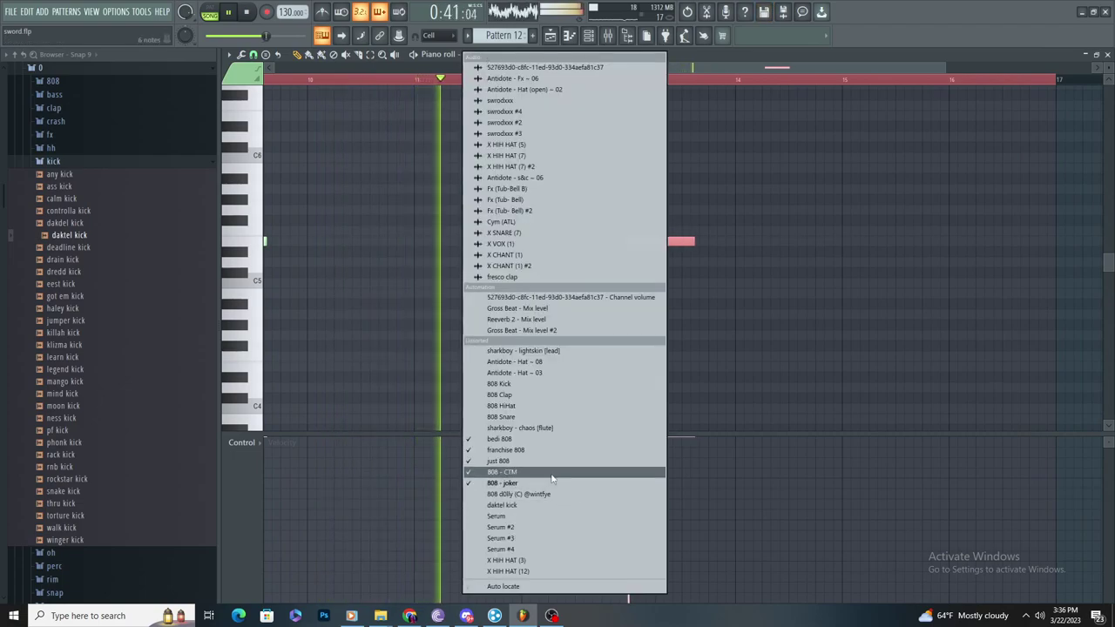
click(502, 472)
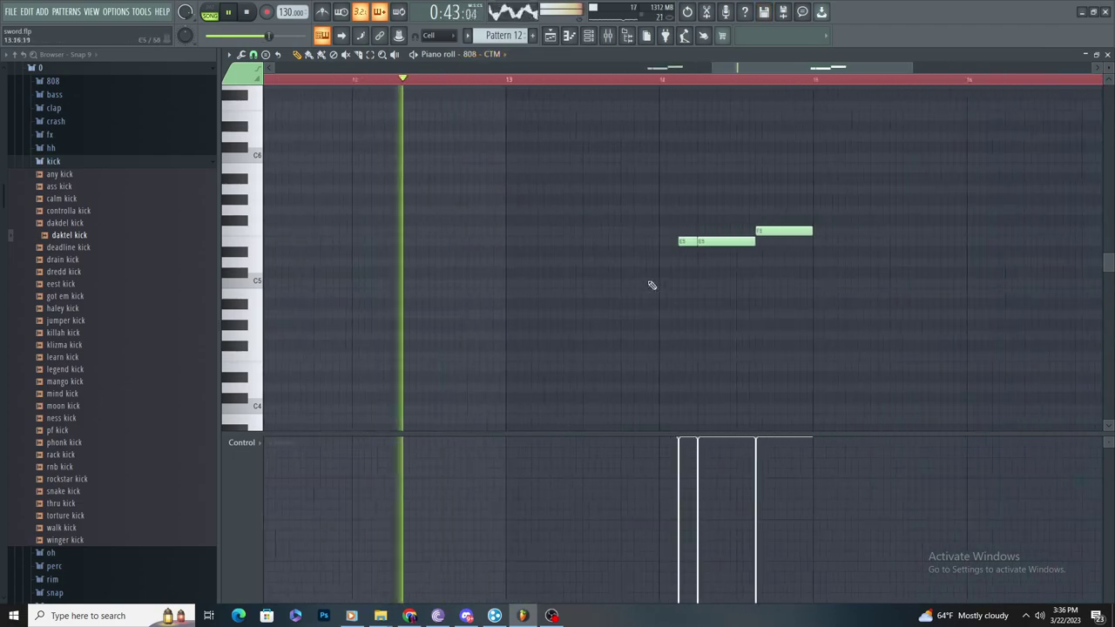
click(471, 54)
click(505, 483)
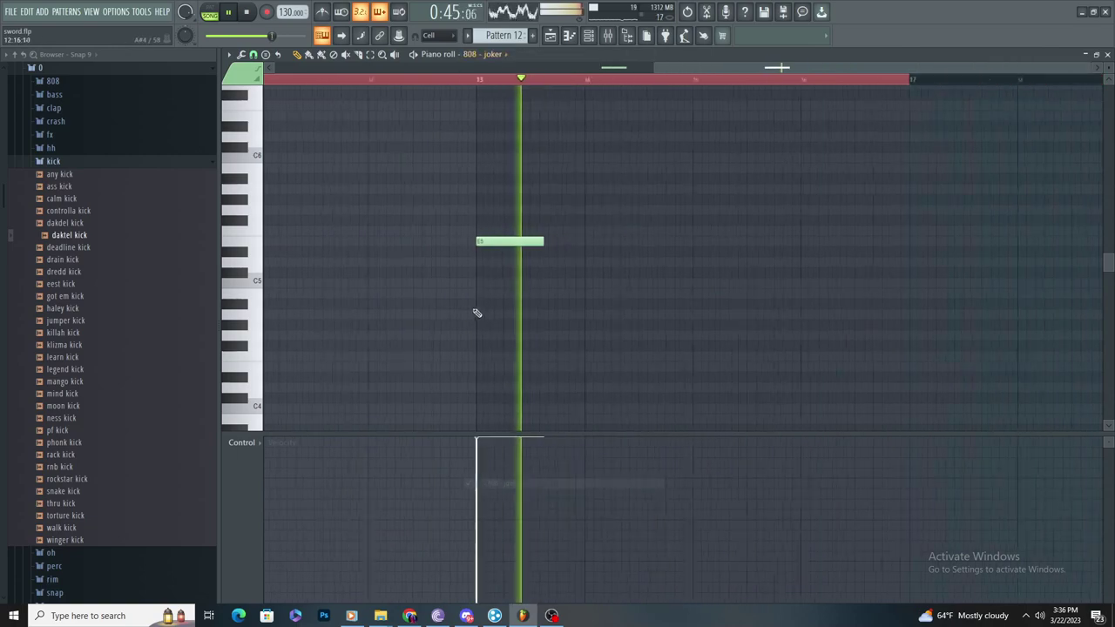
click(444, 54)
click(529, 473)
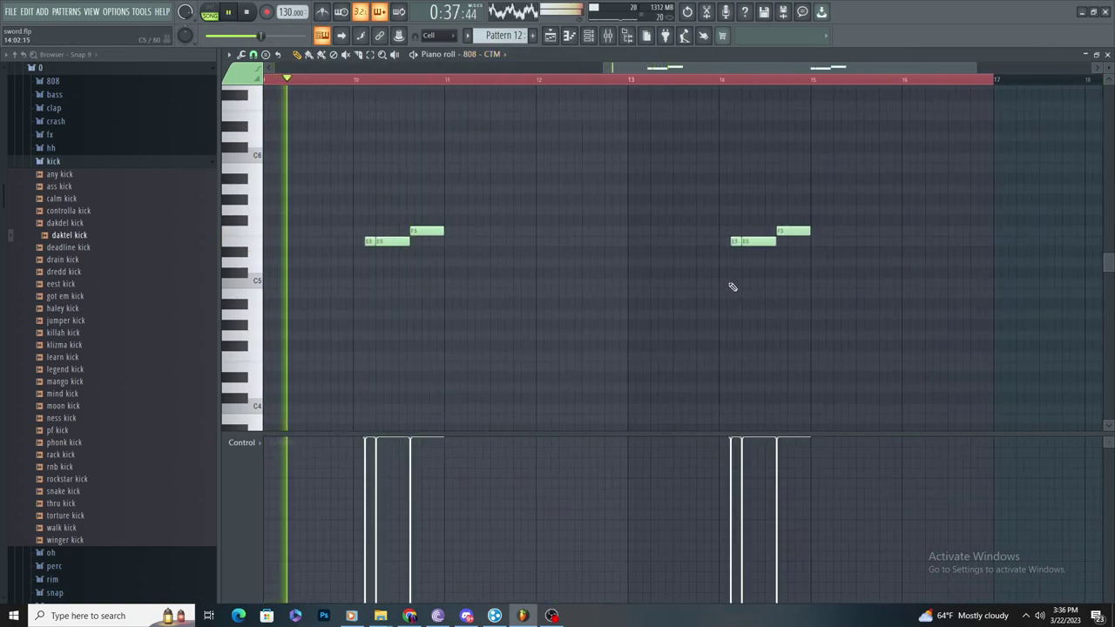
click(475, 55)
click(501, 392)
ctrl+scroll(723, 305, down, 2)
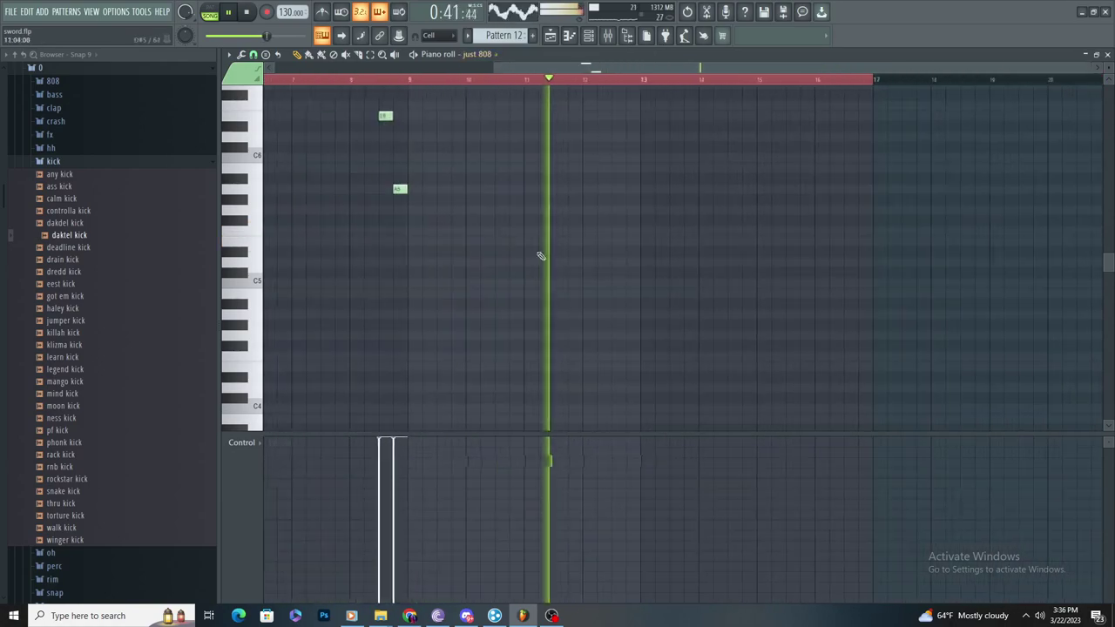
ctrl+scroll(849, 283, up, 3)
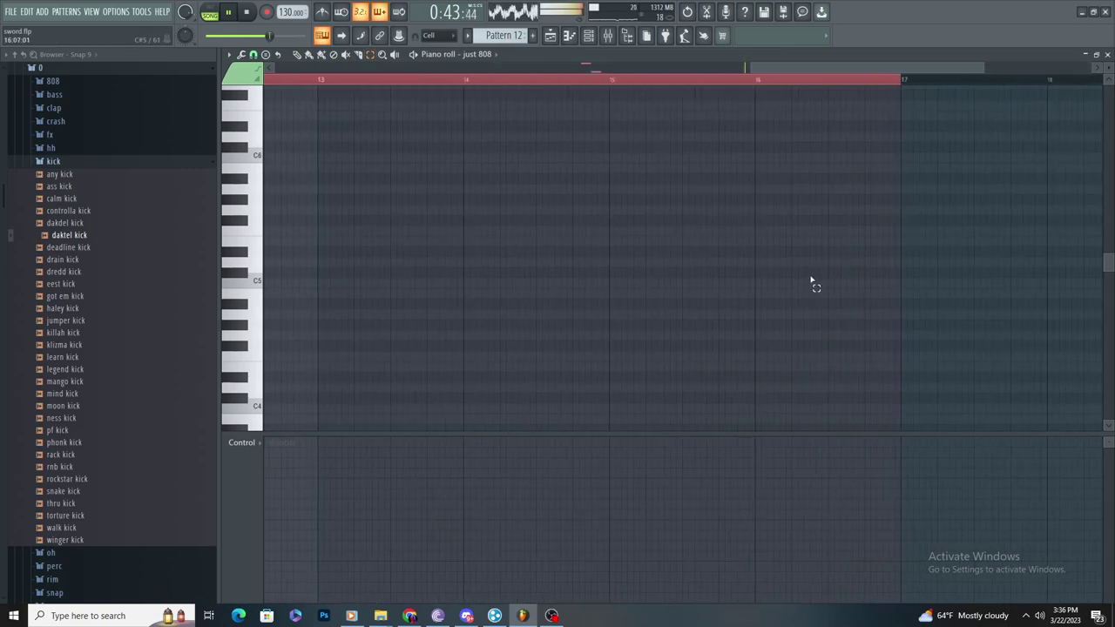
key(p)
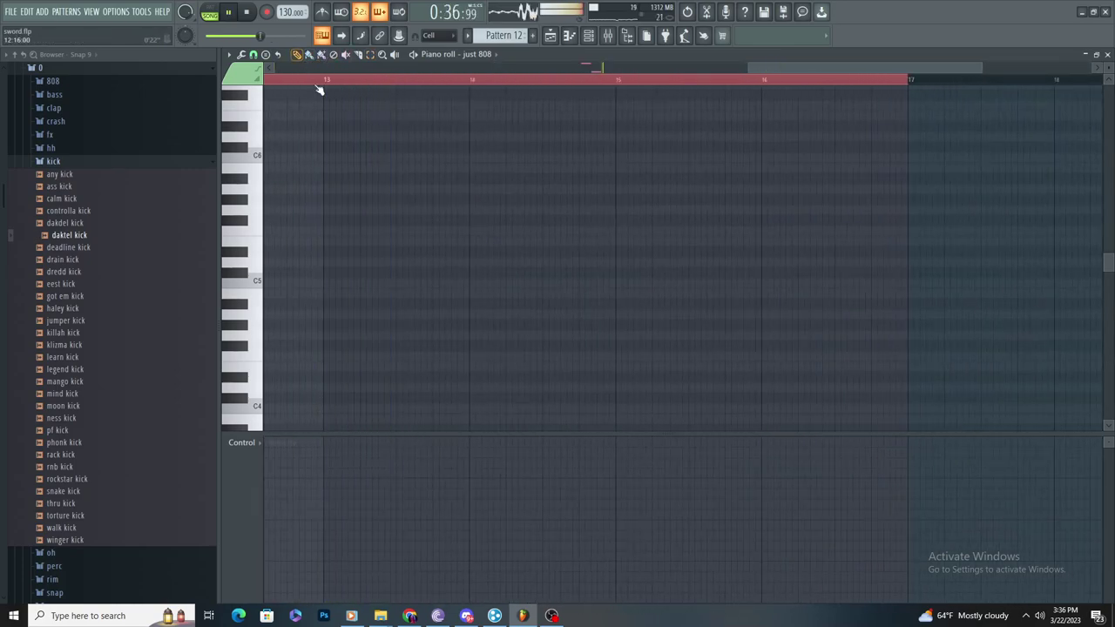
click(466, 55)
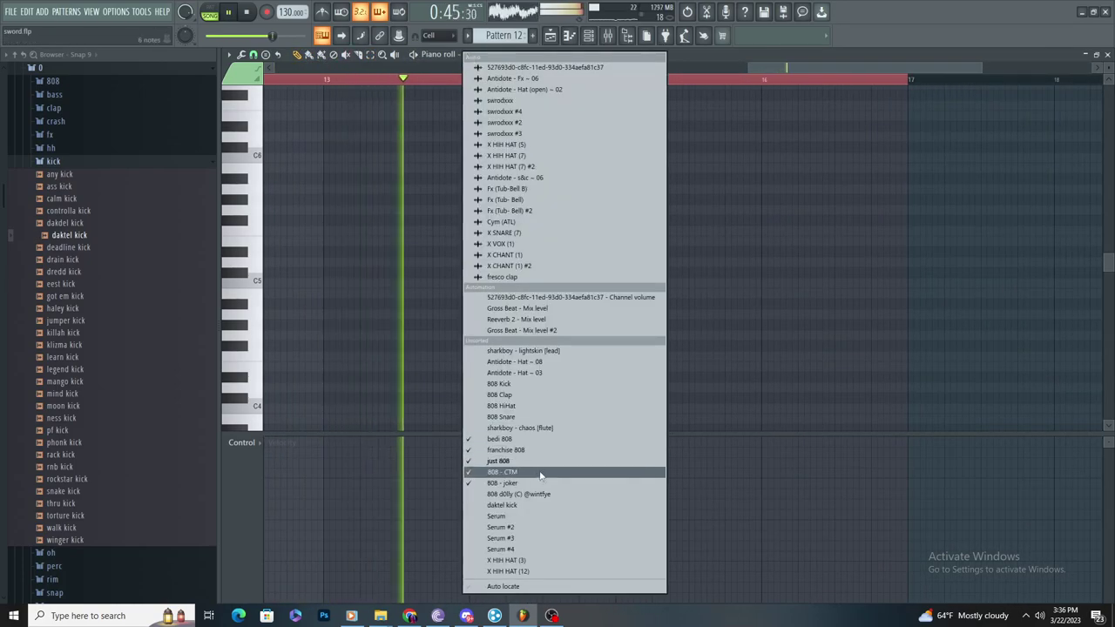
click(375, 340)
right_click(375, 341)
right_click(377, 339)
Step: Delete the three 808 - CTM notes in bar 14 and place an E5 note at the start of bar 15
click(496, 54)
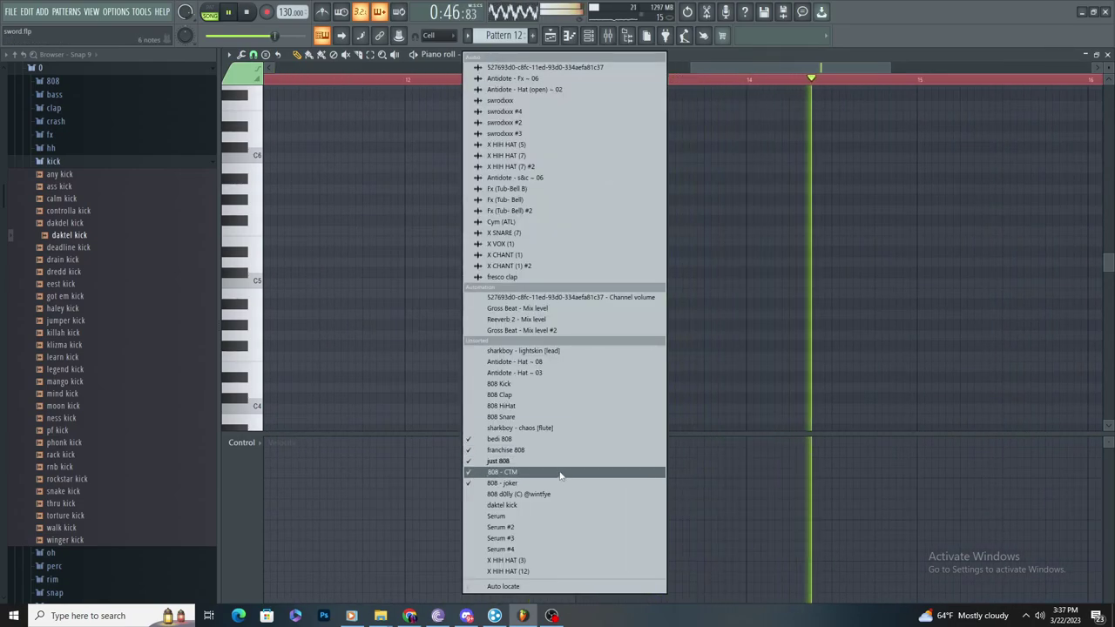
click(560, 476)
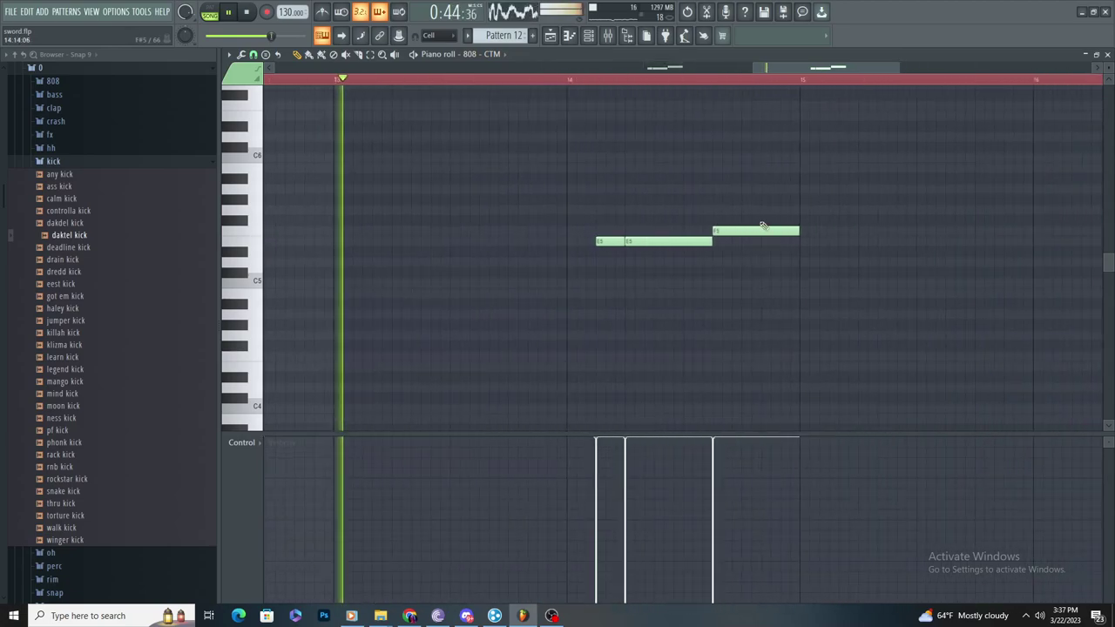
right_click(610, 241)
click(801, 239)
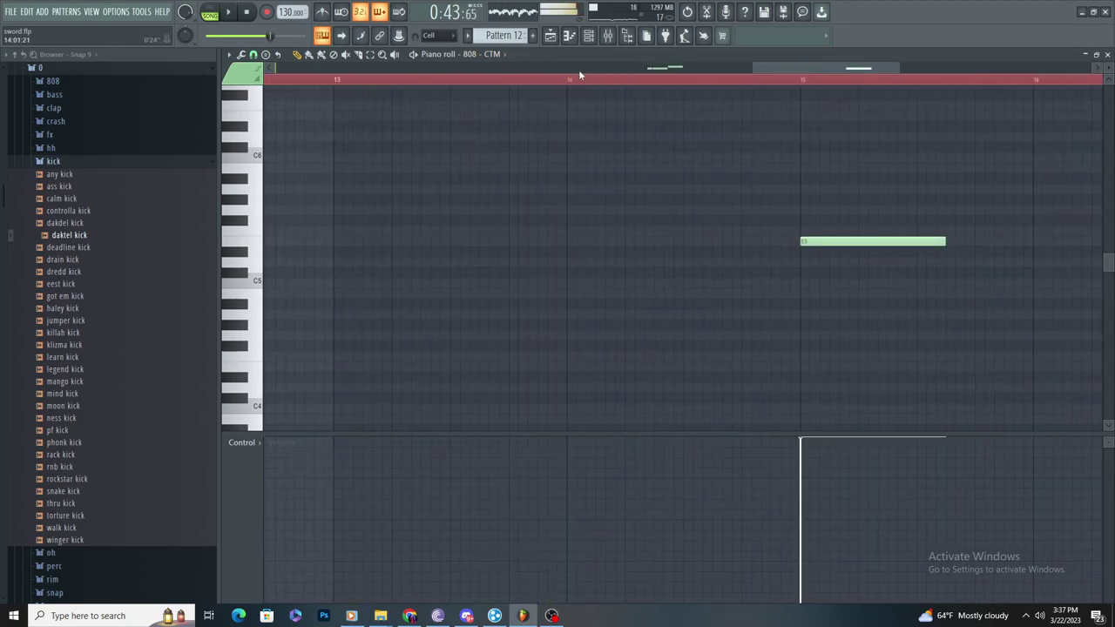
Step: Reopen Pattern 12 from the playlist and delete the bedi 808 notes in bars 15 and 16
scroll(585, 79, down, 3)
scroll(481, 42, down, 1)
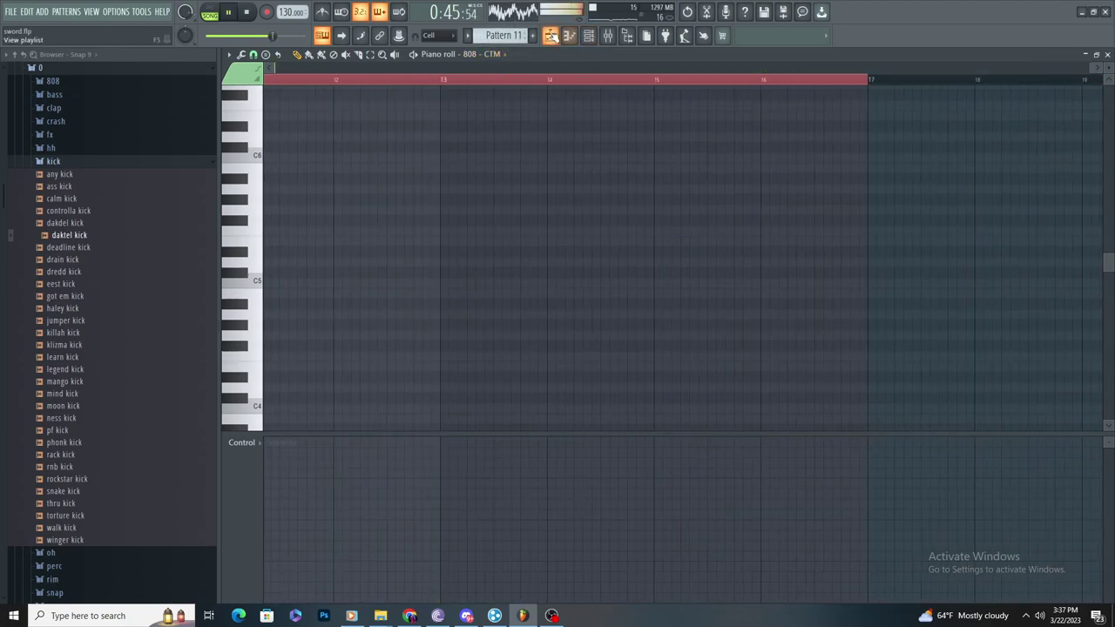
click(553, 36)
double_click(715, 267)
scroll(749, 335, down, 3)
scroll(799, 321, up, 3)
scroll(803, 318, down, 1)
right_click(796, 241)
right_click(880, 247)
right_click(932, 247)
right_click(974, 246)
scroll(974, 247, up, 3)
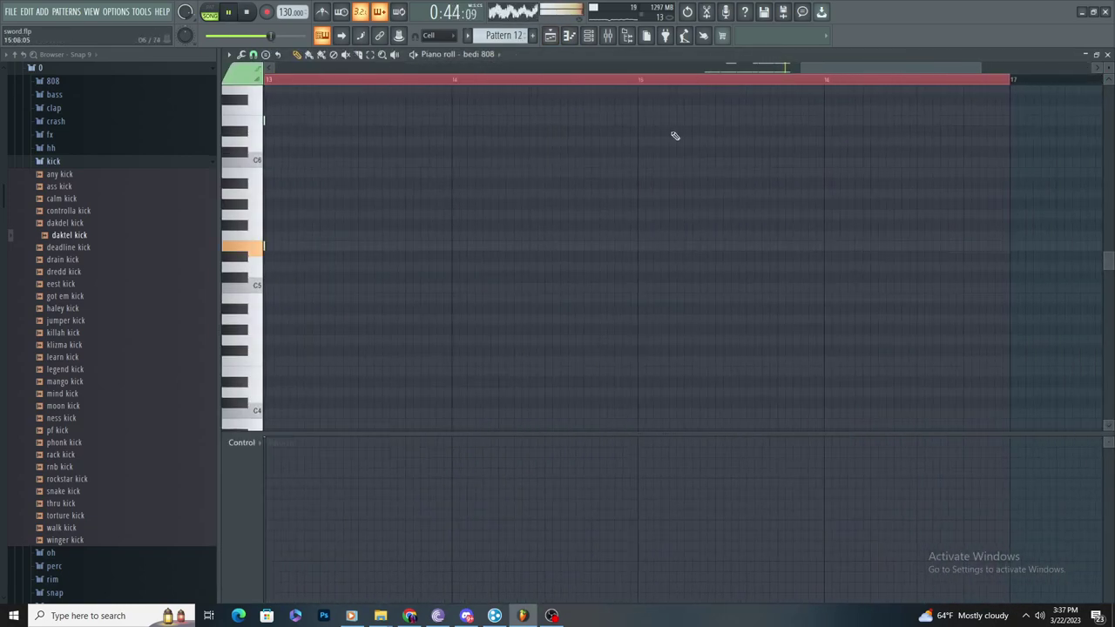
Step: Check the franchise 808 and just 808 notes from bar 13 onward during playback
click(464, 54)
click(523, 363)
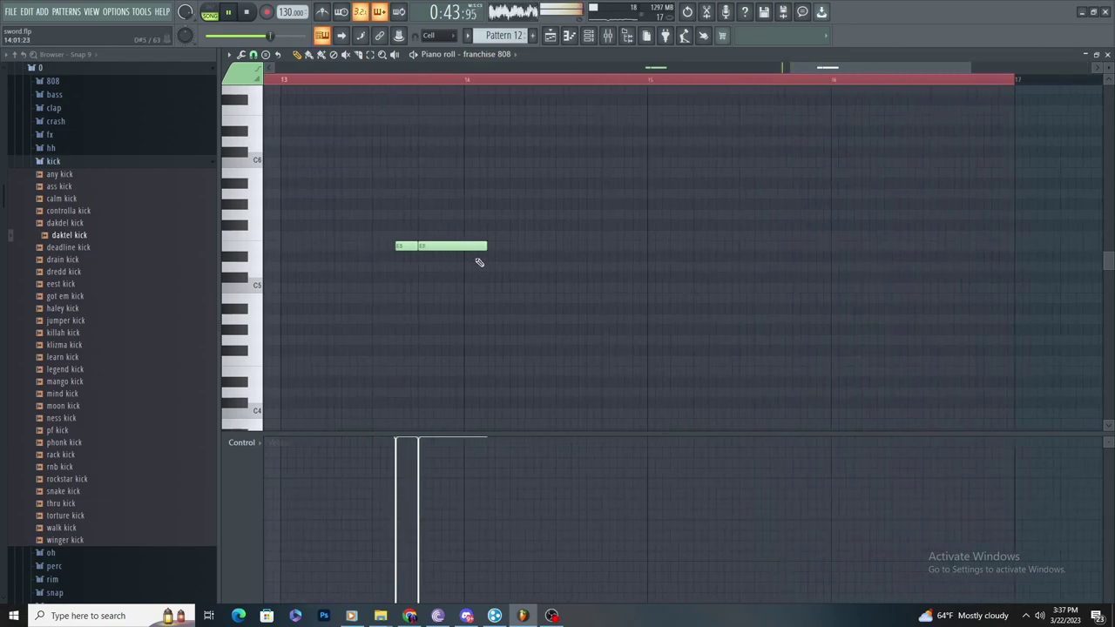
click(463, 54)
click(528, 411)
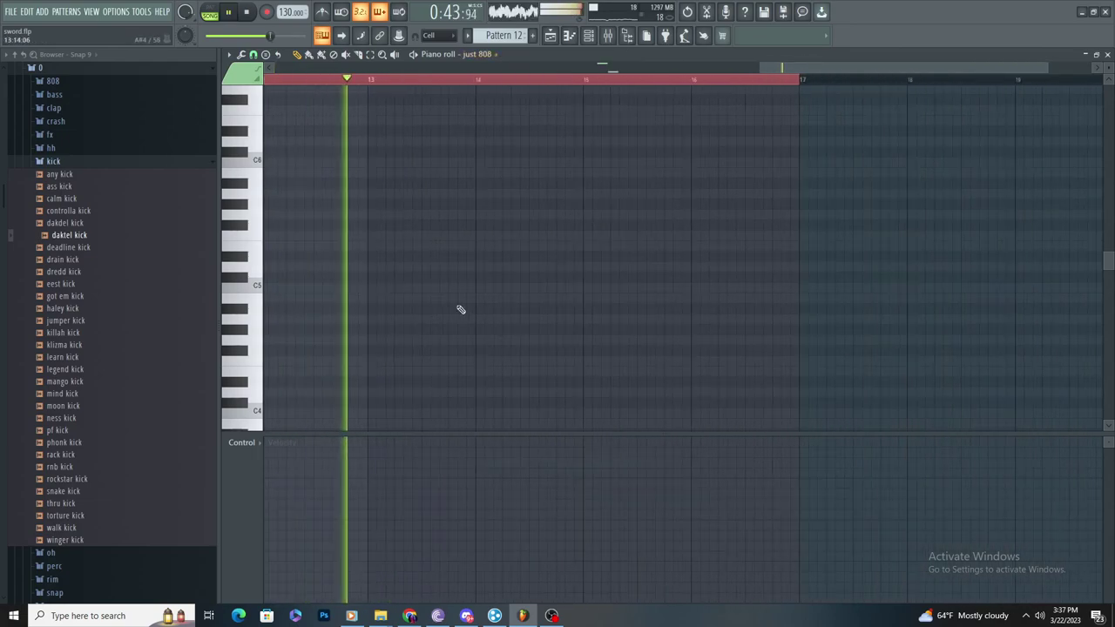
key(space)
click(473, 55)
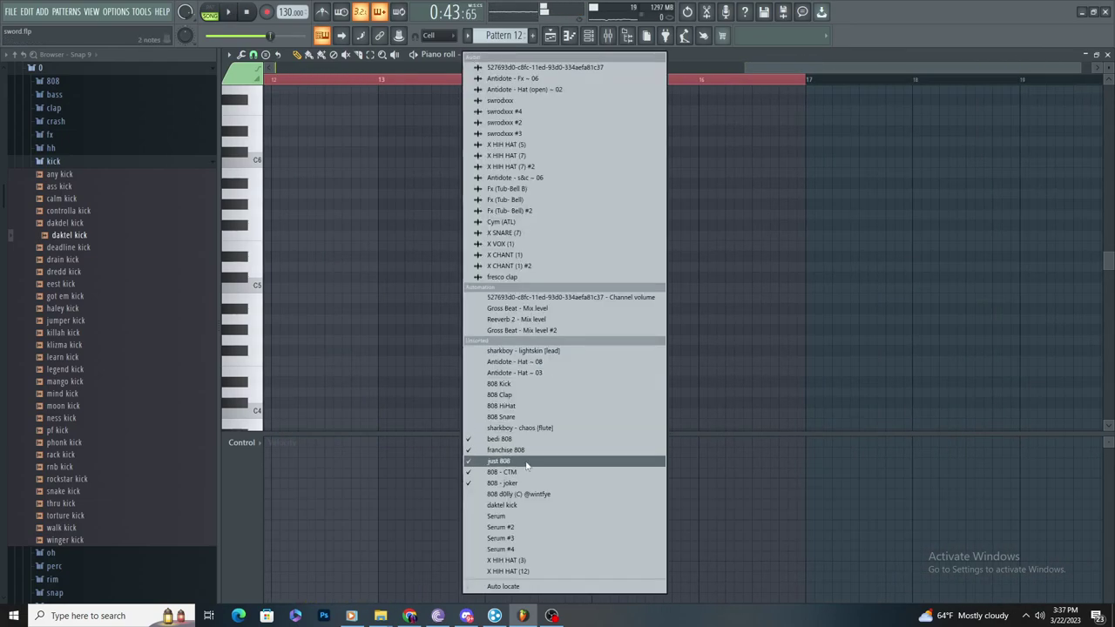
click(526, 463)
key(space)
scroll(459, 323, up, 3)
Step: Shorten the 808 - joker E5 note at bar 13 to about three-eighths of a bar
click(473, 56)
click(539, 483)
key(space)
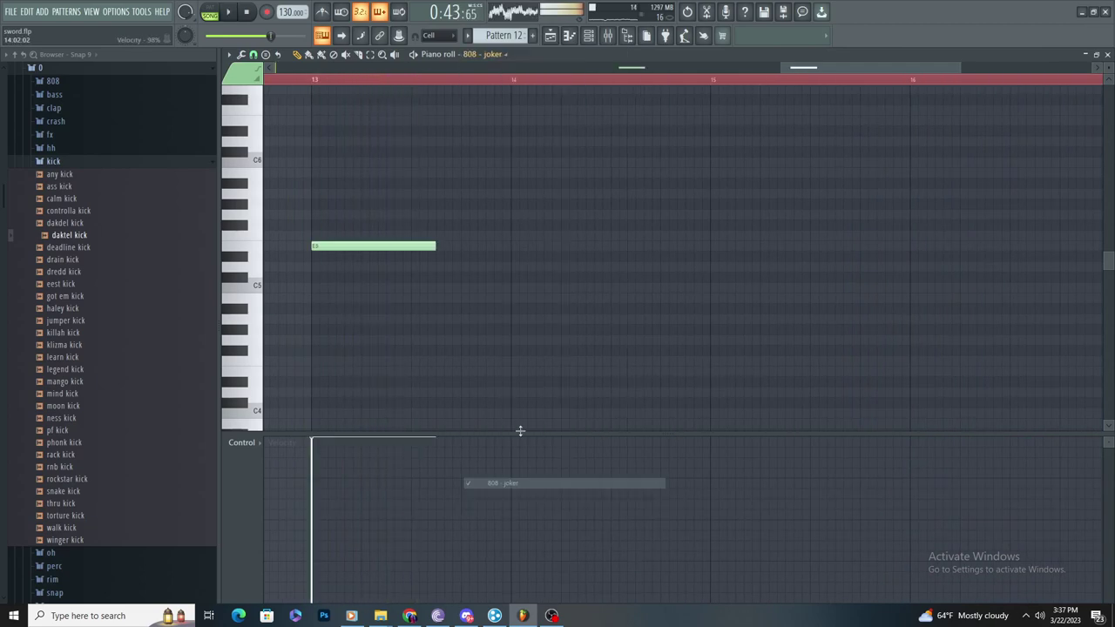
drag(434, 245, 386, 261)
key(space)
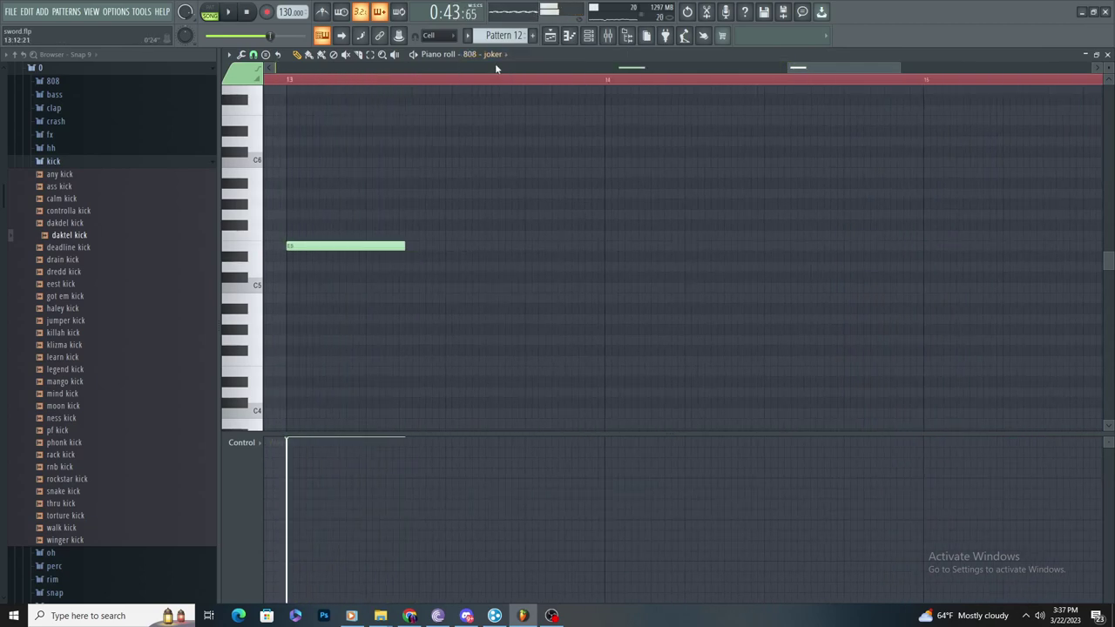
Step: Delete the 808 - CTM E5 note at the start of bar 15
click(495, 56)
click(543, 483)
click(497, 58)
click(533, 472)
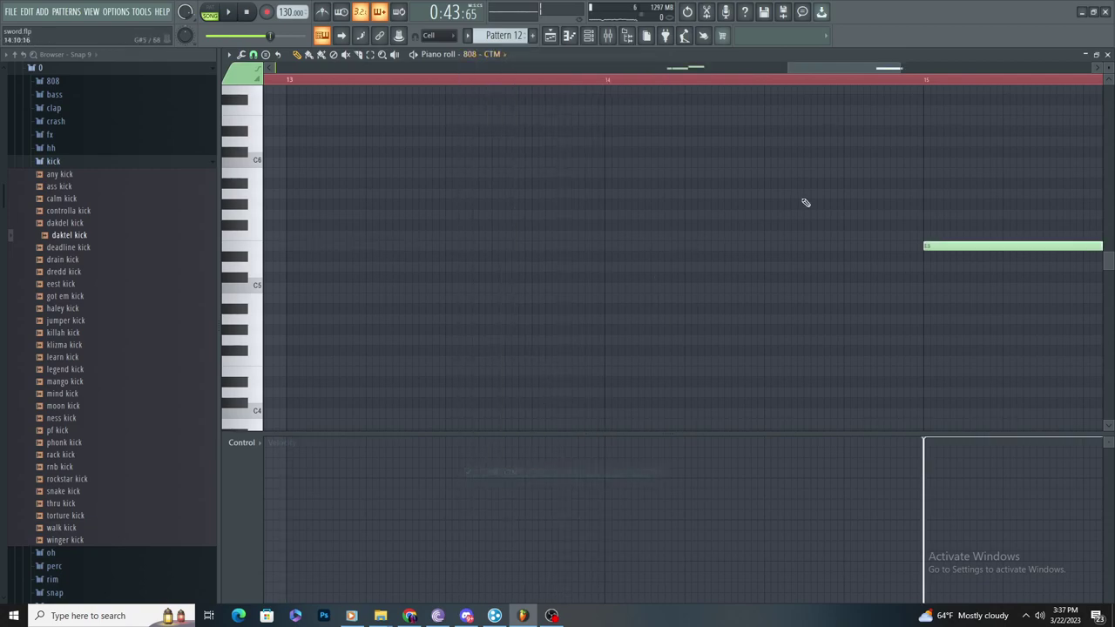
right_click(923, 246)
scroll(889, 271, down, 2)
scroll(913, 259, up, 3)
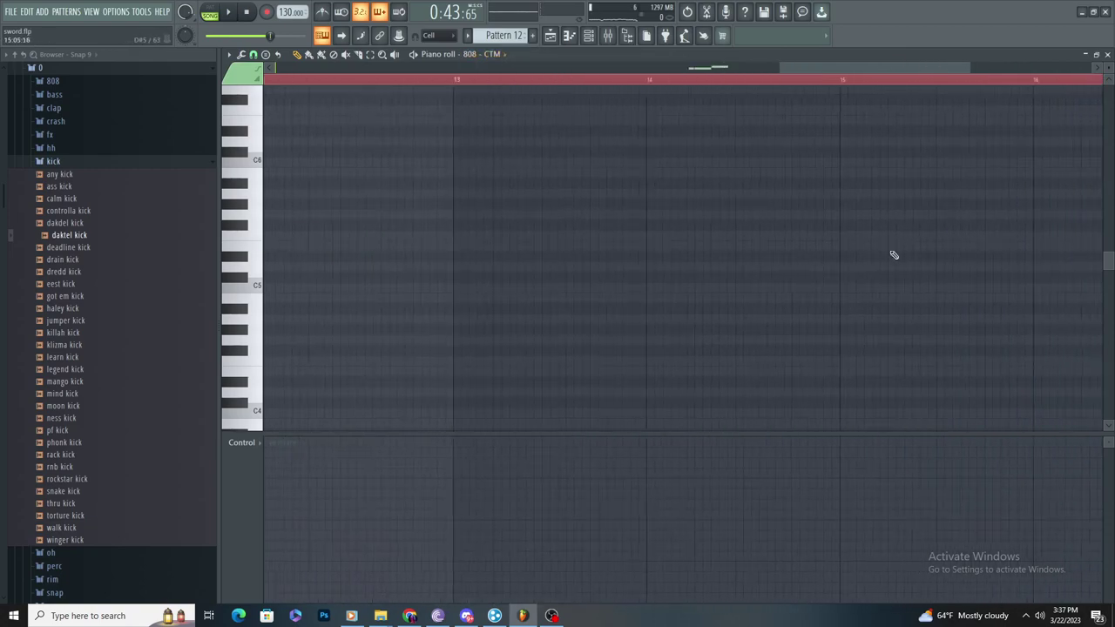
Step: Reduce the franchise 808 notes in bar 13 to a single E5 note starting about three-eighths into the bar
click(505, 58)
click(549, 460)
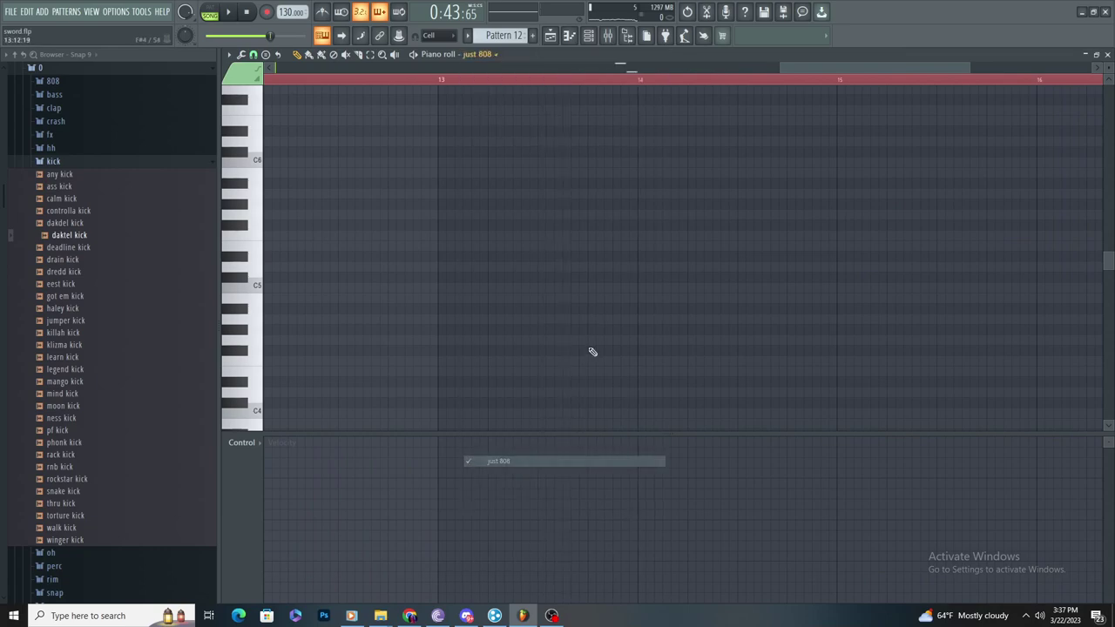
click(475, 58)
click(512, 451)
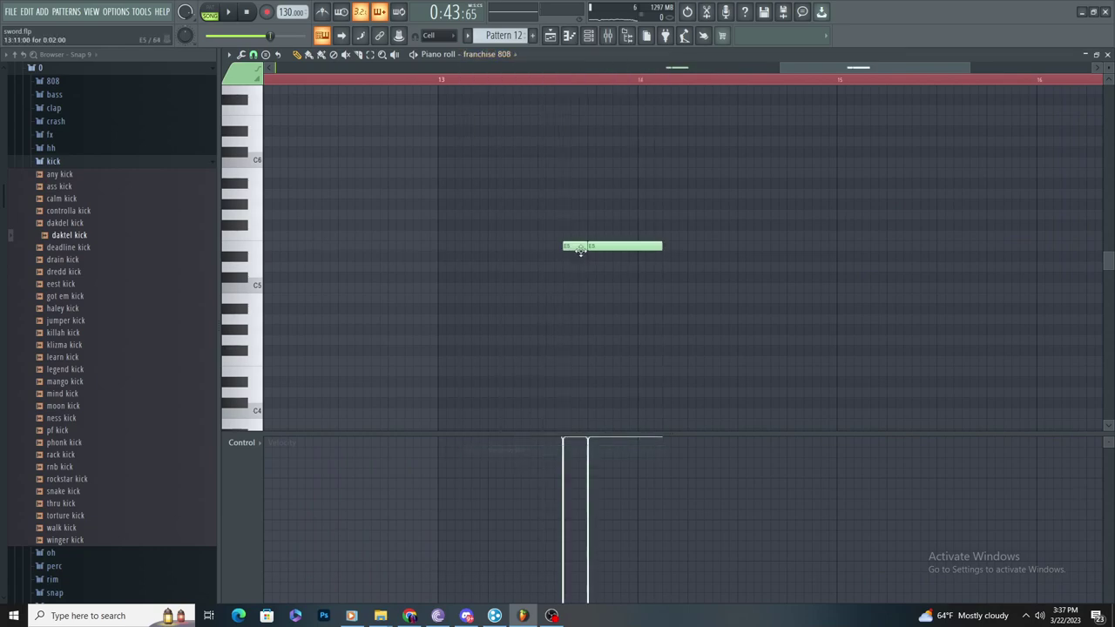
ctrl+scroll(579, 248, up, 3)
drag(502, 234, 481, 236)
scroll(533, 261, down, 3)
scroll(592, 284, up, 4)
Step: Add an F5 note about six steps long on the just 808 channel, starting at step 13 of bar 13
click(493, 57)
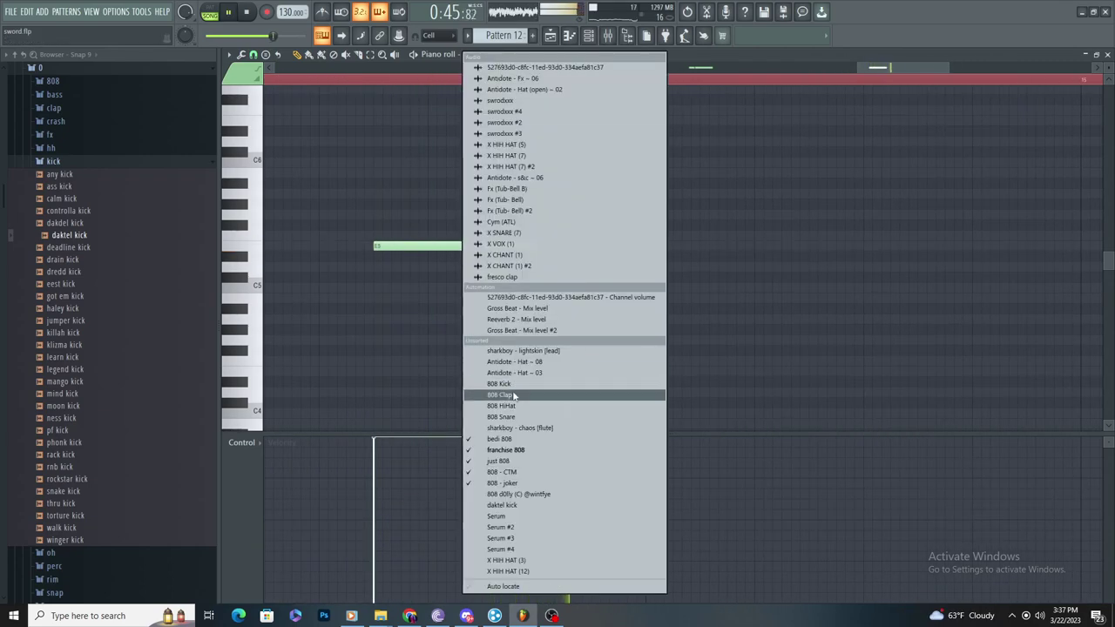
click(521, 438)
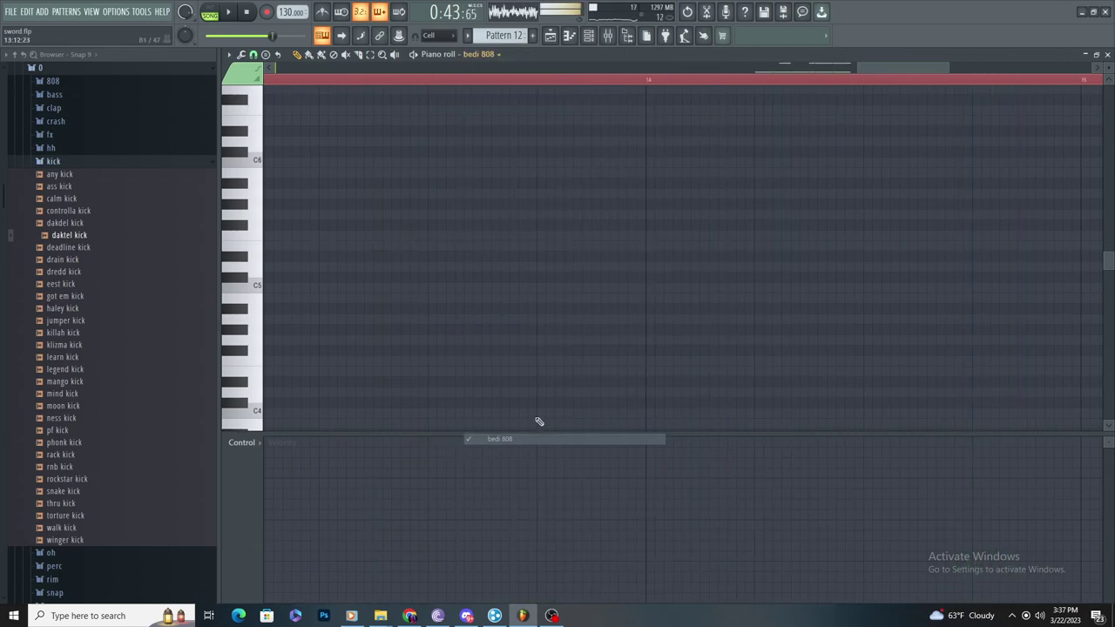
click(476, 56)
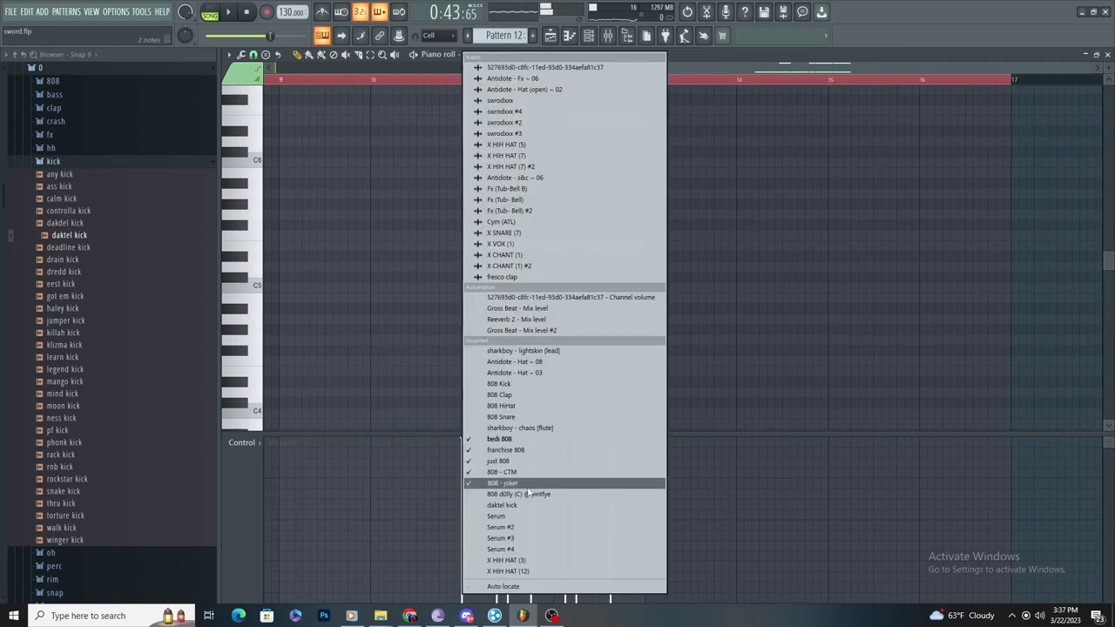
click(543, 462)
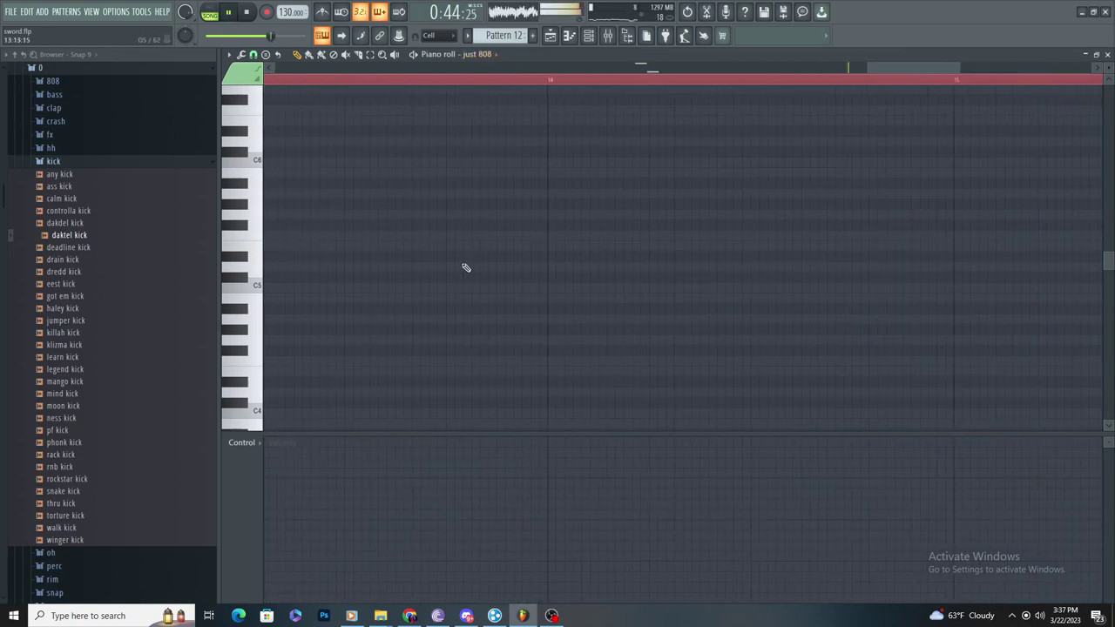
drag(441, 243, 443, 245)
scroll(518, 259, down, 1)
scroll(538, 272, up, 2)
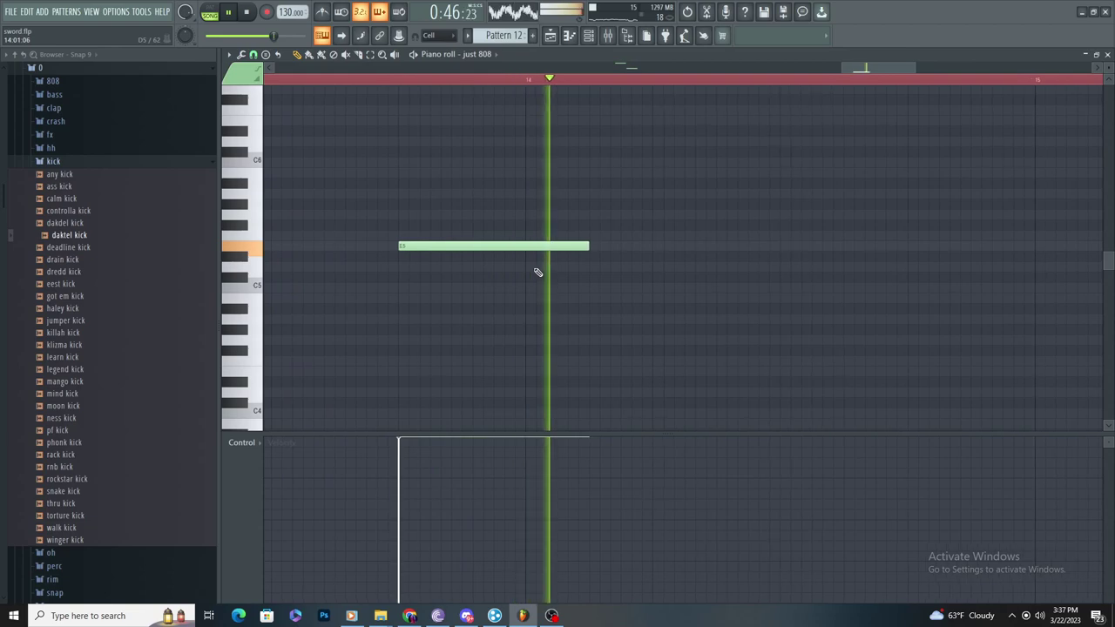
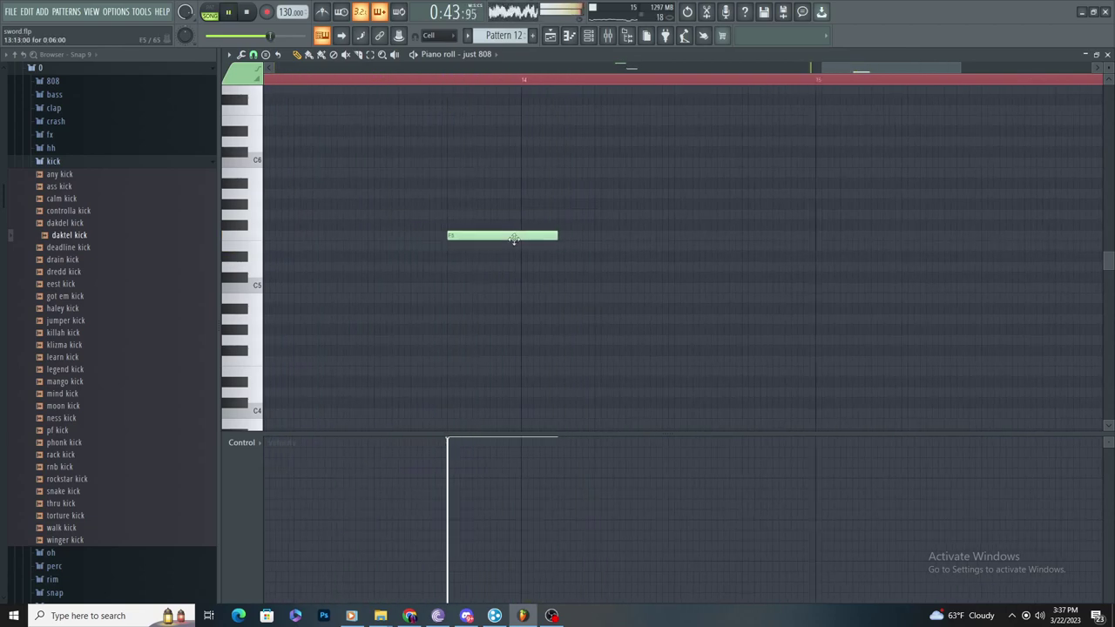
scroll(635, 259, down, 1)
double_click(603, 236)
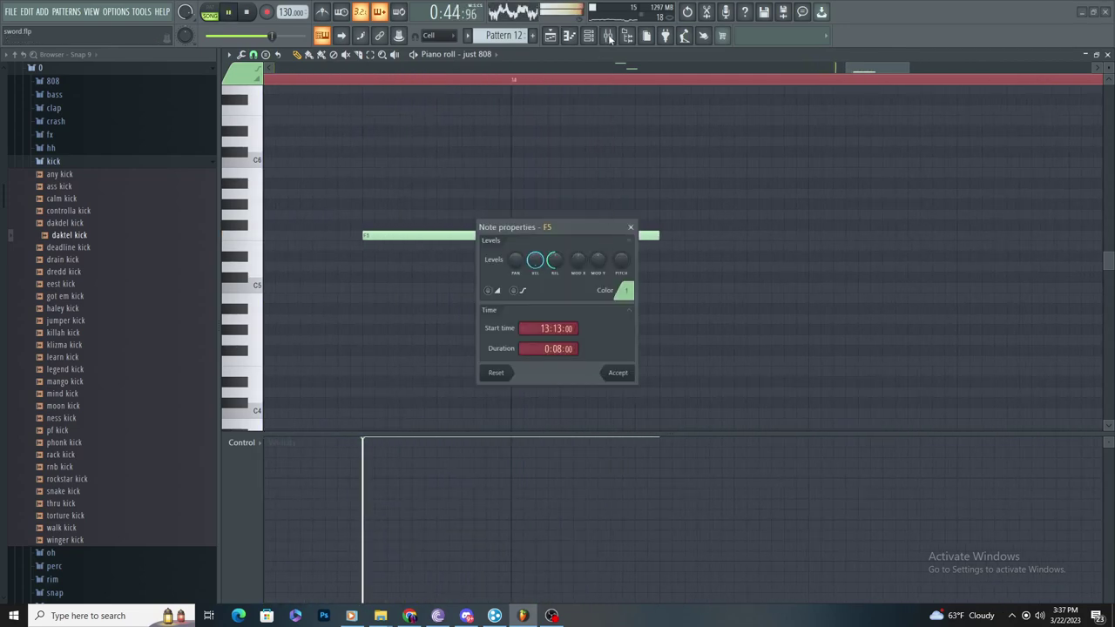
click(631, 227)
Step: Load a Fruity Soft Clipper in slot 3 of mixer insert 10 and switch that effect slot off
click(608, 36)
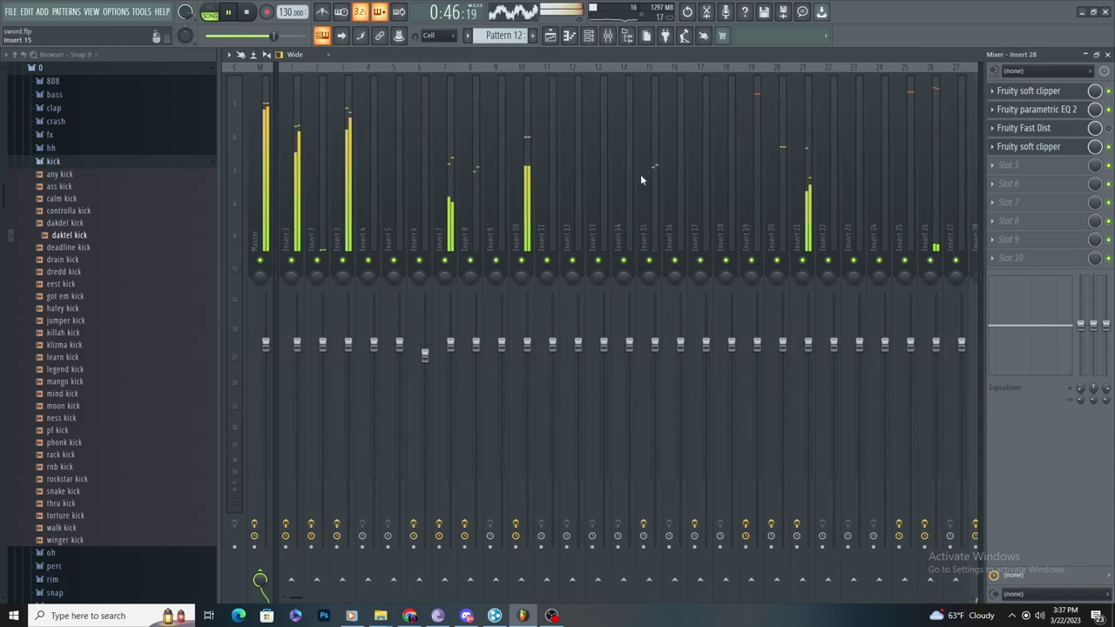
click(528, 212)
click(992, 135)
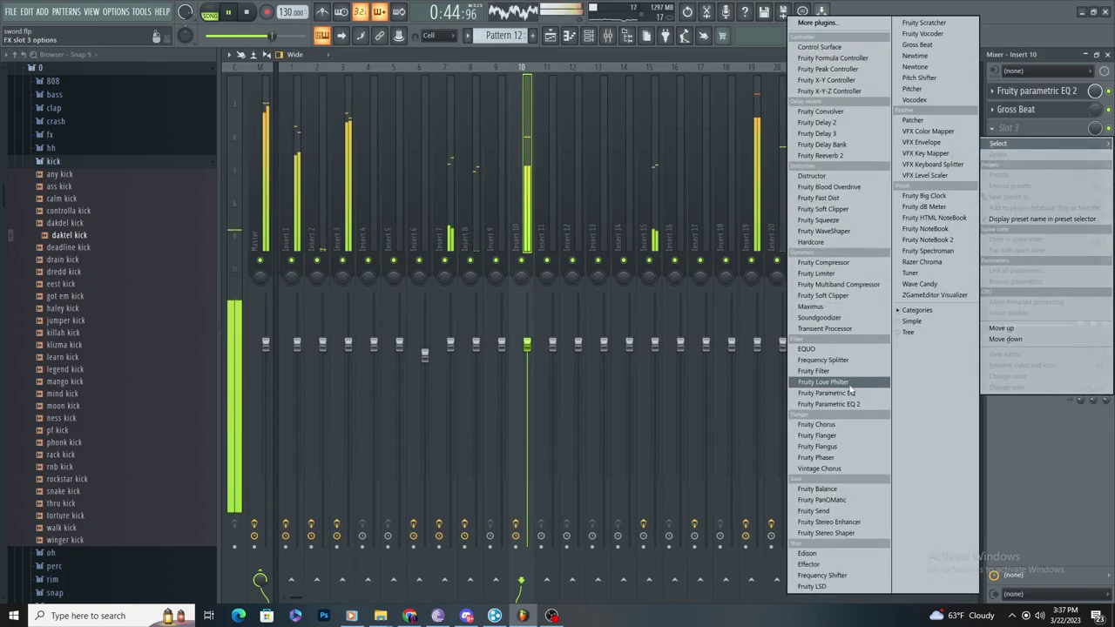
click(838, 295)
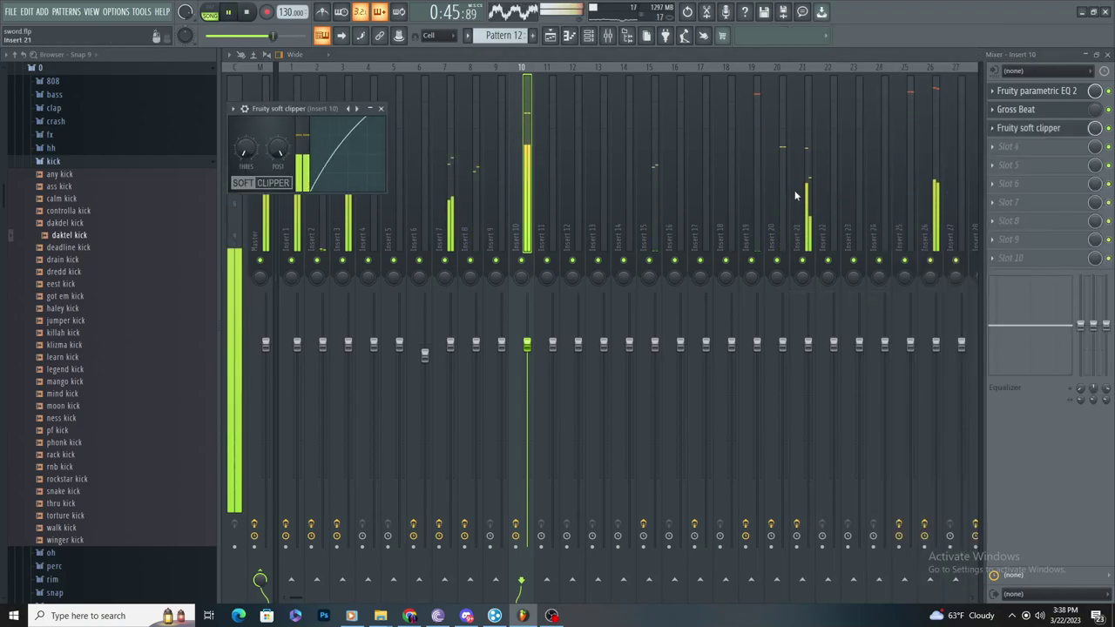
click(1109, 129)
scroll(767, 201, right, 3)
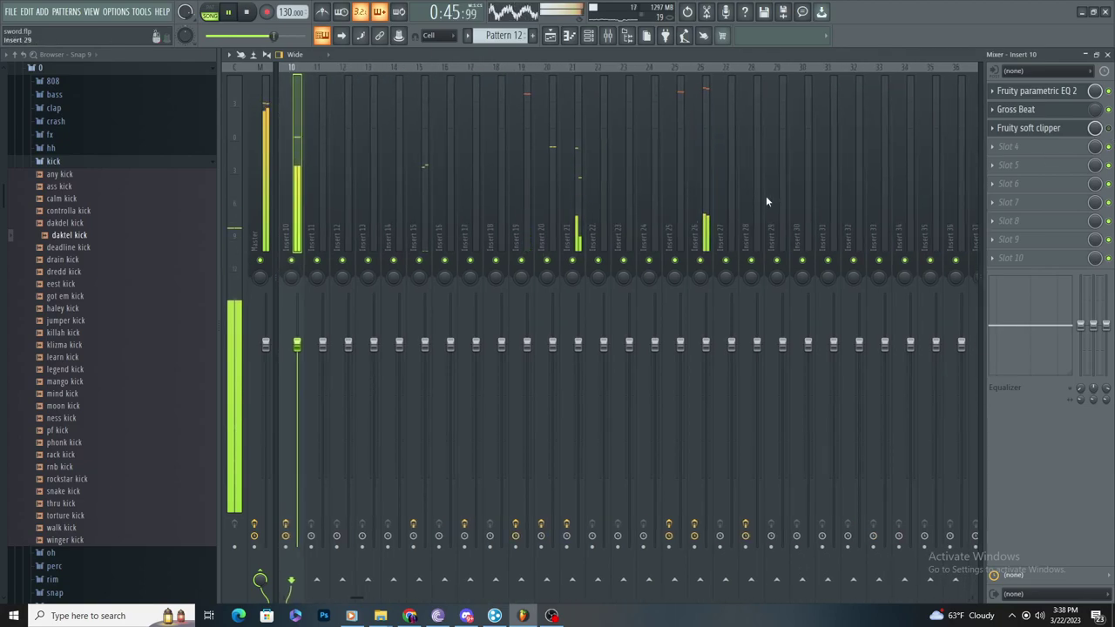
Step: Route the just 808 channel to mixer insert 31 and load a Fruity Soft Clipper in its first effect slot
click(589, 36)
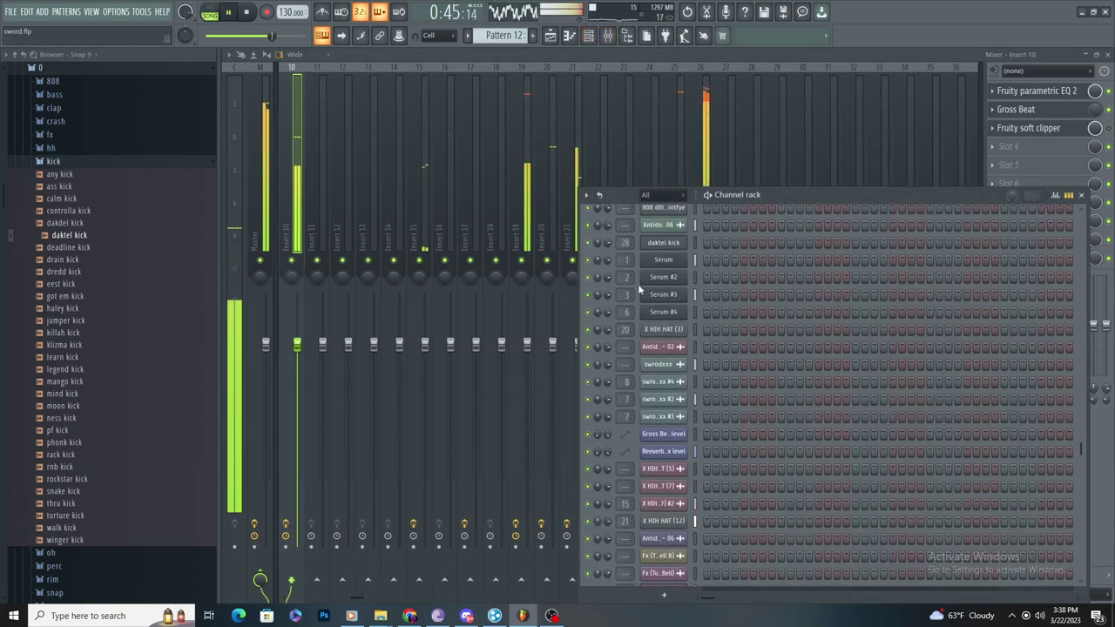
scroll(635, 291, up, 5)
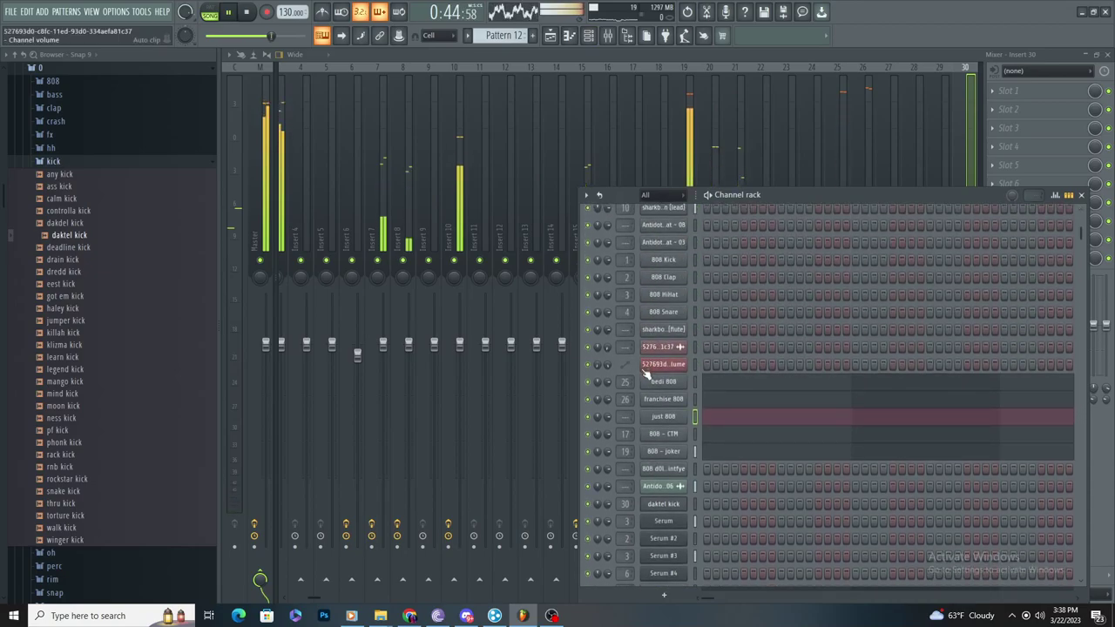
double_click(625, 383)
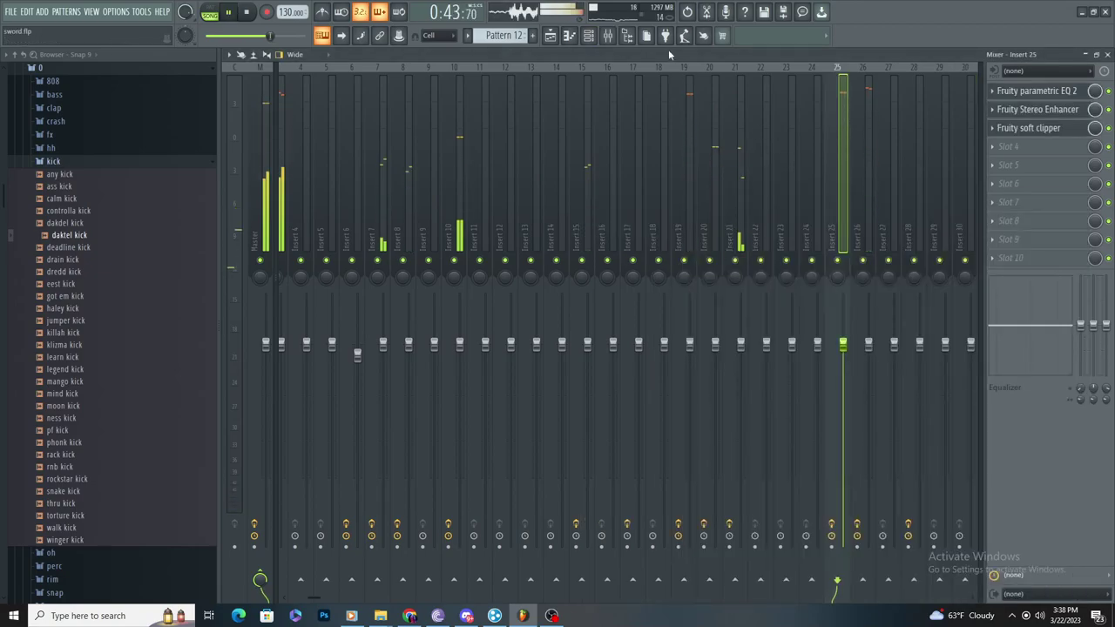
key(F6)
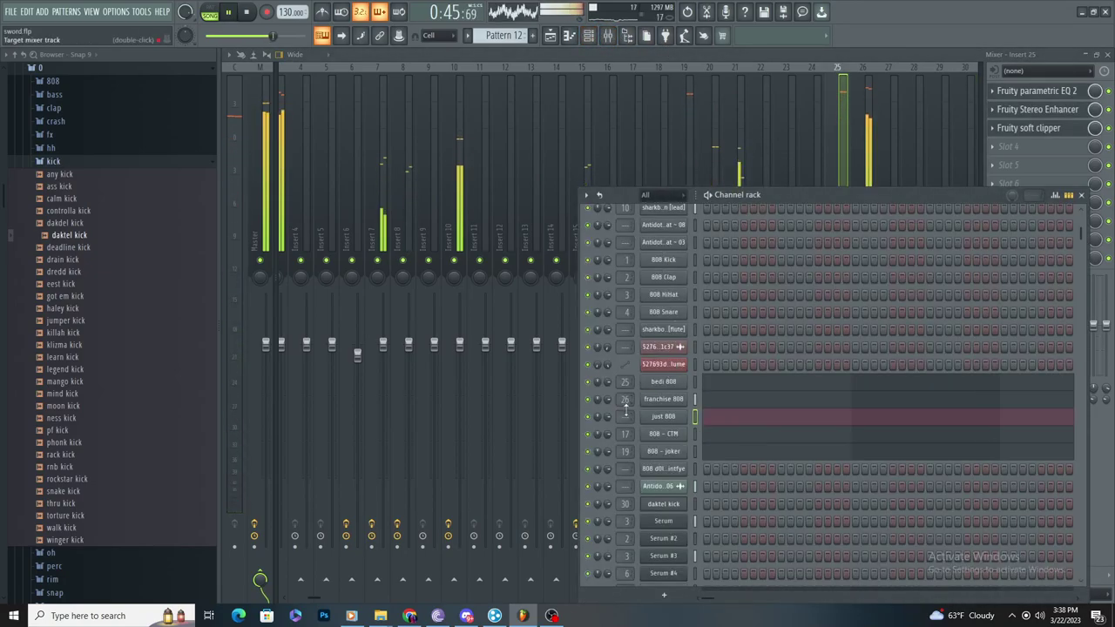
double_click(624, 406)
click(1045, 96)
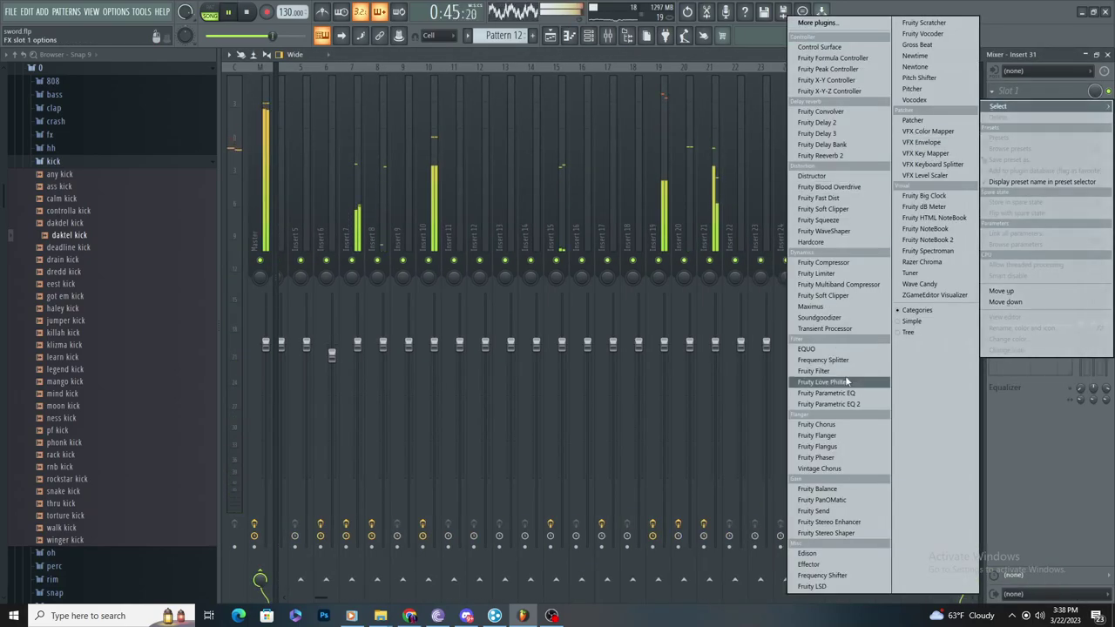
click(851, 298)
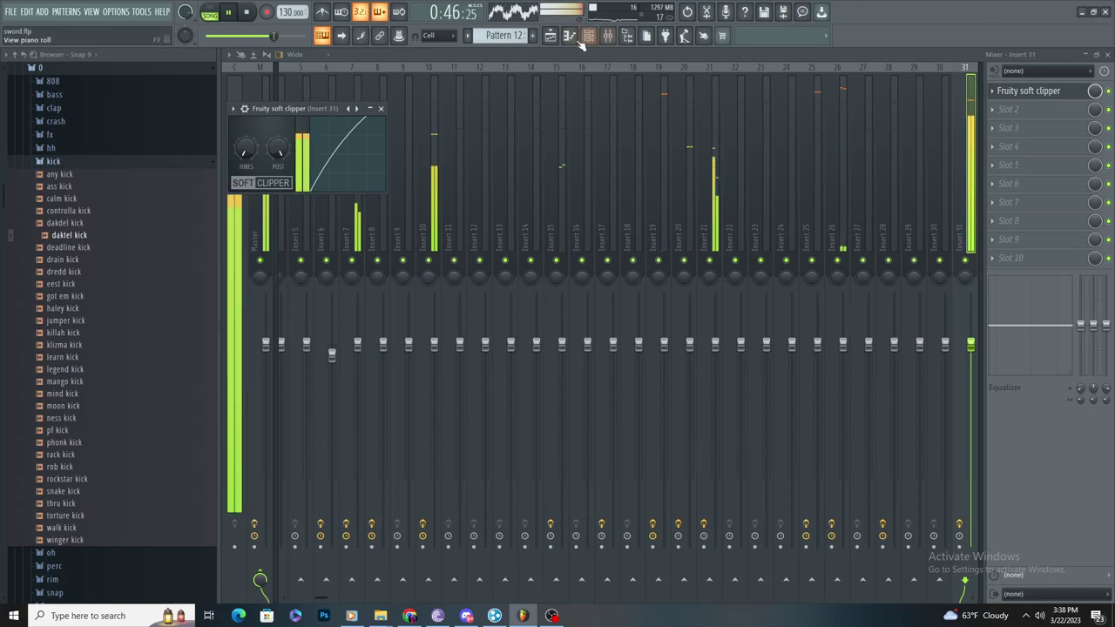
Step: Raise the just 808 E5 note at step 3 of bar 14 to F5 and shorten it to two steps
key(F5)
key(F7)
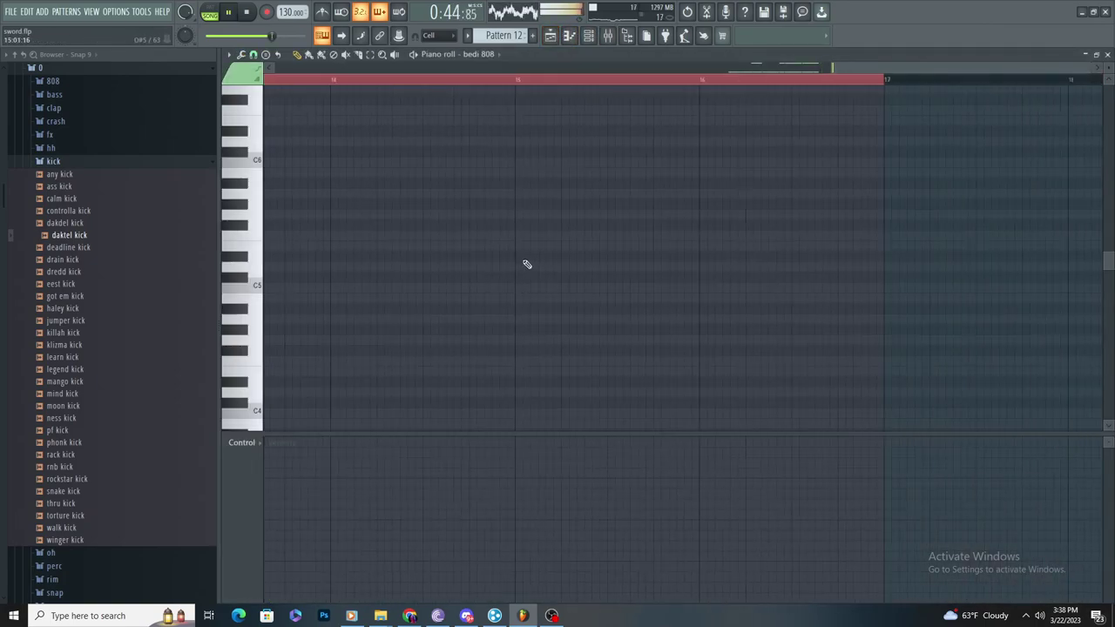
click(478, 54)
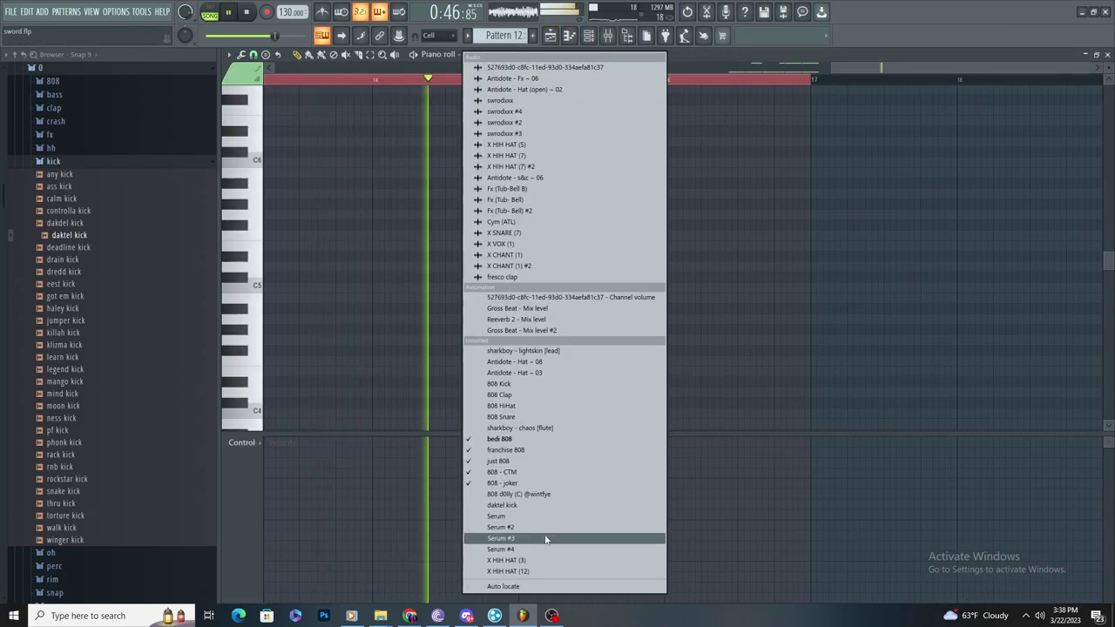
click(566, 439)
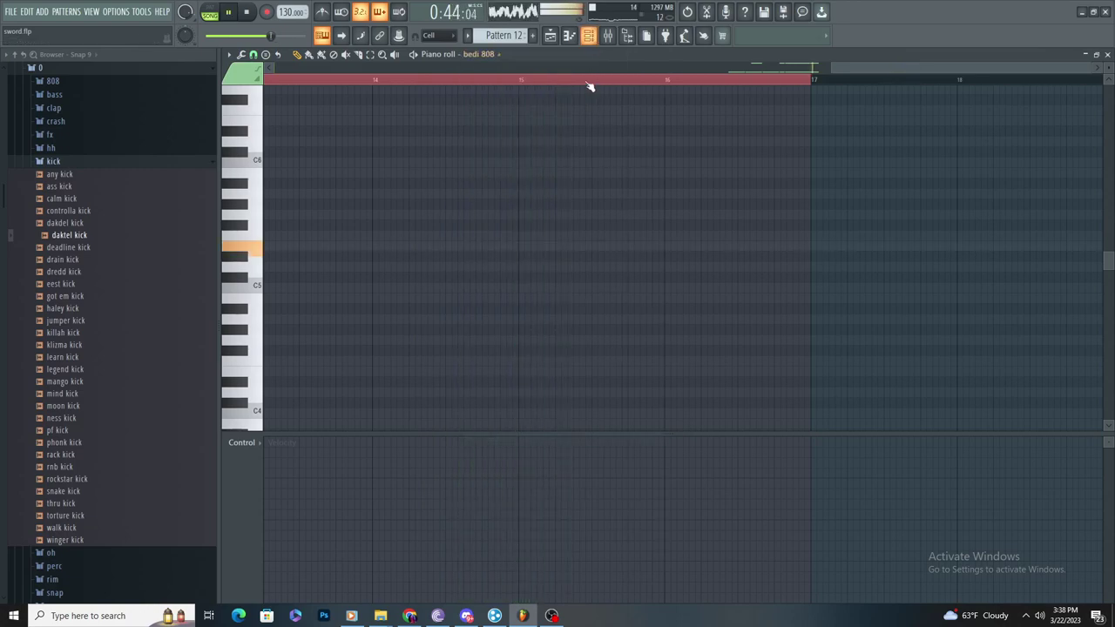
click(478, 54)
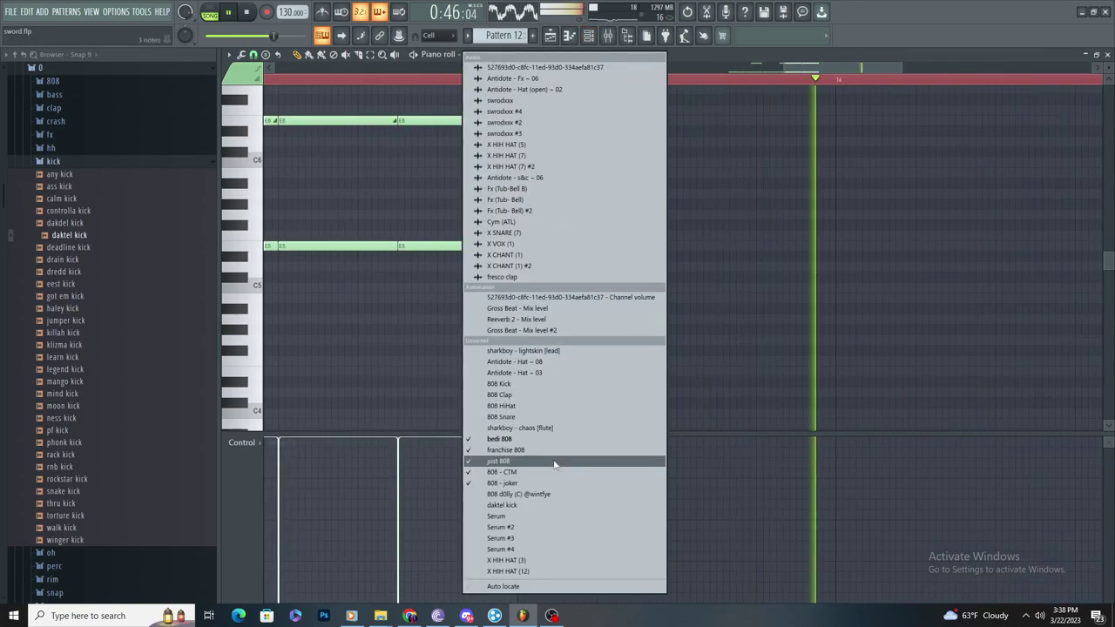
click(554, 465)
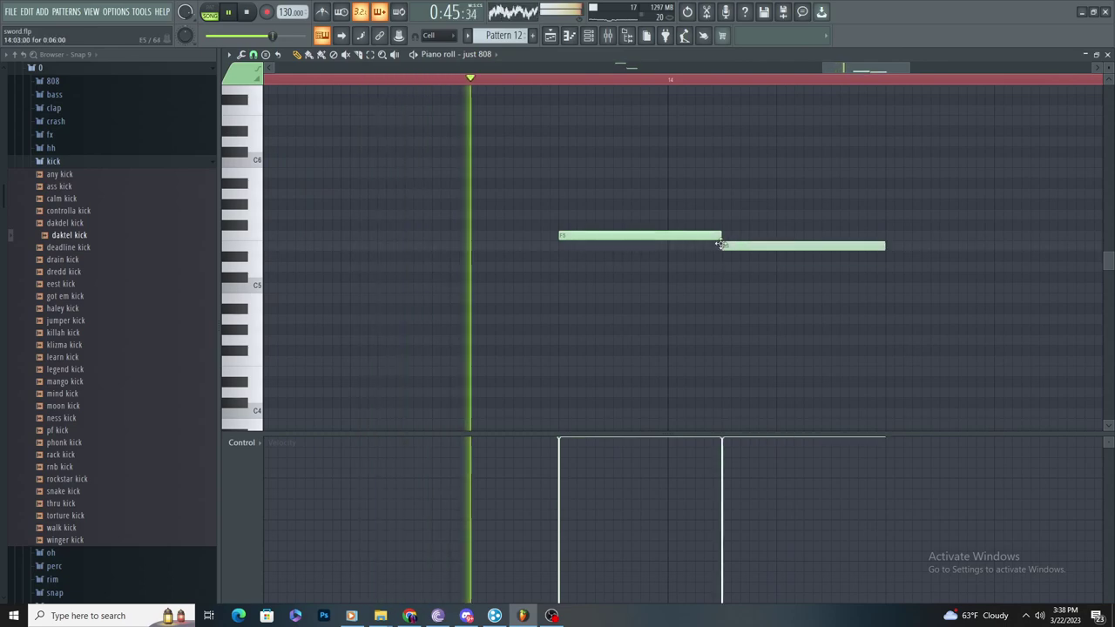
drag(724, 255, 727, 234)
drag(883, 234, 771, 264)
key(space)
key(space)
scroll(831, 253, down, 2)
scroll(558, 139, up, 3)
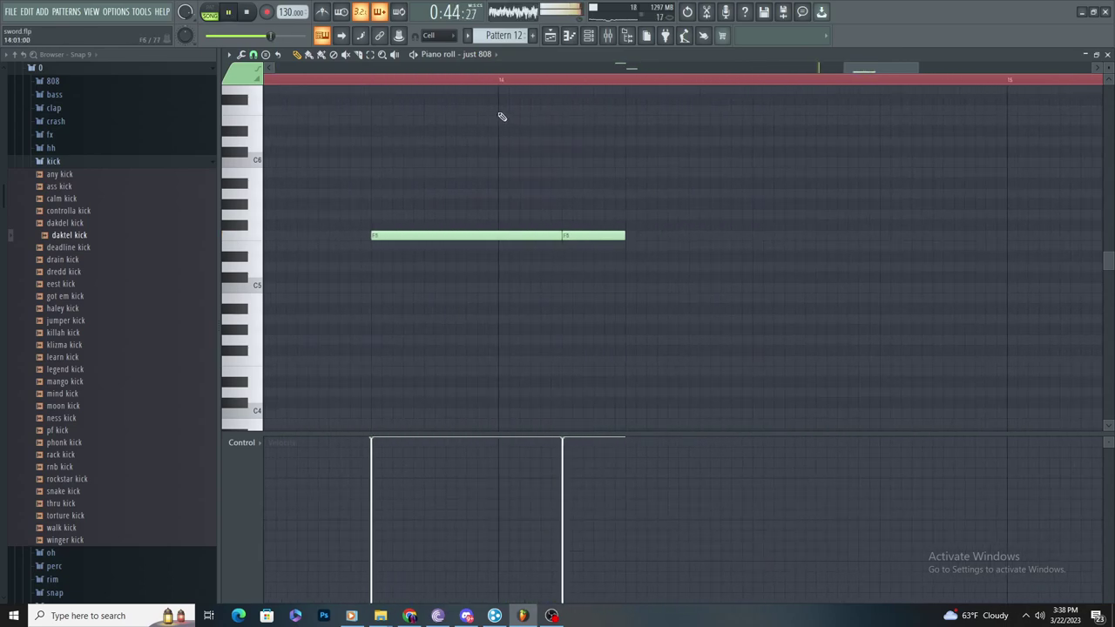
Step: Add an E5 note about eight steps long to just 808, starting at step 5 of bar 14
drag(561, 235, 568, 261)
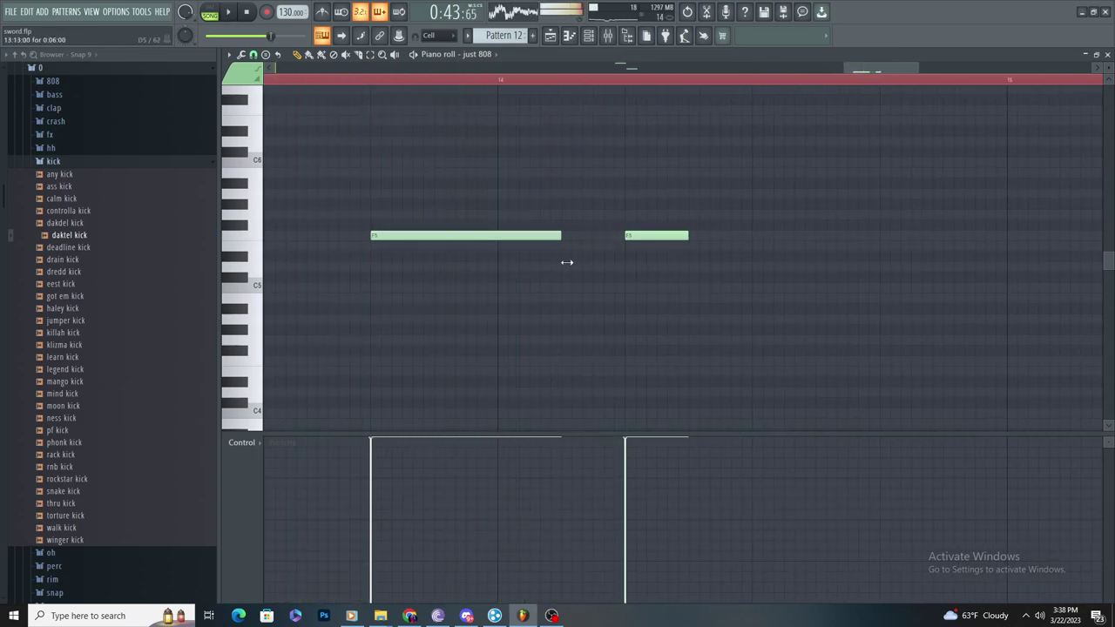
drag(778, 262, 878, 272)
scroll(898, 274, up, 1)
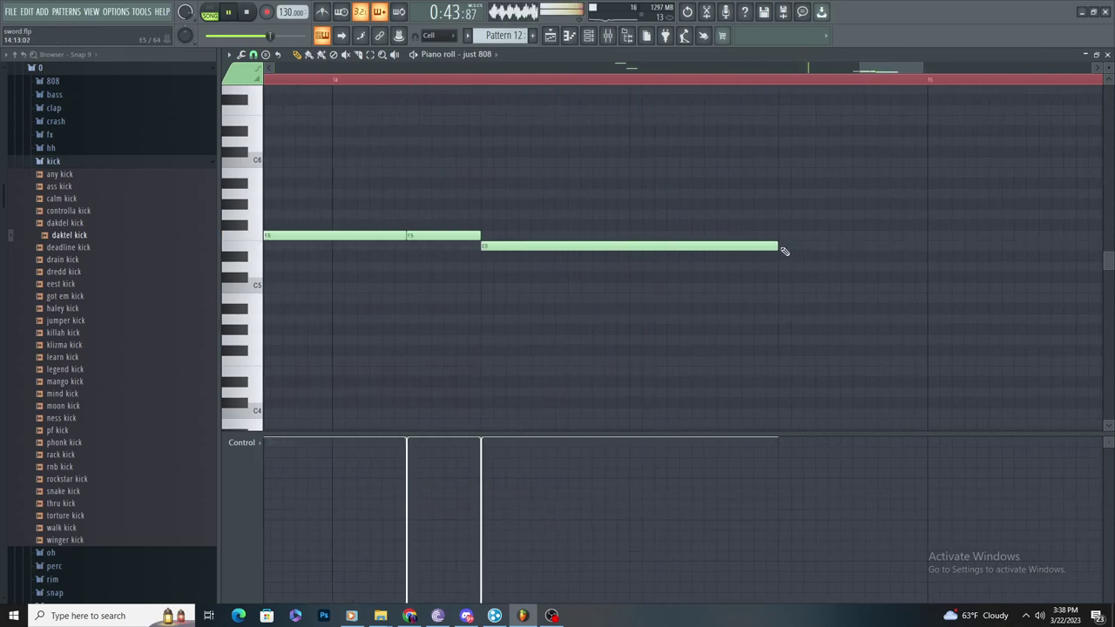
Step: Try a roughly six-step F5 note ending at bar 15 on the 808 d0lly channel and delete it
click(497, 54)
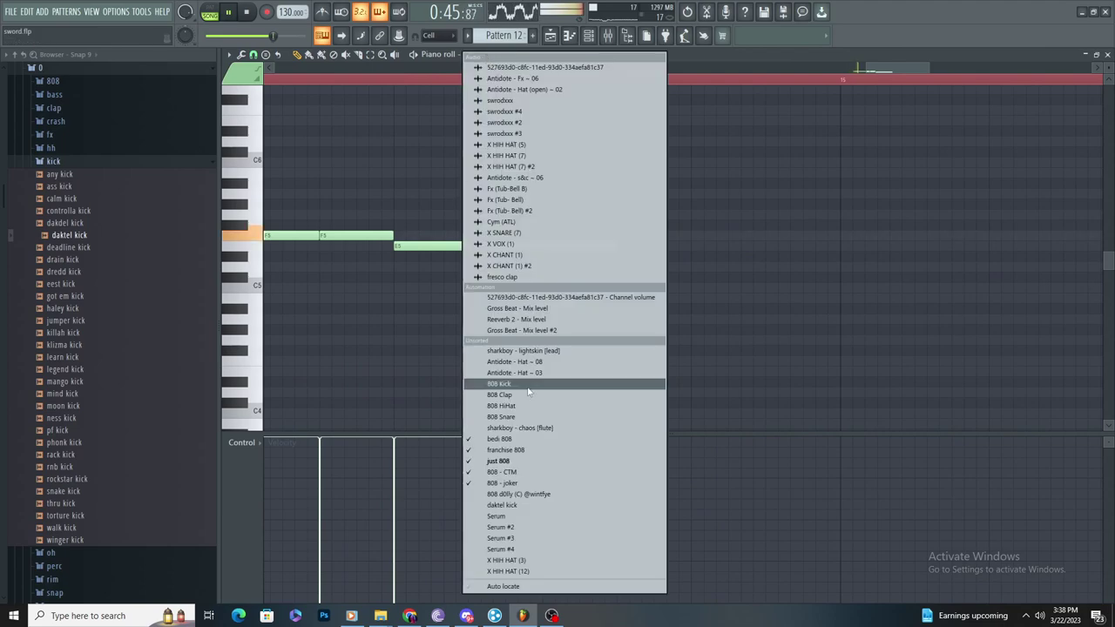
click(527, 484)
click(479, 59)
click(523, 483)
click(490, 58)
click(545, 493)
drag(652, 302, 658, 279)
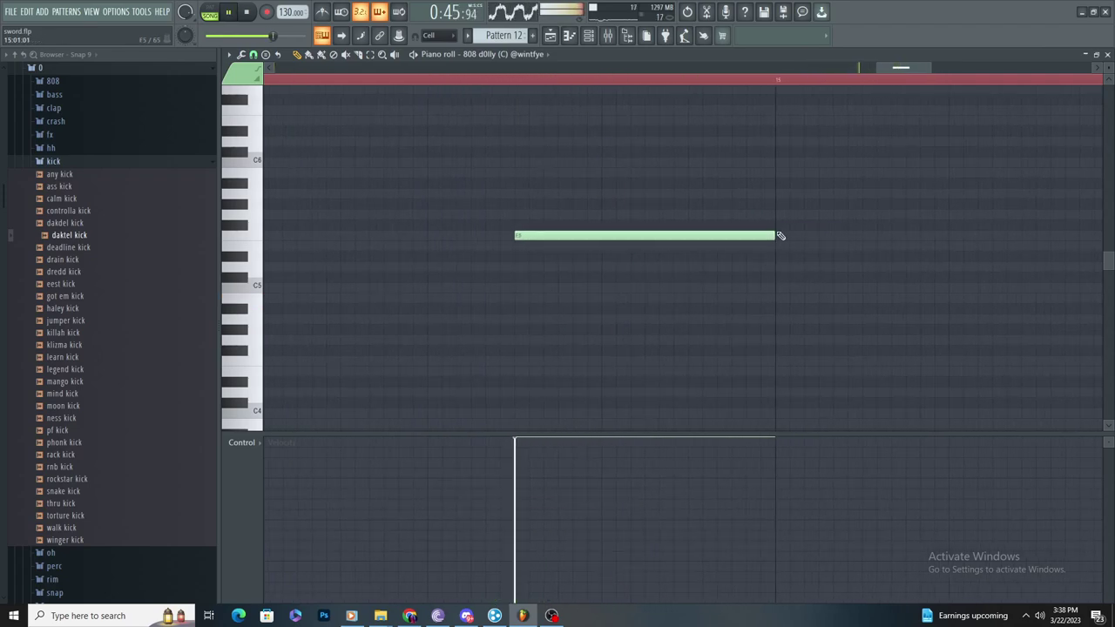
right_click(777, 328)
scroll(775, 306, down, 1)
scroll(782, 301, up, 1)
click(740, 308)
right_click(738, 310)
scroll(701, 312, down, 1)
scroll(690, 289, up, 1)
right_click(645, 235)
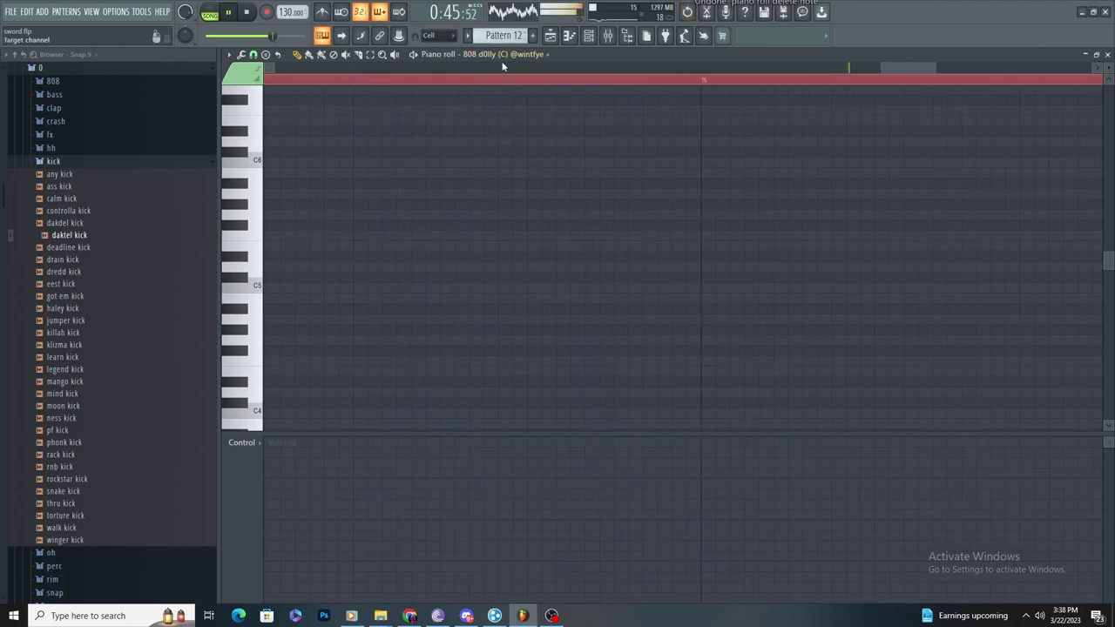
Step: Examine the X HIH HAT (12) notes and velocities in Pattern 10
click(521, 64)
click(515, 503)
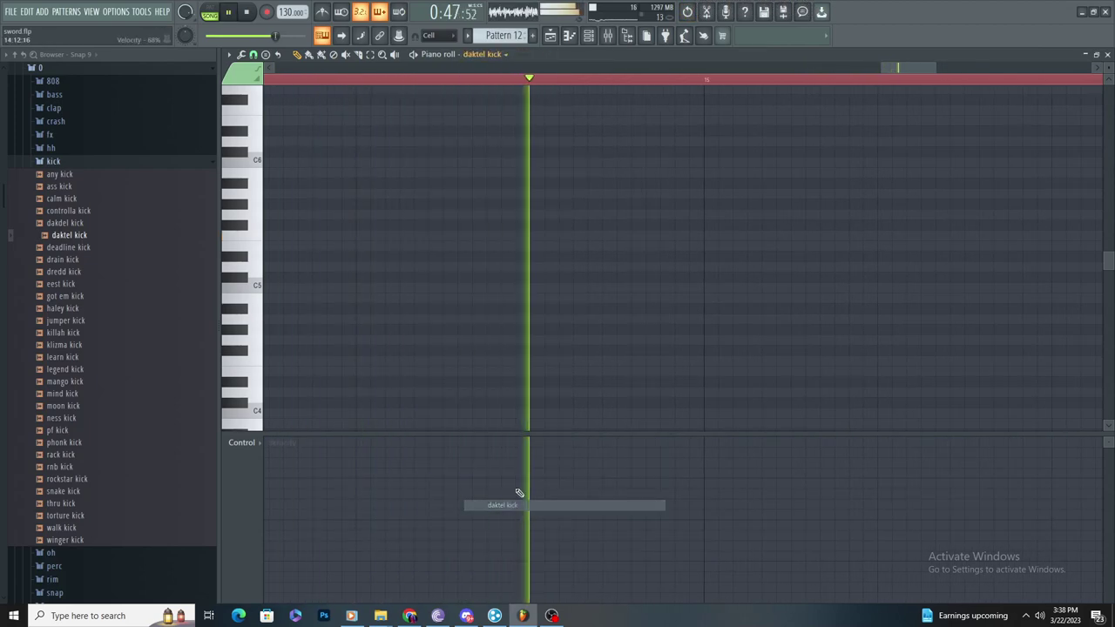
click(548, 36)
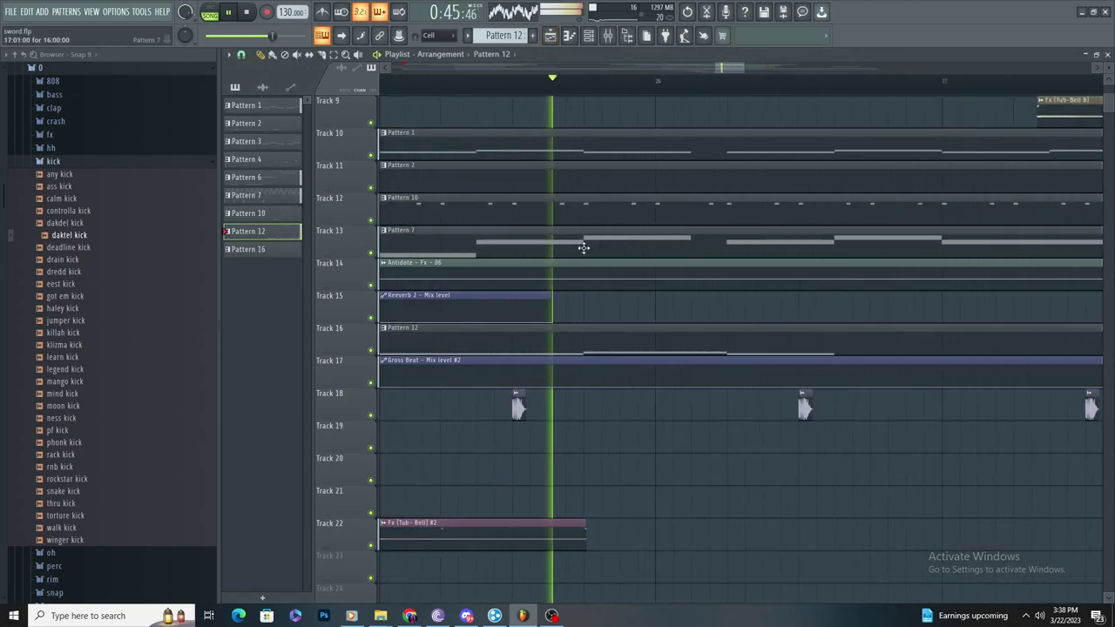
double_click(654, 218)
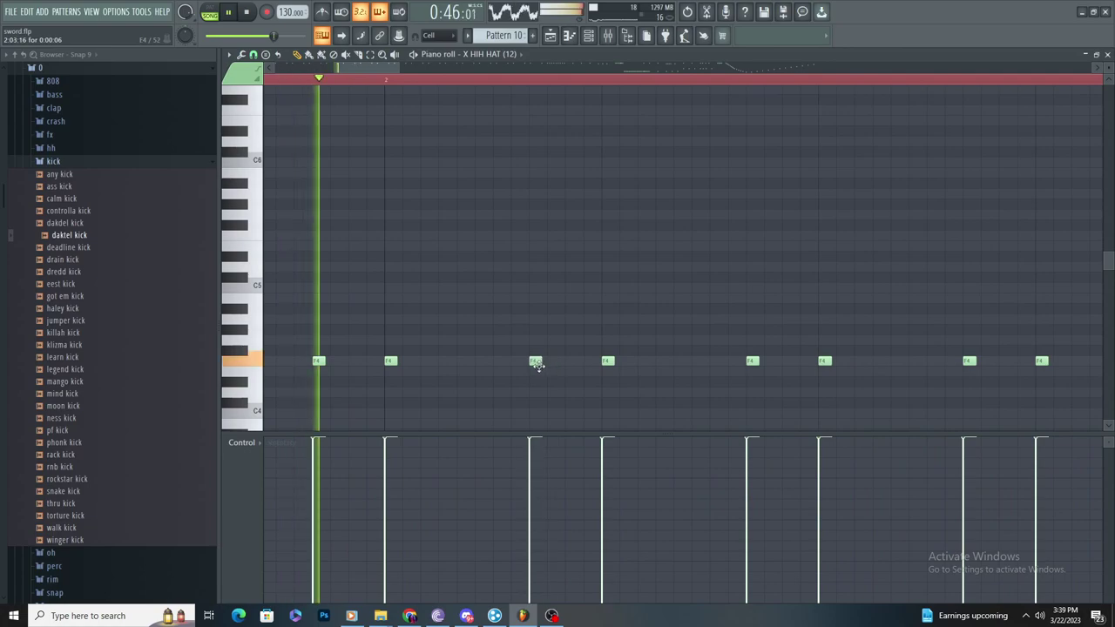
scroll(538, 364, down, 4)
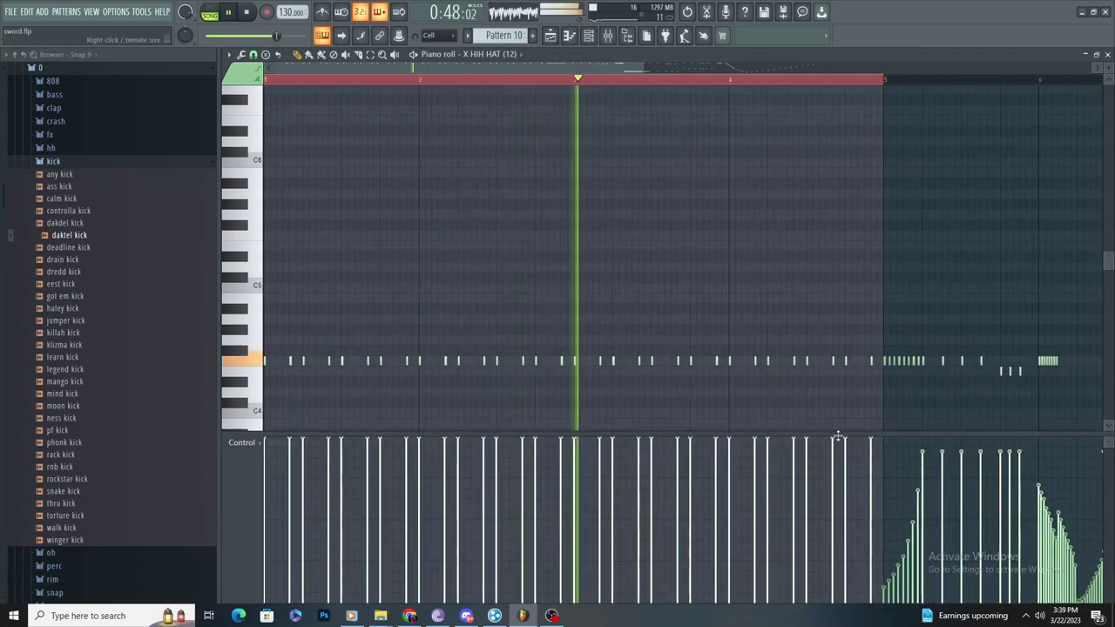
scroll(866, 398, up, 4)
scroll(866, 398, down, 3)
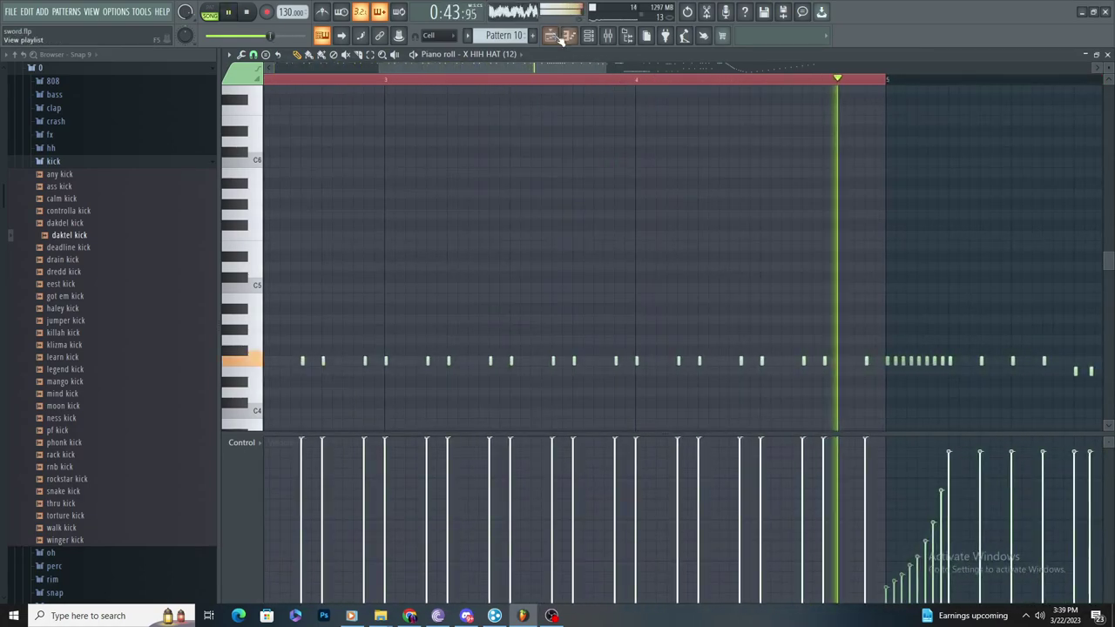
Step: Review the playlist arrangement around bars 25 to 28, including the Fx (Tub-Bell B) clip on Track 9
click(555, 36)
scroll(664, 228, down, 4)
scroll(704, 243, up, 1)
scroll(773, 147, up, 3)
scroll(767, 152, up, 4)
scroll(746, 183, down, 3)
scroll(738, 226, up, 2)
right_click(733, 250)
click(735, 252)
scroll(723, 250, up, 2)
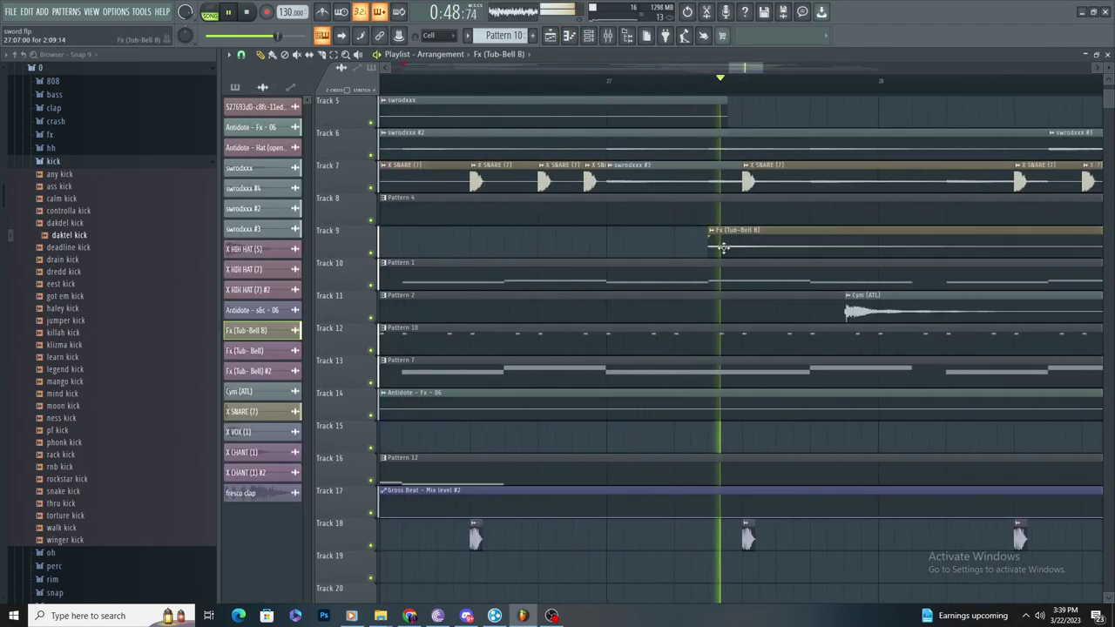
scroll(695, 262, down, 3)
scroll(722, 470, down, 5)
scroll(774, 528, down, 4)
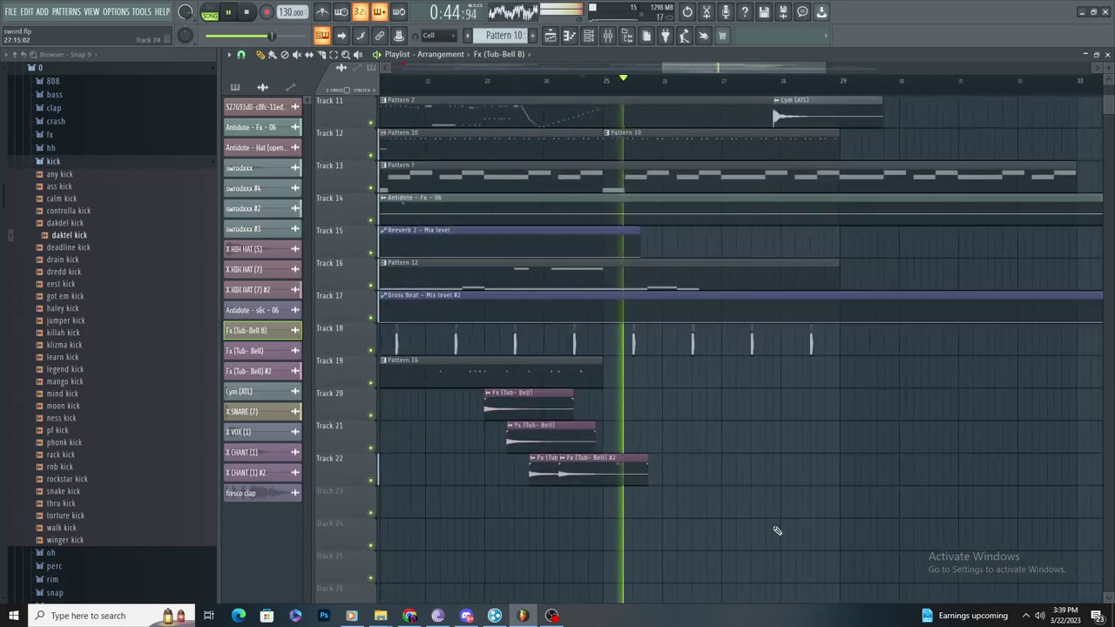
Step: Try moving the Cym (ATL) clip near bar 28 and undo the move
scroll(737, 466, down, 1)
scroll(750, 263, up, 3)
drag(760, 457, 723, 533)
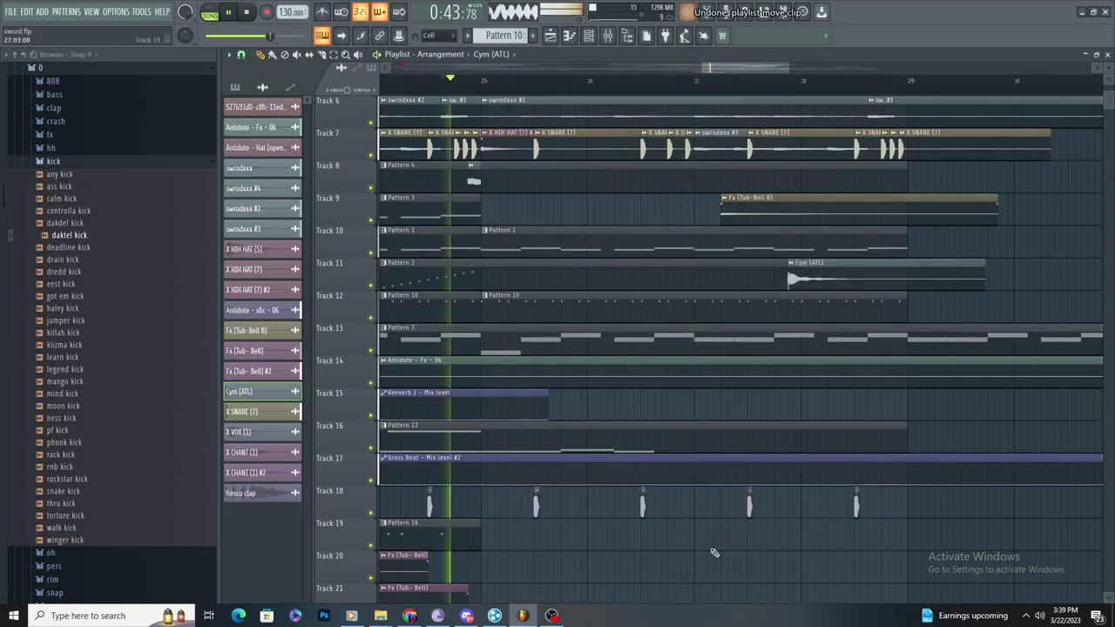
key(ctrl+z)
scroll(797, 183, up, 1)
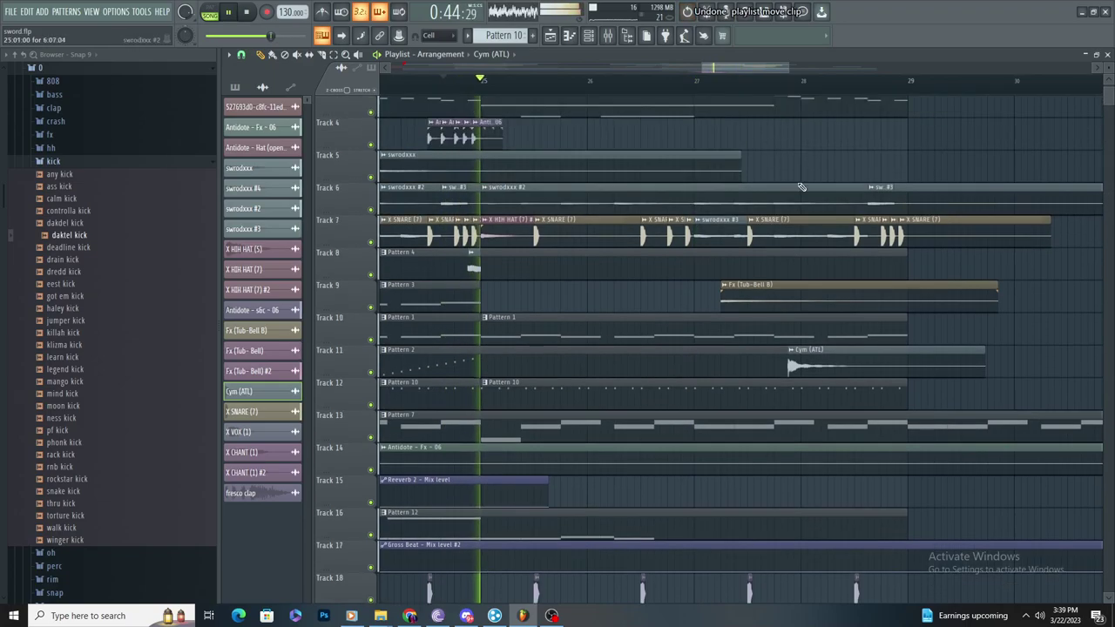
scroll(795, 190, up, 2)
scroll(789, 261, down, 5)
scroll(832, 453, down, 3)
scroll(838, 383, up, 3)
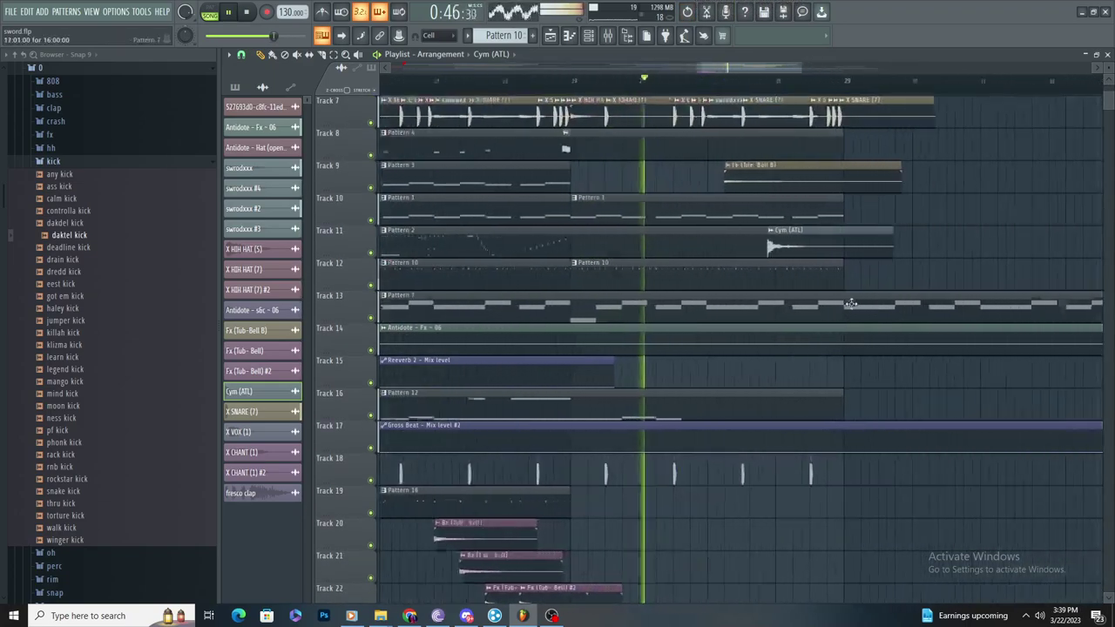
Step: Set the Fx (Tub-Bell B) clip on Track 9 to a pitch shift of -700 cents with the Auto stretch mode
scroll(851, 307, up, 2)
scroll(616, 189, up, 2)
double_click(622, 182)
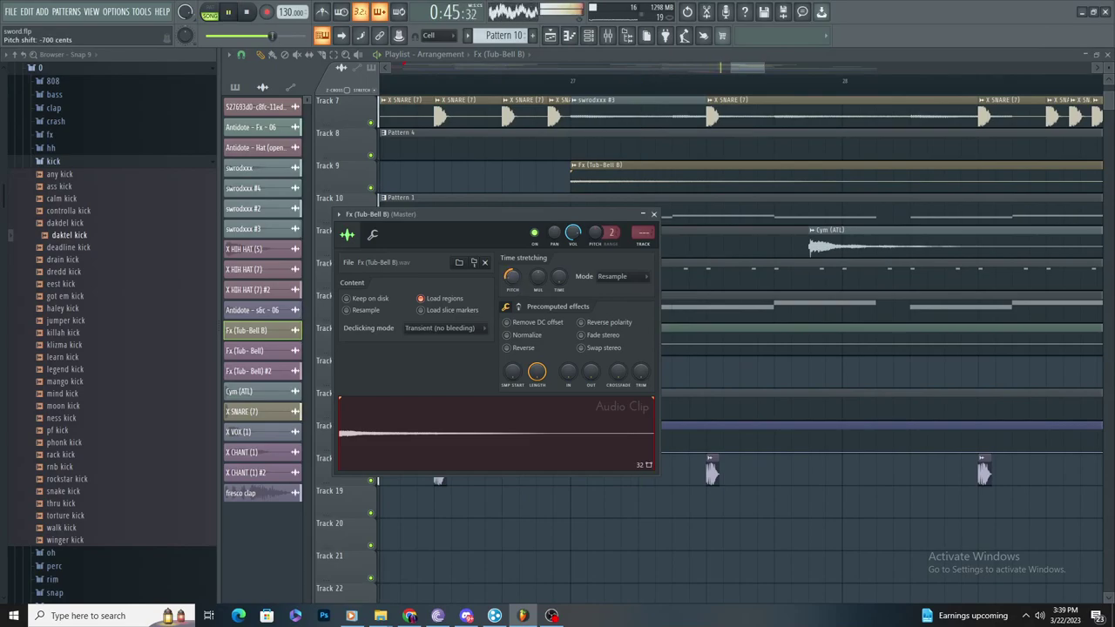
click(635, 169)
double_click(660, 185)
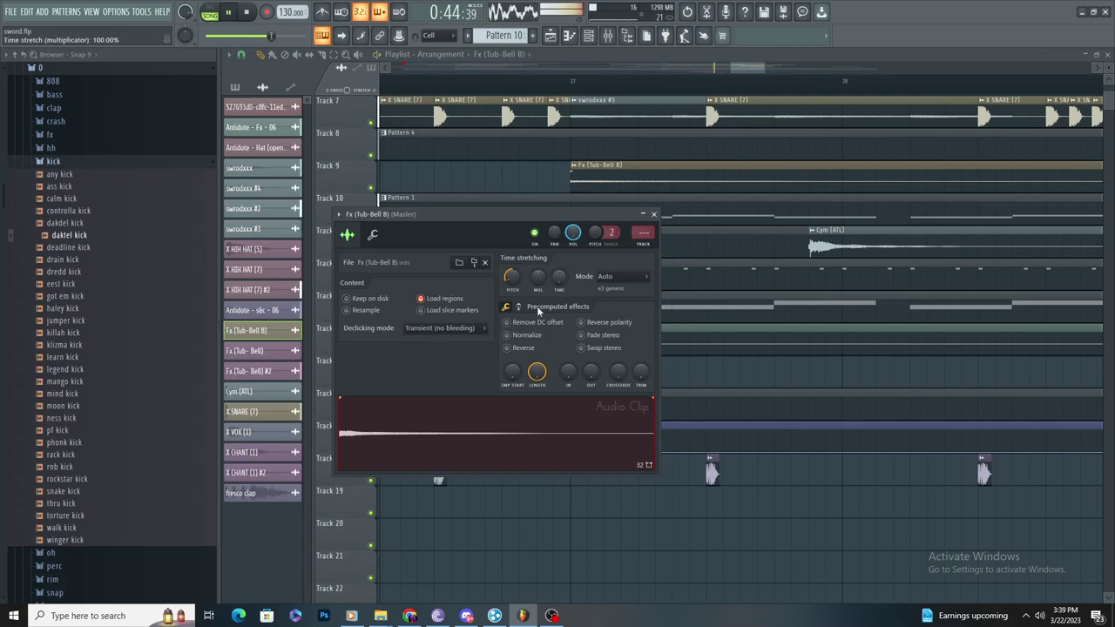
Step: Try an Fx (Tub-Bell B) clip on Track 22 after bar 27 and delete it
scroll(688, 391, down, 3)
click(686, 588)
scroll(730, 547, down, 2)
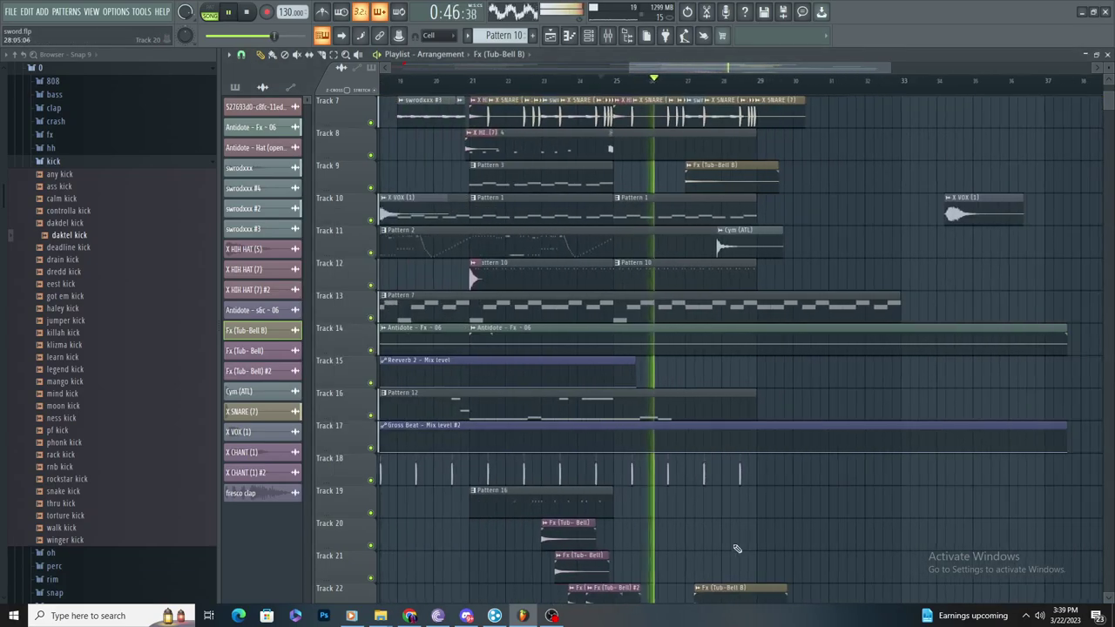
right_click(741, 589)
Step: Duplicate the Fx (Tub- Bell) clips on Tracks 20 to 22 and move the copies to start at bar 27
scroll(761, 567, down, 5)
click(600, 80)
drag(647, 498, 514, 370)
scroll(772, 450, up, 7)
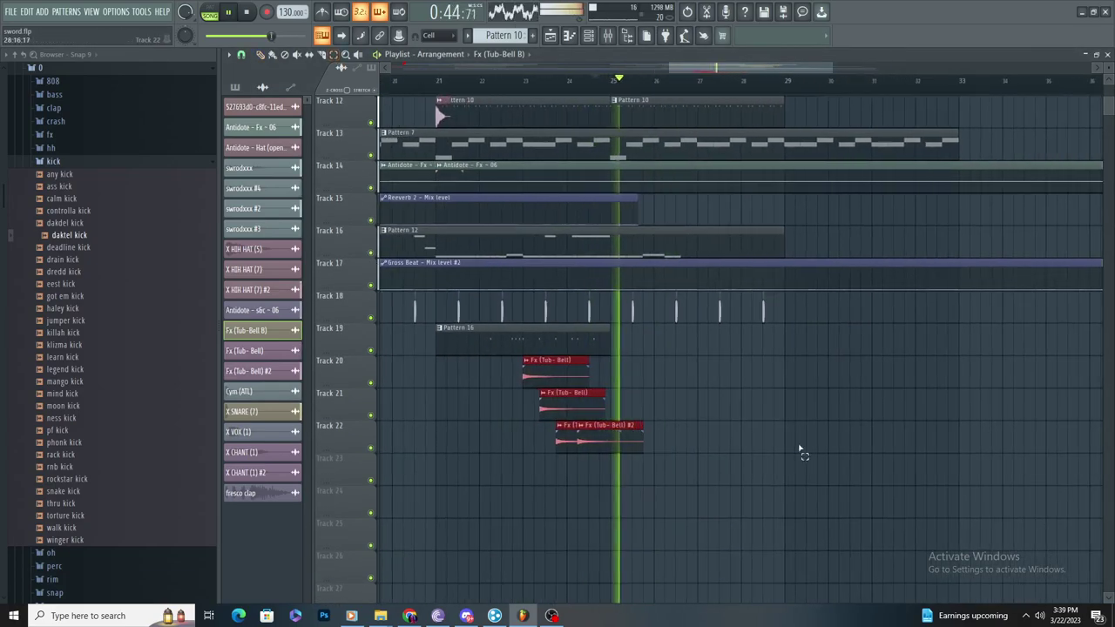
key(ctrl+b)
scroll(573, 327, up, 2)
drag(600, 360, 615, 360)
click(625, 338)
right_click(627, 337)
scroll(627, 324, up, 5)
key(space)
key(space)
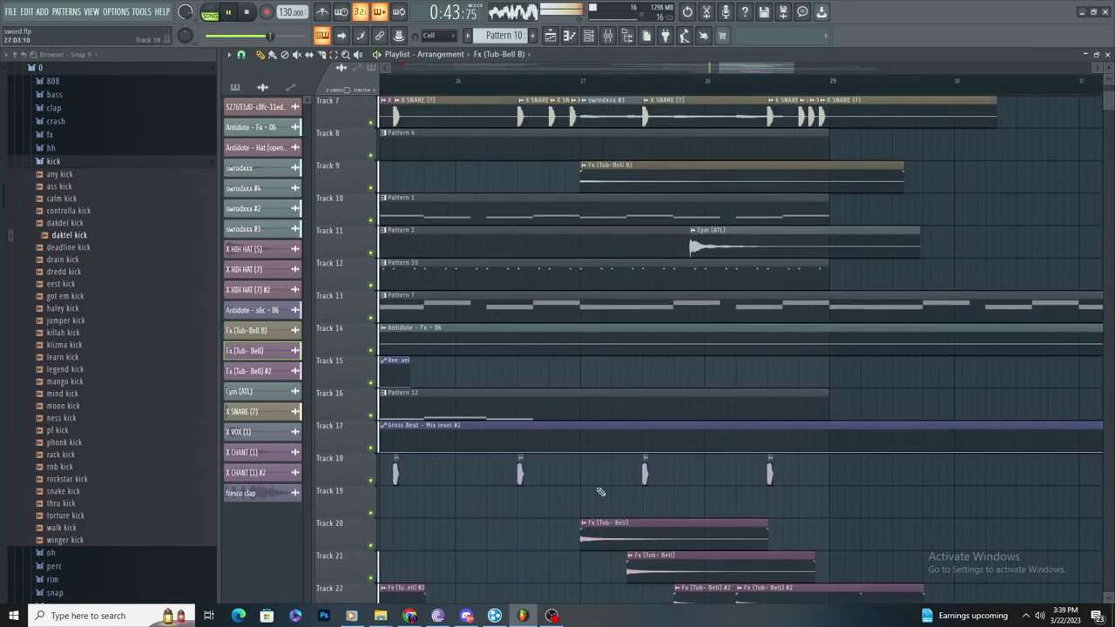
Step: Delete the Fx (Tub-Bell B) clip on Track 9 at bar 27
scroll(596, 490, down, 3)
scroll(587, 496, up, 3)
scroll(600, 150, up, 4)
right_click(612, 210)
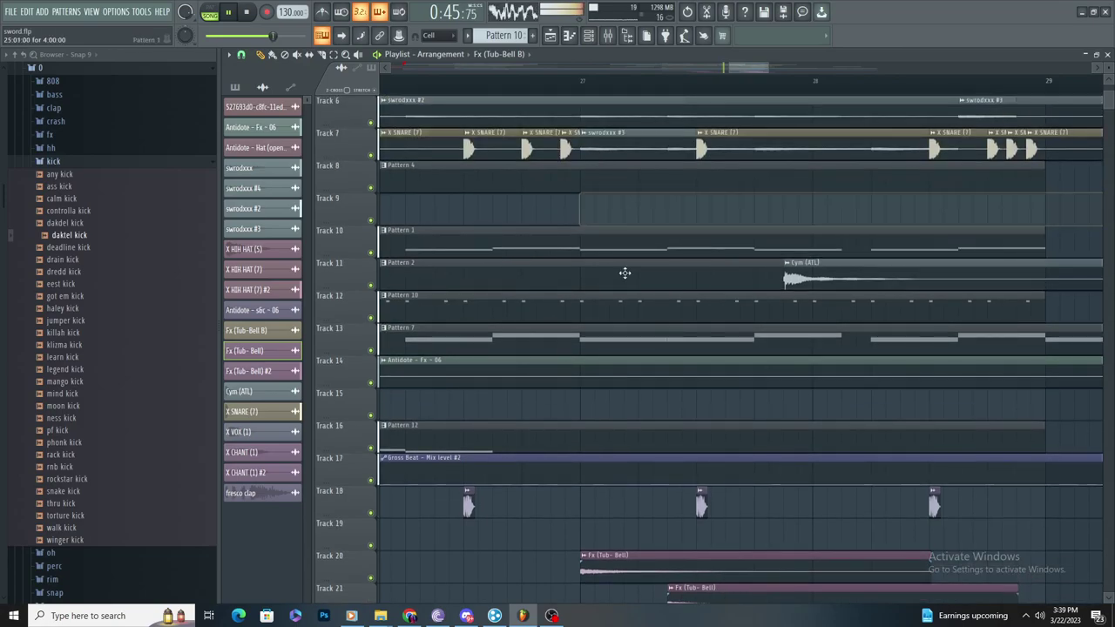
Step: Make the copied Fx (Tub- Bell) clip on Track 20 at bar 27 unique
scroll(622, 279, down, 3)
scroll(638, 438, down, 3)
click(616, 458)
click(640, 533)
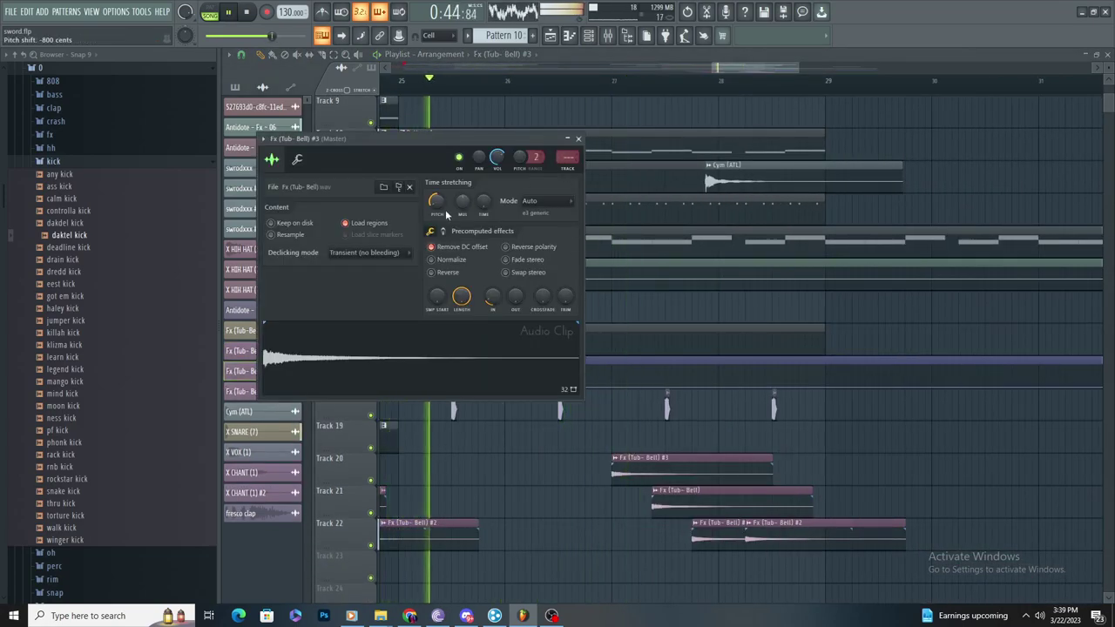
Step: Check the Serum #3 notes of Pattern 7 in the piano roll and return to the playlist
double_click(638, 235)
scroll(433, 269, down, 4)
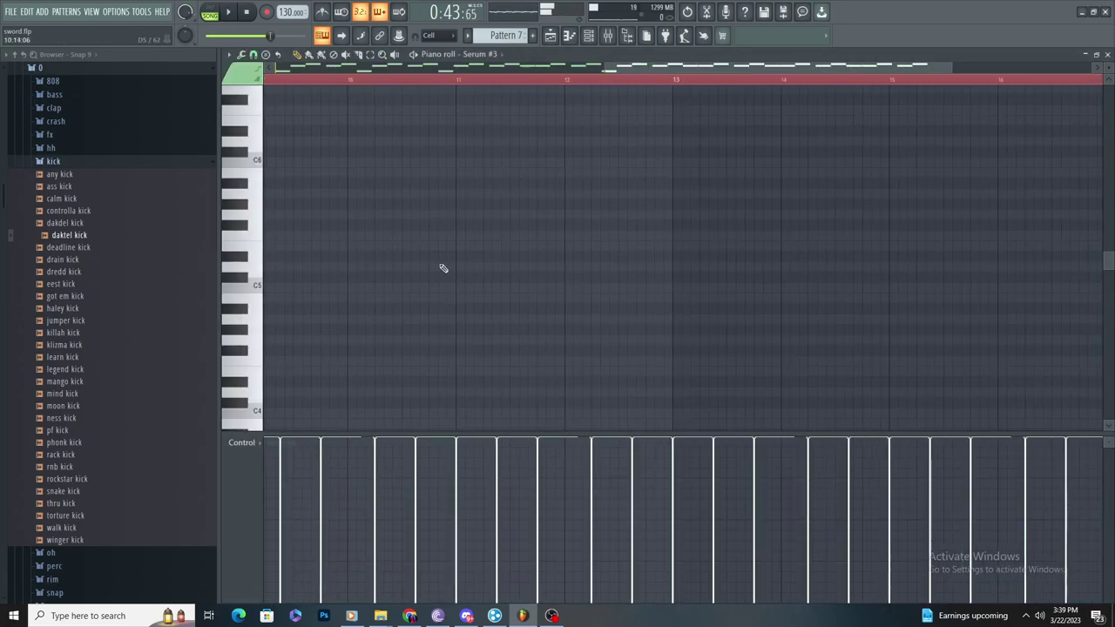
scroll(601, 366, down, 4)
scroll(487, 314, down, 3)
scroll(378, 247, up, 4)
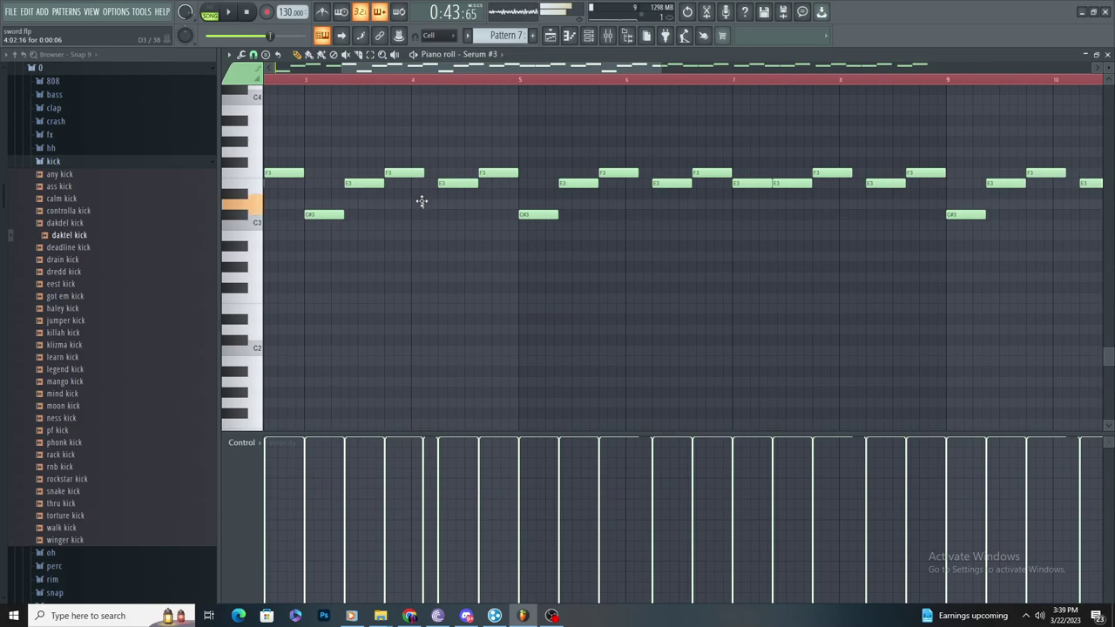
key(F5)
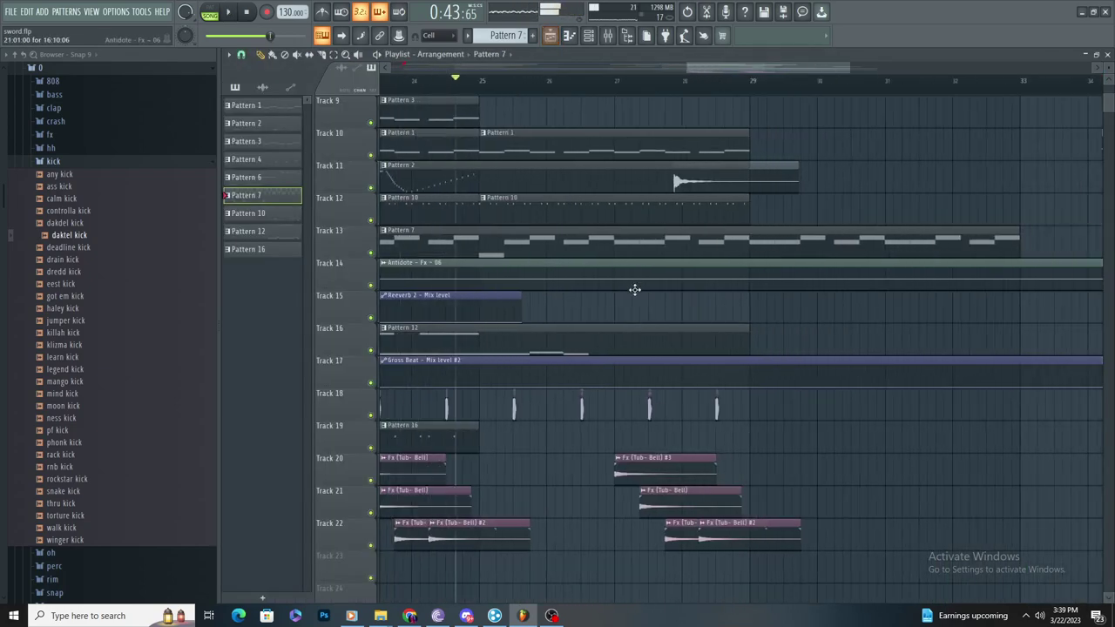
Step: Raise the pitch shift of the Fx (Tub- Bell) #3 clip to about +429 cents
scroll(648, 470, up, 3)
double_click(640, 467)
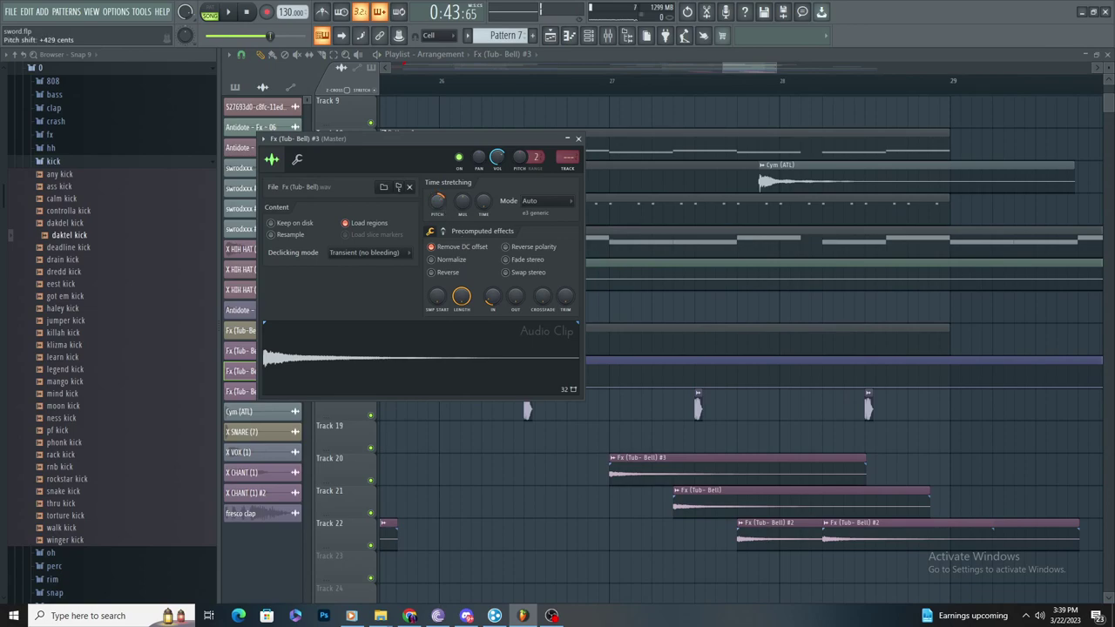
key(space)
Step: Route Fx (Tub- Bell) #3 to mixer Insert 42 and add Gross Beat there with the 1/2 Bt Gate volume preset
drag(568, 157, 568, 70)
click(1050, 92)
mouse_move(1057, 103)
click(899, 47)
key(space)
click(448, 373)
key(space)
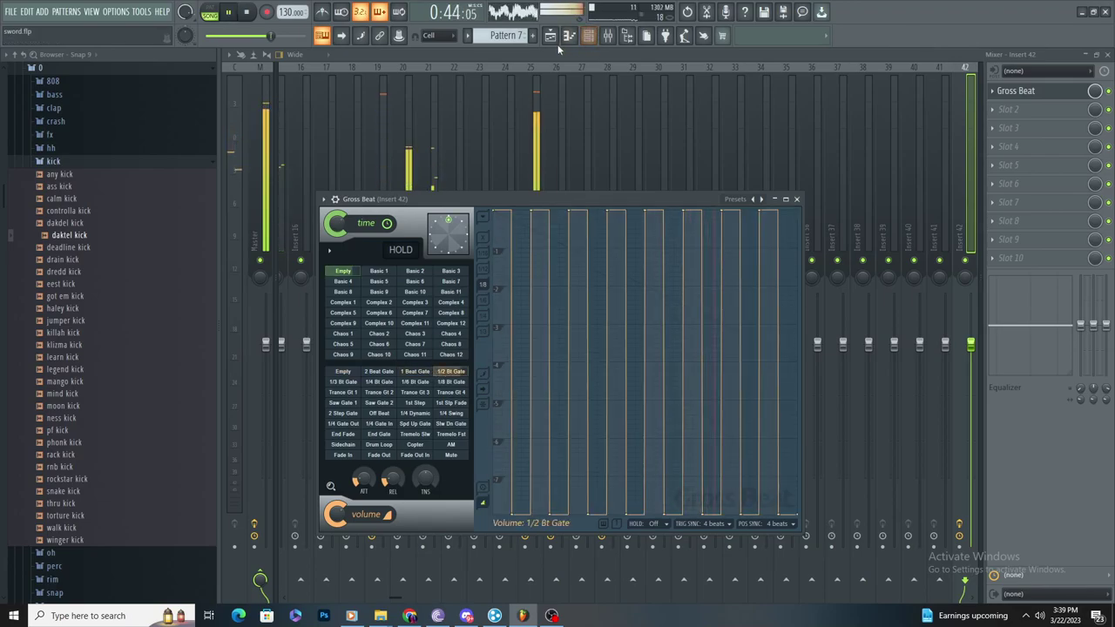
key(F5)
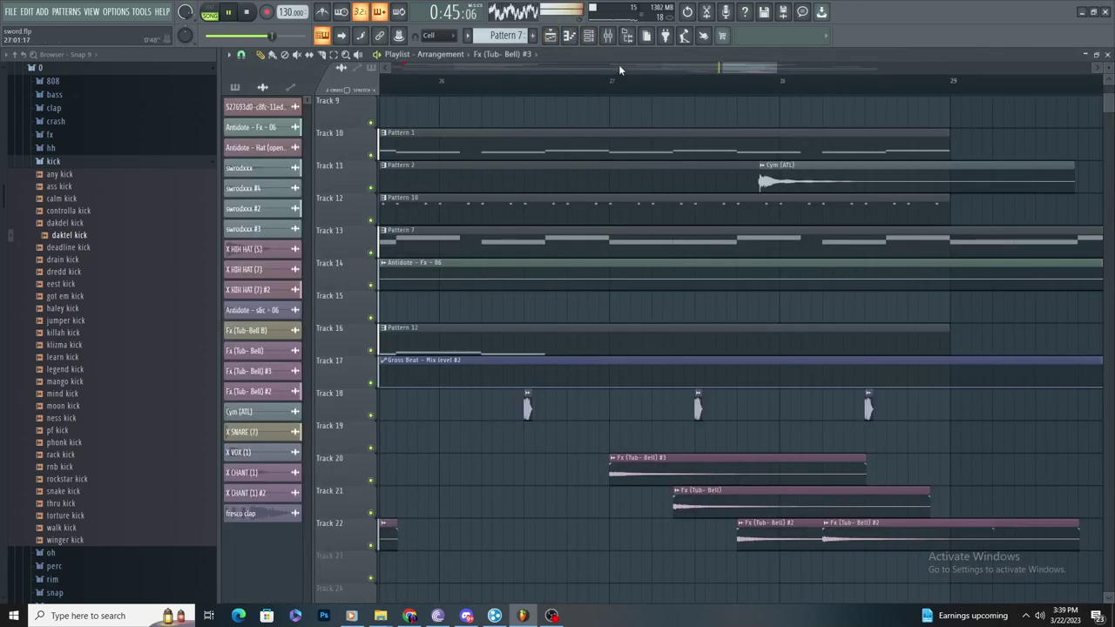
Step: Place an Fx (Tub- Bell) clip on Track 22 at bar 27 and Fx (Tub- Bell) #3 copies on Tracks 19 and 18, aligned with the bells below
scroll(689, 460, up, 2)
click(658, 494)
click(574, 525)
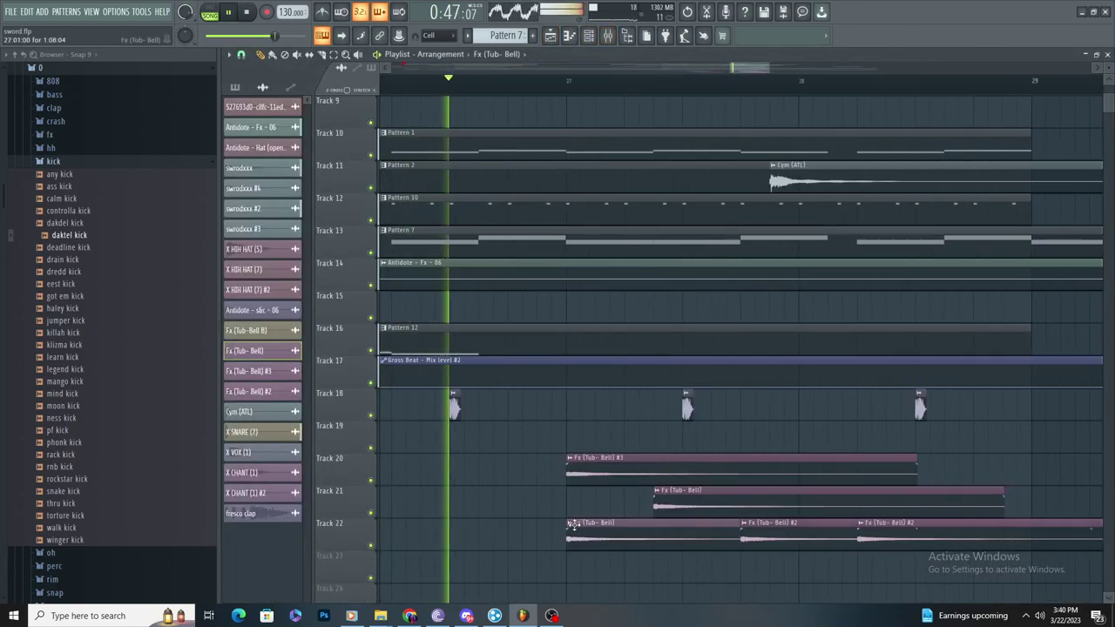
right_click(641, 545)
key(space)
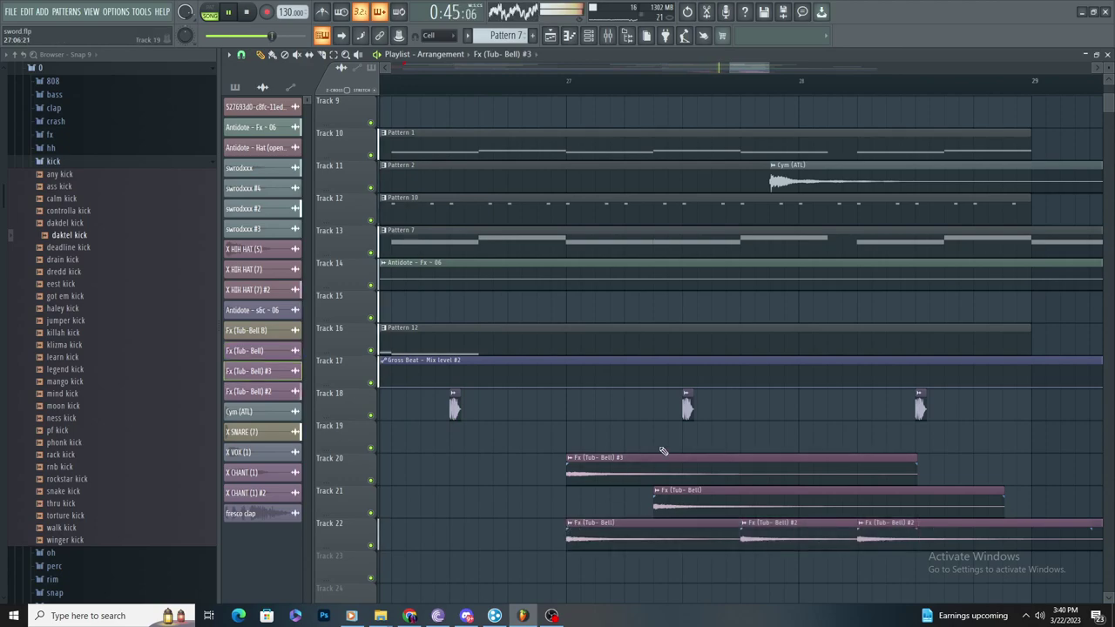
click(671, 430)
click(745, 396)
Step: Make the Track 18 copy of Fx (Tub- Bell) #3 unique and set its pitch shift to +500 cents
click(744, 393)
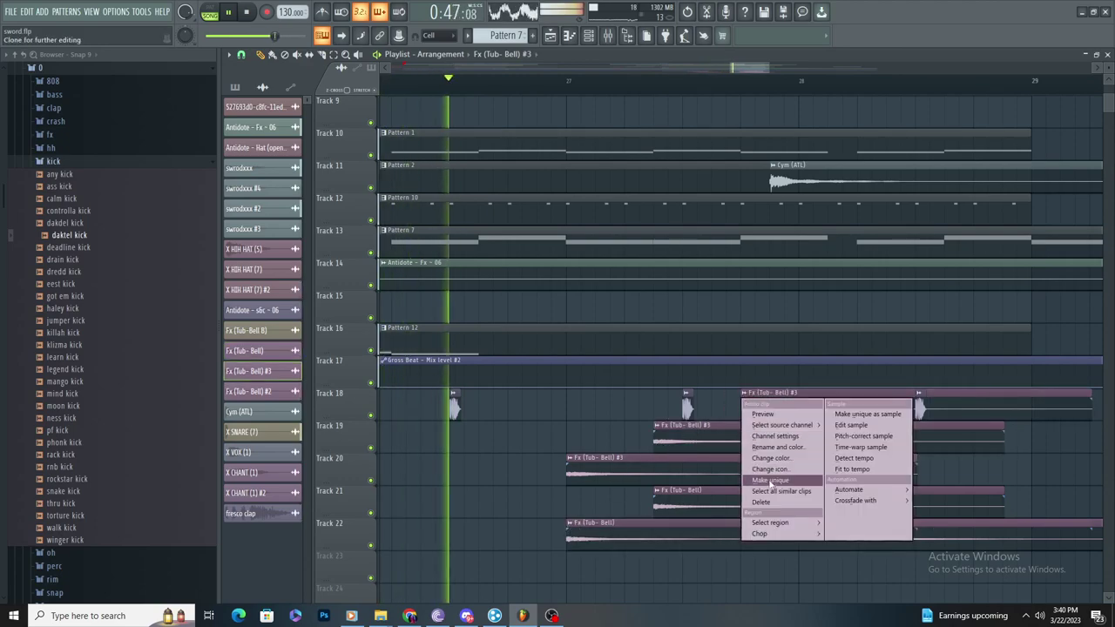
click(772, 480)
double_click(780, 406)
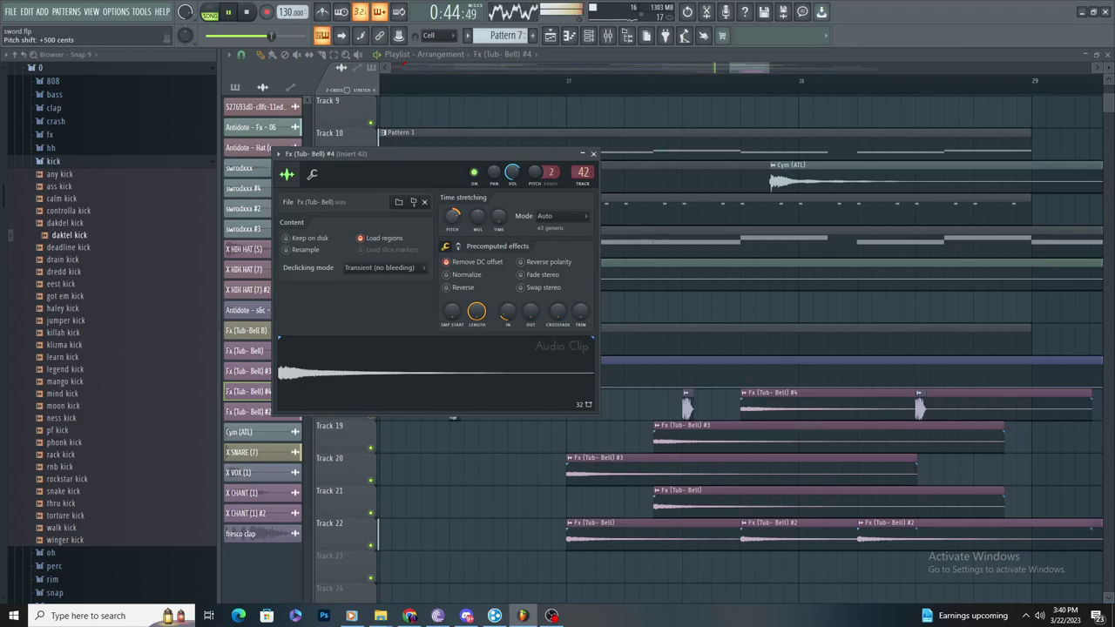
click(633, 492)
right_click(631, 502)
Step: Increase the fade-in of the Fx (Tub- Bell) #3 and #4 samples
double_click(620, 473)
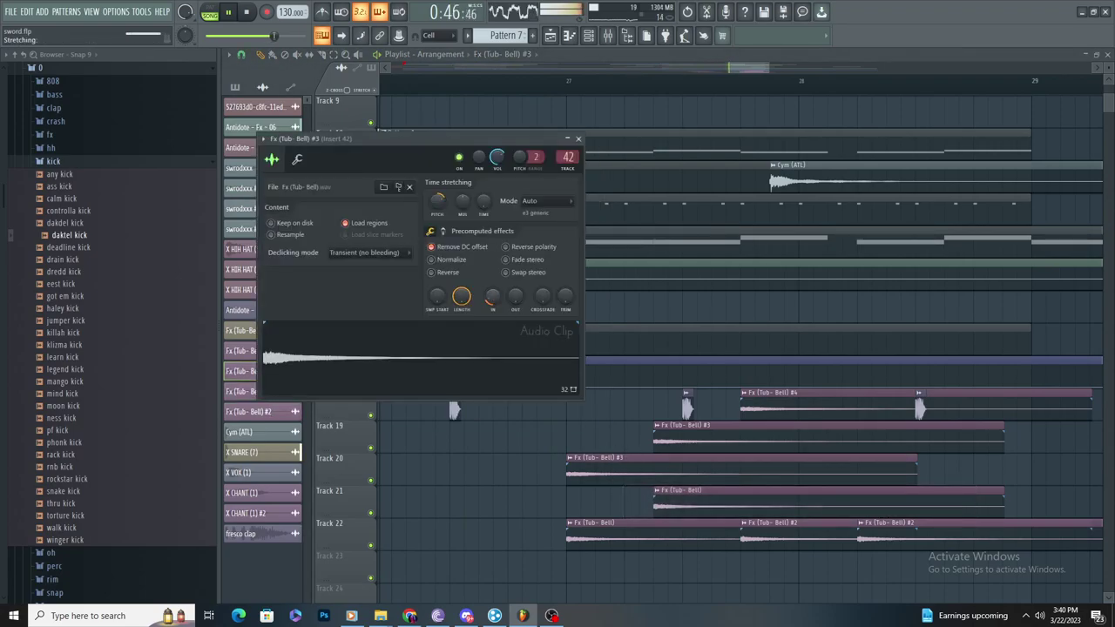
double_click(767, 405)
drag(511, 314, 510, 298)
scroll(681, 444, down, 1)
key(space)
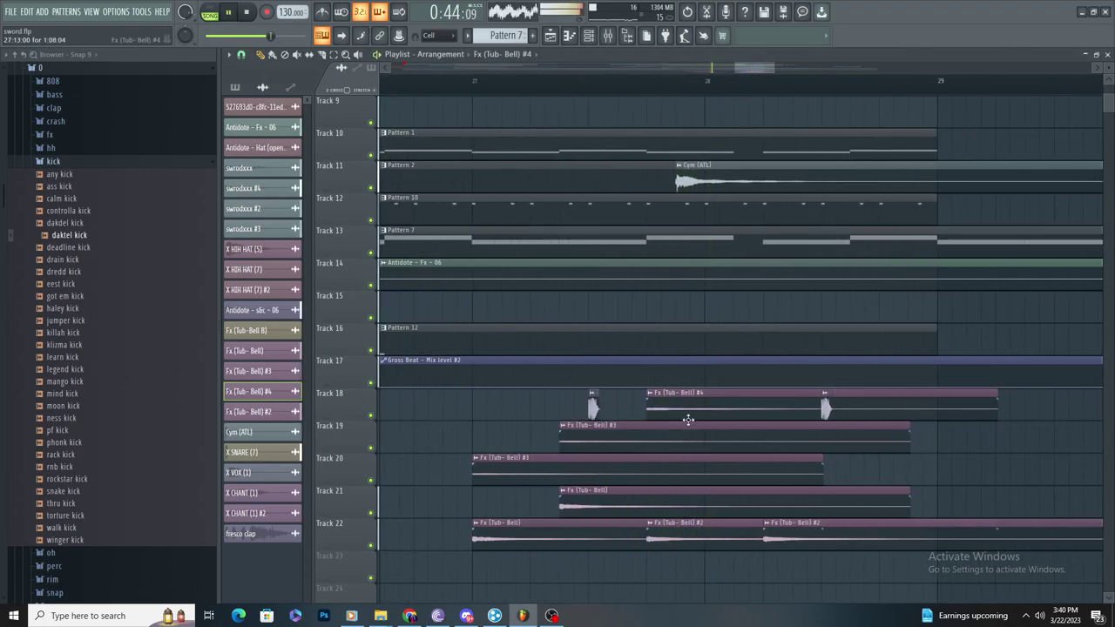
Step: Add a second Fx (Tub- Bell) #4 clip on Track 18 at step 5 of bar 28
scroll(737, 507, up, 1)
drag(745, 562, 746, 407)
scroll(653, 442, down, 1)
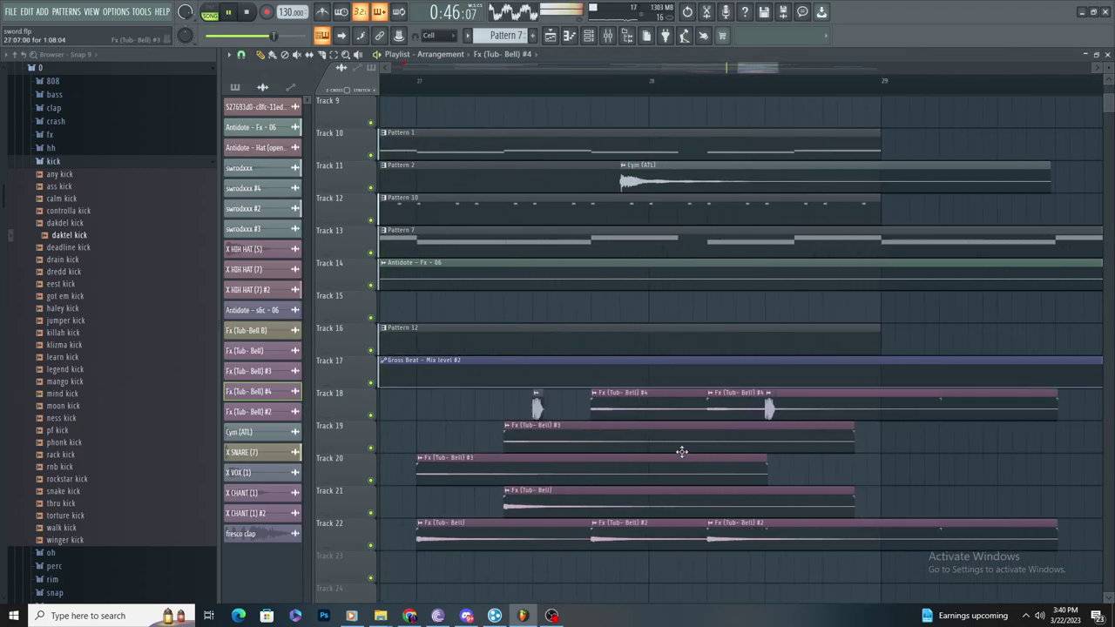
Step: Play back and examine the layered bell clips on Tracks 18 to 22 around bars 27 to 29
scroll(601, 403, down, 2)
scroll(602, 407, up, 2)
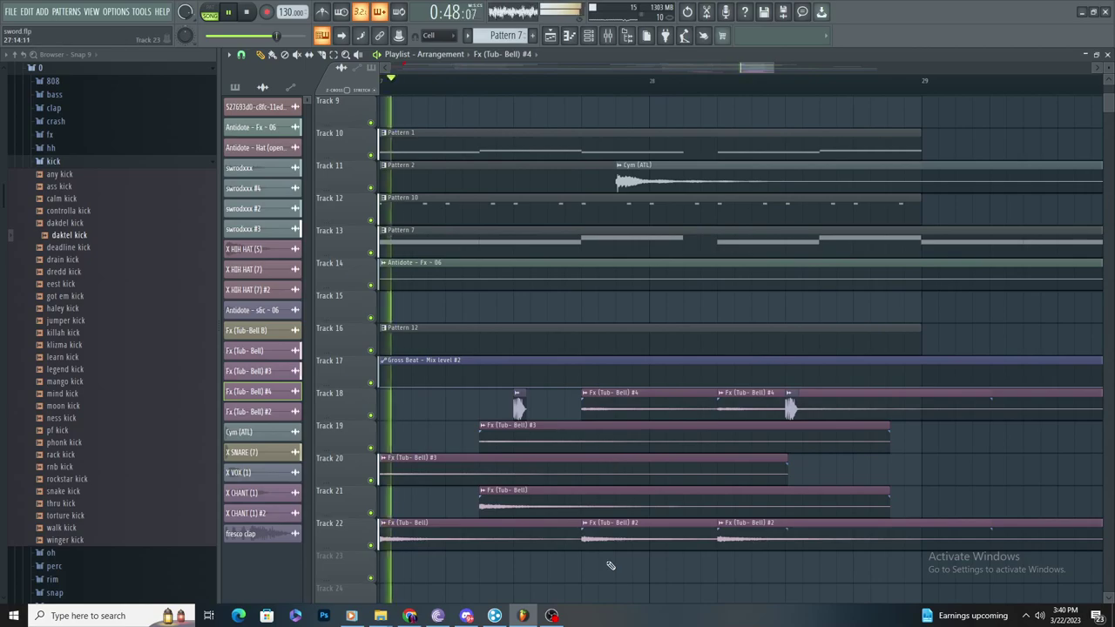
scroll(621, 570, down, 2)
scroll(621, 570, down, 2)
scroll(621, 570, up, 2)
scroll(633, 558, down, 2)
click(700, 548)
right_click(701, 548)
scroll(654, 542, up, 1)
scroll(636, 533, down, 2)
key(space)
key(space)
scroll(597, 401, up, 2)
Step: Compare the pitch shift settings of the Fx (Tub- Bell) and Fx (Tub- Bell) #2 clips on Track 22
double_click(597, 404)
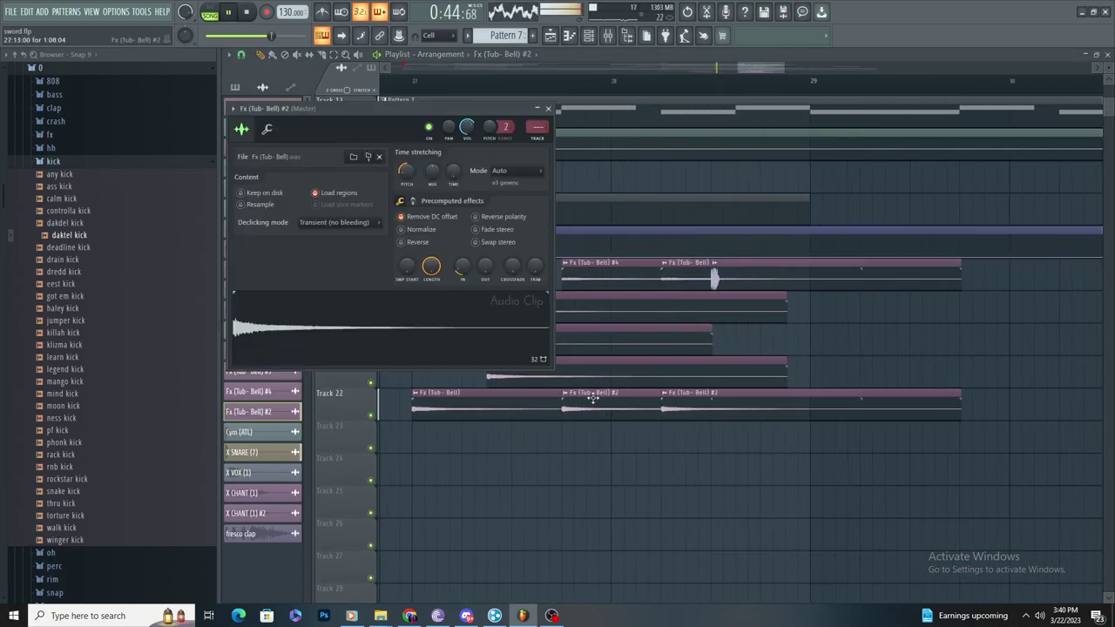
click(604, 483)
right_click(606, 483)
scroll(623, 488, down, 2)
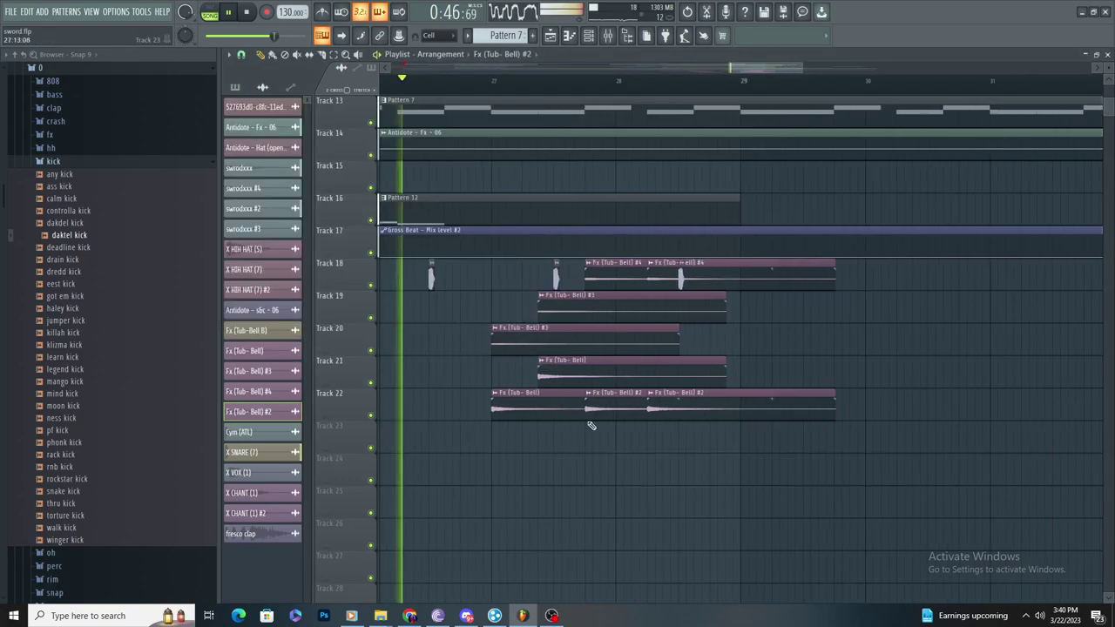
scroll(587, 423, up, 3)
double_click(501, 402)
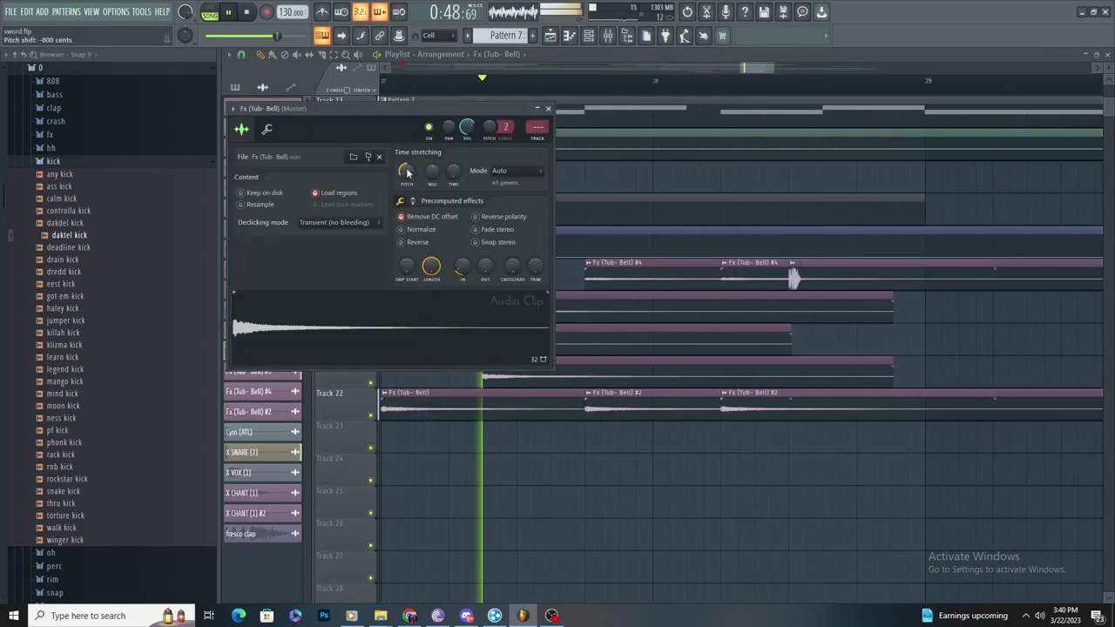
double_click(621, 386)
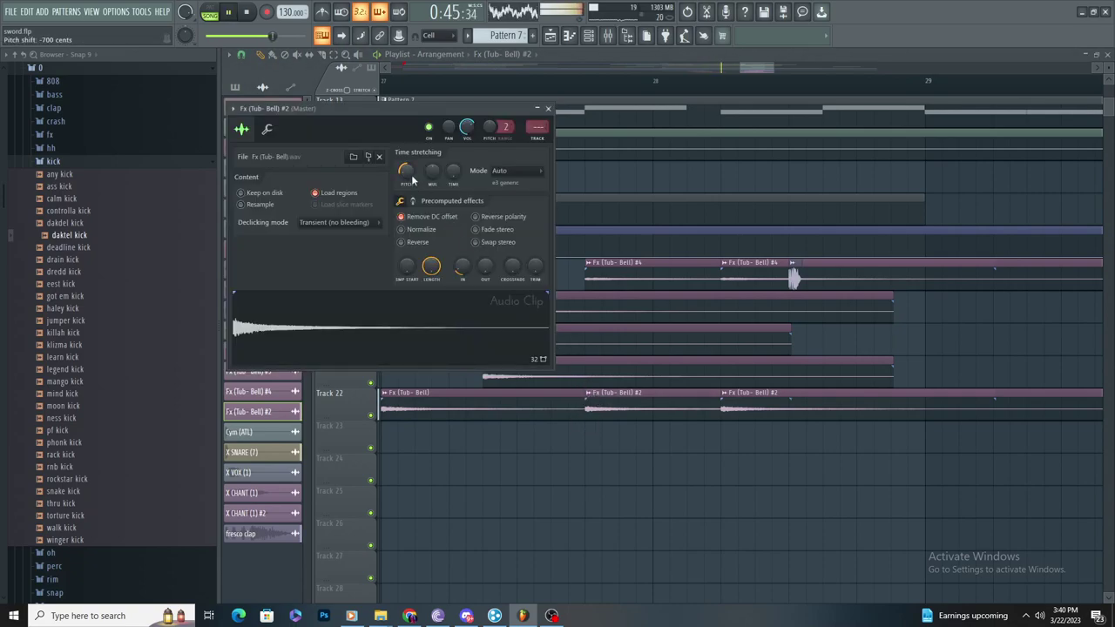
click(615, 509)
right_click(617, 512)
Step: Listen to the bell section again and recheck the channel settings of the first two clips on Track 22
scroll(612, 473, down, 2)
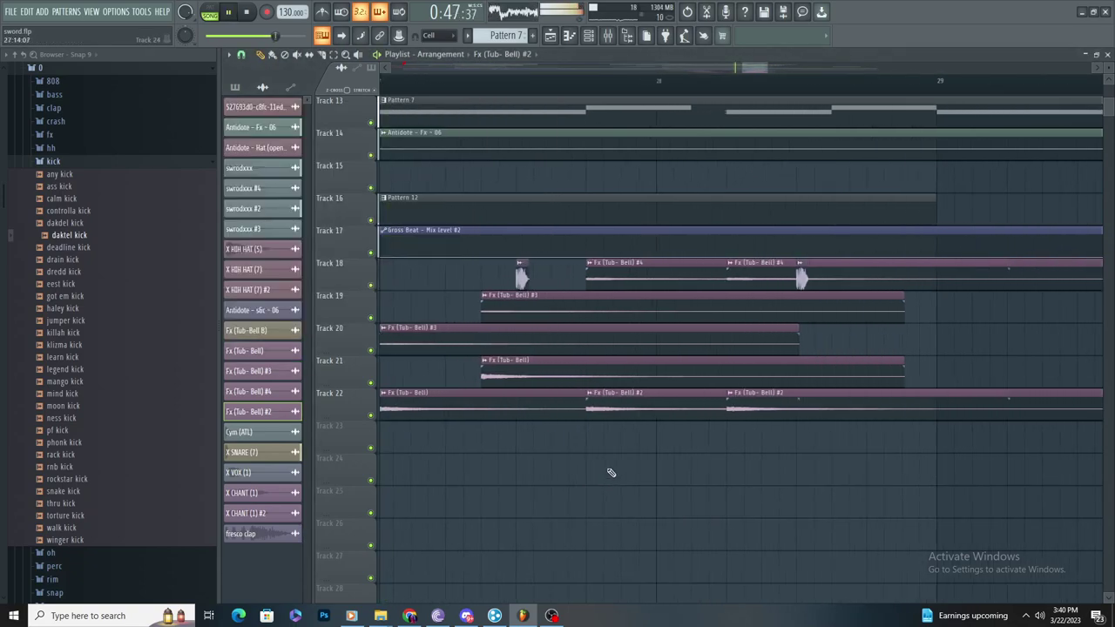
scroll(591, 460, up, 2)
scroll(612, 473, down, 2)
click(631, 479)
right_click(642, 482)
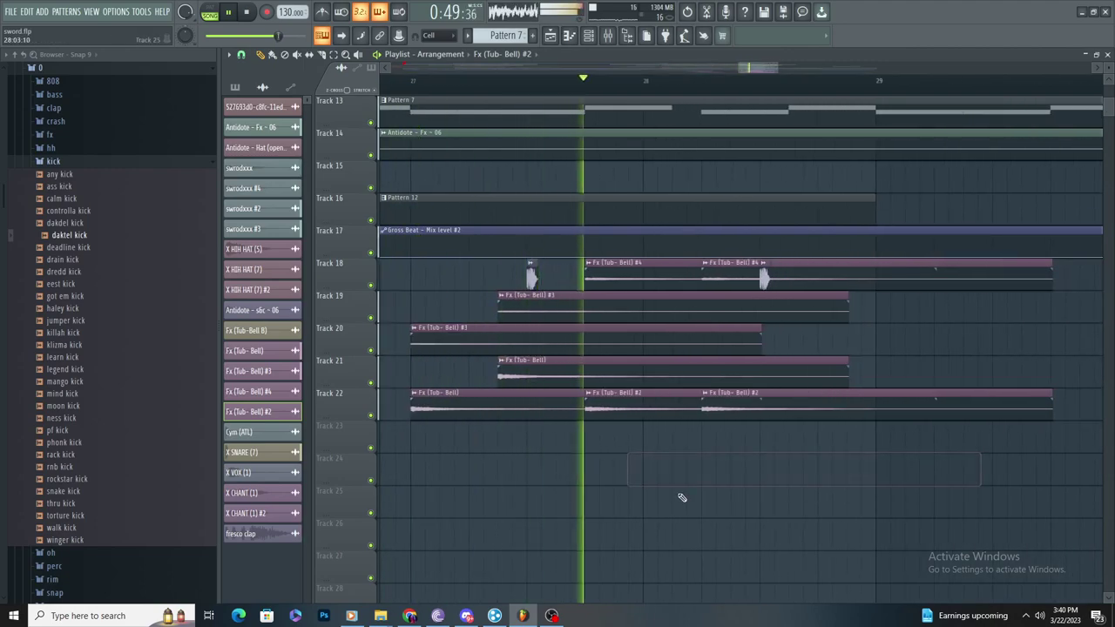
scroll(605, 460, up, 4)
double_click(520, 401)
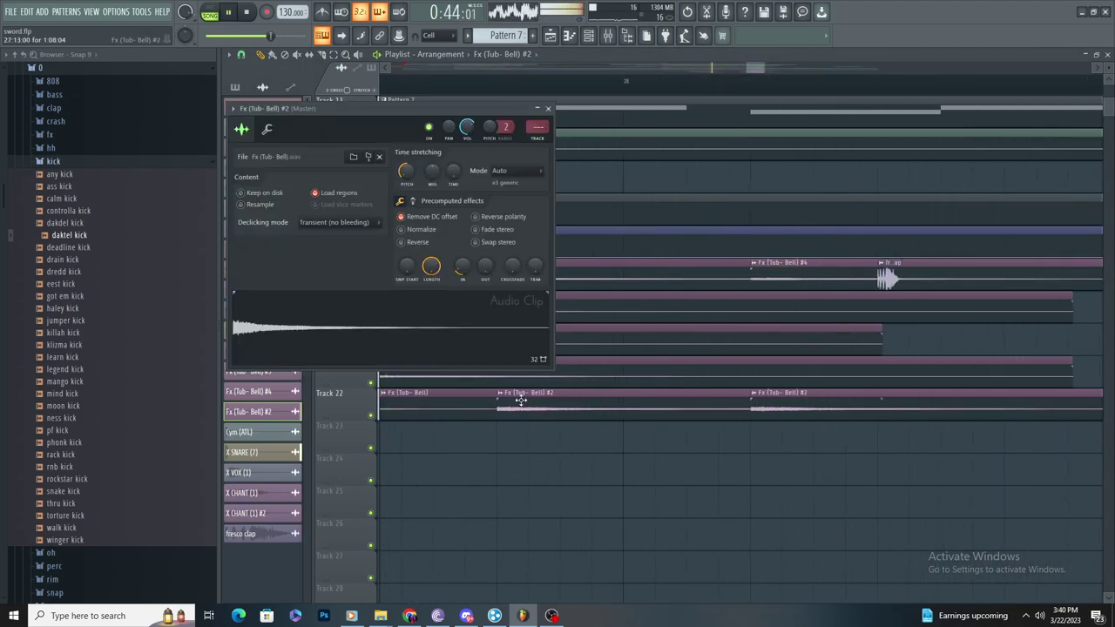
key(Escape)
double_click(465, 408)
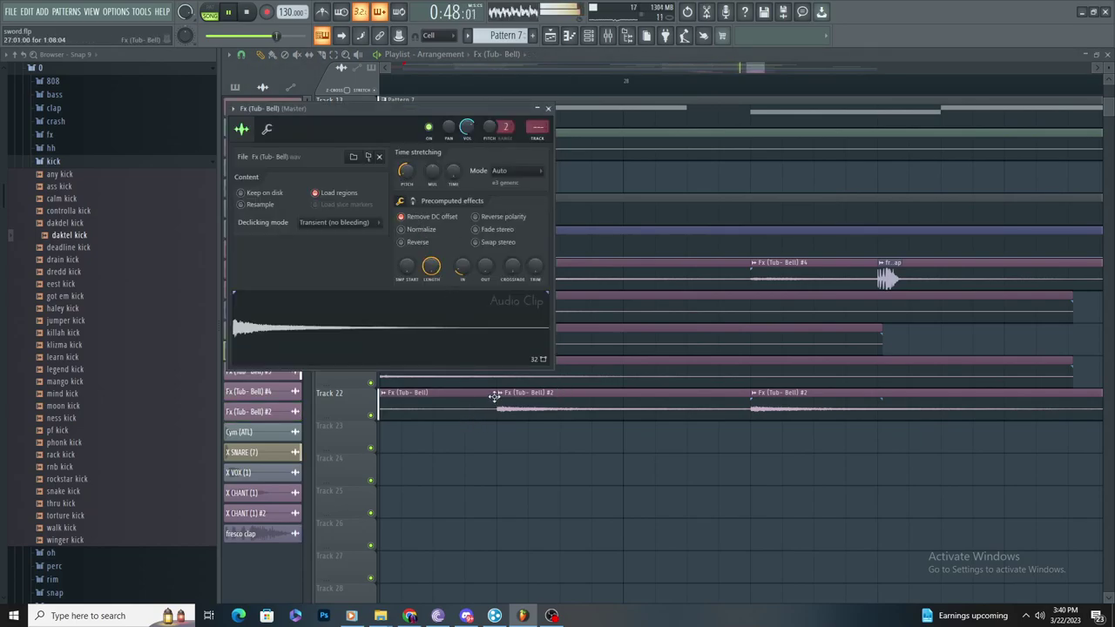
Step: Make the Fx (Tub- Bell) #2 clip on Track 22 at step 13 of bar 27 unique
right_click(496, 397)
click(561, 472)
click(554, 471)
right_click(538, 461)
right_click(500, 398)
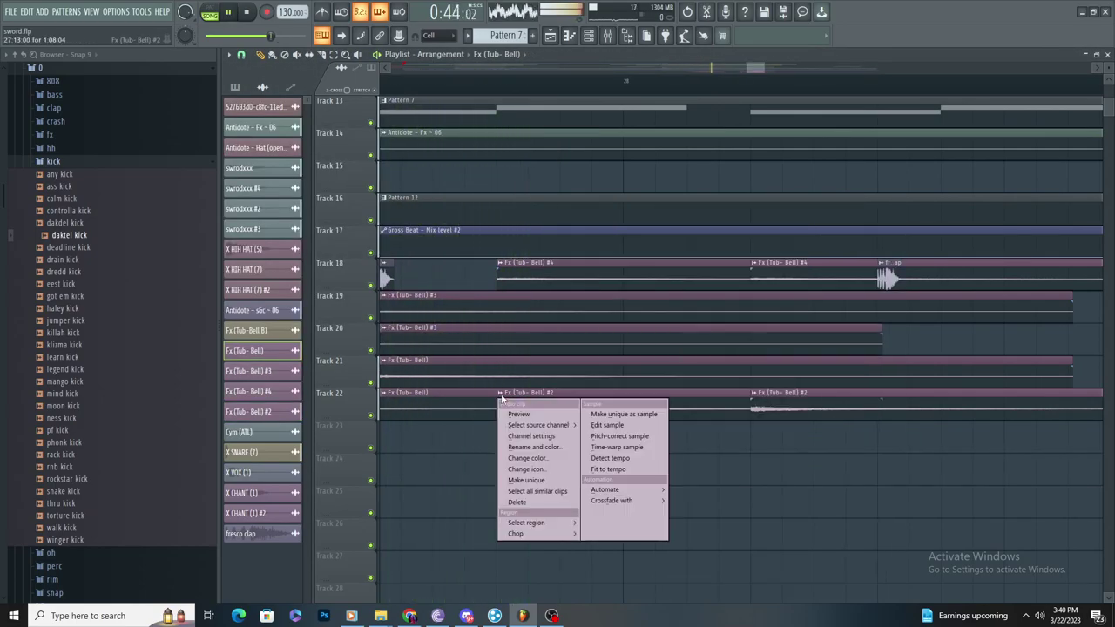
click(540, 482)
Step: Load Fruity Parametric EQ 2 in the first slot of mixer Insert 39, cutting the lows and boosting the mids
key(F9)
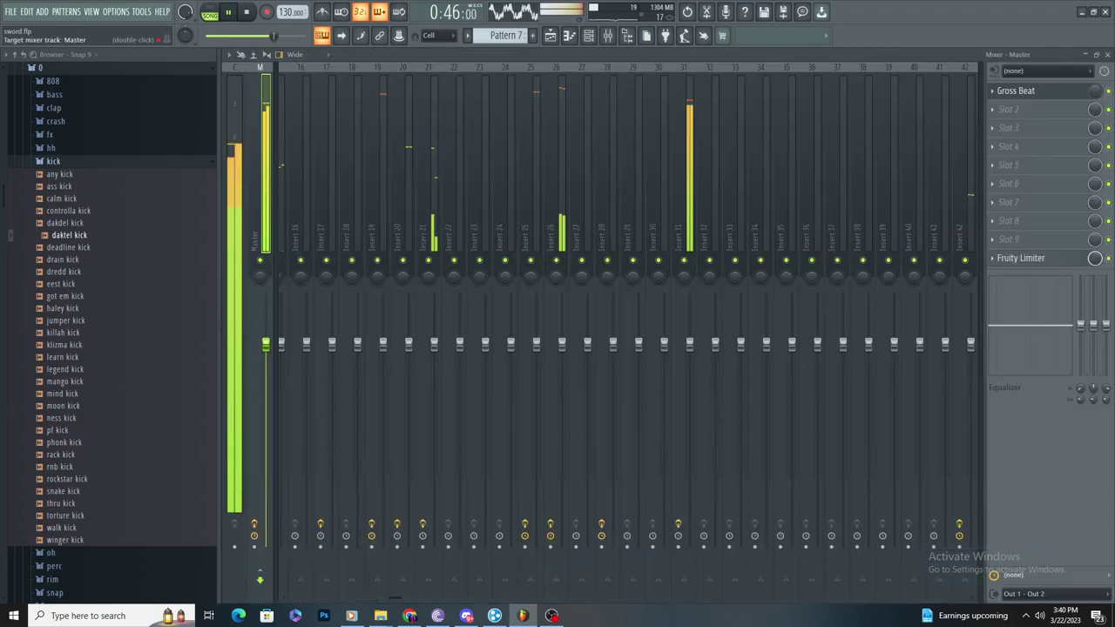
click(1037, 91)
mouse_move(998, 106)
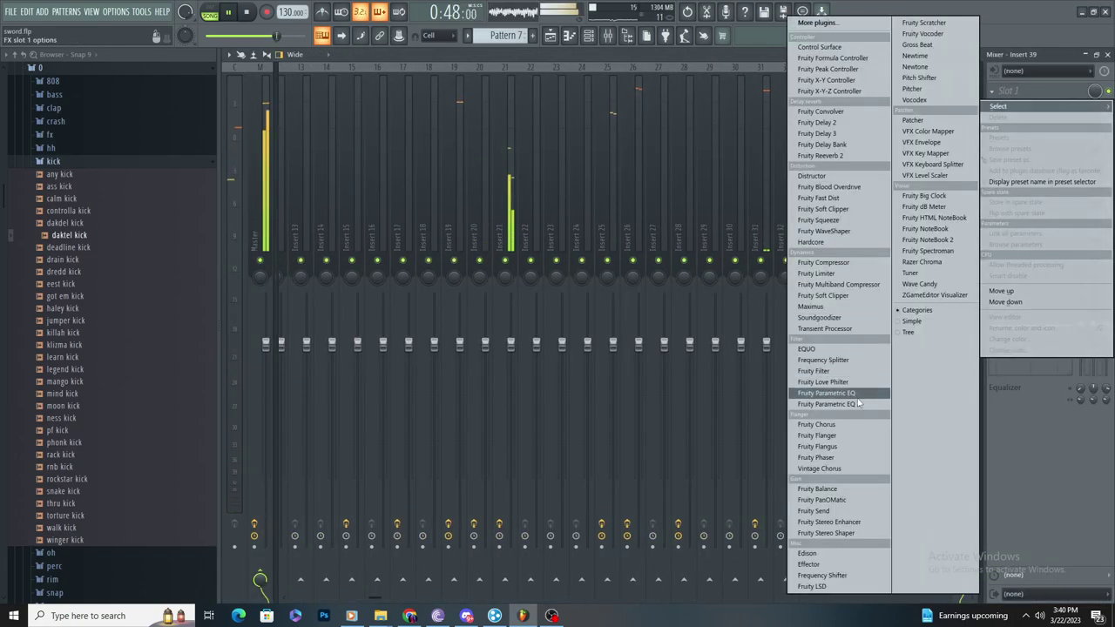
click(857, 404)
drag(346, 209, 410, 141)
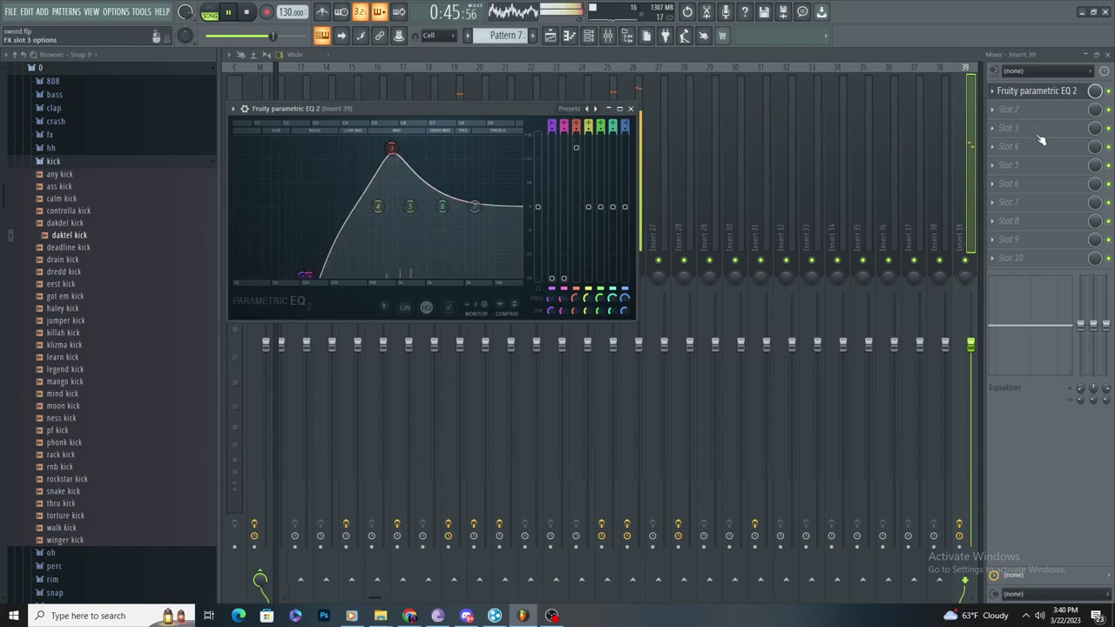
Step: Add Fruity Reeverb 2 to the second effect slot of Insert 39
click(1028, 109)
click(796, 155)
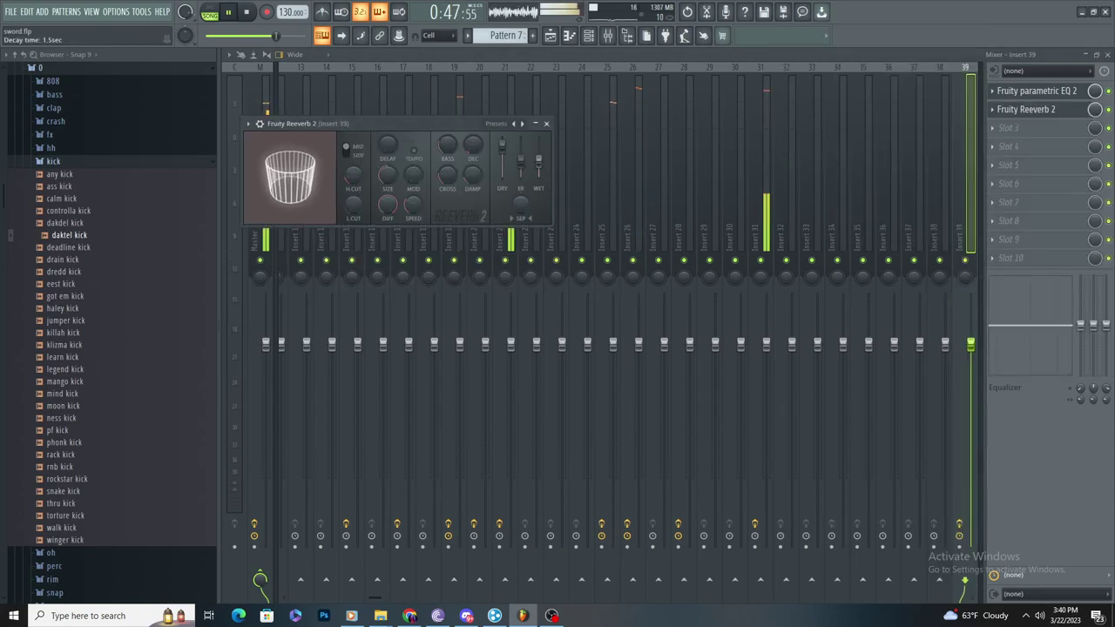
click(1007, 129)
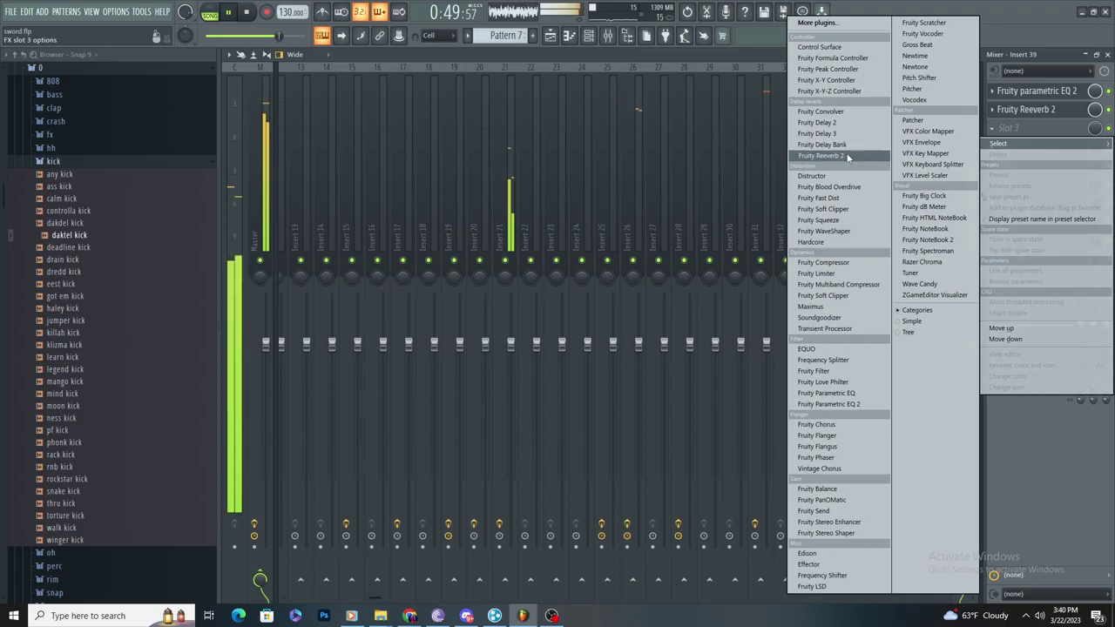
Step: Return to the playlist and delete both Fx (Tub- Bell) #4 clips from Track 18 while playing the section
key(space)
click(566, 35)
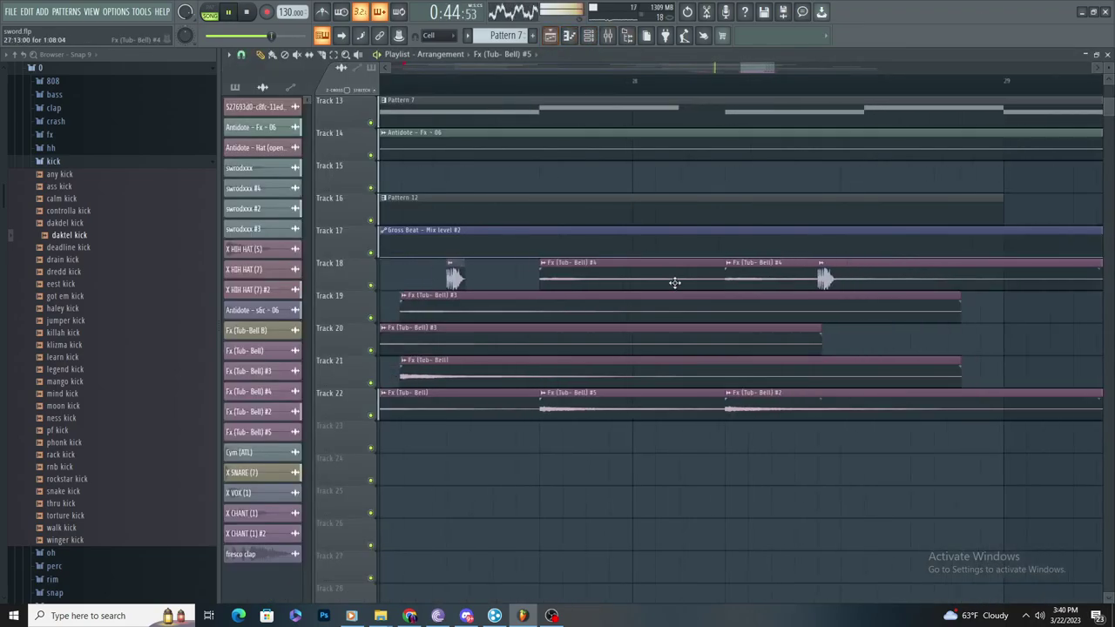
click(442, 97)
click(411, 85)
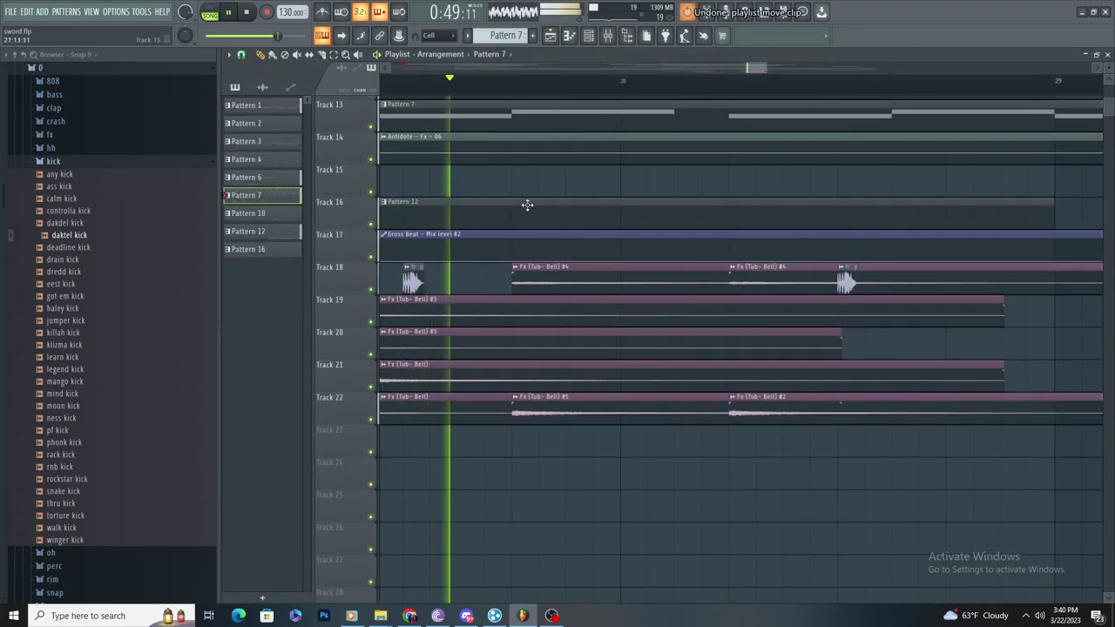
right_click(568, 273)
scroll(573, 277, down, 3)
key(space)
key(space)
scroll(632, 320, up, 2)
scroll(645, 319, down, 3)
right_click(684, 290)
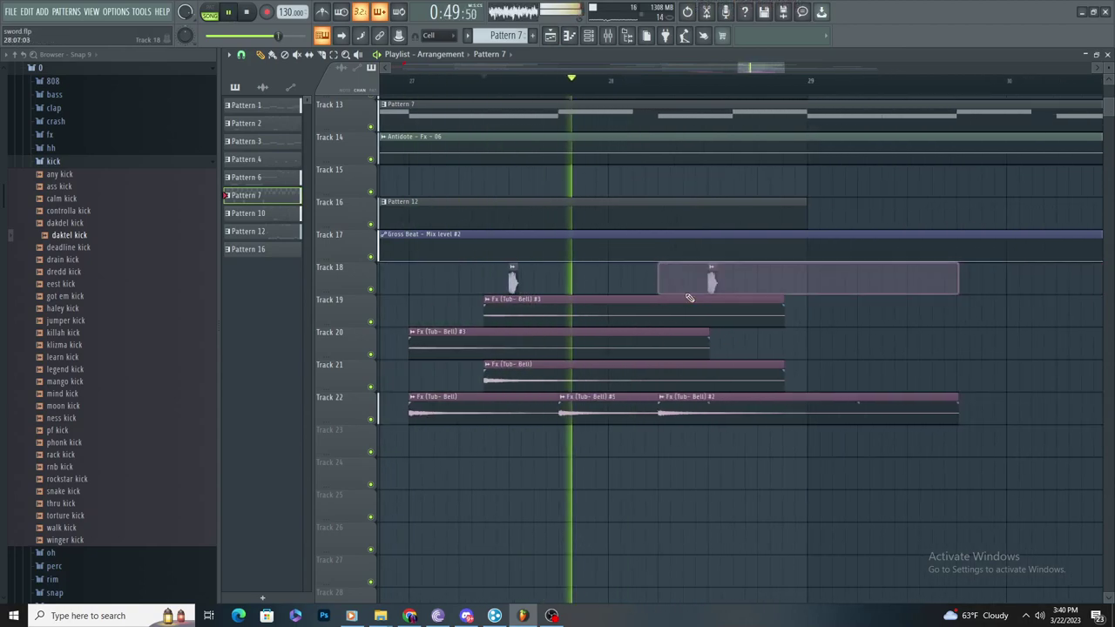
Step: Delete the Fx (Tub- Bell) #2 clip at bar 28 on Track 22 and place Fx (Tub- Bell) #5 on Track 23 at step 5
click(607, 409)
right_click(672, 411)
key(space)
click(661, 444)
key(space)
Step: Place another Fx (Tub- Bell) #5 clip on Track 24 at step 3 of bar 28 and play it back
scroll(683, 448, up, 2)
scroll(754, 453, down, 1)
scroll(759, 453, up, 3)
drag(659, 480, 589, 481)
key(space)
key(space)
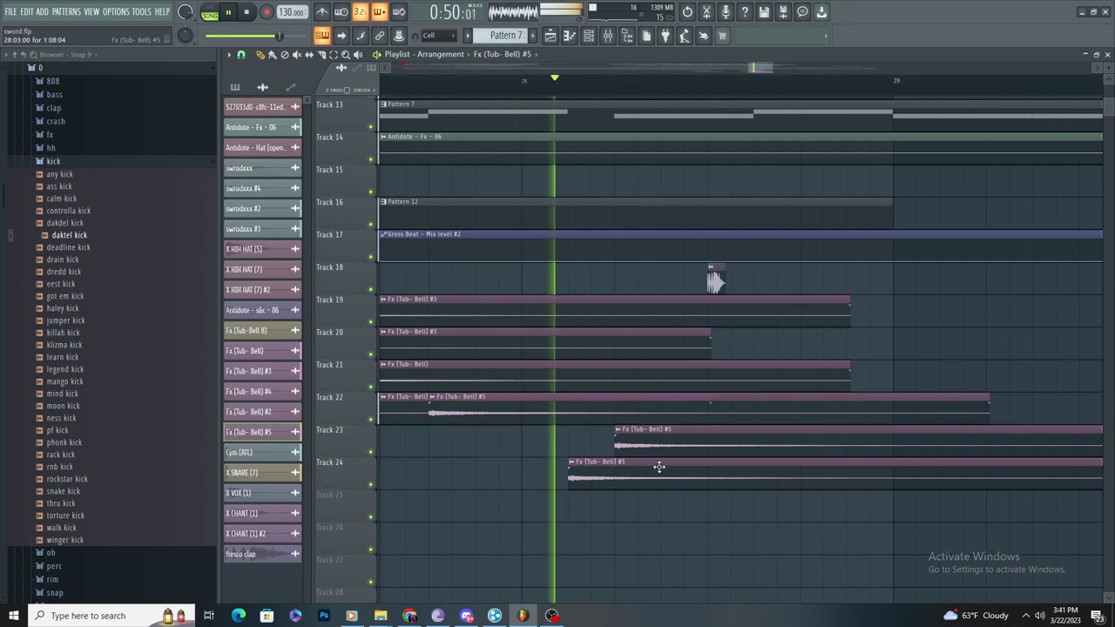
Step: Add an Fx (Tub- Bell) #5 clip on Track 25 at step 9 of bar 28
scroll(702, 475, down, 2)
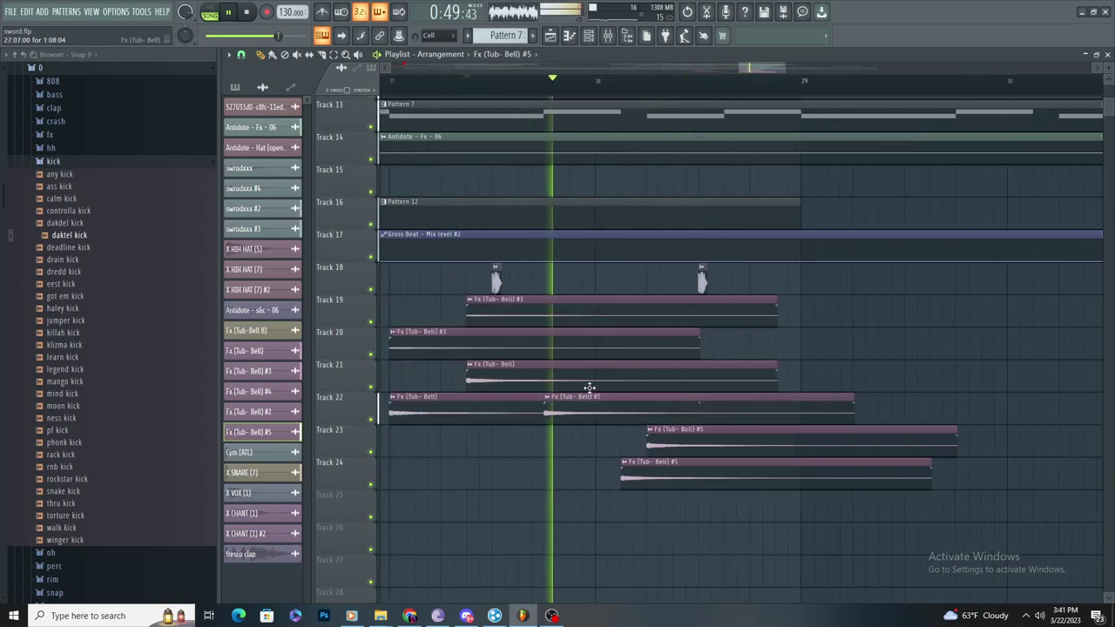
scroll(620, 393, up, 2)
scroll(639, 401, down, 3)
click(751, 476)
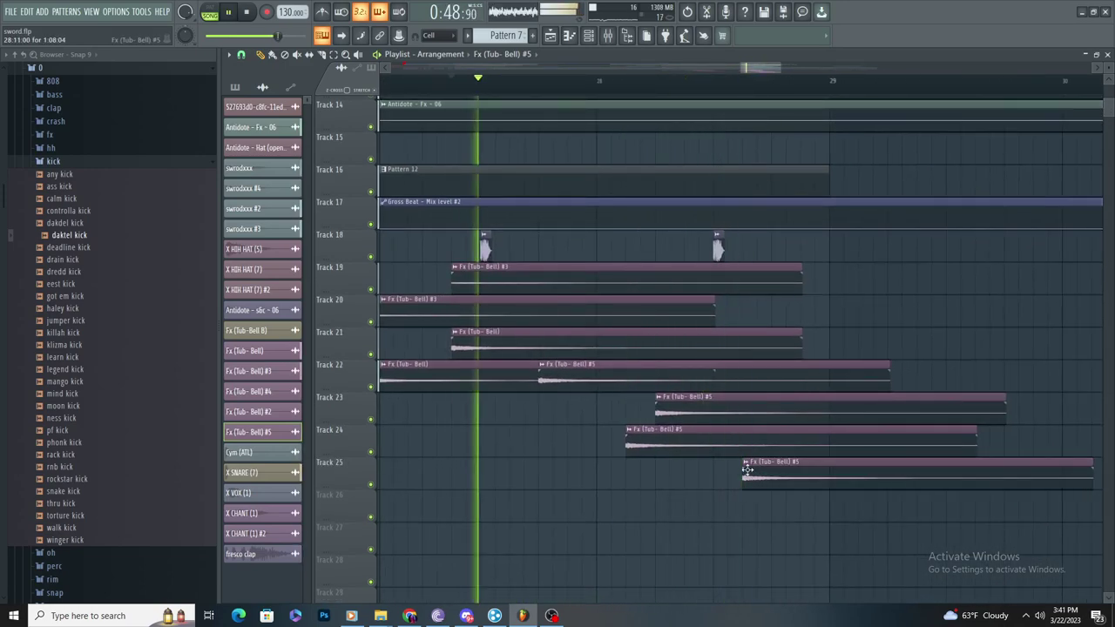
drag(749, 473, 720, 474)
Step: Add a bell clip on Track 26 at step 11 of bar 28, make it unique and set its pitch shift to -700 cents
drag(736, 511, 751, 509)
click(747, 496)
click(784, 534)
key(space)
double_click(772, 502)
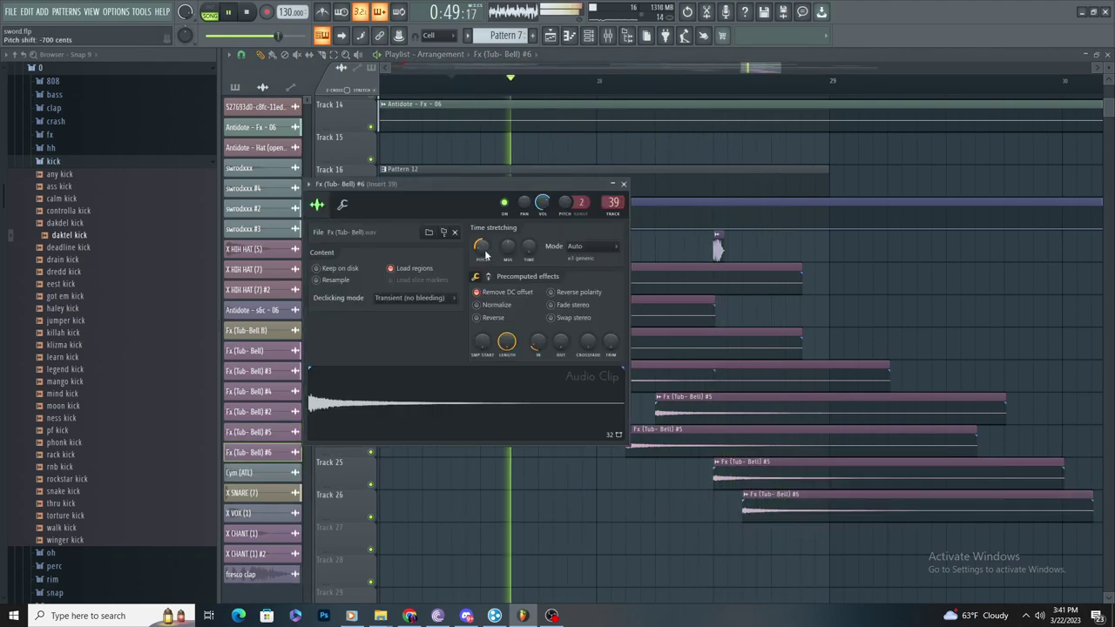
key(Escape)
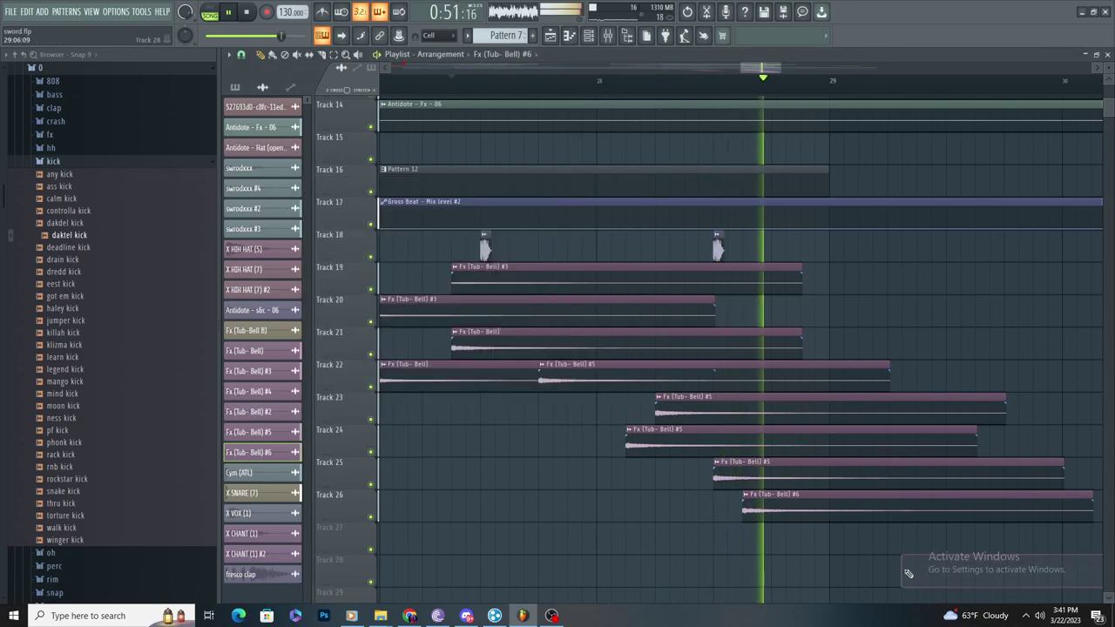
Step: Place another Fx (Tub- Bell) #6 clip on Track 27 at step 15 of bar 28
key(space)
key(space)
scroll(819, 514, down, 3)
scroll(816, 513, up, 3)
click(810, 536)
scroll(808, 528, down, 3)
scroll(861, 436, up, 1)
click(911, 319)
right_click(915, 319)
Step: Play back the layered bells and examine how they sit with the upper tracks leading into bar 29
scroll(923, 324, down, 2)
scroll(958, 337, up, 3)
key(space)
key(space)
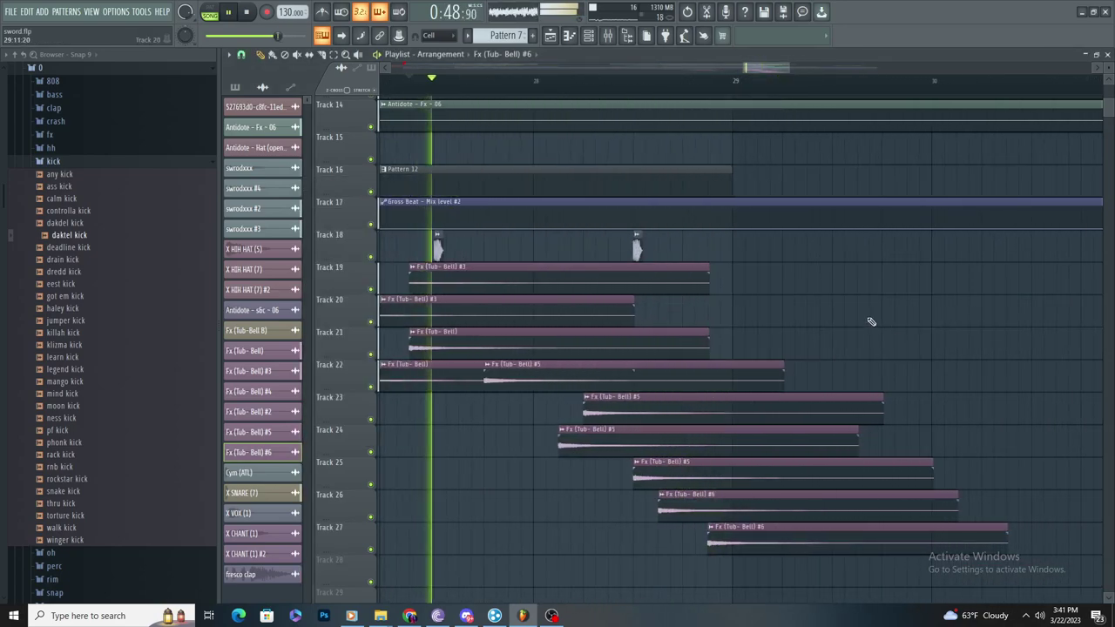
scroll(865, 319, up, 5)
scroll(842, 241, down, 3)
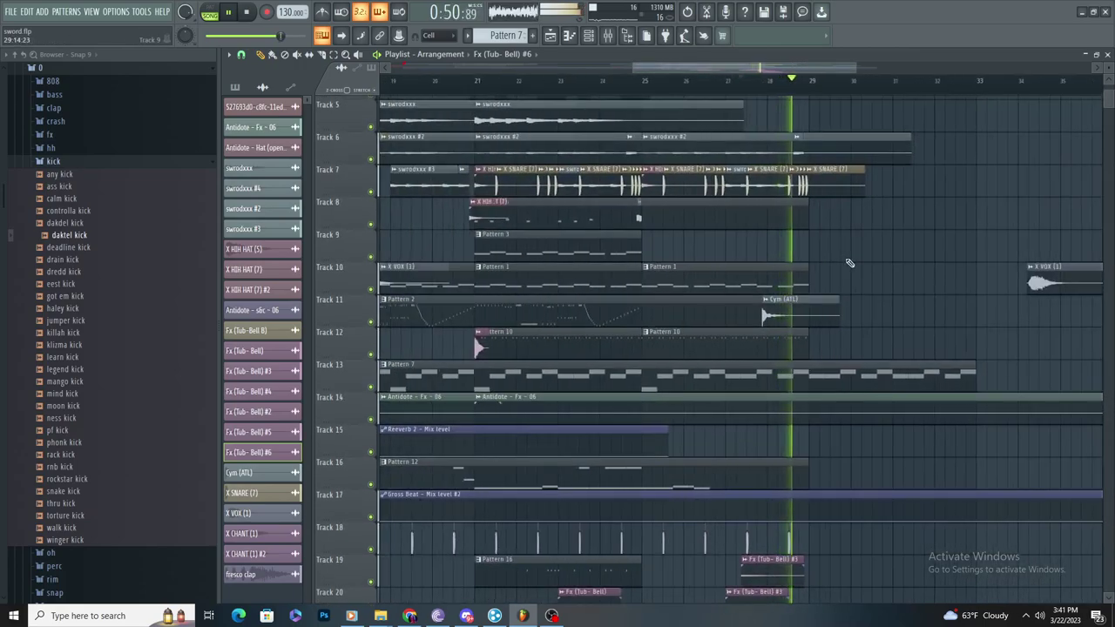
scroll(604, 340, down, 3)
key(space)
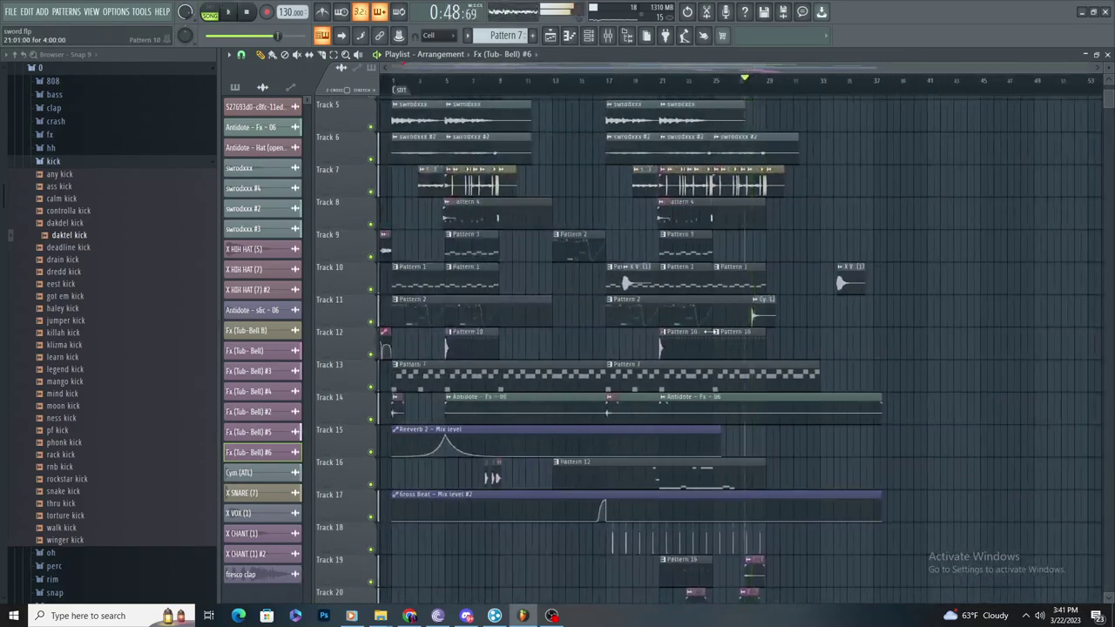
Step: Copy Pattern 2 onto Track 15 at bar 29 and restart playback
click(575, 261)
scroll(740, 348, down, 2)
scroll(811, 383, up, 3)
click(800, 375)
key(space)
scroll(805, 384, down, 3)
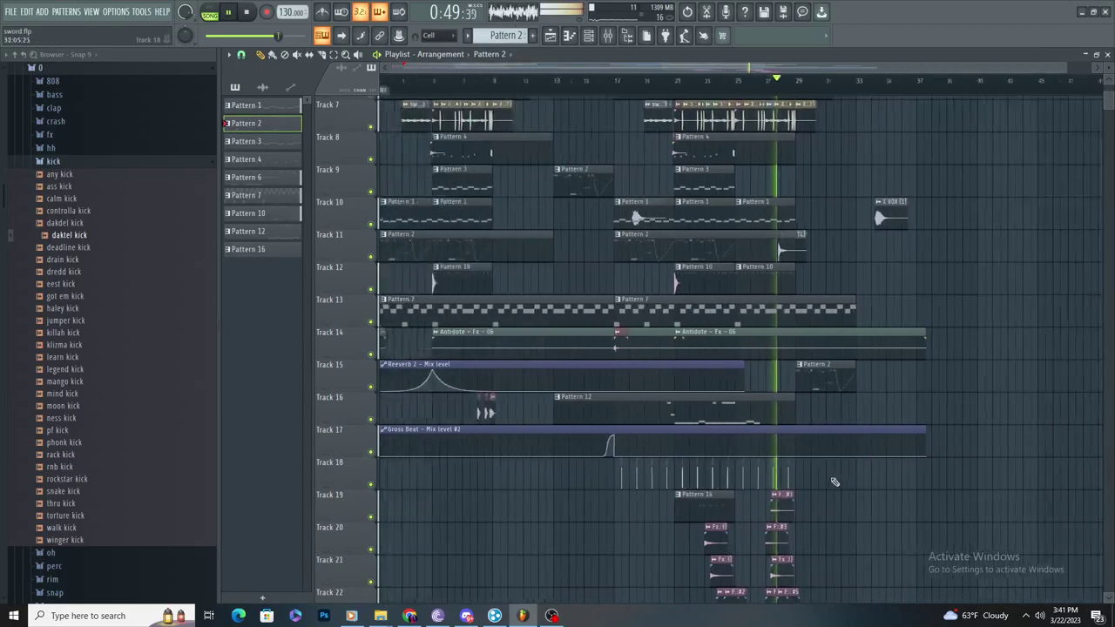
Step: Trim the Pattern 12 clip on Track 16 to start at bar 17 and place a 12-bar copy at bar 29
scroll(832, 462, down, 4)
scroll(814, 383, up, 5)
scroll(816, 366, up, 2)
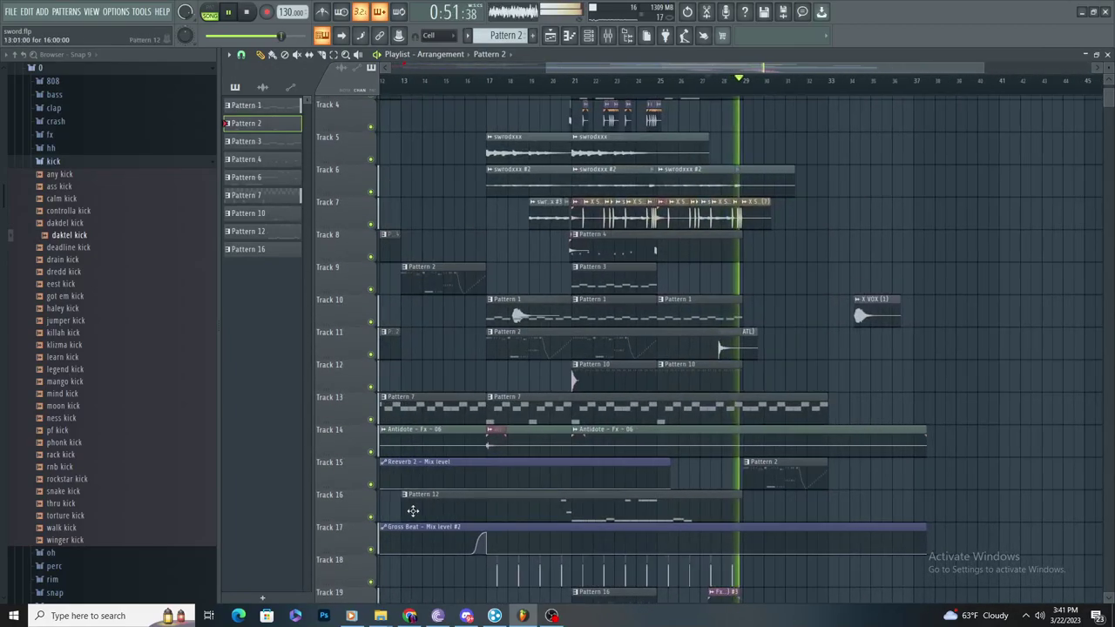
scroll(756, 521, down, 2)
click(772, 513)
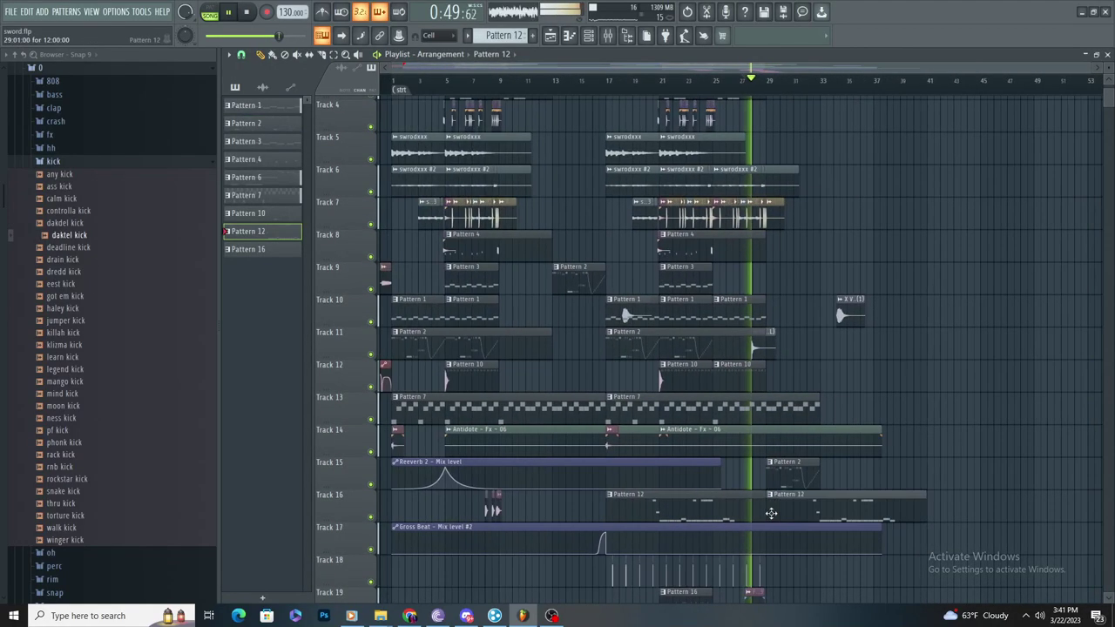
scroll(863, 490, up, 4)
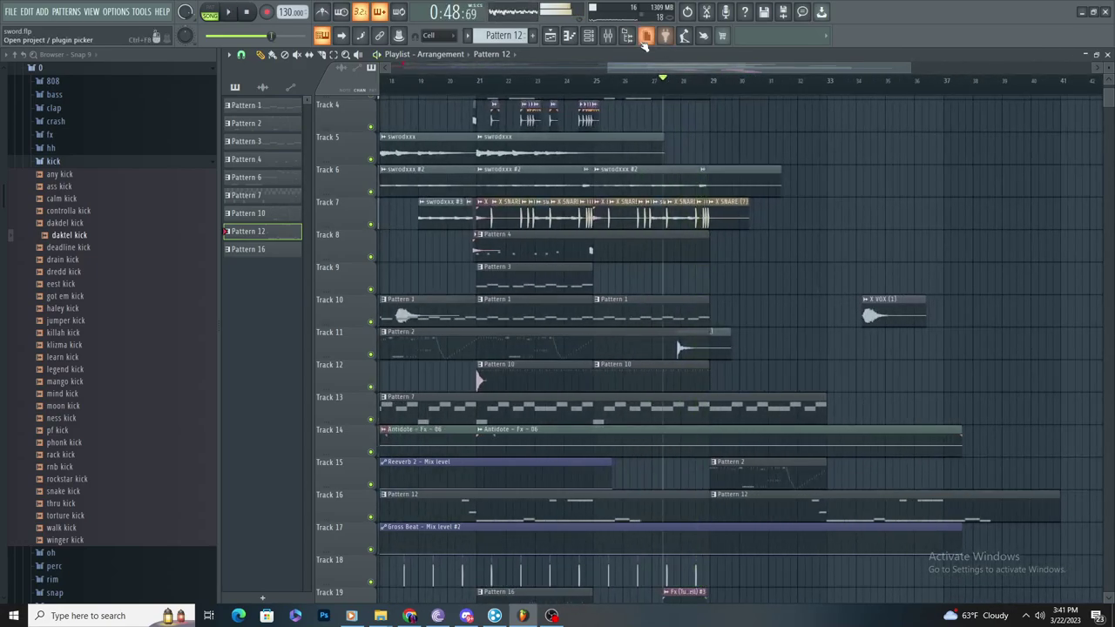
Step: Load Fruity Love Philter in the second effect slot of the Master mixer track
key(F9)
drag(224, 162, 233, 167)
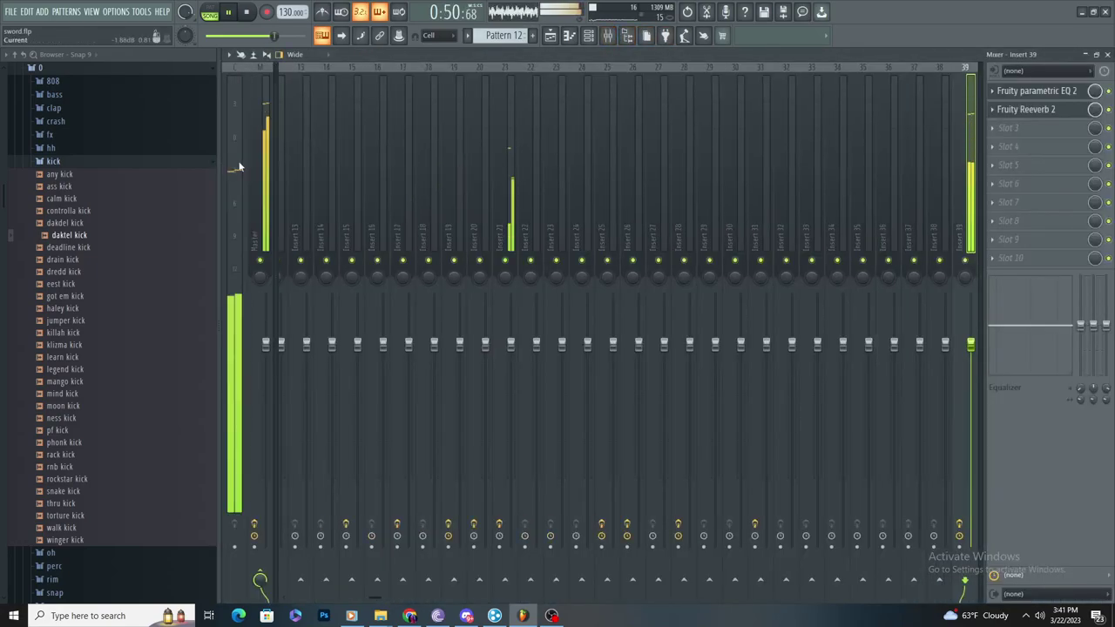
click(257, 161)
click(1037, 108)
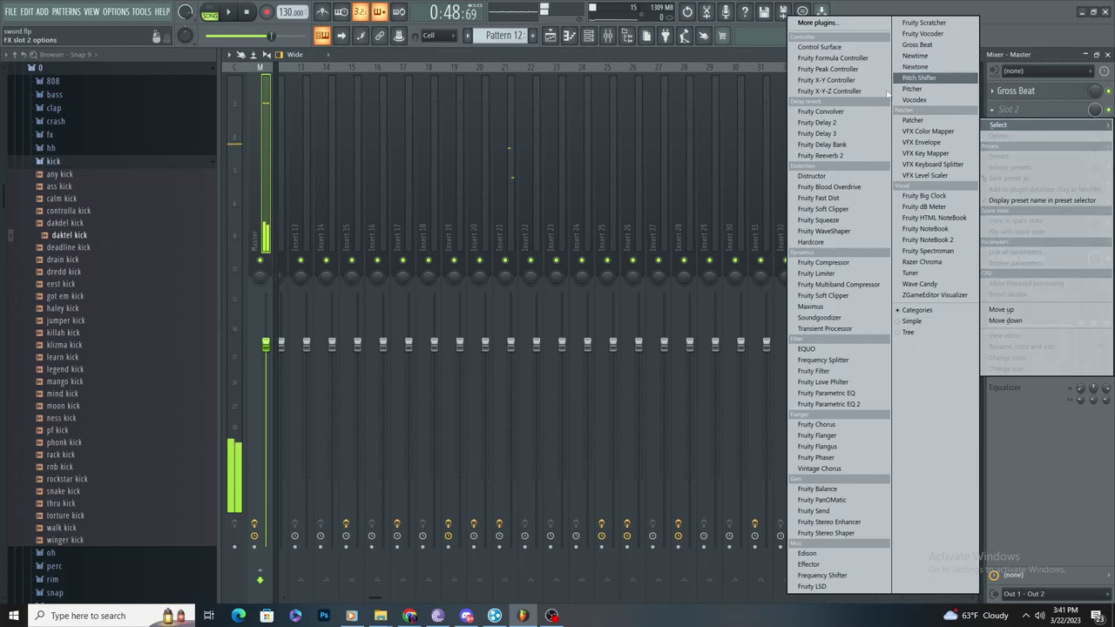
click(823, 381)
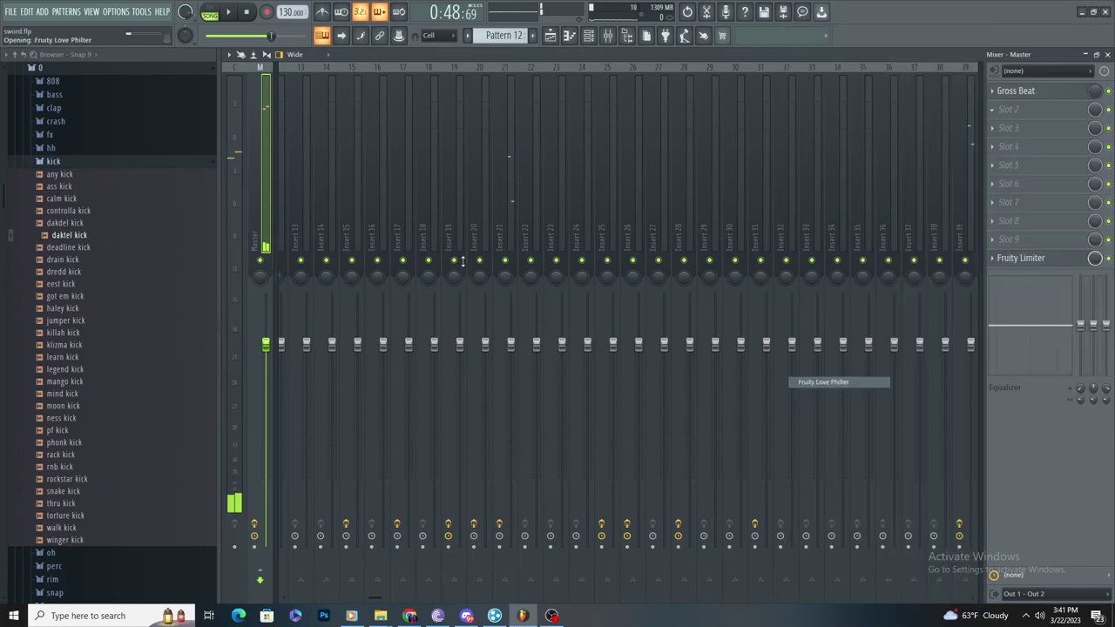
Step: Turn the Love Philter mix level all the way down and create an automation clip for it
drag(1095, 110, 1095, 165)
right_click(1095, 110)
click(1084, 198)
Step: Open Fruity Love Philter and create an automation clip for its Filter 1 cutoff frequency
click(1024, 121)
click(1032, 113)
click(1035, 114)
right_click(362, 245)
click(399, 327)
Step: Add Fruity Parametric EQ 2 to the Master with lows and highs rolled off, set its mix to 0% and automate it
click(1039, 139)
click(838, 405)
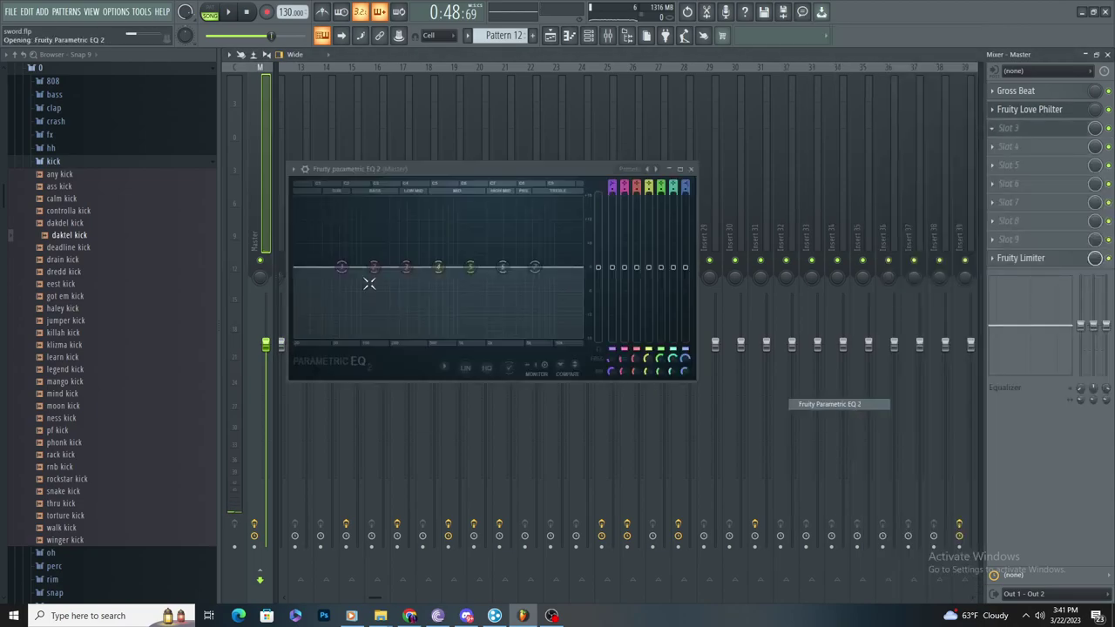
drag(502, 266, 570, 315)
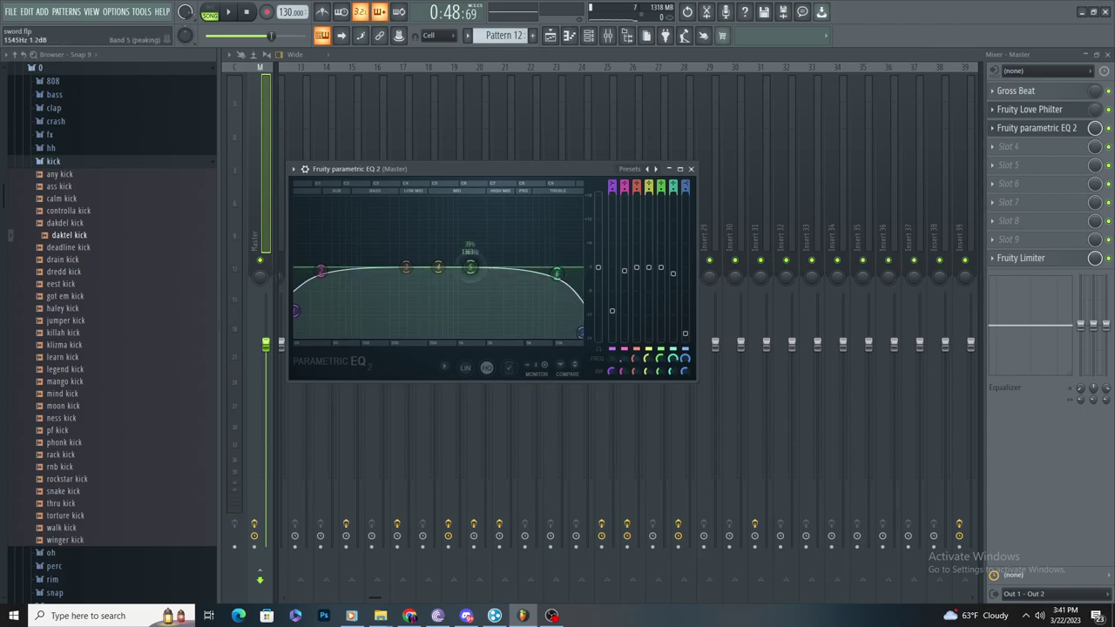
drag(470, 267, 451, 276)
right_click(1094, 132)
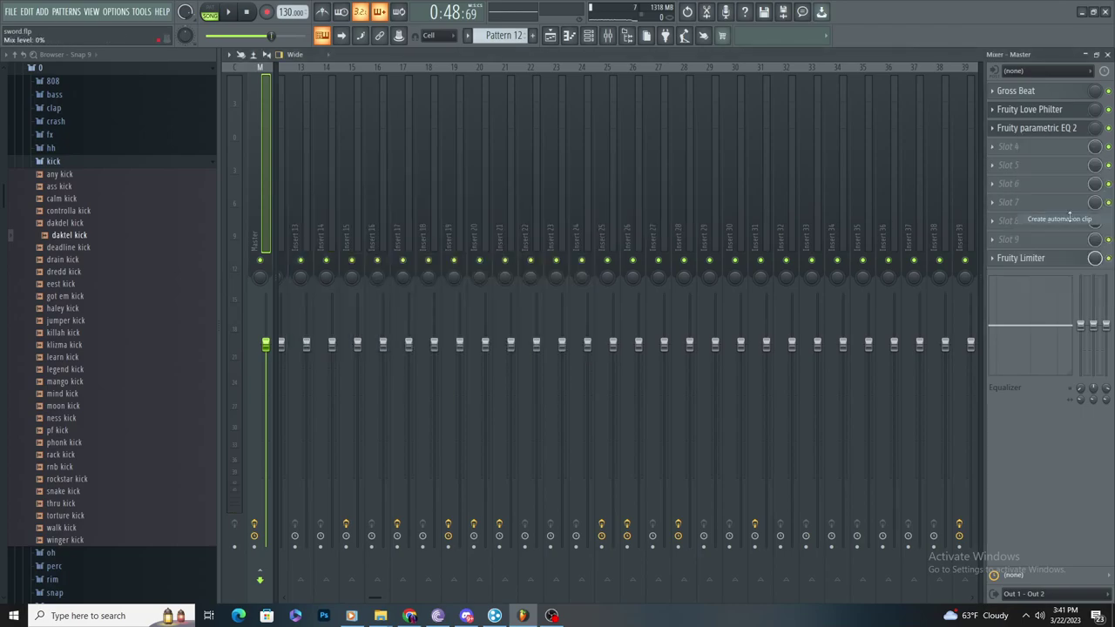
Step: Add Fruity Stereo Enhancer to the Master's fourth slot, adjust its panning and create an automation clip for its mix level
click(1028, 148)
click(828, 512)
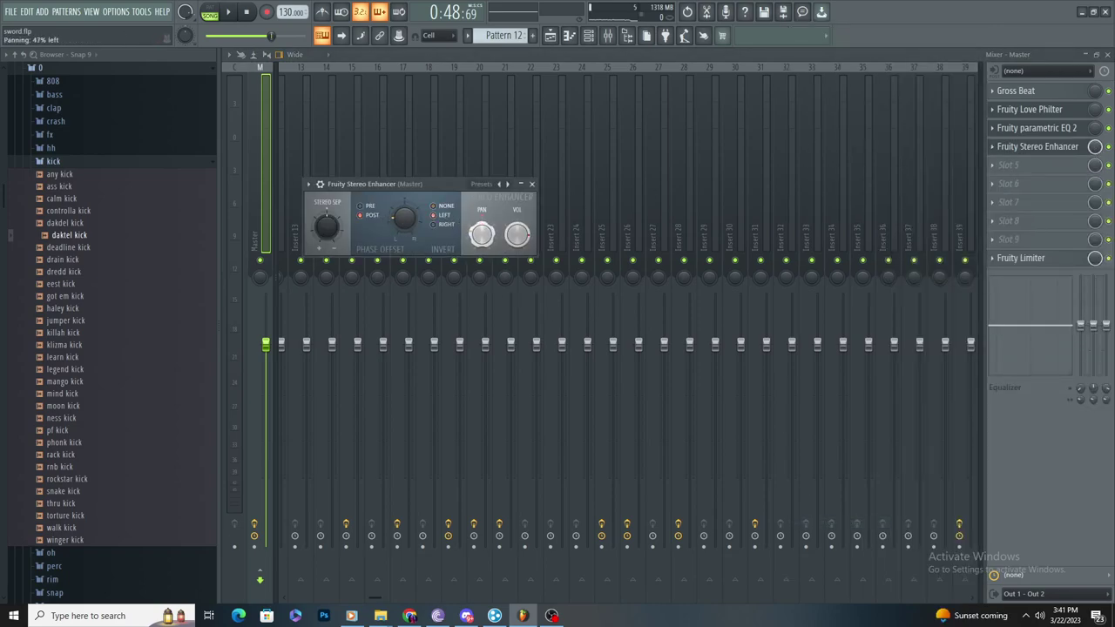
right_click(1099, 154)
click(1046, 239)
Step: Shape the Love Philter mix level automation on Track 28 to rise from bar 27 to a peak at bar 29
scroll(766, 427, up, 6)
key(space)
drag(455, 367, 595, 332)
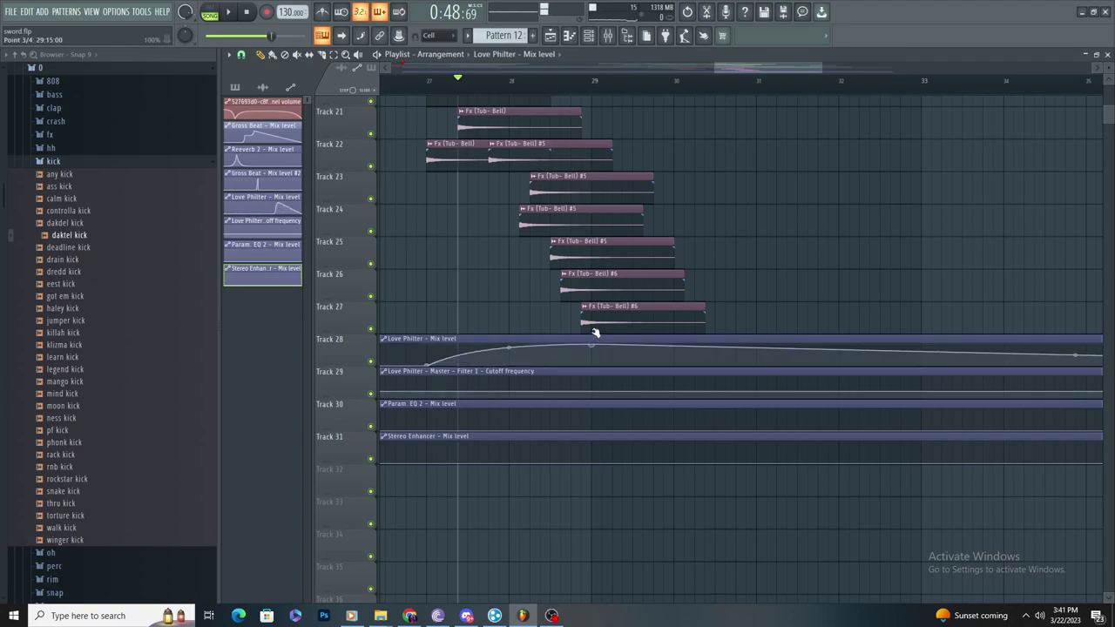
drag(509, 359, 508, 356)
Step: Raise peaks at bar 29 in the Param. EQ 2 and Stereo Enhancer mix level automation on Tracks 30 and 31
right_click(598, 405)
key(ctrl+z)
drag(596, 428, 602, 398)
right_click(591, 445)
key(ctrl+z)
drag(595, 460, 597, 434)
Step: Taper the Love Philter, Param. EQ 2 and Stereo Enhancer mix level curves down to zero at bar 33
key(space)
scroll(622, 499, up, 3)
scroll(631, 500, down, 2)
click(836, 464)
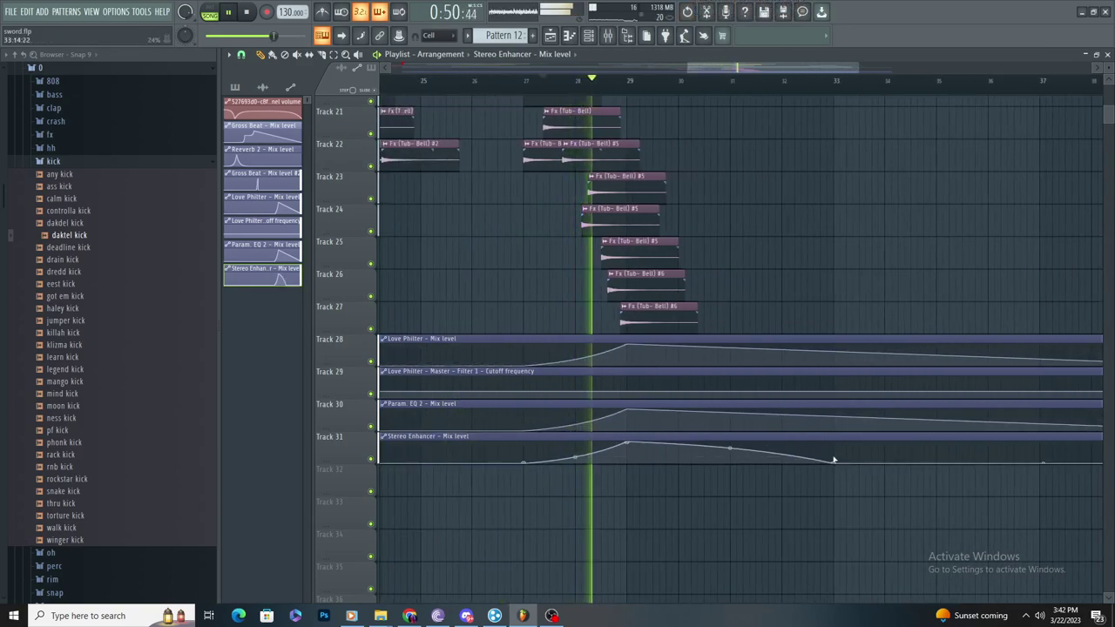
scroll(647, 340, up, 2)
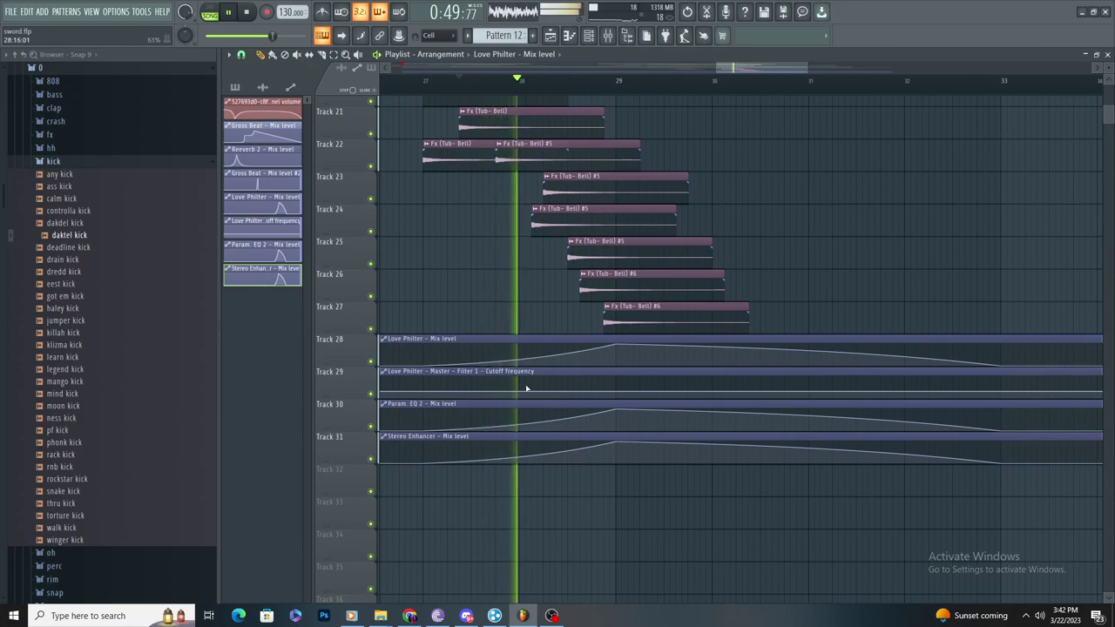
Step: Bend the Love Philter mix level curve on Track 28 so it rises steeply just before bar 29
scroll(531, 381, down, 4)
key(space)
key(space)
scroll(544, 368, up, 2)
scroll(609, 331, down, 3)
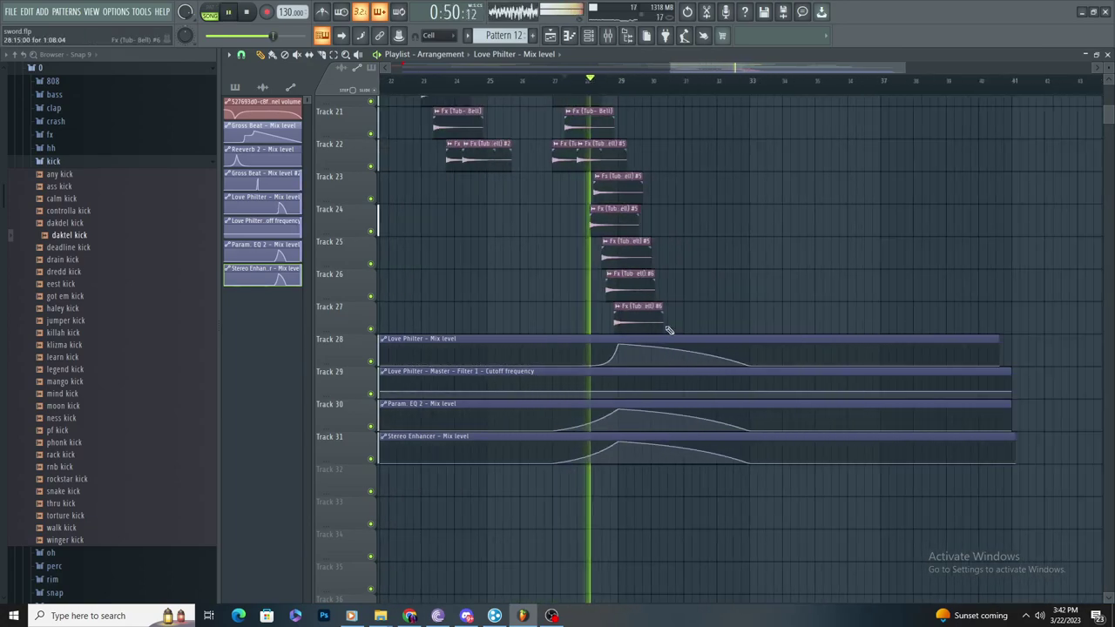
Step: Play back bars 28 to 33 and examine the bell clips, mix automation and the patterns on the upper tracks
scroll(659, 326, up, 3)
scroll(609, 301, down, 1)
scroll(616, 297, up, 2)
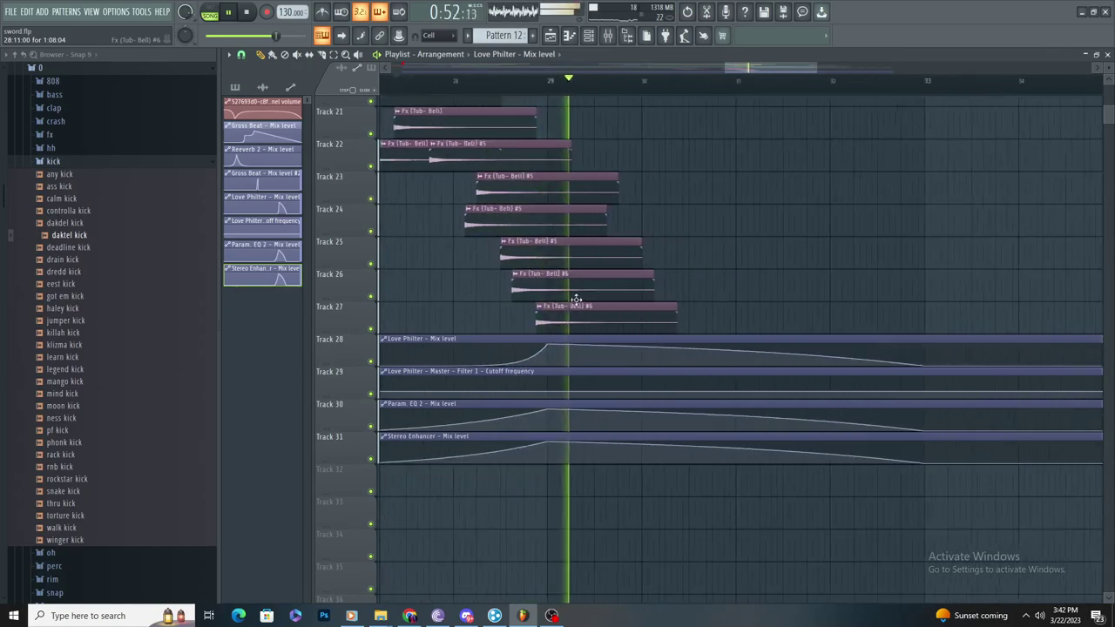
scroll(577, 299, down, 5)
scroll(672, 341, up, 2)
scroll(638, 294, up, 2)
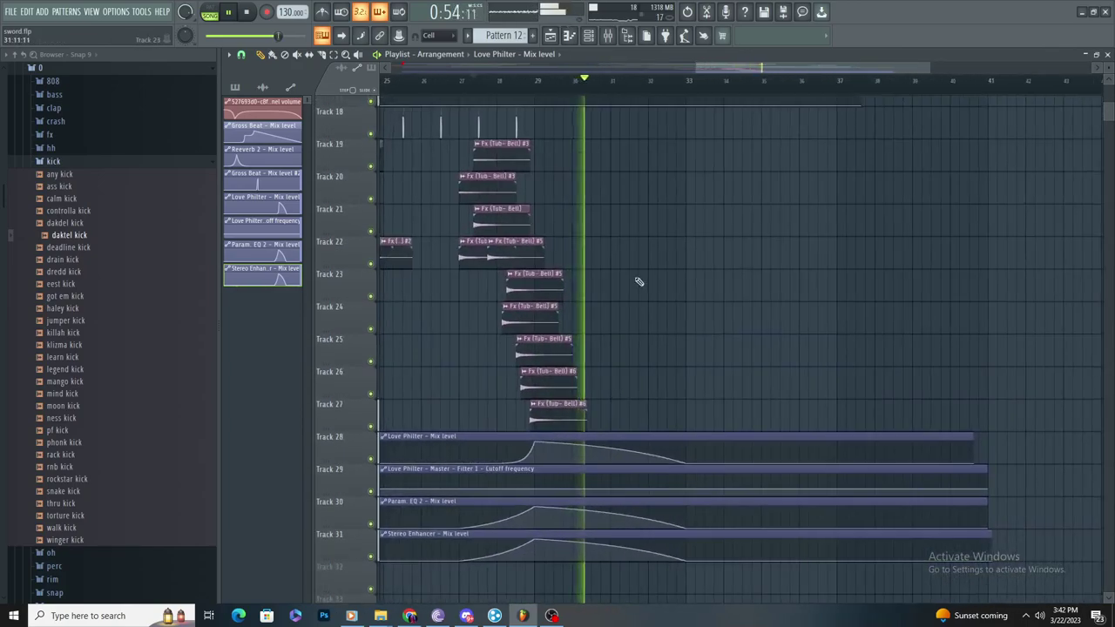
scroll(666, 258, up, 6)
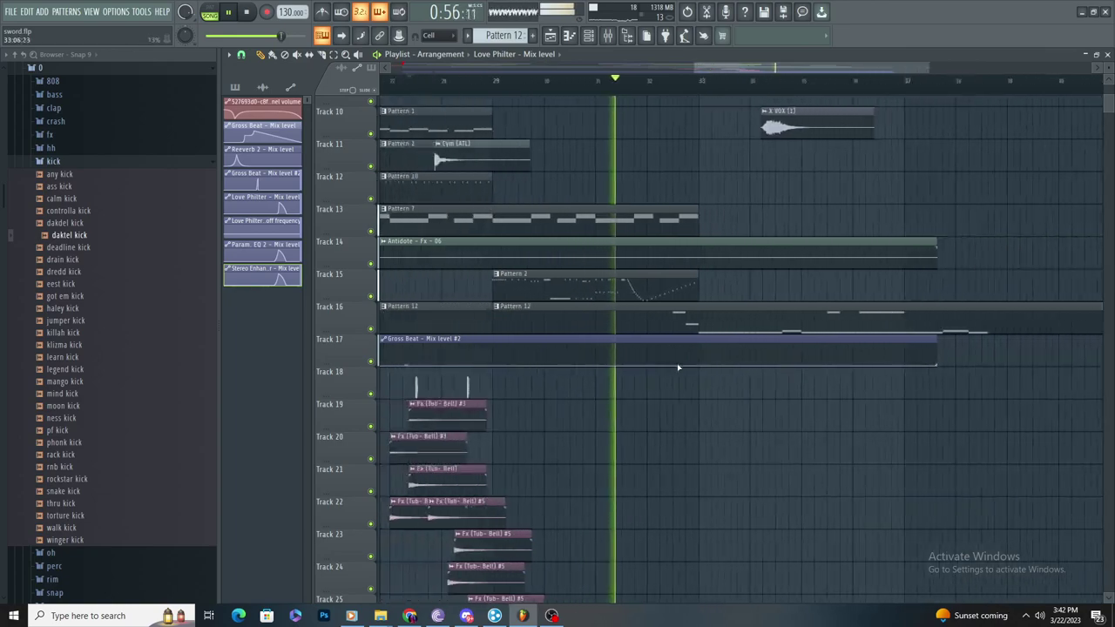
scroll(688, 403, up, 4)
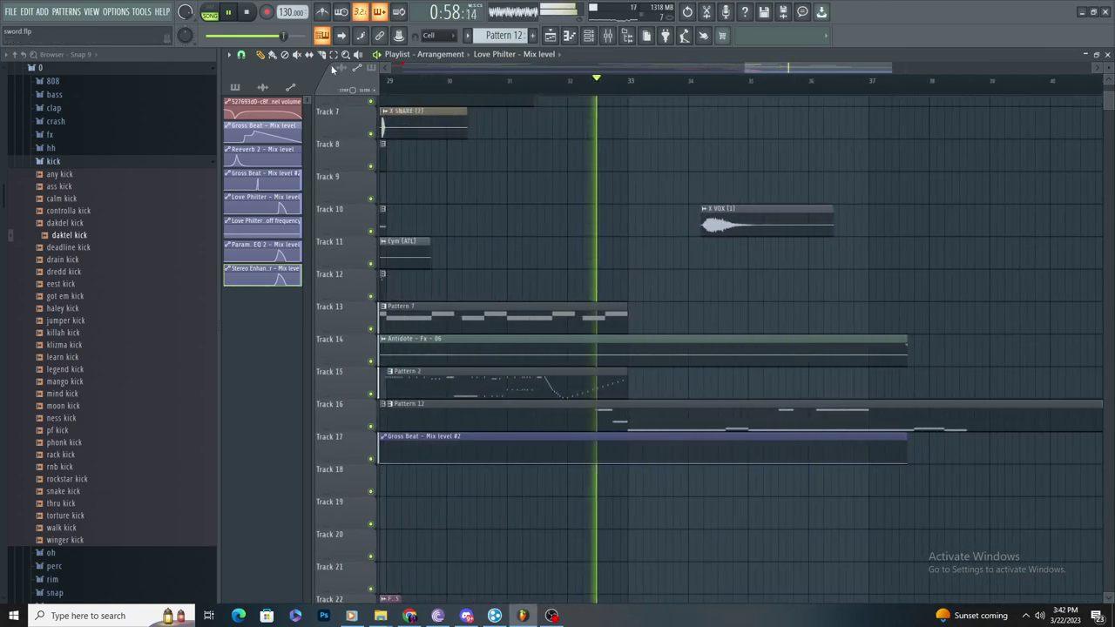
Step: Place another Pattern 2 clip at bar 33 on Track 15, directly after the existing one
scroll(688, 398, down, 4)
key(space)
key(space)
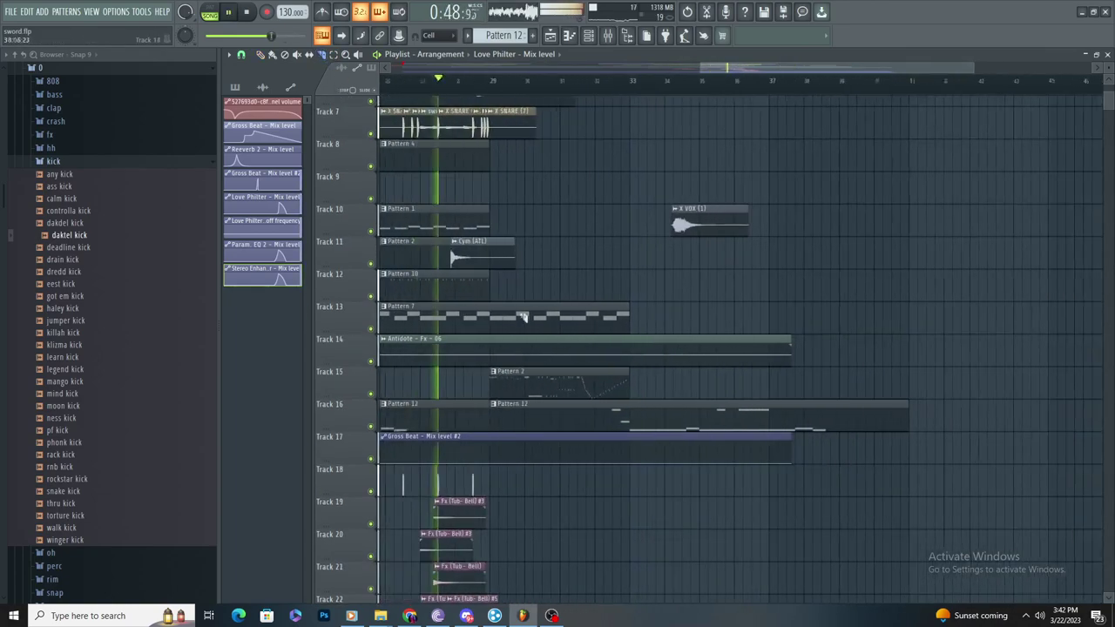
scroll(610, 240, down, 2)
scroll(617, 244, up, 2)
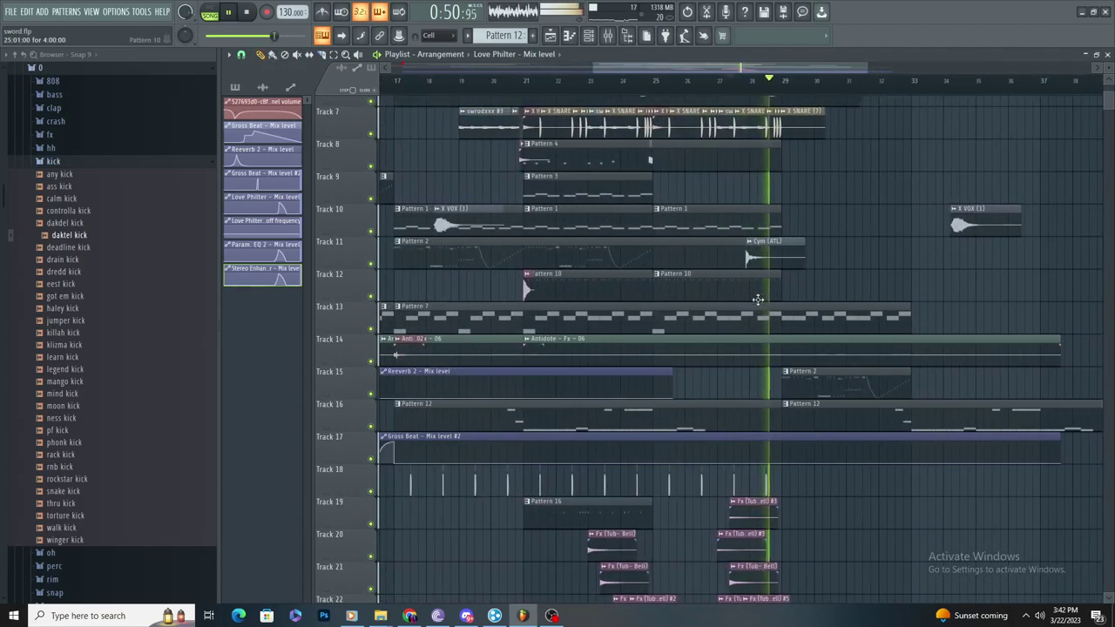
scroll(823, 348, down, 1)
scroll(961, 428, up, 2)
click(812, 383)
scroll(850, 392, down, 4)
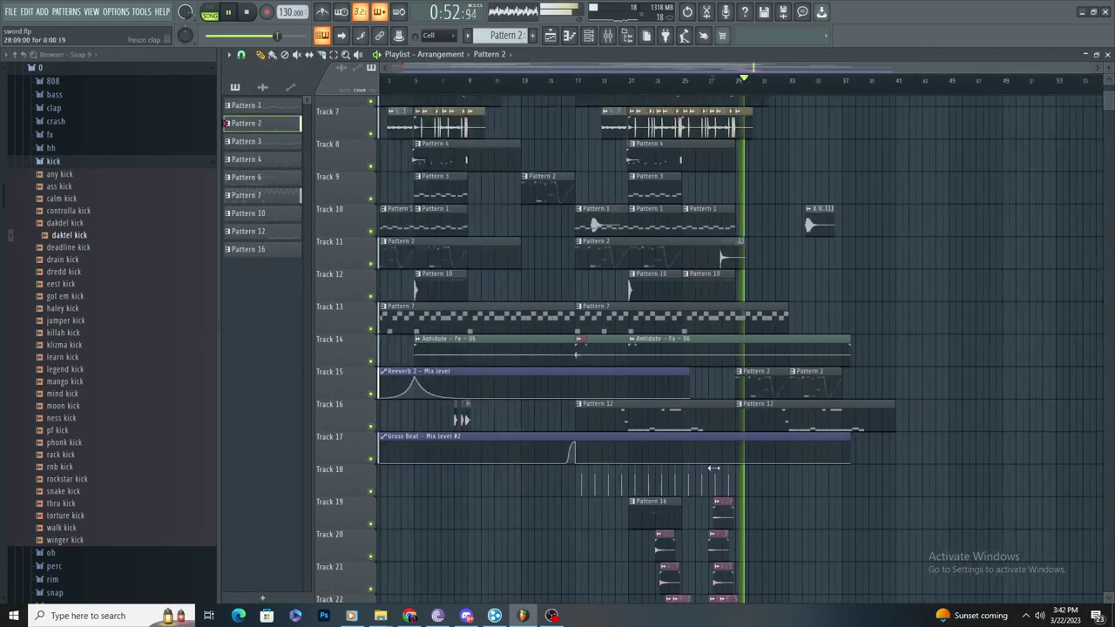
right_click(982, 376)
Step: Extend the Reeverb 2 mix level automation clip past bar 41 and move it to Track 19
drag(718, 375, 1010, 376)
drag(828, 371, 756, 510)
Step: Raise the Reeverb 2 mix level curve on Track 19 into bar 33 and taper it to zero at bar 37
scroll(808, 533, up, 2)
scroll(839, 542, up, 2)
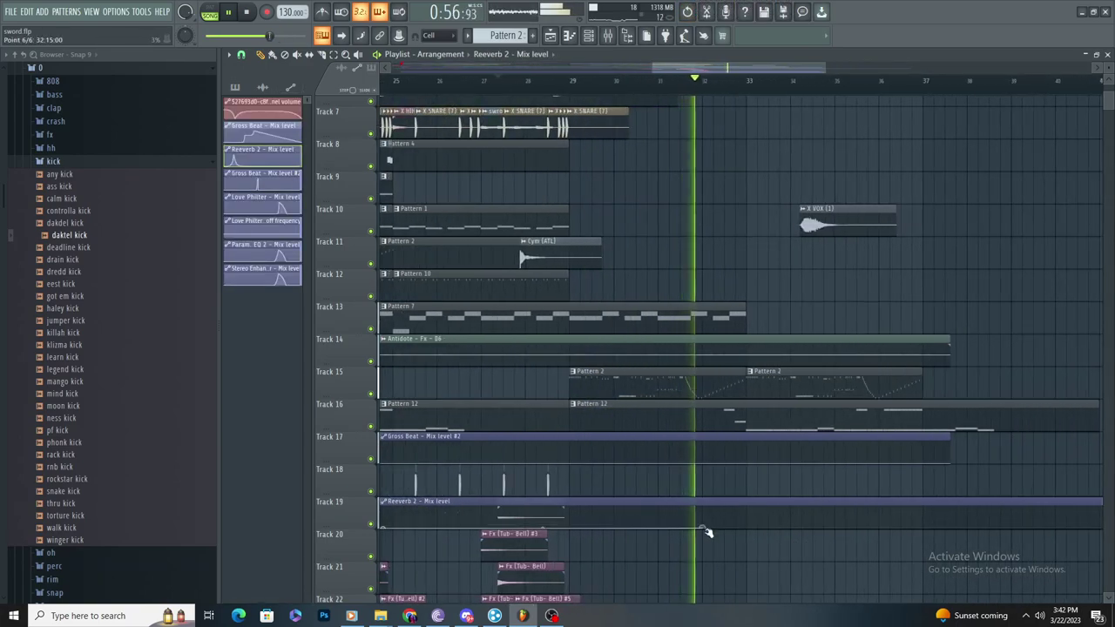
scroll(751, 532, down, 3)
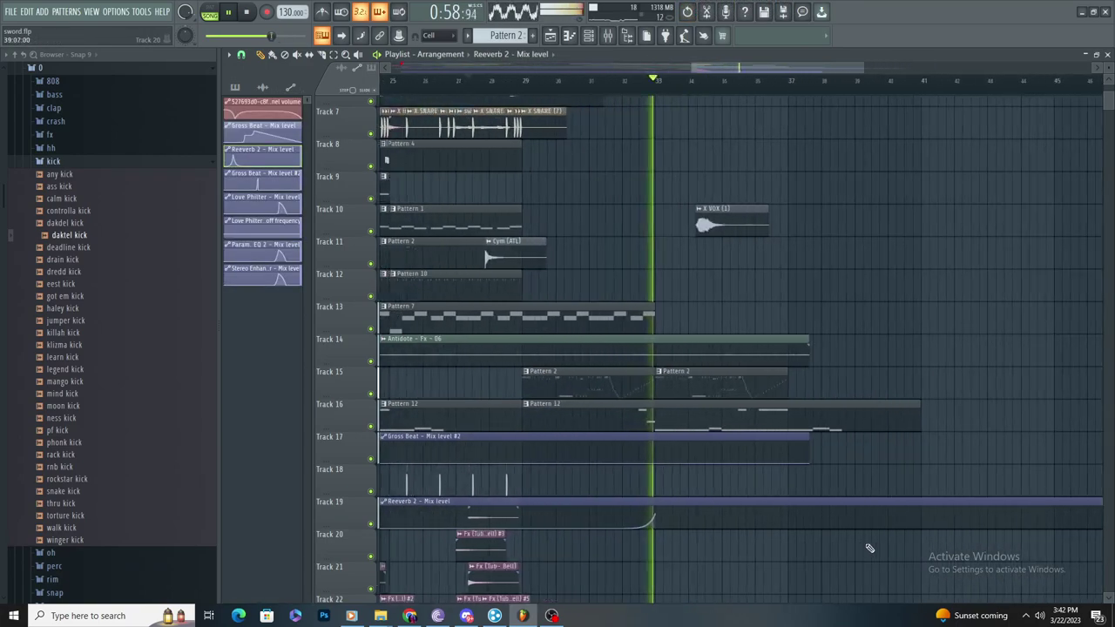
scroll(874, 545, up, 2)
right_click(762, 526)
scroll(743, 536, down, 3)
scroll(743, 533, up, 3)
scroll(821, 483, up, 2)
Step: Move the X VOX (1) clip on Track 10 to about bar 36 and lower its channel volume
key(space)
key(space)
scroll(779, 462, down, 3)
scroll(665, 348, up, 4)
double_click(673, 214)
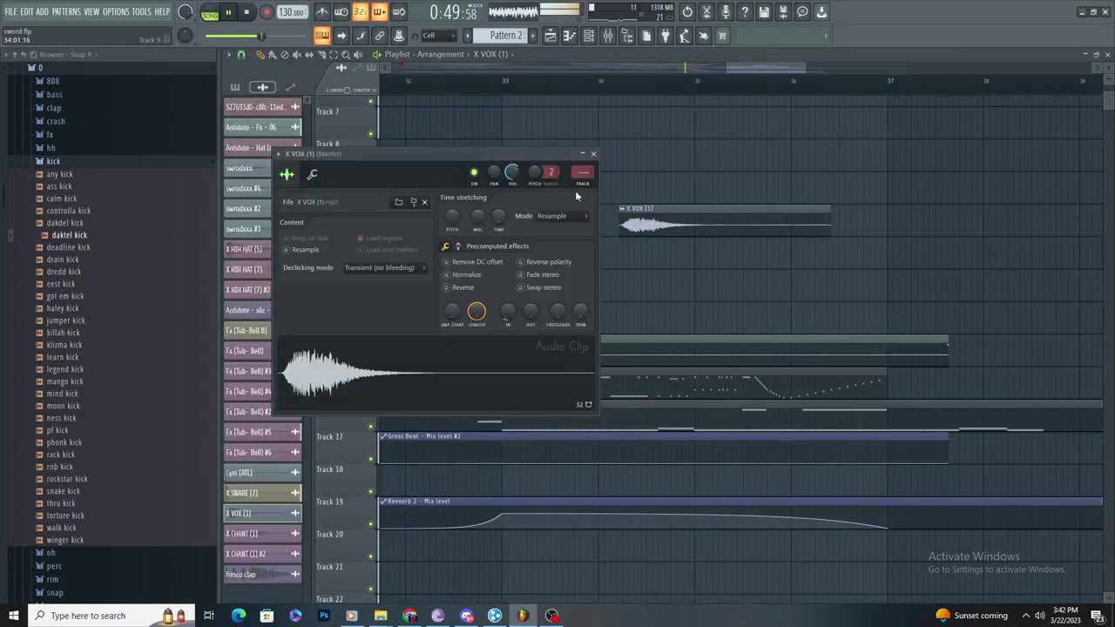
drag(702, 224, 873, 234)
click(866, 305)
right_click(869, 308)
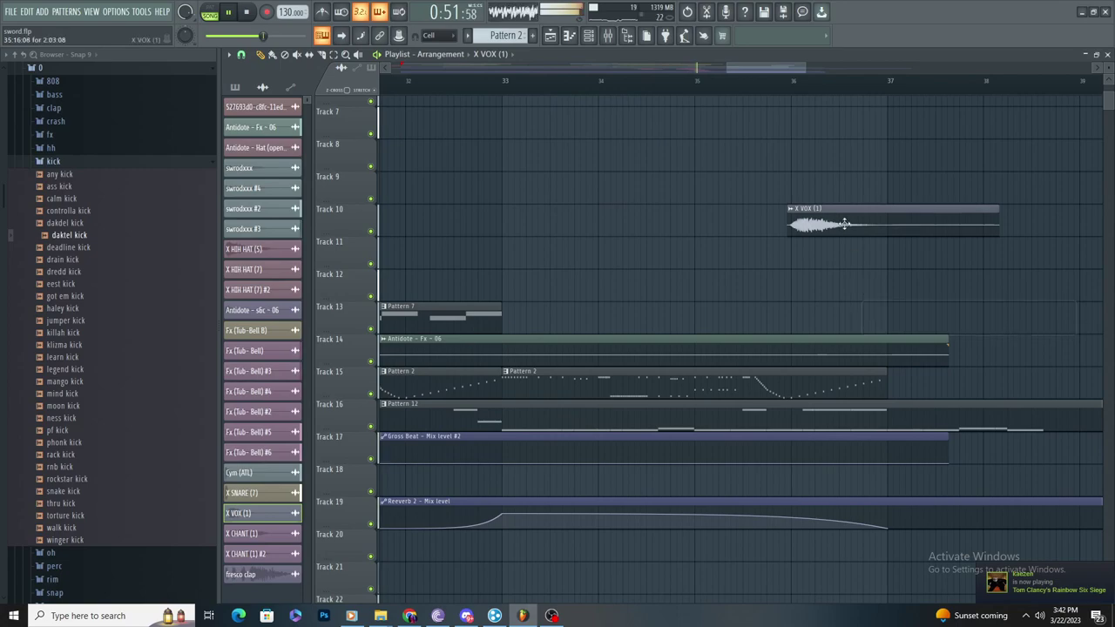
double_click(843, 224)
click(704, 288)
right_click(709, 291)
scroll(724, 306, down, 3)
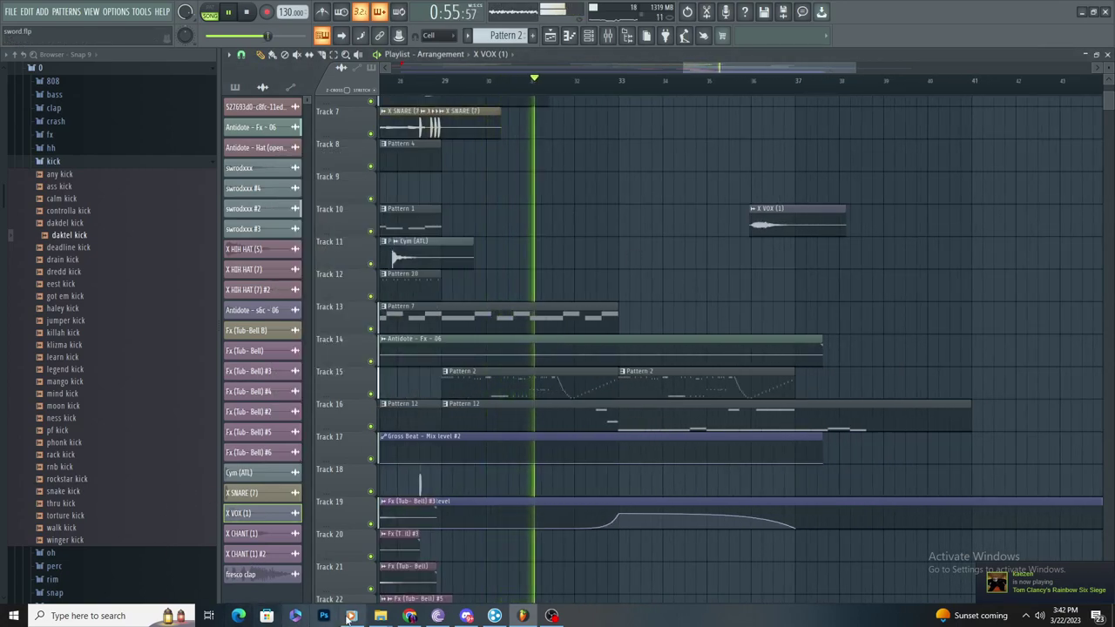
Step: Switch to File Explorer, search the Downloads folder for "apex" and "shield", and locate the APEX_SHIELD_SOUND file
mouse_move(380, 616)
click(262, 568)
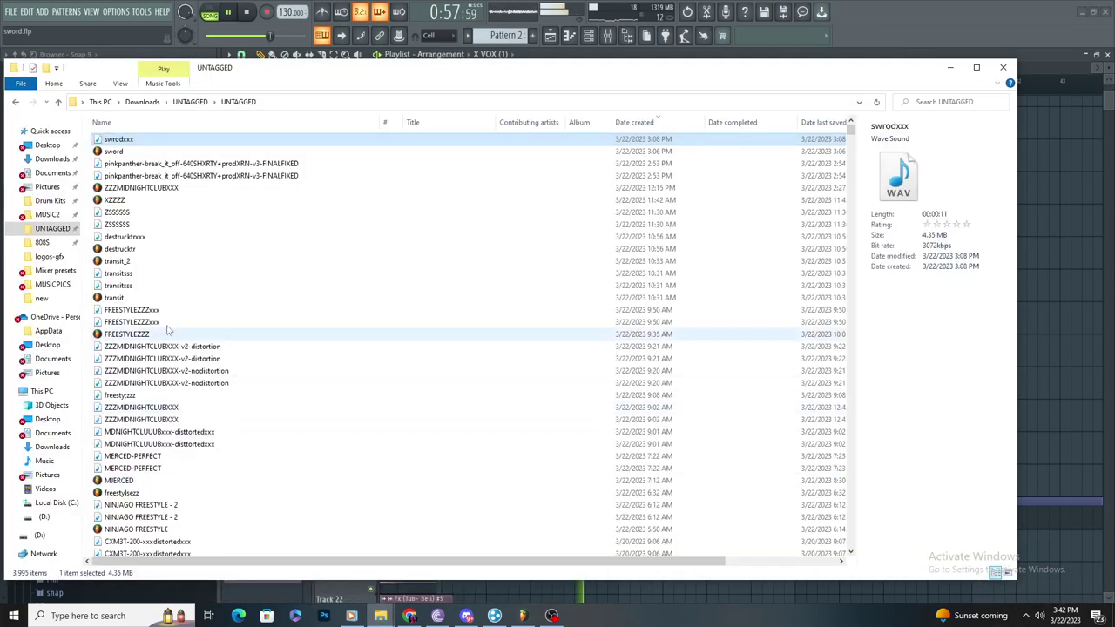
click(53, 161)
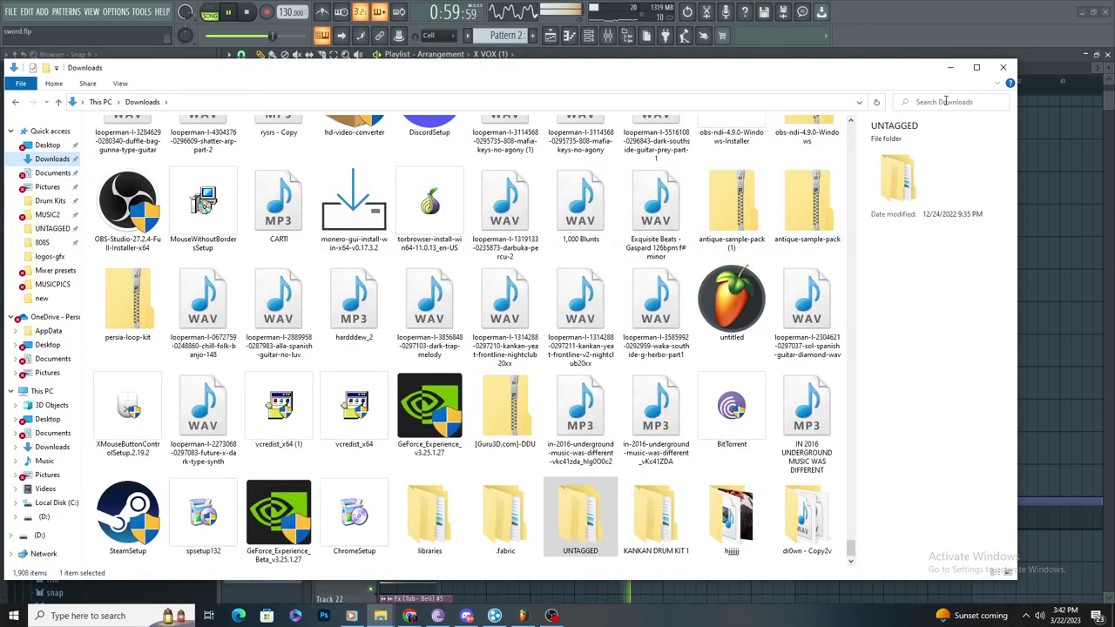
click(938, 101)
text(apex)
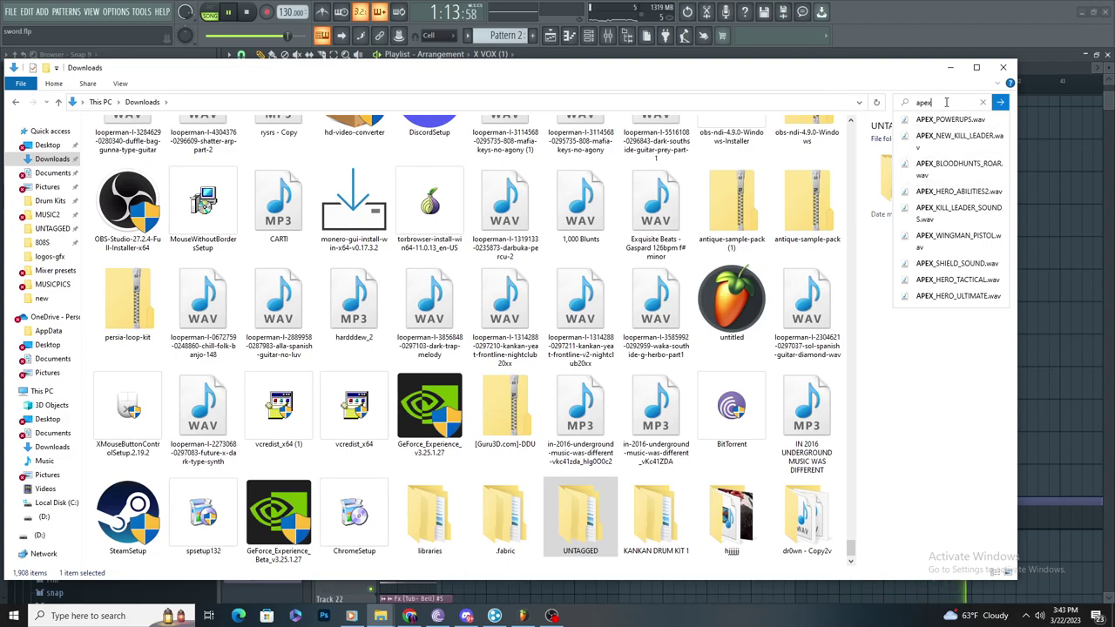
text(shield)
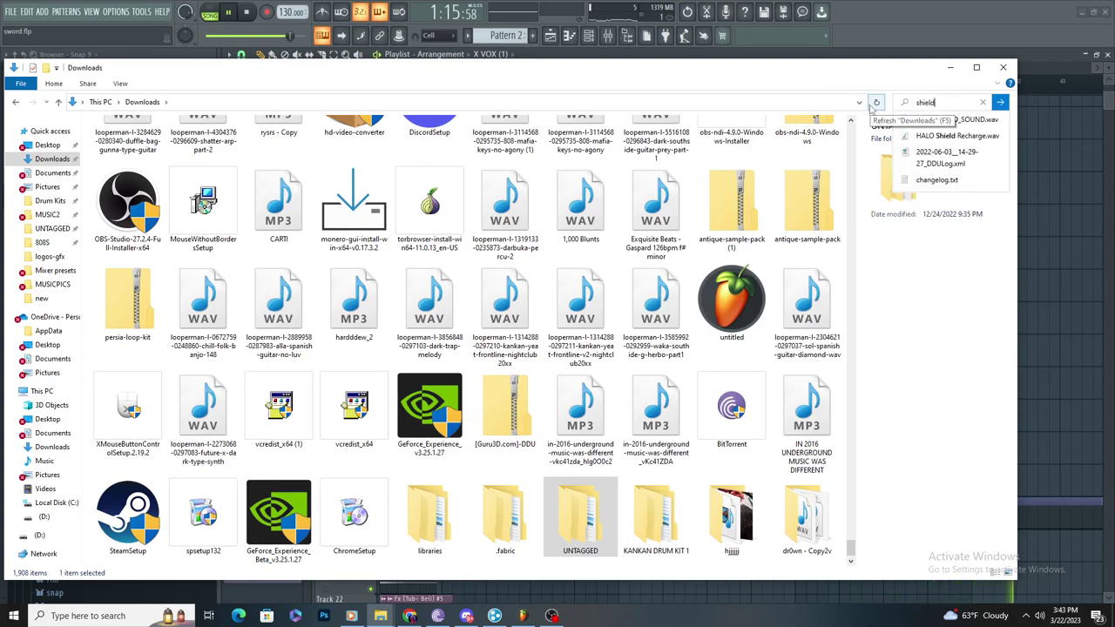
right_click(958, 121)
click(952, 131)
Step: Place APEX_SHIELD_SOUND on Track 12 near bar 39 and slice it, keeping only the first hit
drag(281, 165, 974, 301)
scroll(1066, 314, down, 4)
scroll(1017, 282, up, 3)
scroll(989, 301, down, 3)
drag(1052, 298, 978, 324)
scroll(990, 327, up, 4)
key(ctrl+z)
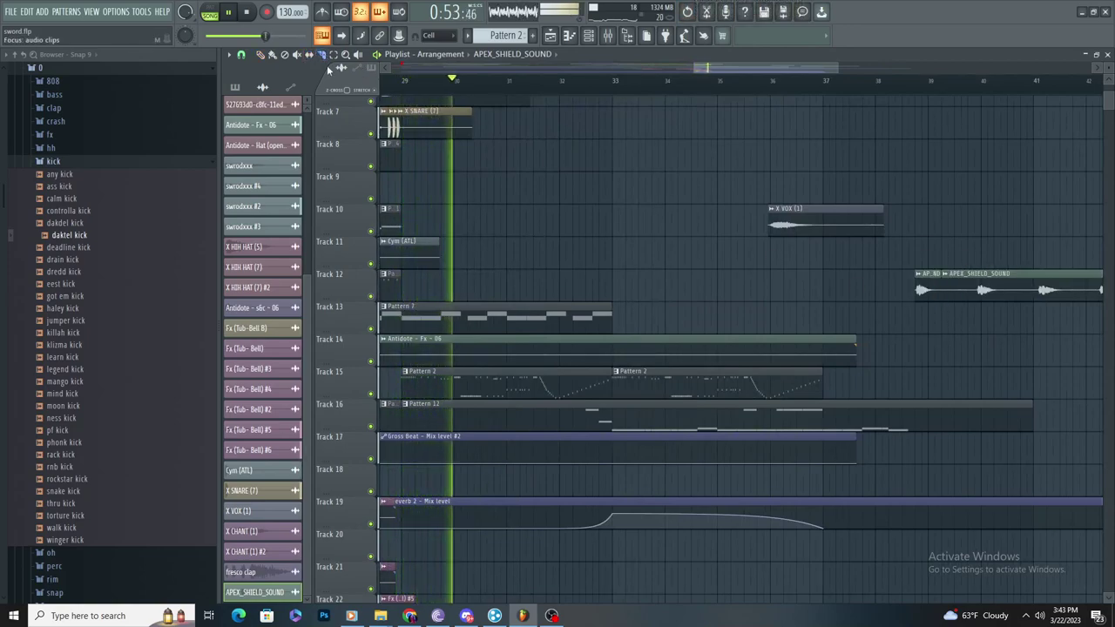
click(260, 55)
right_click(1004, 291)
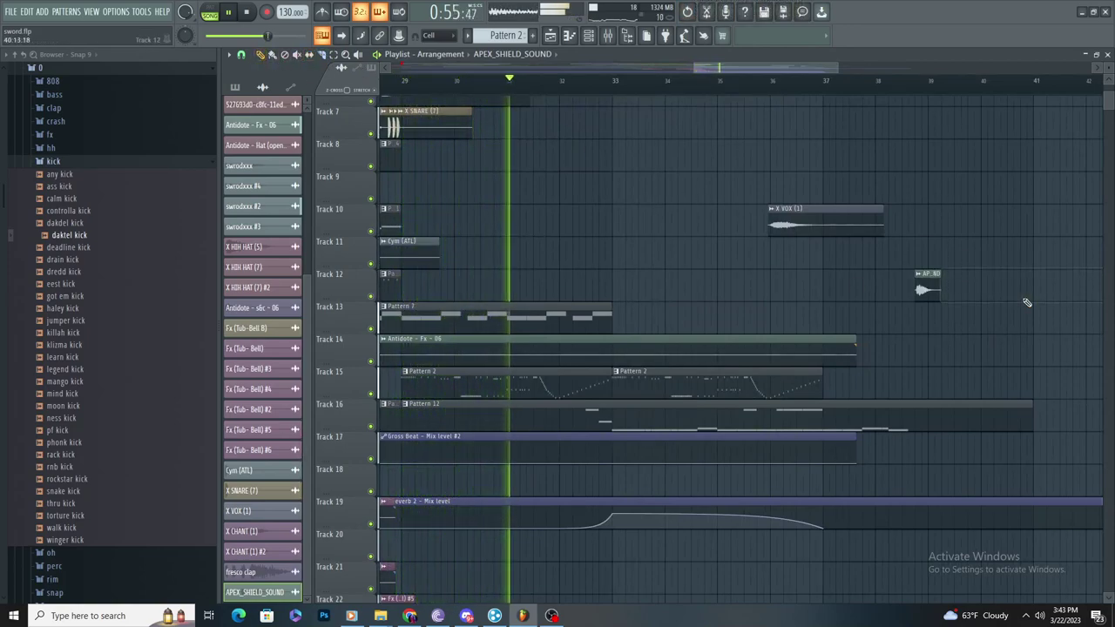
Step: Check the APEX_SHIELD_SOUND channel settings and play the arrangement back from bar 29
double_click(925, 290)
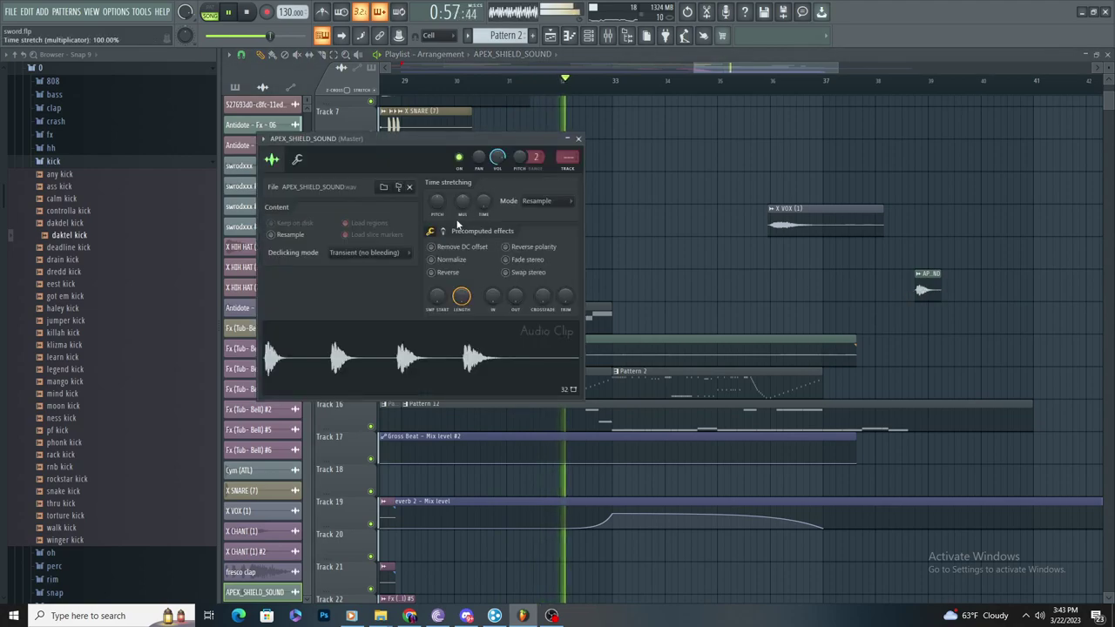
click(902, 257)
right_click(901, 257)
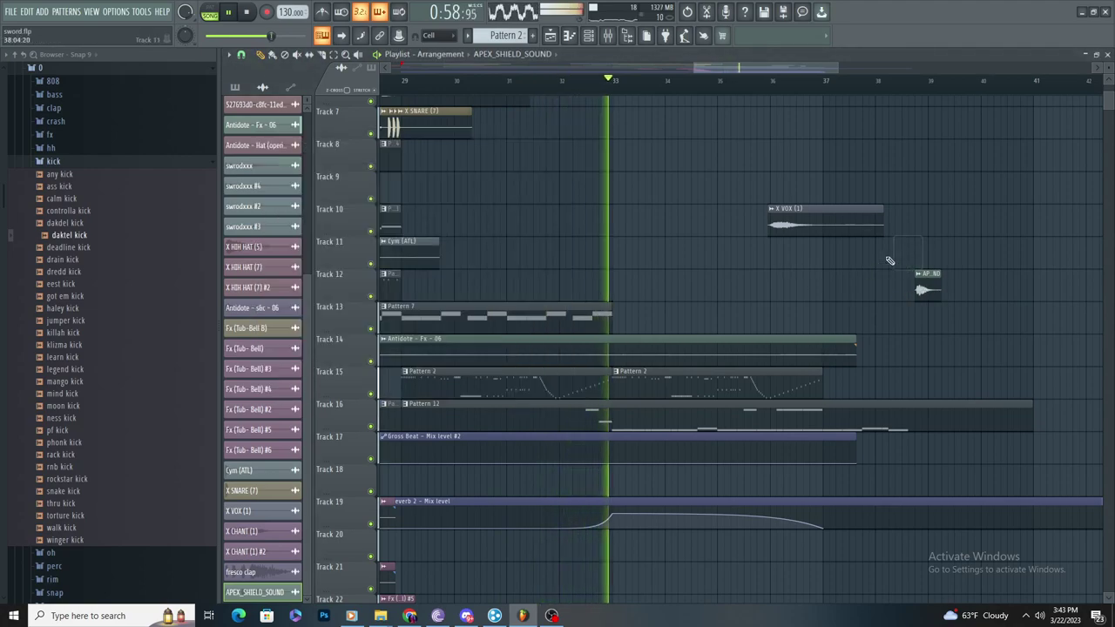
click(400, 83)
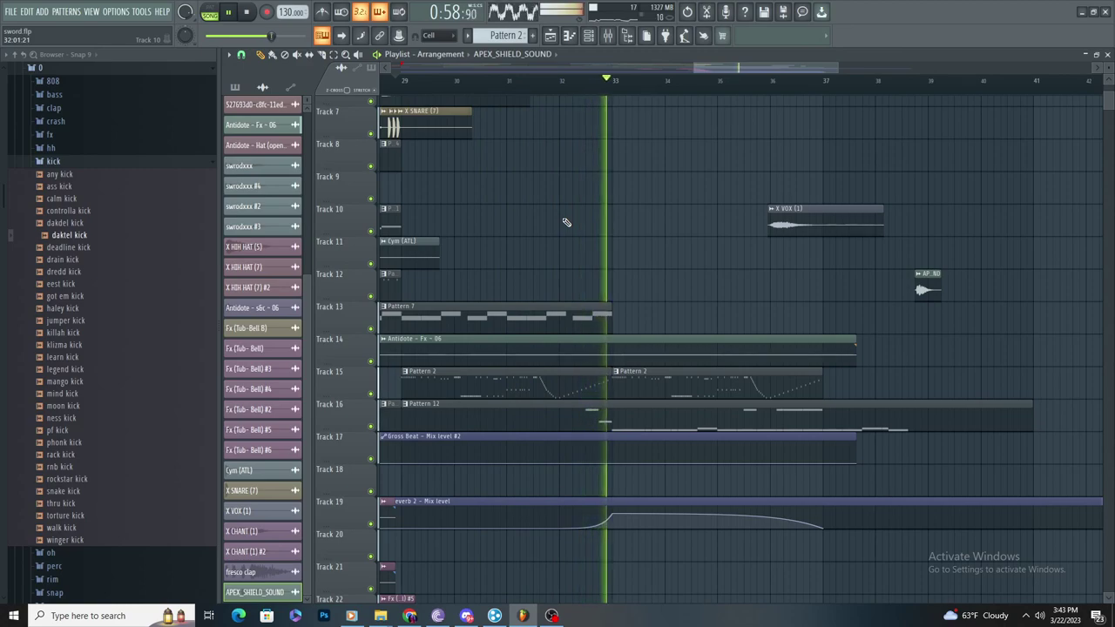
key(space)
key(space)
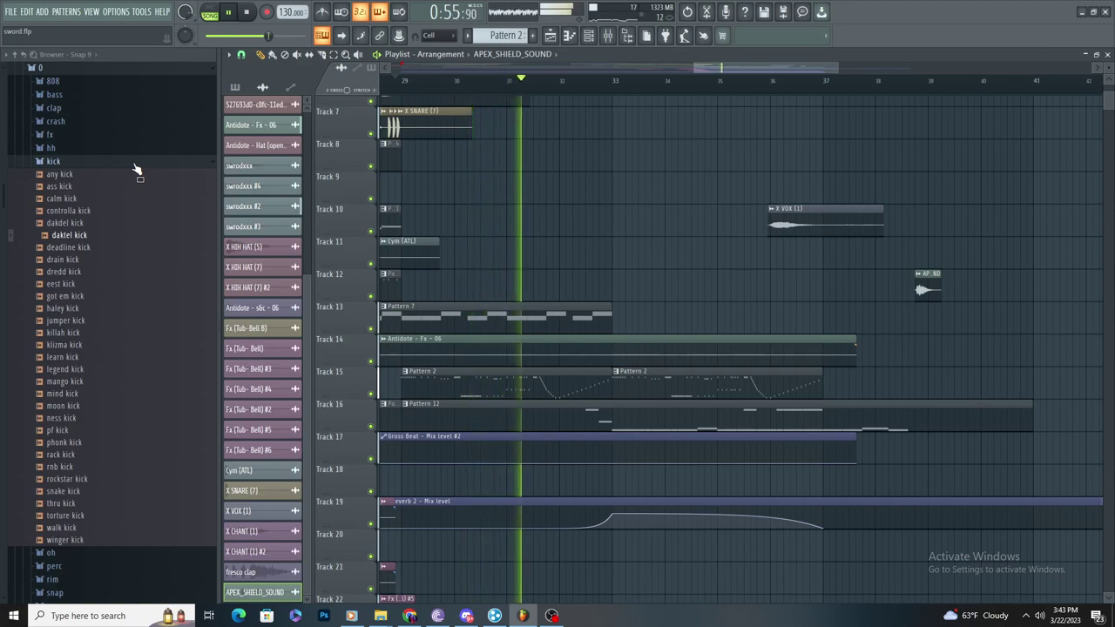
Step: Open the crash sample folder in place of the kicks and place raptor crash at bar 33 on Track 12
click(69, 271)
key(space)
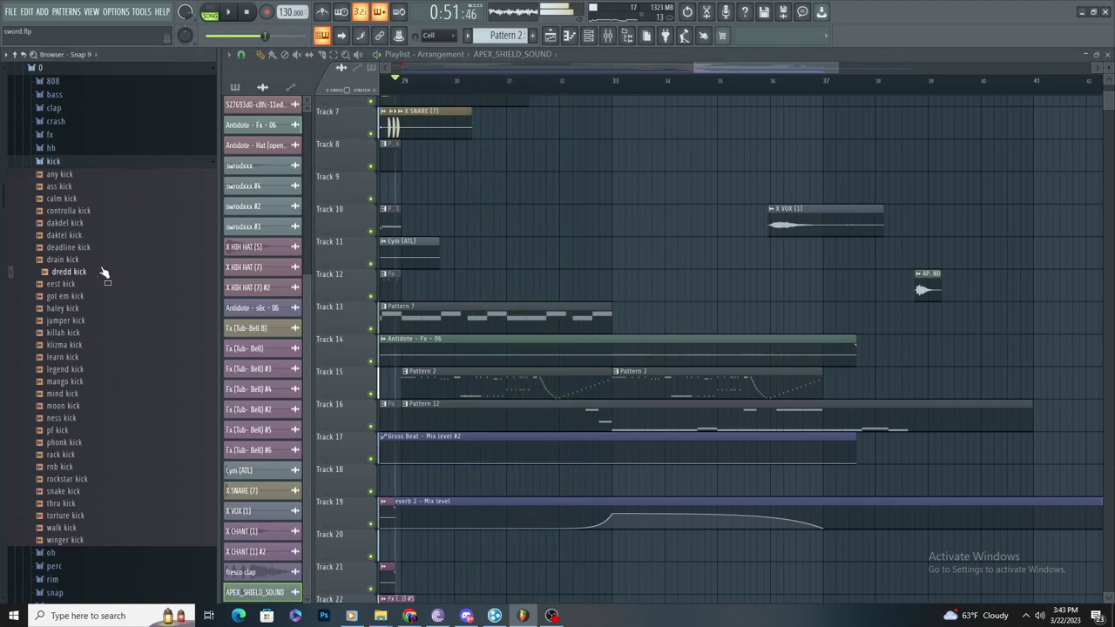
click(53, 161)
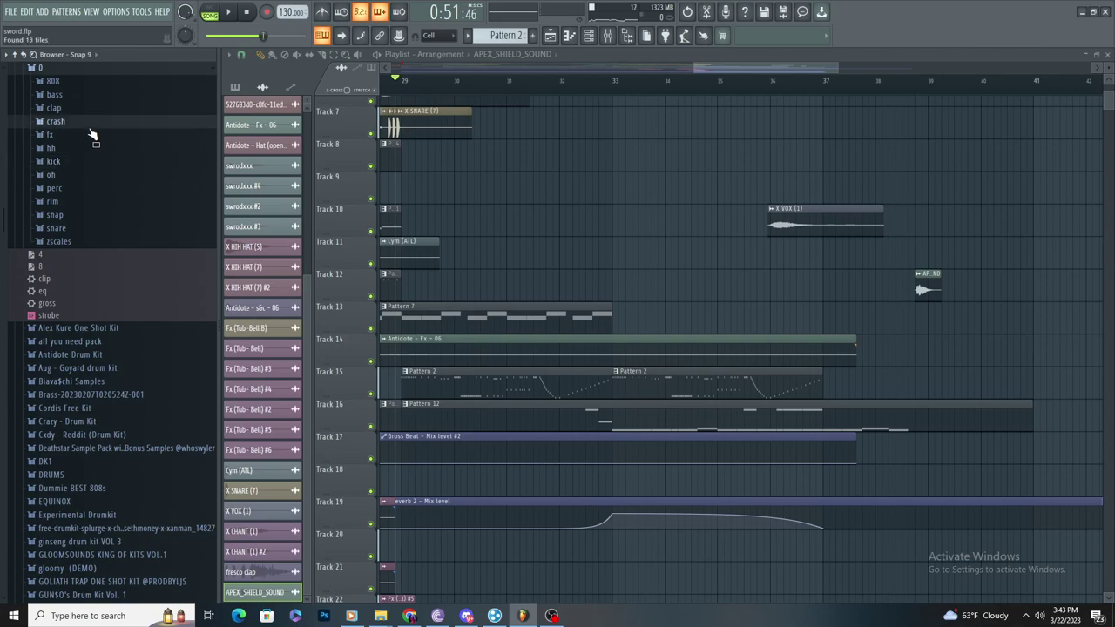
click(83, 127)
scroll(83, 414, up, 4)
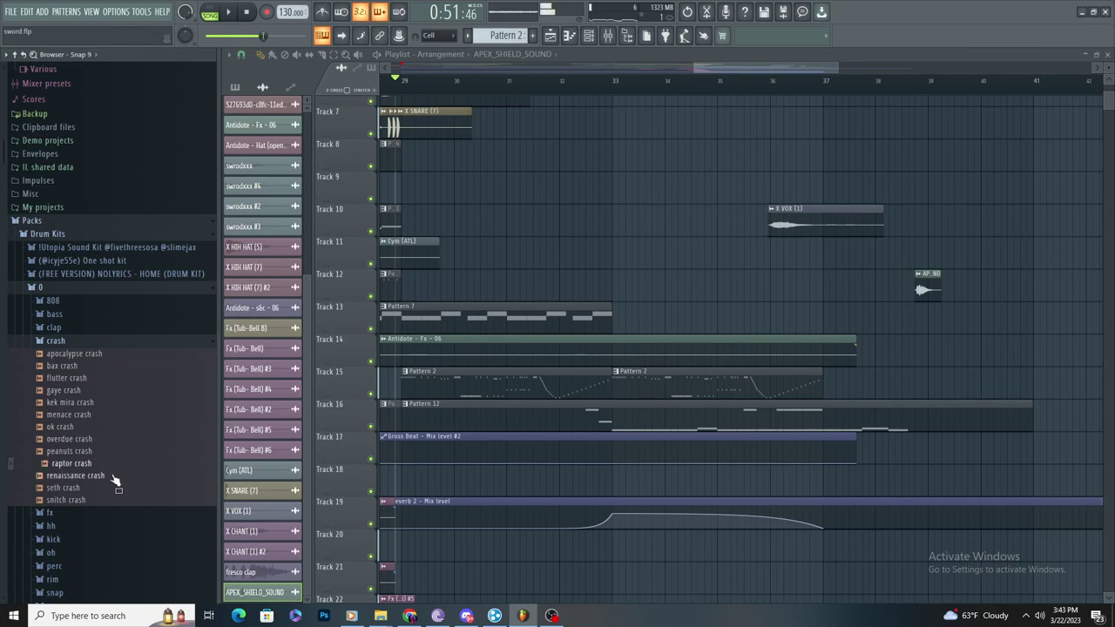
drag(634, 293, 633, 294)
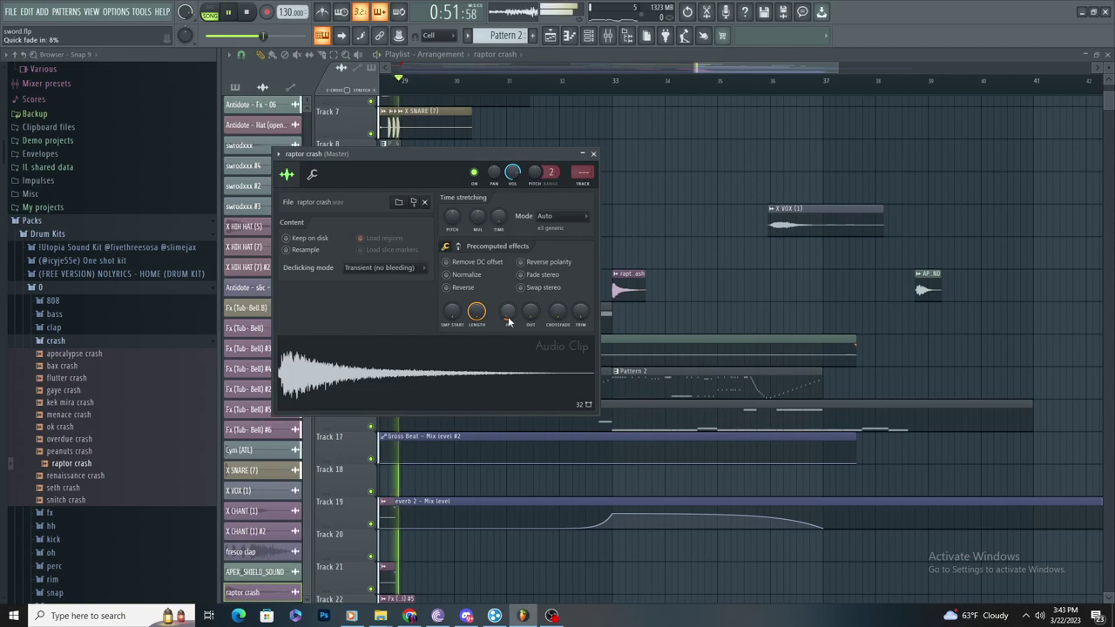
click(700, 299)
right_click(699, 300)
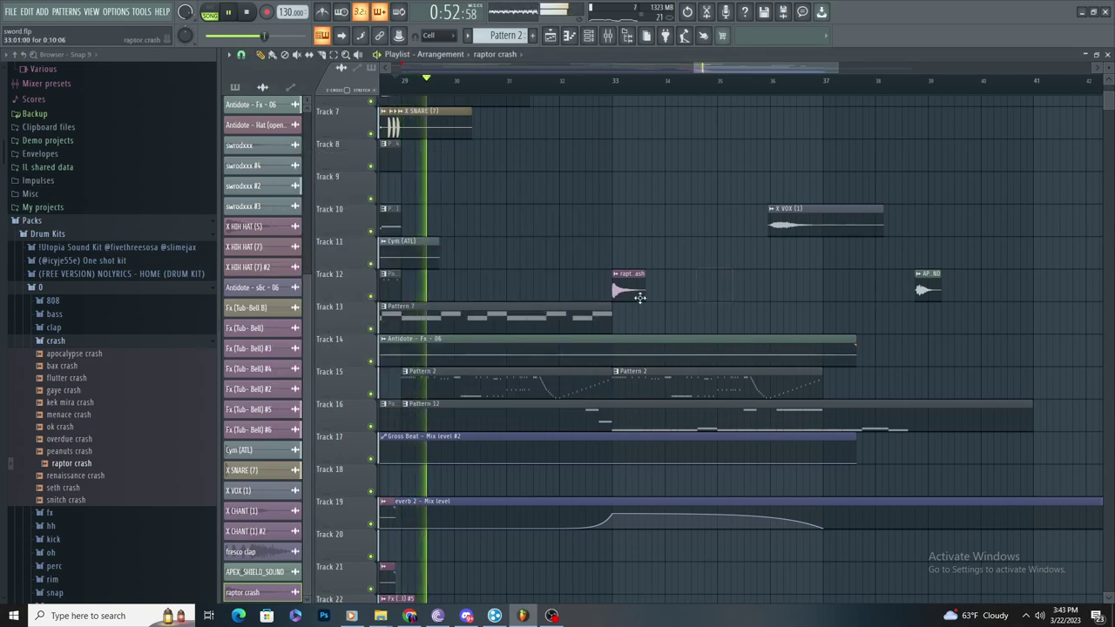
Step: Add three more raptor crash clips at half-bar spacing after bar 33 on Tracks 11 and 12
click(127, 291)
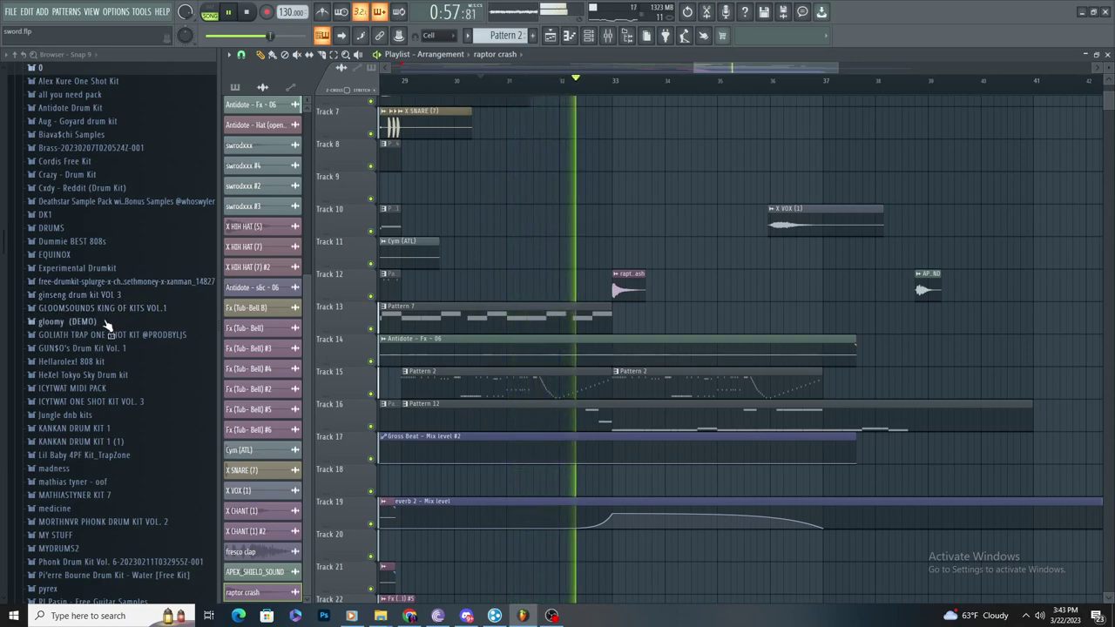
click(646, 255)
click(669, 277)
click(698, 281)
Step: Enable Remove DC offset for the raptor crash and lower its channel volume to 39%
double_click(702, 277)
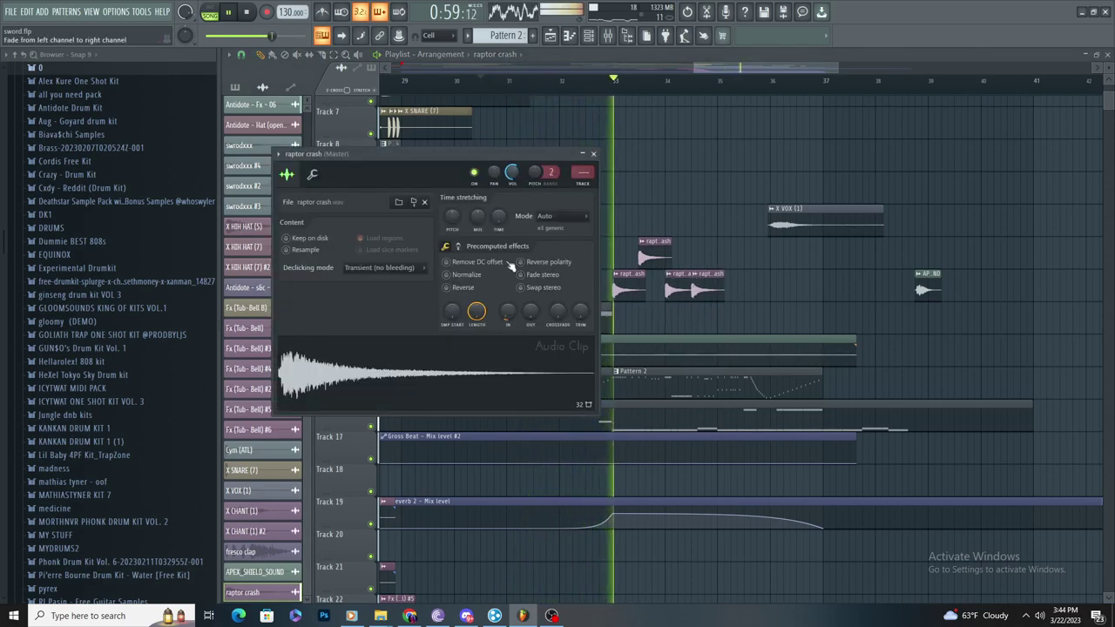
click(475, 262)
drag(522, 184, 518, 208)
drag(508, 197, 508, 223)
key(space)
key(space)
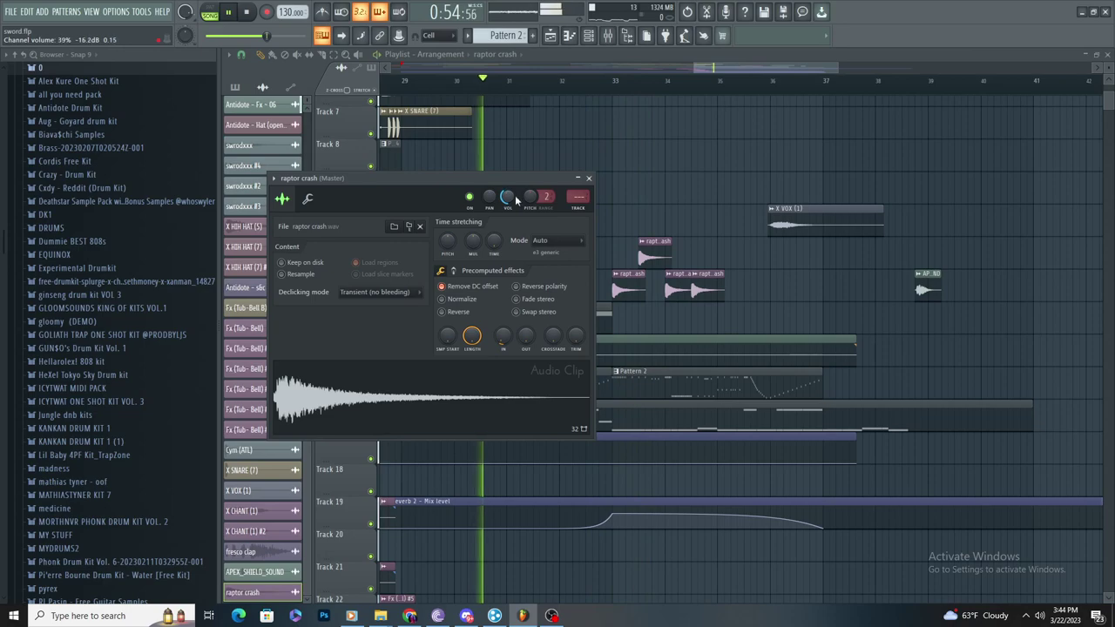
Step: Add a raptor crash clip at bar 35 on Track 12 and create an automation clip for its channel volume
click(719, 288)
right_click(510, 199)
click(557, 280)
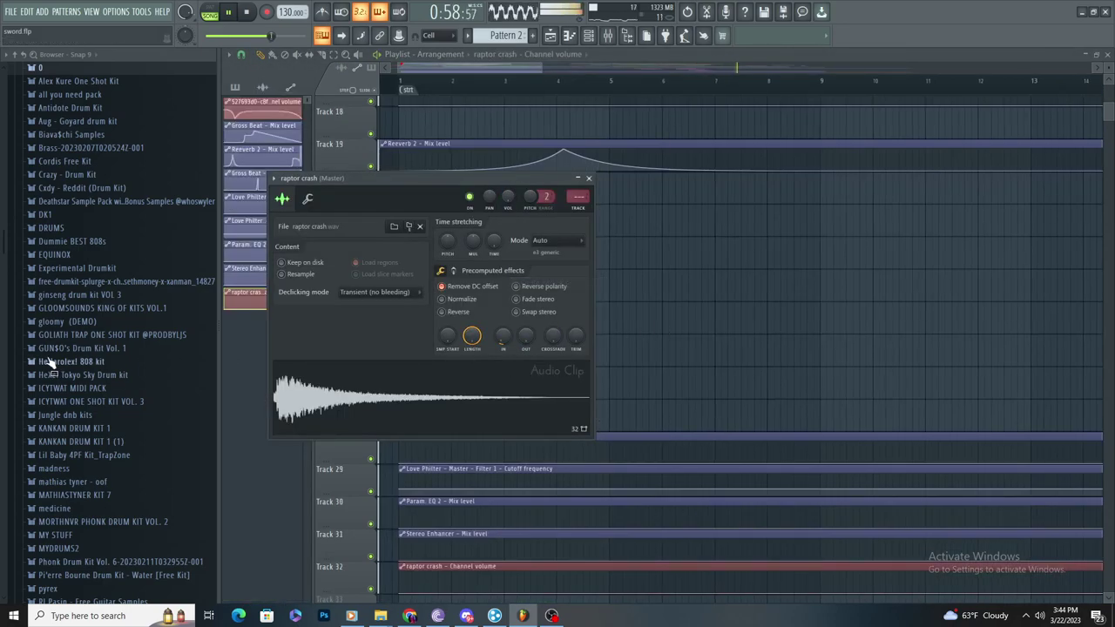
key(space)
Step: Expand the GLOOMSOUNDS KING OF KITS VOL.1 kit and close the raptor crash channel settings
click(97, 308)
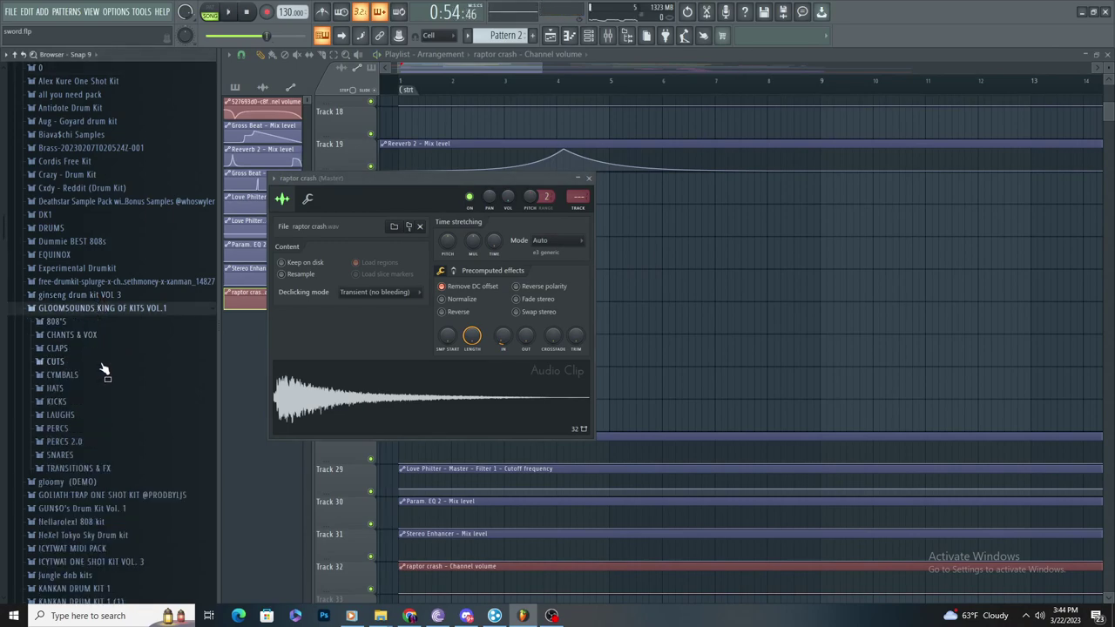
scroll(685, 303, down, 3)
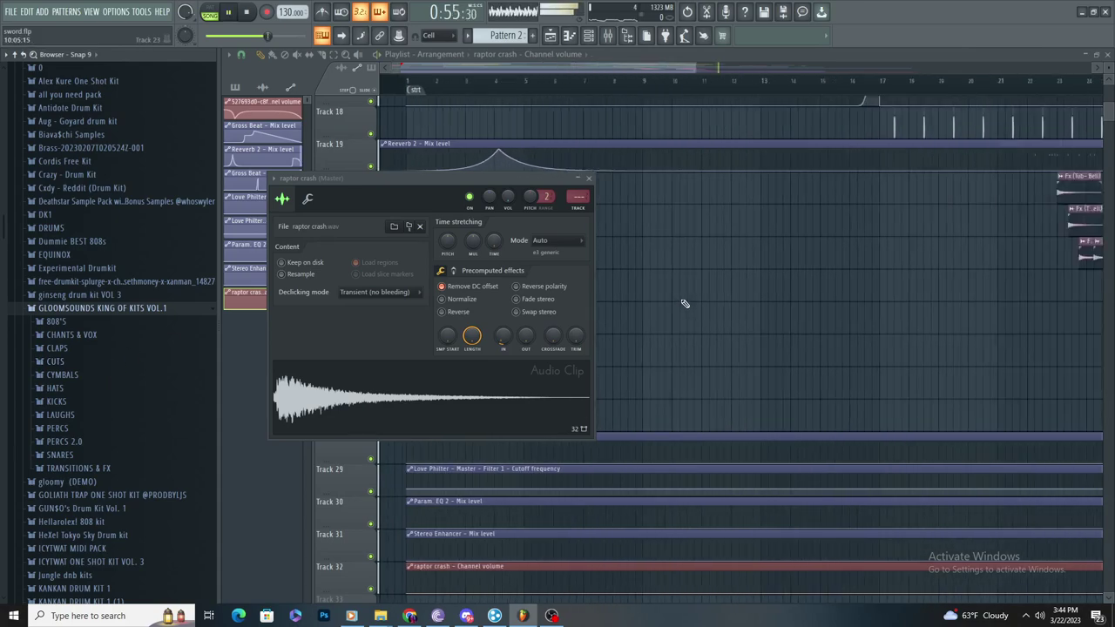
scroll(749, 326, right, 5)
scroll(788, 346, up, 3)
click(777, 345)
right_click(777, 344)
key(space)
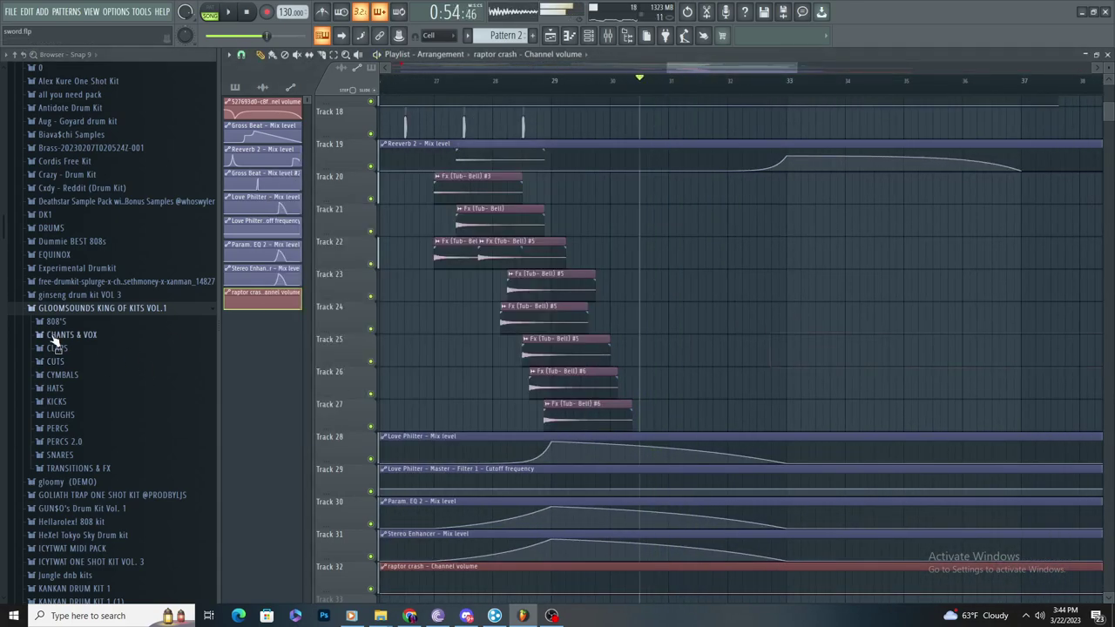
Step: Browse the kit's CUTS and CYMBALS folders and place the BANDICOOT cymbal at bar 33 on Track 22
click(76, 365)
key(space)
scroll(132, 169, up, 4)
click(86, 288)
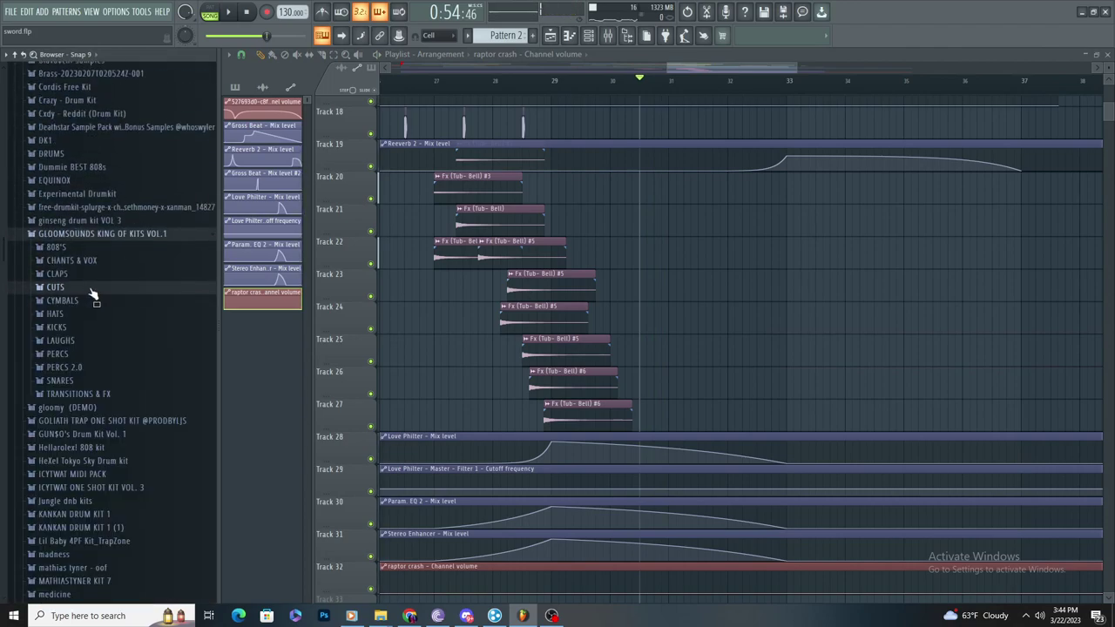
key(space)
key(space)
click(92, 300)
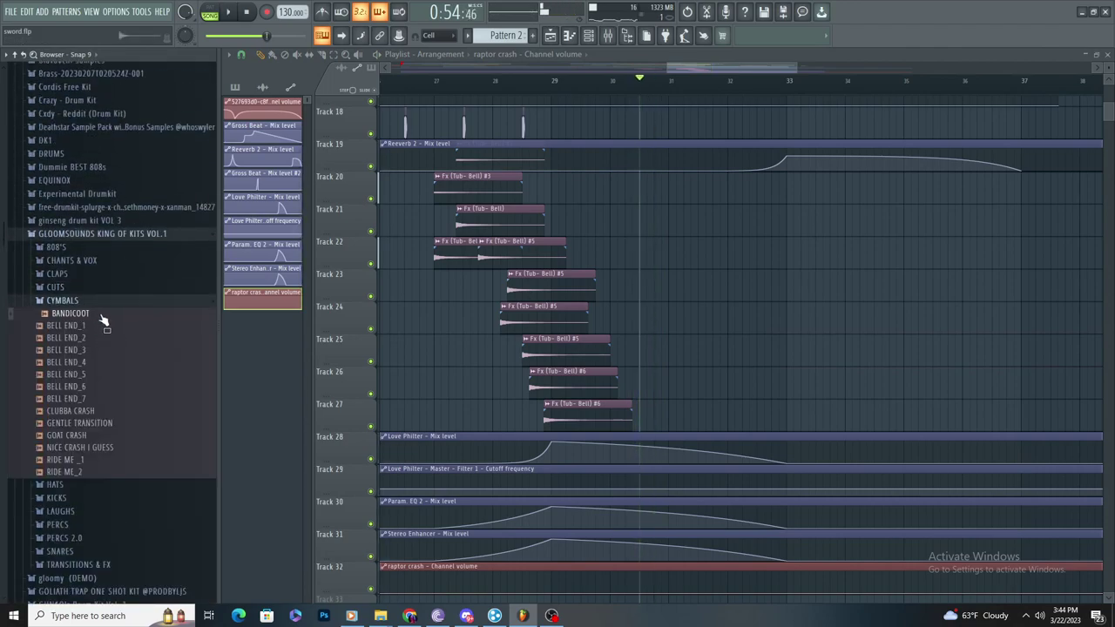
key(space)
scroll(768, 349, up, 3)
drag(797, 350, 825, 253)
scroll(826, 254, down, 4)
scroll(889, 365, up, 4)
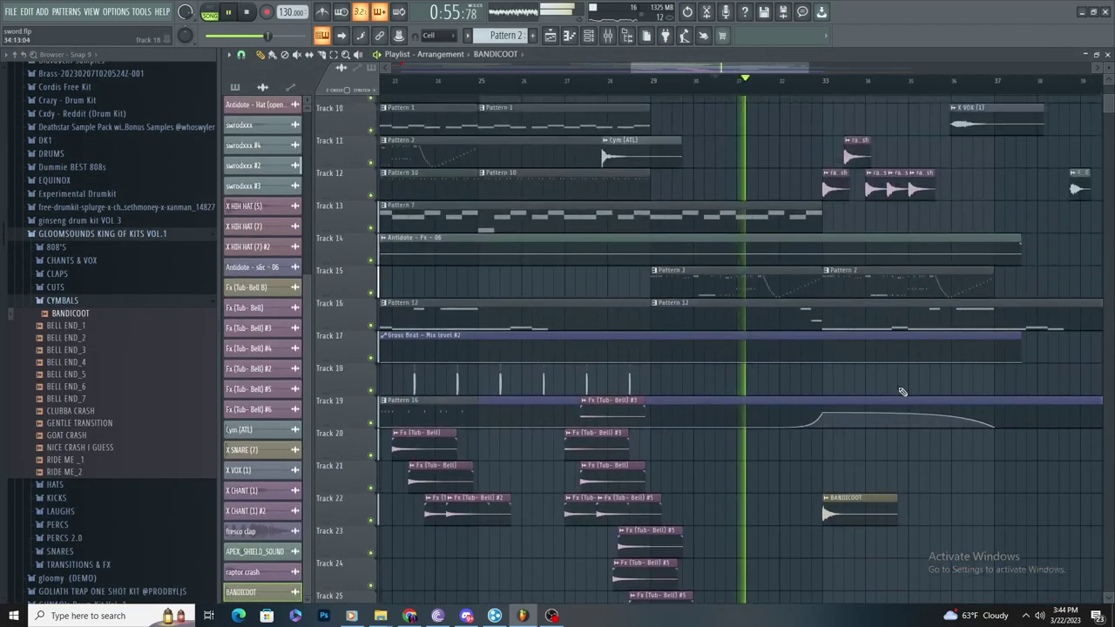
Step: Layer further BANDICOOT clips at half-bar spacing along Track 22, with two more on Track 23 from bar 35
scroll(898, 401, up, 4)
scroll(891, 488, down, 1)
drag(713, 386, 703, 386)
drag(769, 405, 770, 385)
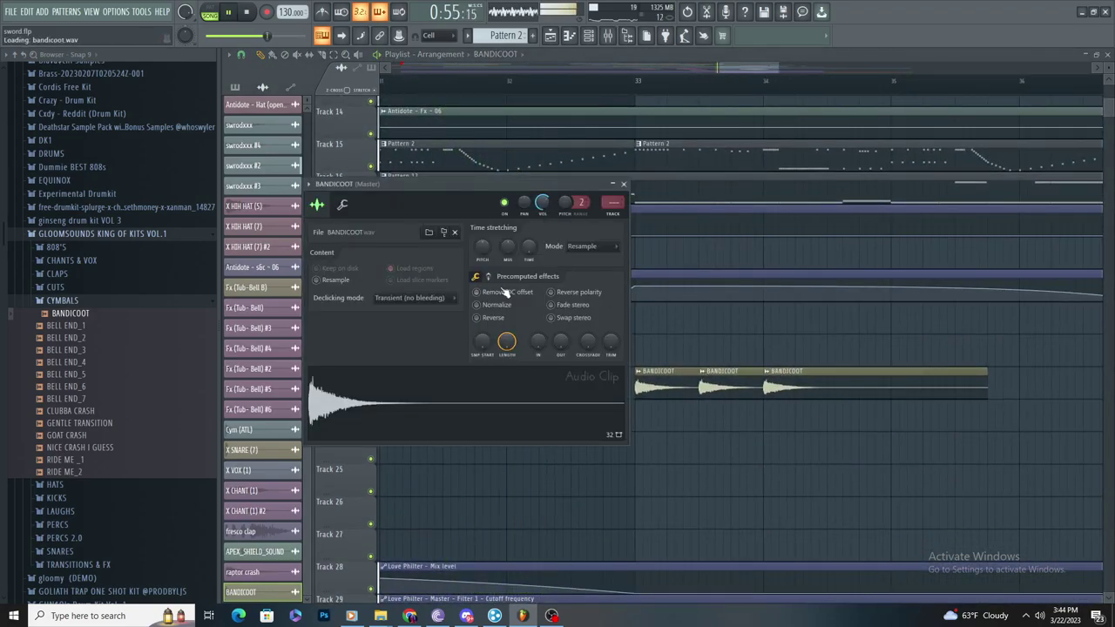
drag(830, 406, 830, 379)
drag(893, 407, 898, 378)
click(898, 418)
scroll(872, 428, down, 1)
drag(912, 411, 917, 381)
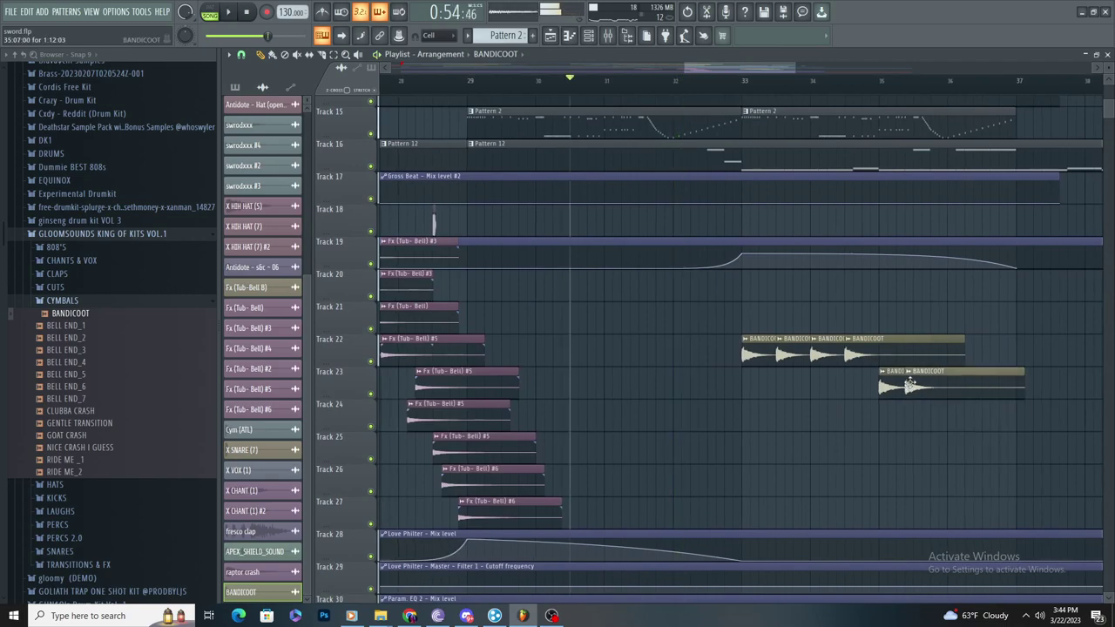
Step: Complete the four-clip BANDICOOT run on Track 23 and layer BELL END_1 clips at half-bar spacing from bar 33 on Track 24
drag(961, 413, 952, 382)
drag(995, 420, 981, 382)
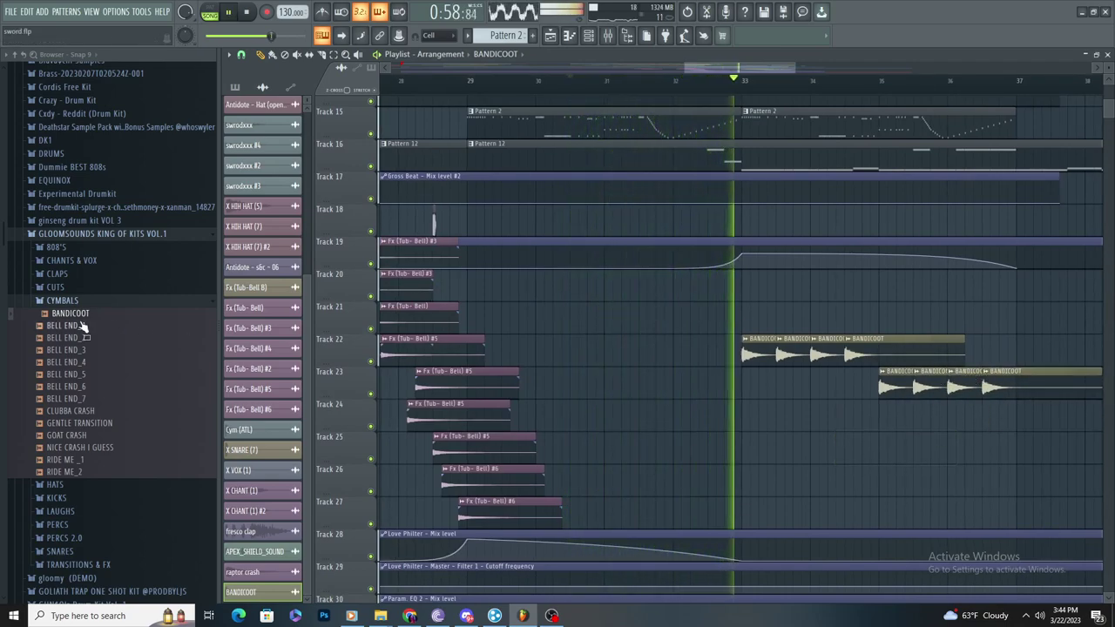
drag(747, 430, 684, 410)
scroll(862, 461, up, 4)
scroll(679, 422, down, 3)
scroll(775, 440, up, 2)
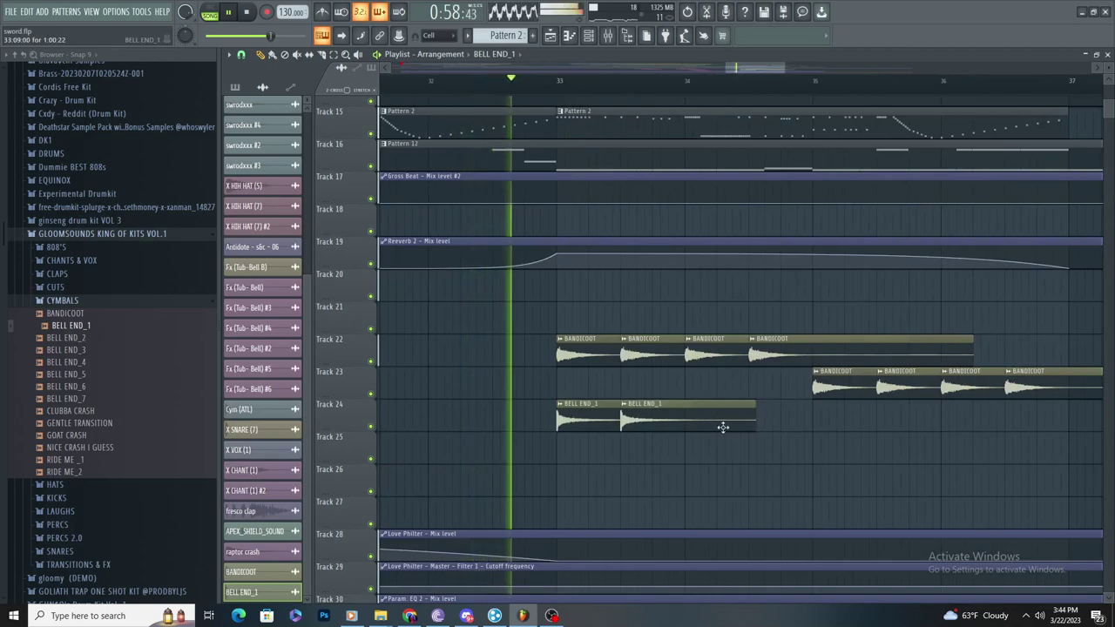
drag(744, 474, 691, 400)
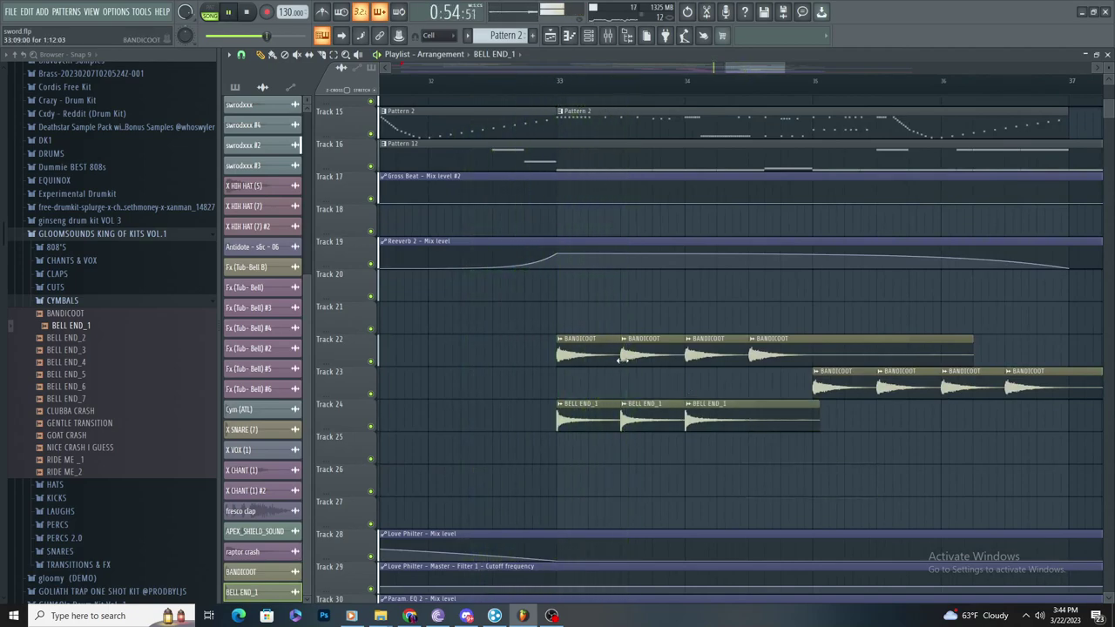
Step: Create an automation clip for the BANDICOOT channel's volume and close its channel settings
right_click(574, 352)
scroll(854, 388, down, 3)
key(ctrl+z)
double_click(775, 354)
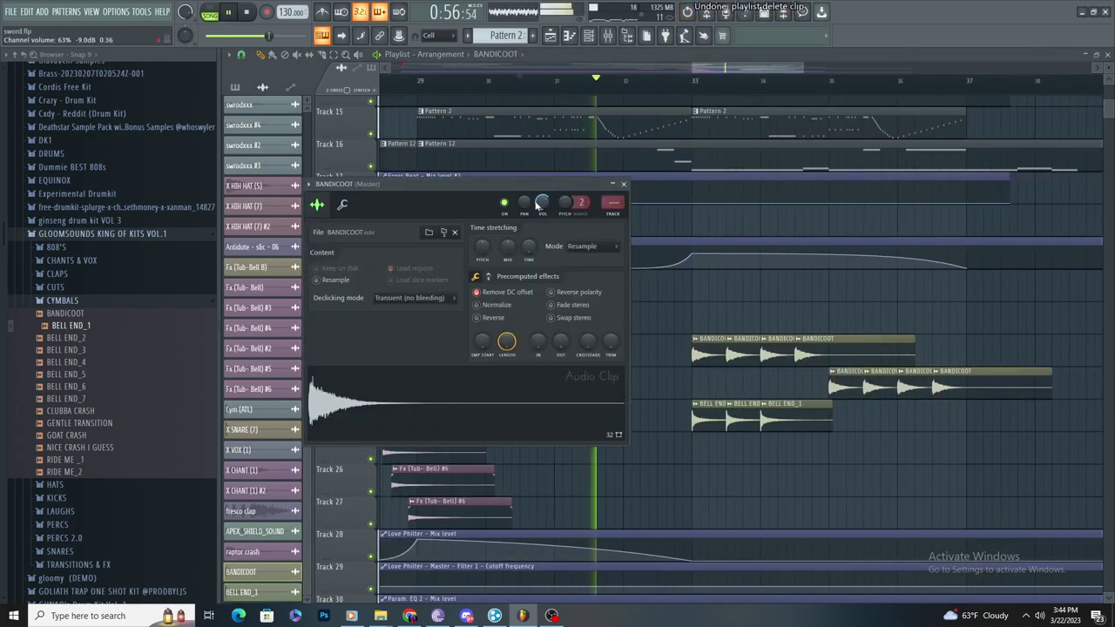
right_click(542, 203)
click(579, 286)
scroll(764, 321, down, 5)
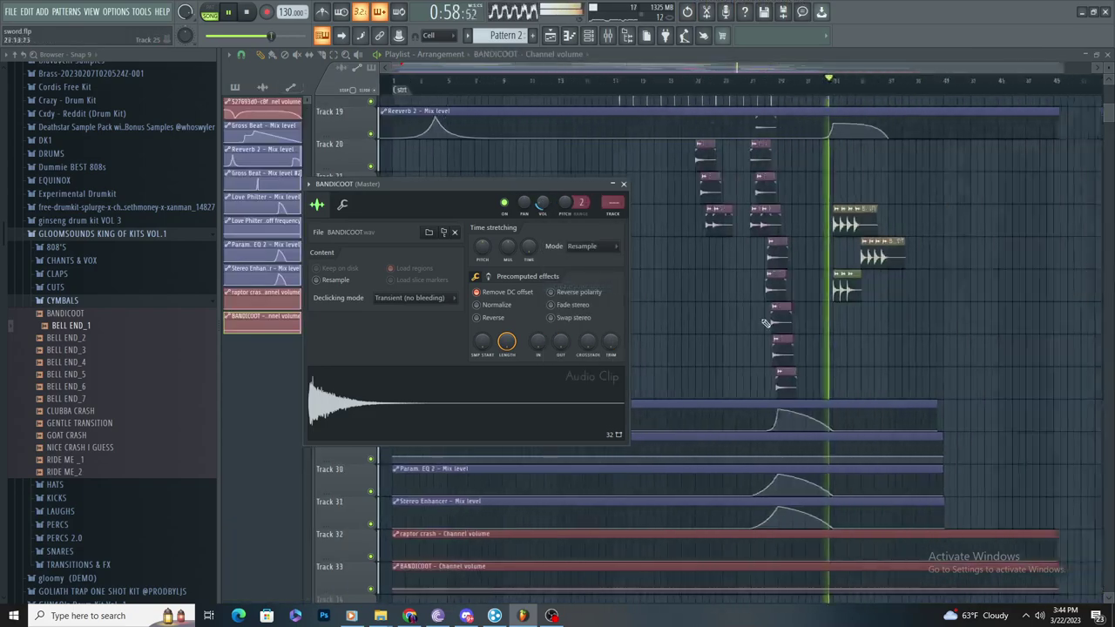
scroll(781, 319, up, 2)
right_click(781, 340)
scroll(781, 362, up, 4)
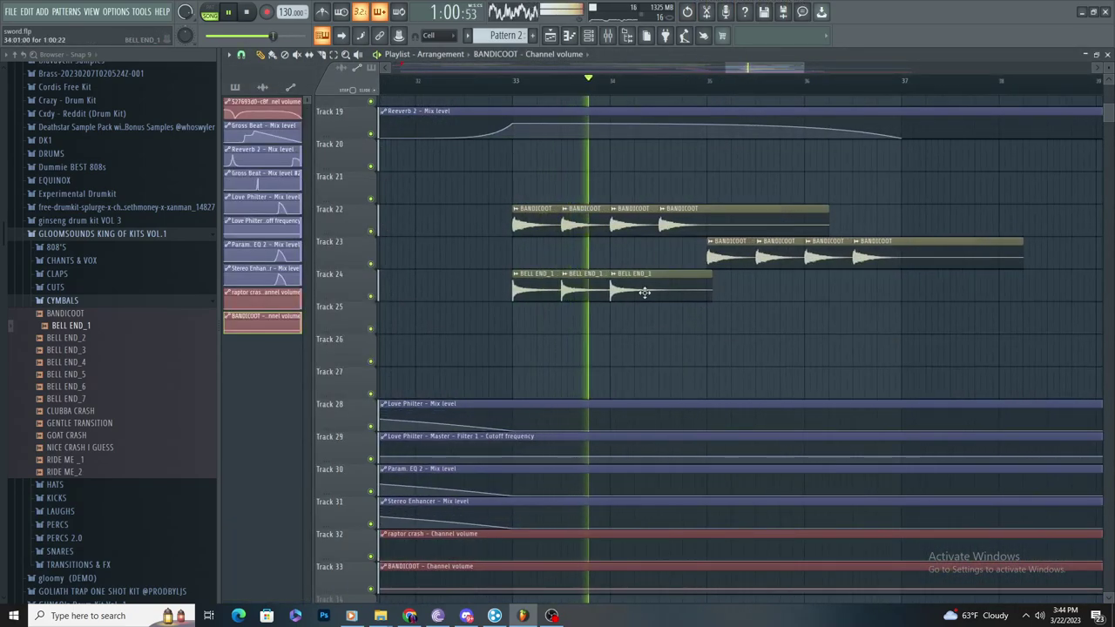
Step: Extend the BELL END_1 clips along Track 24 at half-bar spacing until the bar 37 boundary
click(644, 292)
click(675, 311)
mouse_move(673, 312)
mouse_down()
mouse_move(663, 271)
mouse_move(714, 283)
mouse_move(806, 274)
mouse_up()
drag(855, 321, 853, 292)
scroll(900, 319, up, 3)
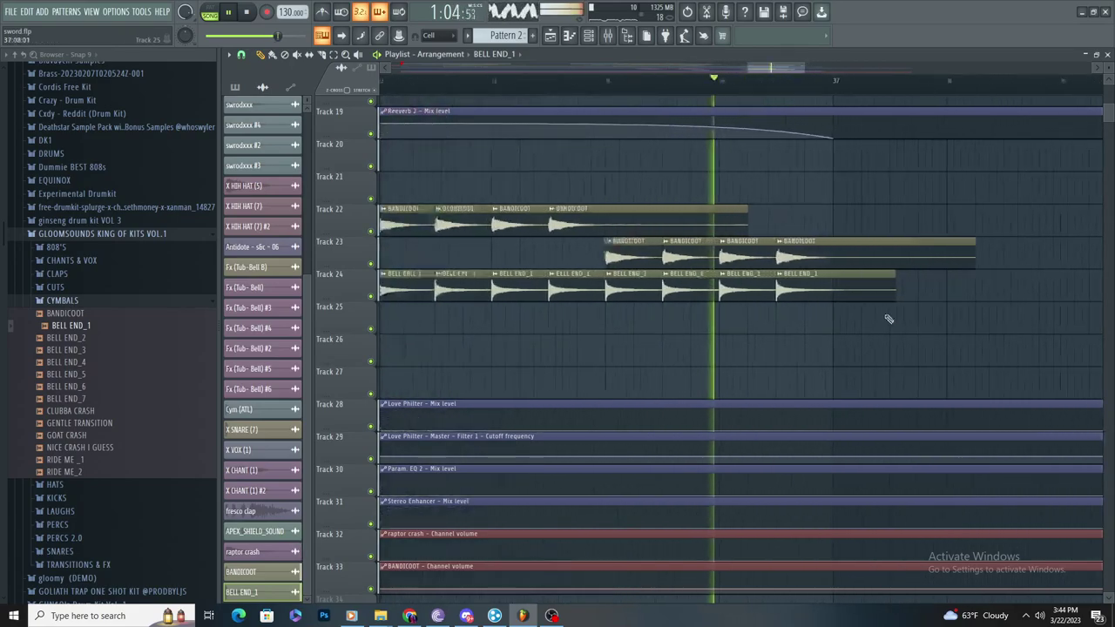
scroll(795, 308, down, 3)
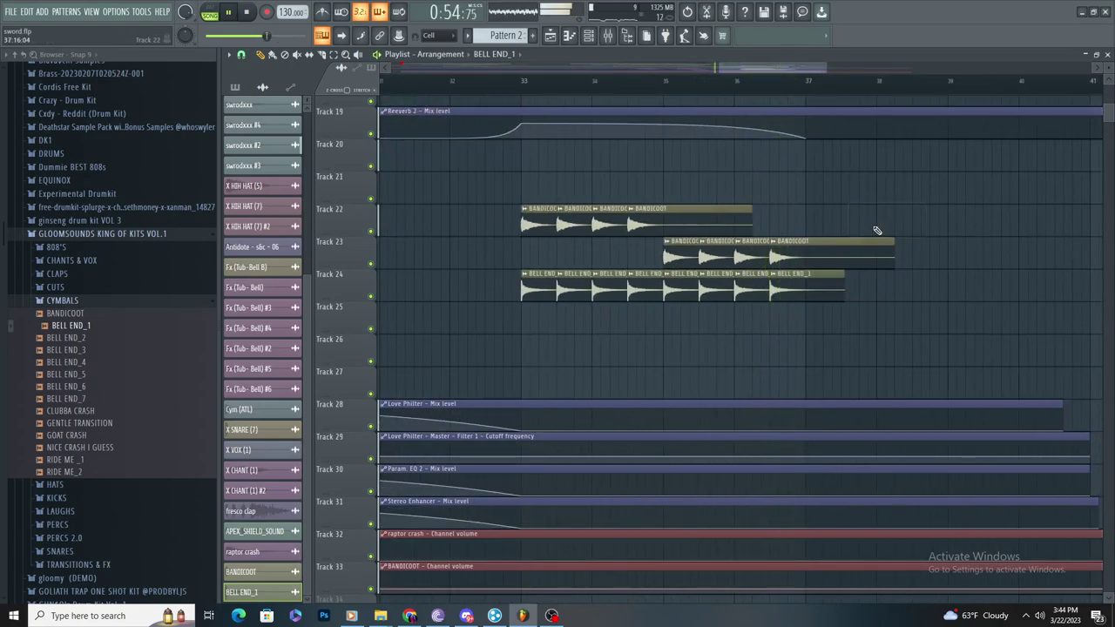
Step: Duplicate the BANDICOOT and BELL END_1 clips on Tracks 22 to 24 and align the copies to start at bar 37
drag(914, 315, 475, 215)
scroll(814, 256, up, 5)
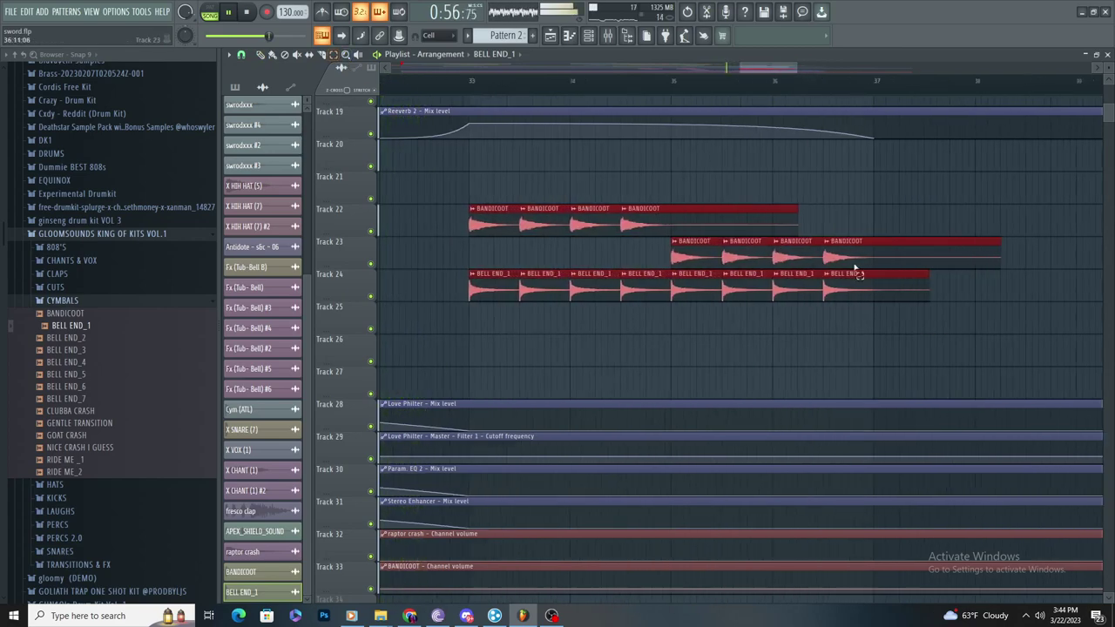
scroll(871, 283, right, 3)
key(ctrl+b)
scroll(655, 257, down, 3)
click(242, 55)
click(257, 95)
drag(741, 224, 626, 226)
click(634, 175)
right_click(634, 180)
scroll(635, 189, down, 2)
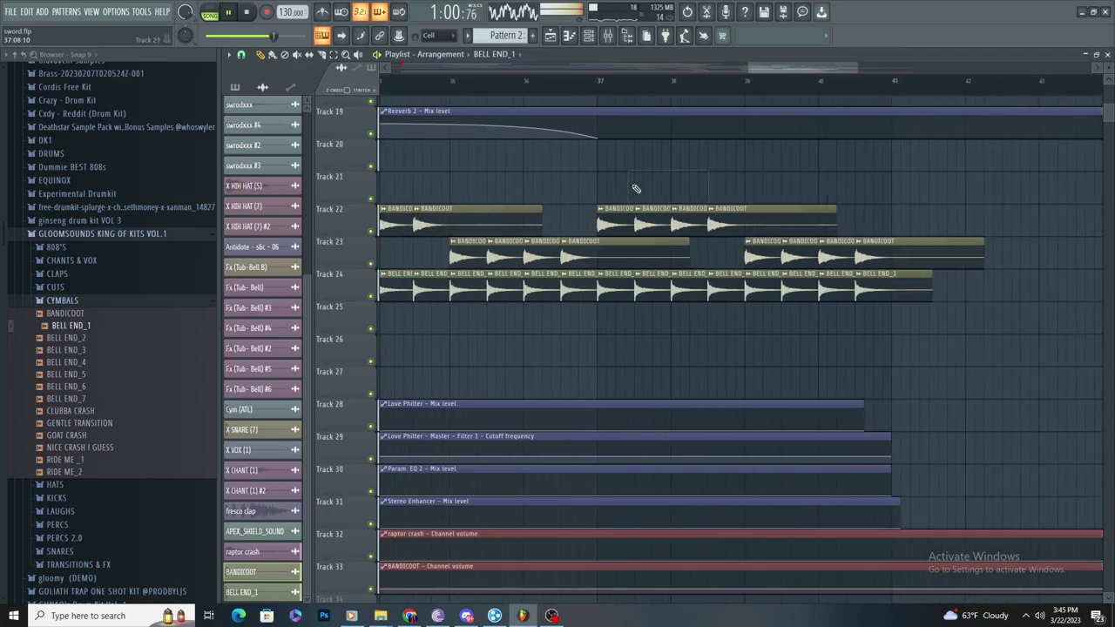
Step: Fill Track 12 with further raptor crash clips at half-bar spacing up to bar 37
scroll(622, 194, up, 4)
scroll(621, 203, down, 2)
scroll(622, 206, up, 3)
scroll(637, 229, down, 4)
scroll(634, 231, left, 3)
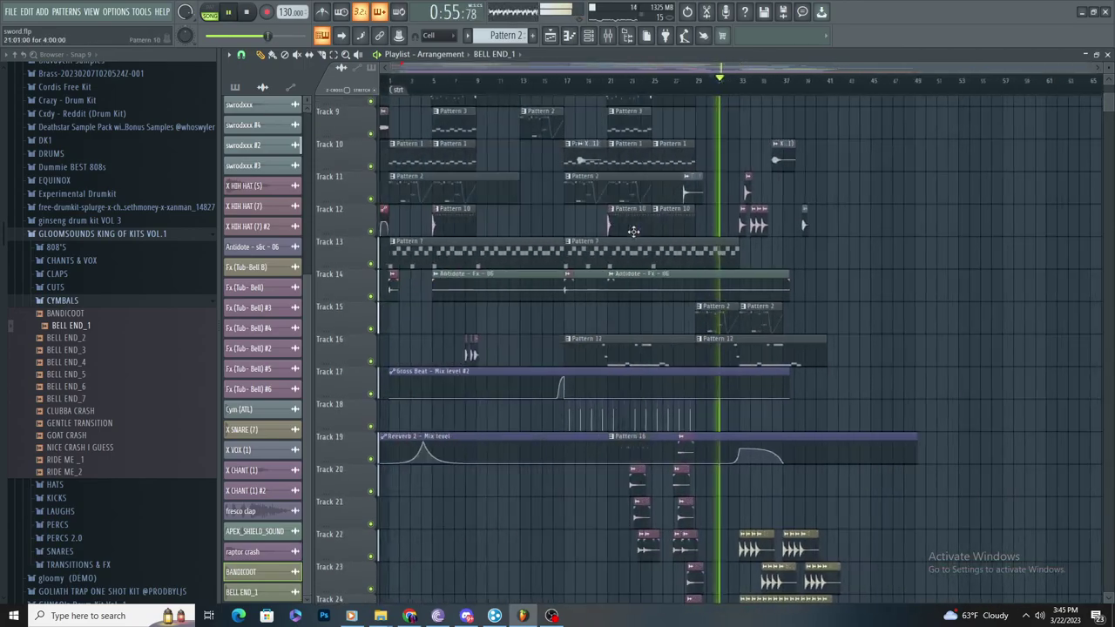
scroll(819, 309, up, 4)
scroll(819, 366, up, 2)
scroll(851, 419, down, 4)
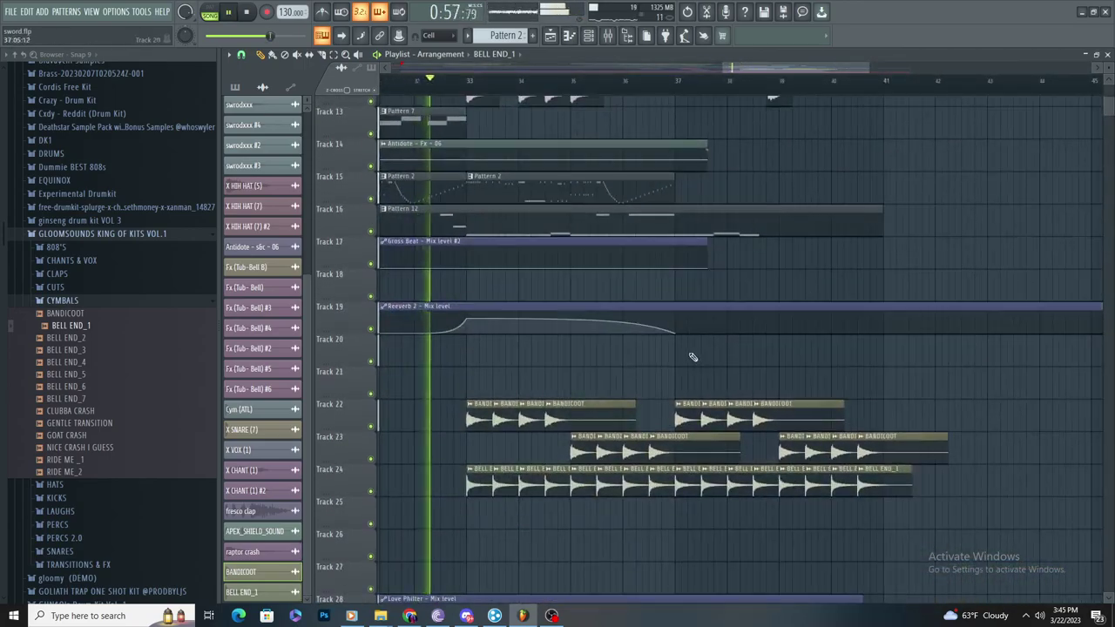
scroll(671, 335, up, 5)
click(591, 254)
scroll(592, 254, up, 3)
scroll(610, 274, up, 1)
drag(615, 247, 608, 247)
scroll(708, 252, down, 2)
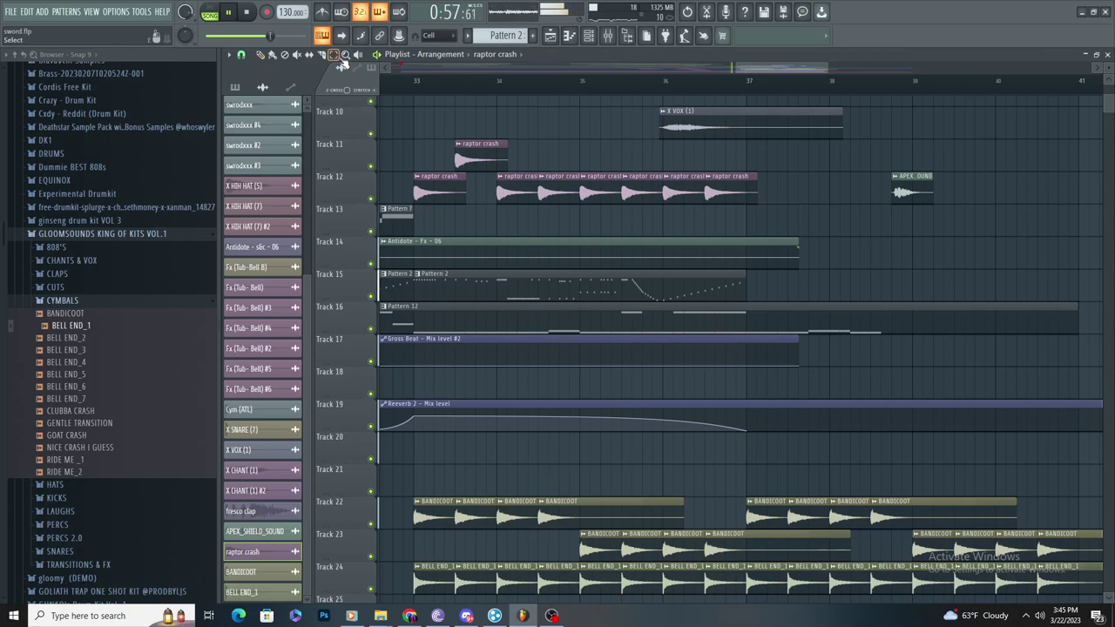
Step: Duplicate the raptor crash clips on Tracks 11 and 12 and shift the copies to start at bar 37
drag(448, 144, 741, 236)
key(ctrl+b)
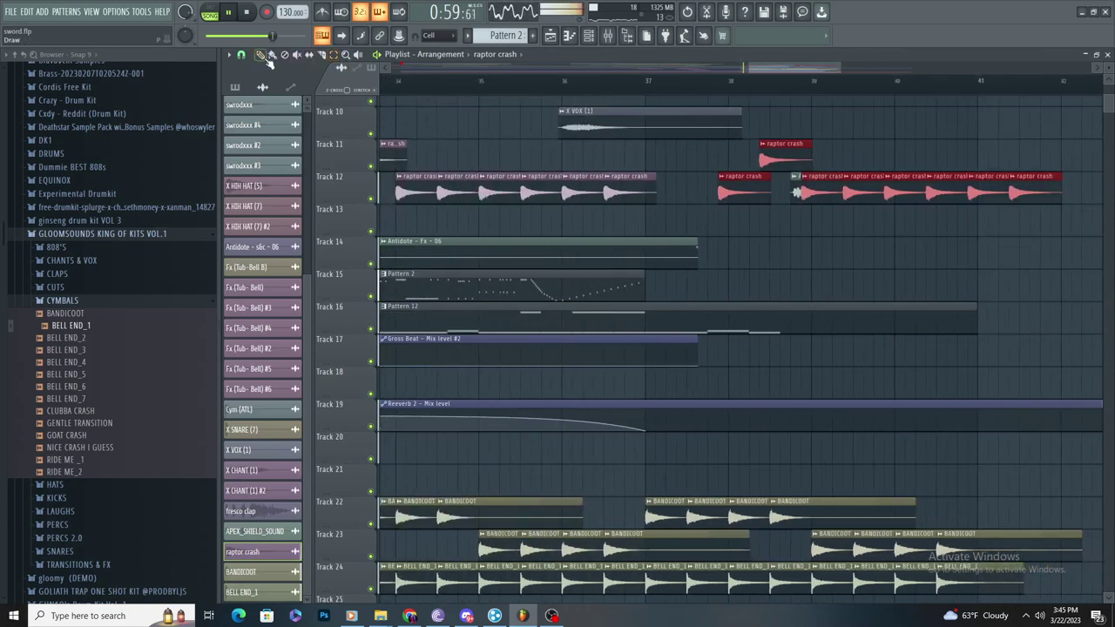
drag(752, 199, 725, 207)
key(space)
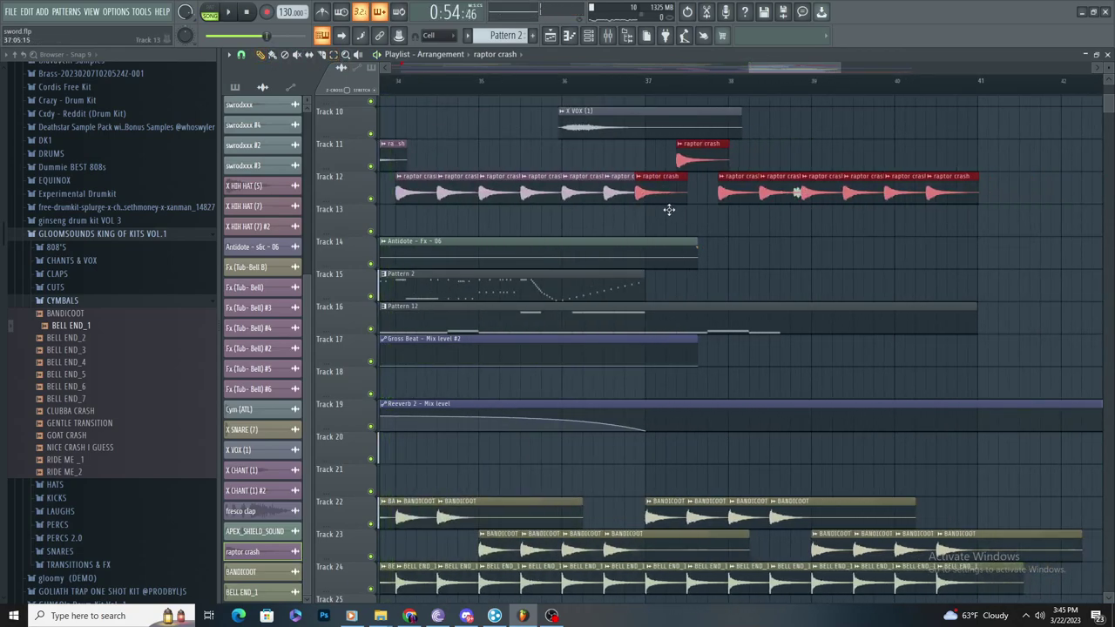
key(space)
Step: Shape the raptor crash and BANDICOOT channel volume automation to rise gradually from bar 33 to a peak at bar 41
scroll(854, 392, down, 4)
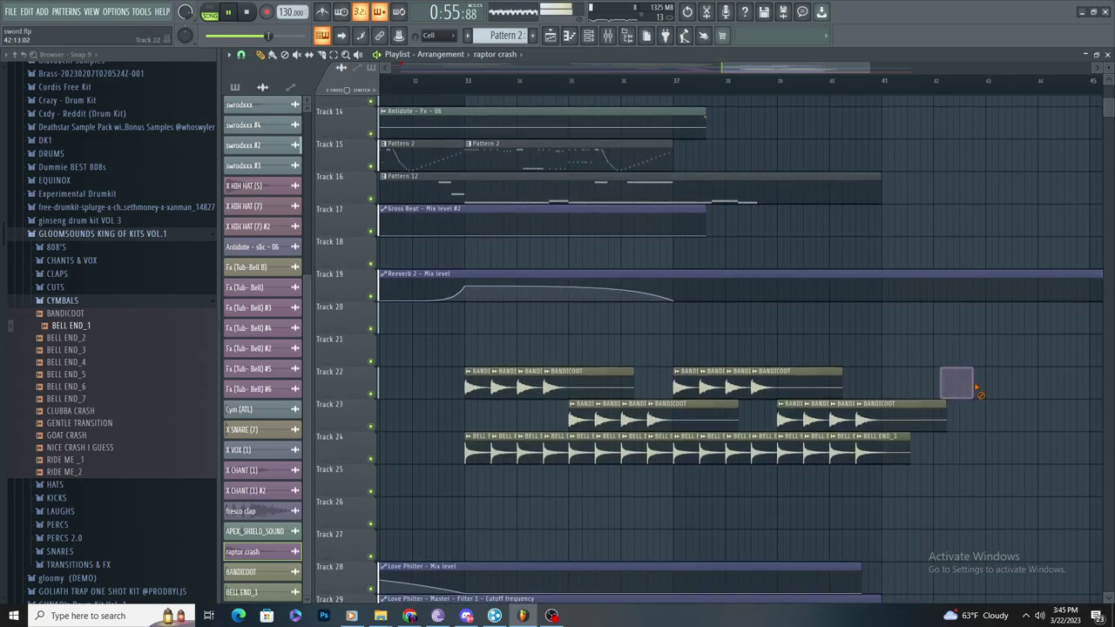
scroll(955, 448, down, 3)
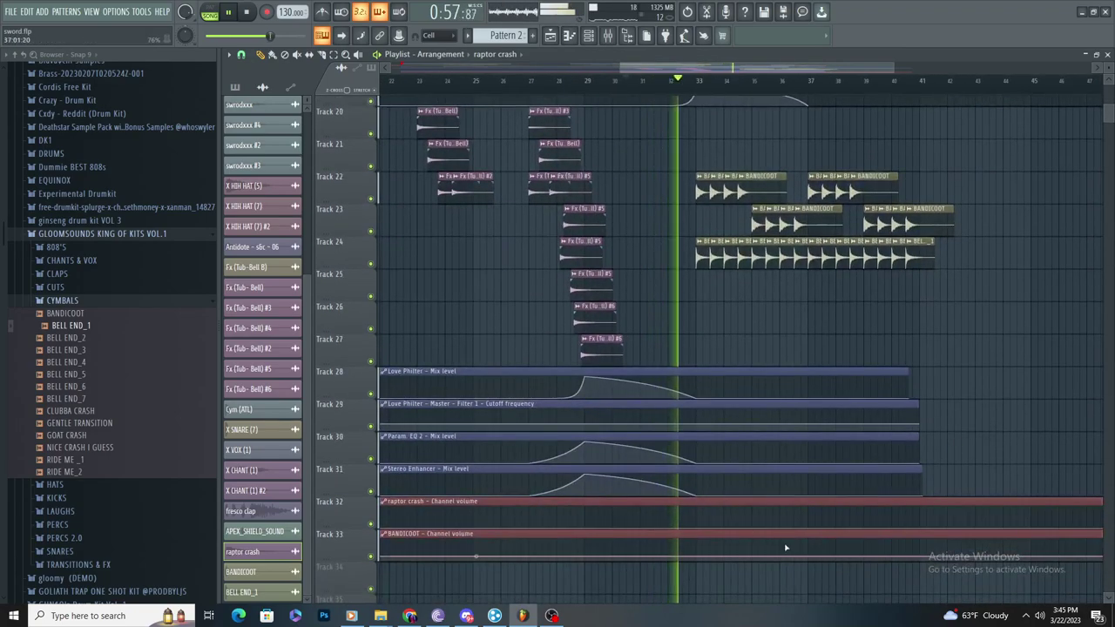
scroll(785, 547, up, 2)
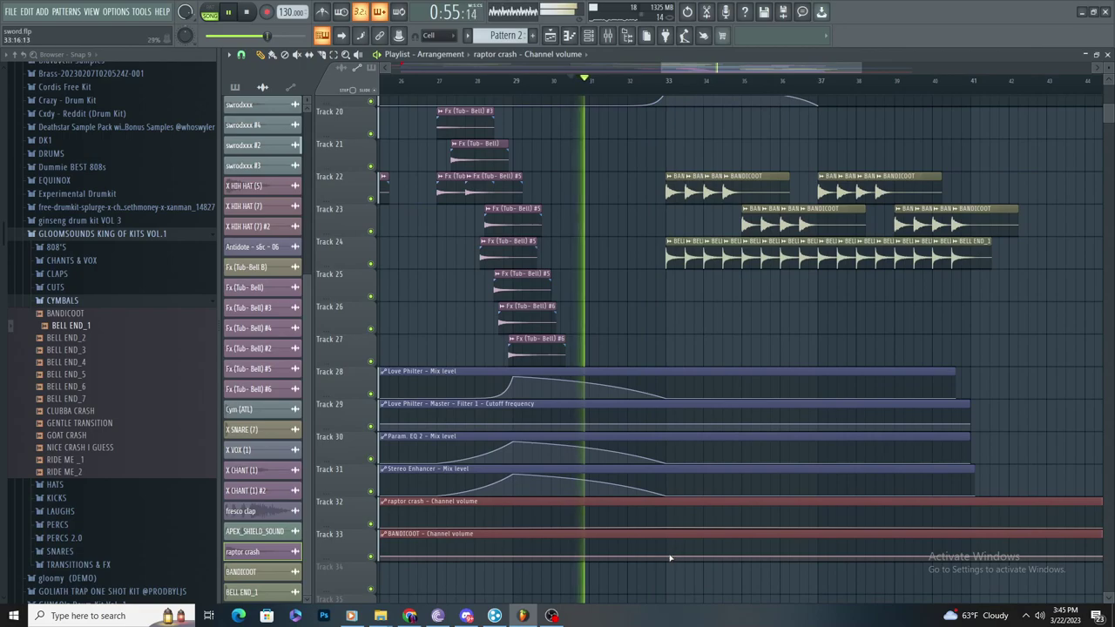
drag(968, 521, 973, 518)
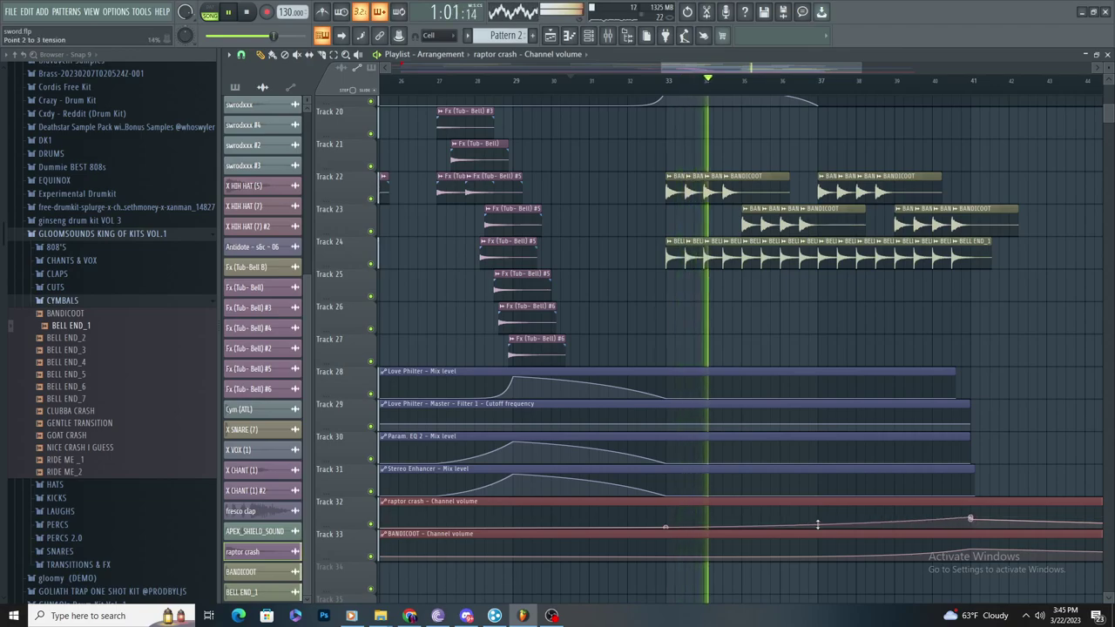
scroll(819, 525, down, 2)
scroll(1016, 318, up, 3)
scroll(659, 214, up, 5)
scroll(510, 217, up, 2)
scroll(526, 233, down, 2)
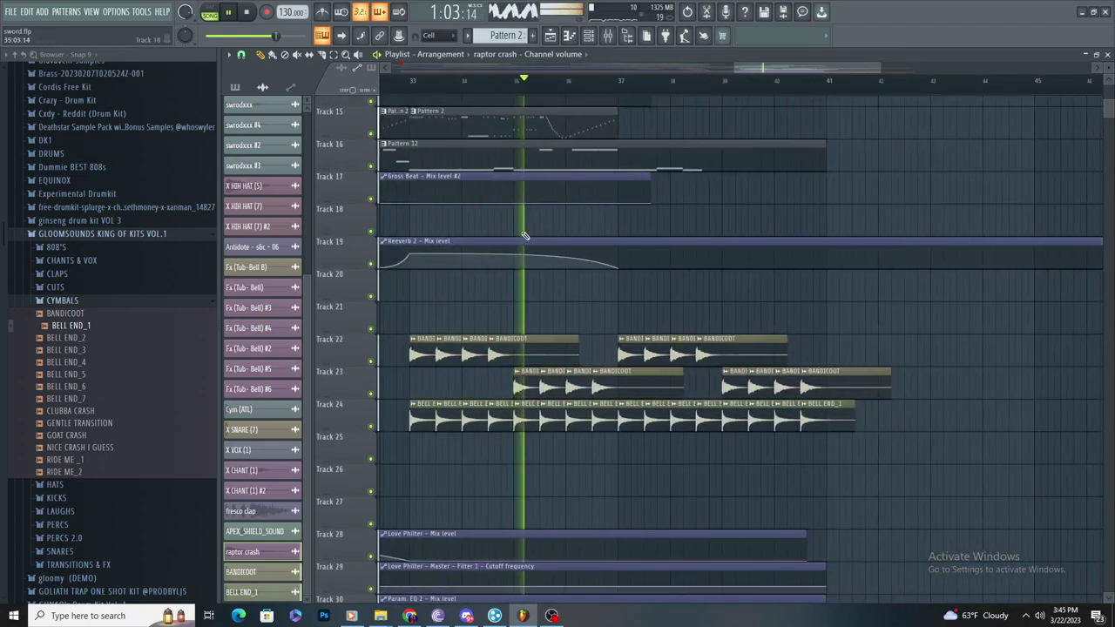
Step: Move the APEX_SHIELD_SOUND clip from Track 12 to Track 14 and remove the stray raptor crash volume automation clip on Track 15
scroll(527, 235, up, 10)
click(723, 428)
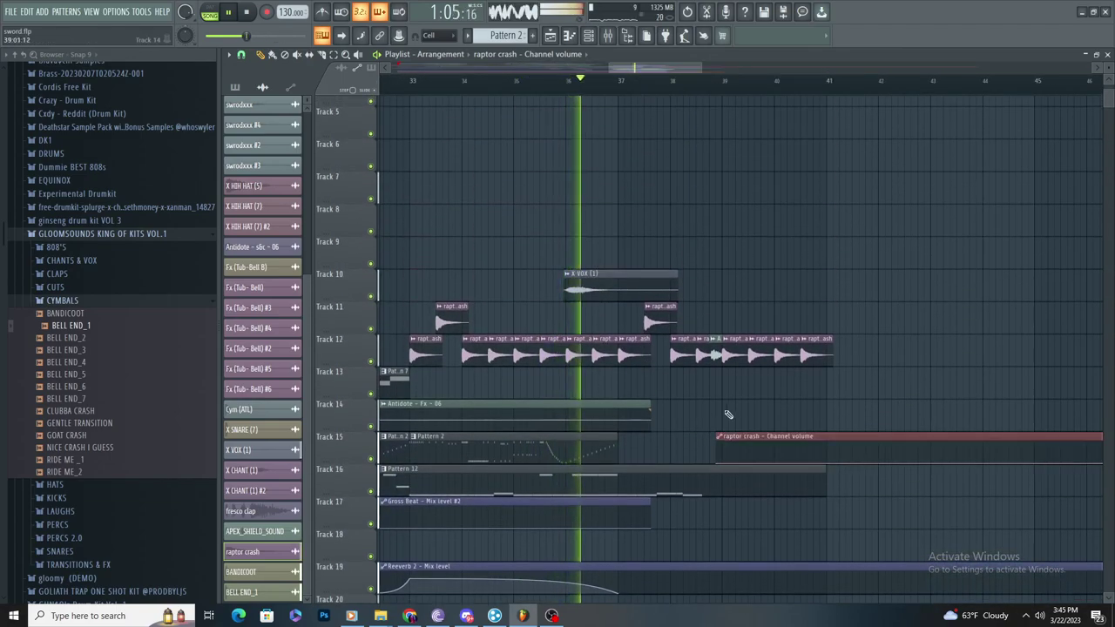
scroll(782, 518, down, 13)
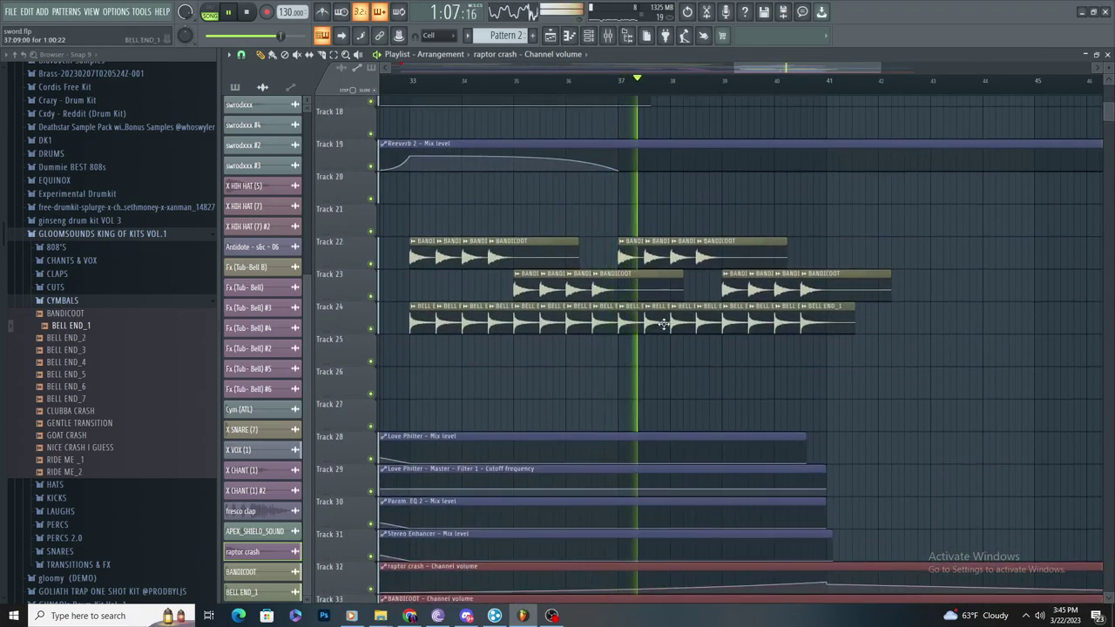
scroll(858, 394, down, 4)
scroll(862, 393, up, 4)
click(820, 387)
right_click(852, 386)
scroll(777, 345, down, 3)
key(space)
key(space)
scroll(767, 209, up, 7)
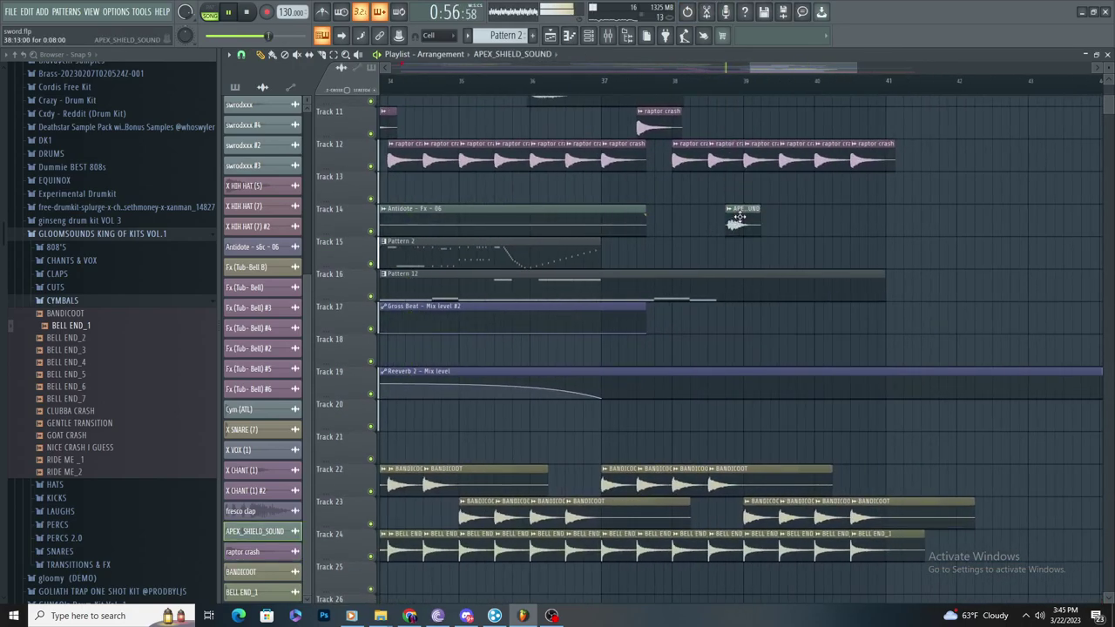
Step: Add a Pattern 2 clip on Track 15 with its start trimmed to bar 38, and shift the shield clip to 38:11
scroll(788, 251, up, 2)
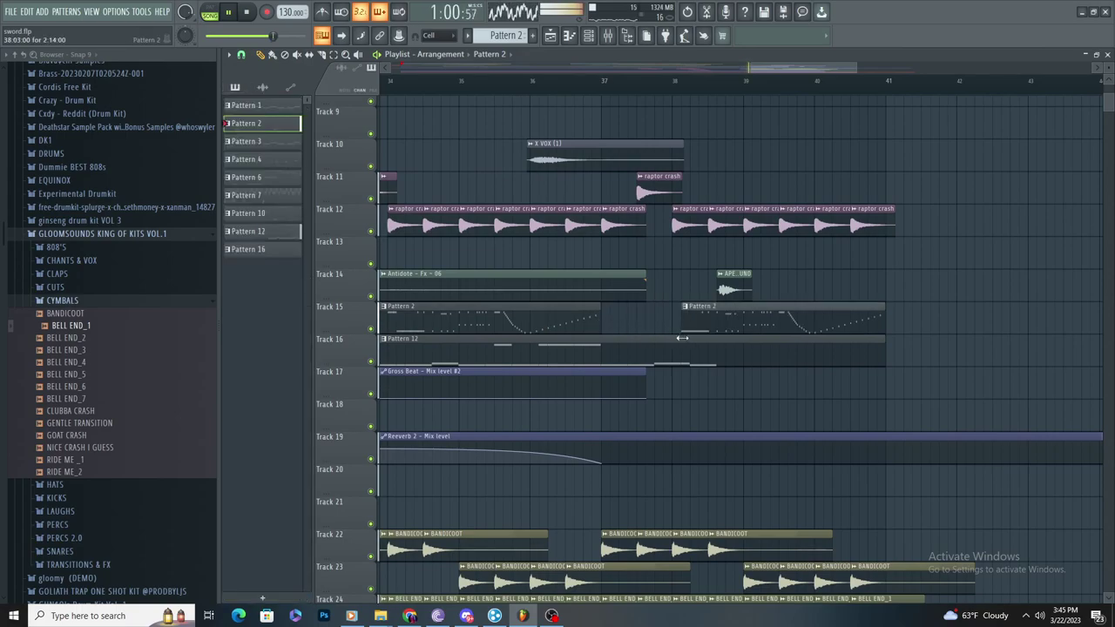
scroll(687, 334, up, 1)
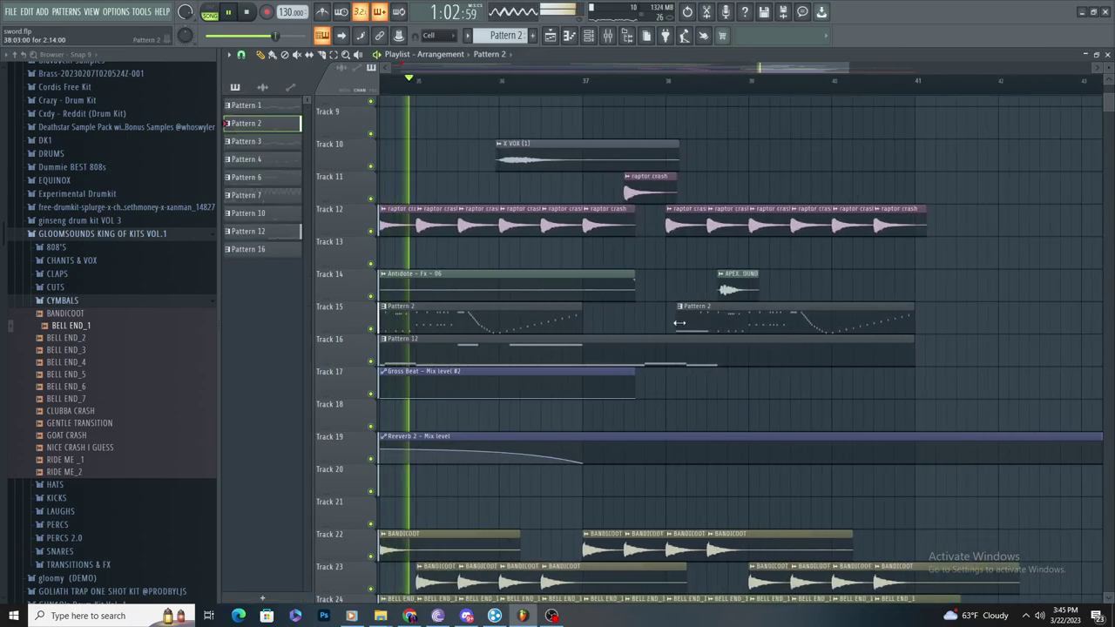
scroll(676, 323, up, 2)
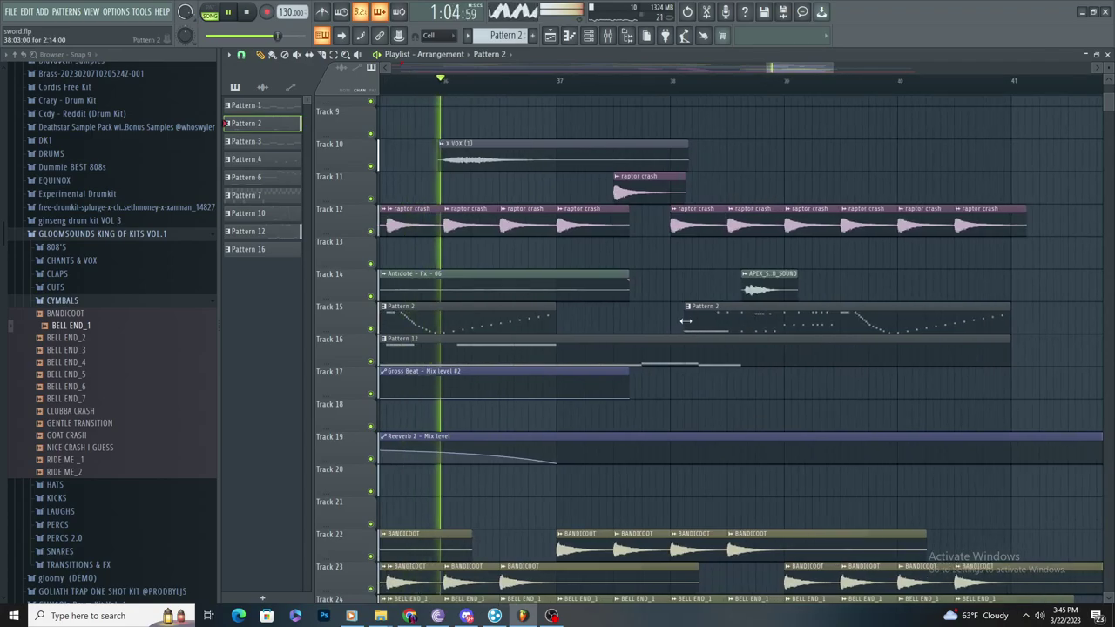
scroll(686, 321, up, 4)
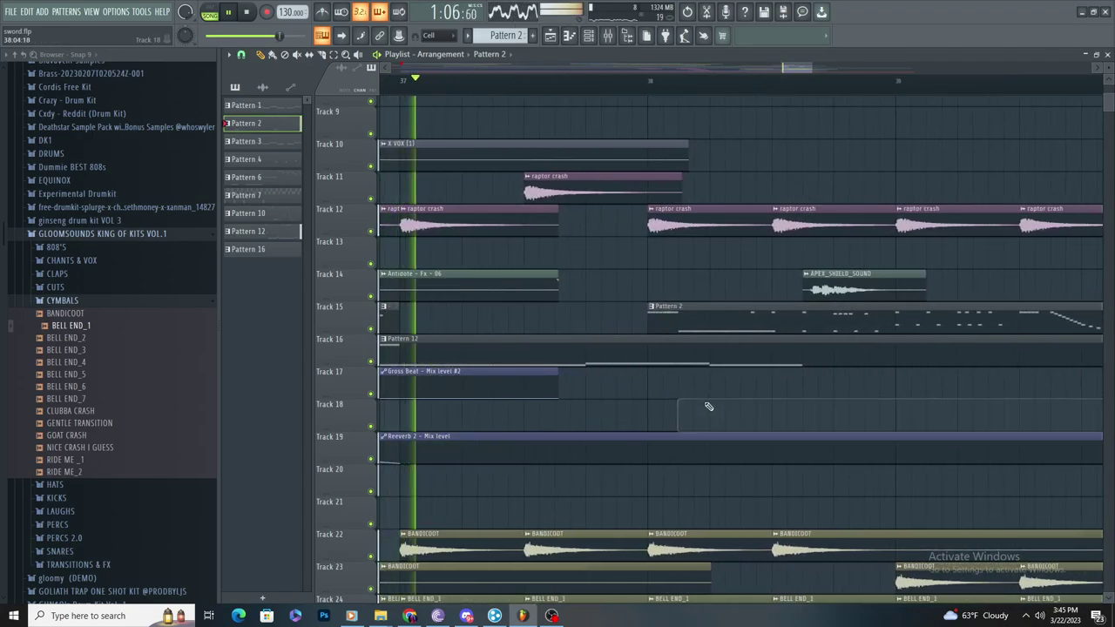
scroll(627, 374, down, 3)
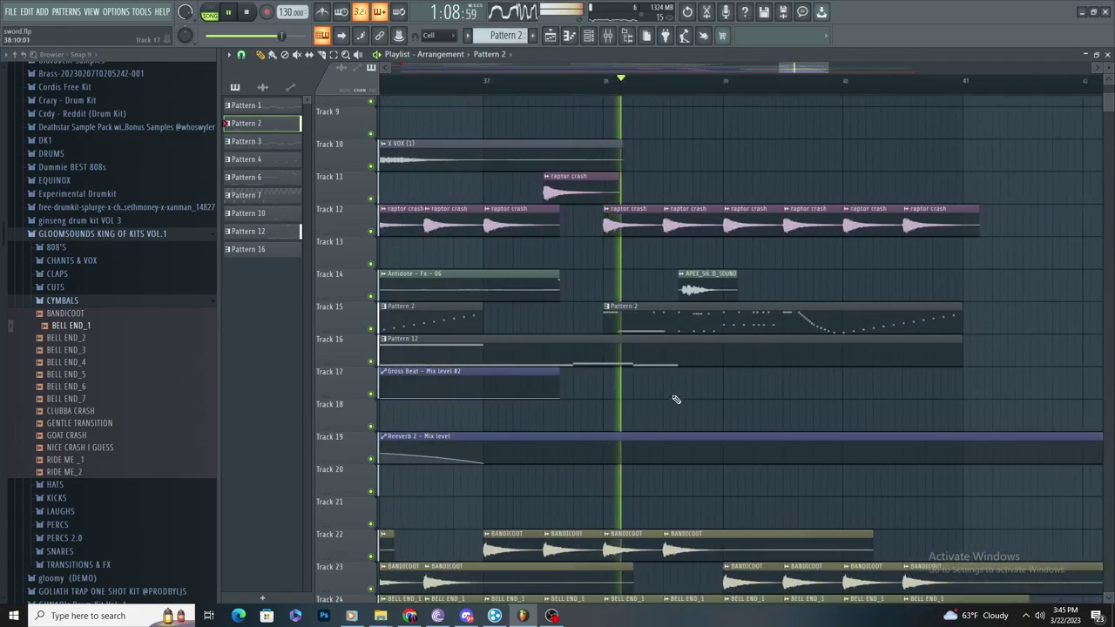
scroll(688, 374, down, 2)
scroll(677, 351, up, 4)
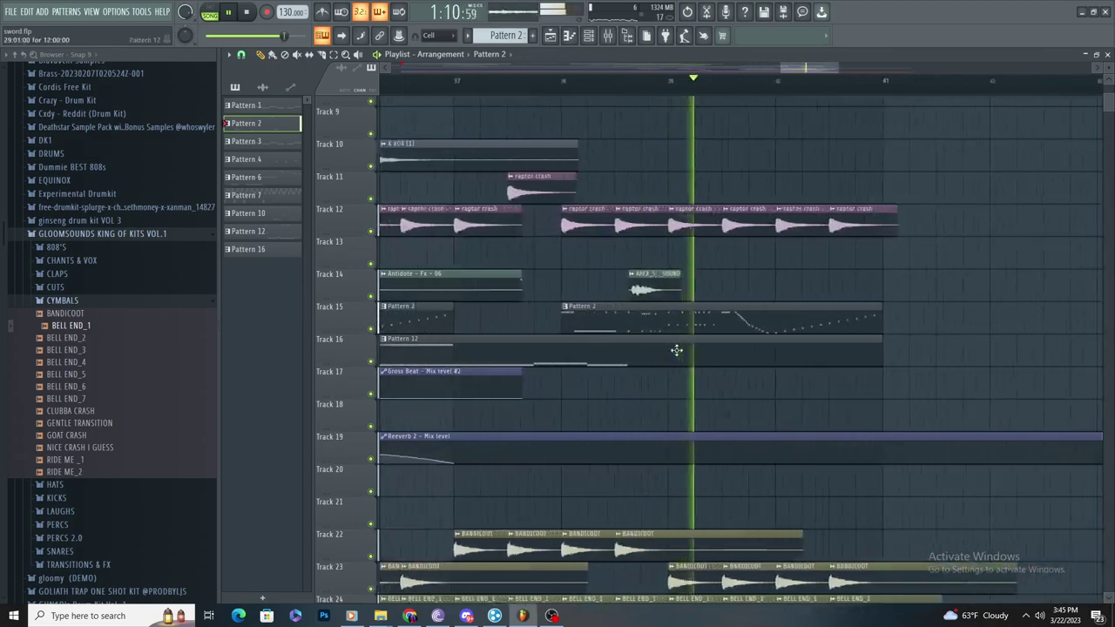
Step: Play from bar 38, check the APEX_SHIELD_SOUND channel settings, and move its clip on Track 14 to 38:12
click(663, 273)
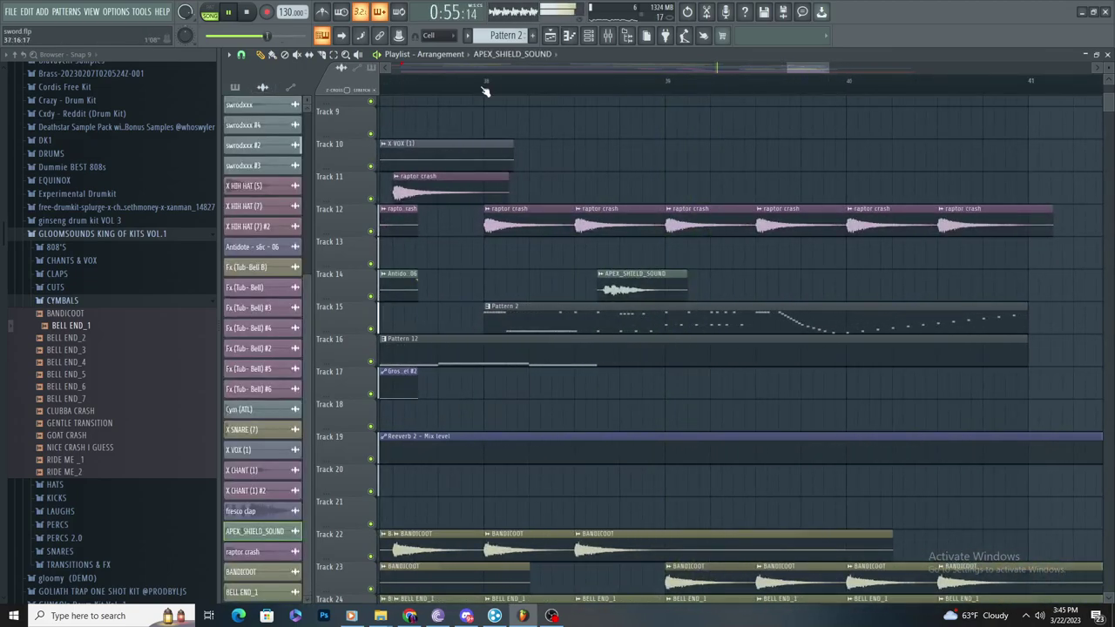
click(486, 92)
scroll(659, 214, up, 3)
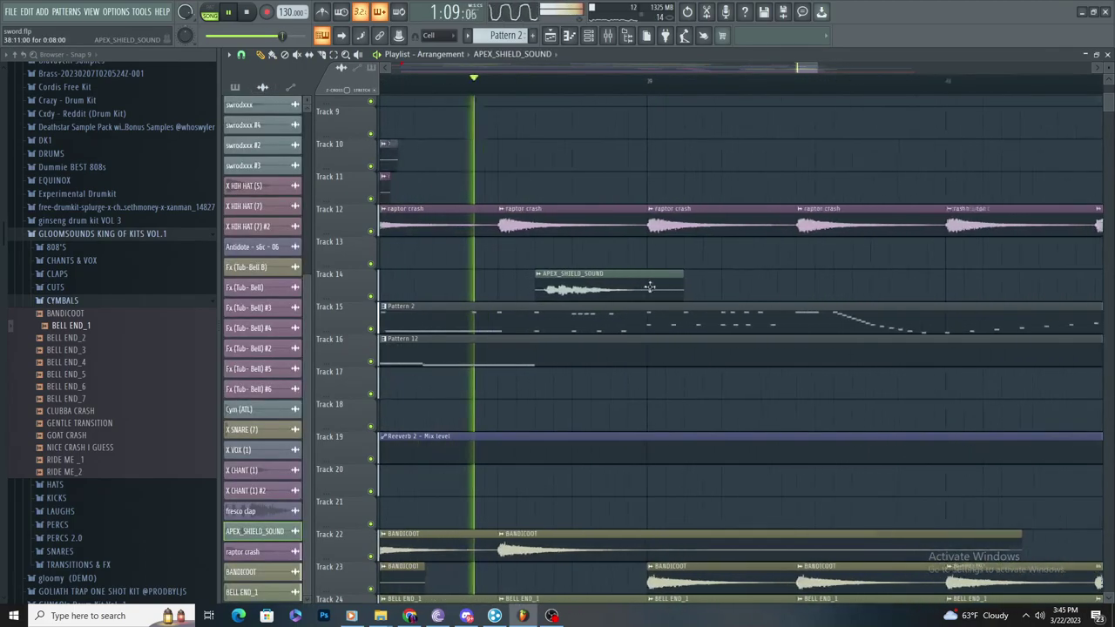
double_click(578, 294)
click(681, 163)
right_click(685, 166)
double_click(617, 271)
click(764, 190)
right_click(764, 190)
double_click(623, 278)
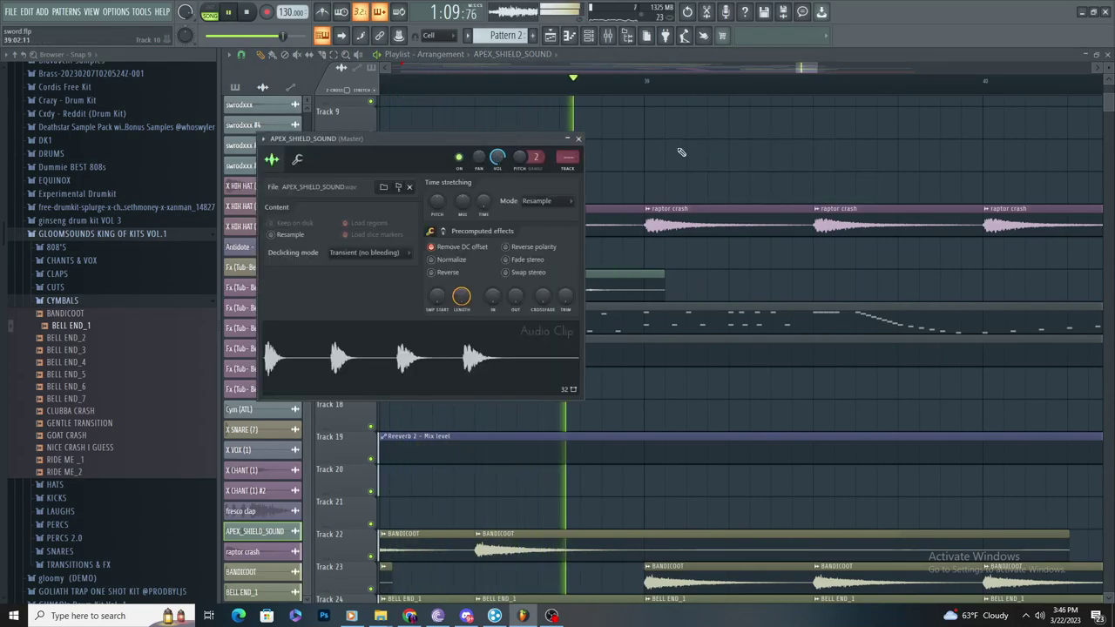
click(661, 154)
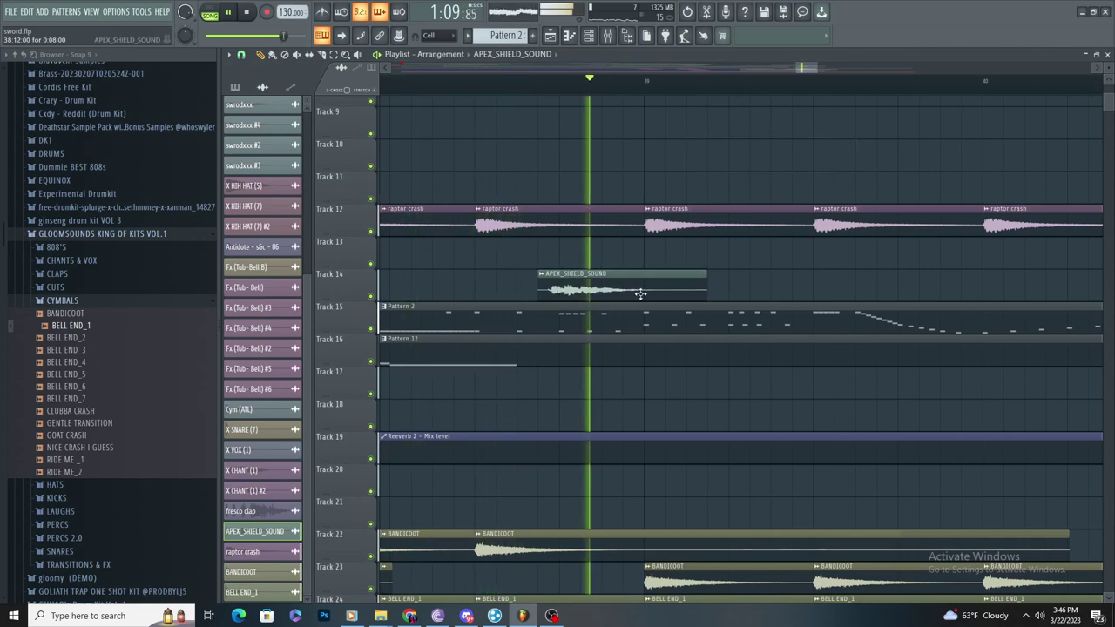
Step: Fine-tune the APEX_SHIELD_SOUND clip on Track 14 to start at 38:11:09 and close its channel settings
scroll(540, 290, up, 4)
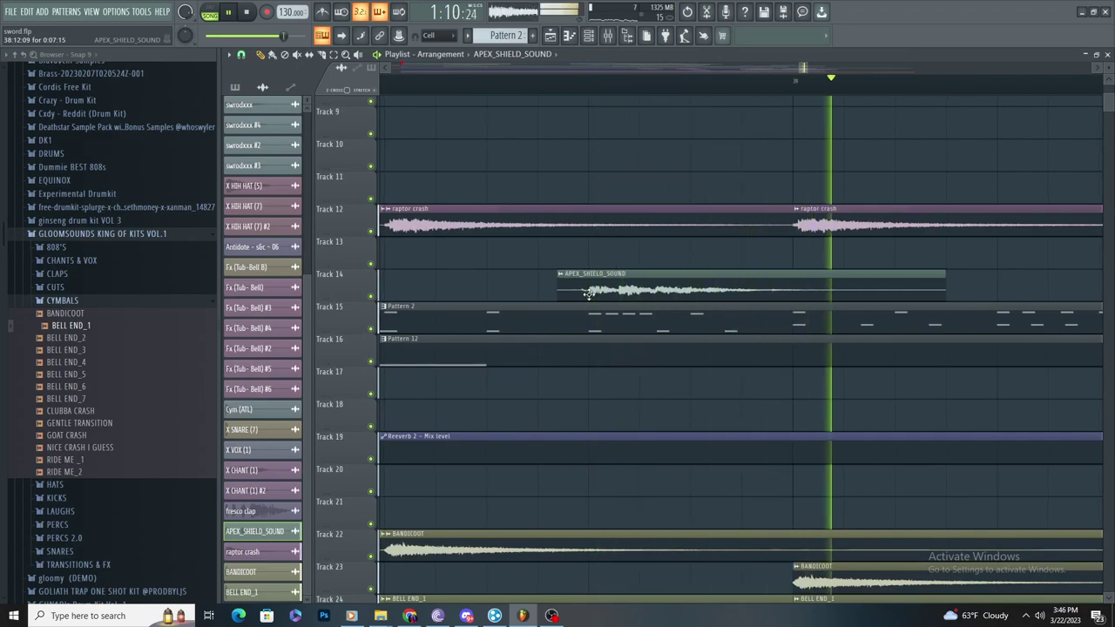
double_click(540, 272)
click(579, 140)
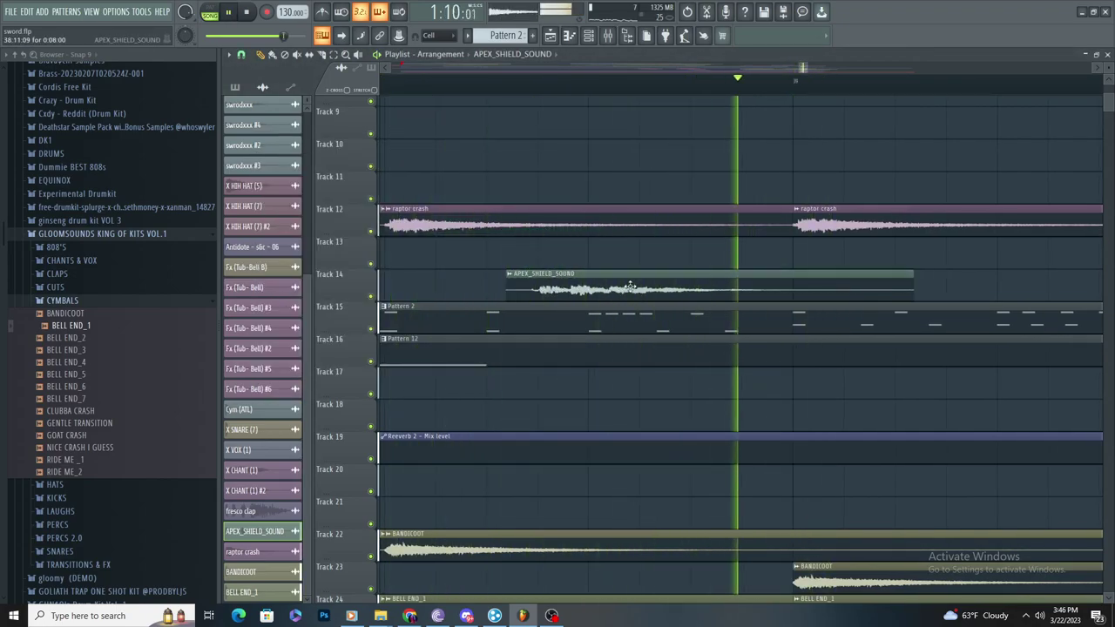
Step: Shift the APEX_SHIELD_SOUND clip on Track 14 to 38:11:17 and add a slight fade-in to the sample
scroll(610, 290, up, 2)
double_click(551, 284)
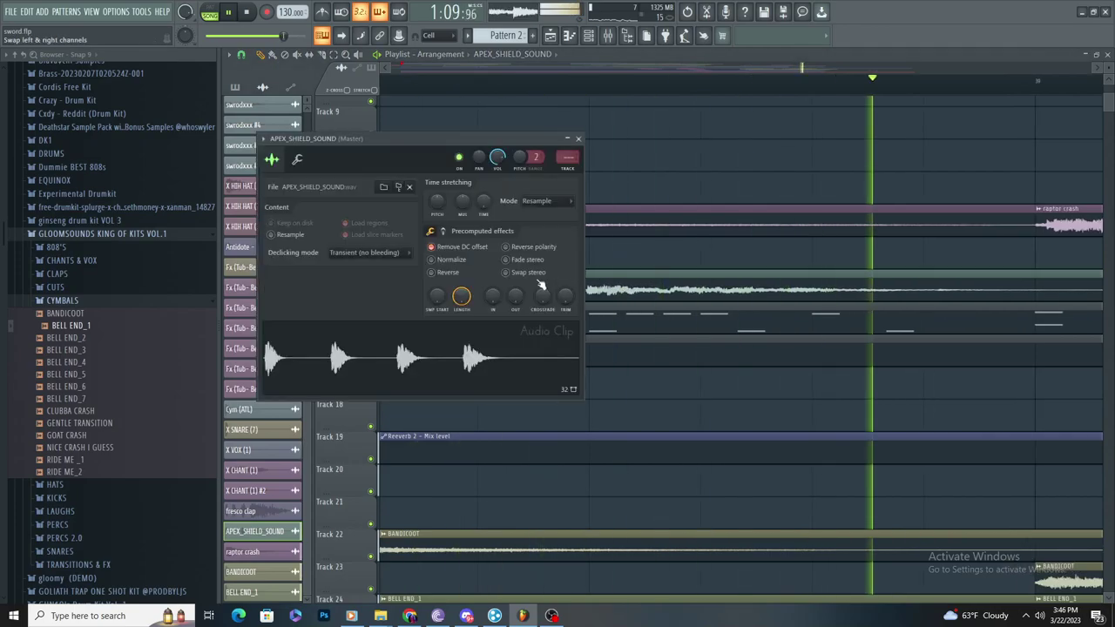
key(Escape)
scroll(580, 281, down, 3)
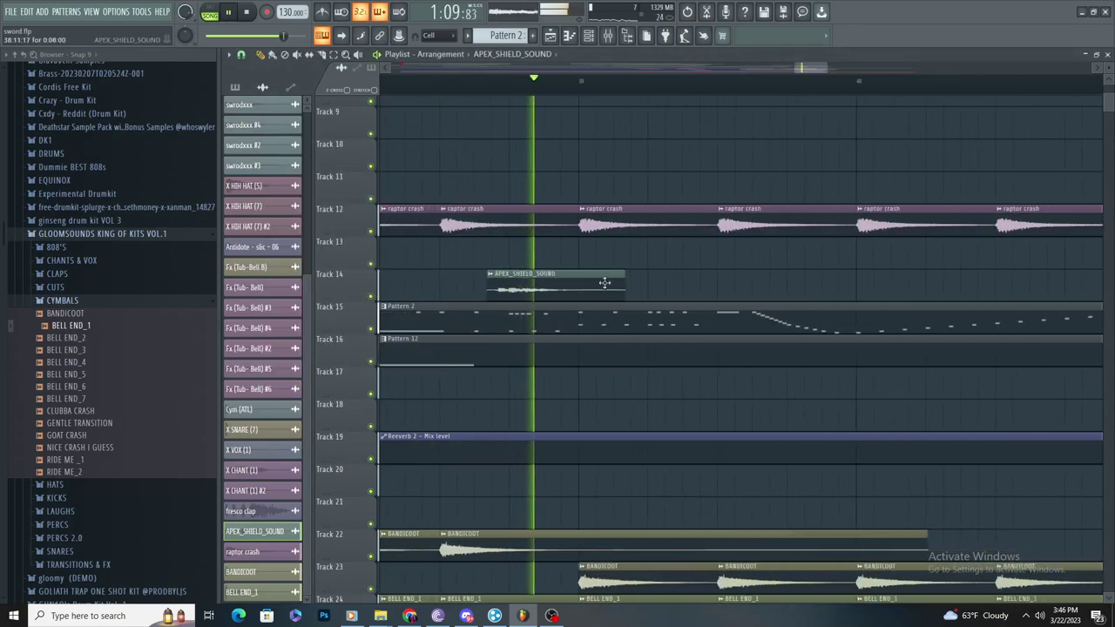
key(space)
double_click(531, 281)
key(space)
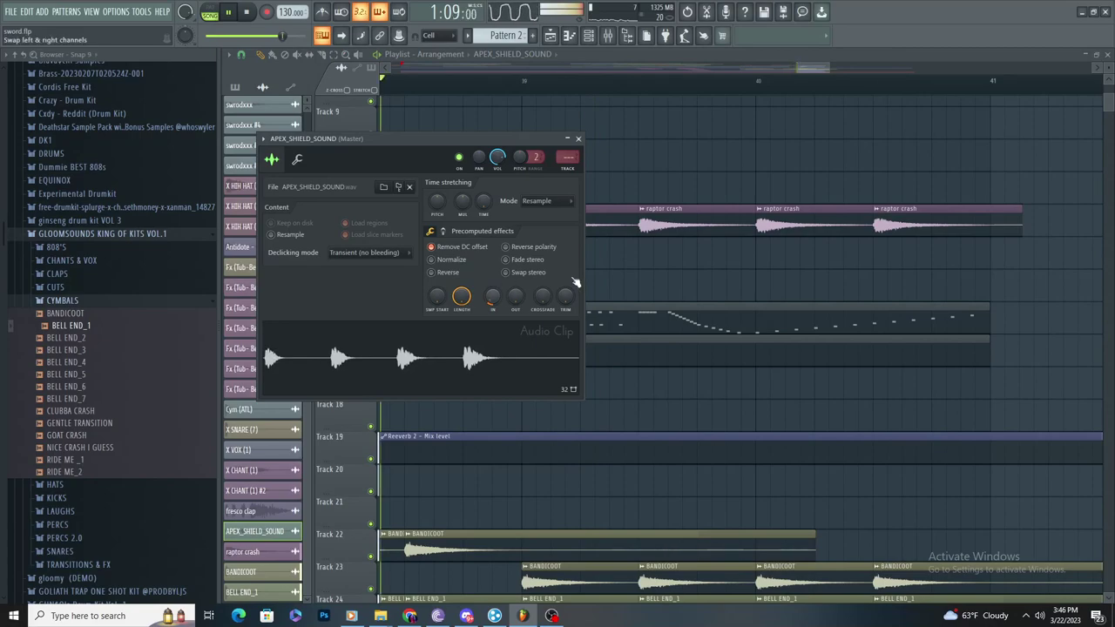
key(Escape)
scroll(578, 299, down, 2)
key(space)
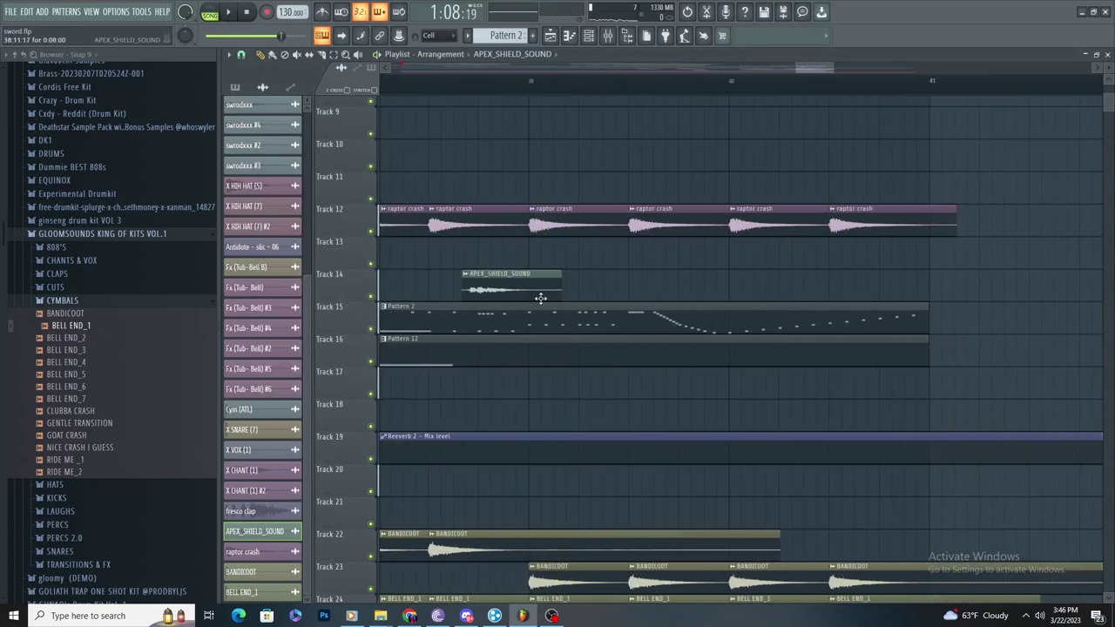
Step: Duplicate the APEX_SHIELD_SOUND clip onto Track 13 near 38:16 and make the copy unique
key(space)
scroll(518, 259, down, 3)
scroll(518, 259, up, 2)
scroll(517, 258, up, 4)
click(534, 418)
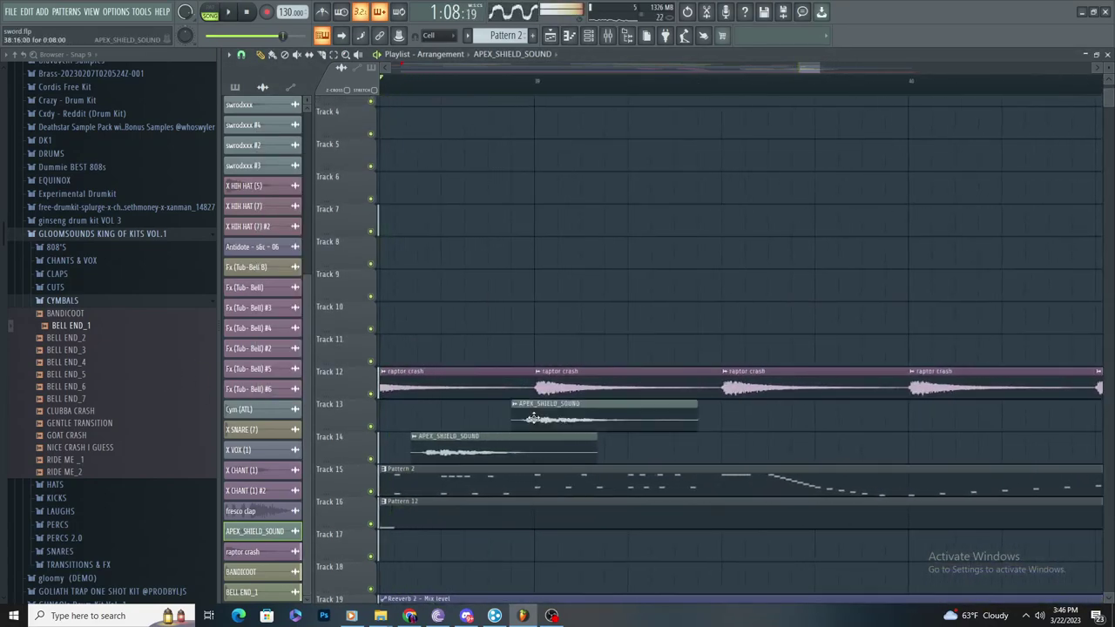
click(516, 404)
click(540, 491)
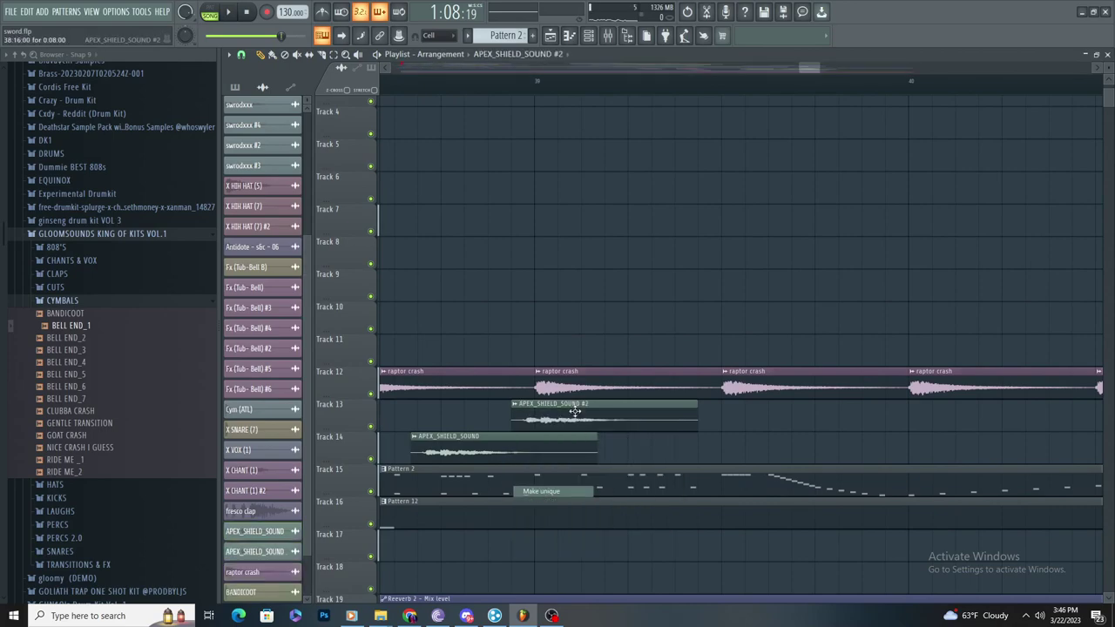
Step: Pitch the APEX_SHIELD_SOUND #2 sample up by 500 cents and play the result
double_click(577, 416)
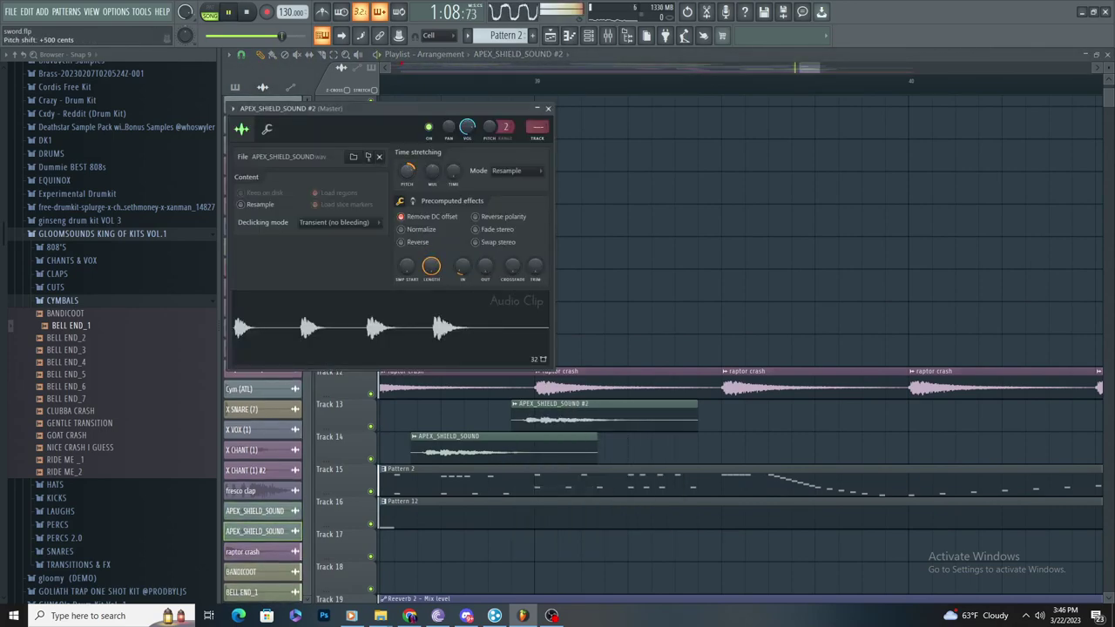
click(720, 249)
right_click(720, 250)
scroll(685, 413, down, 3)
scroll(684, 413, down, 1)
key(space)
key(space)
Step: Try another time stretching mode on APEX_SHIELD_SOUND #2 and replay the section around bar 38
double_click(624, 385)
key(space)
click(516, 172)
click(510, 198)
click(597, 82)
key(space)
scroll(642, 159, up, 4)
key(space)
click(393, 82)
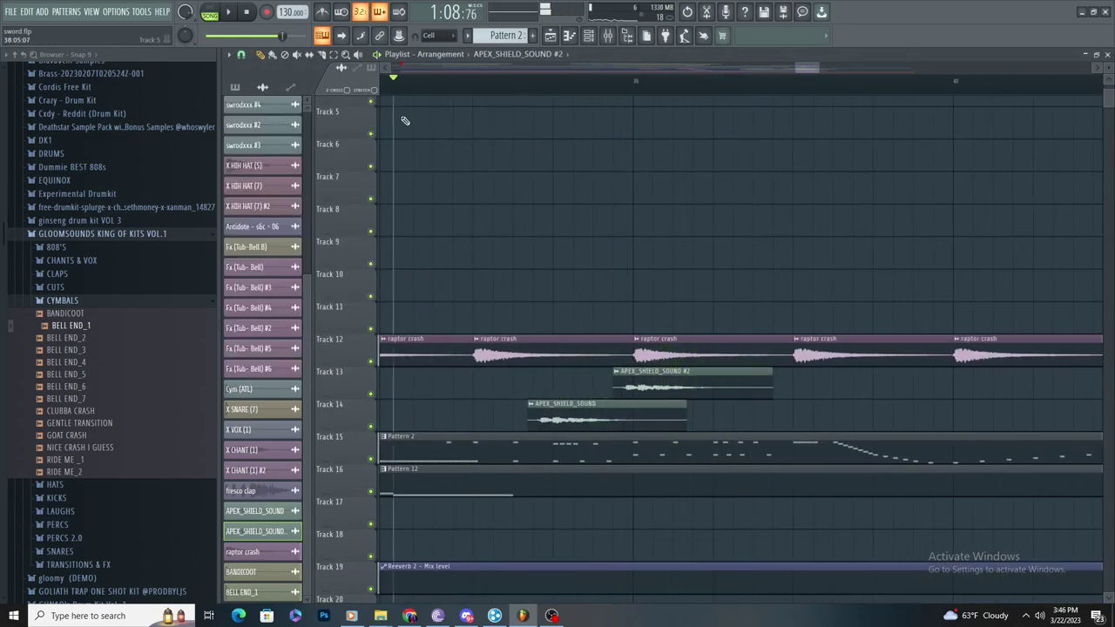
Step: Play from 38:05 and delete the APEX_SHIELD_SOUND #2 clip from Track 13
key(space)
scroll(687, 324, down, 4)
right_click(690, 322)
click(662, 347)
key(space)
key(space)
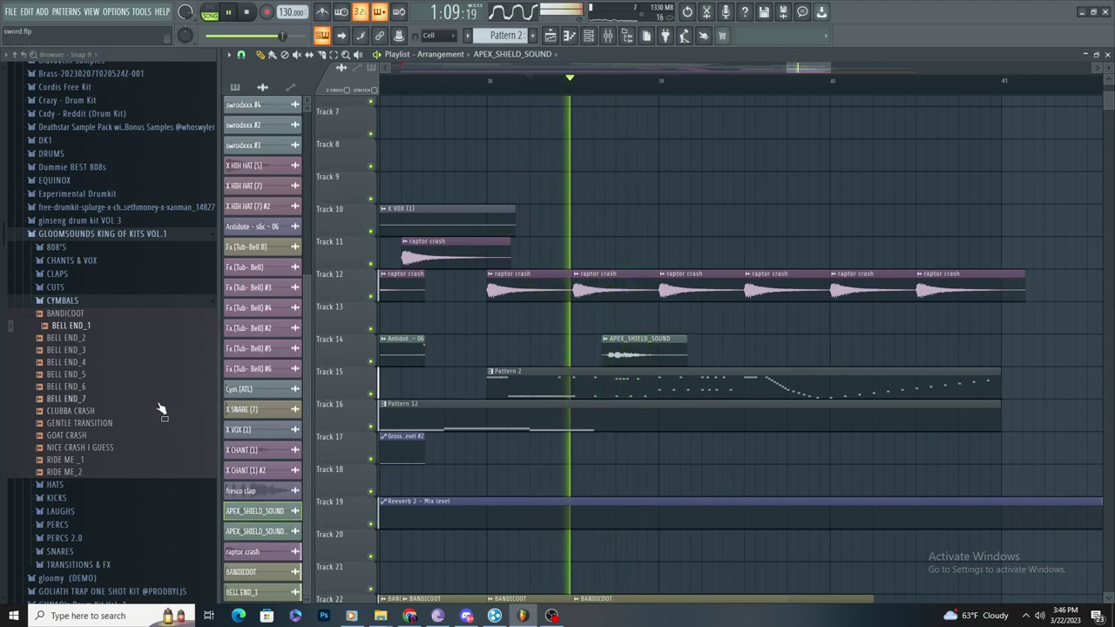
key(space)
Step: Audition the TRANSITIONS & FX samples of the GLOOMSOUNDS KING OF KITS VOL.1 kit, then collapse the kit
scroll(162, 410, down, 5)
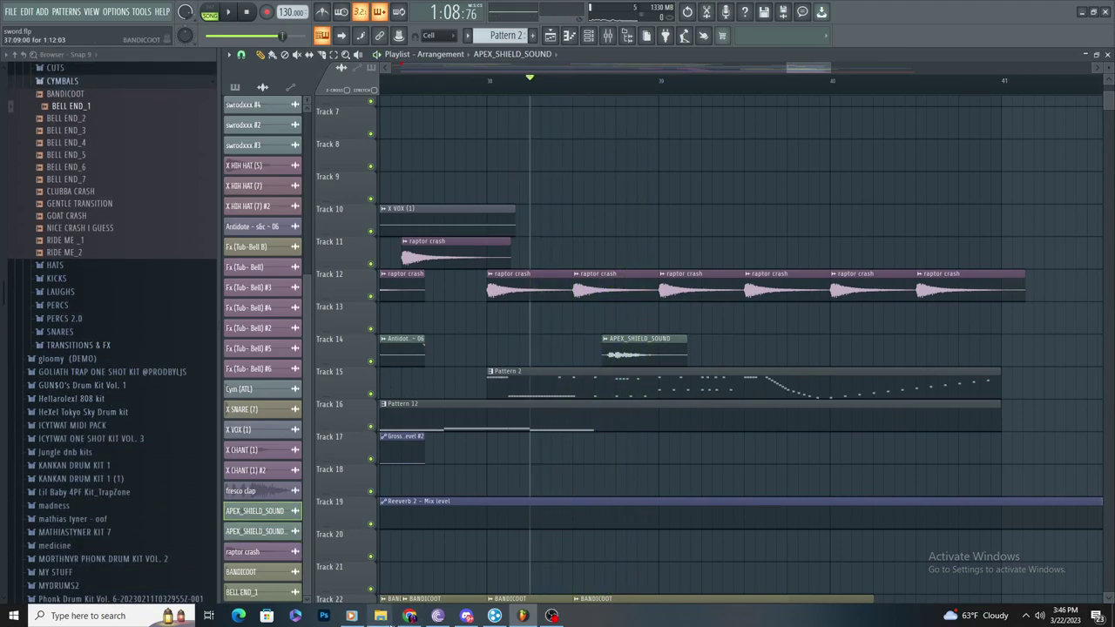
click(142, 346)
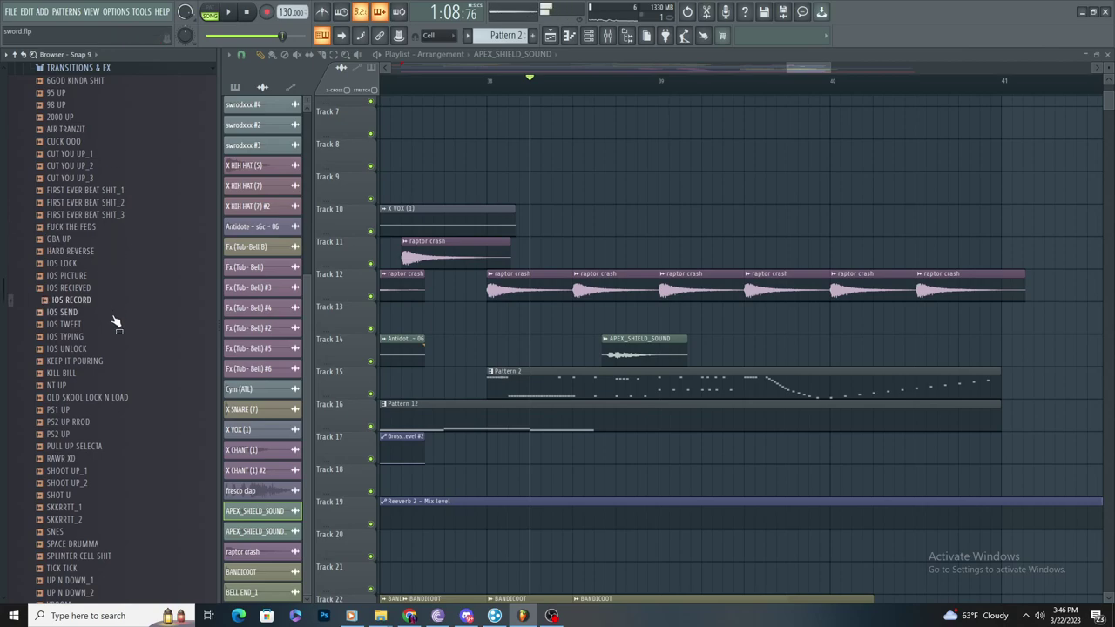
click(127, 434)
scroll(94, 233, down, 6)
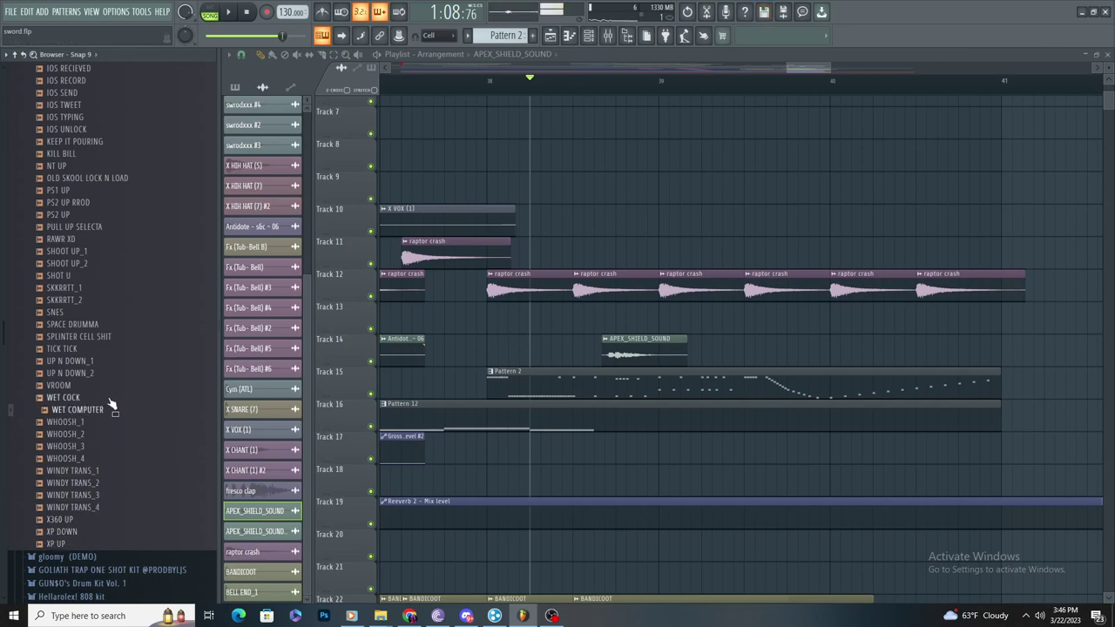
scroll(101, 348, up, 10)
click(100, 215)
scroll(94, 228, up, 6)
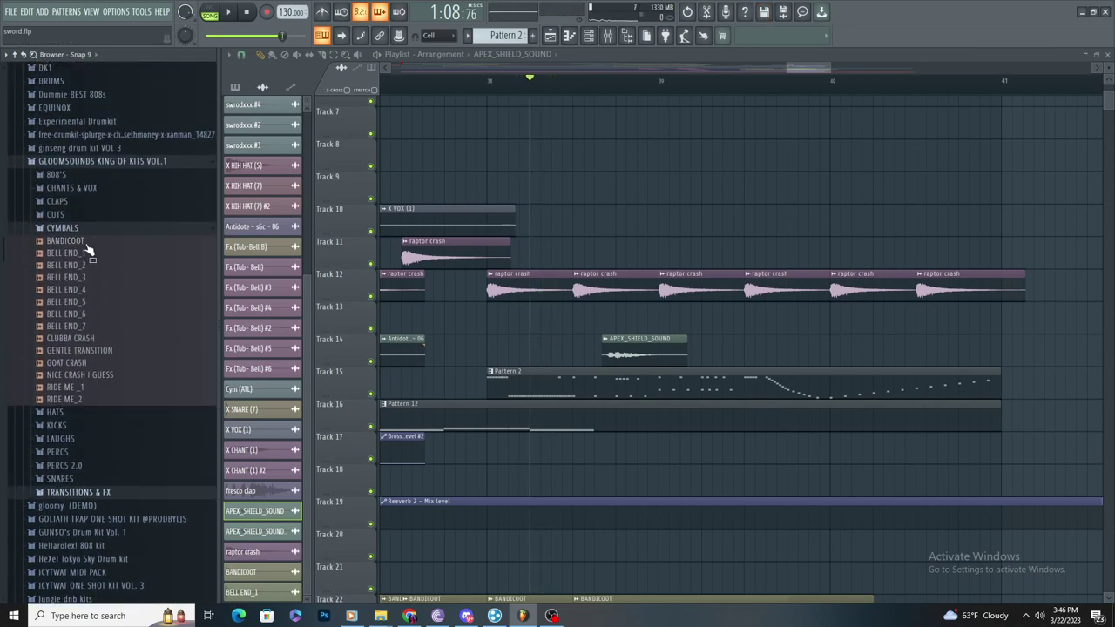
click(92, 243)
click(115, 179)
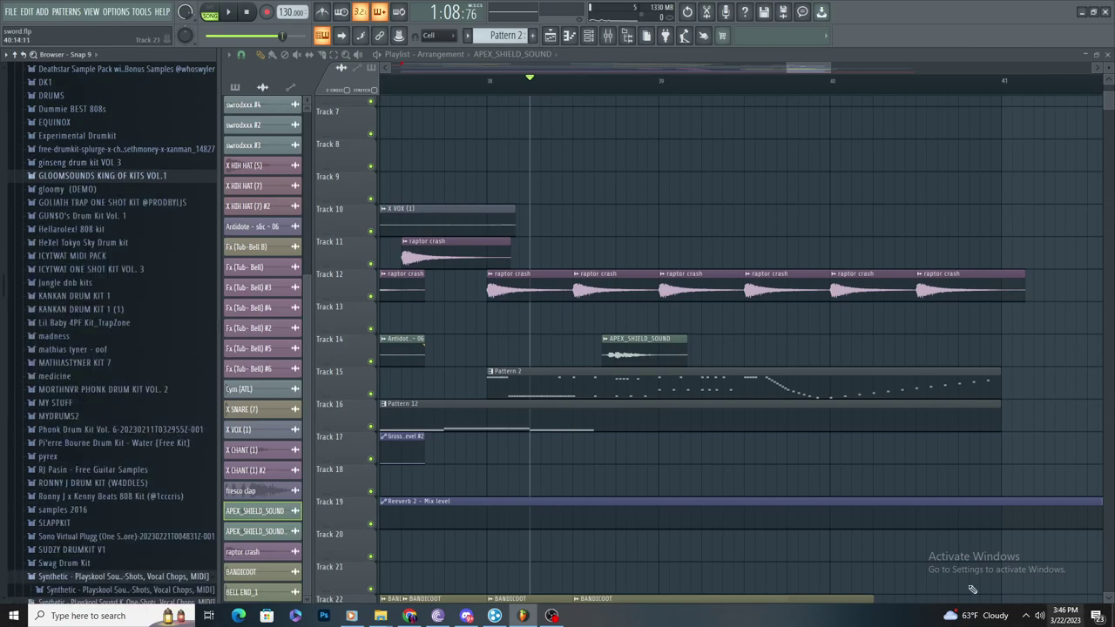
Step: Look through further drum kits, including zak_riserspack, for a suitable effect sample
click(129, 443)
click(127, 443)
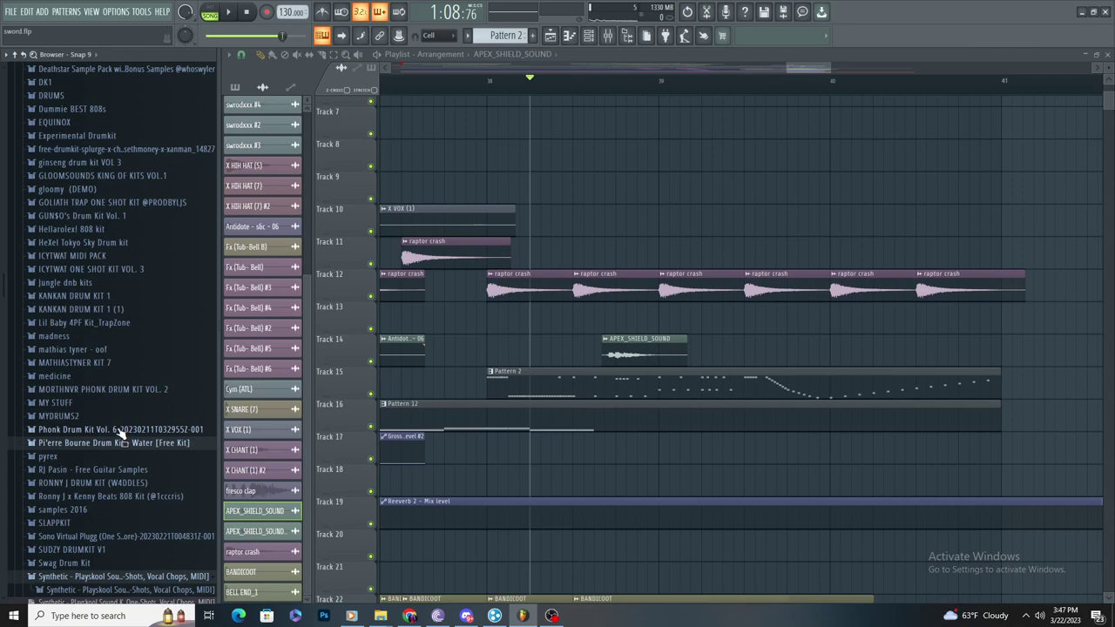
scroll(122, 433, down, 10)
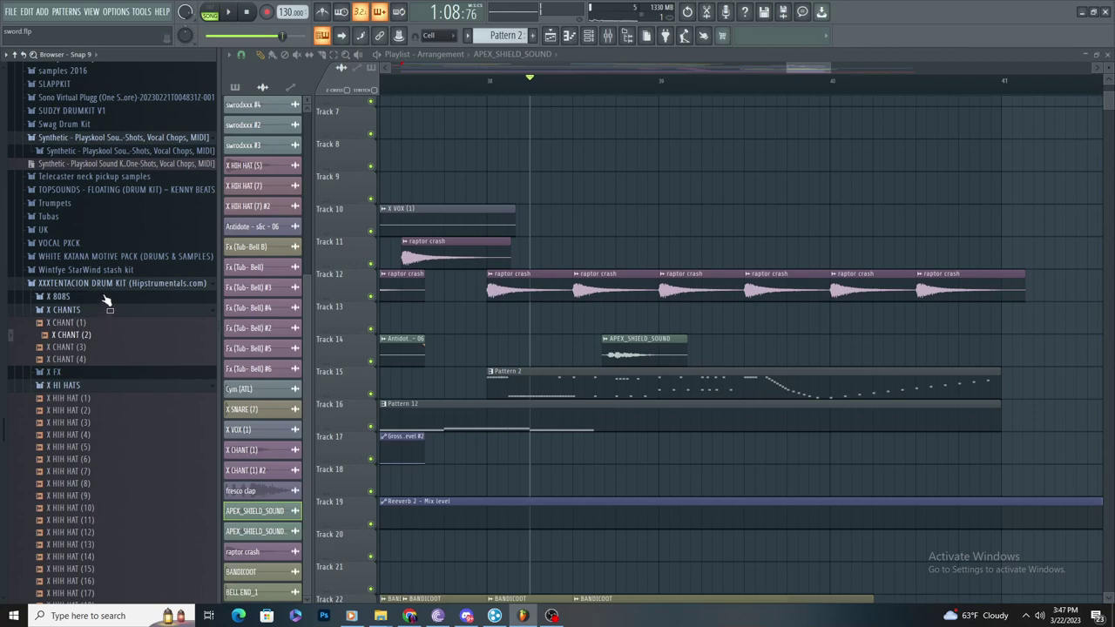
click(105, 285)
click(119, 359)
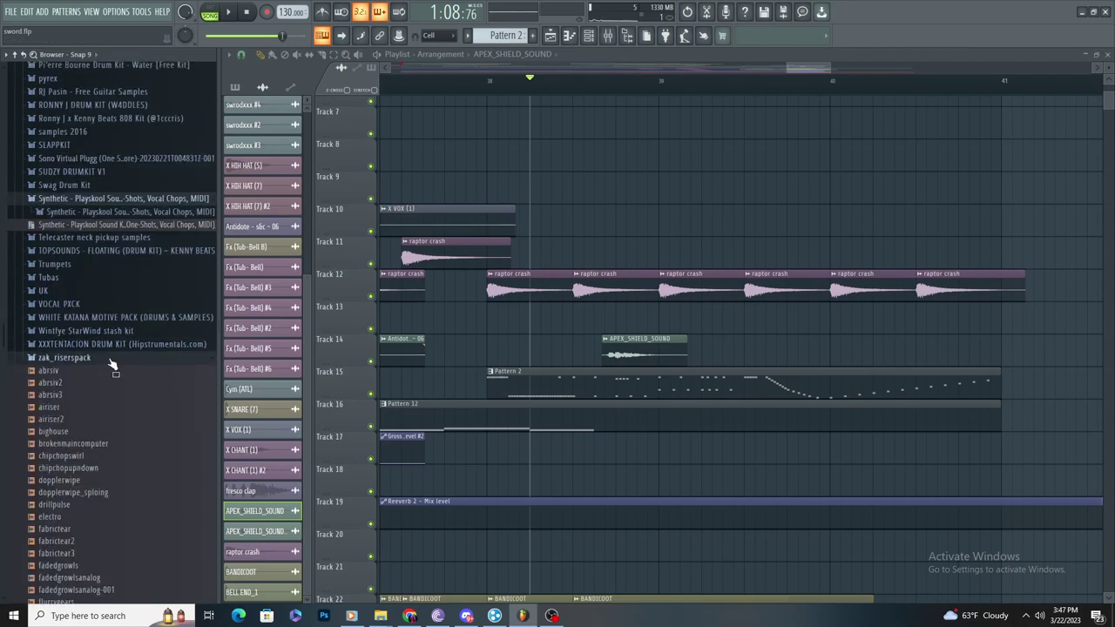
click(112, 362)
Step: Place KENNY BEATS FX 15 from the Randoms folder of the Floating (Drum Kit) - Kenny Beats on Track 11
click(122, 252)
click(120, 264)
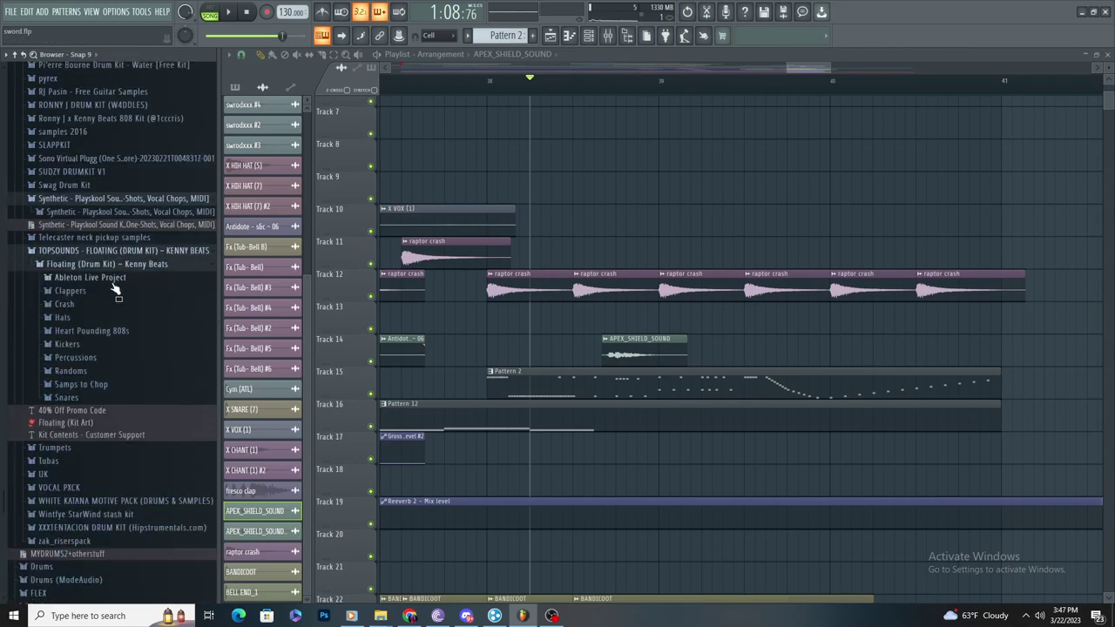
click(83, 384)
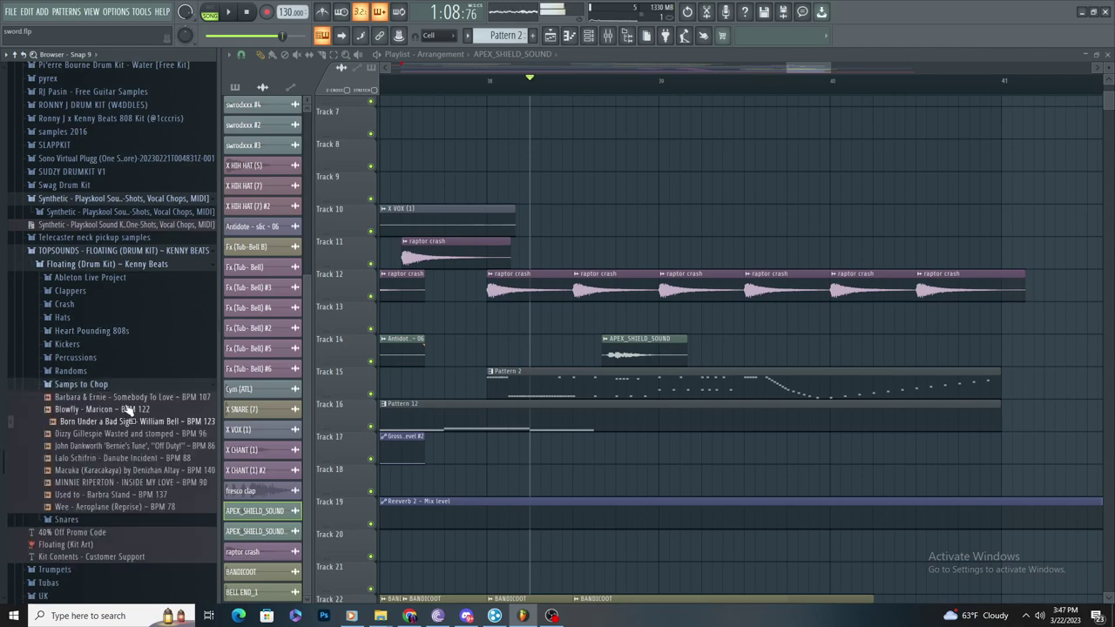
click(124, 371)
scroll(120, 374, down, 5)
drag(122, 332, 744, 246)
Step: Lower the KENNY BEATS FX 15 channel volume while checking it in playback
key(space)
double_click(744, 244)
drag(484, 143, 489, 157)
key(space)
key(space)
key(space)
Step: Reposition the KENNY BEATS FX 15 clip on Track 11 to start at bar 40
drag(725, 238, 543, 234)
drag(374, 101, 365, 100)
drag(601, 239, 898, 238)
Step: Adjust the time stretch of KENNY BEATS FX 15 and set its stretching mode to Auto
double_click(899, 240)
scroll(897, 218, up, 3)
scroll(893, 216, up, 1)
drag(422, 282, 421, 266)
drag(469, 187, 468, 161)
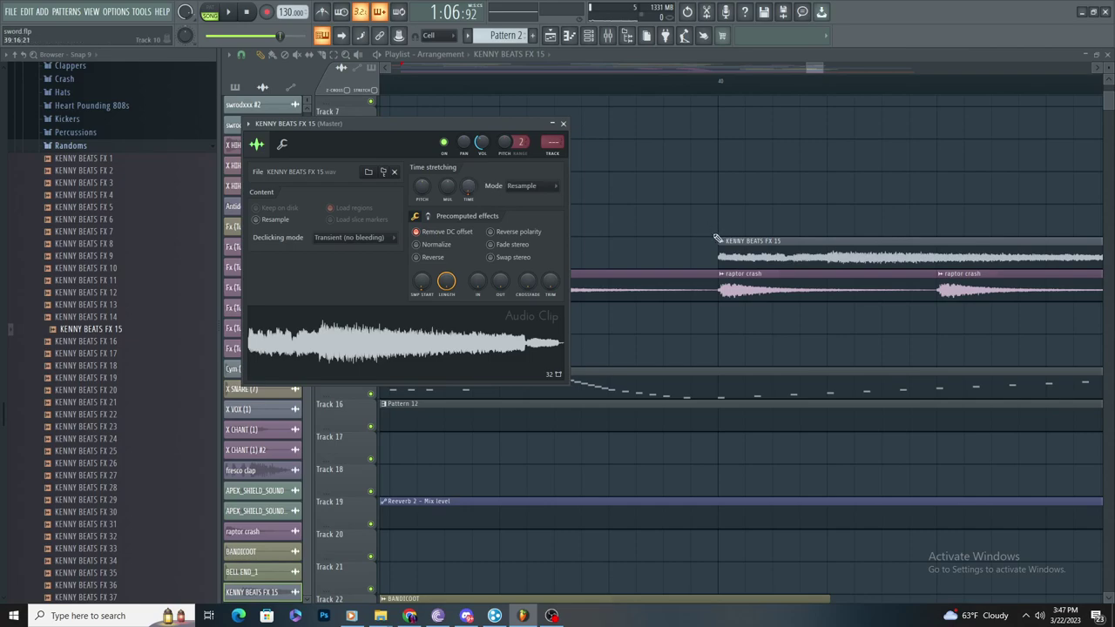
click(527, 186)
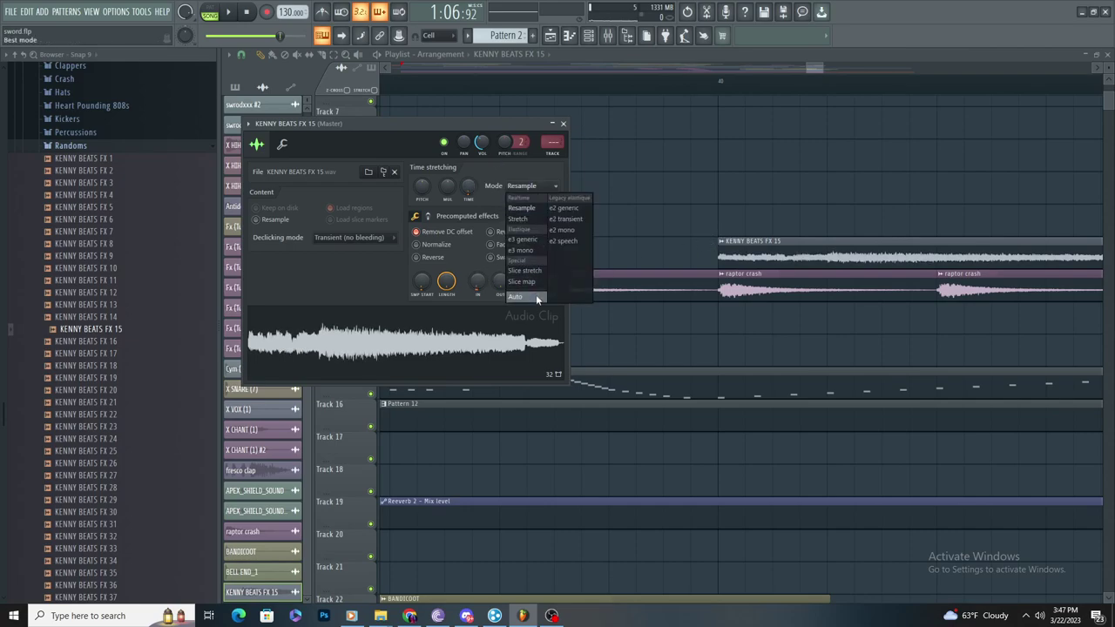
click(537, 299)
click(563, 123)
Step: Preview the Randoms samples and place KENNY BEATS FX 10 on Track 10 at bar 40
scroll(665, 195, down, 5)
key(space)
key(space)
click(96, 269)
scroll(608, 275, down, 2)
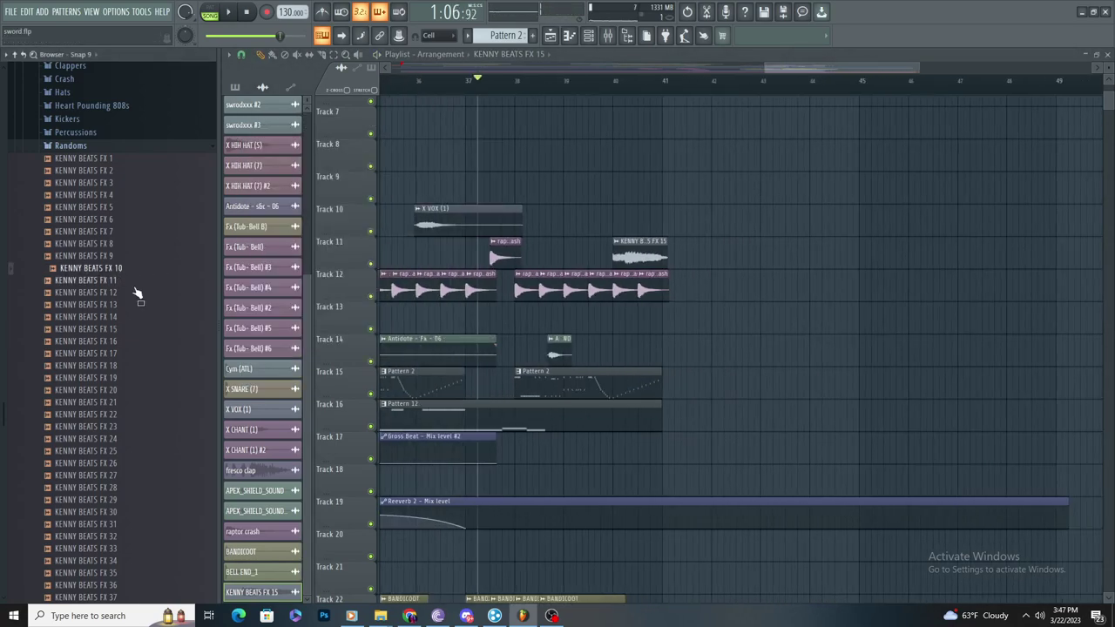
drag(131, 277, 615, 218)
scroll(615, 218, up, 3)
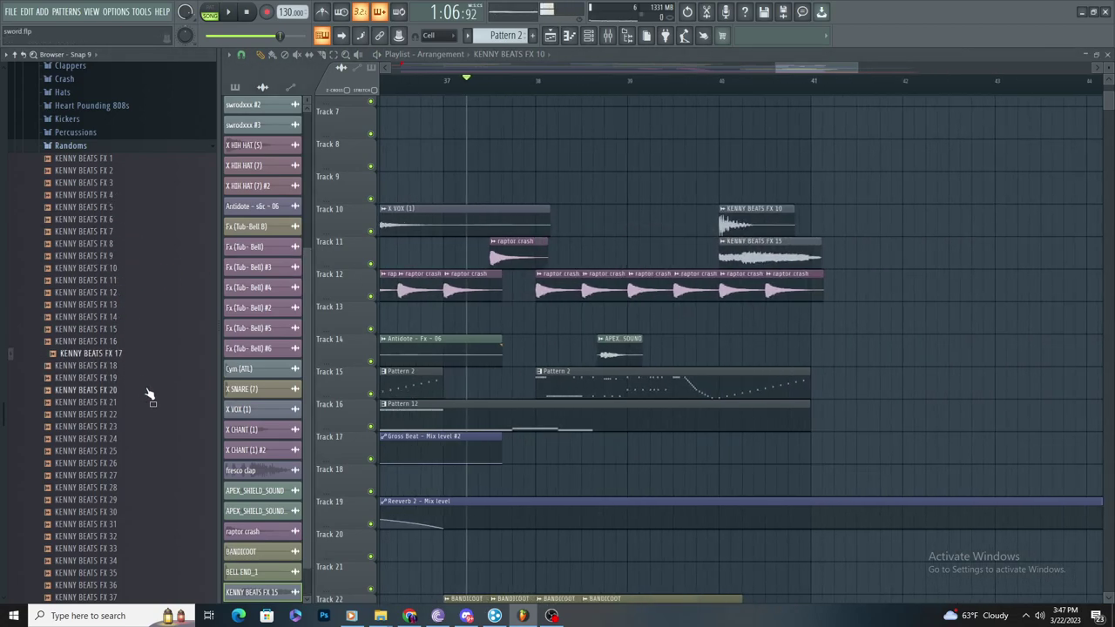
Step: Collapse the TOPSOUNDS - FLOATING kit and open the fx folder of drum kit 0
scroll(149, 393, up, 6)
click(122, 335)
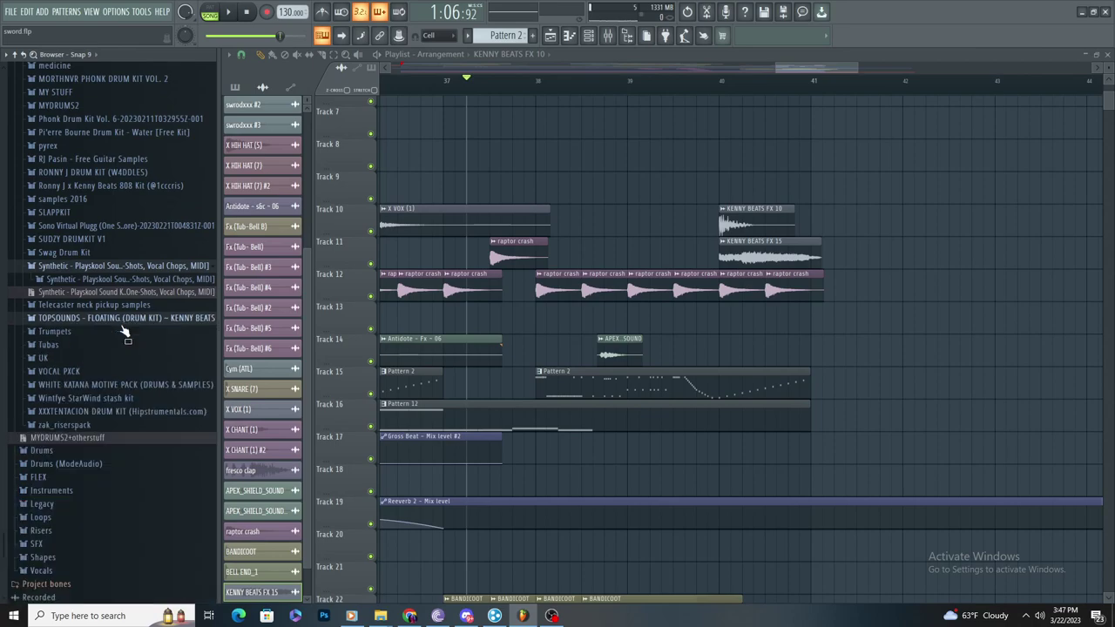
scroll(131, 323, up, 7)
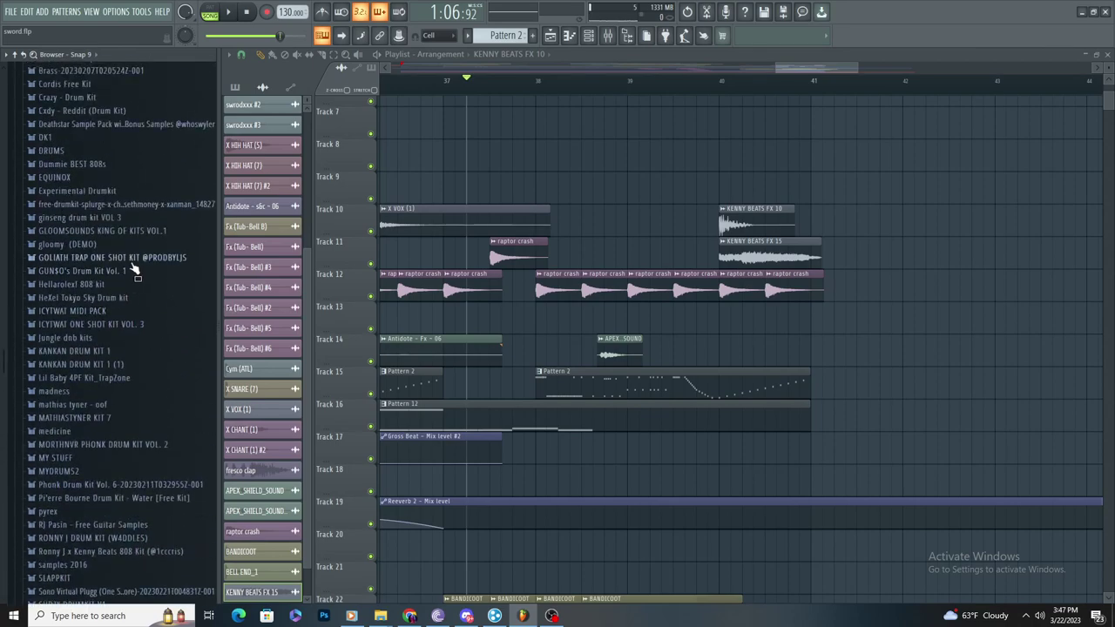
scroll(120, 305, up, 10)
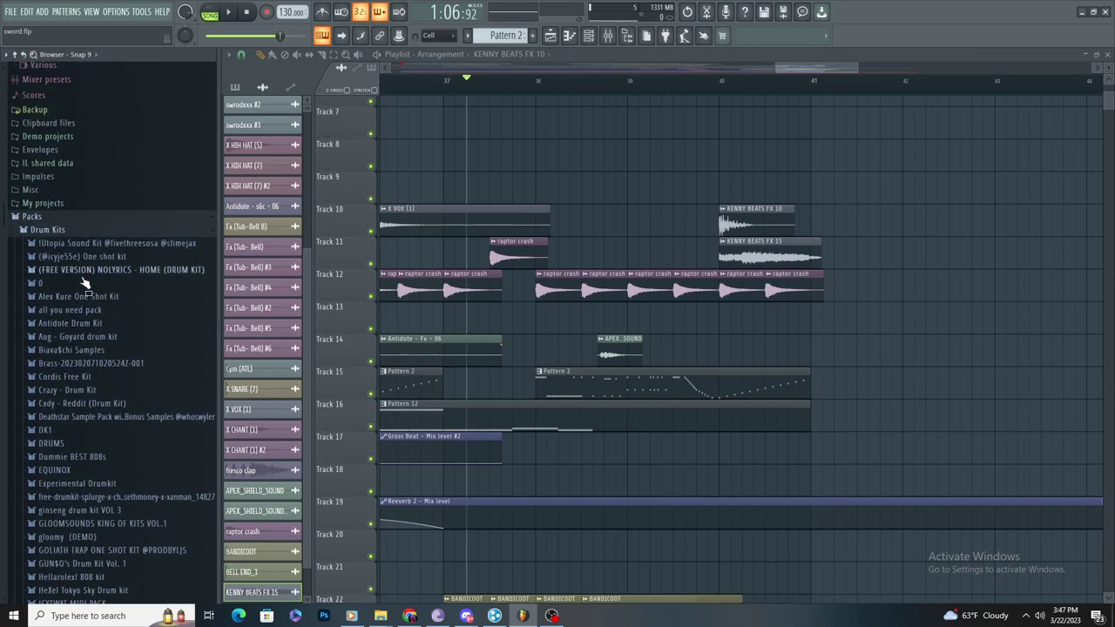
click(84, 245)
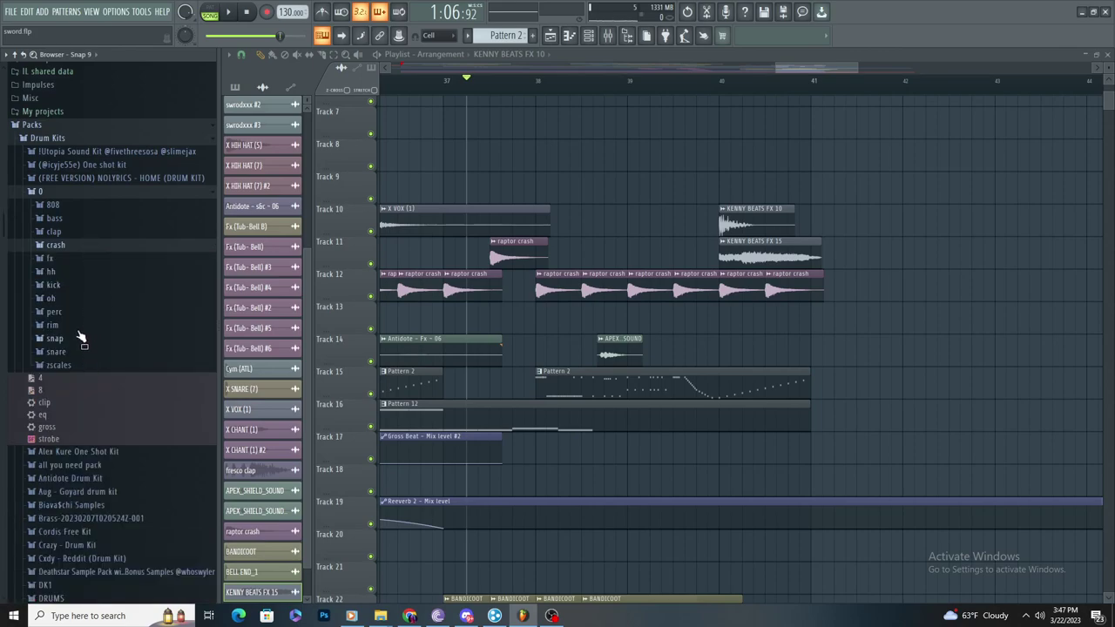
click(93, 259)
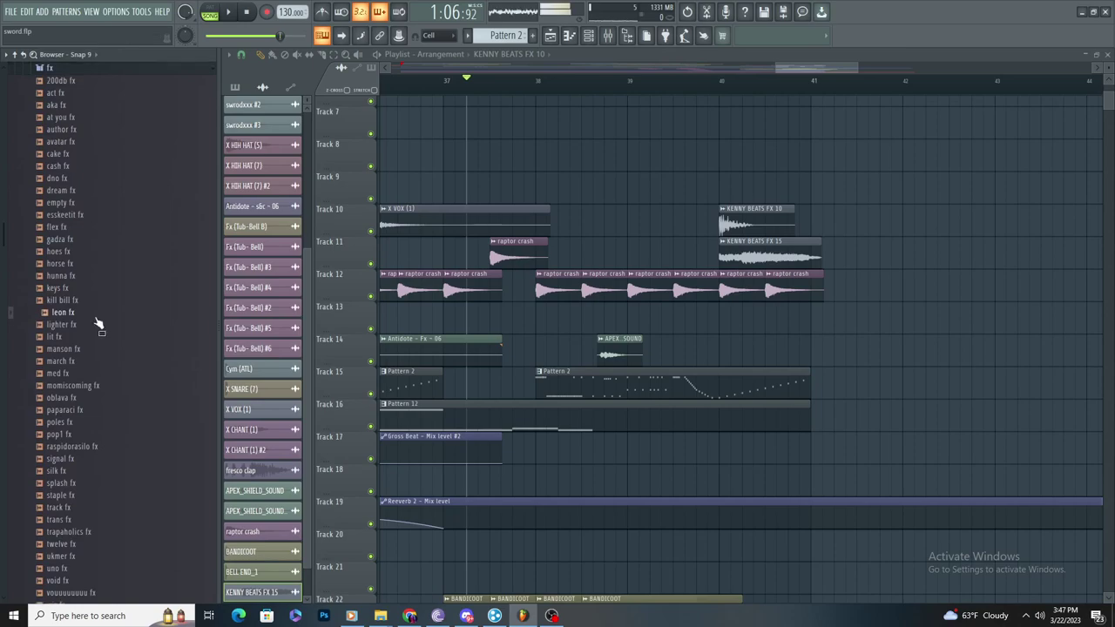
Step: Adjust the system headphone volume and remove the stray clip near bar 43 on Track 16
click(1038, 615)
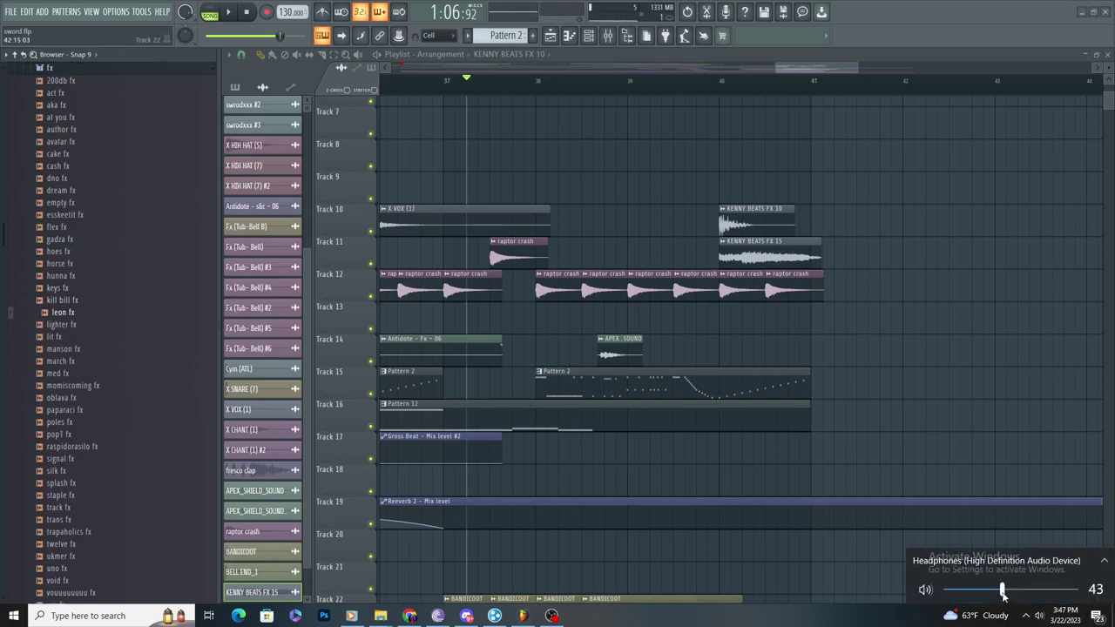
click(1038, 616)
click(985, 426)
right_click(989, 426)
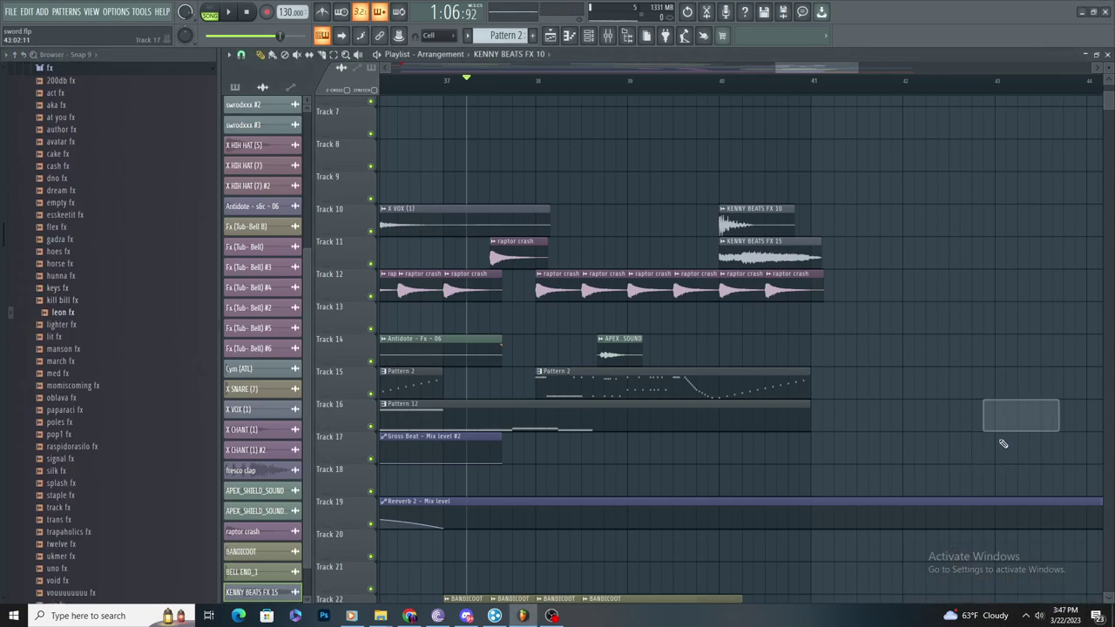
Step: Audition the samples in the fx folder and place author fx on Track 9 at bar 37
scroll(109, 411, down, 3)
scroll(108, 412, down, 2)
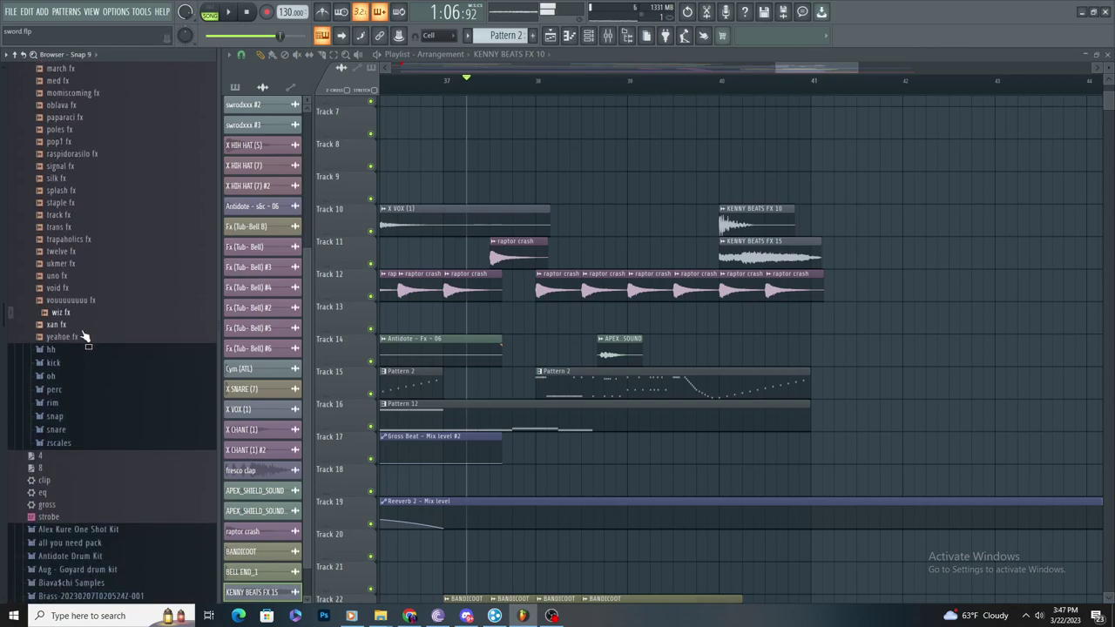
scroll(71, 357, up, 5)
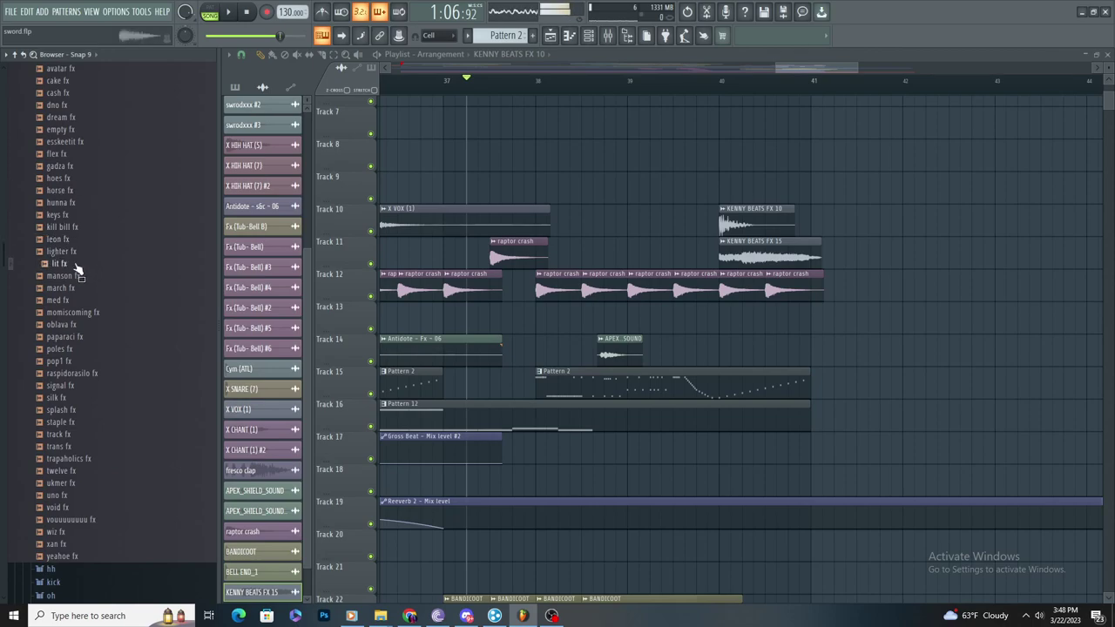
scroll(88, 195, up, 3)
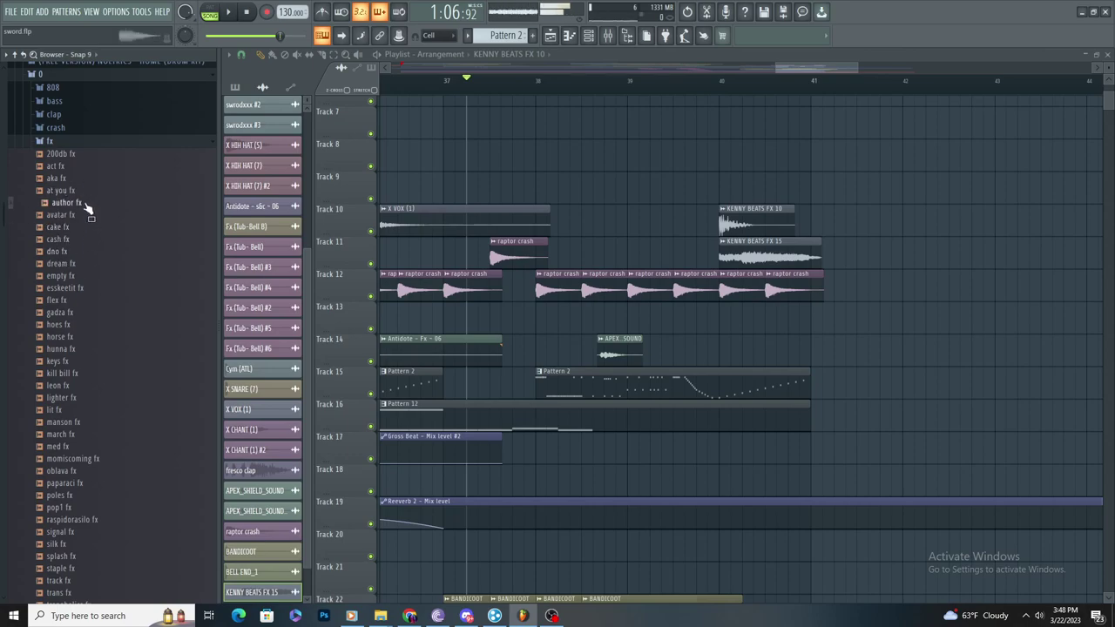
drag(85, 212, 473, 194)
Step: Play the section leading into bar 37 and adjust the author fx channel volume
drag(411, 81, 319, 99)
key(space)
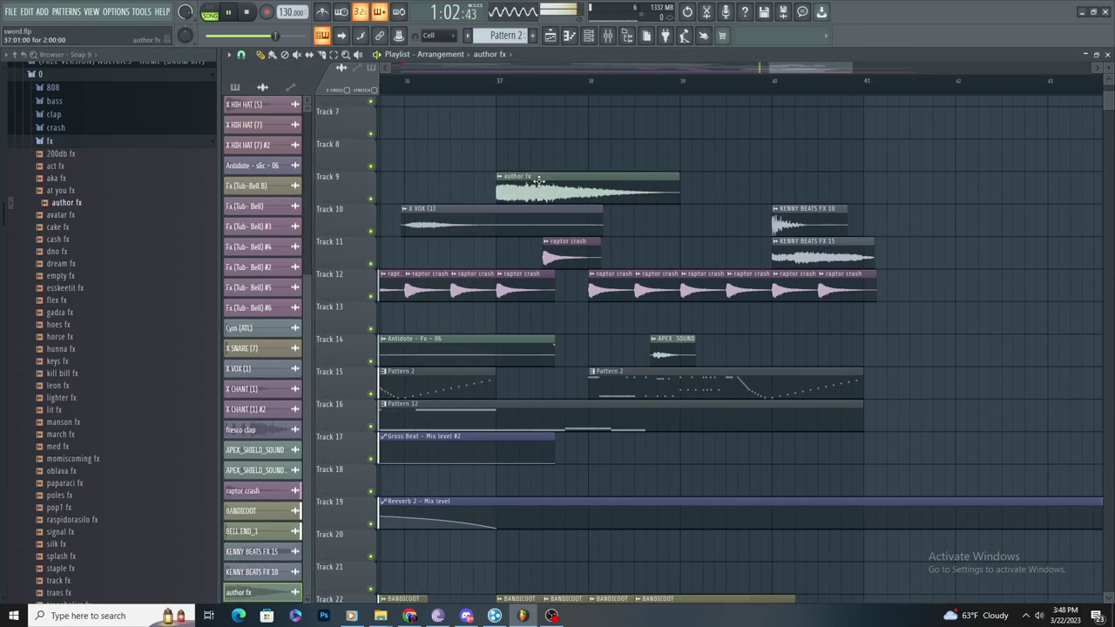
double_click(529, 178)
drag(512, 173, 512, 181)
click(593, 154)
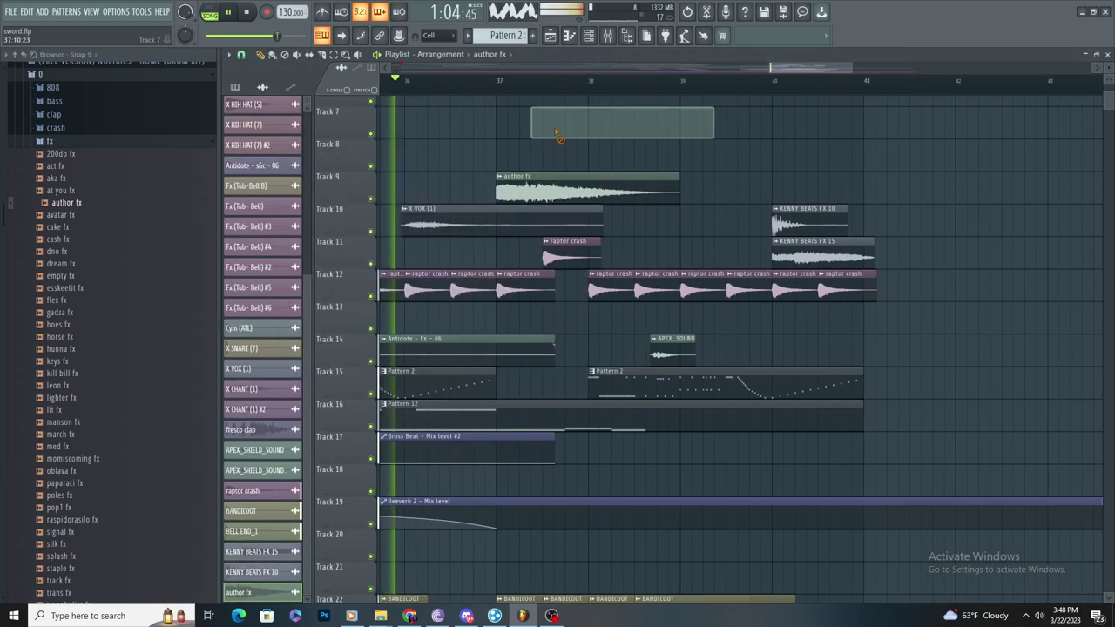
Step: Play through the author fx clip on Track 9 and remove the DC offset from its sample
scroll(548, 144, down, 3)
scroll(479, 176, up, 2)
scroll(522, 143, down, 3)
scroll(523, 143, up, 3)
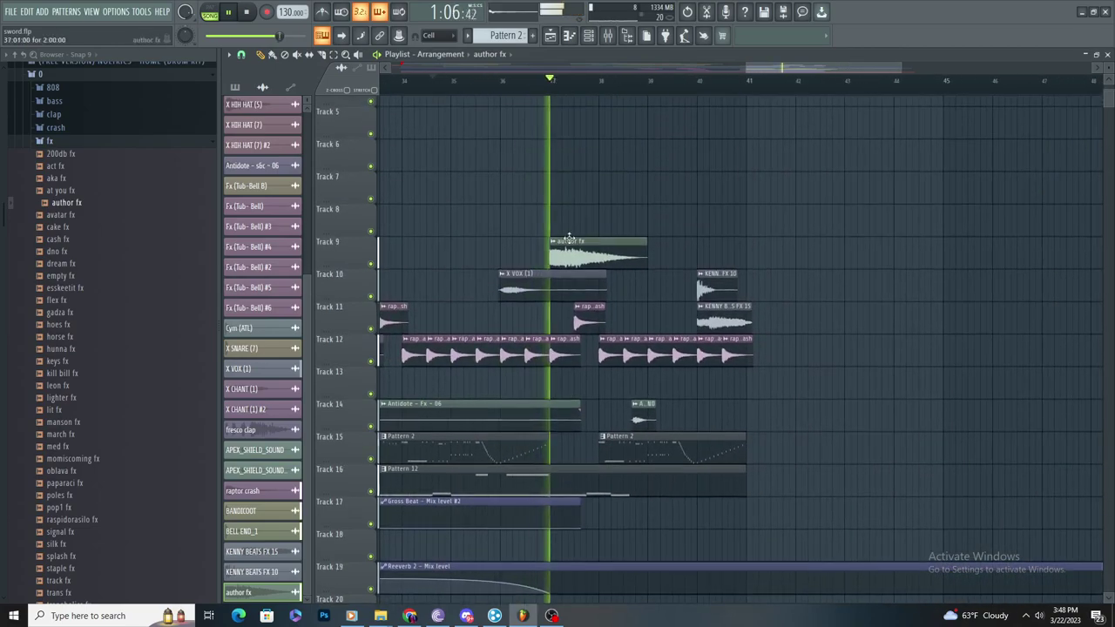
scroll(567, 242, up, 2)
double_click(567, 247)
click(594, 155)
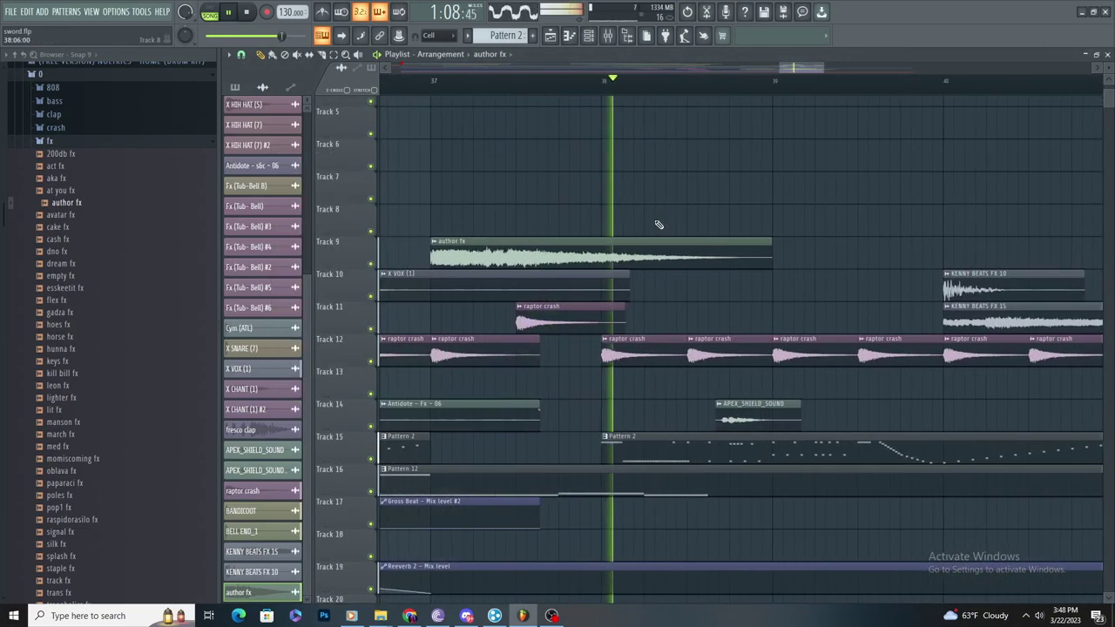
double_click(500, 253)
key(Escape)
Step: Audition cash fx from the fx folder and place it on Track 8 just before bar 39
click(98, 241)
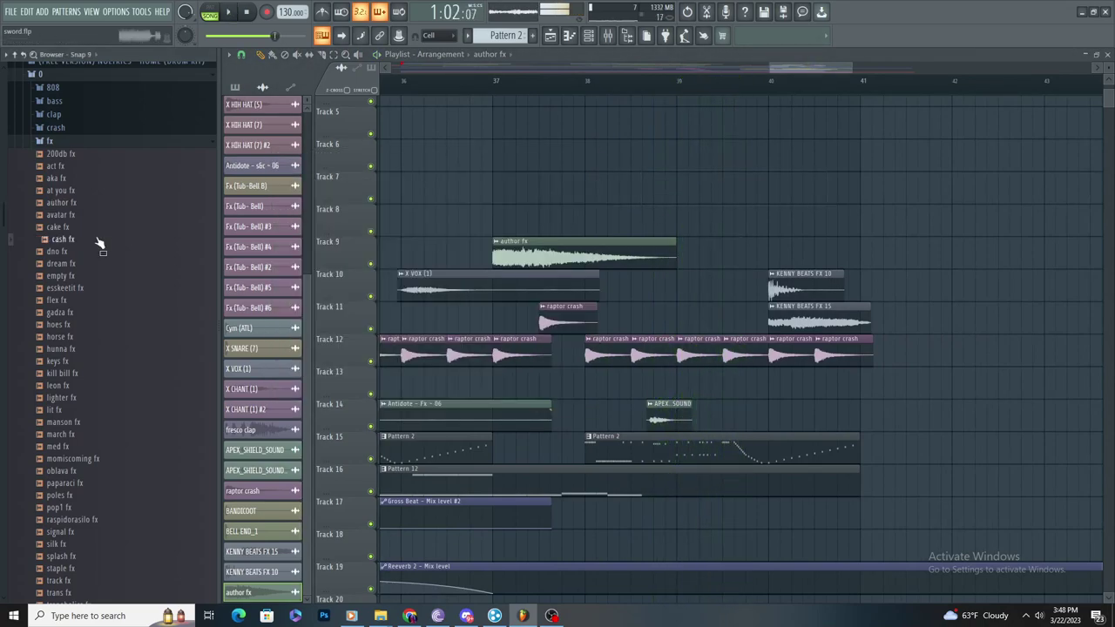
drag(90, 244, 698, 227)
scroll(637, 202, up, 3)
key(space)
Step: Set the cash fx channel volume to 60% and enable Remove DC offset, deleting the stray copy on Track 7
double_click(697, 225)
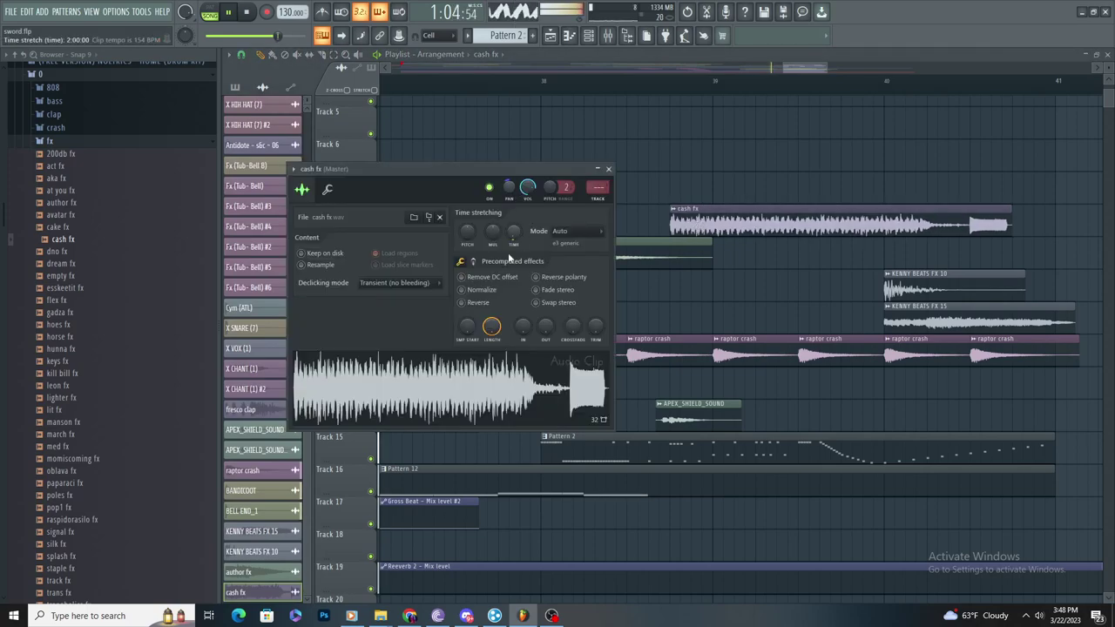
scroll(717, 216, down, 1)
scroll(740, 209, up, 1)
click(737, 187)
click(735, 180)
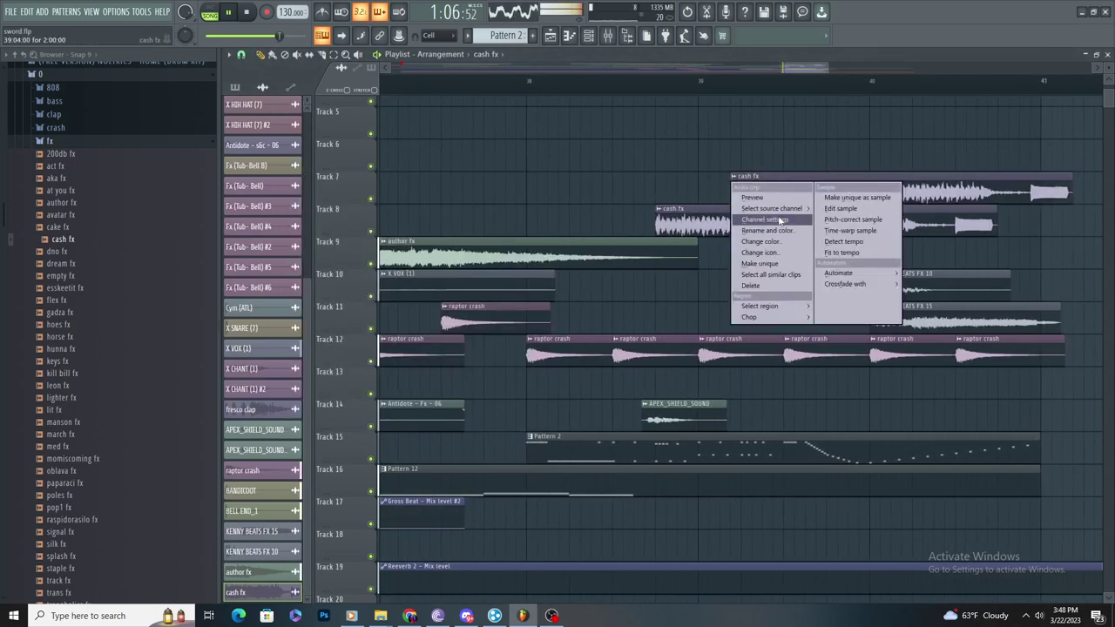
right_click(734, 191)
double_click(723, 218)
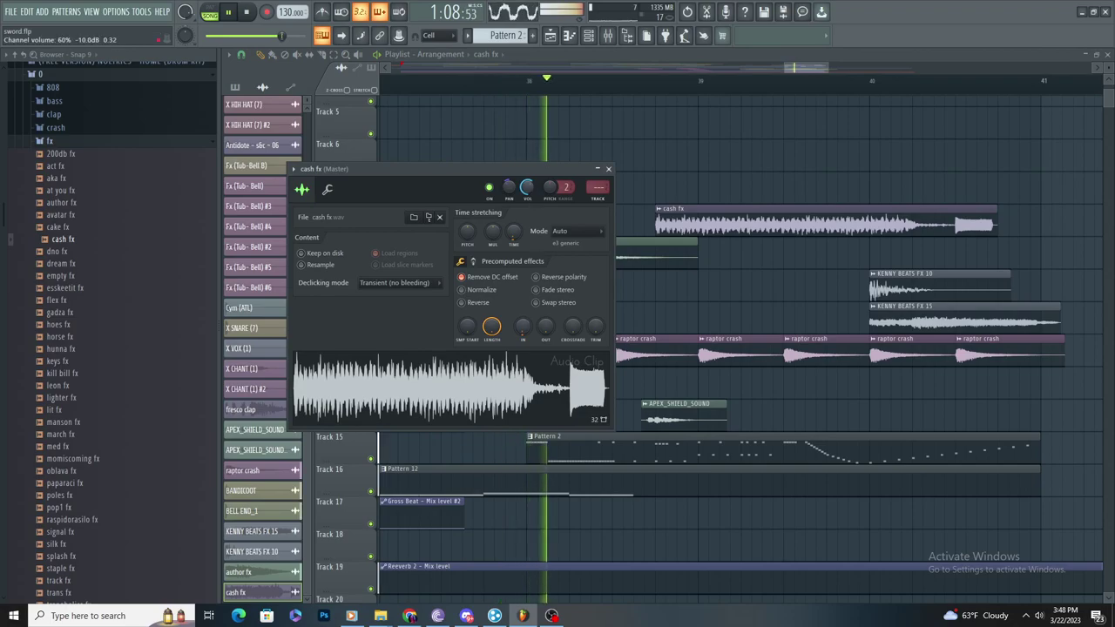
key(Escape)
Step: Move the cash fx clip on Track 8 to bar 39 and delete the stray copy on Track 7
scroll(716, 216, up, 1)
drag(716, 217, 765, 217)
scroll(754, 214, down, 1)
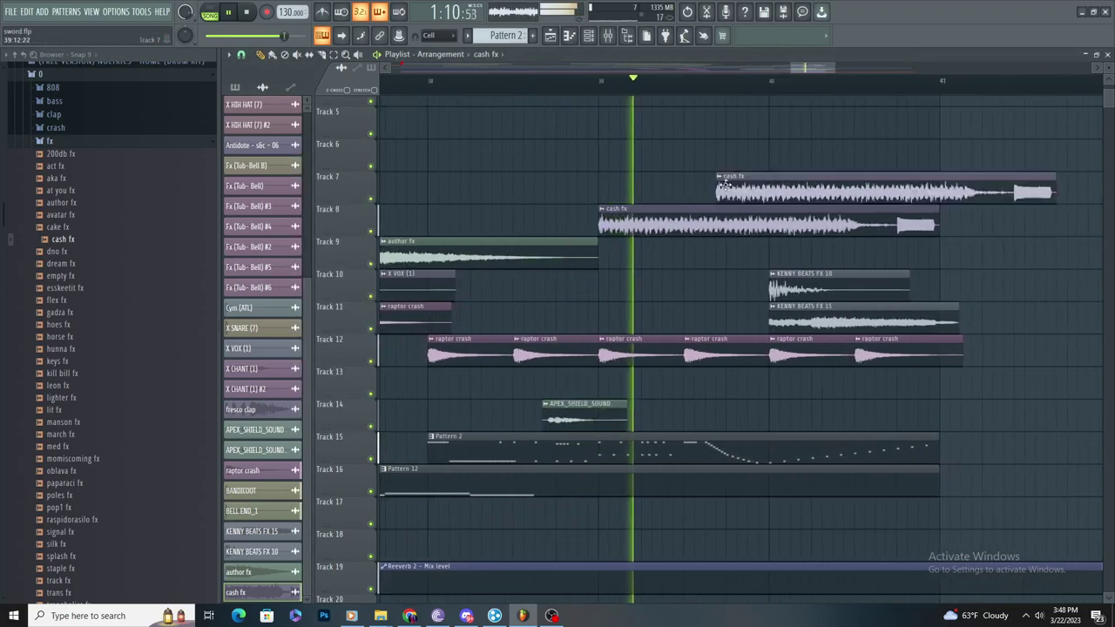
click(730, 189)
right_click(732, 189)
scroll(836, 214, down, 3)
scroll(845, 217, down, 2)
scroll(812, 217, up, 3)
Step: Adjust the cash fx channel panning and add a short fade-in to its sample
double_click(810, 218)
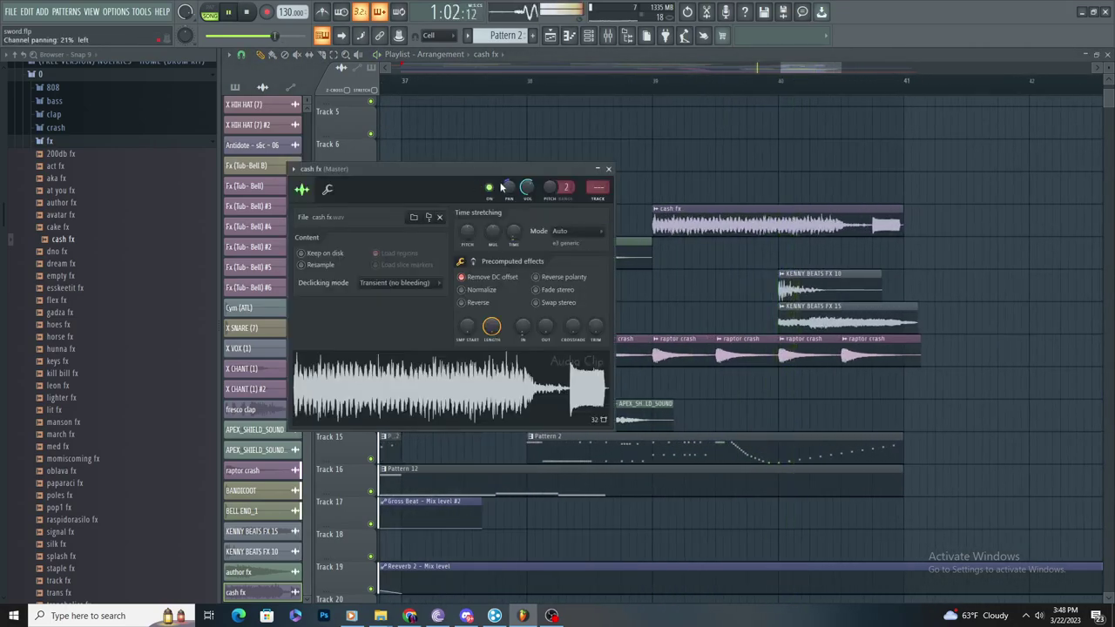
click(593, 82)
scroll(710, 184, up, 3)
click(712, 187)
right_click(737, 190)
scroll(628, 214, down, 2)
scroll(714, 222, up, 2)
double_click(647, 224)
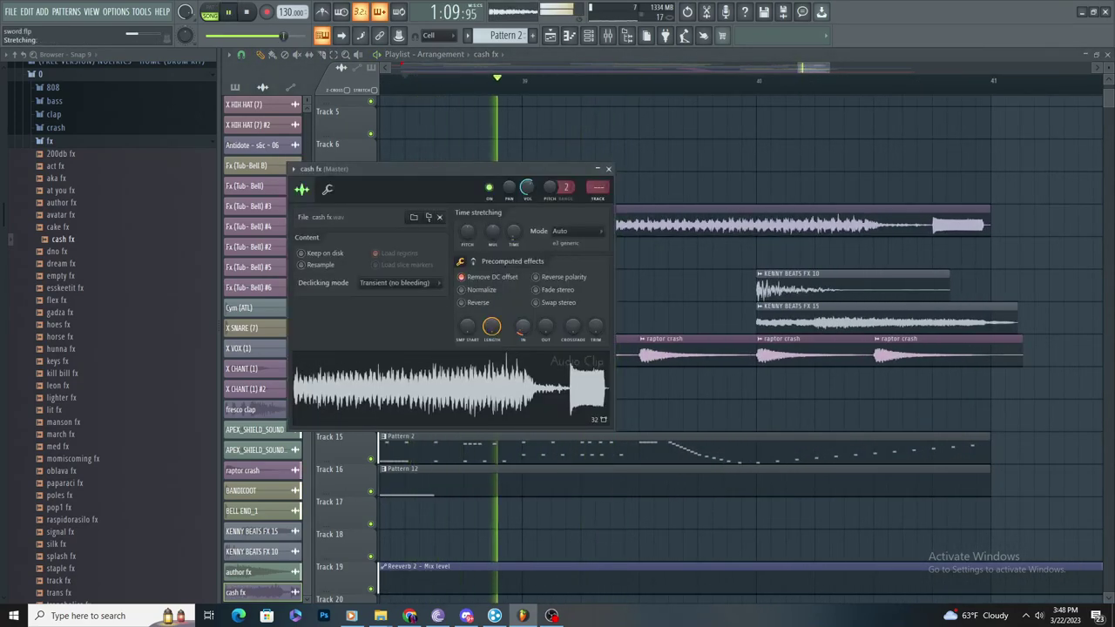
key(Escape)
Step: Try to slice the quiet section before the tail out of the cash fx clip on Track 8
scroll(751, 241, down, 1)
scroll(578, 217, down, 2)
scroll(676, 218, up, 3)
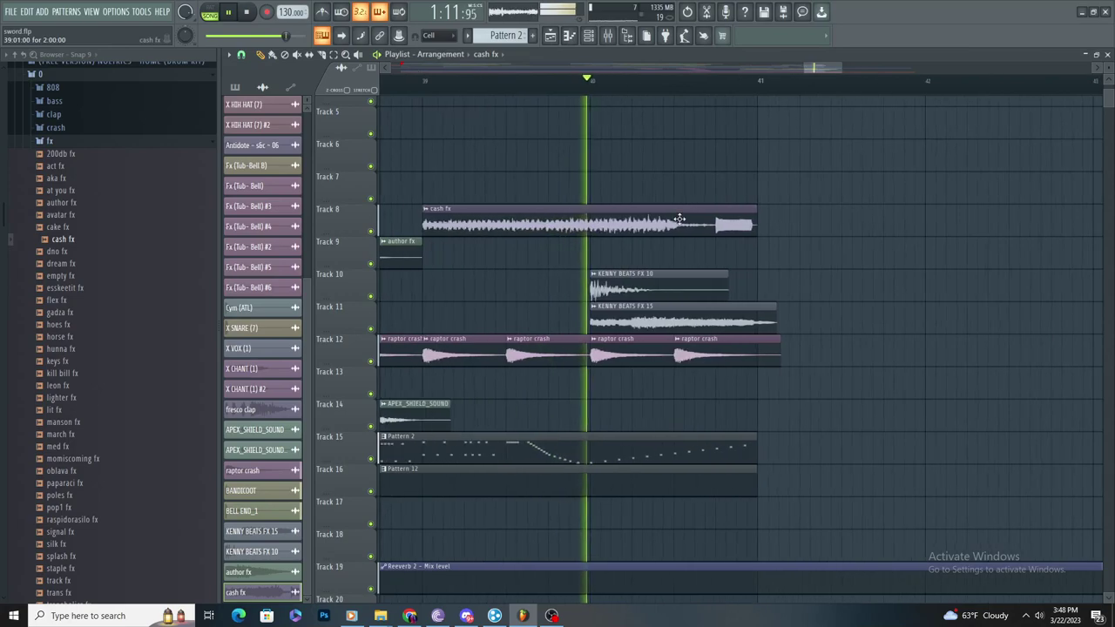
key(space)
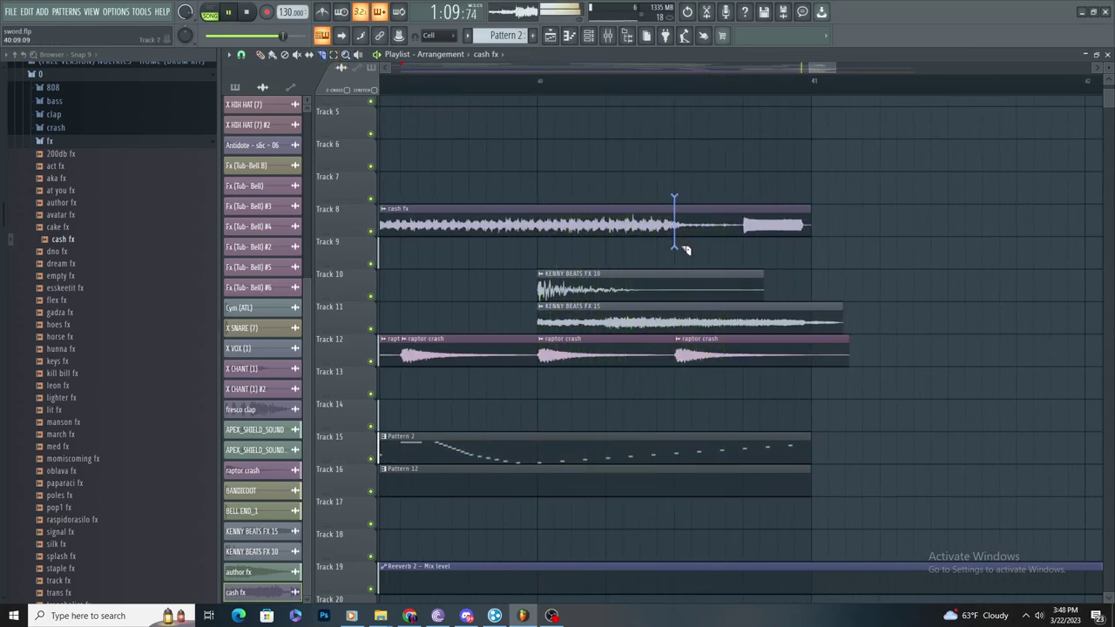
drag(678, 231, 745, 234)
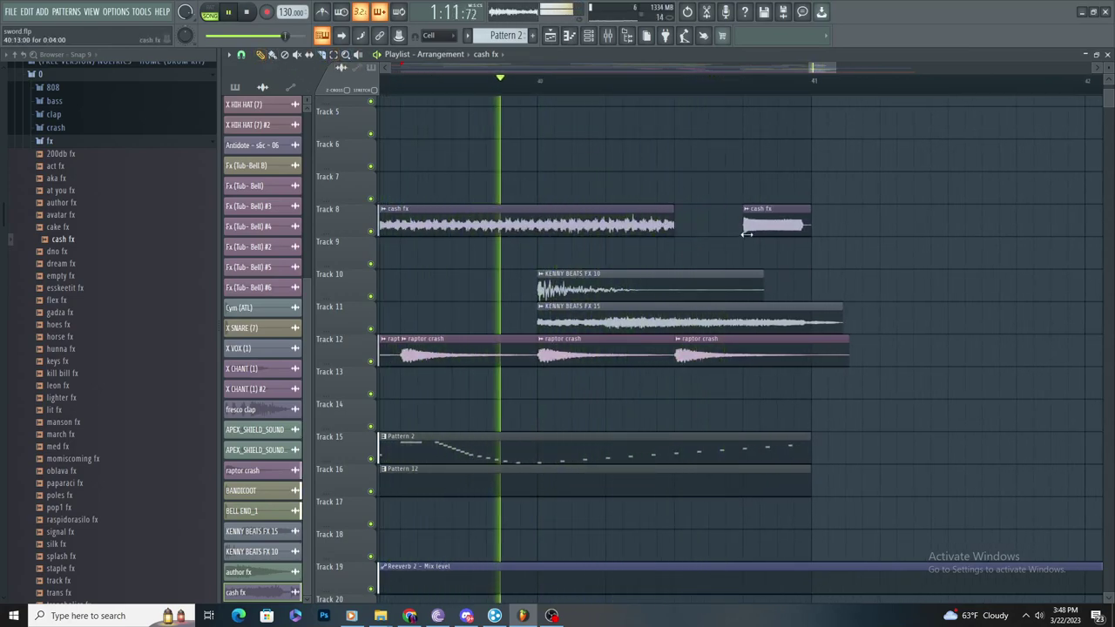
click(681, 195)
scroll(694, 202, up, 2)
scroll(775, 224, up, 3)
scroll(773, 264, down, 4)
scroll(772, 261, up, 3)
key(space)
key(space)
right_click(658, 193)
right_click(770, 225)
drag(628, 227, 888, 257)
scroll(903, 292, down, 3)
Step: Route the cash fx channel to mixer Insert 24 and load Gross Beat on that insert
double_click(786, 230)
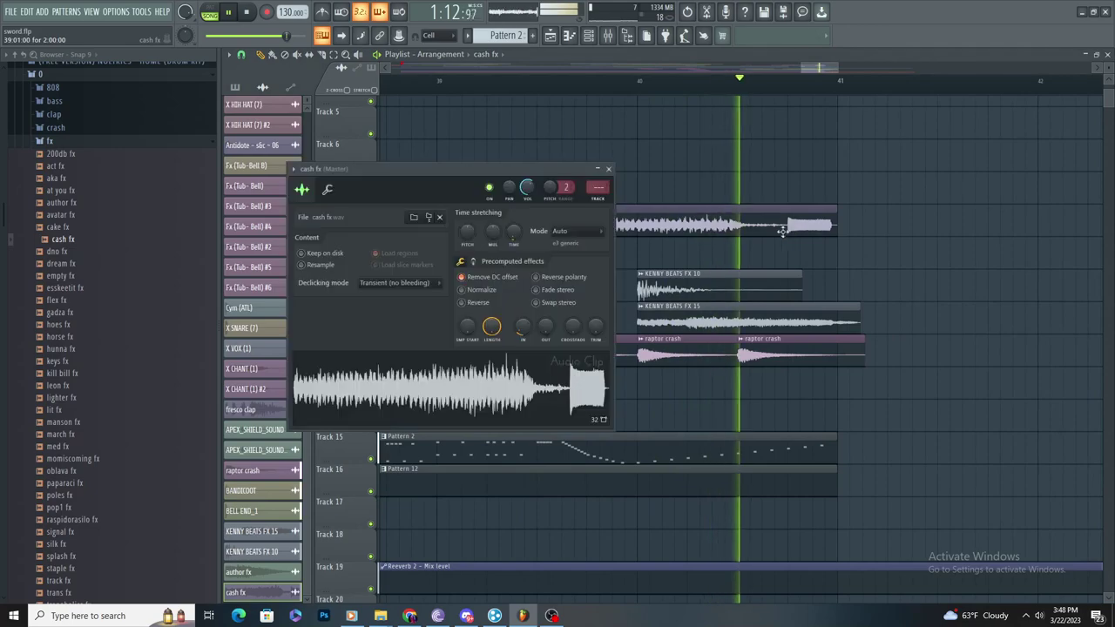
double_click(598, 187)
key(Right)
key(Right)
key(Left)
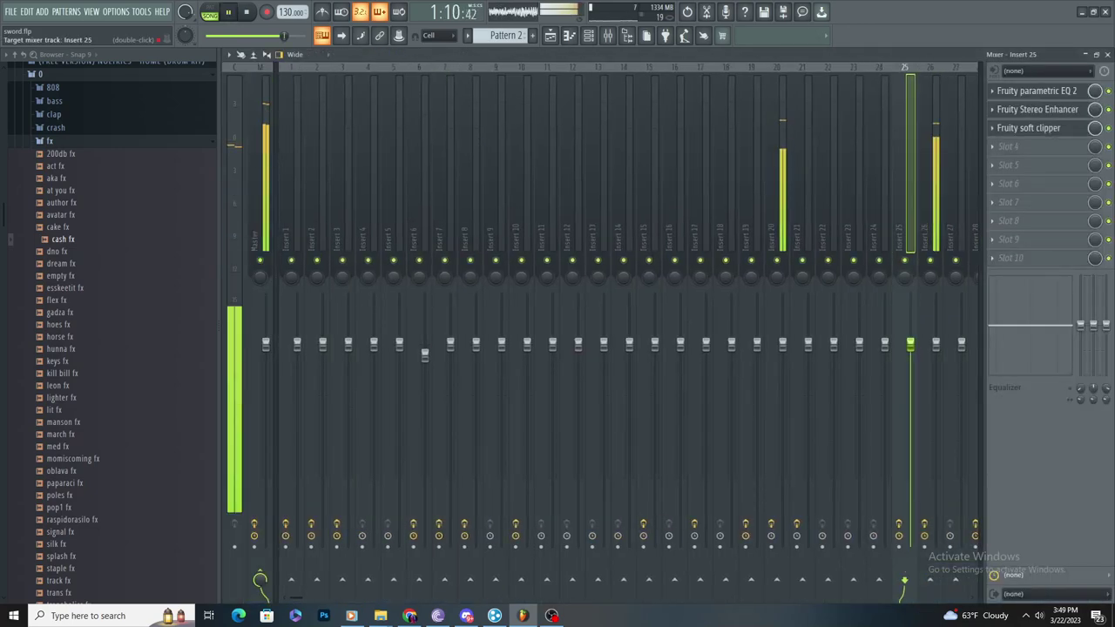
key(Left)
click(1023, 91)
click(916, 45)
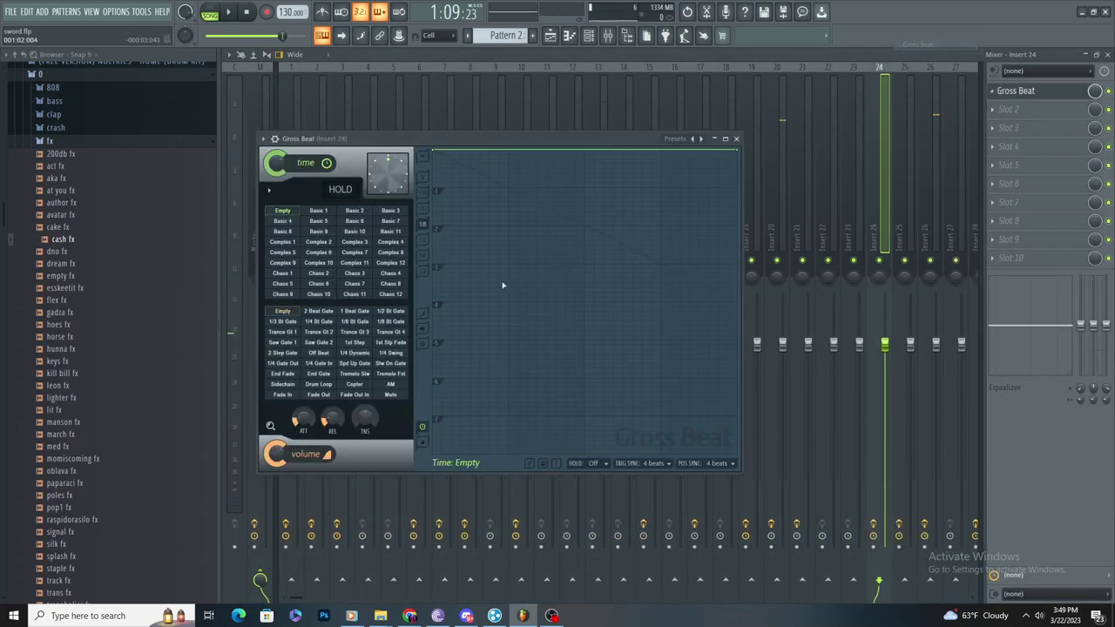
Step: Set the end point of Gross Beat's time envelope to Single curve, then create a mix level automation clip starting at 0%
right_click(738, 150)
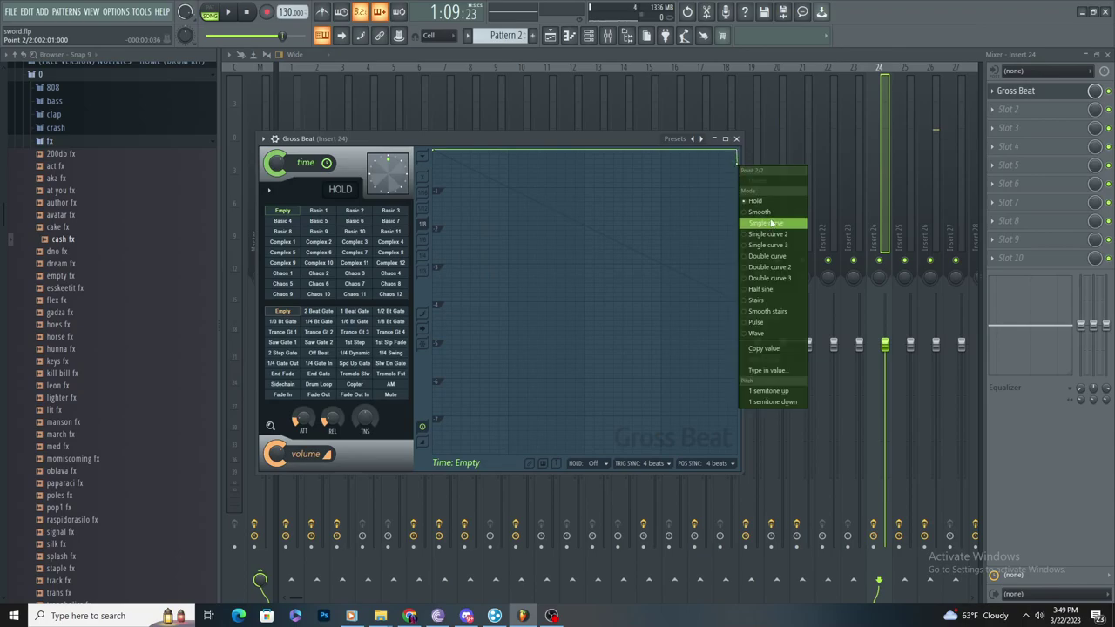
click(771, 223)
right_click(1094, 92)
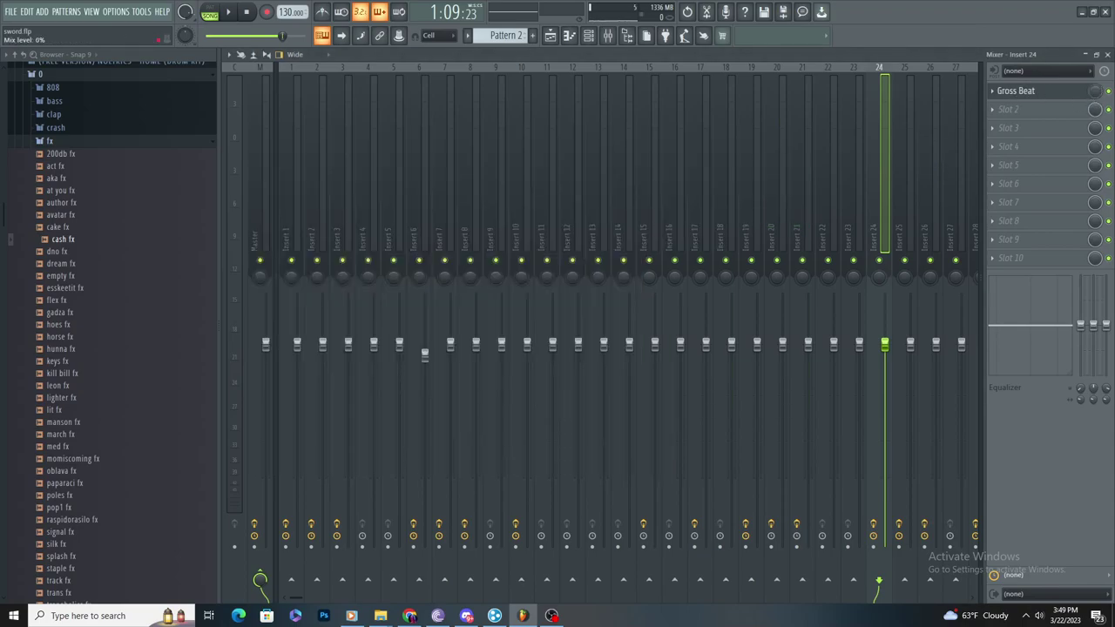
click(1053, 180)
Step: Shape the Gross Beat mix level automation on Track 34 into a full-level block from the middle of bar 40 to bar 41
key(space)
click(551, 35)
scroll(792, 560, down, 10)
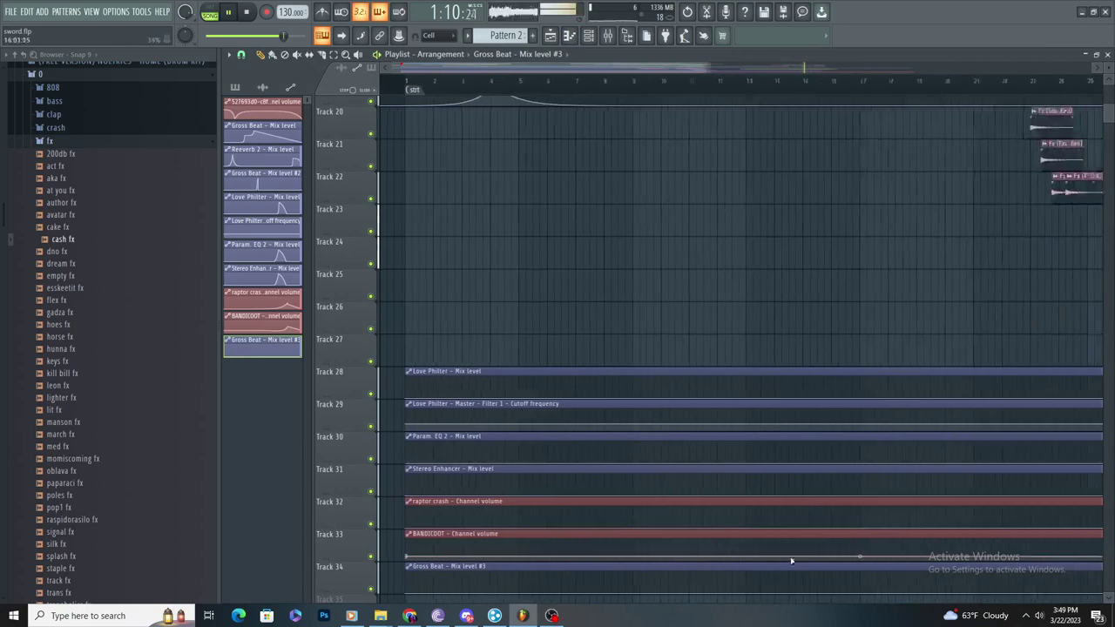
scroll(802, 559, down, 4)
scroll(904, 526, up, 8)
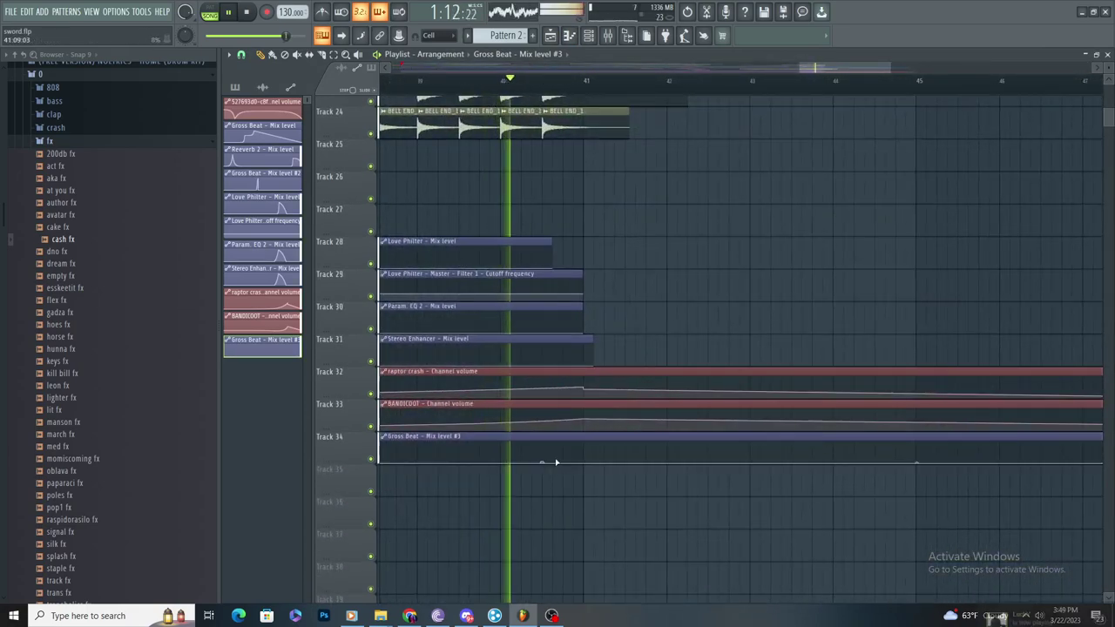
right_click(544, 463)
right_click(543, 443)
right_click(585, 443)
right_click(584, 462)
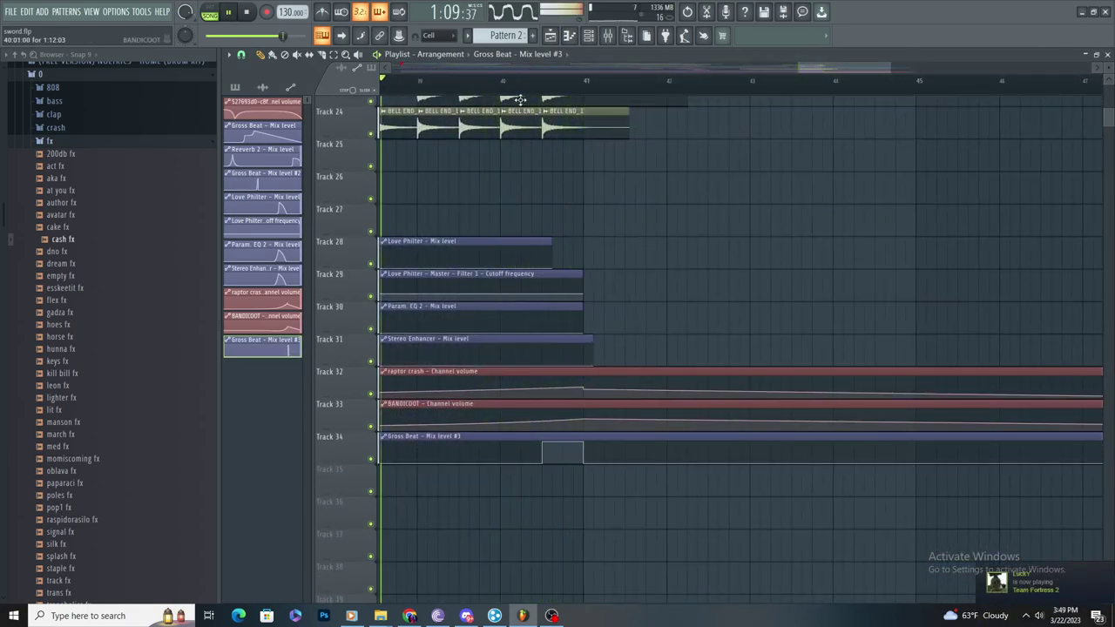
Step: Play bar 40 and check the Gross Beat effect on Insert 24 in the mixer
scroll(592, 192, up, 4)
ctrl+scroll(577, 180, up, 3)
click(615, 40)
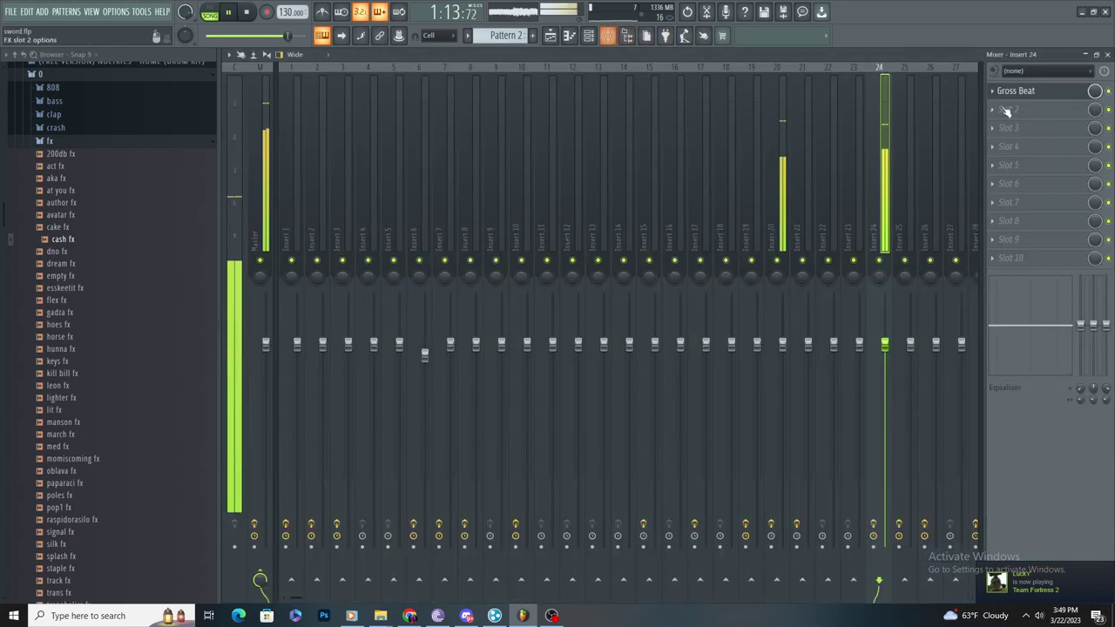
click(556, 39)
scroll(669, 206, up, 1)
key(space)
scroll(666, 203, up, 4)
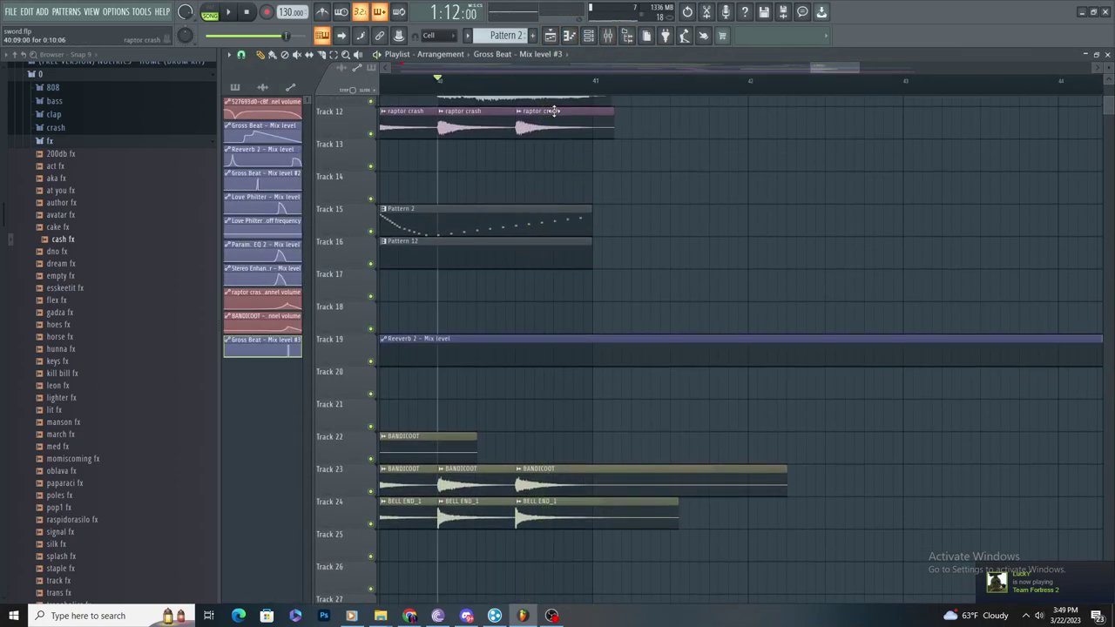
Step: Fine-tune the cash fx sample's fade and play the ending of the section again
double_click(550, 129)
drag(492, 328, 493, 335)
key(space)
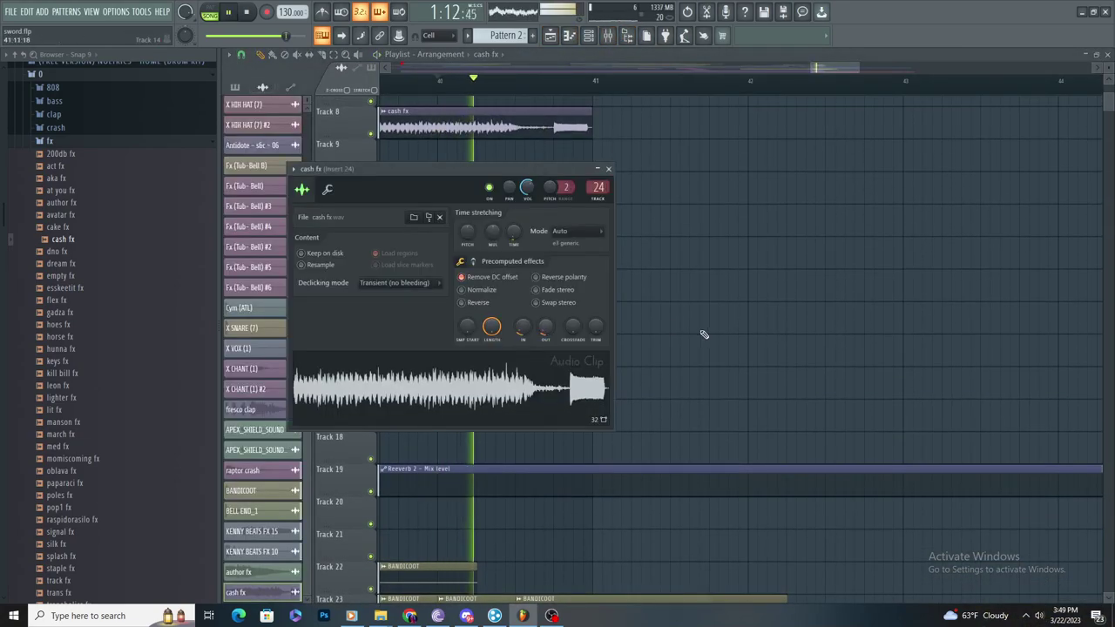
click(693, 329)
right_click(707, 331)
ctrl+scroll(741, 369, down, 4)
key(space)
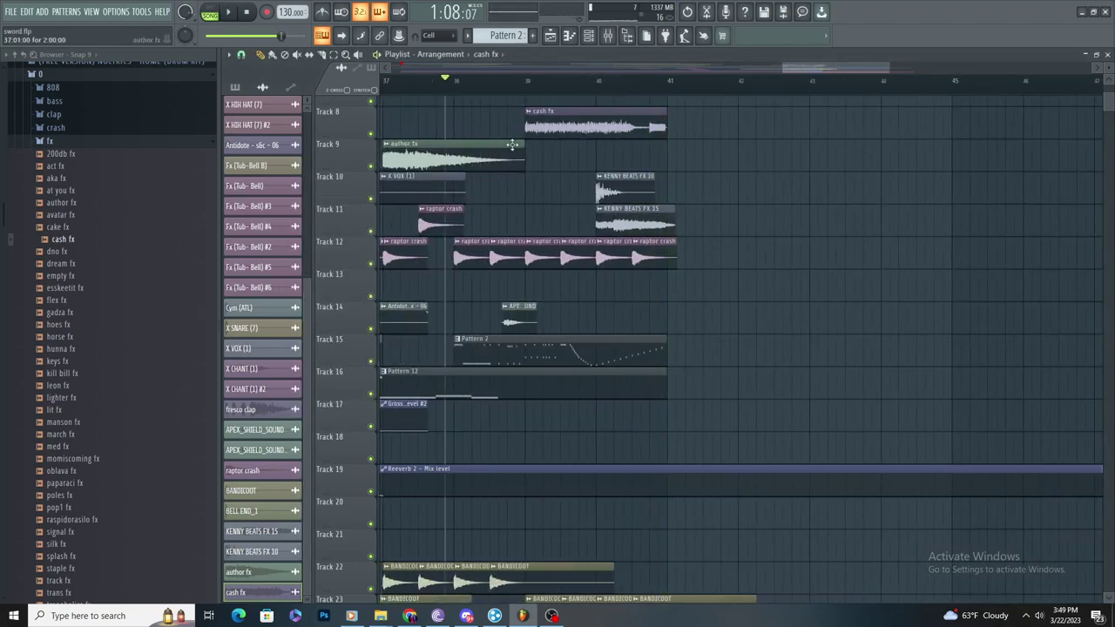
Step: Select the Fx (Tub-Bell) clips, Pattern 16, the Track 18 hits and the first Pattern 12 between bars 17 and 29
ctrl+scroll(806, 314, down, 3)
click(337, 59)
ctrl+scroll(533, 380, down, 4)
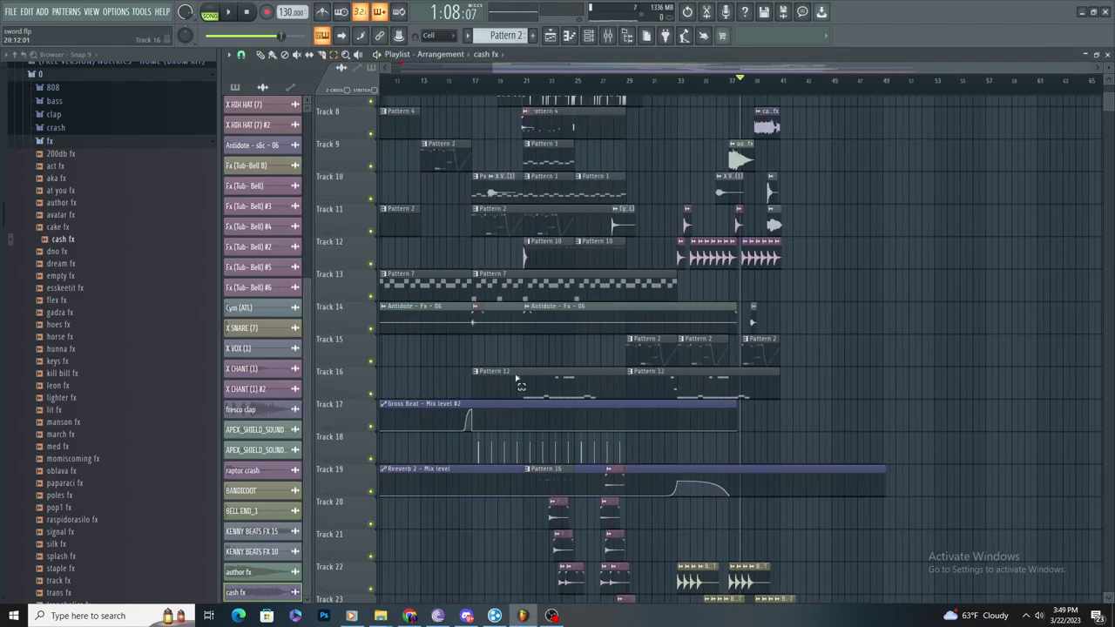
ctrl+scroll(541, 382, up, 4)
scroll(666, 476, down, 5)
scroll(770, 568, down, 4)
drag(769, 361, 579, 144)
scroll(637, 150, up, 4)
scroll(637, 150, up, 3)
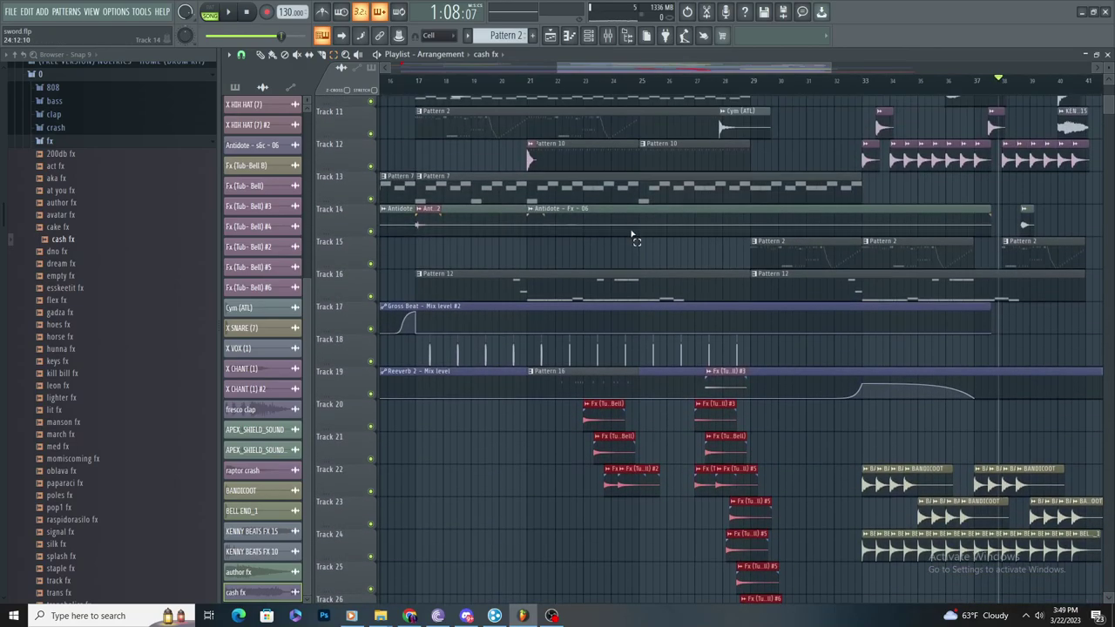
click(572, 380)
drag(501, 373, 638, 299)
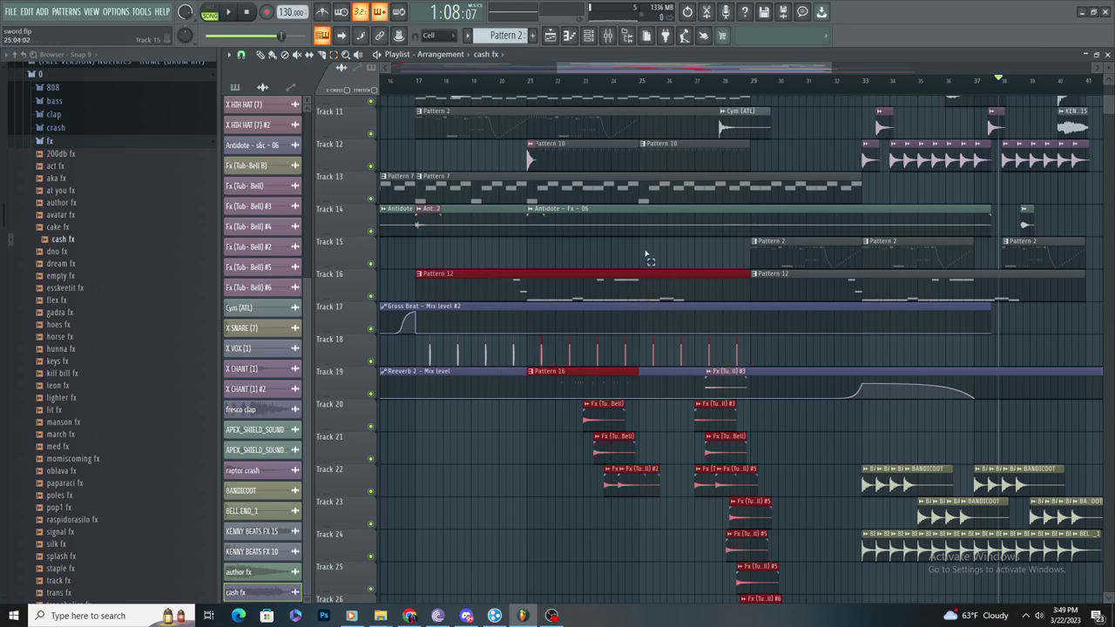
Step: Extend the selection to the clips on Tracks 2 to 13 in the section from bar 17 to 29
scroll(642, 261, up, 4)
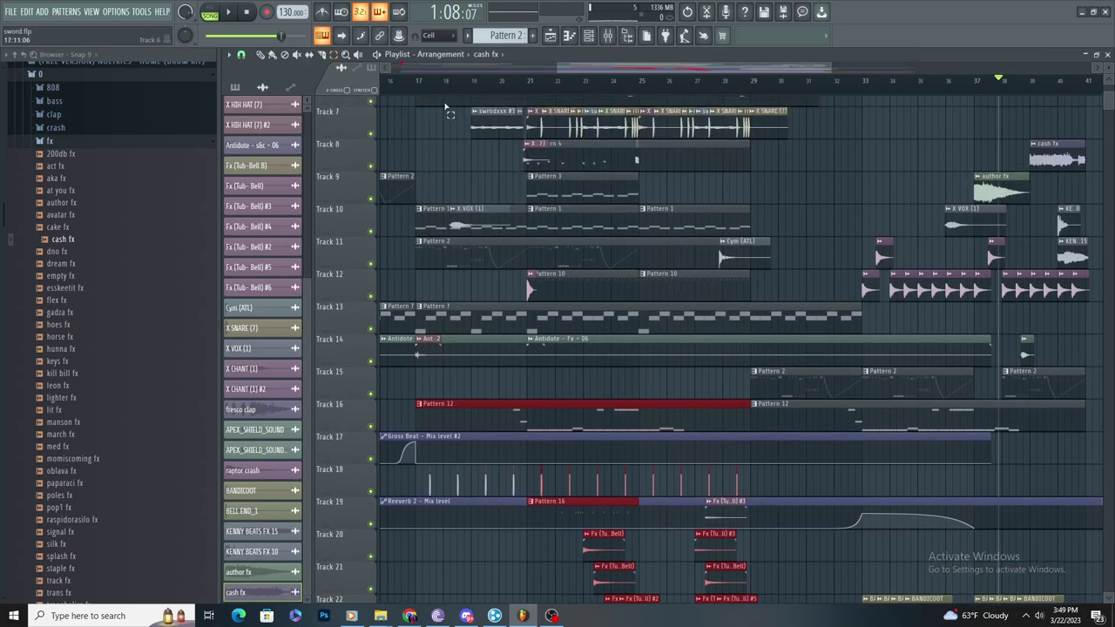
drag(732, 320, 529, 54)
scroll(729, 306, up, 2)
scroll(775, 351, up, 4)
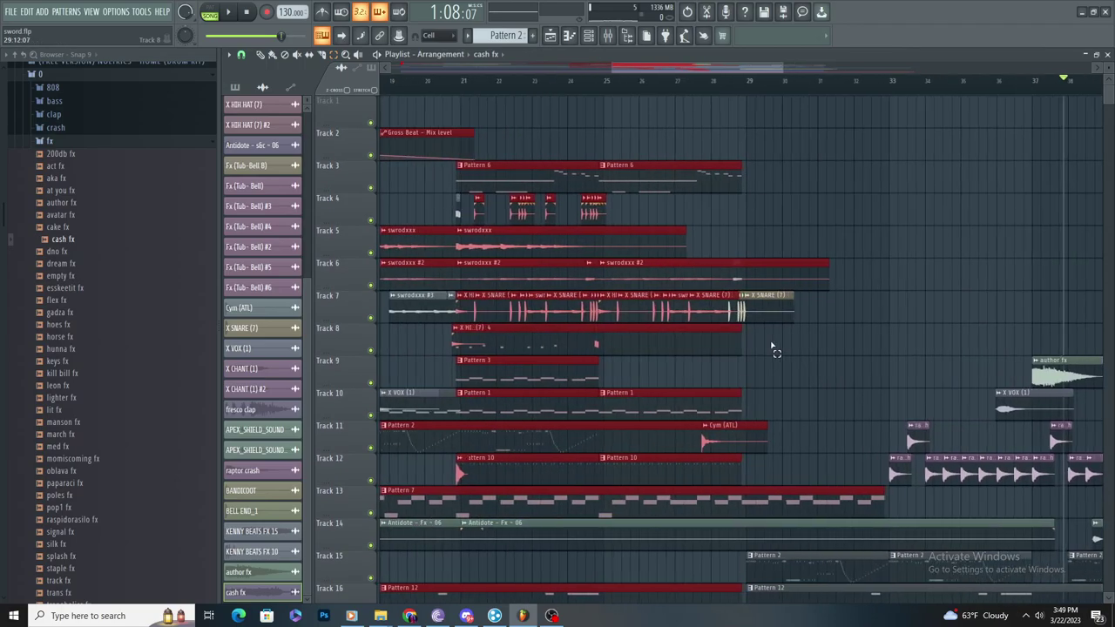
Step: Undo the last clip shift and add the remaining X SNARE (7) clips near bar 29 on Track 7 to the selection
key(ctrl+z)
key(ctrl+z)
key(ctrl+z)
scroll(721, 338, up, 3)
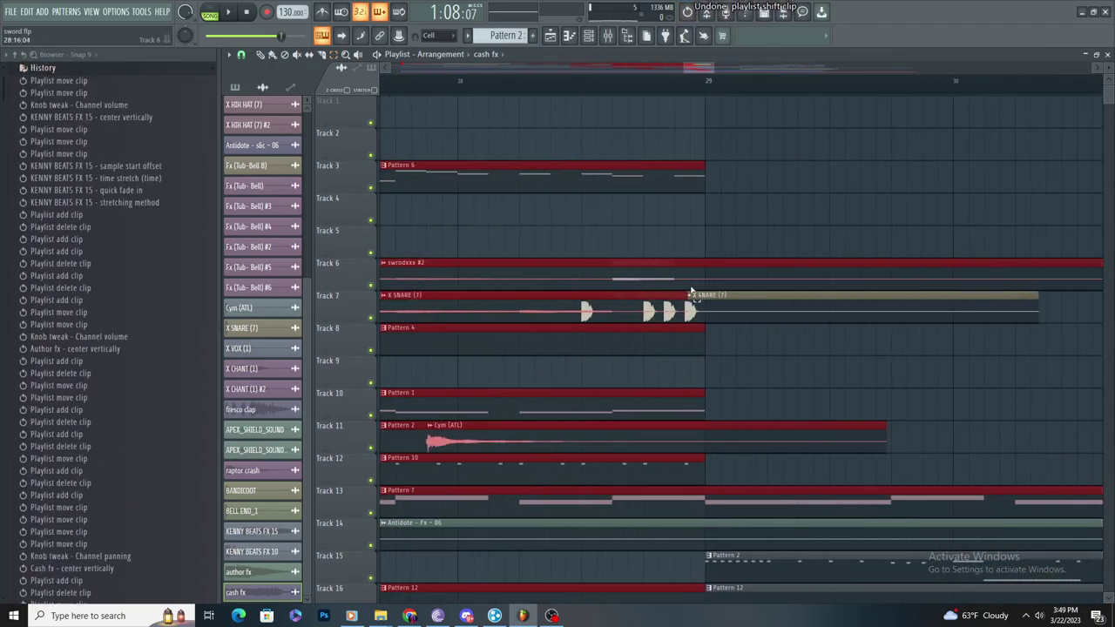
drag(616, 231, 698, 307)
Step: Duplicate the selected section that begins at bar 17 so the copy starts at bar 41
scroll(715, 339, down, 8)
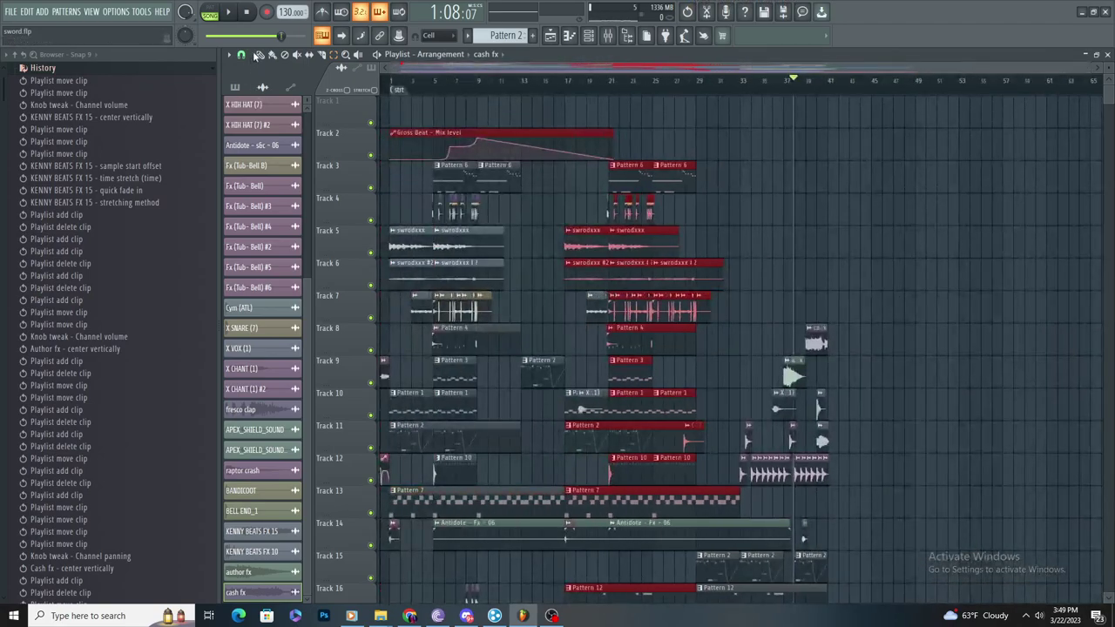
scroll(925, 244, up, 3)
mouse_move(603, 249)
mouse_down()
mouse_move(923, 245)
mouse_move(707, 248)
mouse_up()
right_click(804, 139)
scroll(775, 241, up, 2)
scroll(755, 249, down, 3)
scroll(752, 249, up, 5)
scroll(736, 335, down, 3)
scroll(839, 471, down, 2)
scroll(806, 448, up, 2)
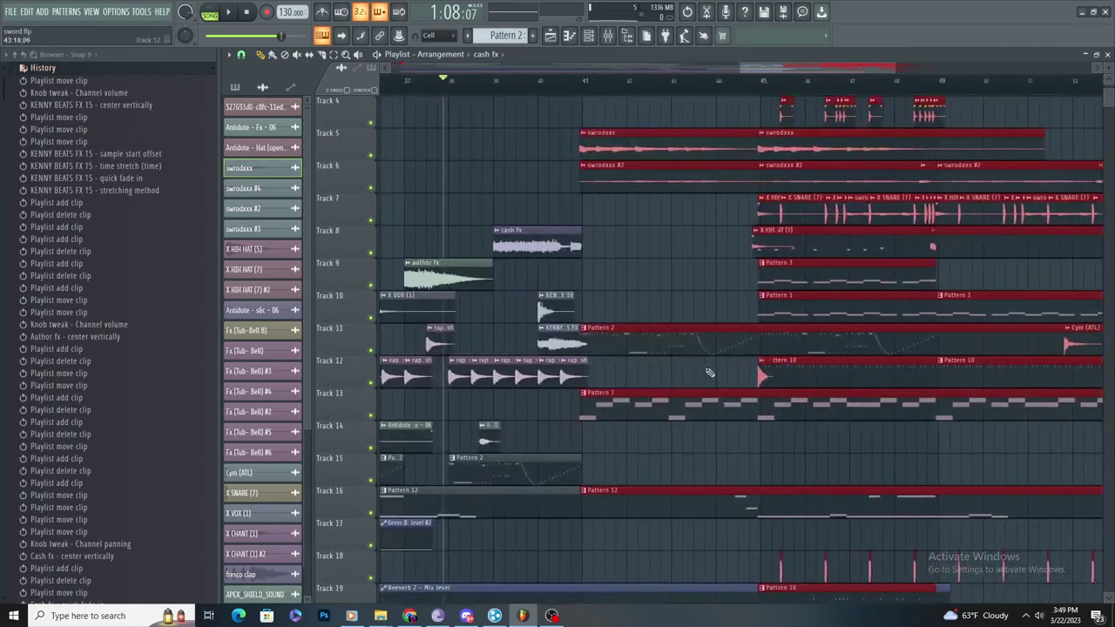
Step: Undo the deletion of the copied Pattern 2 on Track 11 and move the duplicated section four bars earlier to bar 37
right_click(704, 346)
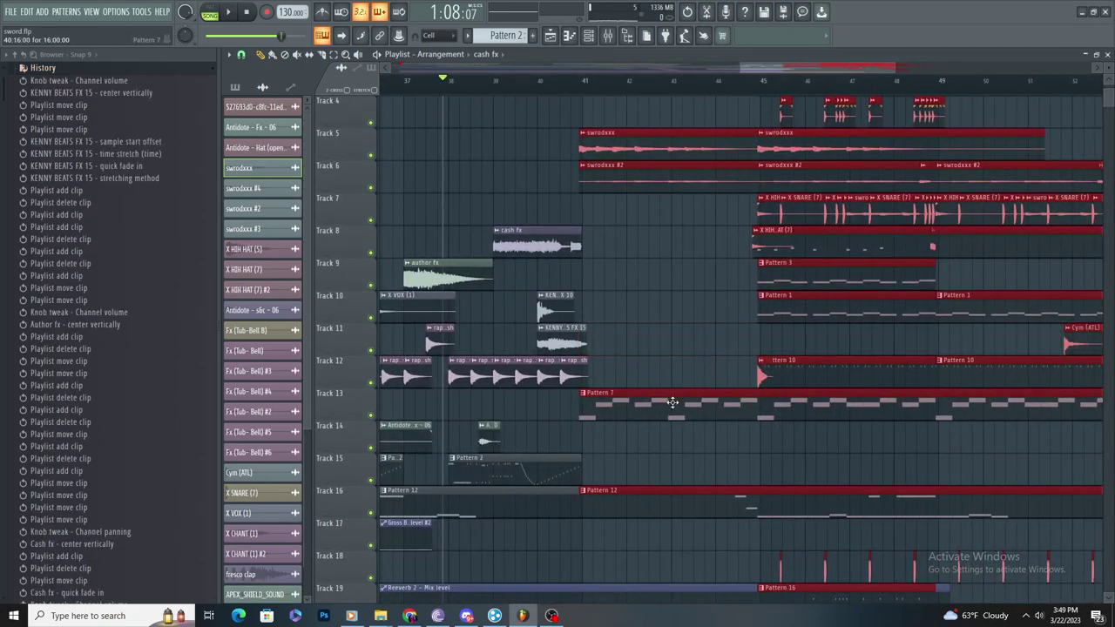
key(ctrl+z)
drag(668, 345, 590, 356)
scroll(611, 350, up, 3)
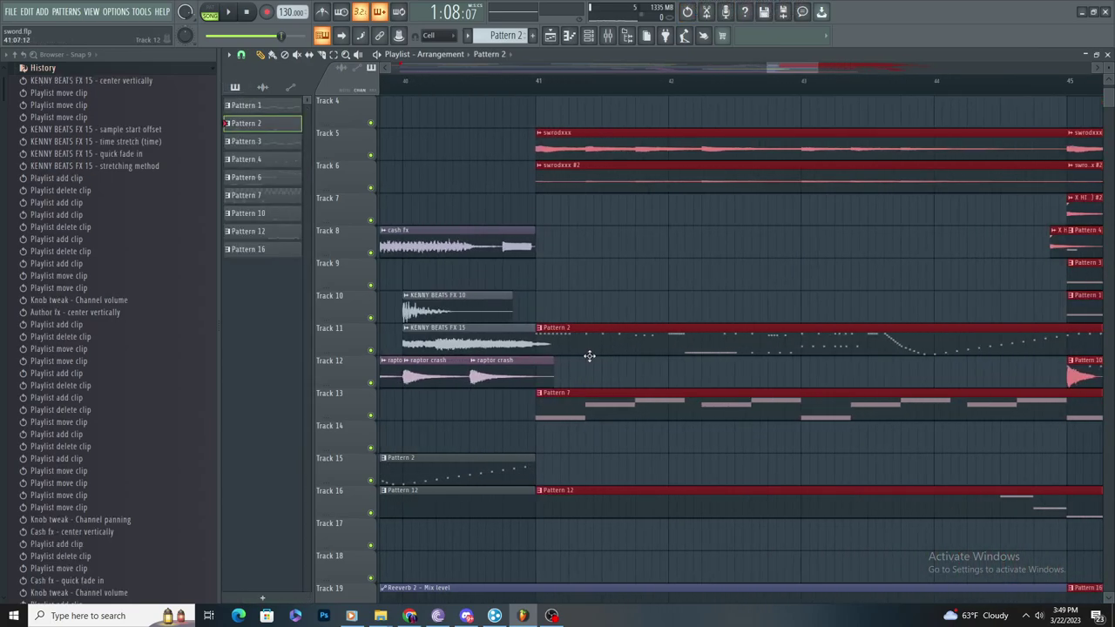
scroll(590, 356, down, 5)
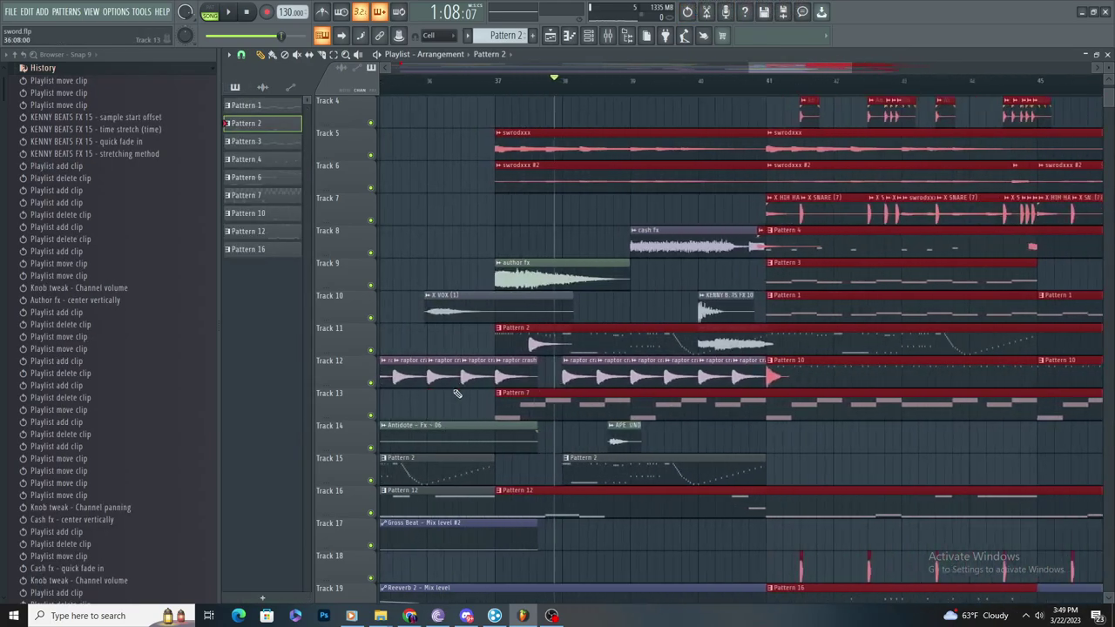
Step: Deselect the duplicated section and delete its clips between bars 37 and 41 on Tracks 5, 6, 11, 13 and 16
scroll(645, 418, down, 3)
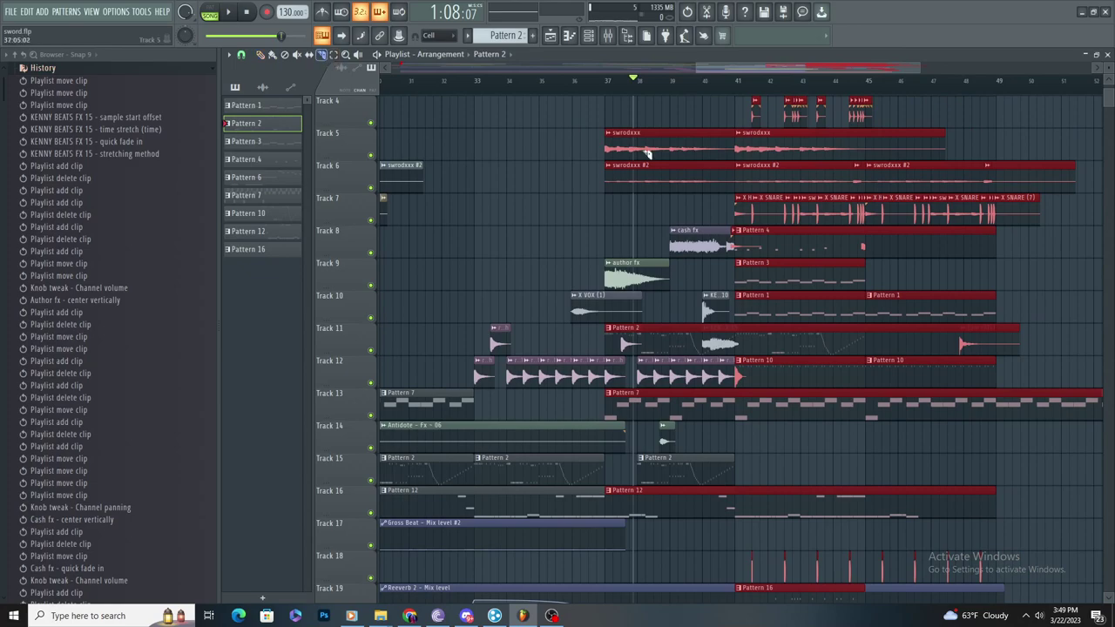
drag(767, 509, 736, 558)
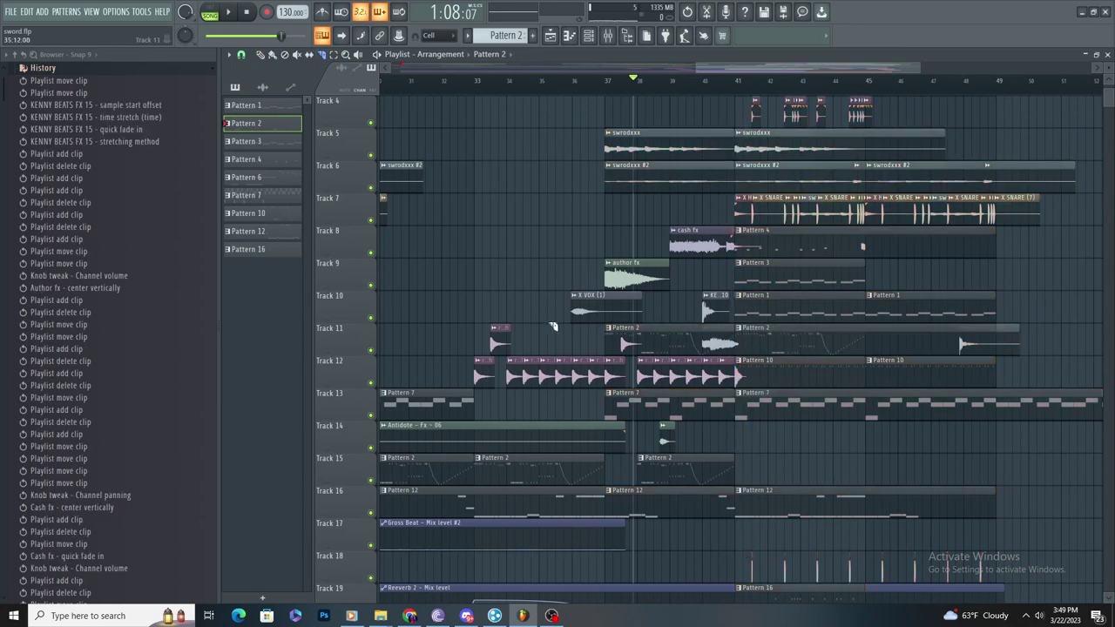
right_click(649, 497)
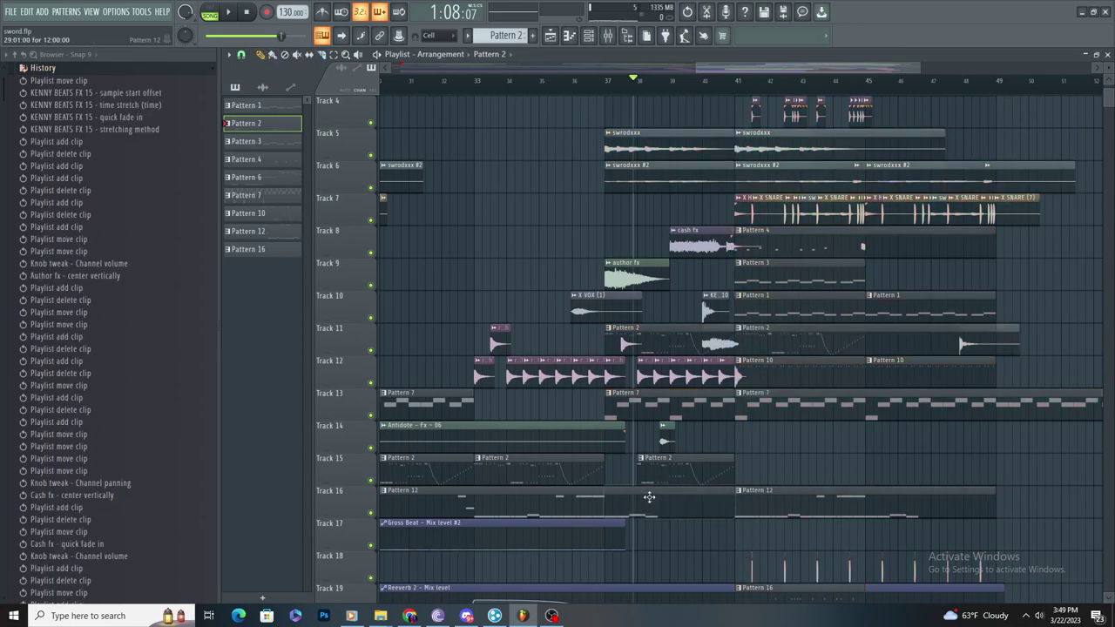
right_click(642, 412)
right_click(664, 346)
right_click(664, 150)
right_click(667, 184)
Step: Play the arrangement through the transition and examine the duplicated section that starts at bar 41
key(space)
scroll(725, 252, down, 1)
scroll(754, 271, up, 2)
scroll(734, 252, down, 2)
scroll(767, 251, up, 3)
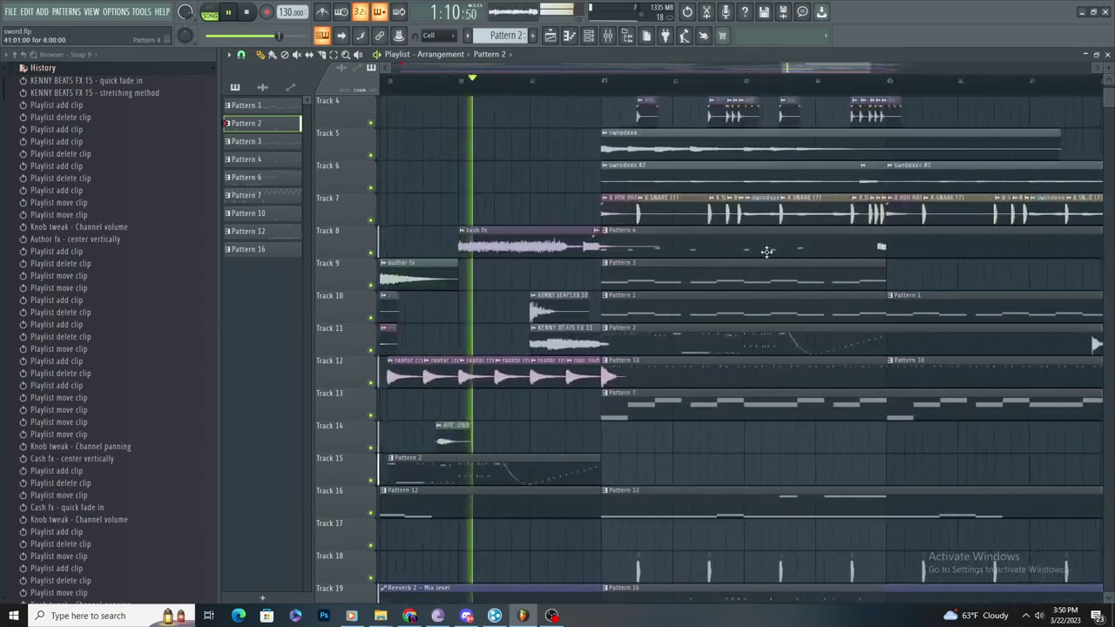
click(883, 177)
scroll(884, 182, up, 2)
scroll(836, 219, down, 1)
scroll(838, 226, up, 1)
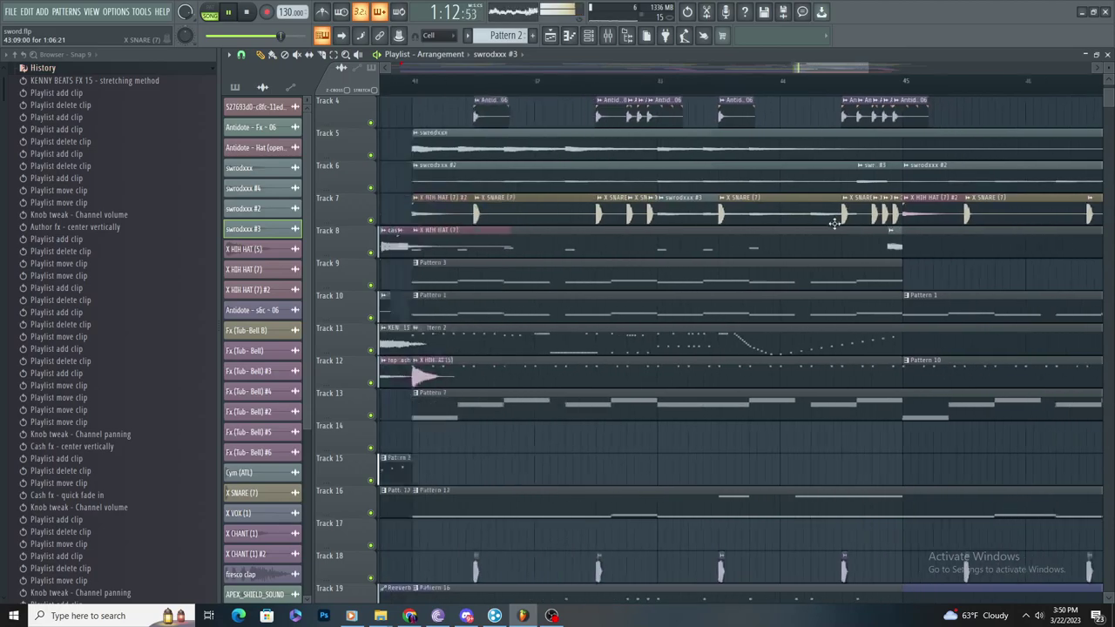
scroll(838, 226, down, 3)
scroll(830, 228, up, 2)
scroll(831, 231, down, 3)
scroll(850, 244, up, 2)
key(space)
key(space)
scroll(854, 246, down, 2)
click(709, 464)
right_click(711, 465)
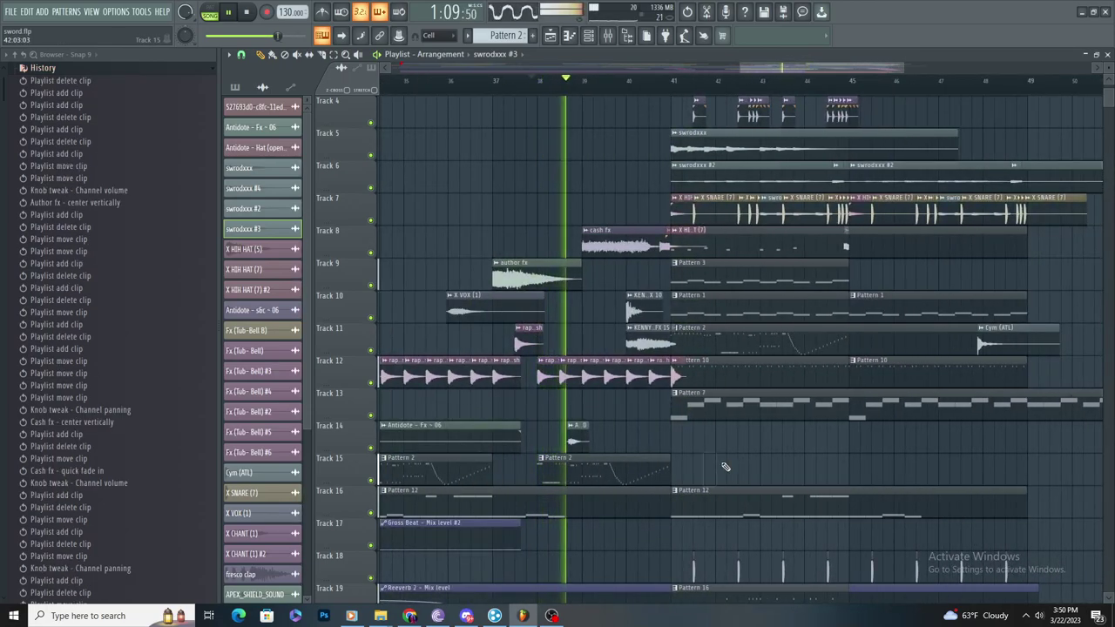
Step: Move the Pattern 16 clip from Track 19 up to Track 15, at bar 43
scroll(723, 470, down, 2)
scroll(765, 571, down, 5)
scroll(733, 533, up, 3)
drag(690, 443, 705, 320)
scroll(680, 301, up, 3)
key(space)
key(space)
scroll(630, 315, down, 2)
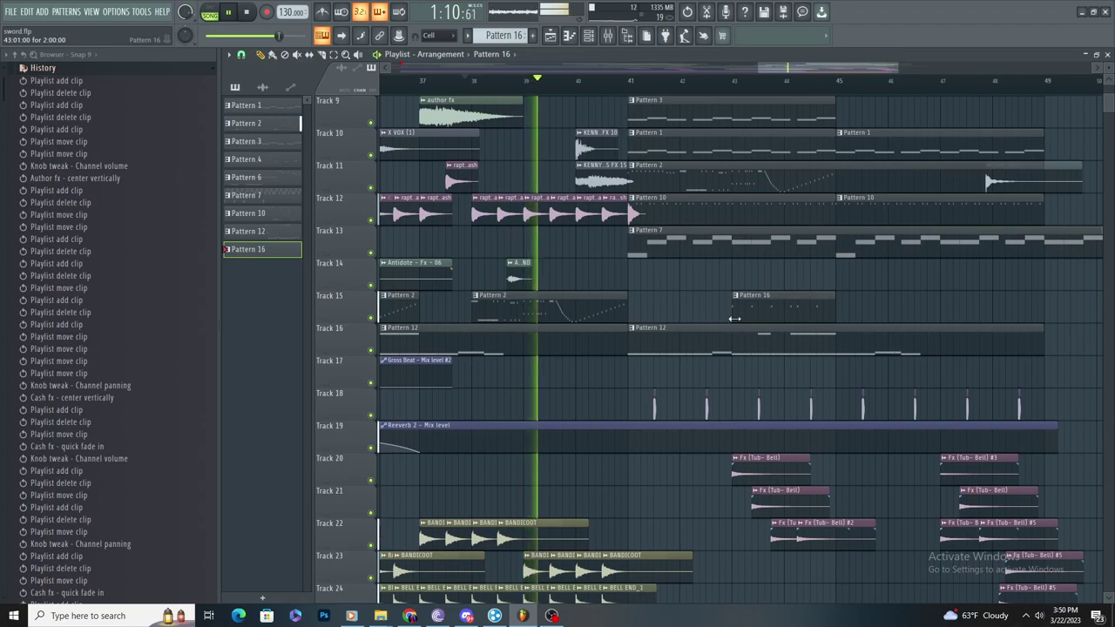
Step: Copy the daktel kick notes of Pattern 16 in the piano roll and delete the Pattern 16 clip from Track 15
double_click(761, 318)
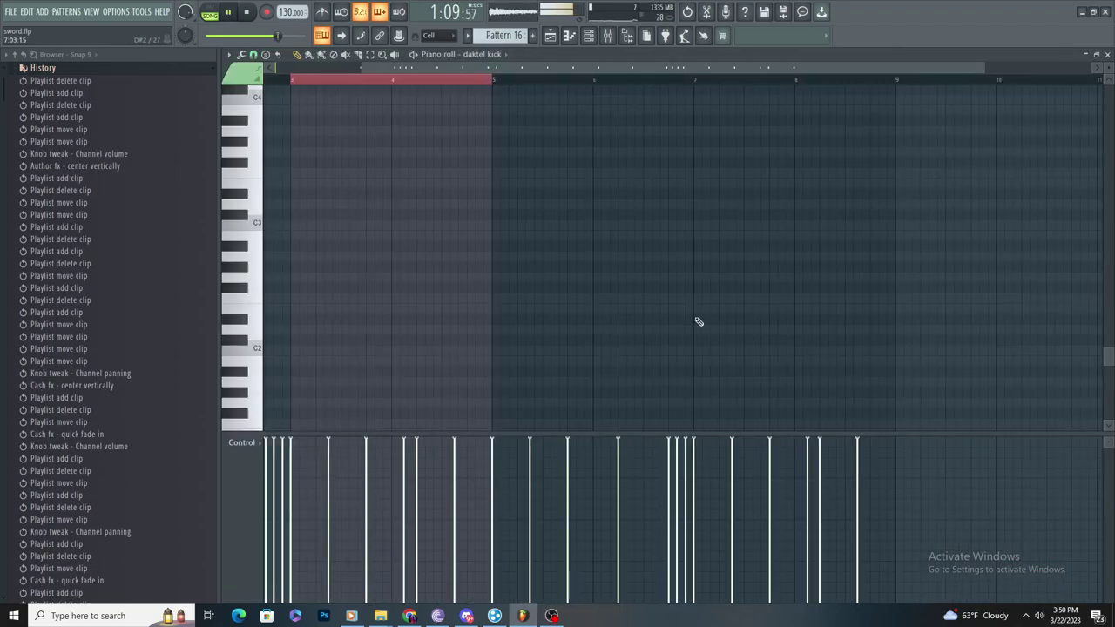
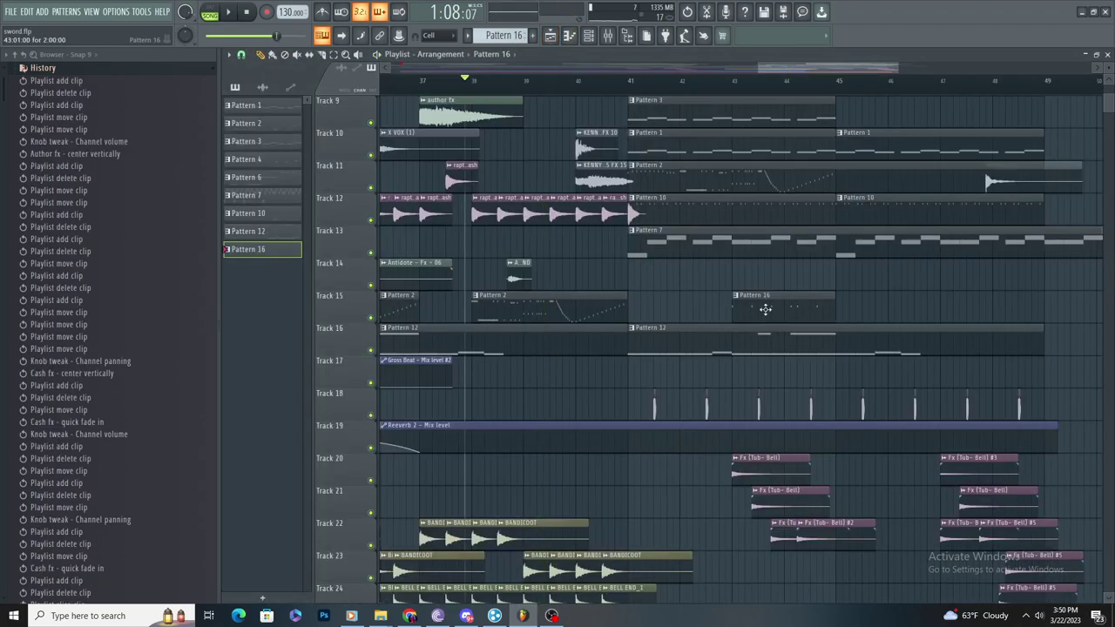
double_click(763, 311)
scroll(466, 143, up, 5)
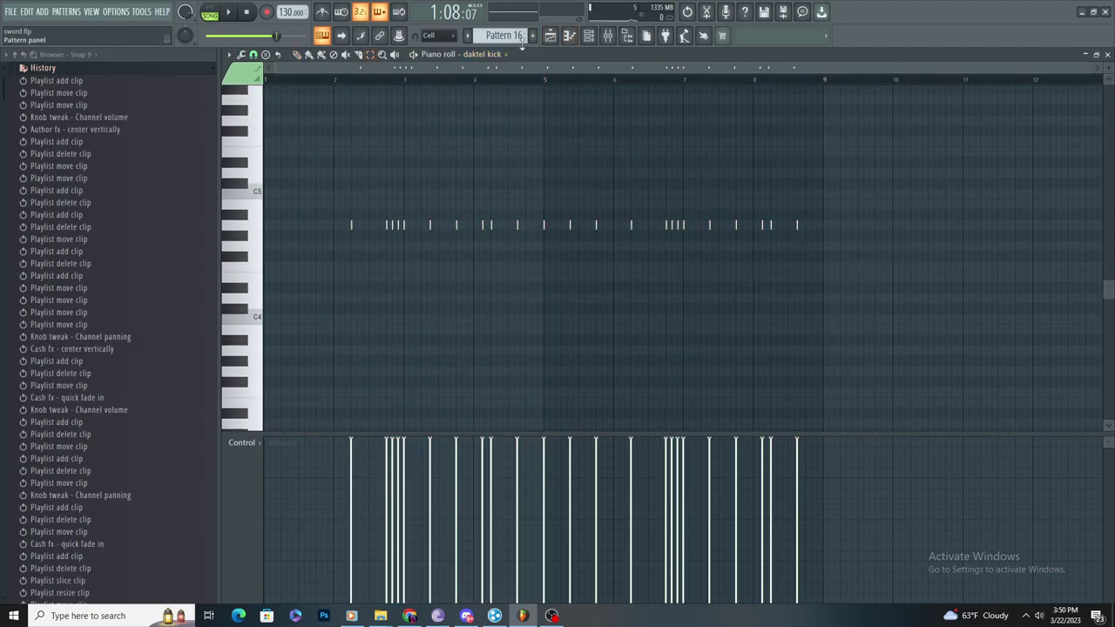
click(549, 35)
key(space)
right_click(742, 318)
Step: Create the new Pattern 21, place it on Track 14 at bar 41 and extend the clip to bar 45
key(F4)
click(635, 279)
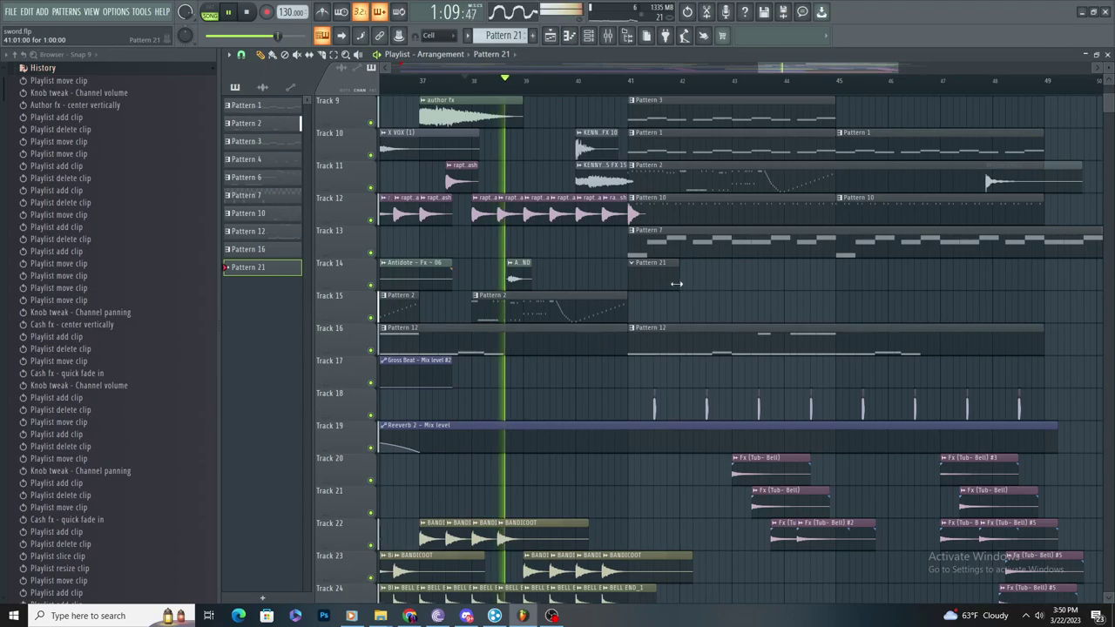
drag(678, 283, 815, 302)
Step: Put the daktel kick notes from Pattern 16 into Pattern 21, with an added kick at the start of bar 1
double_click(665, 267)
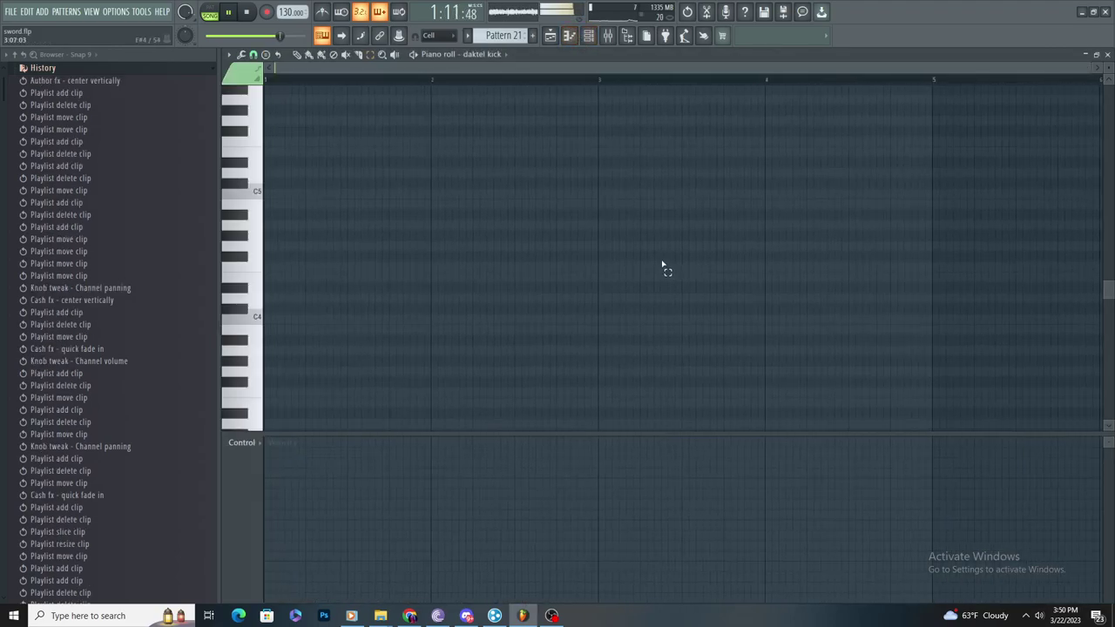
scroll(296, 68, down, 3)
drag(284, 223, 359, 229)
scroll(305, 69, up, 3)
drag(450, 227, 461, 228)
click(458, 248)
right_click(458, 247)
scroll(340, 252, down, 1)
key(space)
drag(267, 227, 241, 229)
key(space)
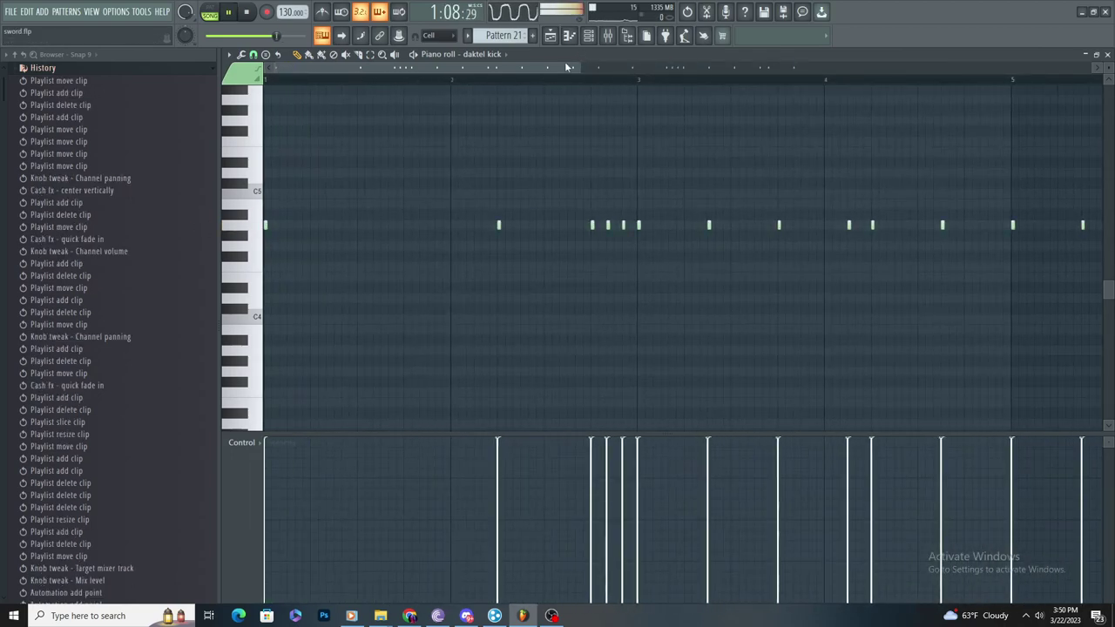
Step: Try extra daktel kick notes in the first bar of Pattern 21 and remove them again
click(105, 71)
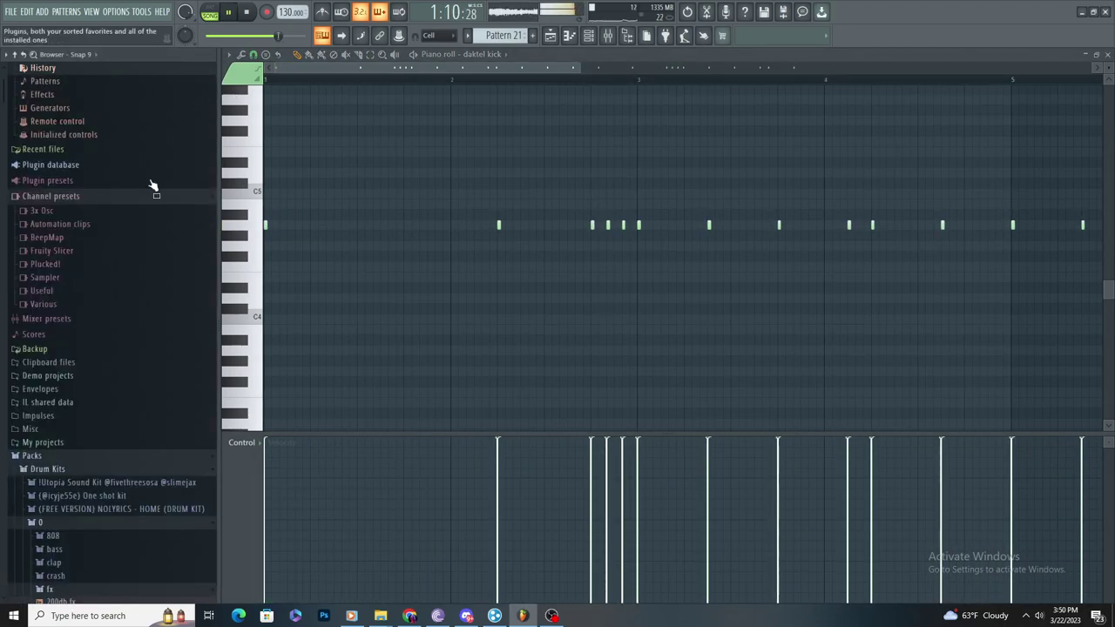
scroll(343, 229, up, 2)
click(297, 227)
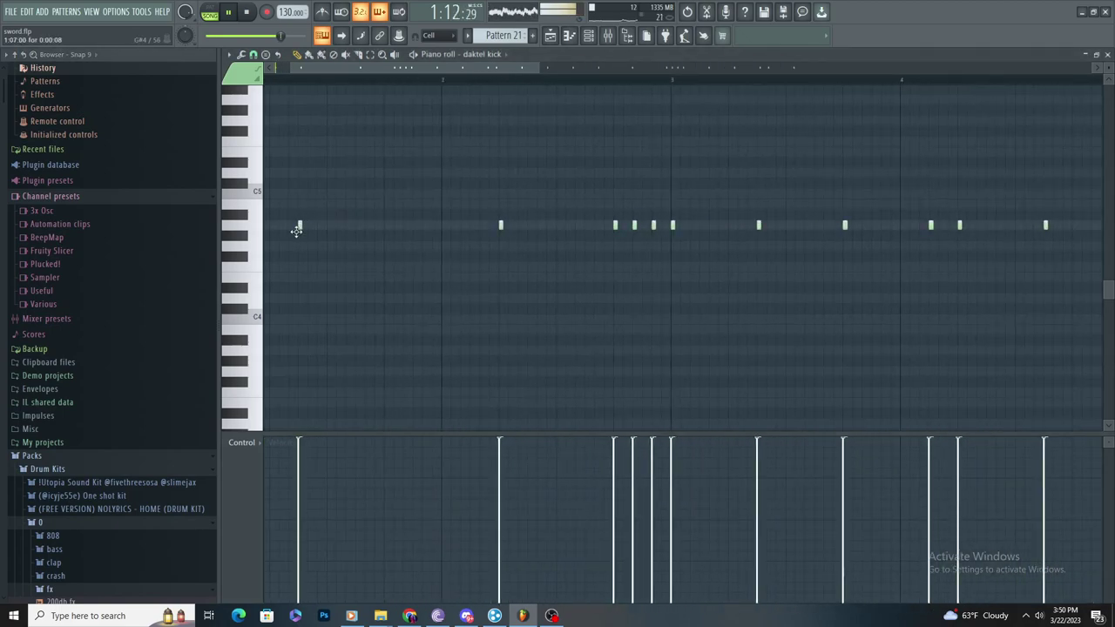
scroll(291, 239, up, 1)
click(464, 226)
key(space)
right_click(356, 227)
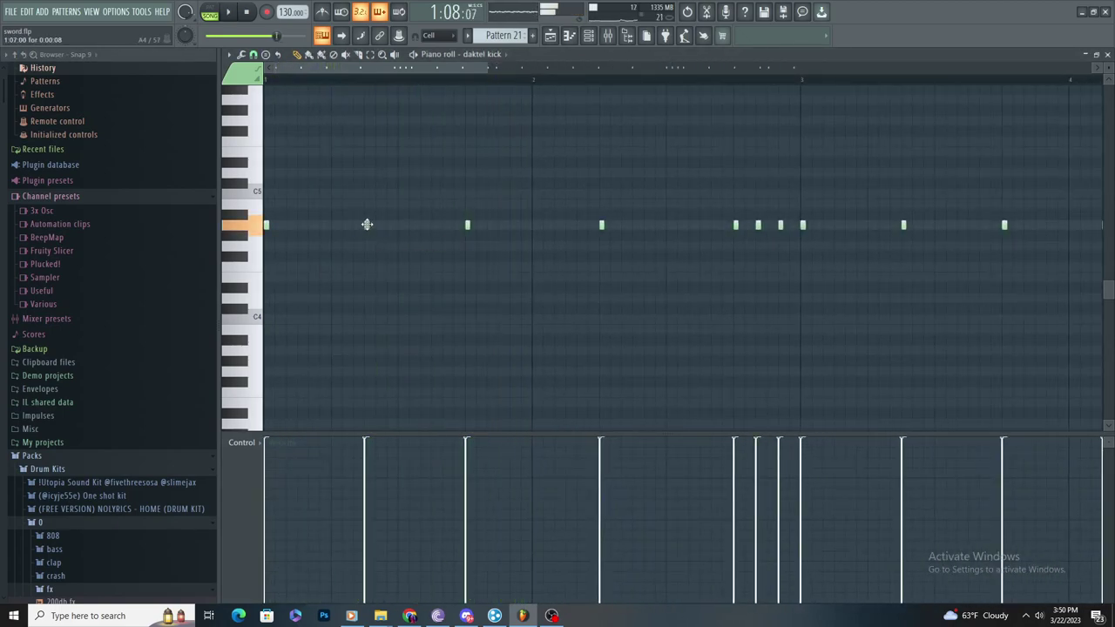
Step: Examine the channel rack and play the arrangement around bar 41 to hear Pattern 21 in context
click(550, 37)
click(589, 36)
scroll(159, 323, down, 7)
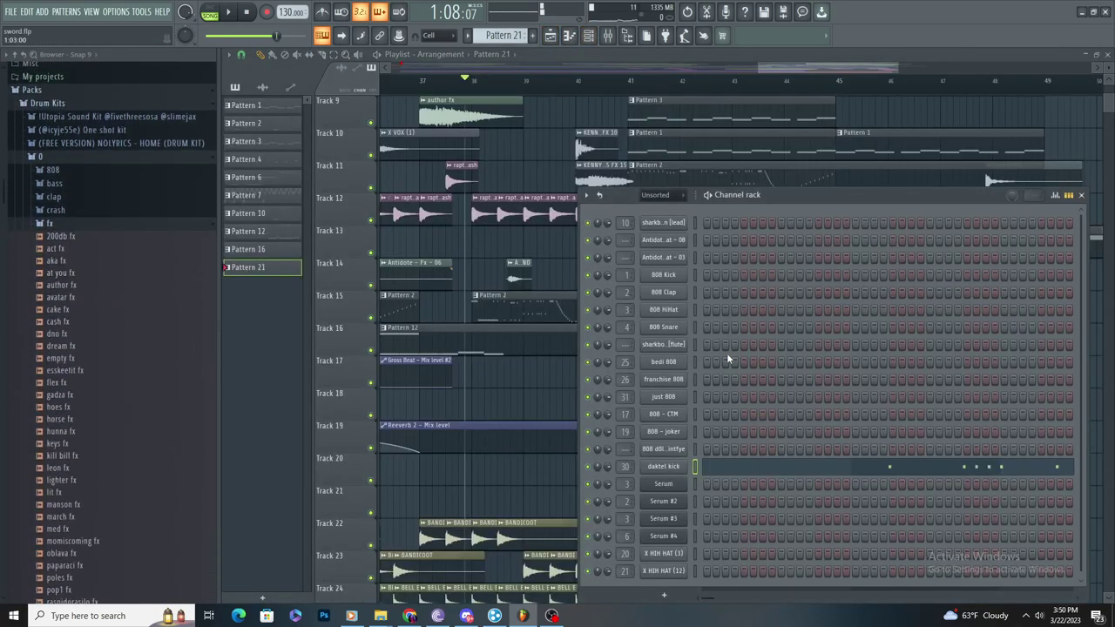
click(551, 37)
scroll(662, 157, down, 2)
scroll(712, 184, up, 1)
click(809, 302)
right_click(815, 305)
scroll(828, 311, down, 3)
scroll(828, 312, up, 3)
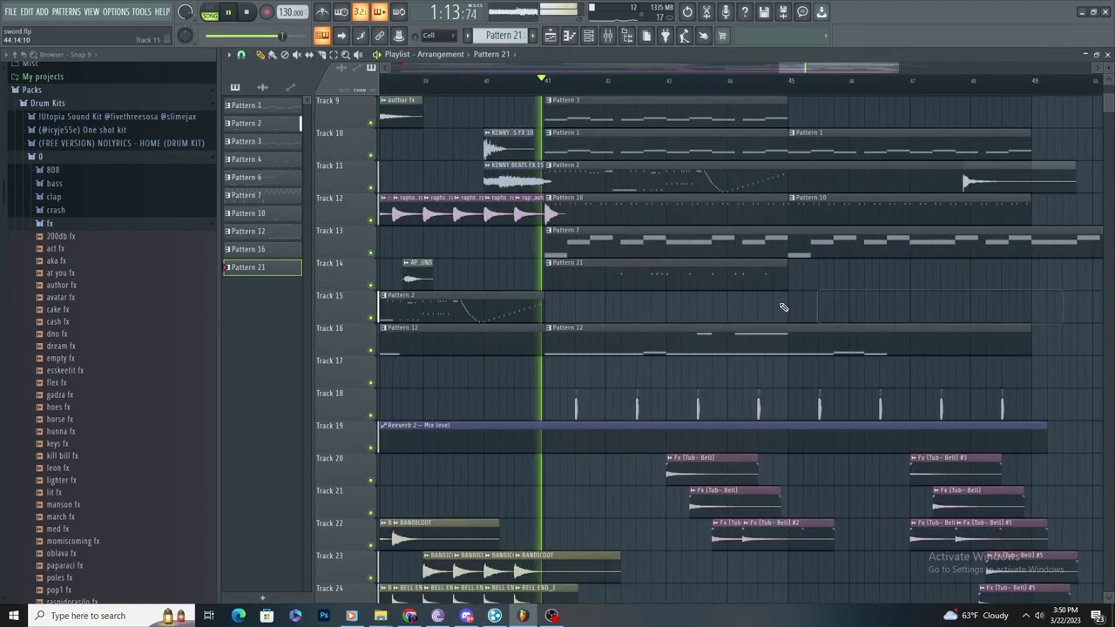
scroll(744, 293, up, 1)
scroll(736, 296, up, 3)
click(739, 313)
right_click(739, 316)
Step: Duplicate the BANDICOOT and BELL END_1 clips on Tracks 22 to 24 into the section after bar 41
scroll(738, 320, down, 4)
click(394, 81)
scroll(693, 536, down, 2)
scroll(687, 543, down, 3)
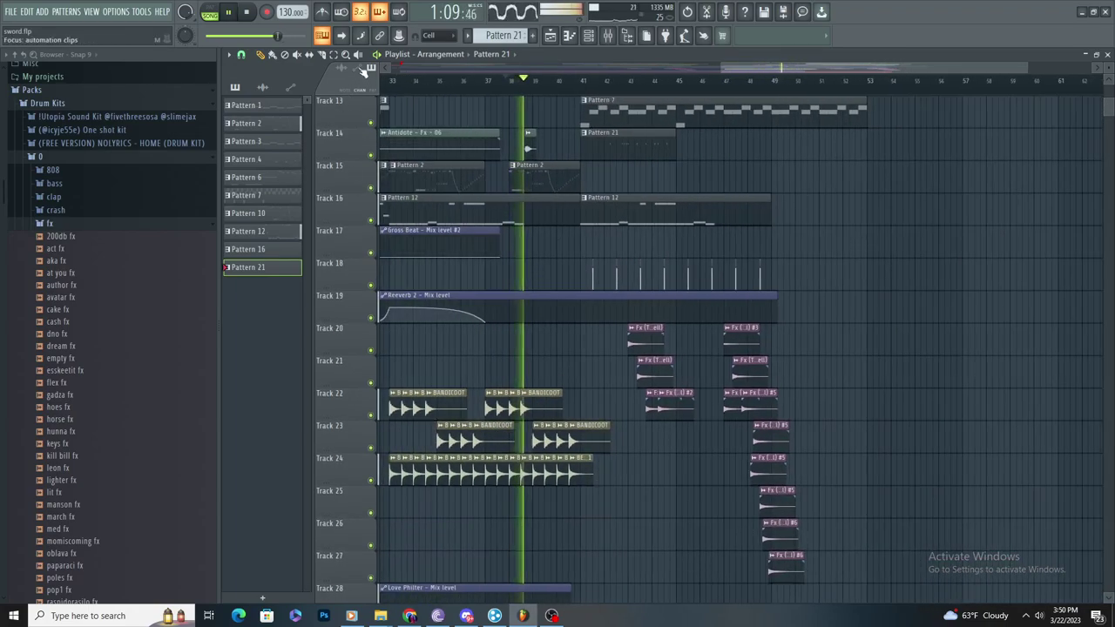
drag(599, 477, 378, 408)
scroll(597, 557, down, 2)
scroll(669, 551, up, 3)
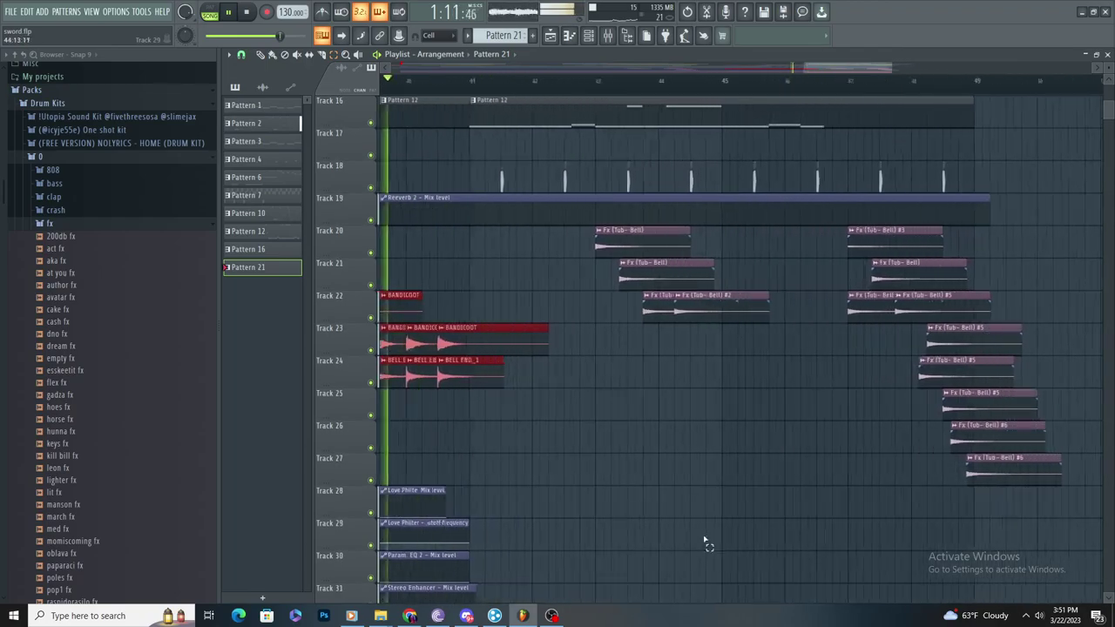
scroll(697, 540, down, 2)
key(ctrl+b)
Step: Place the copied BELL END_1 clips on Track 27 from bar 41 and remove the copied BANDICOOT clips
scroll(598, 304, up, 2)
drag(597, 304, 588, 435)
click(571, 439)
right_click(567, 440)
scroll(565, 439, down, 2)
right_click(637, 408)
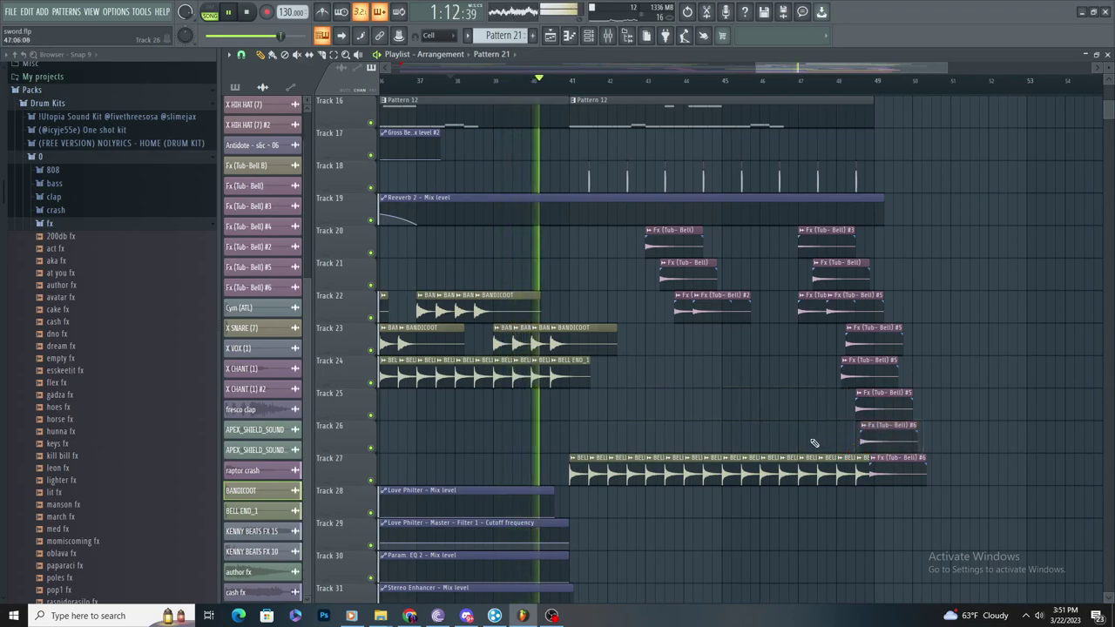
Step: Add raptor crash clips back to back on Track 15 from bar 41 to bar 45
scroll(666, 392, up, 3)
scroll(652, 366, down, 3)
scroll(613, 220, up, 4)
scroll(549, 239, up, 3)
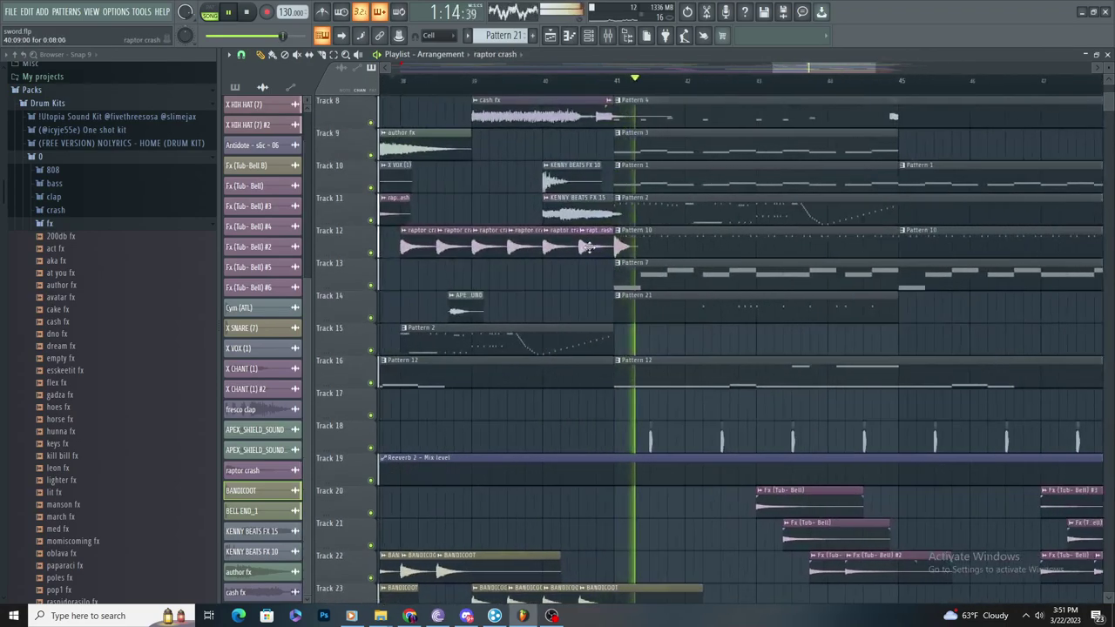
scroll(653, 319, up, 2)
click(577, 348)
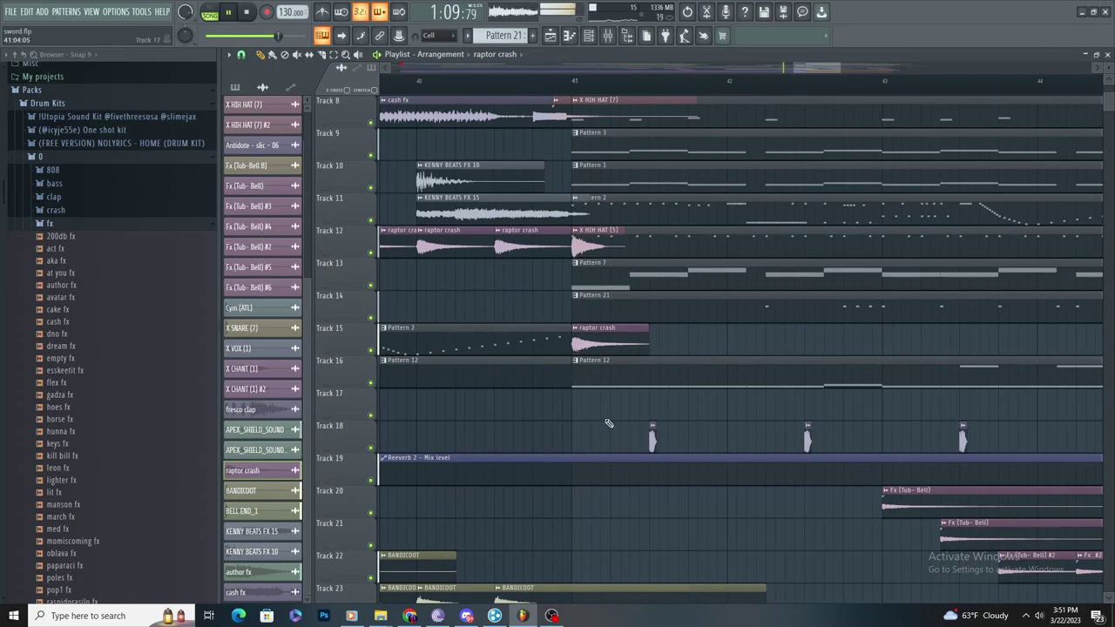
scroll(657, 328, down, 3)
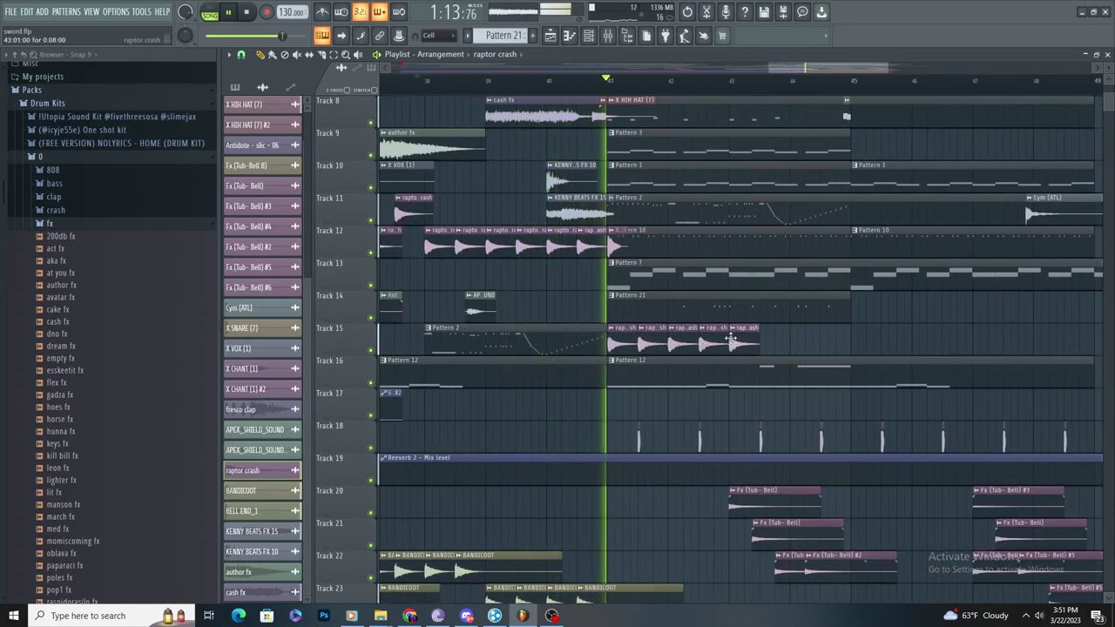
scroll(786, 314, up, 2)
click(730, 344)
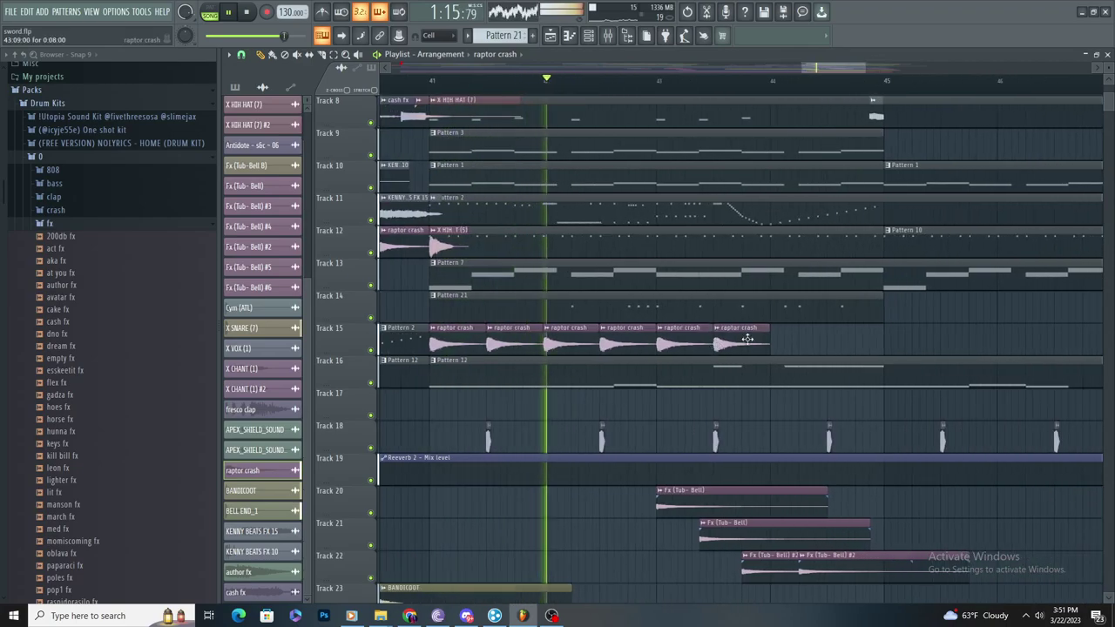
drag(847, 349, 841, 348)
scroll(872, 375, down, 2)
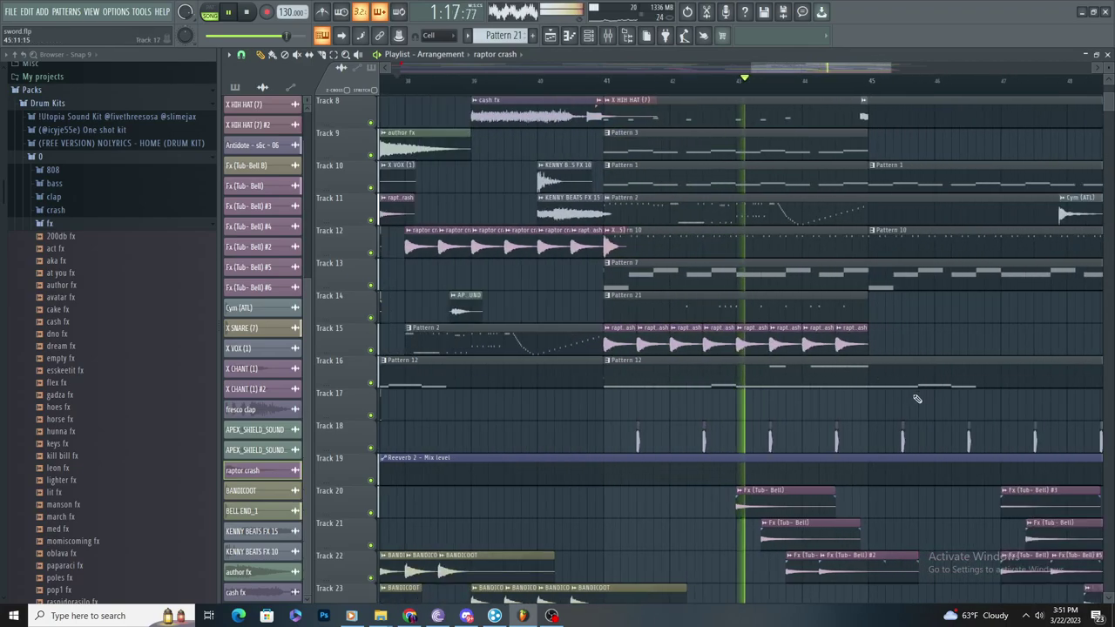
Step: Continue the row of raptor crash clips on Track 15 from bar 45 to the middle of bar 48
scroll(915, 392, up, 3)
drag(743, 342, 761, 340)
scroll(763, 338, down, 3)
scroll(771, 337, up, 2)
click(774, 348)
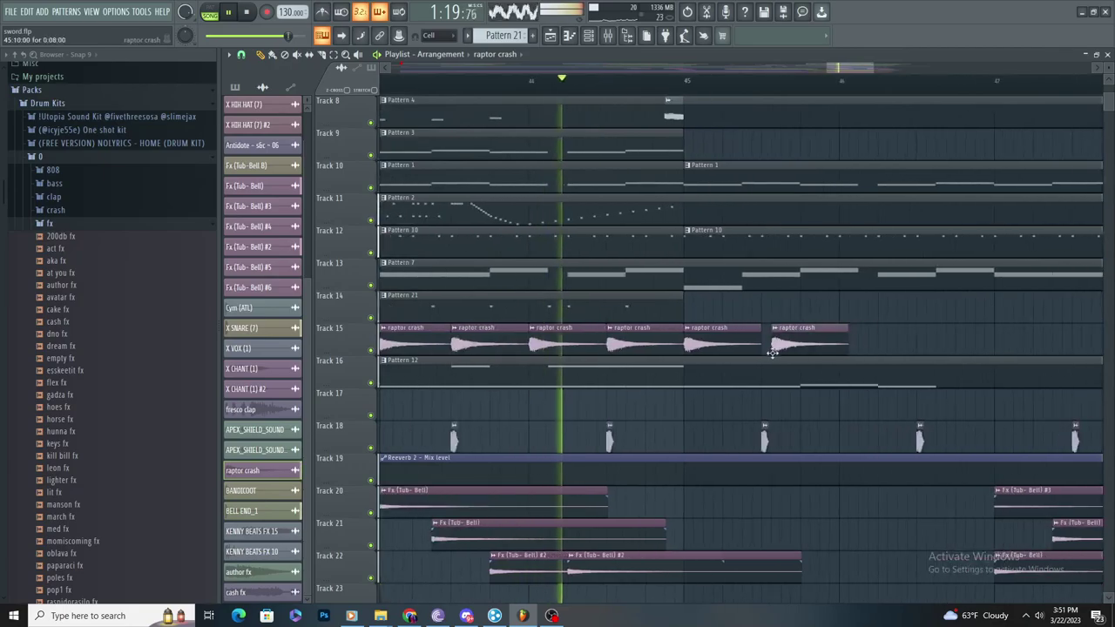
scroll(843, 340, down, 2)
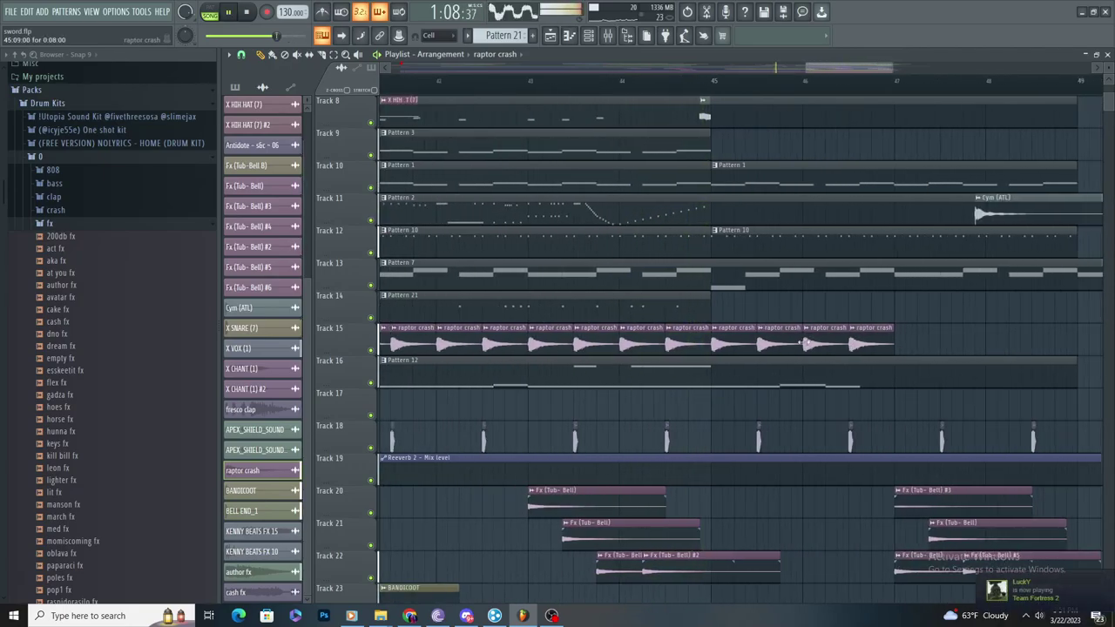
scroll(869, 359, up, 1)
click(830, 345)
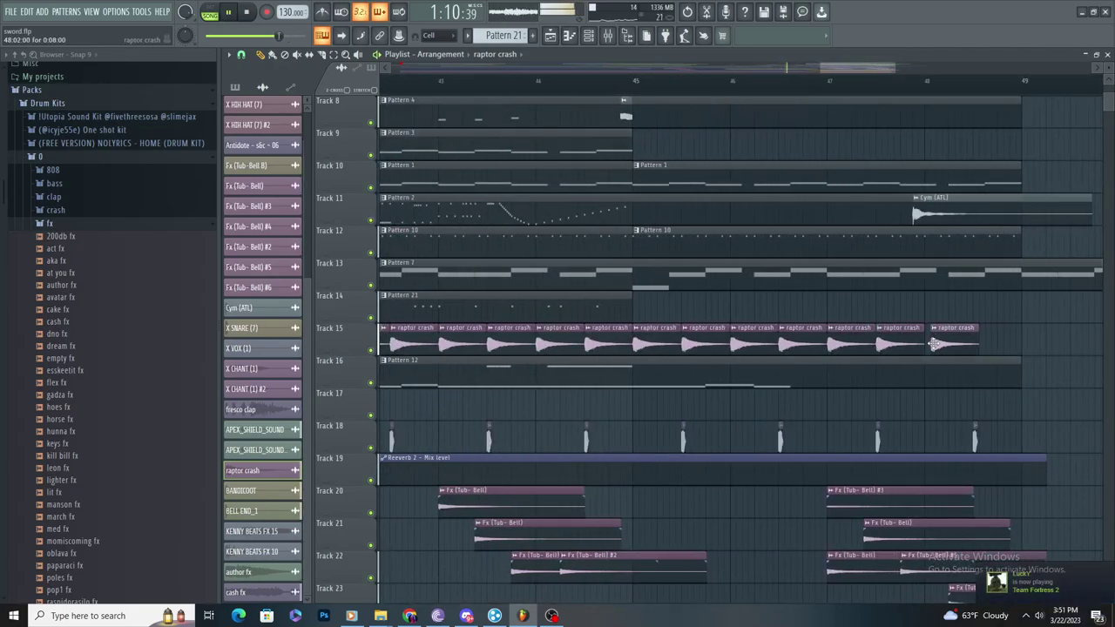
drag(935, 343, 930, 344)
scroll(900, 344, down, 3)
scroll(738, 199, up, 4)
Step: Open Pattern 6's sharkboy - lightskin [lead] melody in the piano roll and select all its notes for copying
scroll(653, 157, up, 1)
double_click(651, 152)
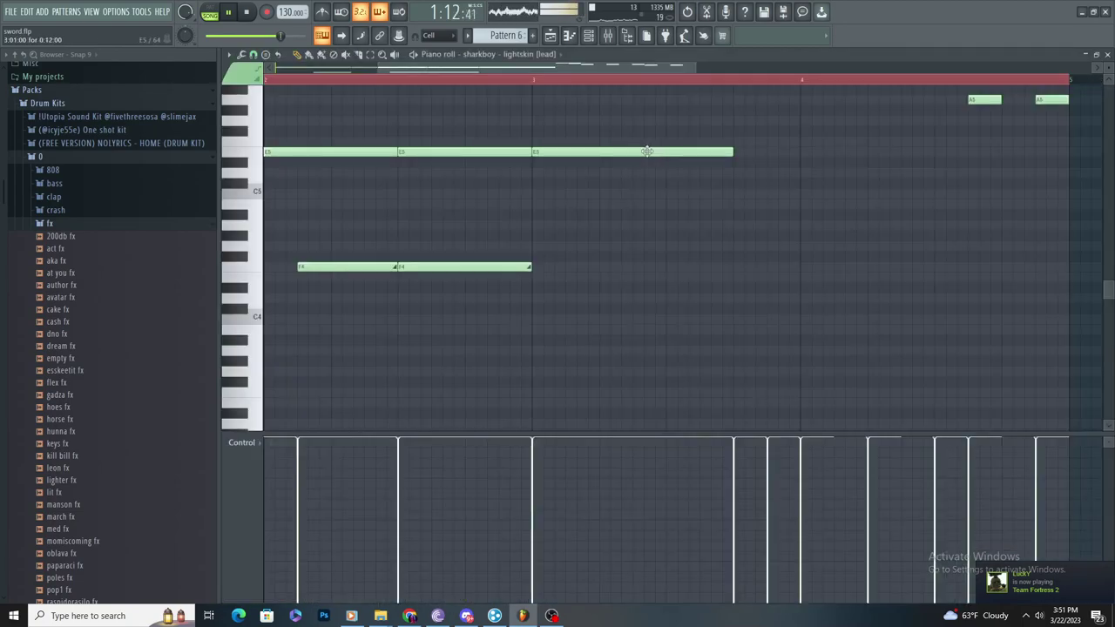
scroll(400, 106, down, 4)
click(375, 57)
drag(906, 402, 265, 78)
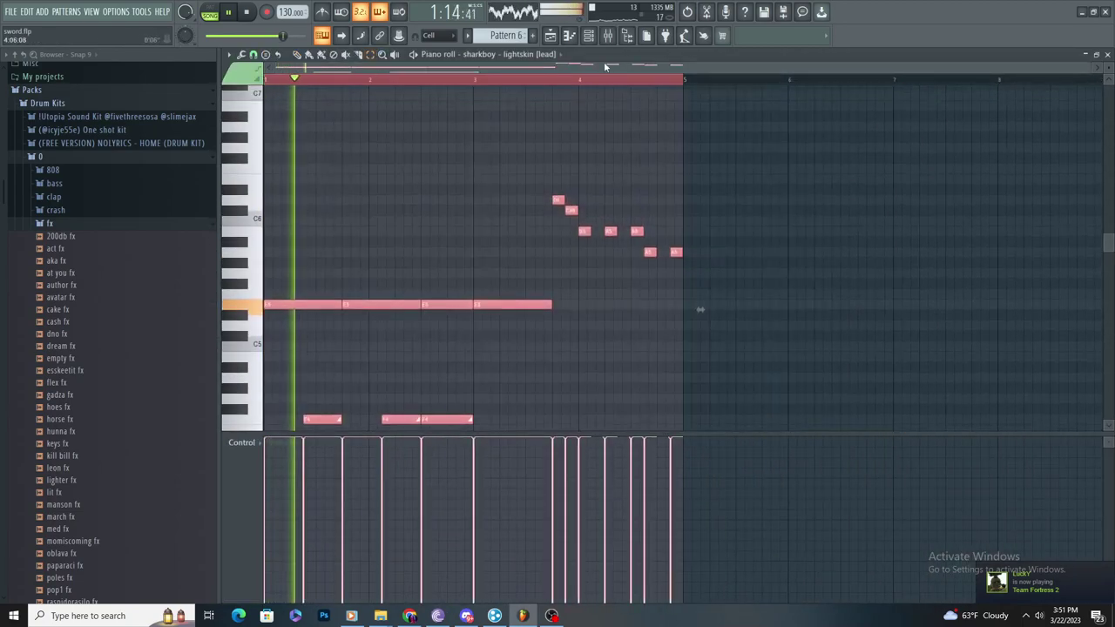
Step: Return to the playlist and delete the two Pattern 6 clips after bar 41 on Track 3
key(F5)
scroll(643, 185, down, 2)
right_click(662, 147)
right_click(767, 146)
Step: Create the new Pattern 14, place it on Track 3 at bar 41 and extend the clip to bar 49
click(484, 82)
scroll(512, 38, down, 4)
click(587, 148)
right_click(587, 146)
scroll(512, 38, down, 4)
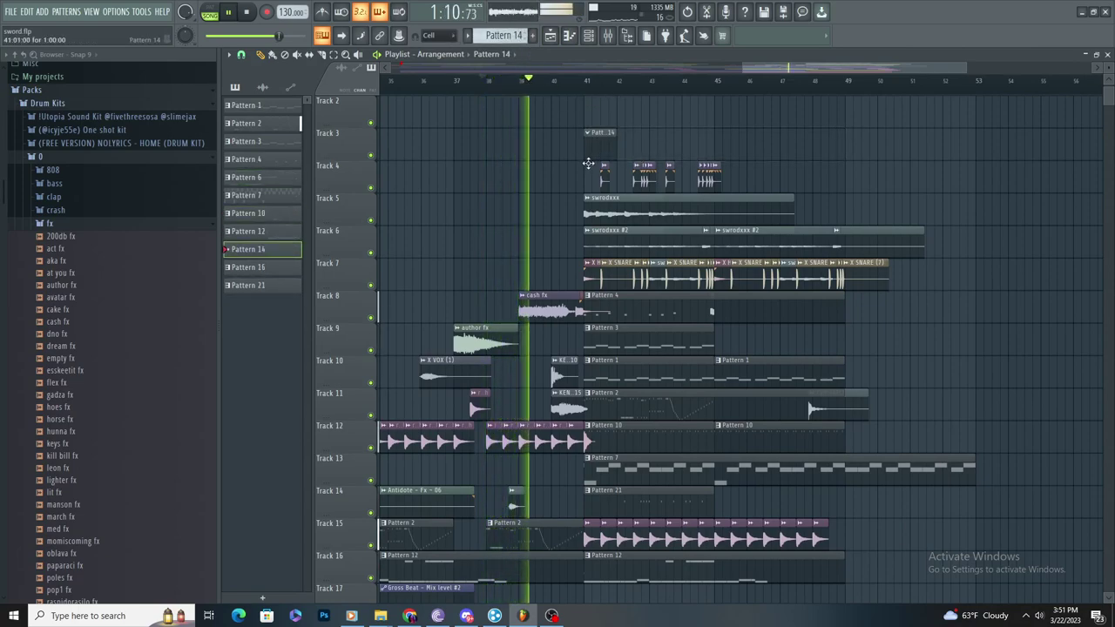
drag(614, 153, 828, 180)
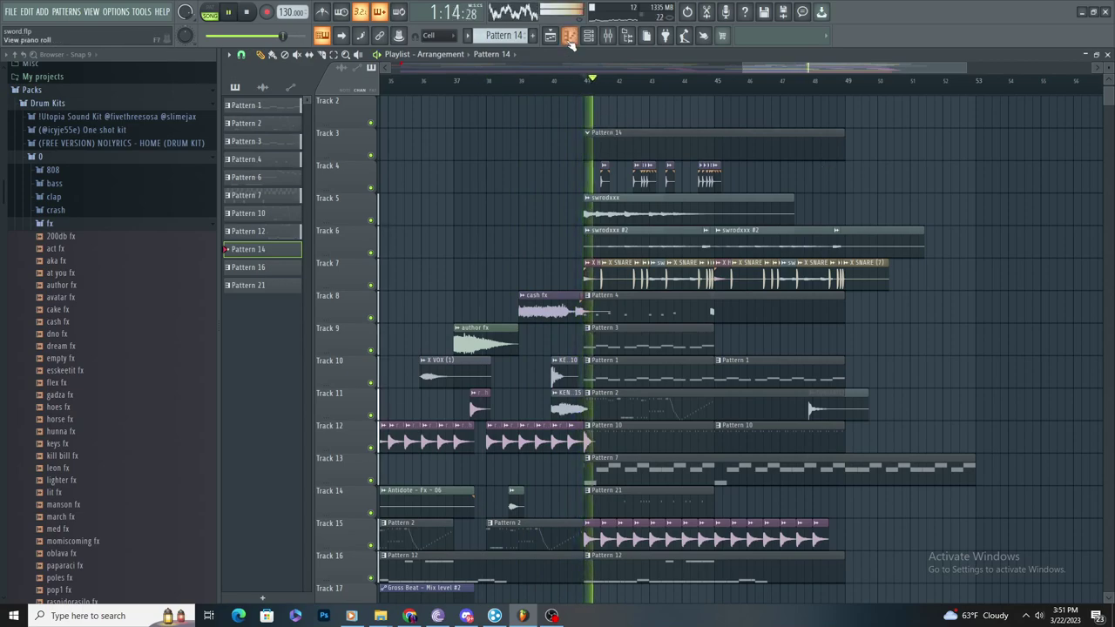
Step: Paste the Pattern 6 lead melody into Pattern 14's piano roll for sharkboy - lightskin [lead] and play it back
click(570, 37)
scroll(410, 180, down, 3)
key(ctrl+a)
key(space)
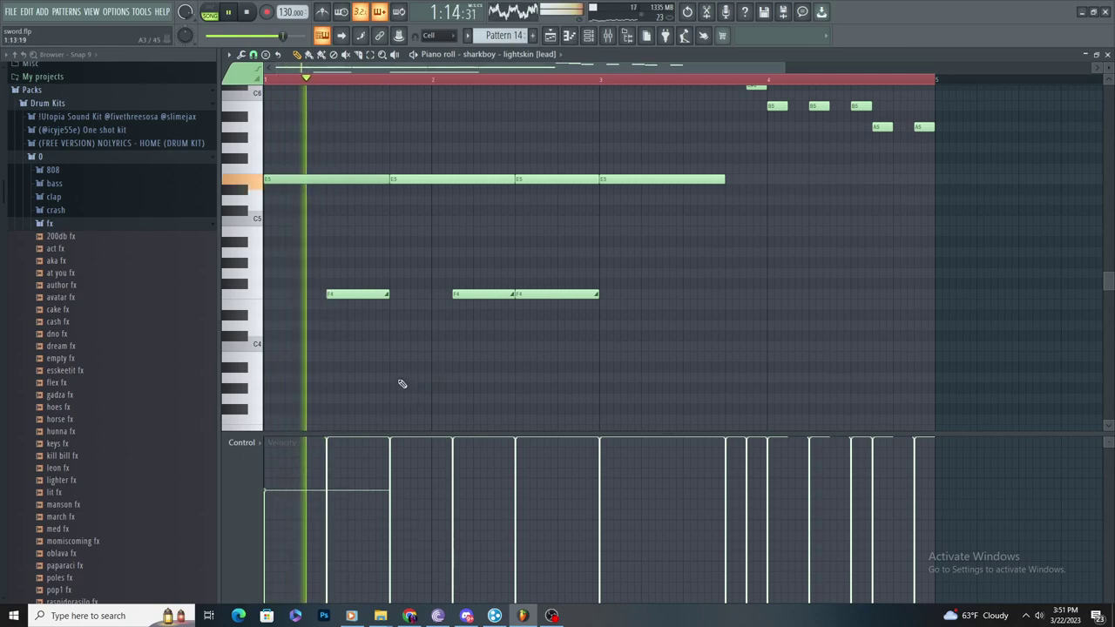
scroll(306, 381, up, 3)
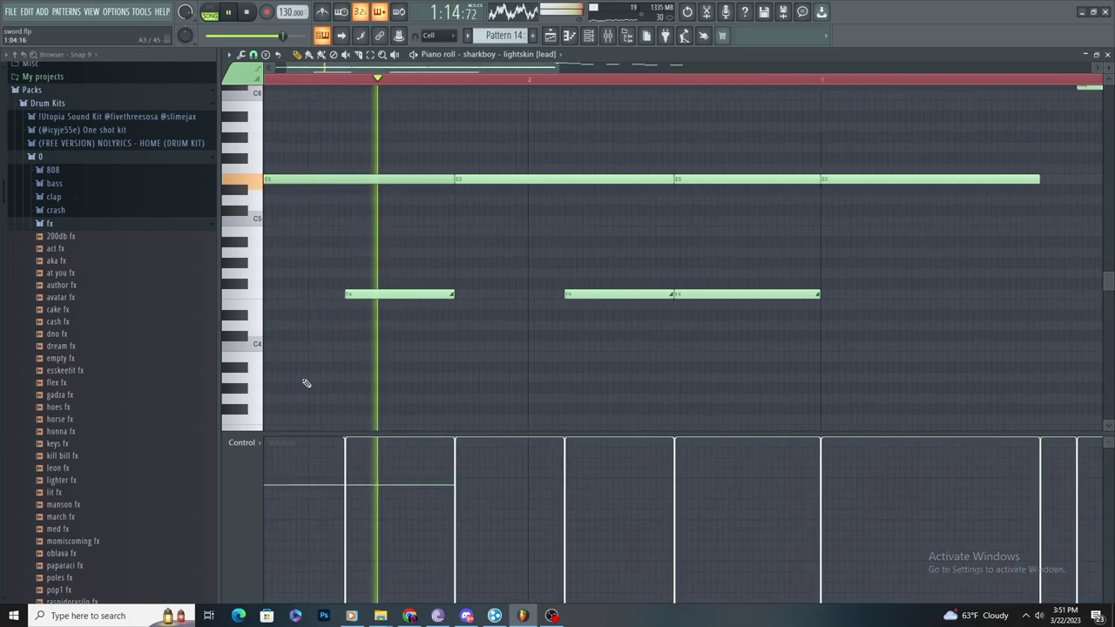
Step: Shape the velocities of Pattern 14's lead, raising them gradually across the long E5 notes and tapering down over the closing run
scroll(411, 336, down, 3)
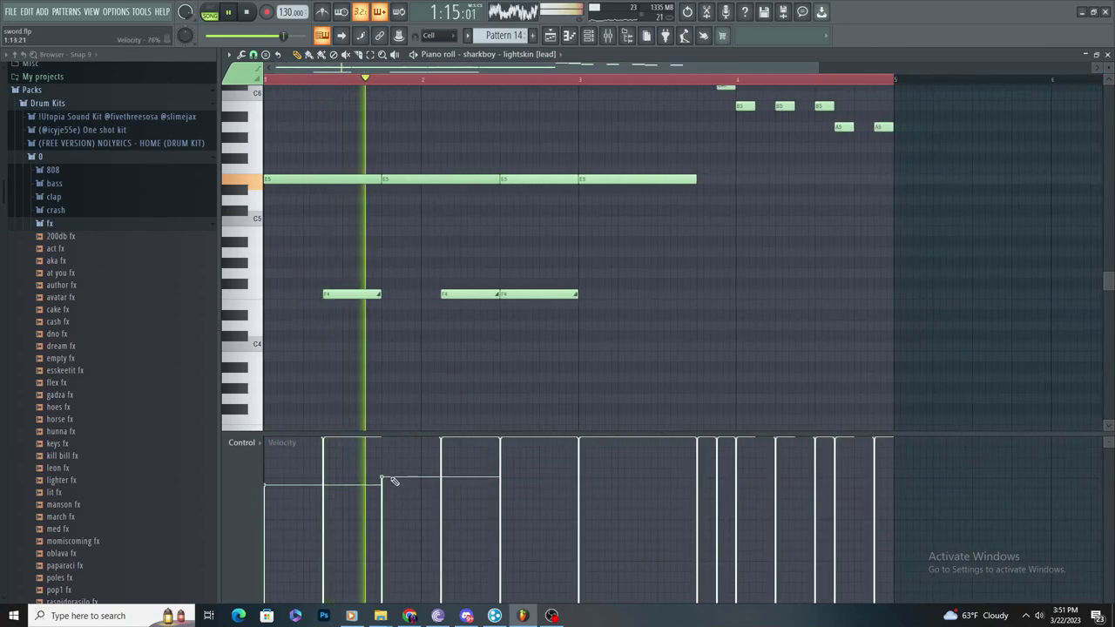
click(583, 467)
key(space)
scroll(655, 417, down, 2)
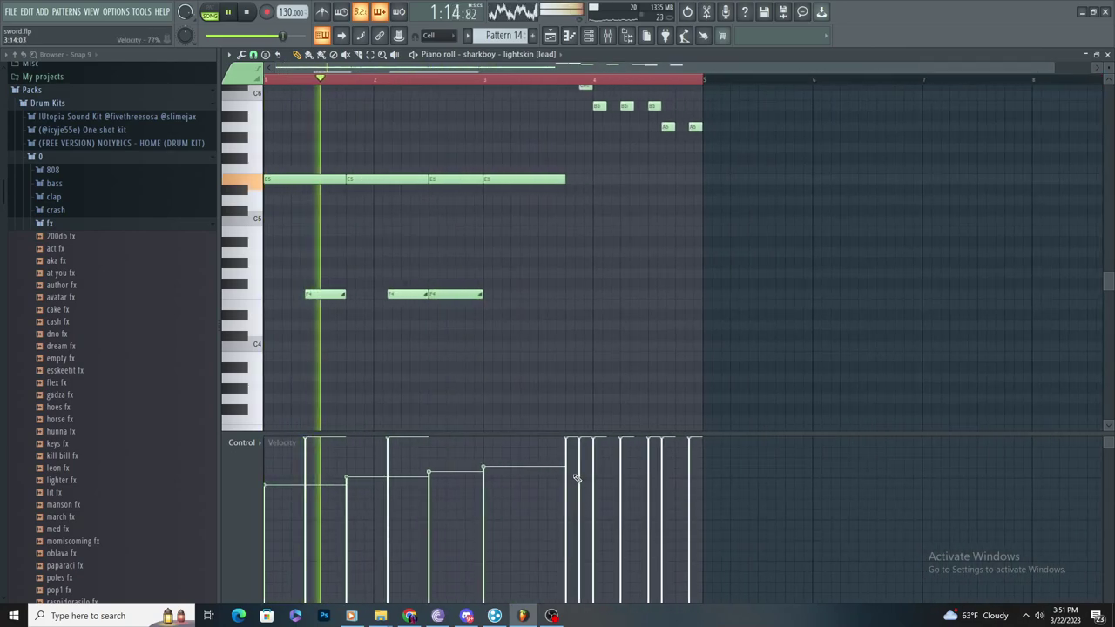
scroll(543, 278, up, 3)
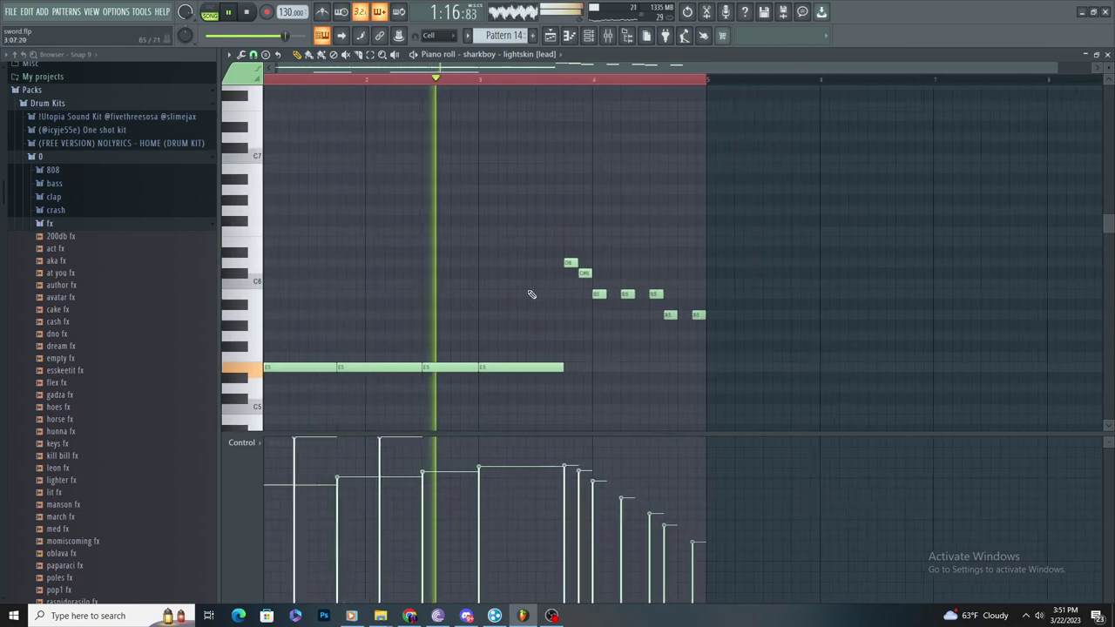
scroll(584, 383, up, 1)
scroll(525, 338, down, 3)
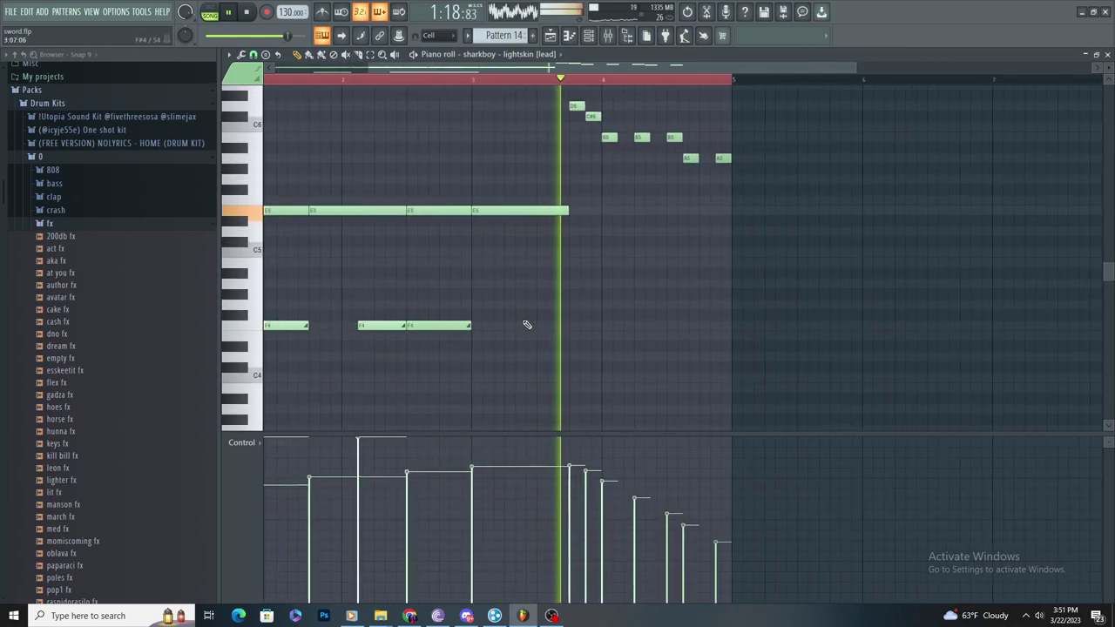
key(F5)
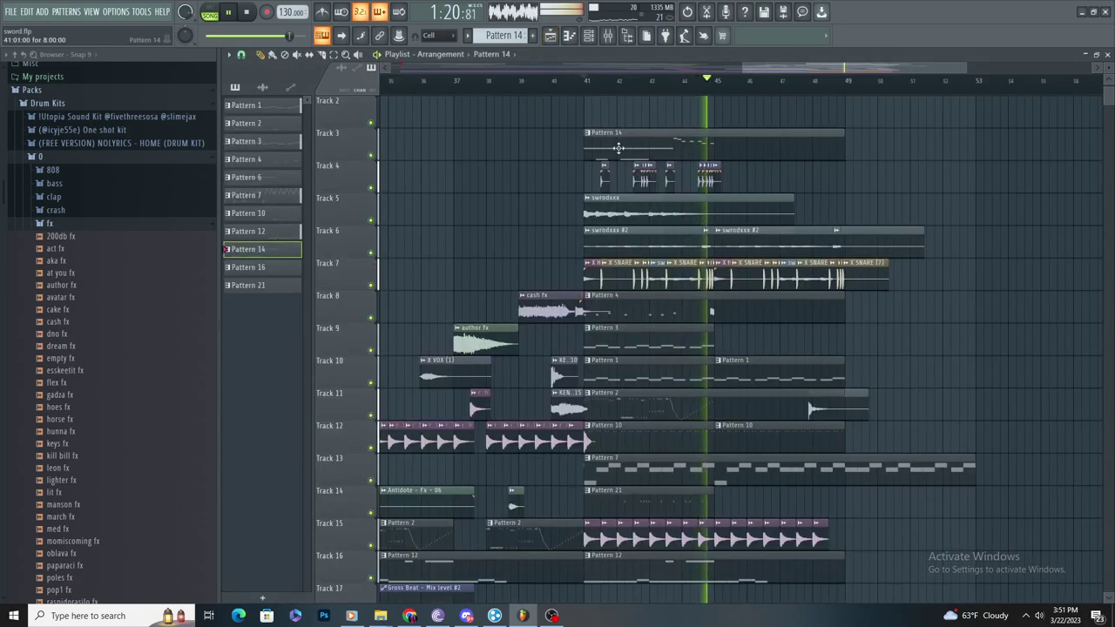
double_click(618, 149)
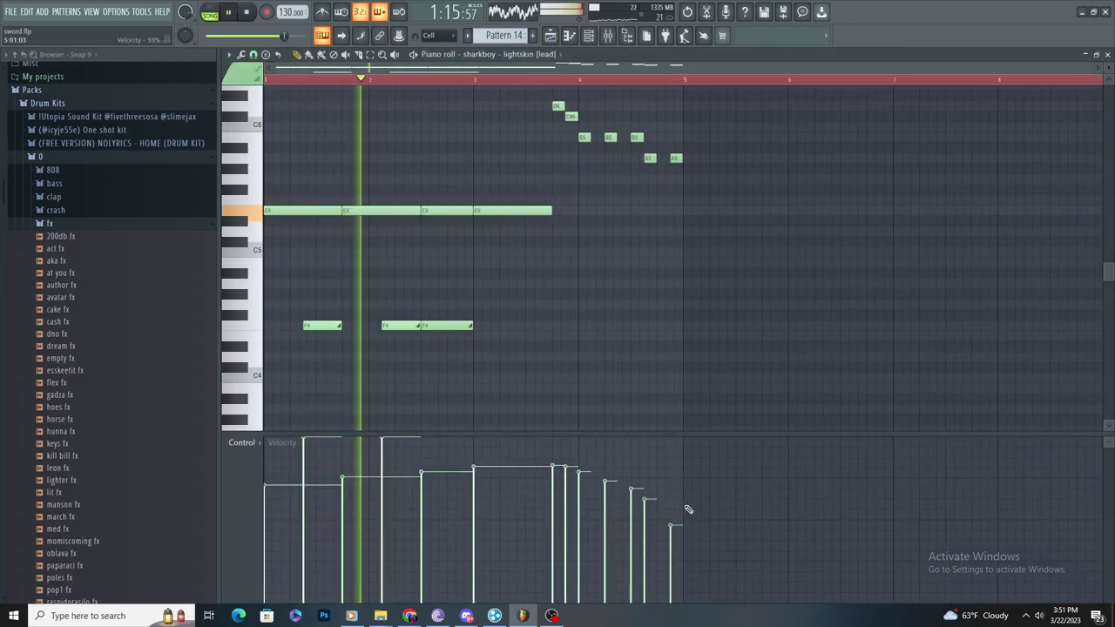
Step: Duplicate the whole four-bar lead melody in Pattern 14 so the copy starts at bar 5
click(370, 55)
drag(815, 397, 265, 83)
key(ctrl+b)
scroll(932, 347, up, 3)
scroll(601, 252, down, 2)
scroll(592, 246, up, 1)
scroll(541, 172, down, 3)
Step: Select the copied long E5 and F4 notes from bar 5 and raise them one octave
drag(525, 210, 726, 349)
scroll(722, 332, up, 2)
key(ctrl+c)
key(ctrl+v)
key(space)
key(ctrl+z)
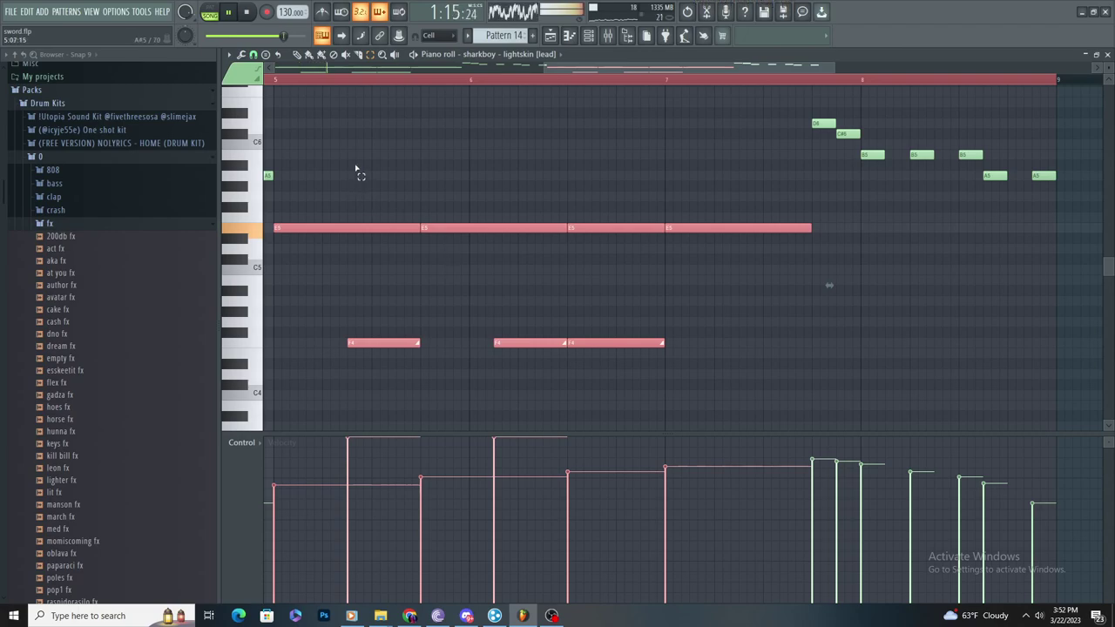
key(Up)
key(Down)
key(ctrl+Up)
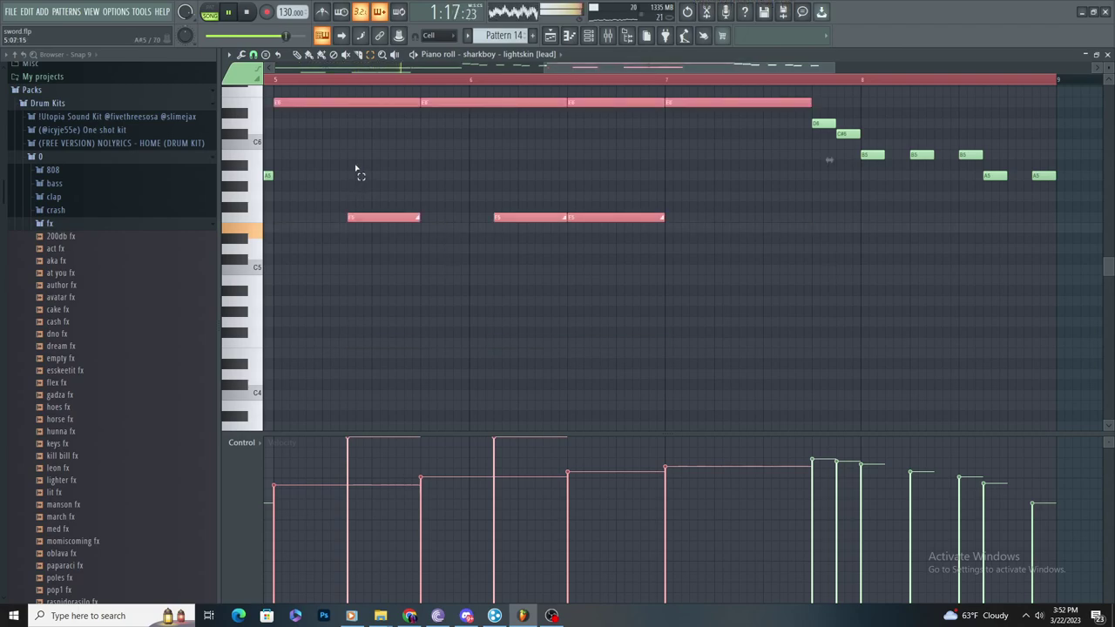
scroll(404, 228, down, 2)
ctrl+click(402, 225)
scroll(393, 373, up, 2)
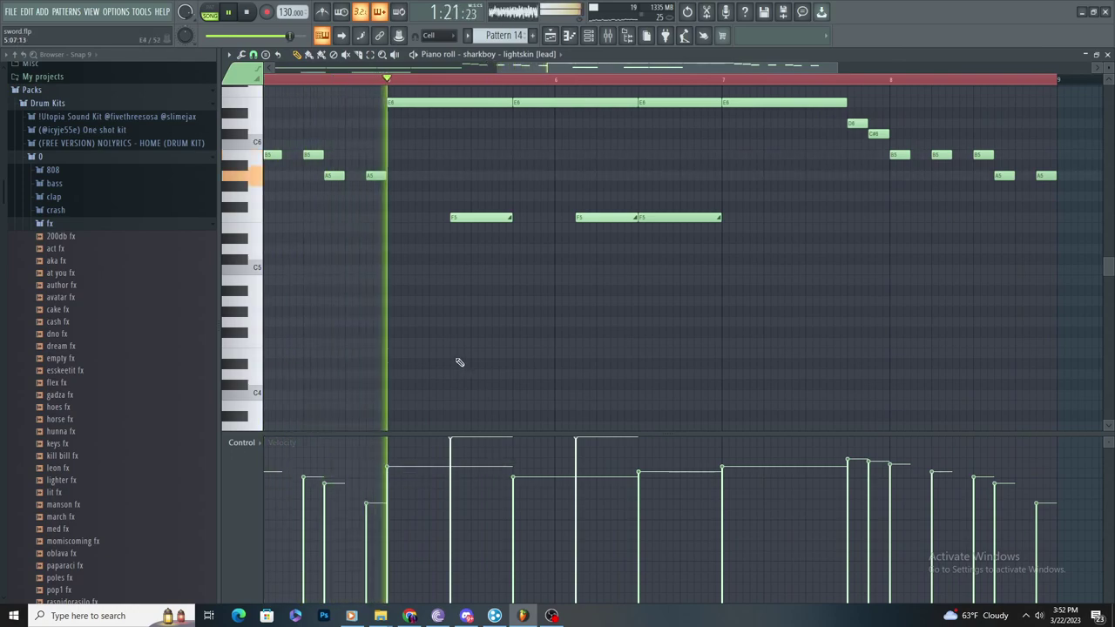
scroll(447, 351, up, 2)
scroll(443, 357, down, 4)
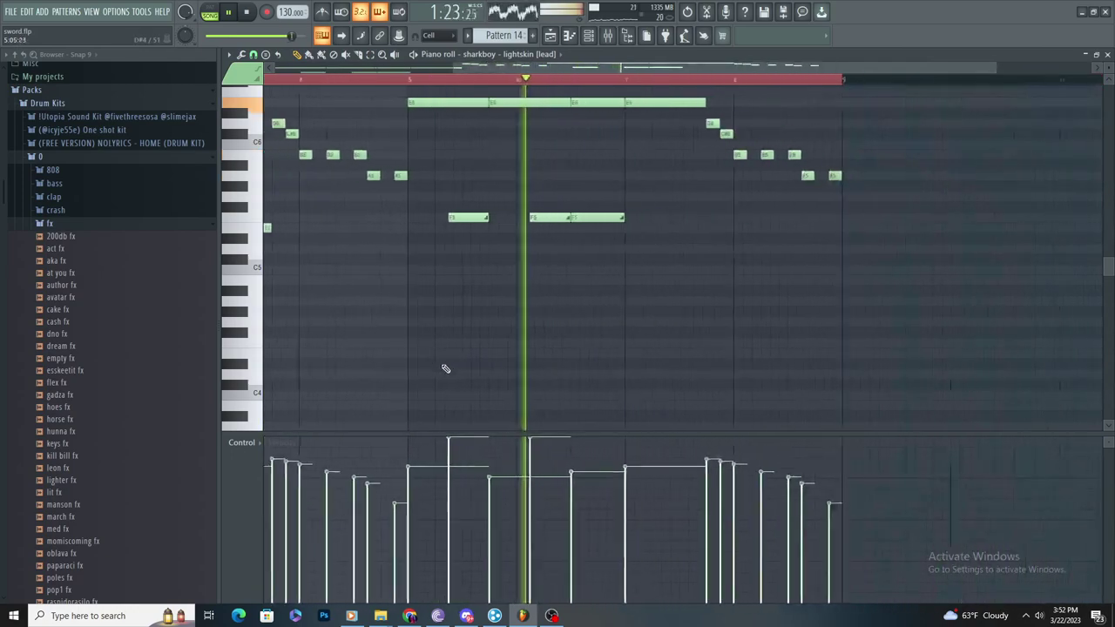
scroll(460, 351, up, 3)
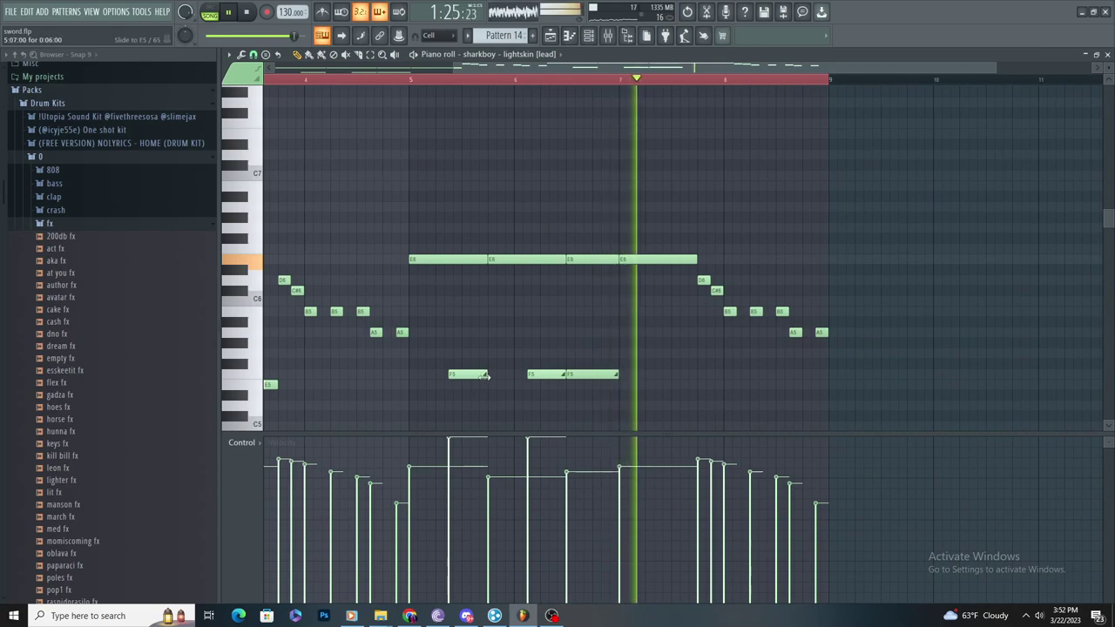
Step: Delete all the duplicated lead notes after bar 5 in Pattern 14
right_click(465, 377)
key(space)
scroll(433, 257, down, 2)
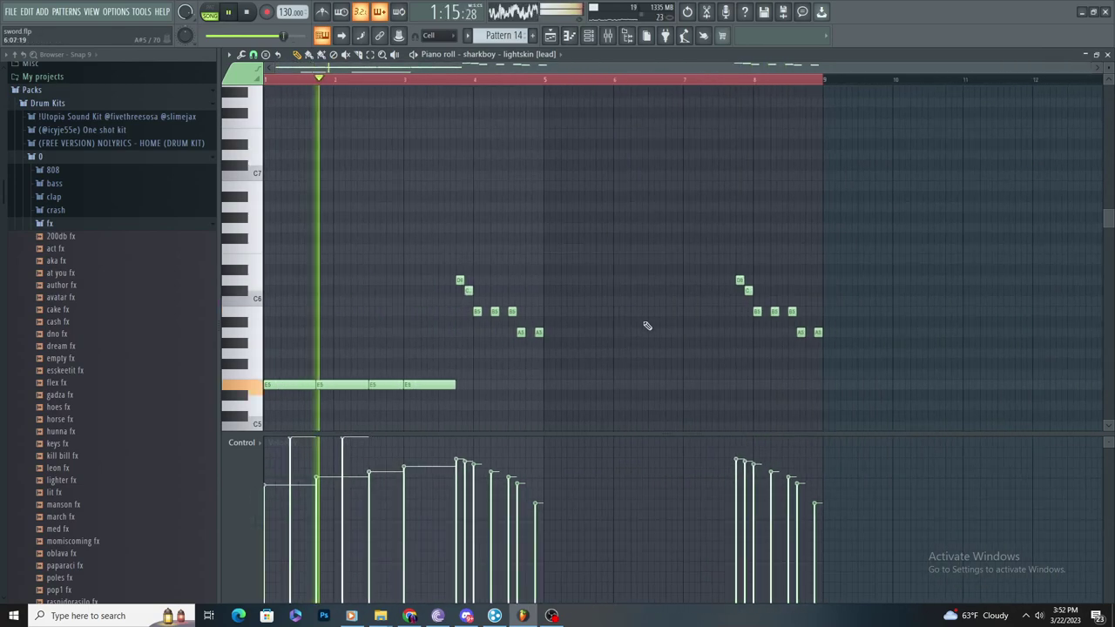
key(F6)
click(626, 134)
right_click(629, 134)
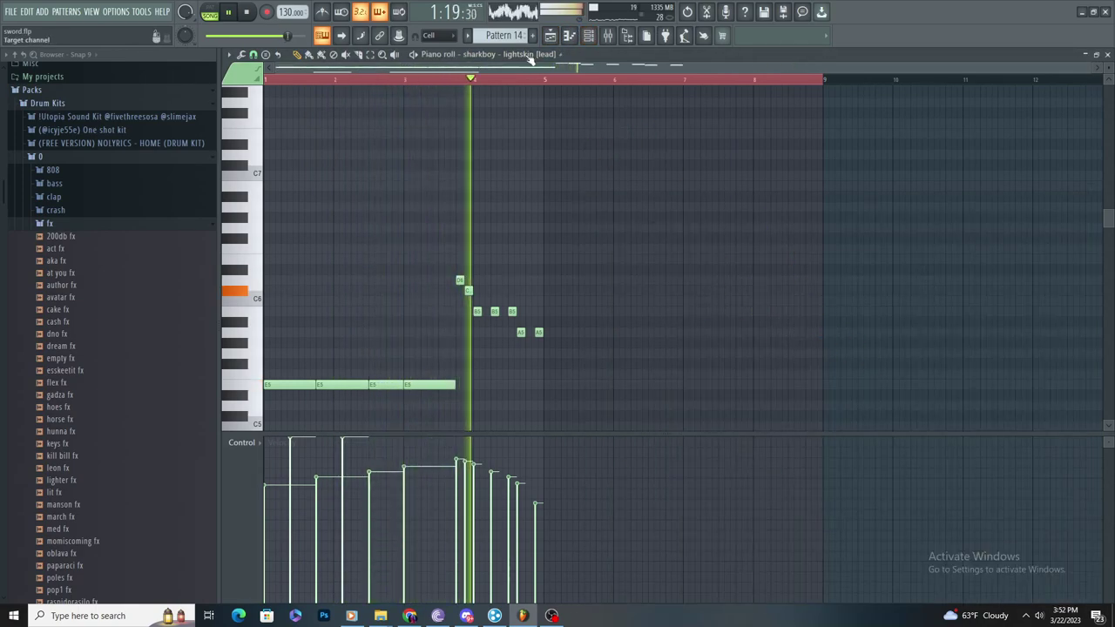
Step: Compare Pattern 14's clip in the playlist with its lead notes and the empty bars from bar 5 in the piano roll
key(F5)
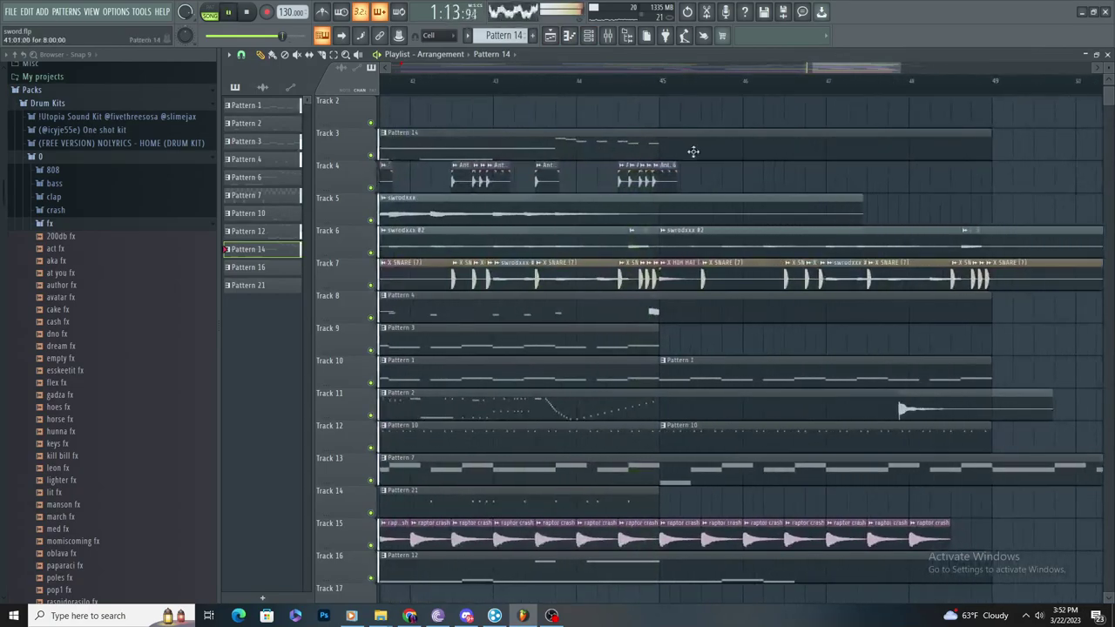
double_click(762, 144)
scroll(793, 191, down, 3)
scroll(883, 288, up, 2)
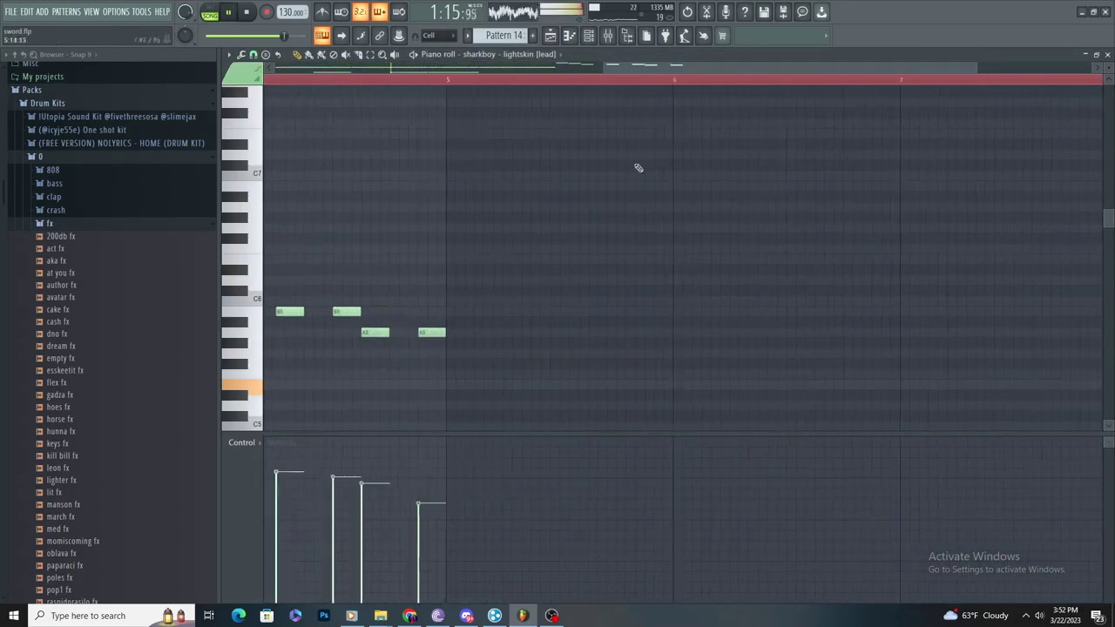
click(550, 35)
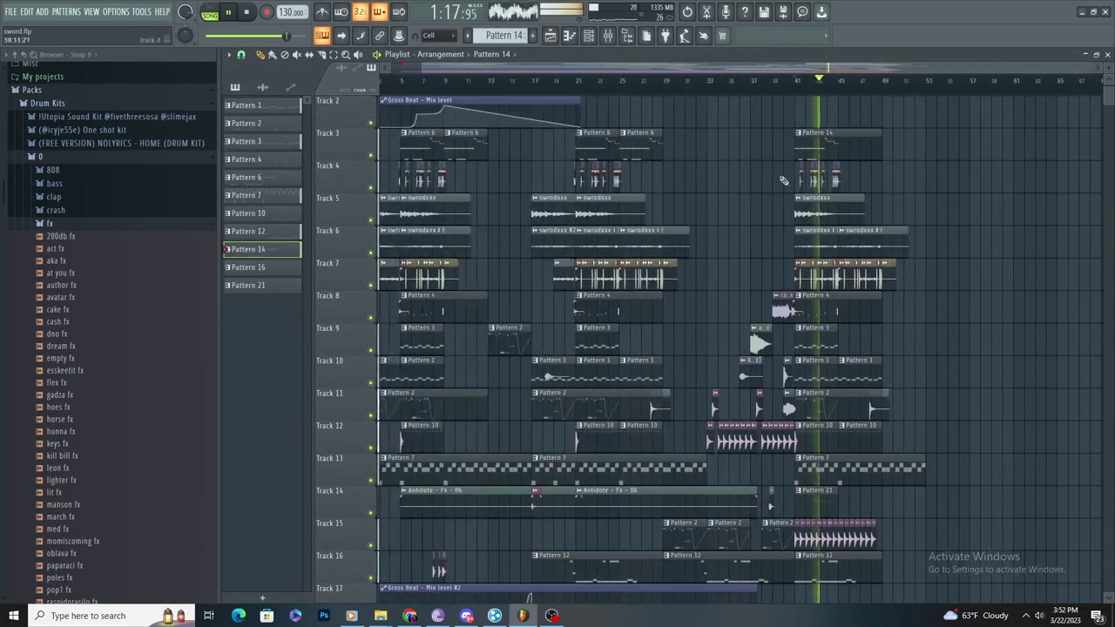
scroll(890, 200, up, 3)
double_click(812, 150)
scroll(906, 201, down, 3)
scroll(938, 219, up, 2)
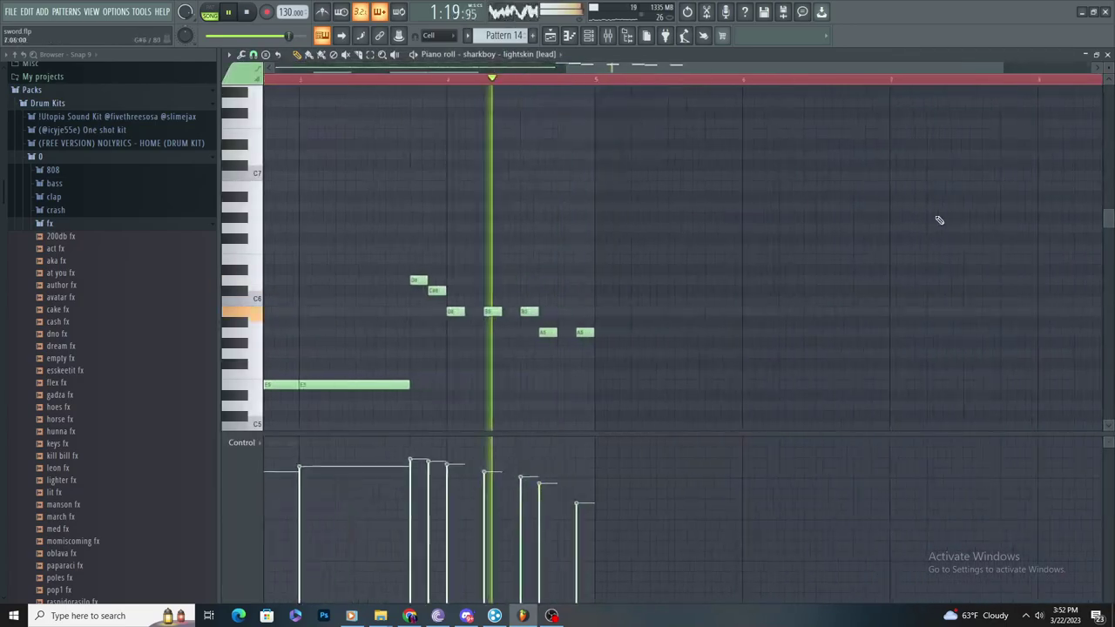
click(567, 35)
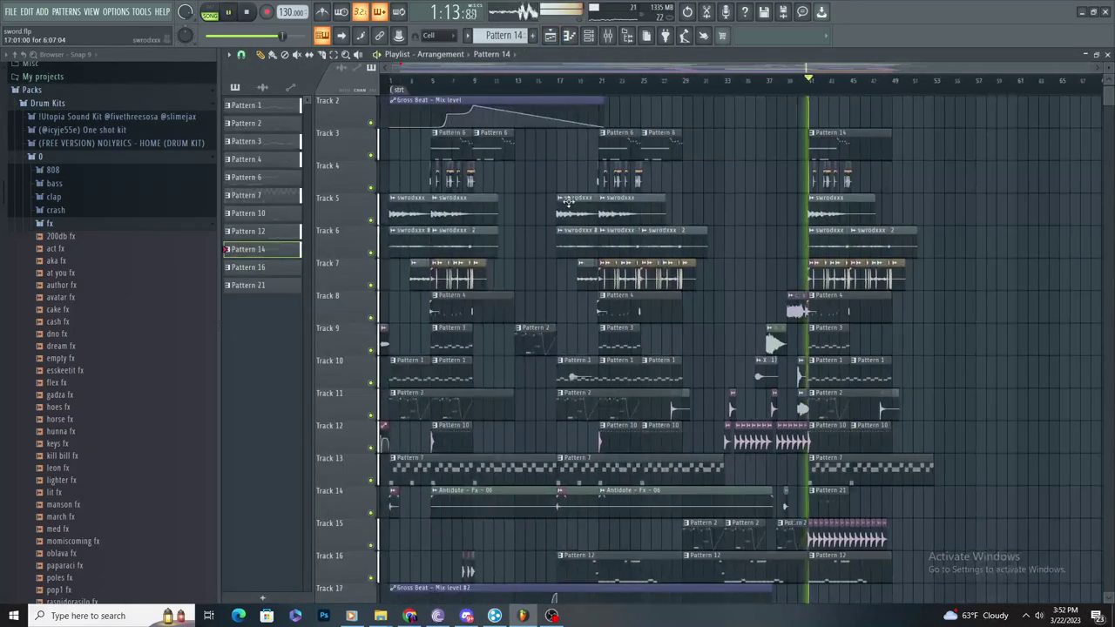
double_click(764, 147)
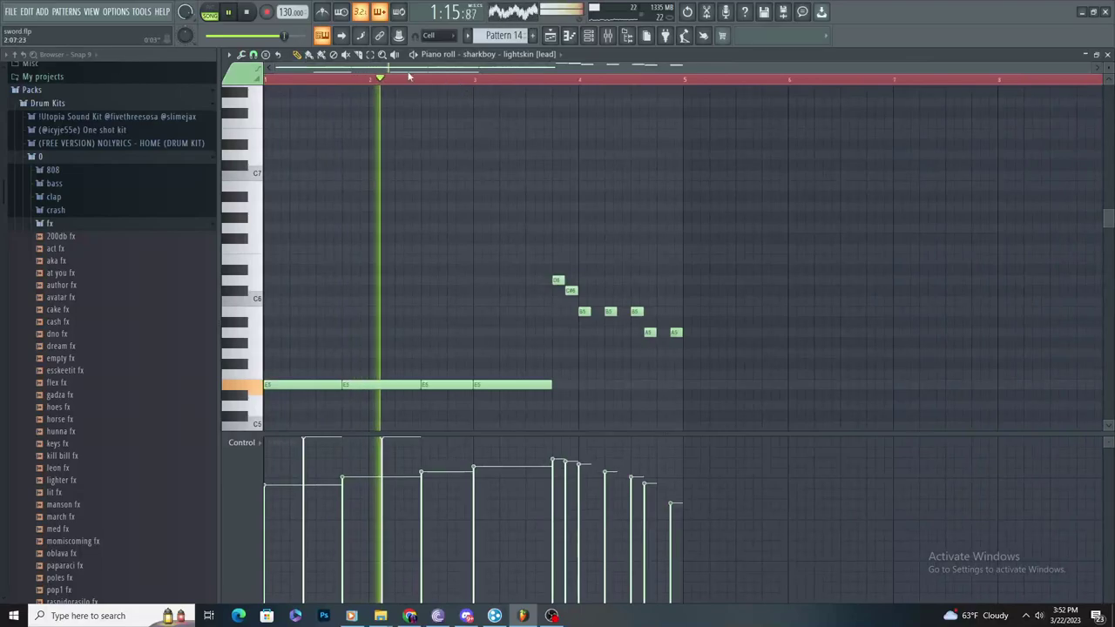
Step: Show the sharkboy - chaos [flute] channel in Pattern 14's piano roll
scroll(809, 385, down, 3)
drag(761, 421, 270, 170)
scroll(825, 218, up, 4)
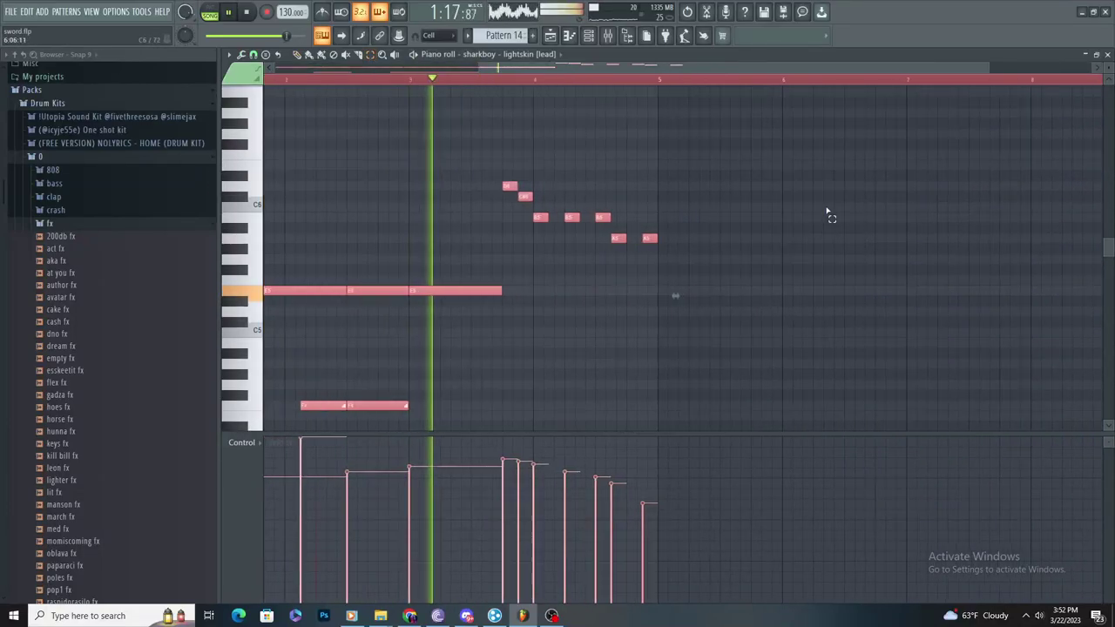
click(541, 54)
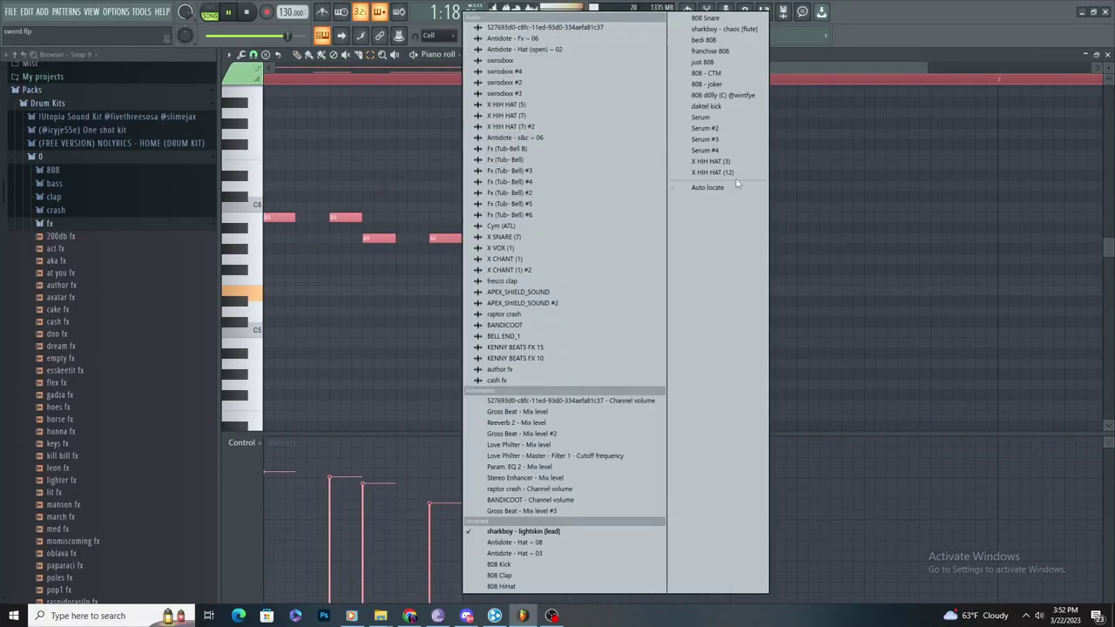
click(746, 84)
click(496, 54)
click(699, 32)
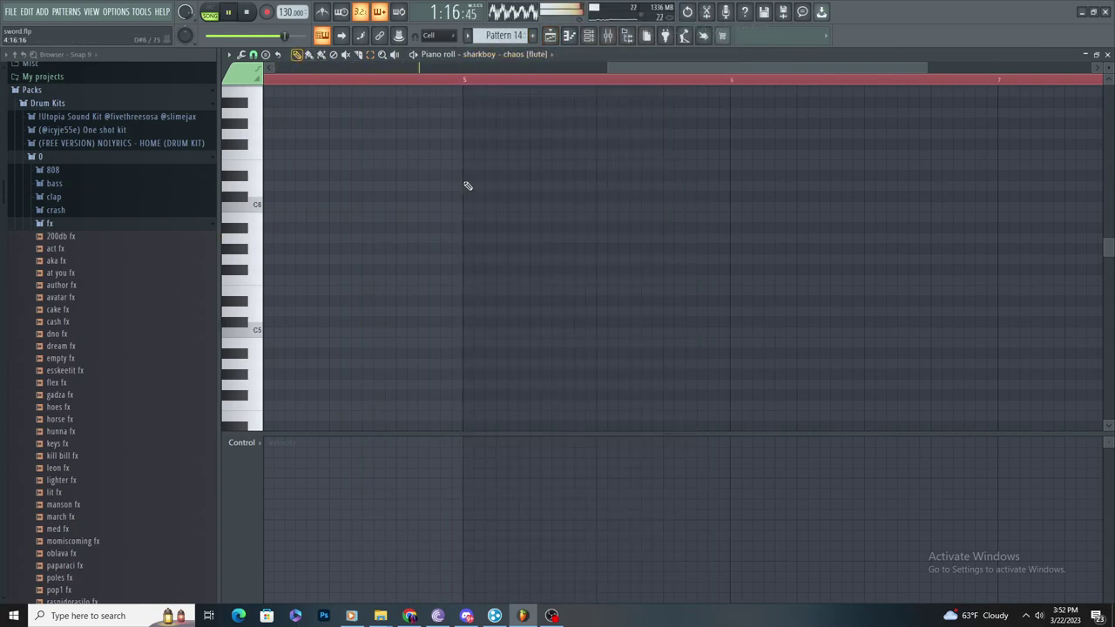
Step: Copy Pattern 1's Serum notes and paste them into Pattern 14's sharkboy - chaos [flute] piano roll
click(568, 35)
double_click(732, 376)
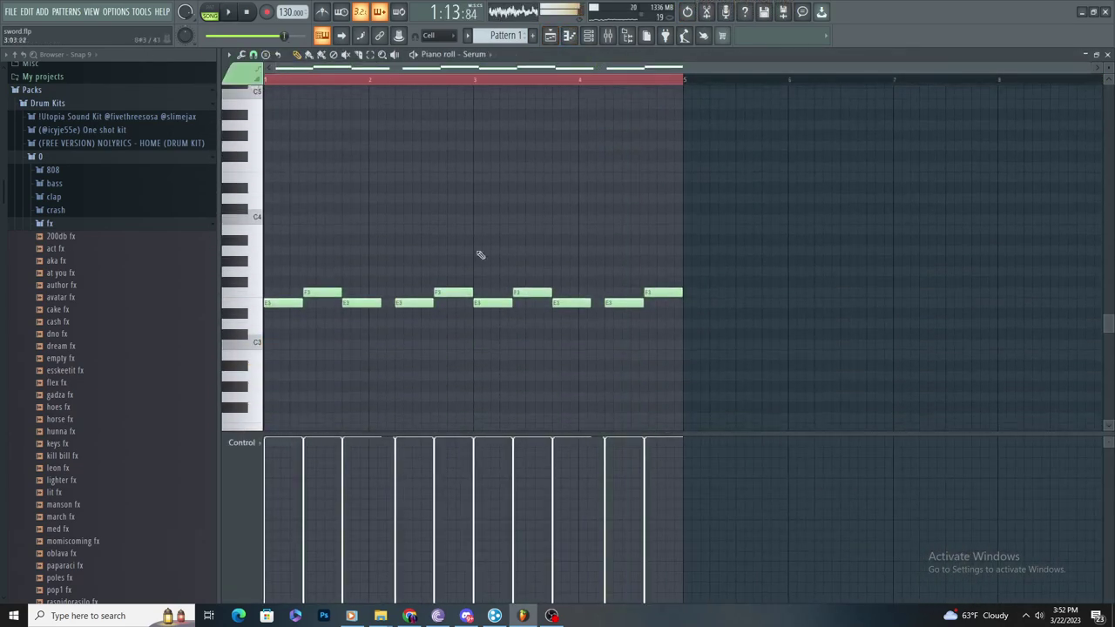
key(F5)
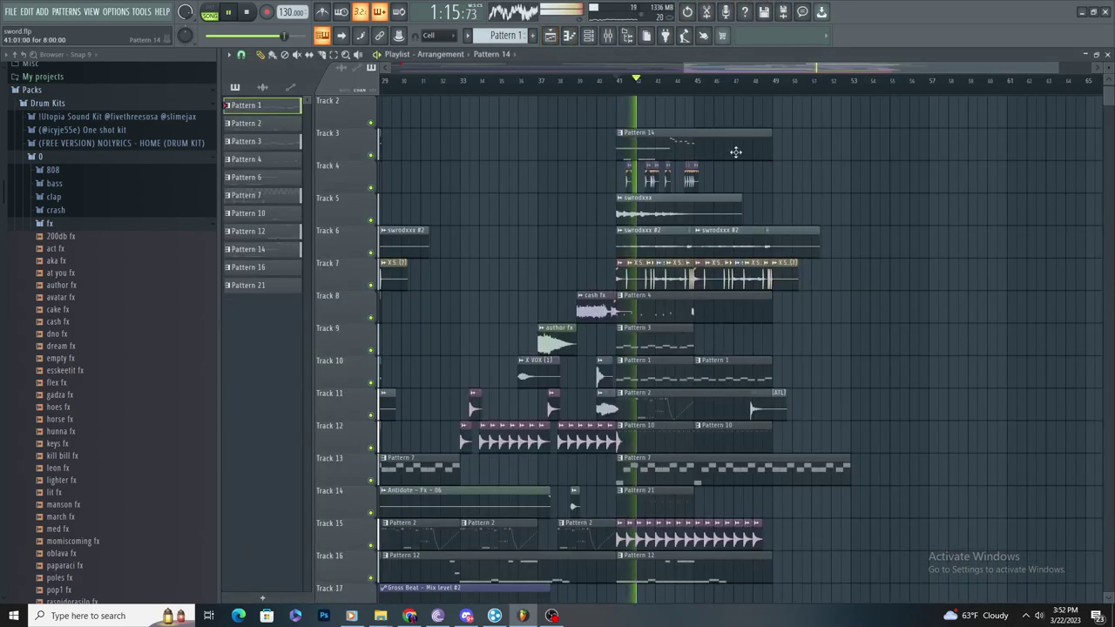
click(551, 36)
click(492, 55)
click(722, 40)
click(493, 54)
click(728, 30)
key(ctrl+v)
Step: Position the pasted flute notes to start at bar 5 and raise them two octaves to E5 and F5
scroll(871, 244, up, 3)
scroll(819, 216, down, 2)
scroll(801, 213, up, 2)
click(592, 89)
scroll(500, 166, down, 3)
drag(405, 228, 1004, 381)
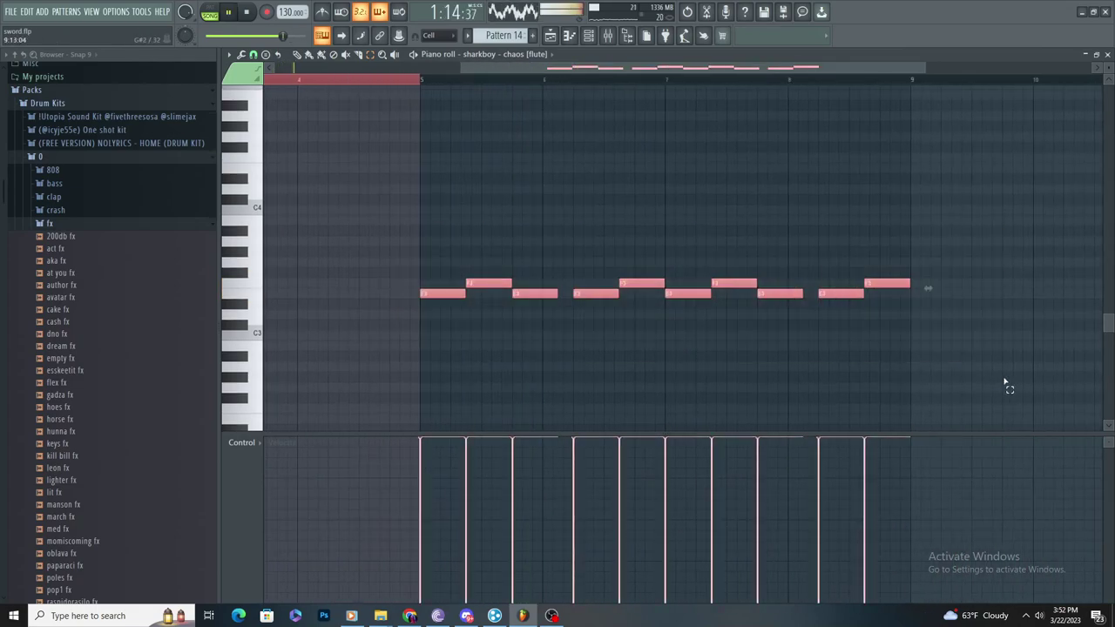
key(ctrl+Up)
scroll(627, 192, up, 3)
Step: Open the sharkboy - chaos [flute] channel settings and inspect its volume envelope and sample page
click(588, 35)
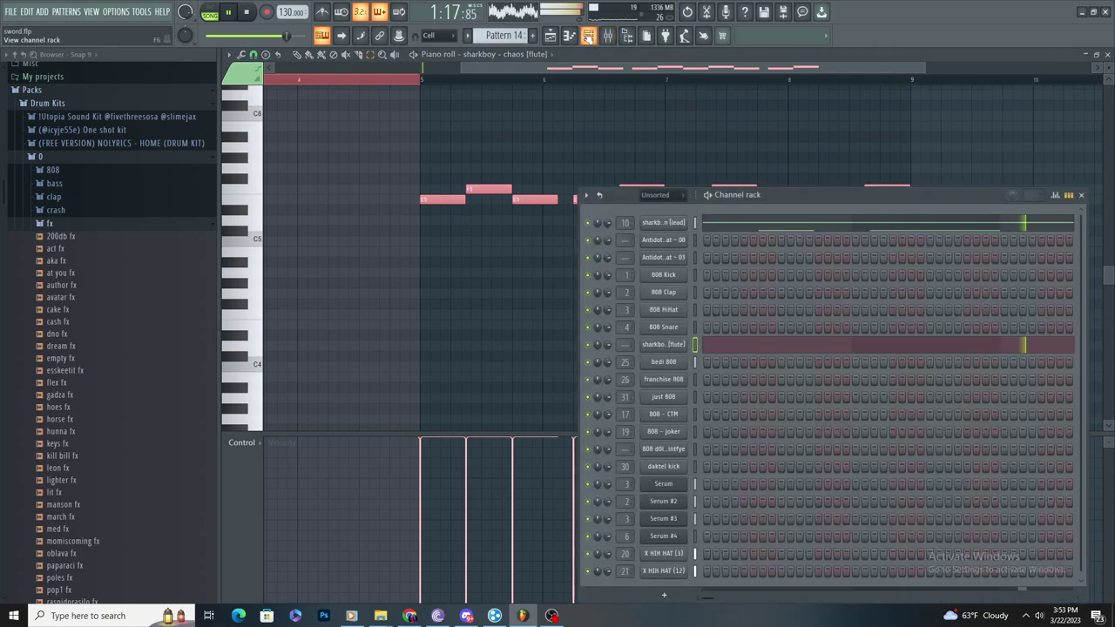
click(676, 345)
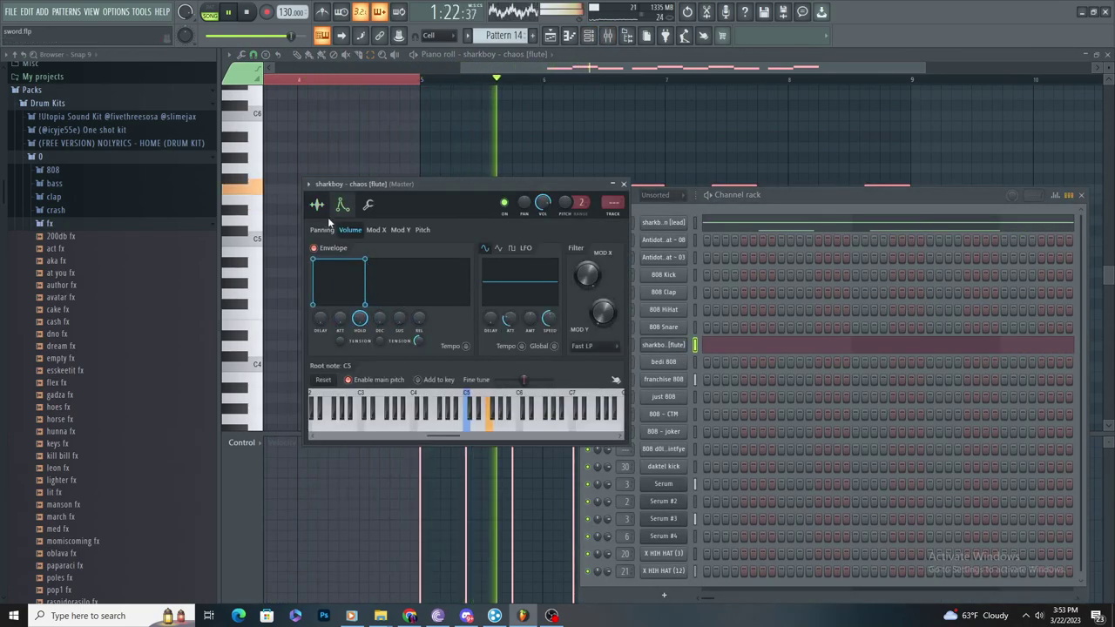
click(330, 214)
click(502, 159)
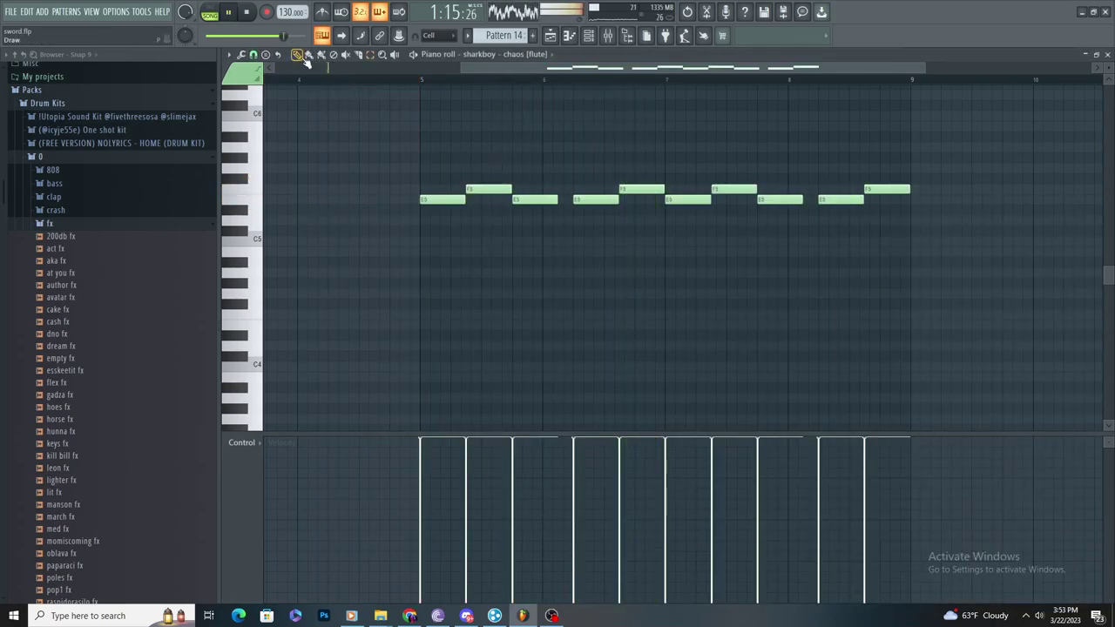
Step: Lengthen the flute's E5 note at bar 5 to 12 steps and delete the other pasted E5 and F5 notes
ctrl+scroll(550, 205, up, 2)
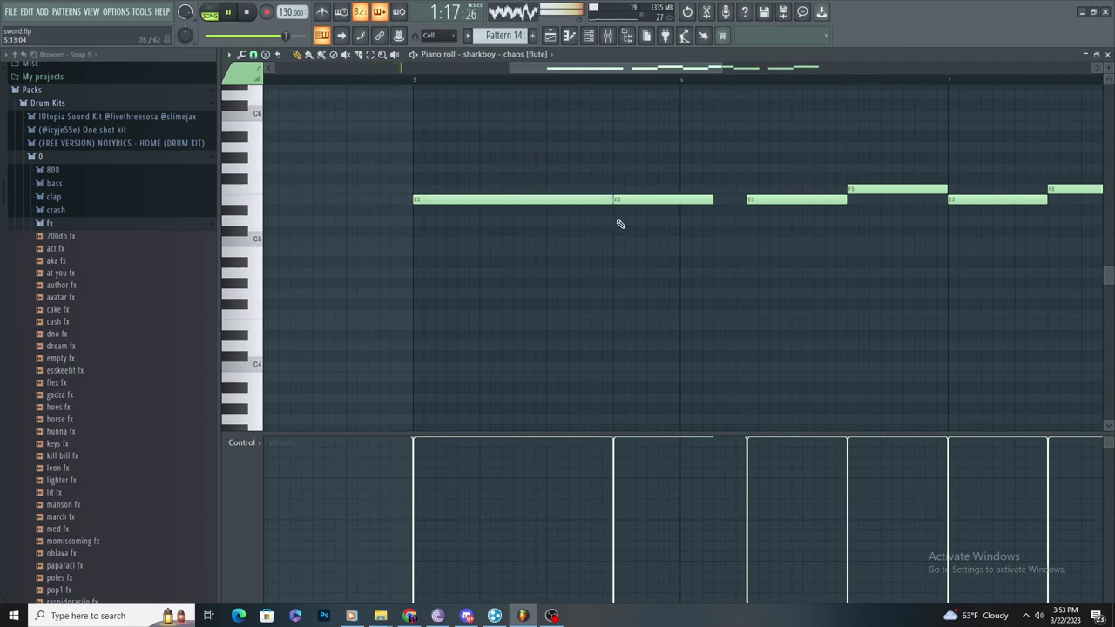
ctrl+scroll(642, 235, down, 3)
right_click(748, 190)
right_click(701, 200)
right_click(638, 203)
right_click(794, 200)
right_click(956, 202)
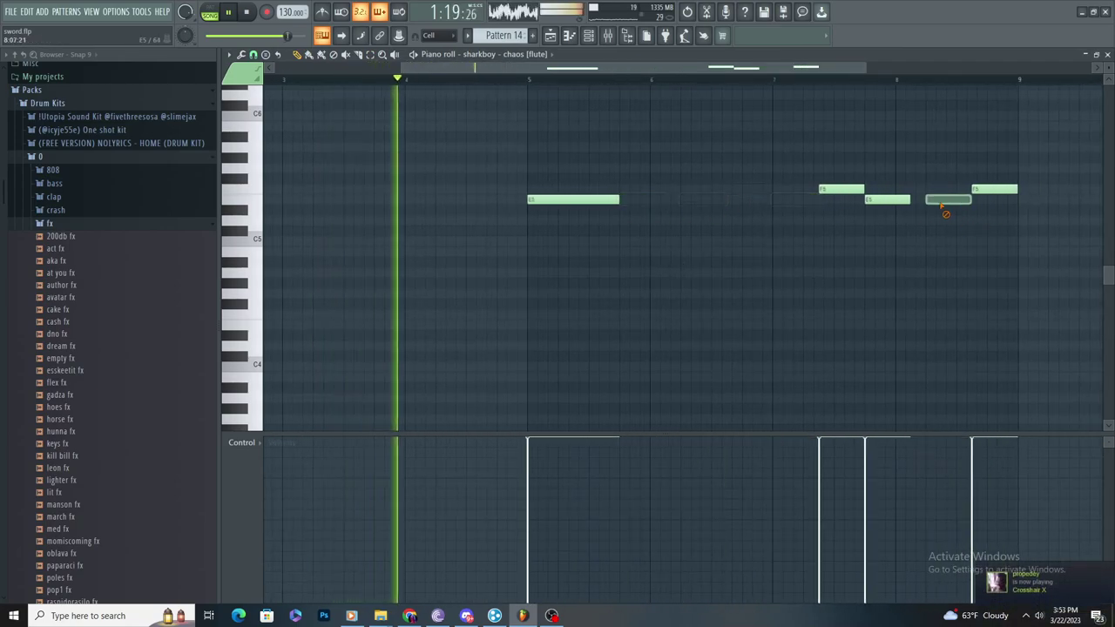
right_click(886, 200)
right_click(841, 190)
ctrl+scroll(993, 172, up, 2)
right_click(1063, 191)
Step: Add 12-step E5 flute notes at the starts of bars 6, 7 and 8
click(719, 200)
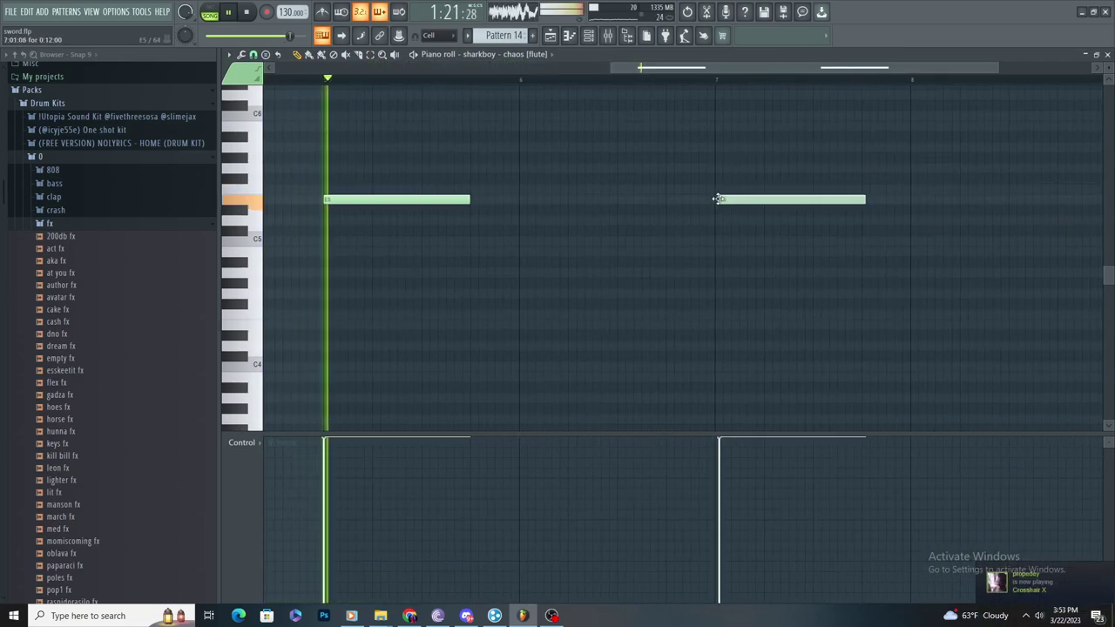
ctrl+scroll(723, 219, up, 1)
scroll(723, 244, right, 2)
key(space)
key(space)
ctrl+scroll(490, 249, down, 2)
ctrl+scroll(427, 229, up, 2)
click(312, 196)
ctrl+scroll(280, 195, down, 2)
click(266, 200)
ctrl+scroll(487, 301, up, 1)
mouse_move(878, 209)
mouse_down()
mouse_move(871, 188)
mouse_move(875, 201)
mouse_up()
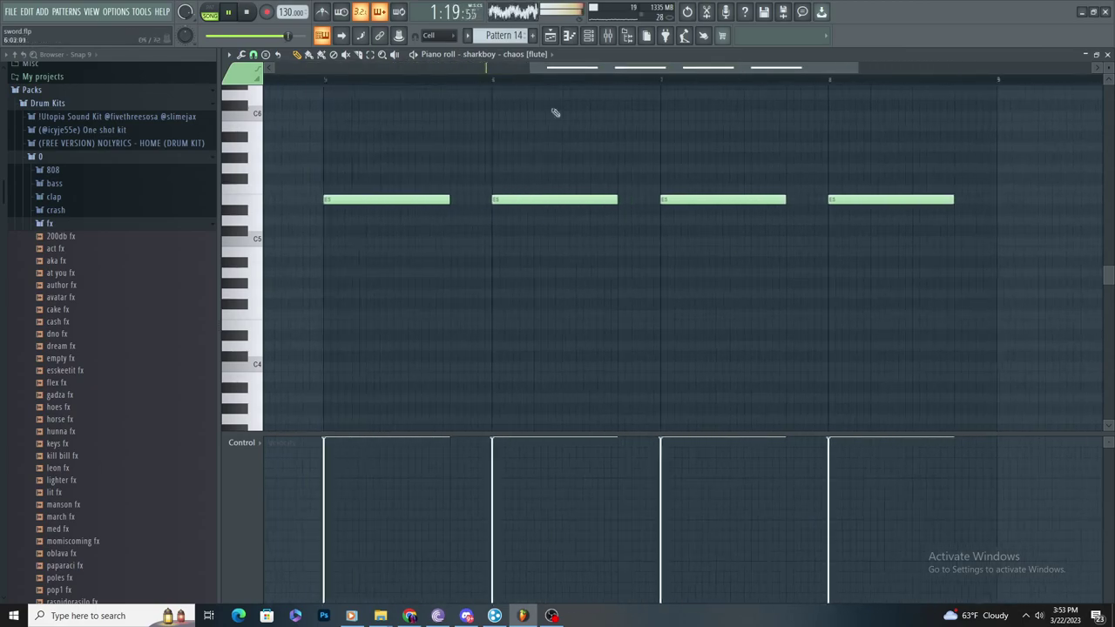
Step: Return to the playlist and play through bars 41 to 49, removing any stray clips placed on Tracks 4 and 5
key(F5)
right_click(996, 197)
scroll(996, 197, down, 1)
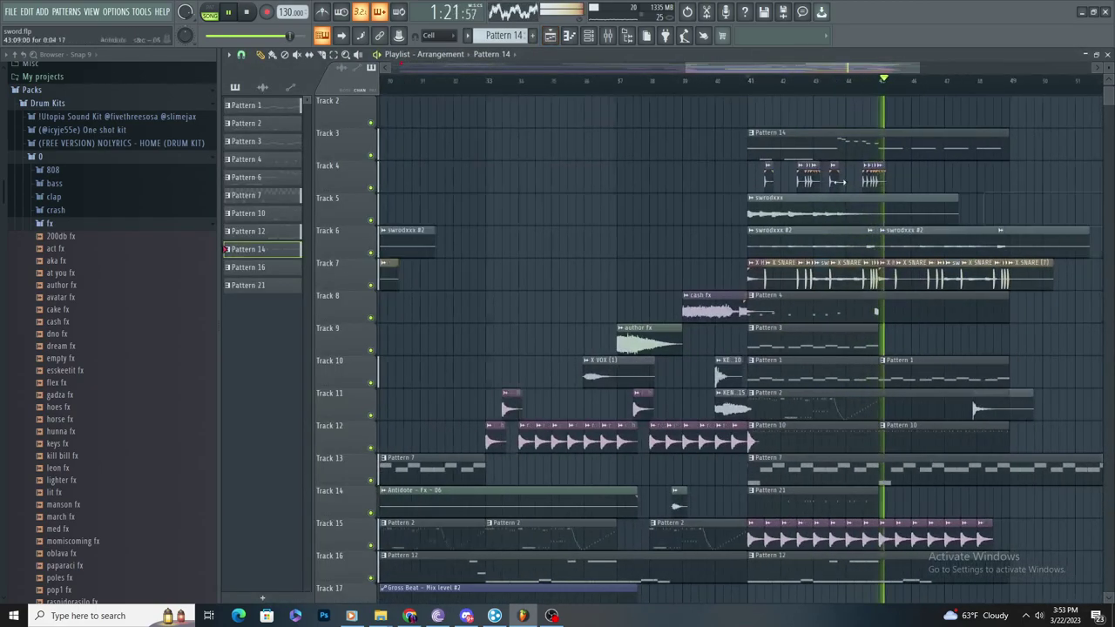
scroll(967, 191, up, 2)
click(938, 187)
right_click(938, 186)
scroll(897, 182, up, 2)
scroll(804, 185, down, 2)
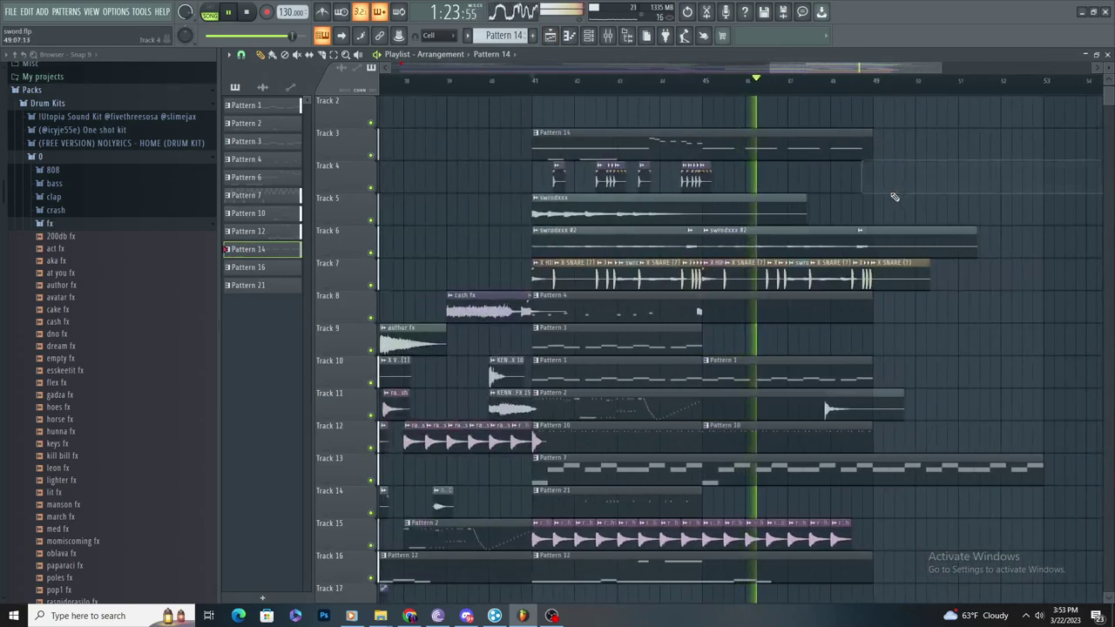
scroll(888, 194, up, 4)
scroll(825, 184, up, 1)
scroll(821, 191, down, 3)
scroll(775, 192, up, 2)
key(space)
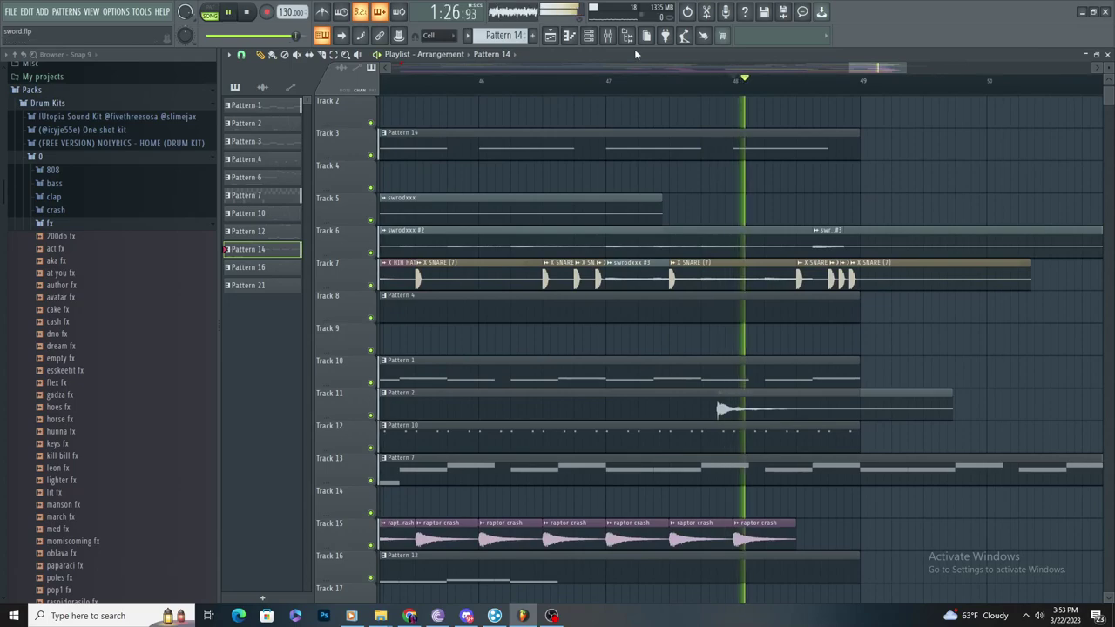
Step: Load Gross Beat into the master's fifth effect slot and slope its time envelope's end slightly down with a single curve
click(607, 35)
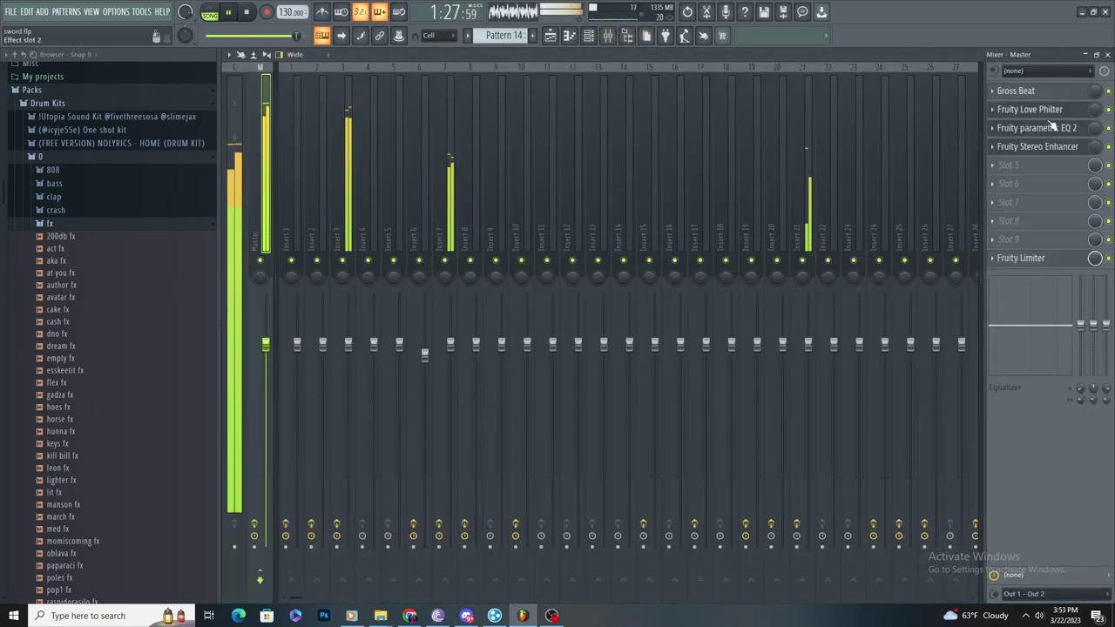
click(1011, 165)
click(928, 28)
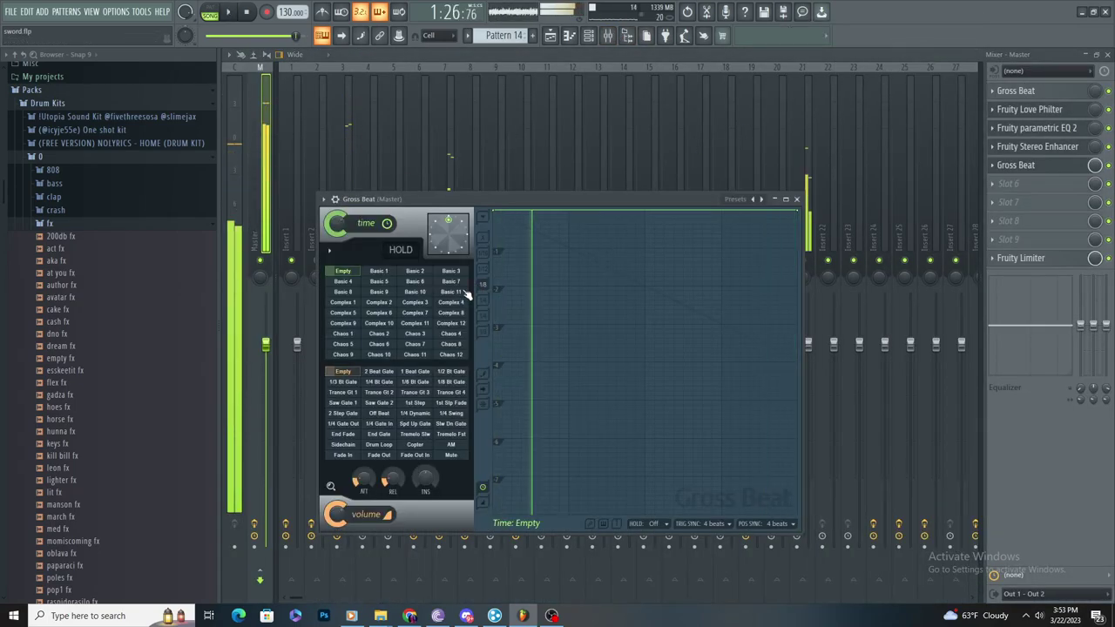
right_click(800, 223)
click(845, 277)
key(space)
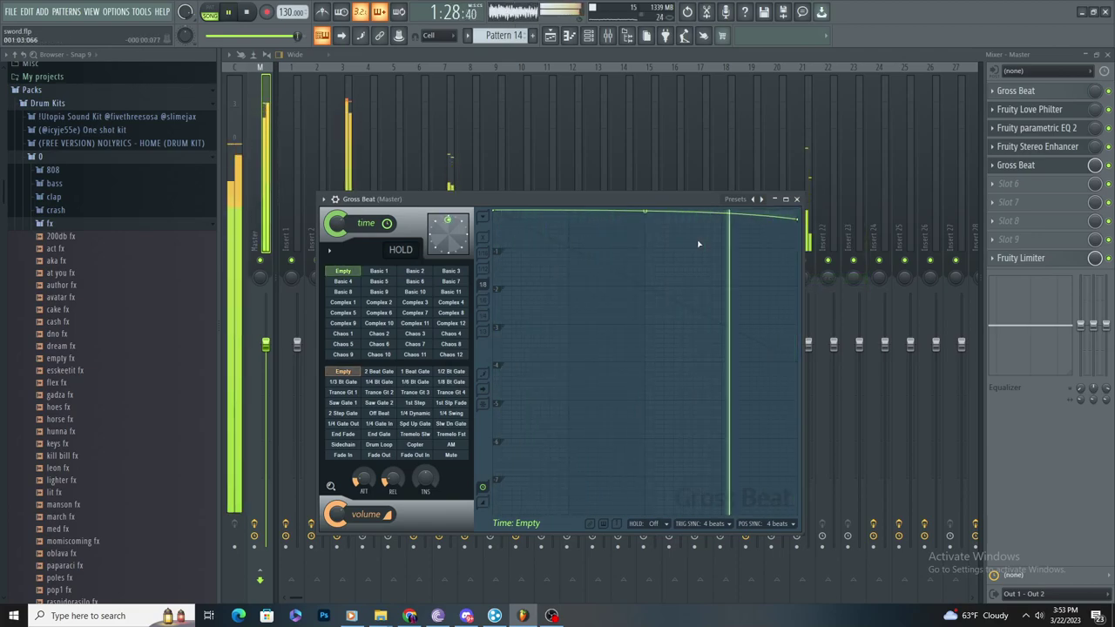
Step: Set the master Gross Beat's point 1 to 2 tension to 100%, audition it, and bypass the effect
drag(644, 212, 645, 209)
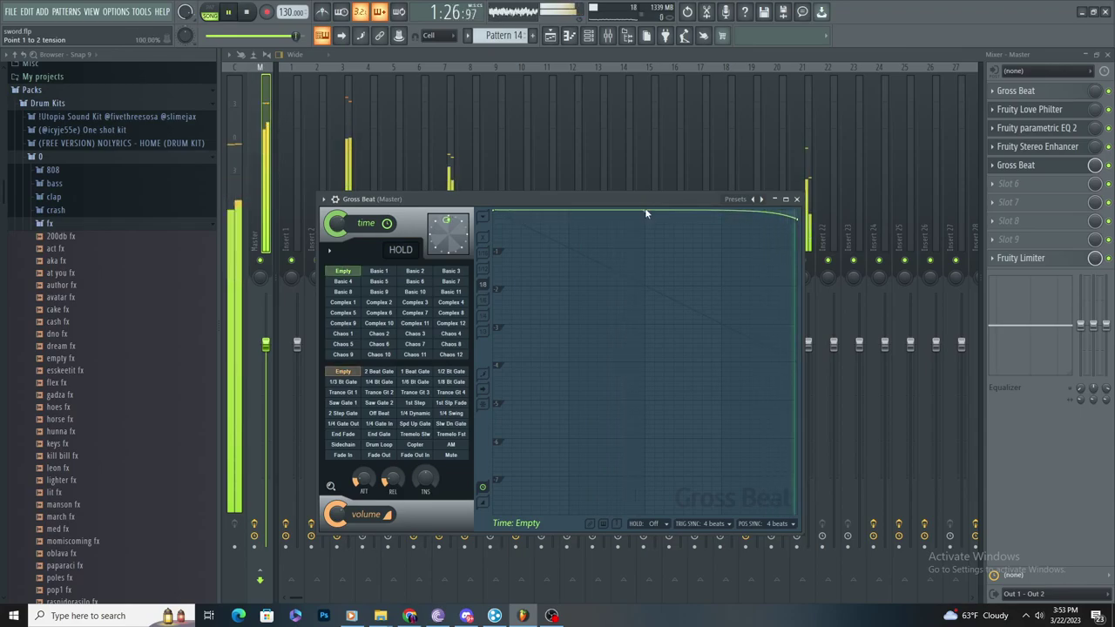
key(space)
key(space)
key(space)
click(1095, 166)
Step: Route the sharkboy - chaos [flute] channel to Insert 35 and load Gross Beat in its first effect slot
scroll(825, 180, down, 4)
click(593, 37)
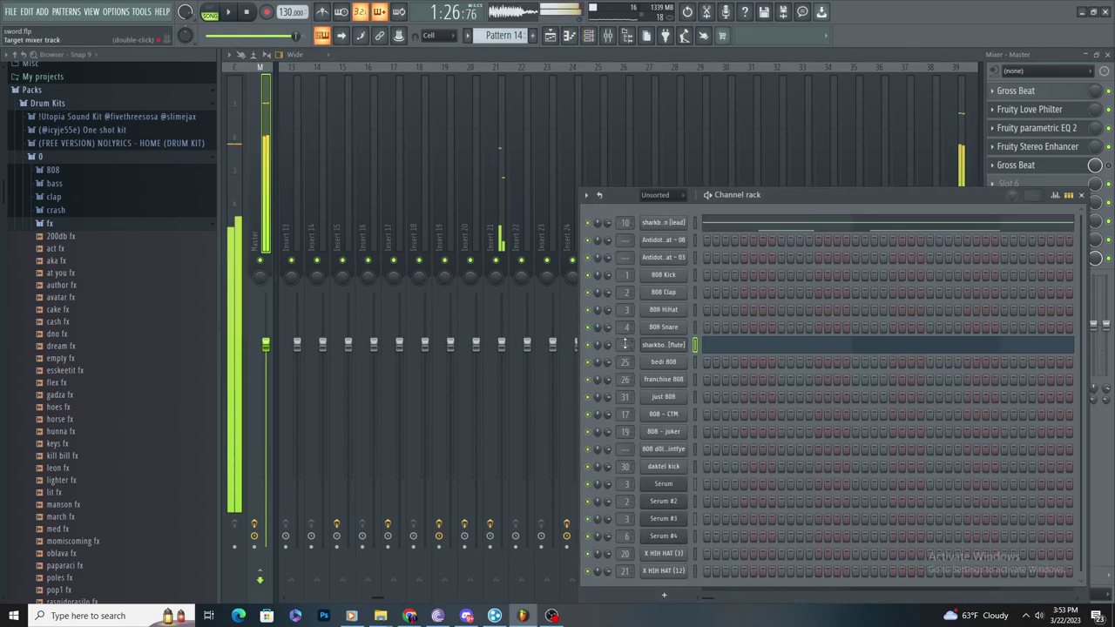
double_click(625, 345)
click(1053, 95)
click(920, 44)
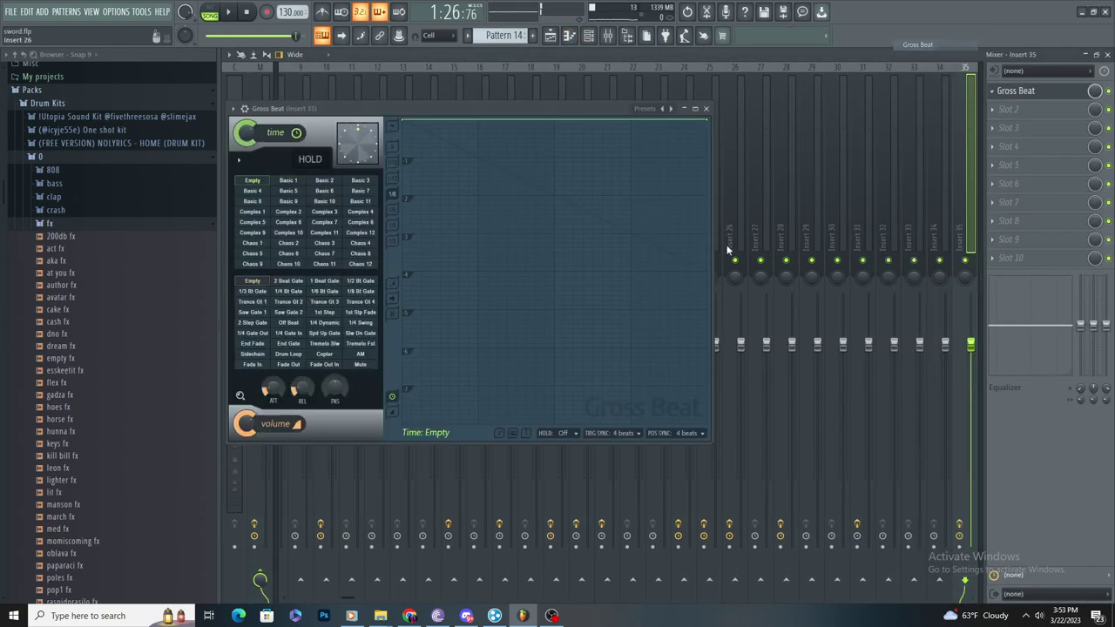
Step: Lower the end point of Insert 35's Gross Beat time envelope slightly and set it to Single curve mode
right_click(704, 142)
click(743, 190)
right_click(706, 139)
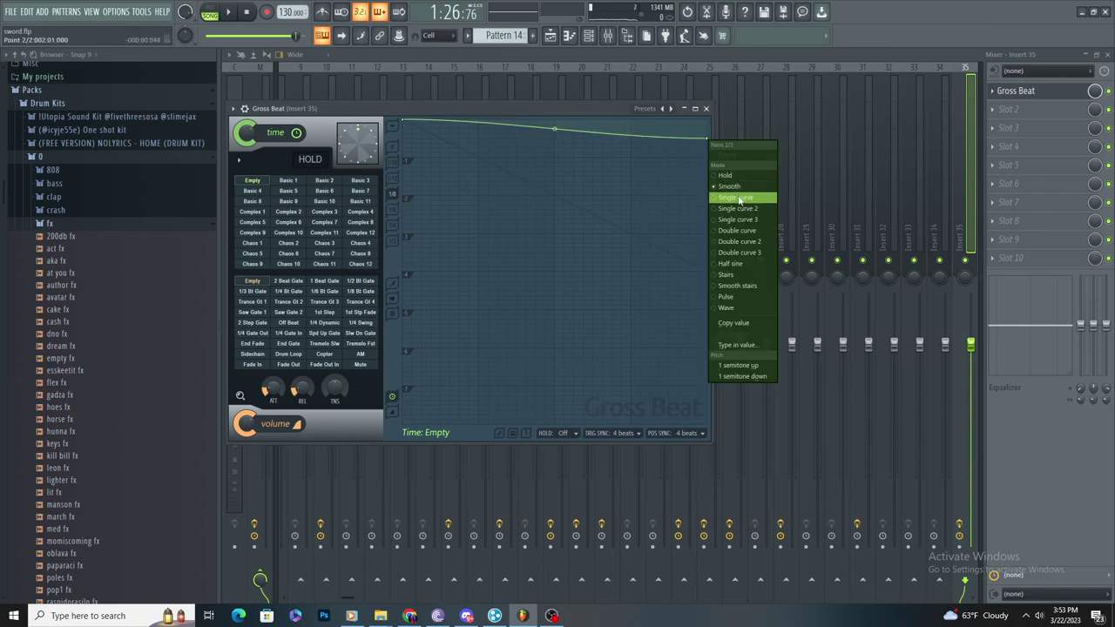
click(740, 197)
key(space)
Step: Add envelope points so the curve drops to the lowered level at the envelope's midpoint and stays flat to the end
right_click(634, 139)
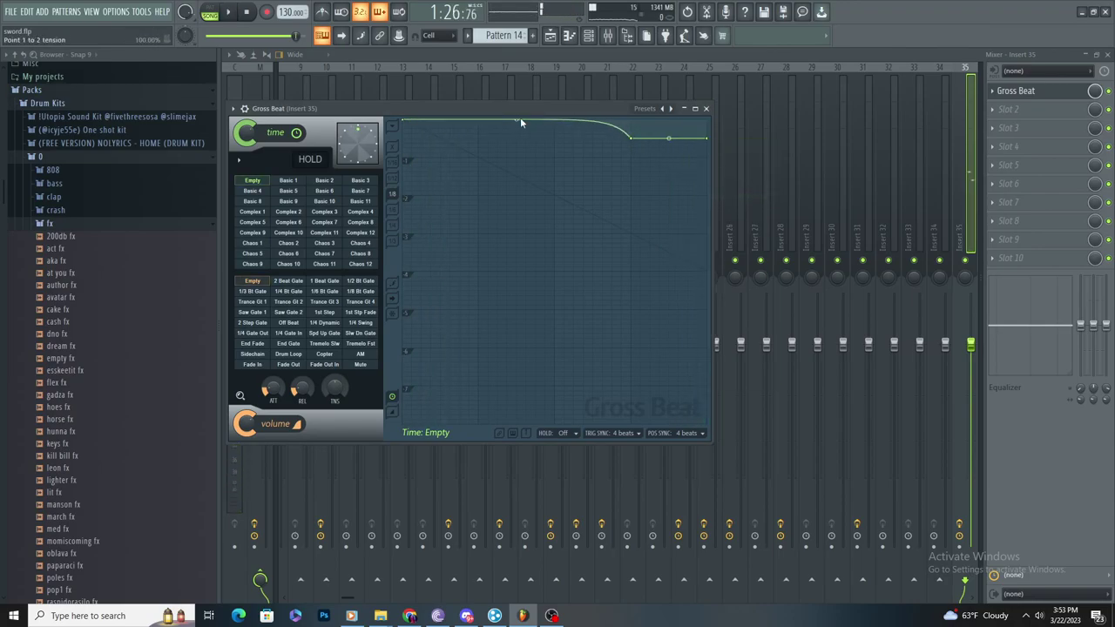
key(space)
right_click(564, 137)
right_click(555, 139)
key(space)
key(space)
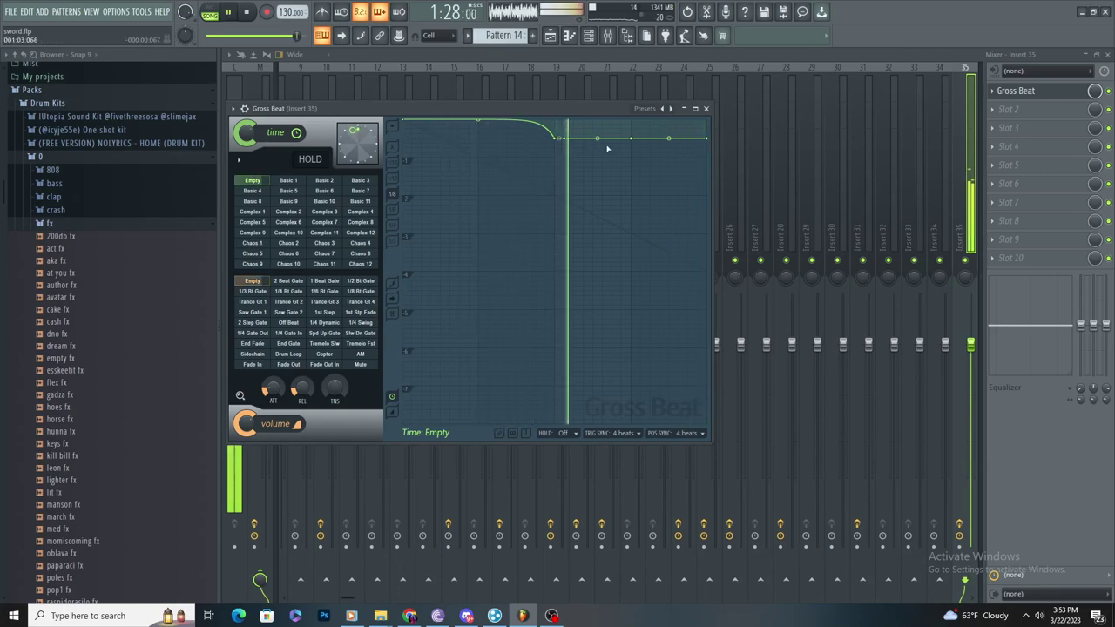
Step: Add an envelope point halfway between the midpoint and the three-quarter mark, raised to the top, and audition it
right_click(597, 141)
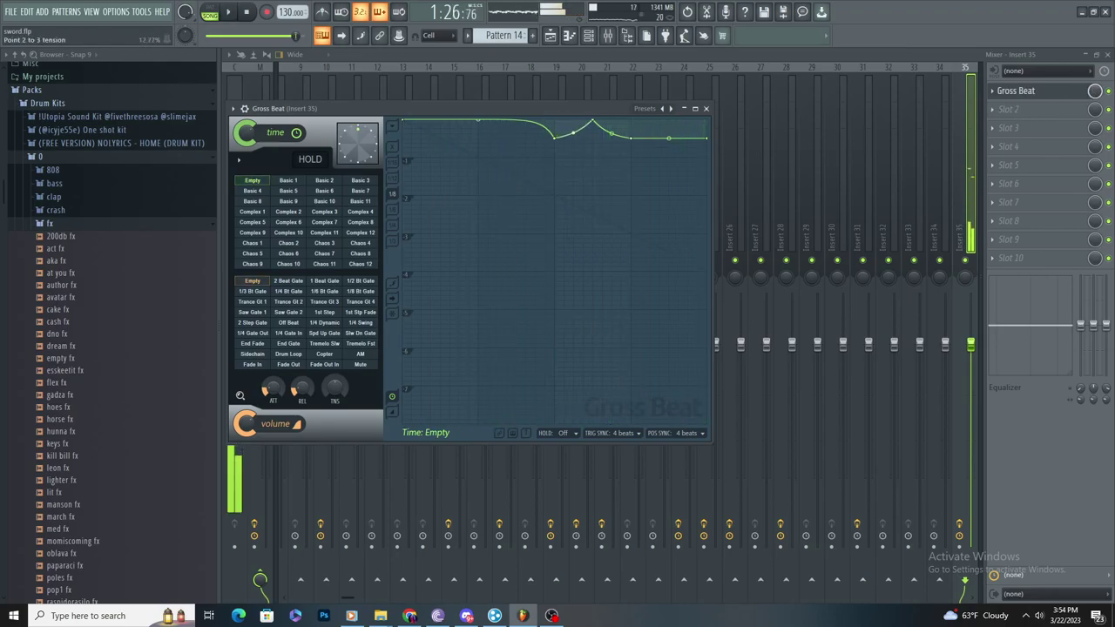
key(space)
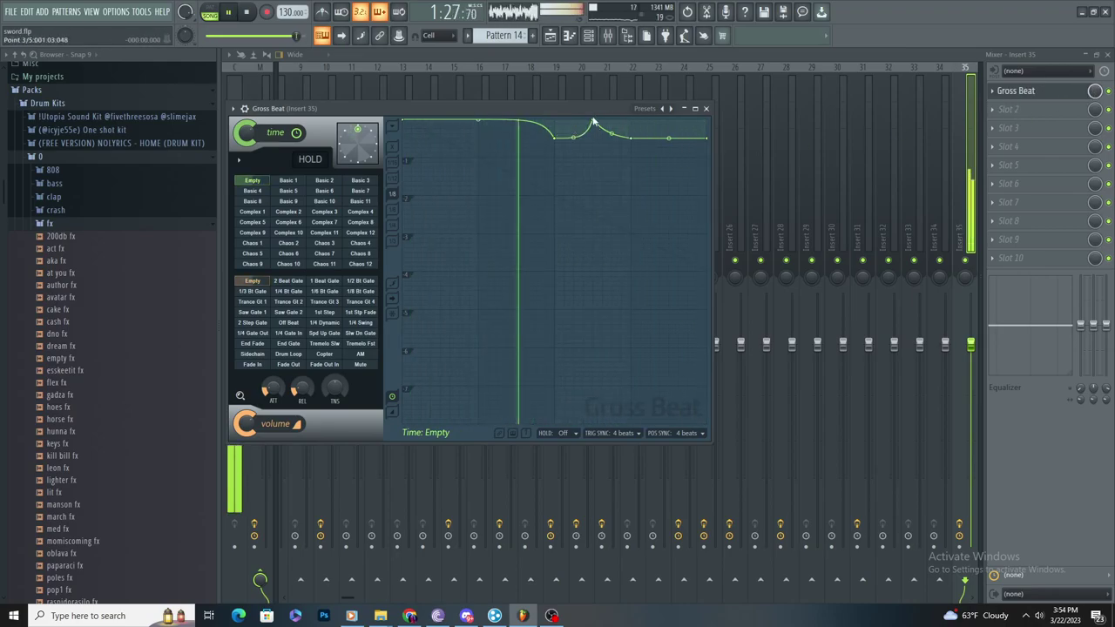
key(space)
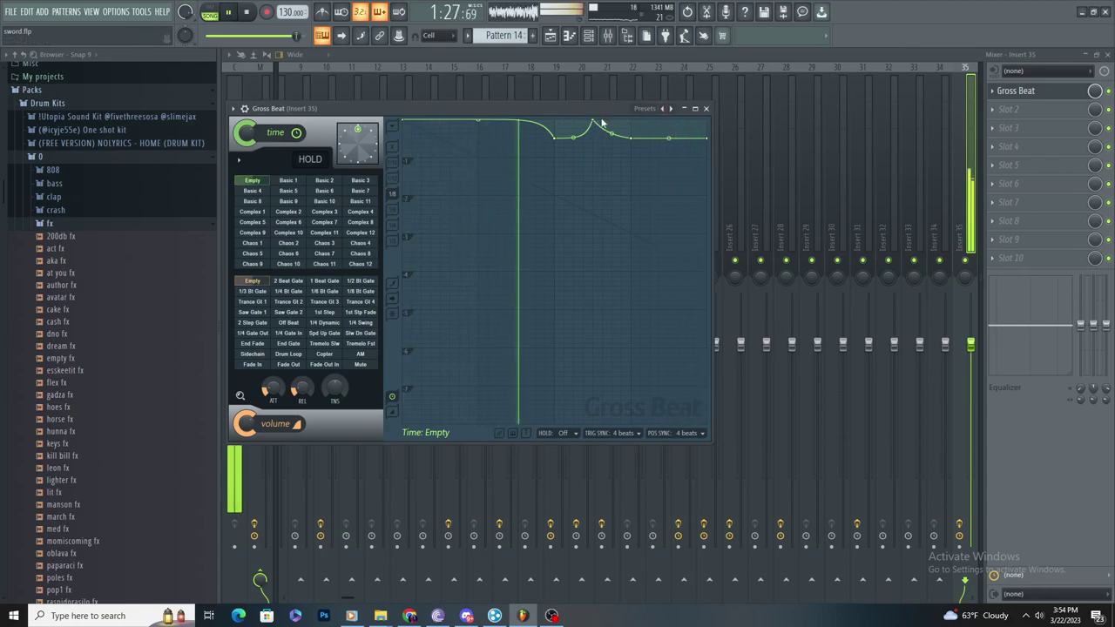
Step: Adjust the envelope's peak and reshape the following curve so it falls to the lowered level at the three-quarter mark
drag(595, 123, 630, 122)
key(space)
right_click(630, 138)
click(647, 157)
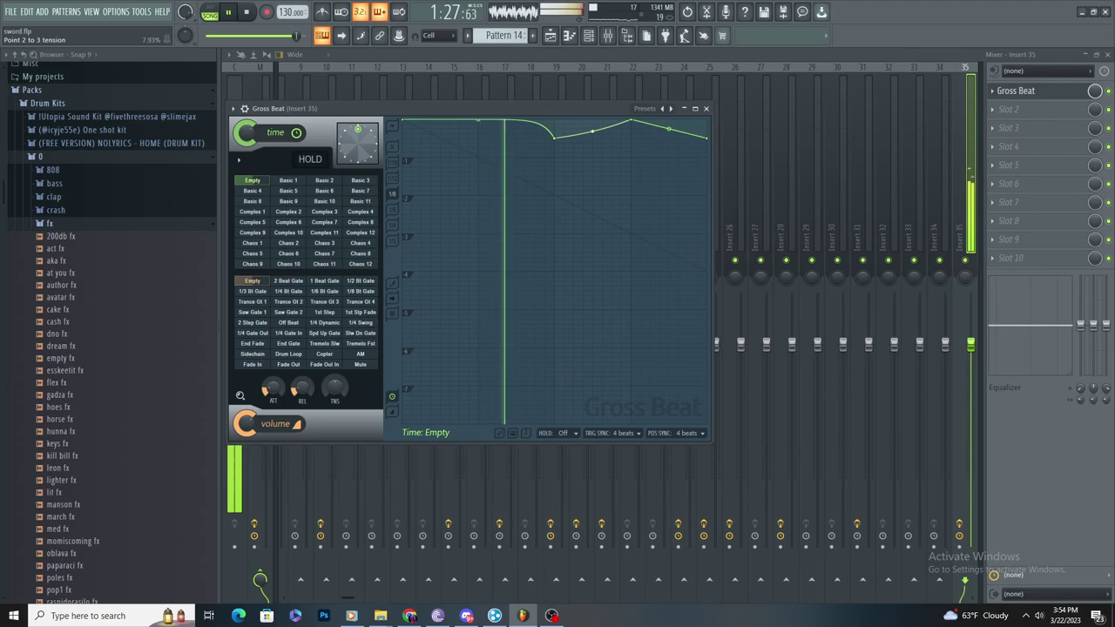
drag(593, 129, 633, 137)
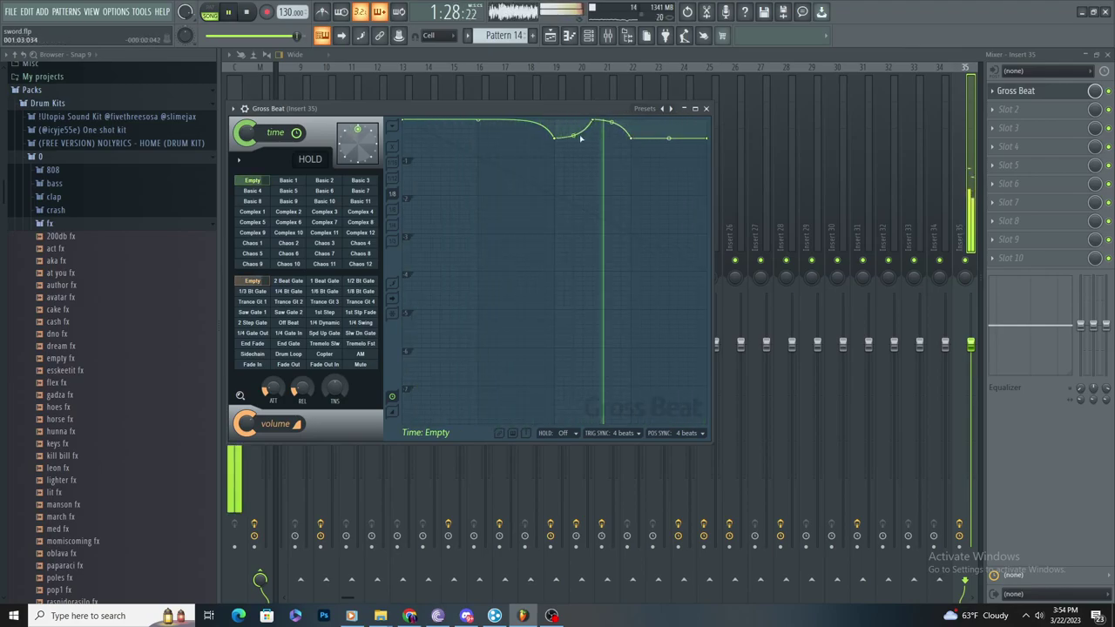
Step: Add a top-level point at the three-quarter mark and curve the time envelope down to its end
right_click(631, 121)
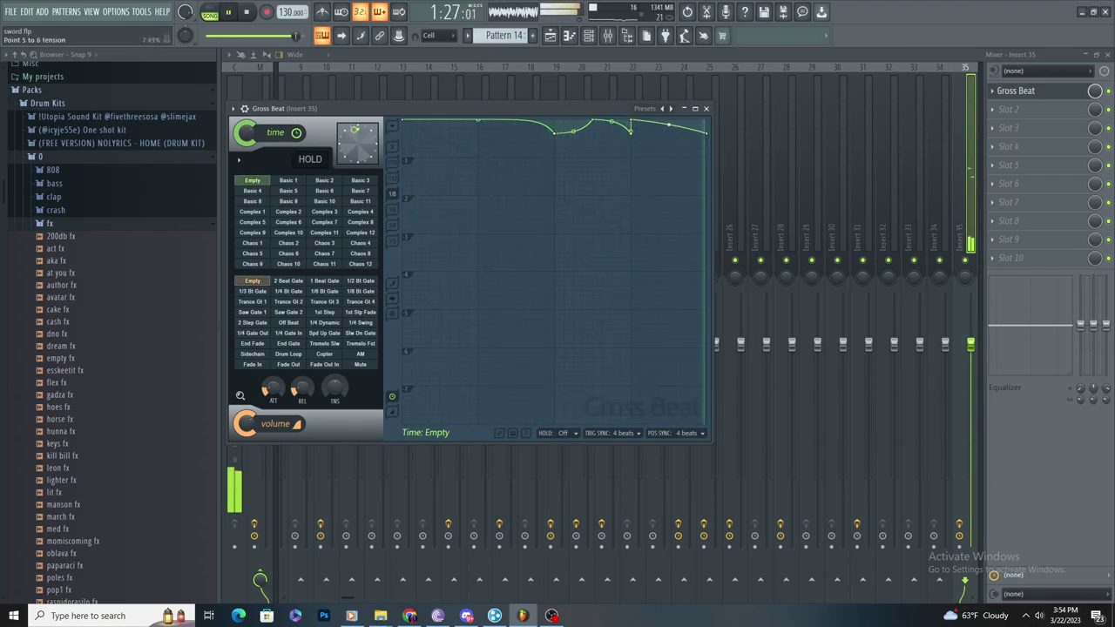
key(space)
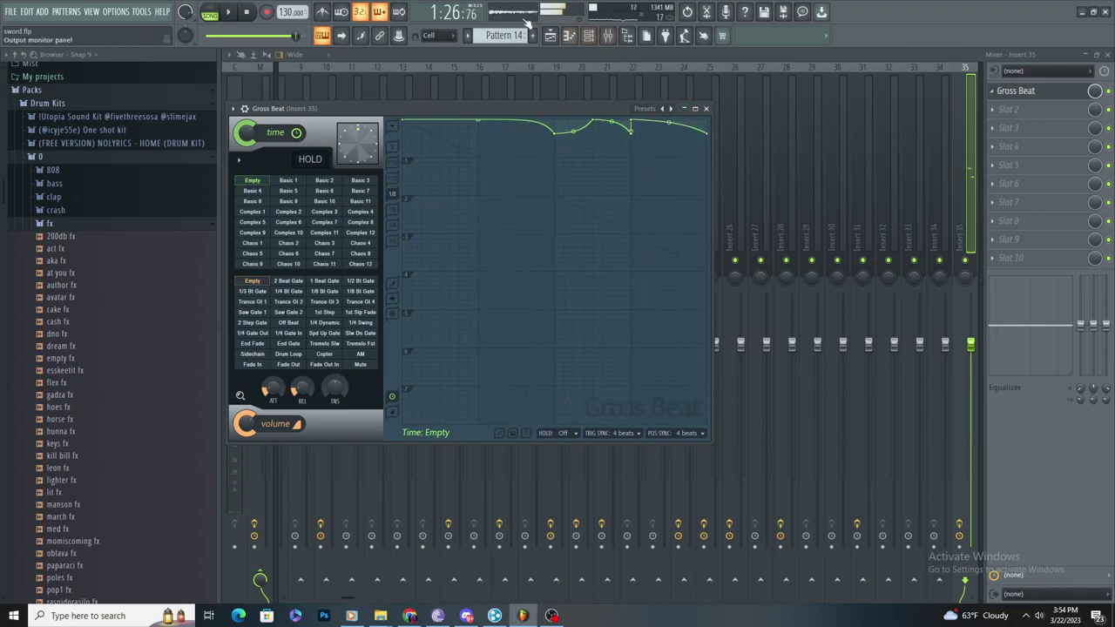
key(space)
Step: Return to the playlist and trim the Pattern 14 clip on Track 3 to a length of 7:09:00
click(550, 35)
scroll(724, 165, up, 2)
key(space)
drag(943, 144, 853, 188)
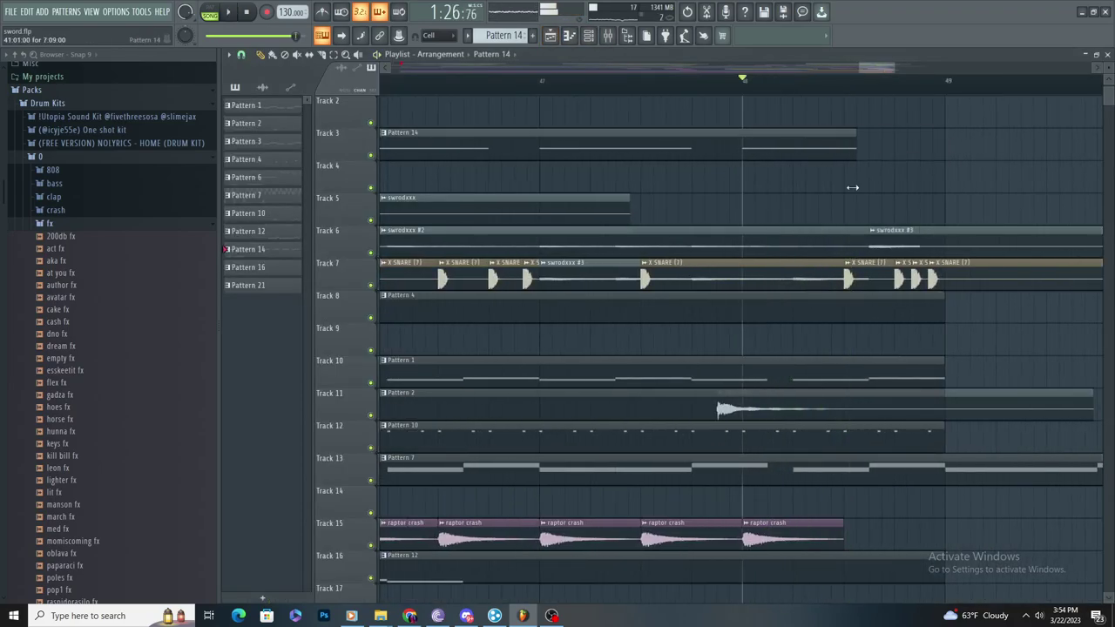
Step: Open Pattern 14's sharkboy - chaos [flute] notes in the piano roll and clear the time selection
double_click(869, 146)
key(space)
scroll(784, 187, down, 2)
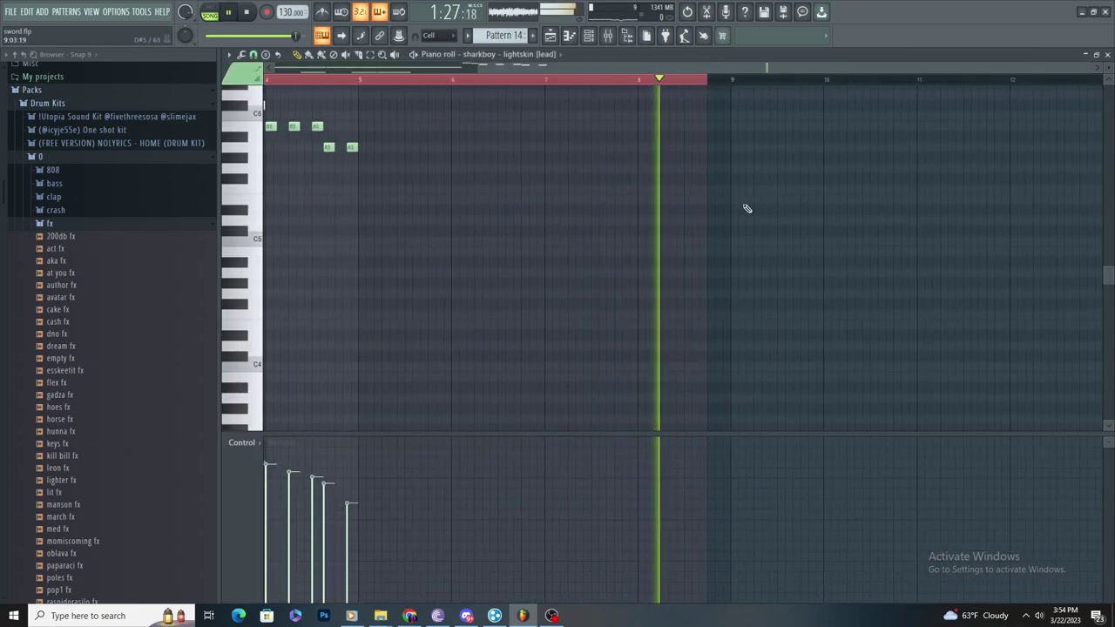
click(533, 55)
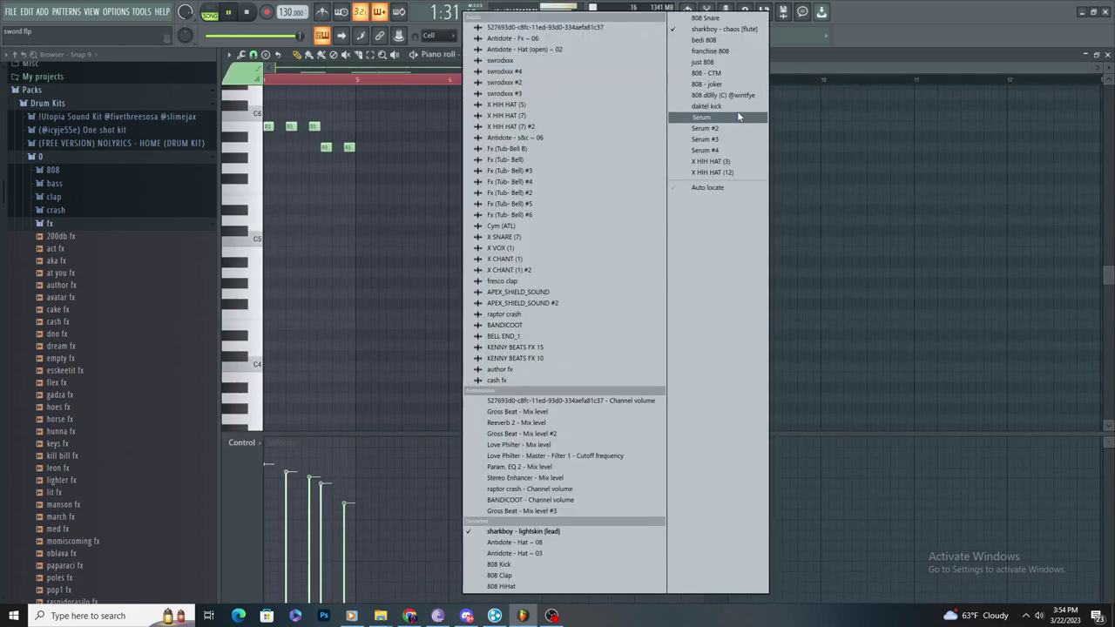
click(723, 29)
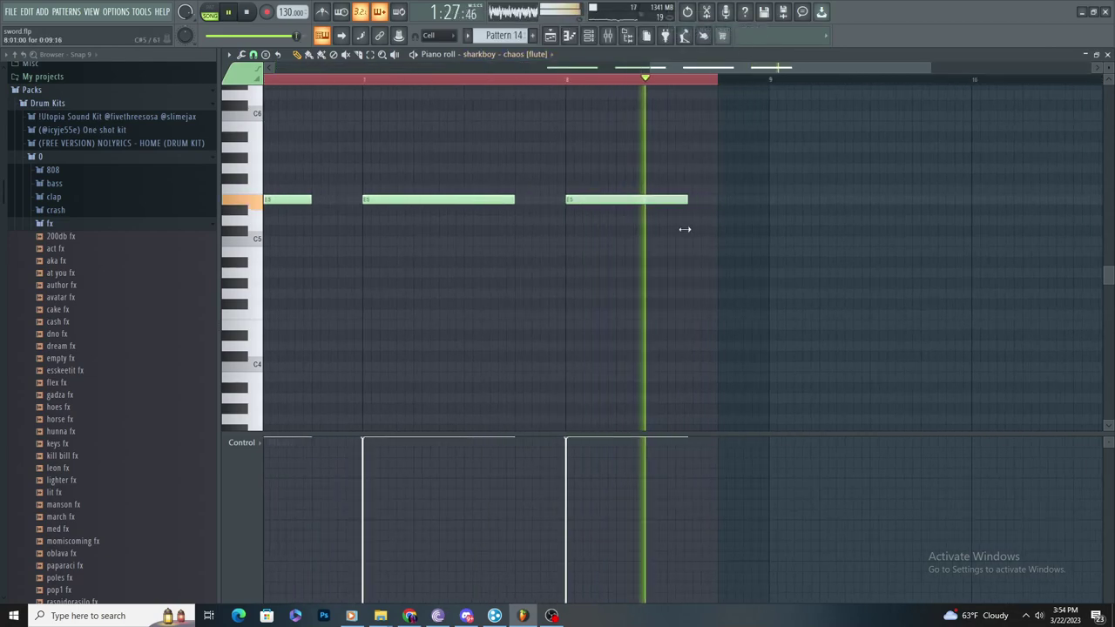
click(371, 58)
click(381, 90)
right_click(403, 92)
click(343, 78)
key(space)
scroll(601, 192, up, 2)
Step: Shorten bar 8's E5 flute note to 8 steps and add another 8-step E5 directly after it
click(725, 223)
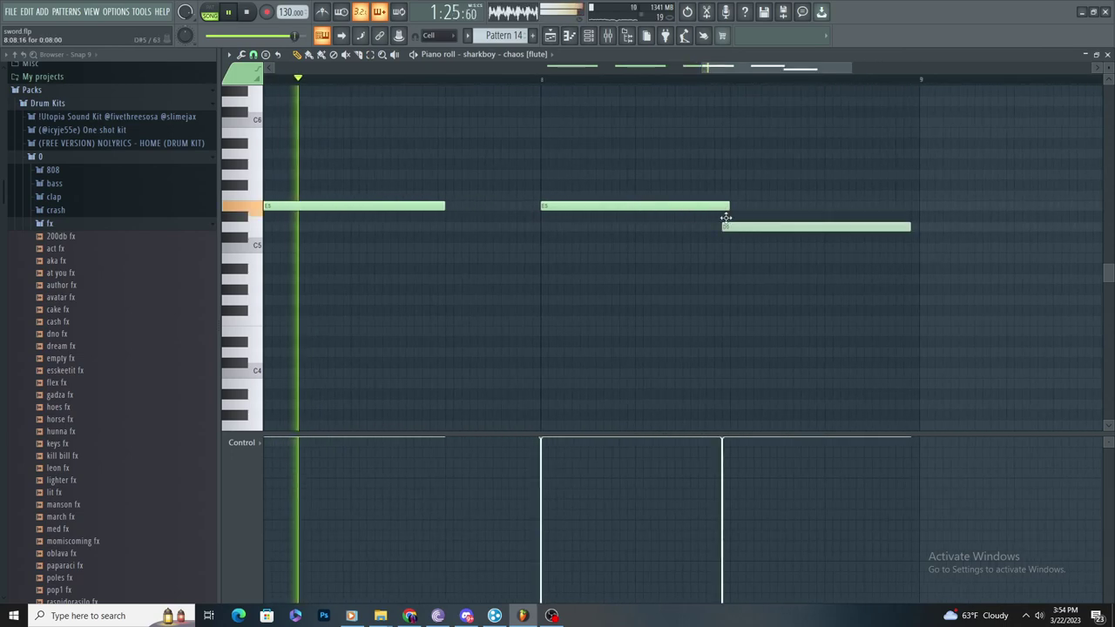
drag(726, 222, 733, 204)
click(726, 247)
right_click(726, 246)
scroll(657, 244, down, 3)
scroll(741, 291, up, 3)
click(743, 291)
right_click(742, 291)
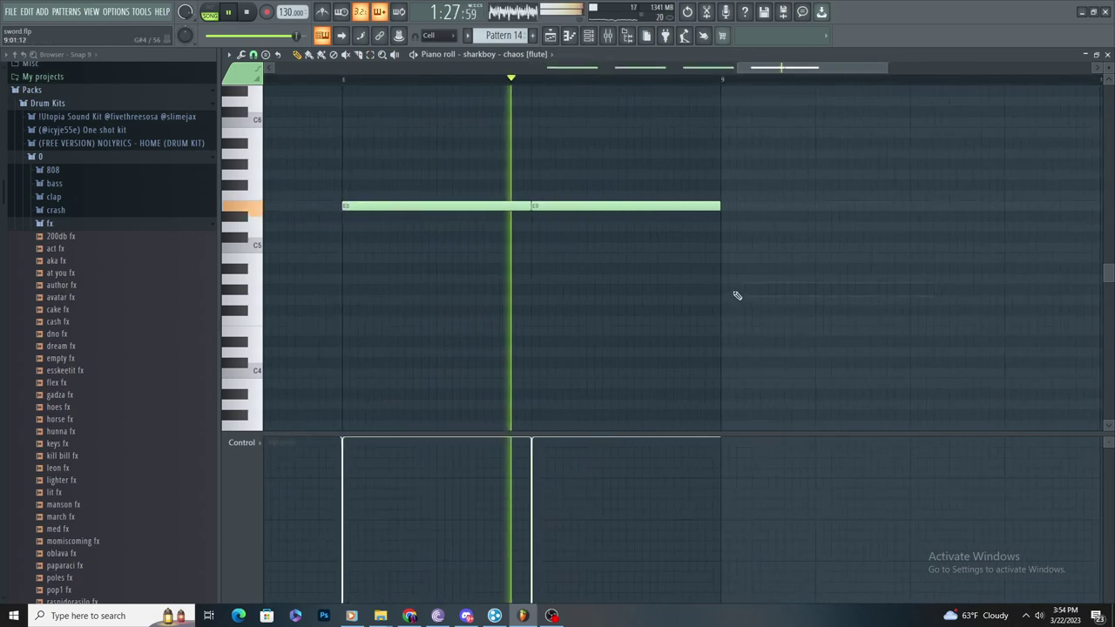
Step: Make bar 8's first E5 flute note 12 steps long and follow it with a 4-step E5 at 8:13:00
right_click(619, 206)
click(625, 205)
click(637, 247)
right_click(637, 247)
scroll(605, 254, down, 3)
scroll(640, 243, up, 3)
drag(775, 207, 680, 265)
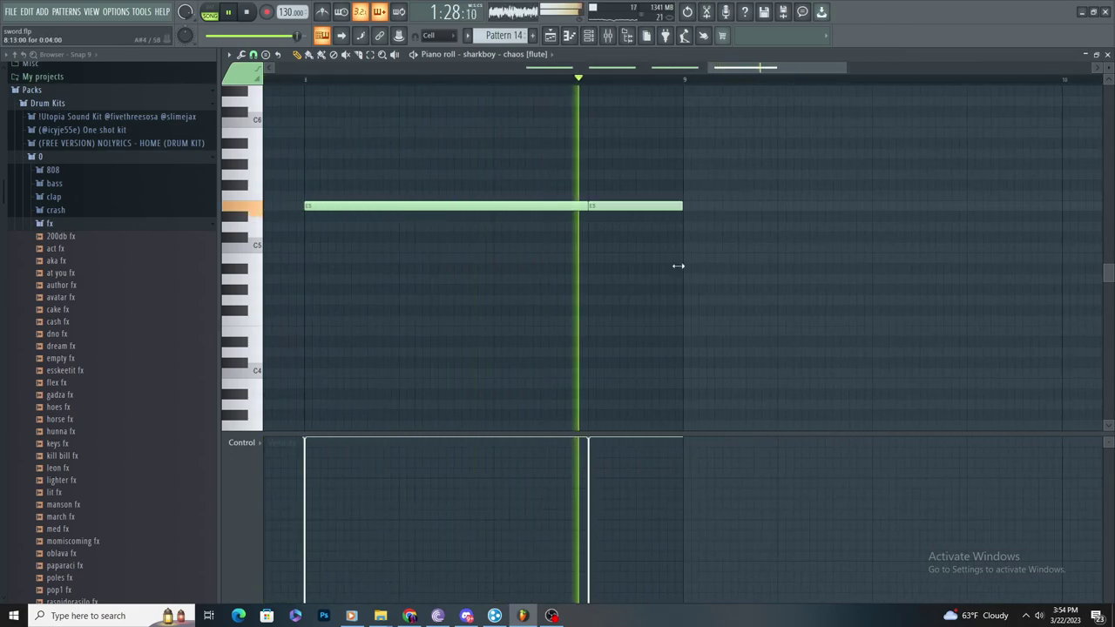
Step: Extend the Pattern 14 playlist clip to 8:00:00 and remove the stray clip on Track 4
key(F6)
key(F5)
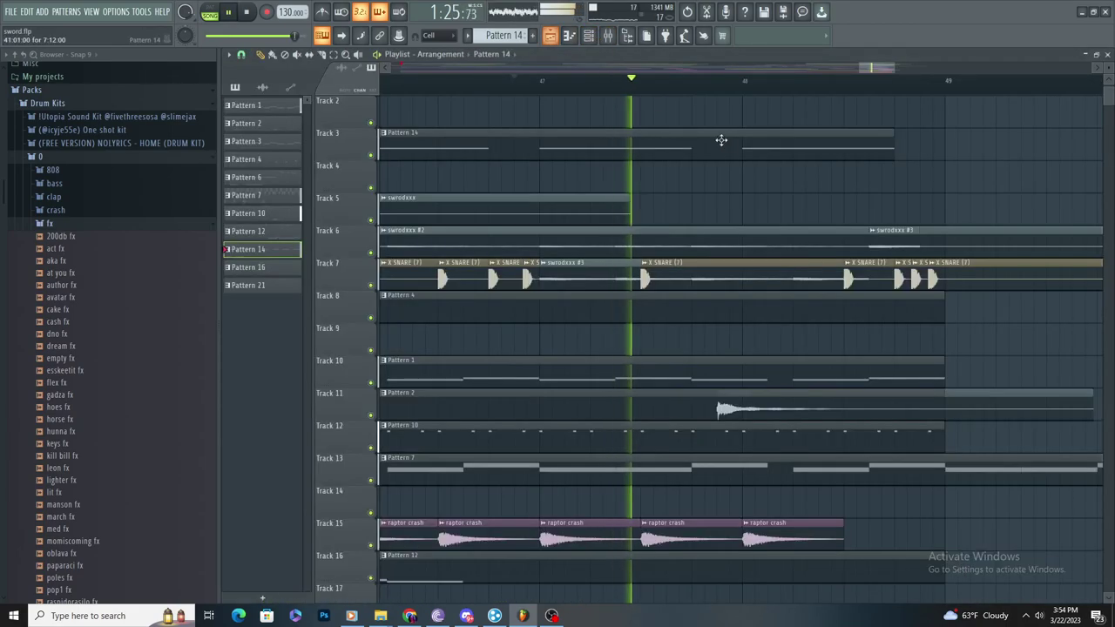
click(963, 174)
right_click(964, 174)
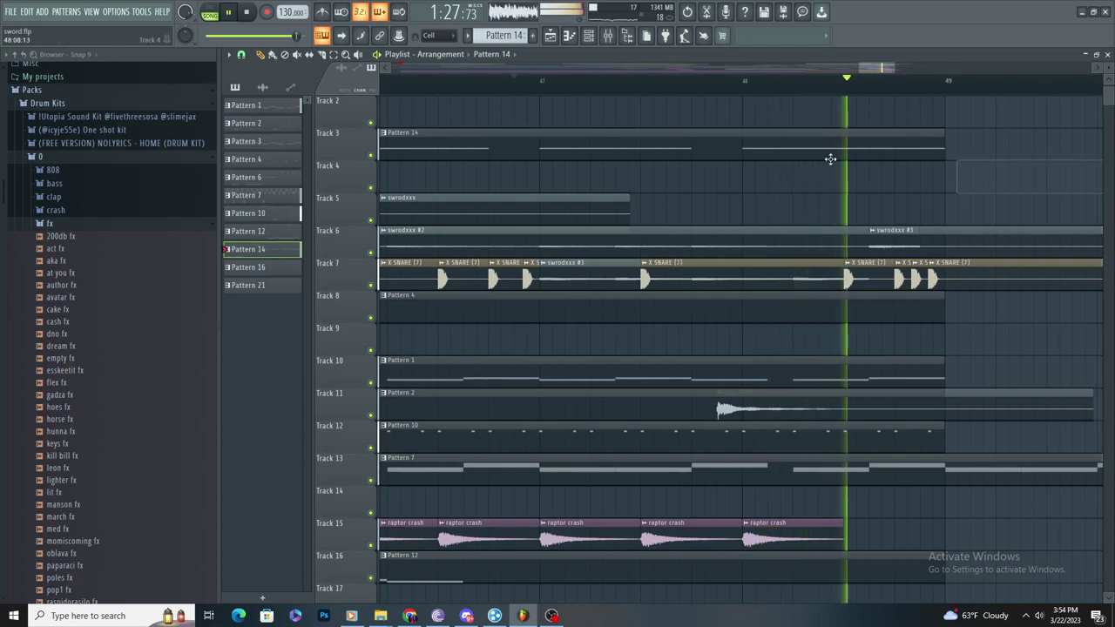
scroll(860, 180, down, 3)
scroll(1003, 180, up, 3)
key(space)
key(space)
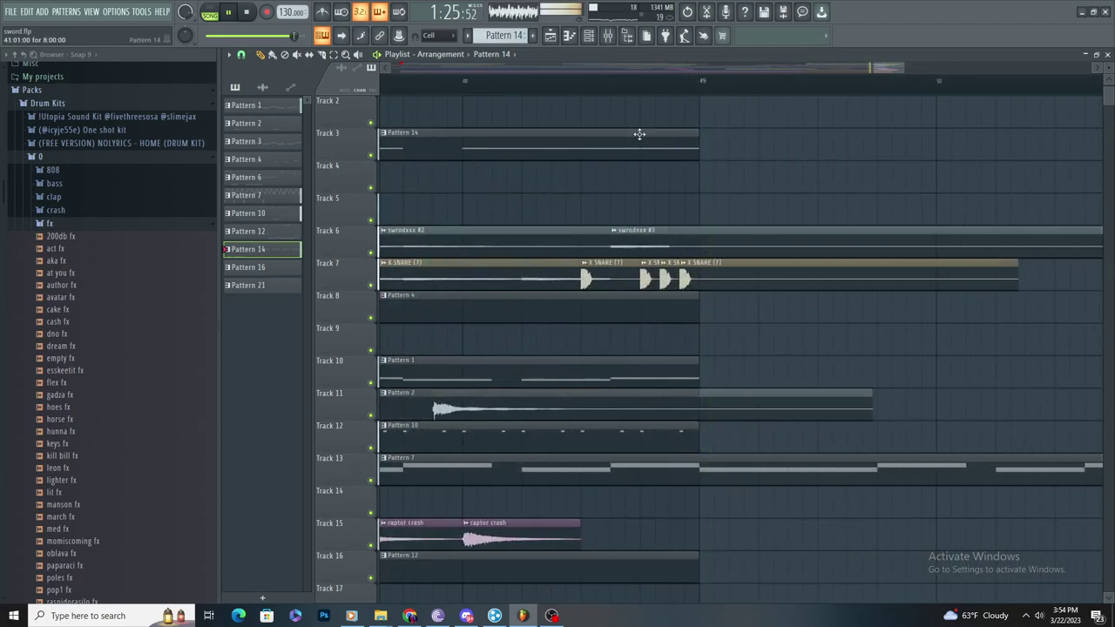
Step: Reopen Insert 35's Gross Beat, refine the final curve of its time envelope, and return to the playlist
click(609, 36)
click(1030, 93)
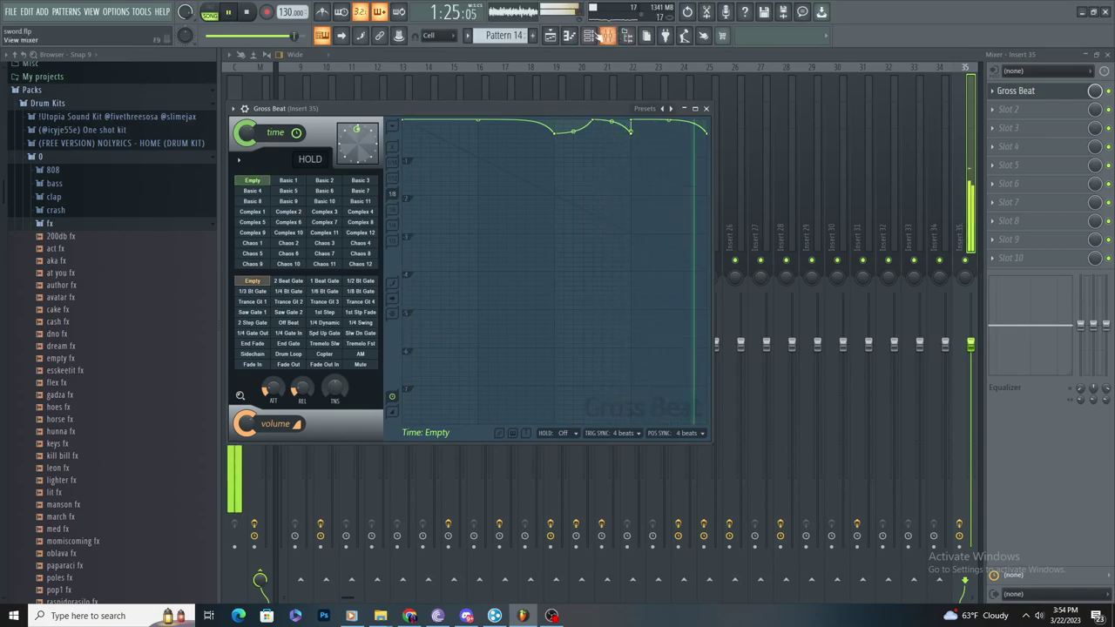
click(556, 38)
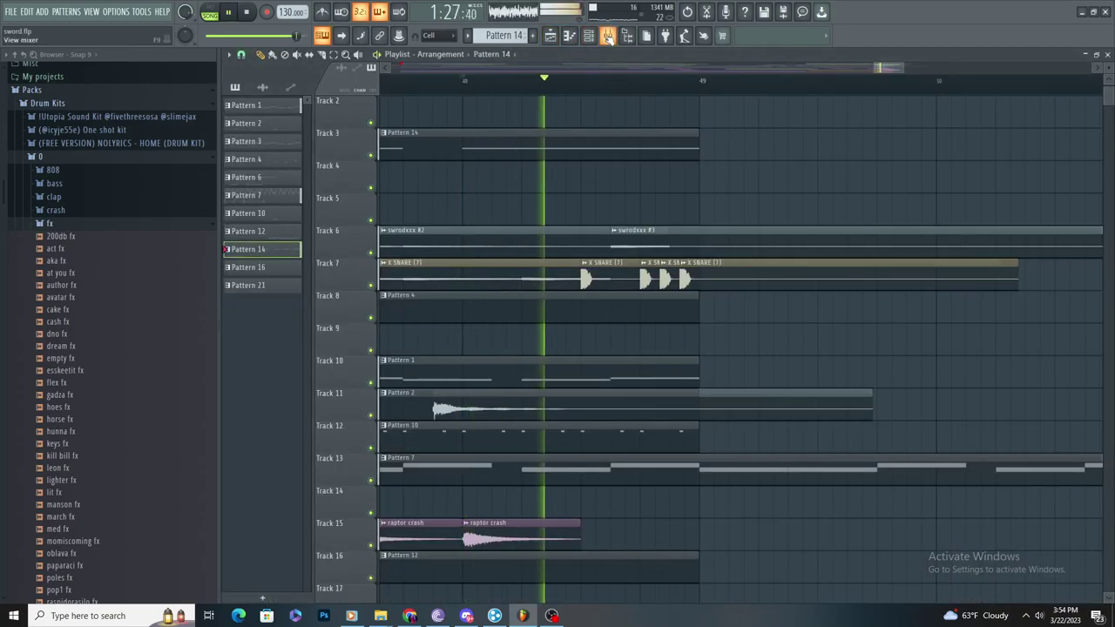
Step: Create an automation clip for the mix level of Insert 35's Gross Beat and show it in the playlist
click(607, 35)
right_click(1095, 94)
click(1062, 180)
click(551, 37)
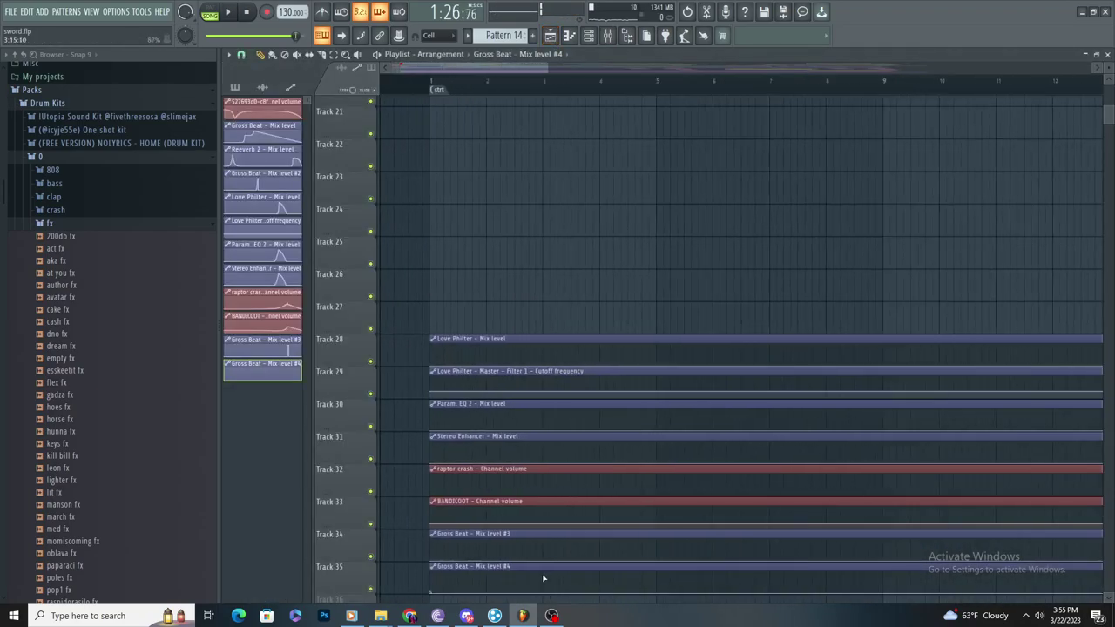
Step: Shape the Gross Beat - Mix level #4 automation to be raised only from bar 48 to 49 and zero elsewhere
scroll(568, 561, down, 5)
key(space)
scroll(662, 575, down, 3)
scroll(828, 597, up, 7)
key(space)
right_click(938, 392)
drag(939, 393, 920, 419)
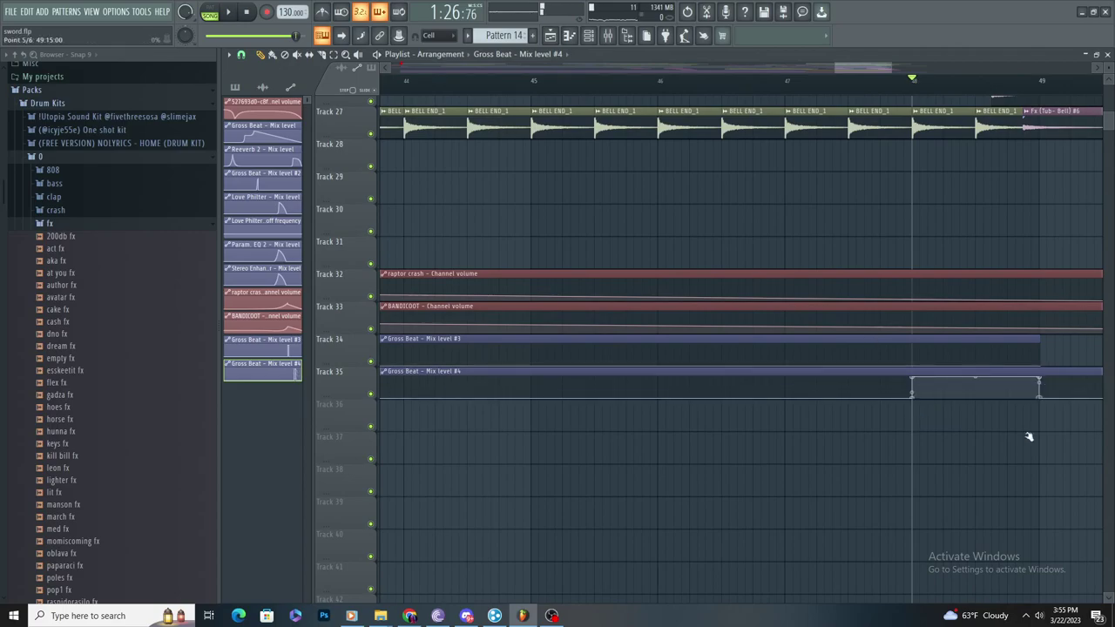
Step: Play the arrangement from bar 48 past bar 49 and look over the end of the track
scroll(811, 304, down, 4)
scroll(946, 194, up, 8)
scroll(863, 302, down, 4)
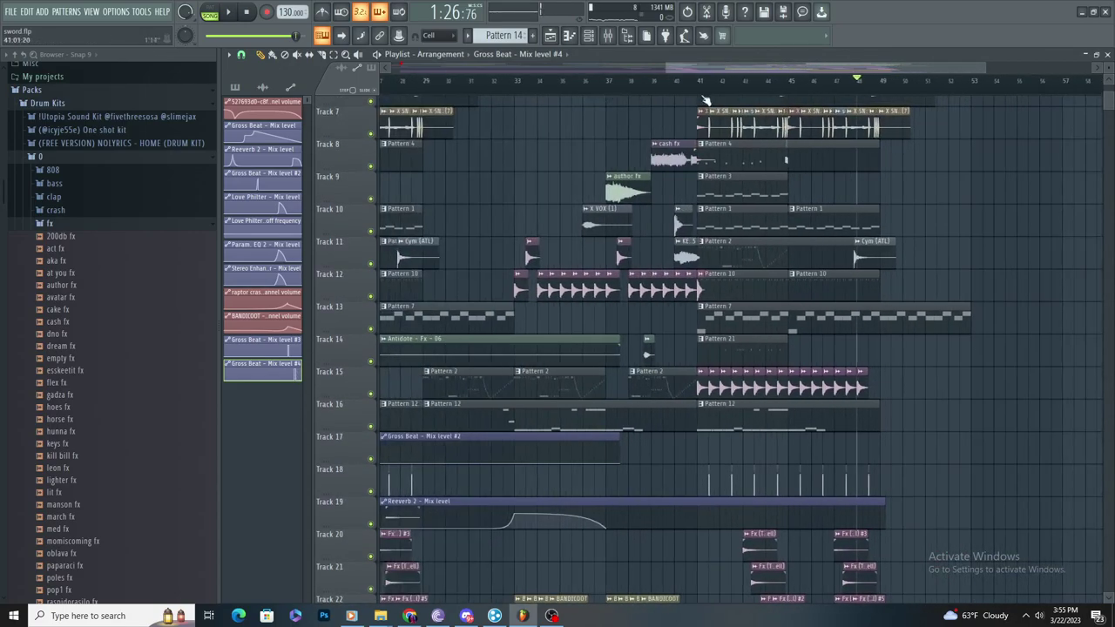
key(space)
scroll(942, 277, up, 3)
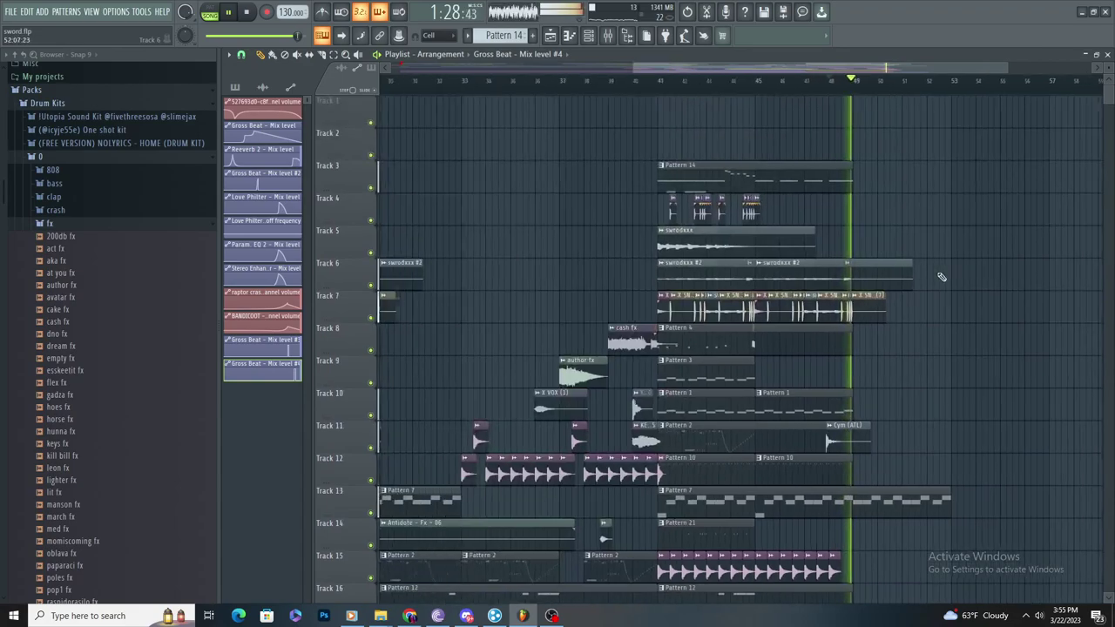
scroll(941, 277, up, 2)
scroll(881, 358, down, 4)
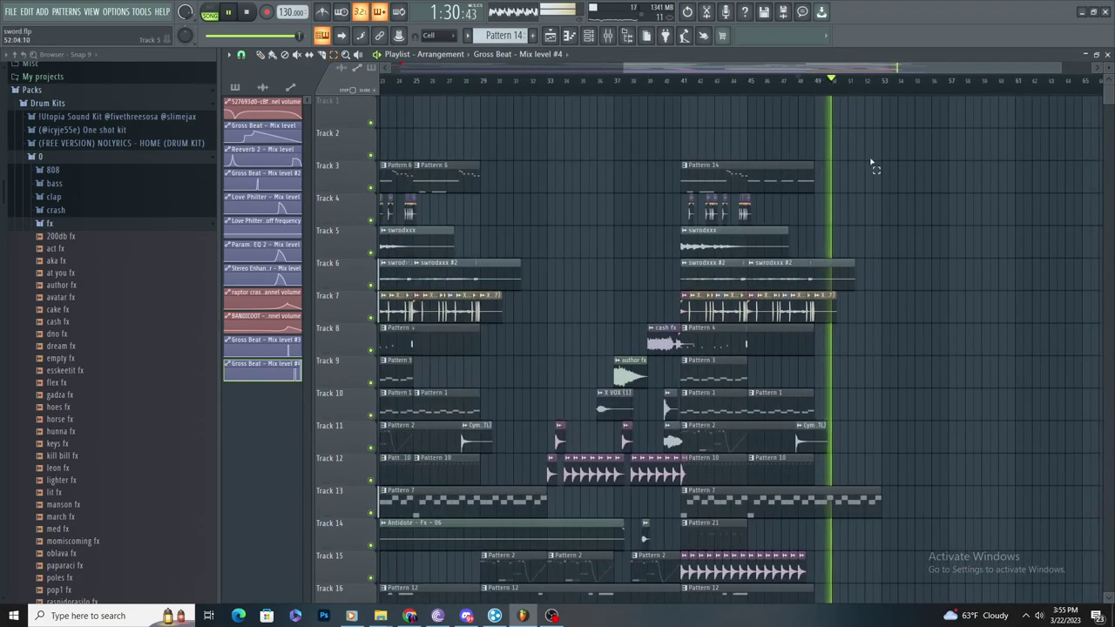
Step: Select the song from its start to bar 53 and set up a WAV export named sword-130
drag(884, 82, 166, 151)
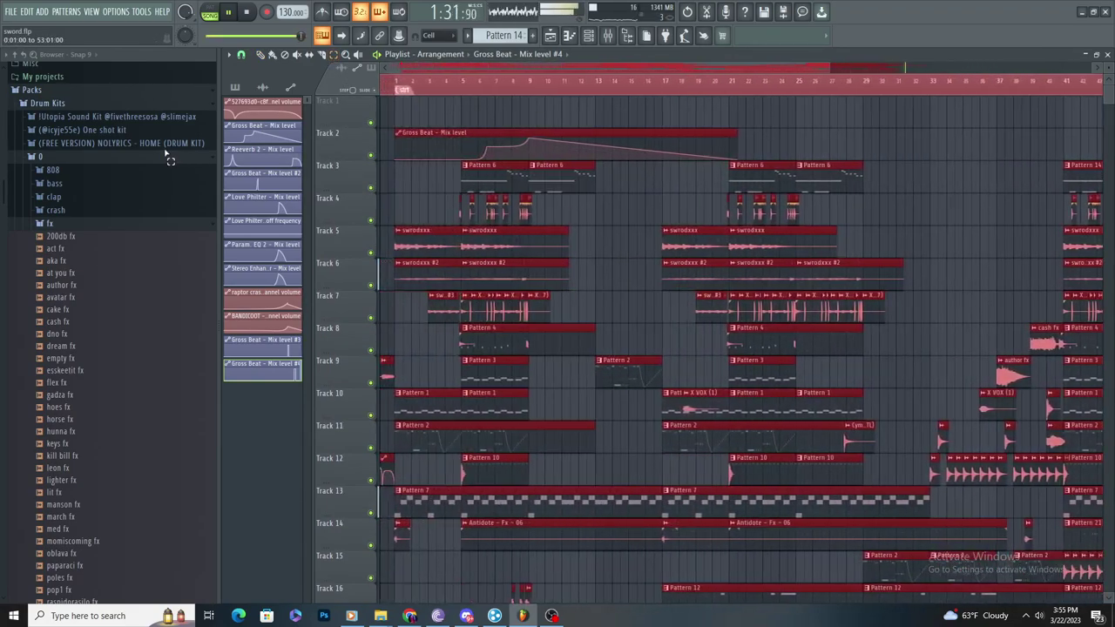
click(26, 12)
mouse_move(12, 13)
mouse_move(40, 115)
click(220, 124)
text(sword-130)
key(Return)
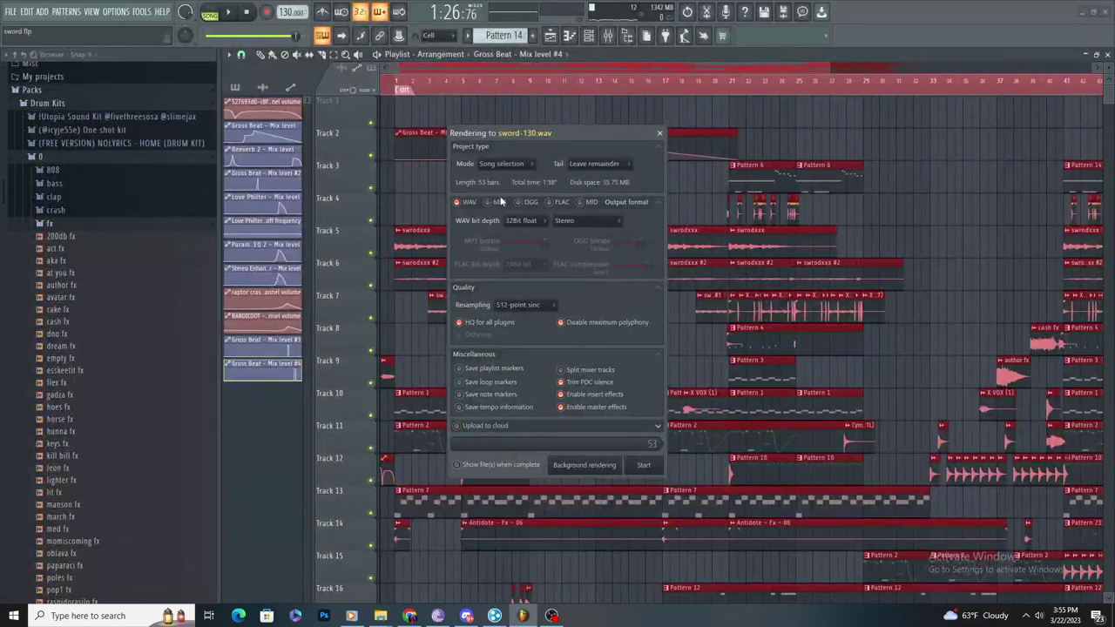